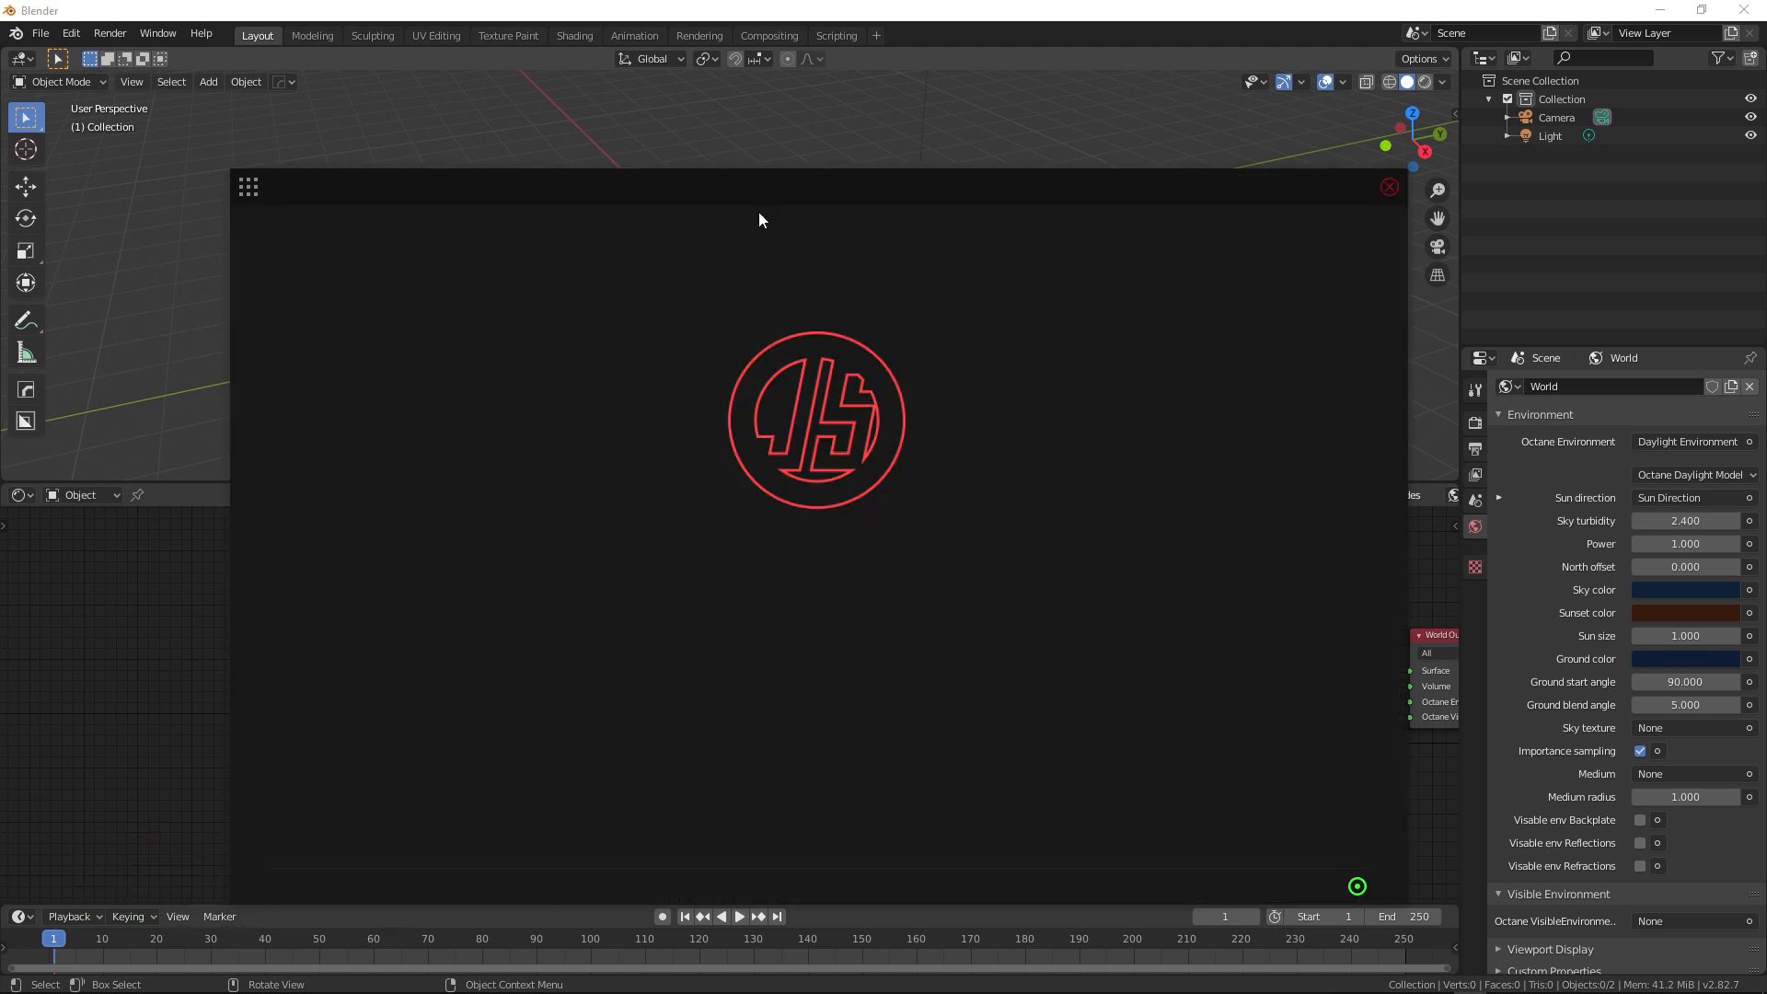
- Open the JSplacement: 2 generator and generate a displacement map with the Classic Set sprites
left_click(248, 191)
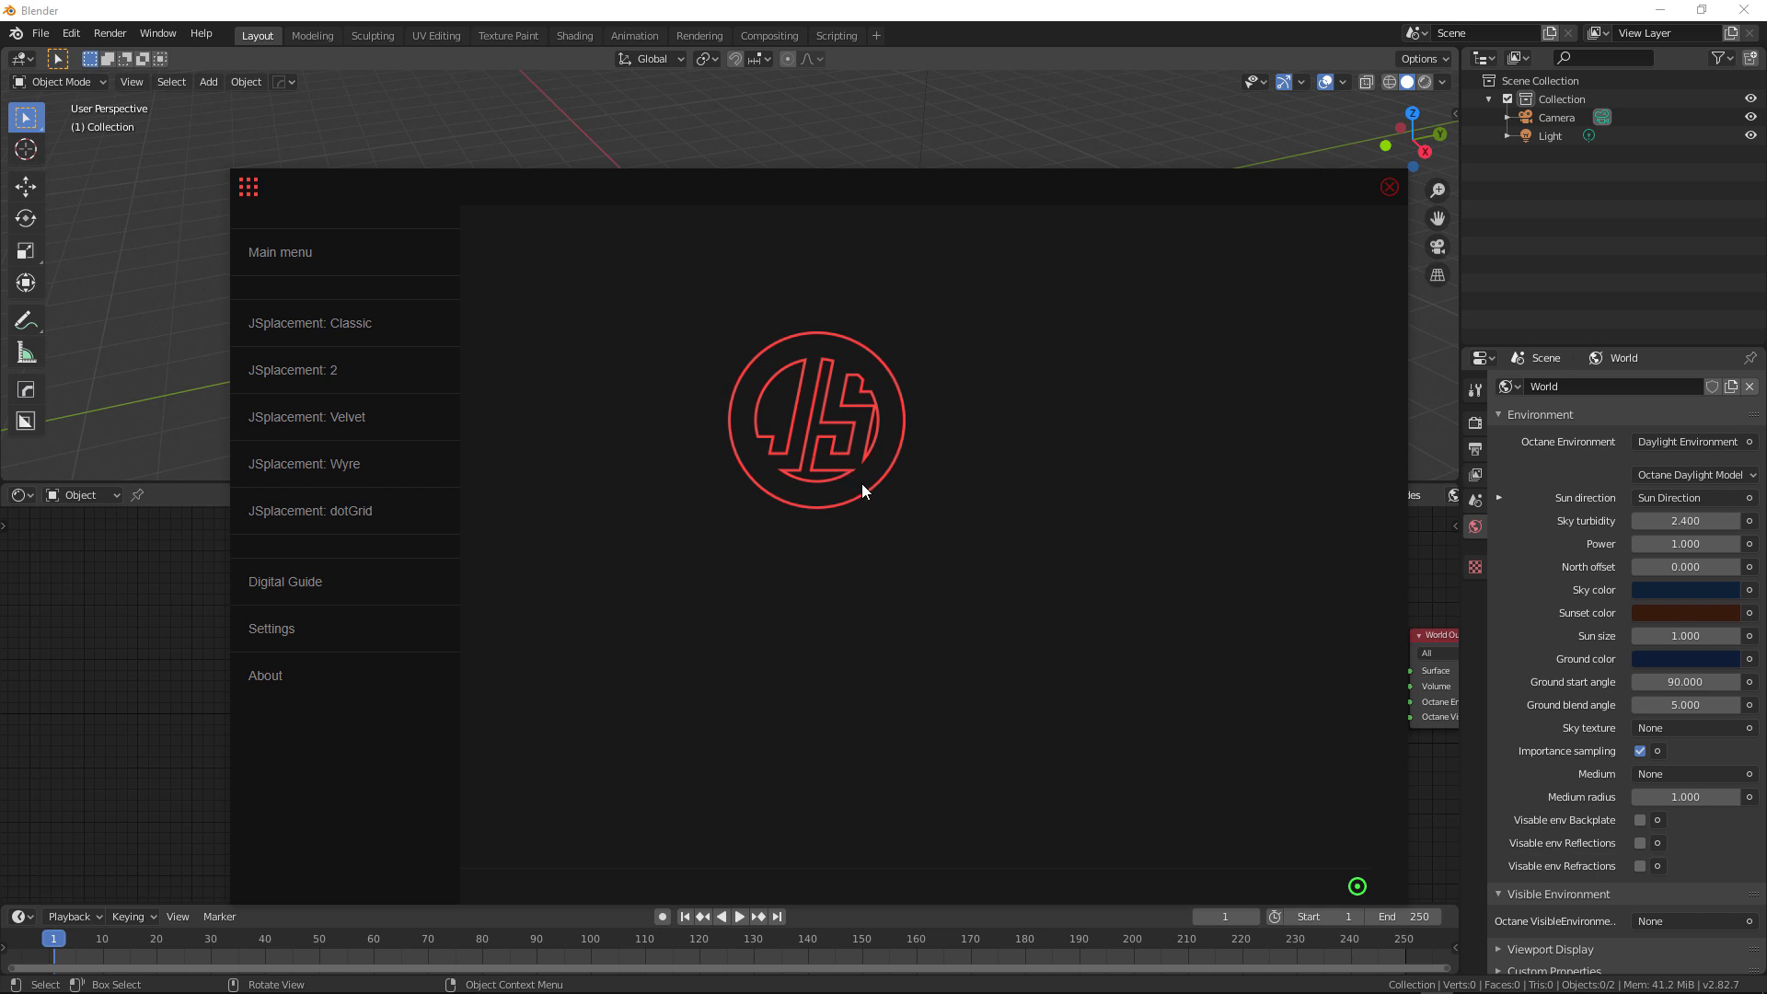
left_click(293, 254)
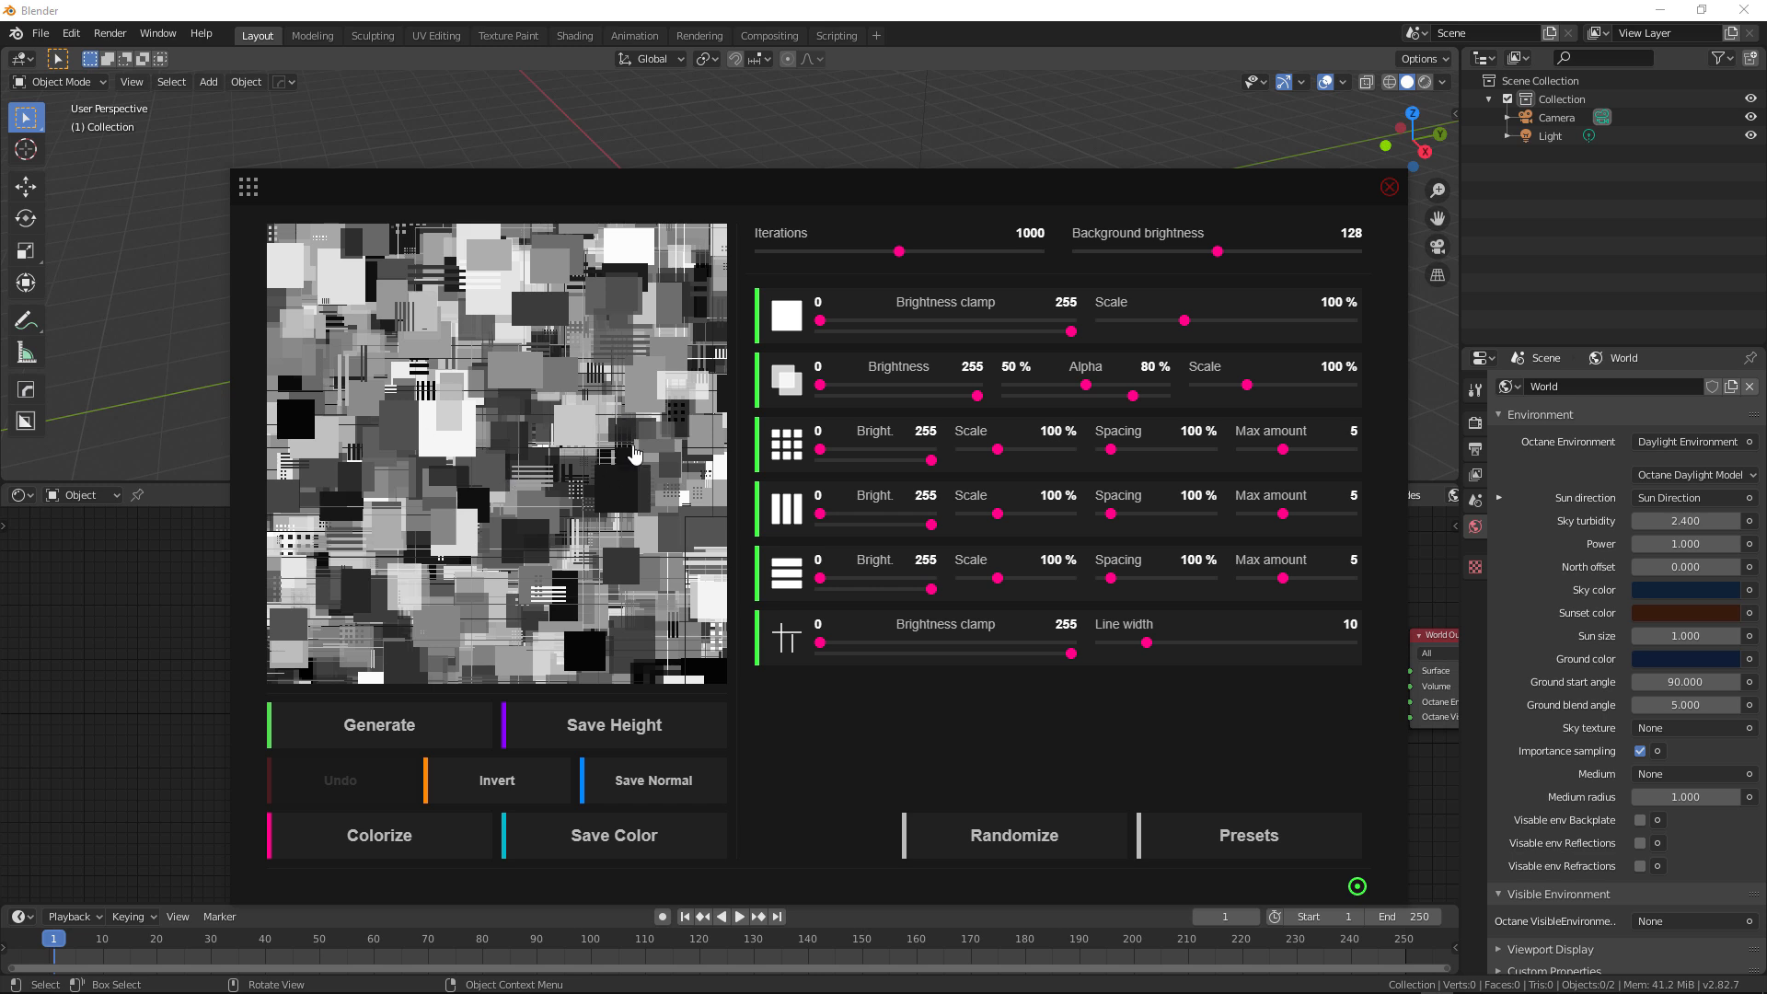
left_click(249, 187)
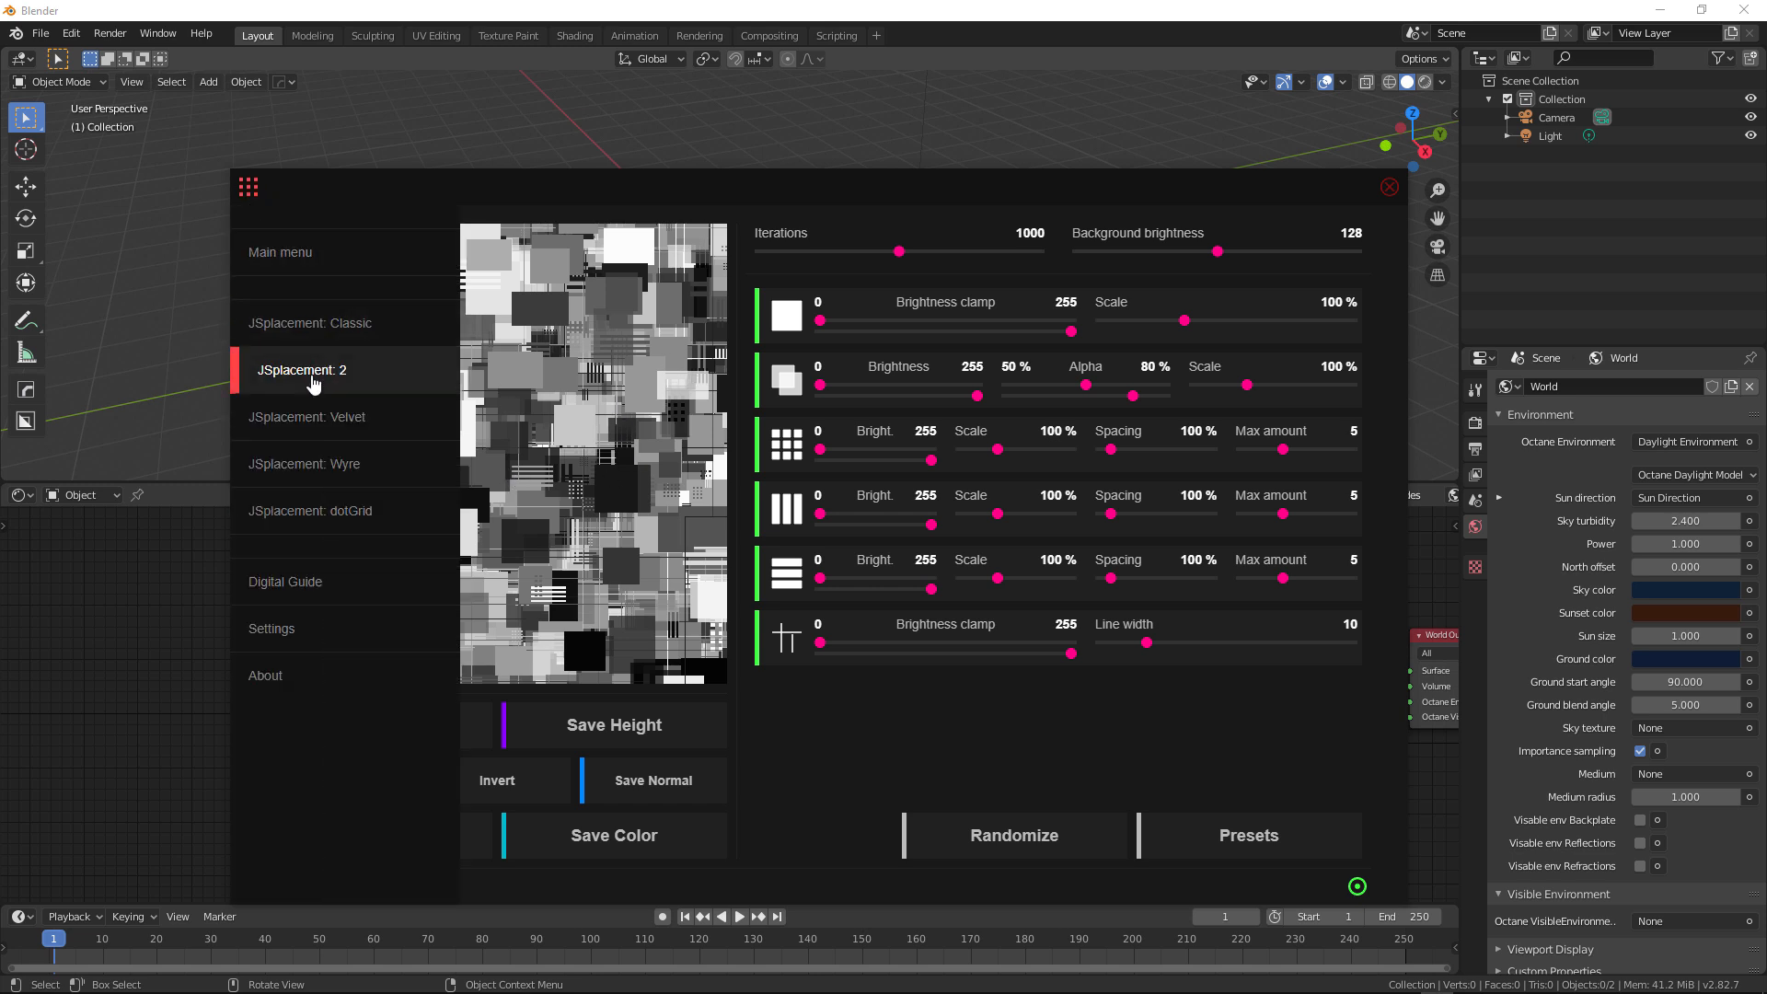
left_click(312, 381)
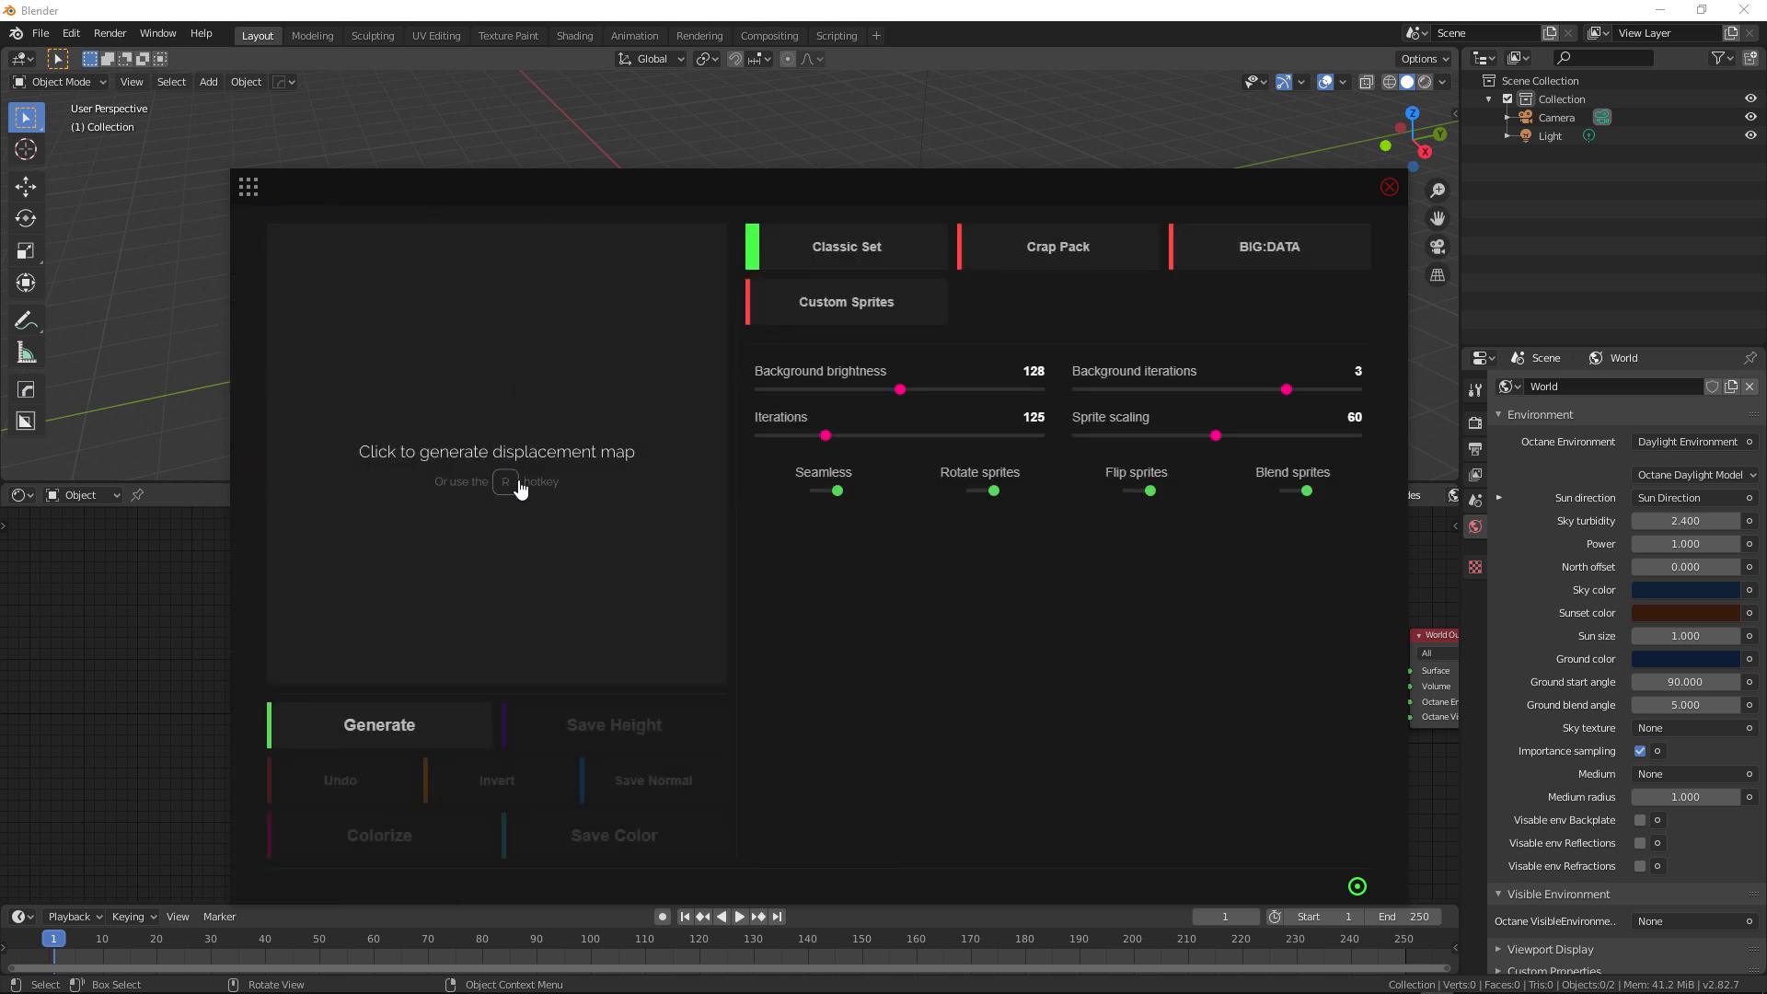
left_click(513, 479)
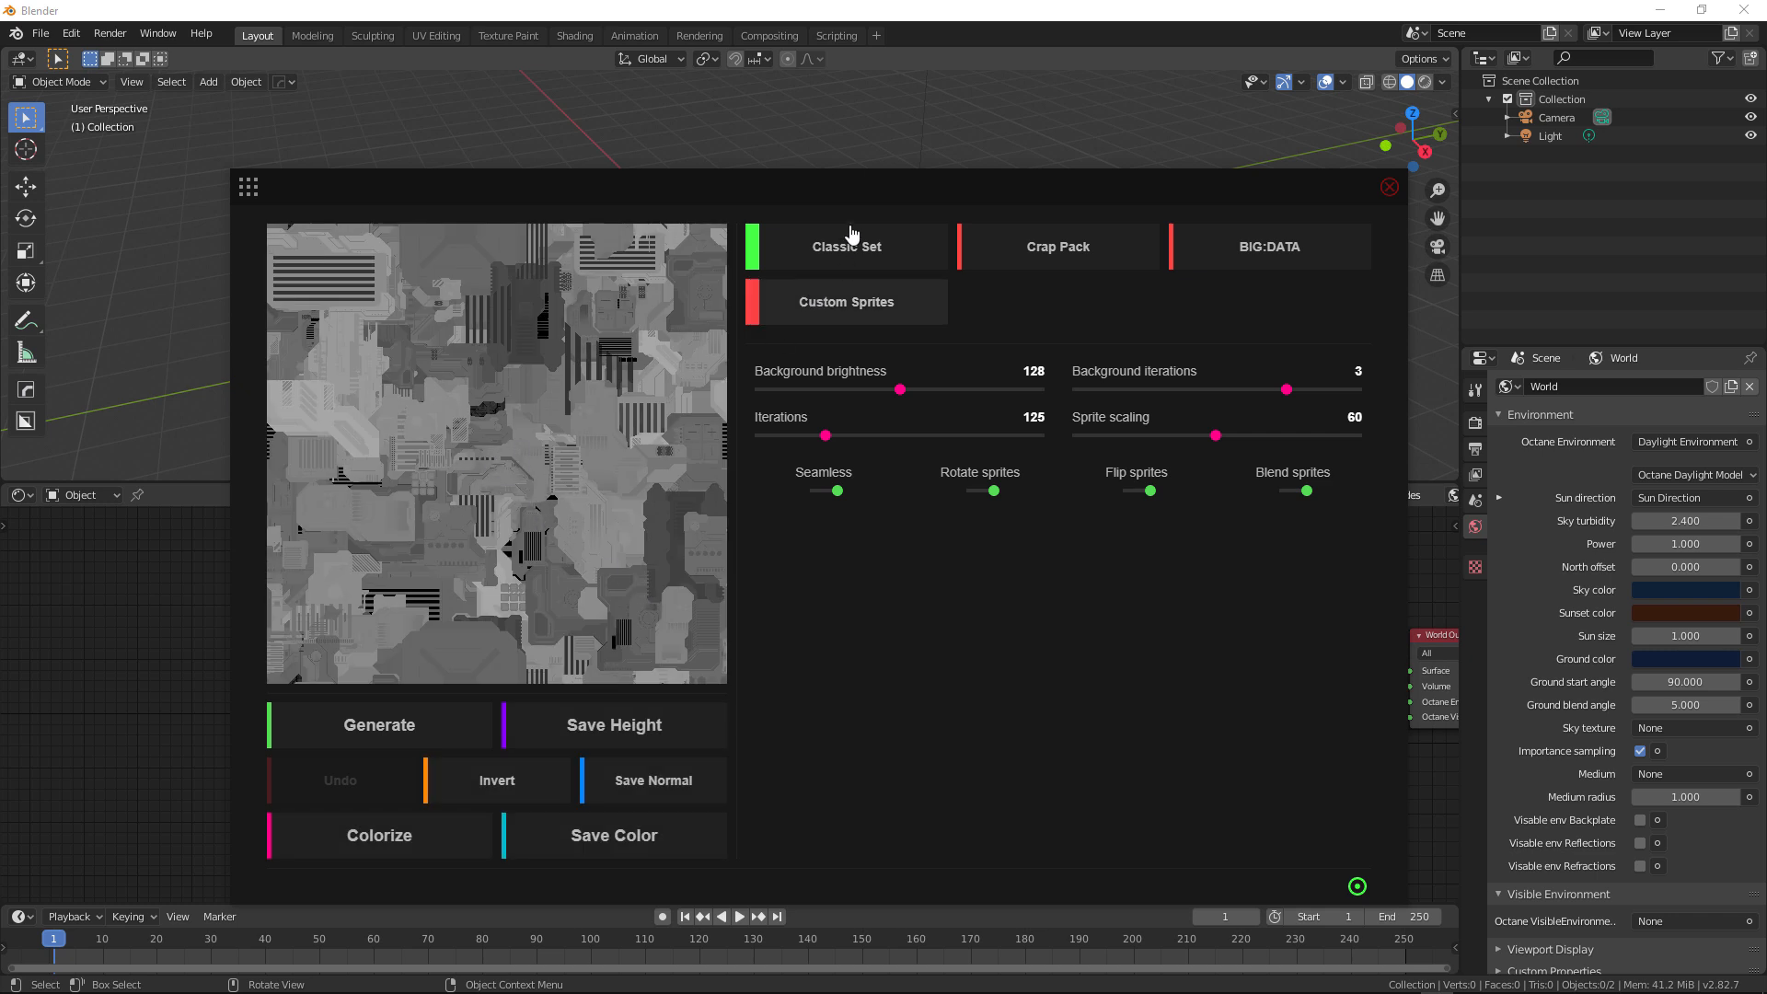
- Generate one displacement map with the Crap Pack sprite set and another with BIG:DATA
left_click(1055, 257)
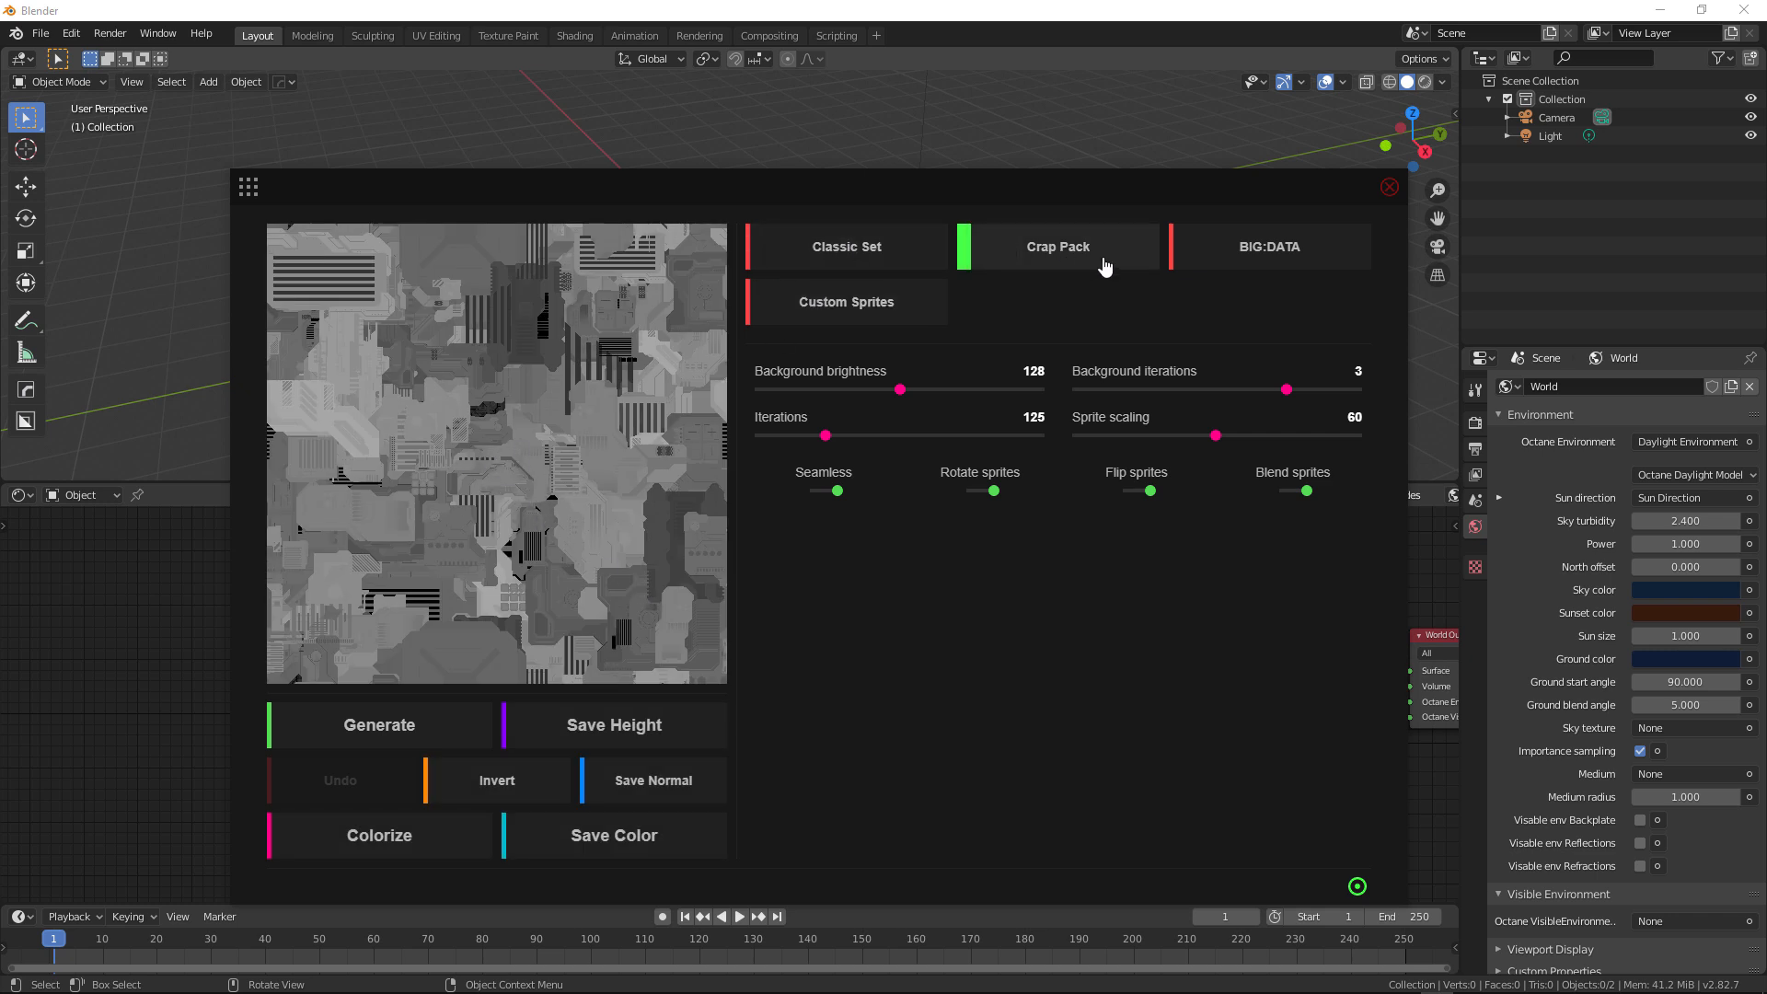
left_click(526, 458)
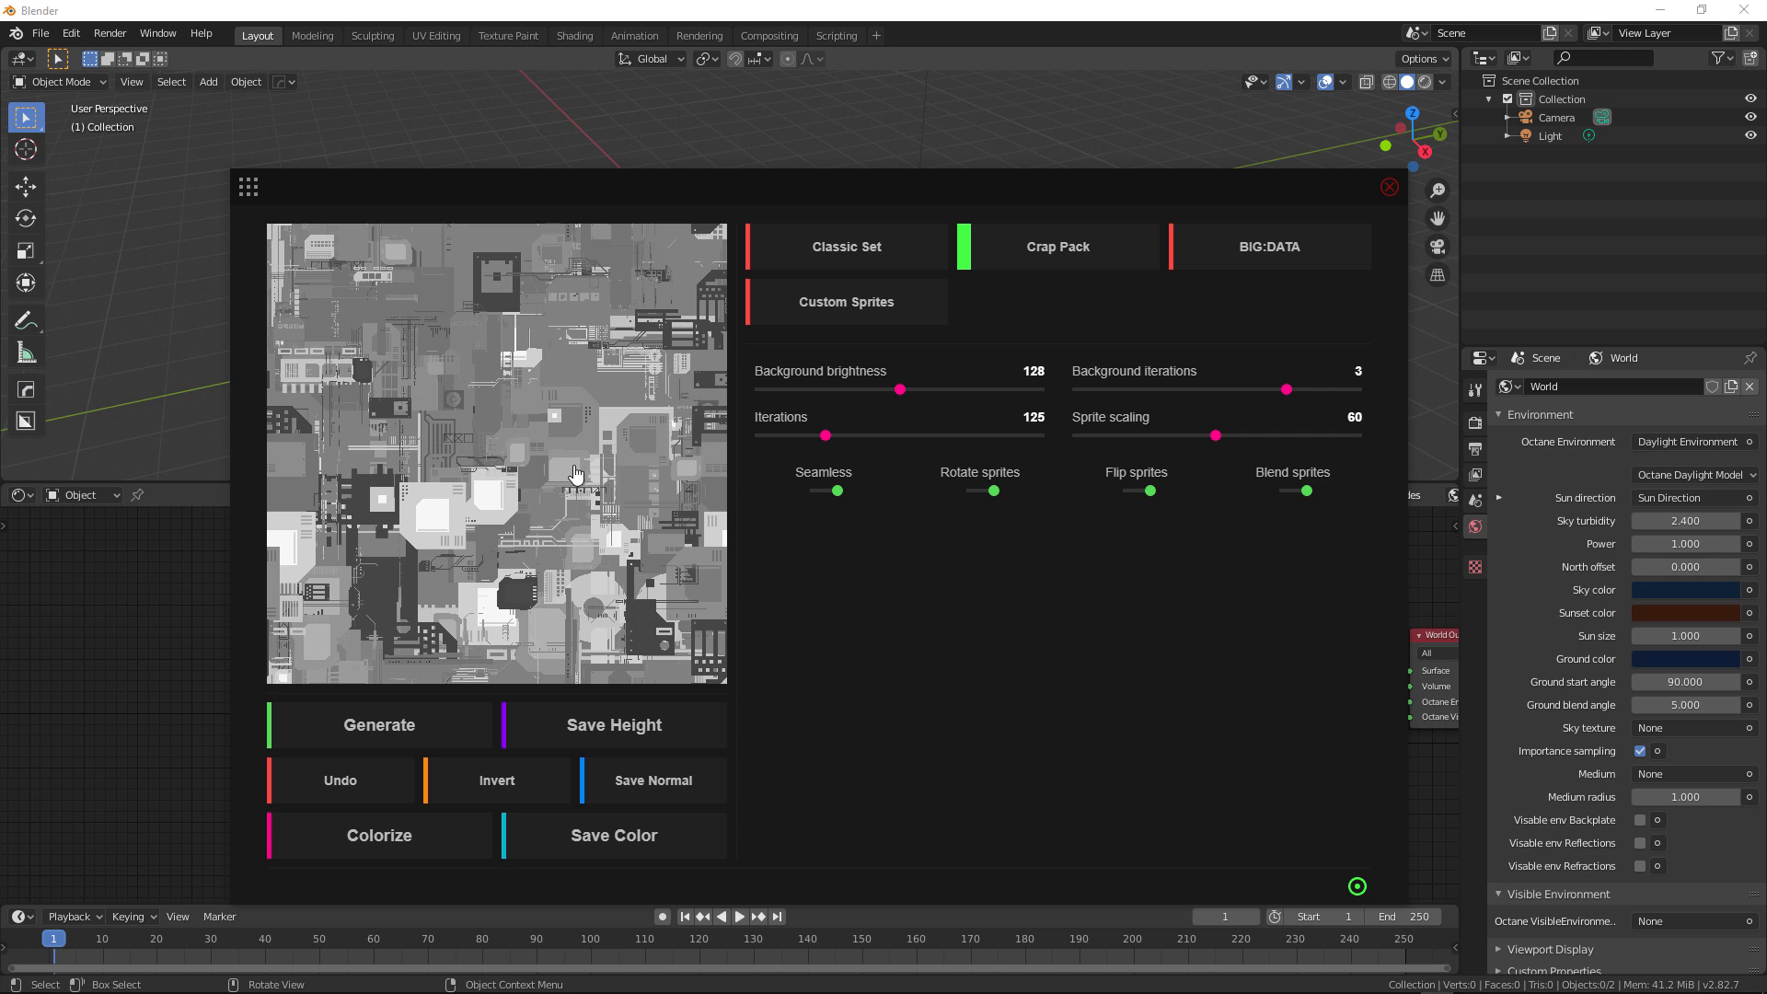
left_click(1283, 258)
left_click(510, 464)
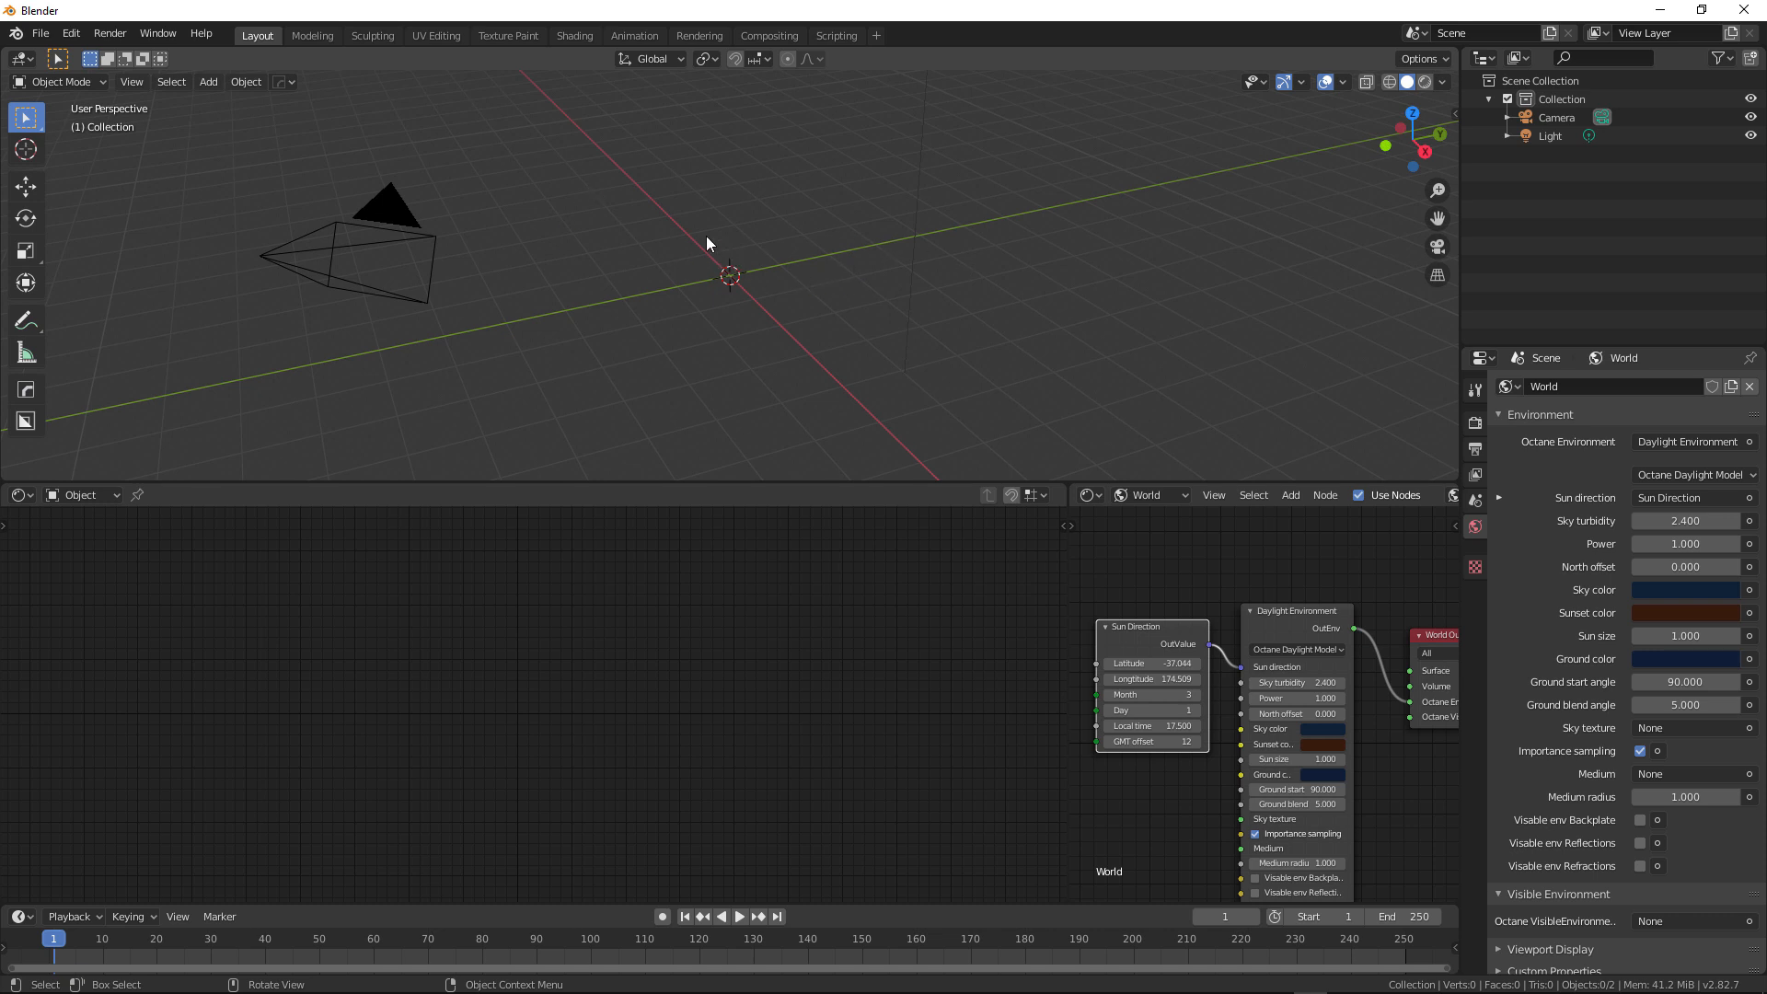
- Add a plane mesh at the scene origin and give it a new material
key("shift+a")
mouse_move(604, 212)
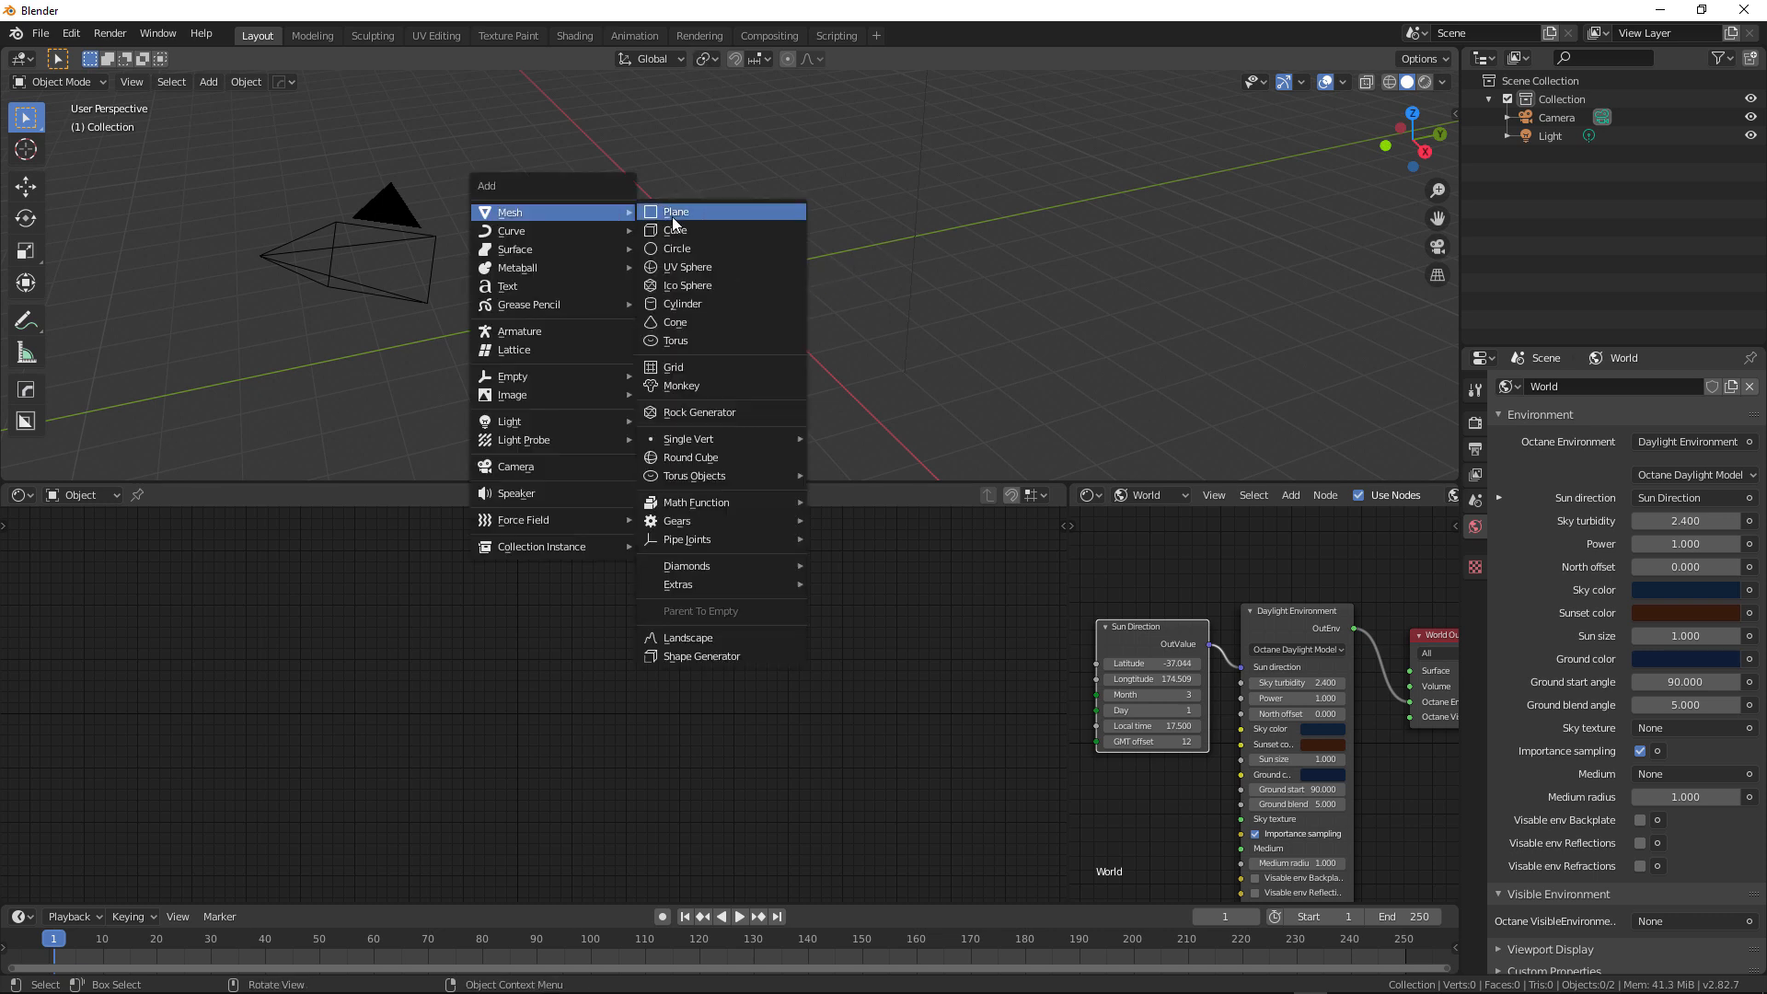
left_click(675, 215)
scroll(774, 313, "up", 3)
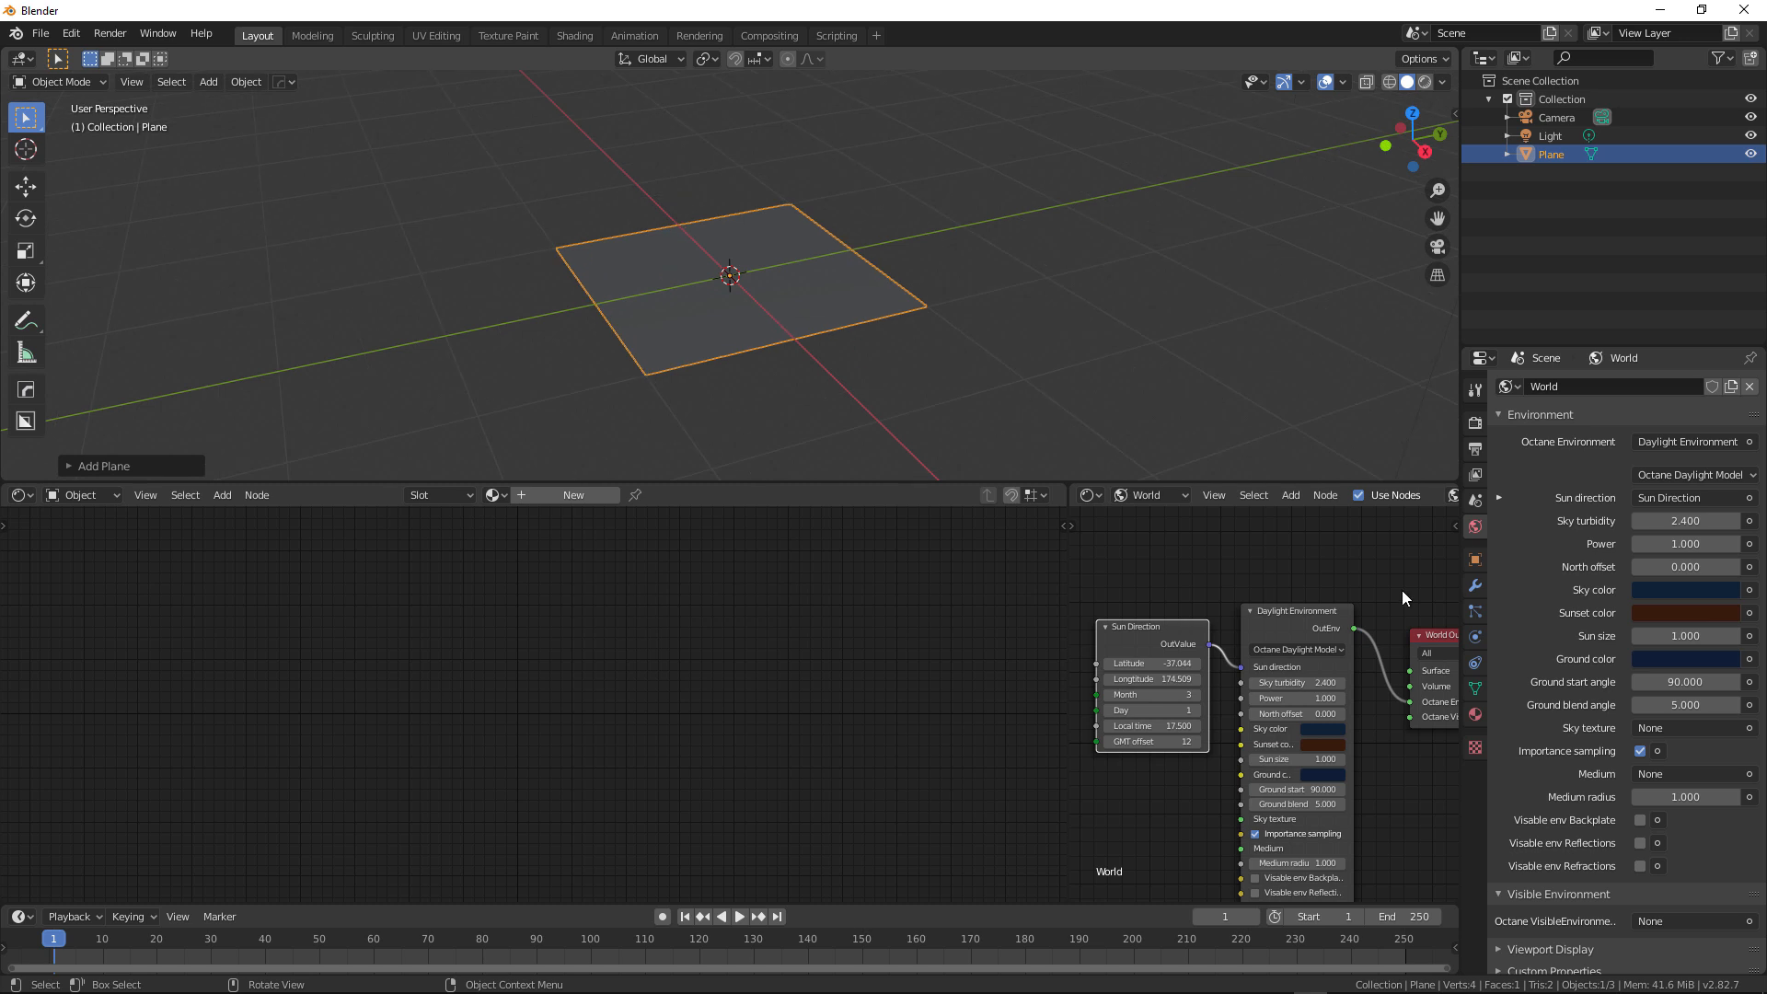
left_click(1475, 714)
left_click(1593, 446)
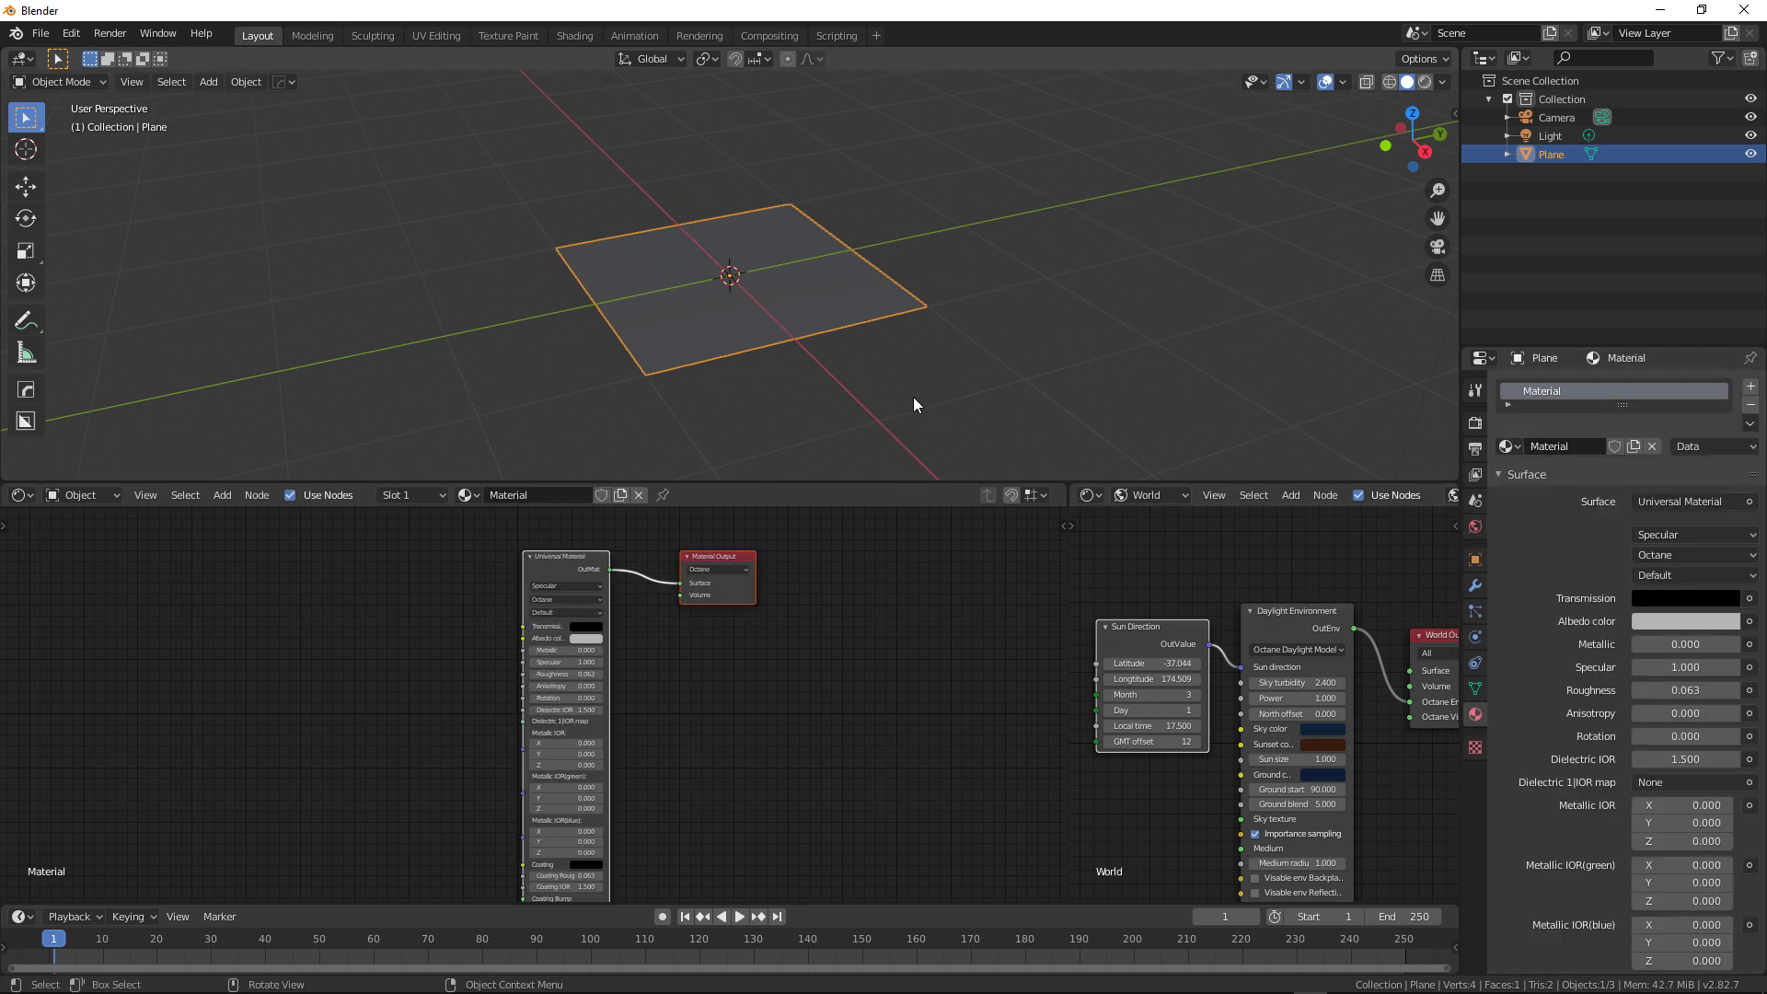
- Switch the 3D viewport to rendered shading and view the plane from a lower angle
scroll(920, 373, "up", 1)
scroll(609, 613, "up", 2)
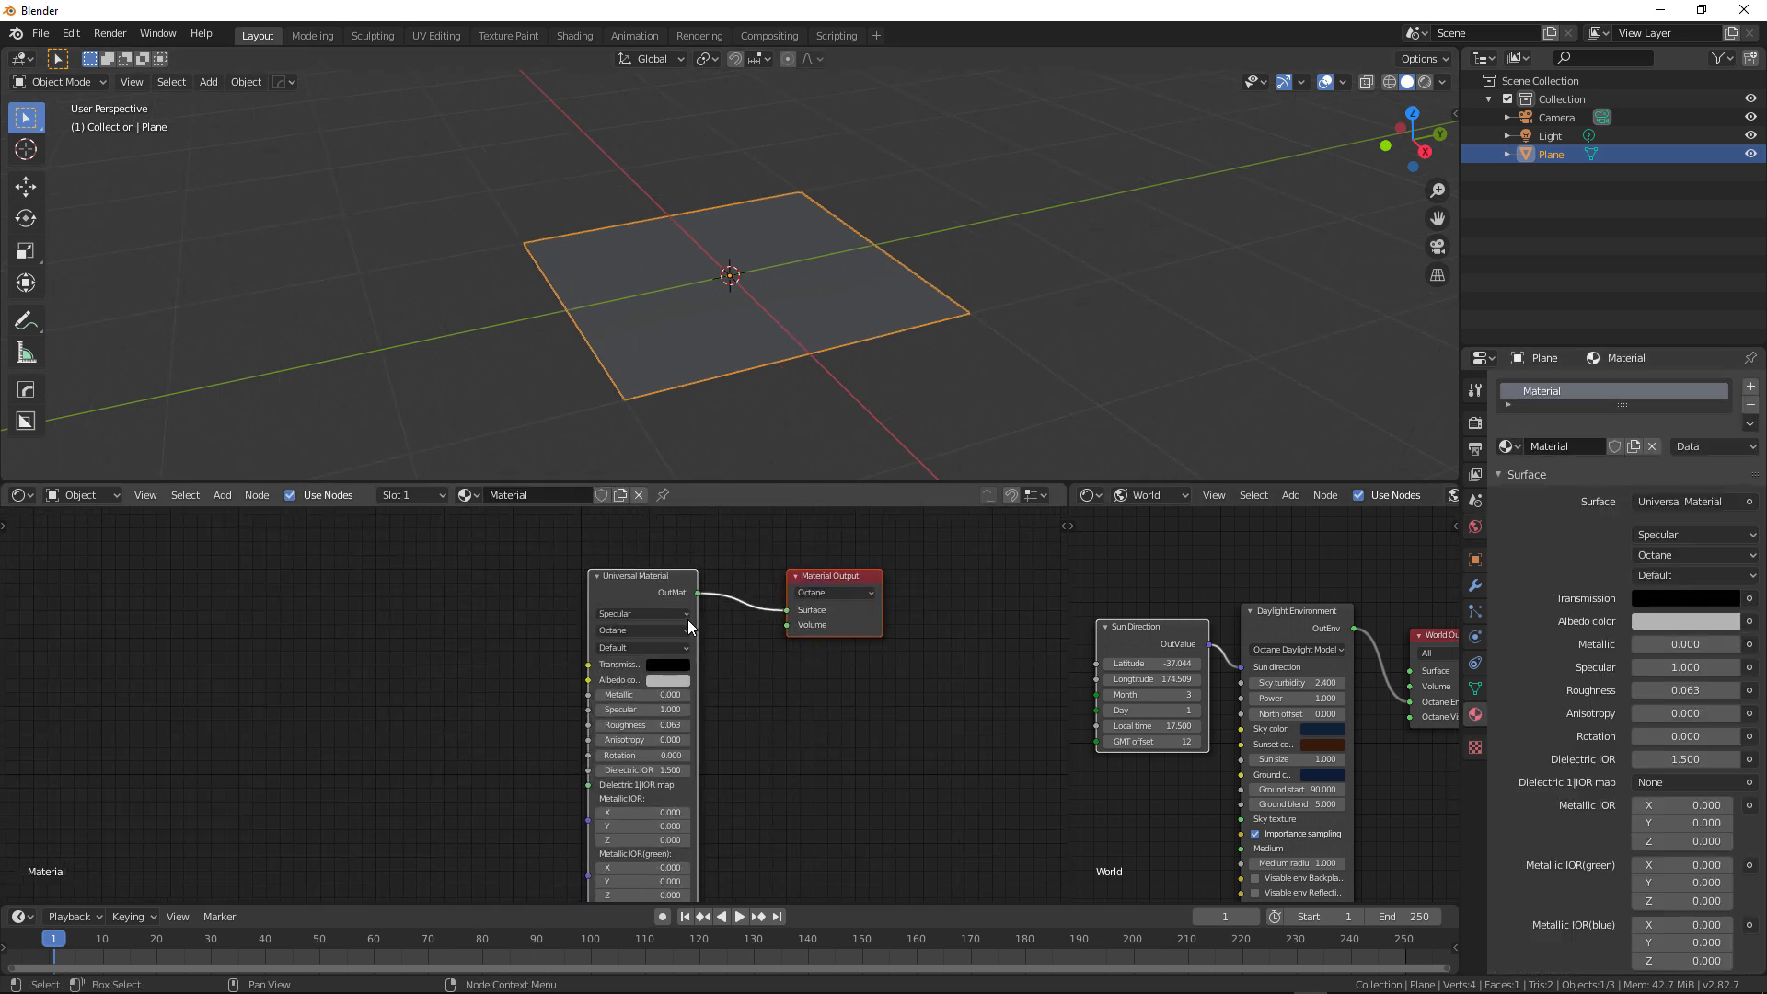
left_click(1424, 85)
middle_click_drag(1260, 212, 902, 438)
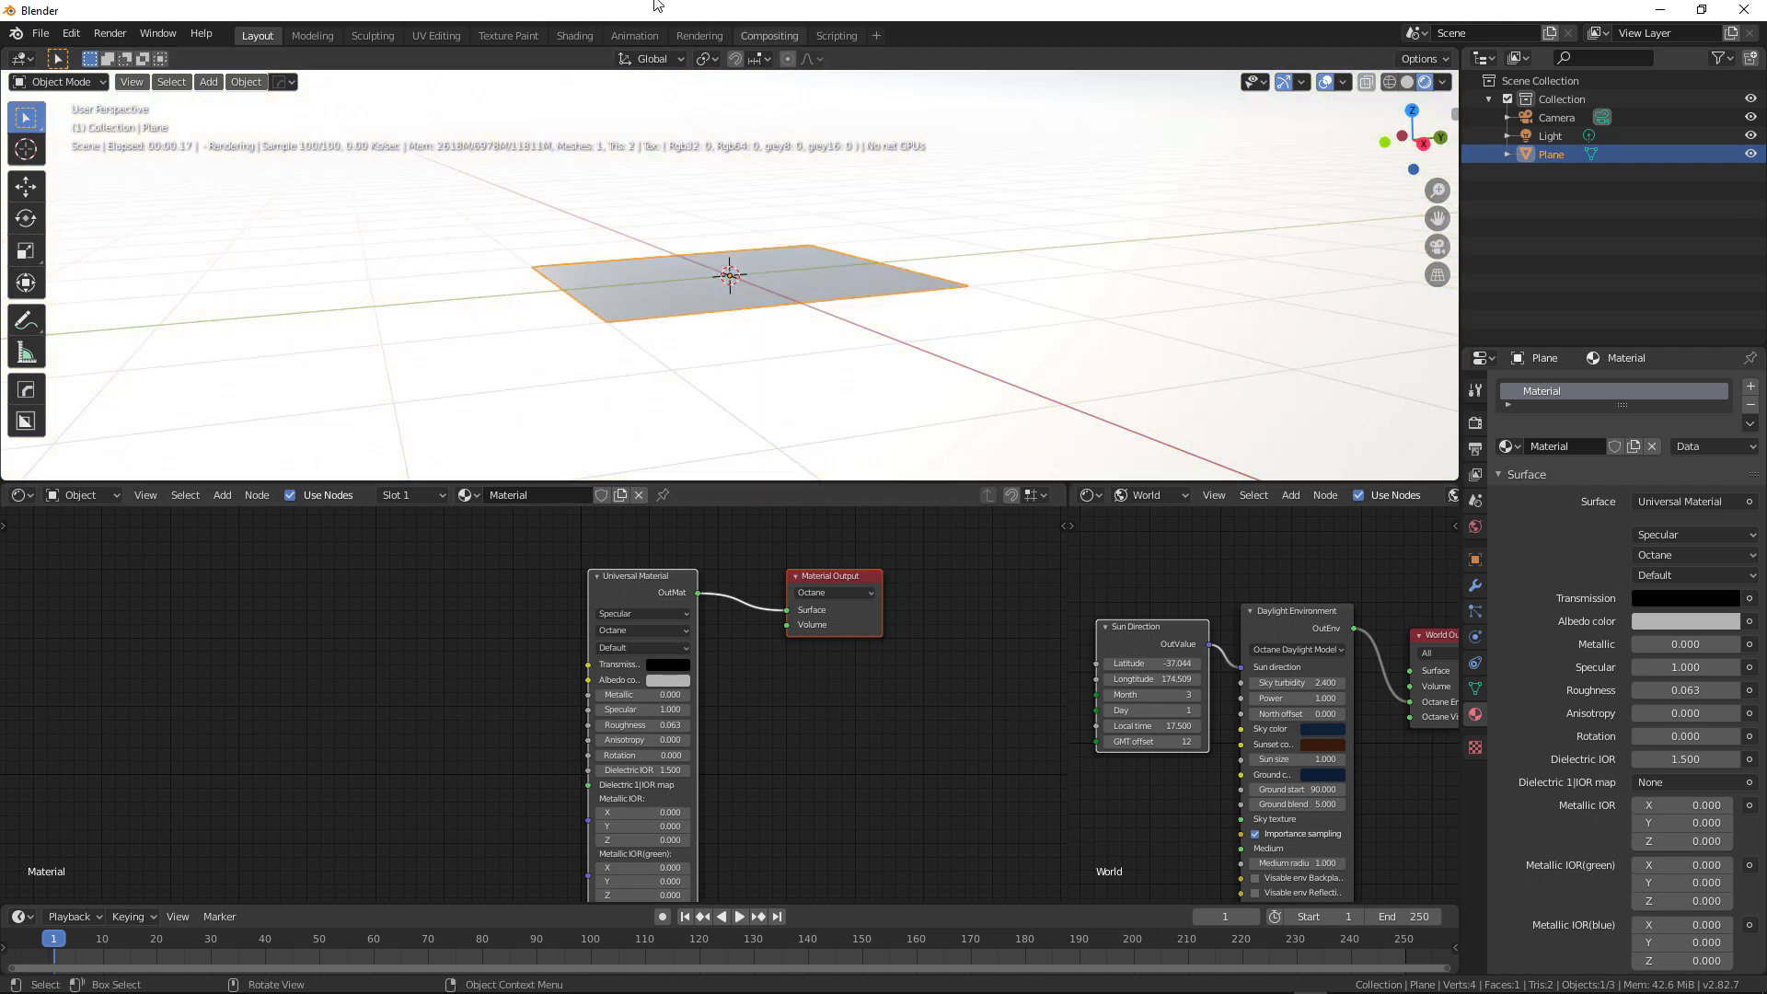
- Bring Big_Data.png from the Tutorial folder into the material's node tree as an image texture beside the Universal Material's lower inputs
left_click_drag(0, 299, 752, 170)
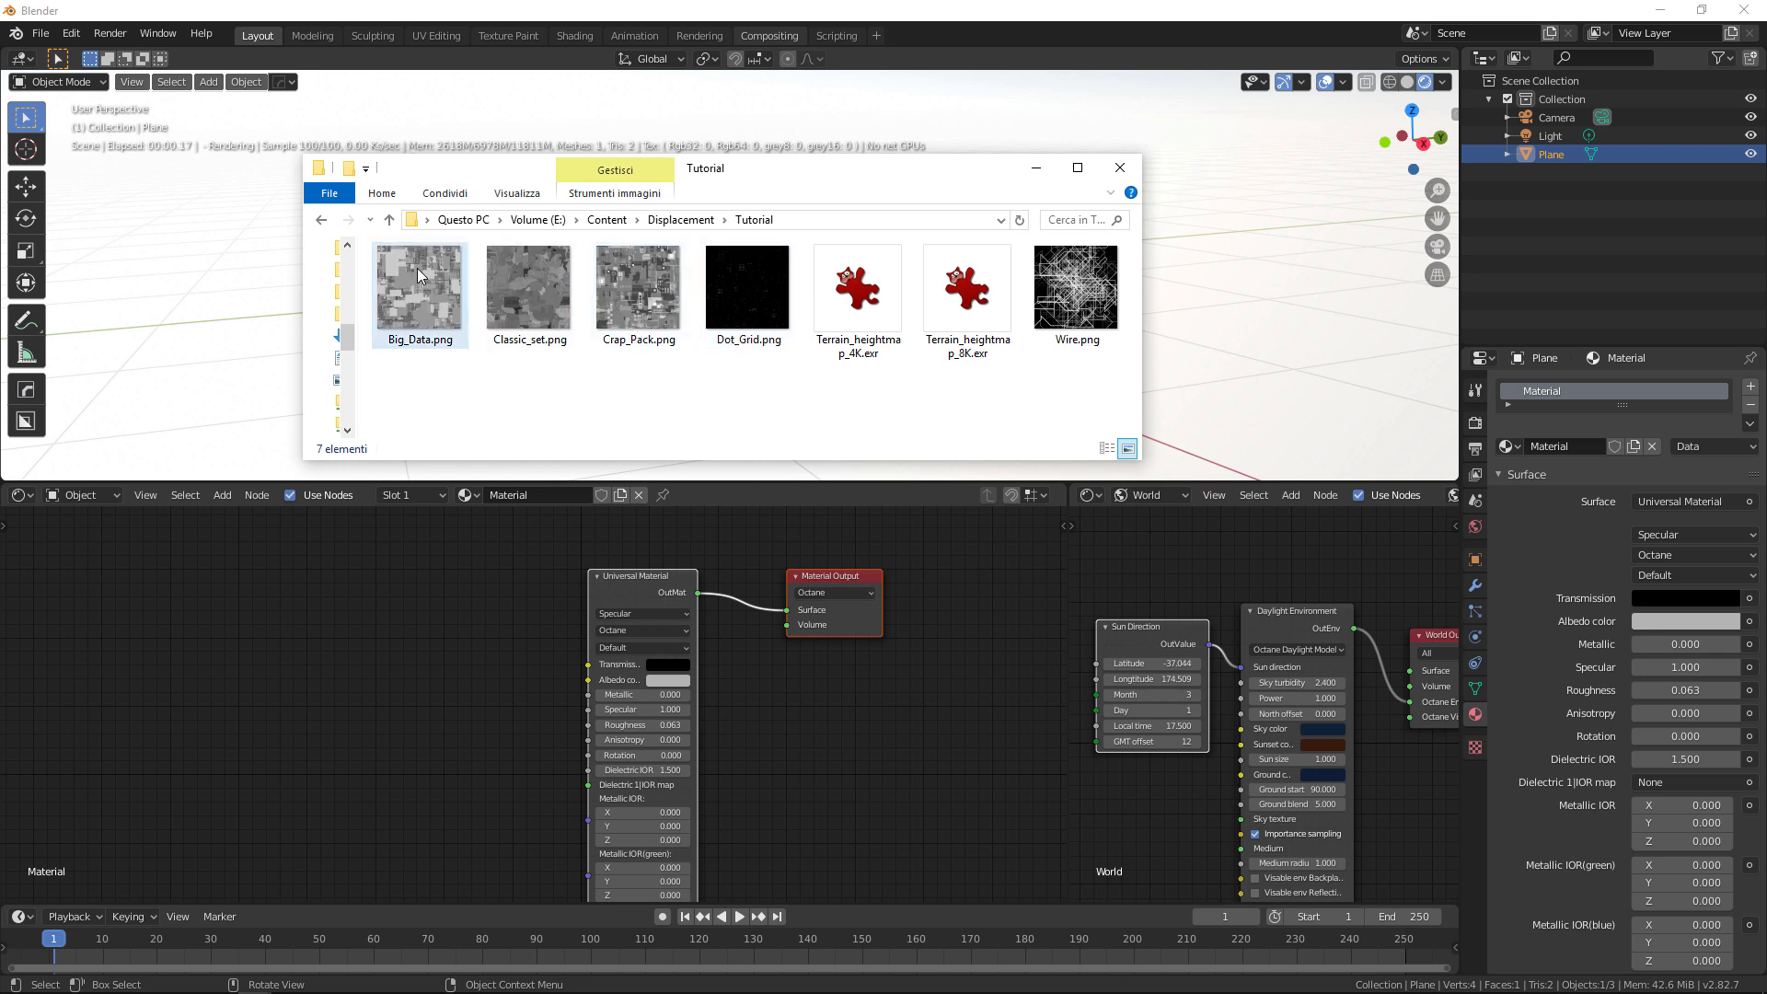
left_click_drag(421, 291, 427, 725)
middle_click_drag(541, 809, 633, 702)
left_click_drag(538, 604, 501, 742)
middle_click_drag(609, 801, 690, 664)
left_click_drag(566, 610, 548, 739)
middle_click_drag(678, 766, 681, 644)
- Add a Texture Displacement node and connect it between the Big_Data.png output and the Universal Material's Displacement input
key("shift+a")
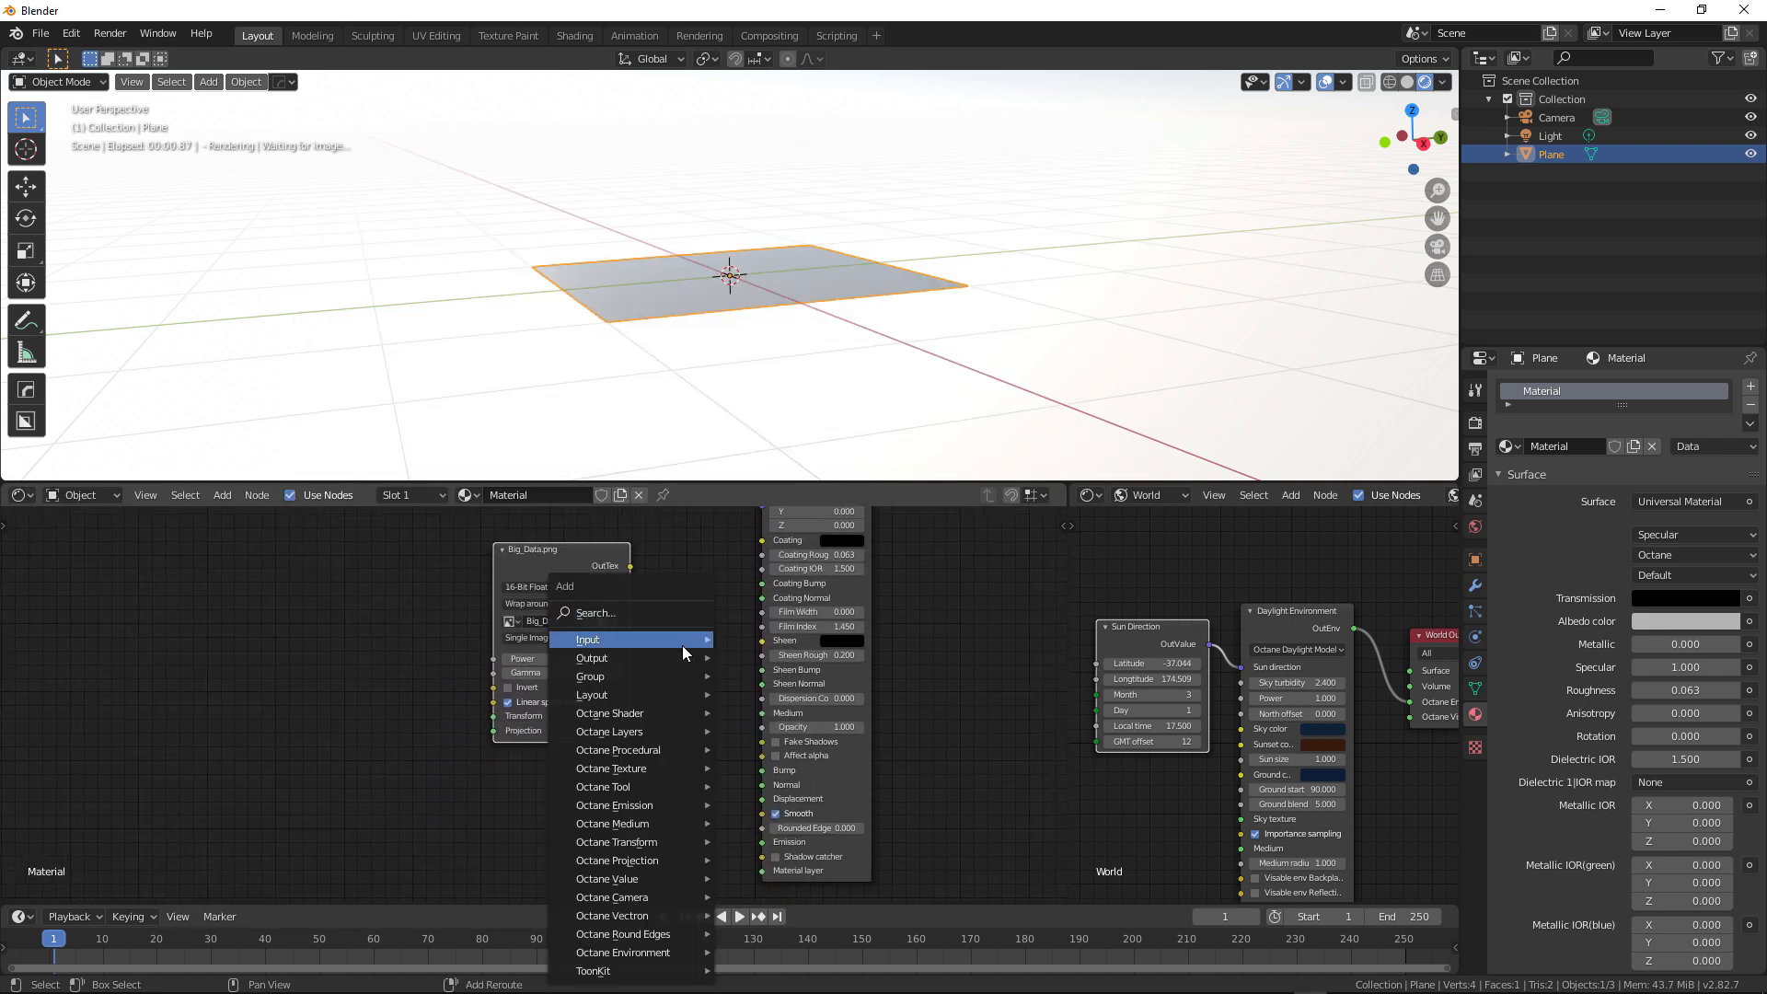
left_click(644, 611)
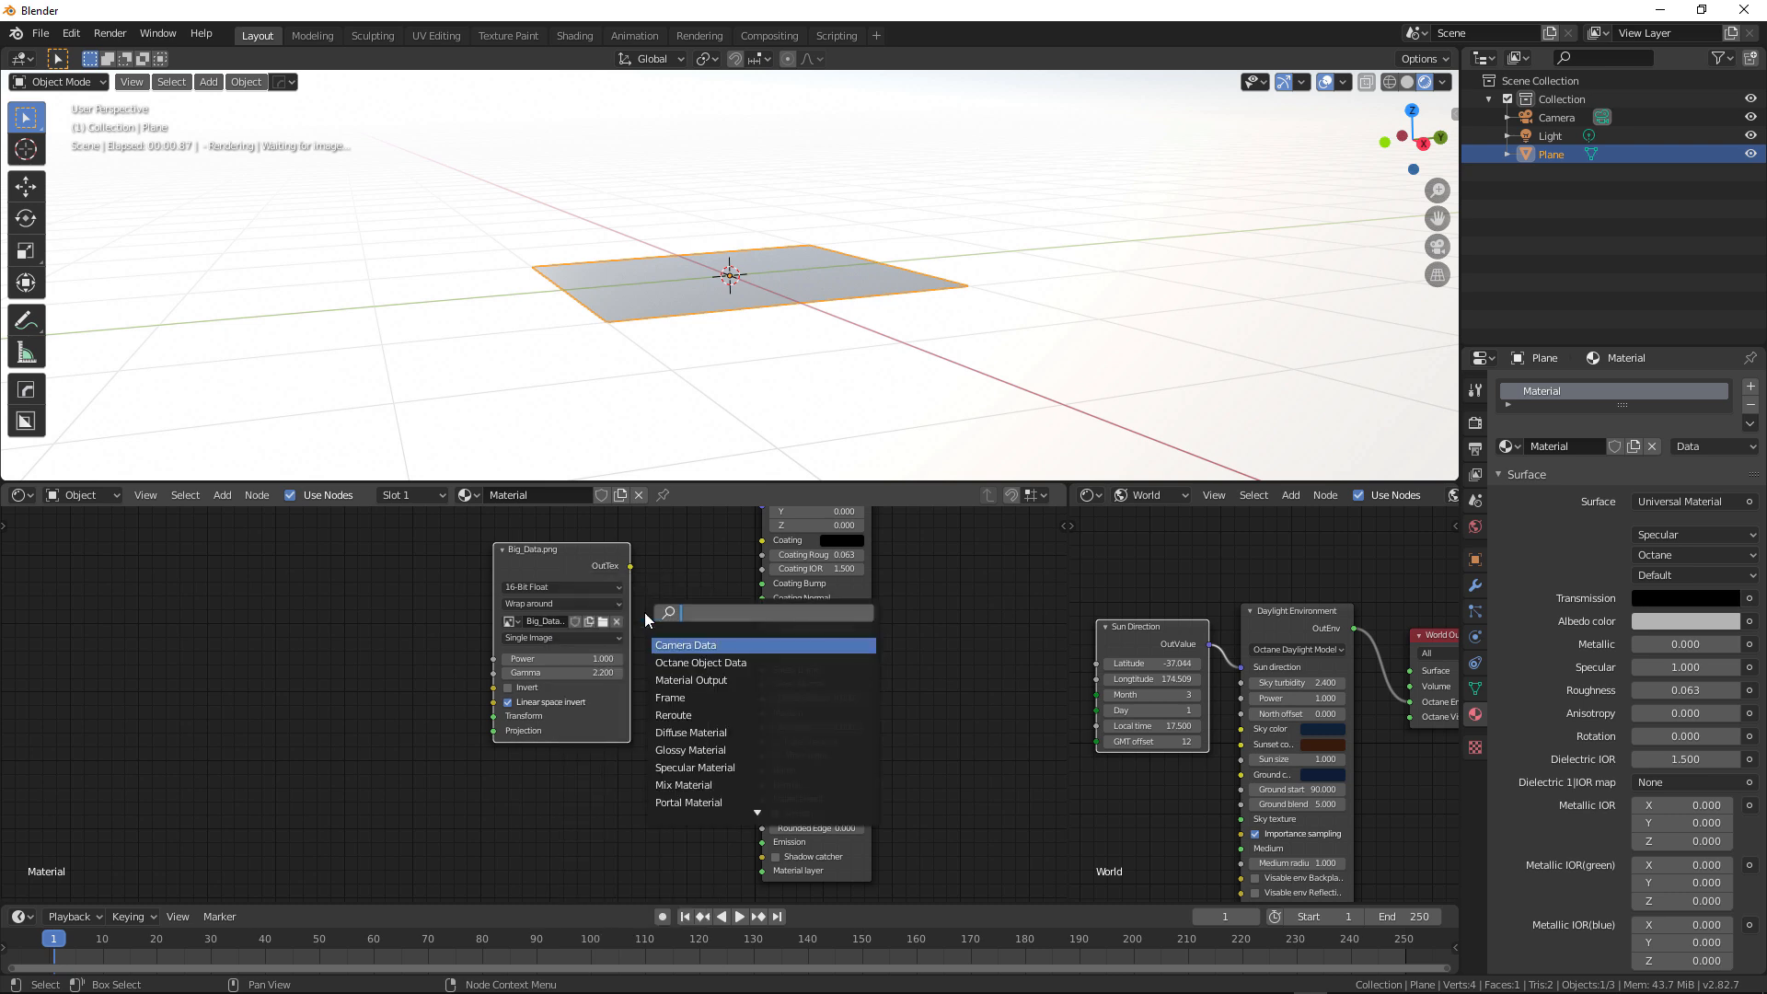
type("dis")
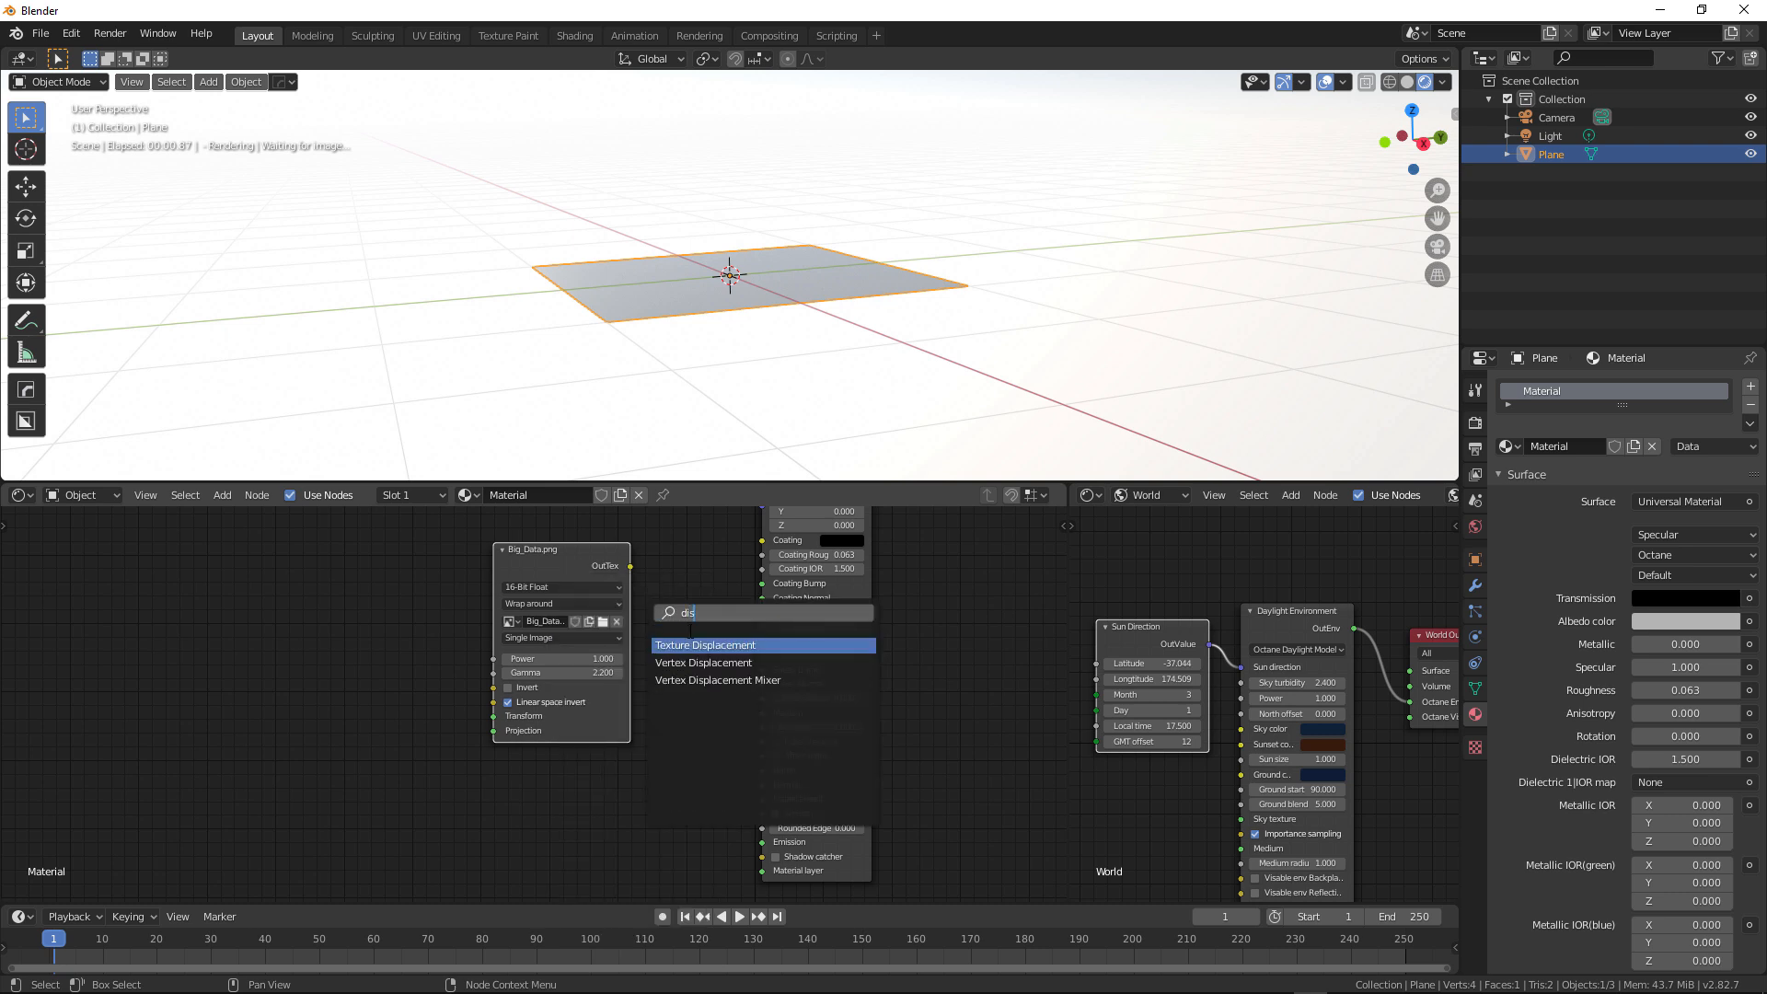
left_click(713, 645)
left_click(686, 644)
left_click_drag(589, 549, 622, 731)
left_click(659, 646)
left_click_drag(663, 649, 771, 803)
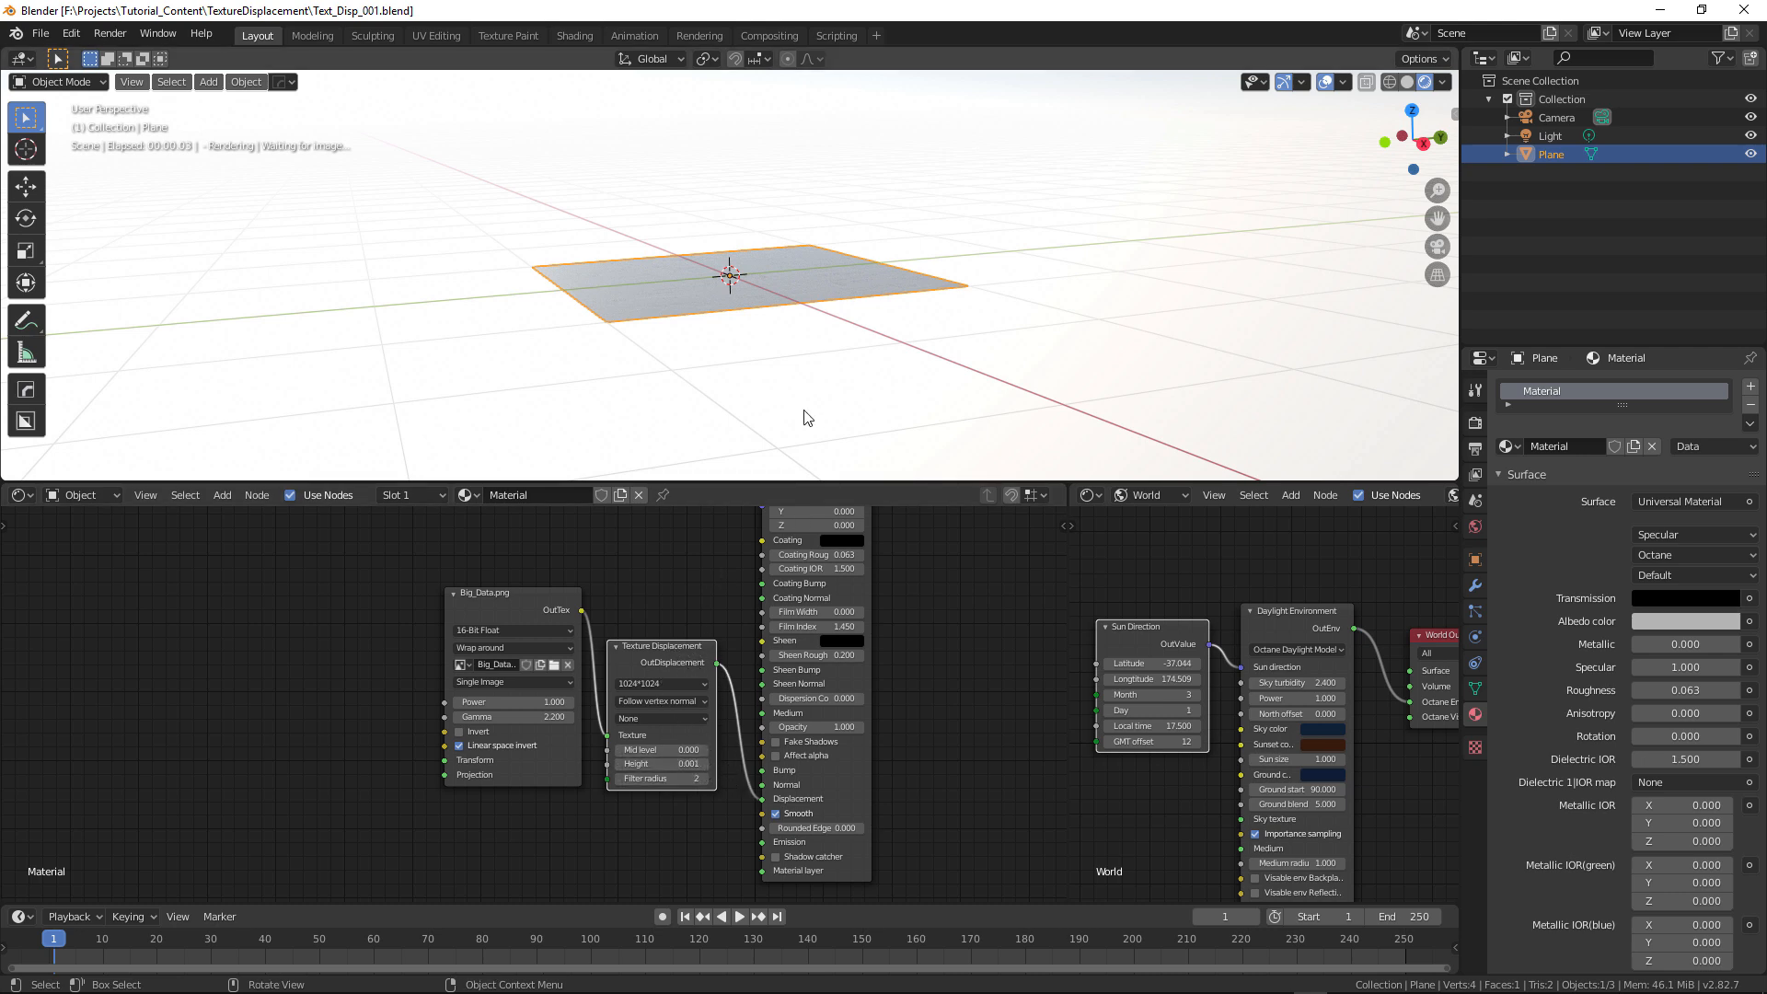
- Raise the Texture Displacement height to 0.061
scroll(801, 414, "up", 5)
mouse_move(777, 348)
middle_mouse_down()
mouse_move(773, 366)
mouse_move(683, 378)
mouse_move(753, 357)
mouse_move(795, 373)
mouse_move(764, 390)
mouse_move(775, 318)
middle_mouse_up()
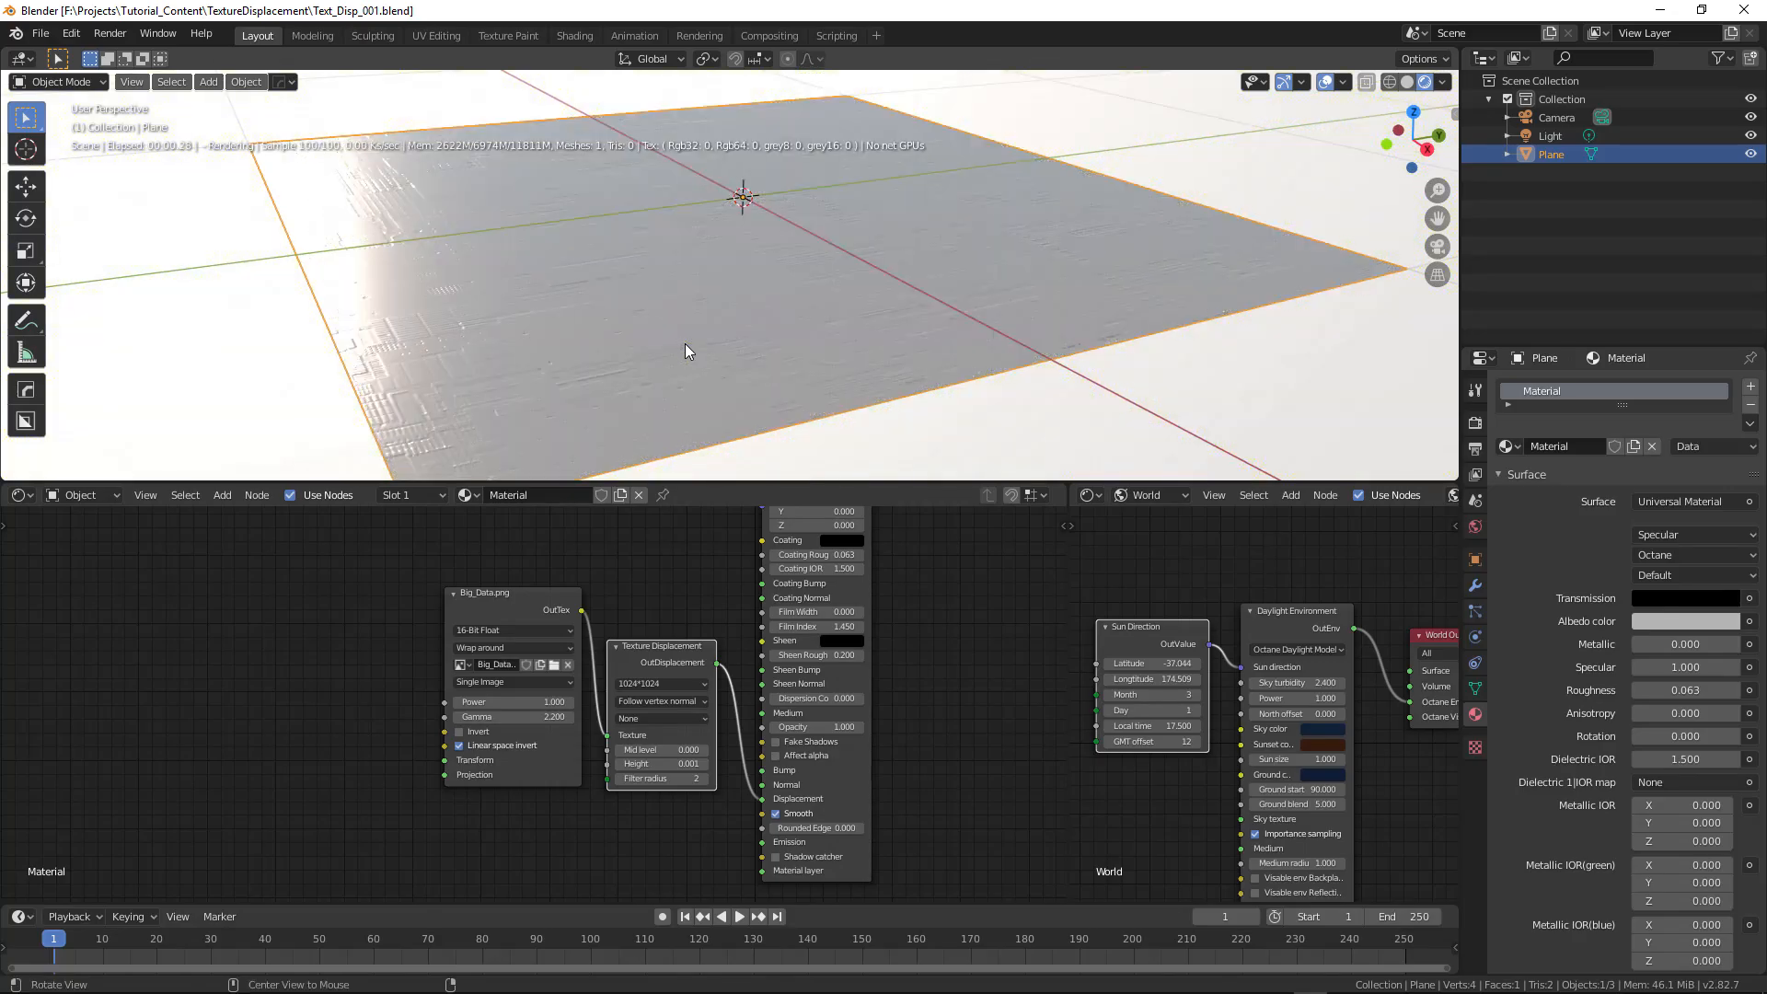
left_click_drag(651, 764, 712, 765)
middle_click_drag(1026, 304, 941, 302)
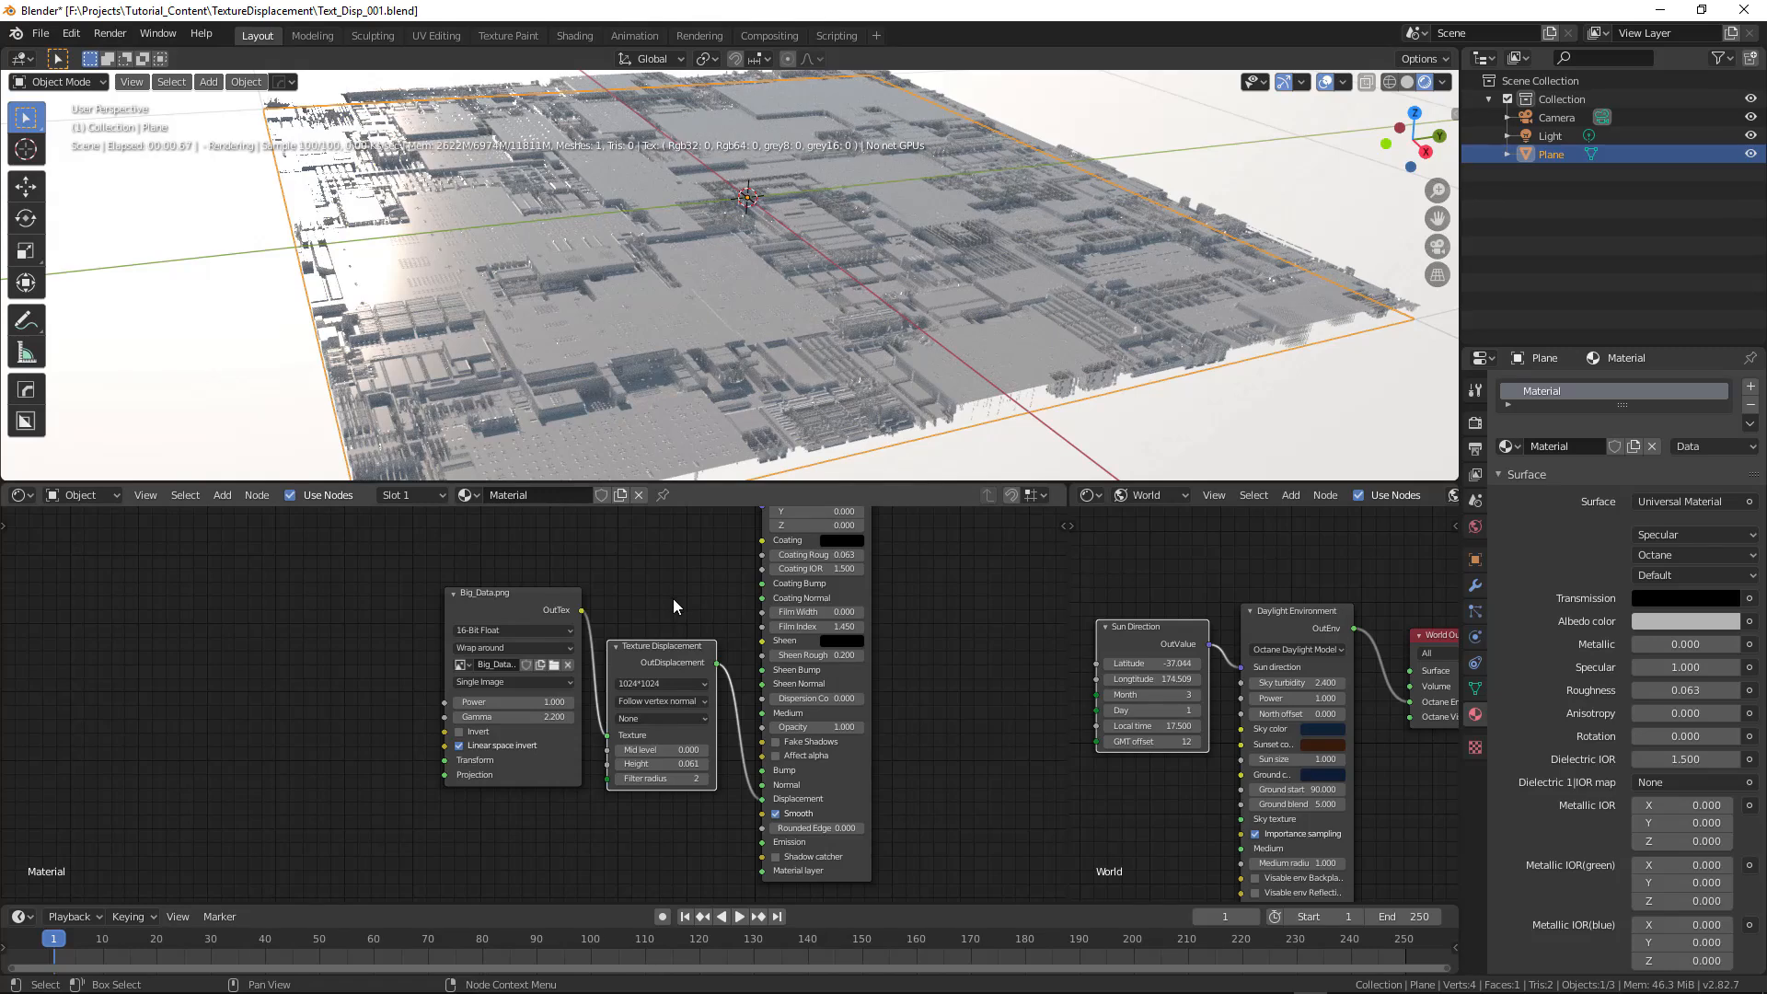
- Set the Big_Data.png texture's gamma to 1 and save the file
scroll(673, 598, "up", 2)
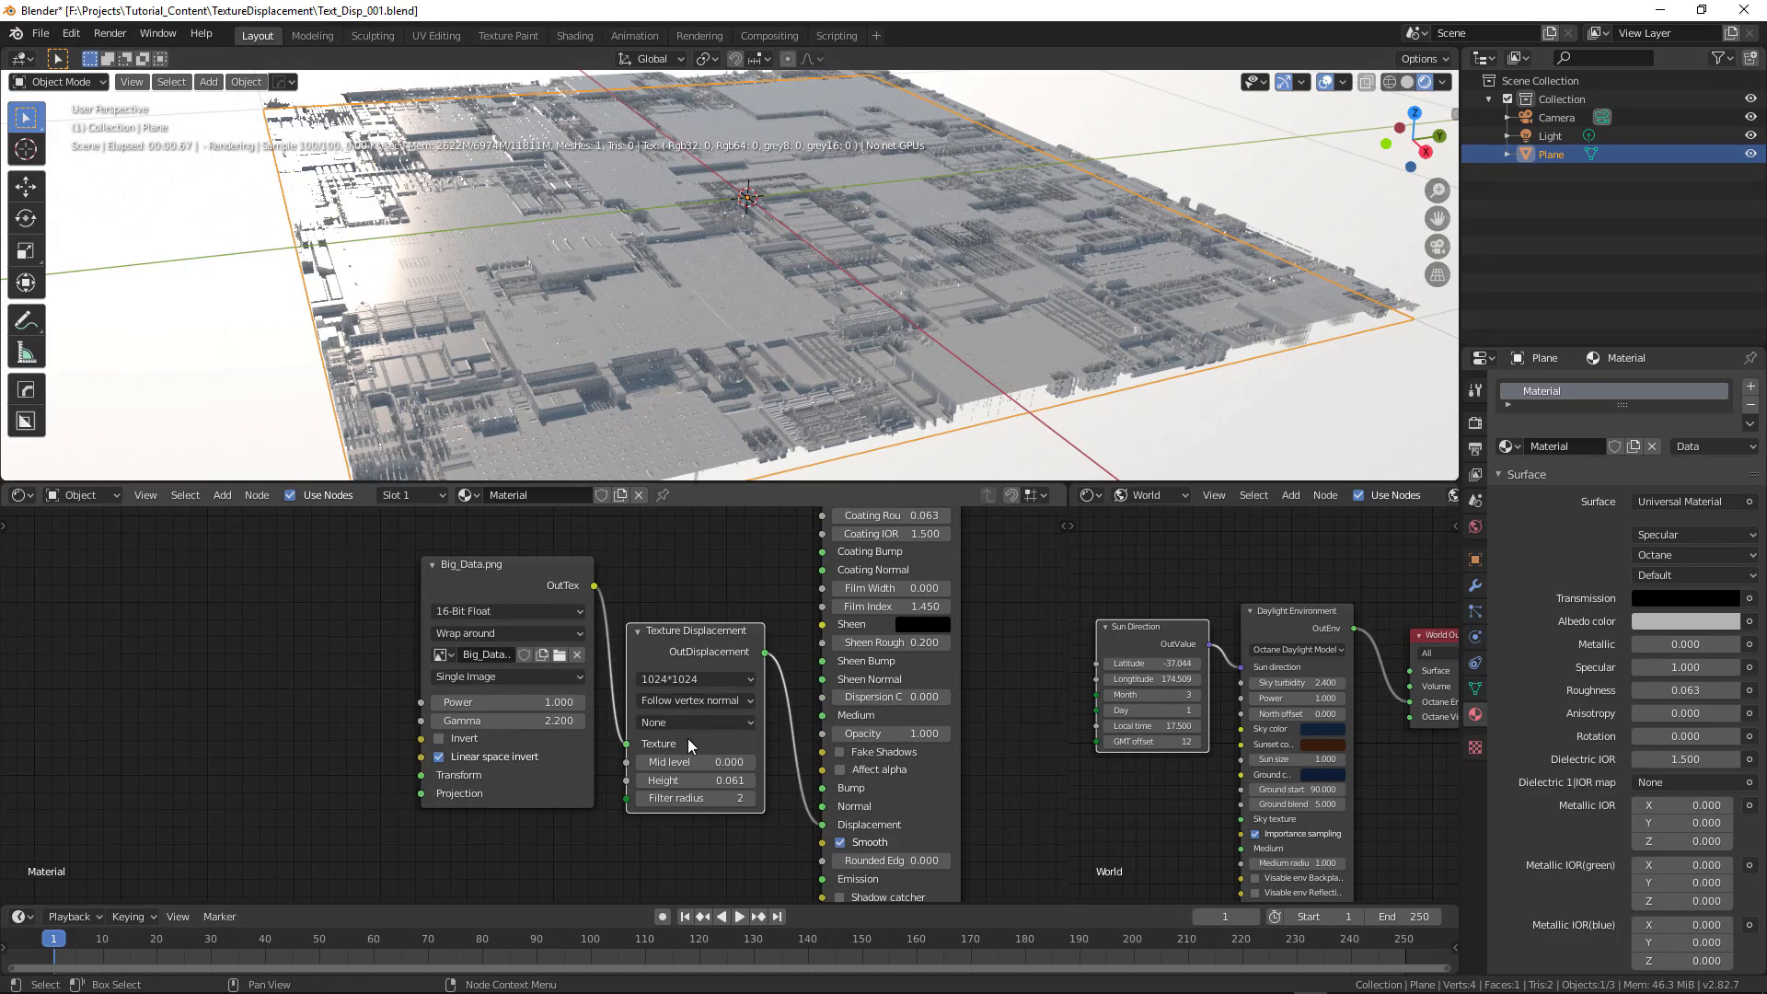
left_click(469, 723)
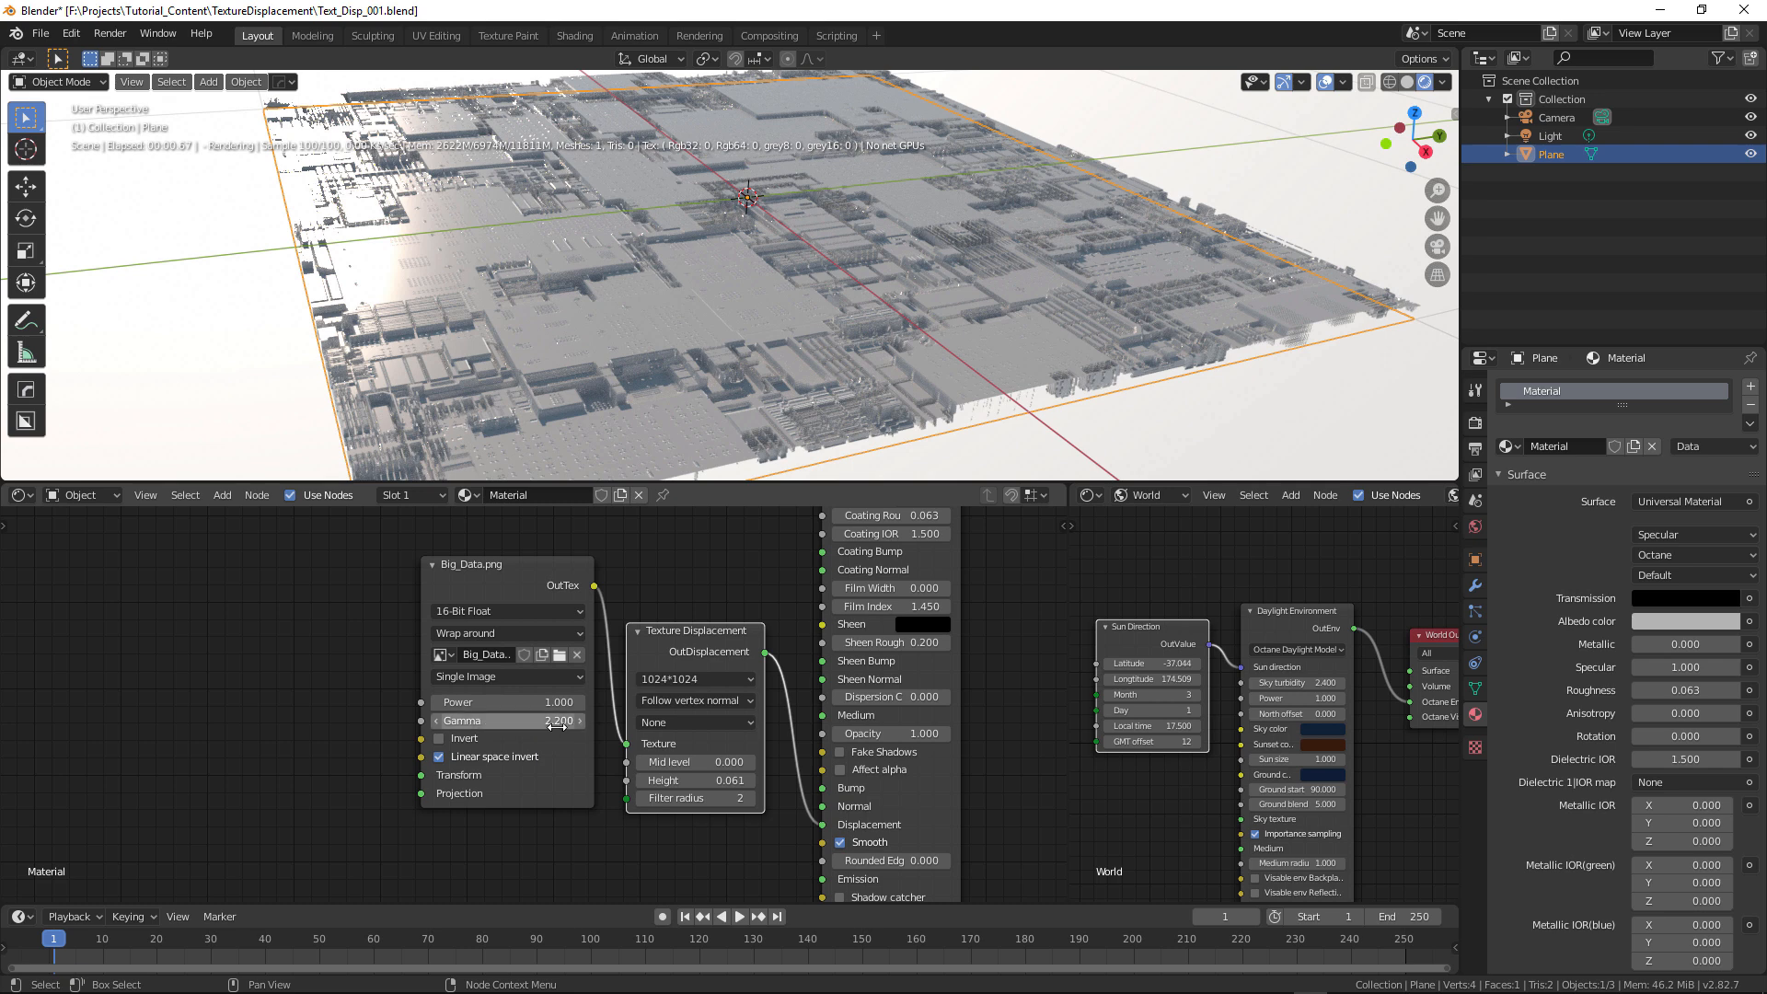
type("1")
key("Return")
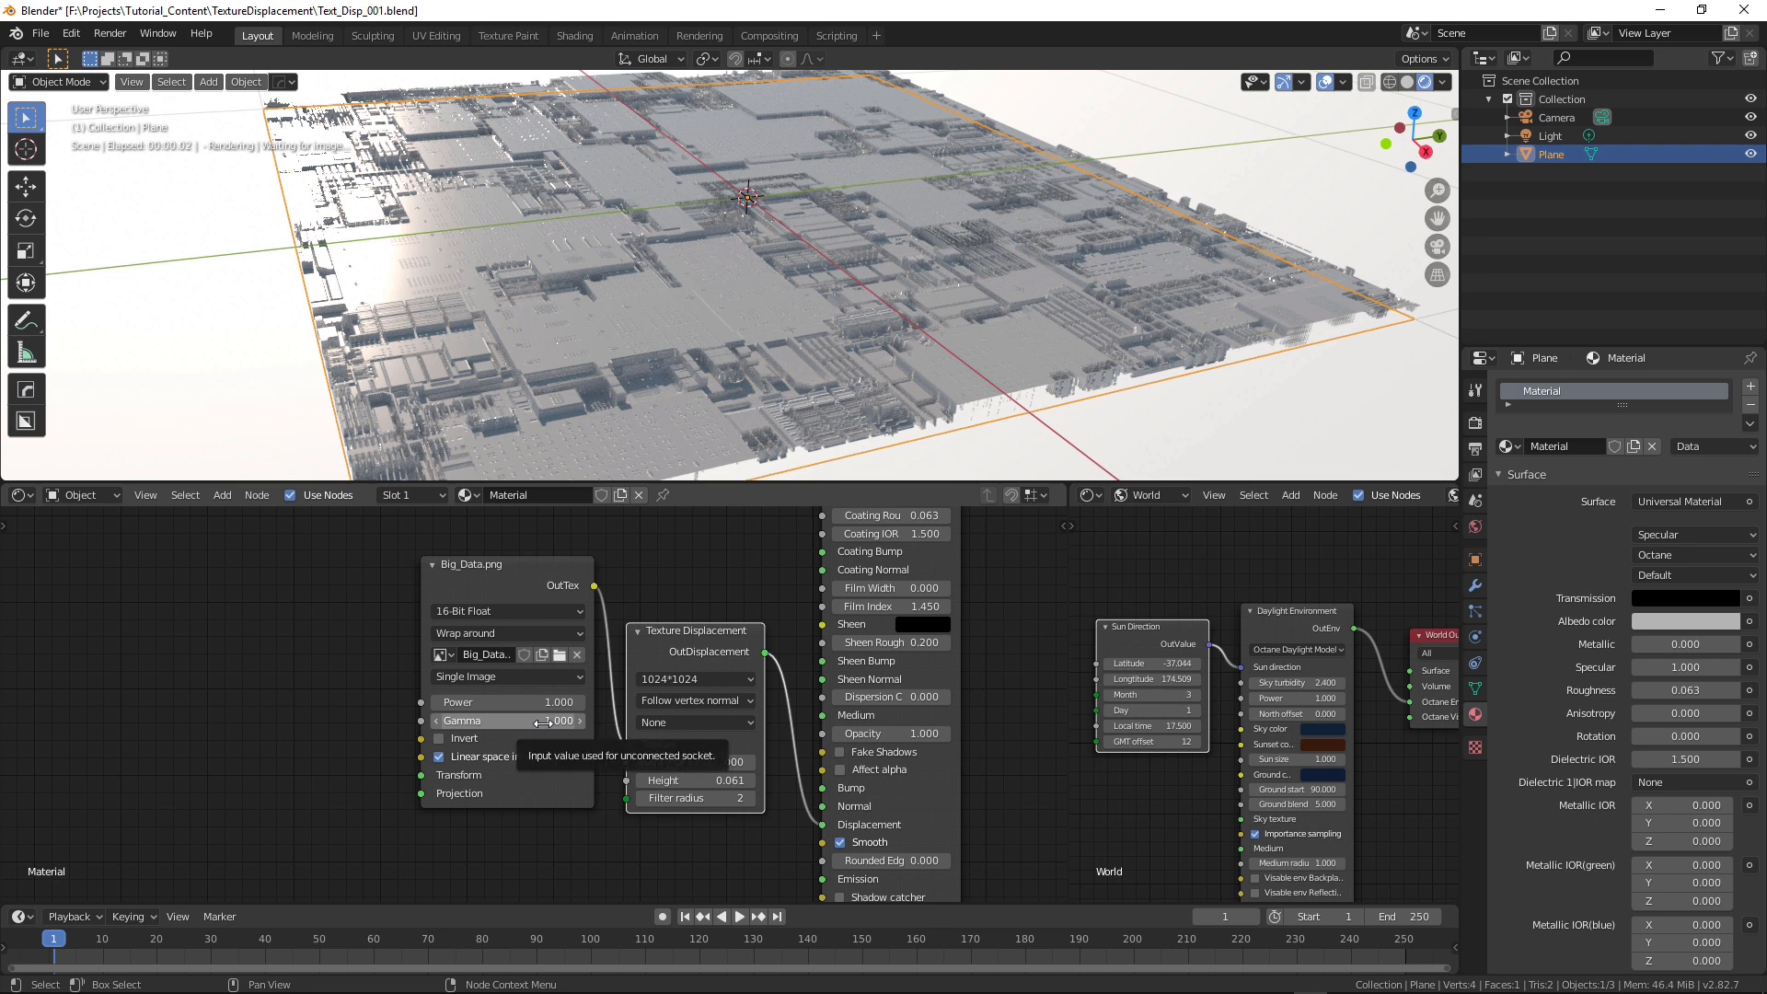
key("ctrl+s")
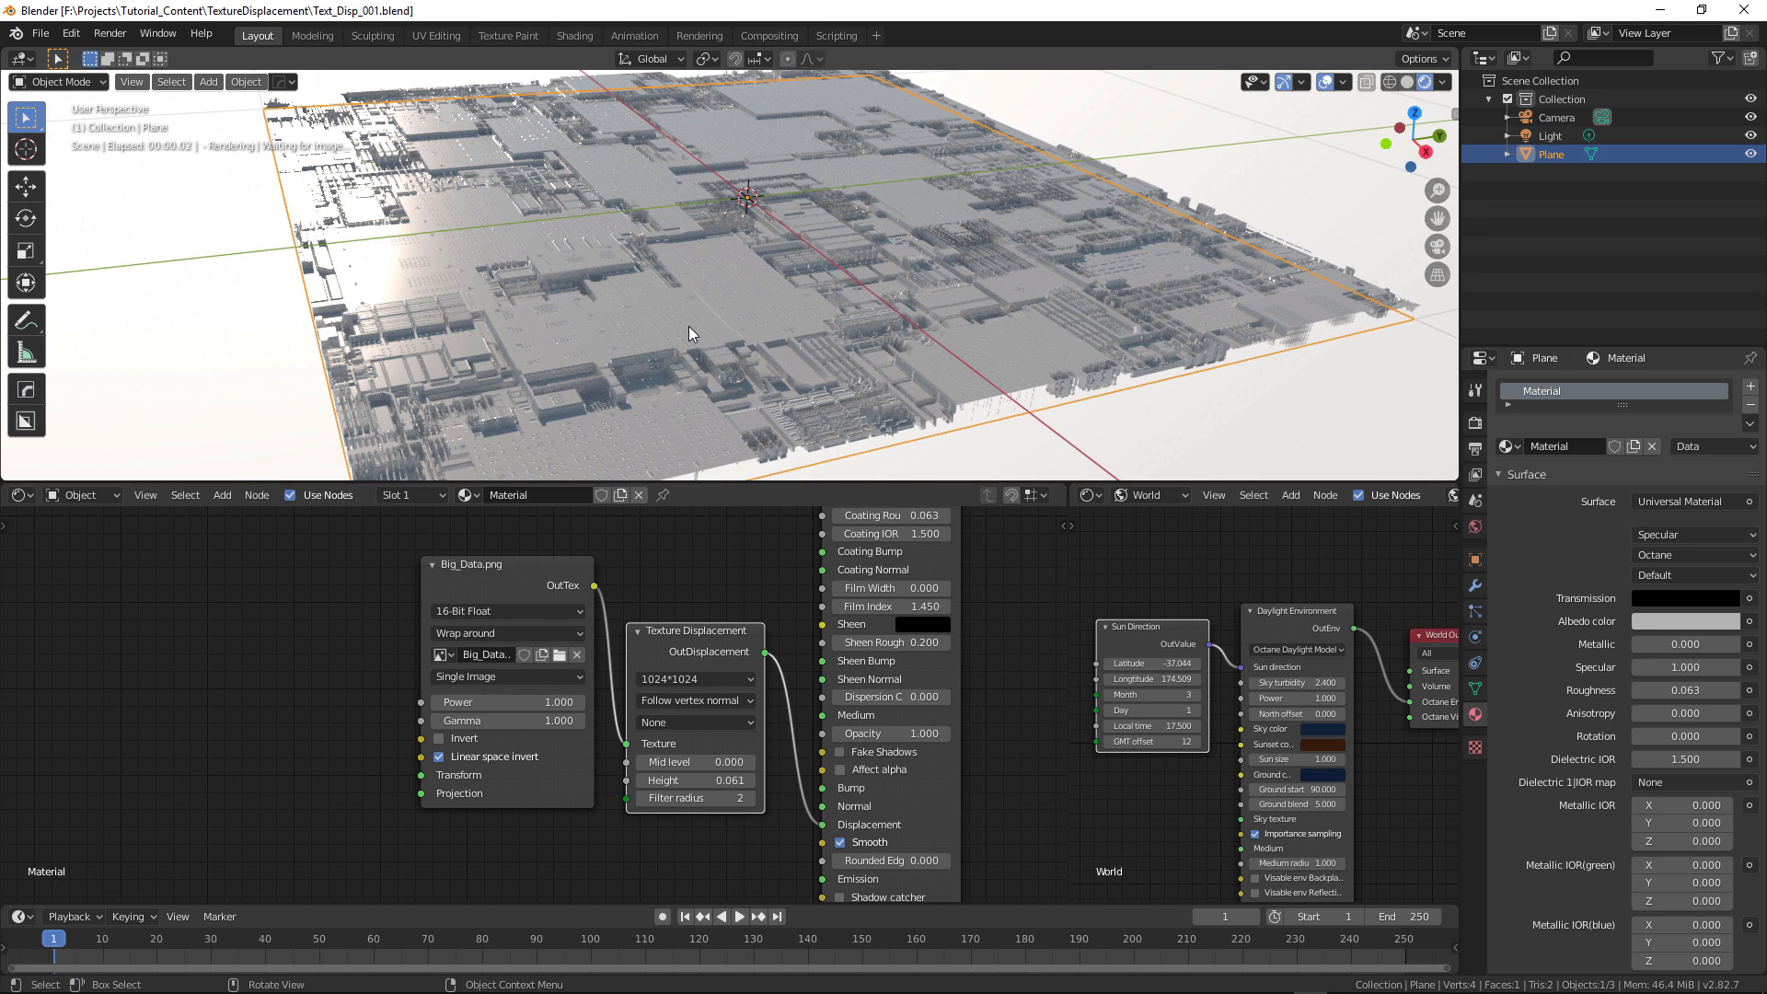
- Try the displacement level of detail at 256*256, then at 1024*1024
left_click(704, 679)
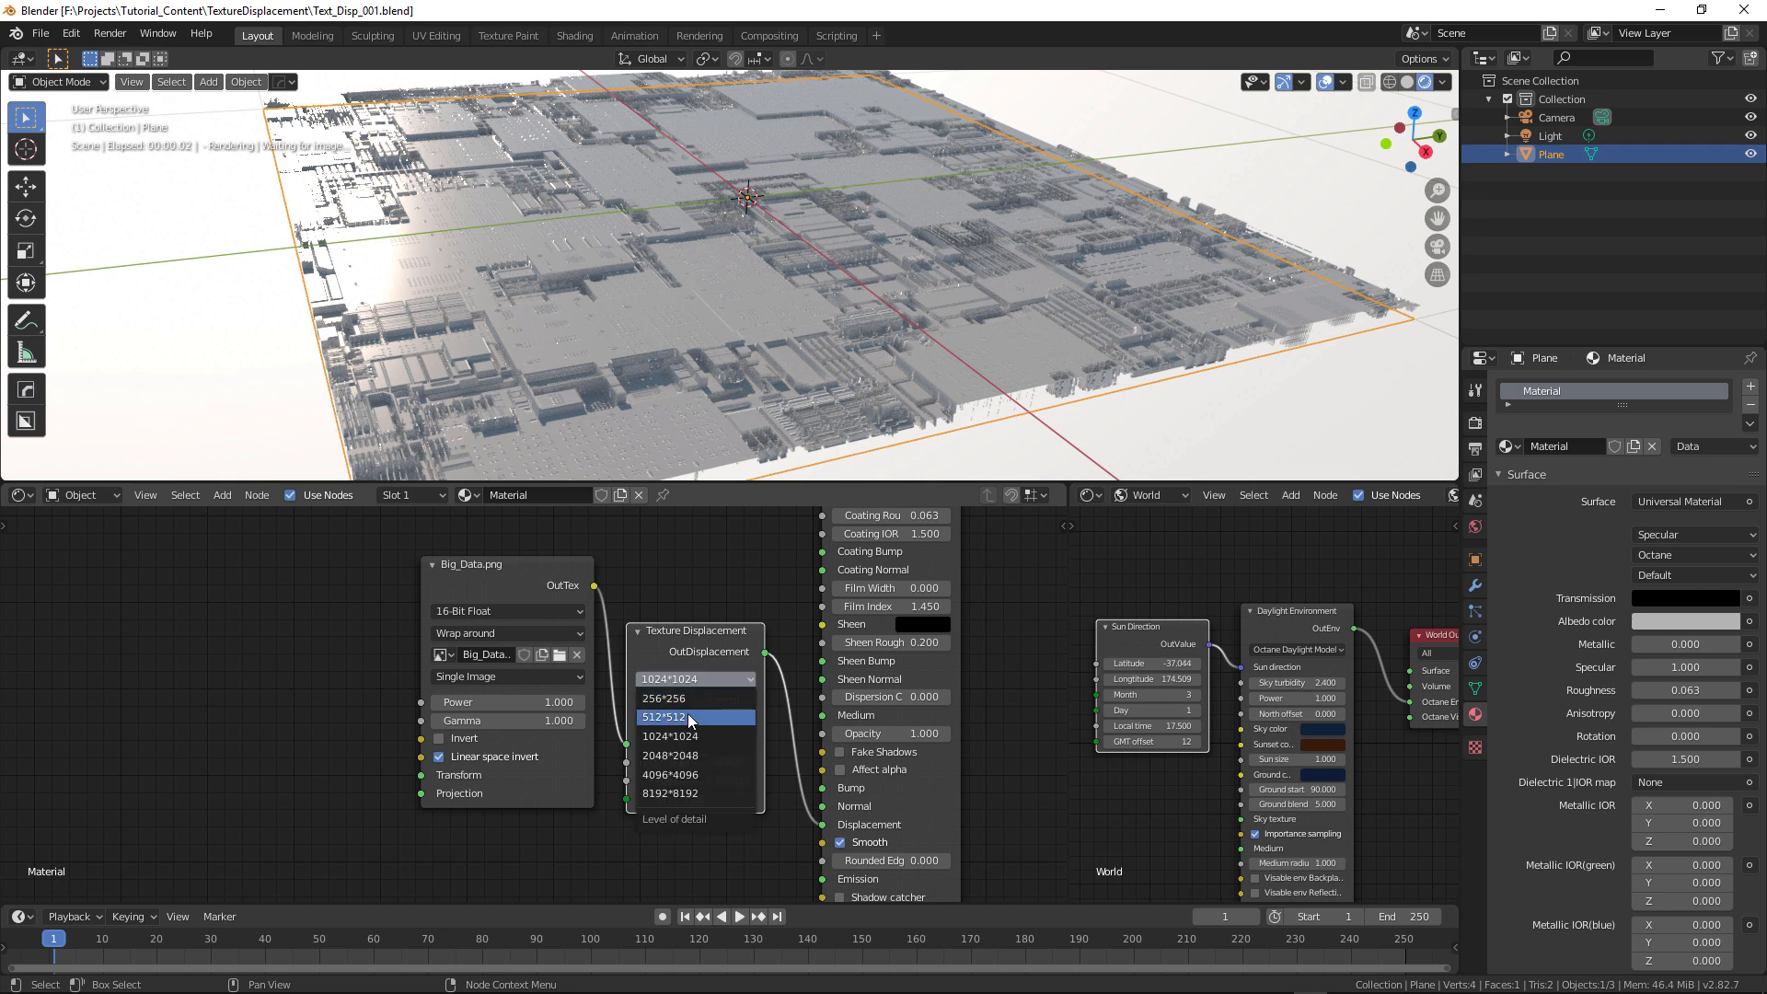
left_click(670, 699)
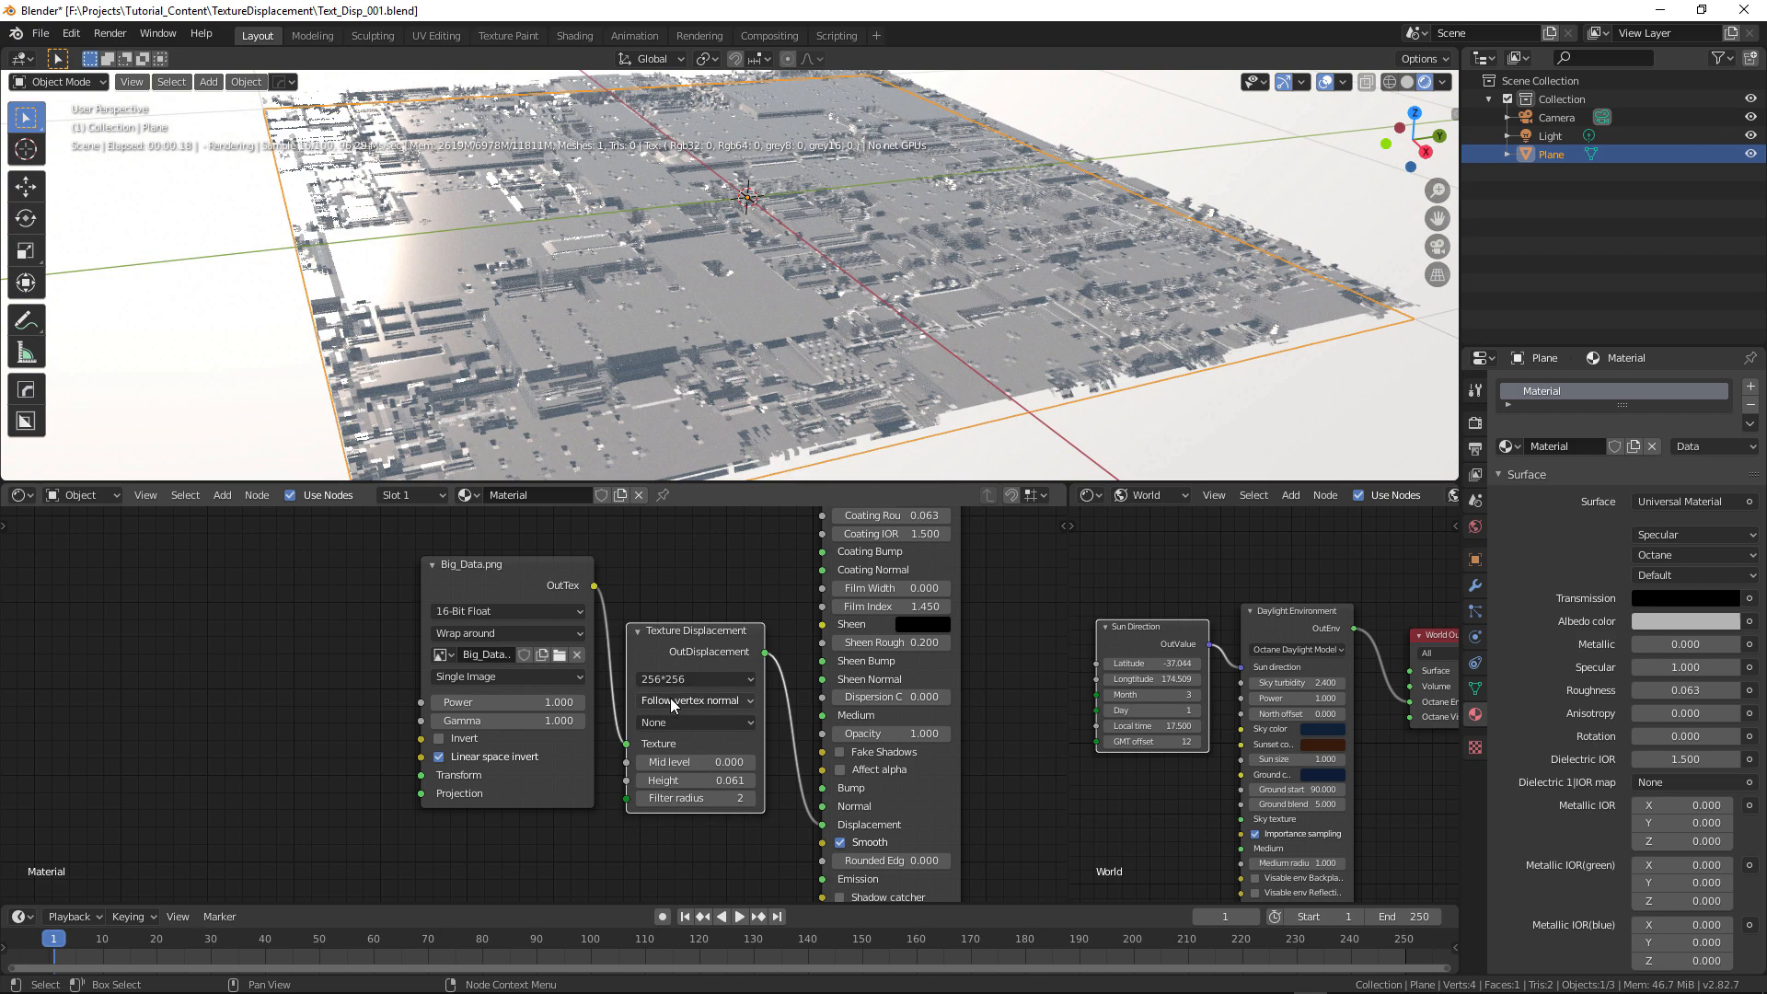
scroll(776, 412, "up", 2)
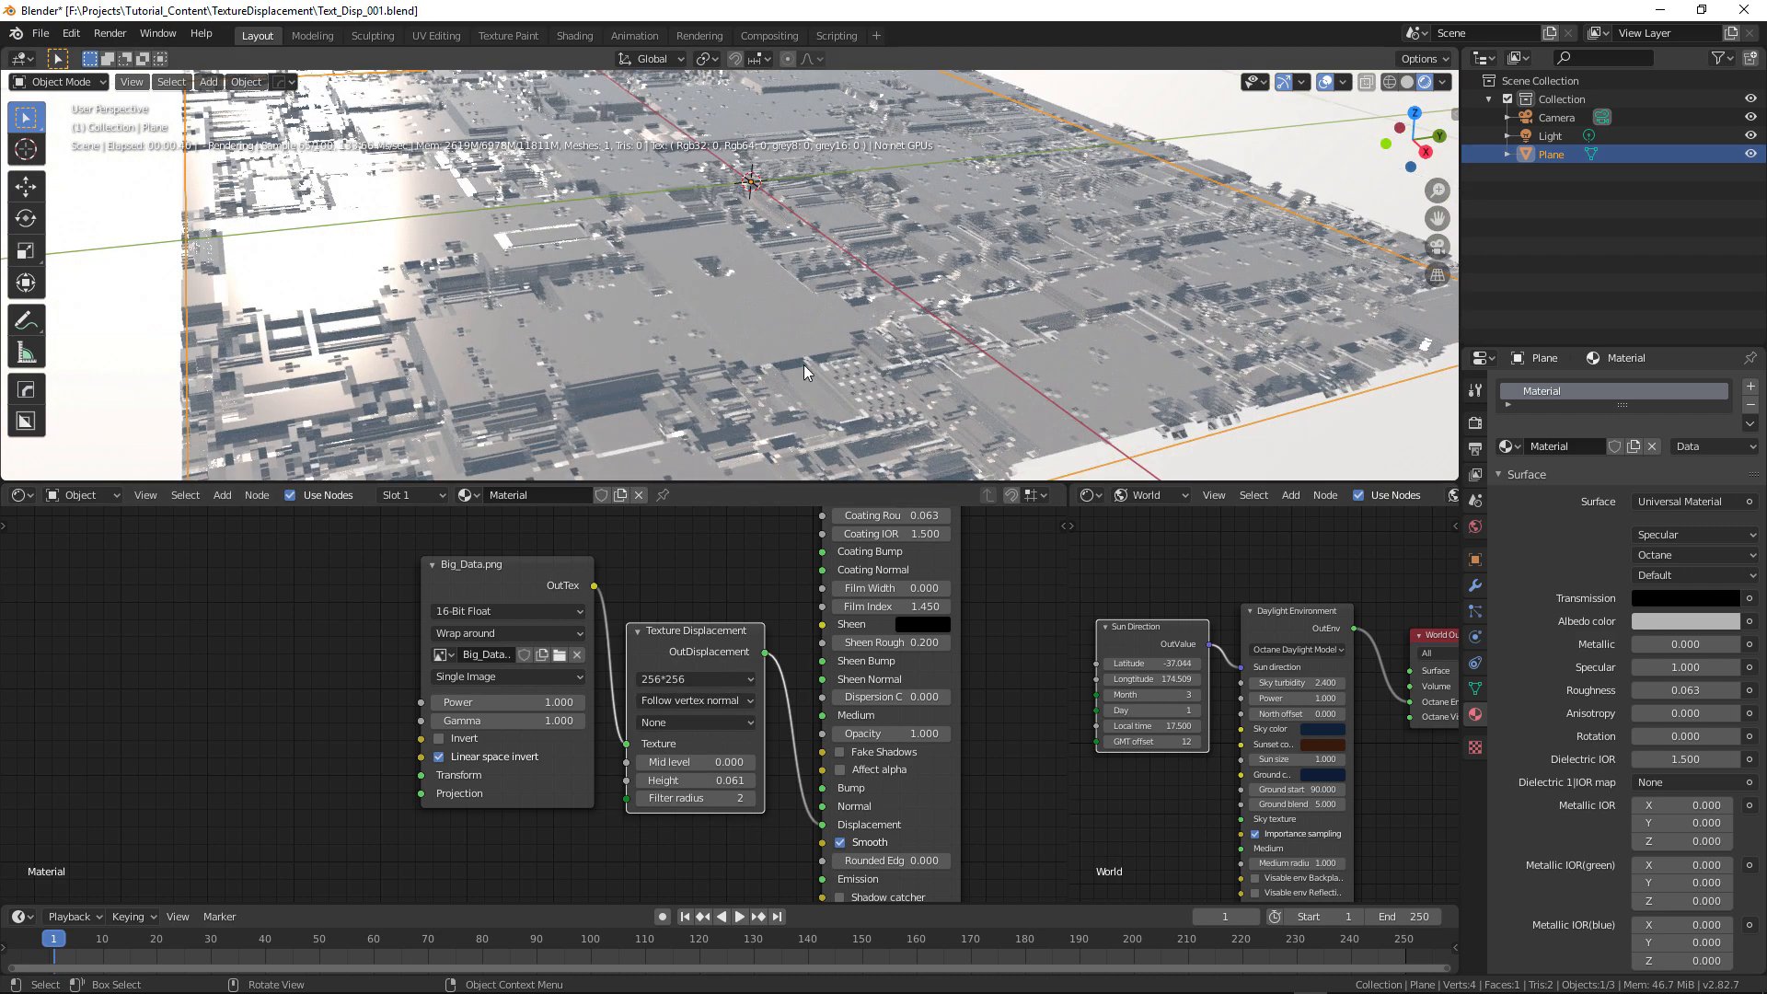
left_click(703, 681)
left_click(686, 736)
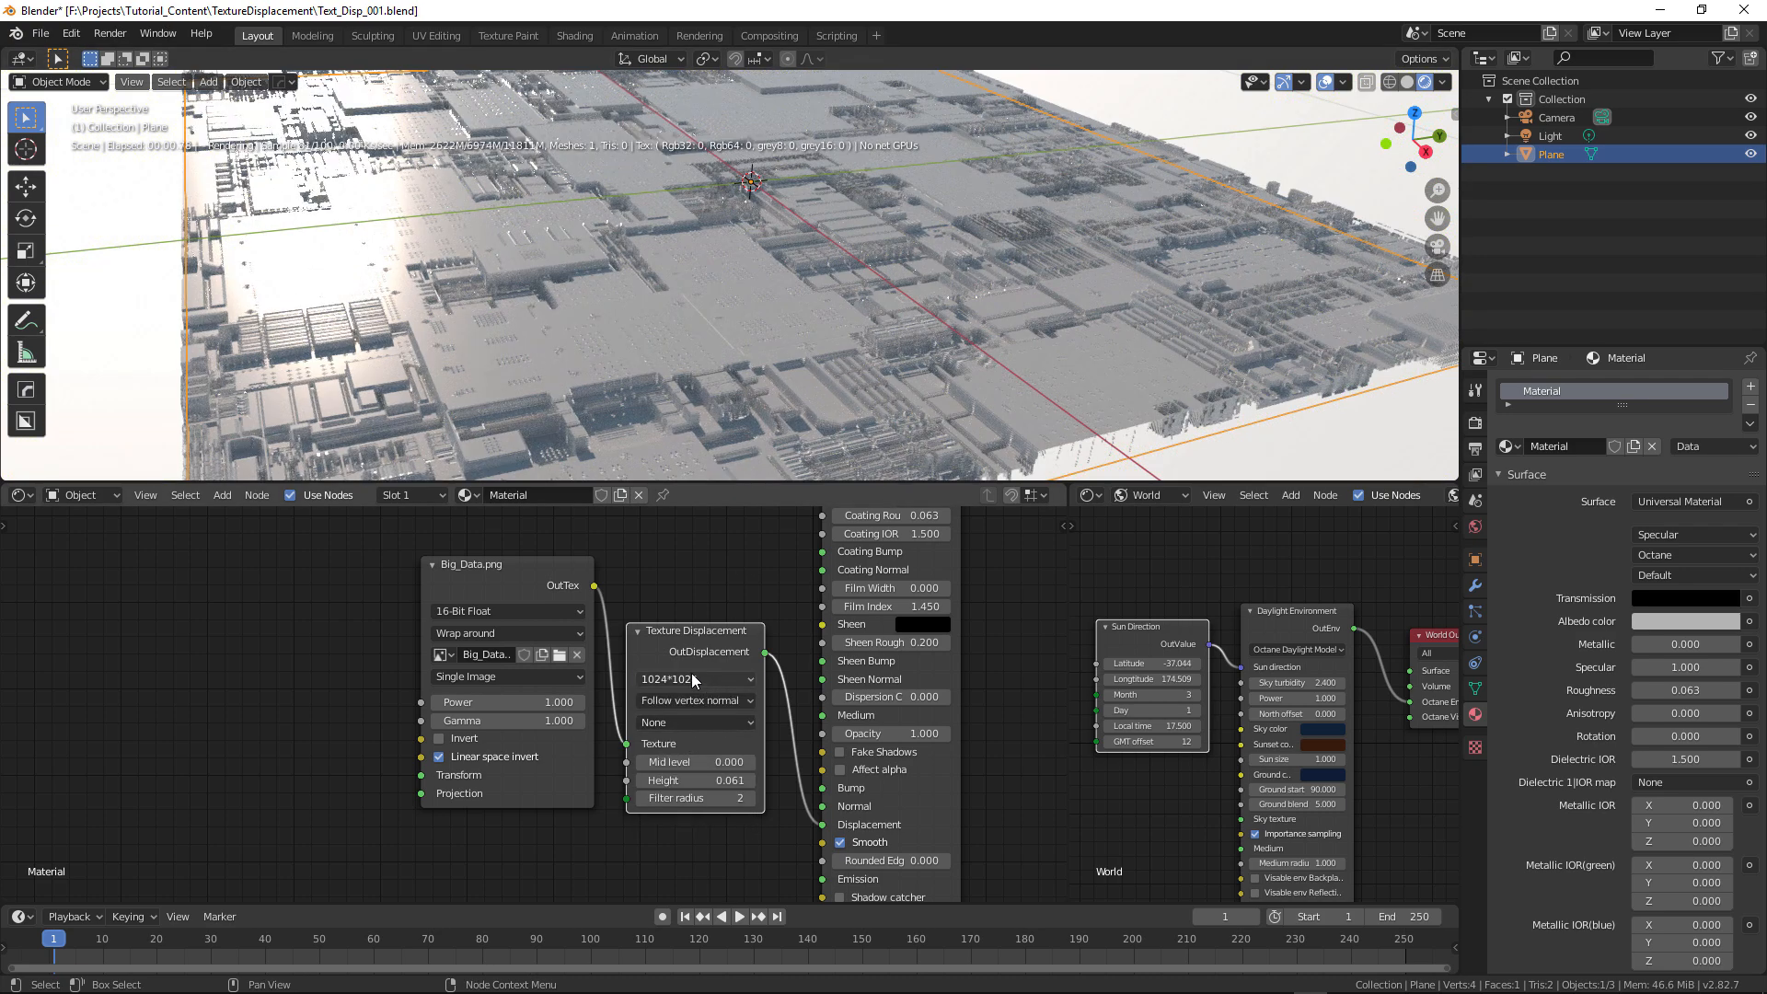
- Raise the displacement level of detail through 2048*2048 and 4096*4096 to 8192*8192
left_click(692, 676)
left_click(686, 753)
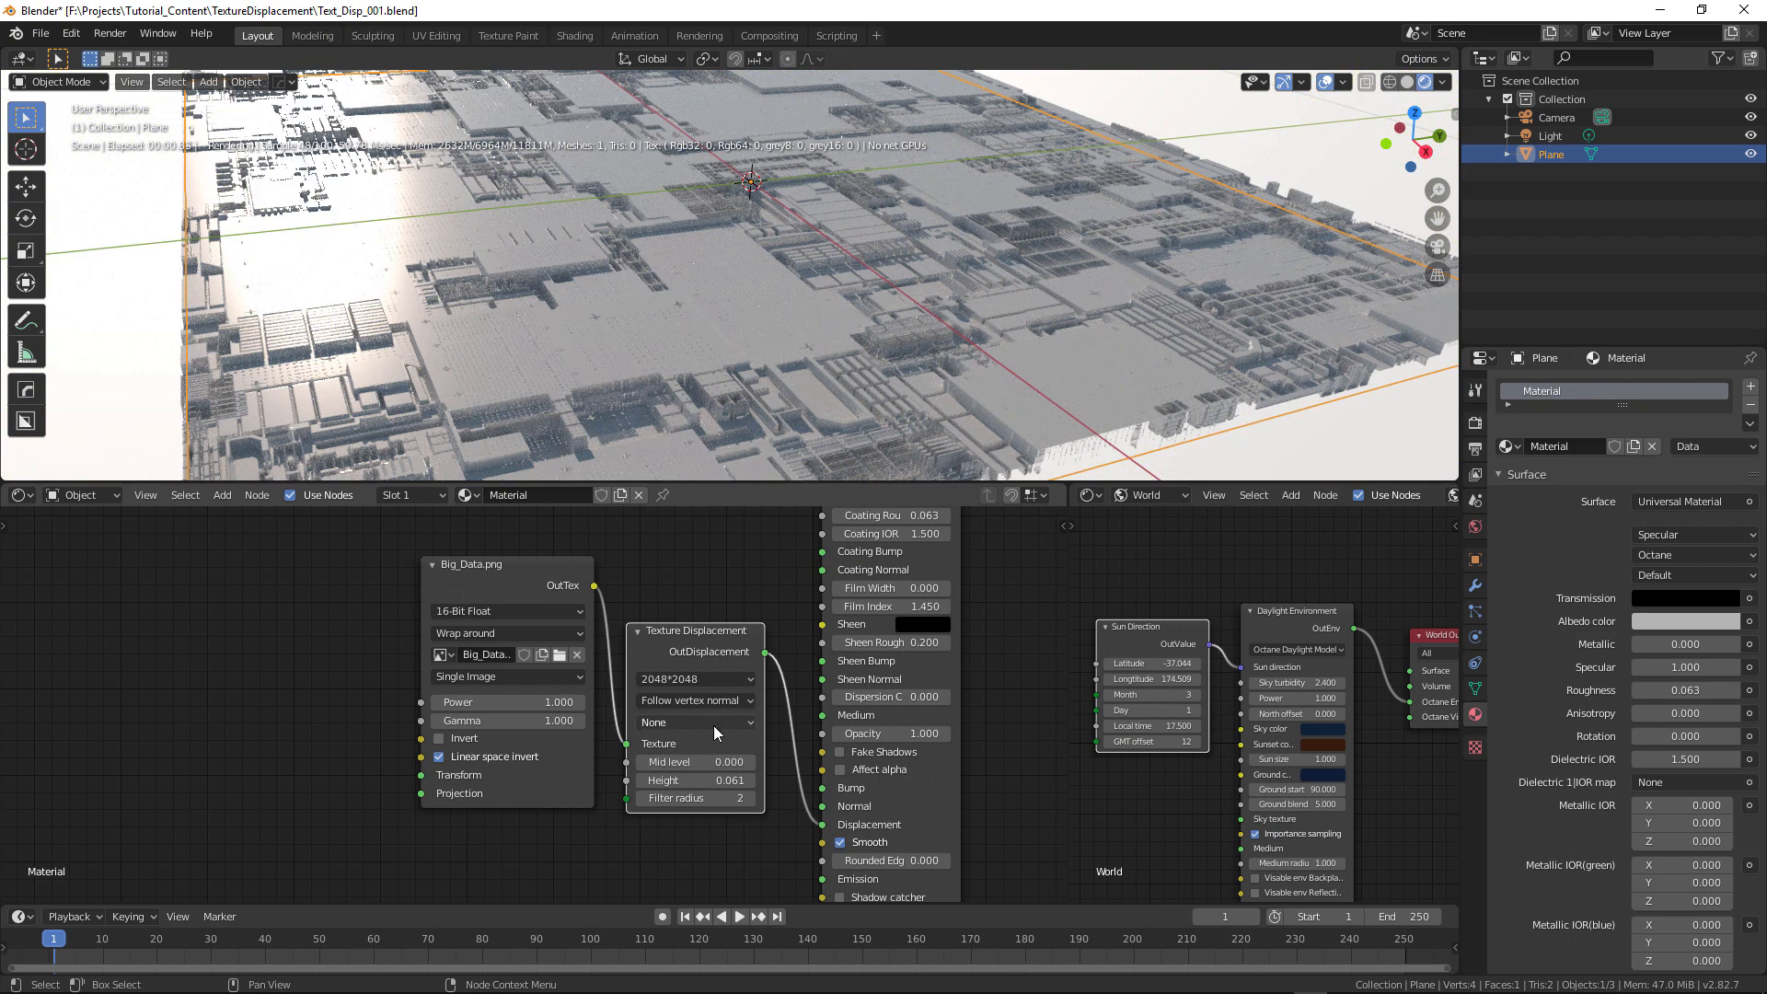
left_click(694, 678)
left_click(687, 776)
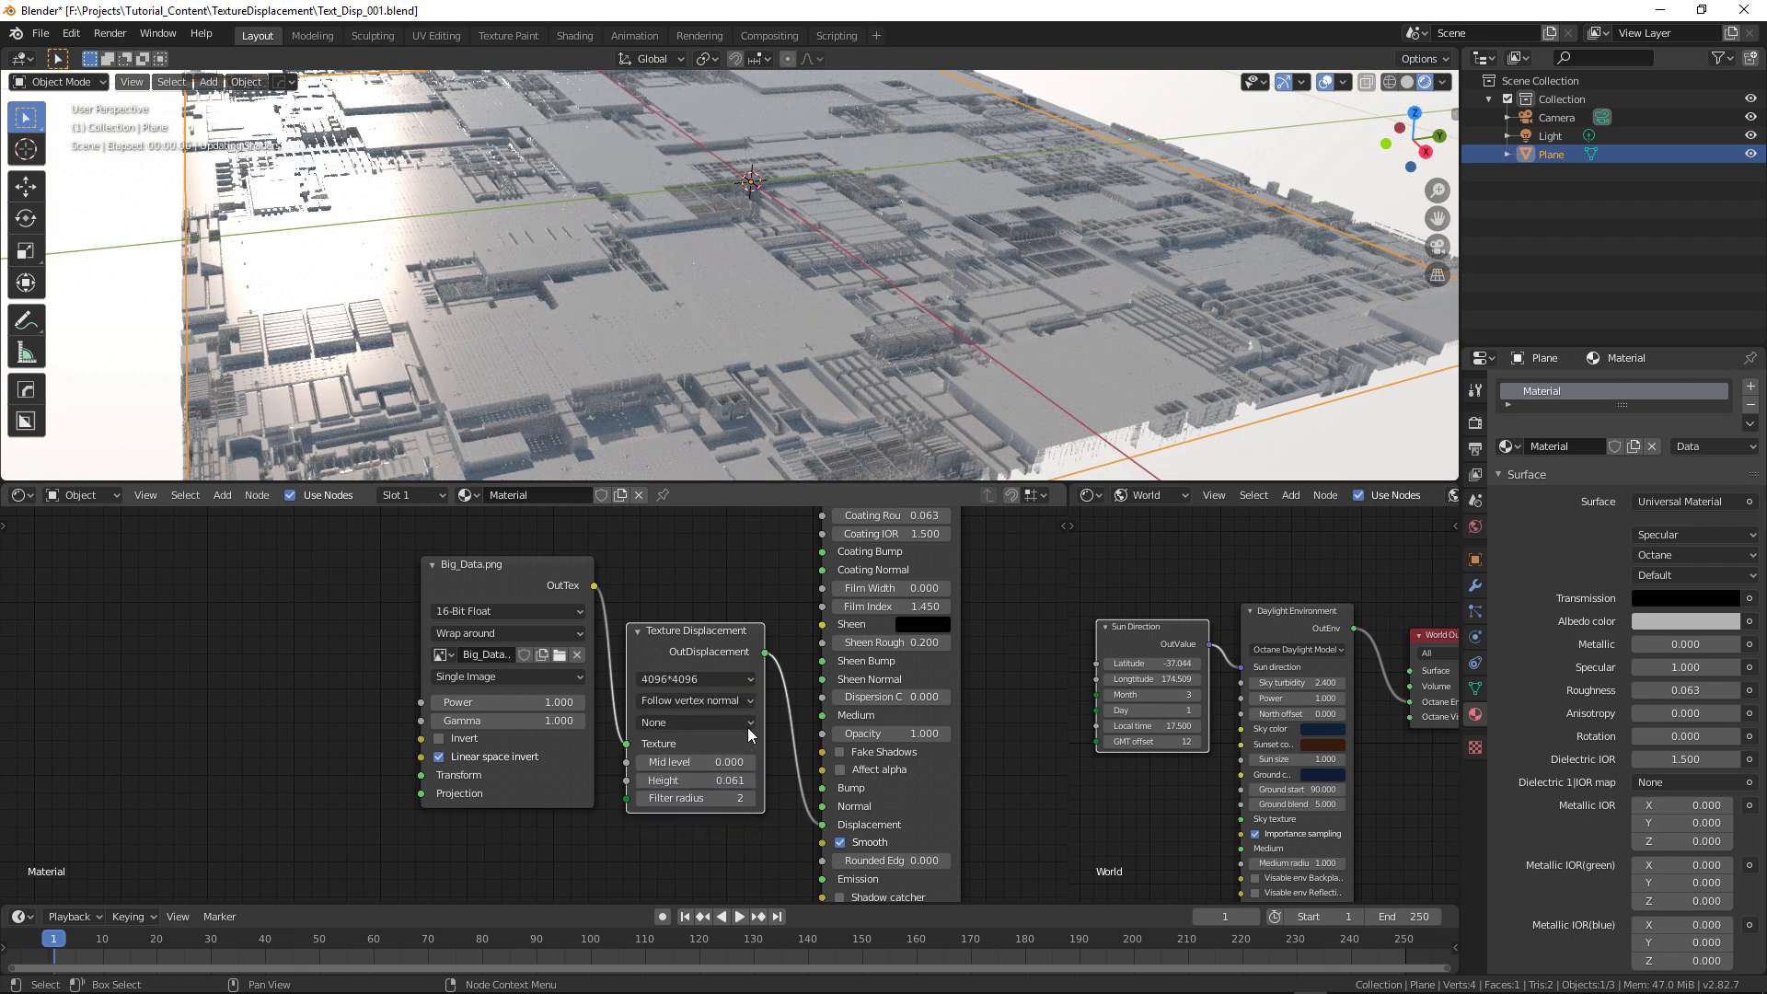
left_click(697, 682)
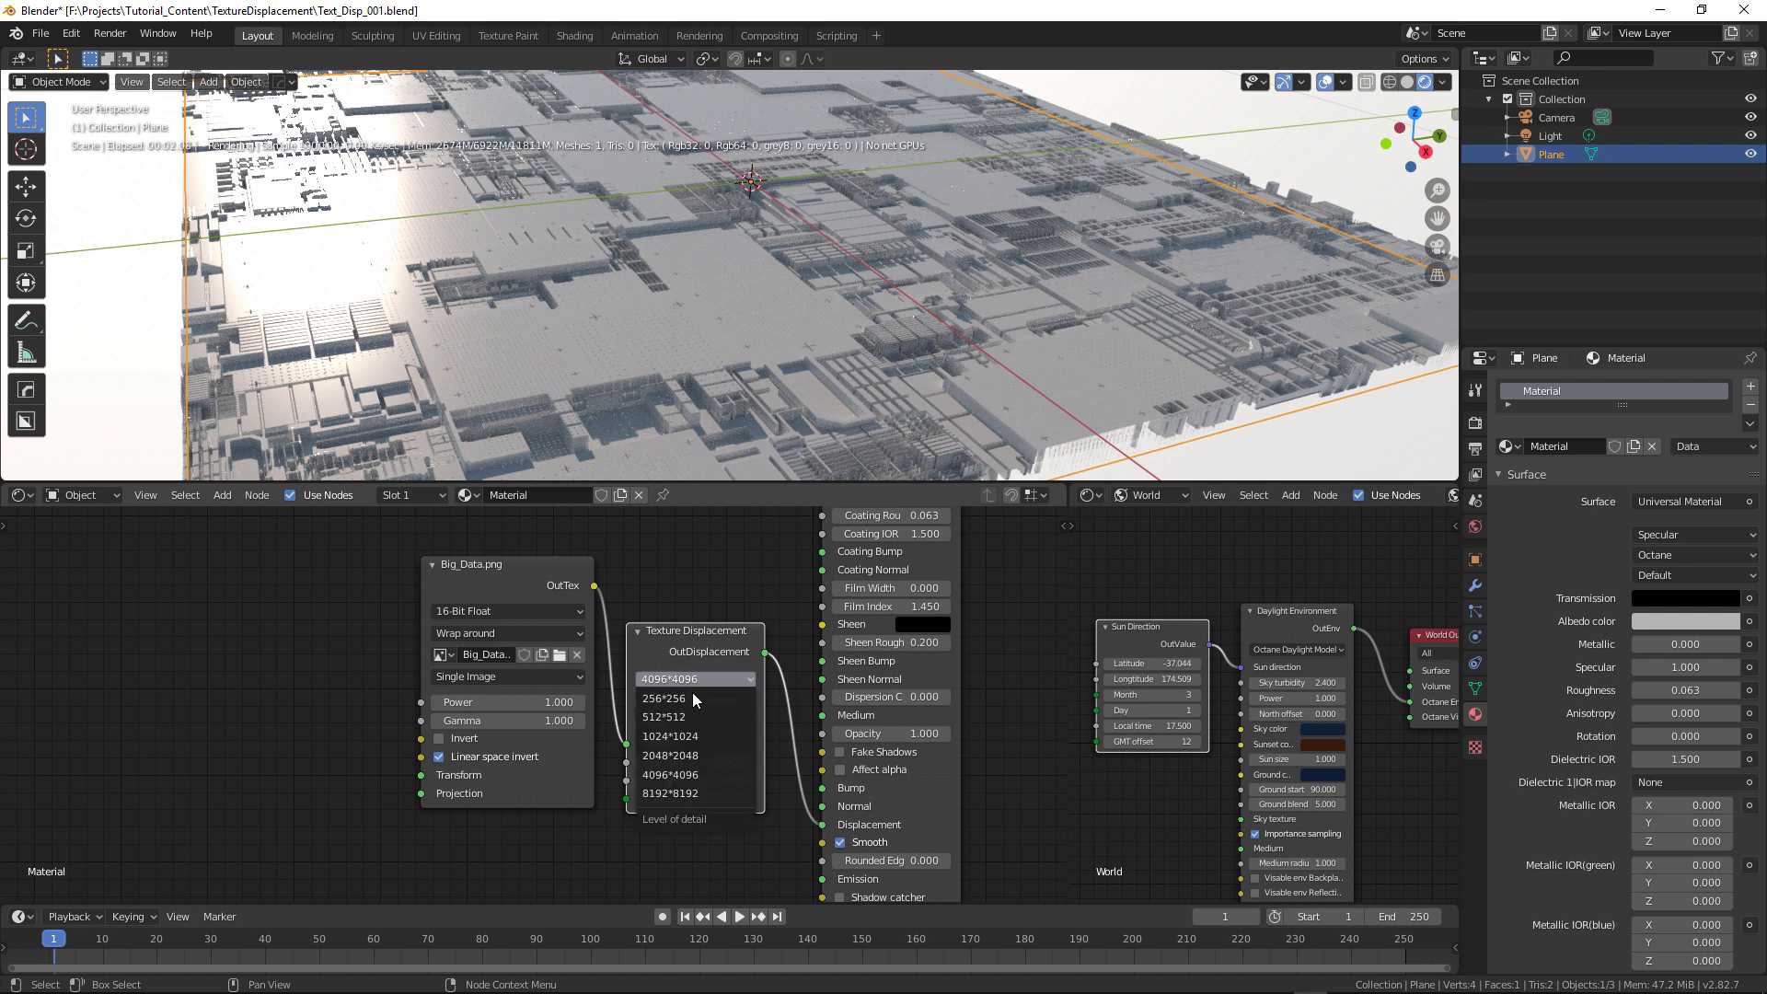
left_click(698, 788)
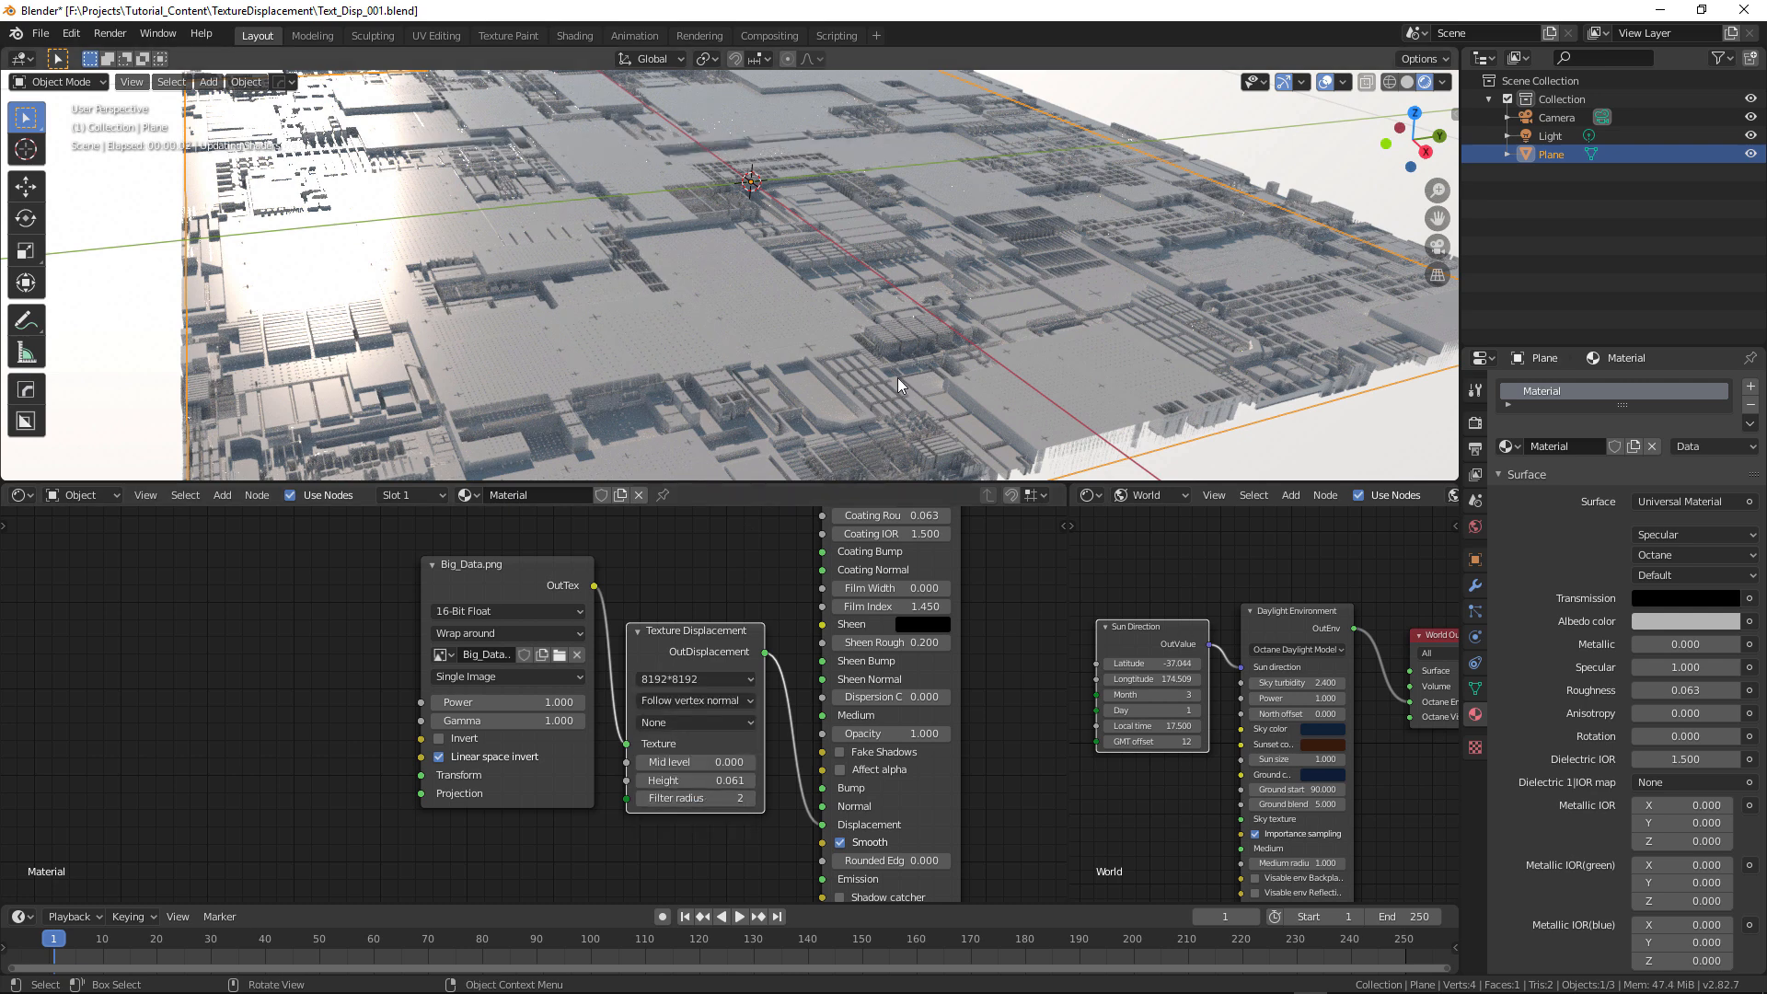
middle_click_drag(775, 387, 793, 258)
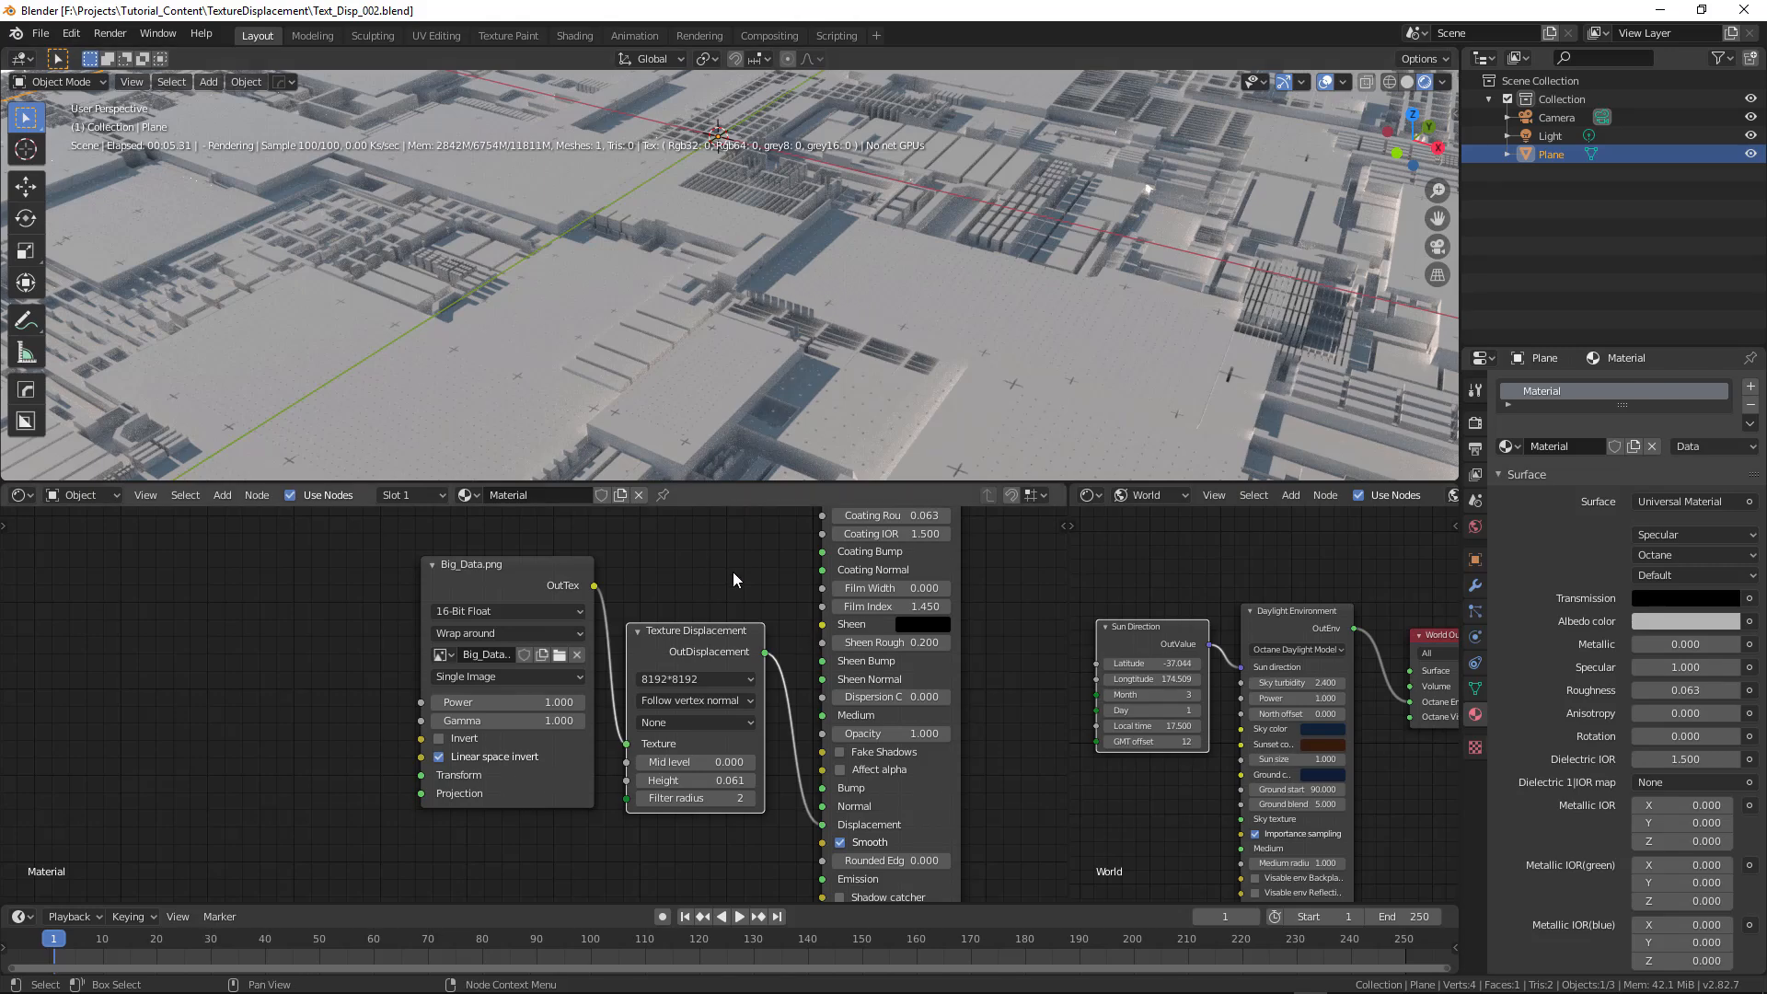
- Add a 3D Transform node, connect it to the Big_Data.png texture's Transform input, and arrange the two nodes
scroll(732, 575, "down", 2)
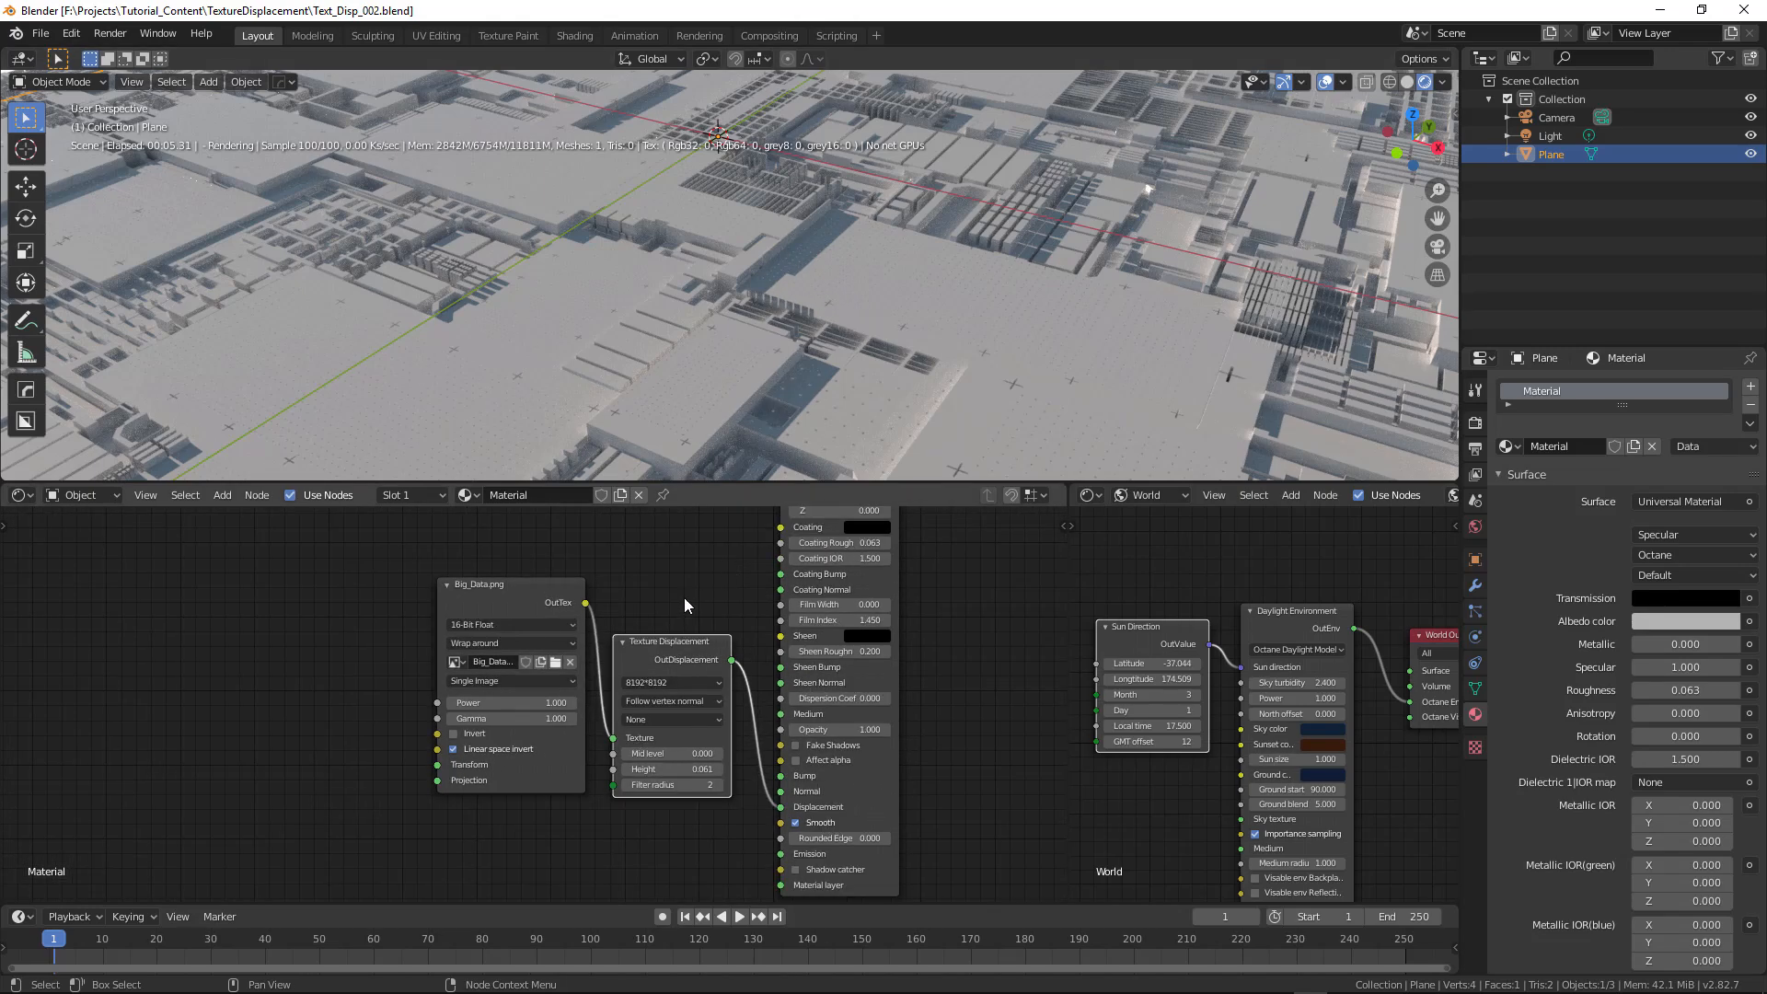
key("shift+a")
left_click(294, 581)
type("3d")
key("Return")
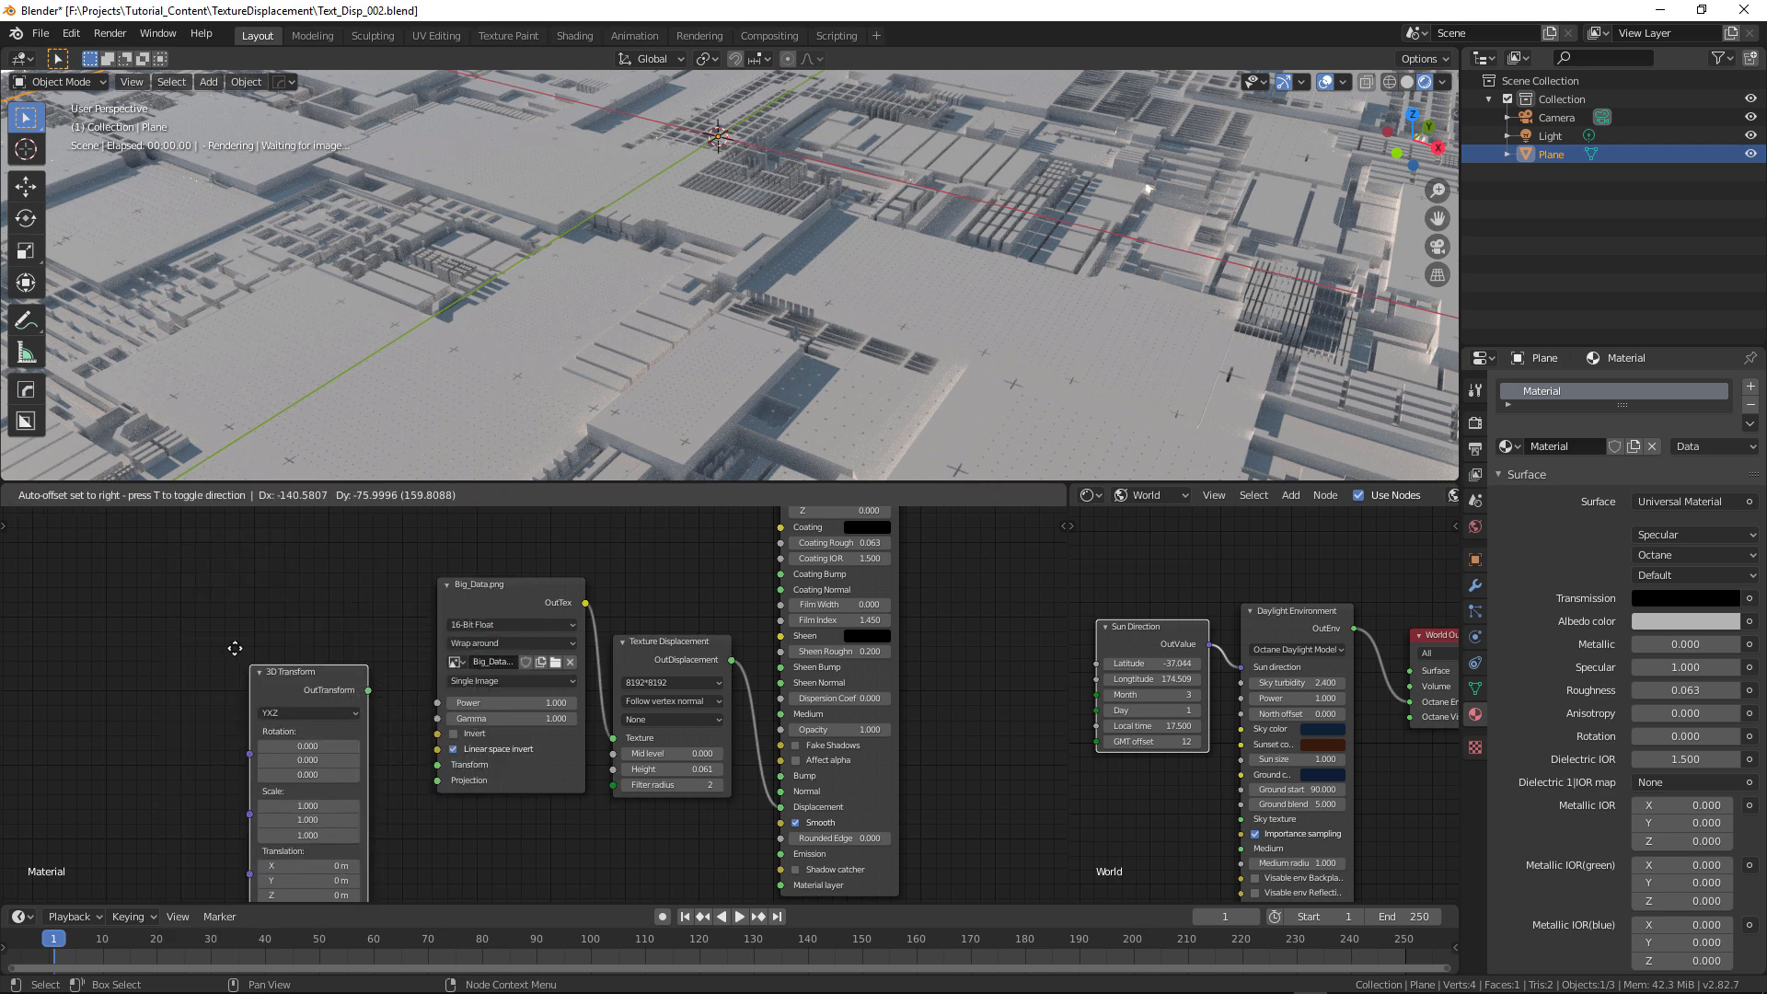
left_click_drag(359, 618, 399, 661)
left_click_drag(445, 771, 438, 764)
left_click_drag(515, 594, 501, 603)
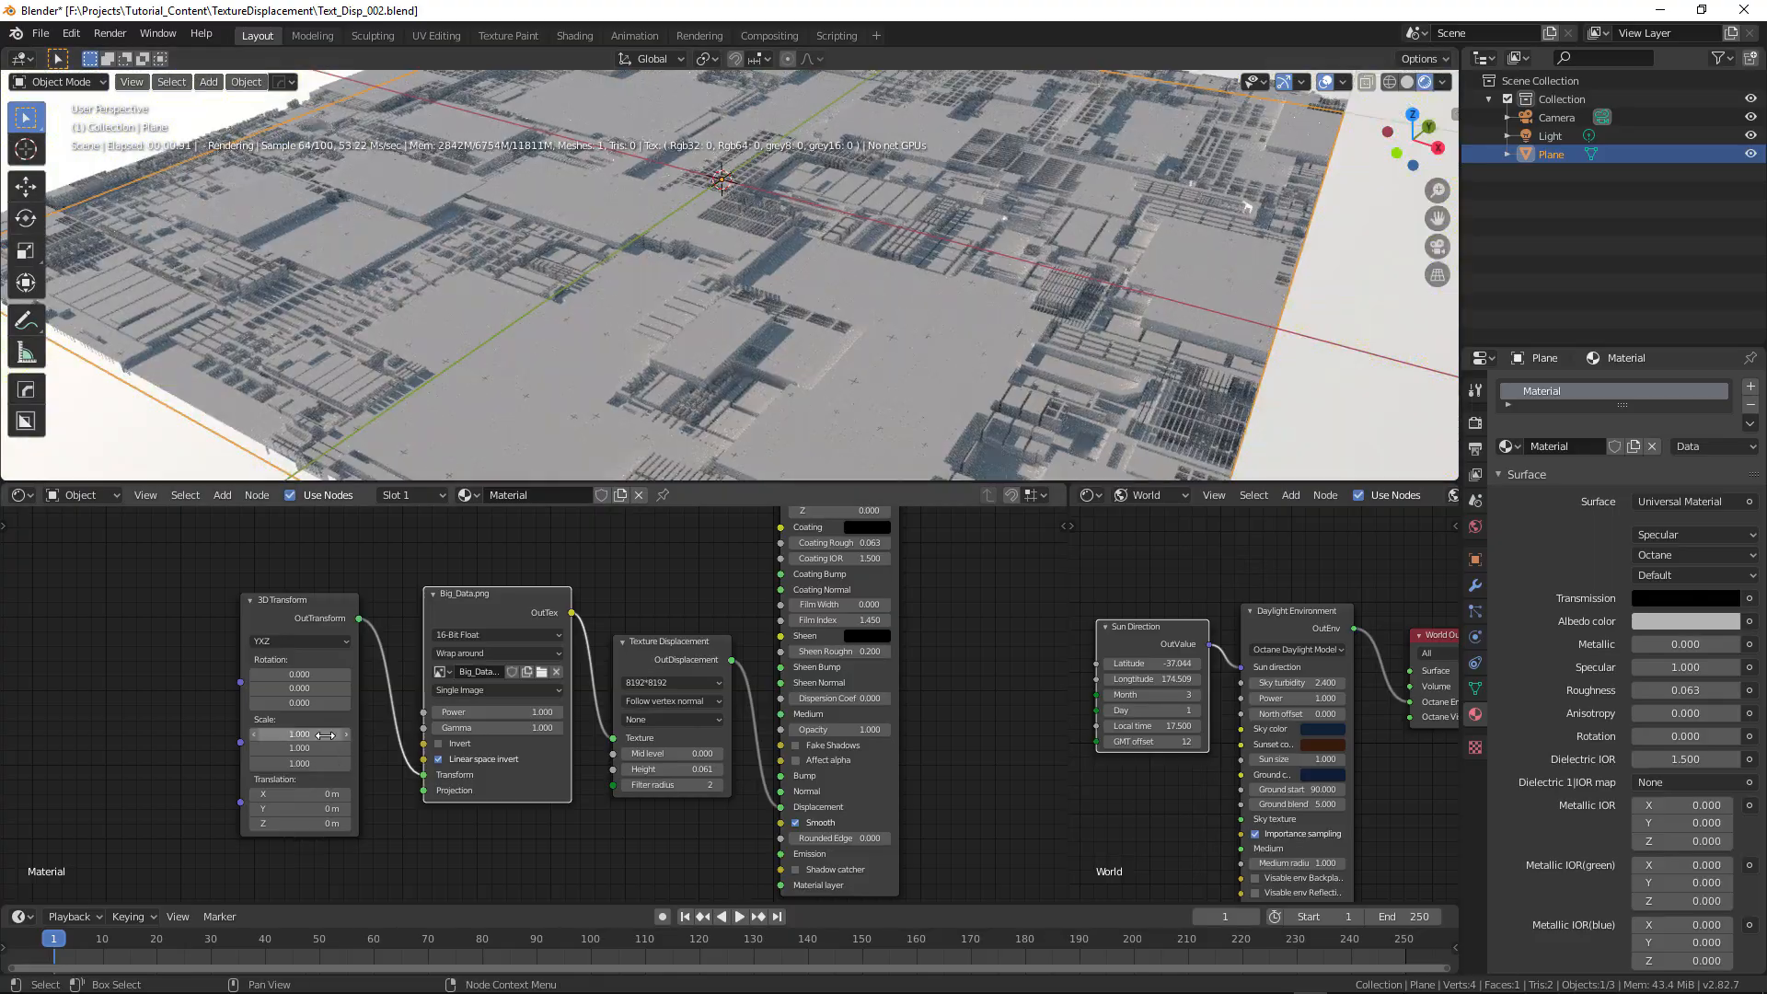
- Try a scale of 0.4 on all axes of the 3D Transform node, then set it back to 1
mouse_move(303, 735)
left_mouse_down()
mouse_move(216, 735)
mouse_move(304, 749)
left_mouse_up()
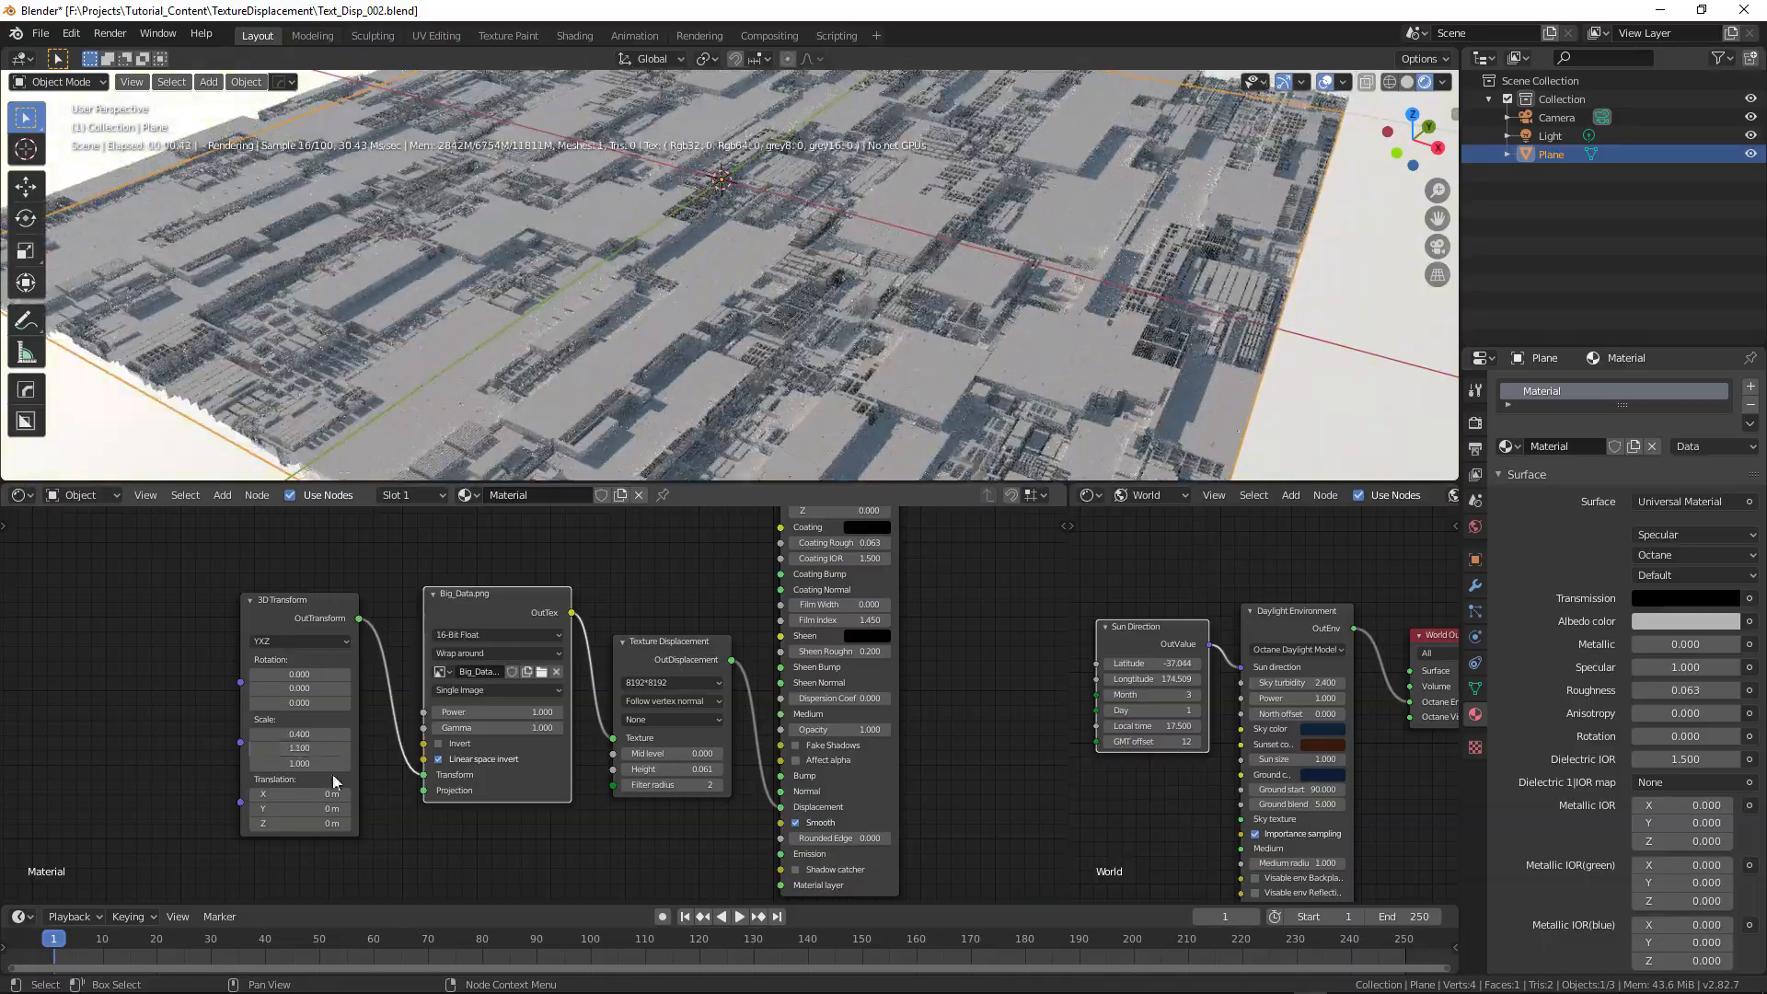
left_click_drag(306, 734, 304, 764)
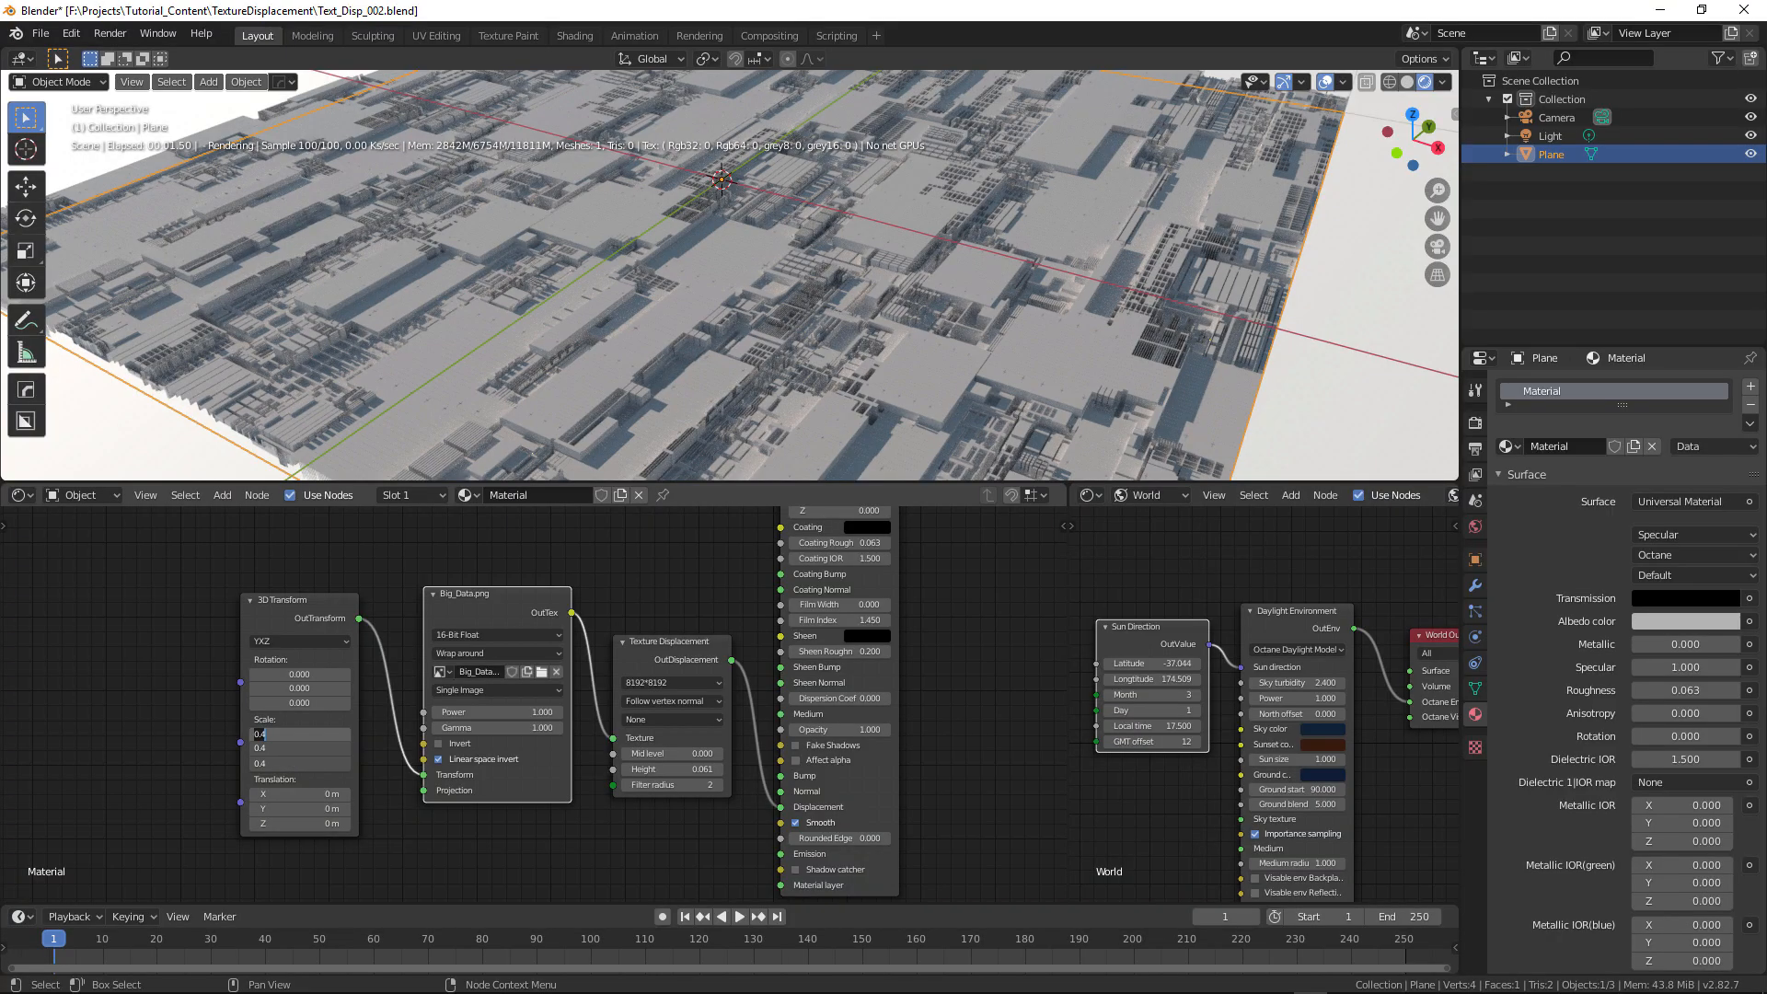
type("1")
key("Return")
- Raise the Texture Displacement height to 0.221 and set its mid level to 0.5
middle_click_drag(684, 607, 665, 628)
left_click_drag(918, 346, 775, 333, "alt")
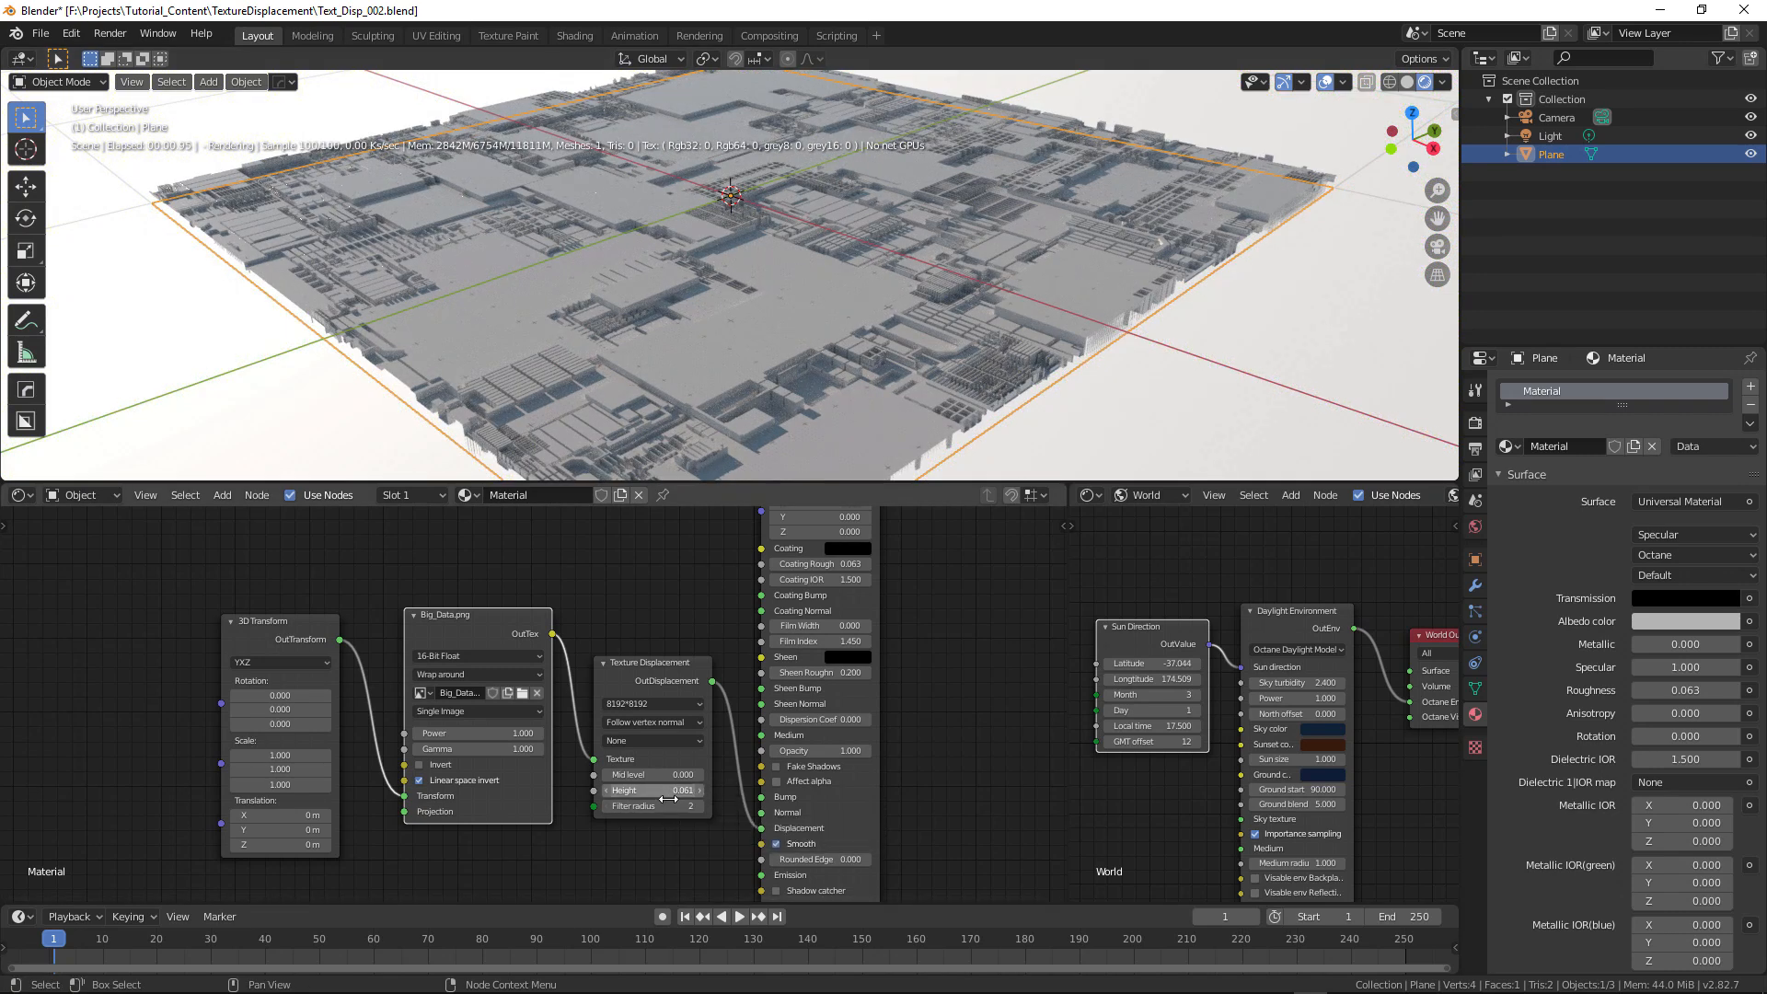
left_click_drag(652, 789, 692, 790)
left_click(642, 779)
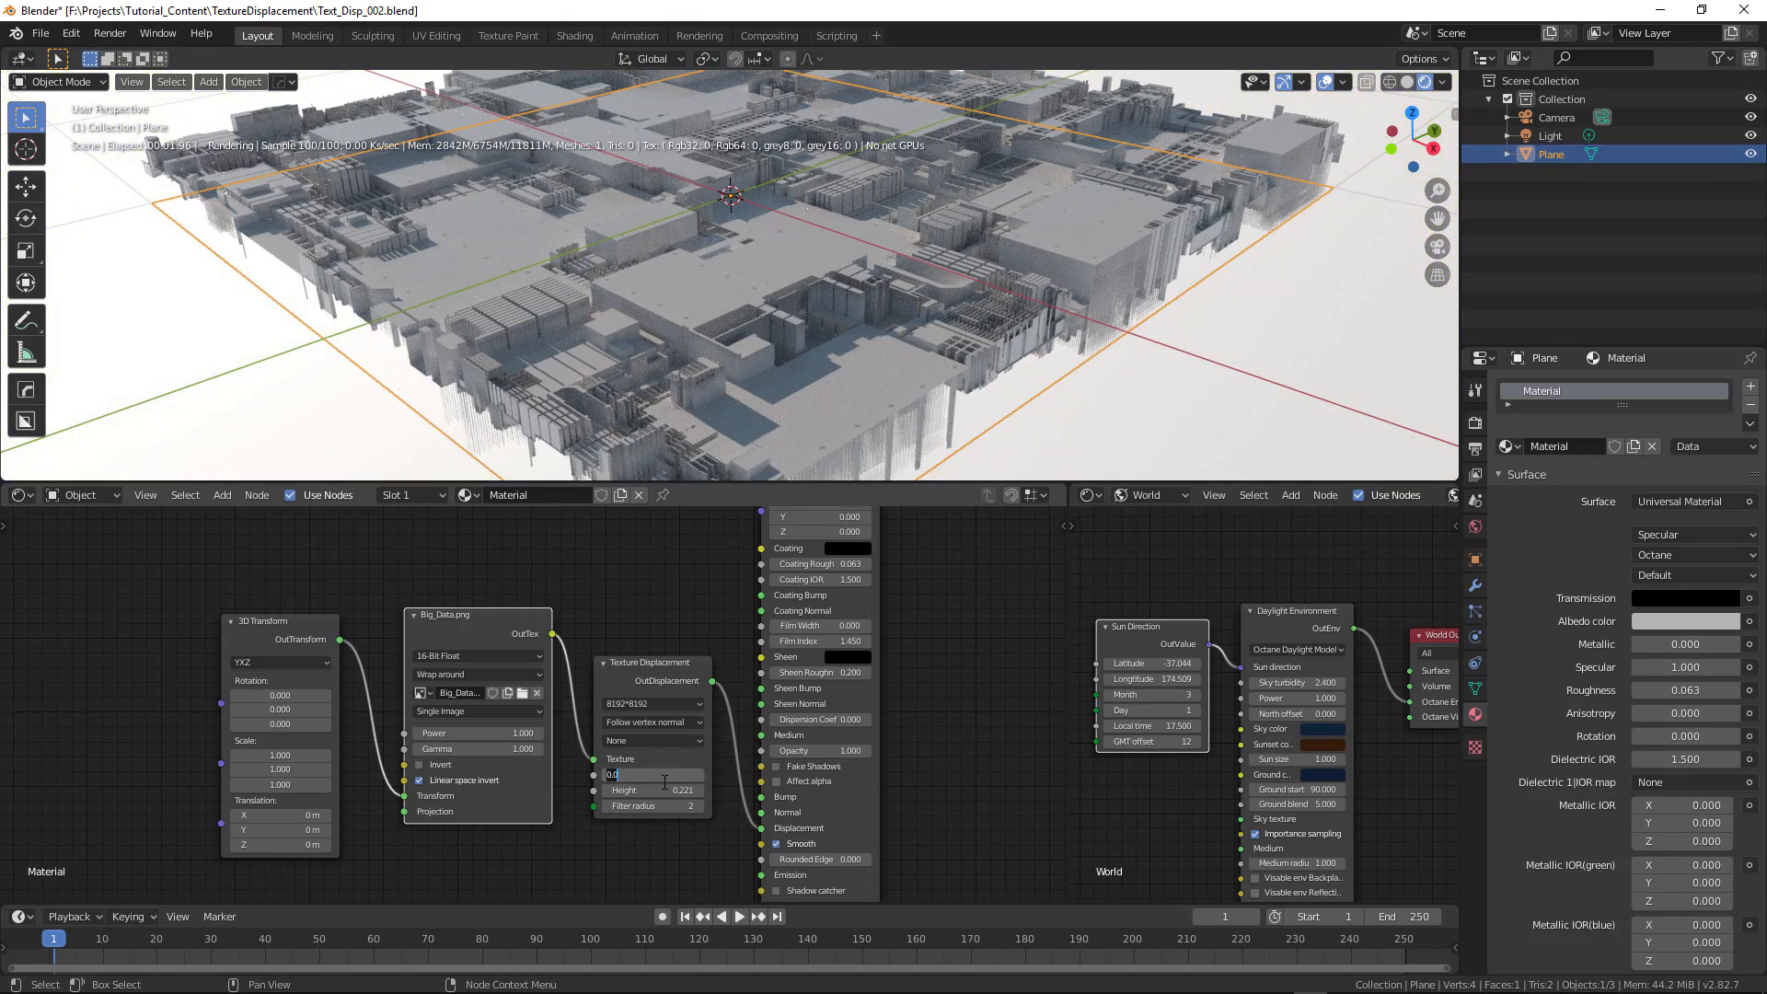
key("Return")
left_click(700, 789)
mouse_move(664, 790)
left_mouse_down()
mouse_move(684, 791)
mouse_move(655, 790)
left_mouse_up()
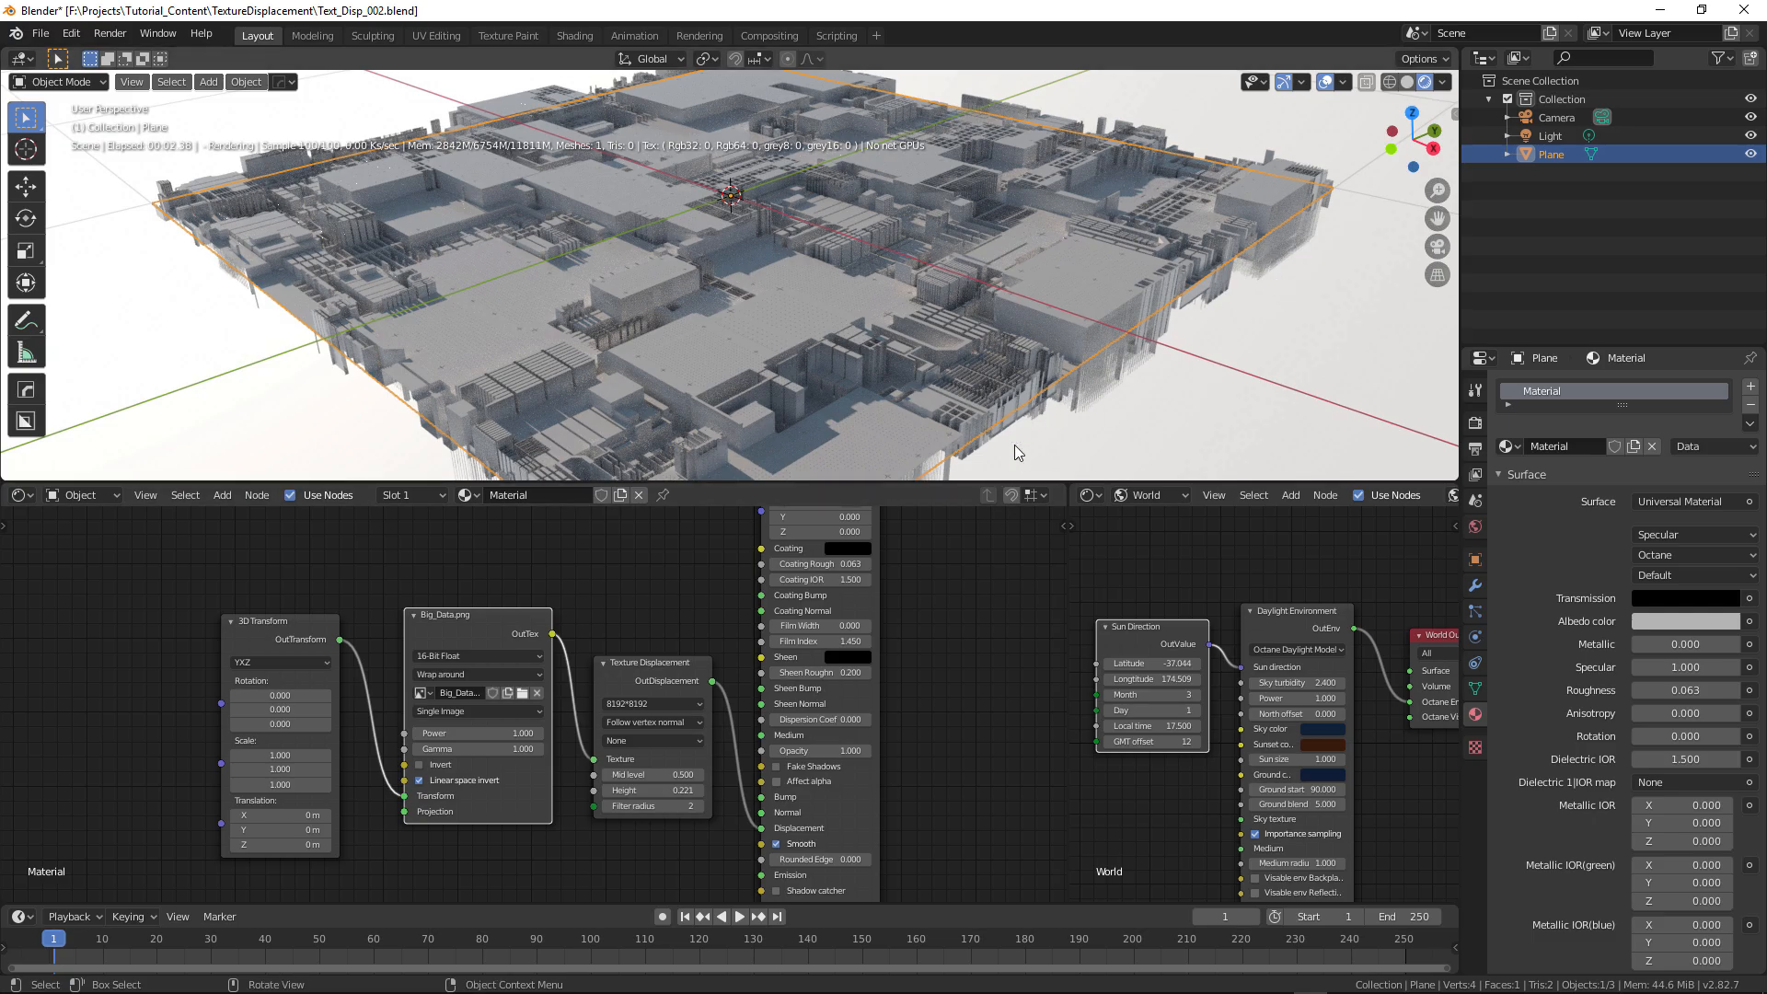
left_click_drag(656, 790, 657, 790)
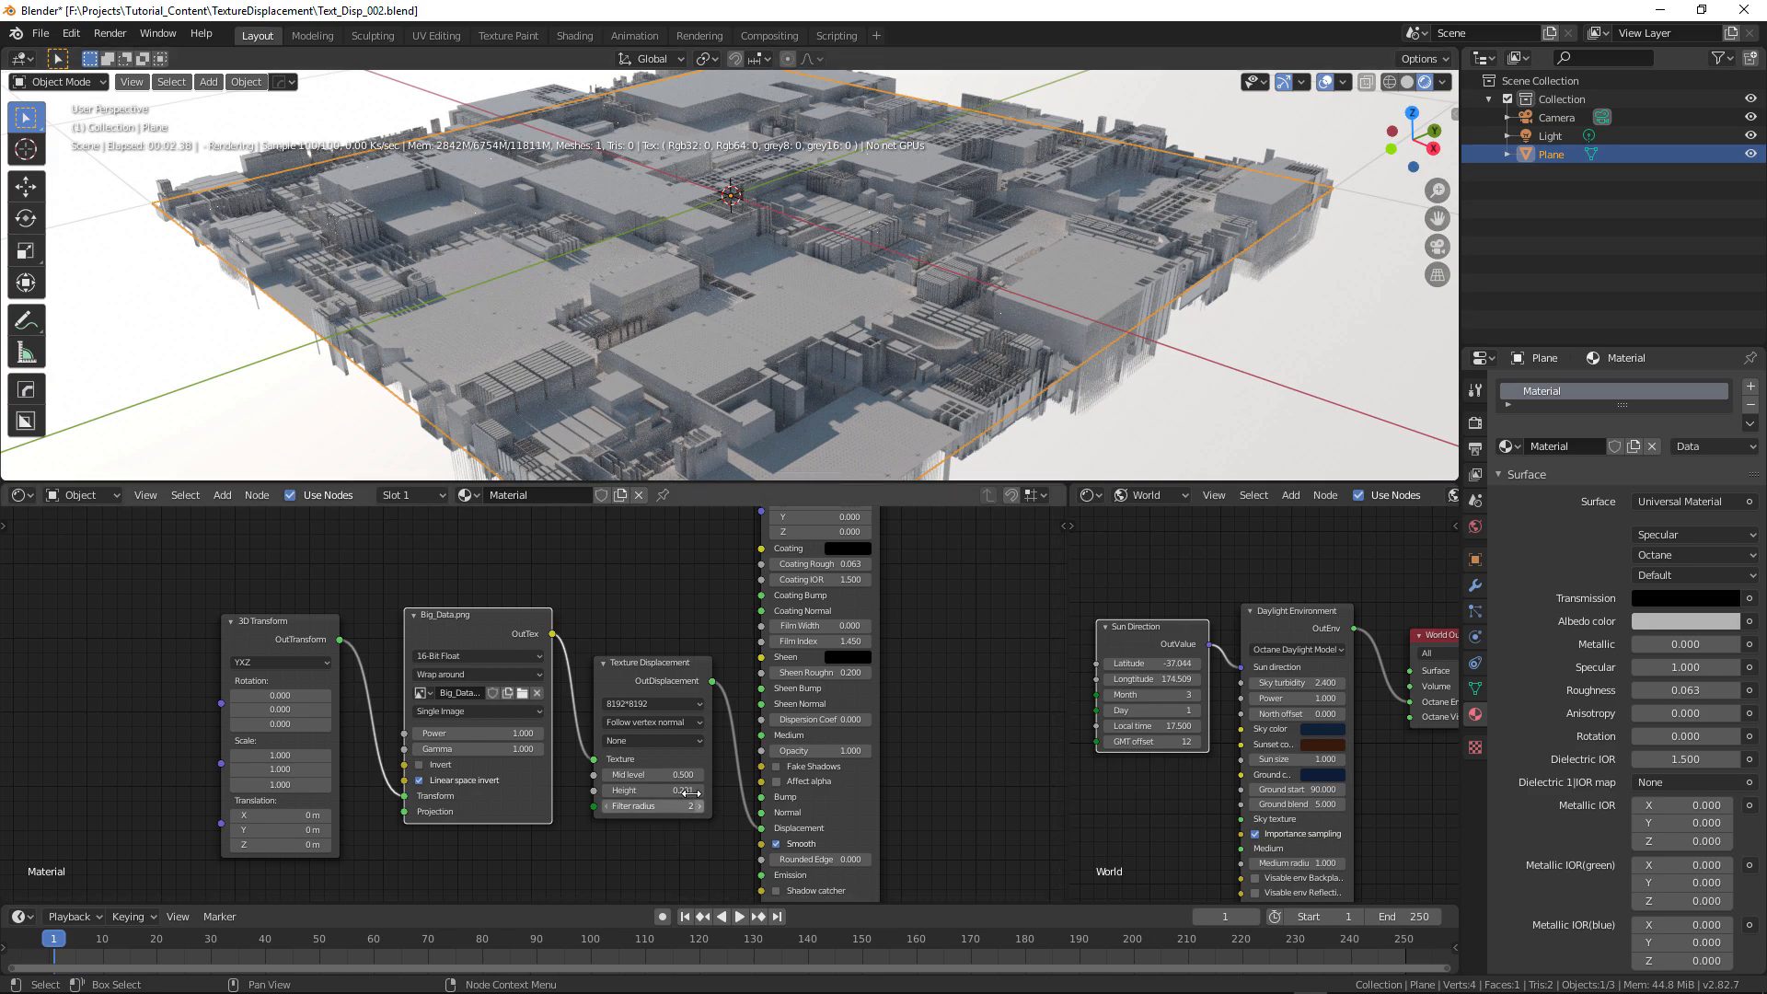
- Try a Texture Displacement height of 0.431 with the mid level at 0
left_click_drag(664, 791, 697, 790)
double_click(663, 776)
type("0")
key("Return")
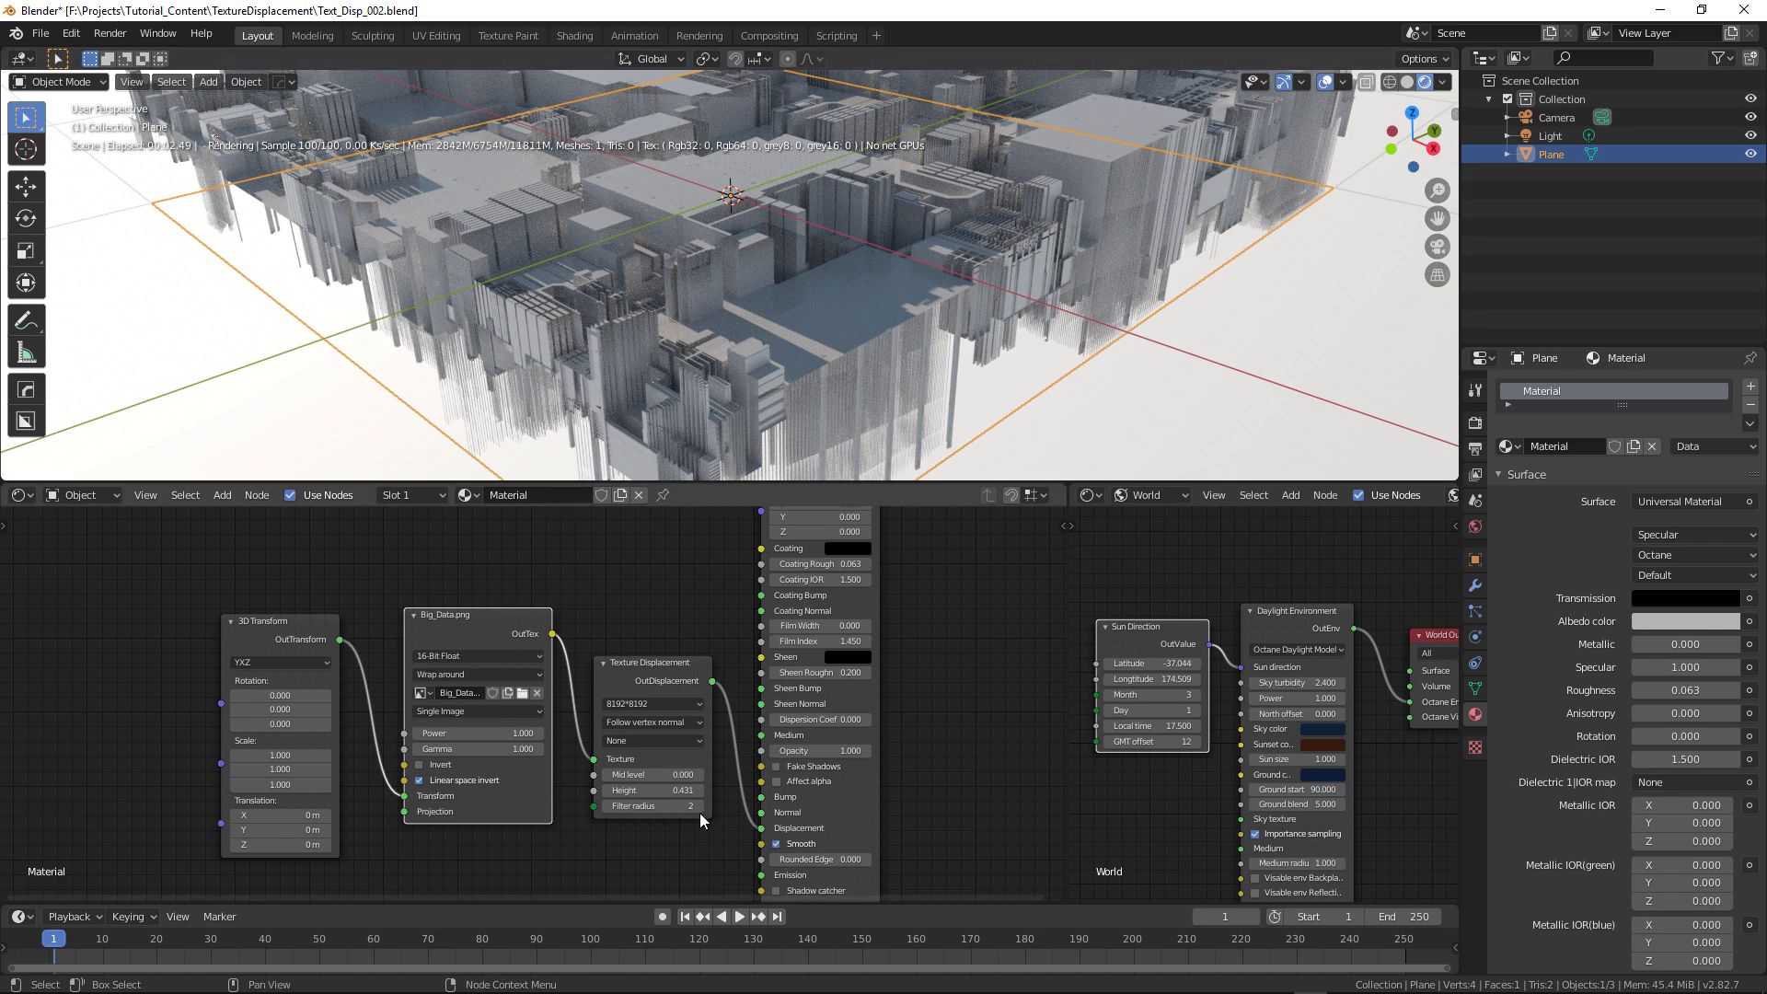
- Set the Texture Displacement mid level to 0.5 and reduce the height to 0.201
left_click(649, 774)
type("0.5")
key("Return")
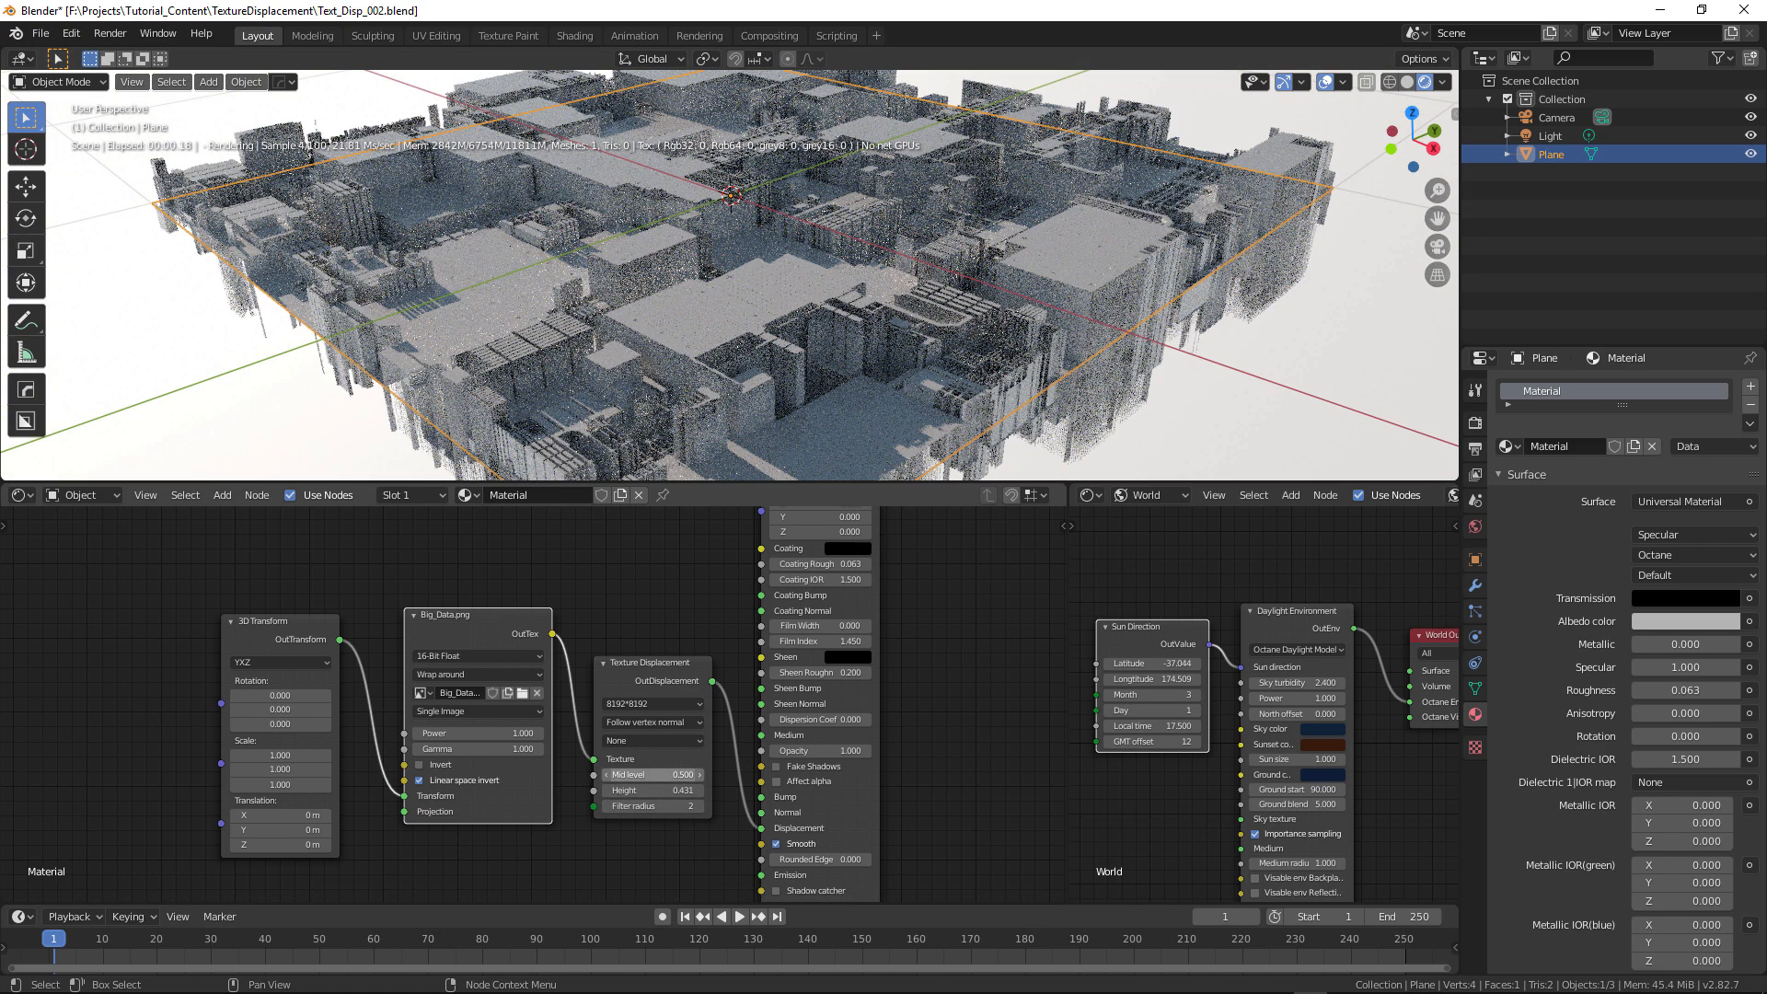
left_click_drag(653, 790, 597, 789)
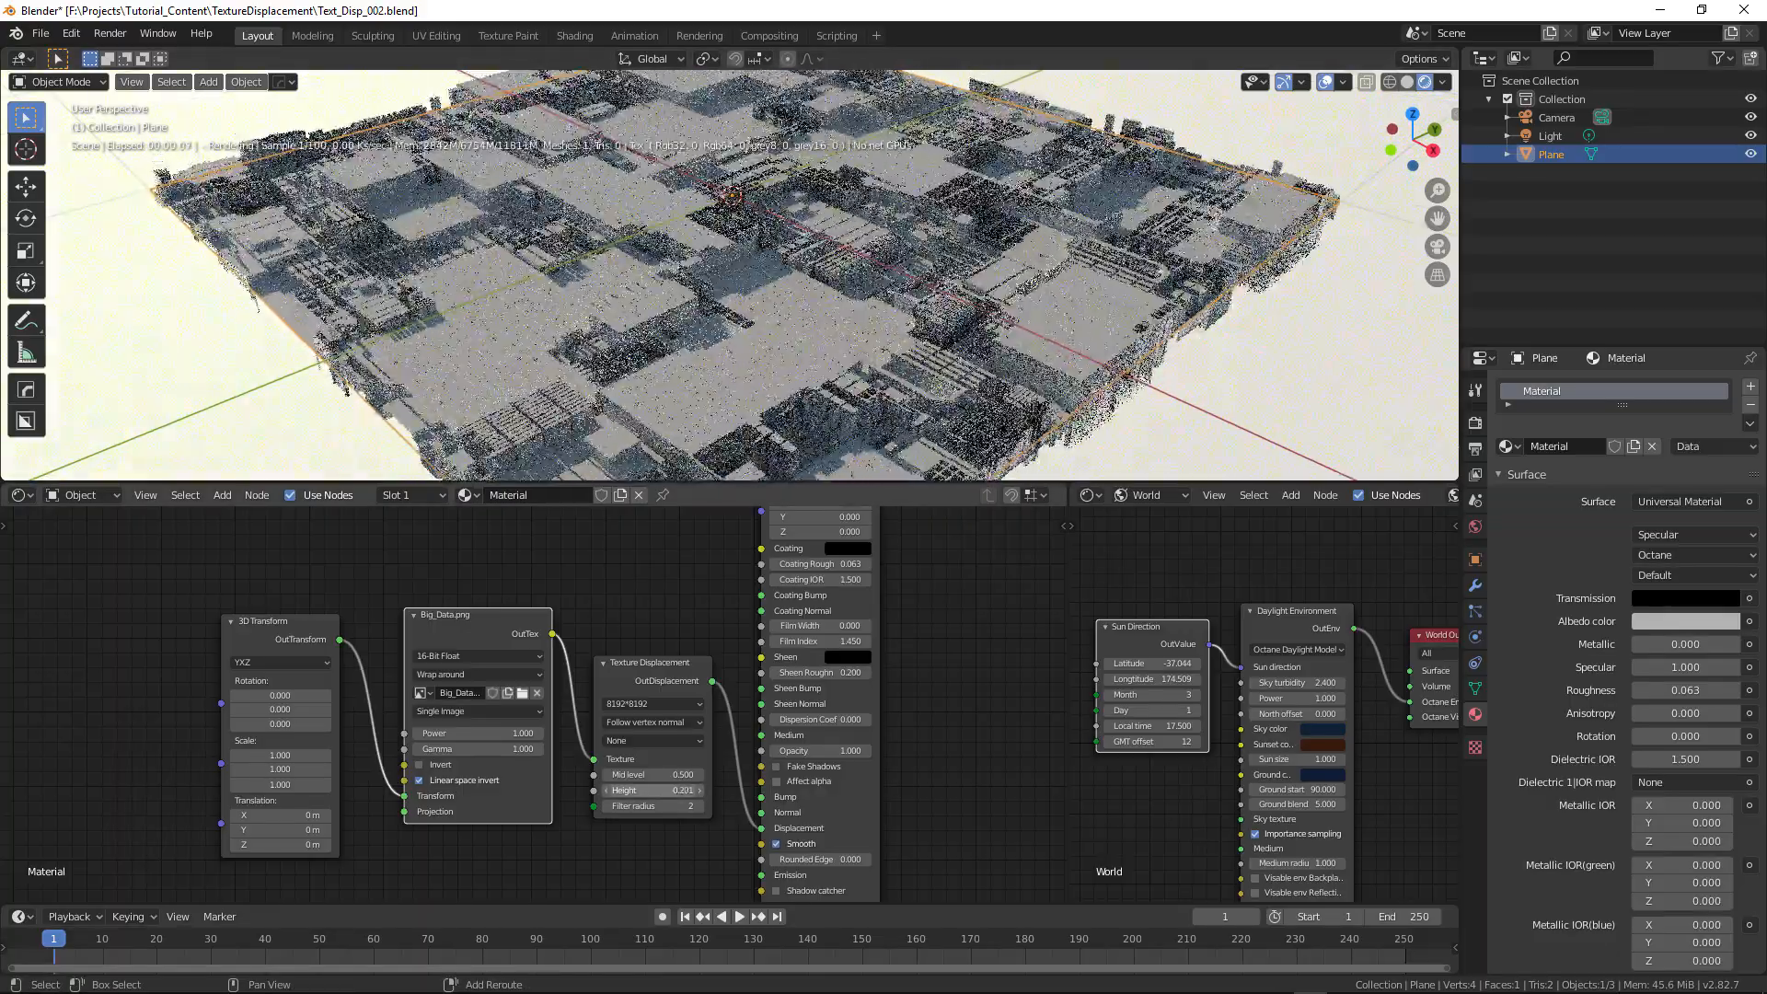
middle_click_drag(753, 355, 867, 394)
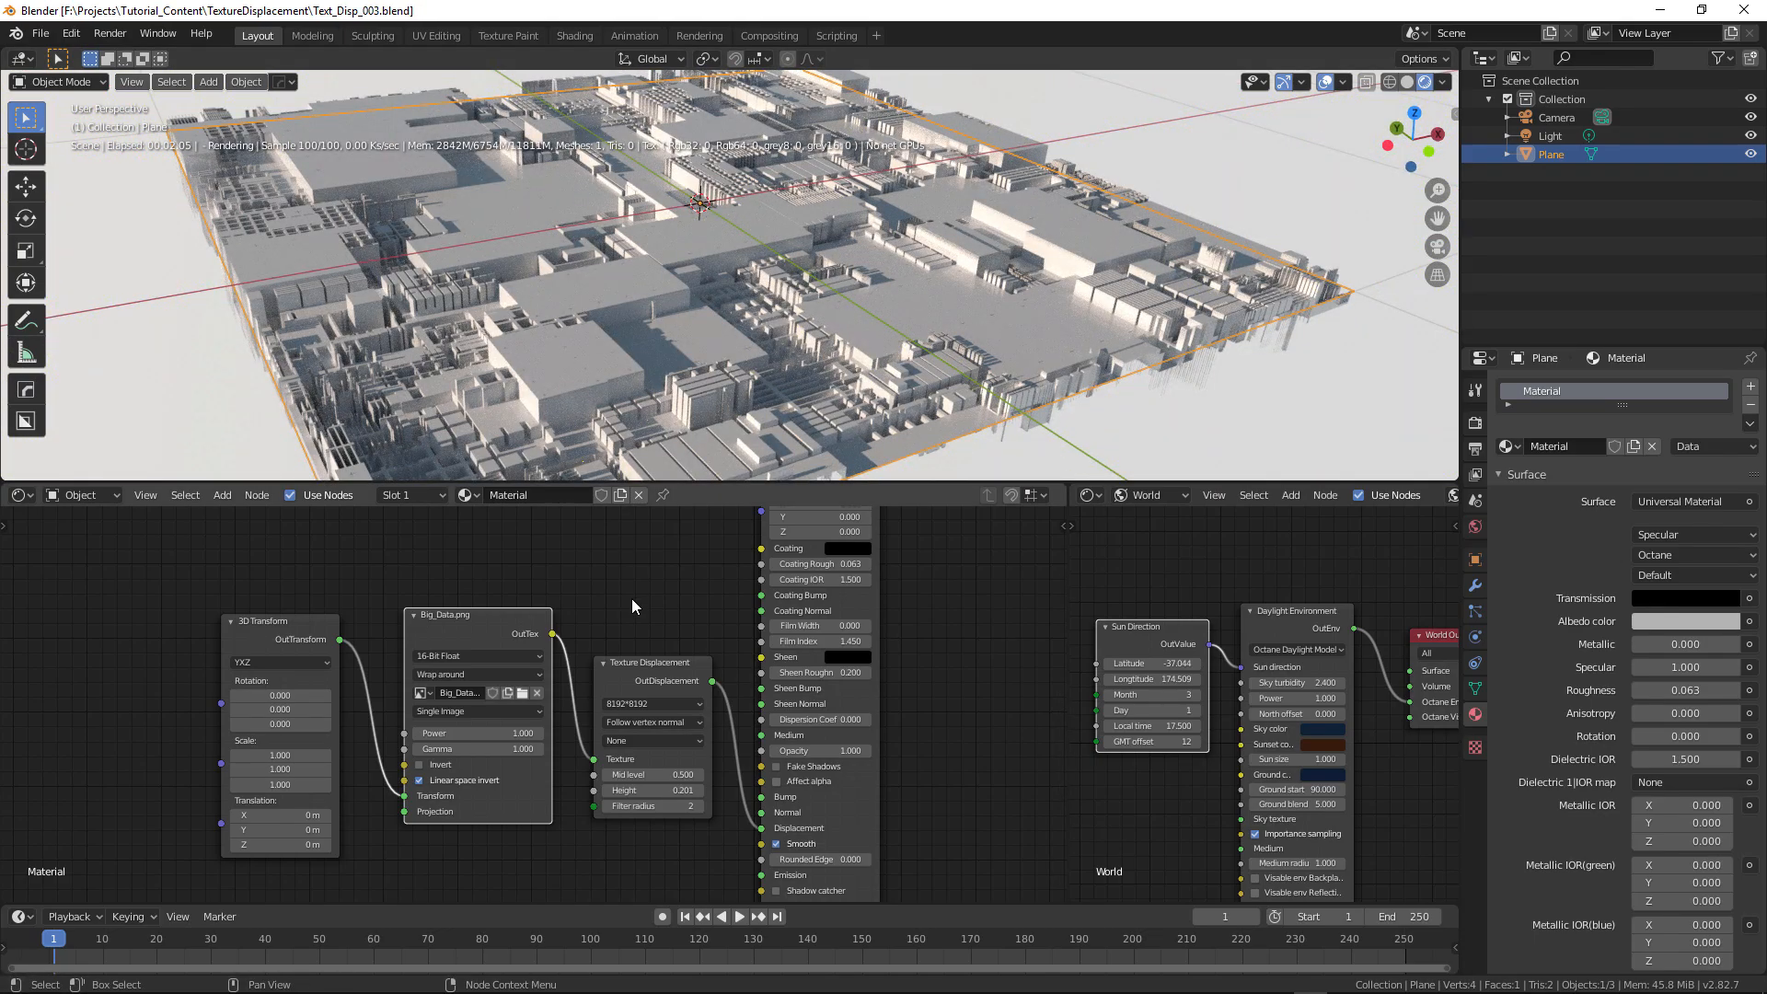
- Add a Dirt Tex node, connect it to the Universal Material's Albedo color, and save the file
middle_click_drag(637, 596, 588, 579)
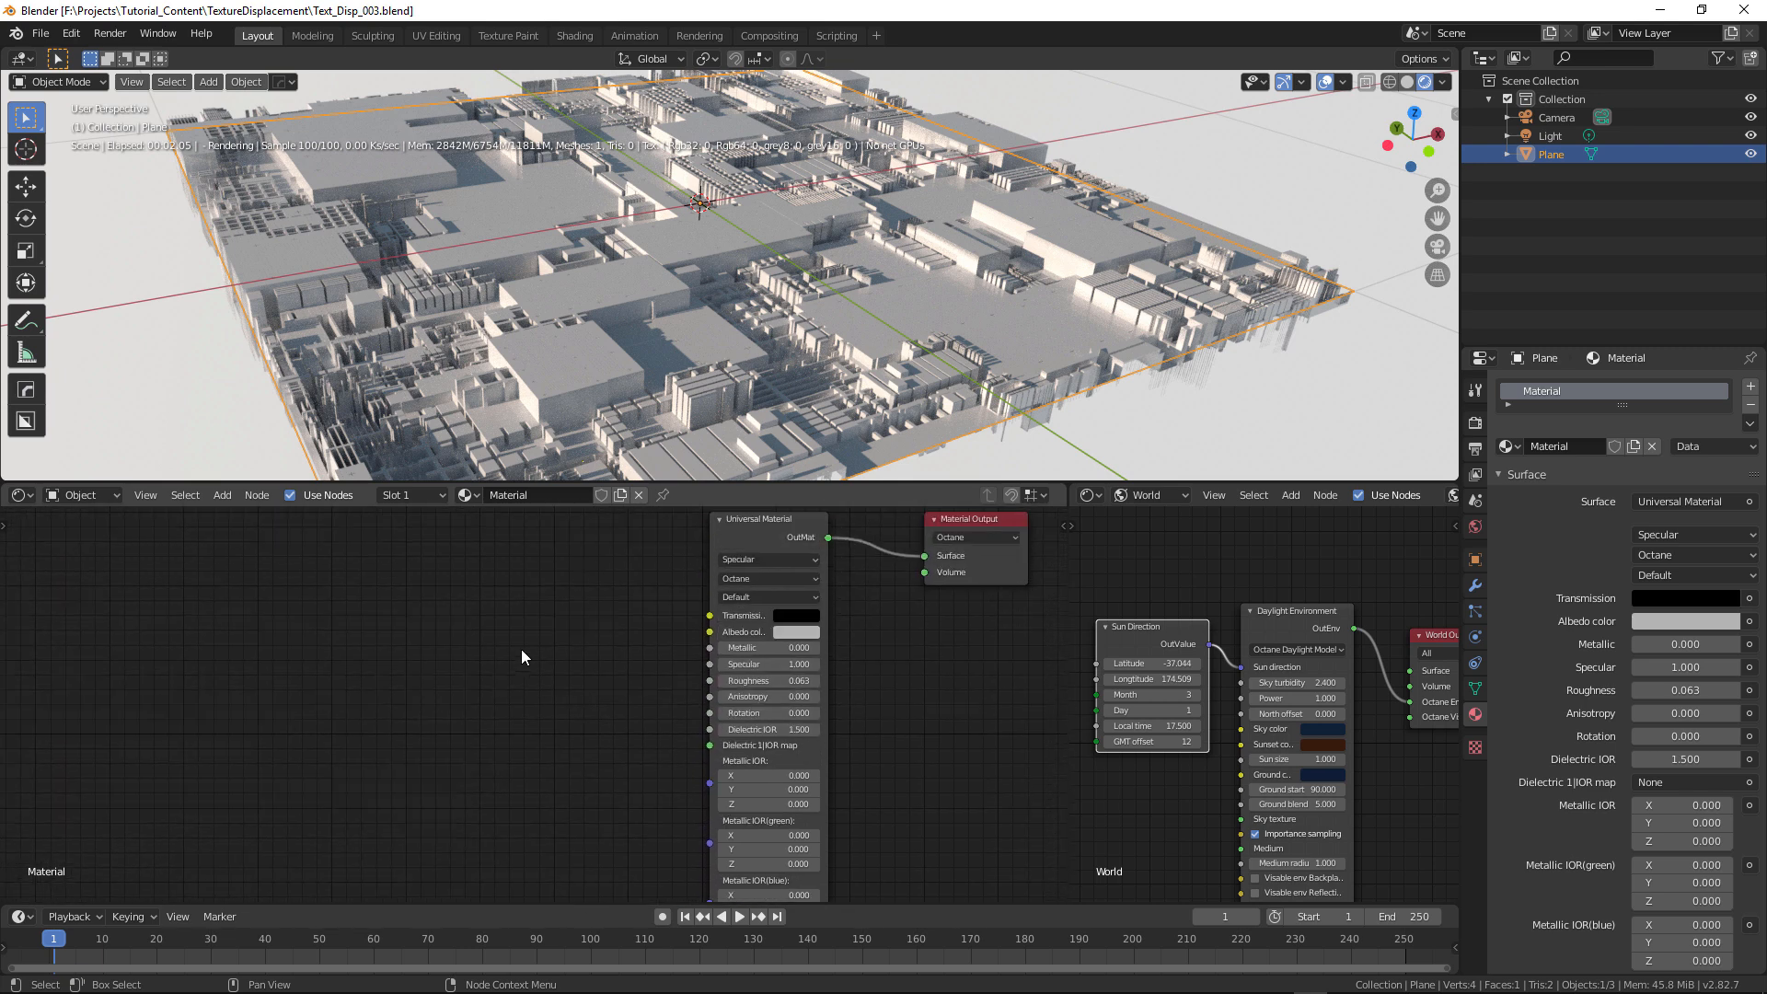
key("shift+a")
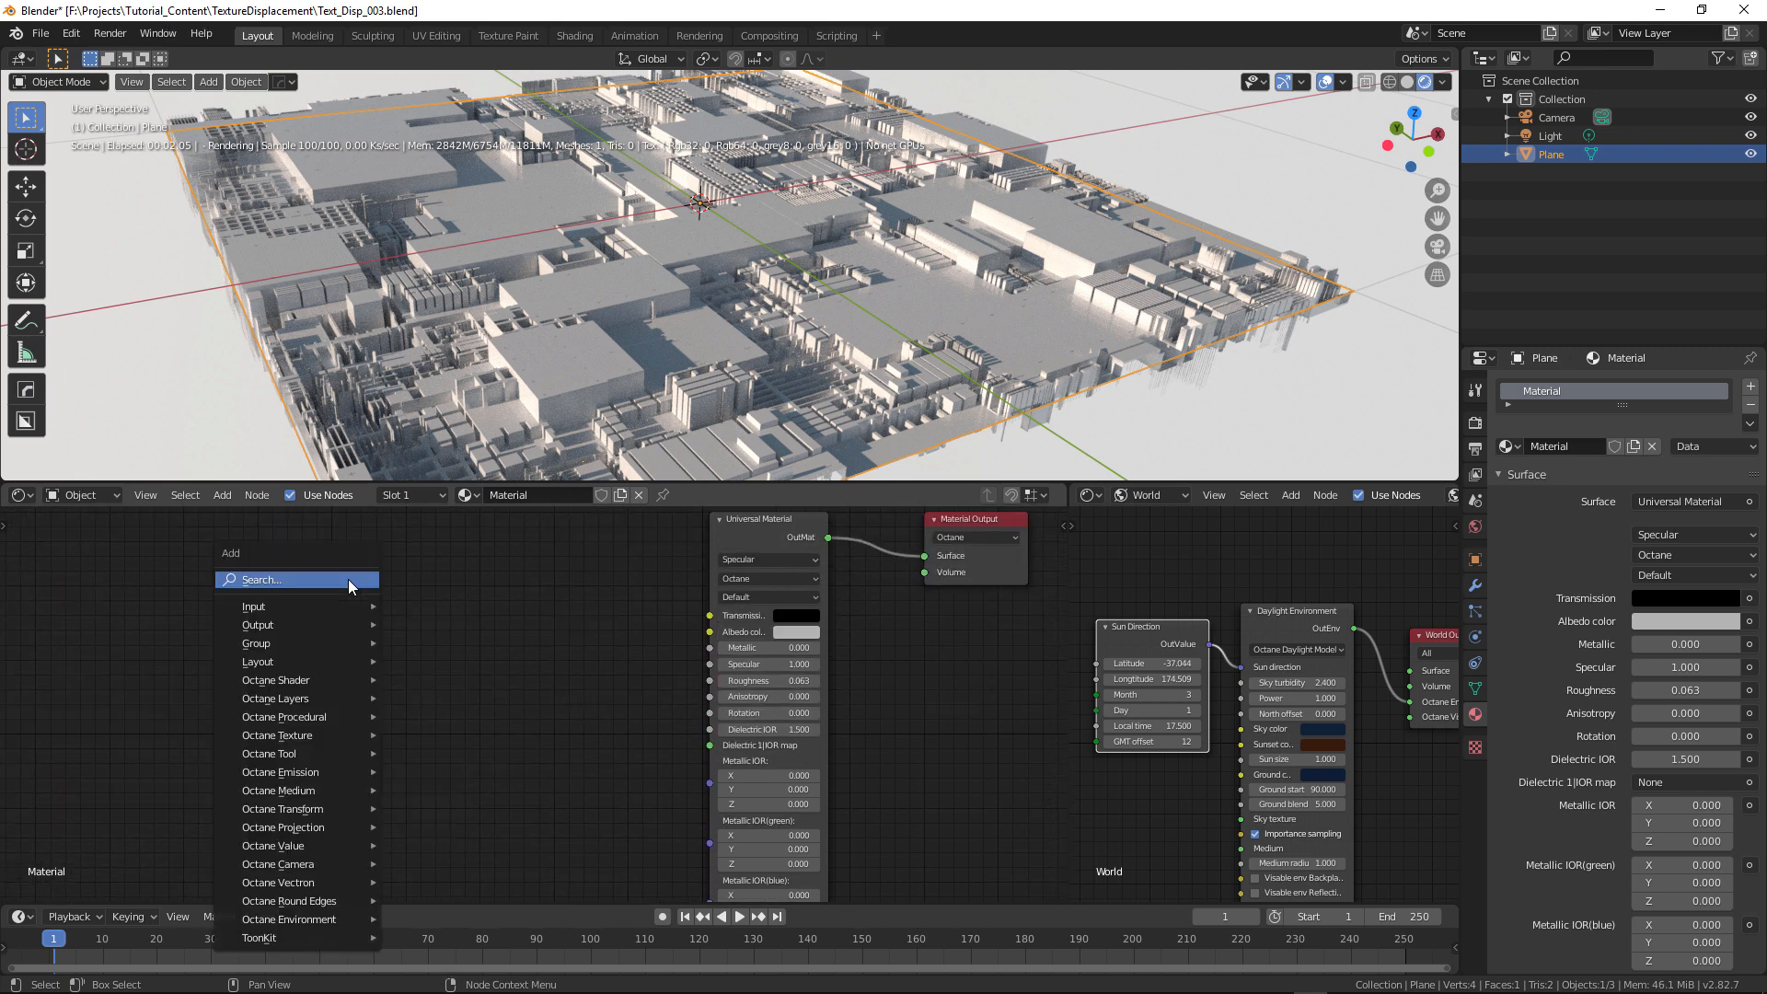
left_click(348, 578)
type("dirt")
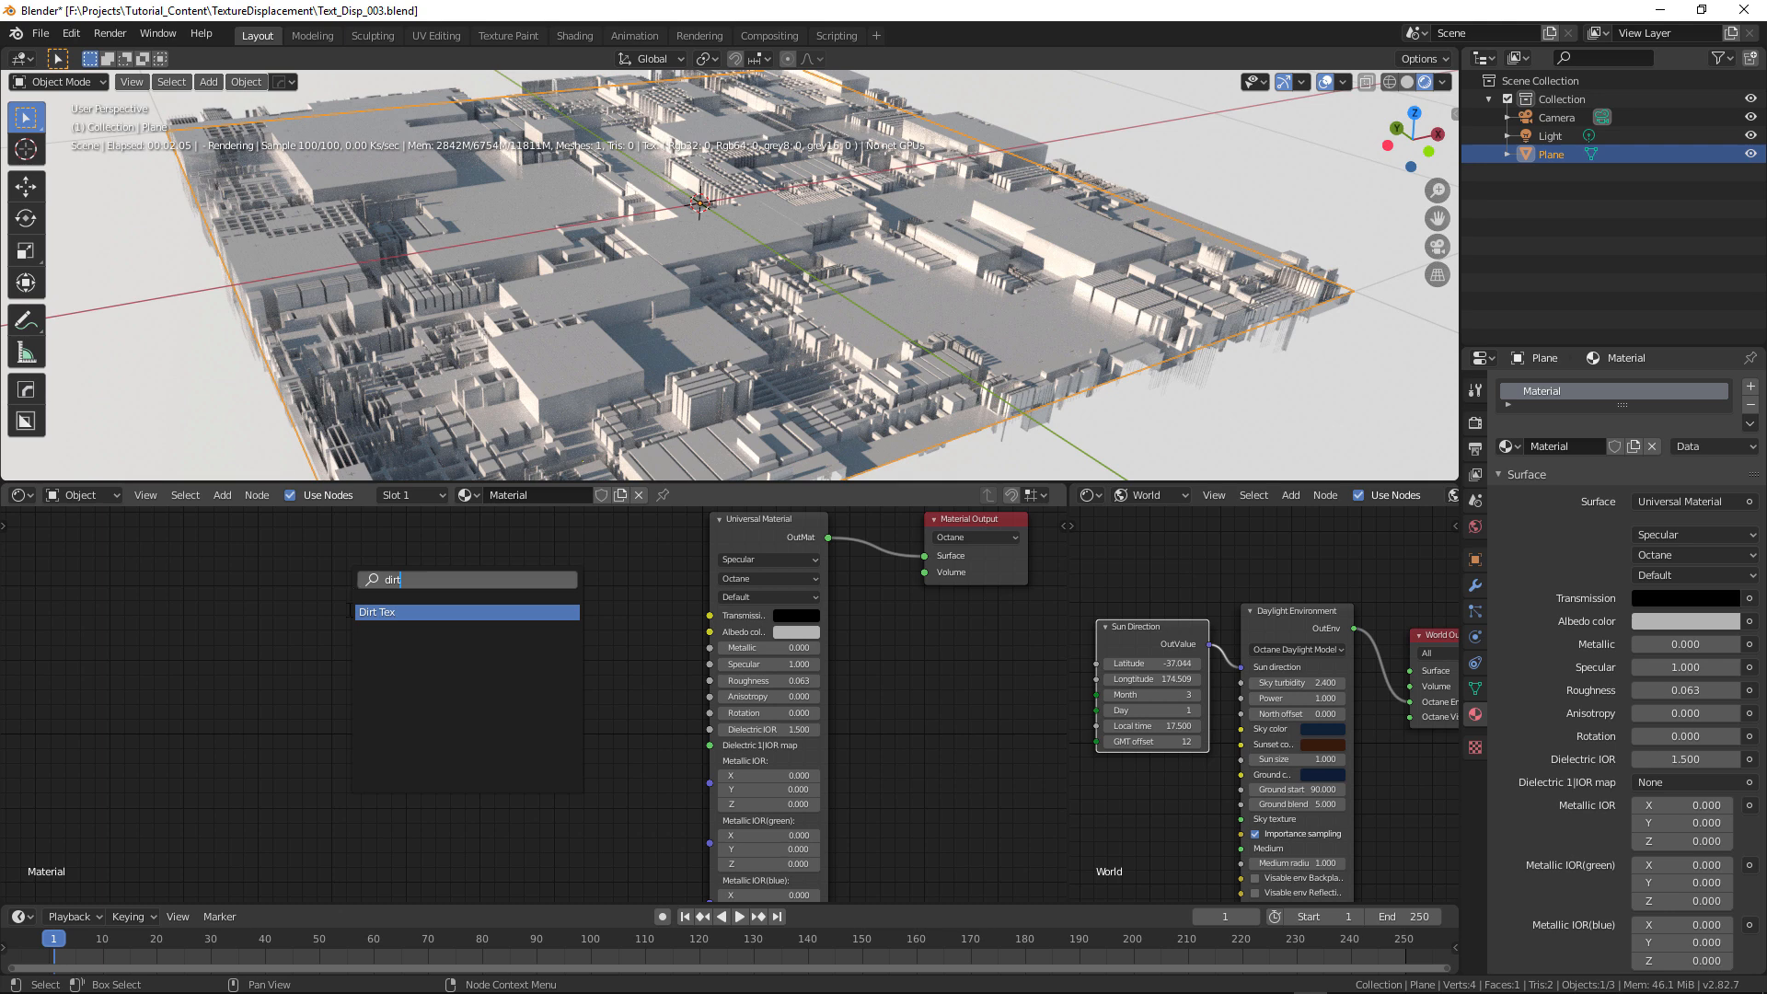
key("Return")
left_click(553, 597)
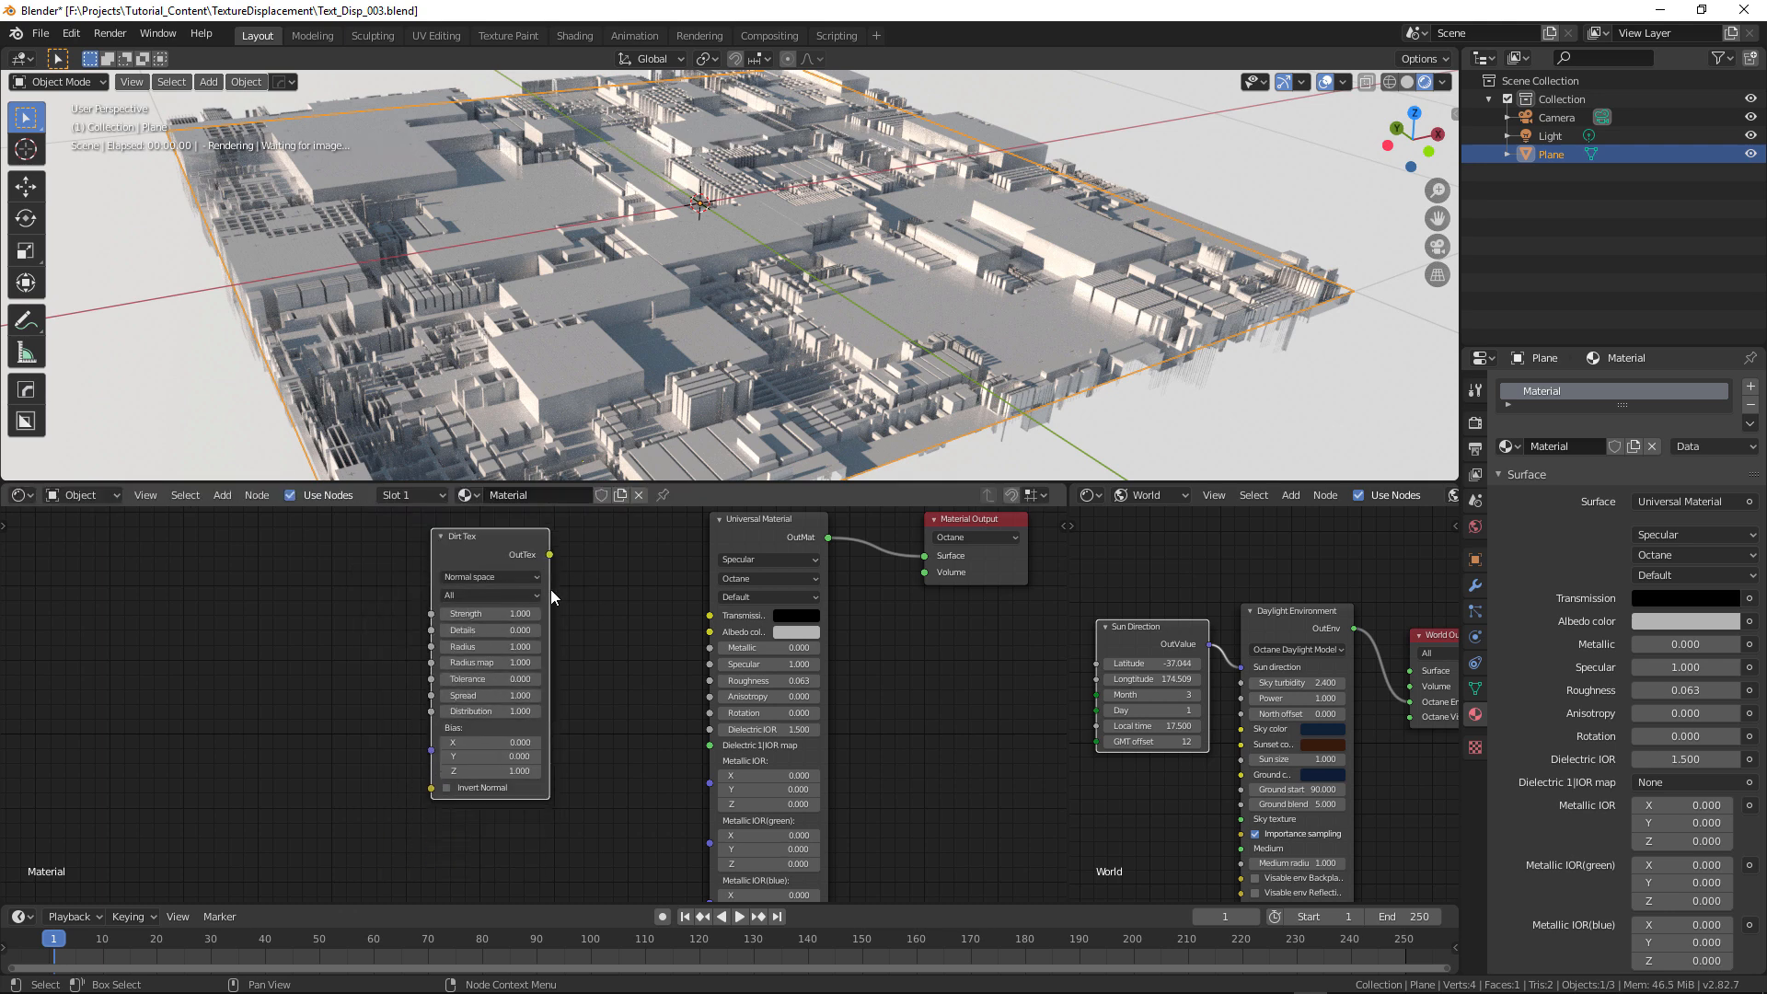
left_click_drag(549, 555, 716, 635)
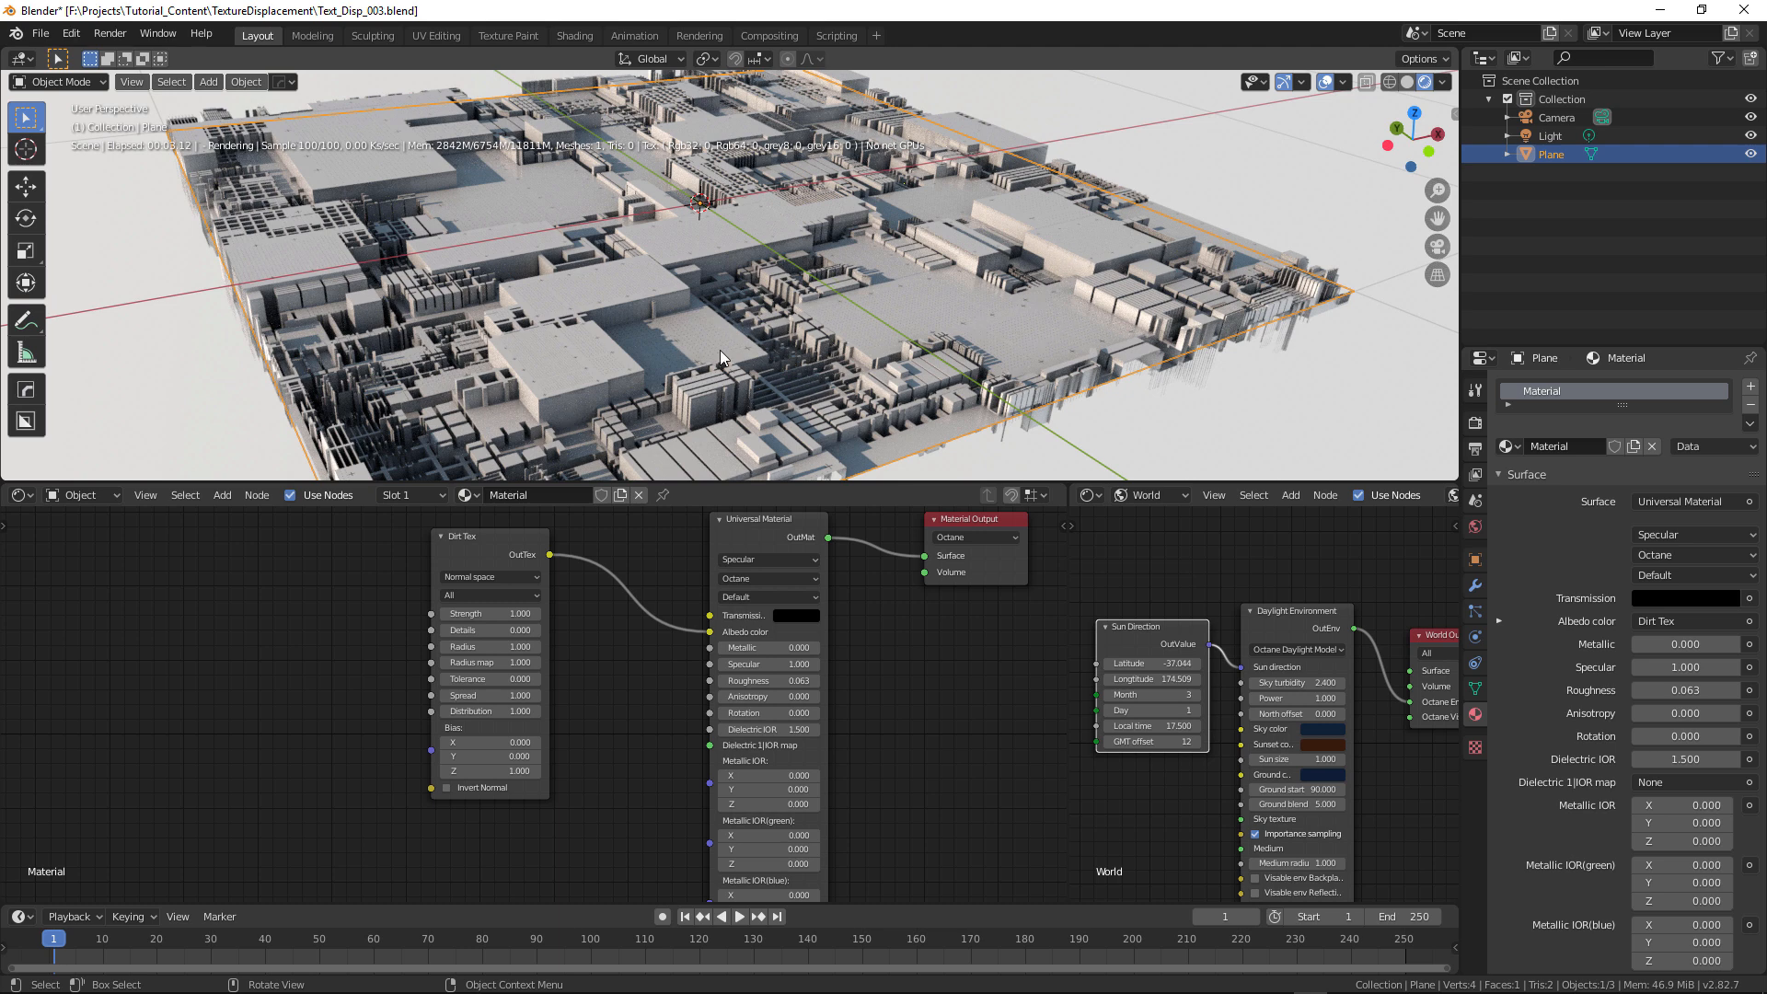
key("ctrl+s")
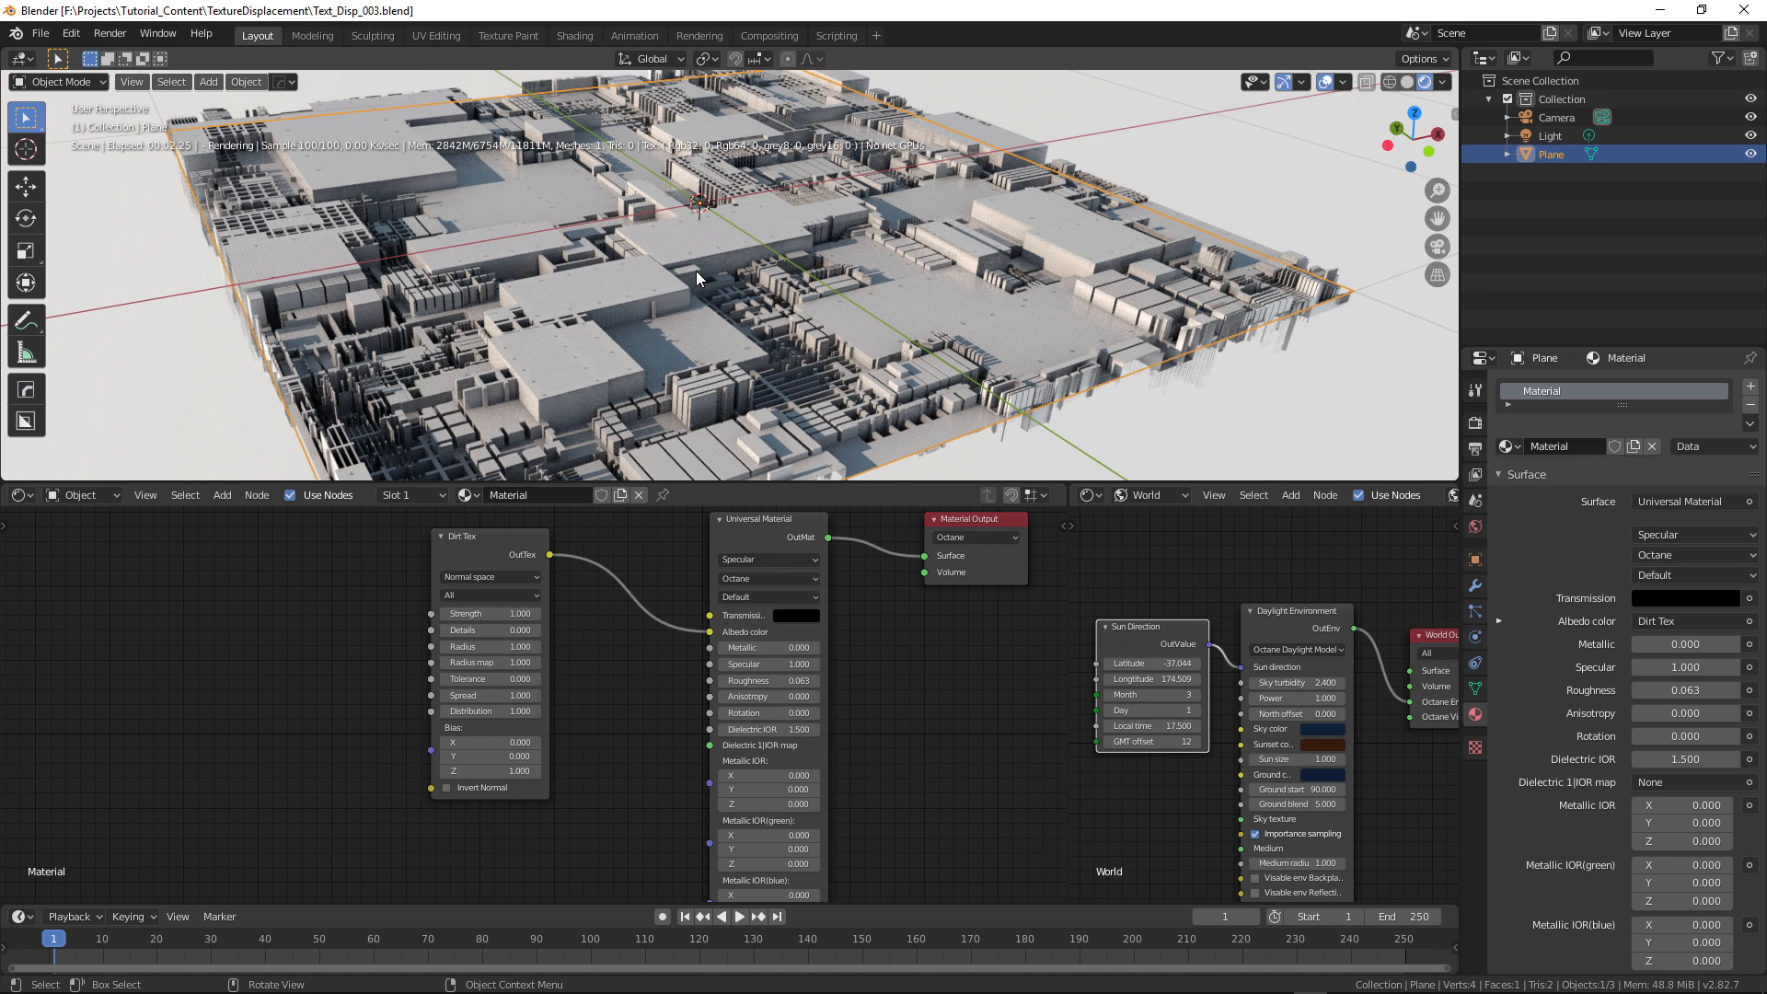
- Duplicate the displaced plane in place and give the copy its own independent material
key("shift+d")
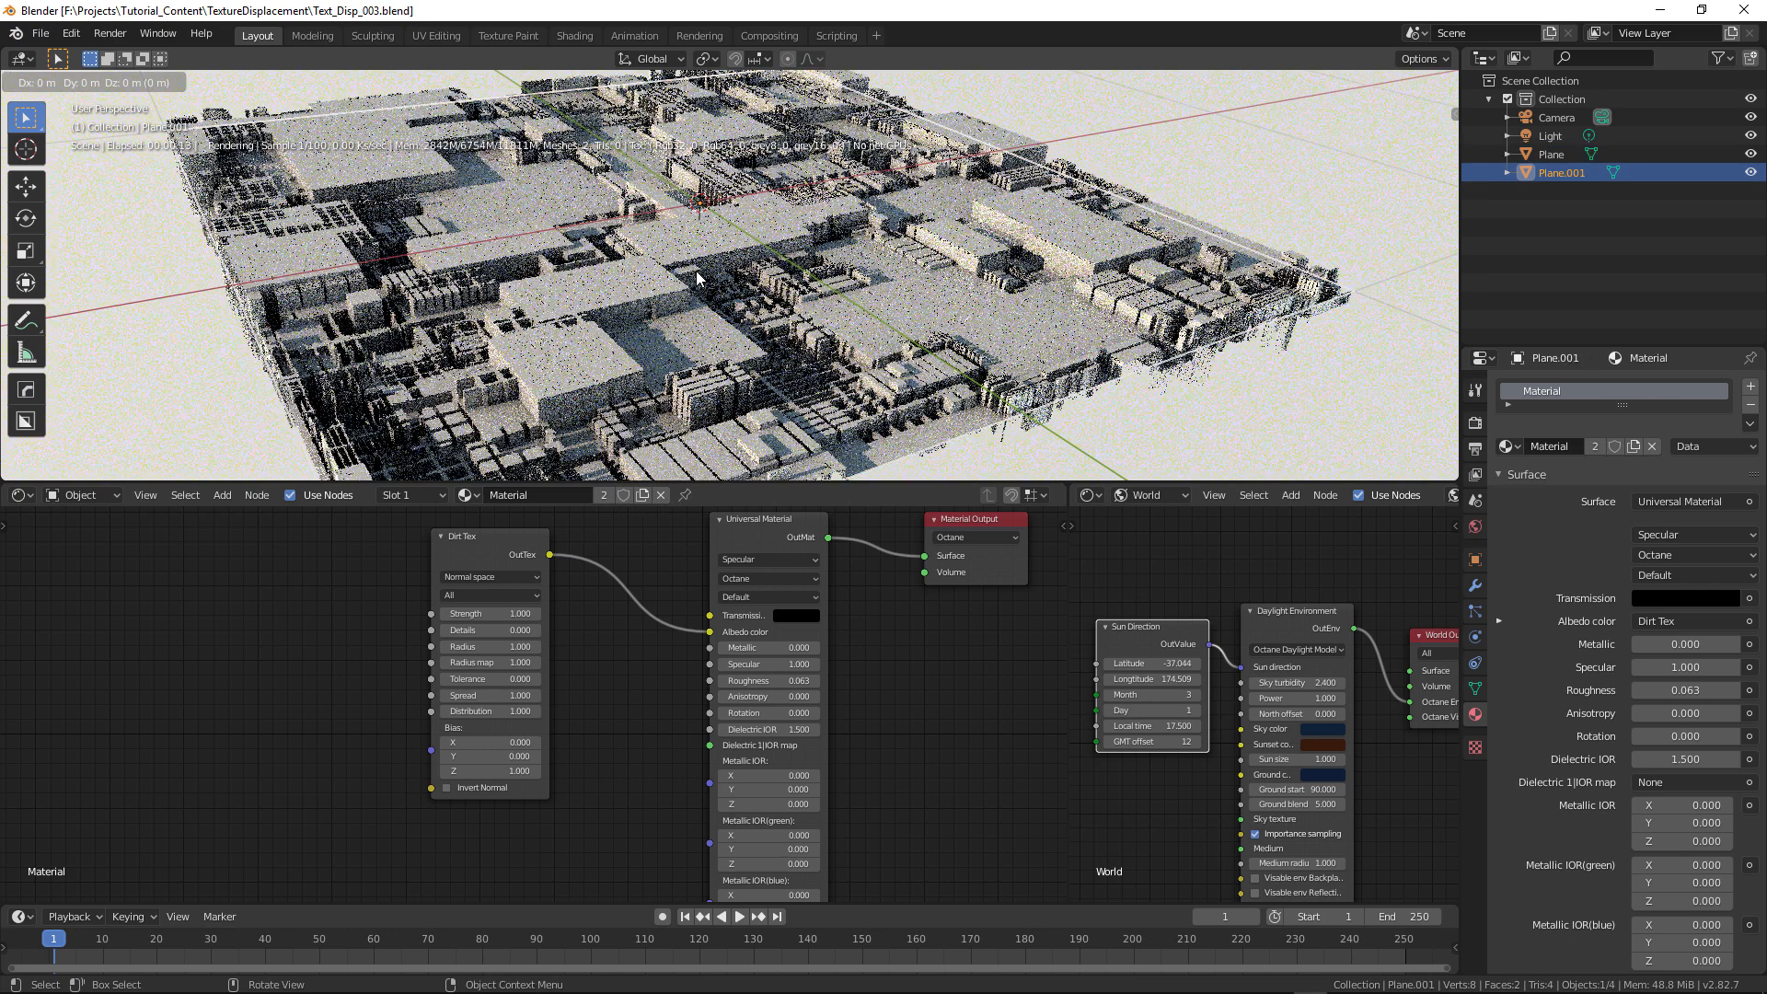
right_click(696, 271)
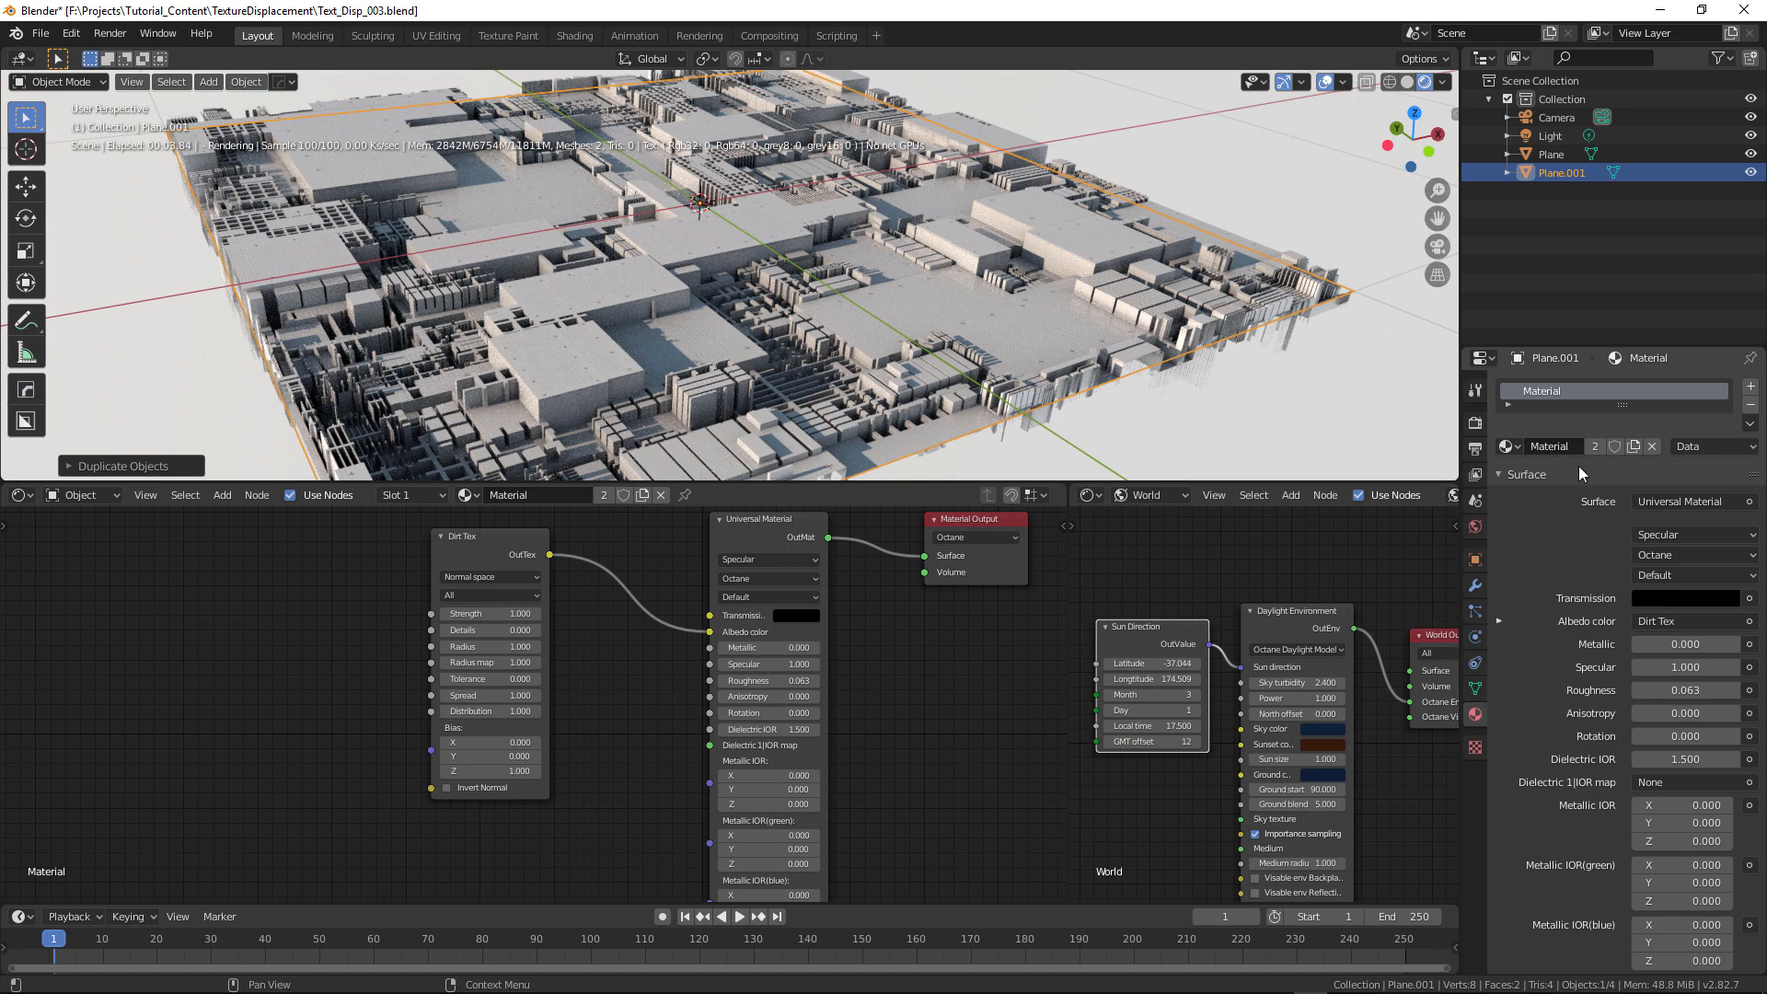
left_click(1634, 447)
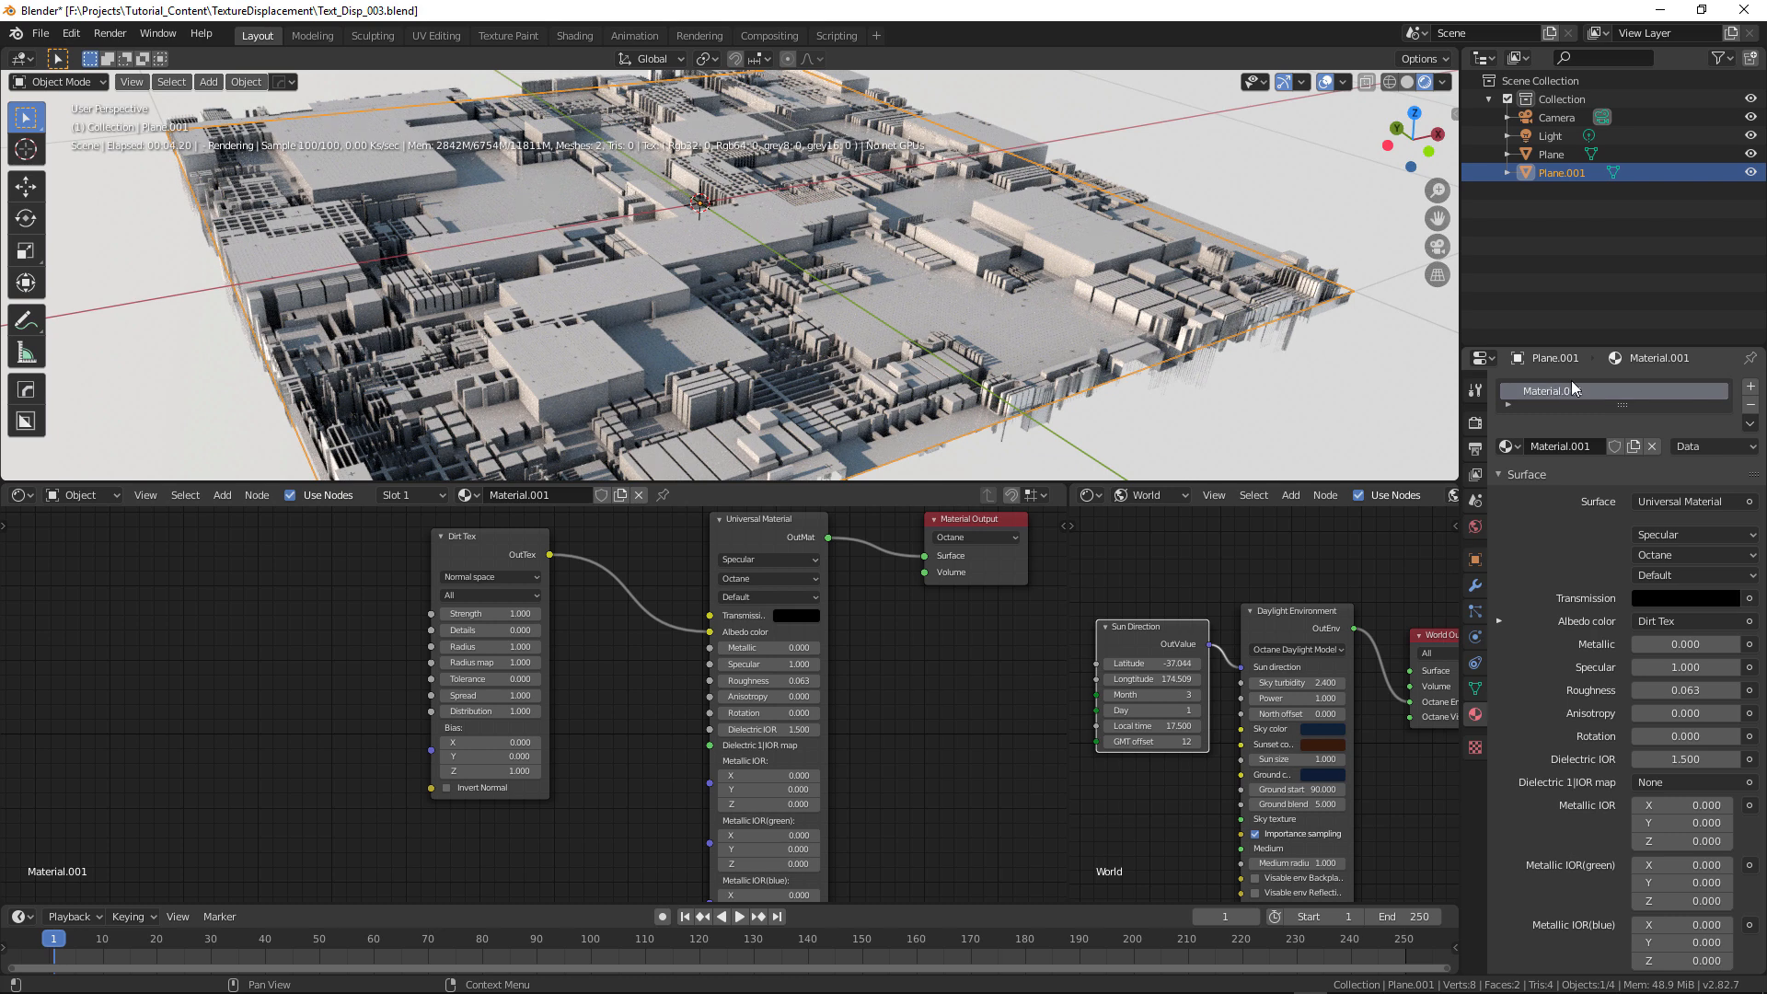
- Bring Wire.png from the Displacement Tutorial folder into the duplicate plane's material as an image texture node
middle_click_drag(628, 753, 720, 371)
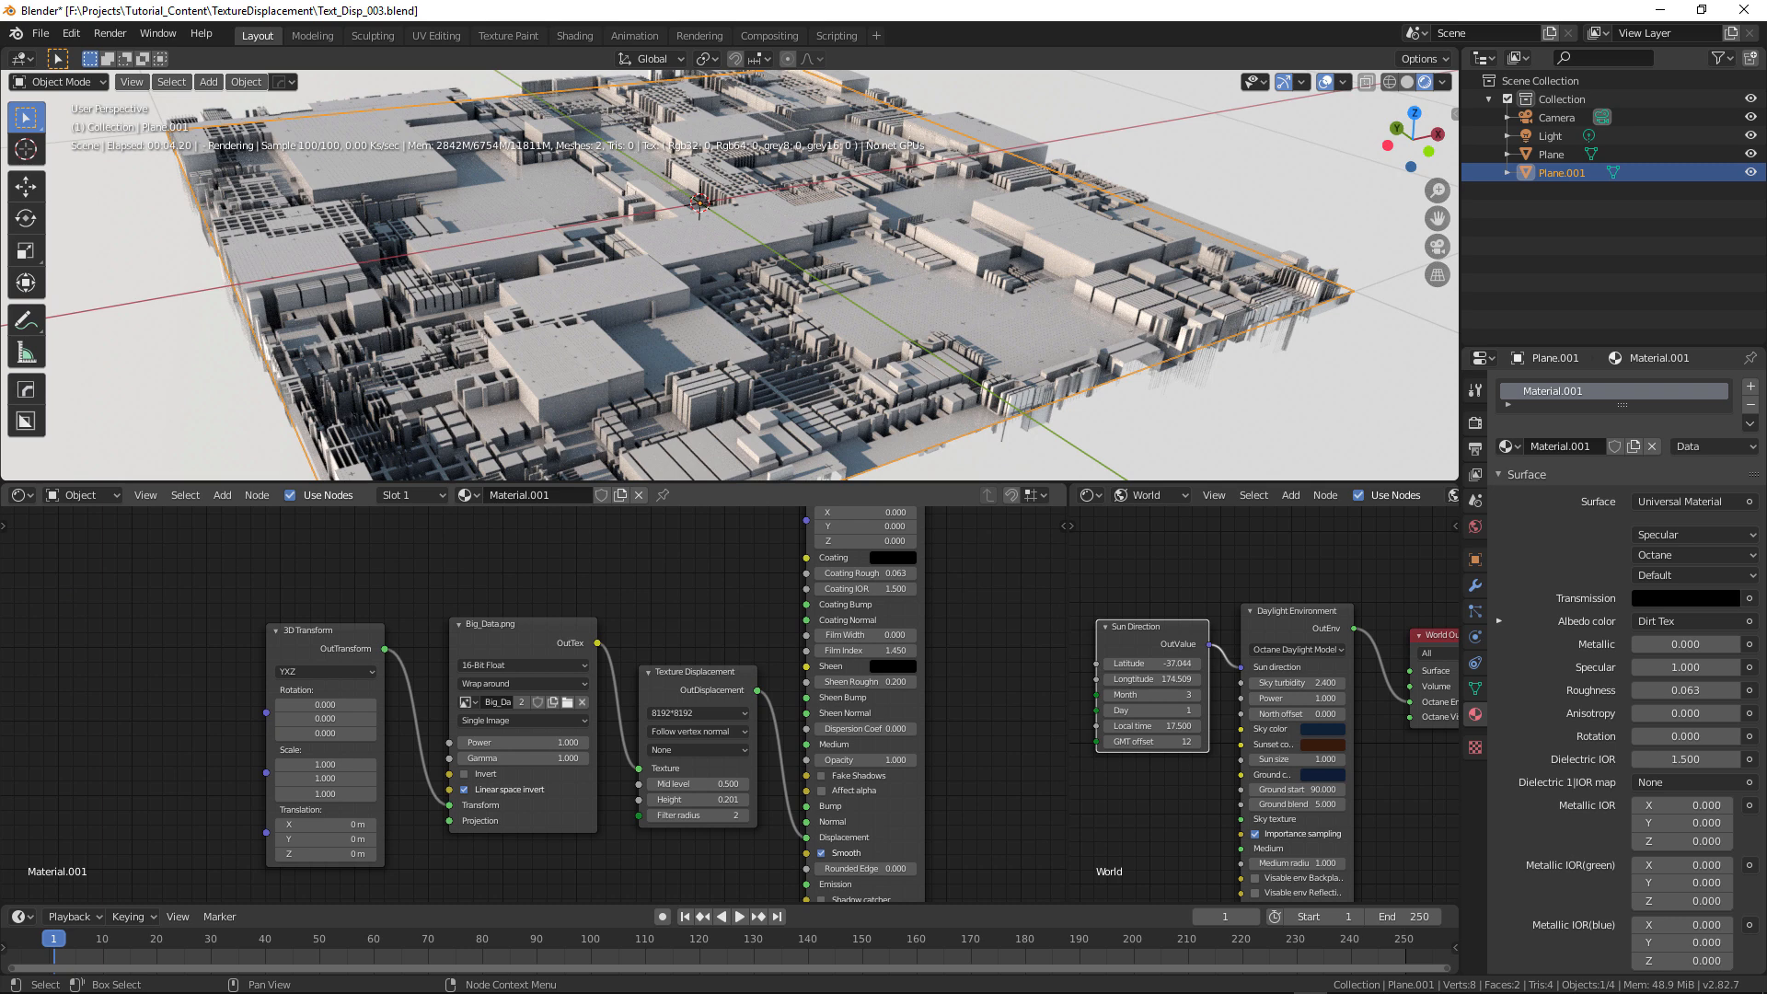
left_click_drag(0, 165, 836, 165)
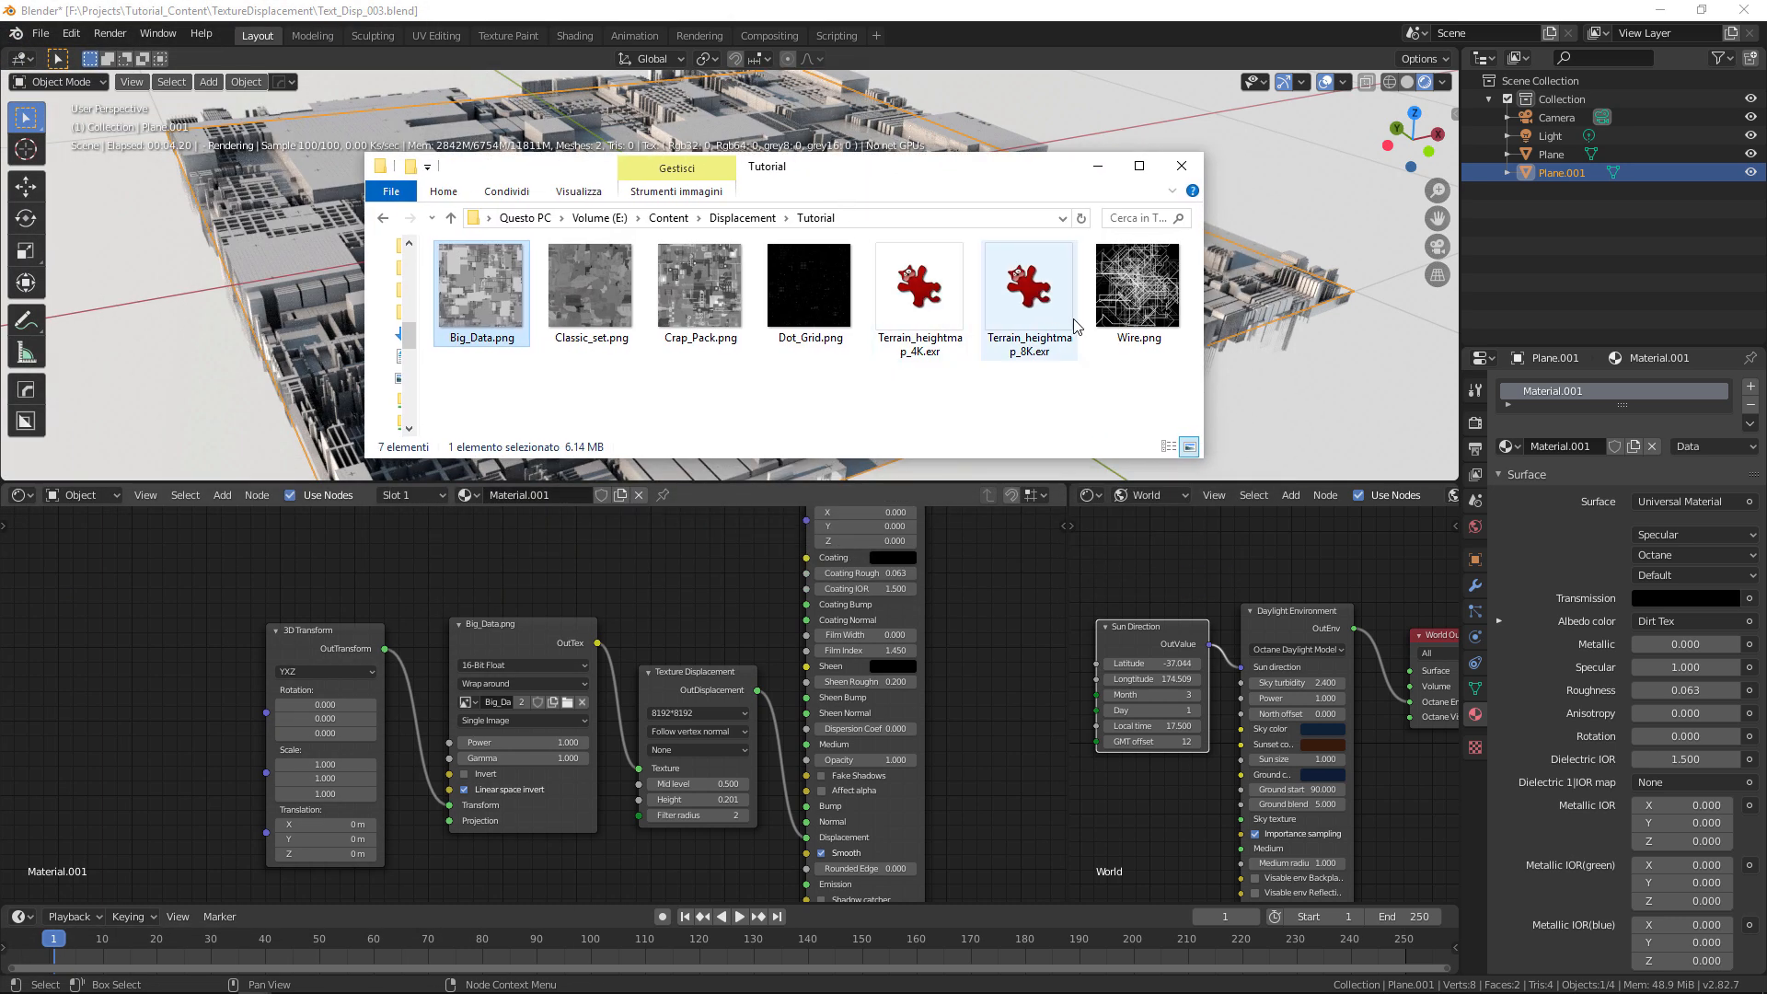
left_click_drag(1141, 288, 707, 534)
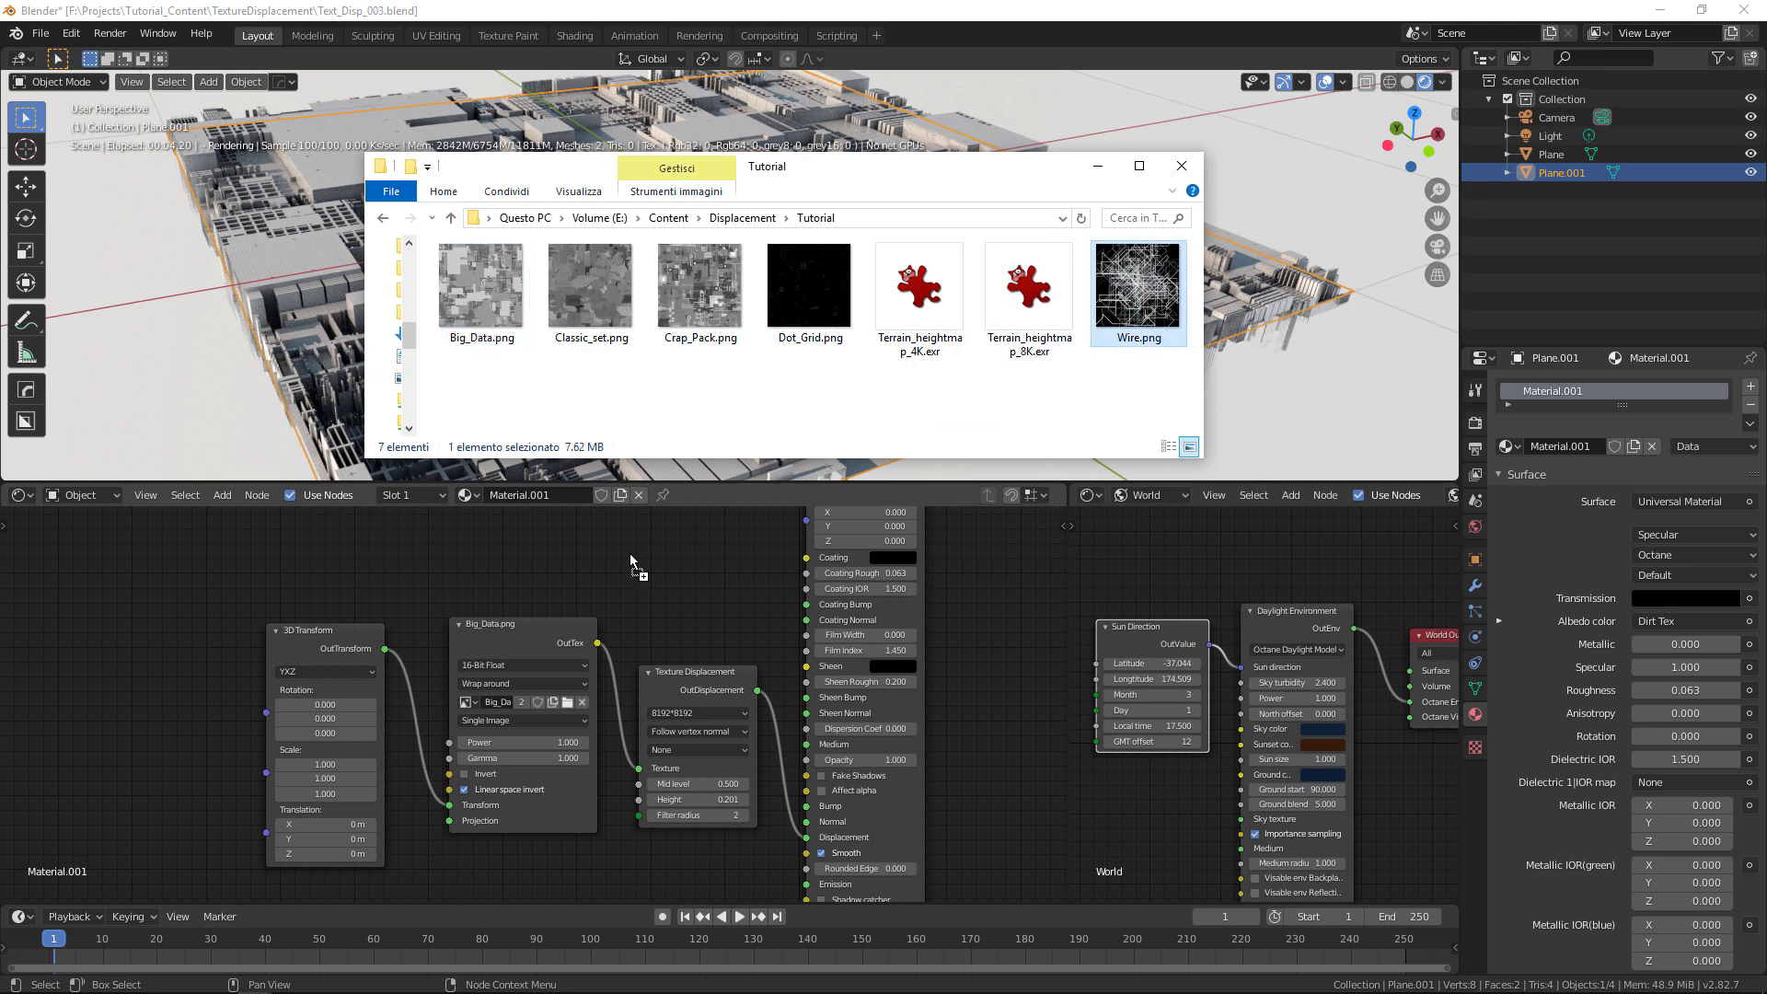
left_click_drag(151, 688, 153, 638)
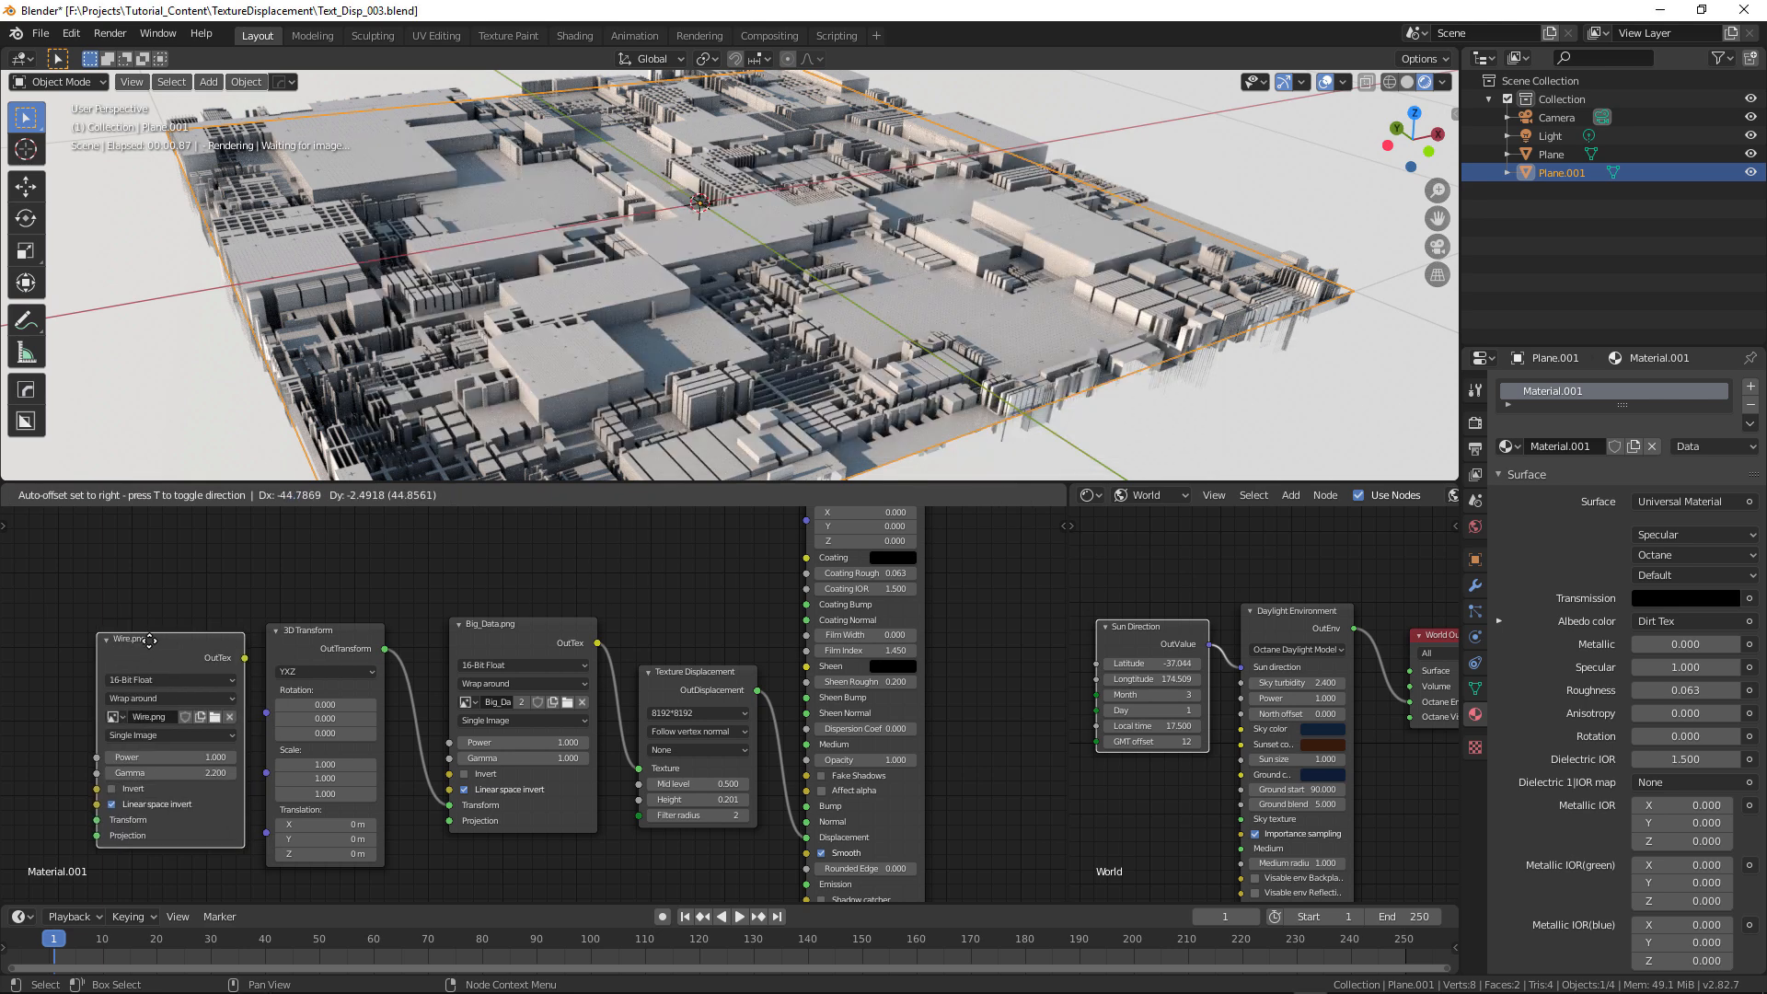
- Feed Wire.png into the Texture Displacement's Texture input and connect the 3D Transform to Wire.png's Transform input
scroll(376, 706, "down", 1)
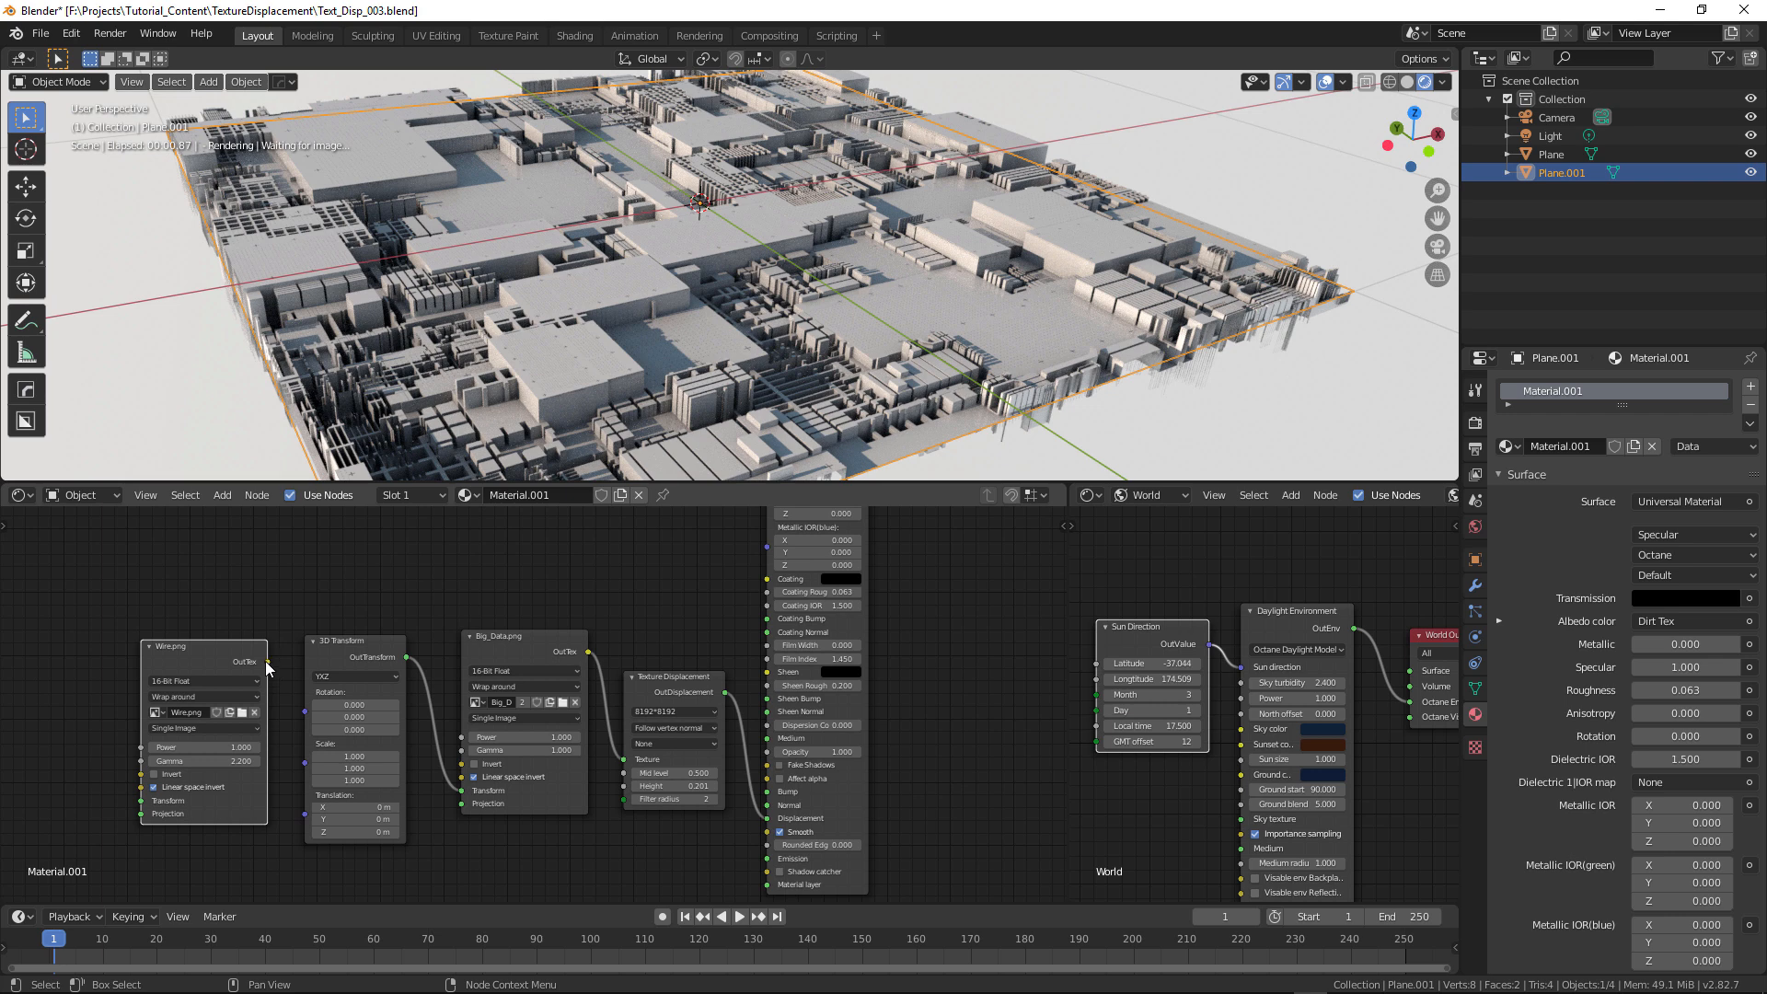
left_click_drag(266, 662, 619, 758)
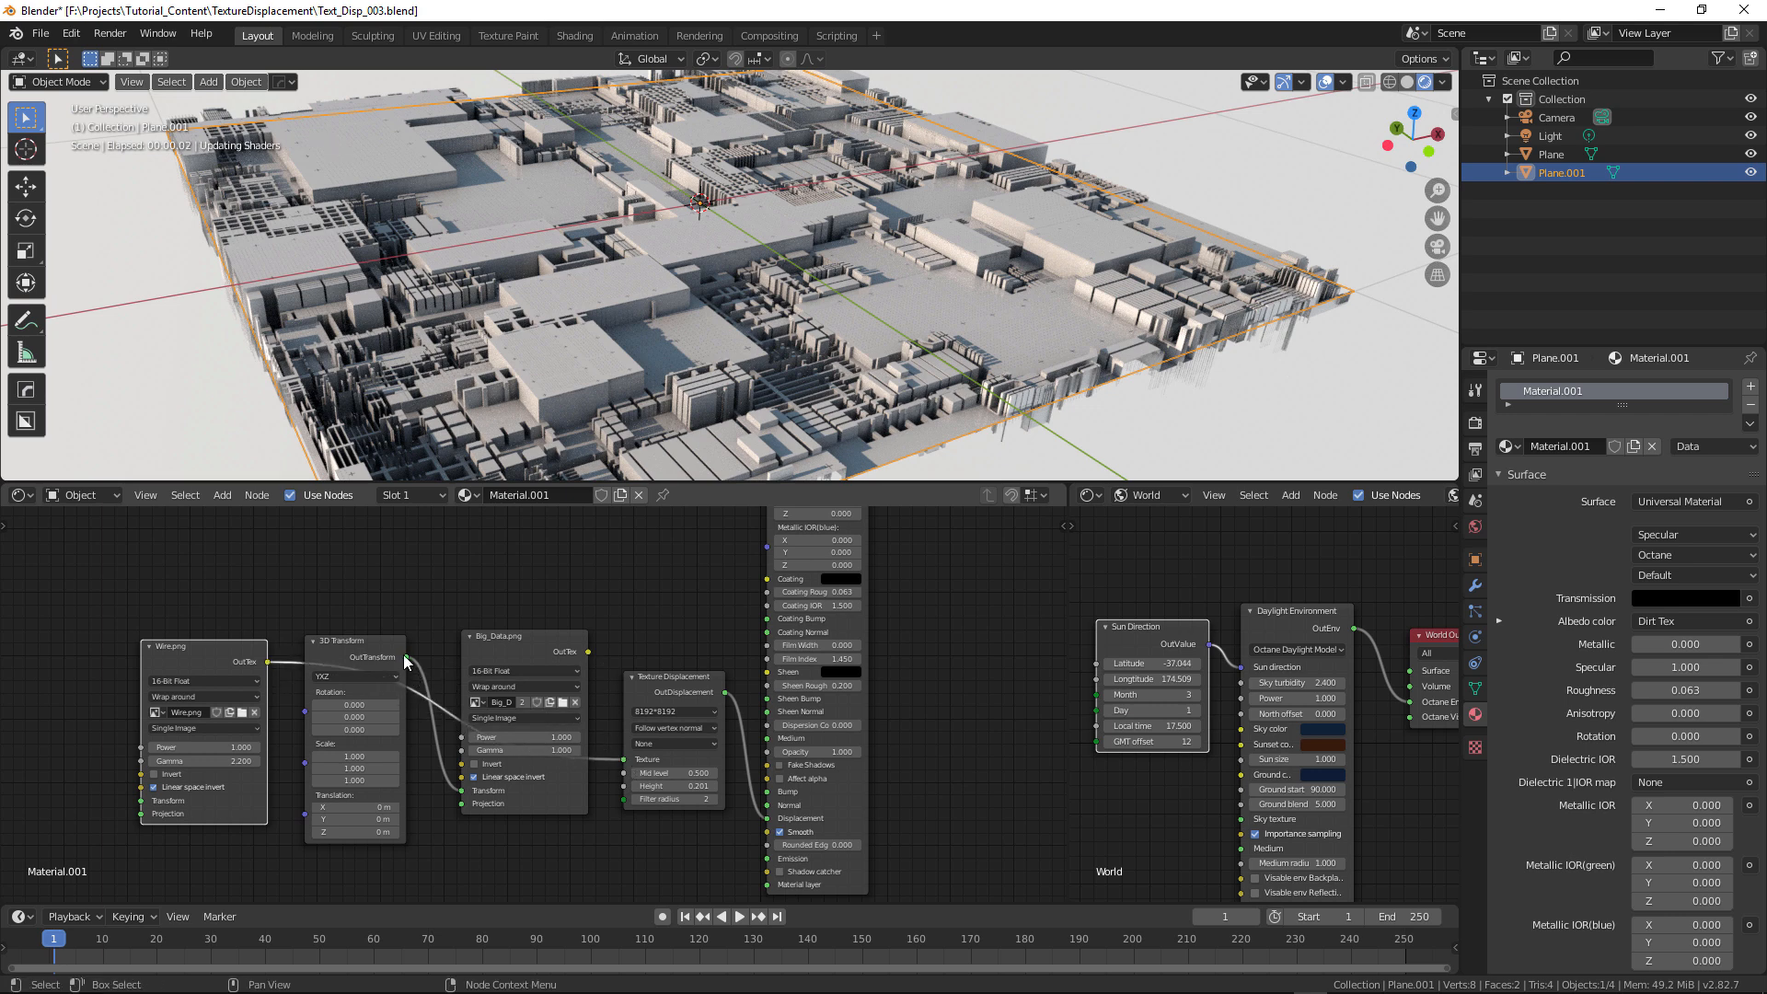
left_click_drag(405, 657, 140, 799)
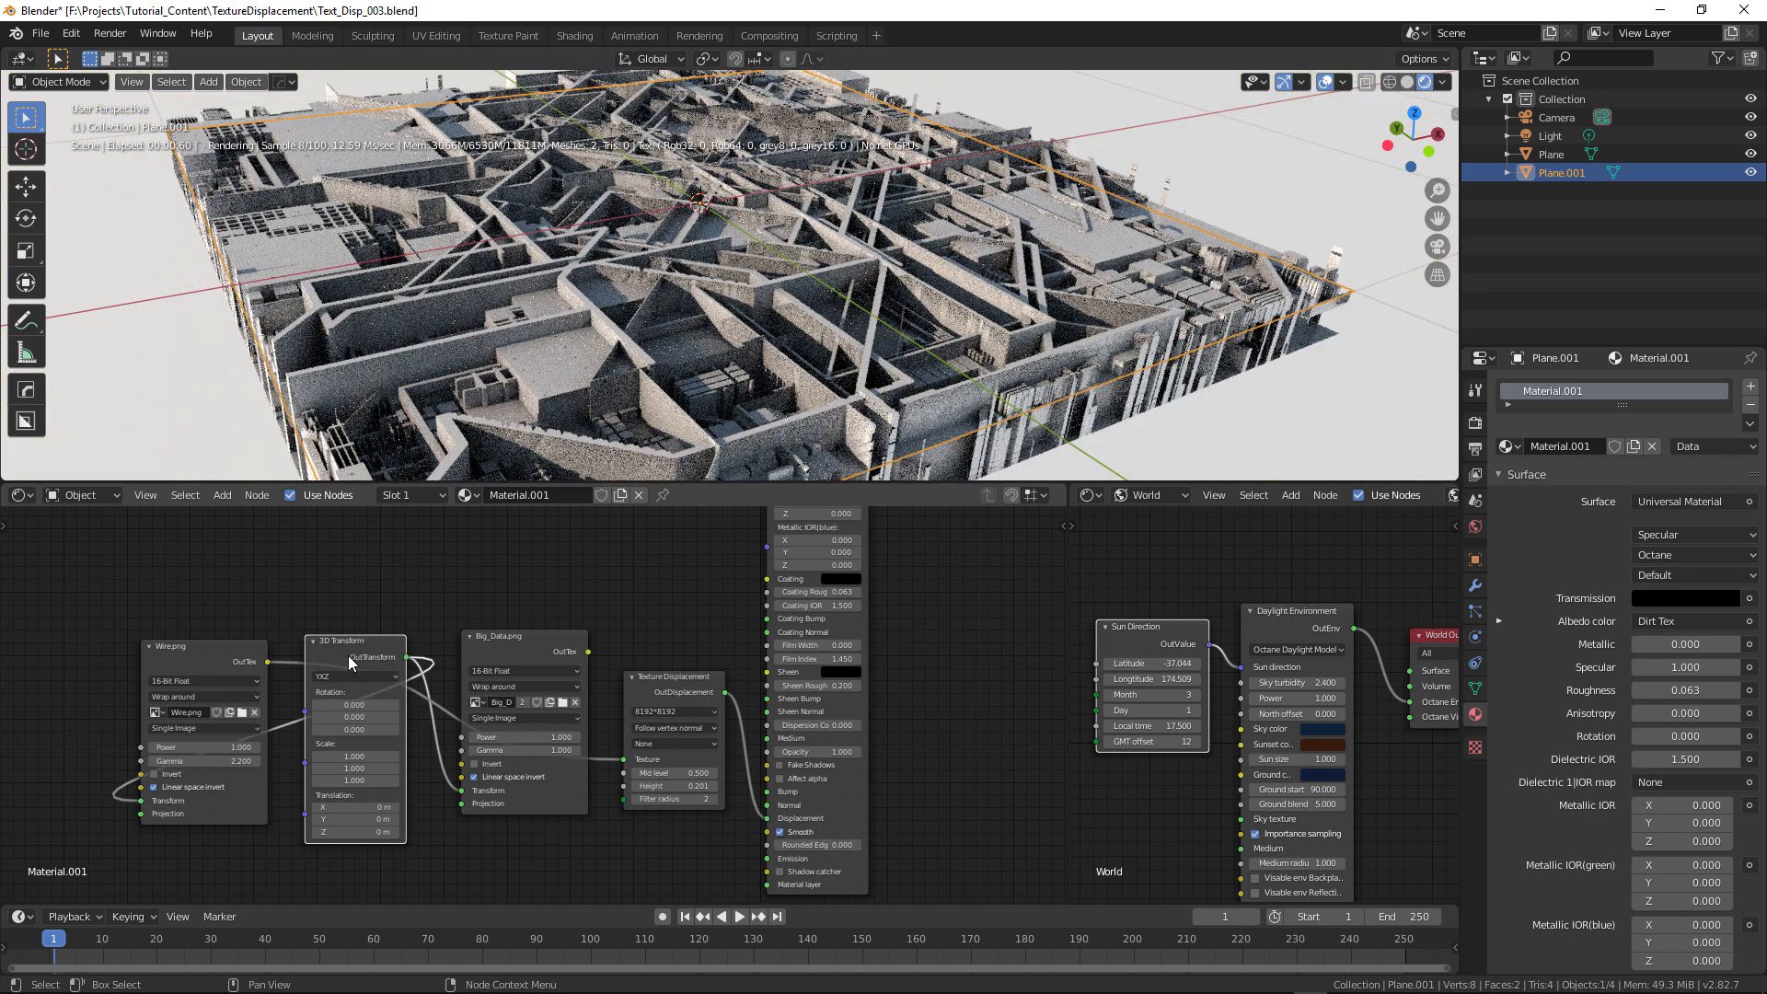
- Rearrange the nodes so the 3D Transform precedes Wire.png and the unused Big_Data.png texture sits below them
left_click_drag(362, 644, 45, 637)
left_click_drag(186, 641, 289, 586)
left_click_drag(65, 639, 139, 602)
left_click_drag(516, 636, 382, 831)
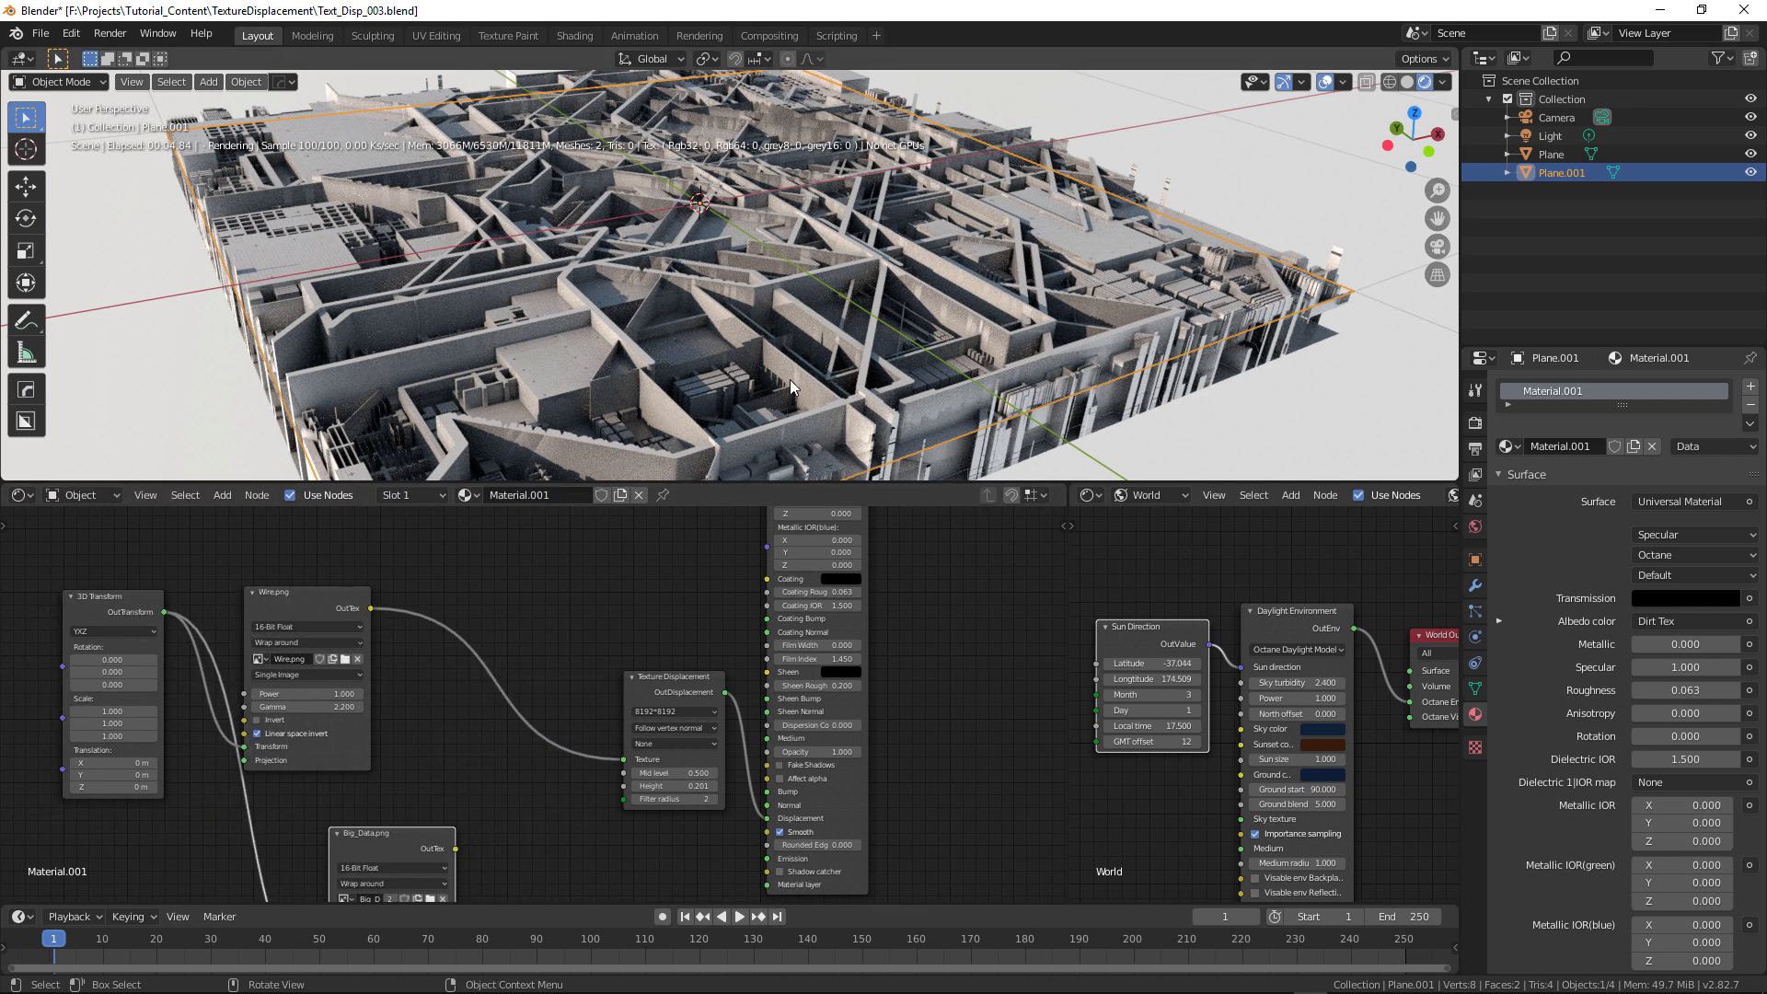
- Lower the duplicate plane's Texture Displacement height to 0.081
middle_click_drag(786, 279, 890, 373)
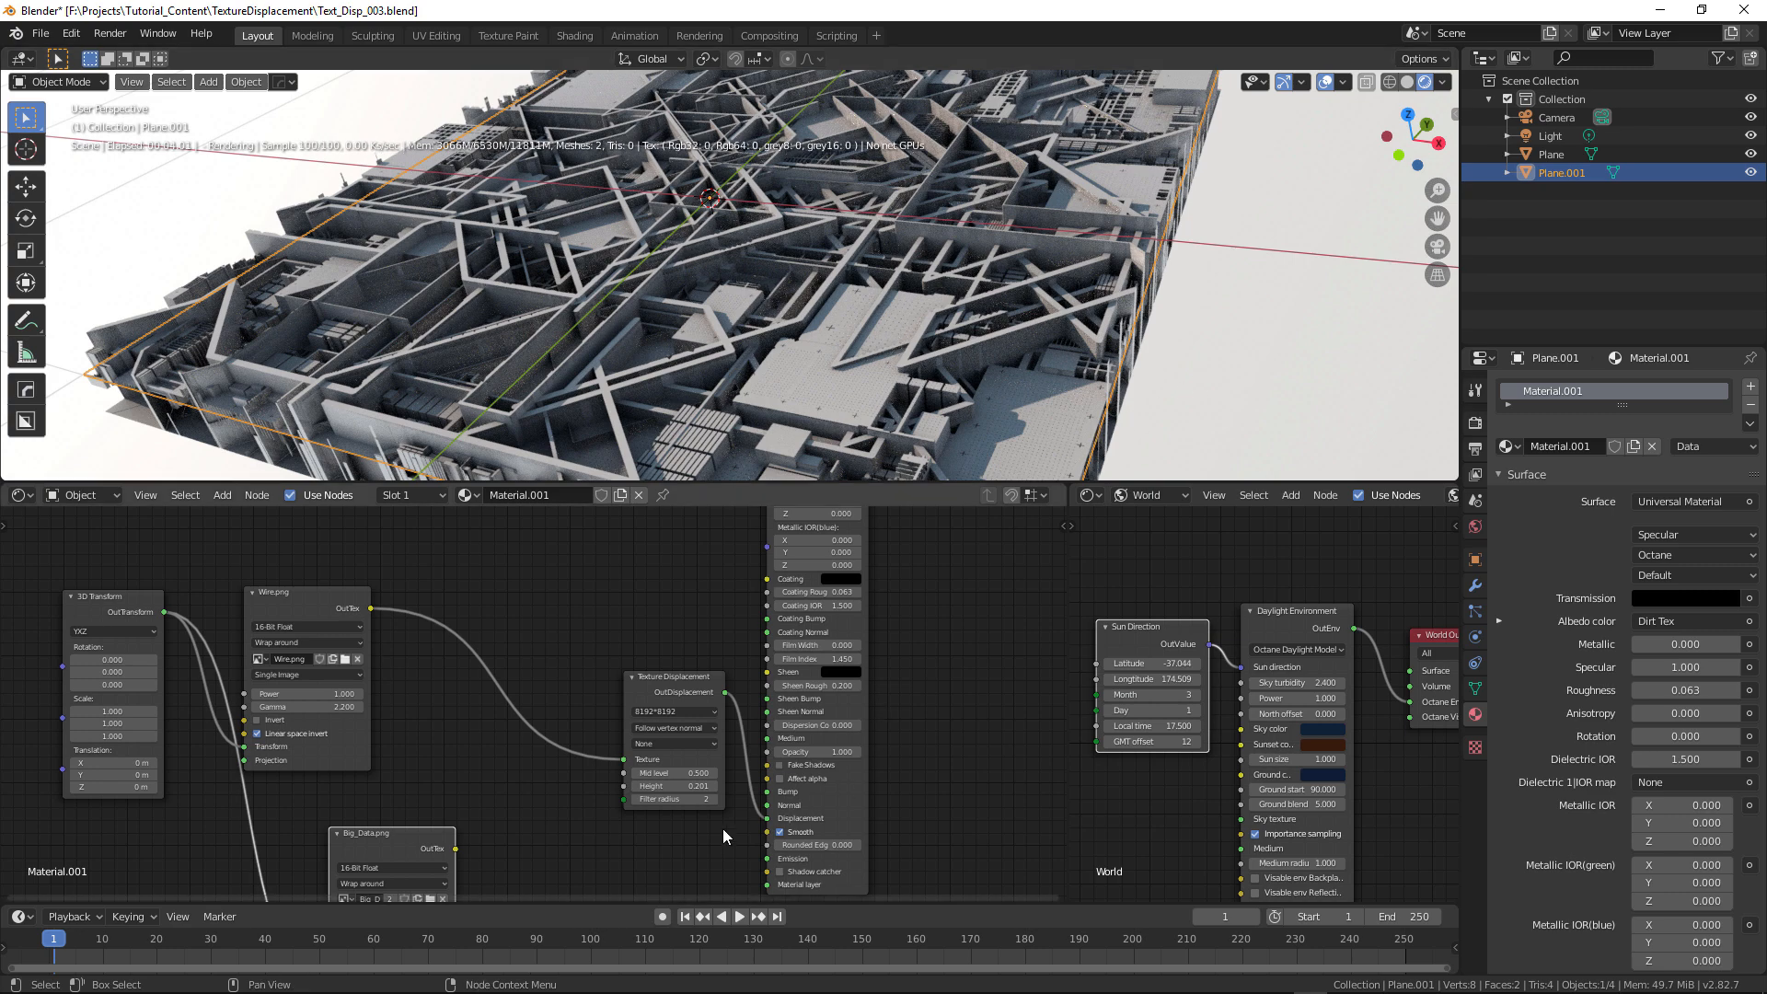
left_click_drag(676, 785, 660, 786)
mouse_move(755, 304)
middle_mouse_down()
mouse_move(828, 297)
mouse_move(737, 409)
mouse_move(741, 291)
middle_mouse_up()
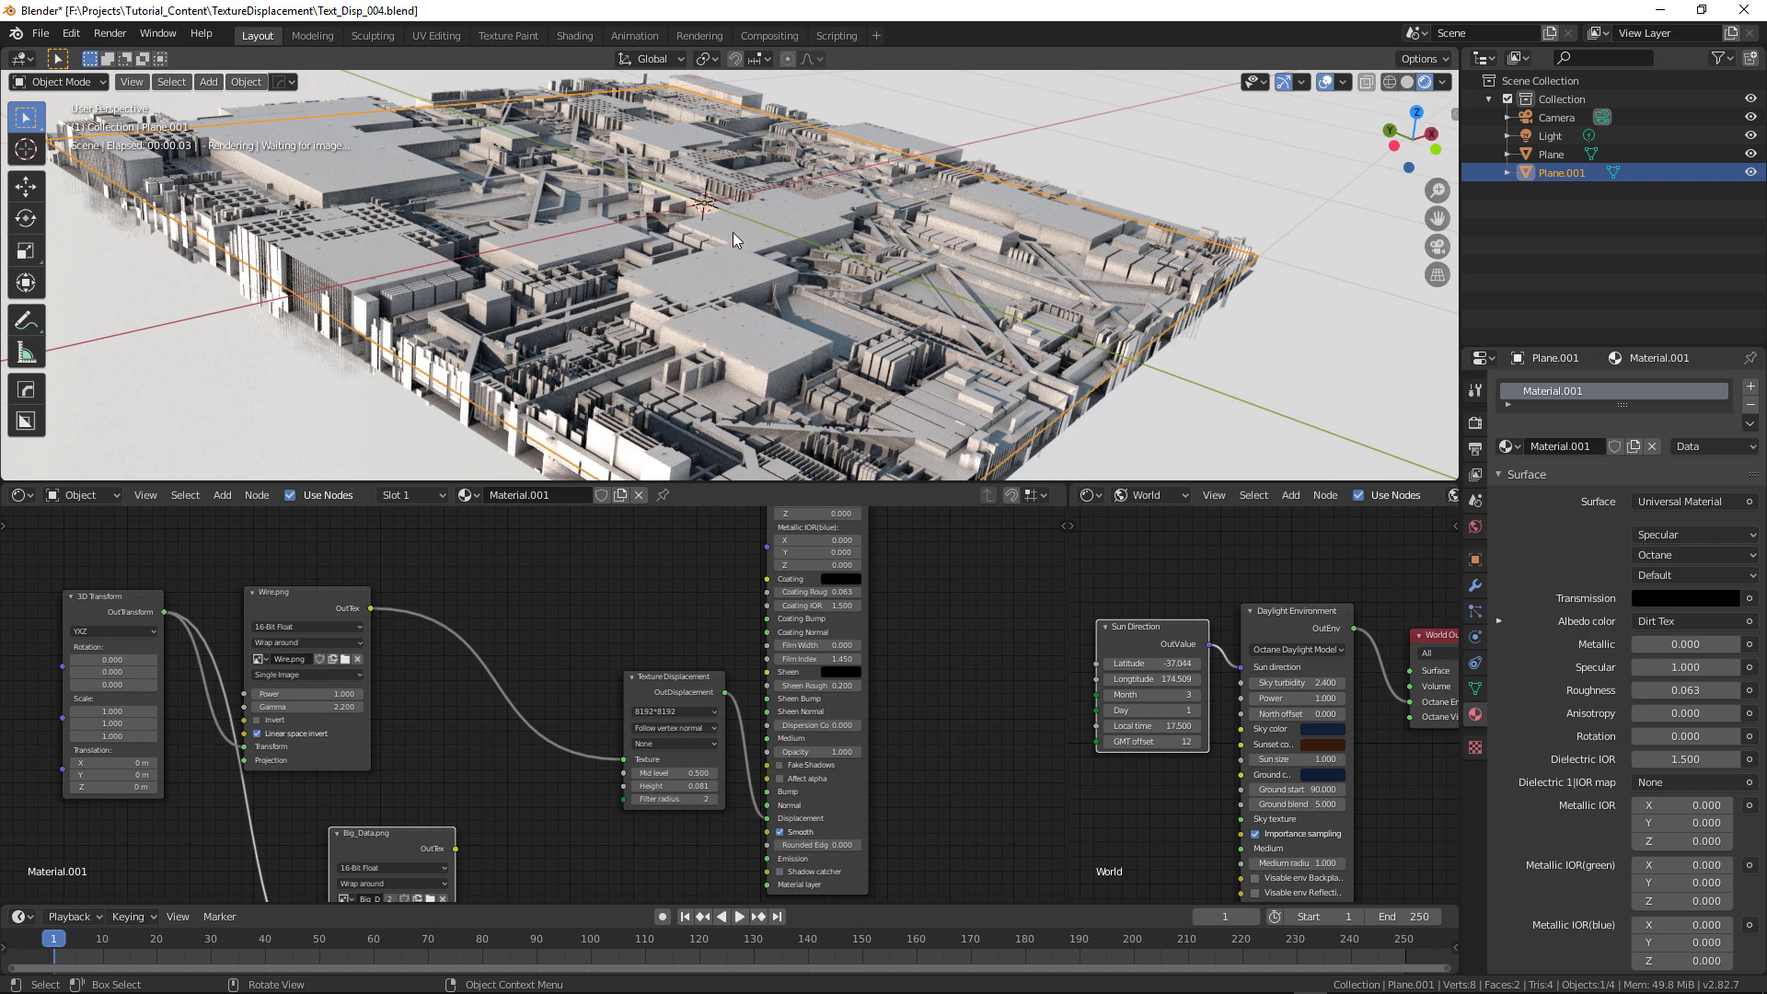
- Bring Crap_Pack.png from the Tutorial folder into the original Plane's material as an image texture node
left_click(1531, 155)
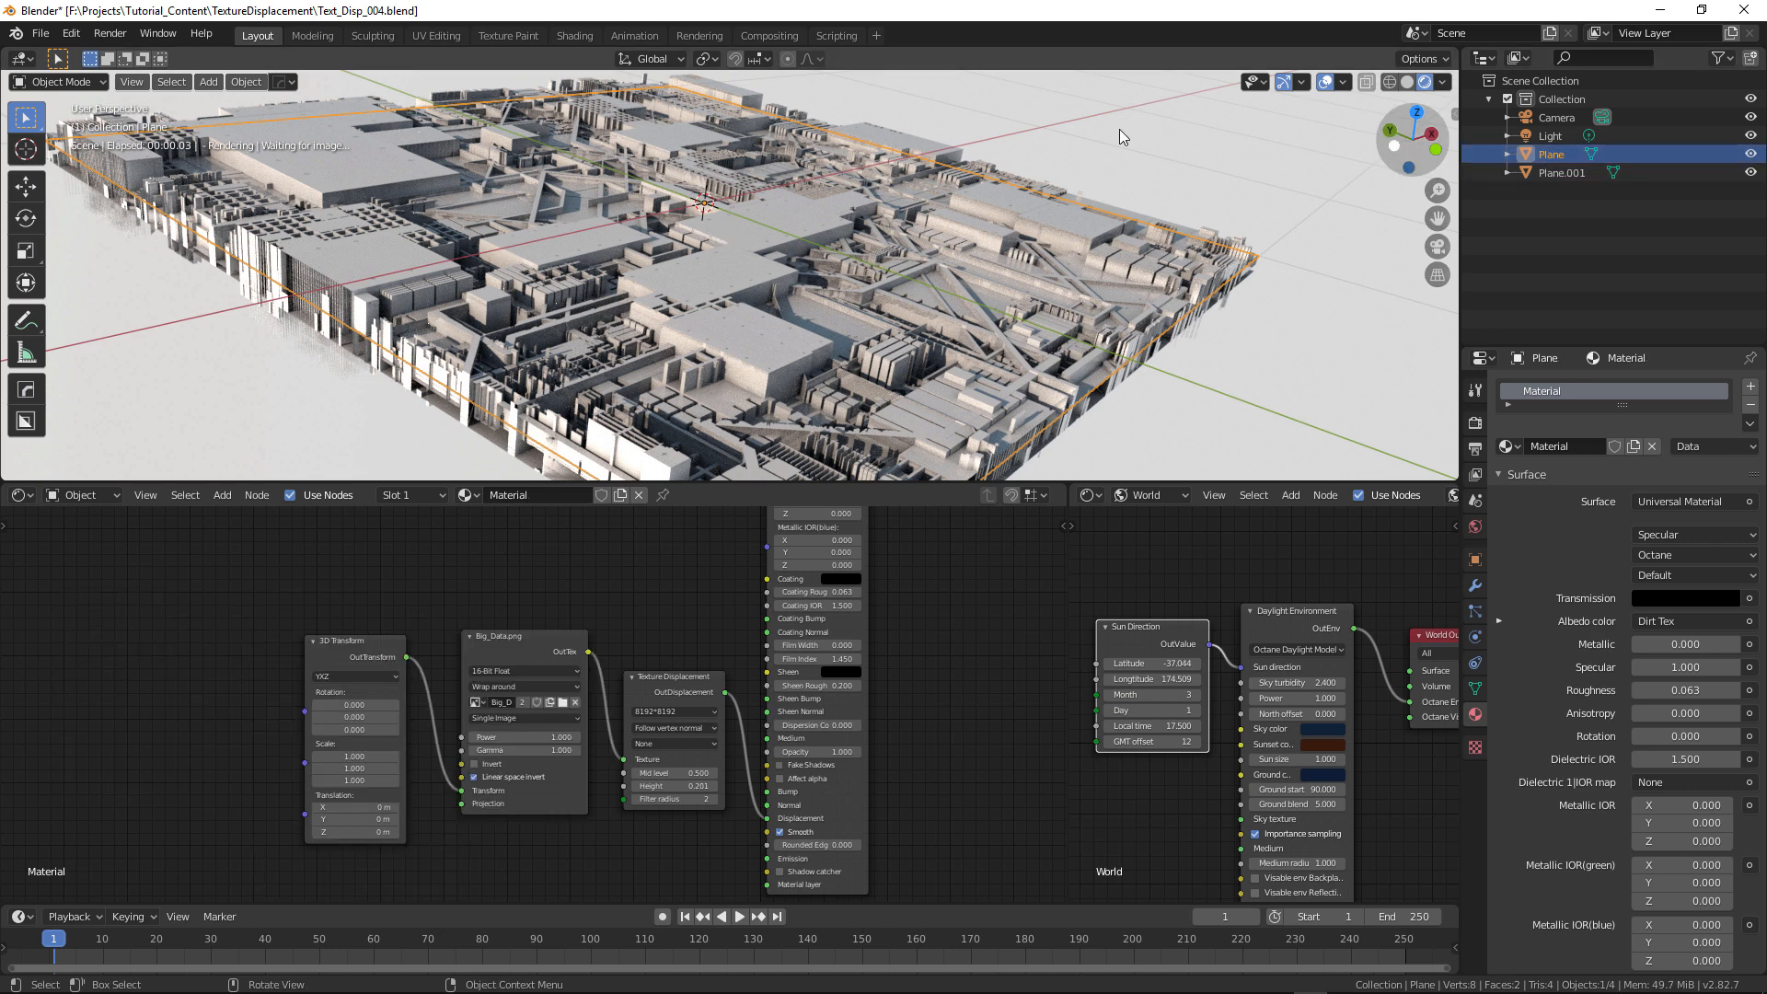
left_click_drag(0, 343, 901, 134)
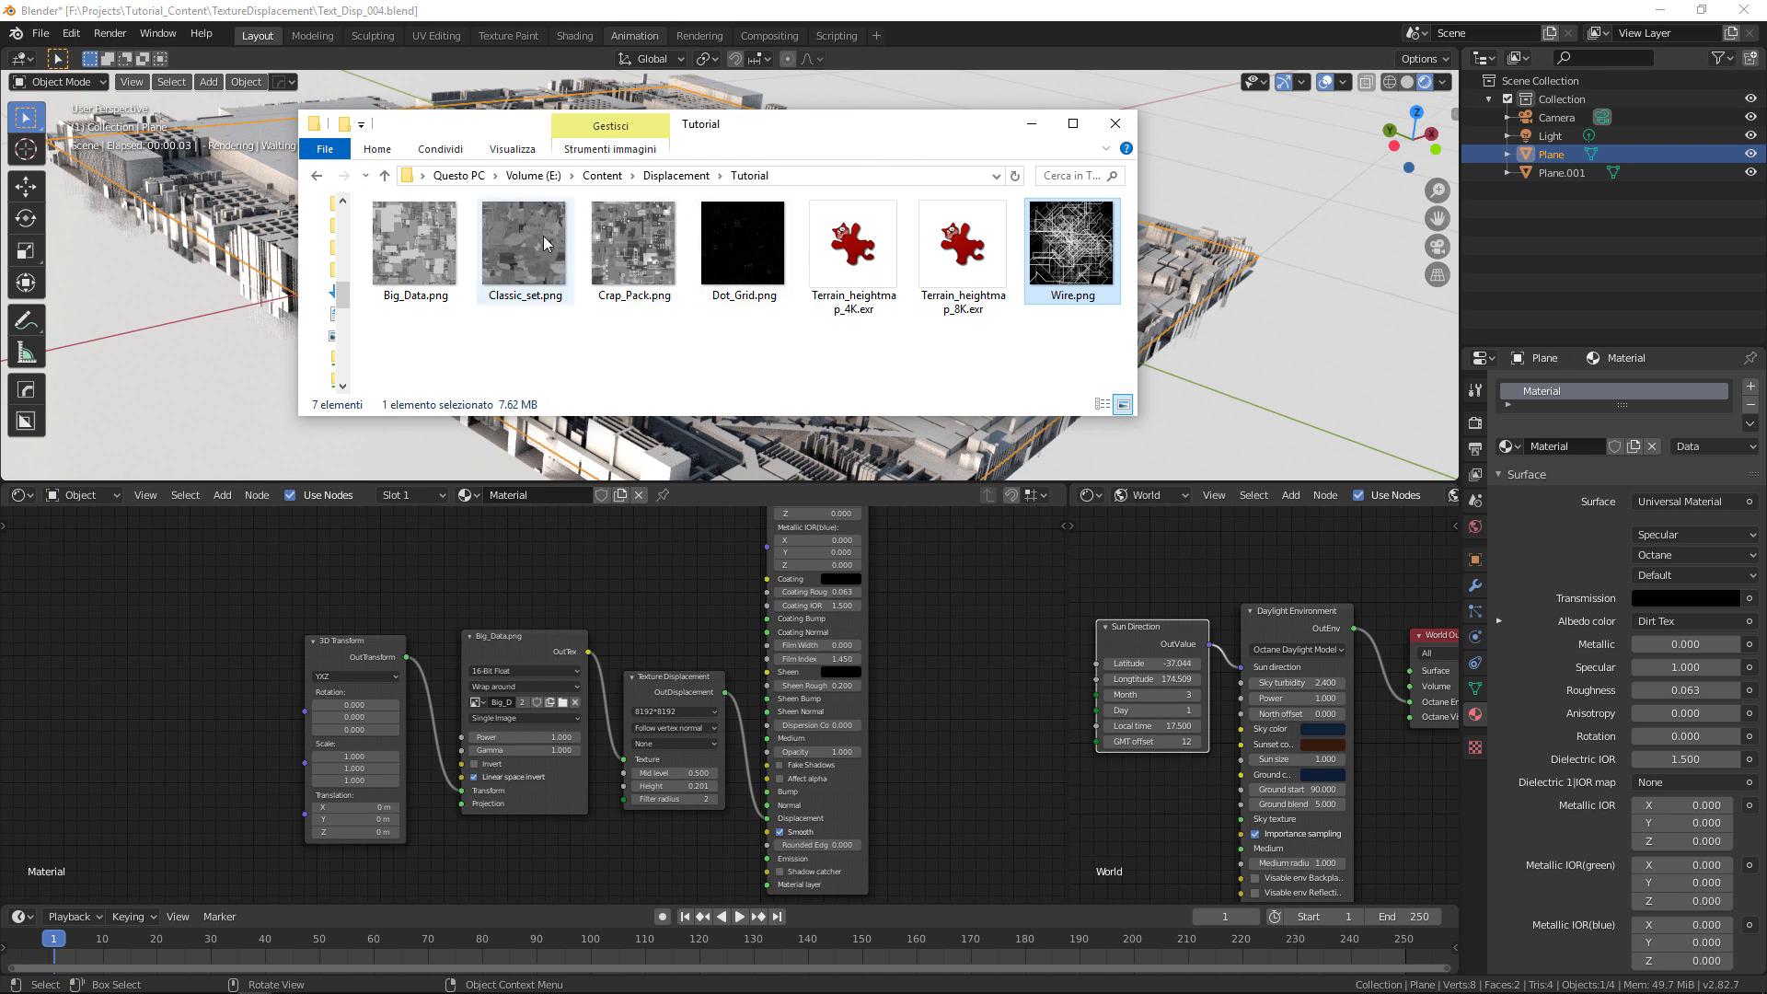
left_click_drag(637, 251, 362, 567)
- Connect the 3D Transform to Crap_Pack.png and feed it into the Texture Displacement's Texture input, spreading the nodes apart with Big_Data.png below
left_click_drag(321, 633, 342, 715)
left_click_drag(115, 594, 194, 589)
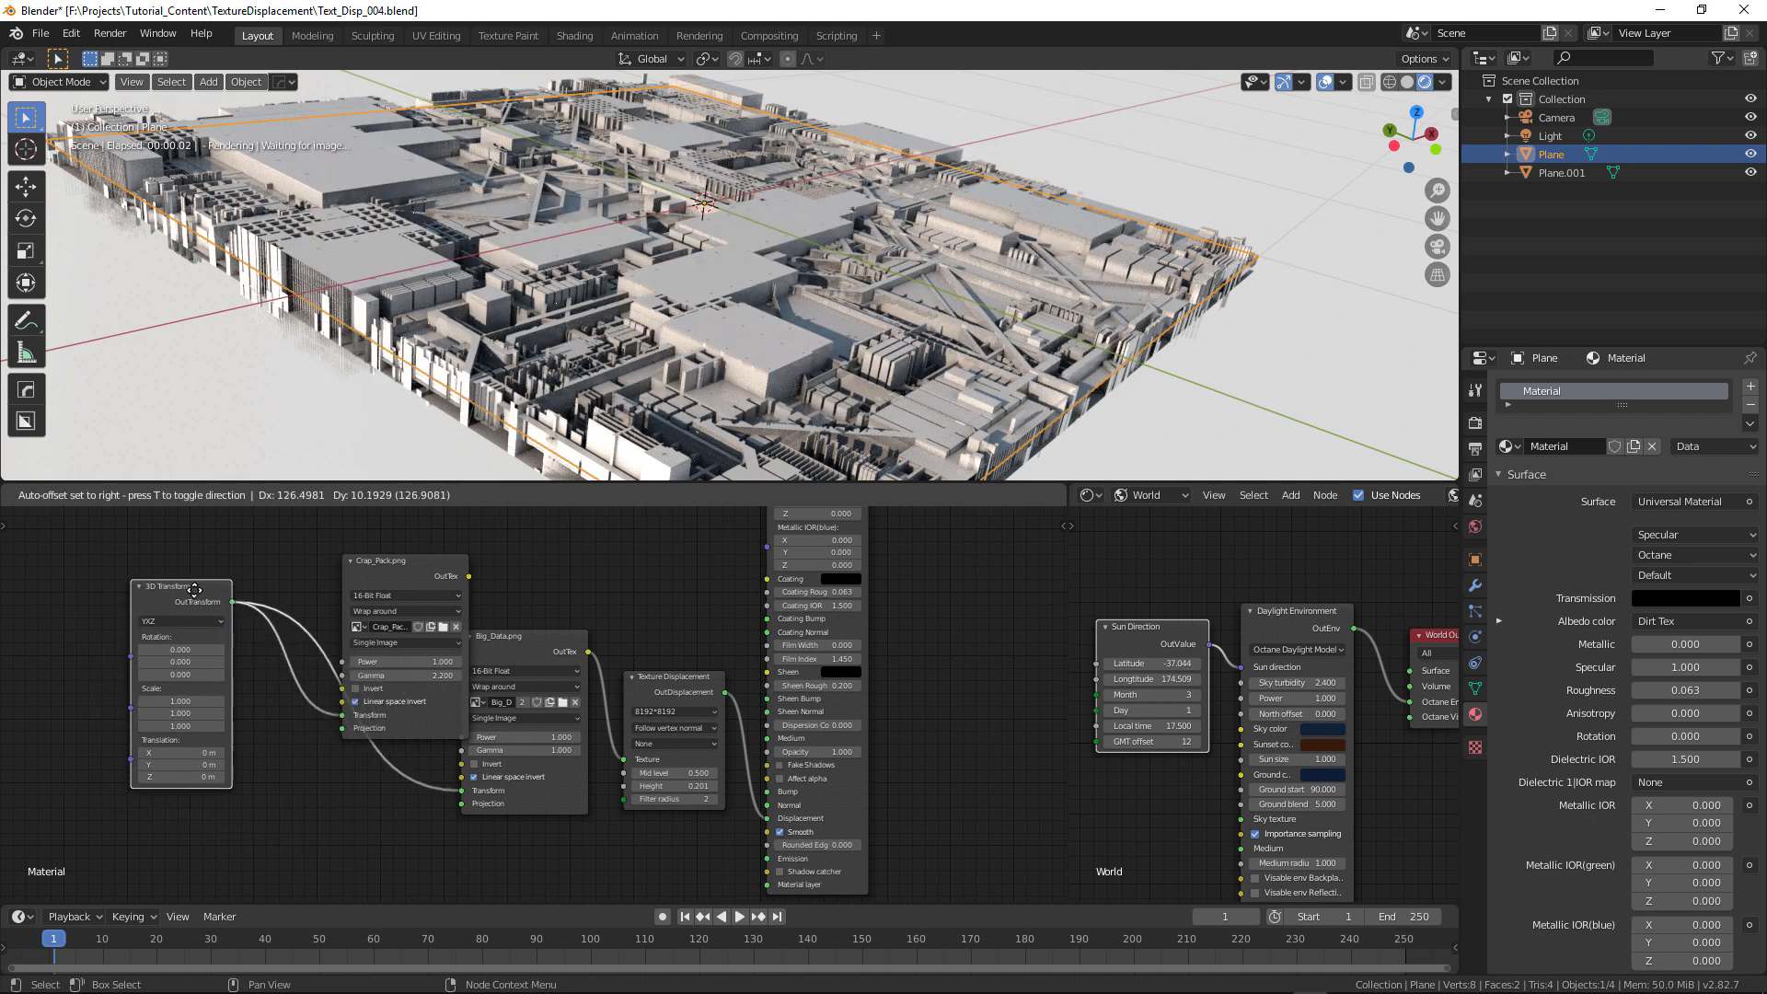
left_click_drag(532, 636, 438, 787)
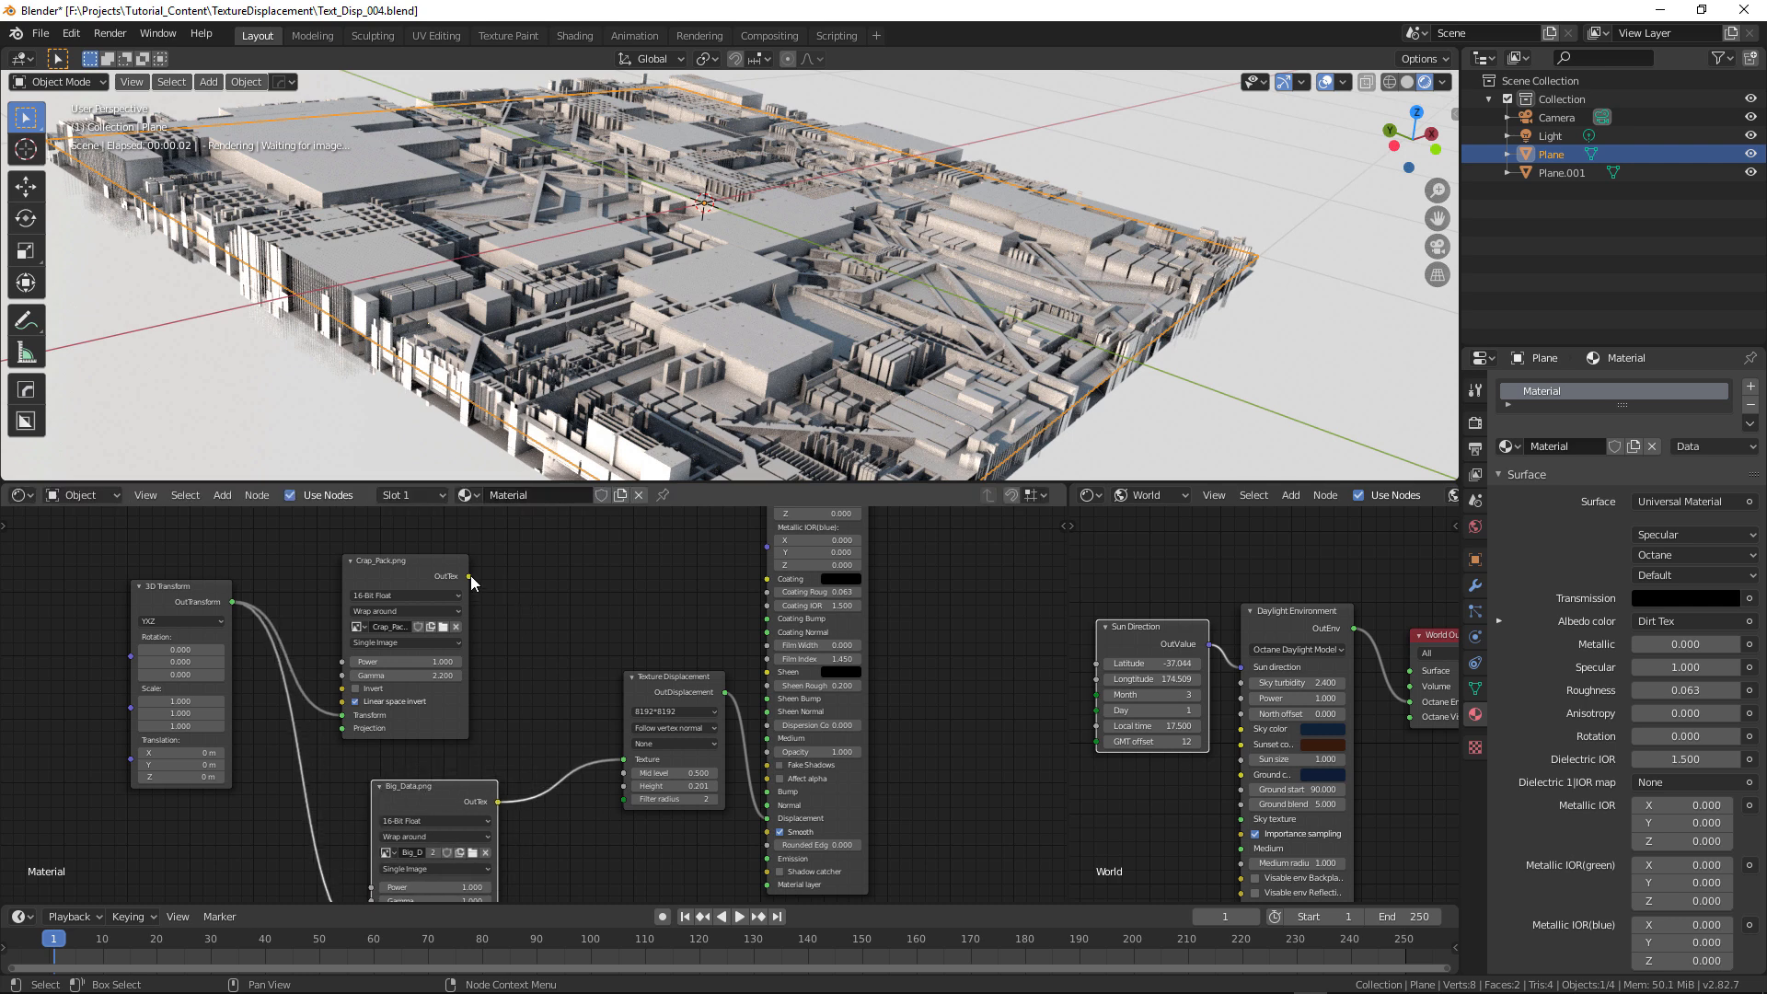
left_click_drag(469, 576, 624, 758)
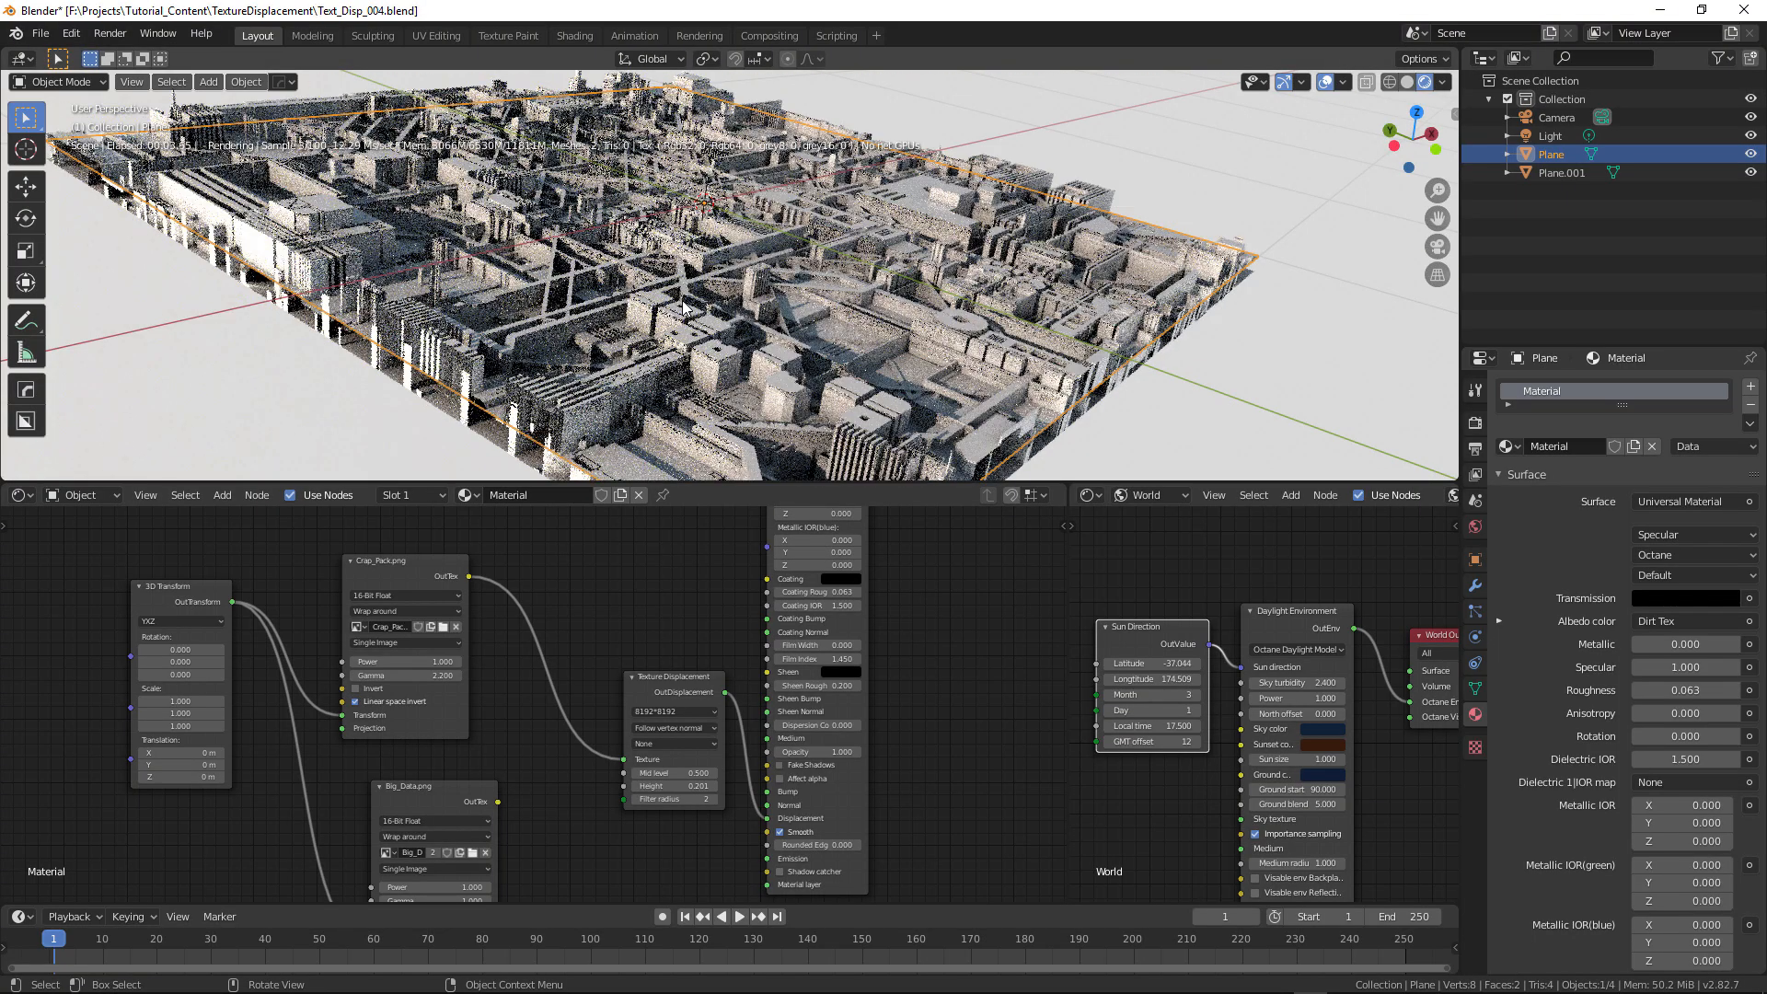
- Hide the duplicate plane Plane.001 and view the original plane's displacement on its own
middle_click_drag(724, 215, 748, 394)
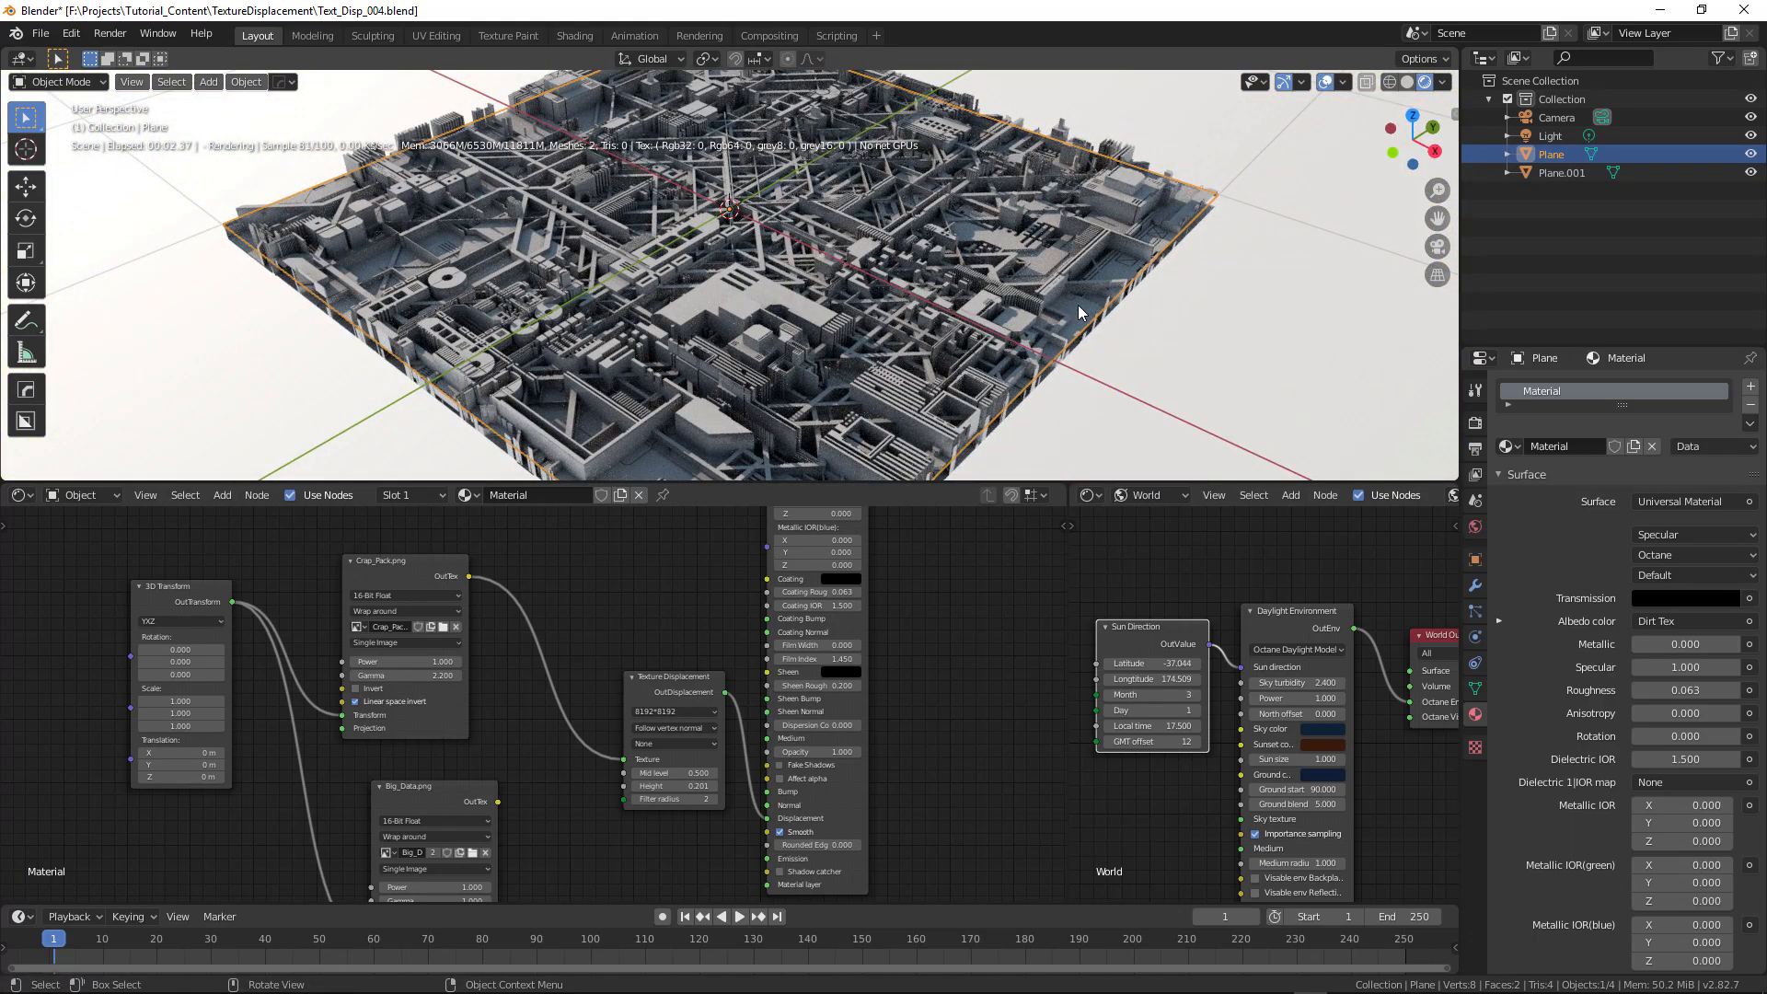
left_click(1749, 173)
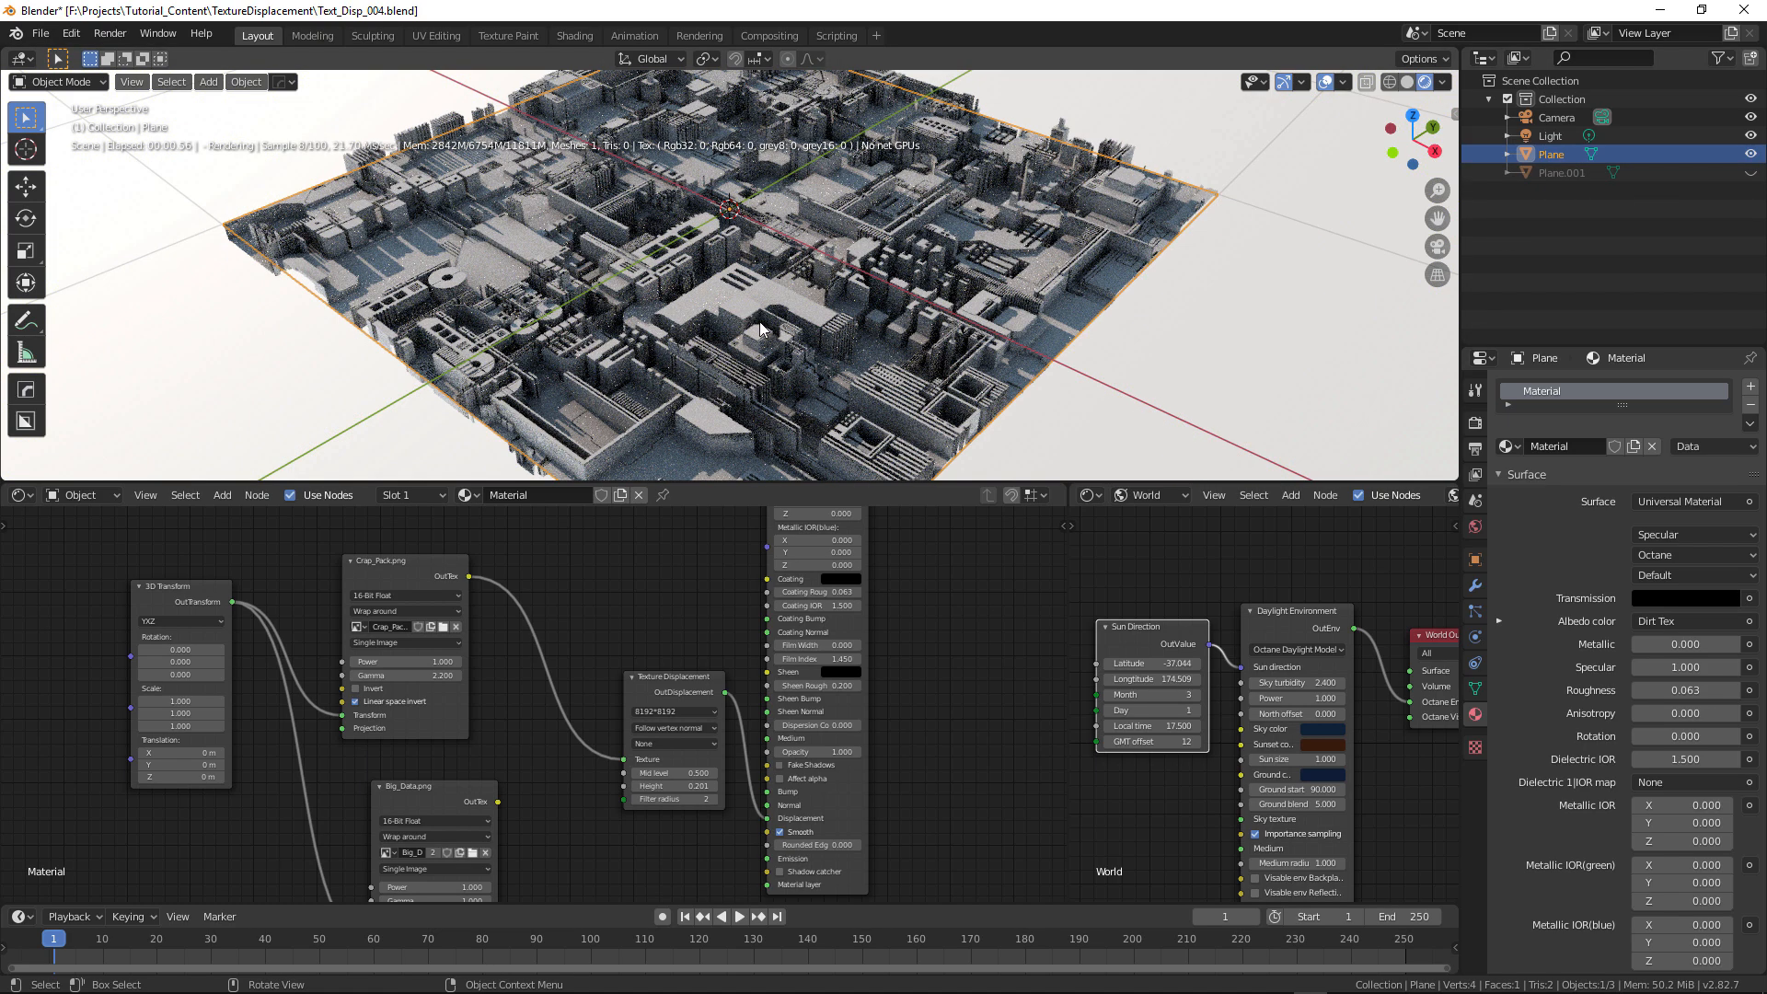
middle_click_drag(696, 362, 878, 363)
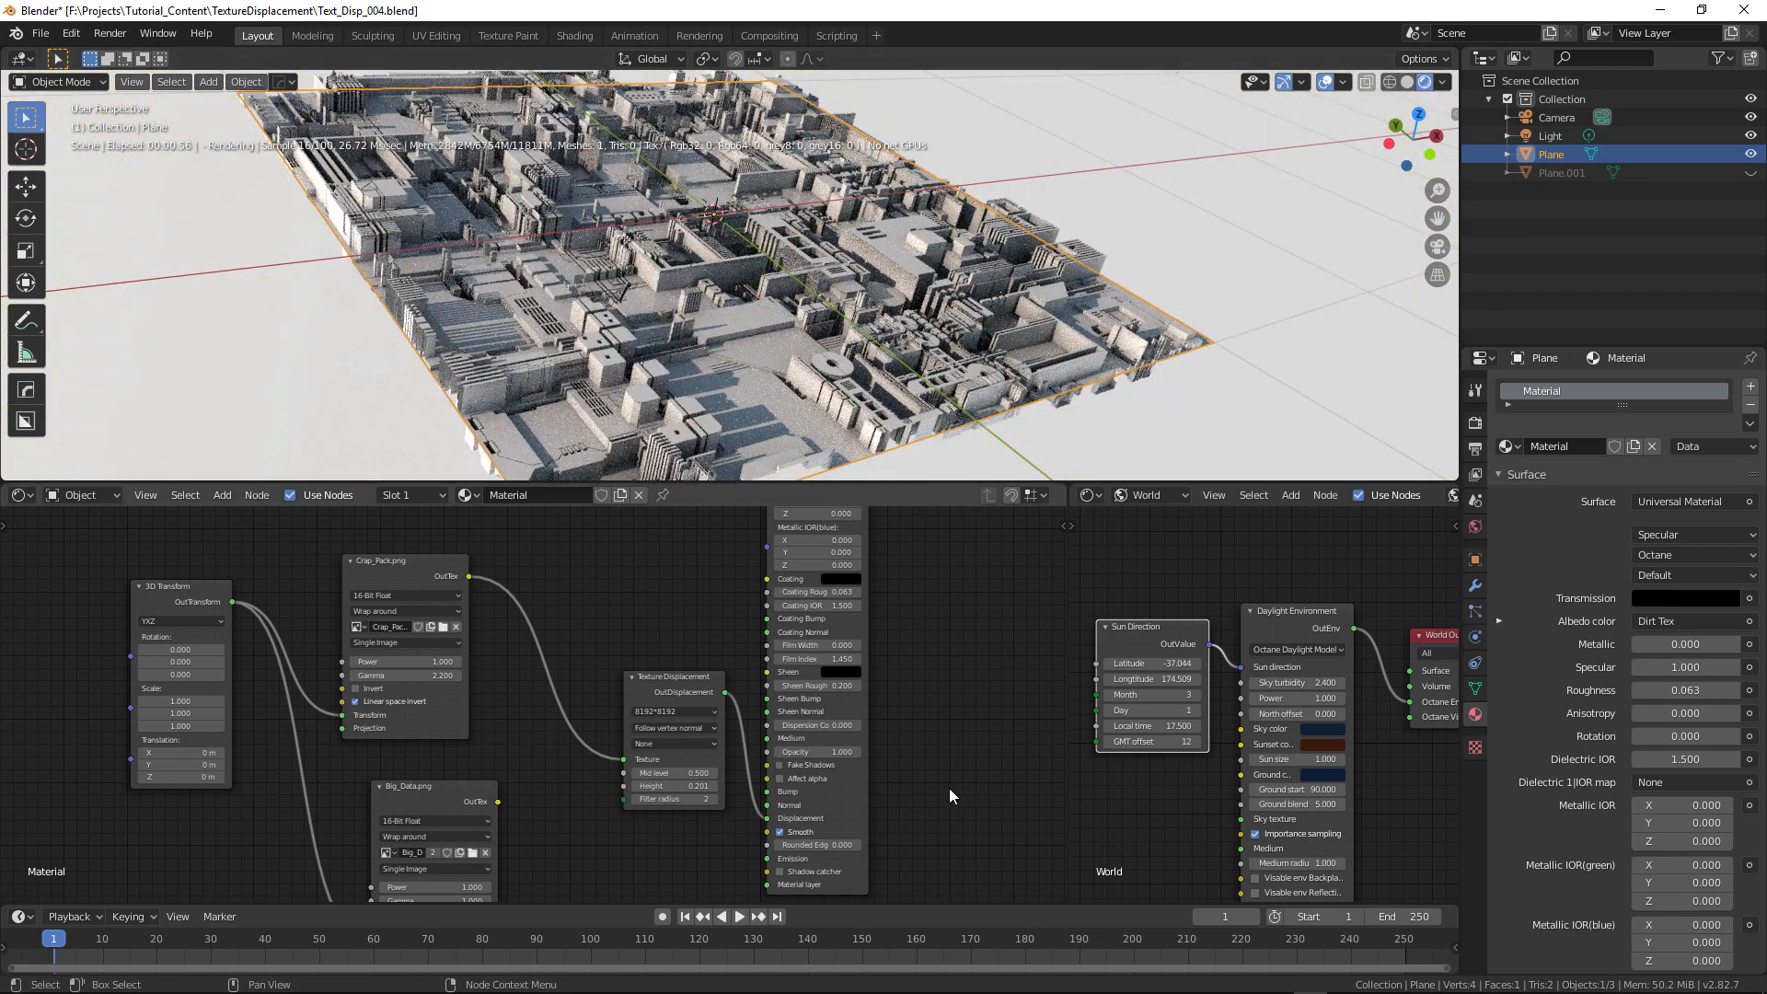
- Set the original plane's Texture Displacement height to 0.1 and save the scene as the incremental version Text_Disp_005.blend
scroll(951, 789, "up", 1)
middle_click_drag(977, 828, 969, 707)
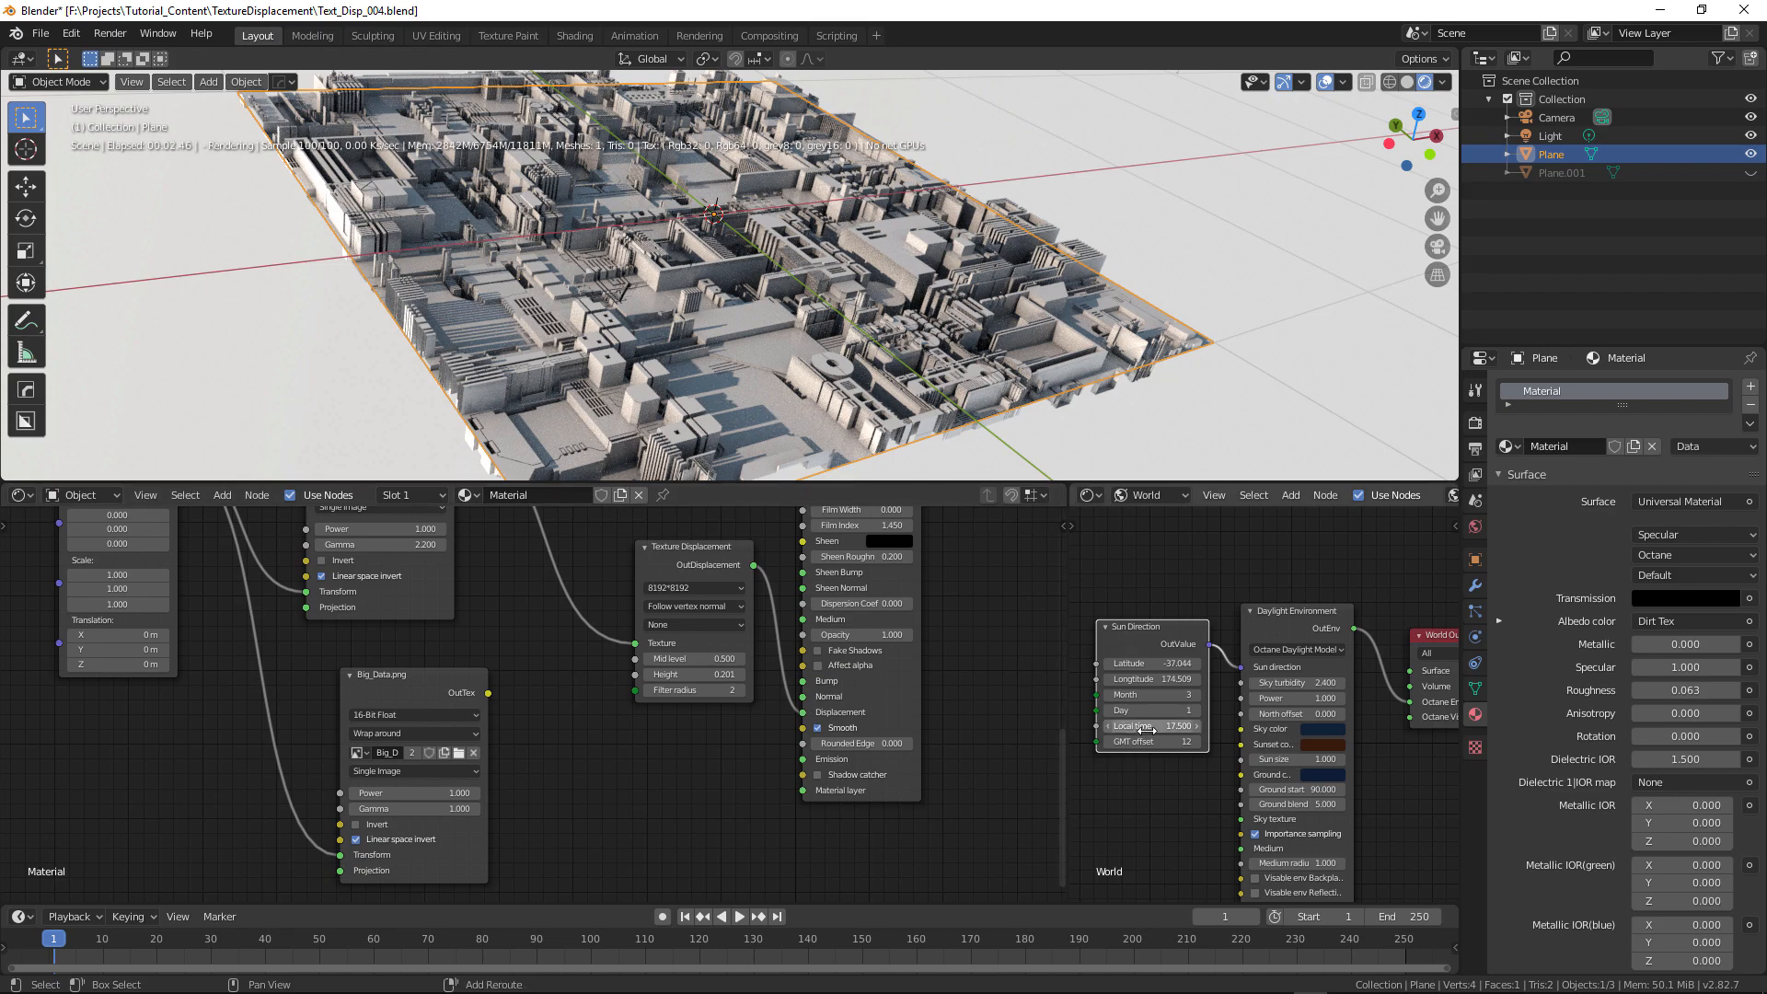
left_click_drag(694, 675, 589, 674)
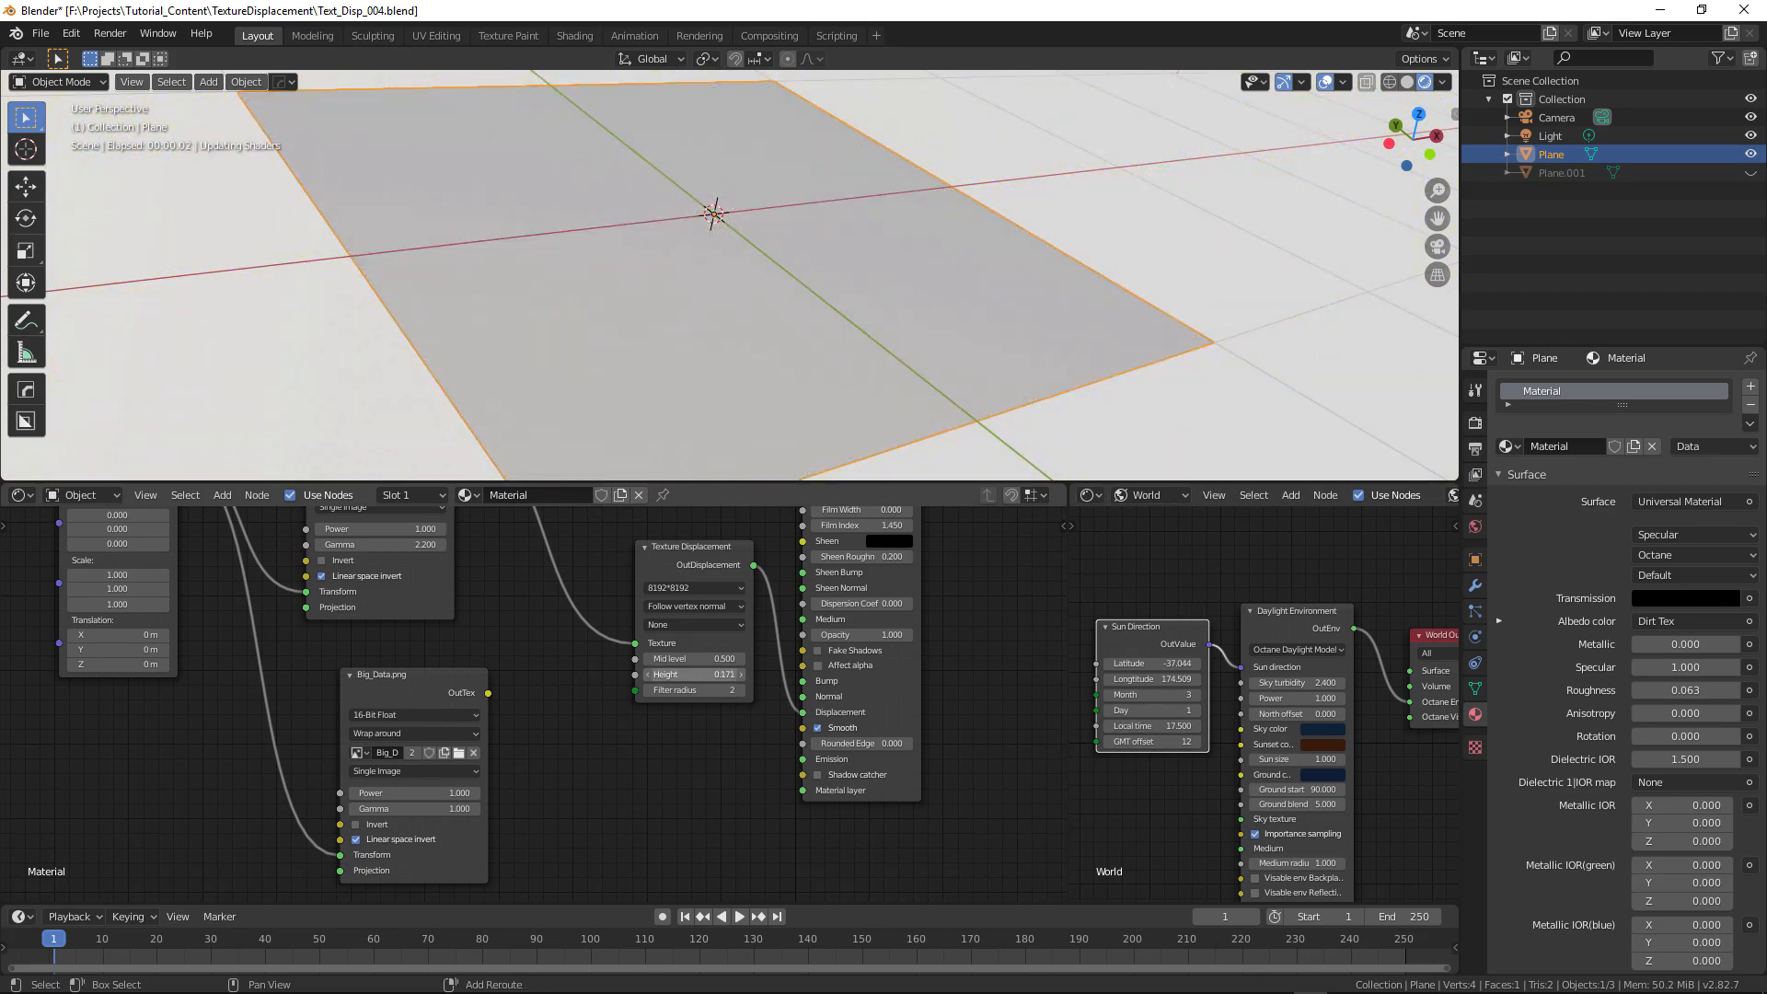
left_click_drag(723, 675, 754, 681)
left_click(722, 675)
type("0.1")
key("Return")
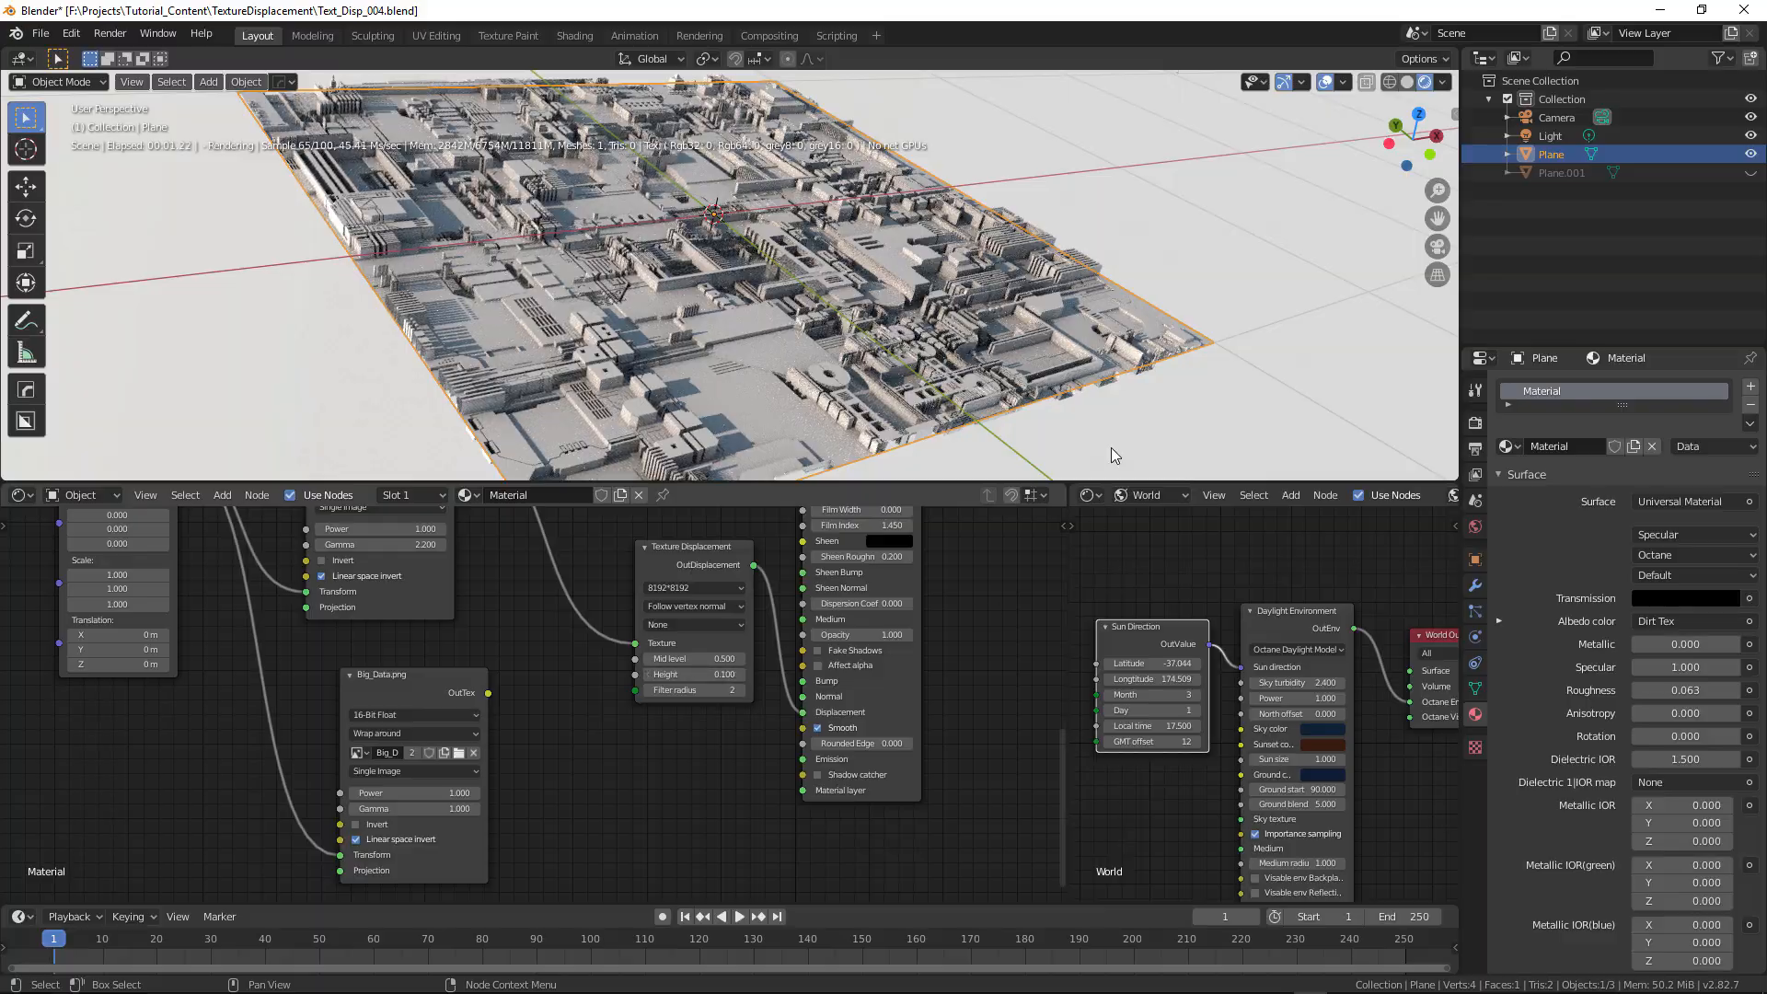
middle_click_drag(901, 312, 856, 320)
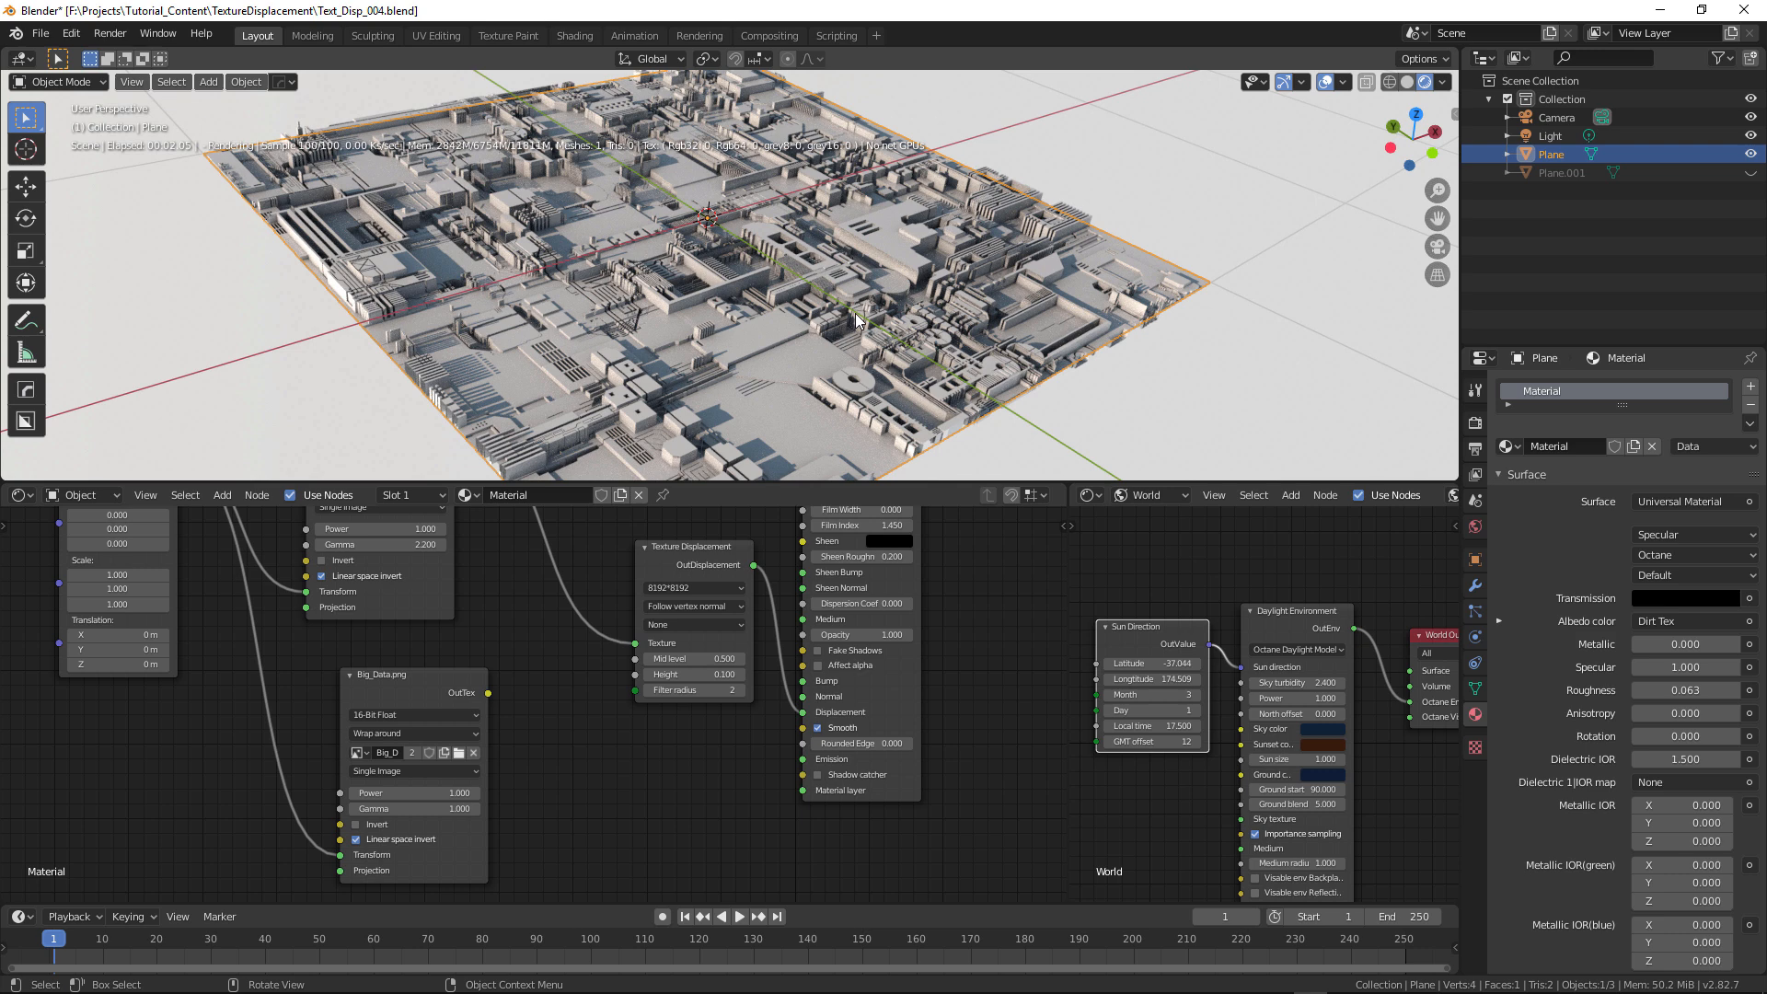
key("ctrl+alt+s")
- Rename the original plane's material as Displacement_Material_01
middle_click_drag(676, 604, 587, 786)
middle_click_drag(796, 622, 667, 520)
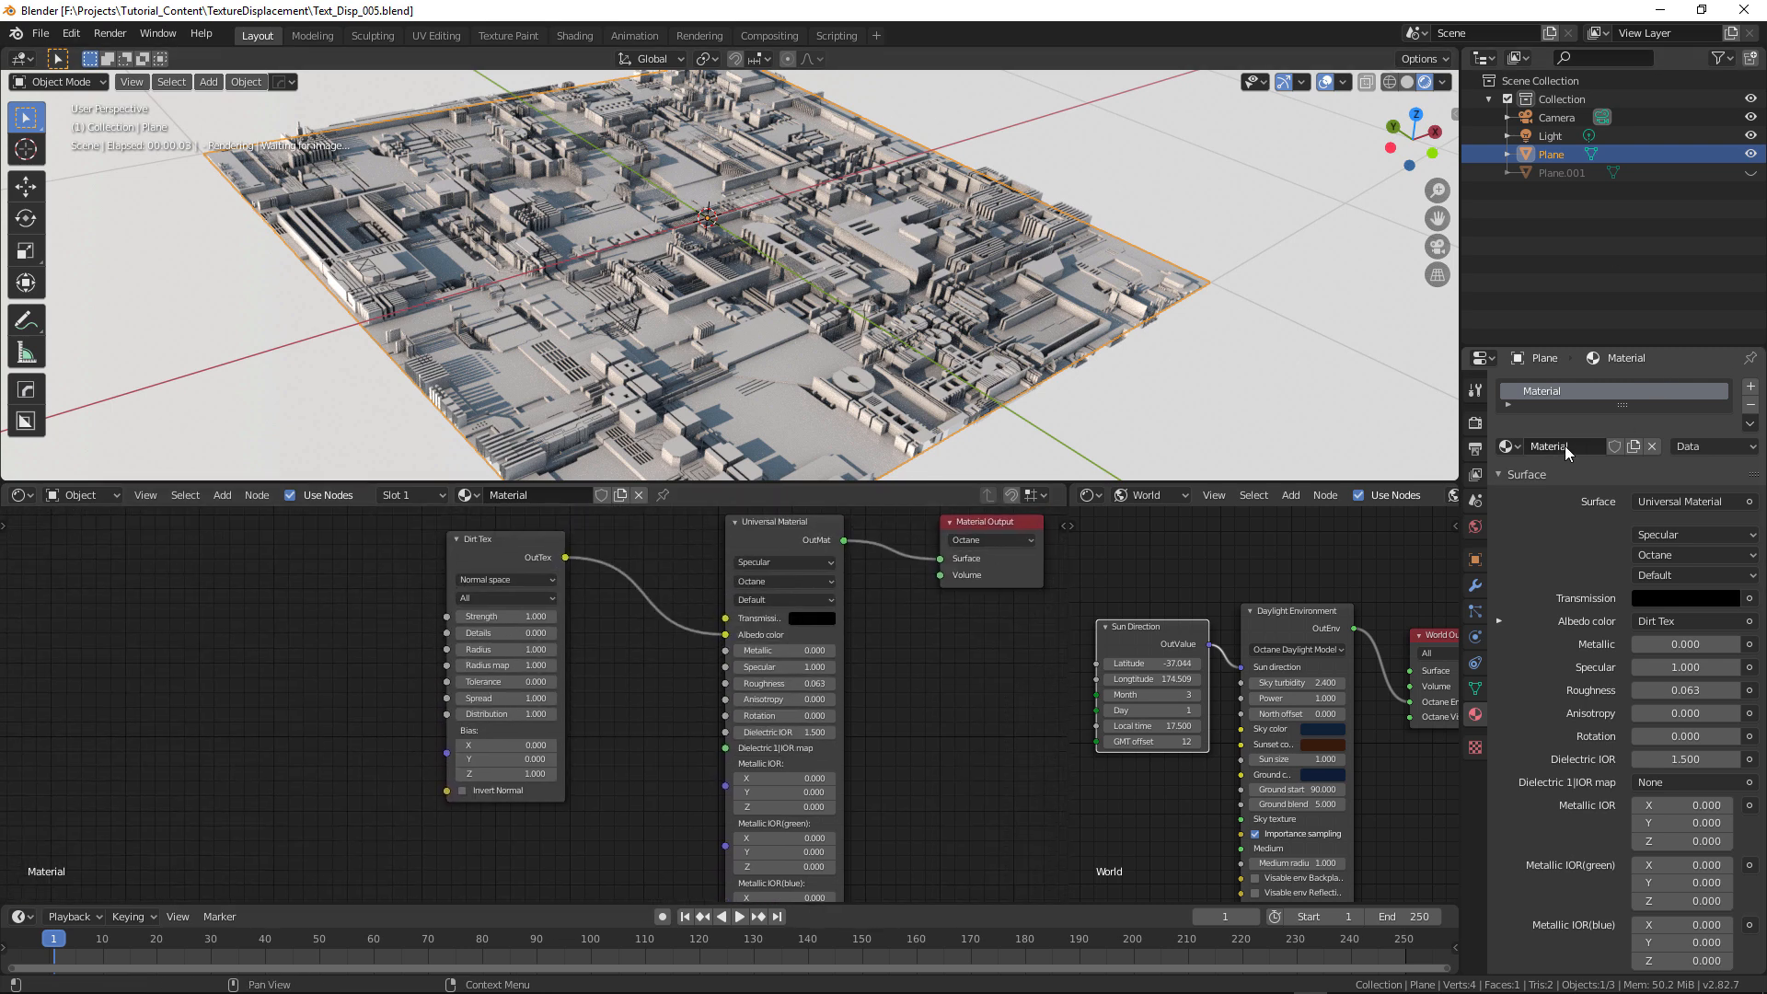
double_click(1564, 390)
left_click(1605, 391)
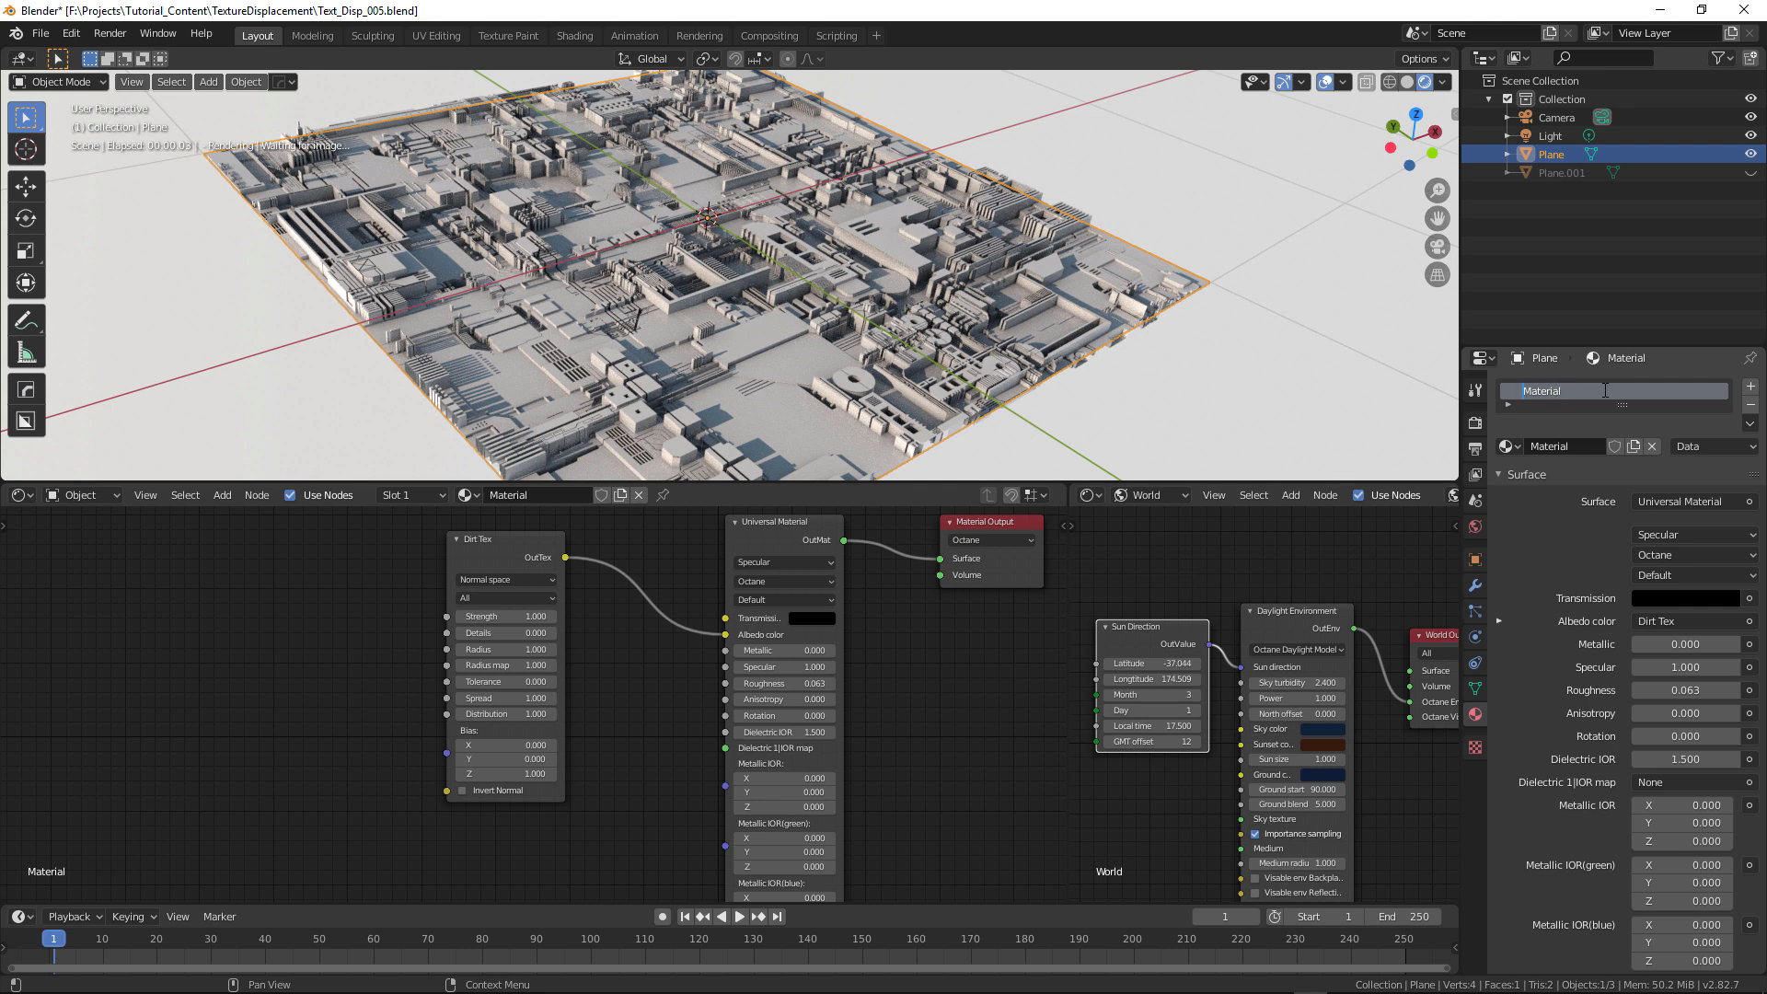
type("Displacement_")
key("Return")
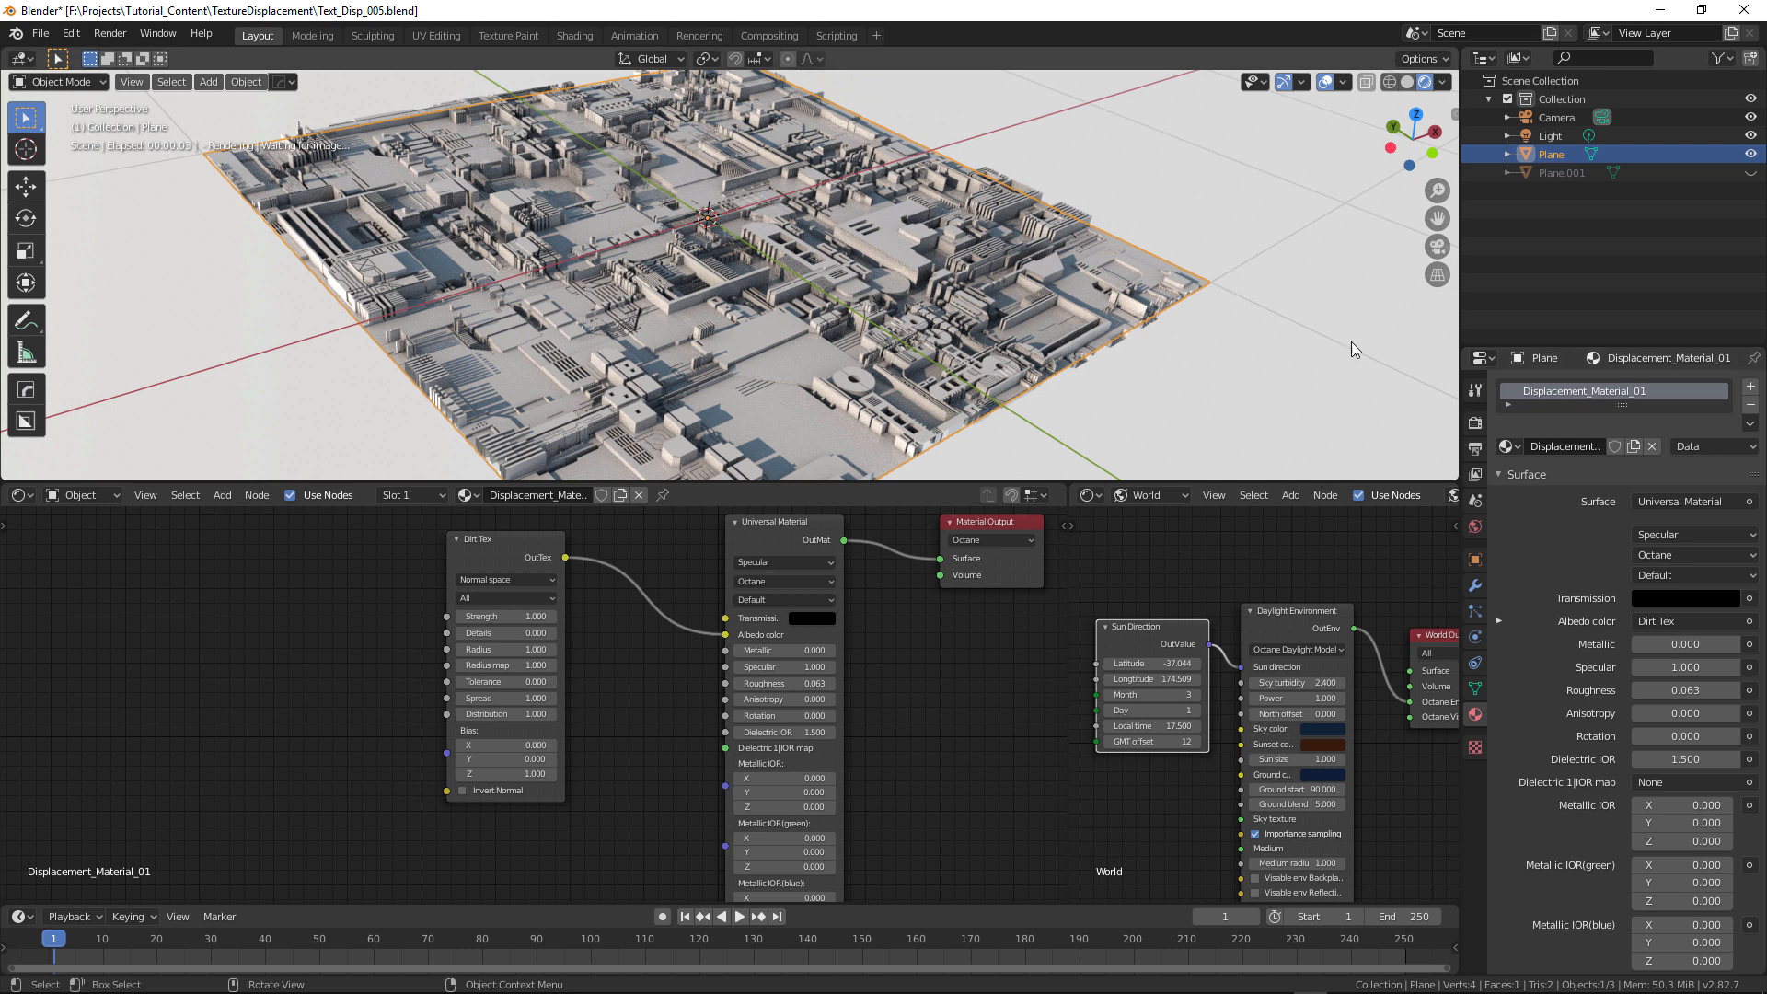
- Rename the material of the duplicate plane Plane.001 as Displacement_Material_Pipes
left_click(1560, 175)
double_click(1632, 399)
type("Displaceme")
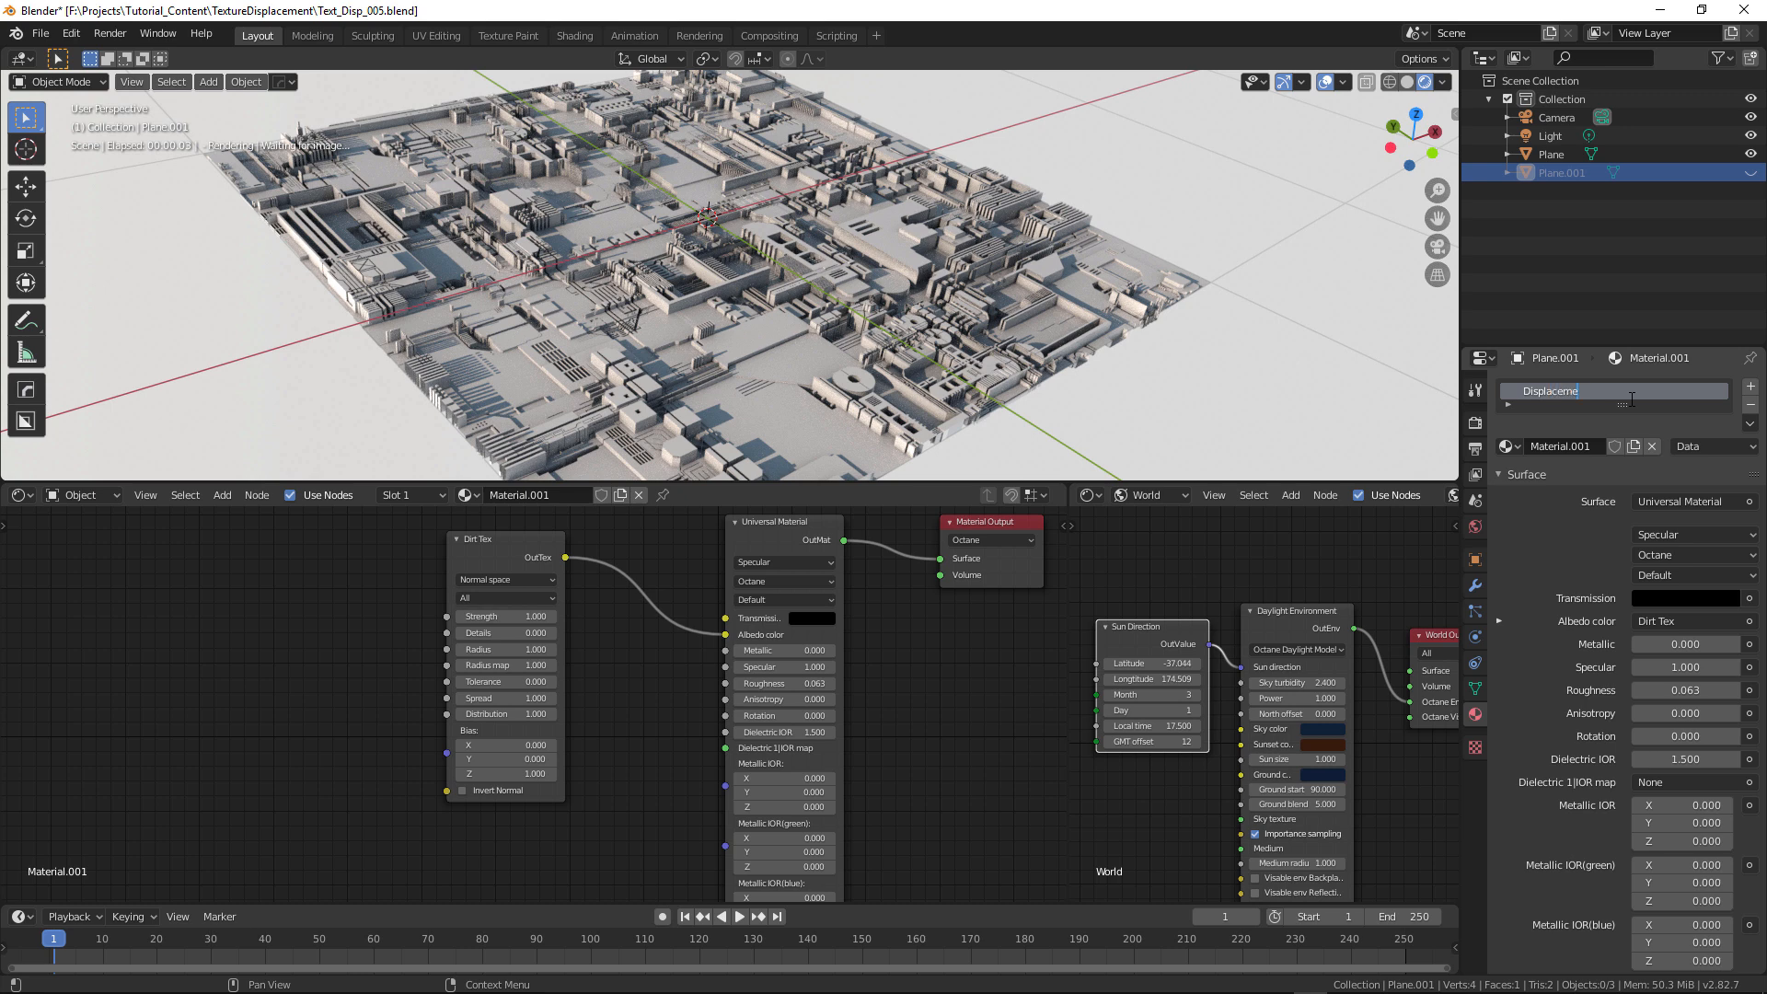
type("nt_Material_Pl")
key("Return")
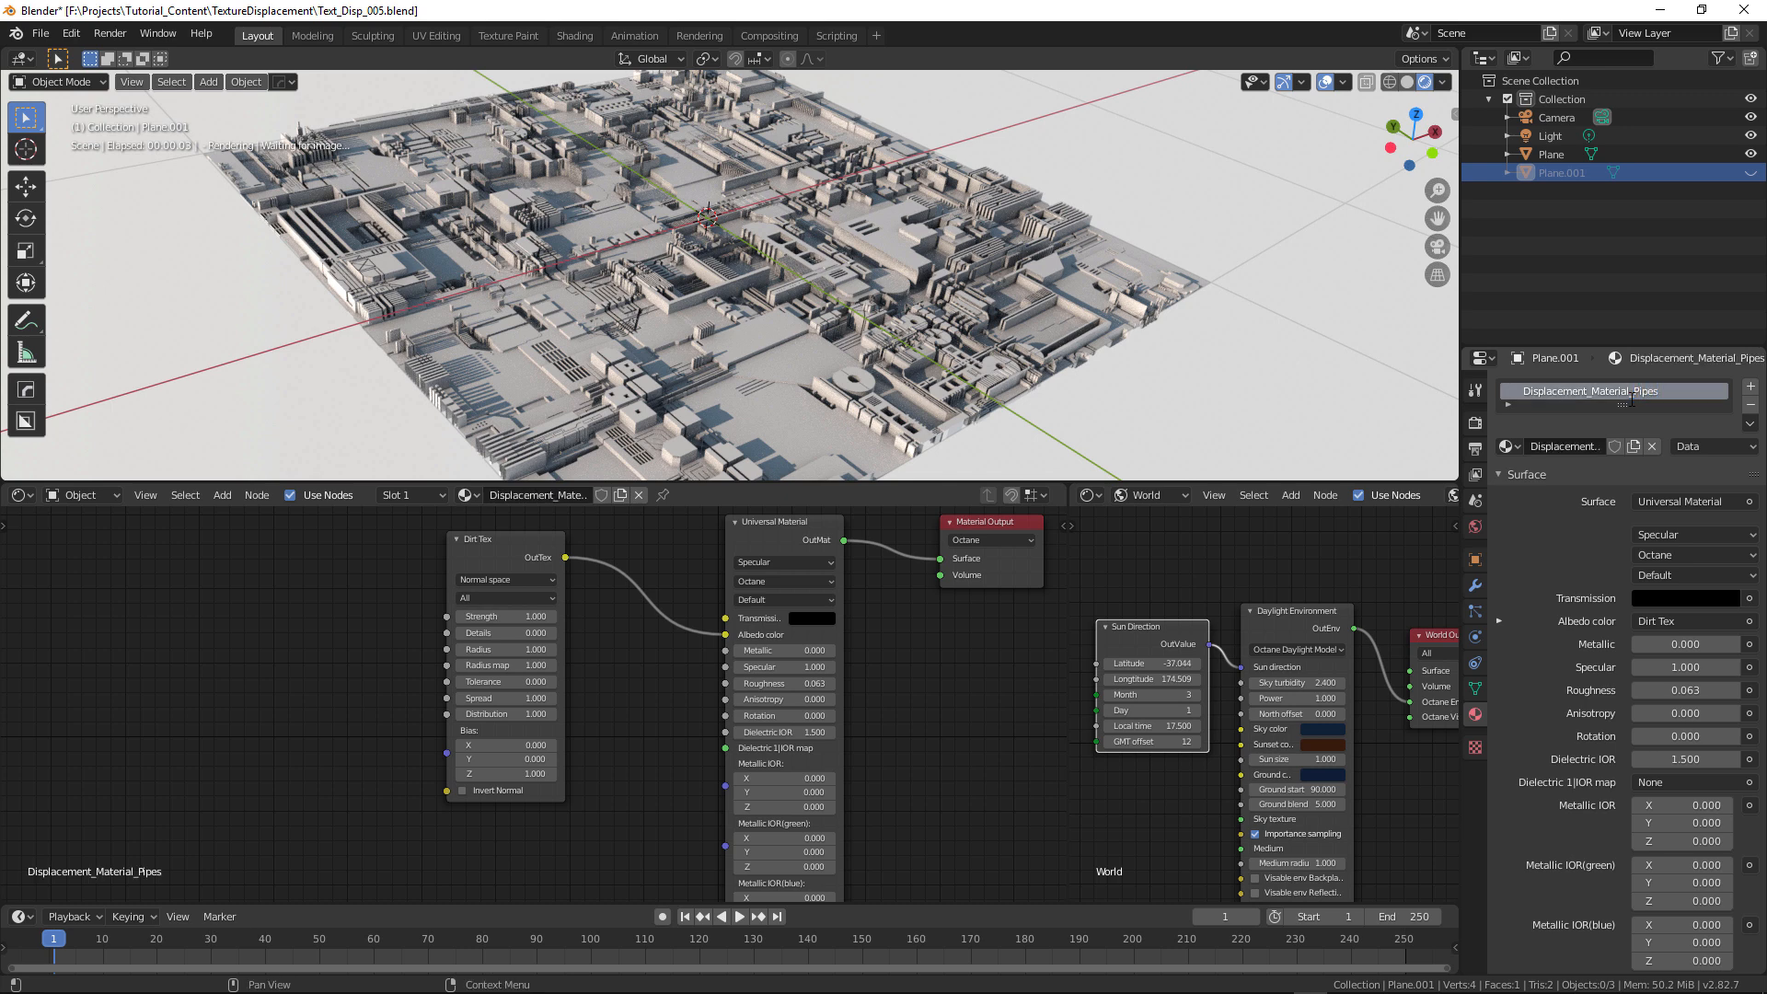
- Unhide the duplicate plane Plane.001 and check the renamed materials in the list of available materials
left_click(1750, 172)
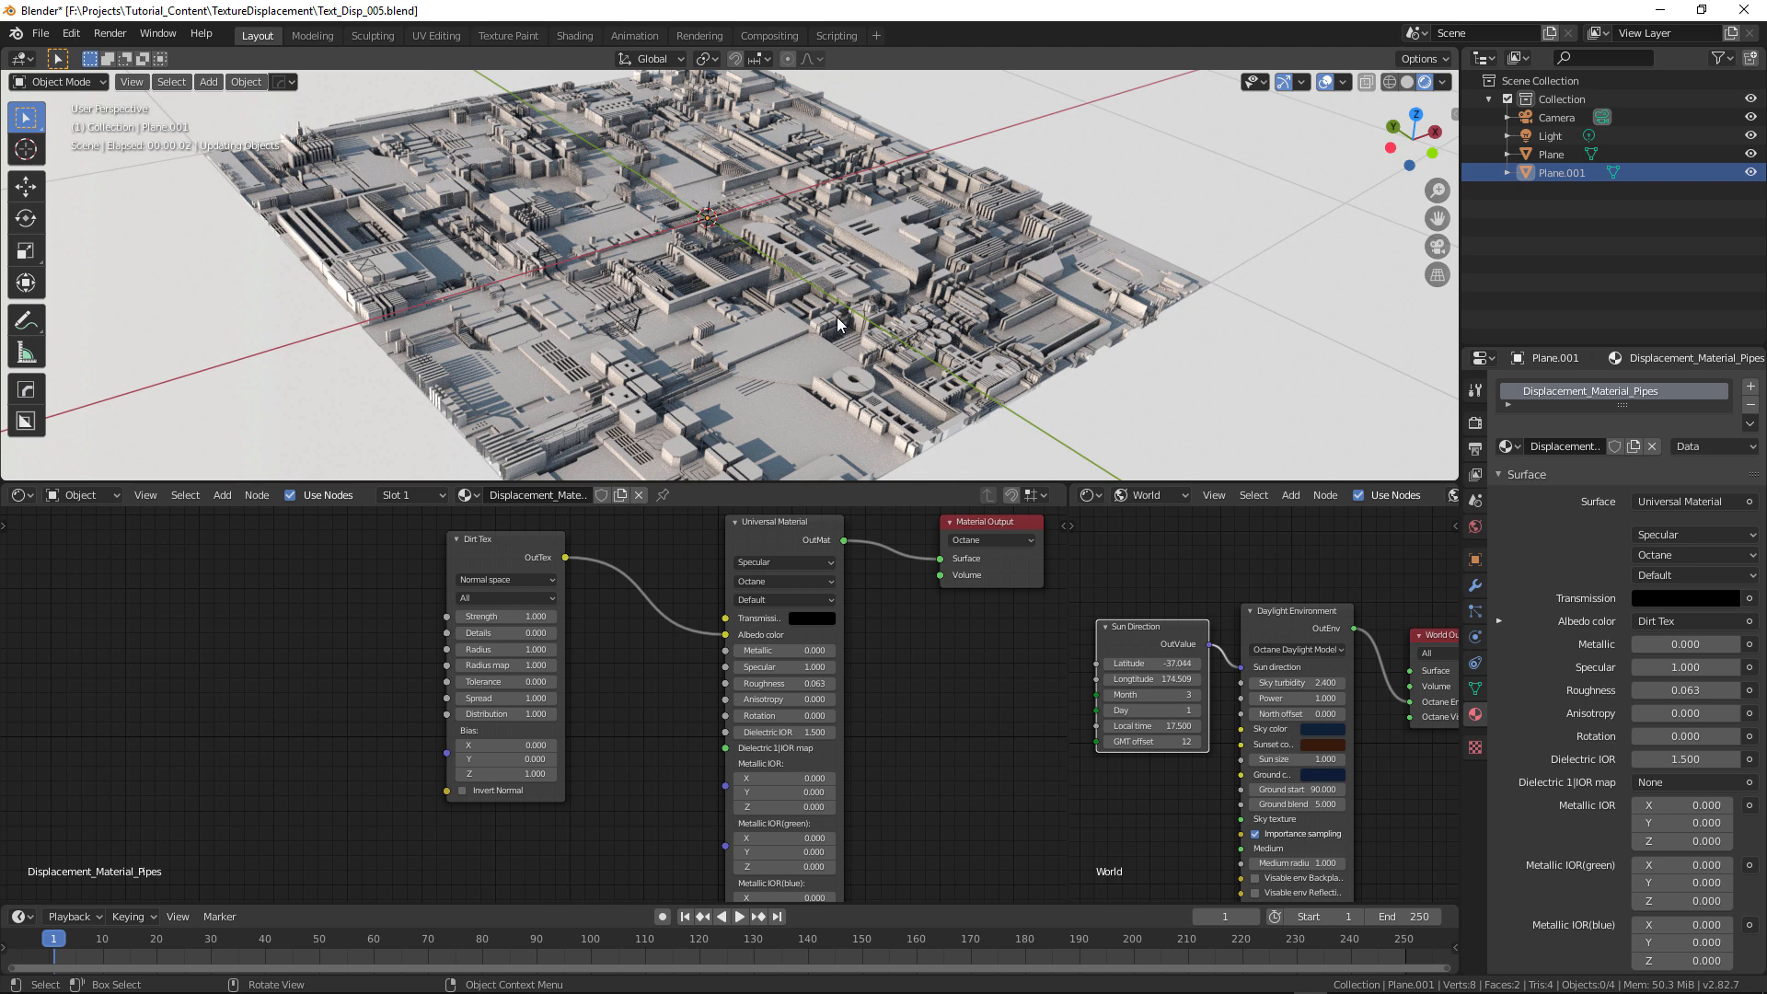
left_click(1514, 448)
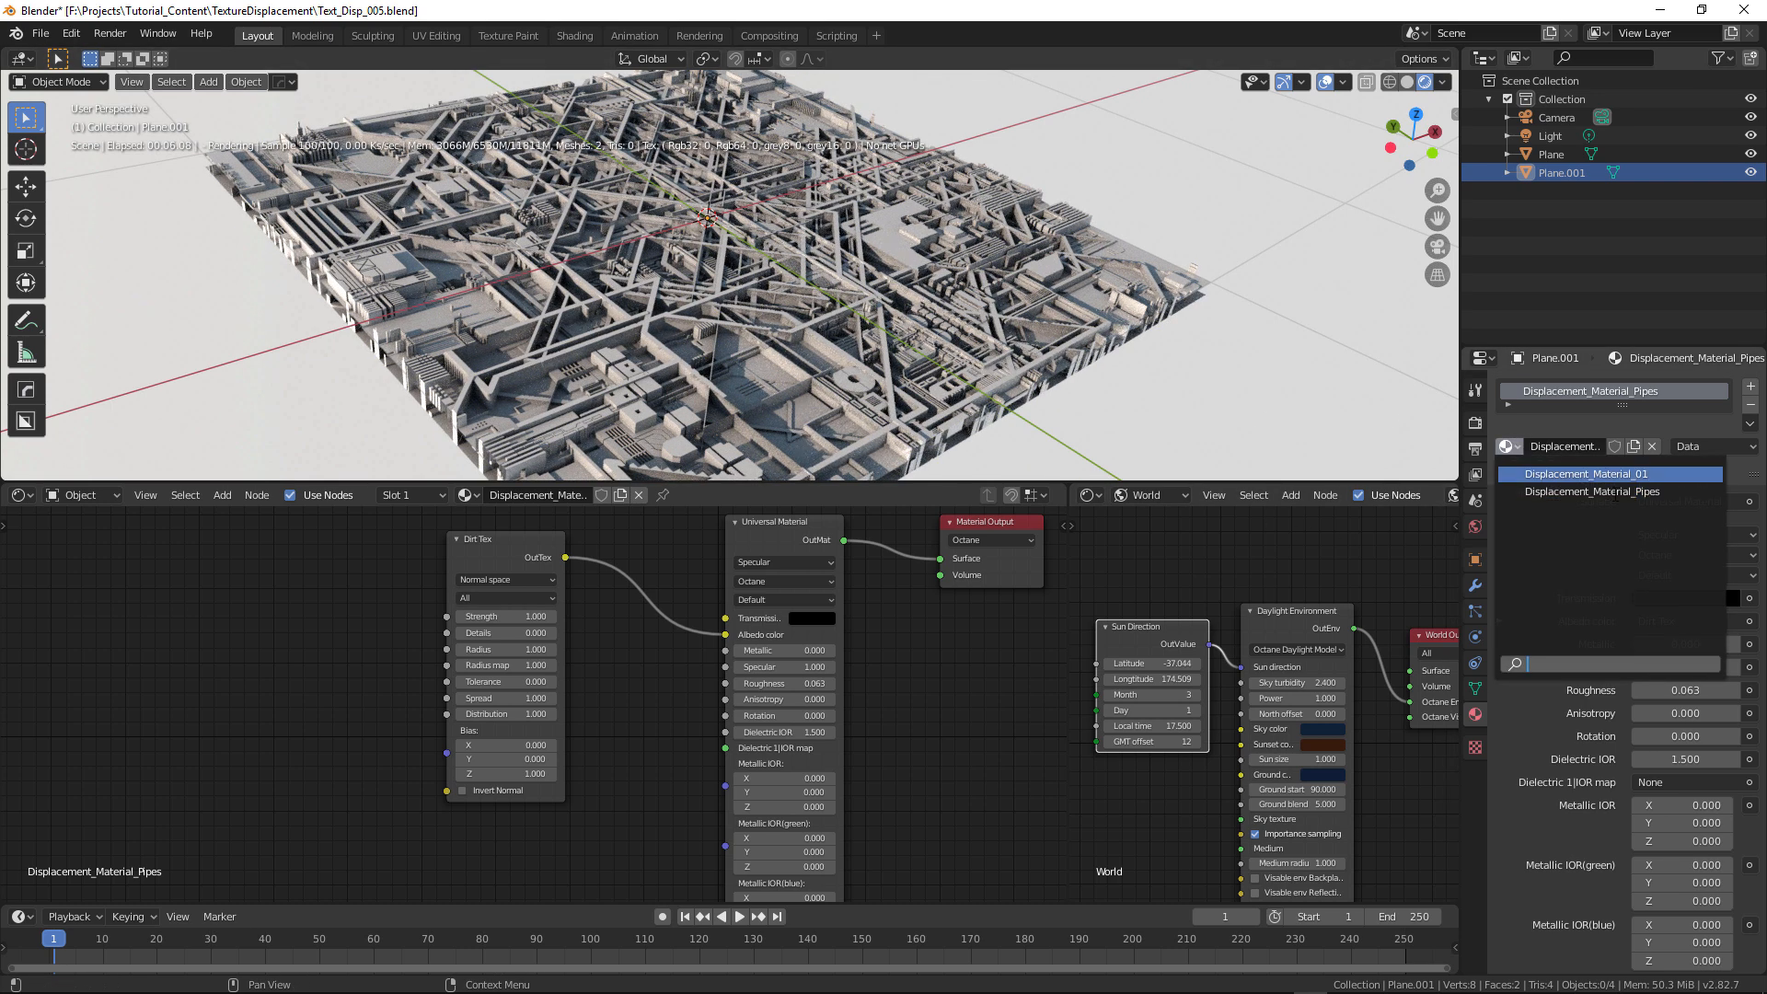
key("Escape")
mouse_move(875, 386)
middle_mouse_down()
mouse_move(826, 371)
mouse_move(843, 376)
middle_mouse_up()
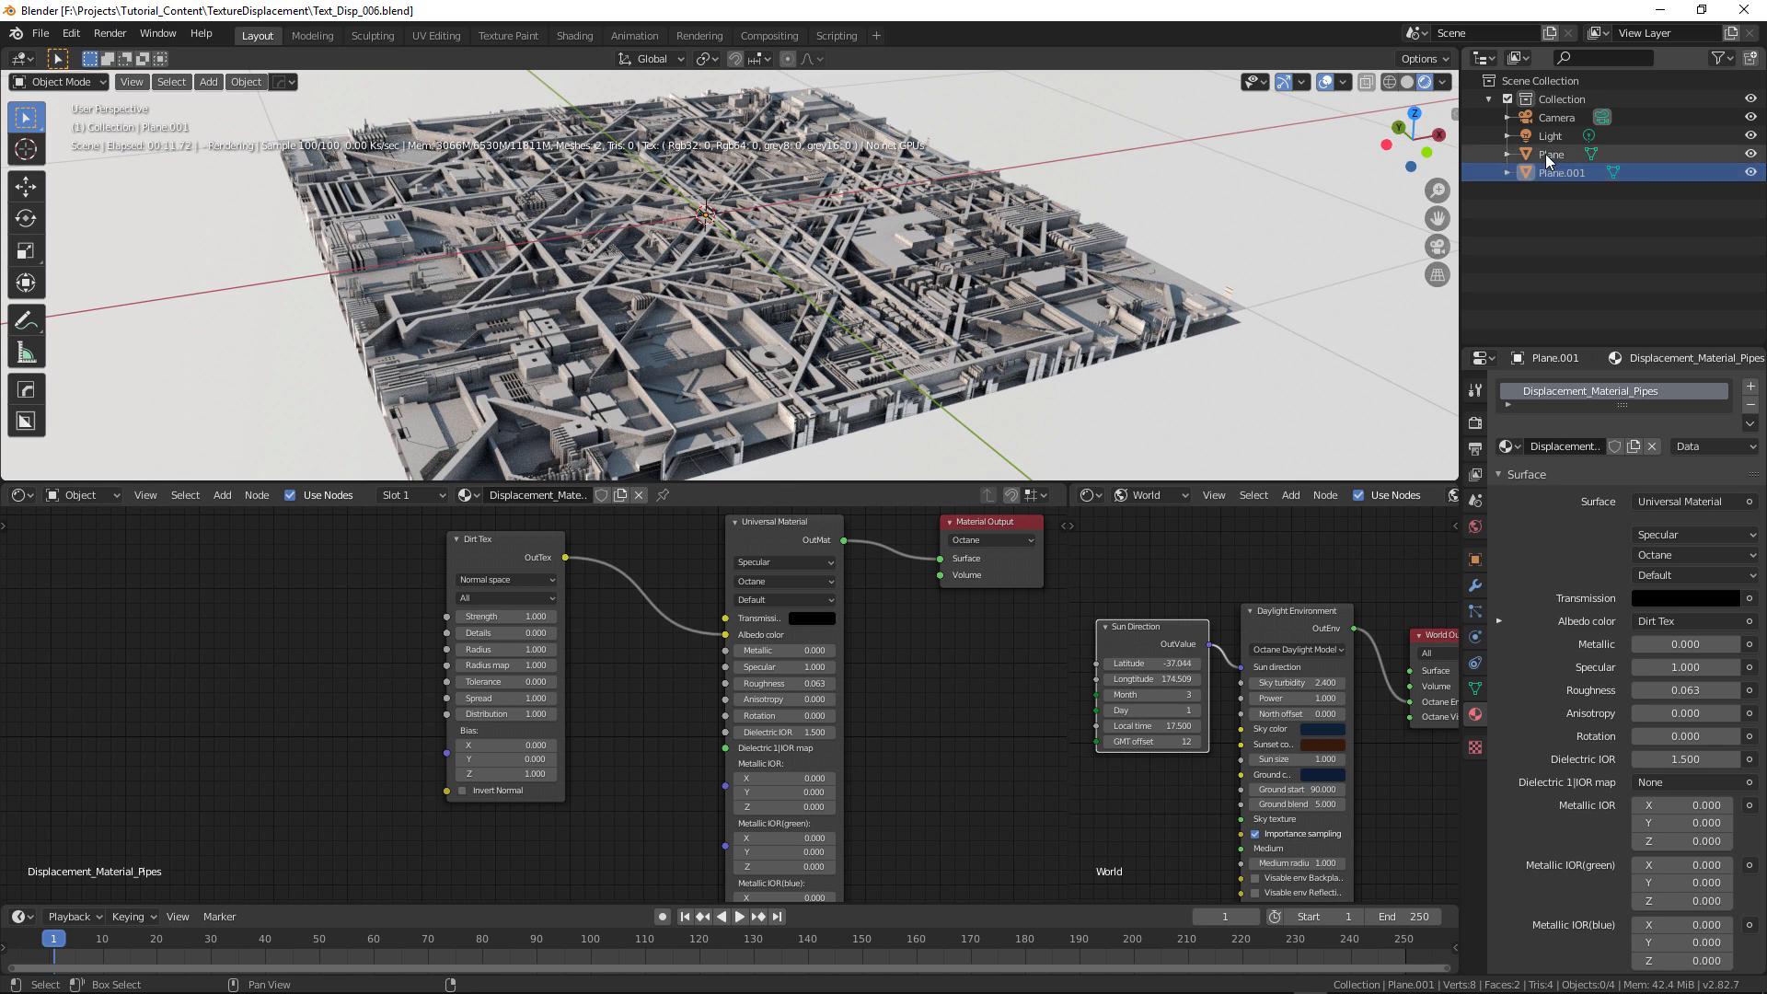
- Delete both displaced planes, Plane and Plane.001, and add a torus mesh in their place
left_click(1551, 154, "ctrl")
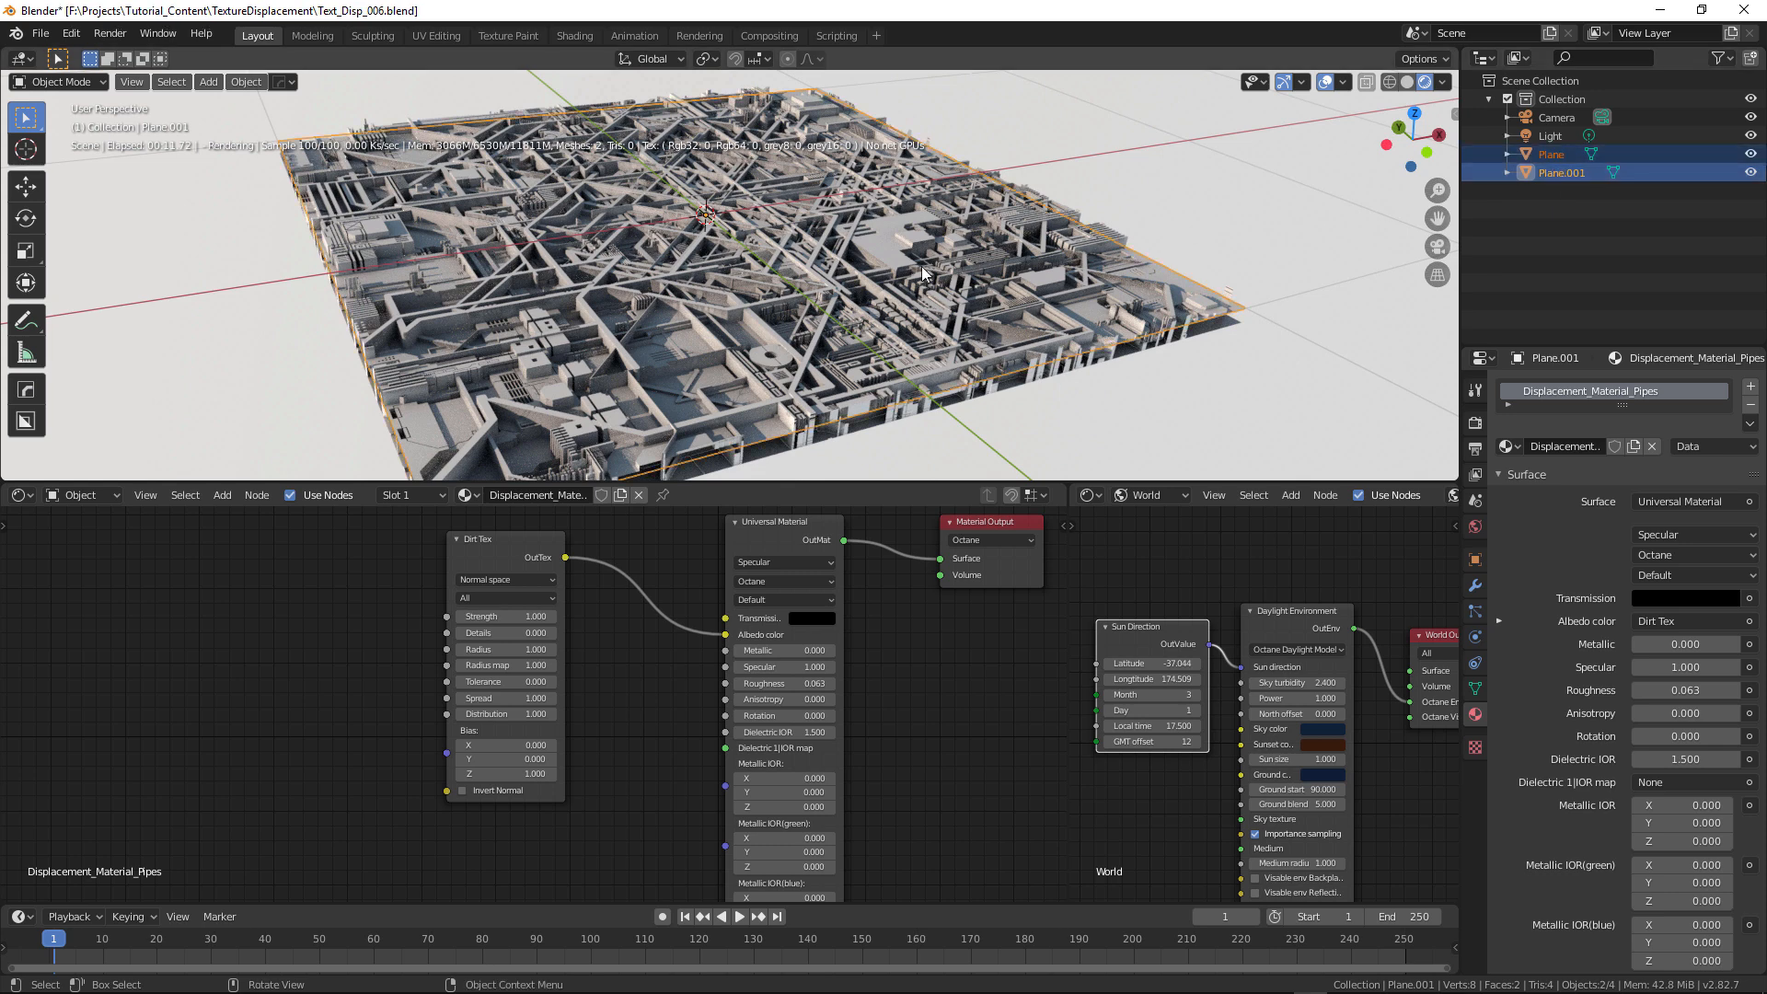
key("Delete")
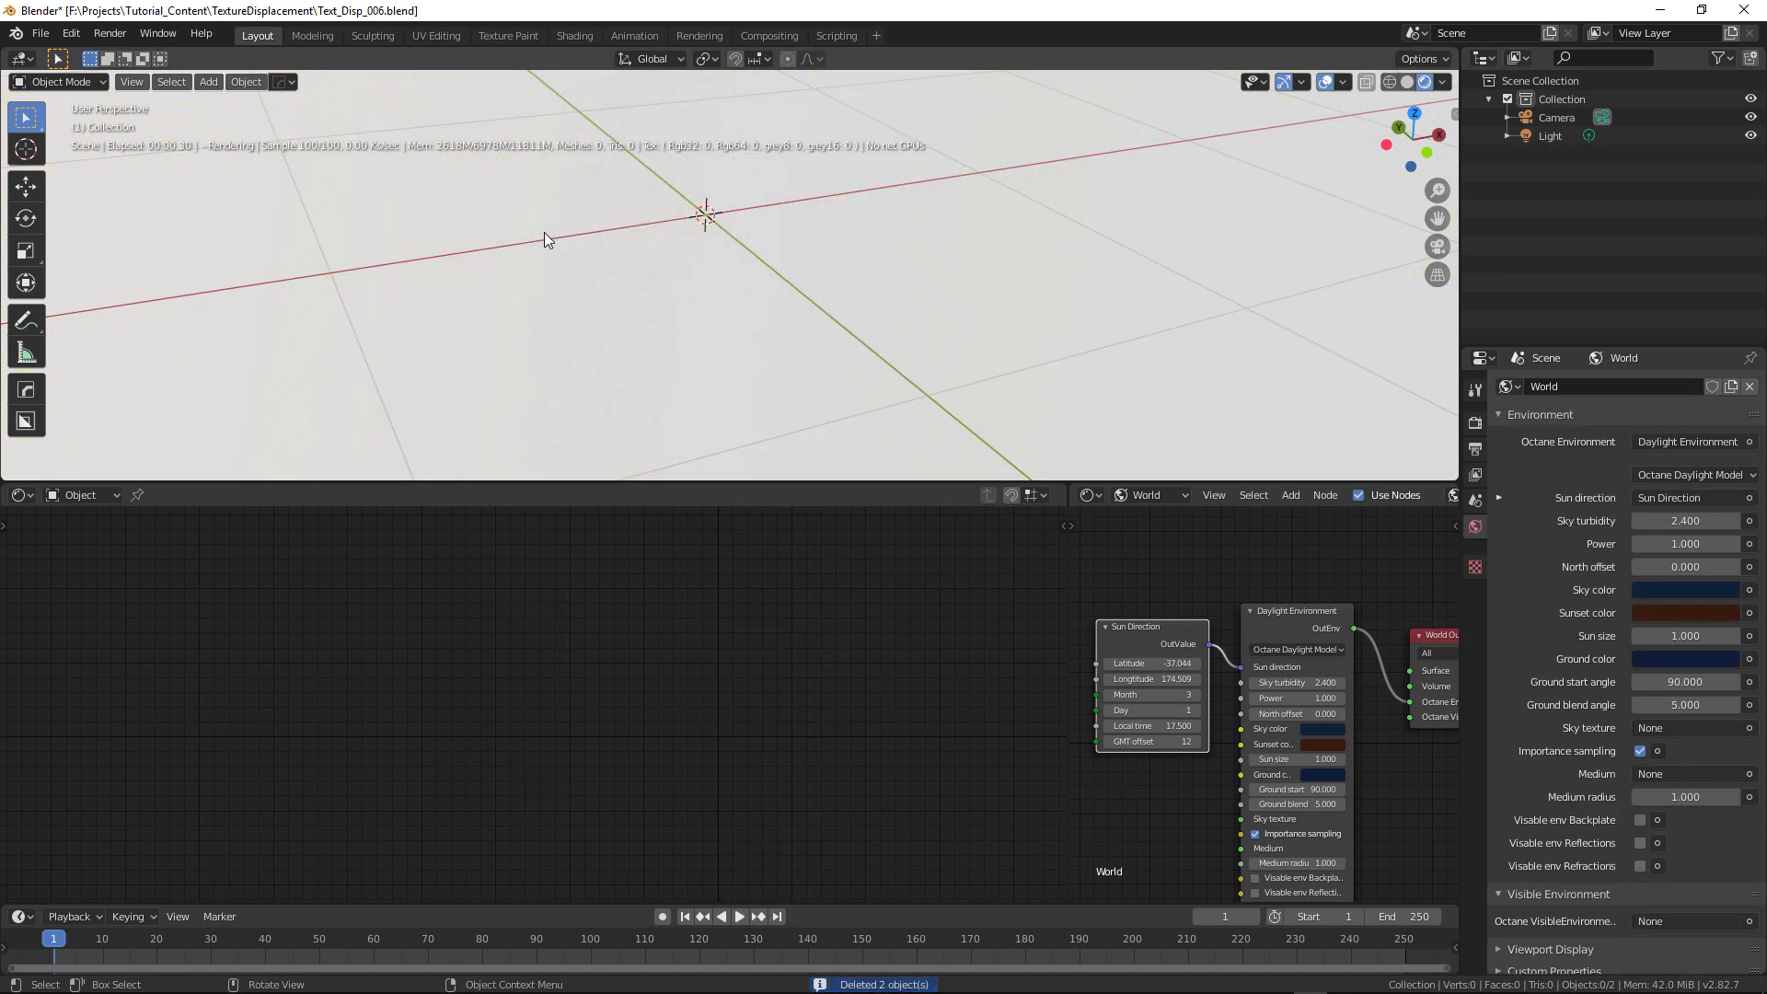
key("shift+a")
mouse_move(543, 234)
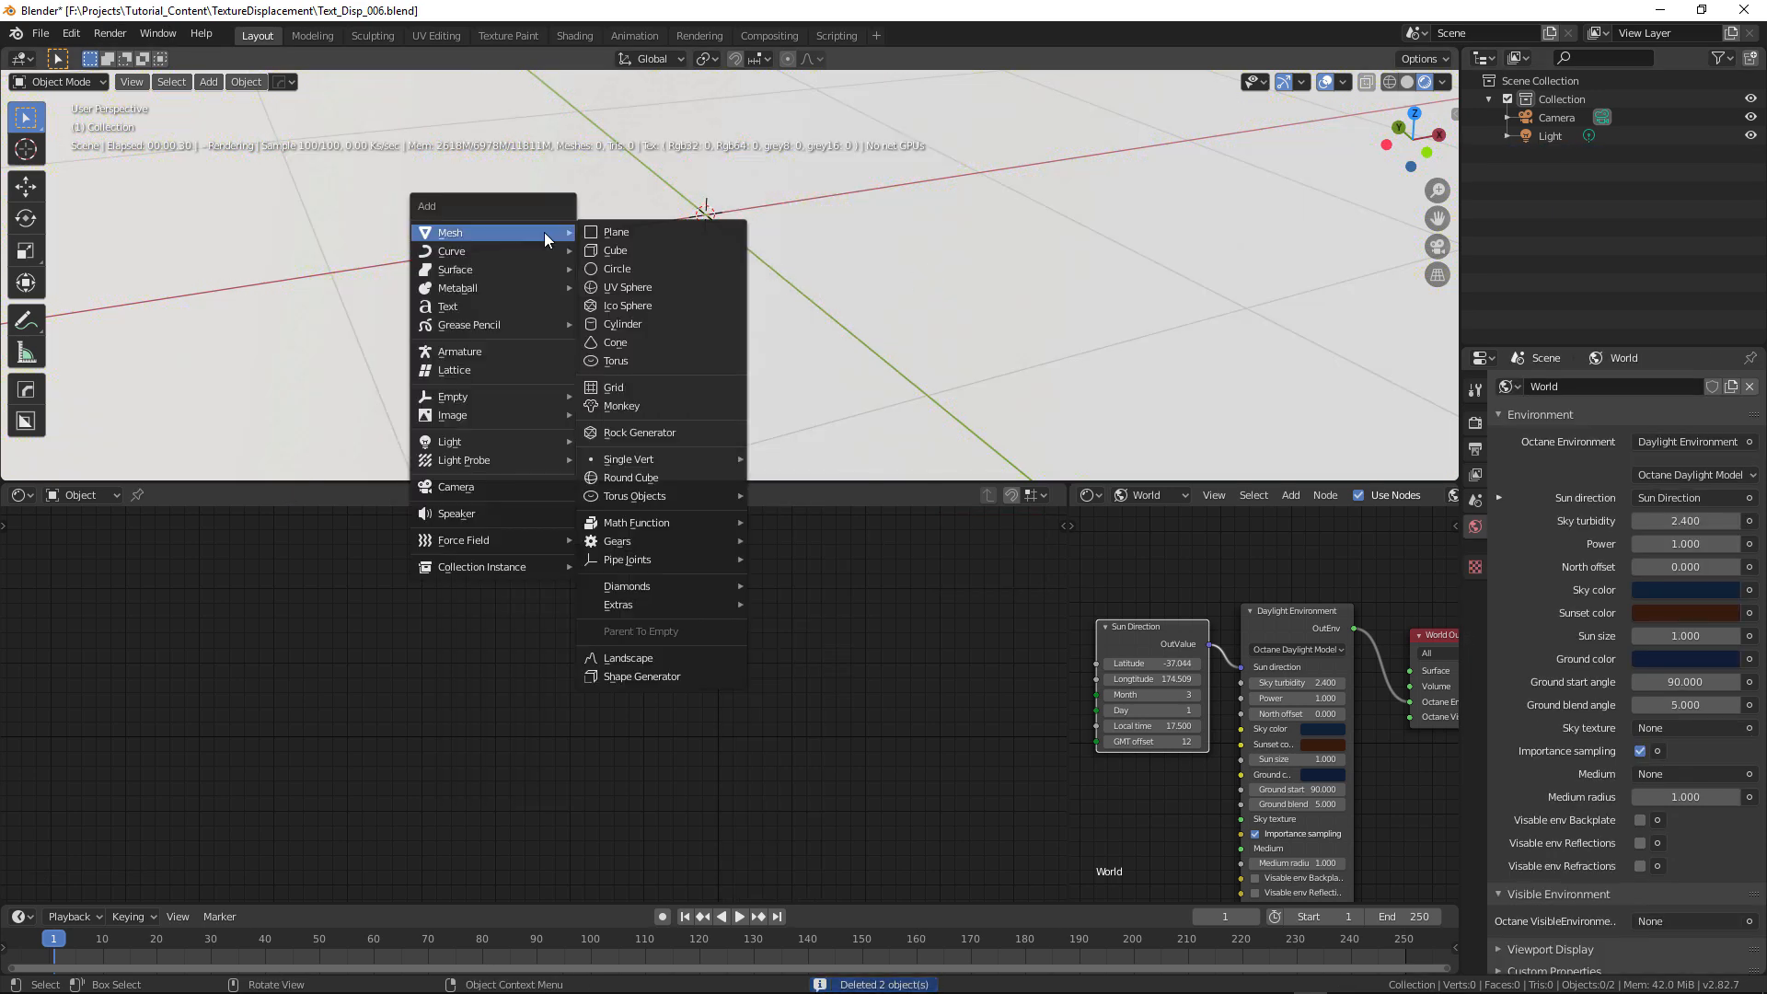
left_click(616, 362)
scroll(846, 346, "down", 2)
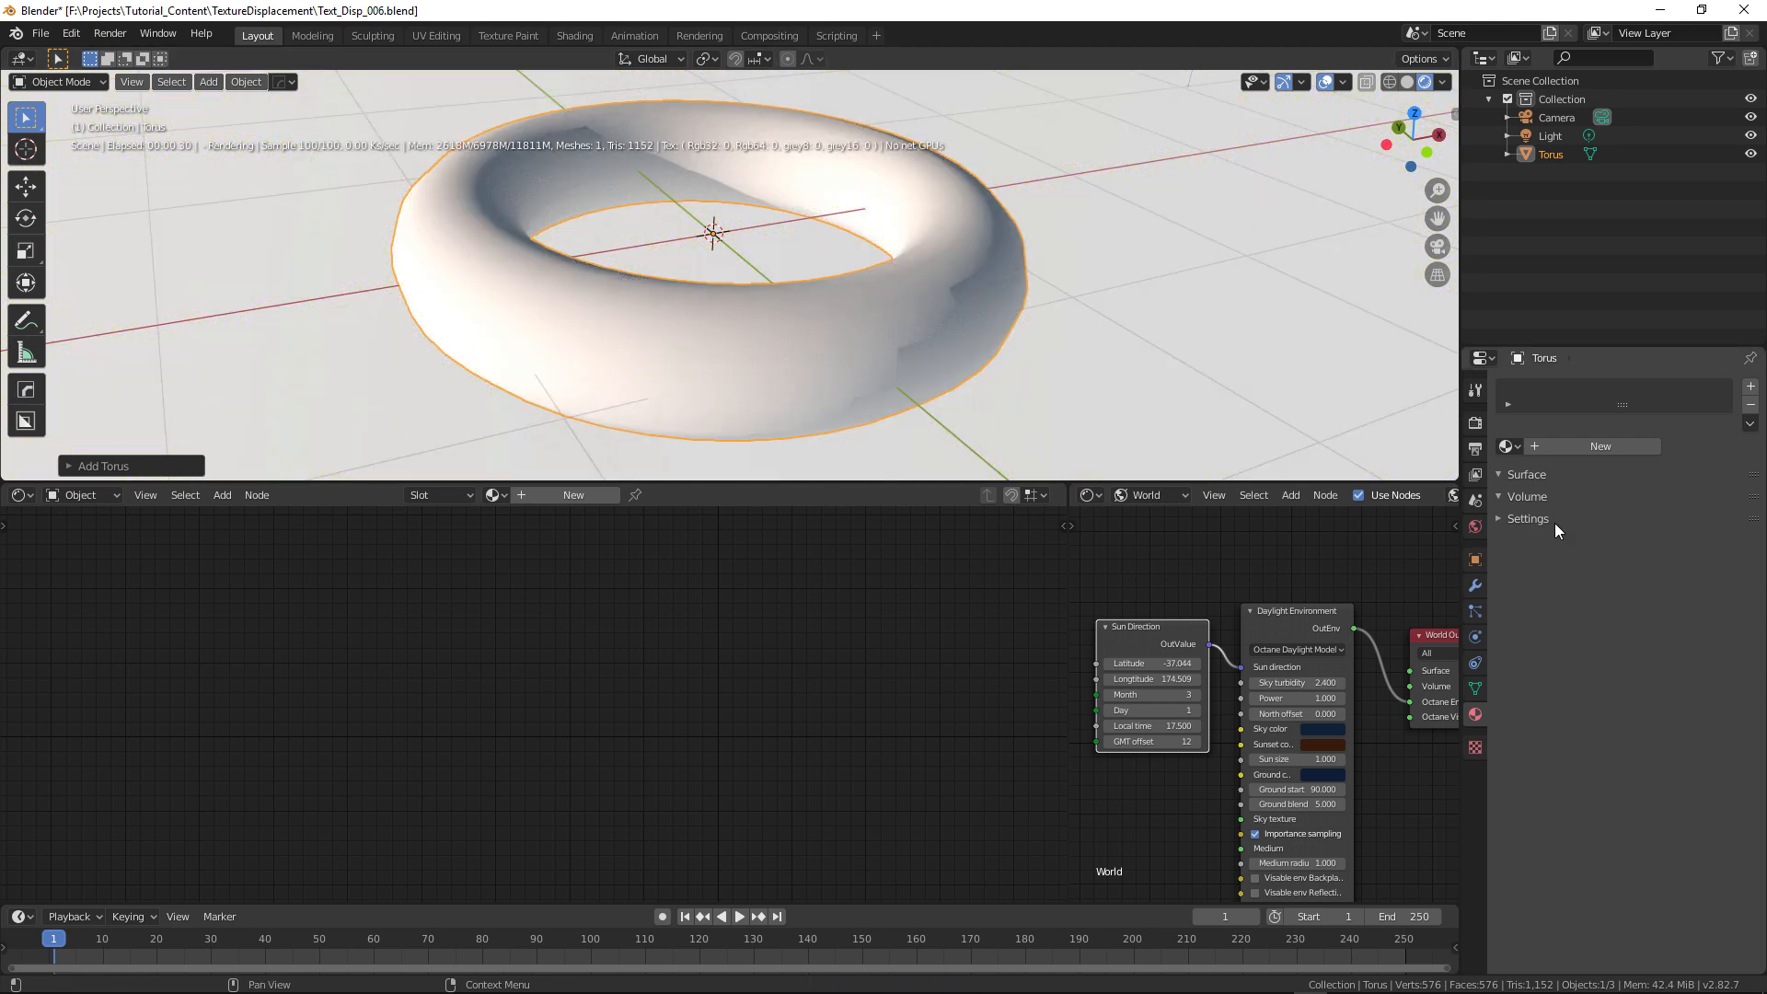
- Assign the existing Displacement_Material_01 to the torus
left_click(1507, 447)
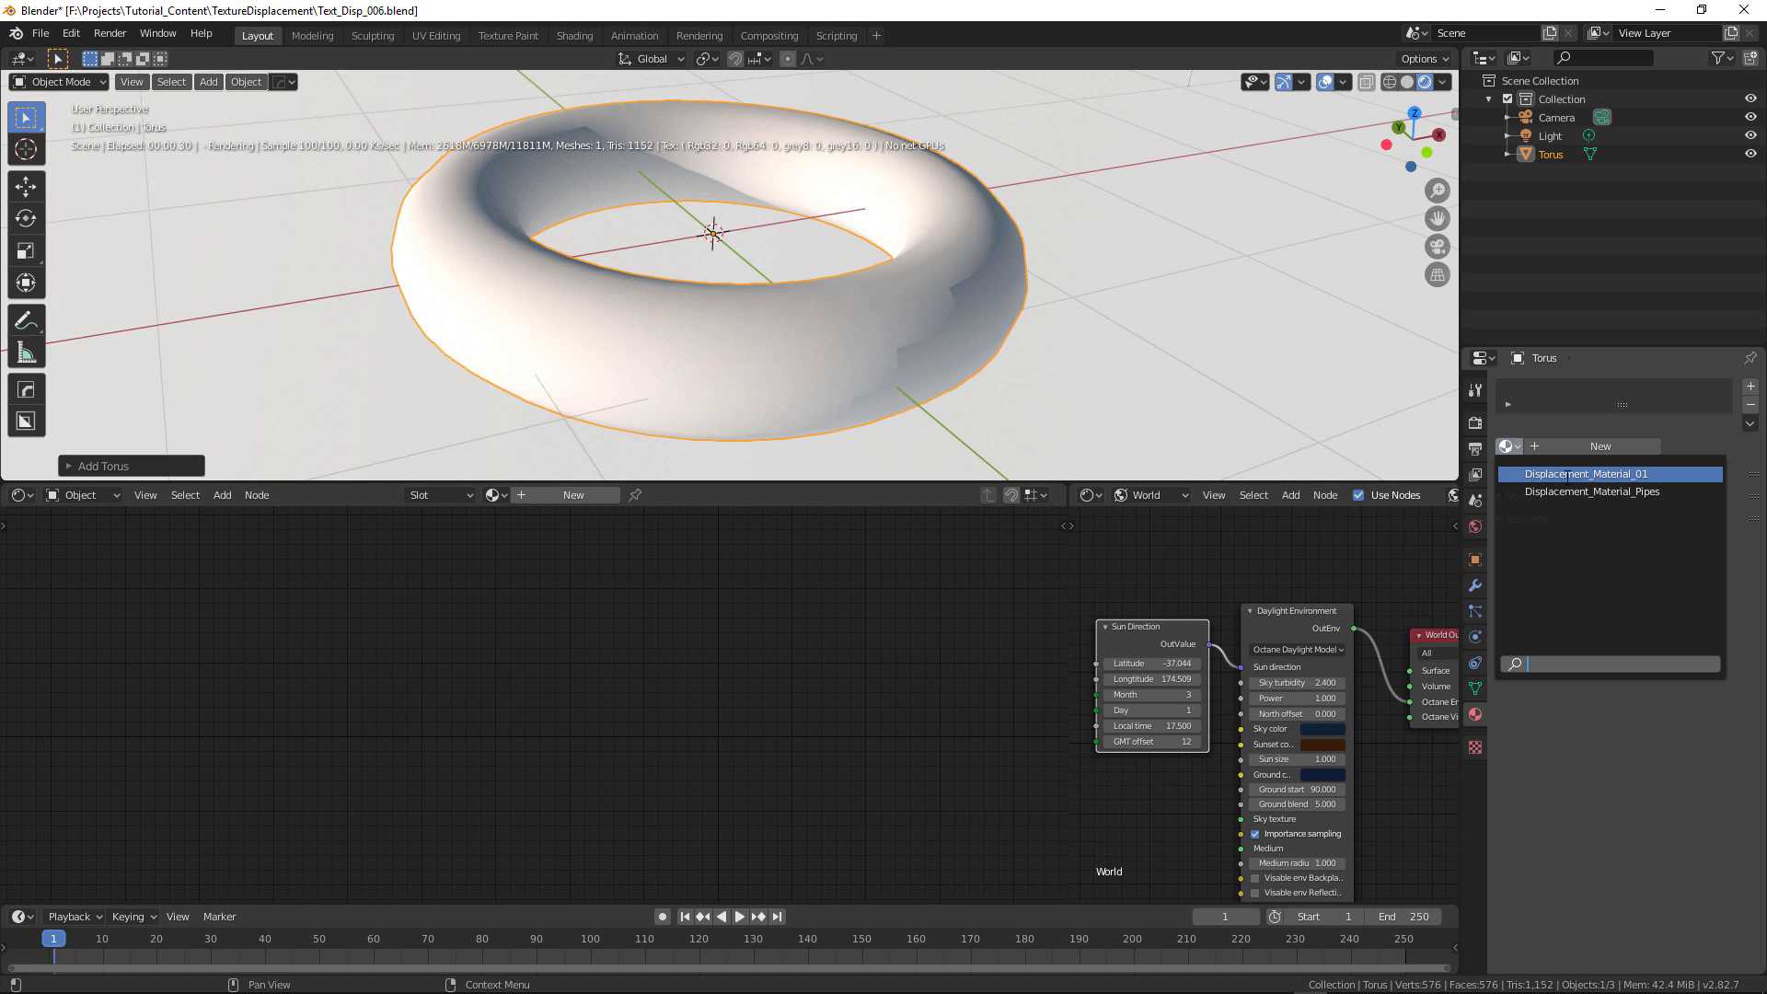
left_click(1621, 474)
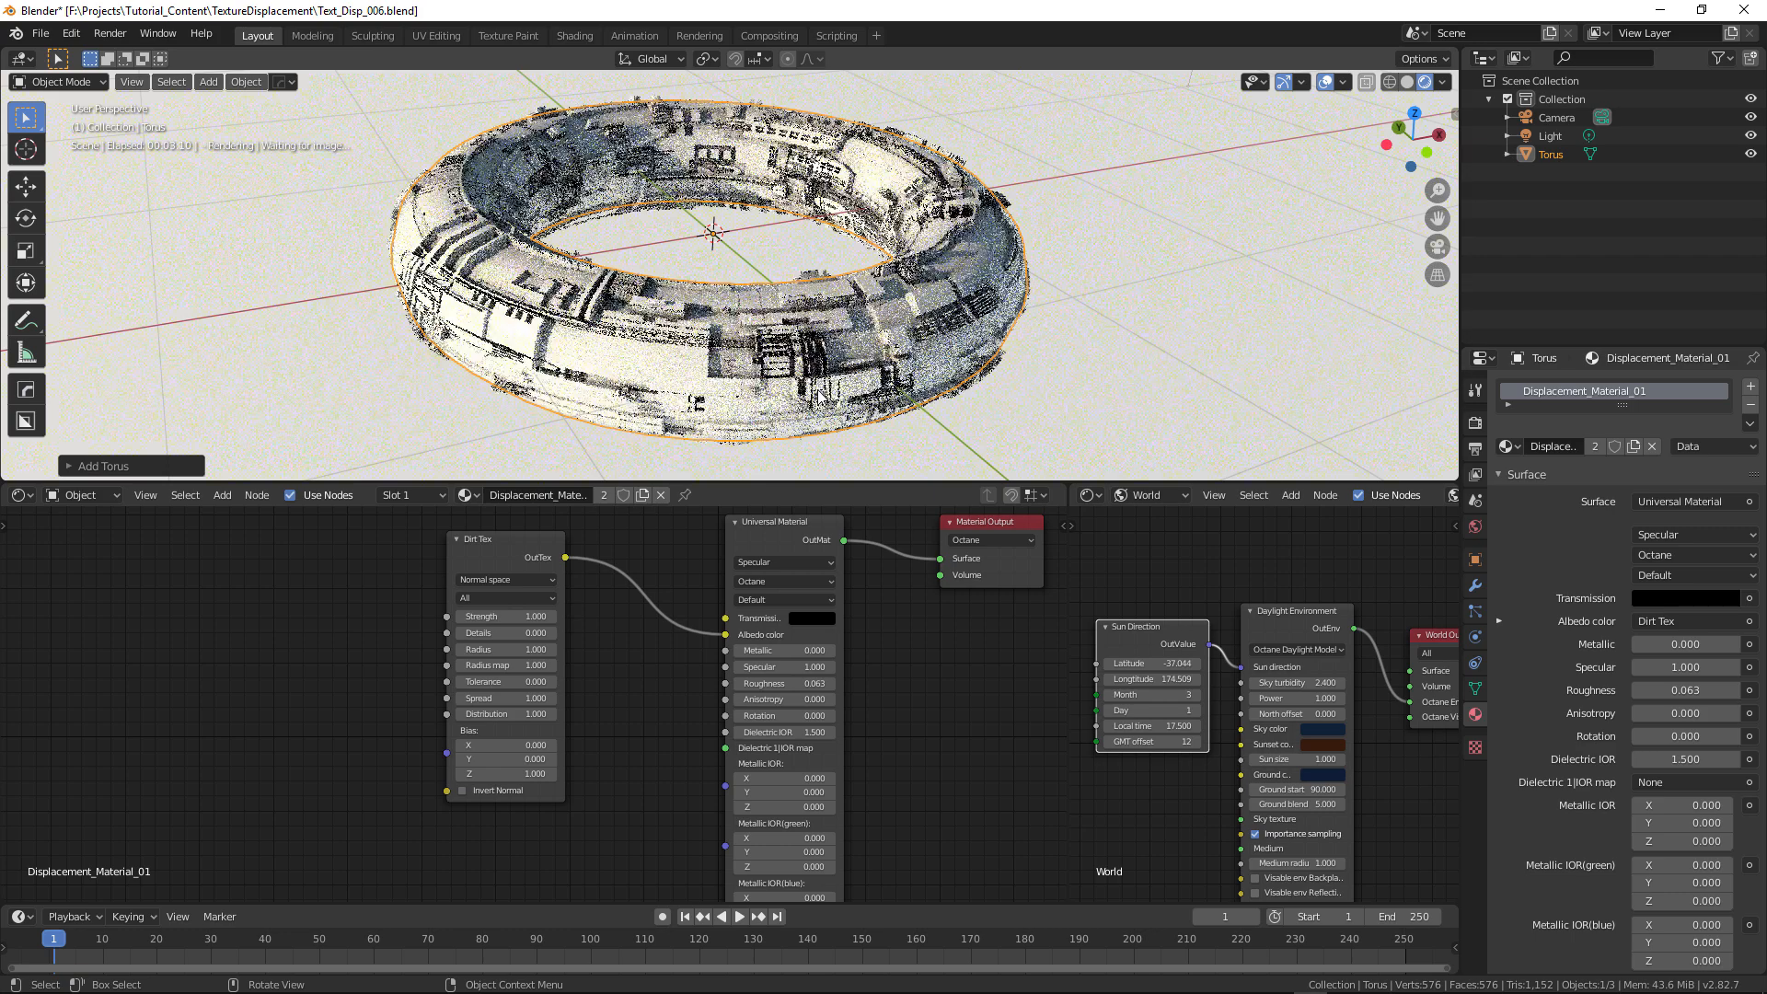
middle_click_drag(750, 344, 731, 341)
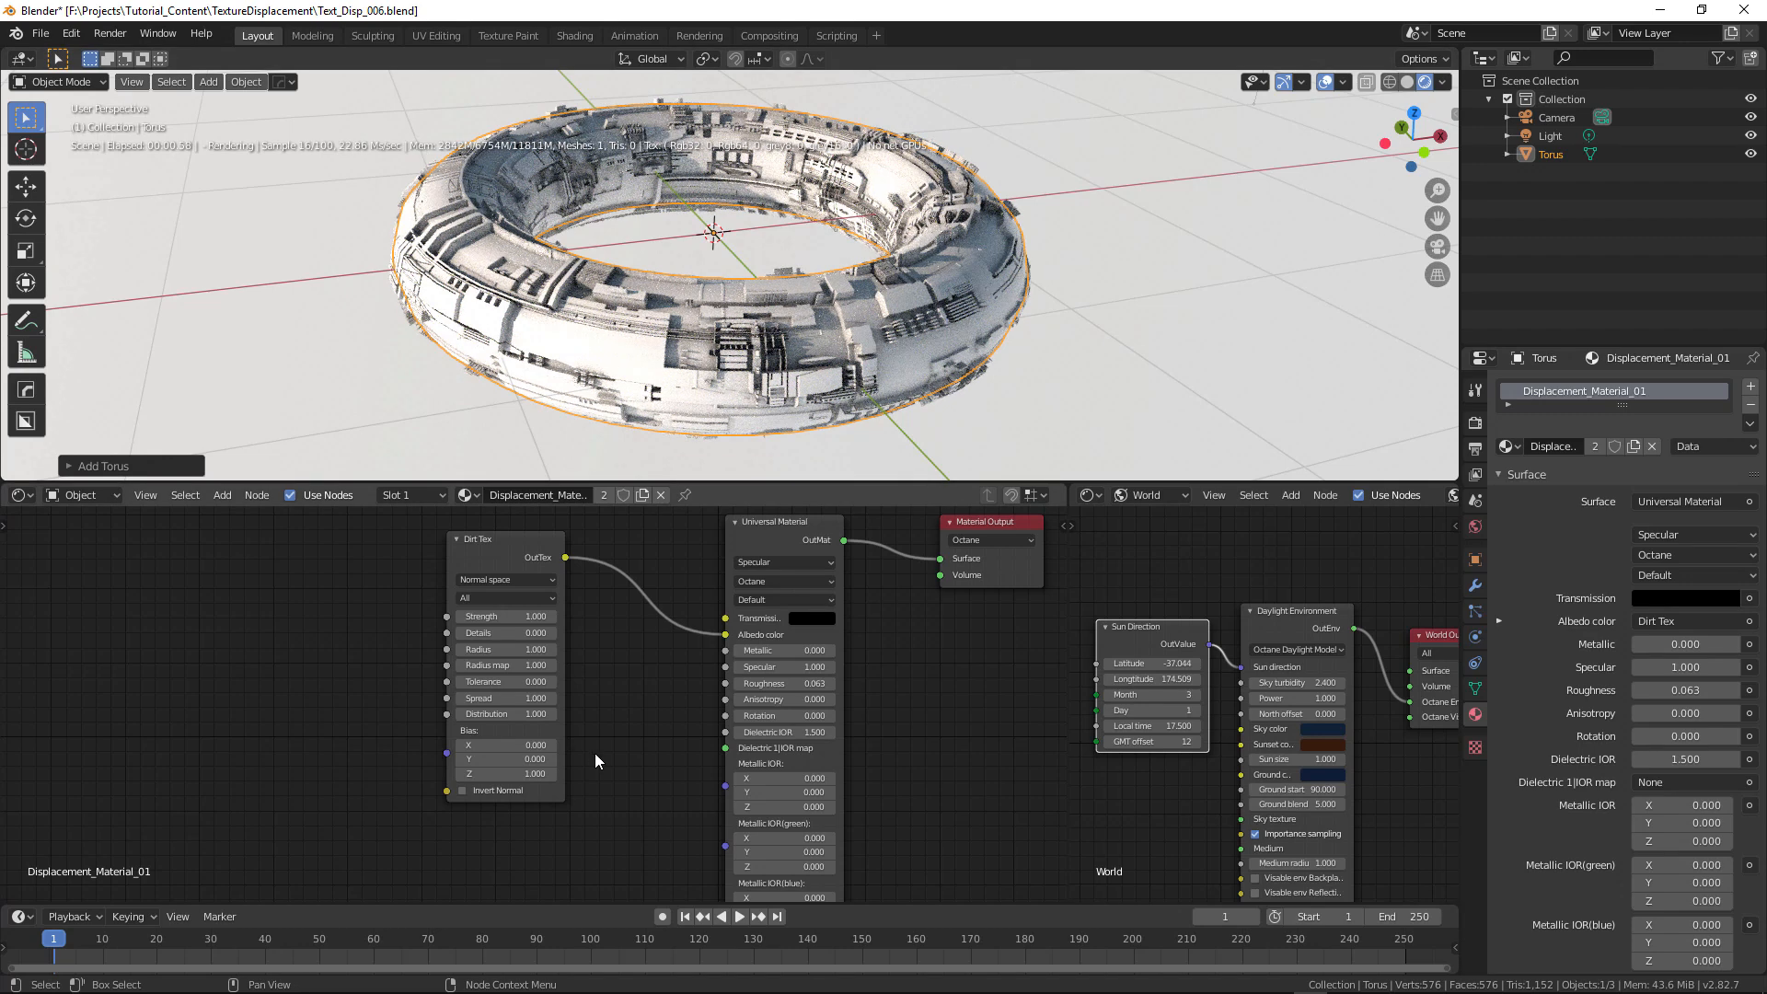
- Set the 3D Transform node's scale to 0.5 on all three axes in the torus material
scroll(611, 752, "up", 4)
middle_click_drag(655, 710, 65, 584)
left_click(773, 385)
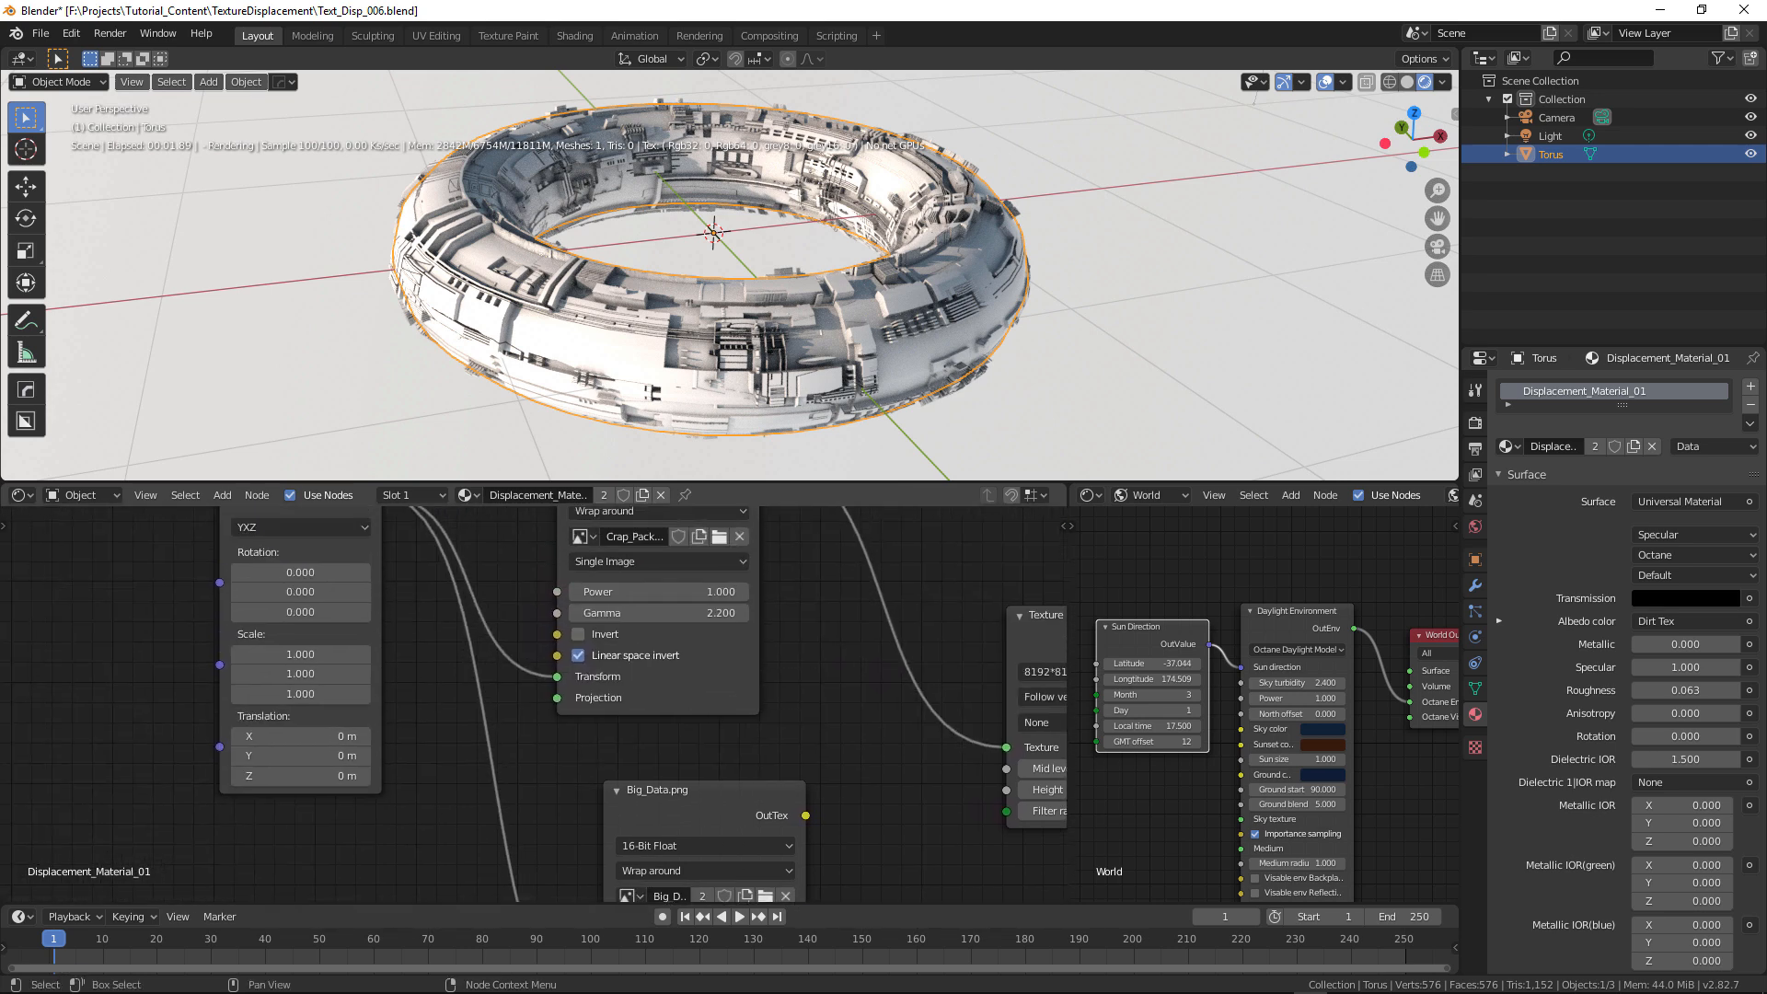
left_click_drag(300, 653, 300, 694)
type("0.5")
key("Return")
scroll(712, 371, "up", 4)
middle_click_drag(882, 724, 908, 691)
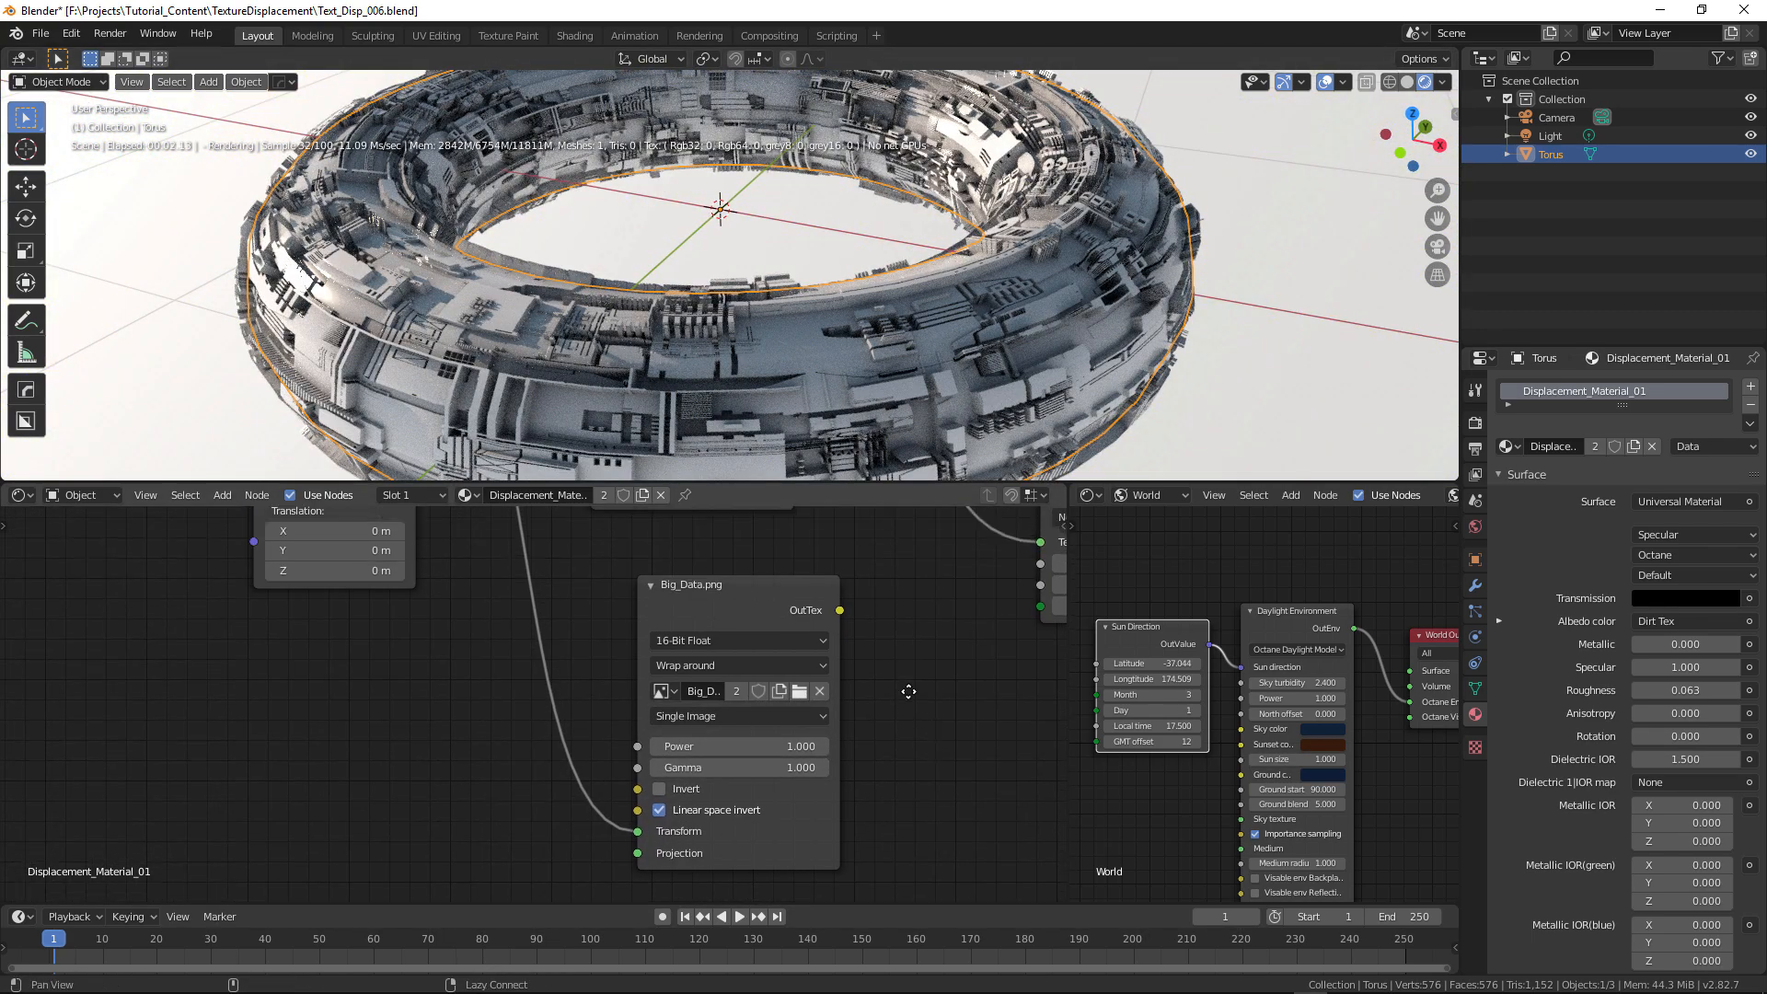
- Set the Texture Displacement height of the torus material to 0.05
middle_click_drag(802, 509, 753, 715)
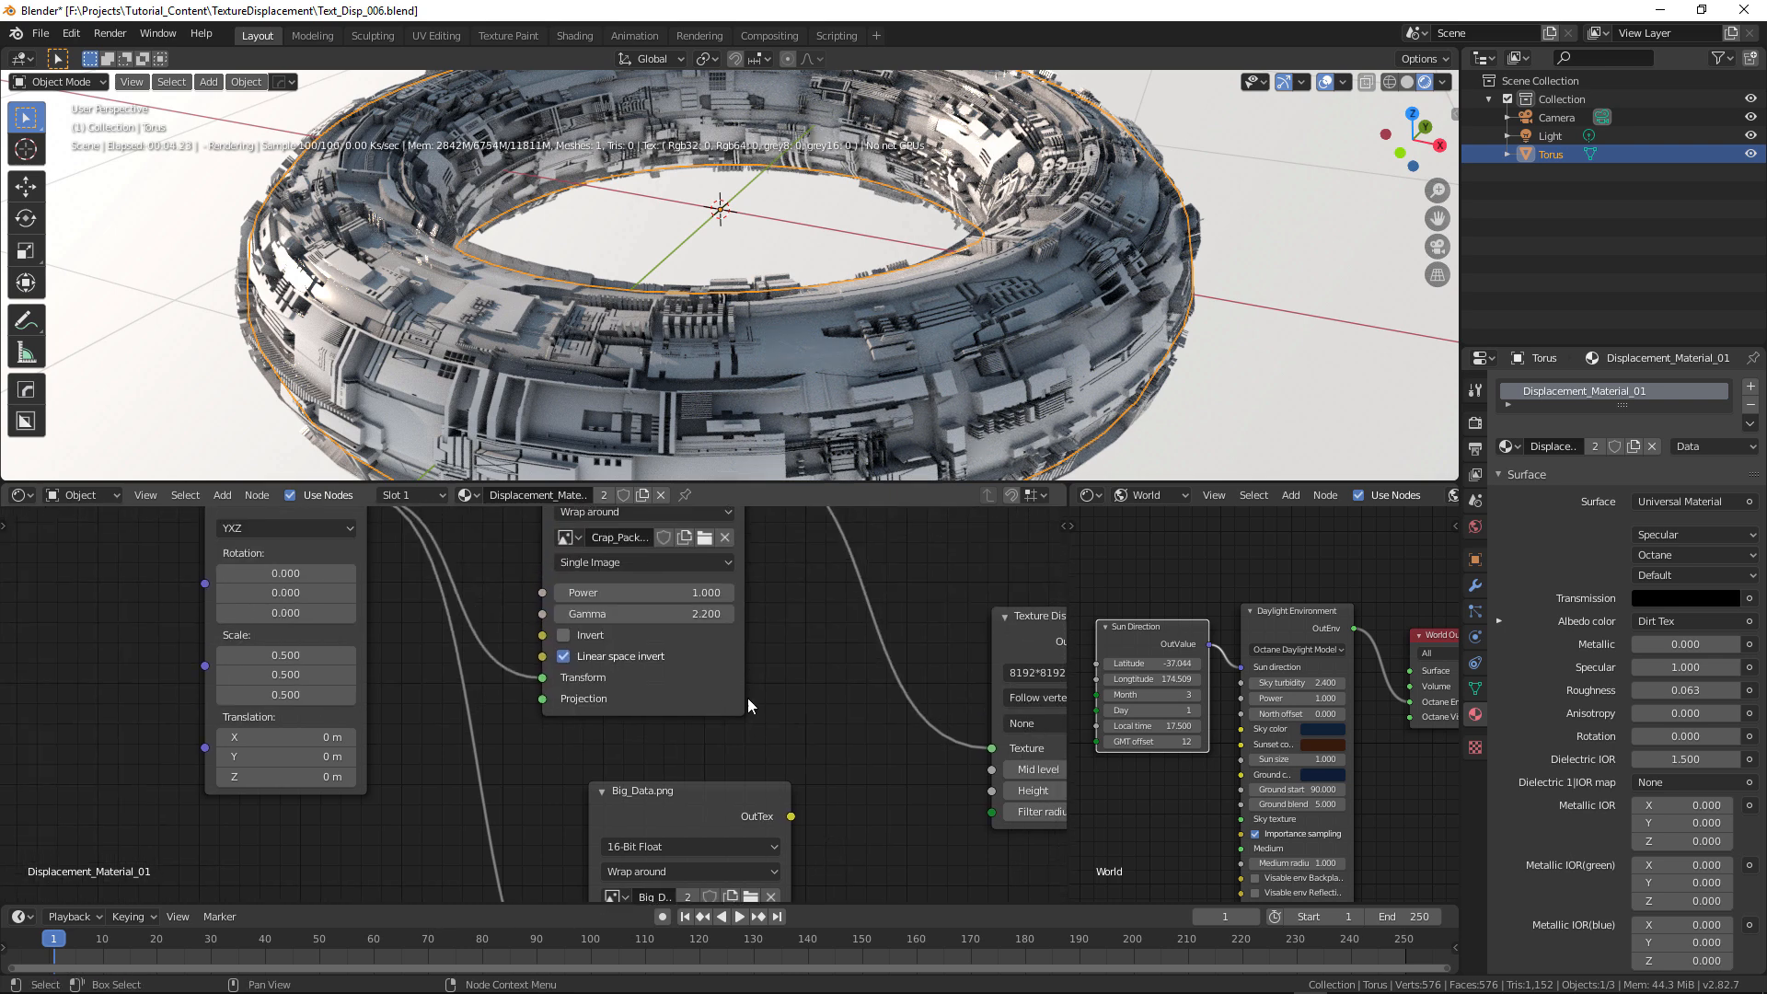
middle_click_drag(1031, 812, 696, 807)
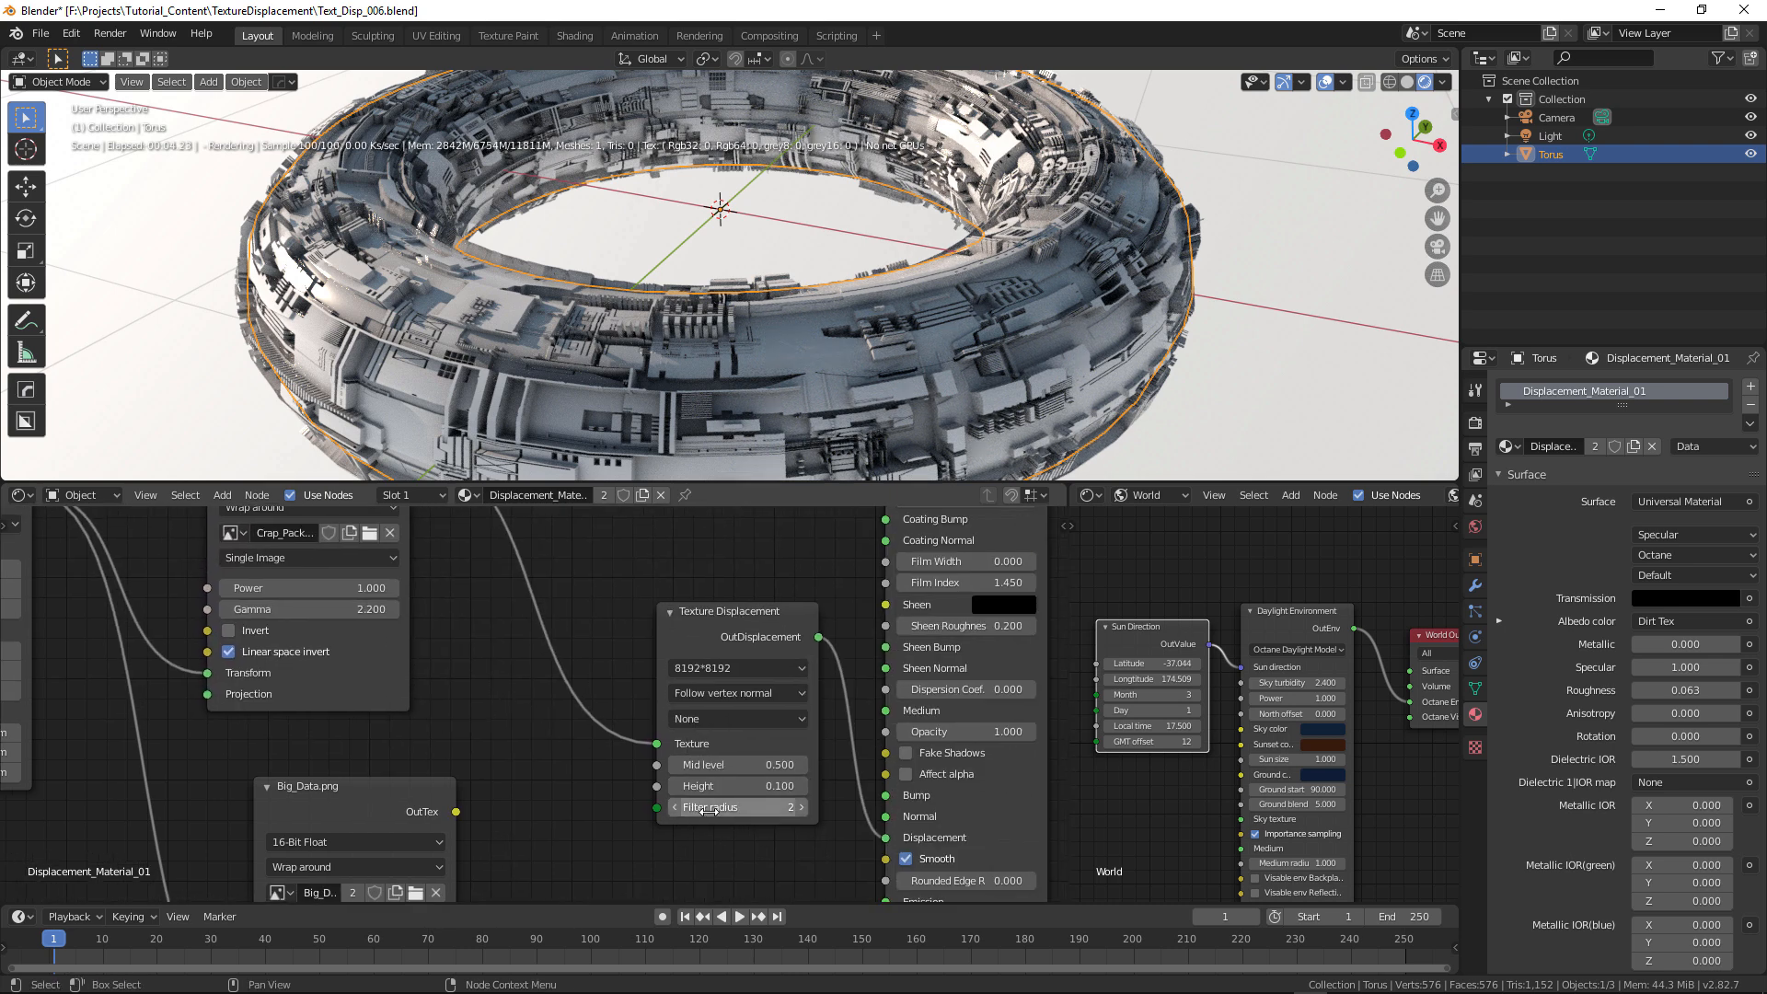
left_click(702, 785)
type("0.05")
key("Return")
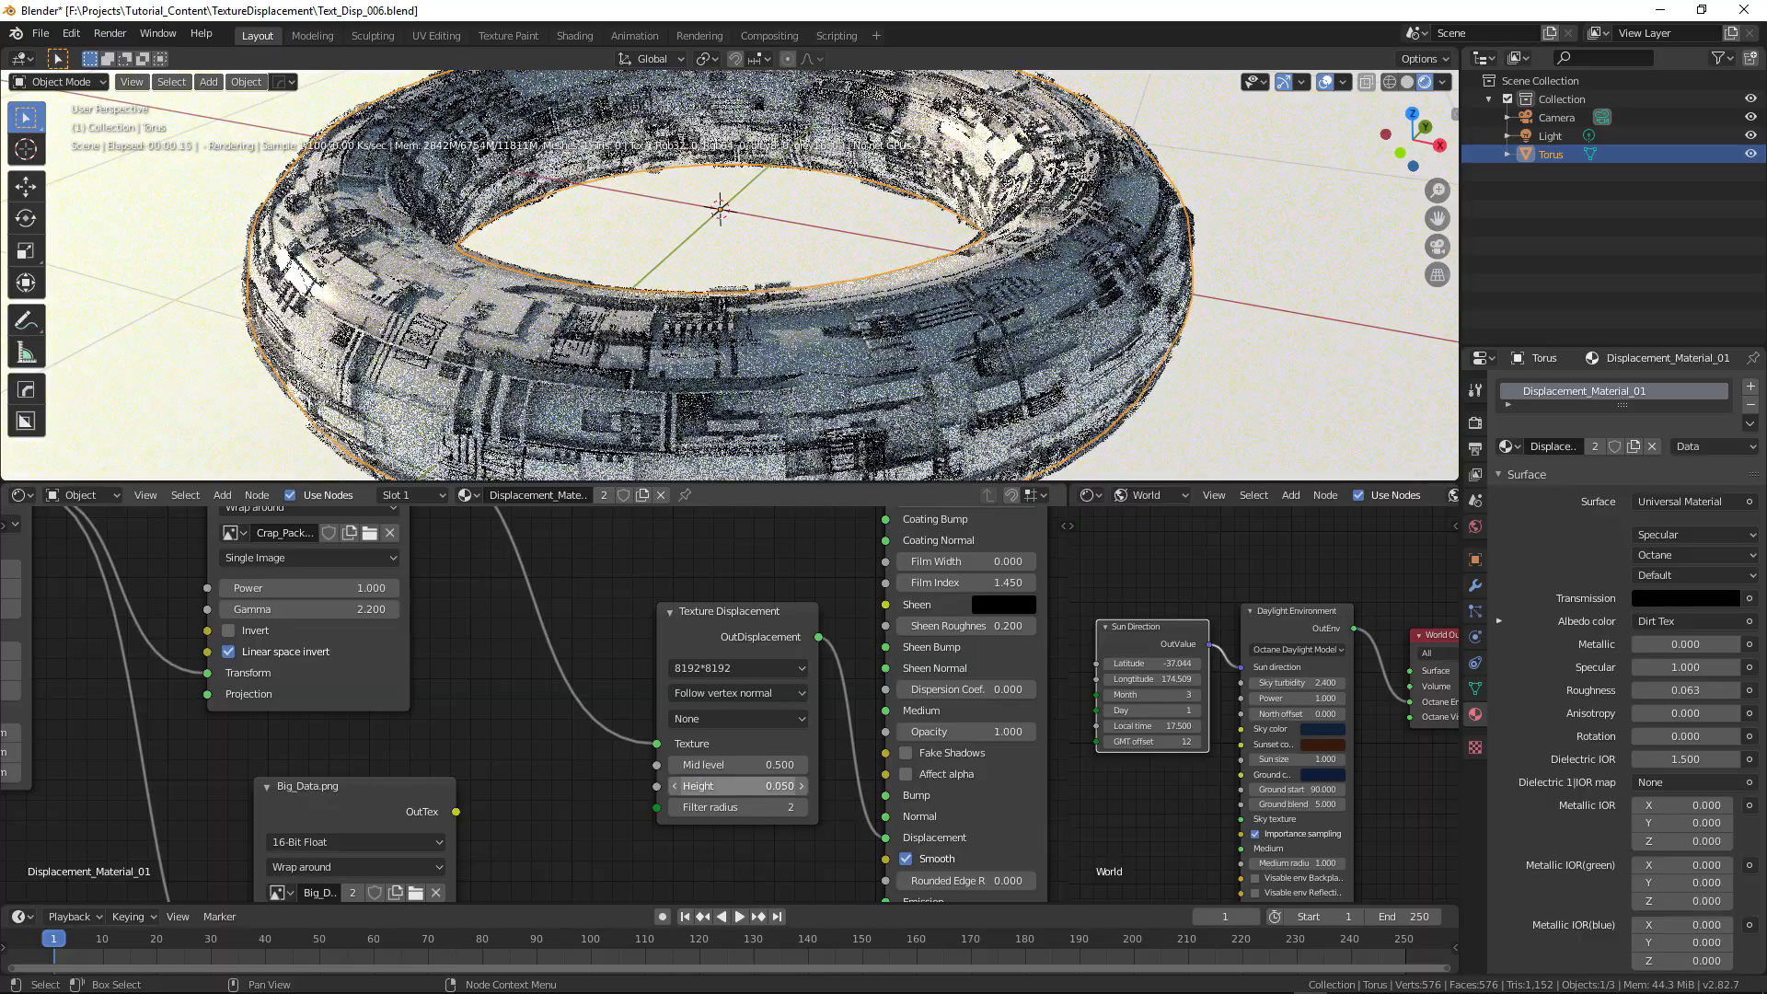
- Inspect the displaced torus from several angles and save the scene as the incremental version Text_Disp_007.blend
left_click_drag(733, 333, 785, 394, "alt")
mouse_move(785, 394)
middle_mouse_down()
mouse_move(810, 377)
mouse_move(788, 358)
middle_mouse_up()
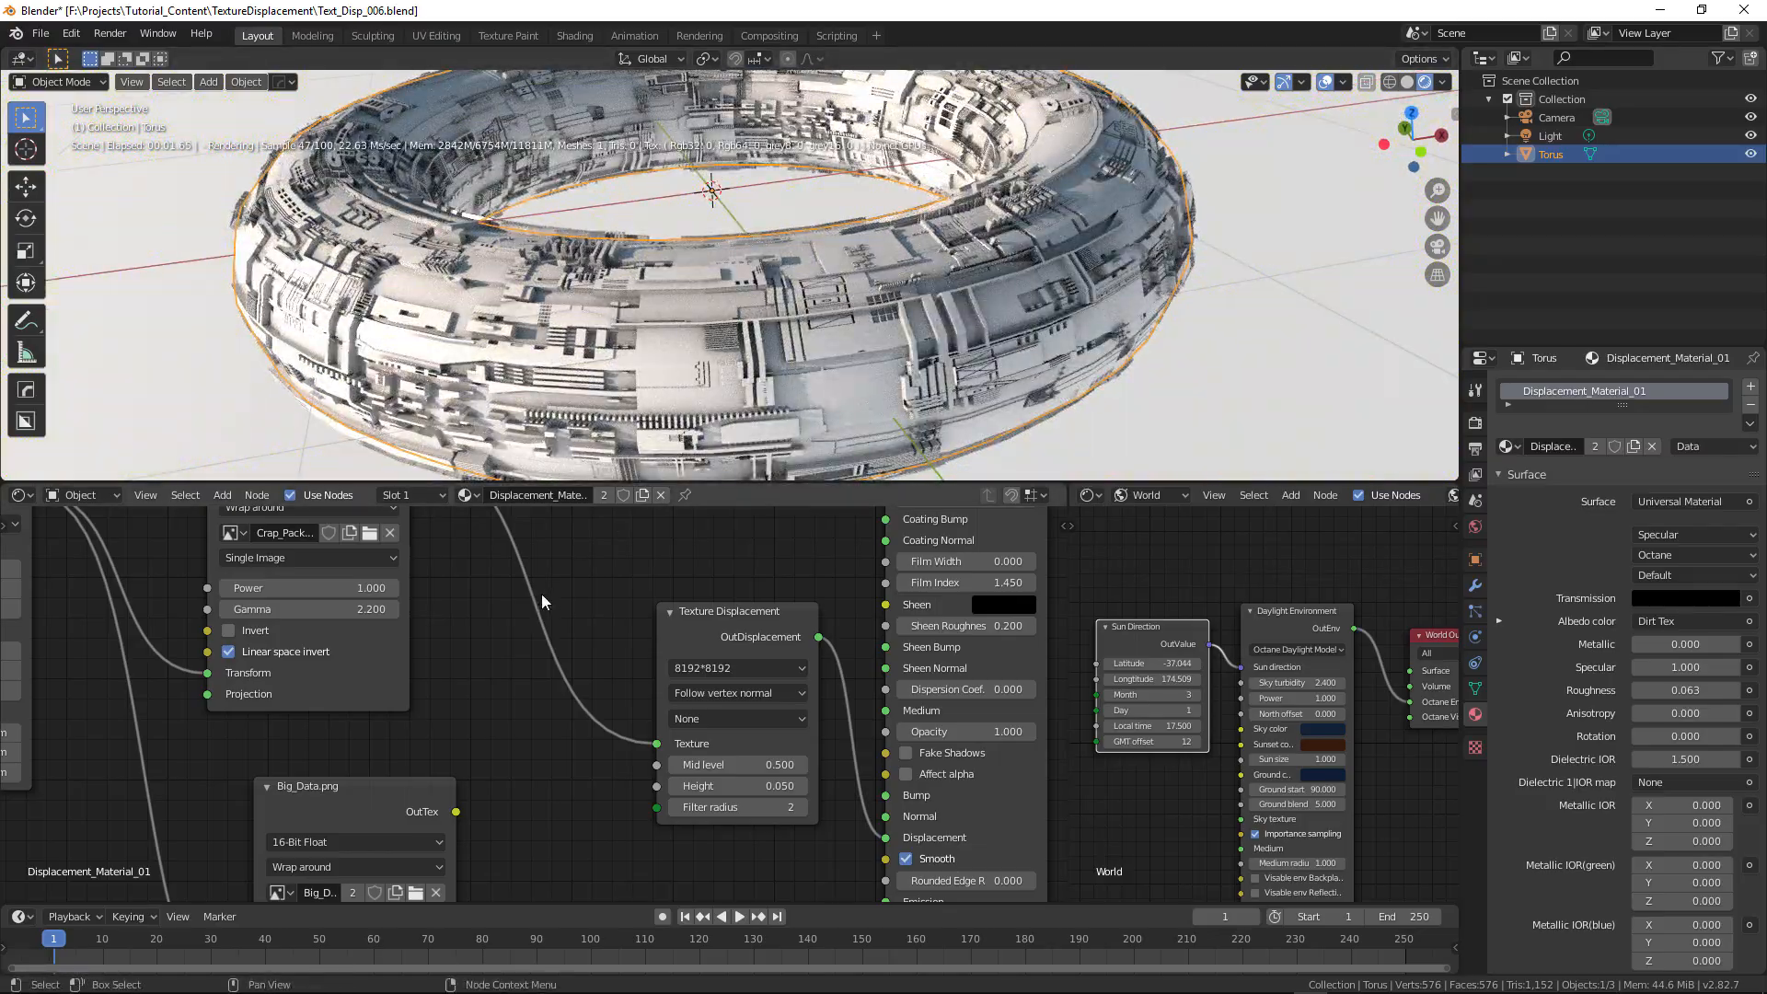
middle_click_drag(700, 298, 568, 300)
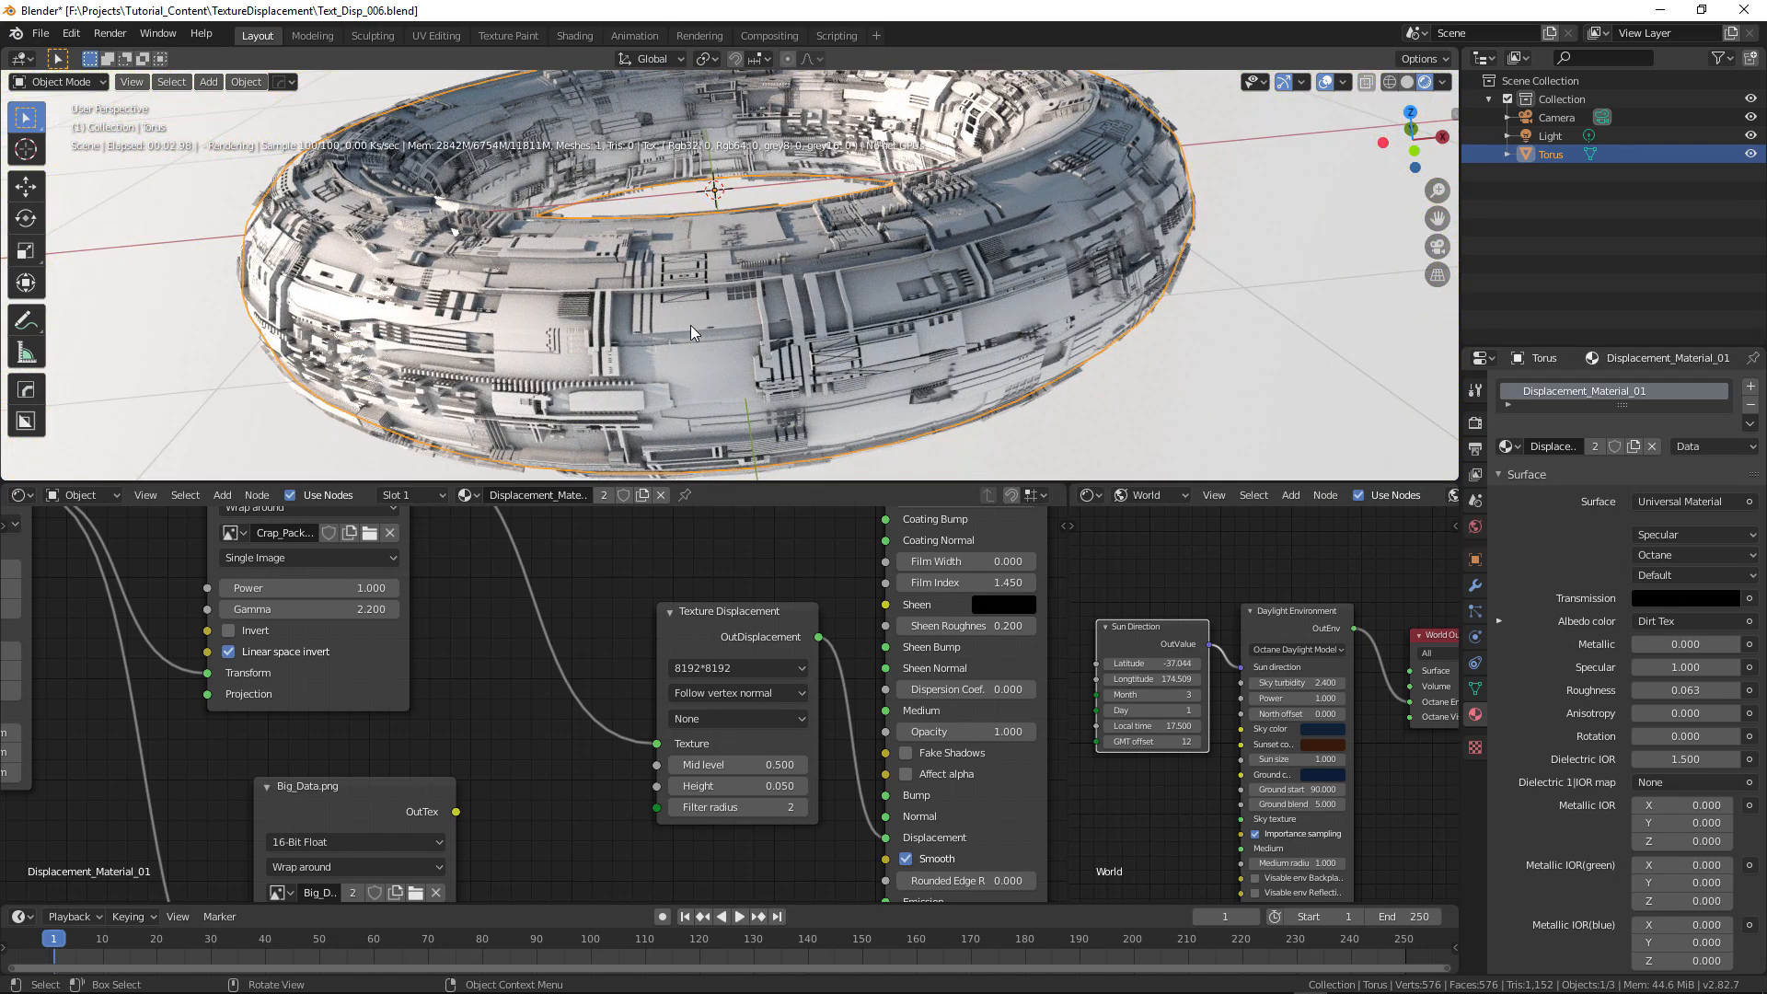
key("ctrl+alt+s")
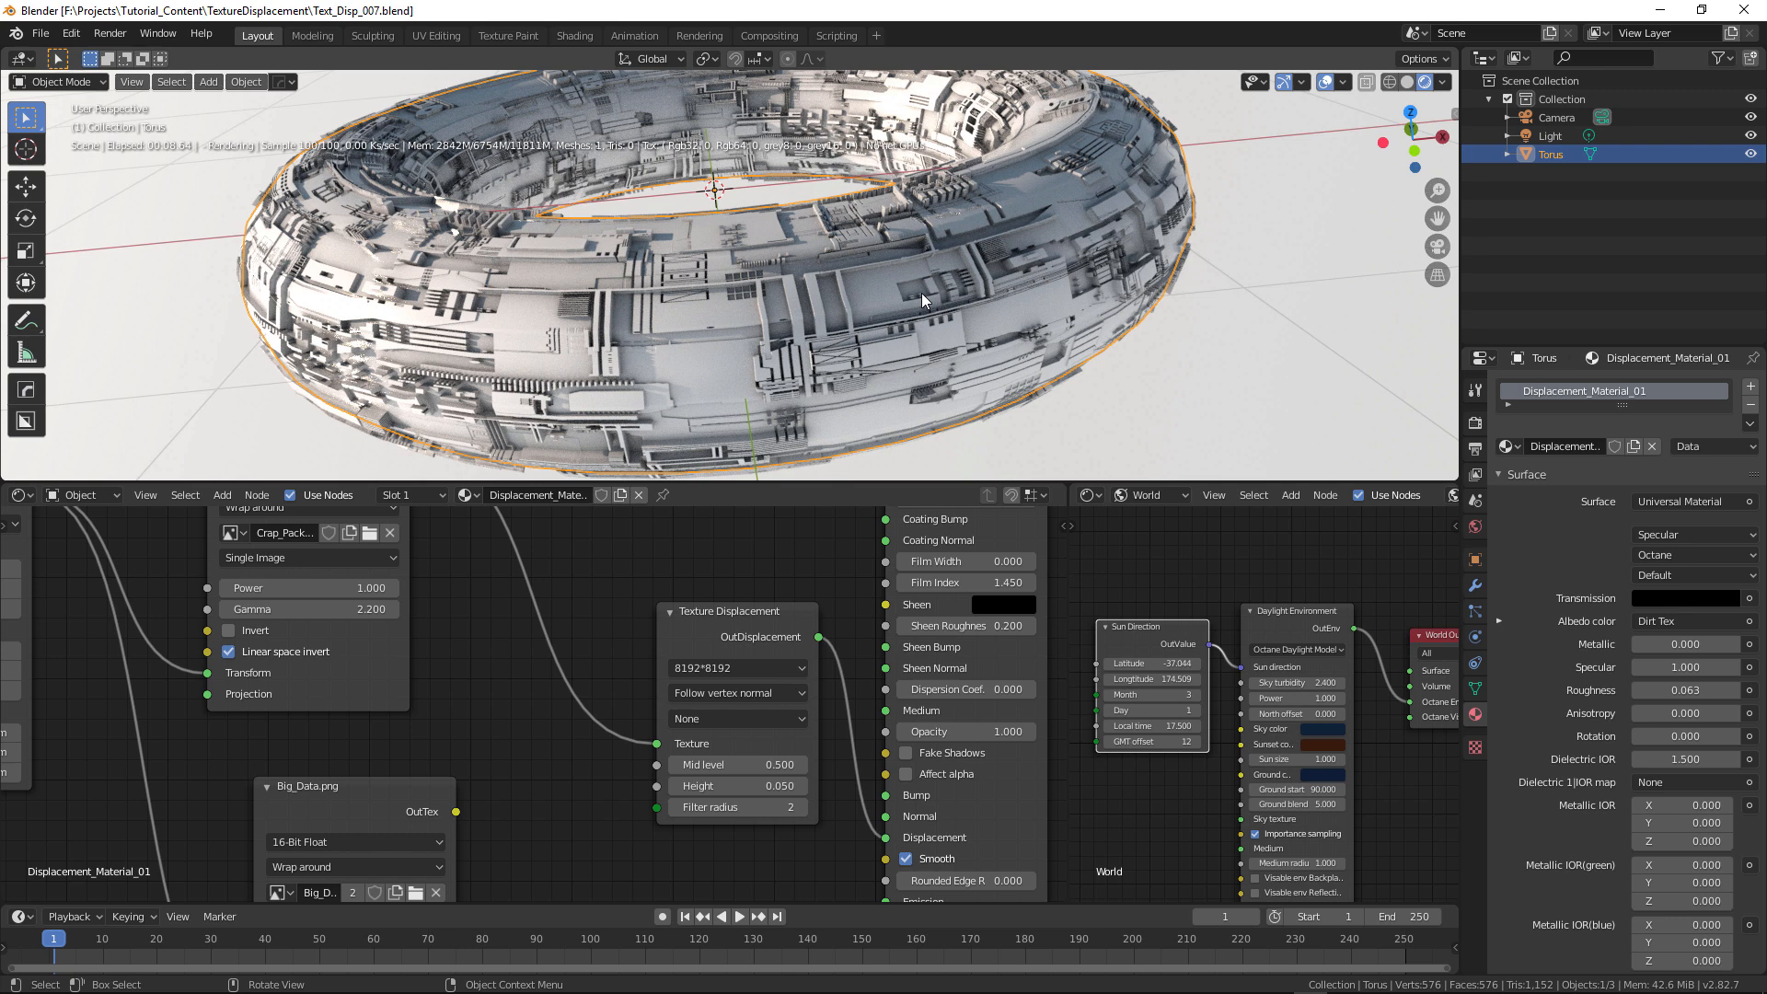
- Set the torus material's 3D Transform scale to 0.22, 0.41 and 0.45, and save the scene as Text_Disp_008.blend
middle_click_drag(869, 291, 911, 342)
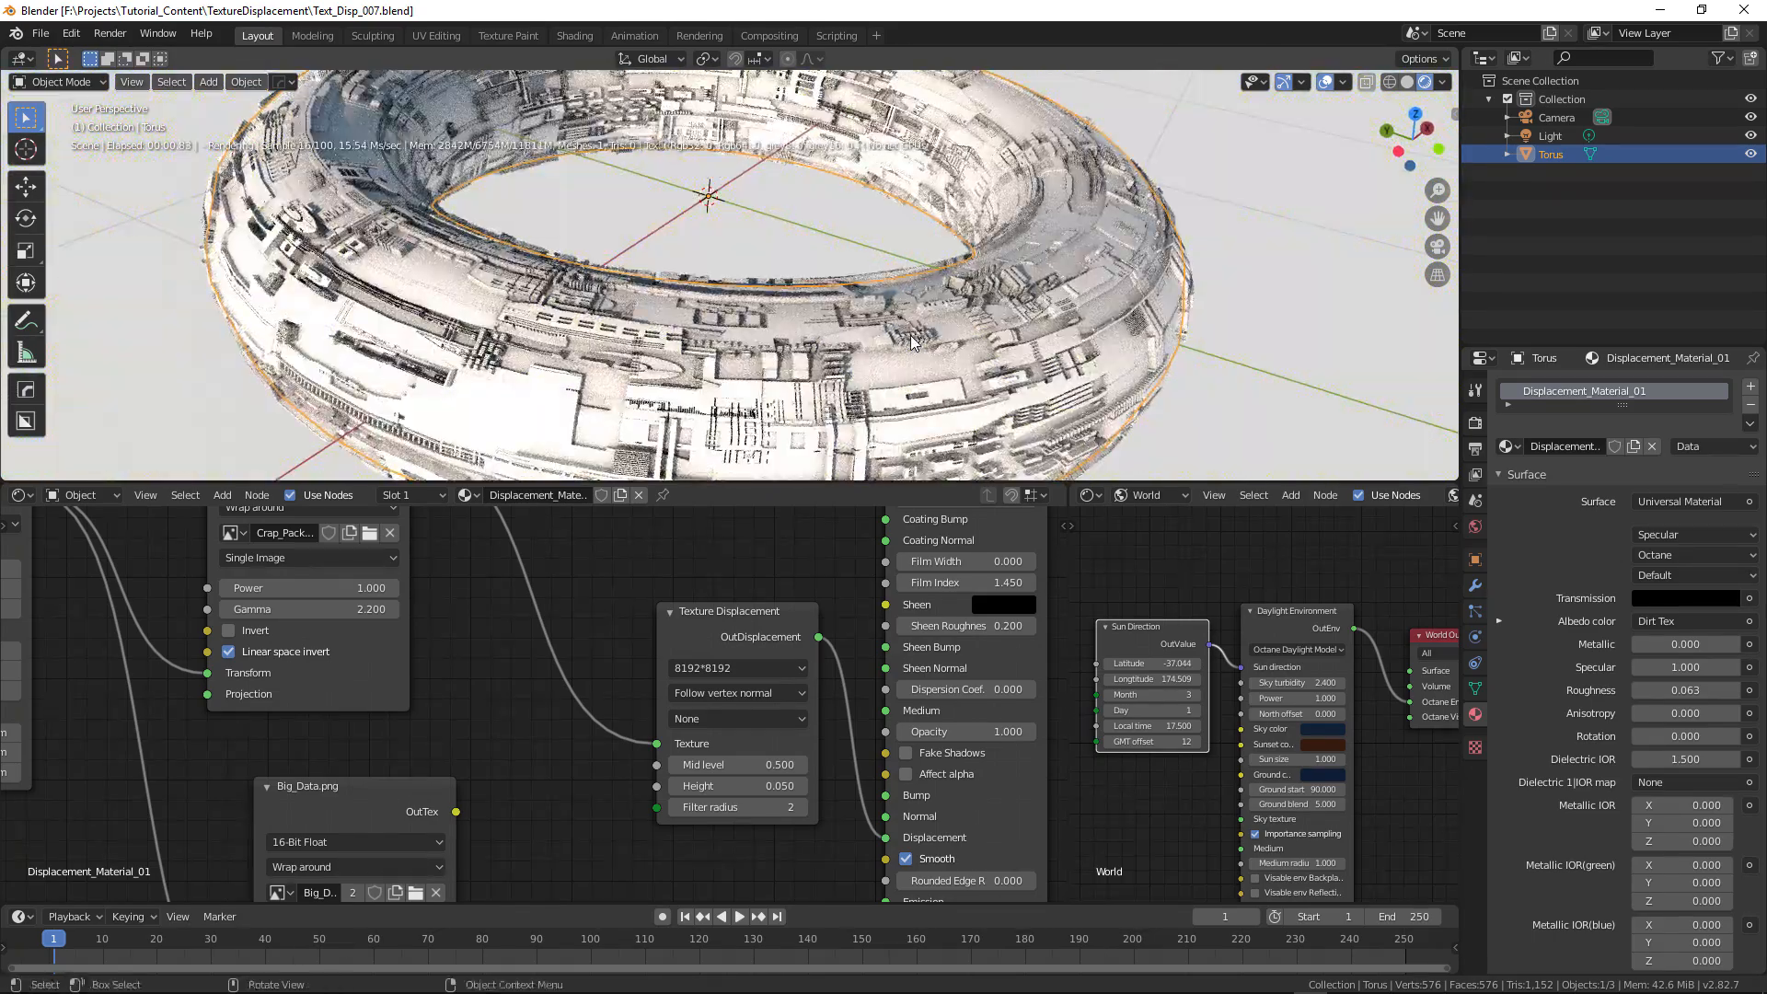
middle_click_drag(490, 650, 851, 699)
left_click_drag(374, 687, 313, 717)
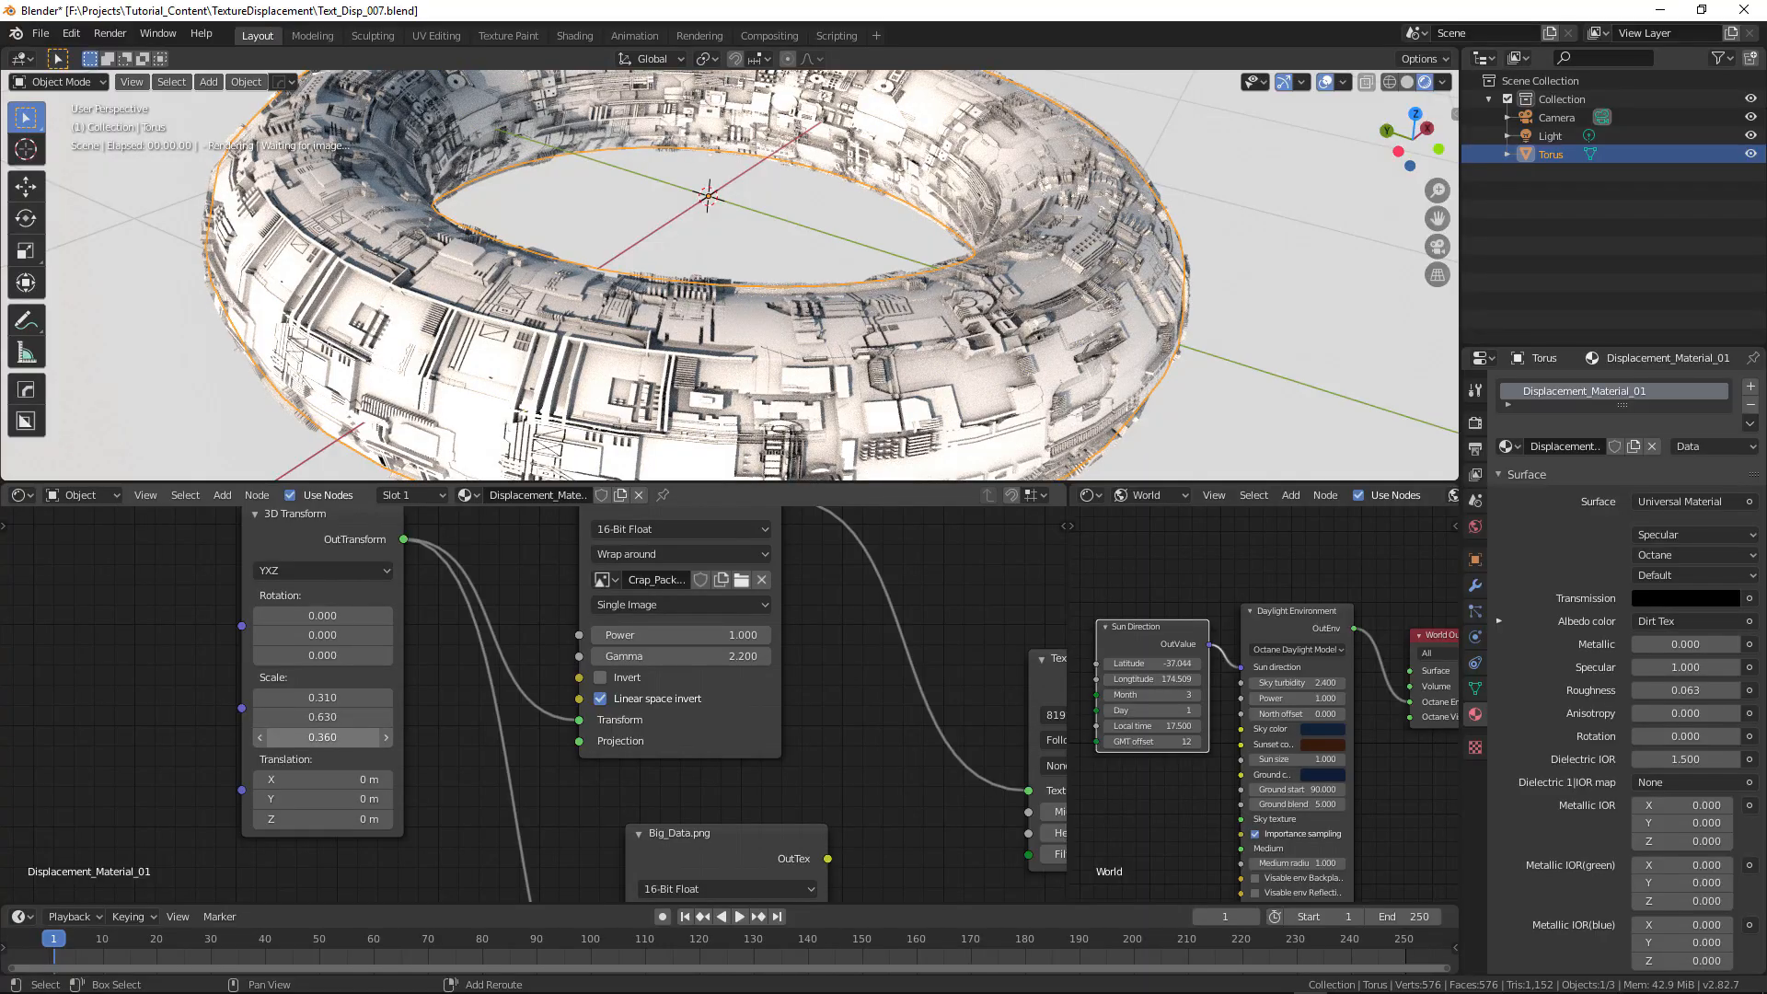
left_click_drag(322, 736, 332, 719)
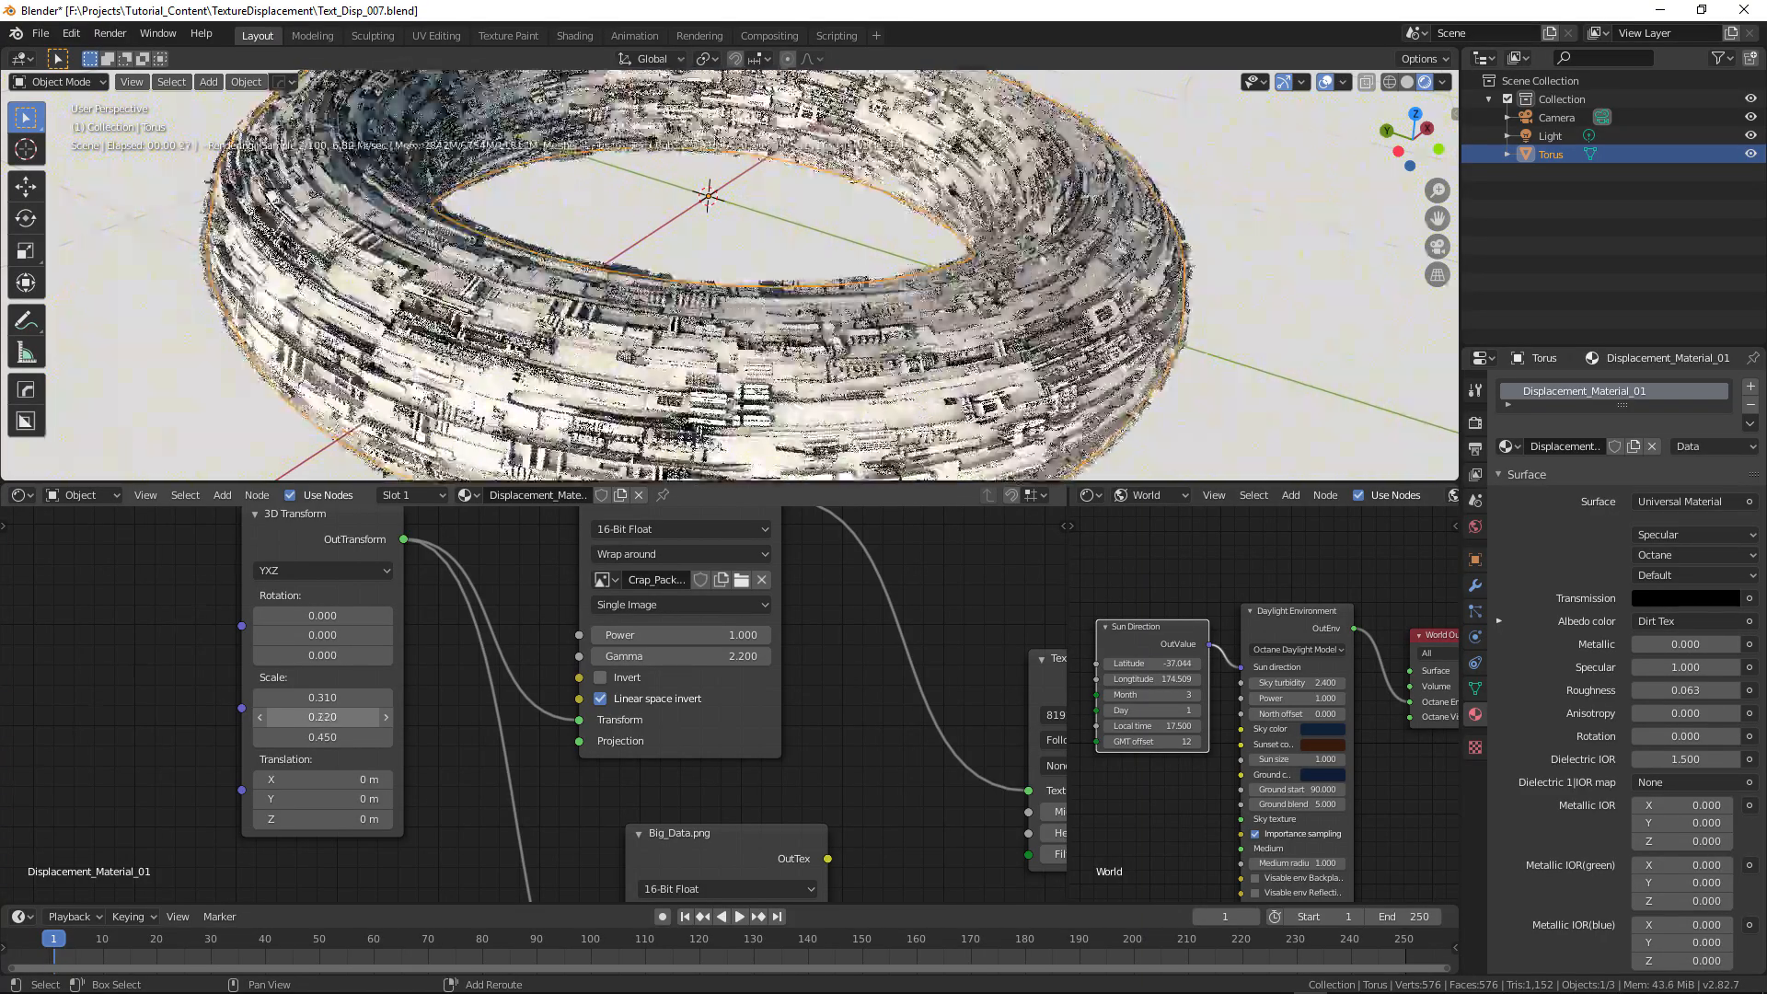
left_click_drag(322, 717, 311, 698)
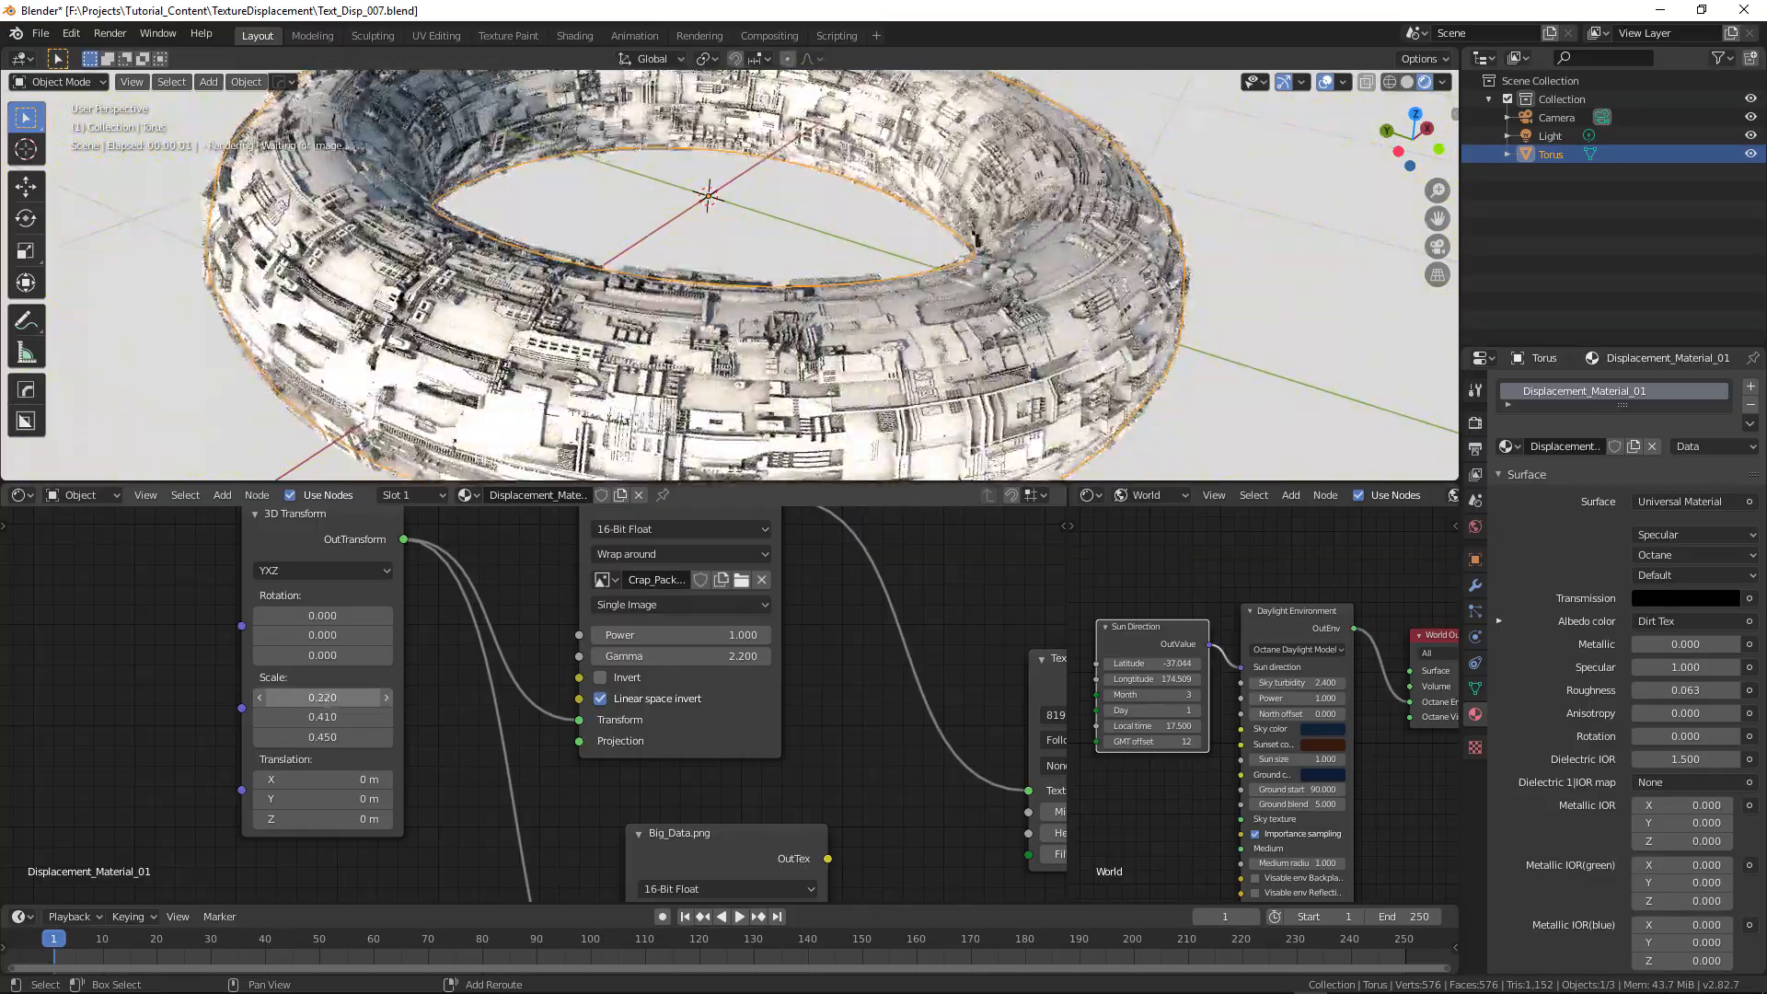
middle_click_drag(753, 313, 915, 385)
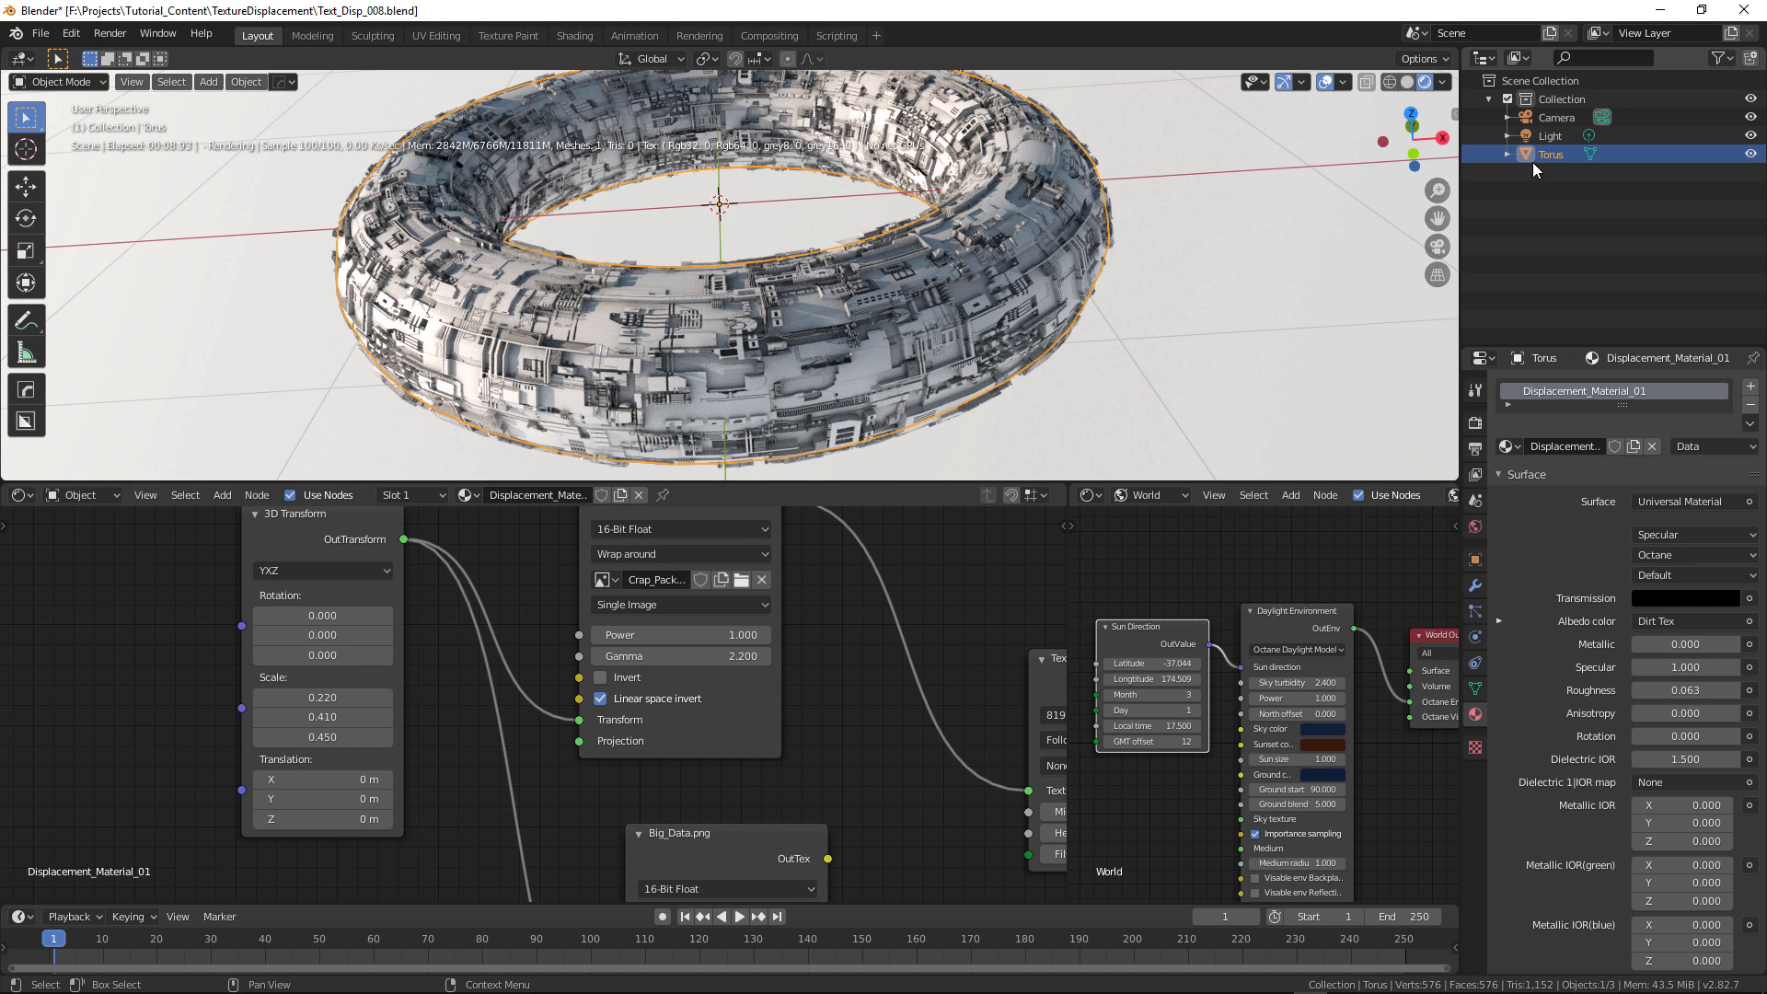
- Delete the torus and add a mesh cube in its place
right_click(1556, 152)
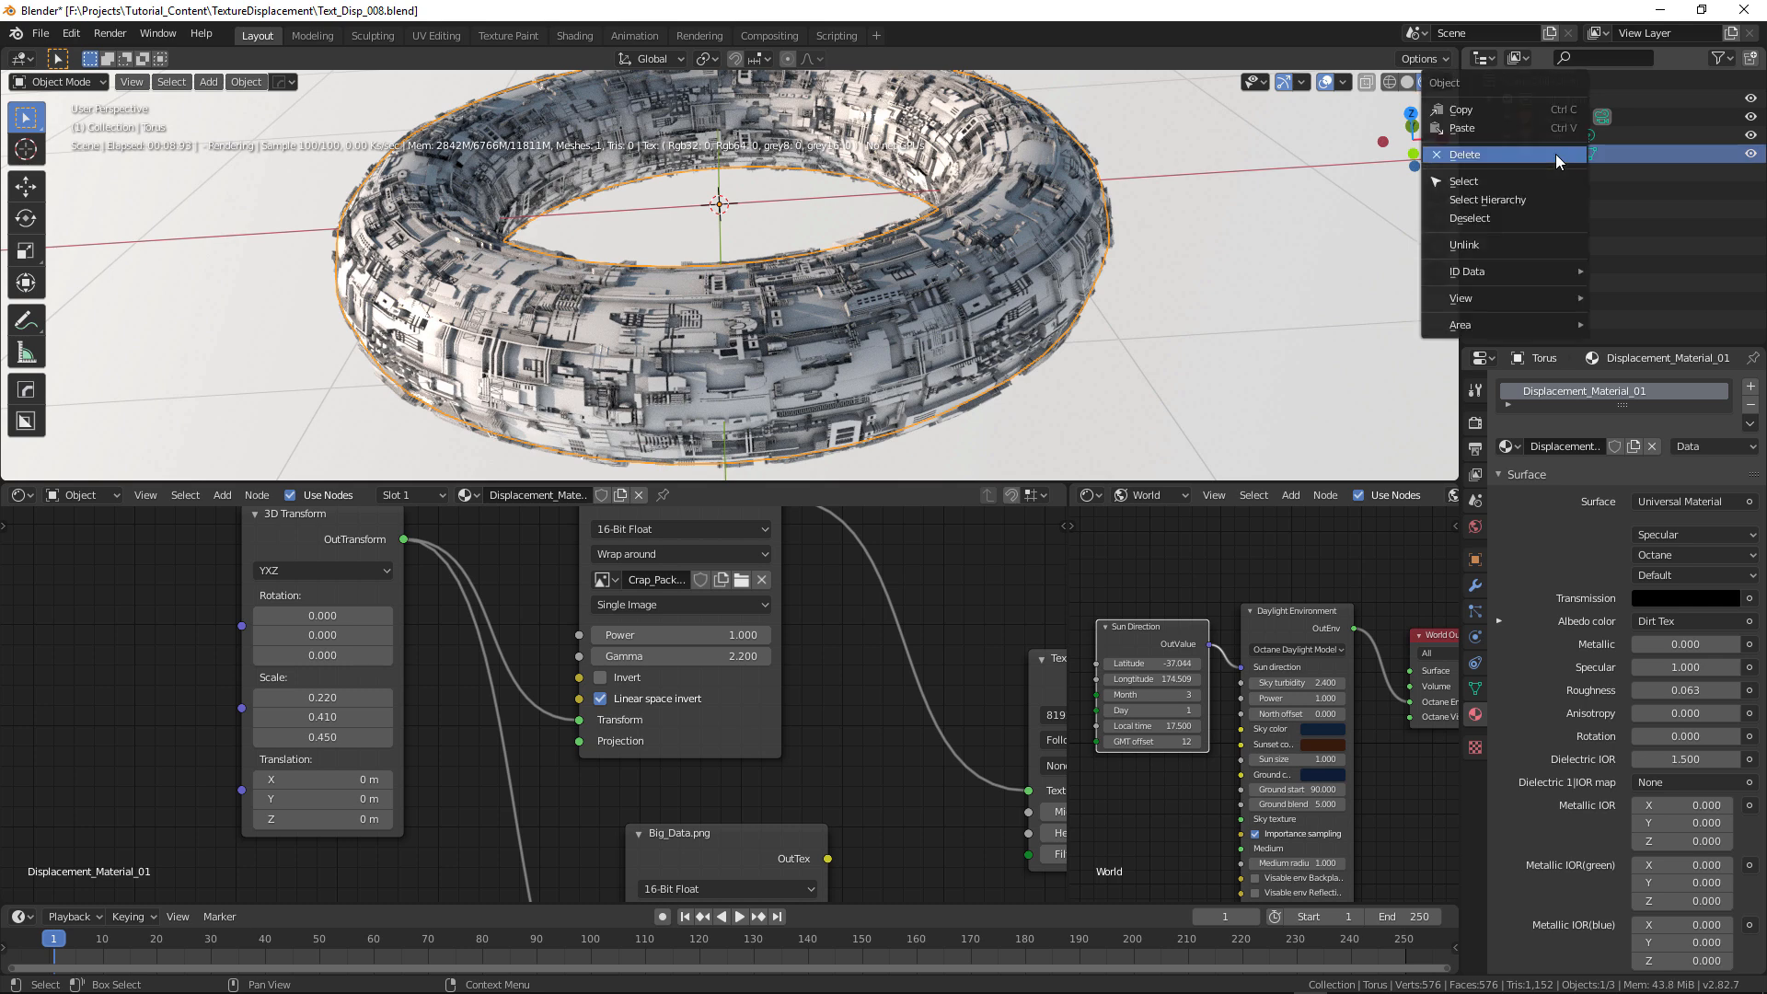
left_click(1555, 153)
key("shift+a")
mouse_move(598, 198)
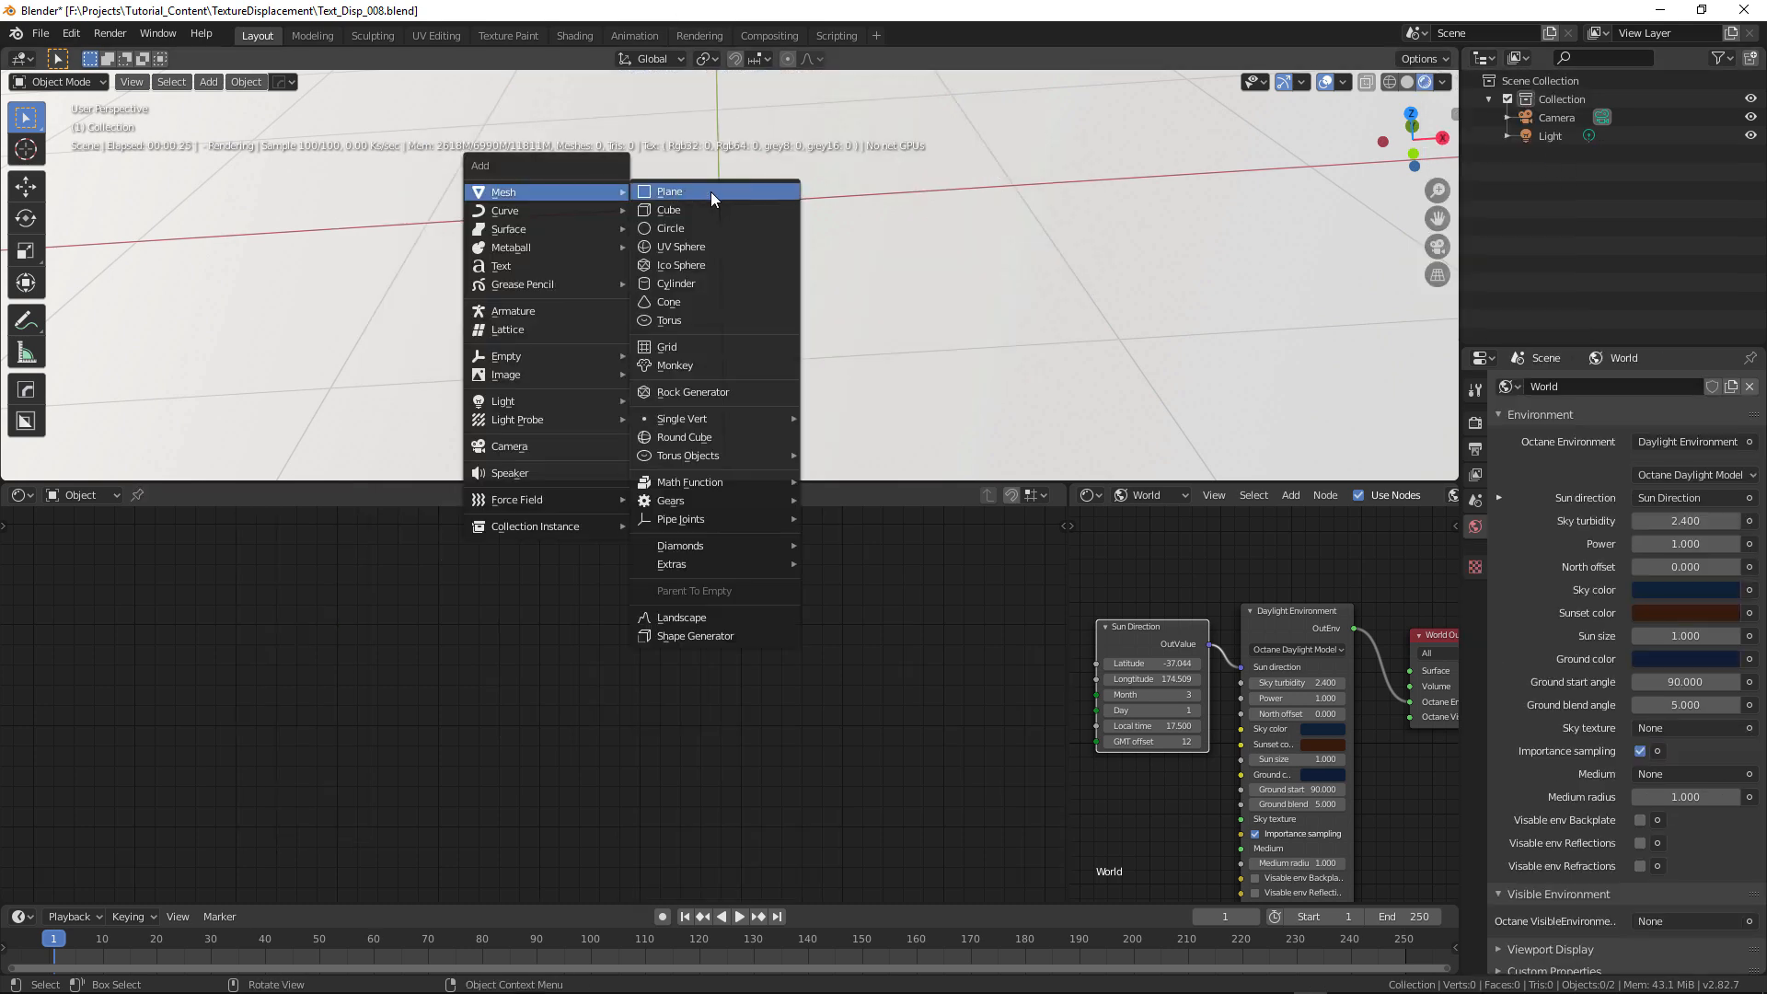
left_click(698, 208)
scroll(813, 319, "down", 5)
middle_click_drag(813, 322, 779, 361)
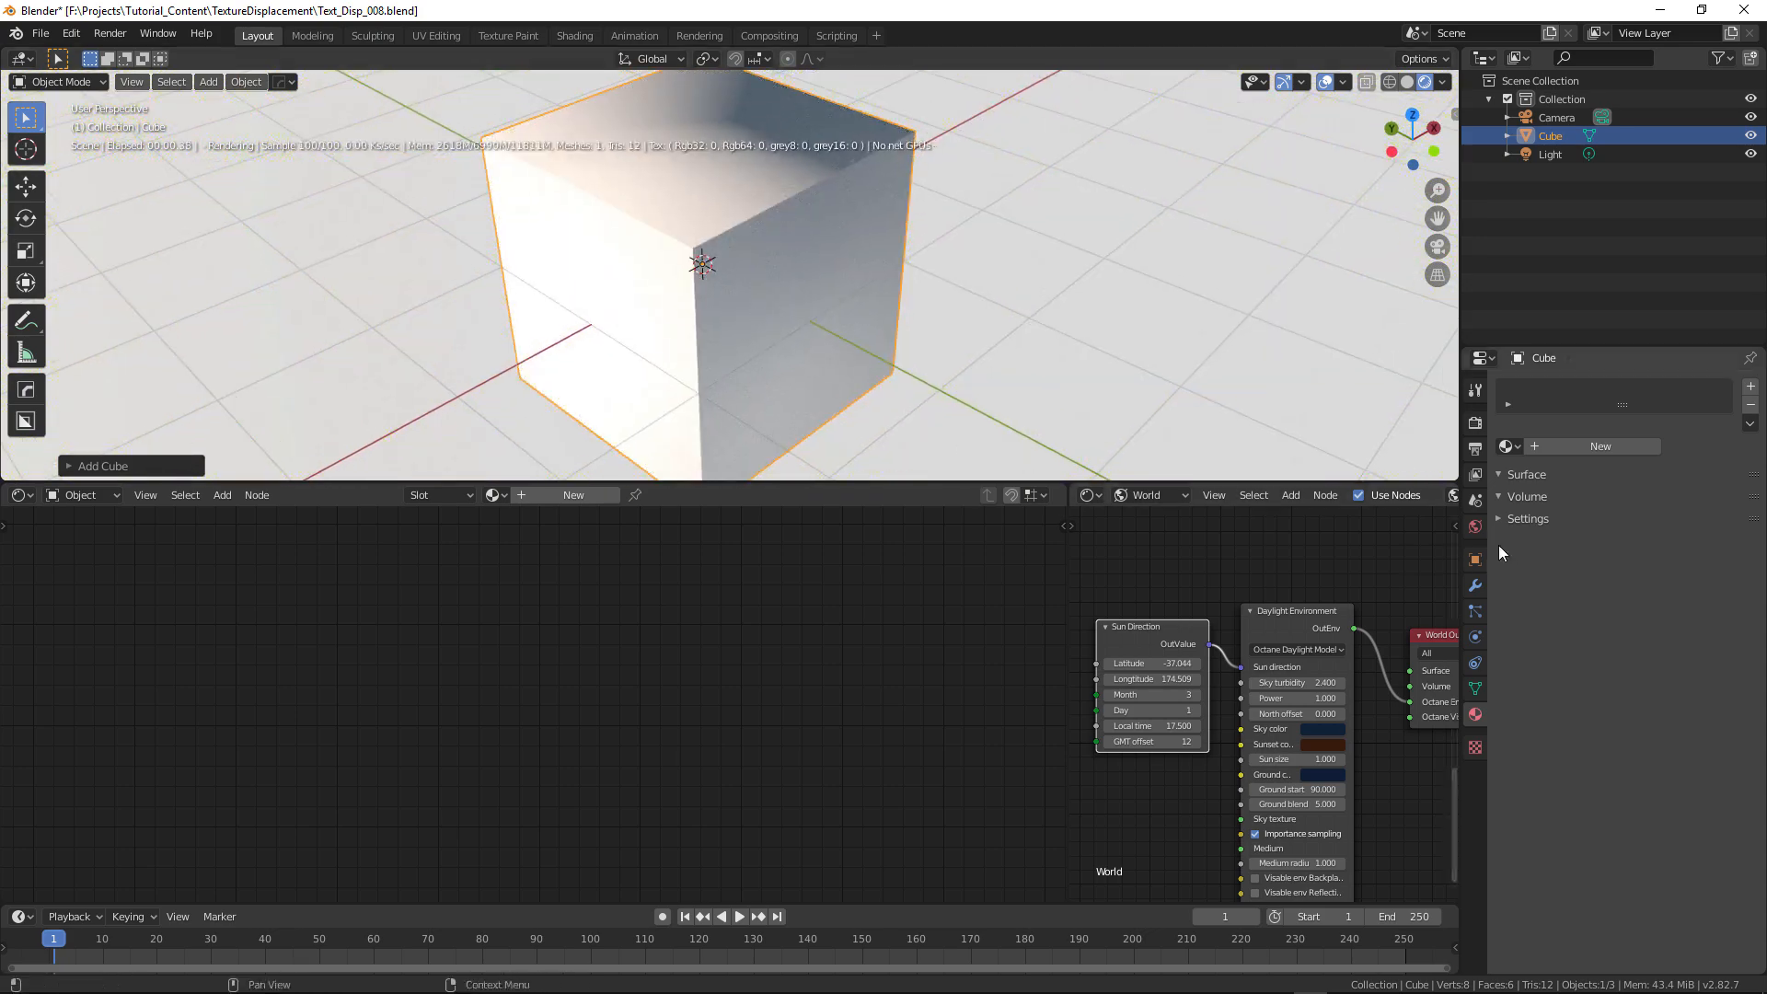
- Enable Auto Smooth in the cube's normals settings
left_click(1474, 687)
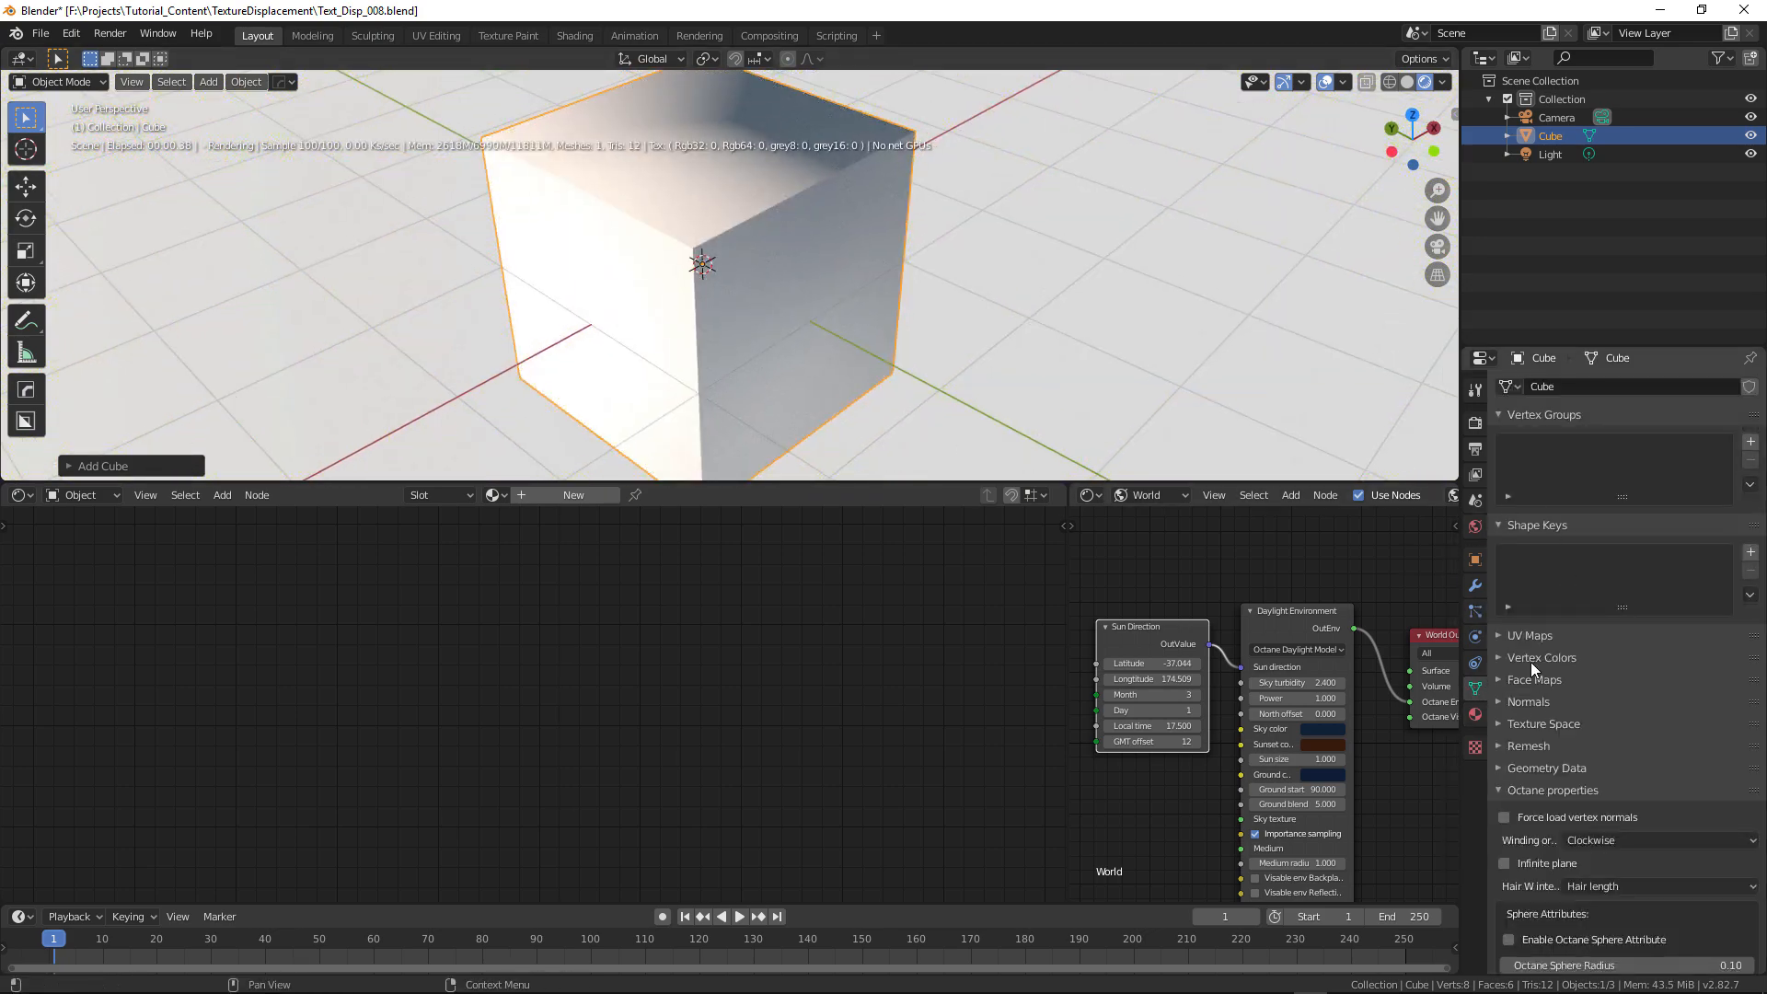
left_click(1498, 701)
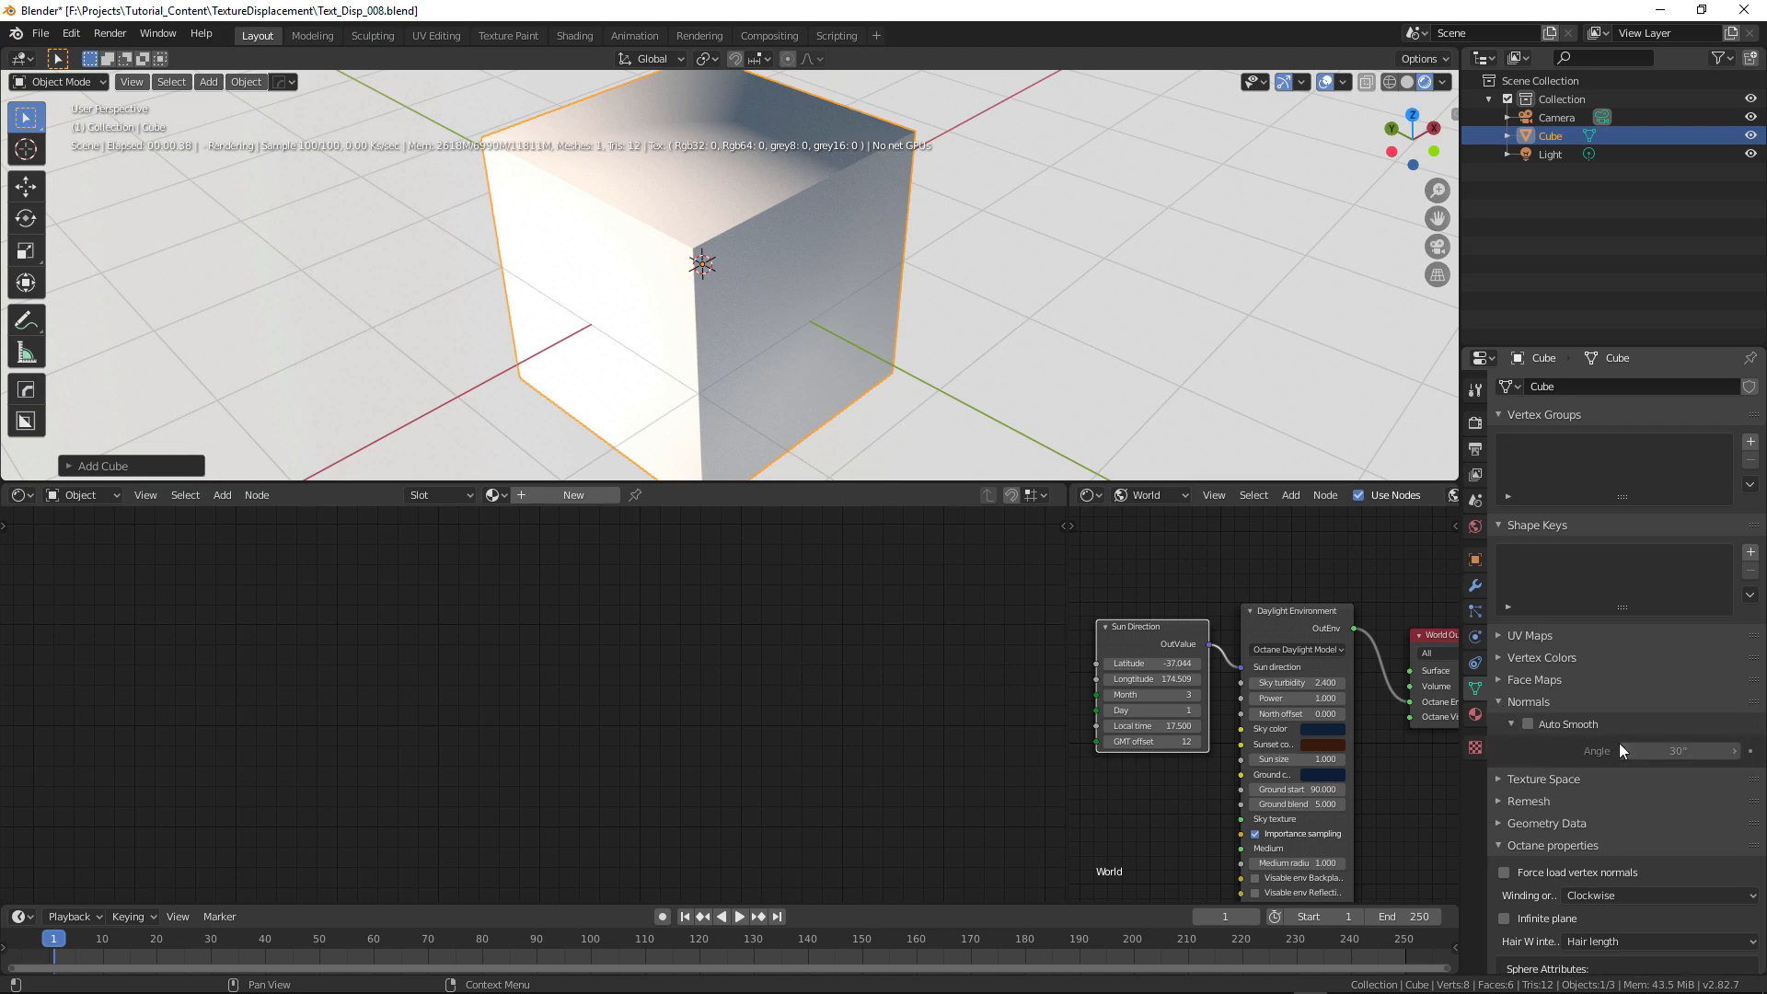
left_click(1529, 725)
mouse_move(756, 336)
middle_mouse_down()
mouse_move(885, 350)
mouse_move(753, 300)
mouse_move(781, 356)
middle_mouse_up()
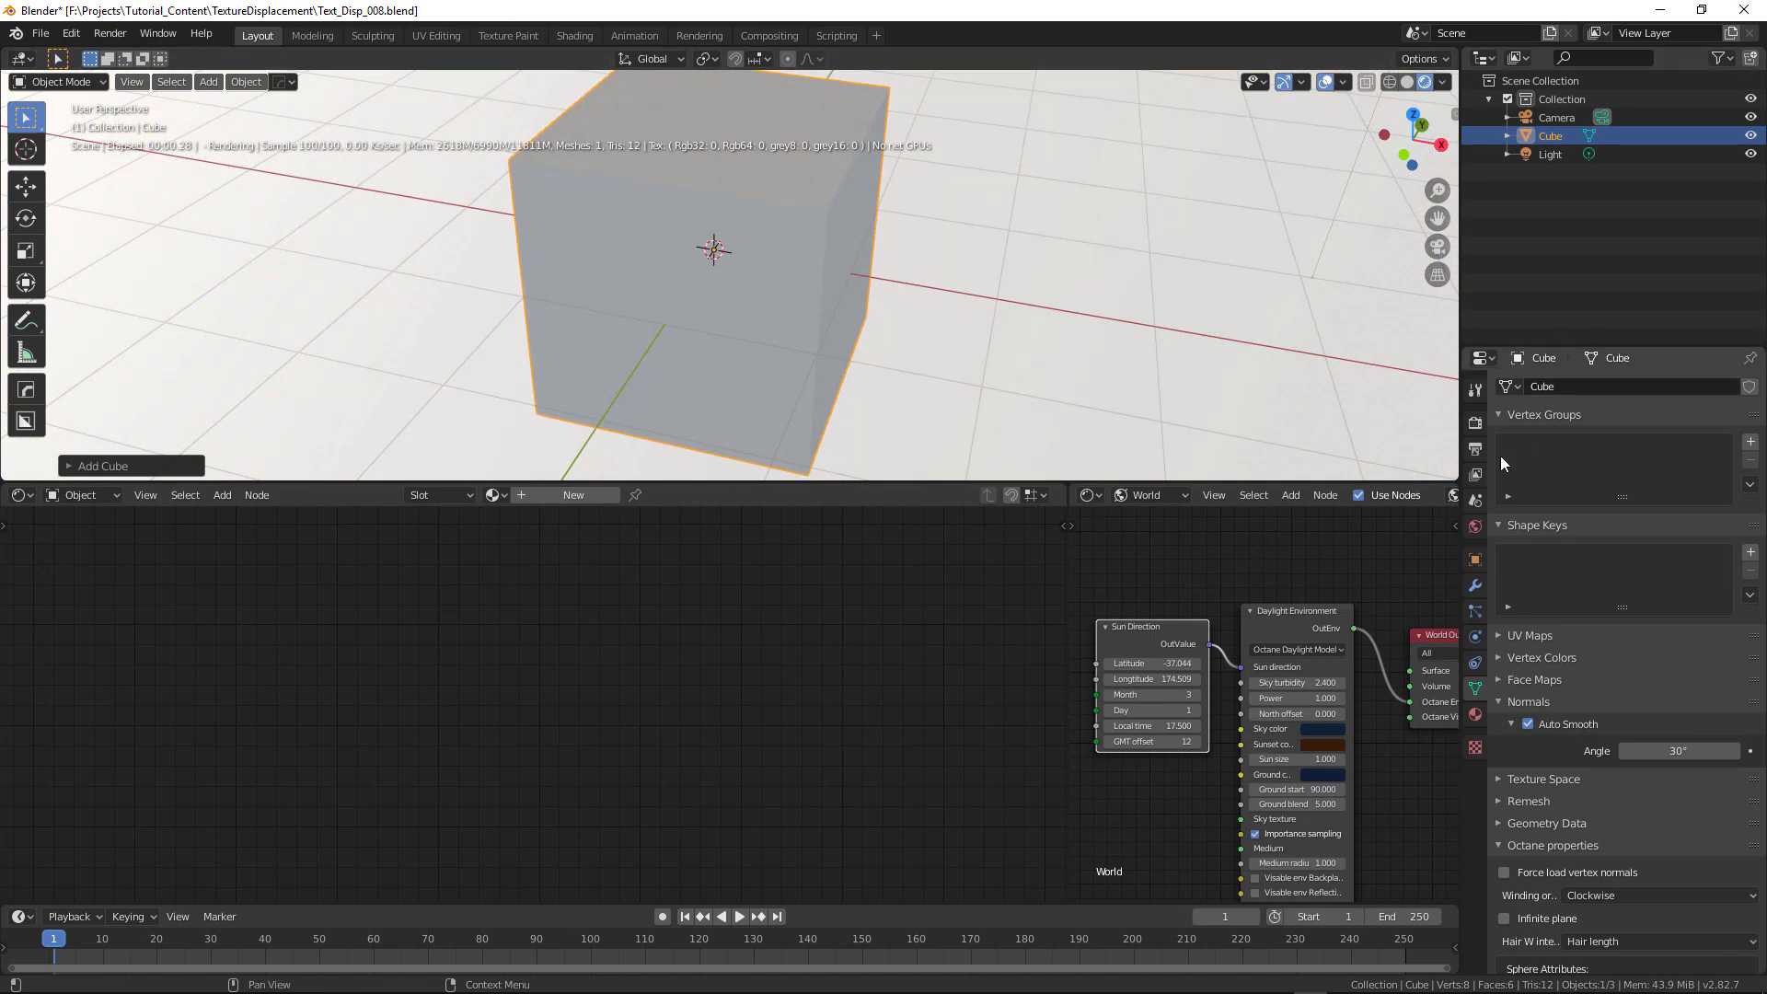
- Assign the existing Displacement_Material_01 to the cube
left_click(1475, 712)
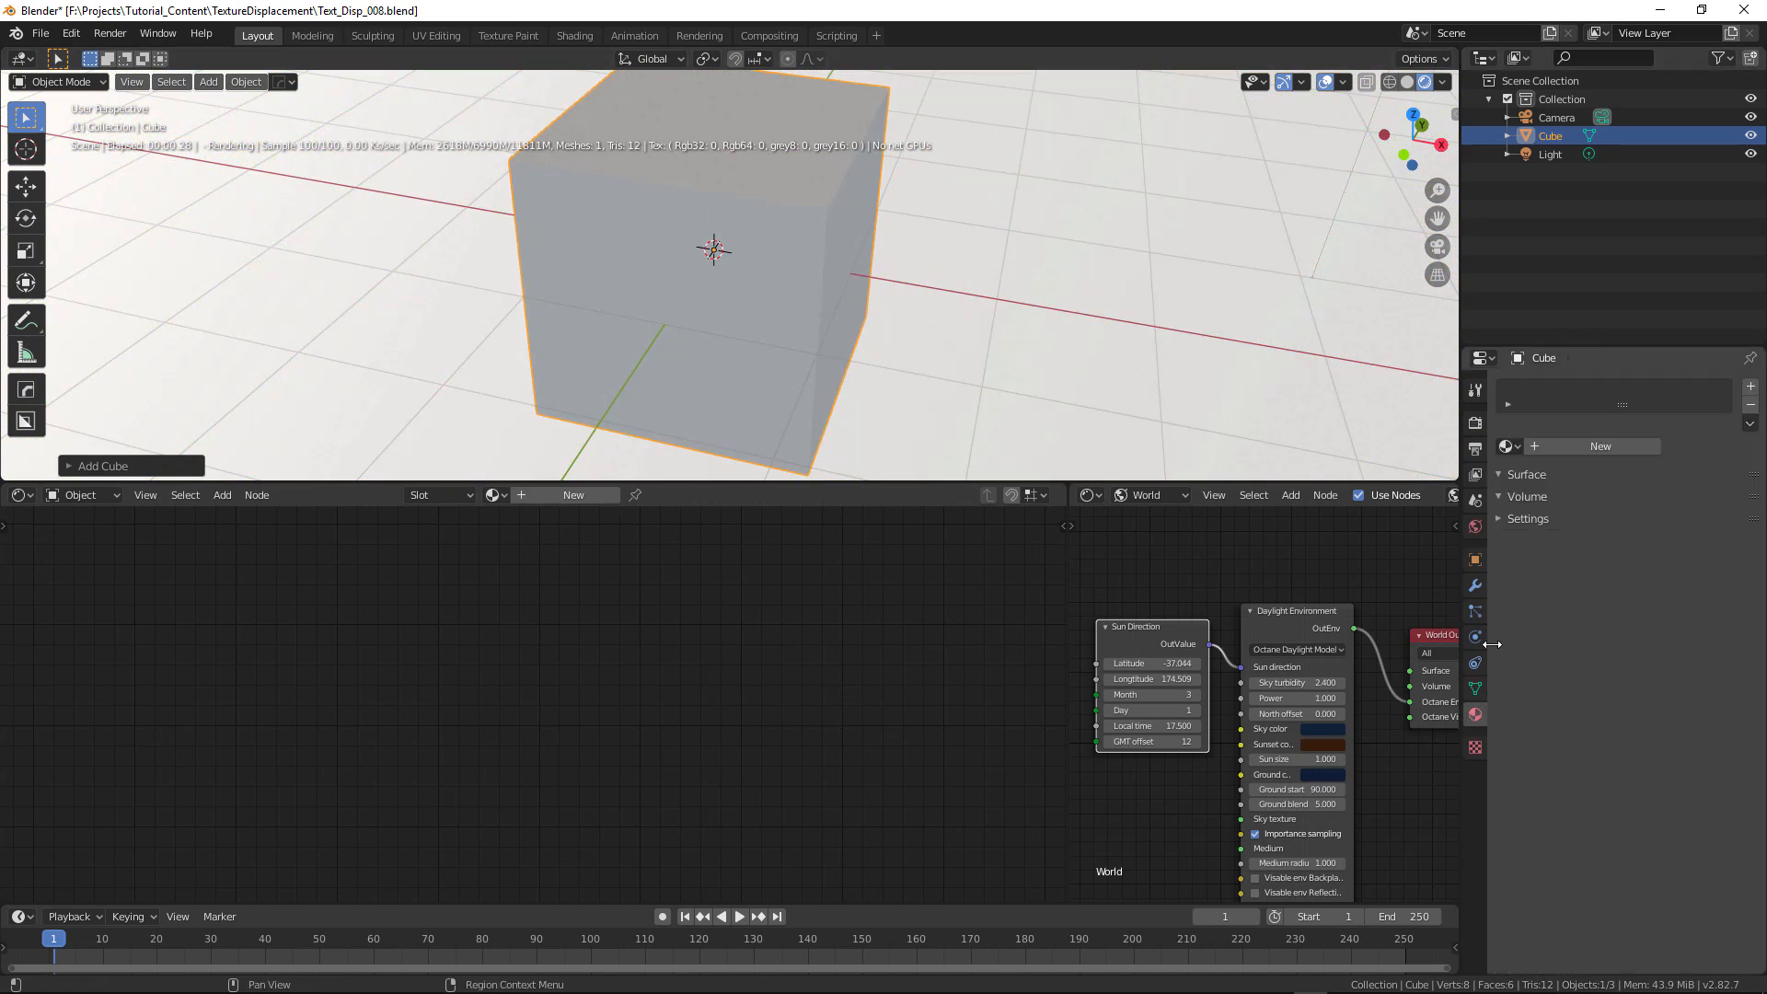
left_click(1507, 447)
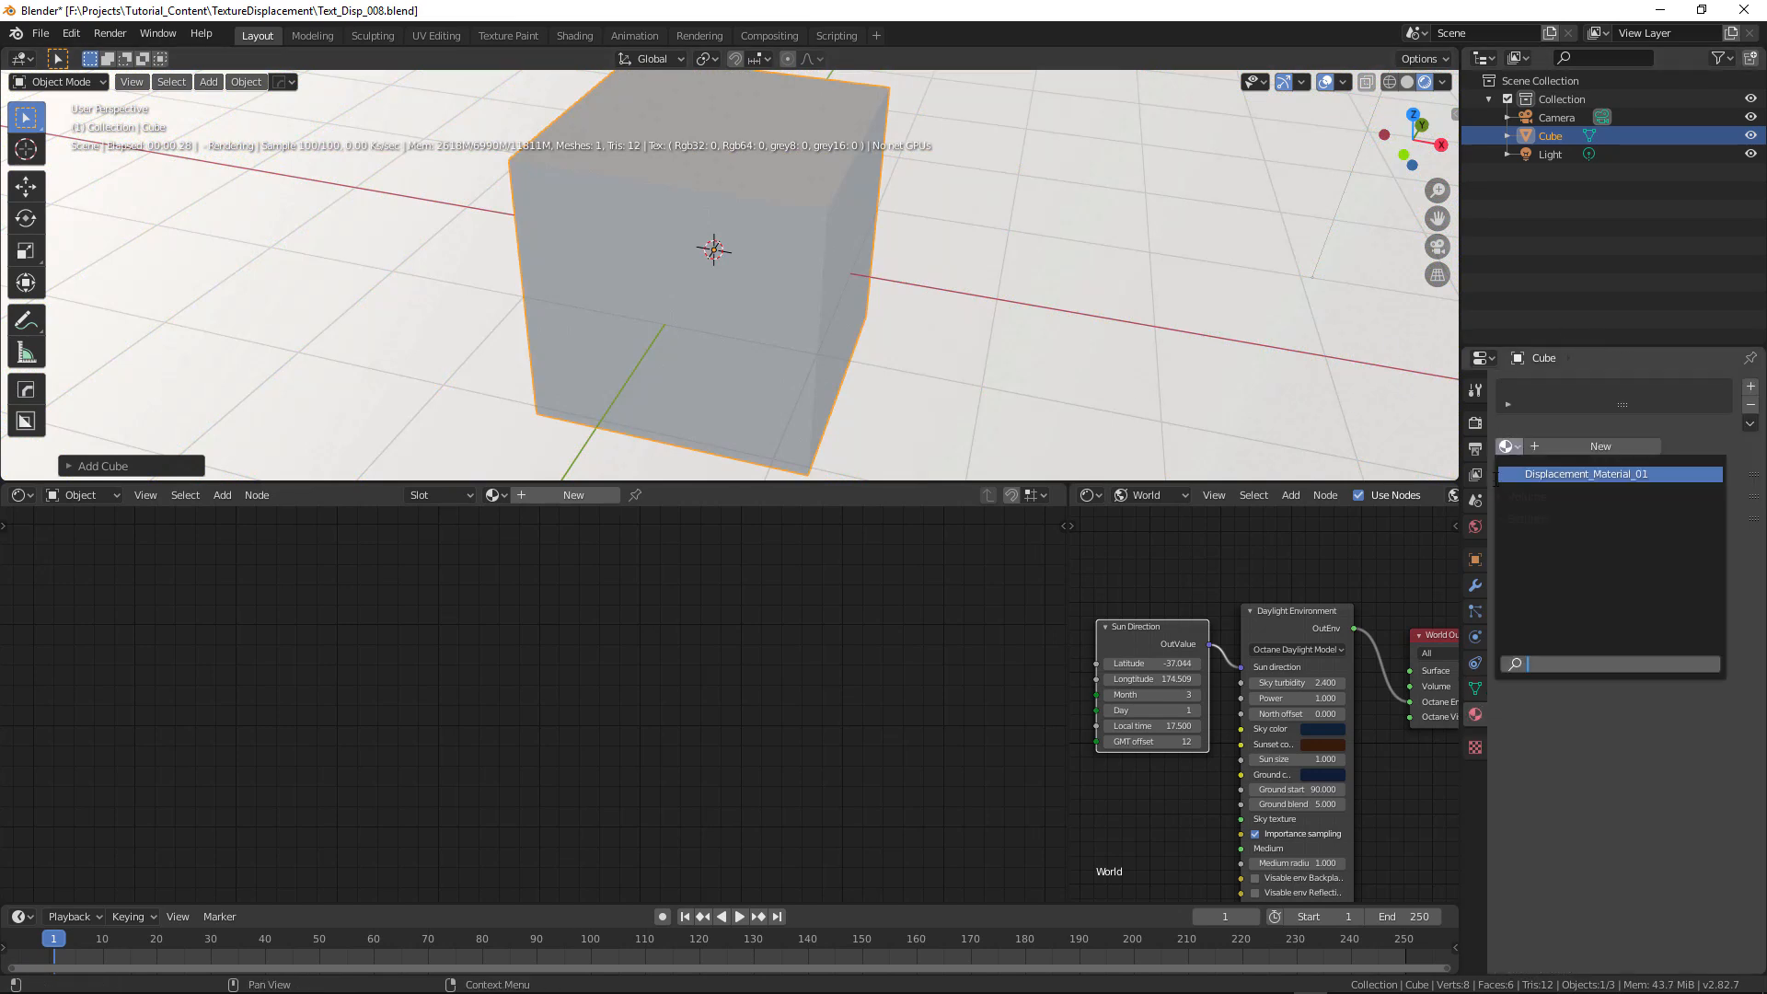
left_click(1567, 474)
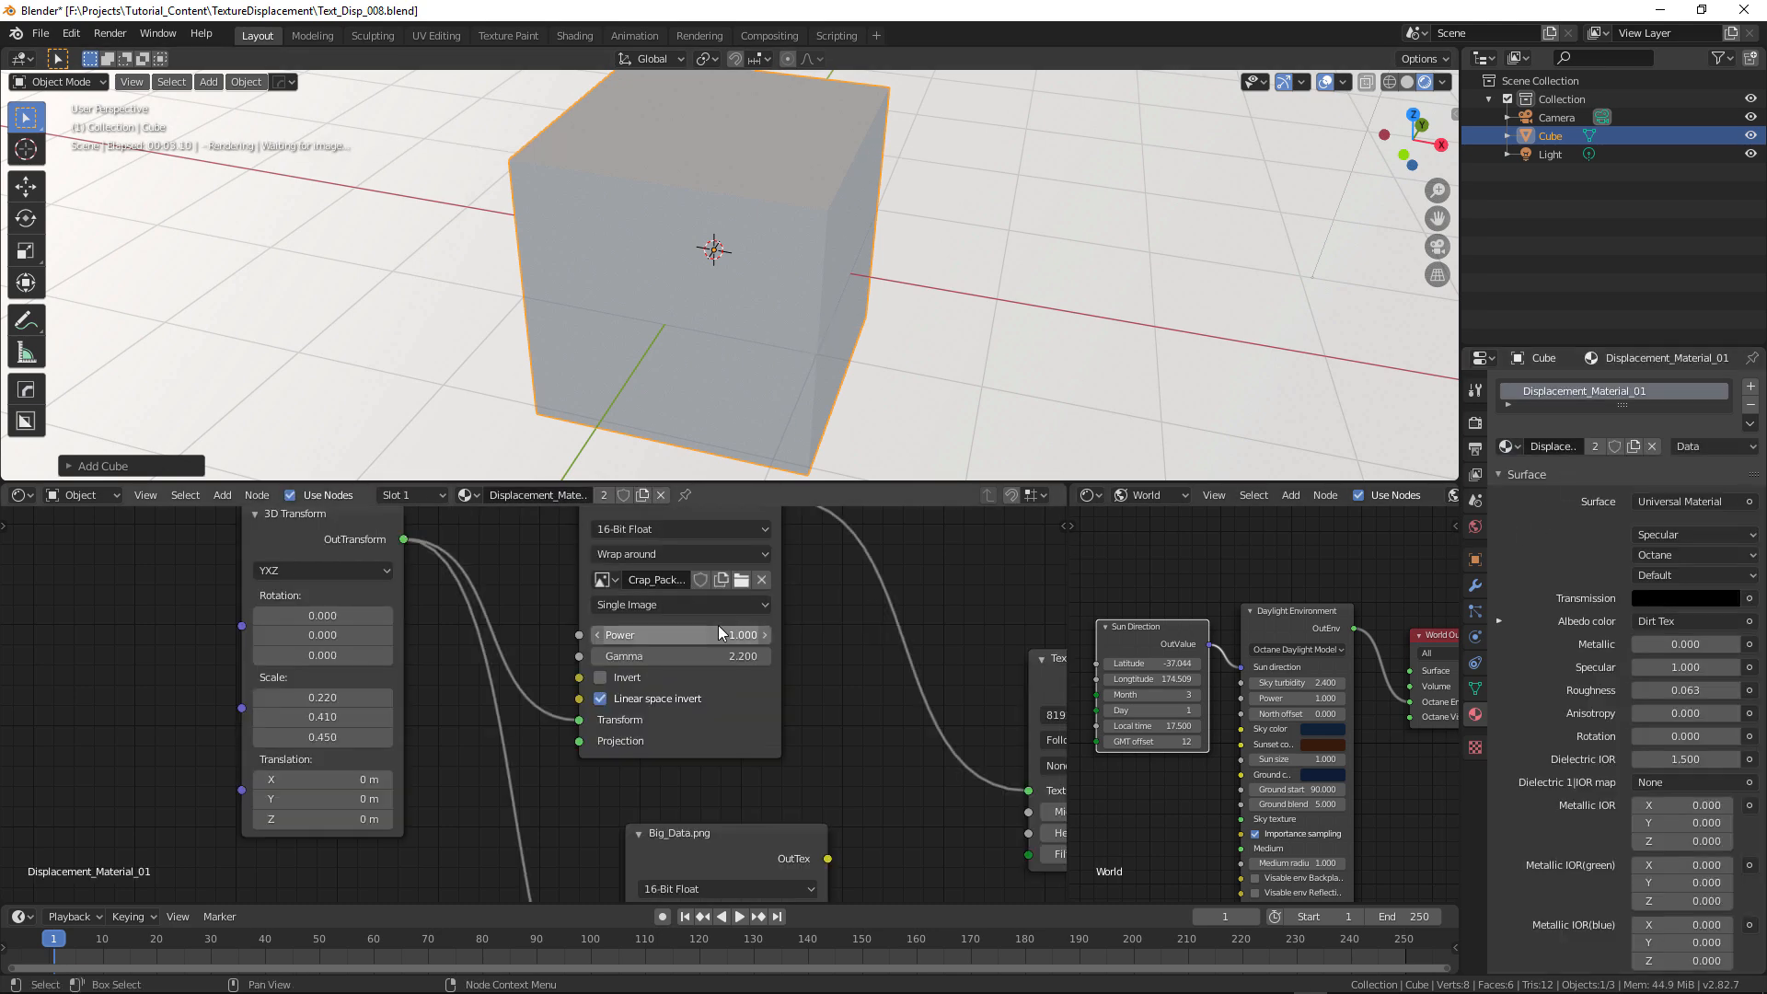
middle_click_drag(773, 276, 788, 336)
scroll(789, 336, "up", 5)
- Set the 3D Transform node's scale to 1 on all three axes in the cube's material
middle_click_drag(815, 710, 881, 744)
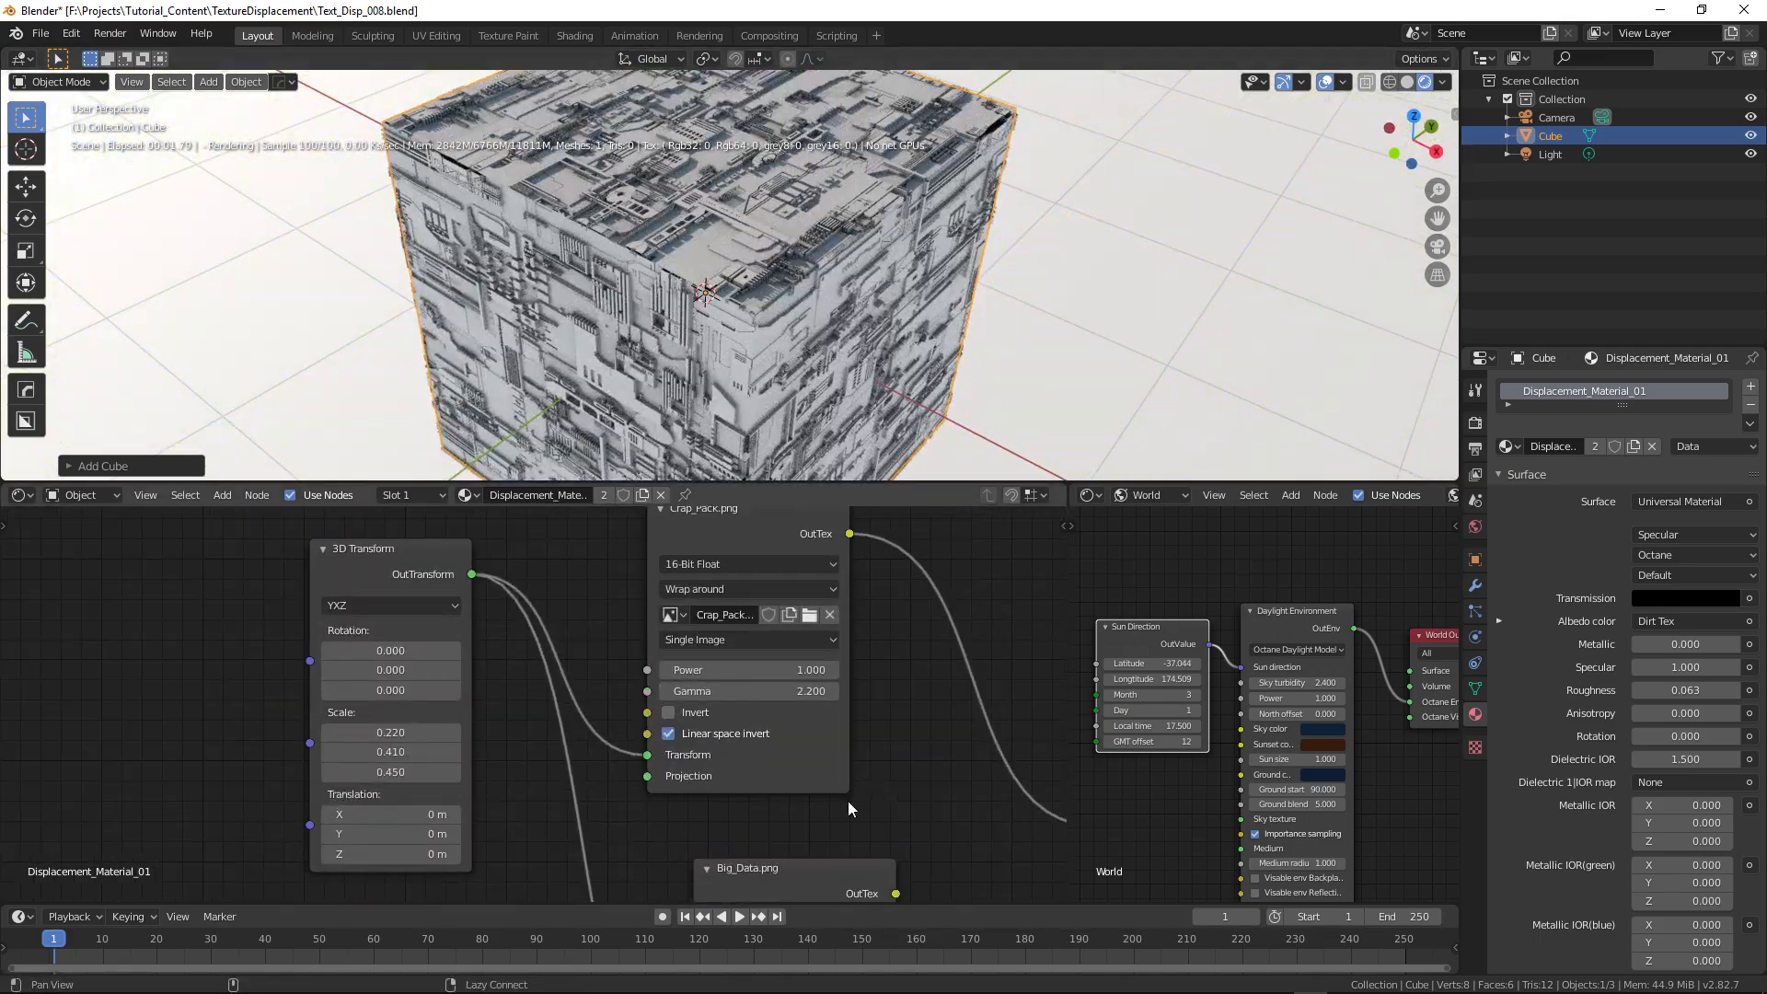
left_click_drag(391, 735, 428, 735)
left_click(392, 735)
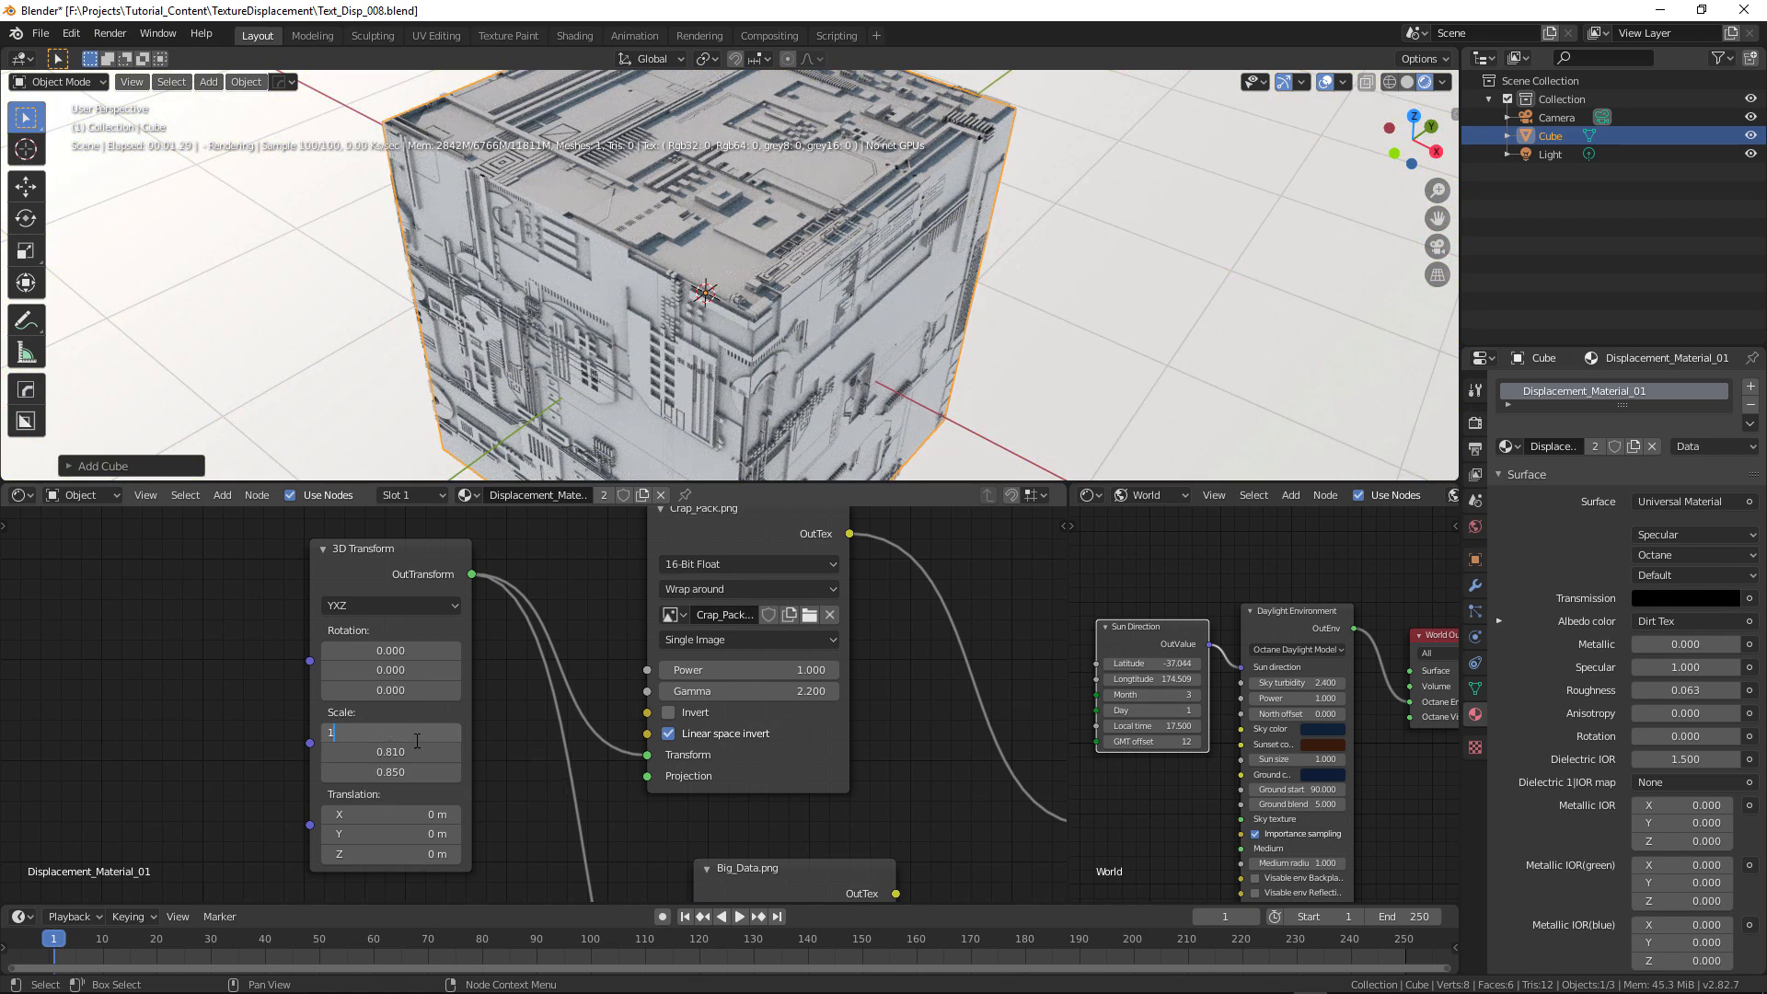
key("Return")
left_click_drag(391, 733, 392, 772)
type("1")
key("Return")
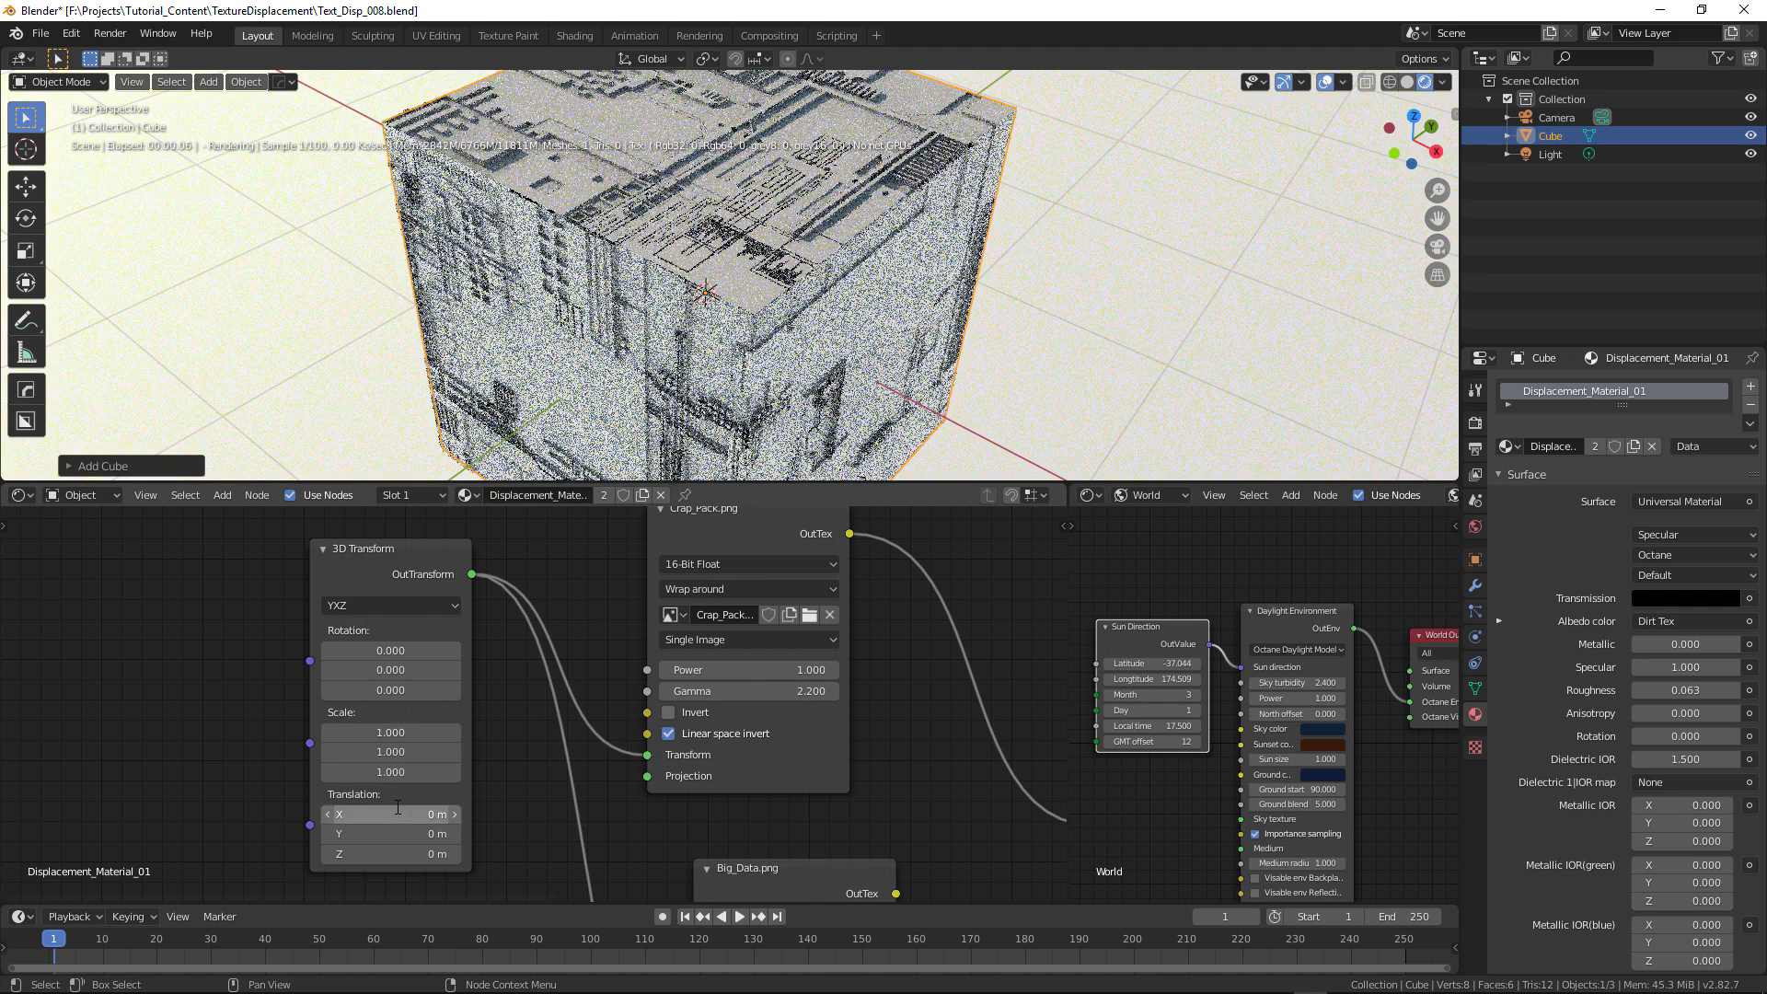
- Set the Texture Displacement height to 0.23 and save the scene as the incremental version Text_Disp_009.blend
middle_click_drag(943, 808, 572, 666)
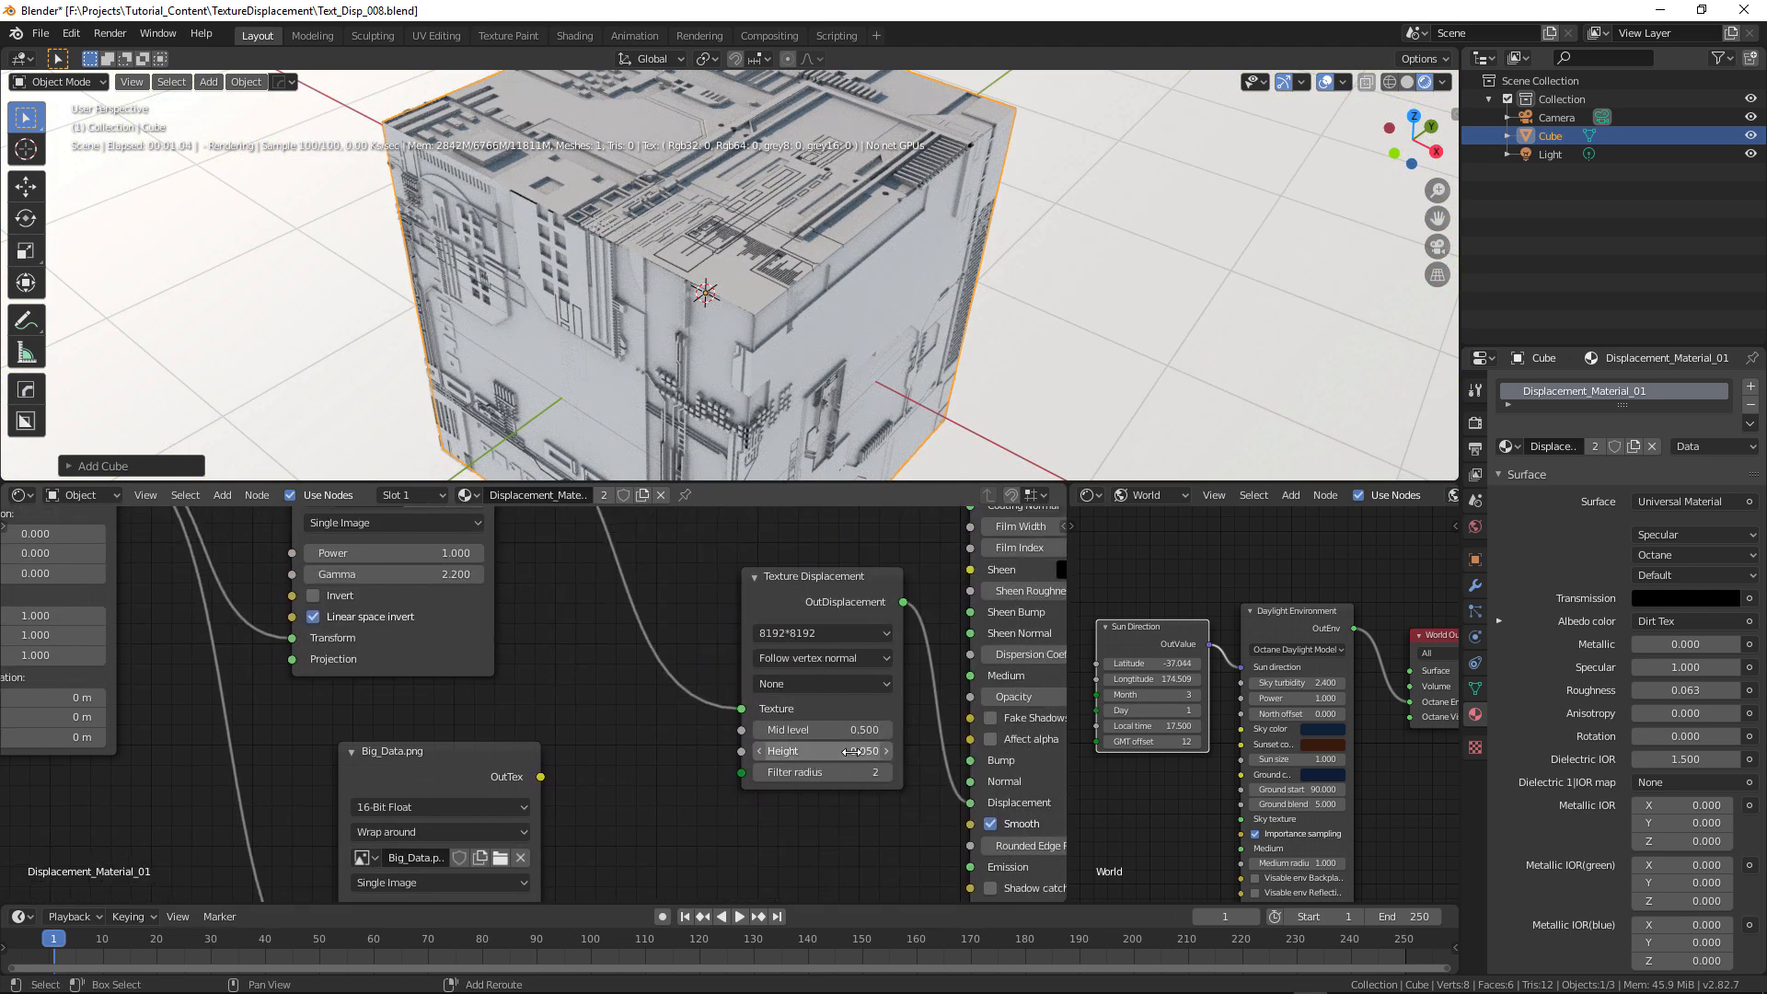
left_click_drag(819, 751, 885, 752)
middle_click_drag(743, 346, 787, 374)
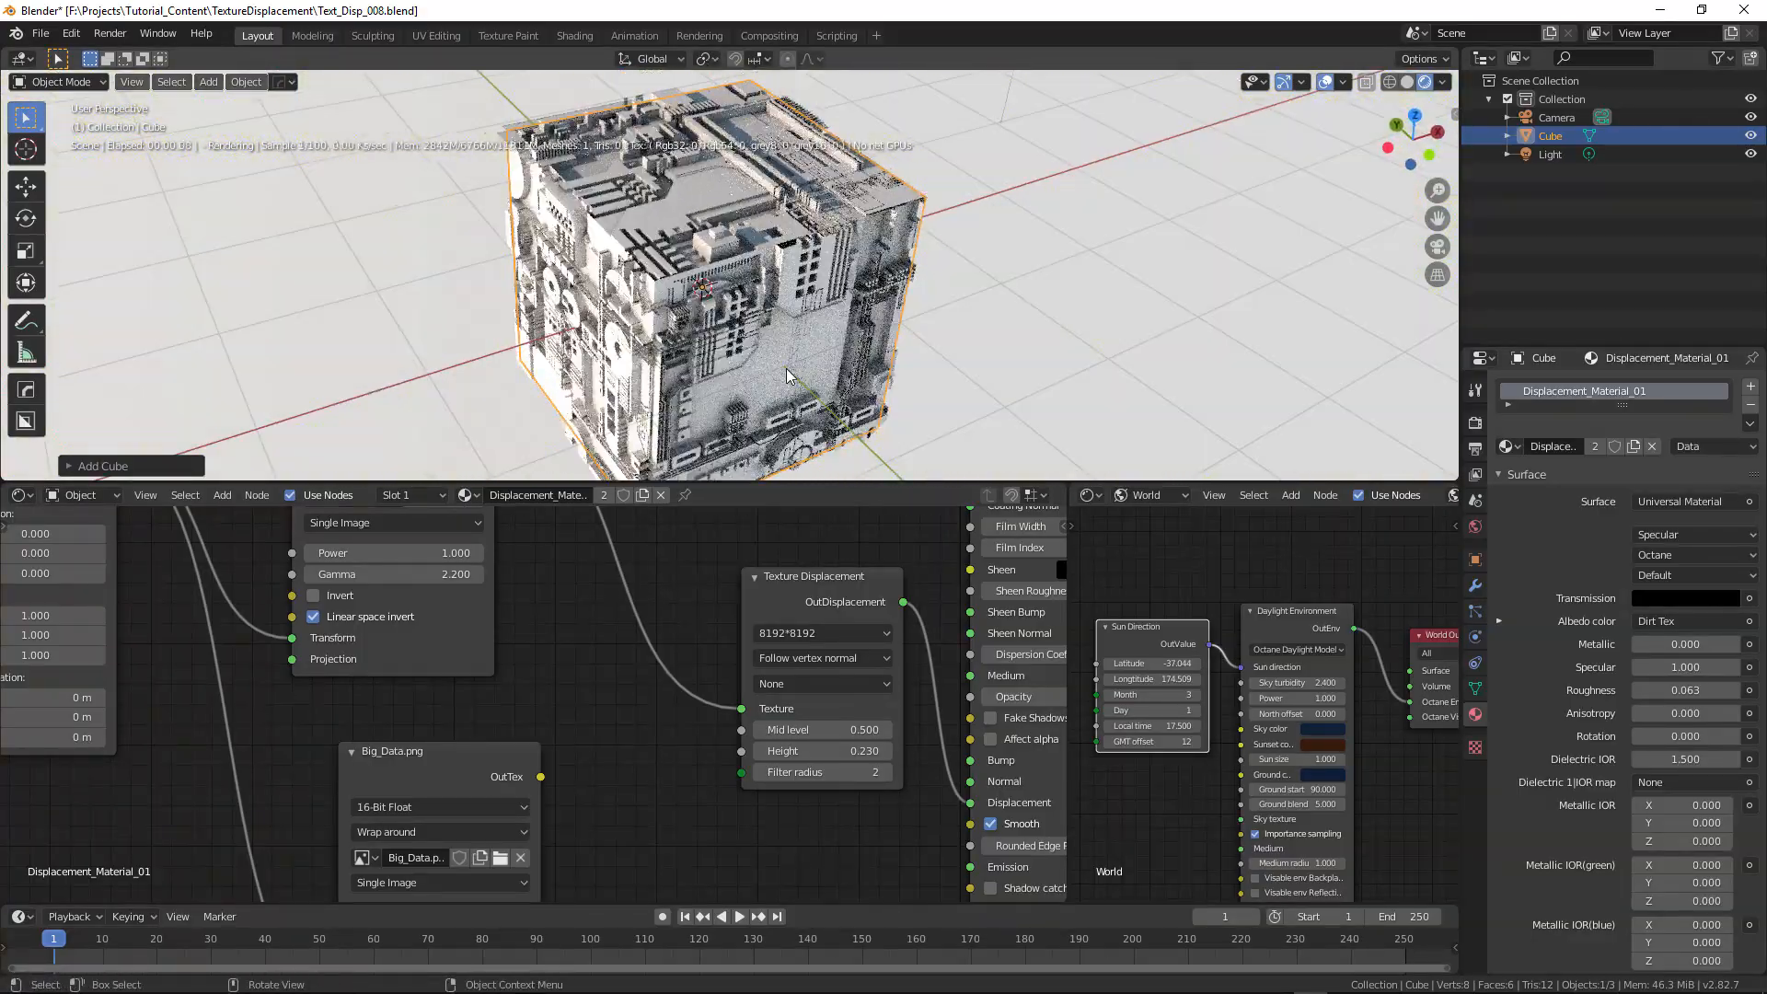
key("ctrl+alt+s")
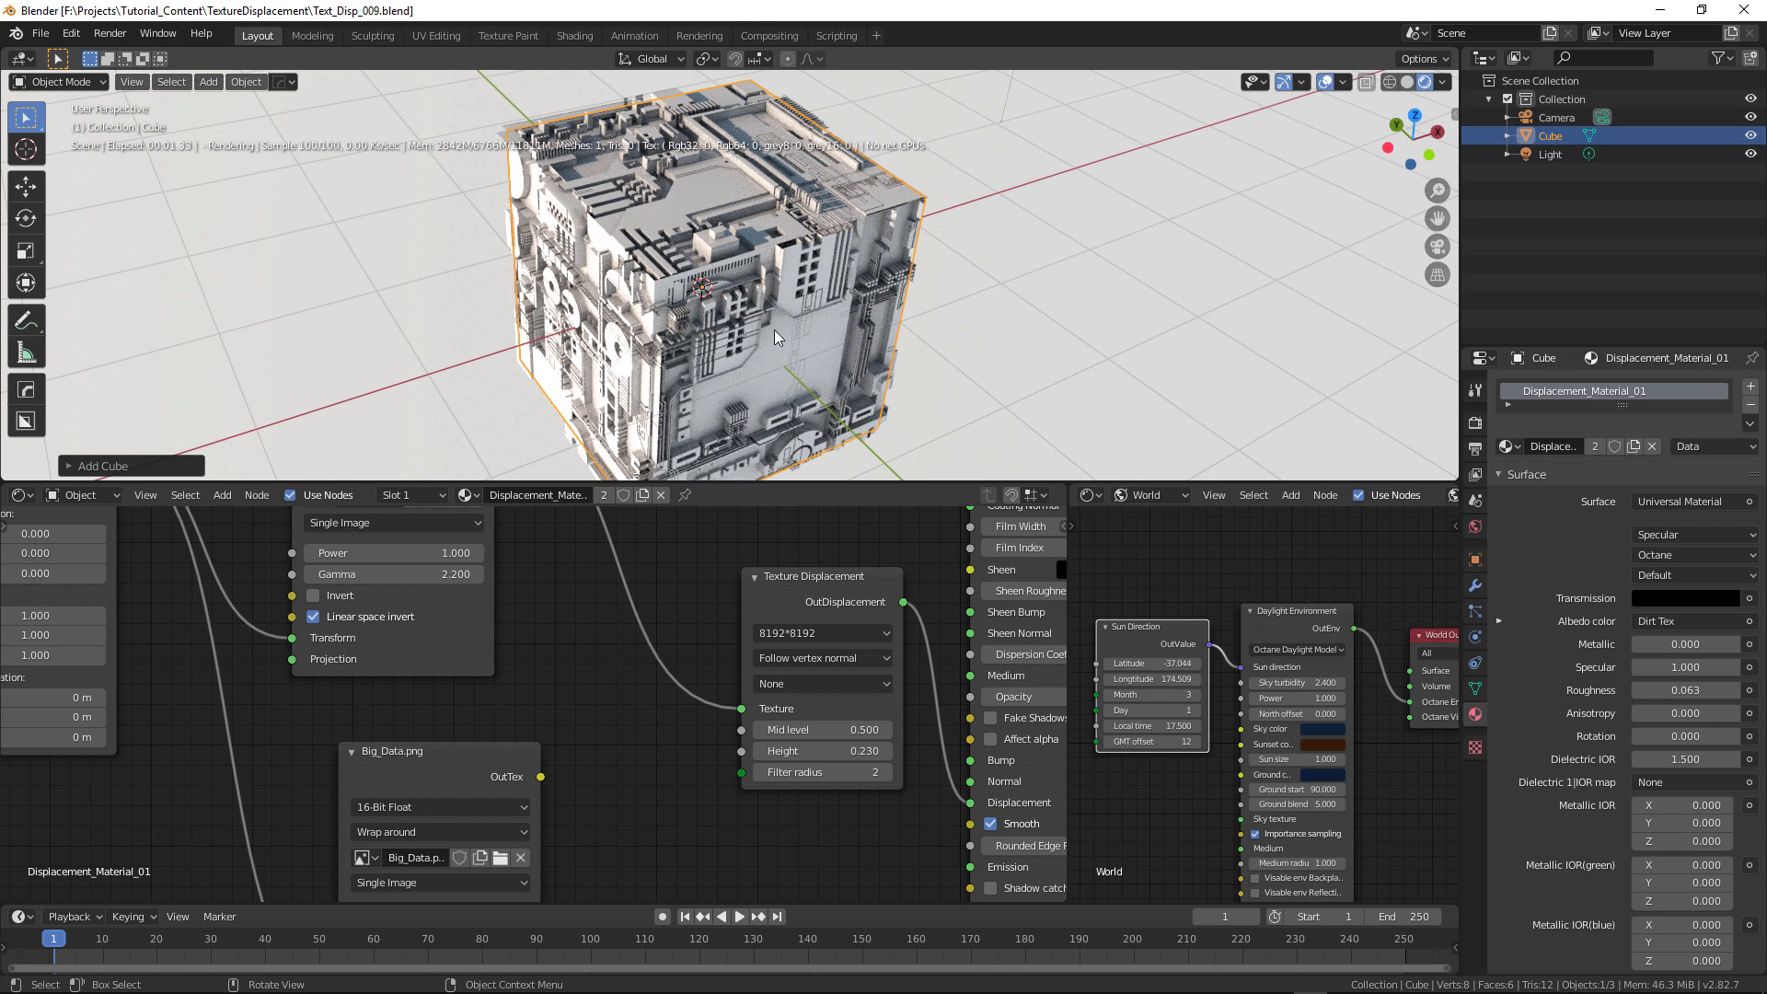
key("alt")
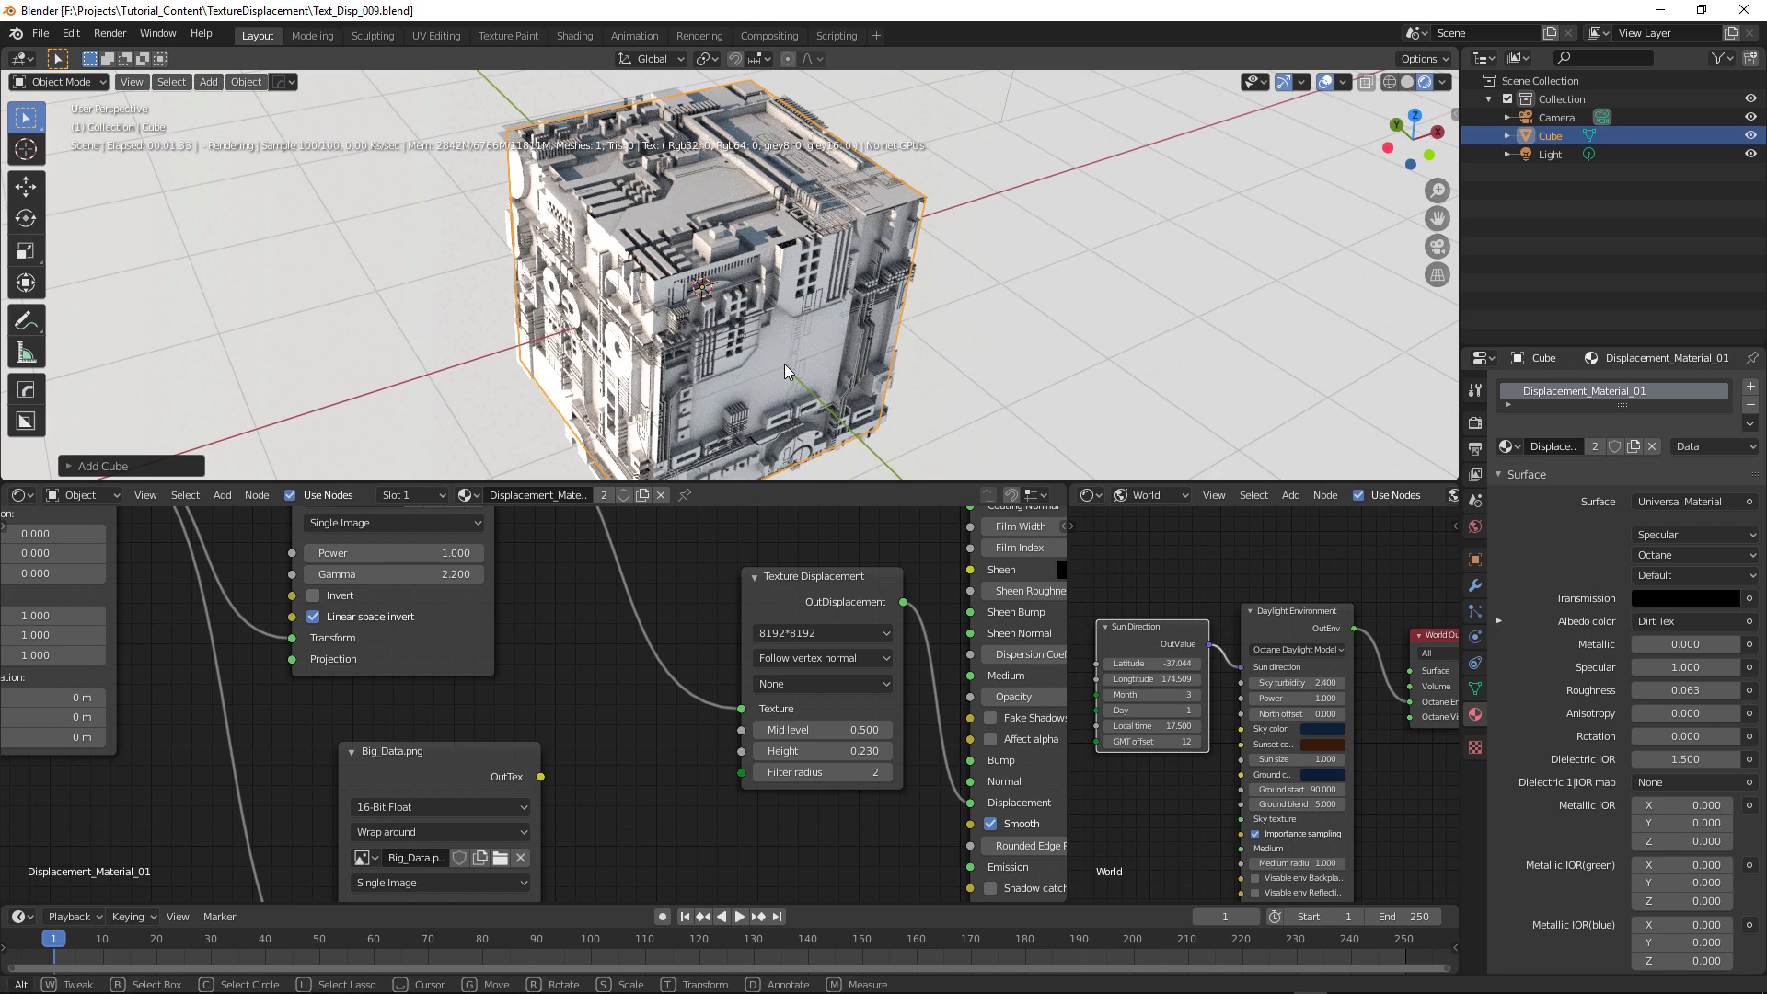
- Add a single loop cut around the middle of the cube, dividing it into two halves along X
key("Tab")
key("ctrl+r")
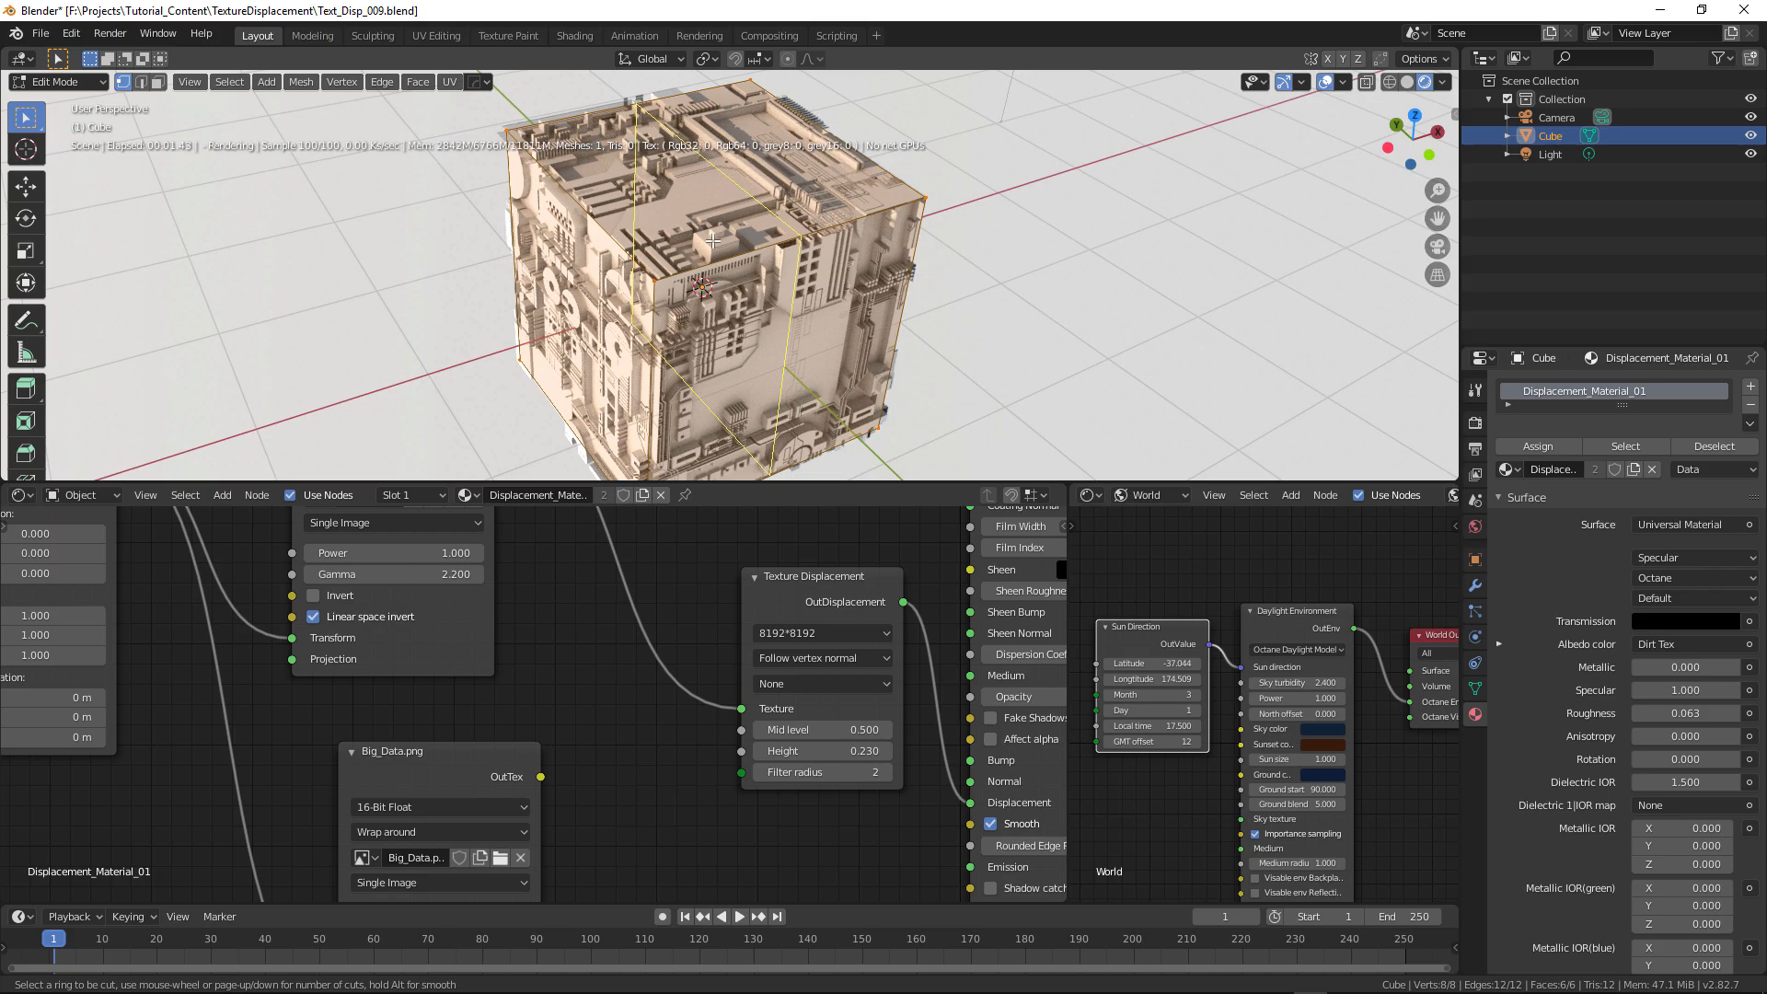
left_click(713, 241)
middle_click_drag(768, 315, 725, 328)
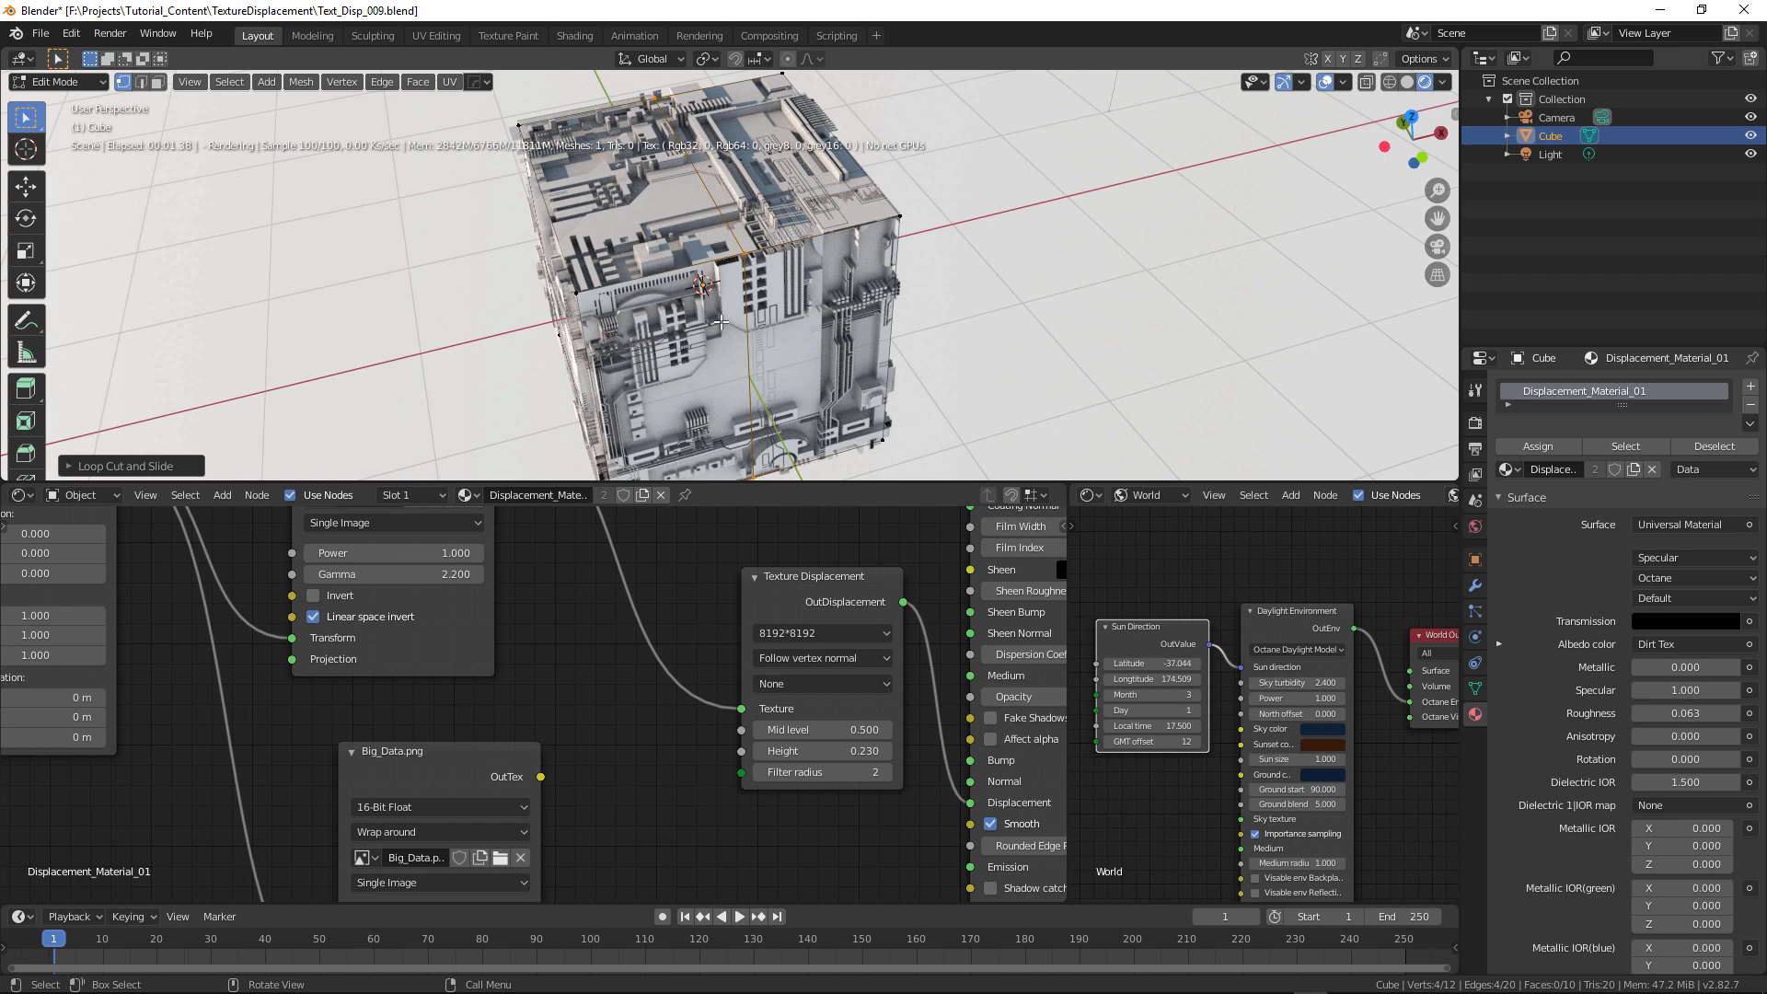
- Delete all faces on one side of the loop cut, including the end face, and return to Object Mode
key("3")
left_click(655, 274, "alt")
middle_click_drag(633, 321, 661, 314)
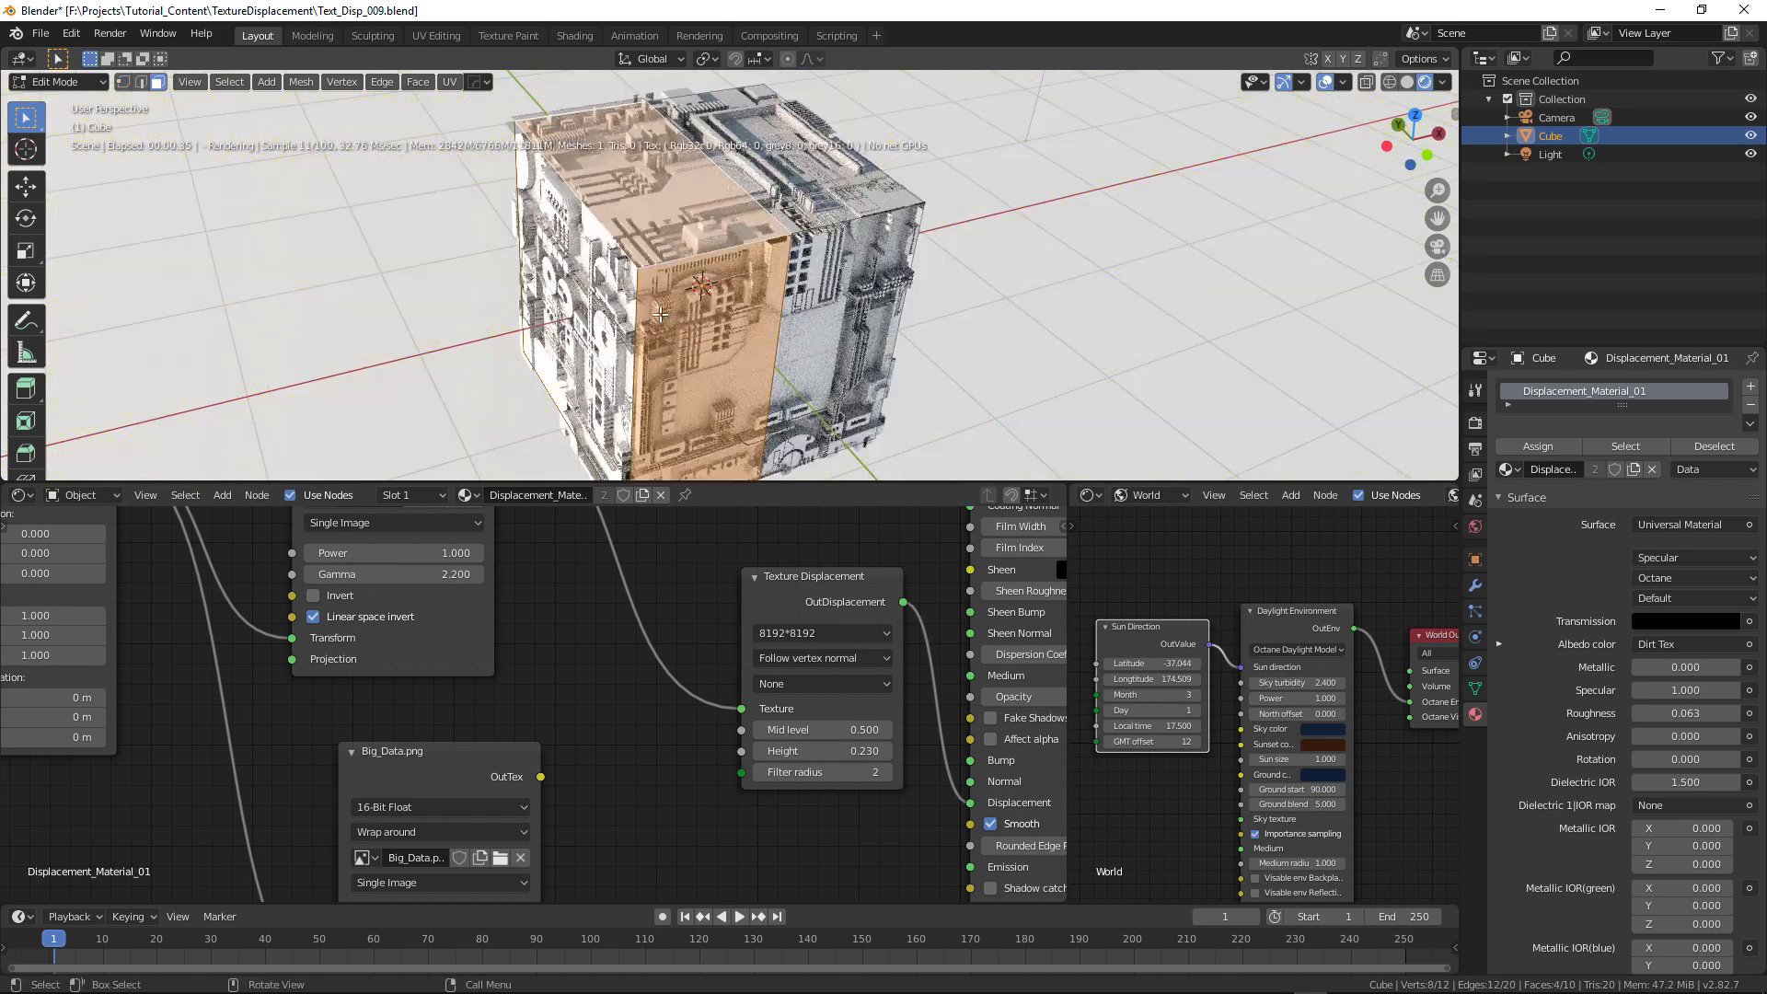
key("x")
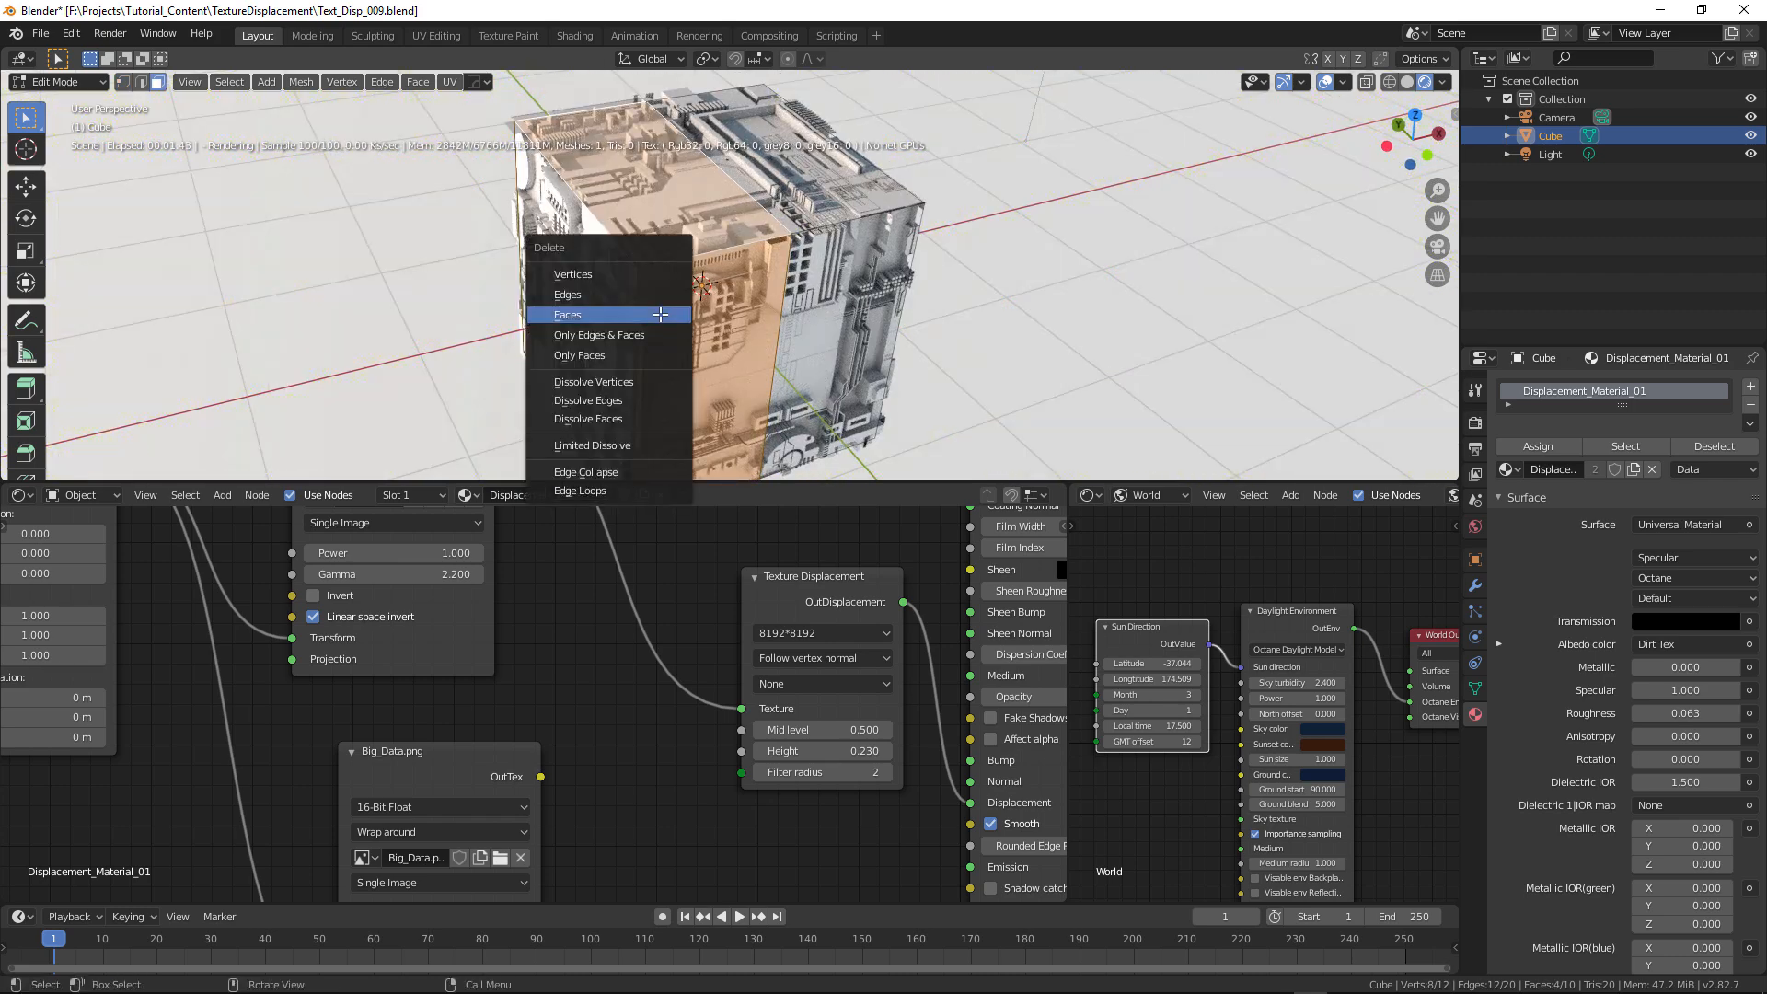
left_click(660, 314)
key("x")
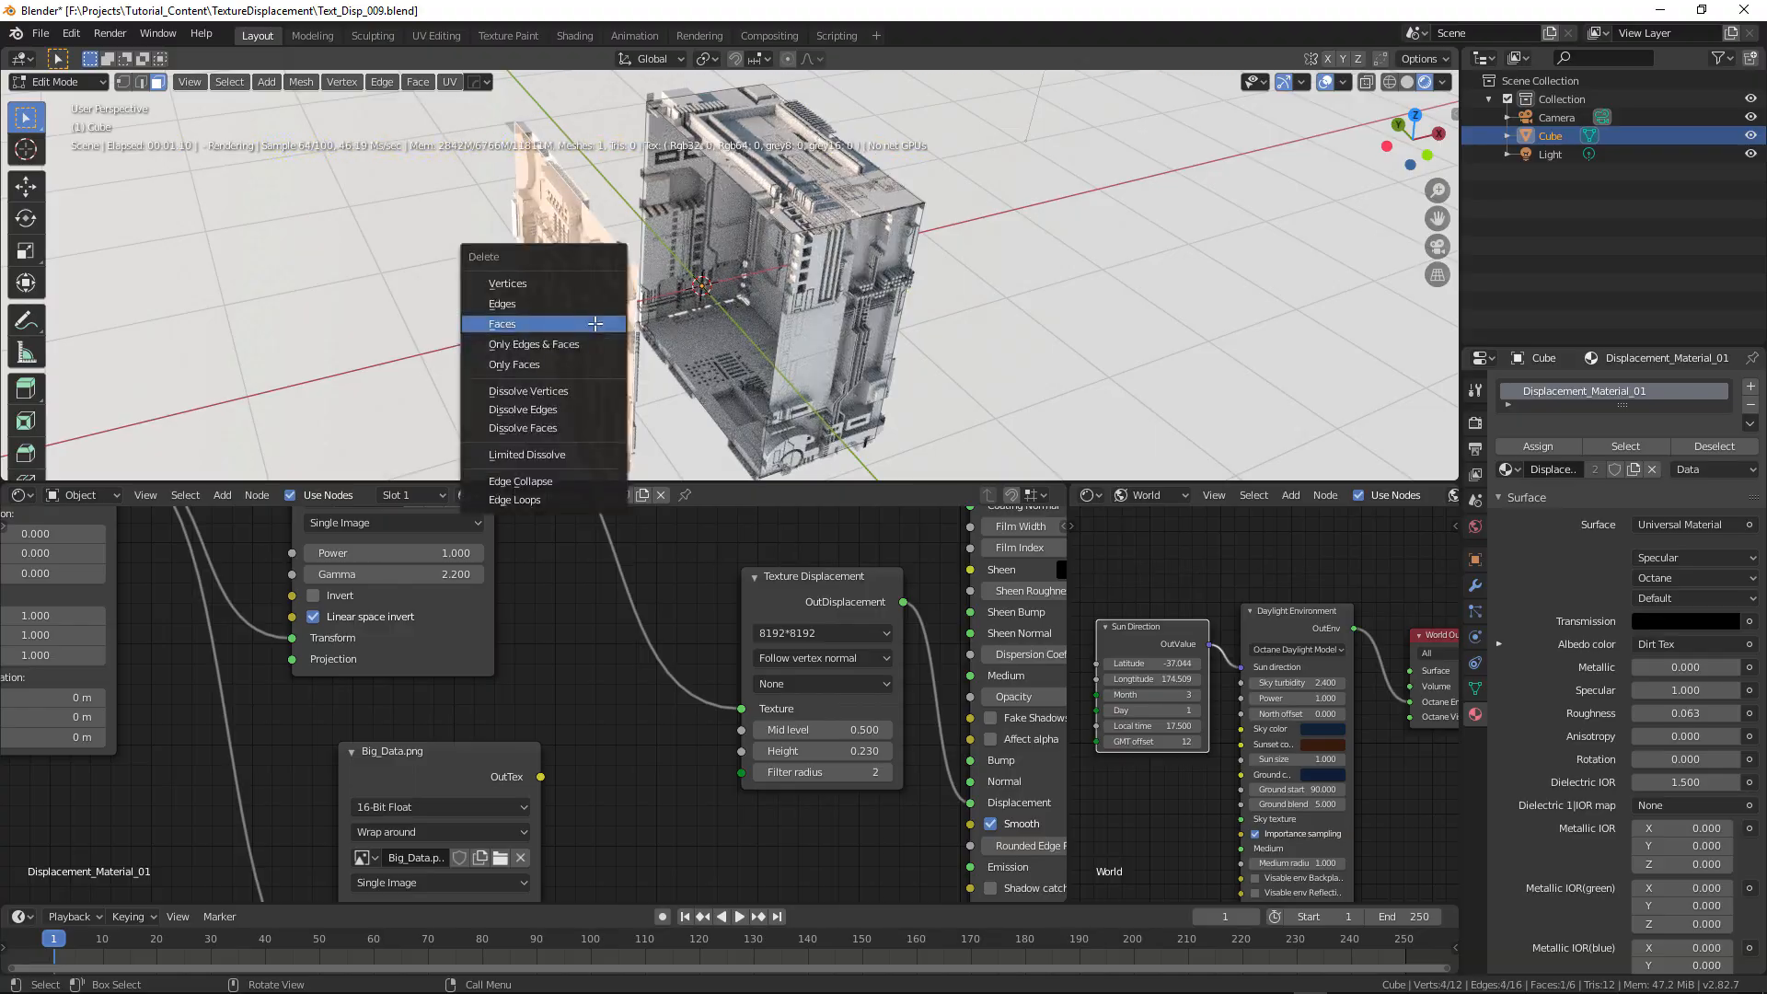
left_click(595, 323)
middle_click_drag(595, 324, 933, 349)
key("Tab")
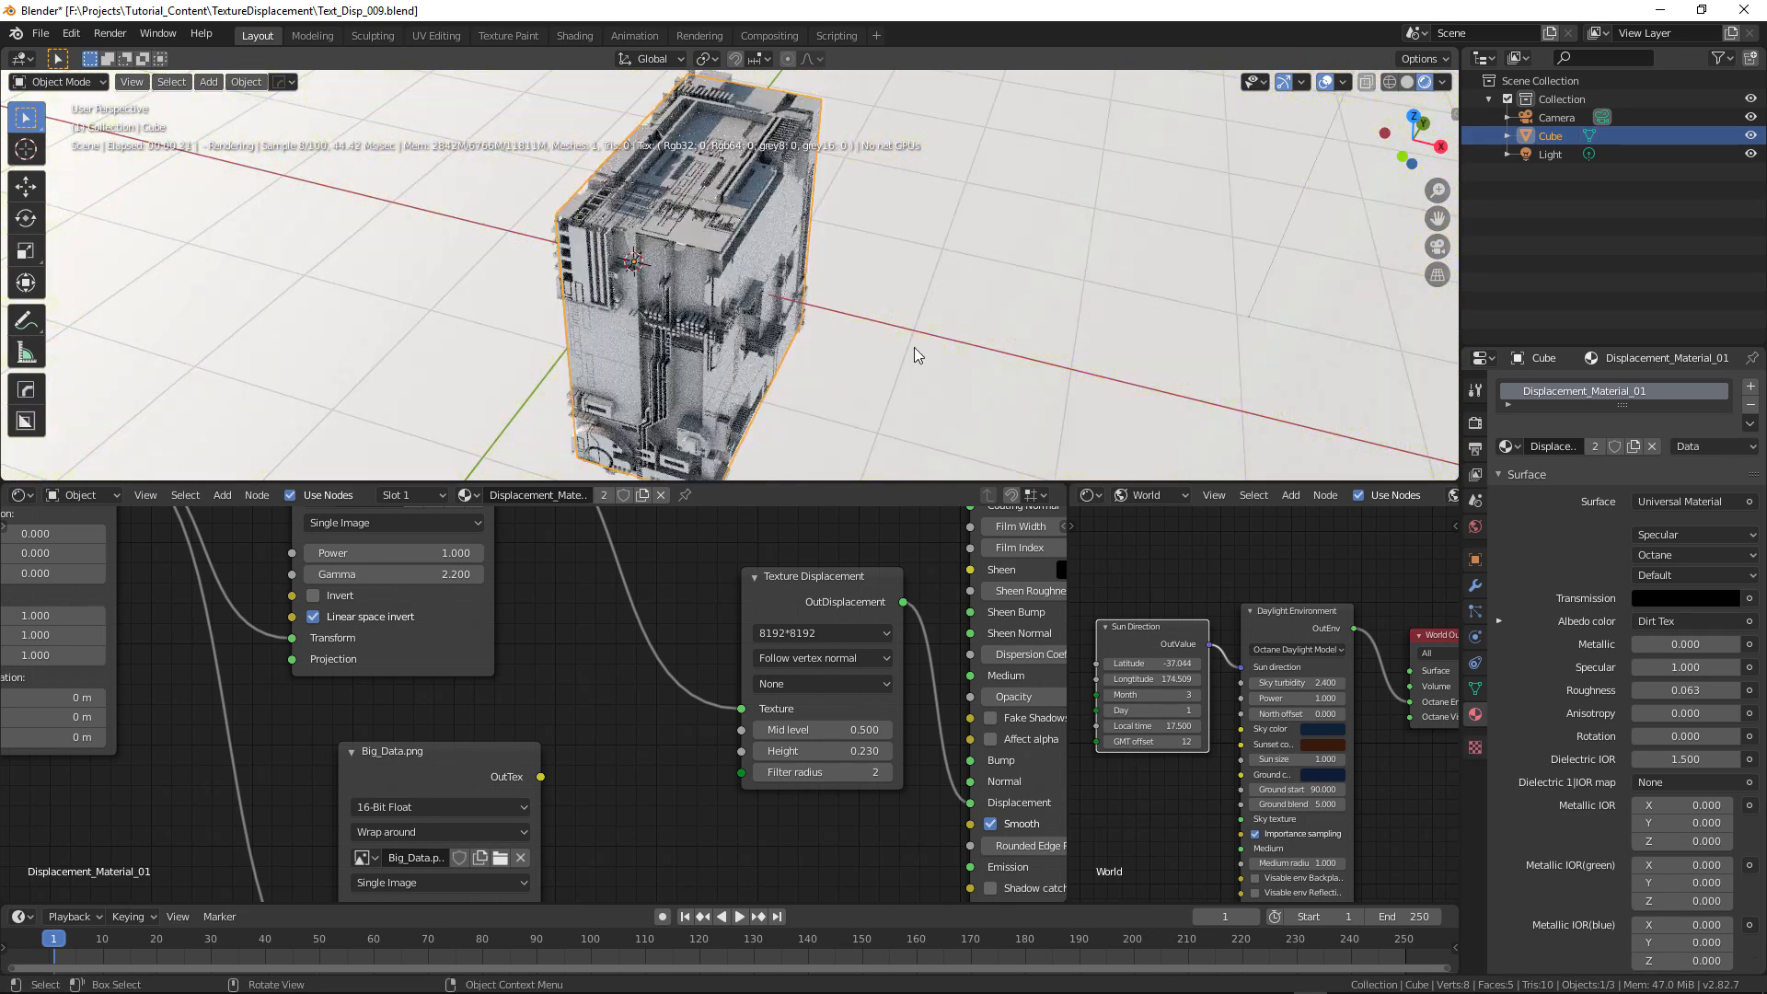
- Add a Mirror modifier on the X axis to rebuild the missing half of the cube
left_click(1475, 586)
left_click(1543, 384)
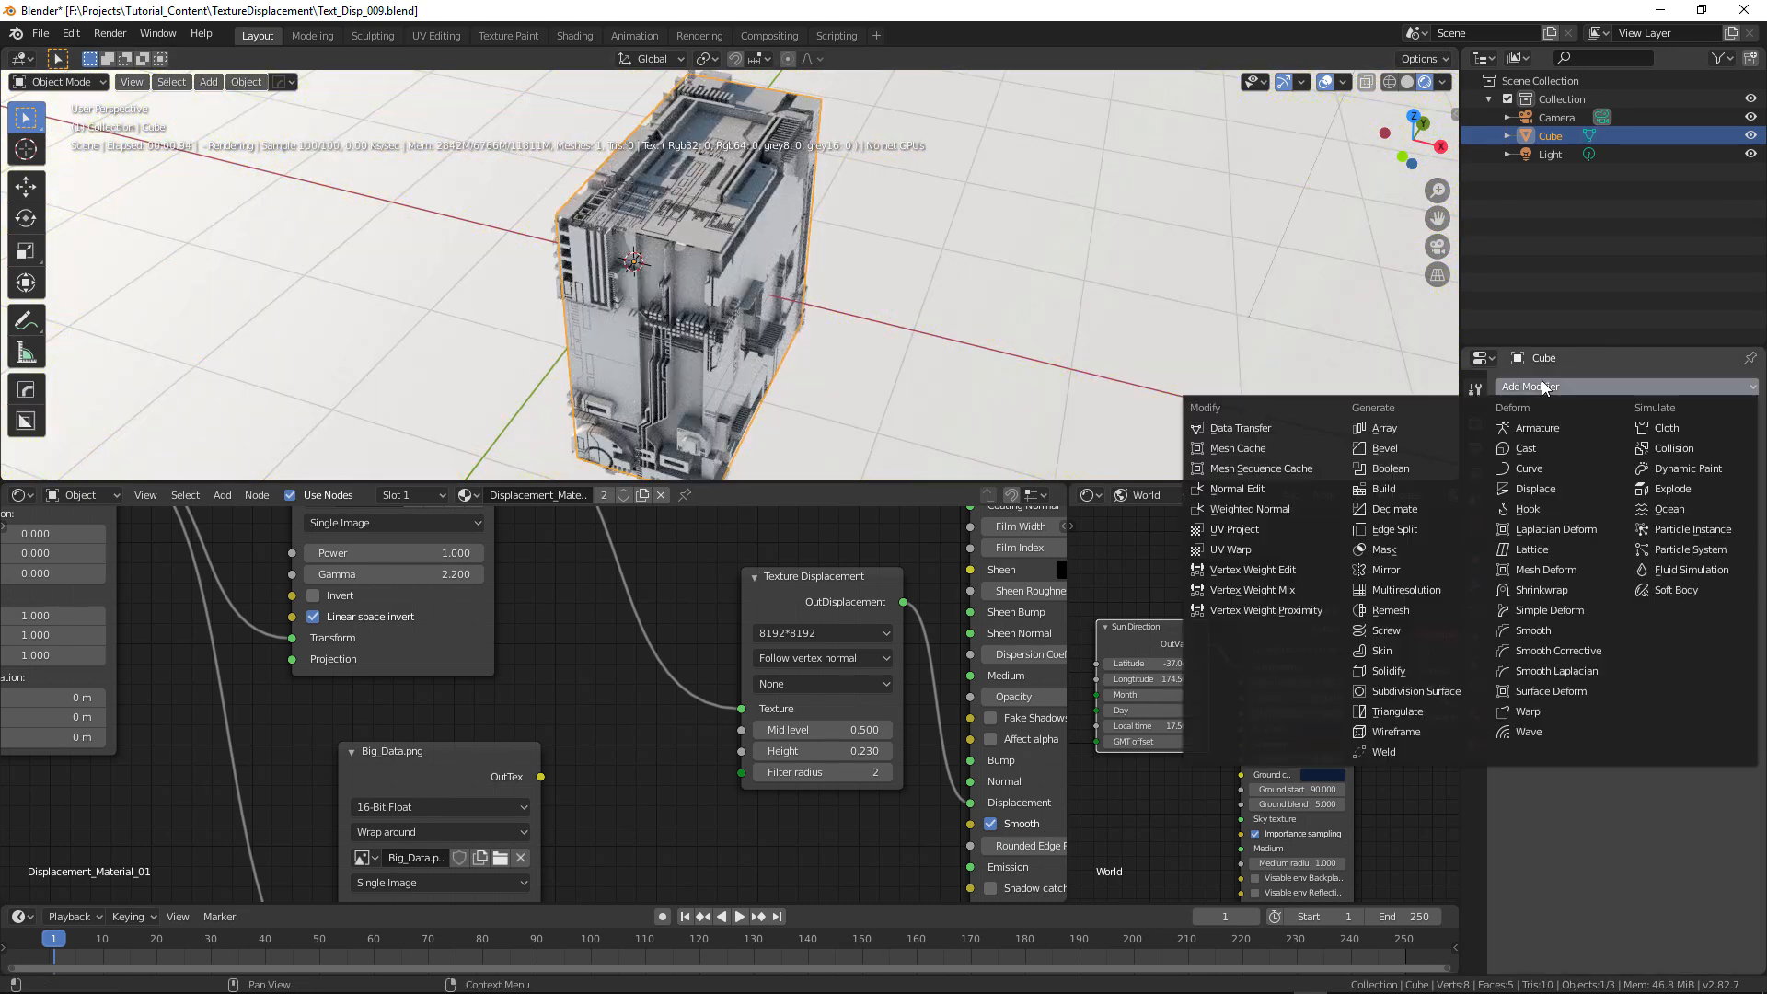
left_click(1416, 571)
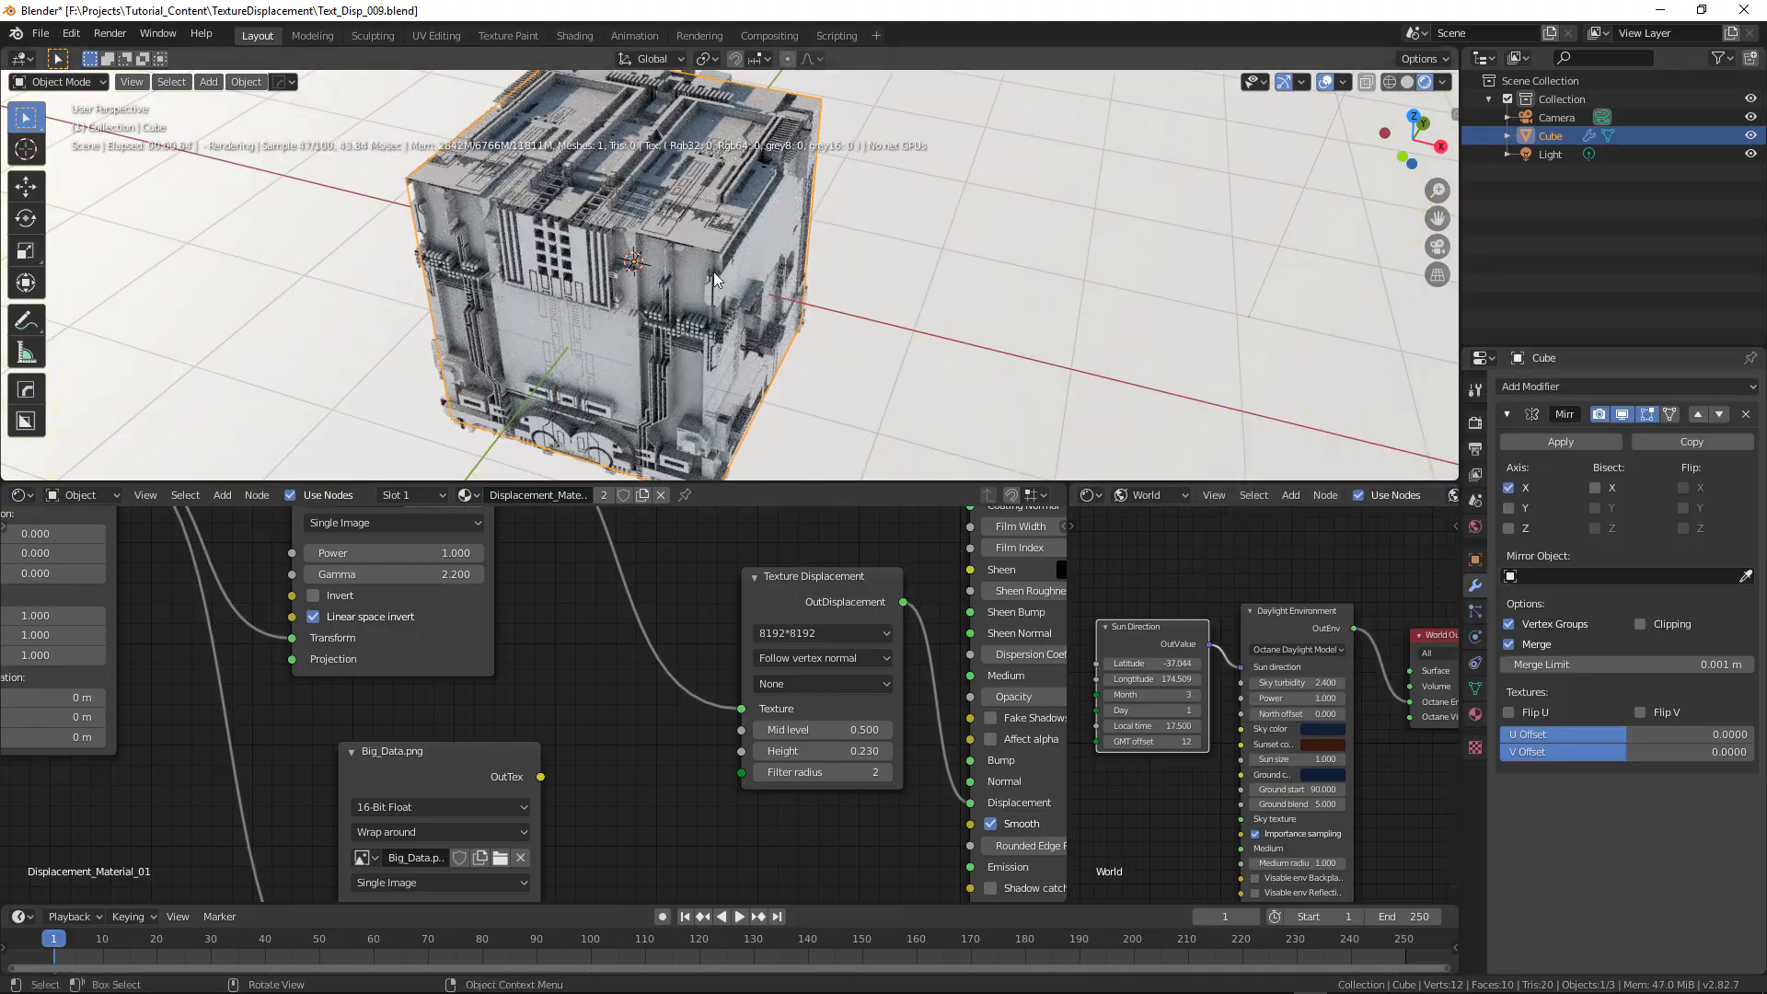
middle_click_drag(717, 308, 710, 347)
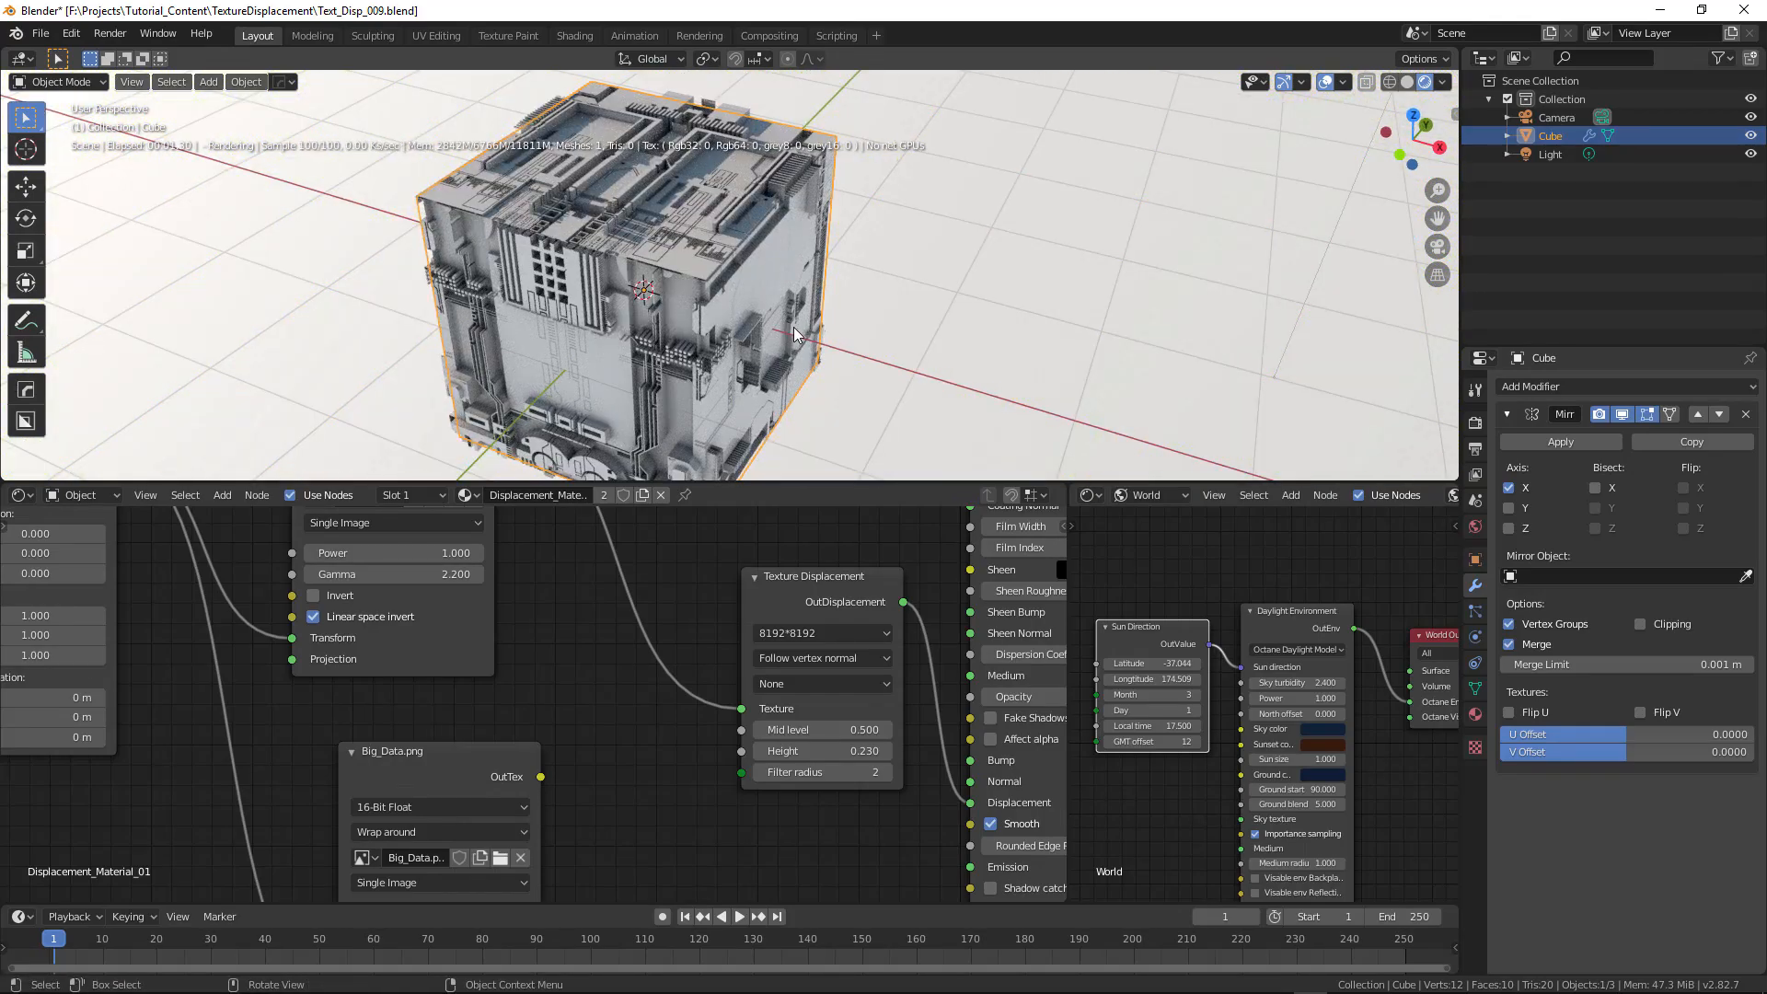
- Extrude the half-cube's outer side face outward along X in Edit Mode
key("Tab")
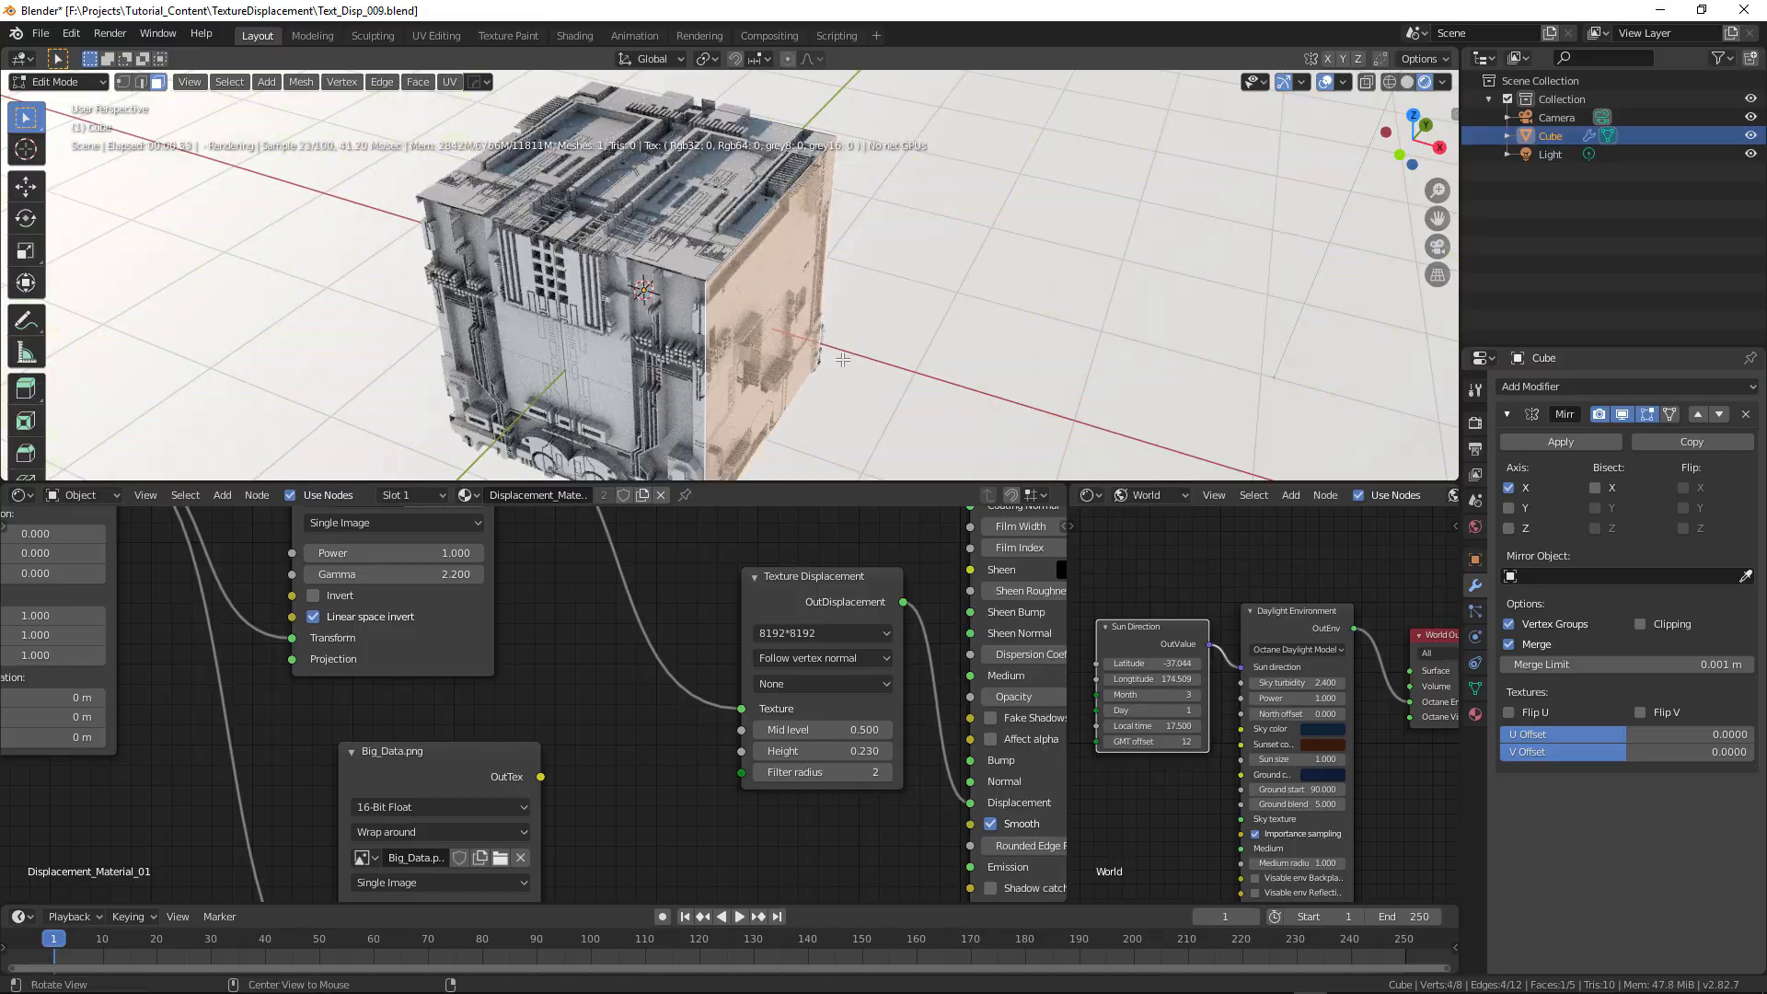
key("e")
left_click(985, 355)
middle_click_drag(687, 353, 874, 156)
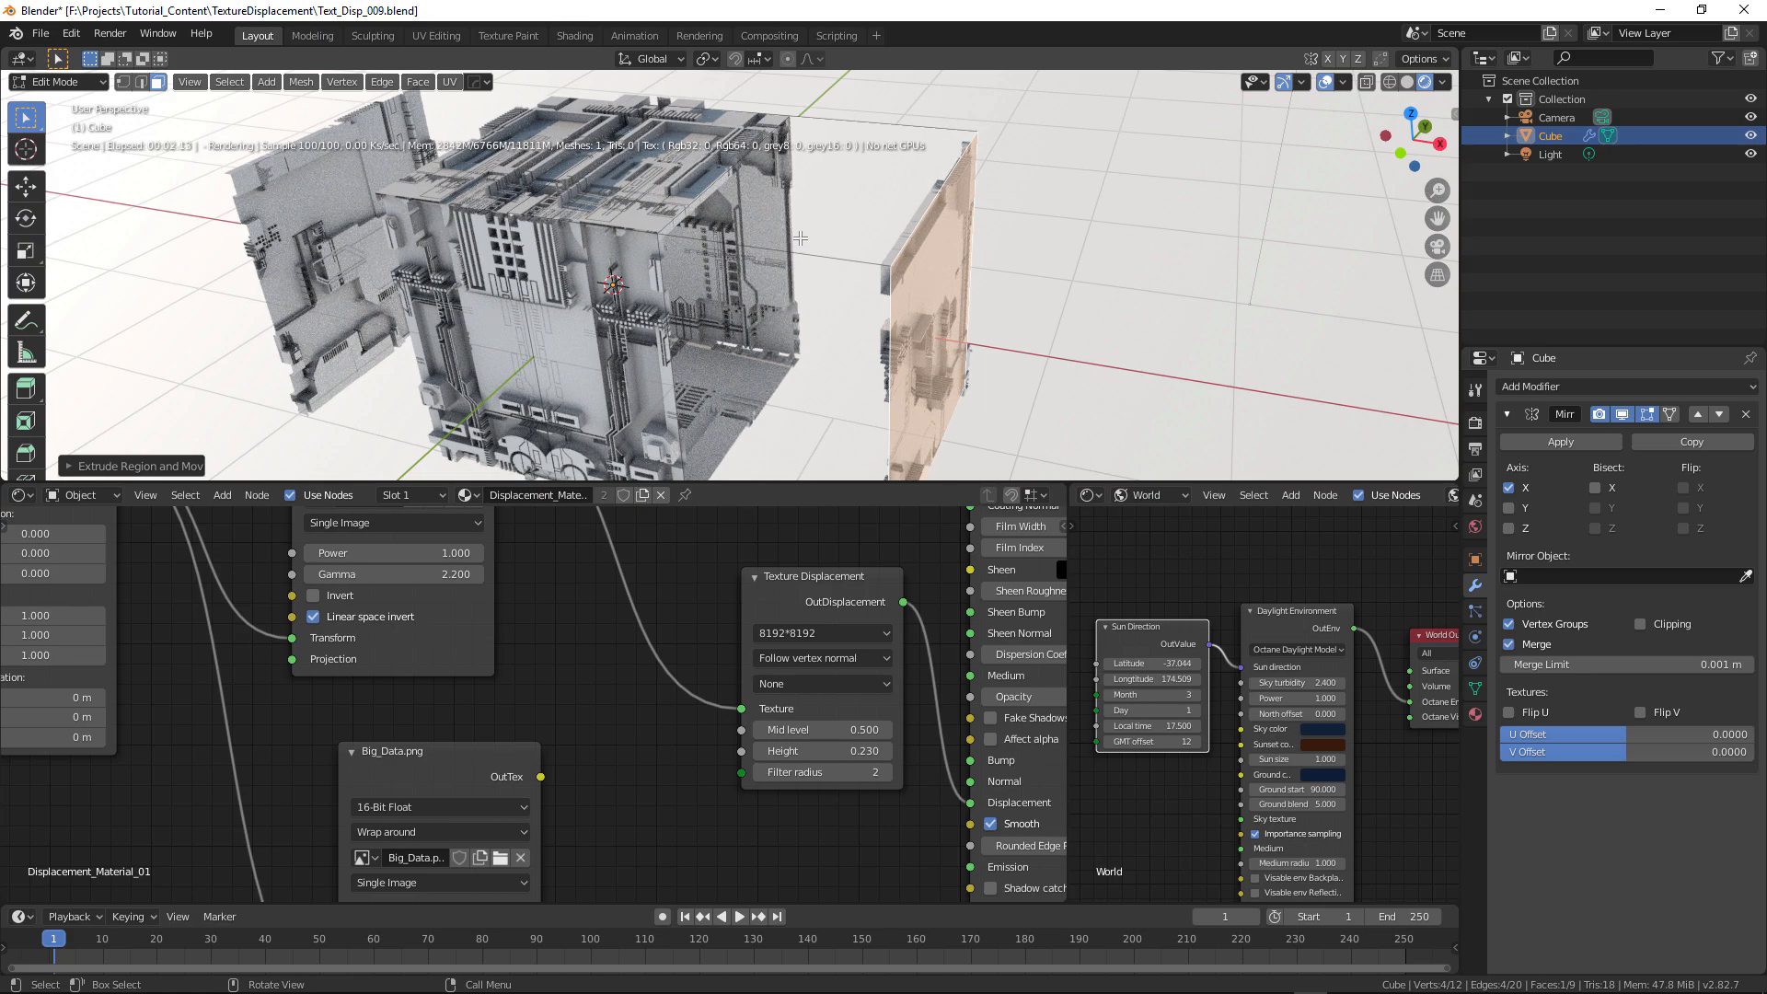
middle_click_drag(750, 347, 821, 301)
- Select the four faces created around the X extrusion and unwrap them with Smart UV Project at default settings
left_click(728, 357, "alt")
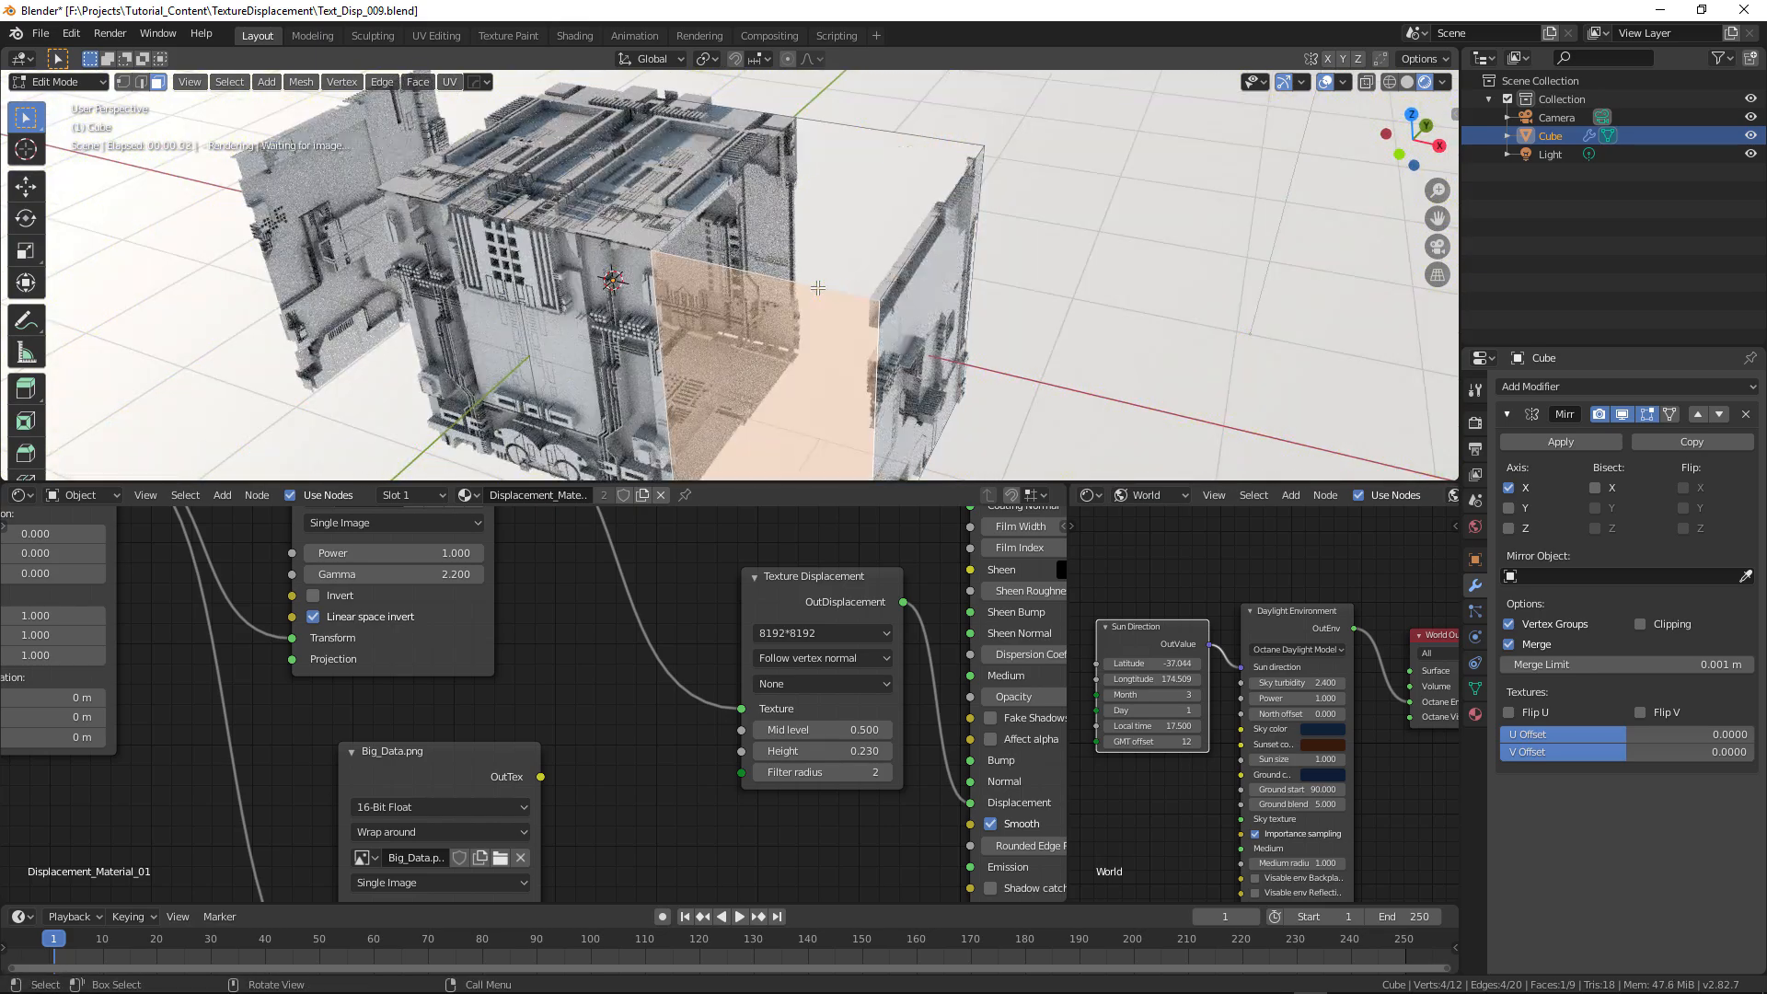
middle_click_drag(728, 357, 733, 342)
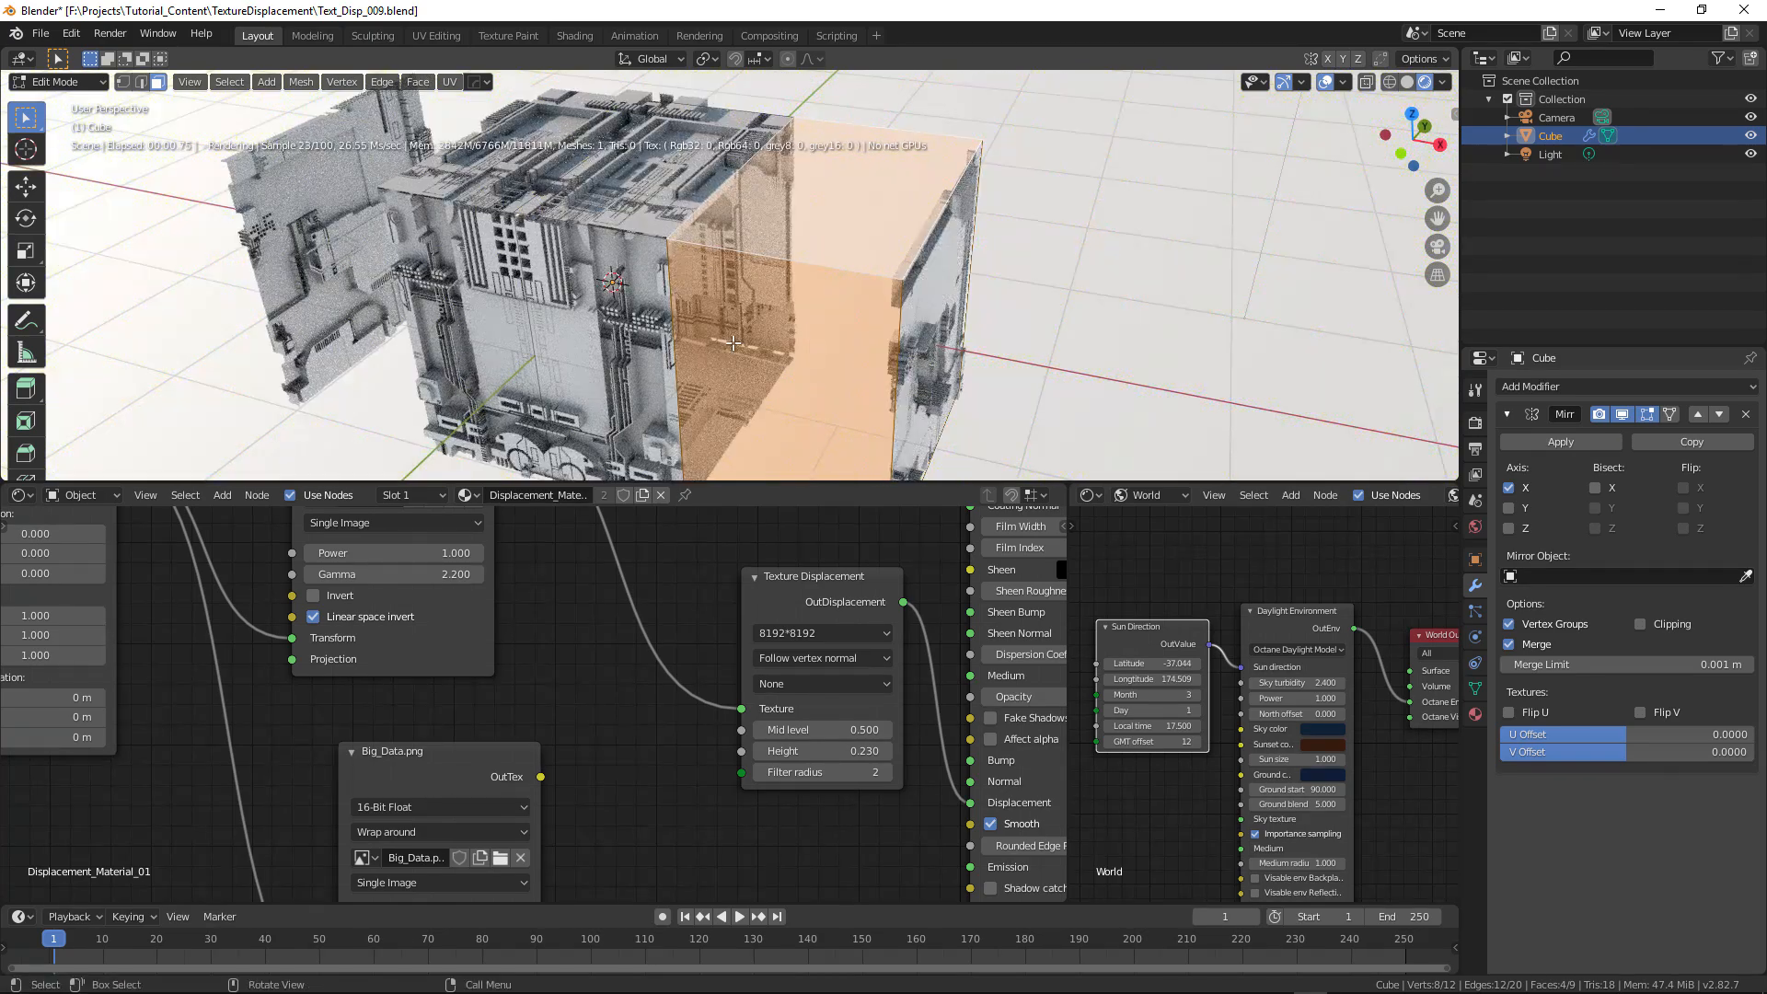
key("u")
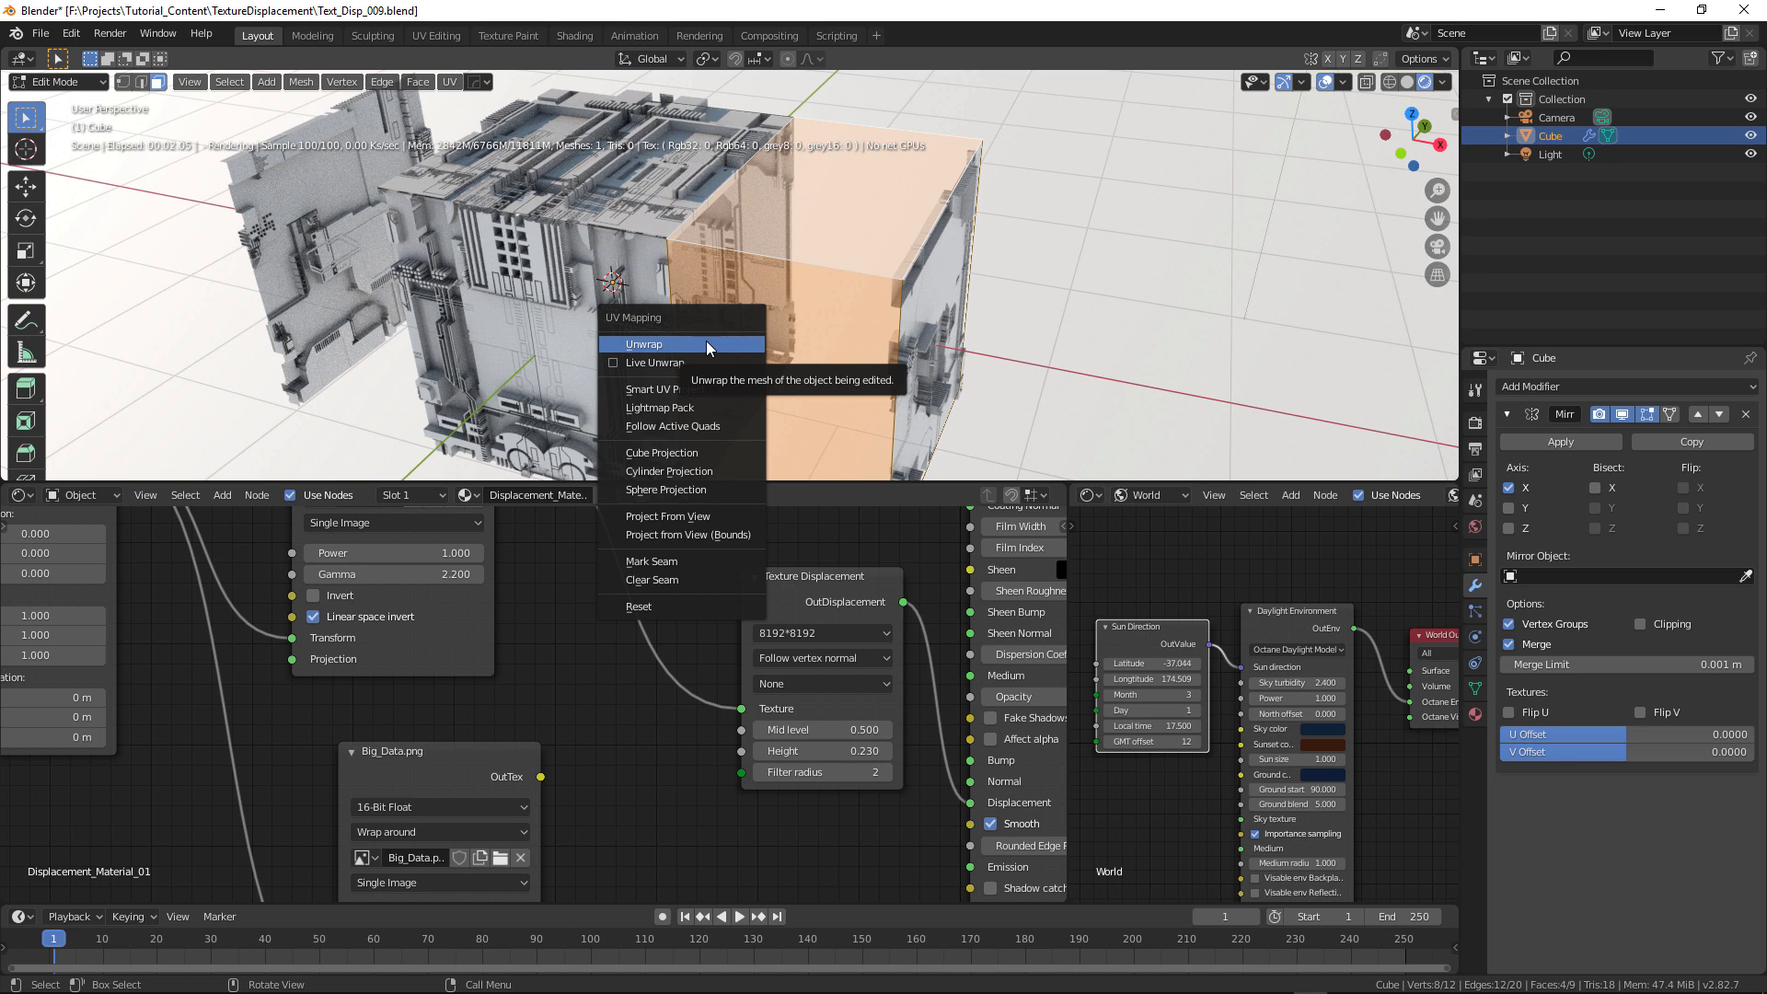
left_click(659, 388)
left_click(722, 528)
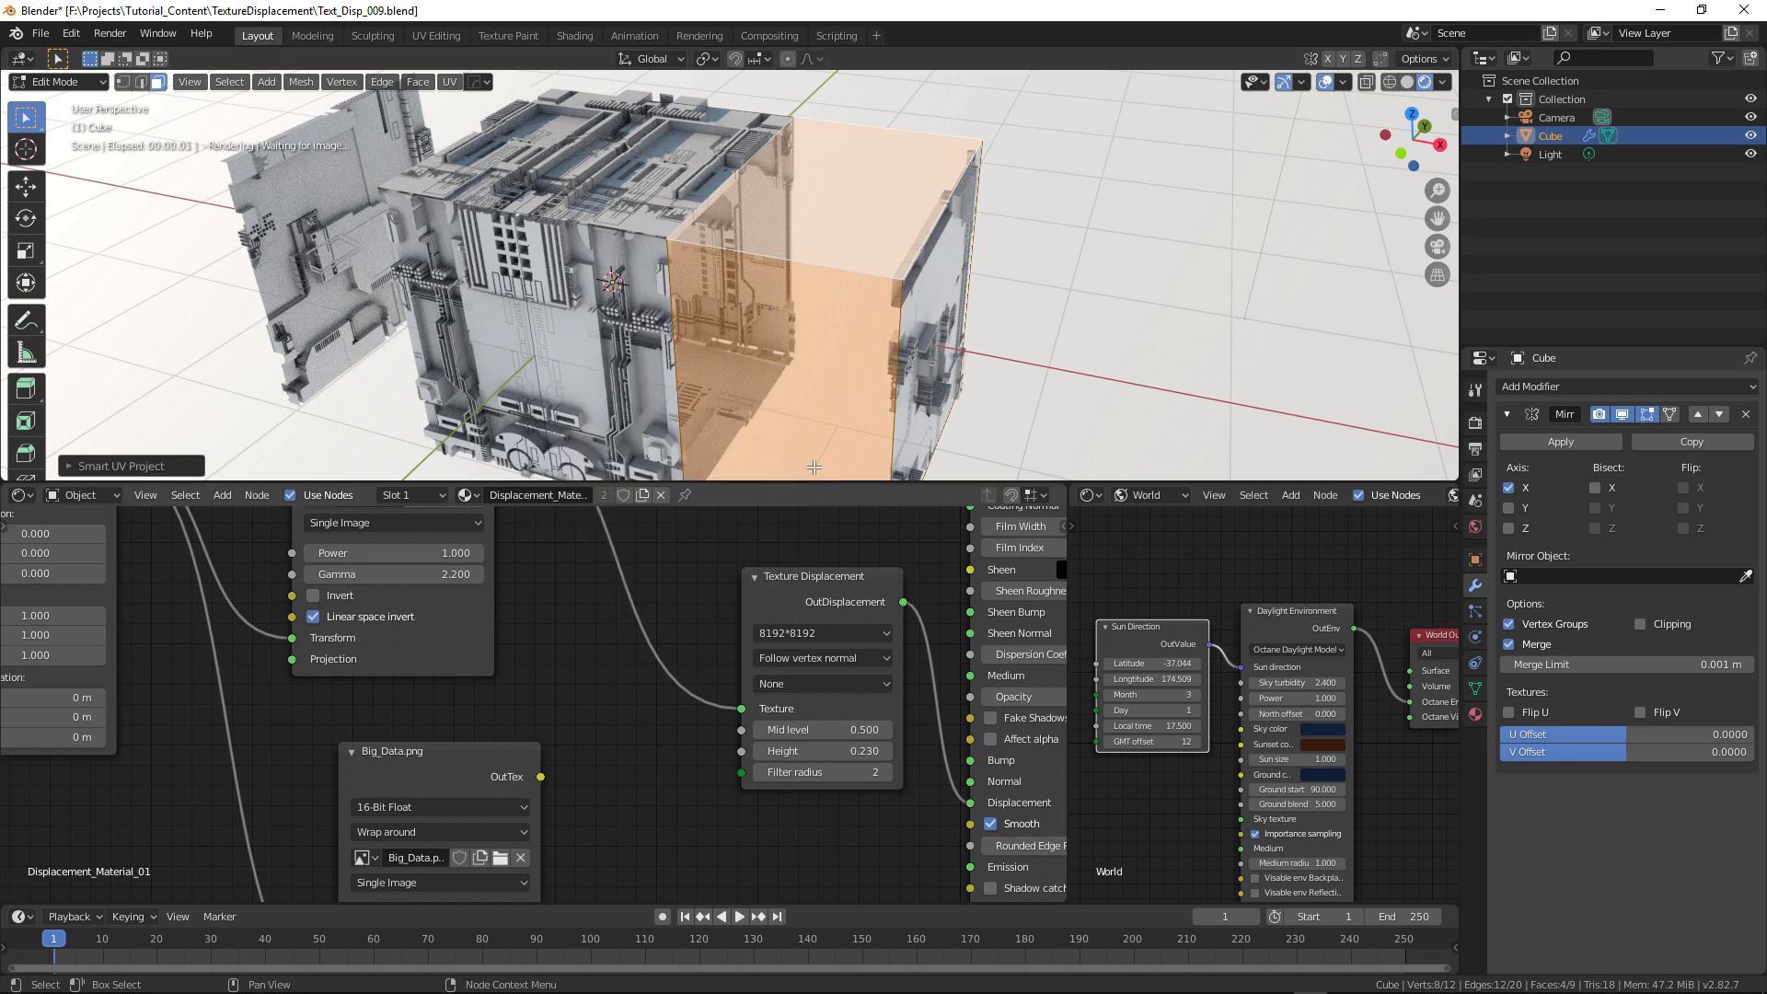
- Extrude the top face of the cube's outer section upward into a tower block
middle_click_drag(714, 371, 896, 345)
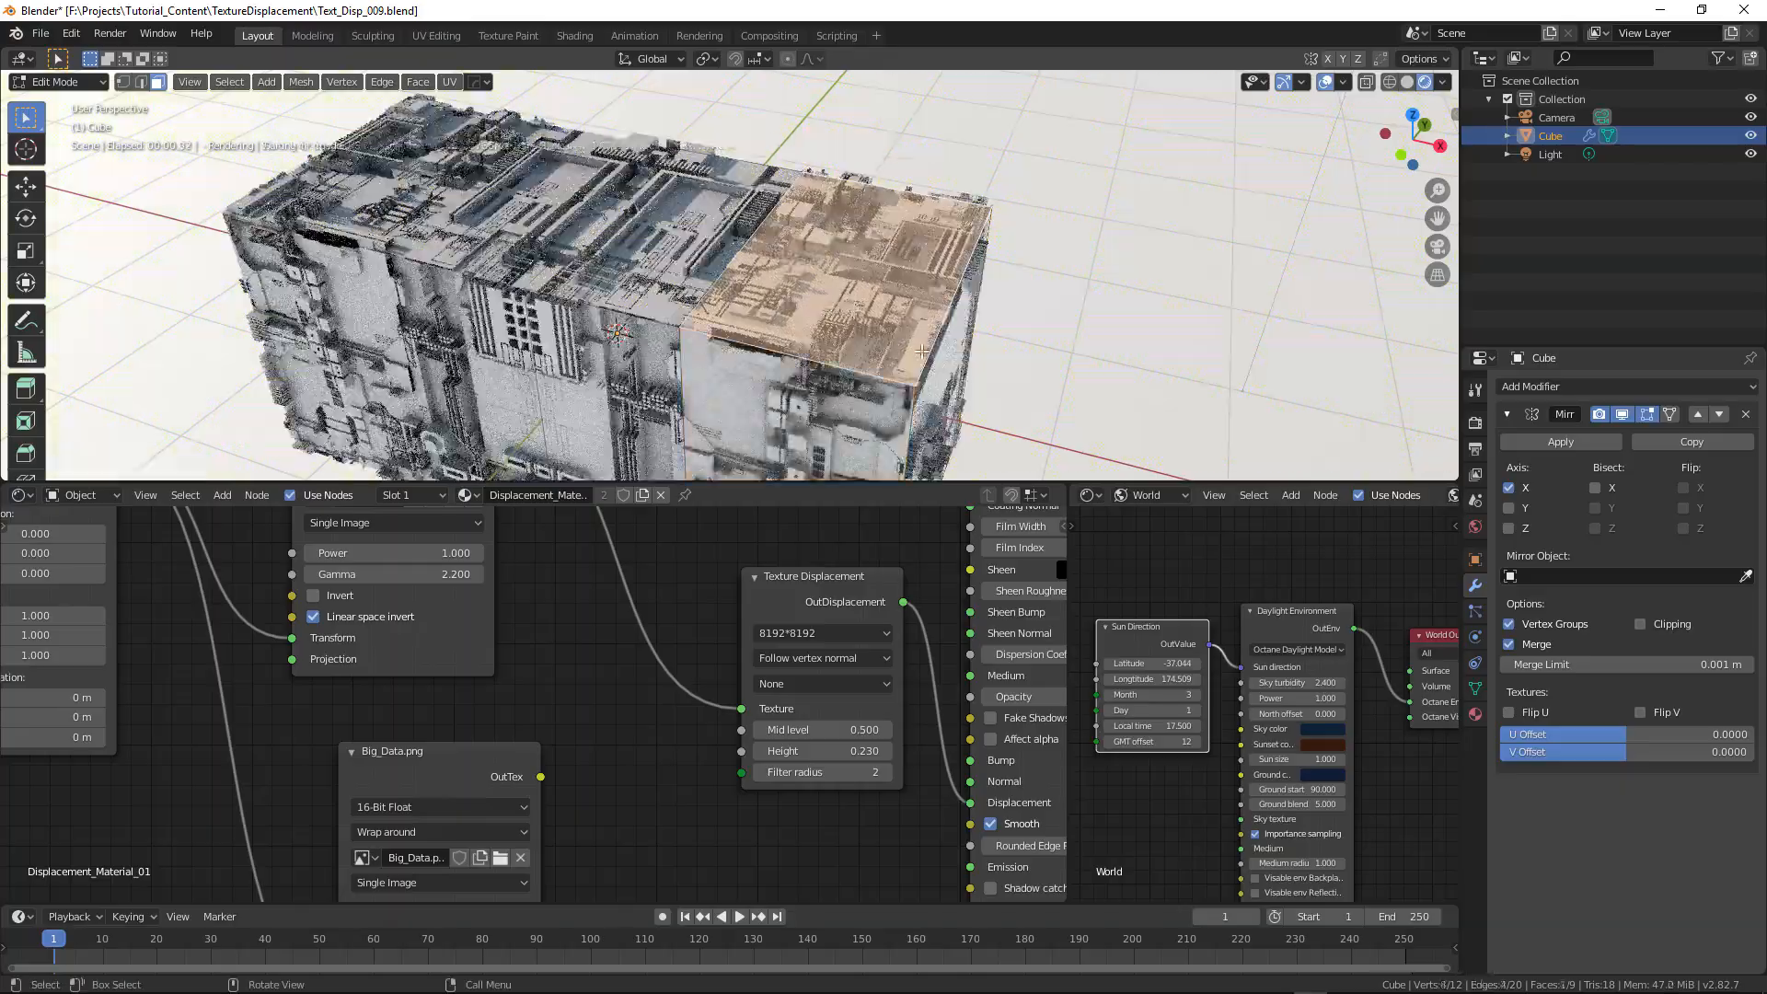
key("e")
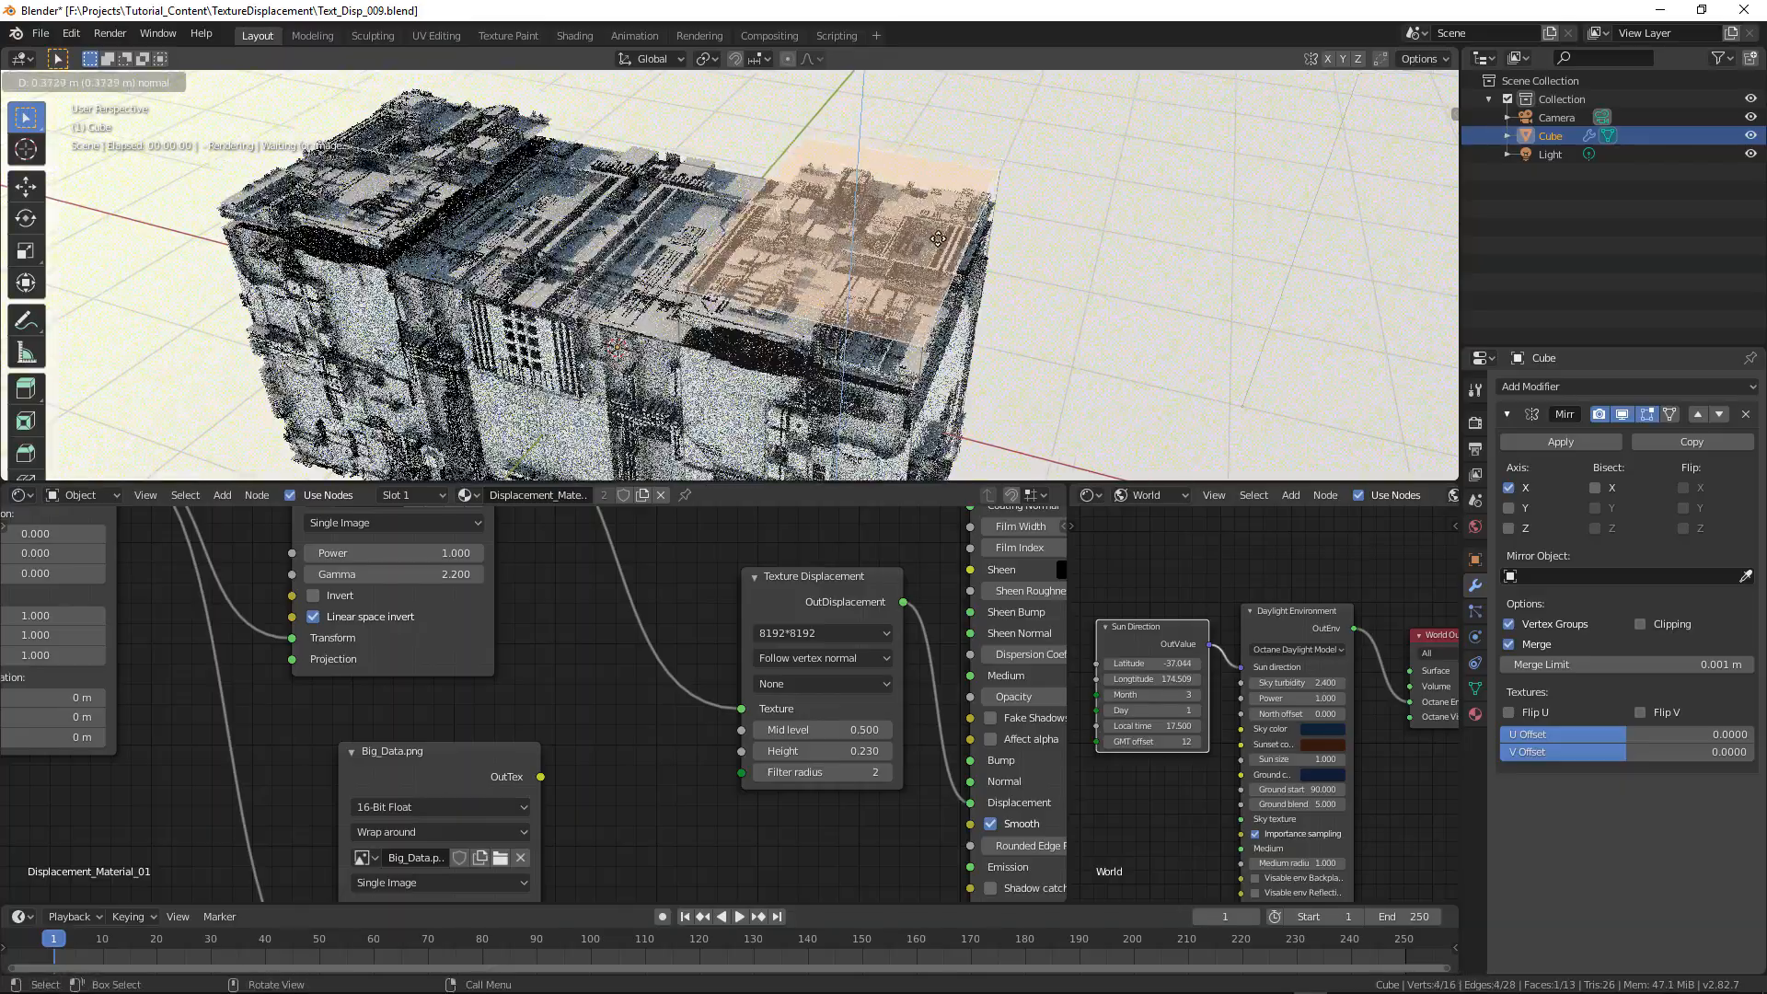
left_click(935, 147)
- Select the face loop around the raised tower block and unwrap it with Smart UV Project at default settings
middle_click_drag(935, 152, 863, 286)
left_click(939, 144, "alt")
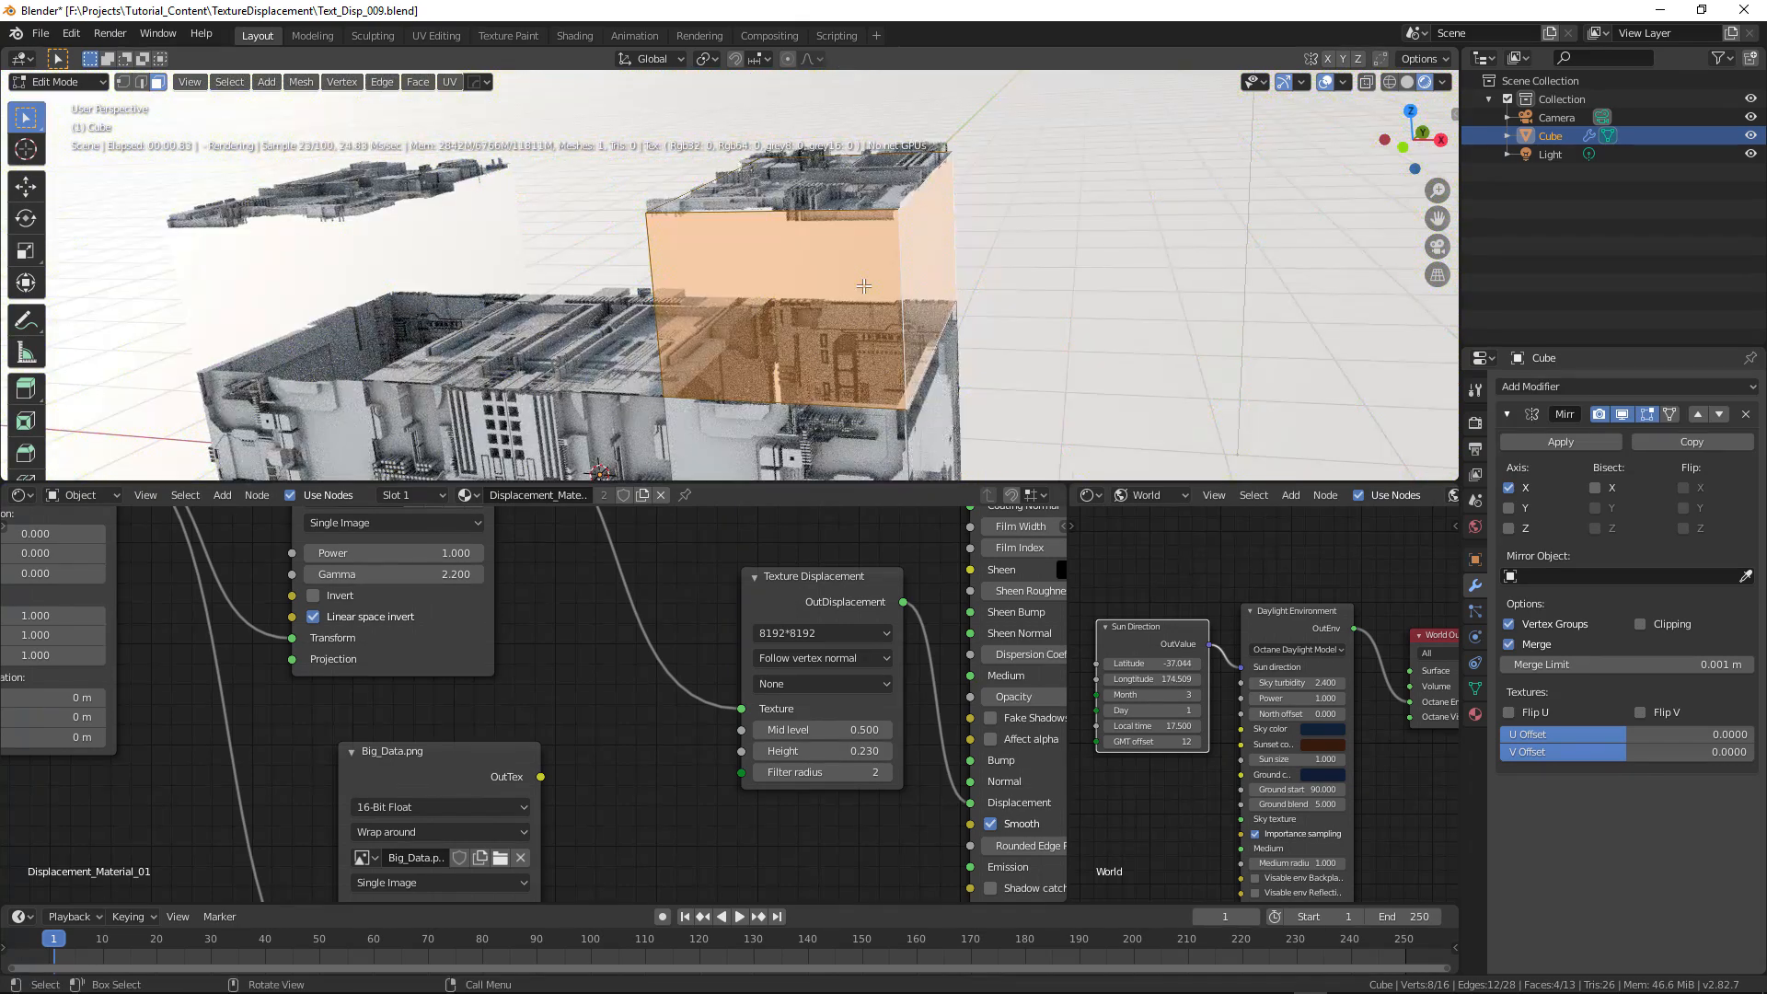
key("u")
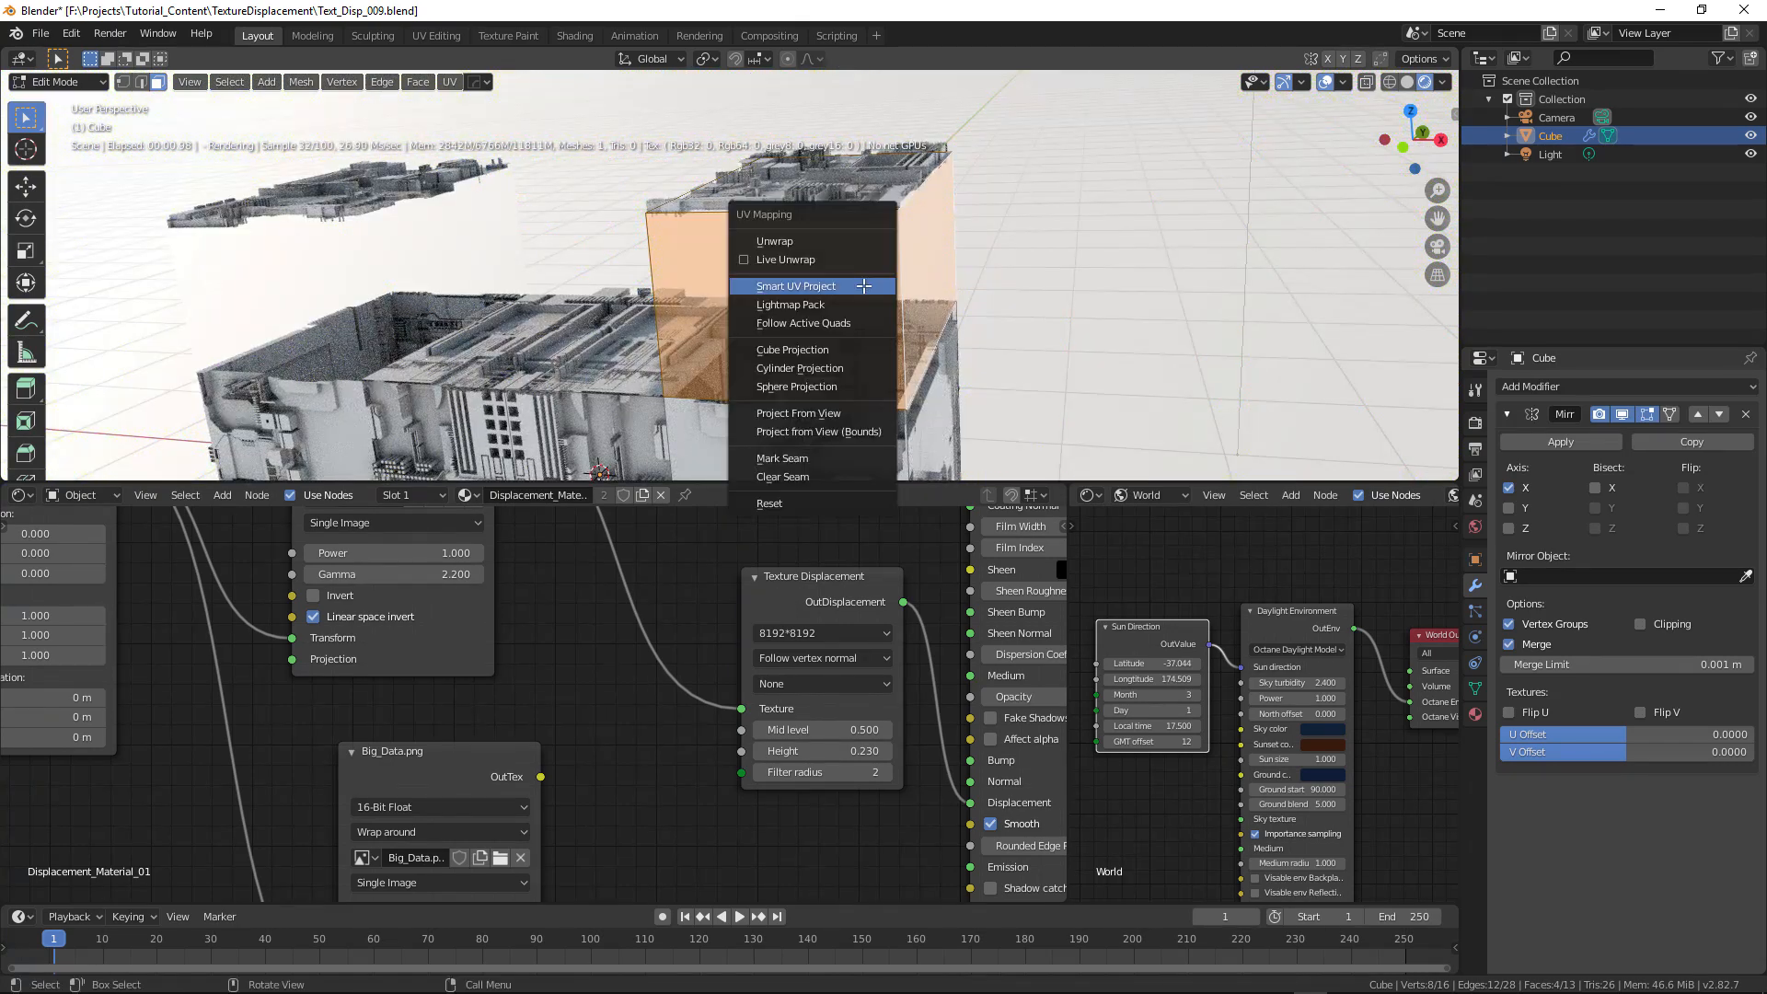
left_click(788, 288)
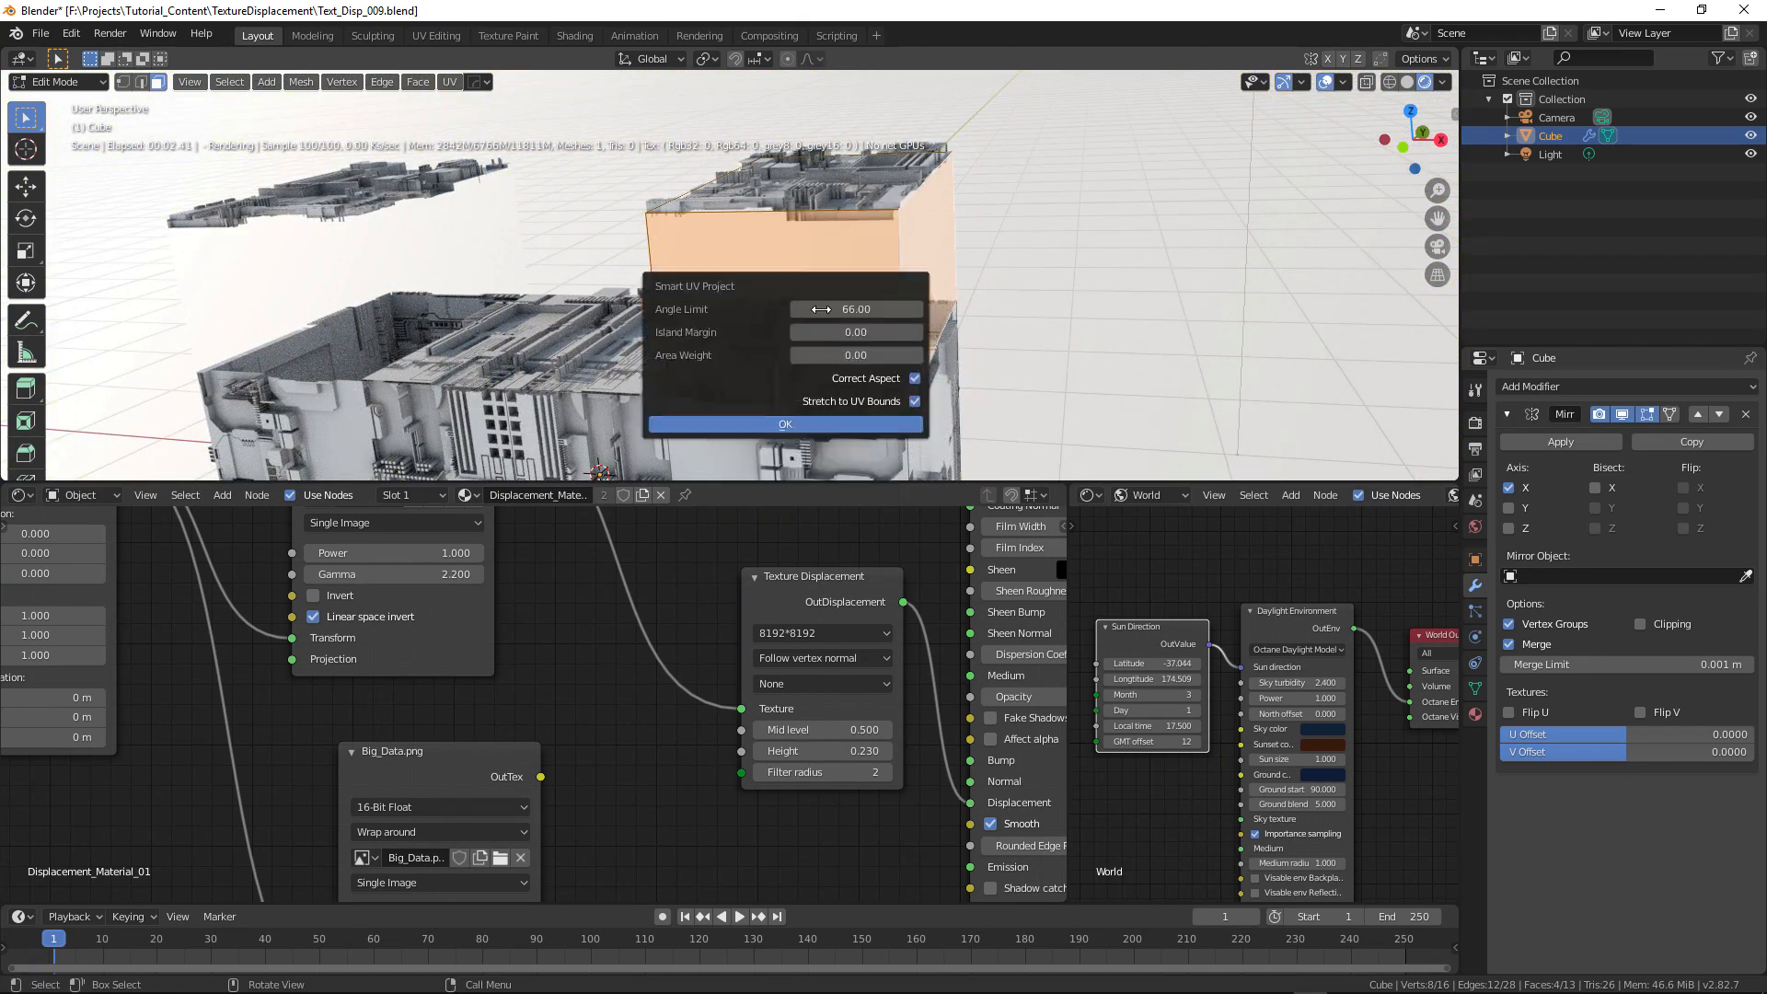
left_click(810, 434)
- Scale down the tower's top face to taper the block, and extrude that face upward as a second tier
middle_click_drag(793, 345, 872, 284)
key("s")
left_click(752, 376)
middle_click_drag(752, 375, 762, 353)
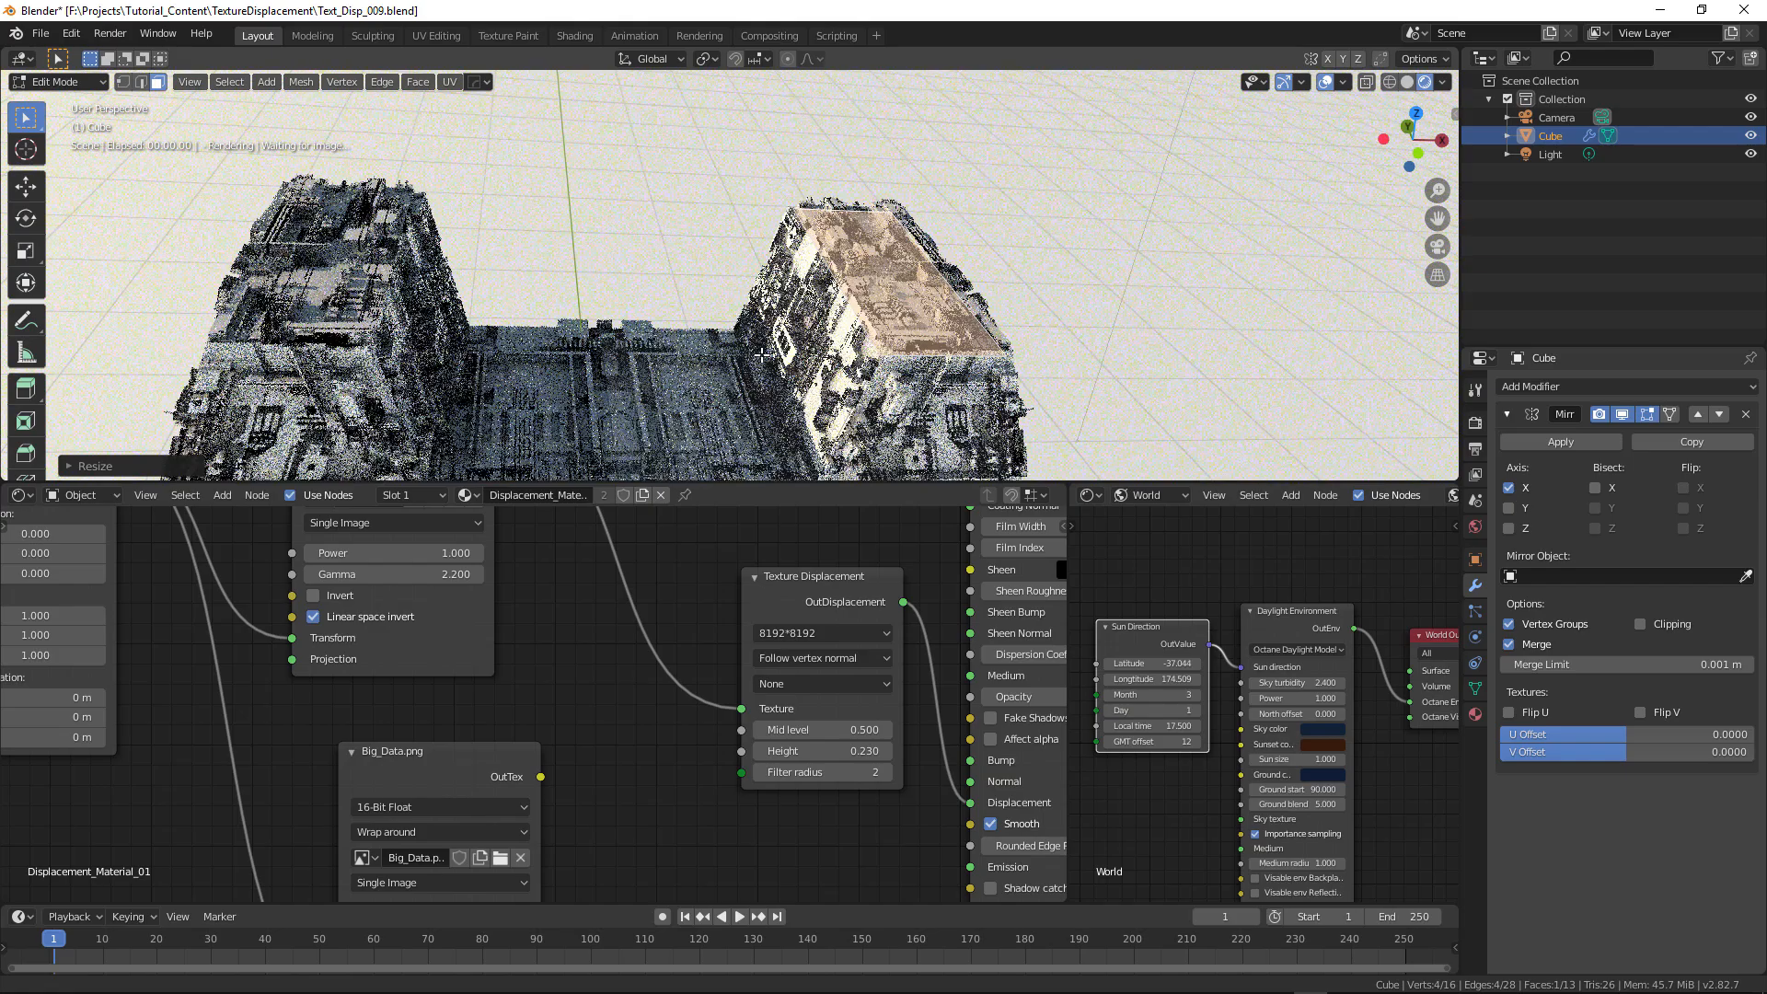
key("e")
left_click(919, 275)
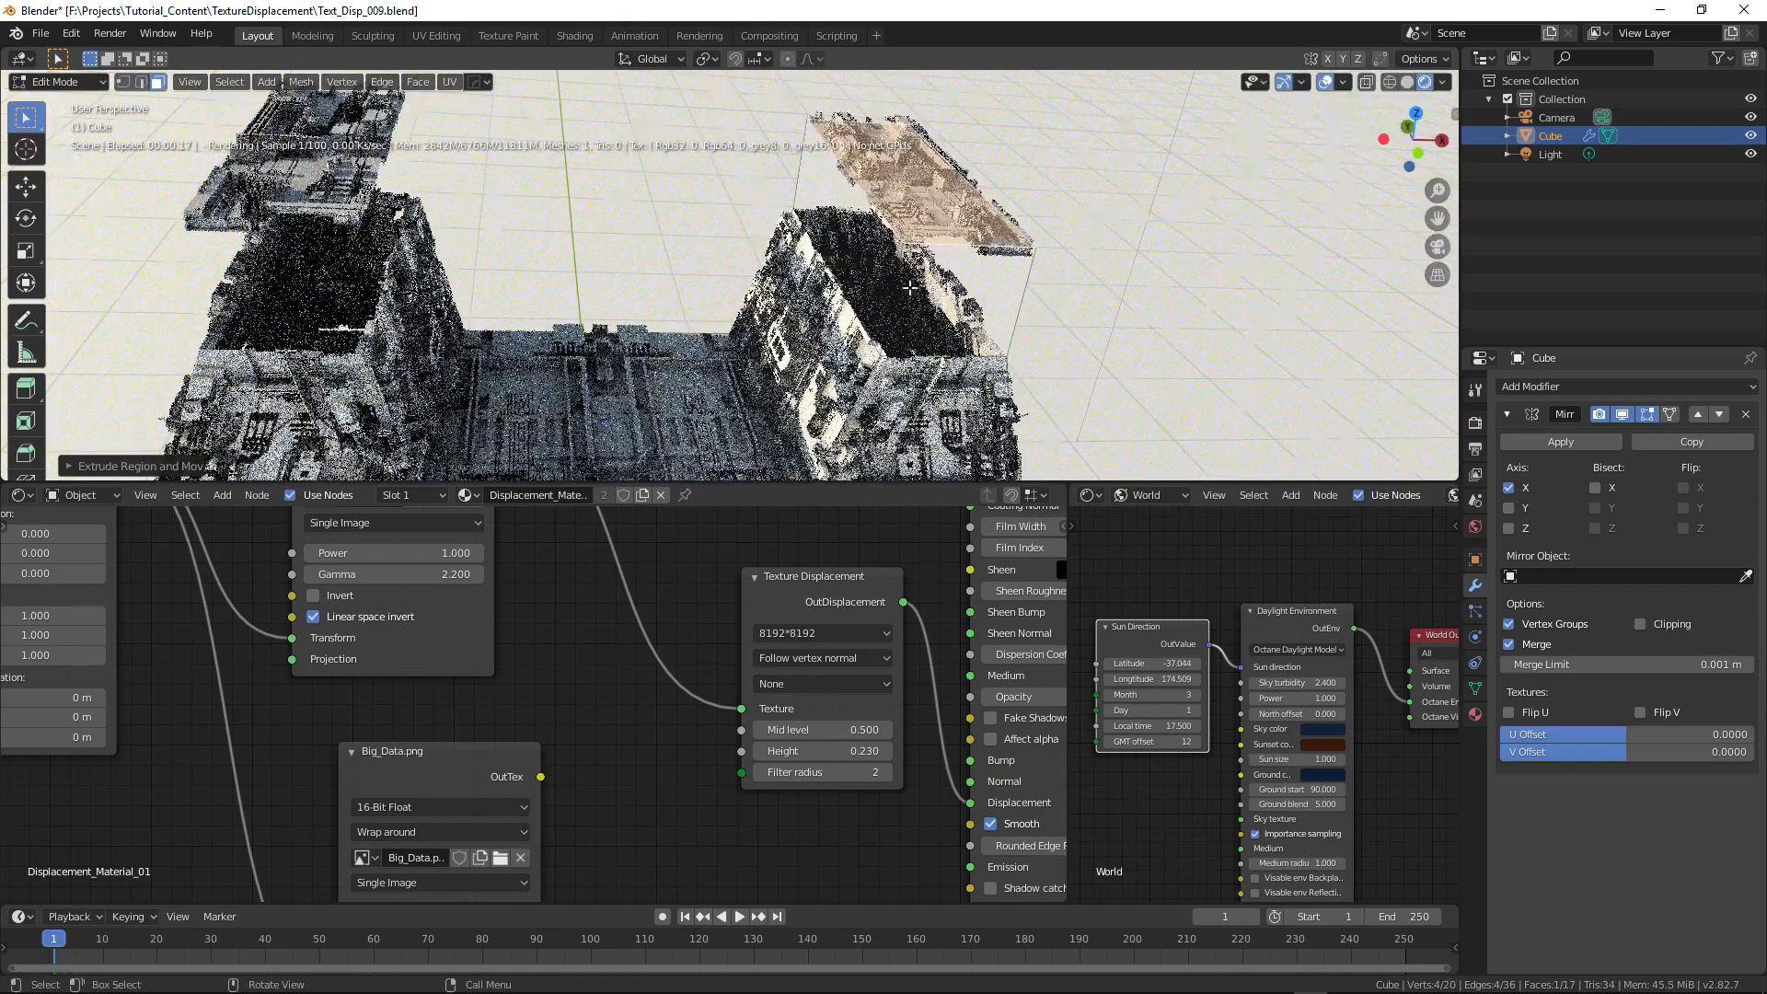
- Select the face loop around the tower's second tier and unwrap it with Smart UV Project at default settings
left_click(1020, 289, "alt")
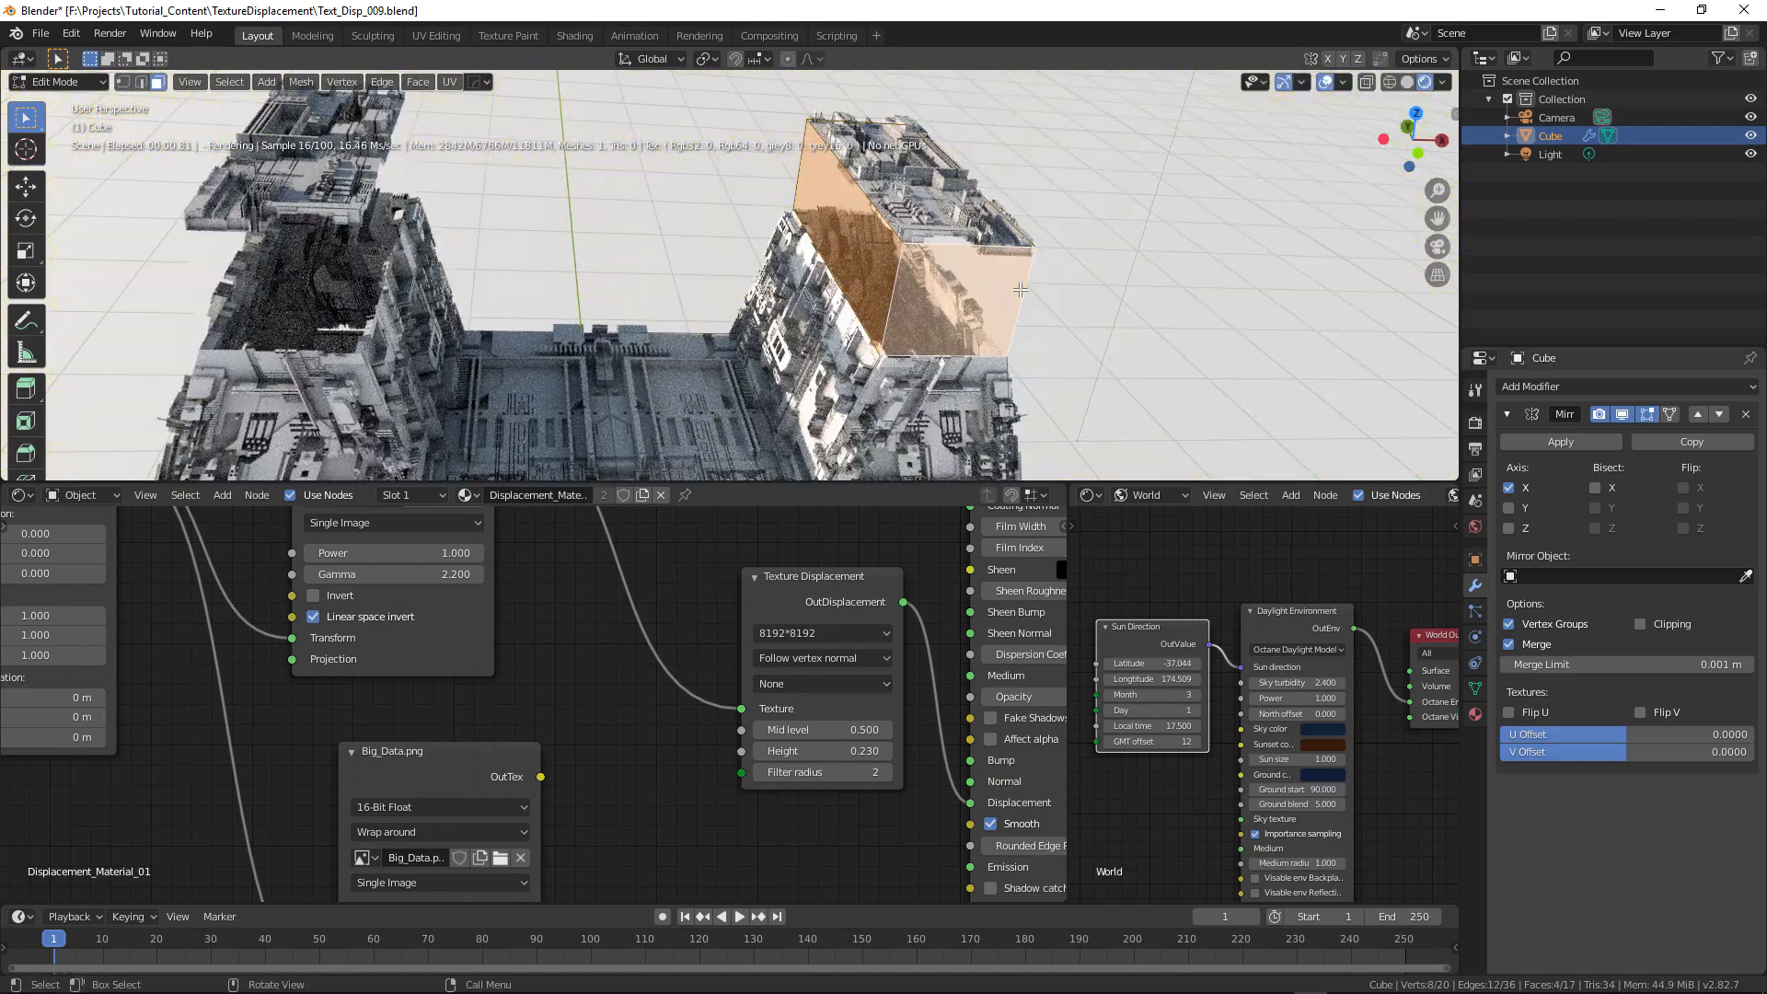
key("u")
left_click(1019, 289)
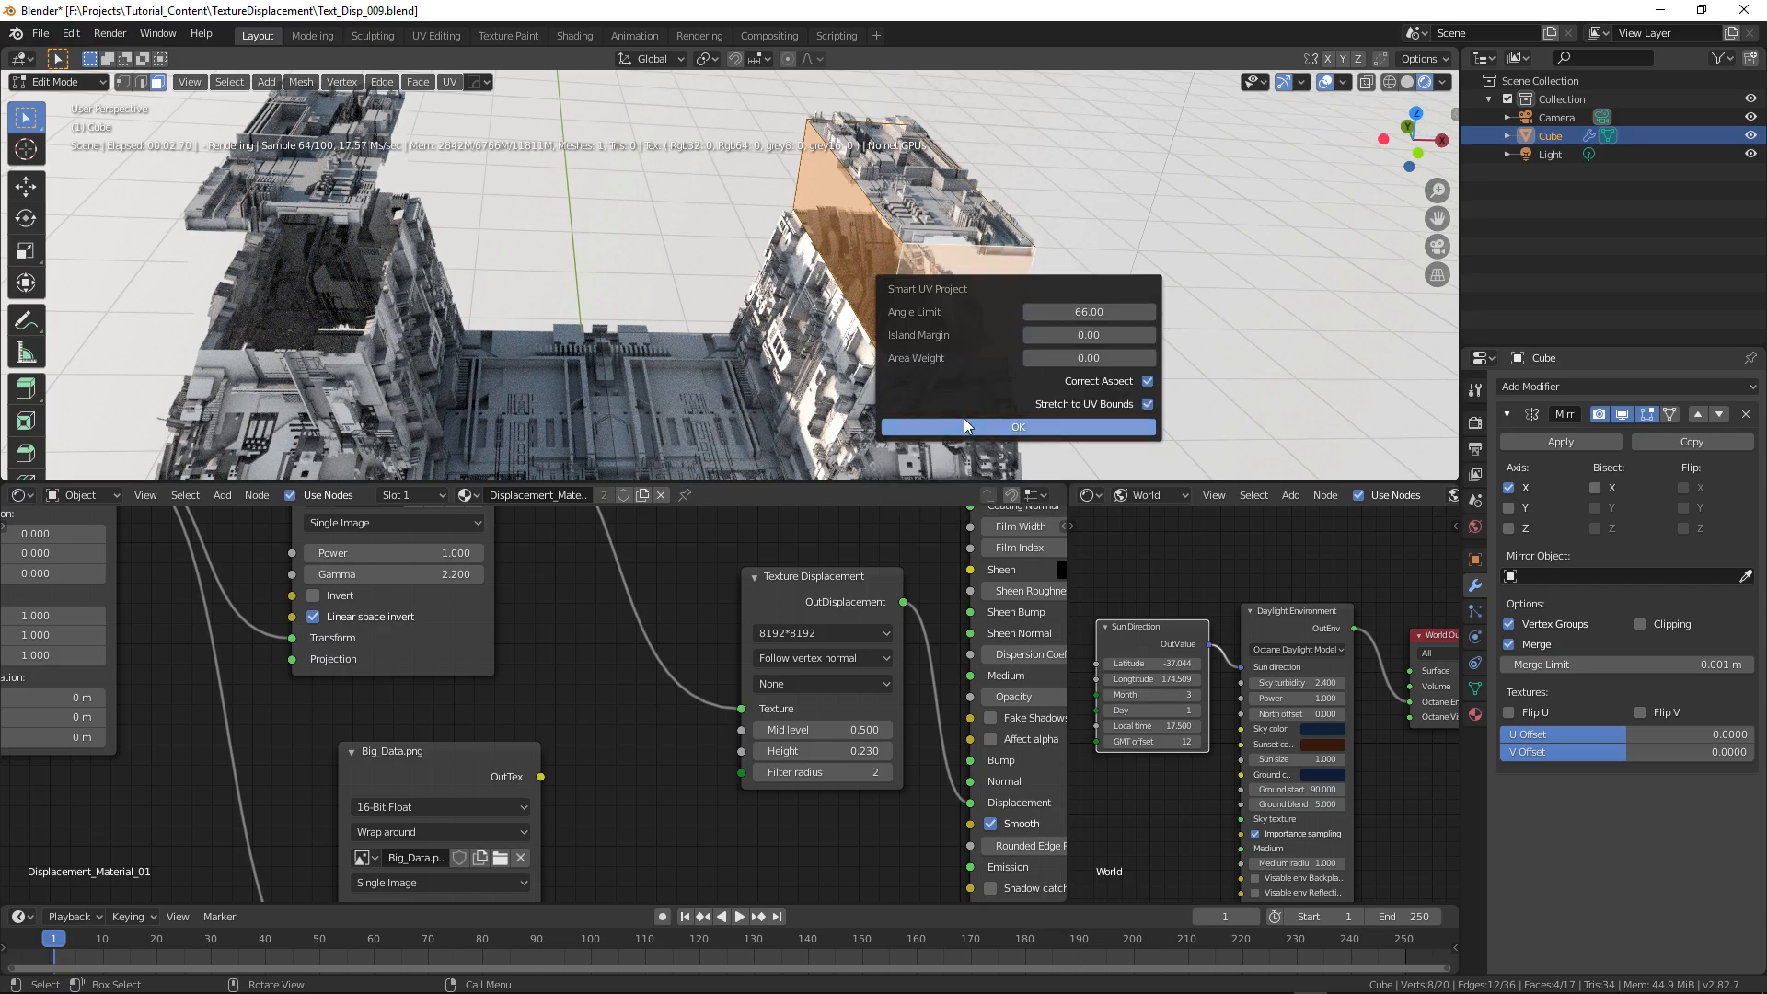
left_click(990, 427)
- Select the side-face loops around both the upper tier and the tapered tier of the tower
middle_click_drag(778, 410, 786, 323)
middle_click_drag(664, 354, 676, 342, "shift")
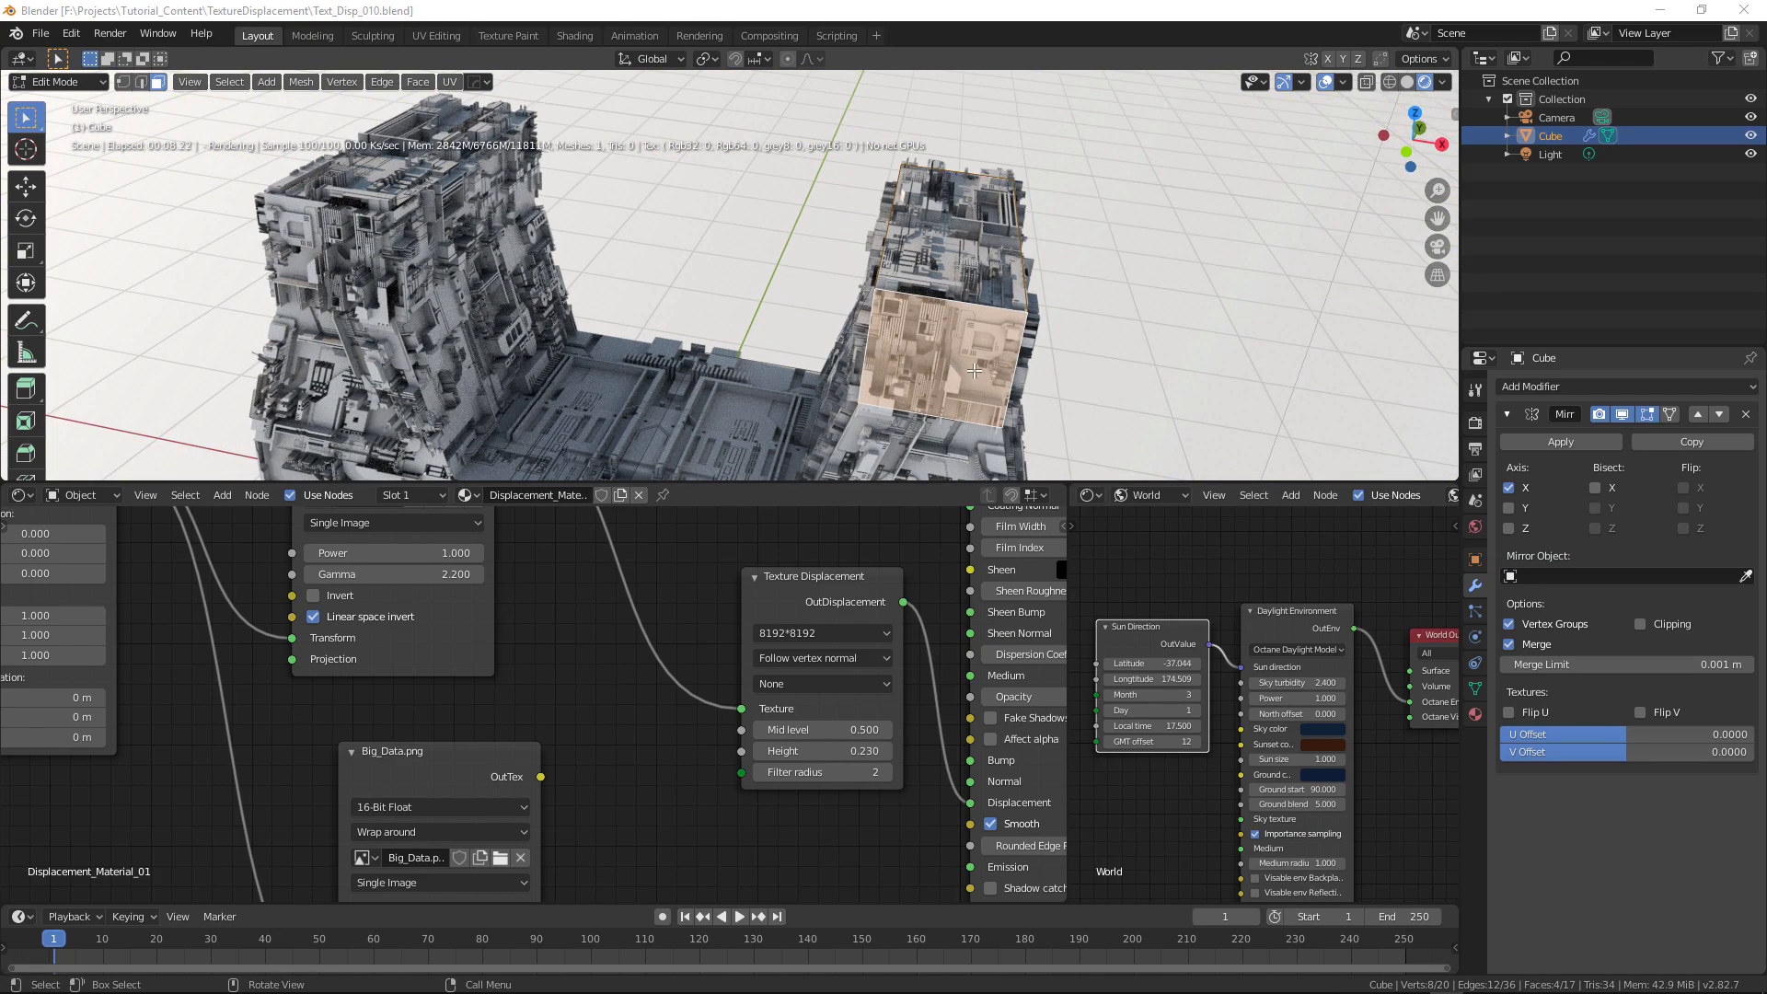
left_click(974, 371)
middle_click_drag(974, 371, 737, 329)
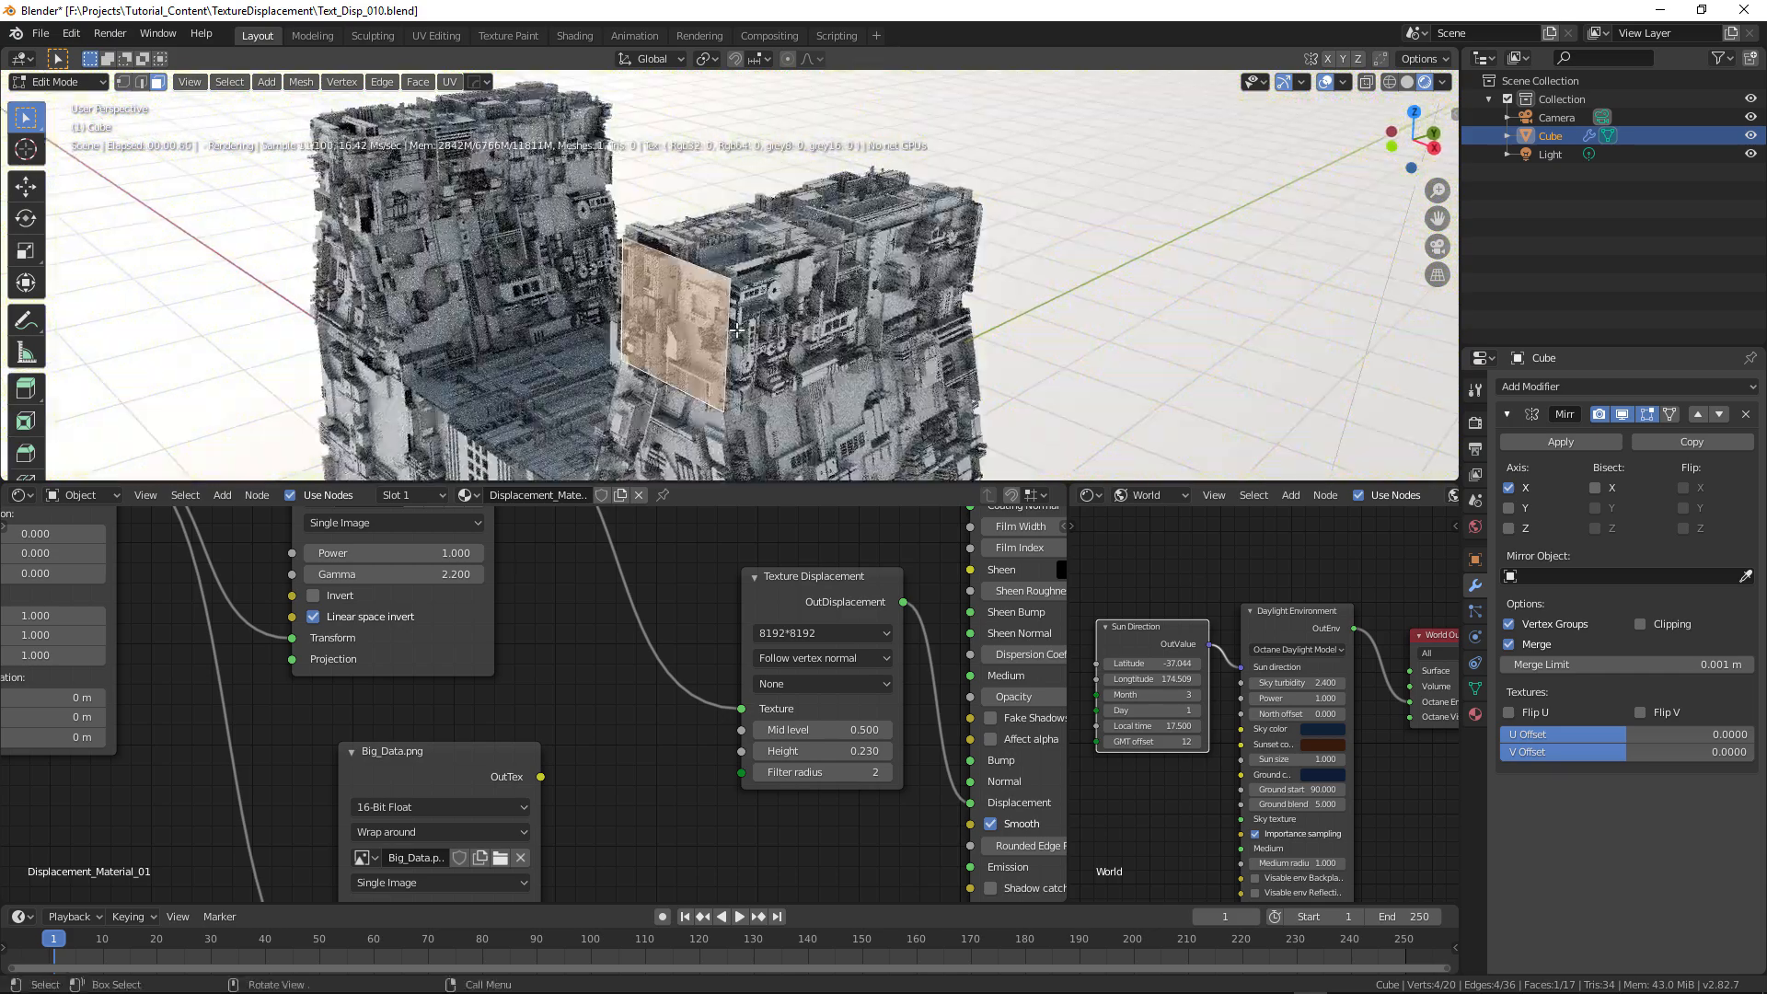
left_click(791, 323, "alt")
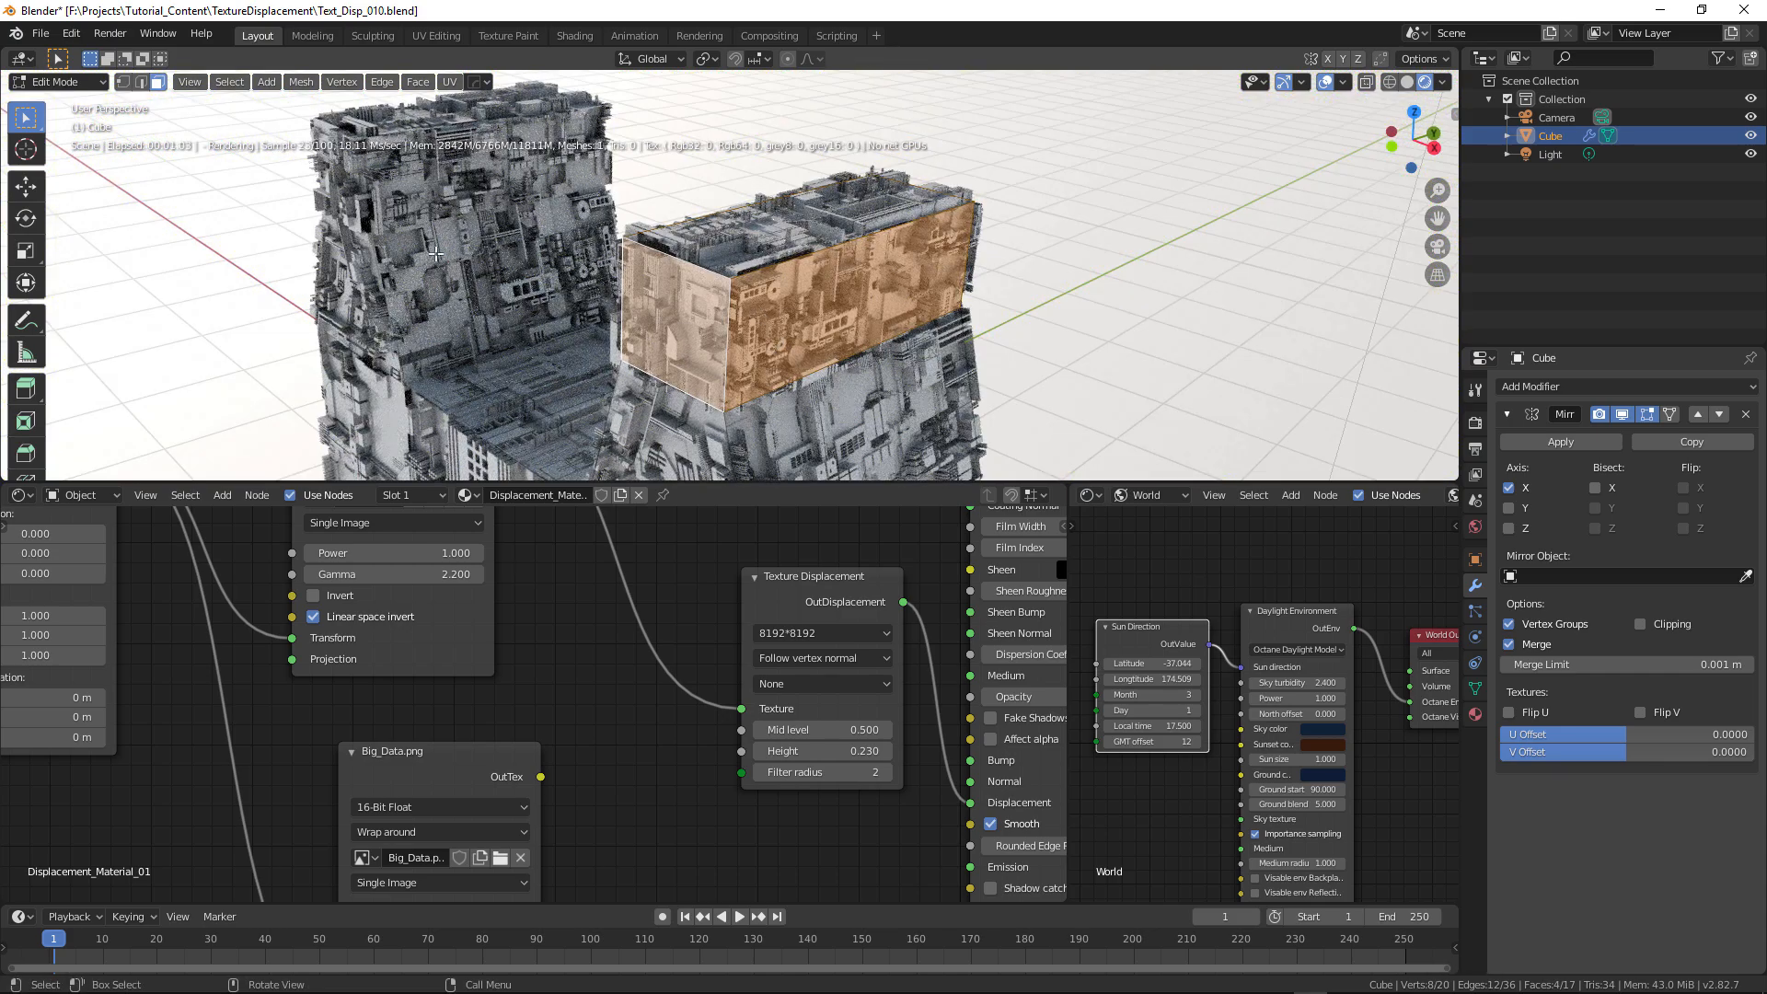
middle_click_drag(684, 389, 684, 371)
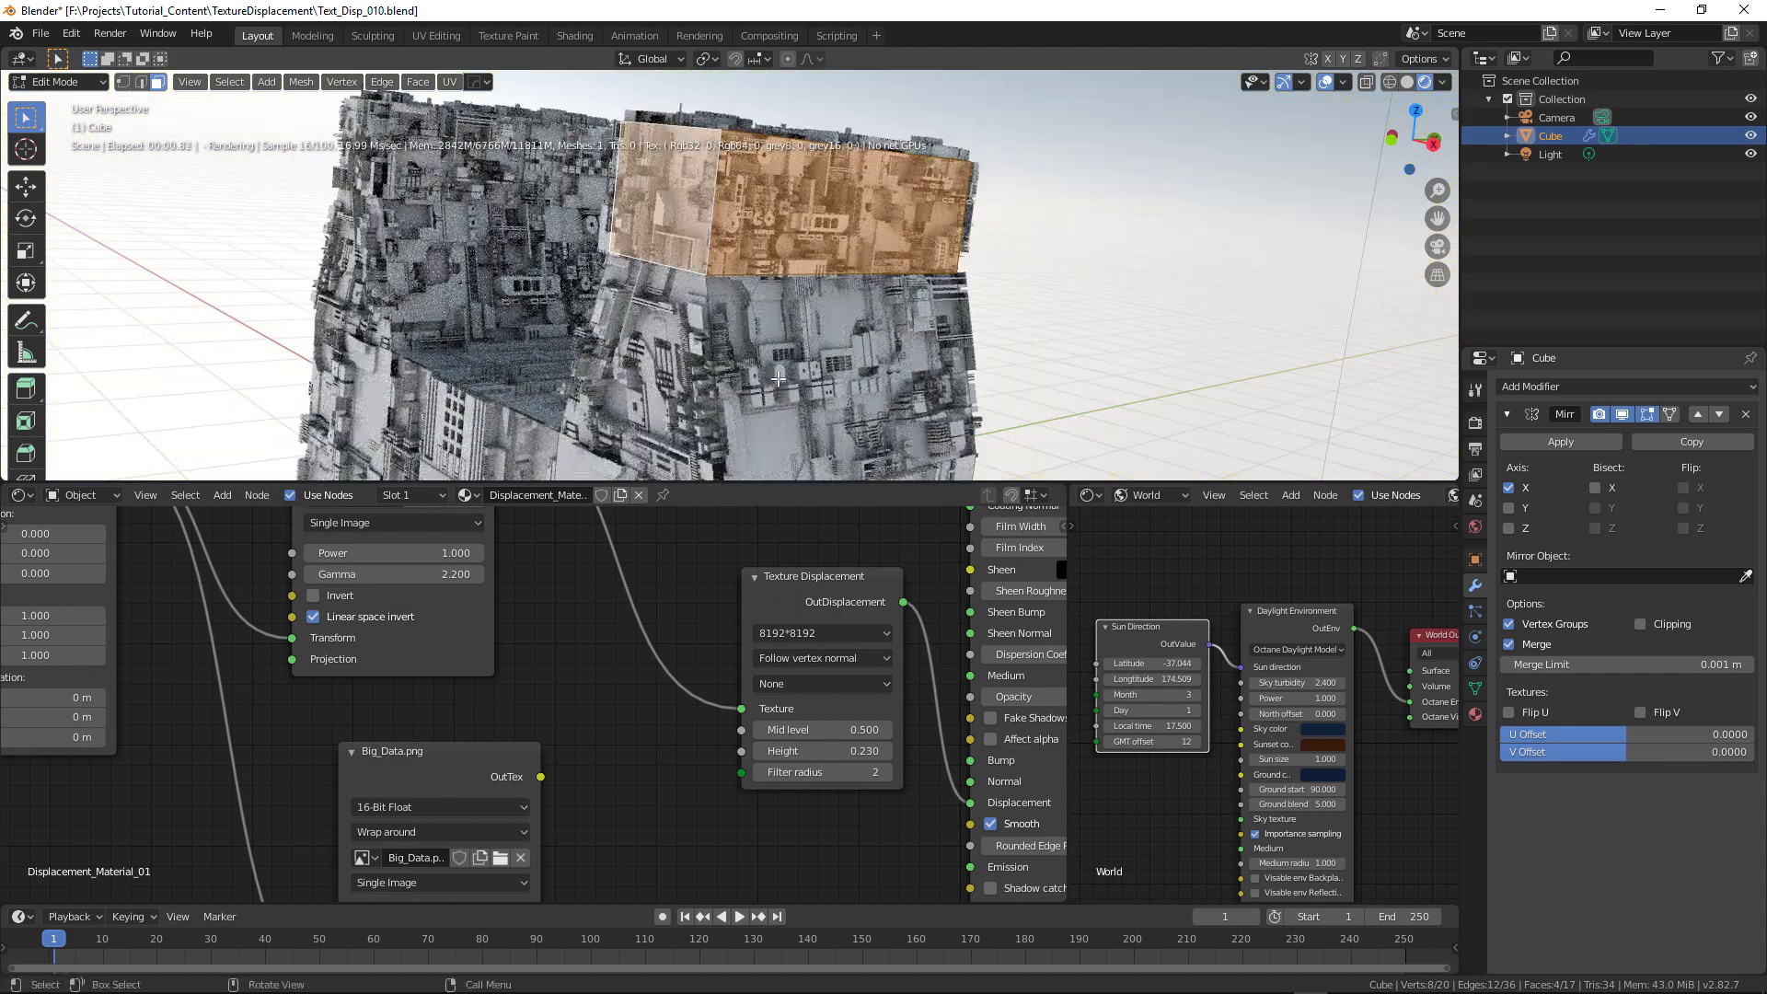
middle_click_drag(715, 338, 863, 360)
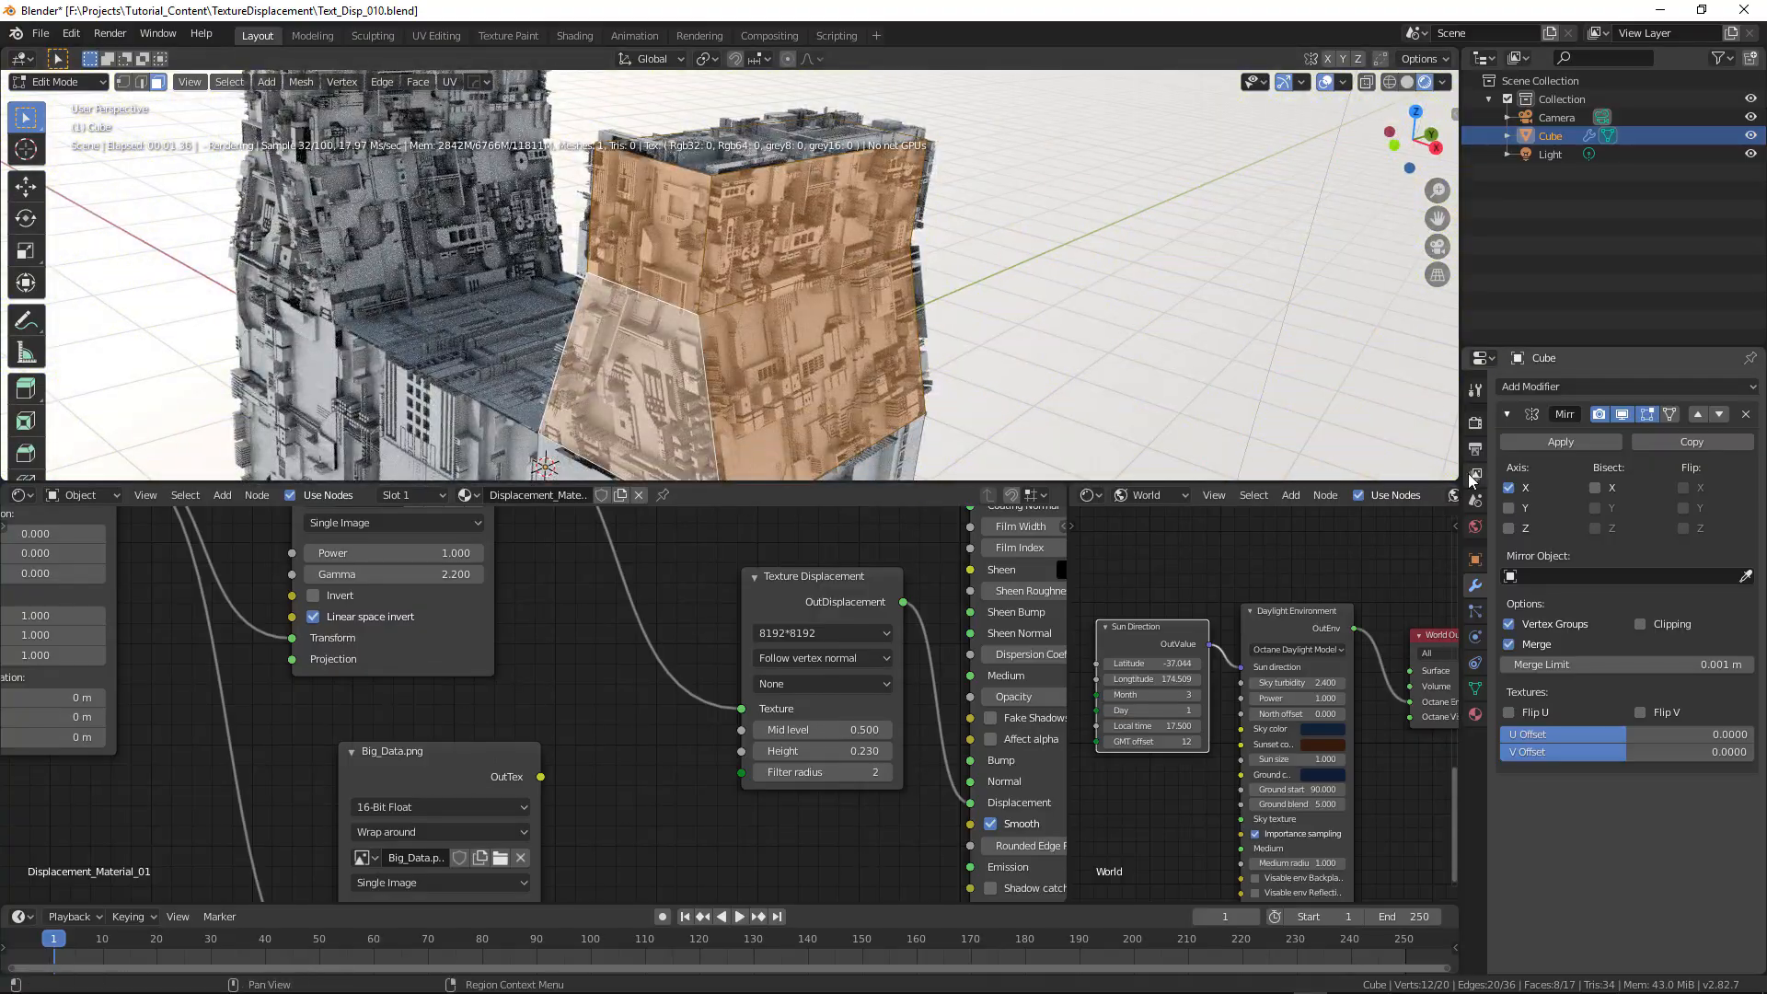
- Split the 3D viewport vertically and turn the new area into a UV Editor
mouse_move(1451, 477)
left_mouse_down()
mouse_move(879, 230)
mouse_move(874, 110)
left_mouse_up()
left_click(894, 61)
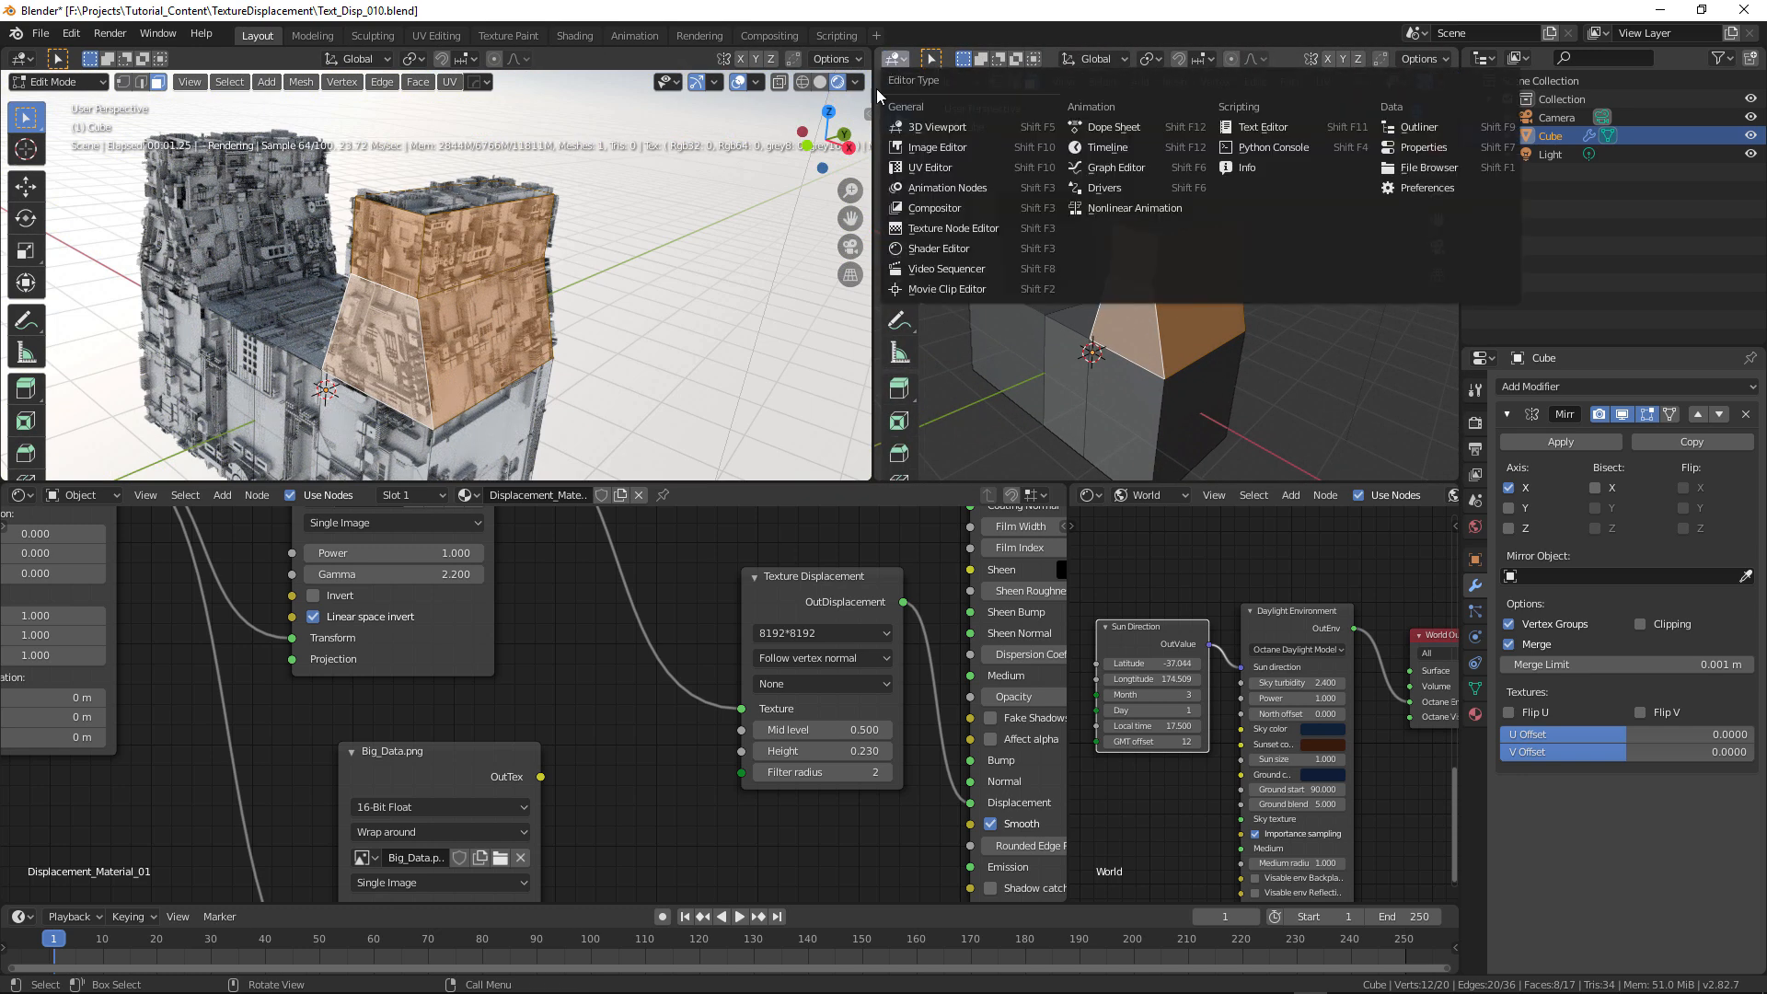
left_click(923, 169)
scroll(1192, 391, "up", 1)
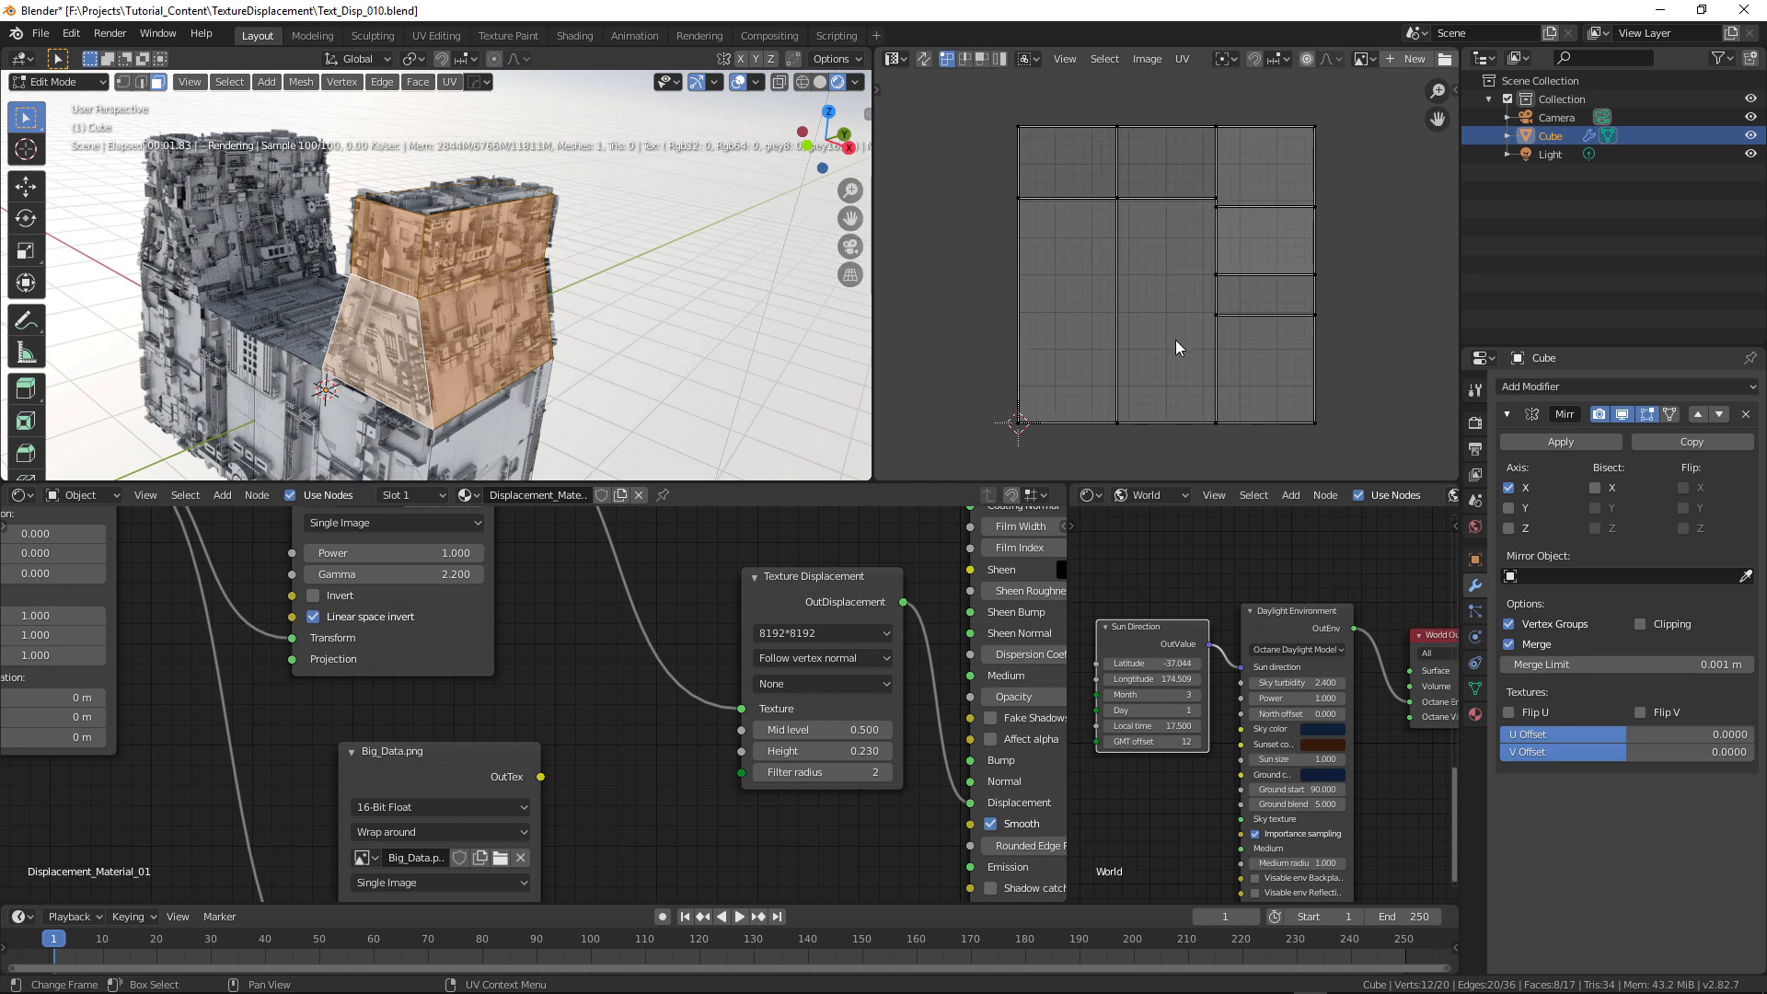
- Select all UVs of the tower's side faces and scale them down to about 0.6 of their size
key("a")
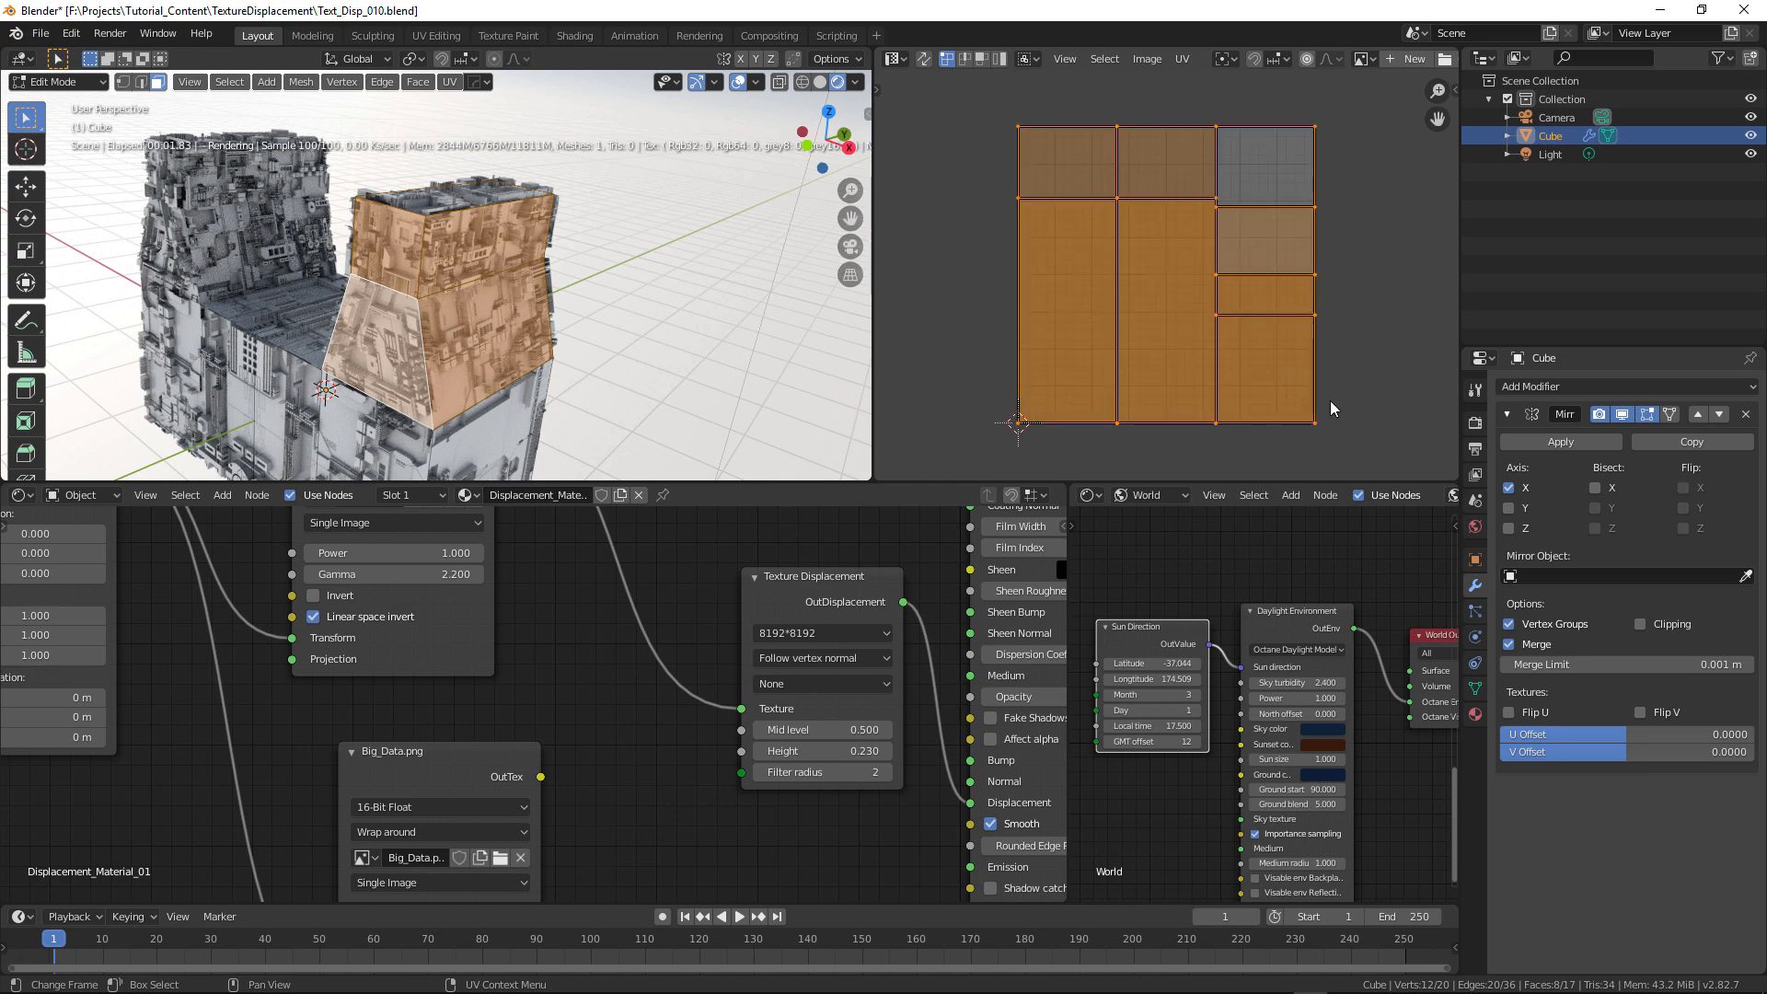
key("s")
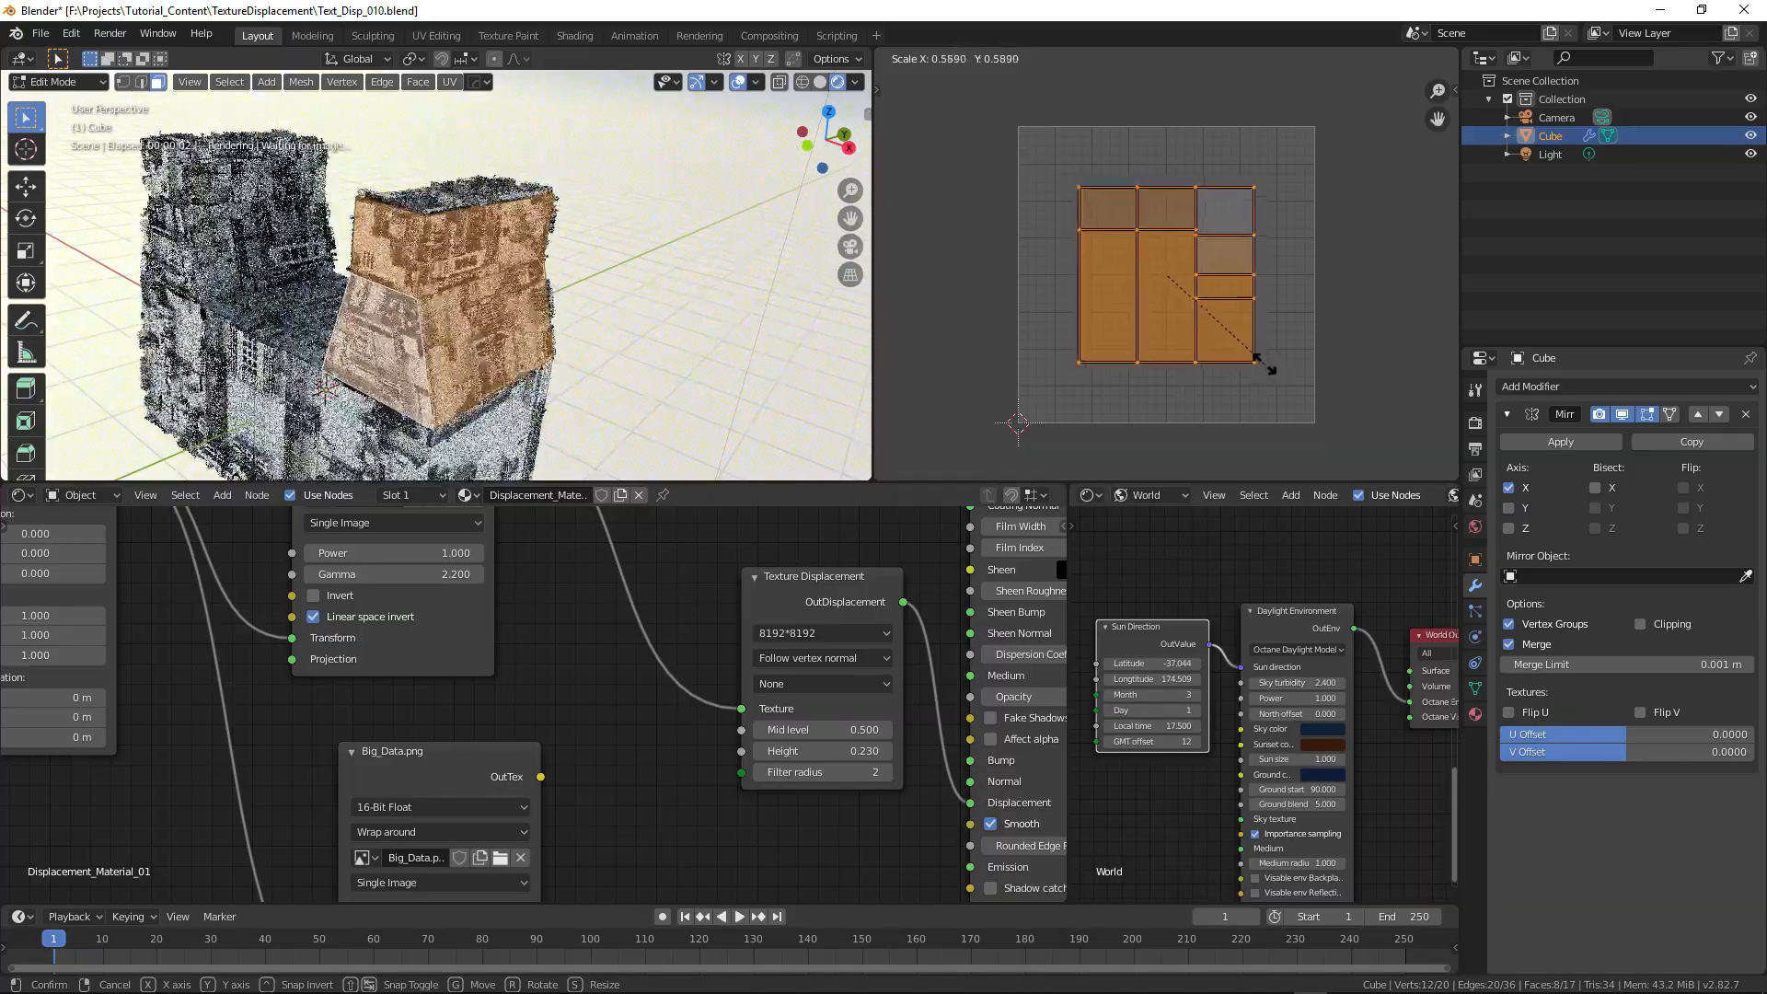
left_click(1273, 373)
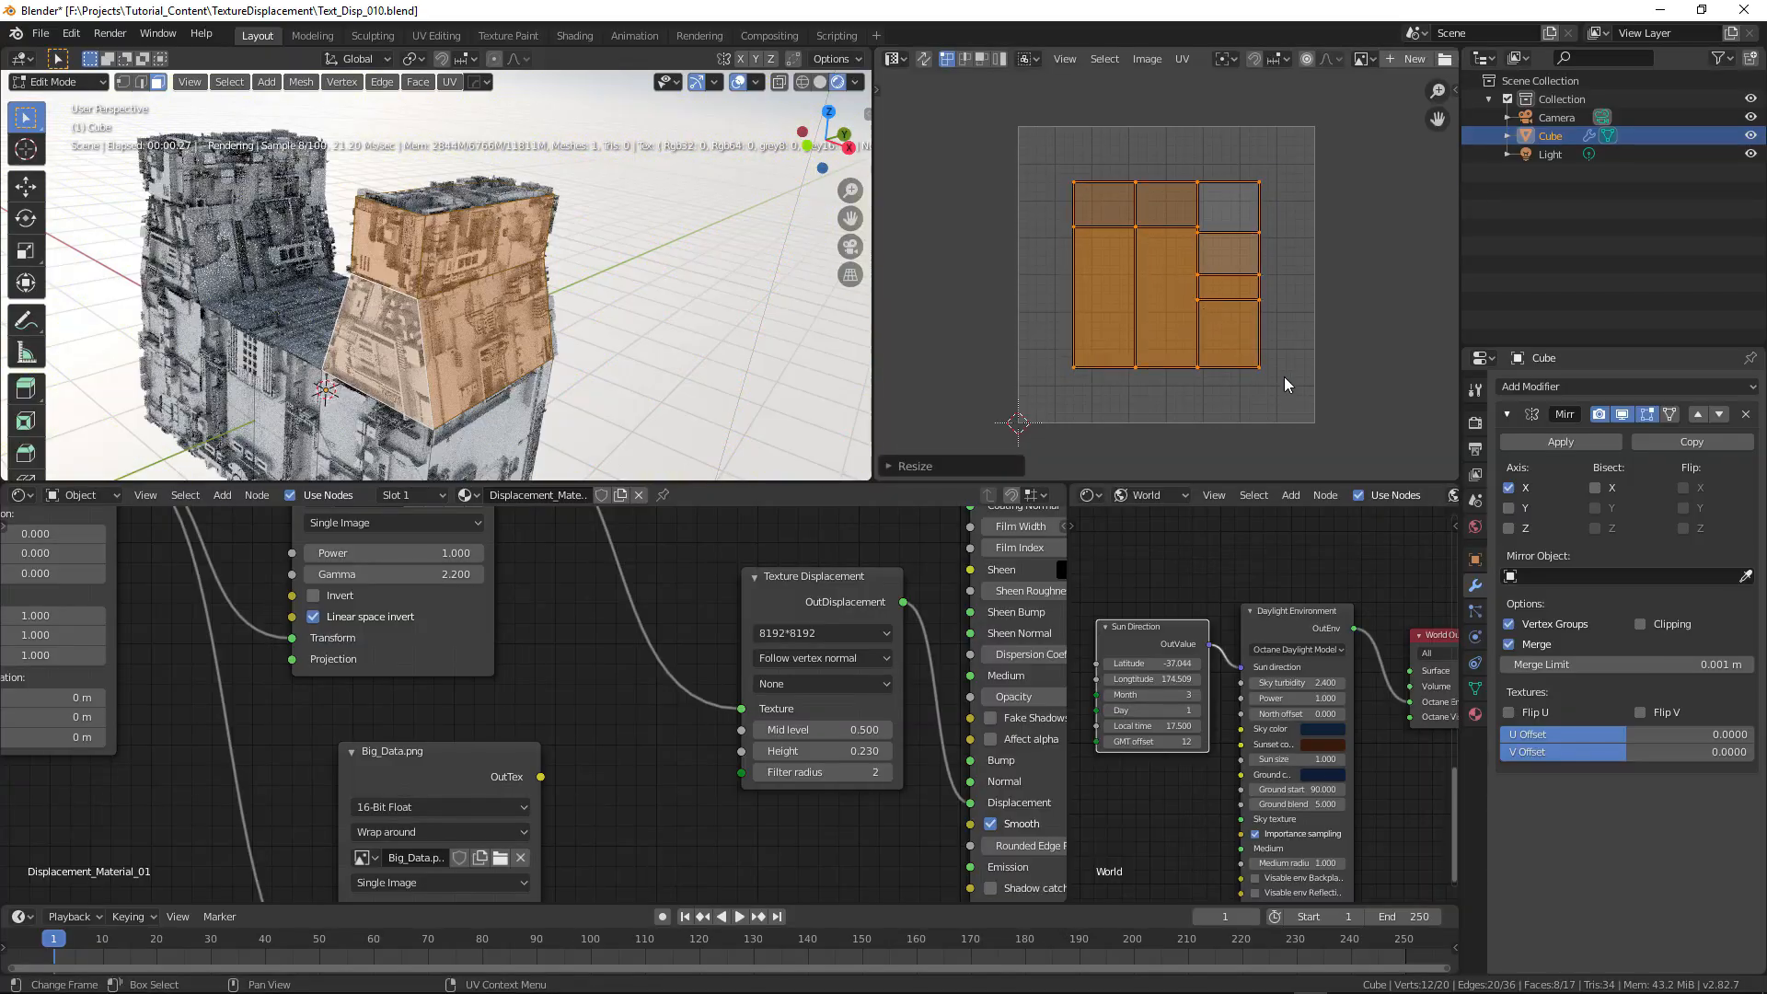
scroll(415, 346, "up", 2)
middle_click_drag(413, 347, 432, 344)
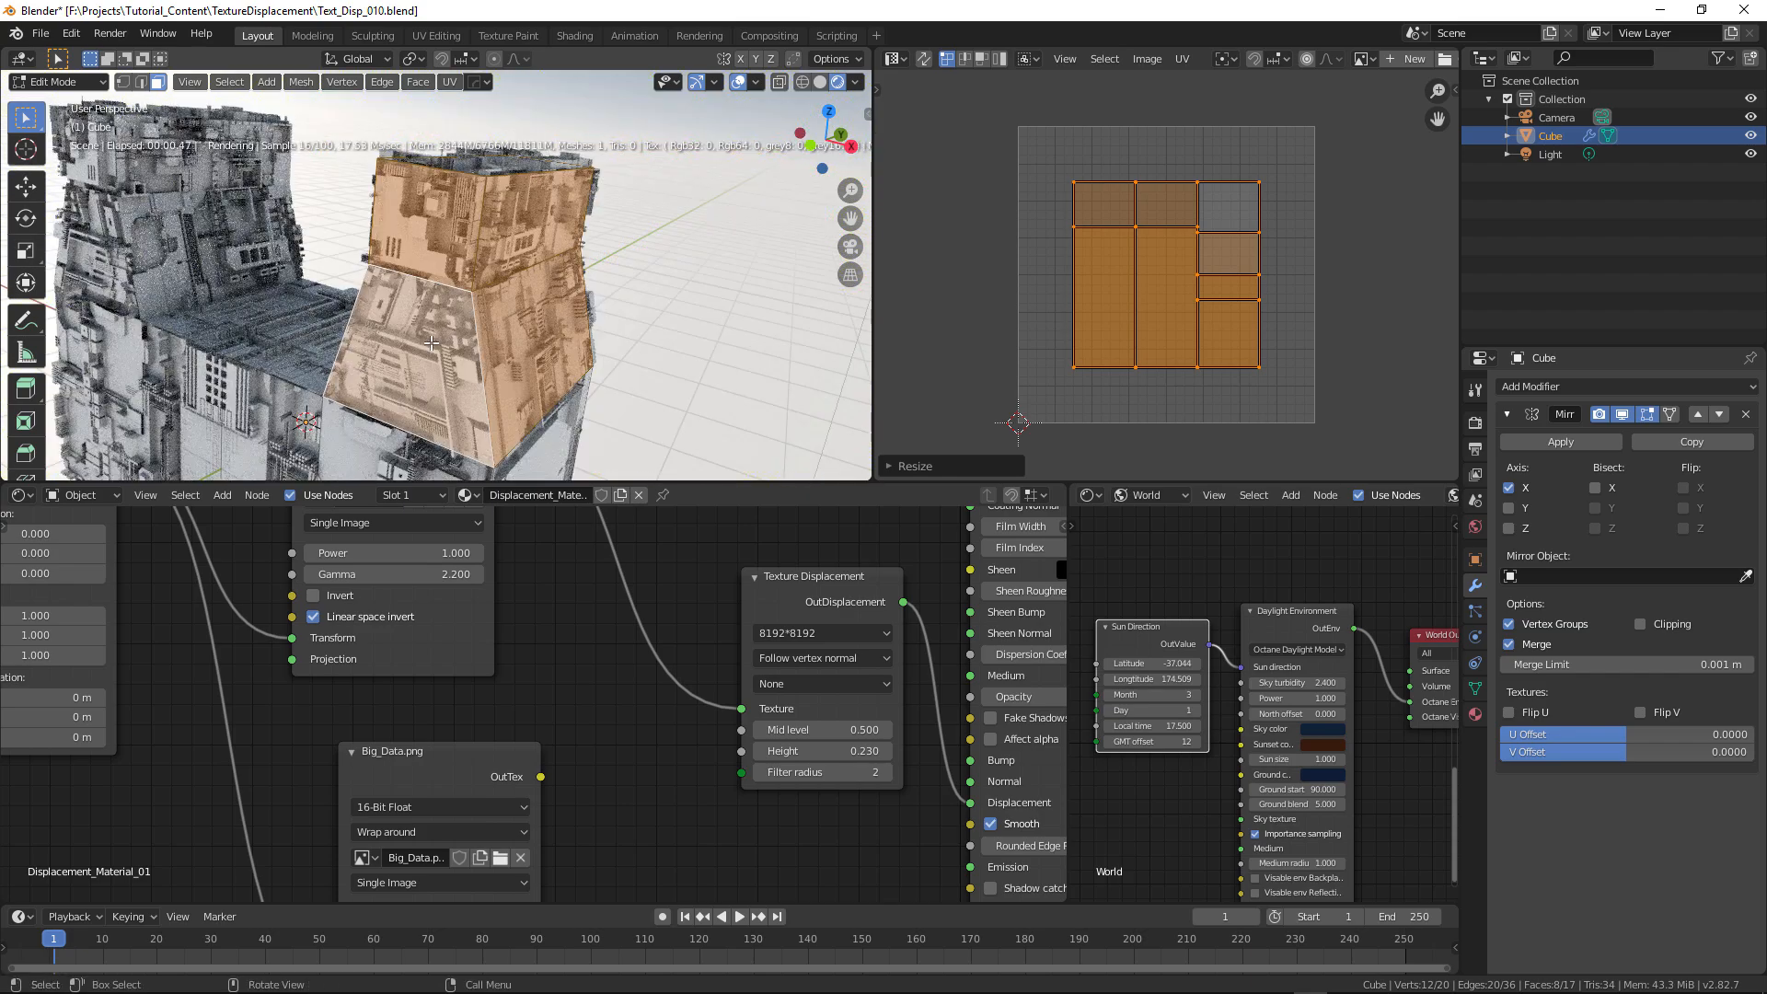
scroll(431, 344, "down", 3)
- Clear the face selection and select only the outer section's front face and the tapered tier's front face above it
left_click(676, 285)
left_click_drag(676, 285, 586, 415, "alt")
scroll(556, 334, "up", 2)
left_click_drag(543, 356, 340, 236, "alt")
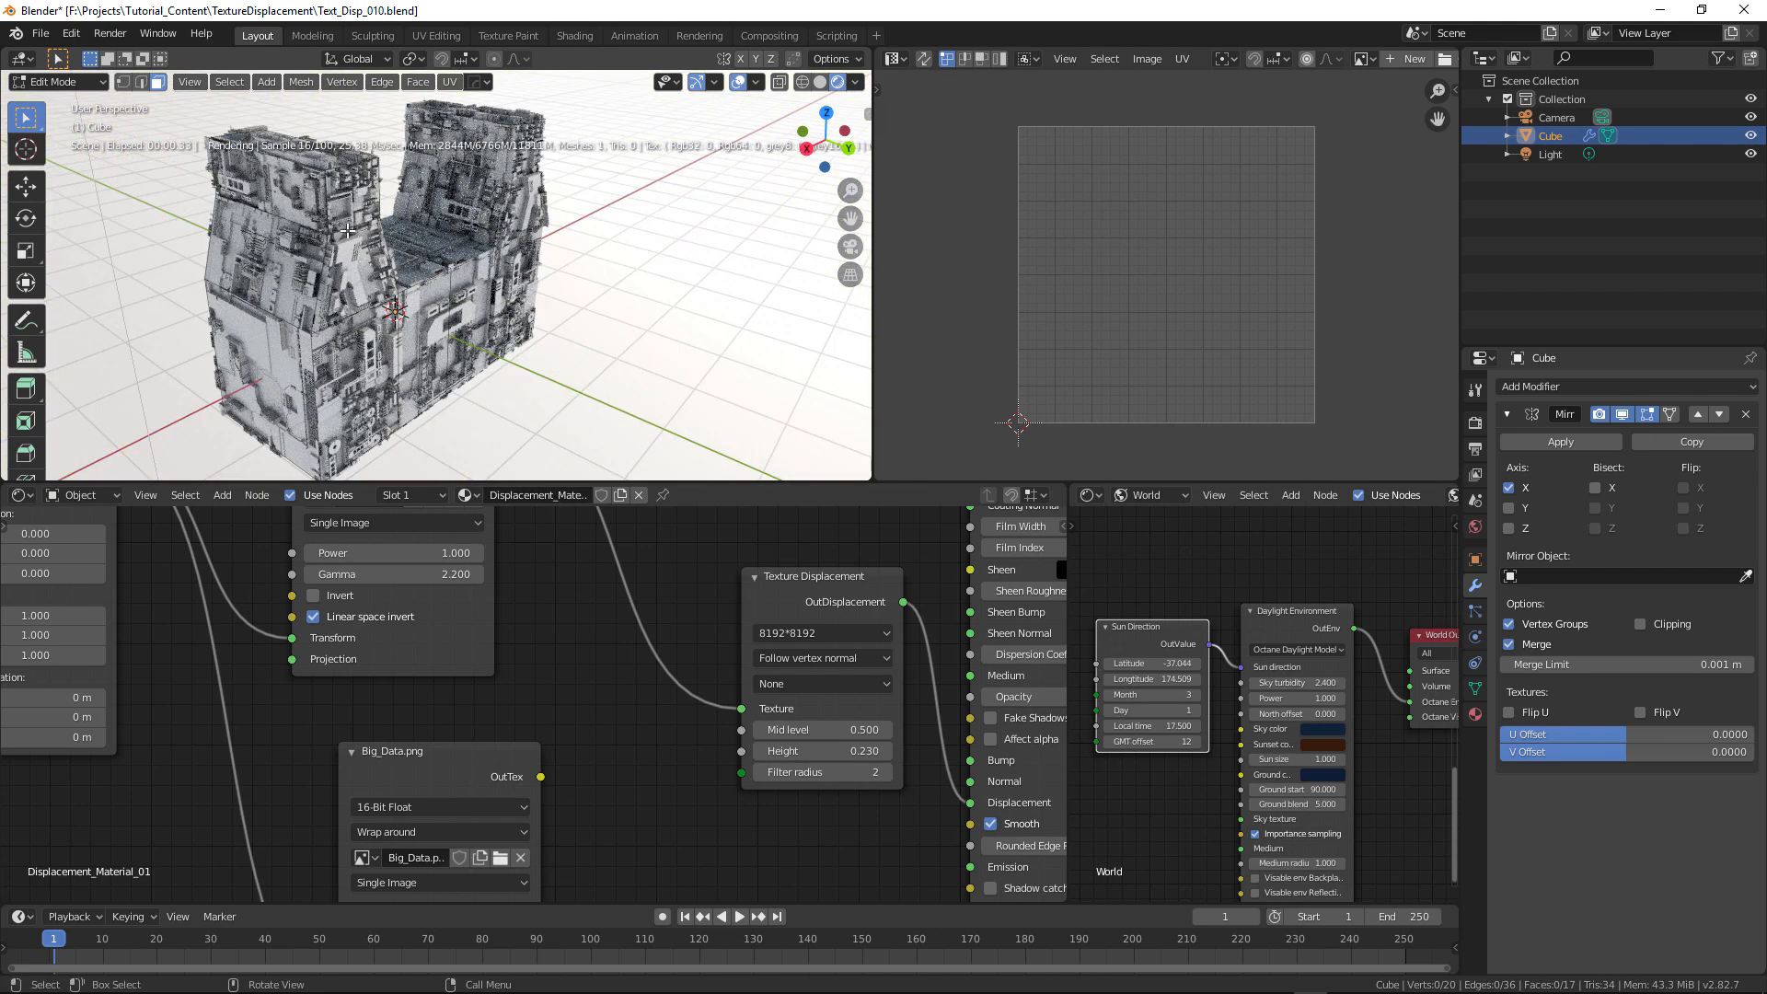
left_click(373, 344, "shift")
scroll(586, 341, "down", 1)
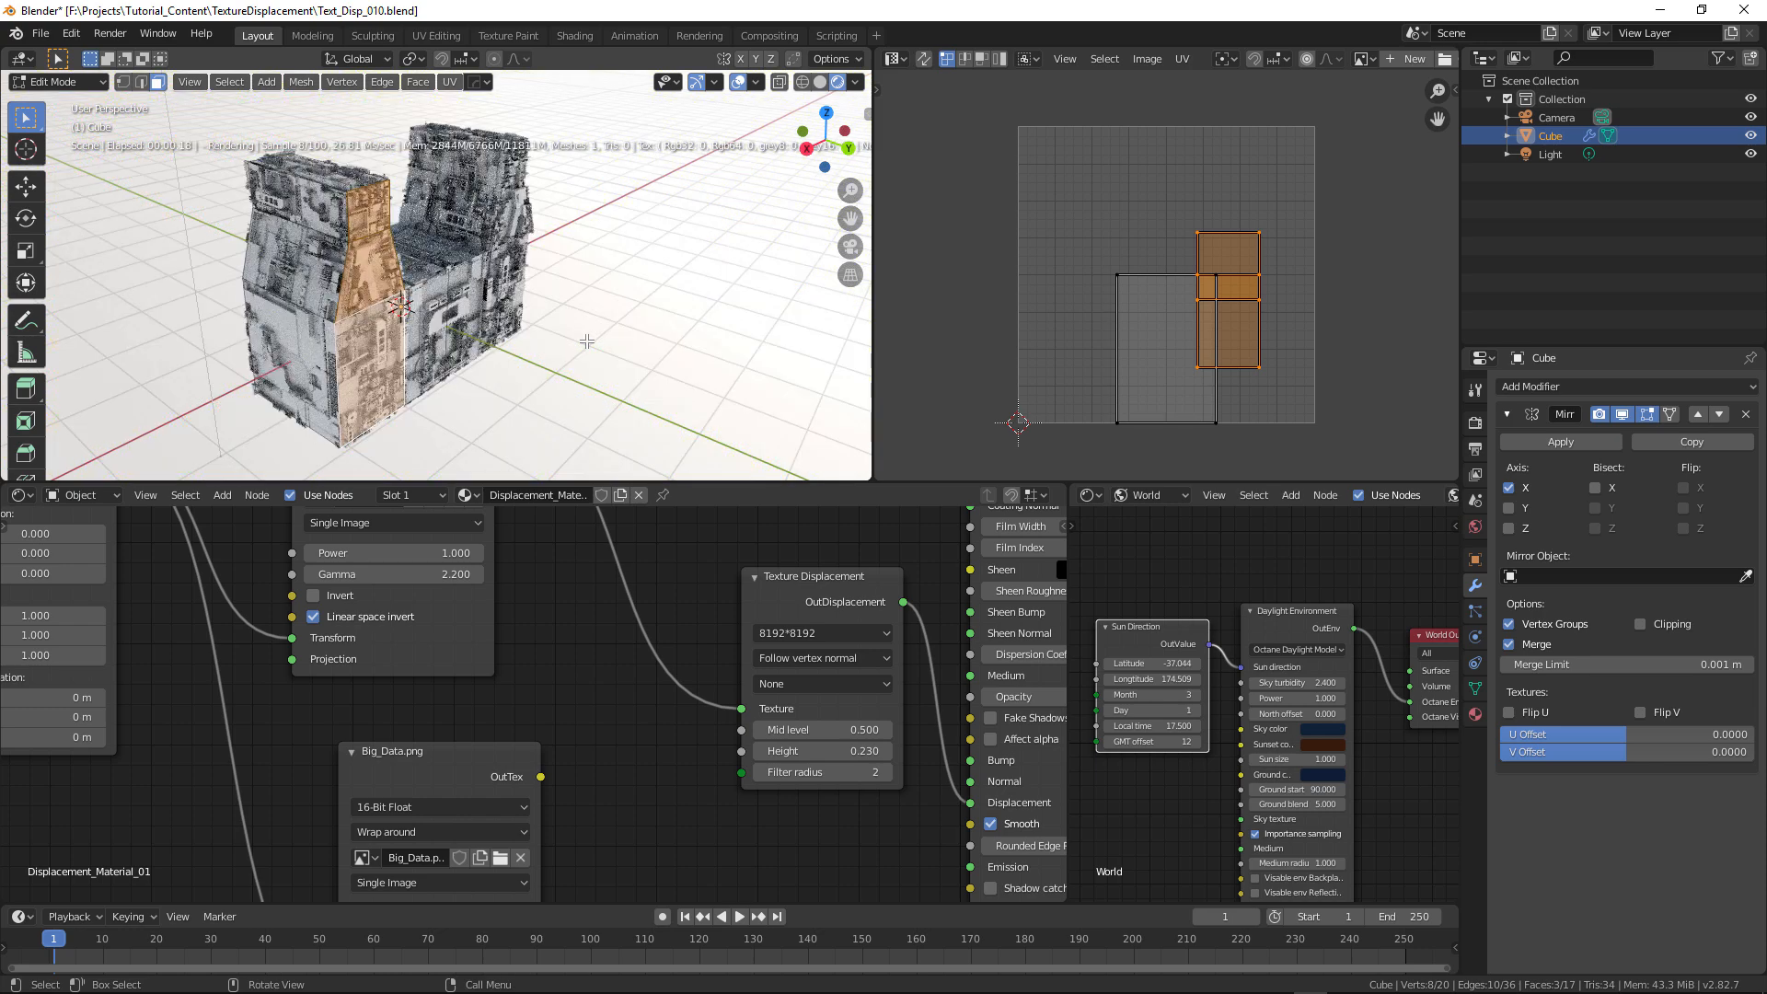
middle_click_drag(610, 333, 599, 324, "shift")
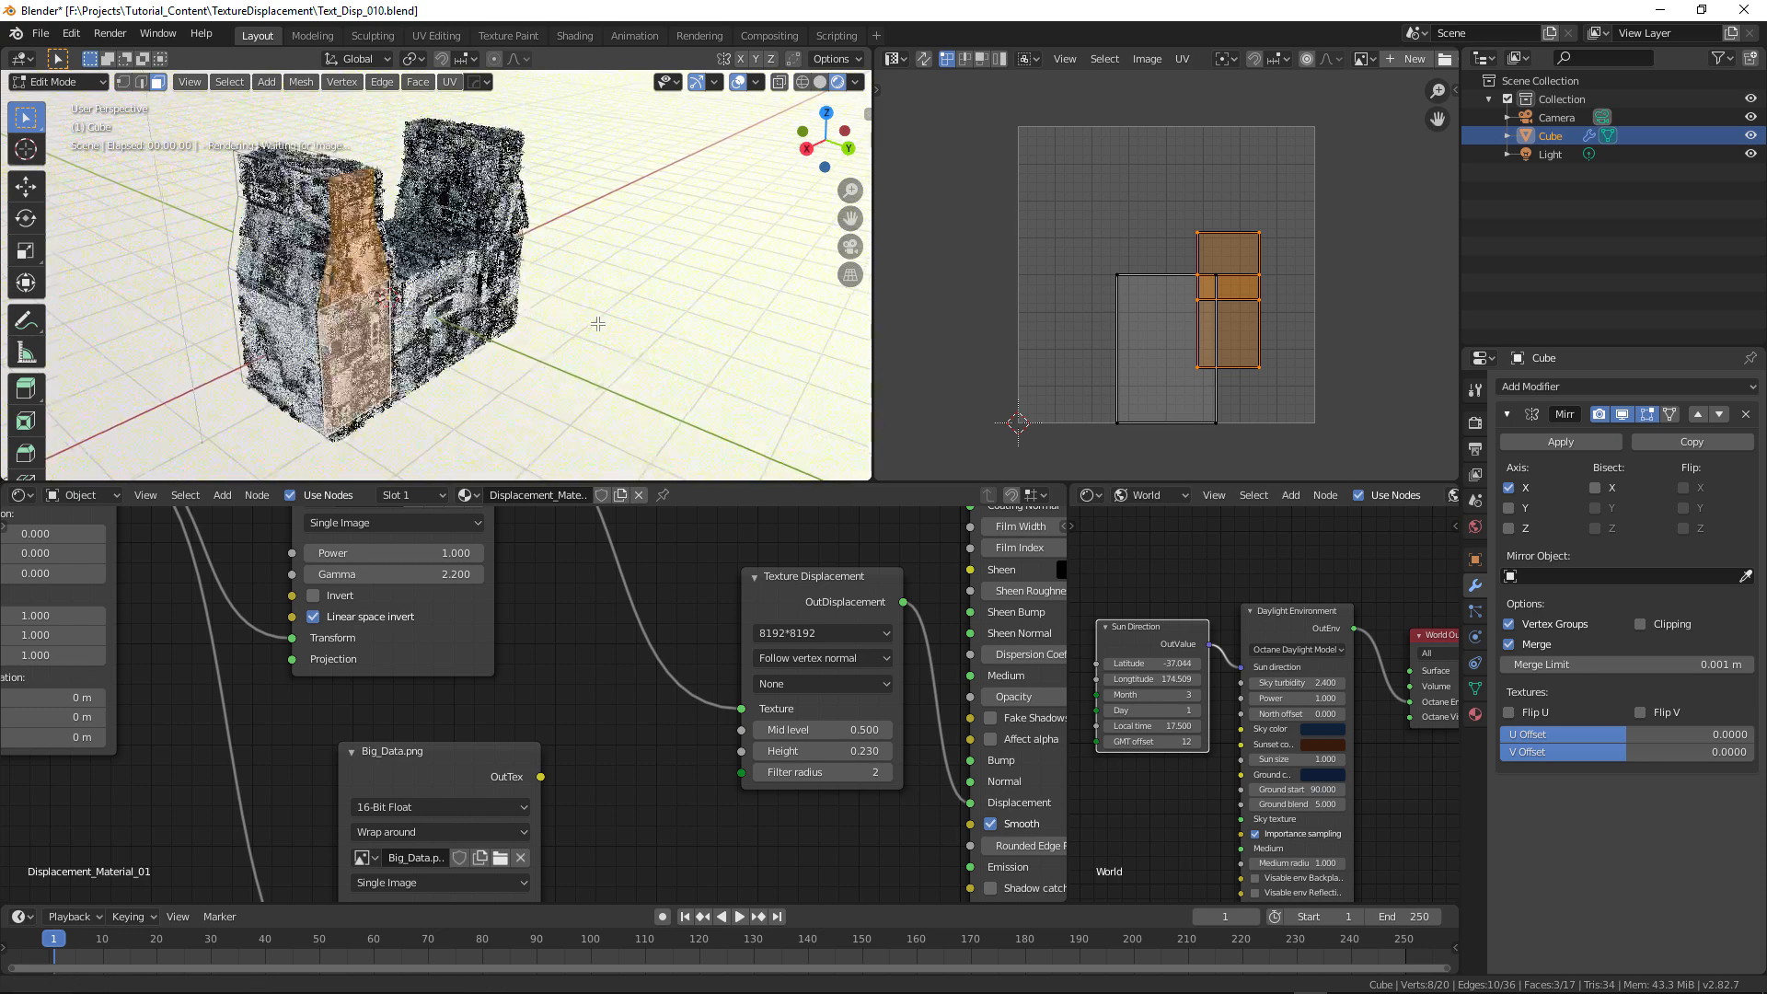
left_click(390, 293, "shift")
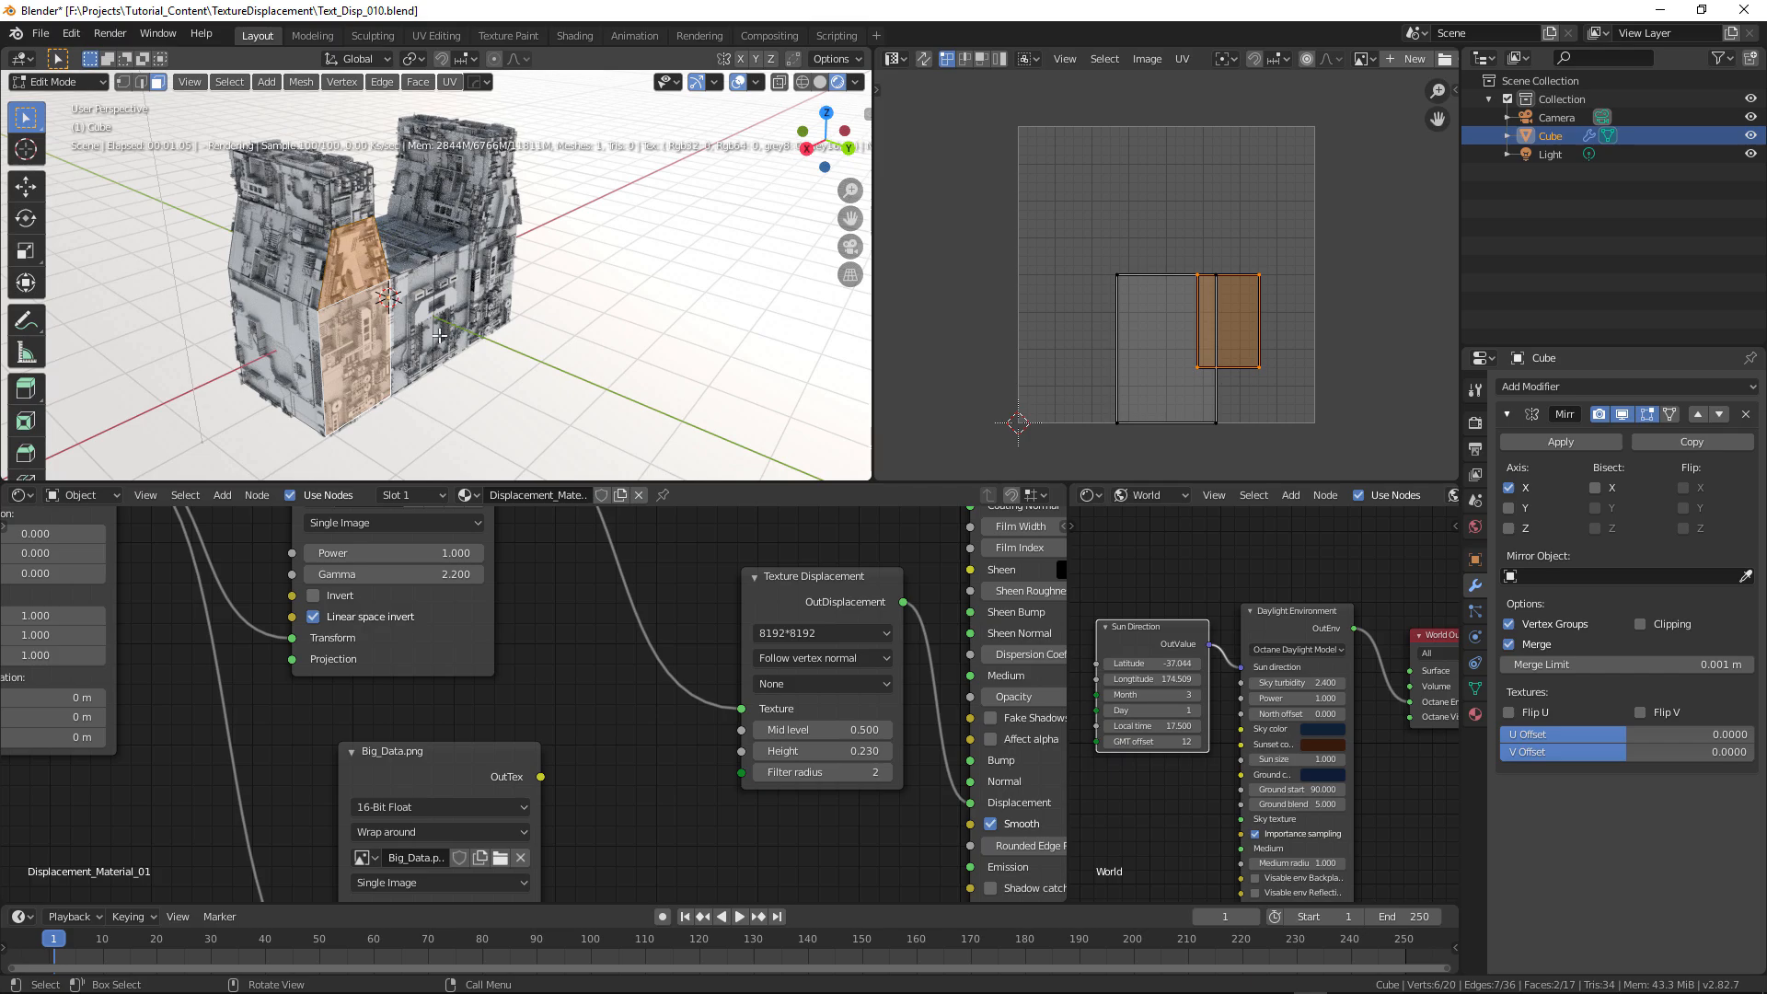
key("e")
left_click(532, 365)
mouse_move(523, 360)
middle_mouse_down()
mouse_move(366, 324)
mouse_move(522, 366)
middle_mouse_up()
key("ctrl+z")
- Include the centre section's front face with the tower's two lower front faces and extrude all three outward
left_click(376, 300, "shift")
left_click(371, 333, "shift")
left_click(414, 335, "shift")
middle_click_drag(448, 354, 471, 331)
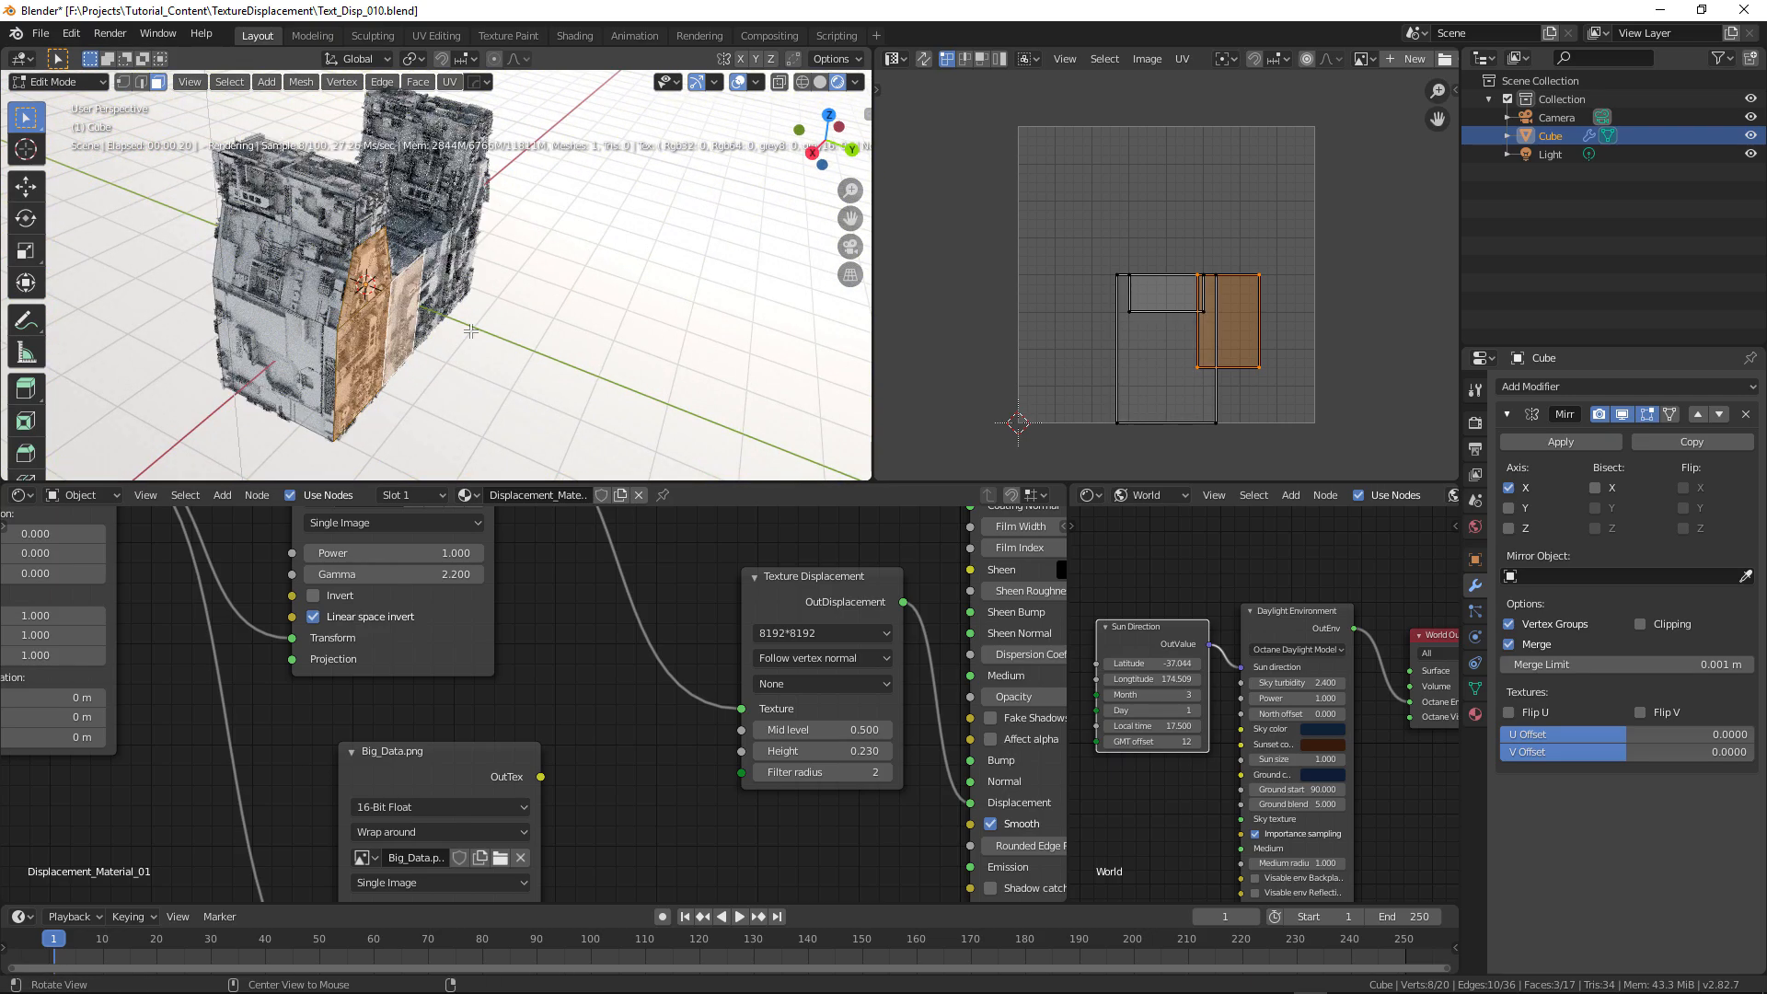
key("e")
left_click(572, 374)
- Select the side faces created by the front extrusion and unwrap them with Smart UV Project at default settings
middle_click_drag(572, 375, 392, 339)
left_click(447, 354)
left_click(447, 349, "alt")
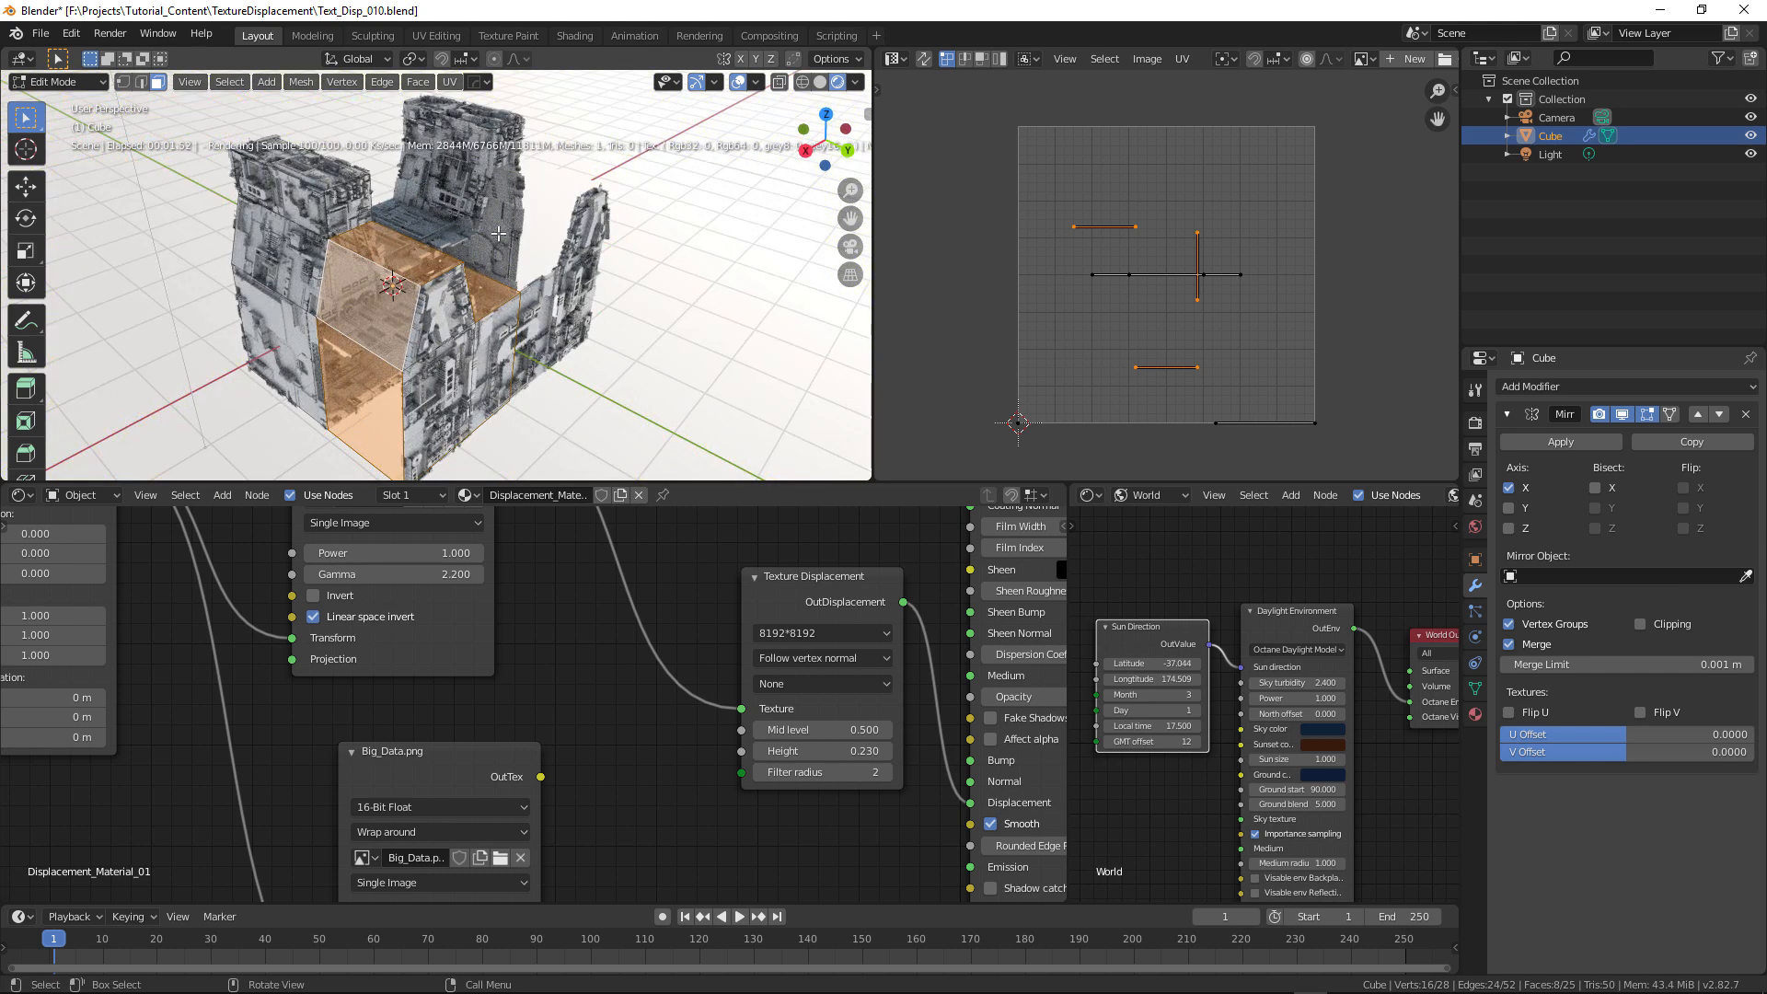
key("u")
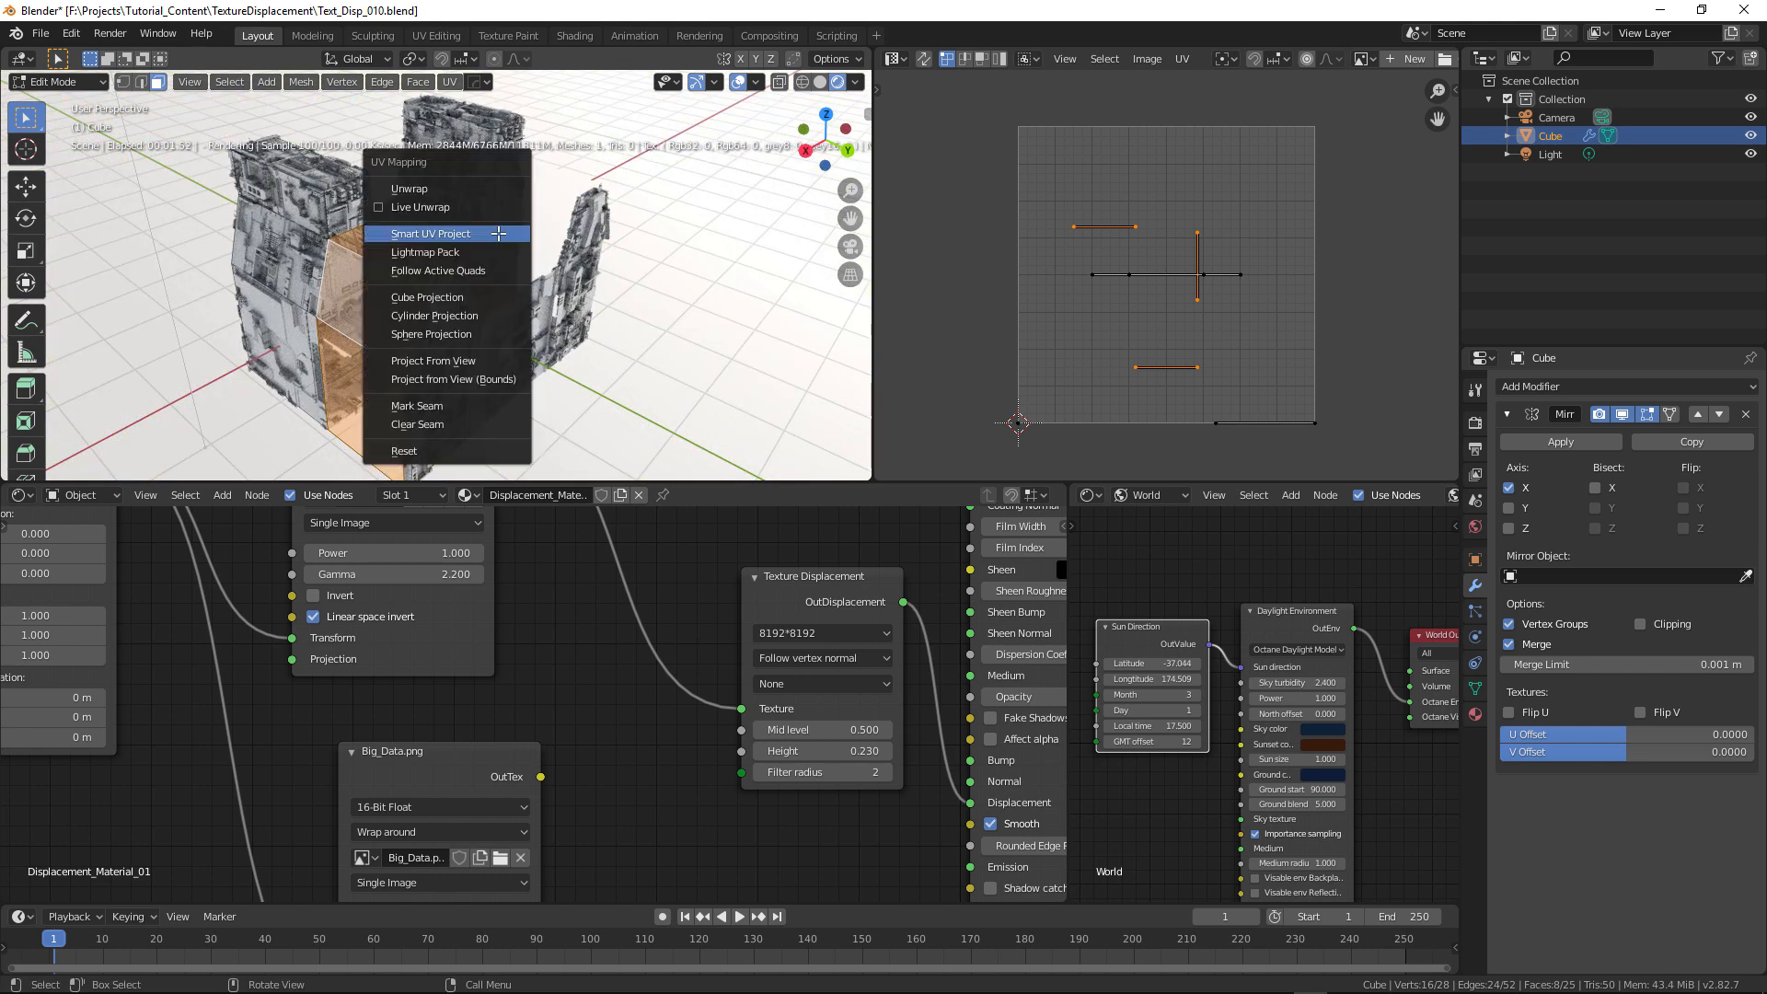
left_click(436, 236)
left_click(486, 368)
- Extrude the three front faces outward again in Edit Mode and scale the extruded faces down
key("Tab")
middle_click_drag(523, 396, 550, 345)
key("Tab")
left_click(412, 246)
left_click(431, 323, "shift")
left_click(466, 321, "shift")
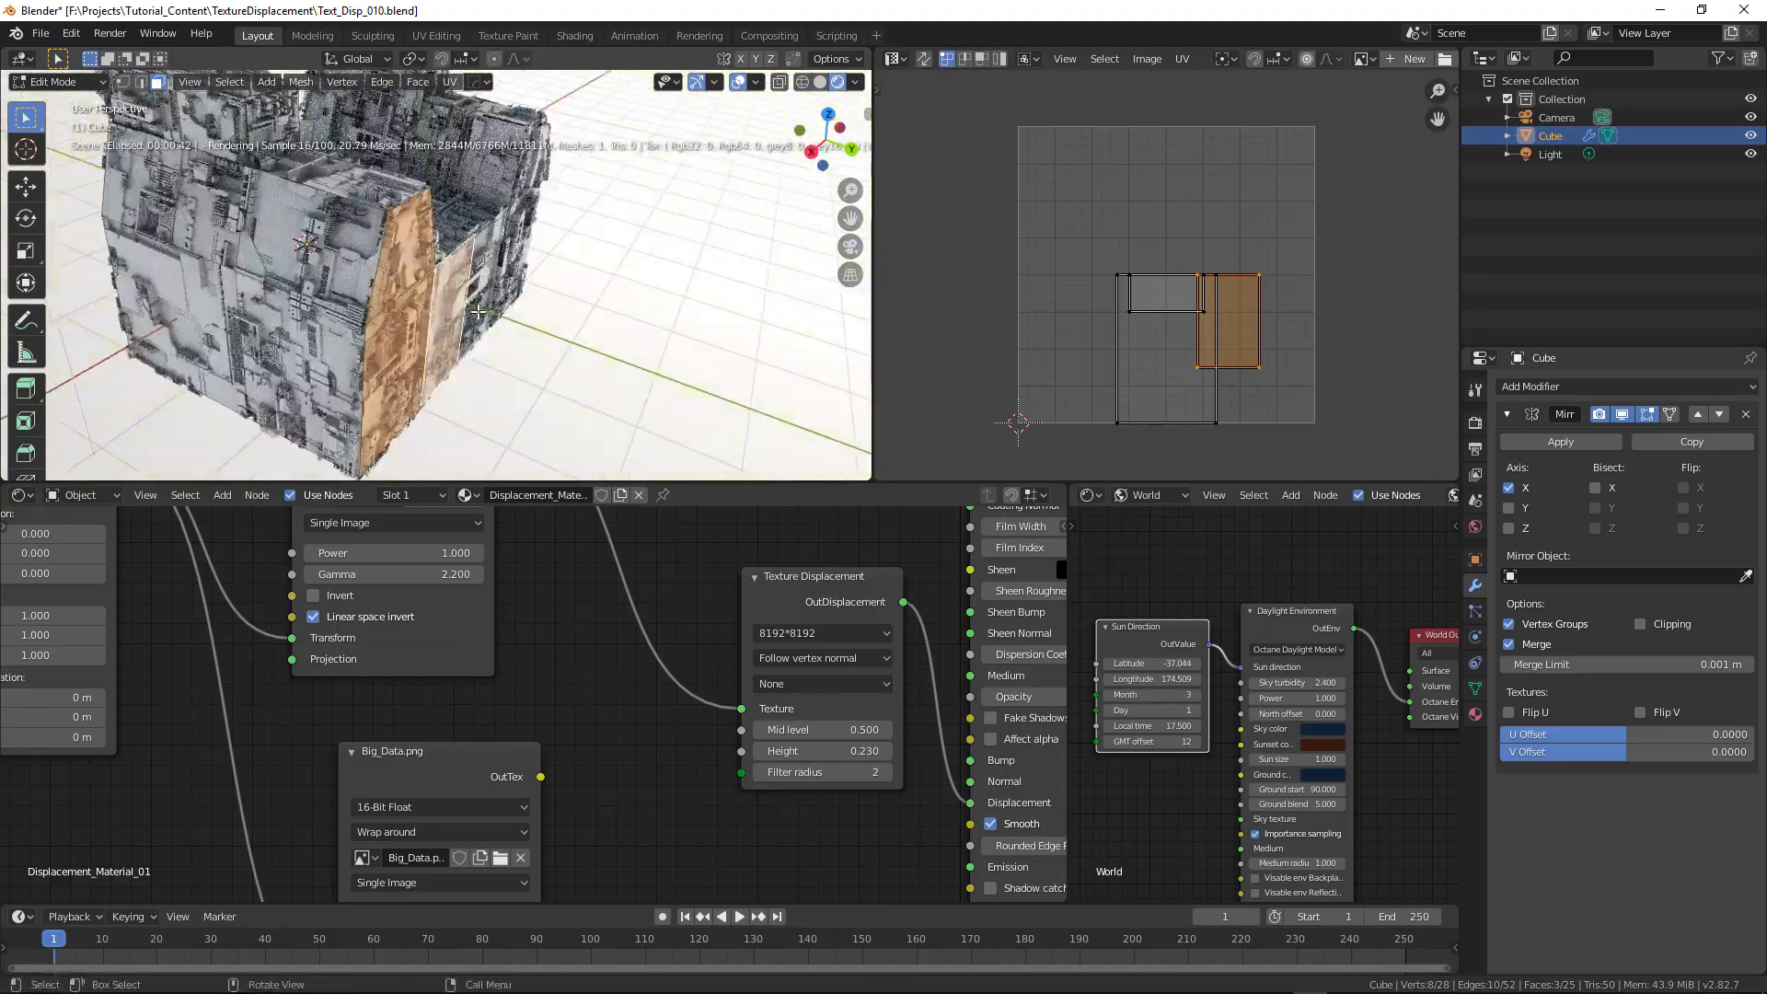
key("e")
left_click(622, 363)
key("s")
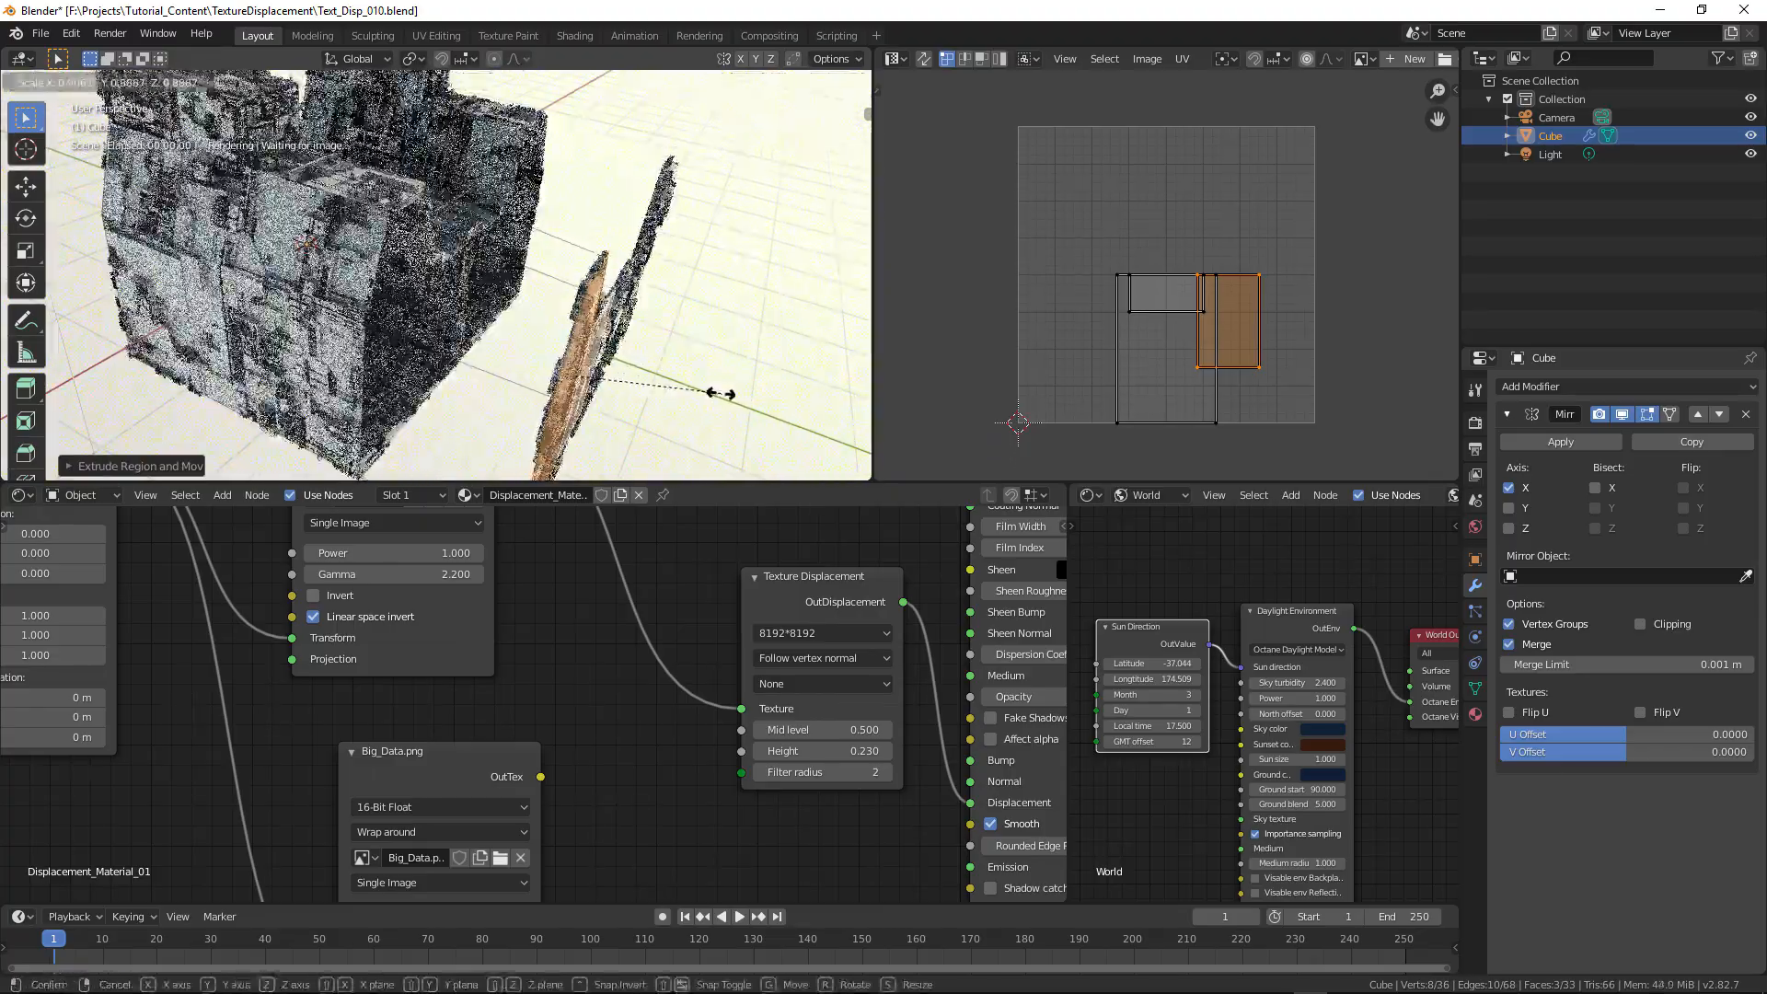
left_click(552, 365)
- Select the side faces created by the scaled front extrusion and unwrap them with Smart UV Project at default settings
middle_click_drag(552, 365, 526, 296)
left_click(546, 291, "alt")
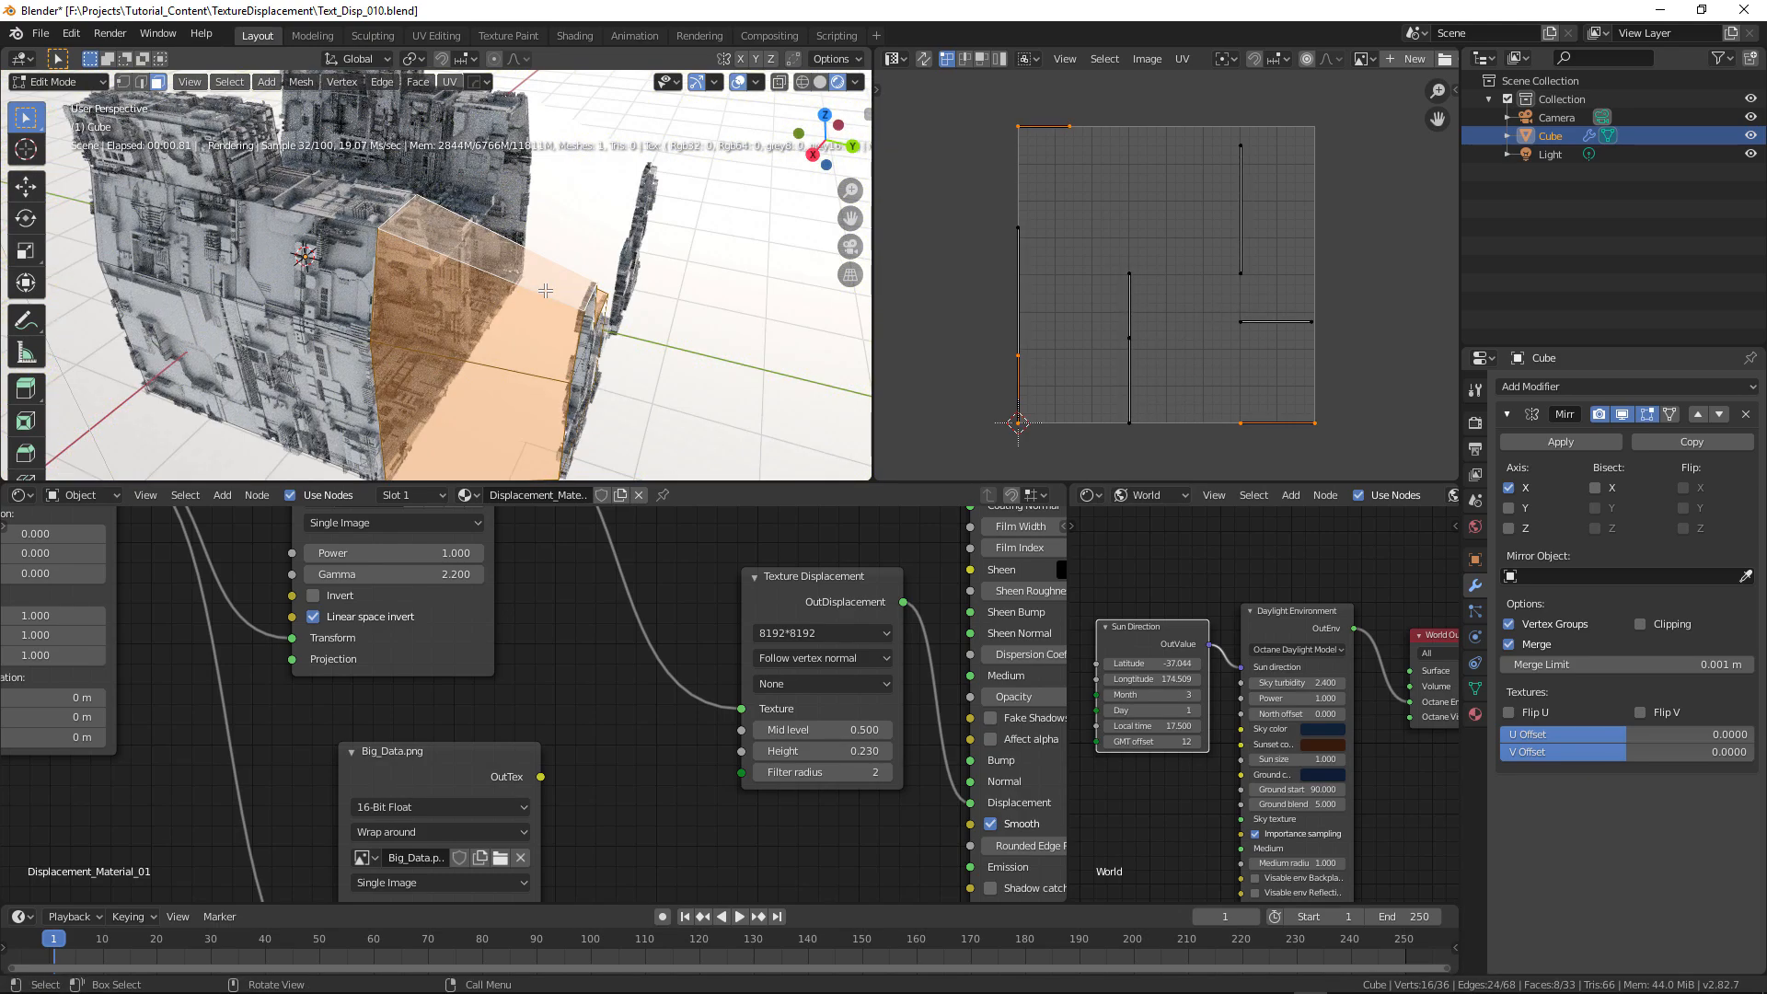
key("u")
left_click(546, 291)
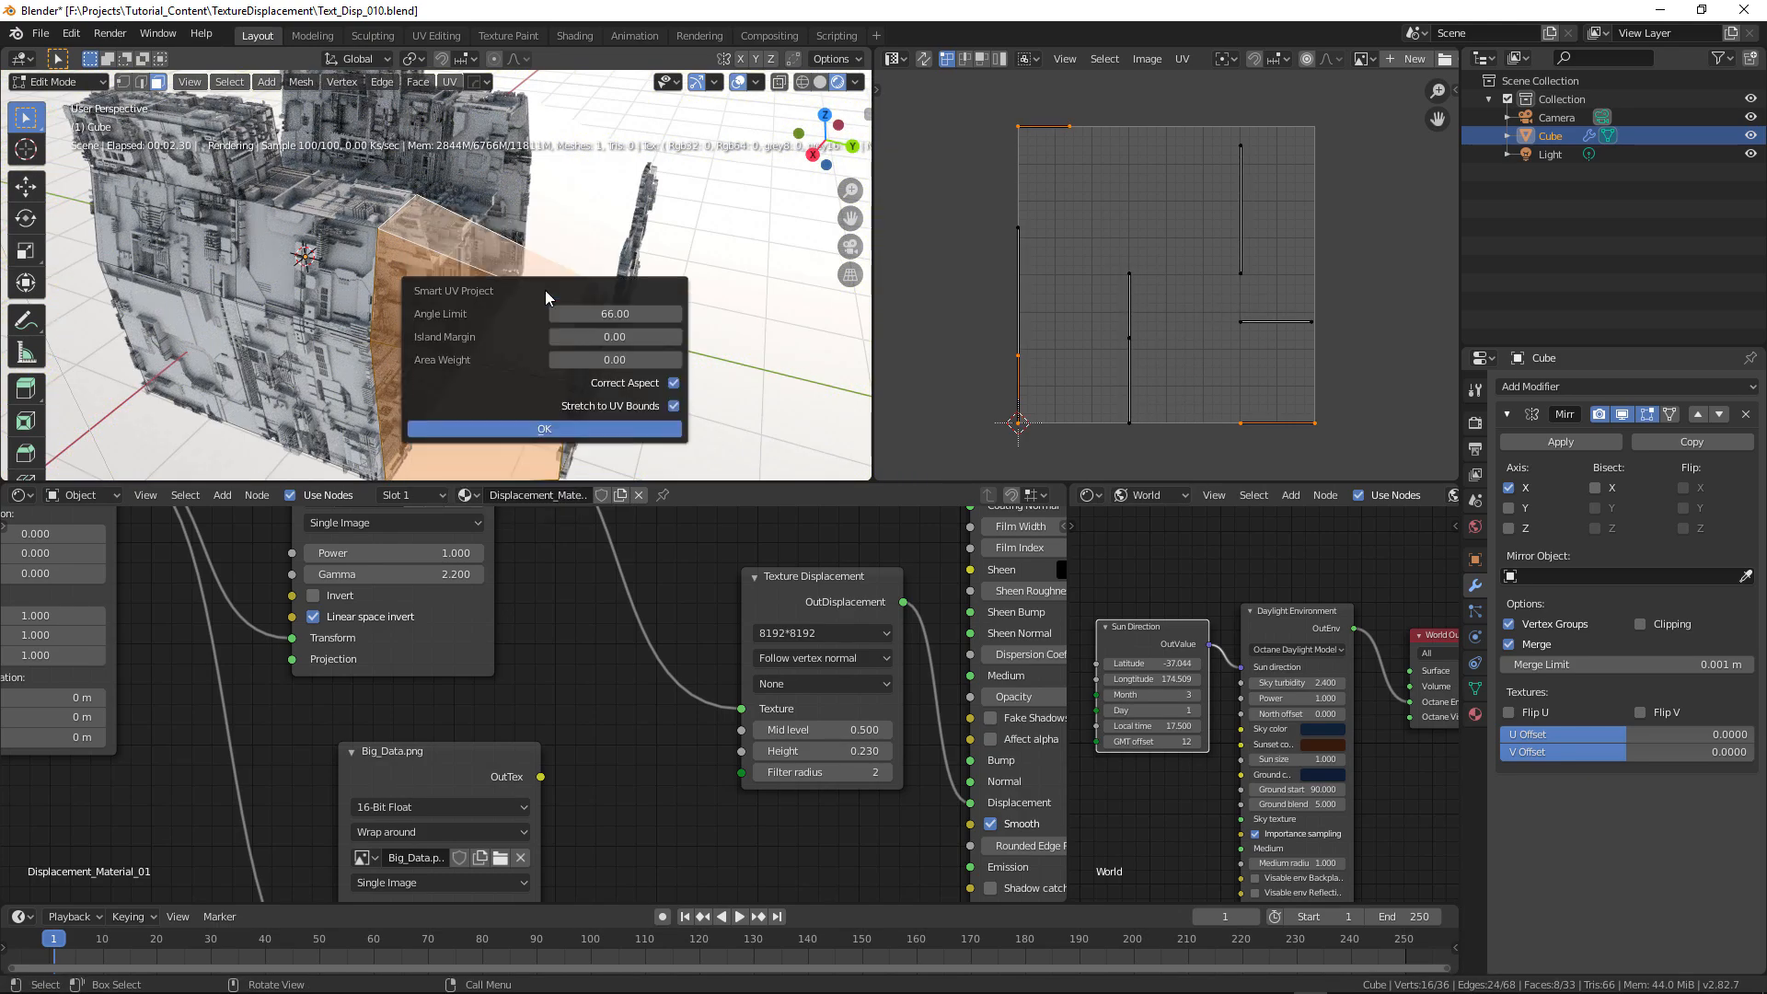
left_click(549, 429)
- Leave Edit Mode and save the scene as a new version named Text_Disp_011.blend
middle_click_drag(521, 350, 578, 372)
key("Tab")
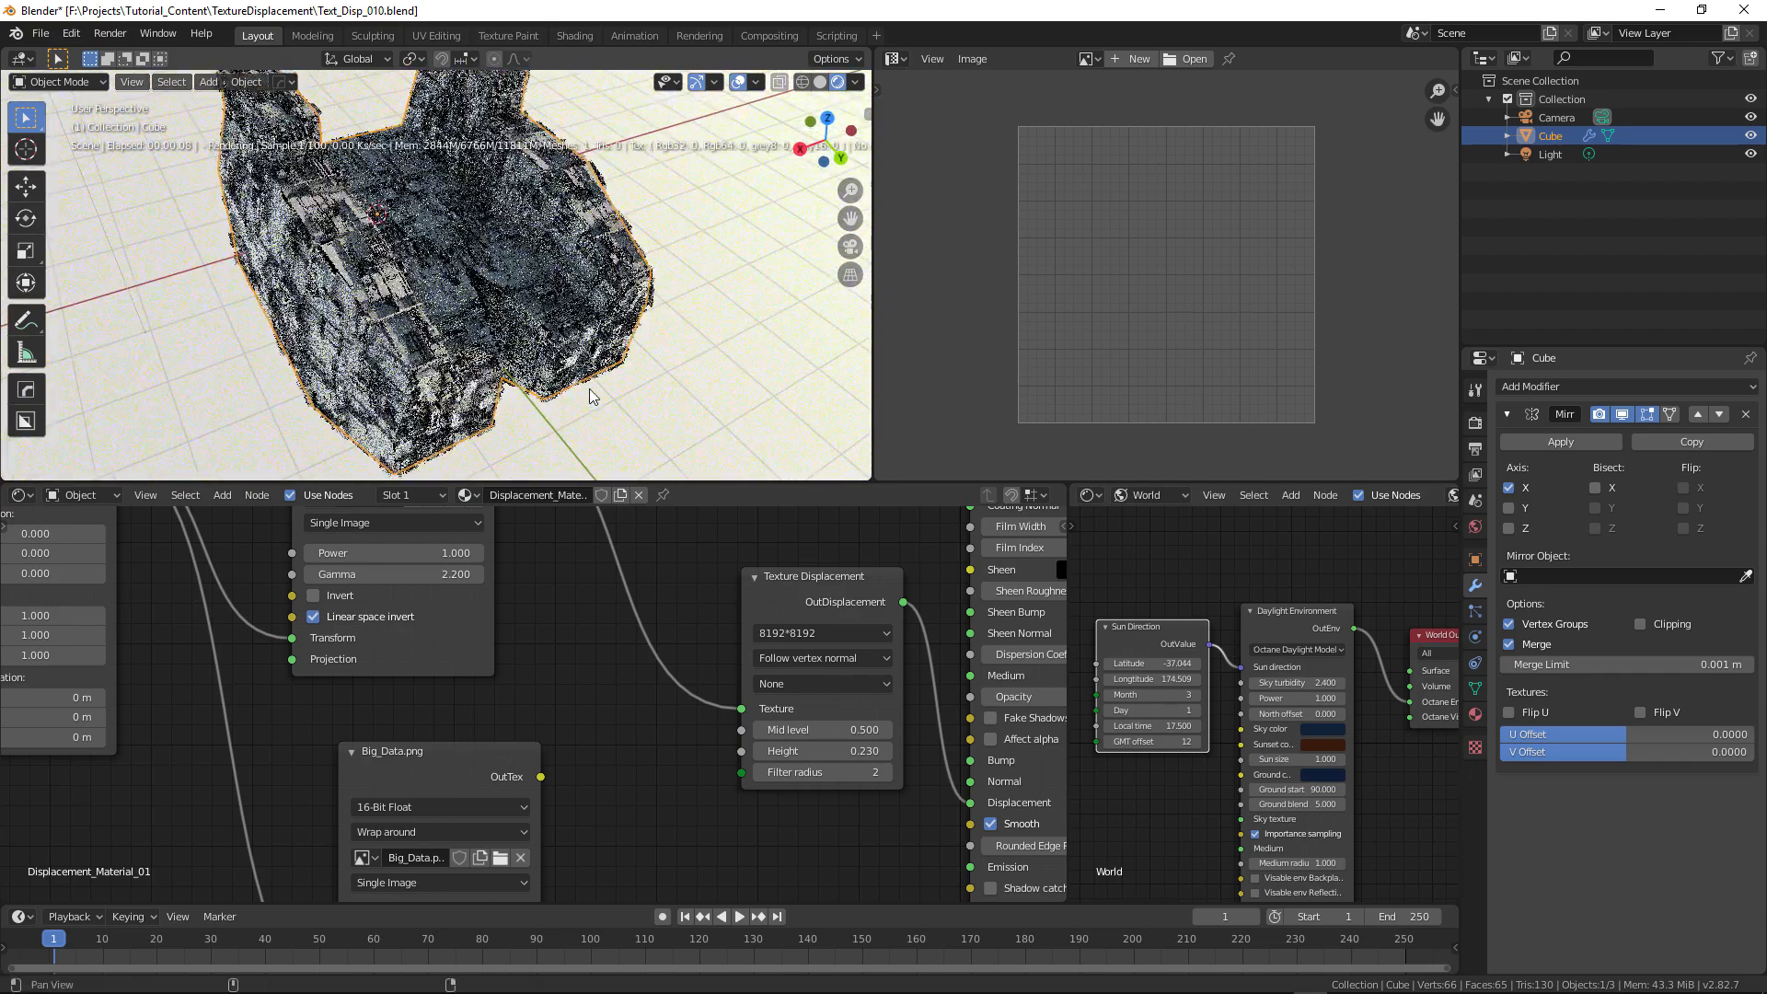
key("ctrl+alt+s")
- In Edit Mode, delete the inner side face of the front extension and one more face inside the central gap
key("Tab")
middle_click_drag(573, 339, 543, 333)
scroll(552, 345, "up", 3)
middle_click_drag(621, 377, 558, 342)
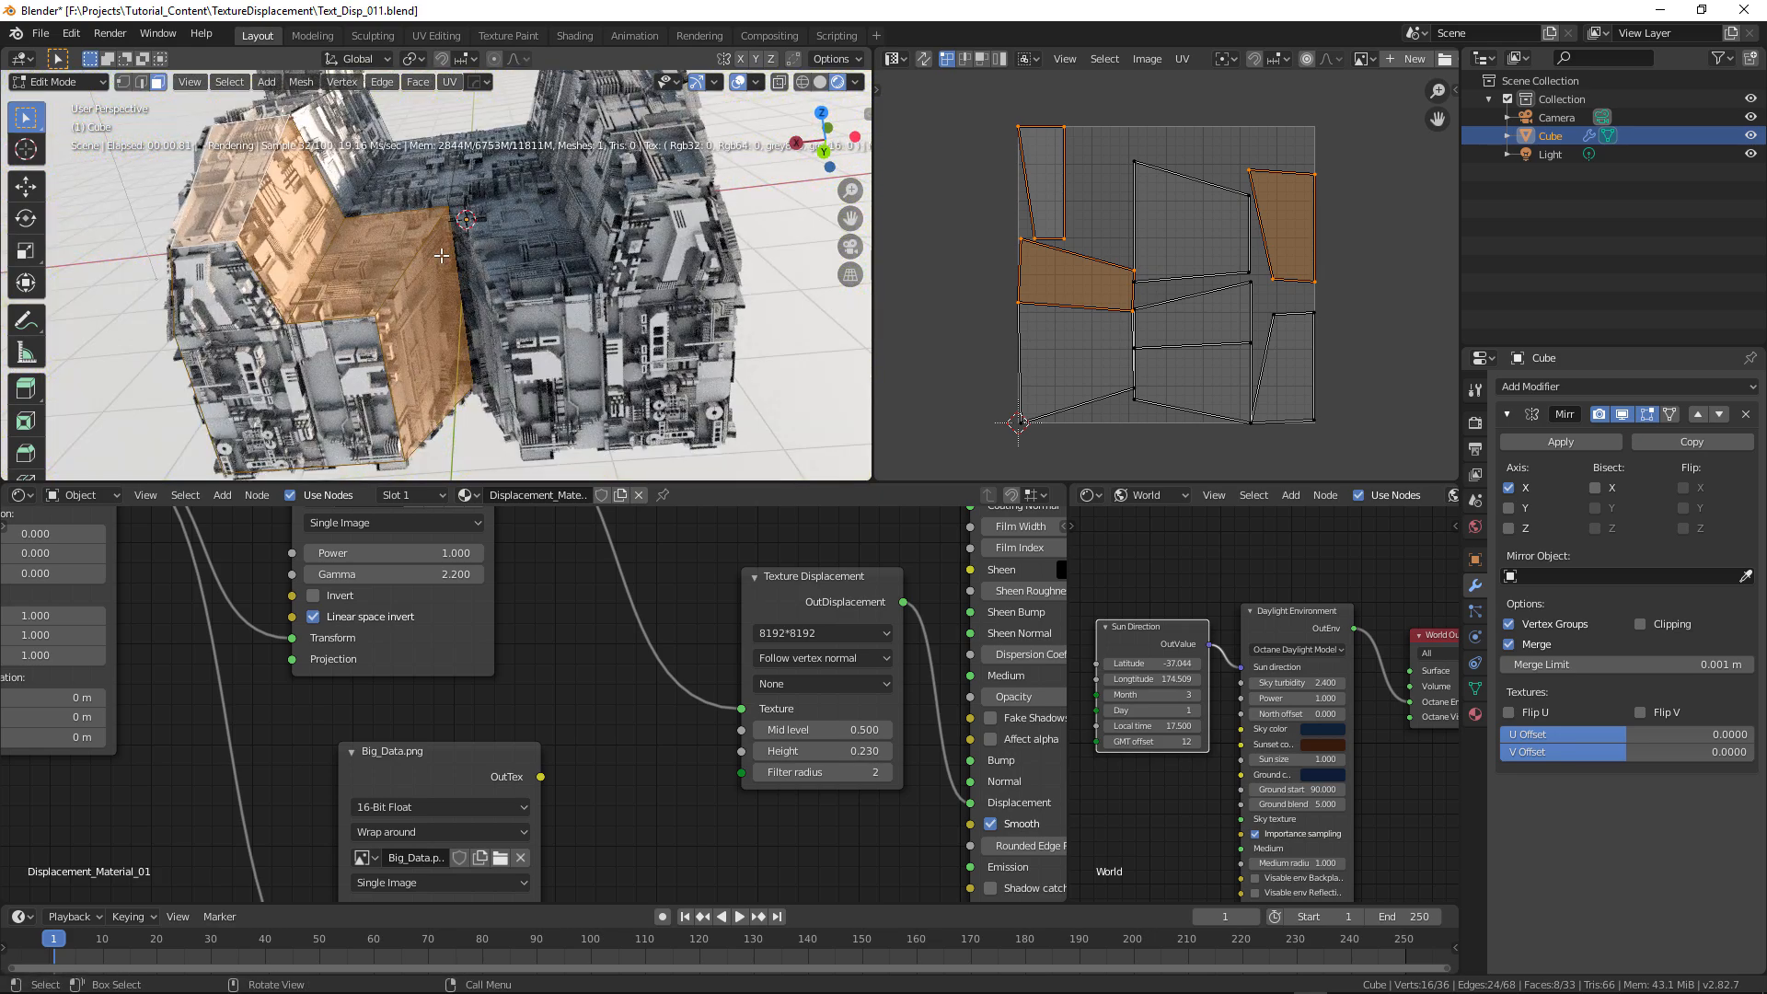
left_click(437, 350)
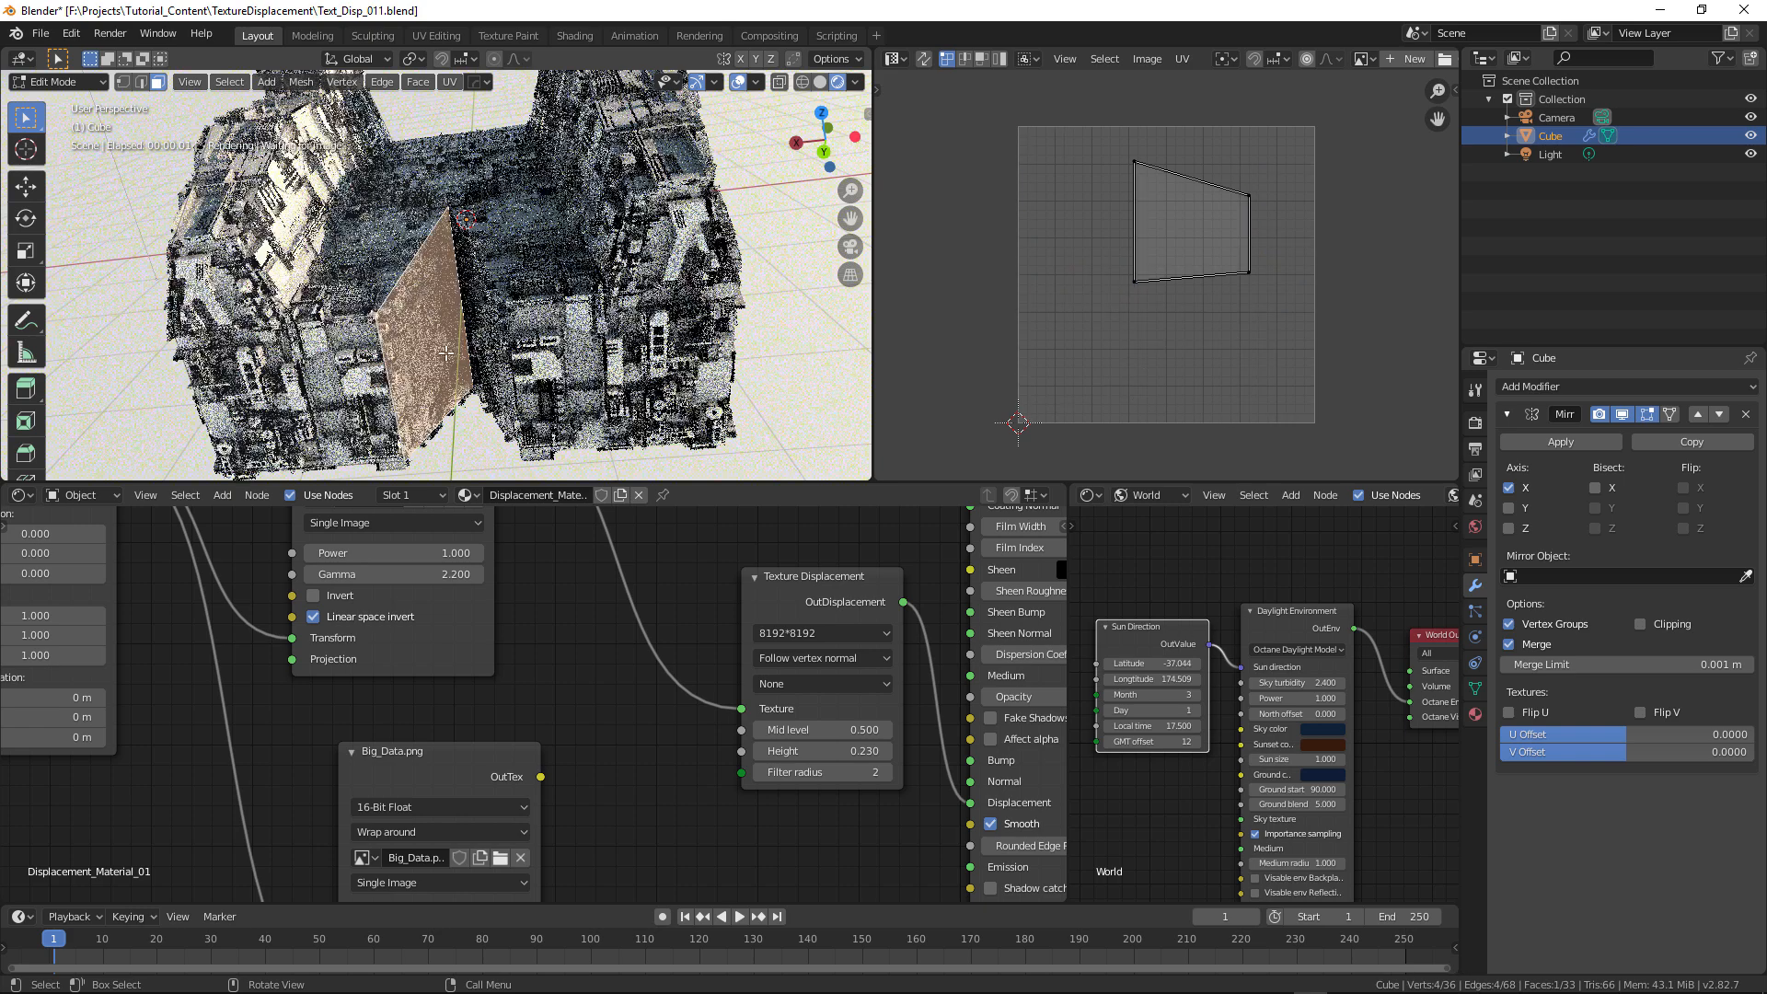
key("x")
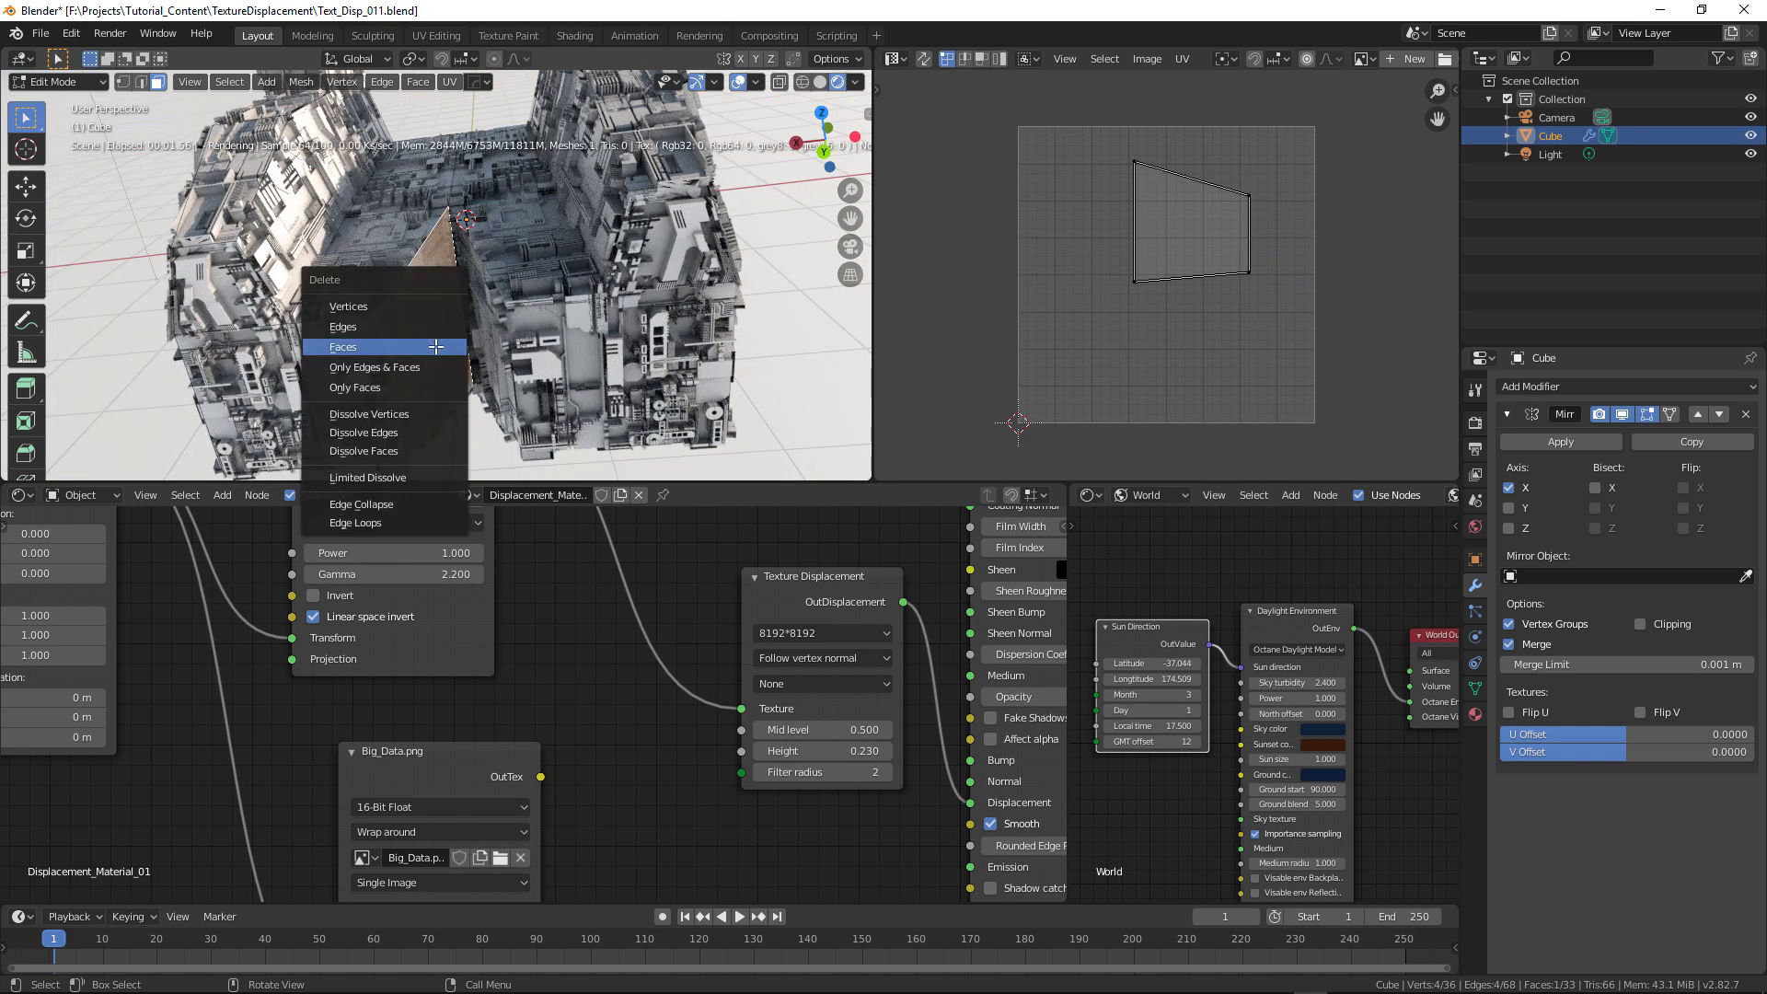
left_click(435, 347)
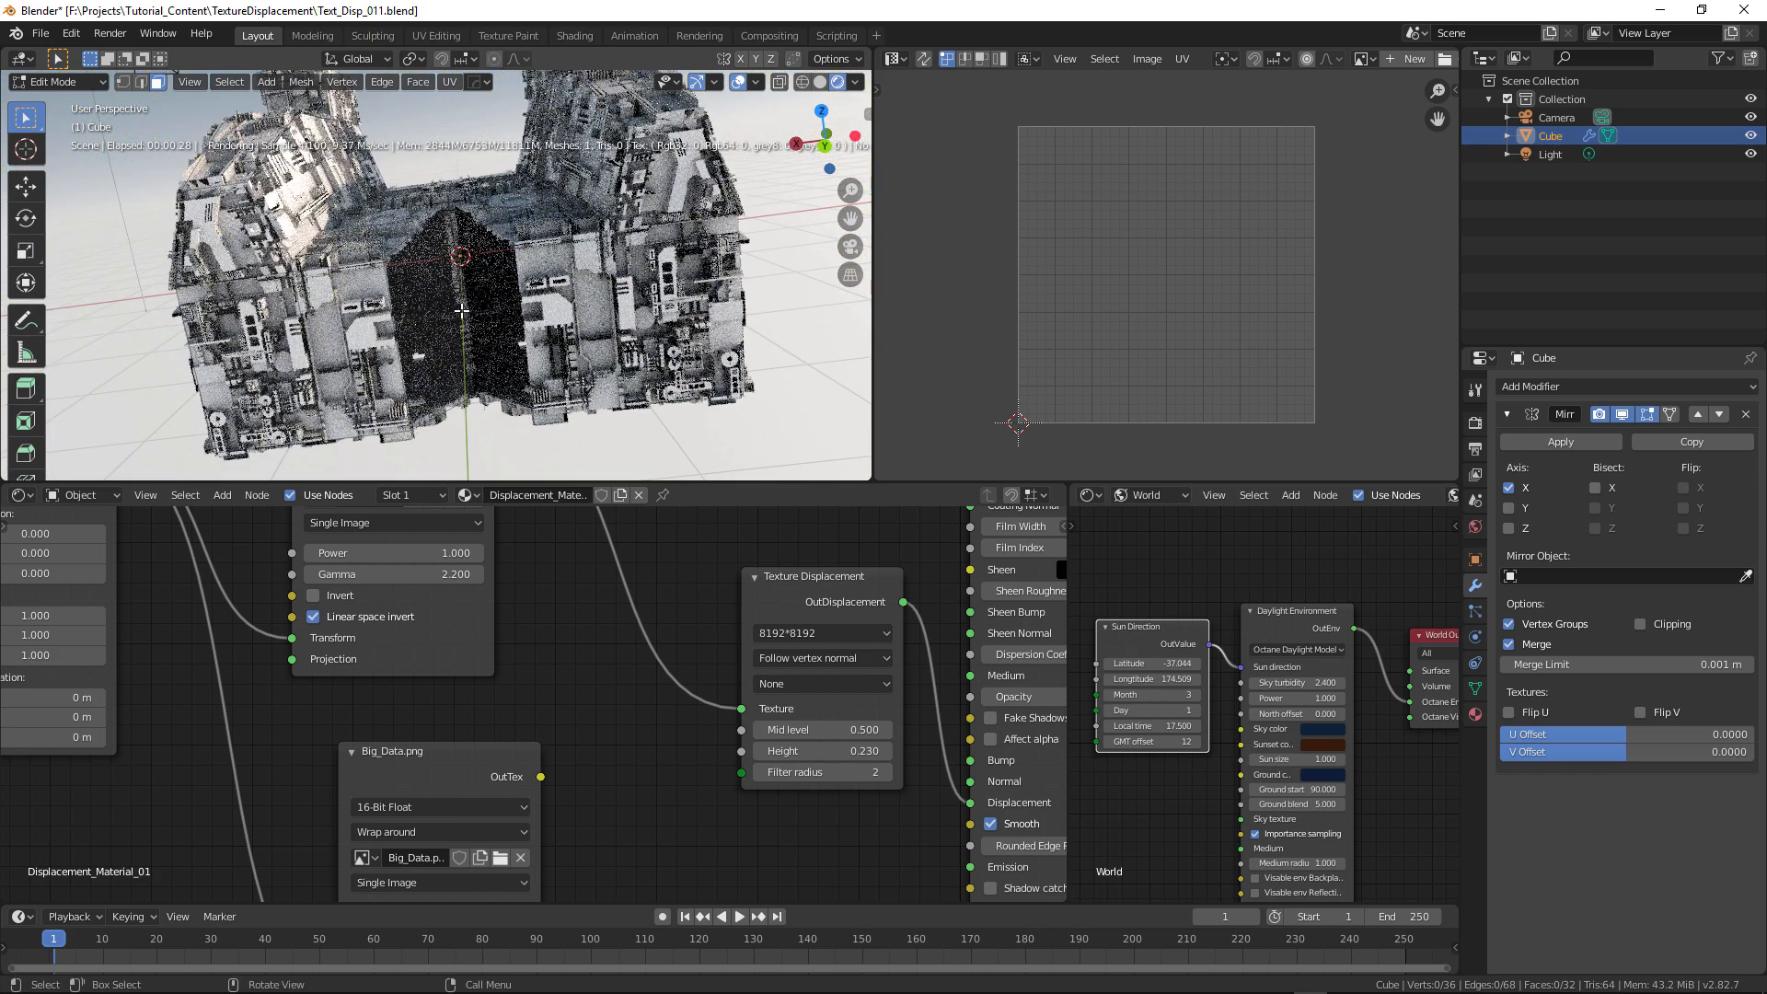
left_click(455, 307)
middle_click_drag(455, 307, 552, 322)
left_click(452, 307)
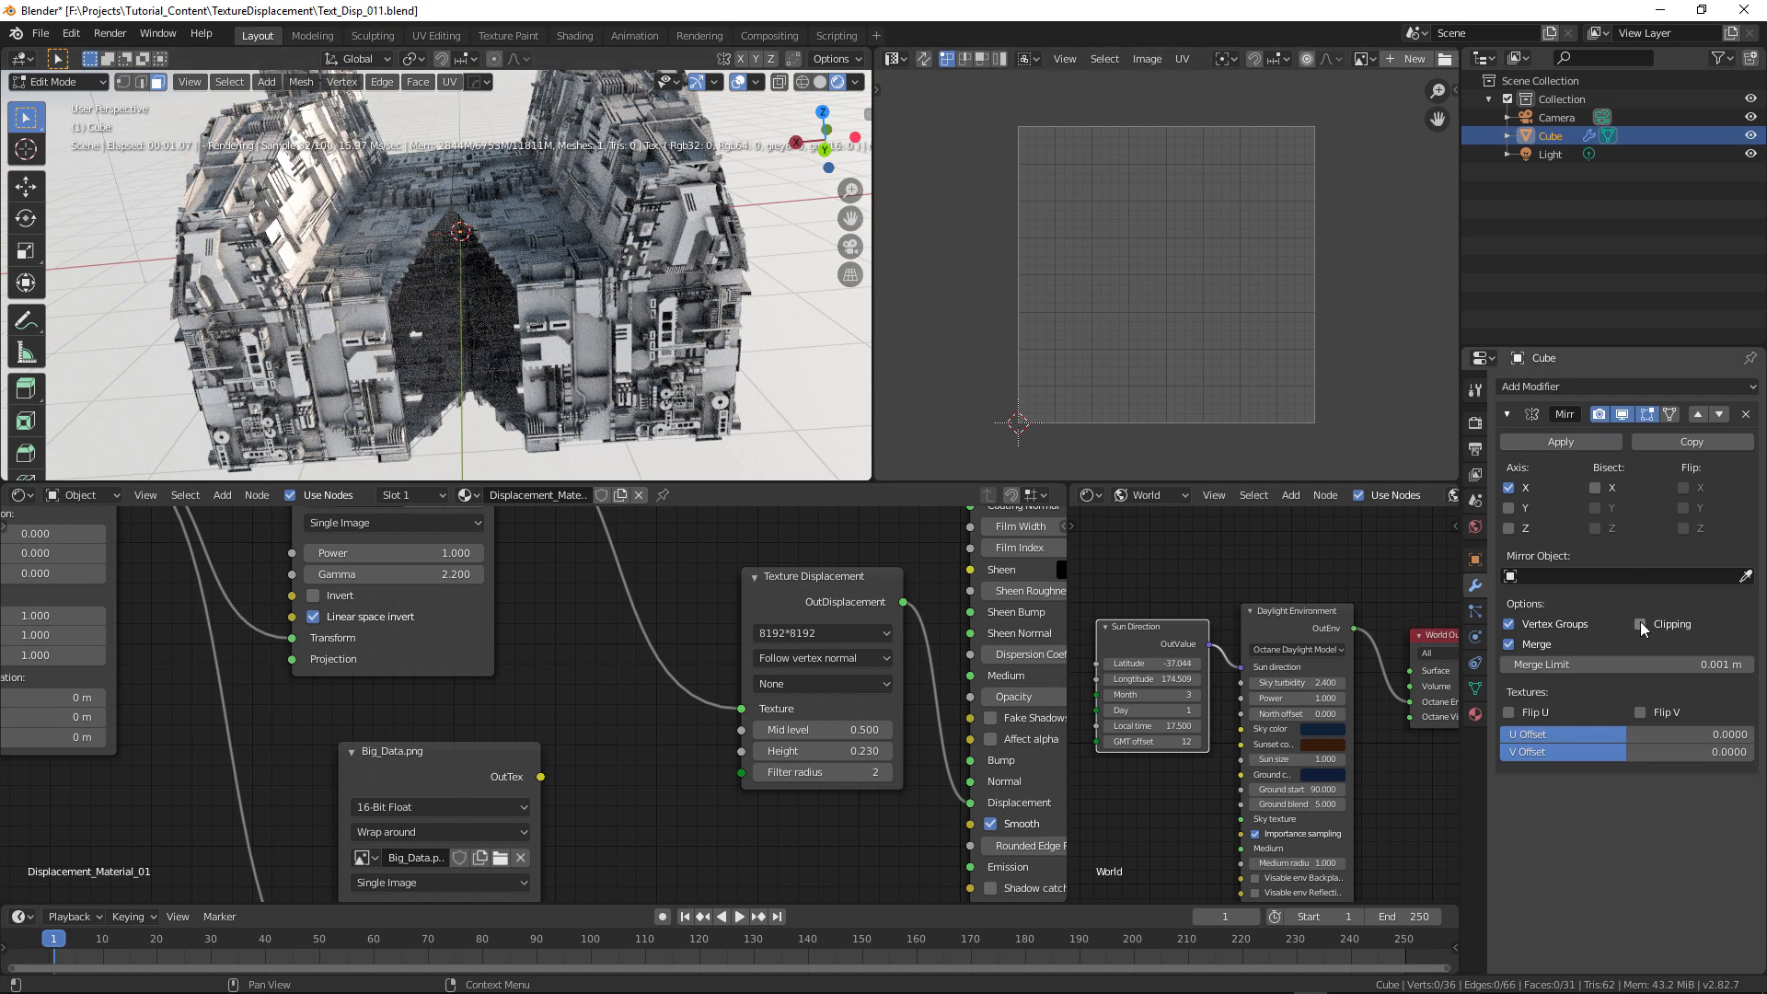
- Enable Clipping on the Mirror modifier and move the front section's open inner edge to the mirror centre to close the gap
left_click(1640, 623)
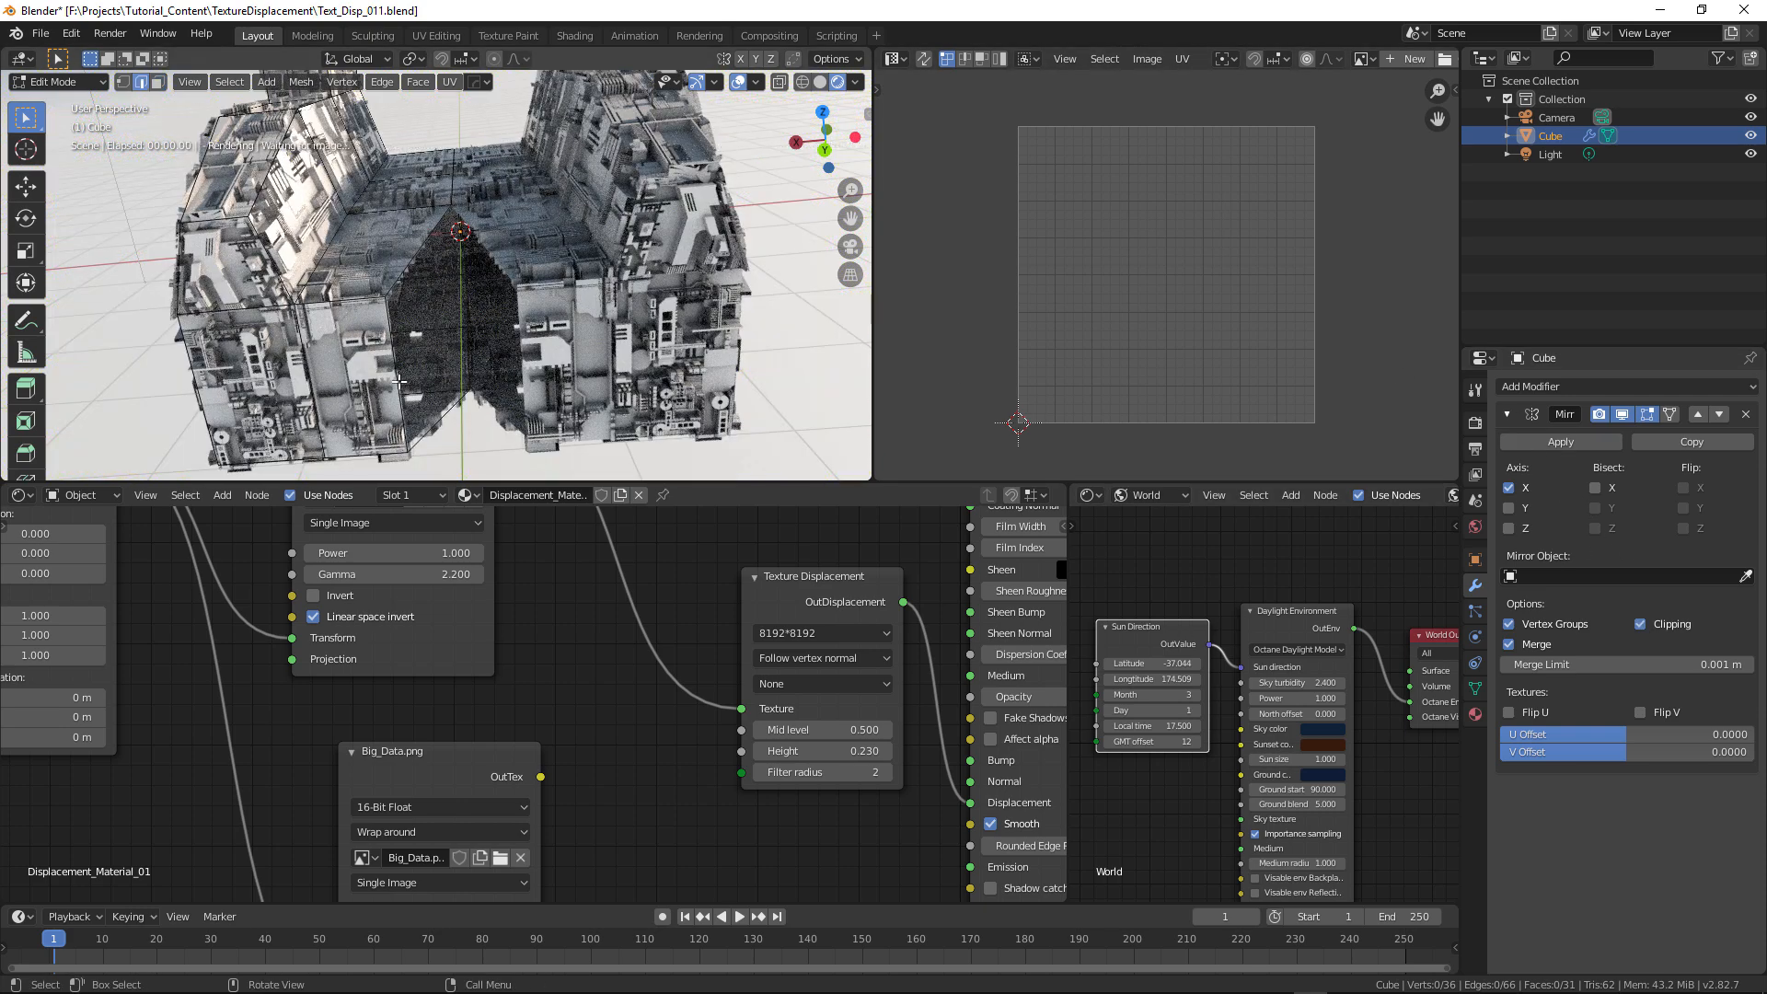
key("g")
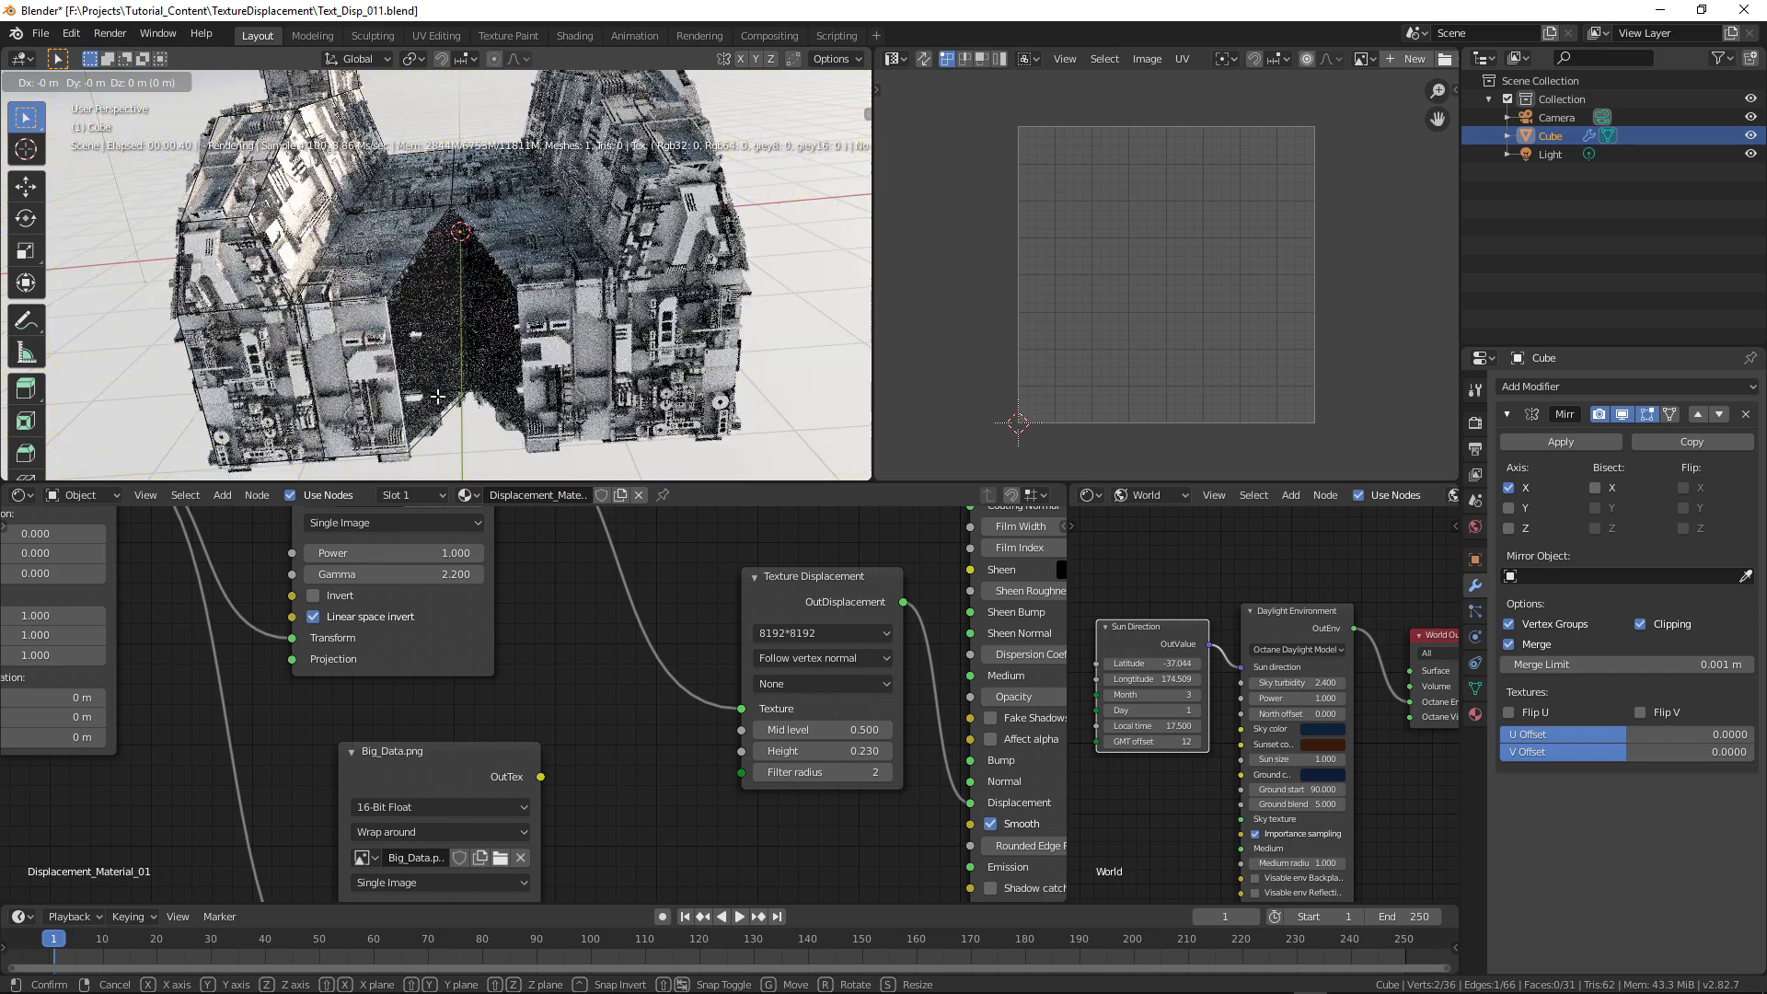
key("Return")
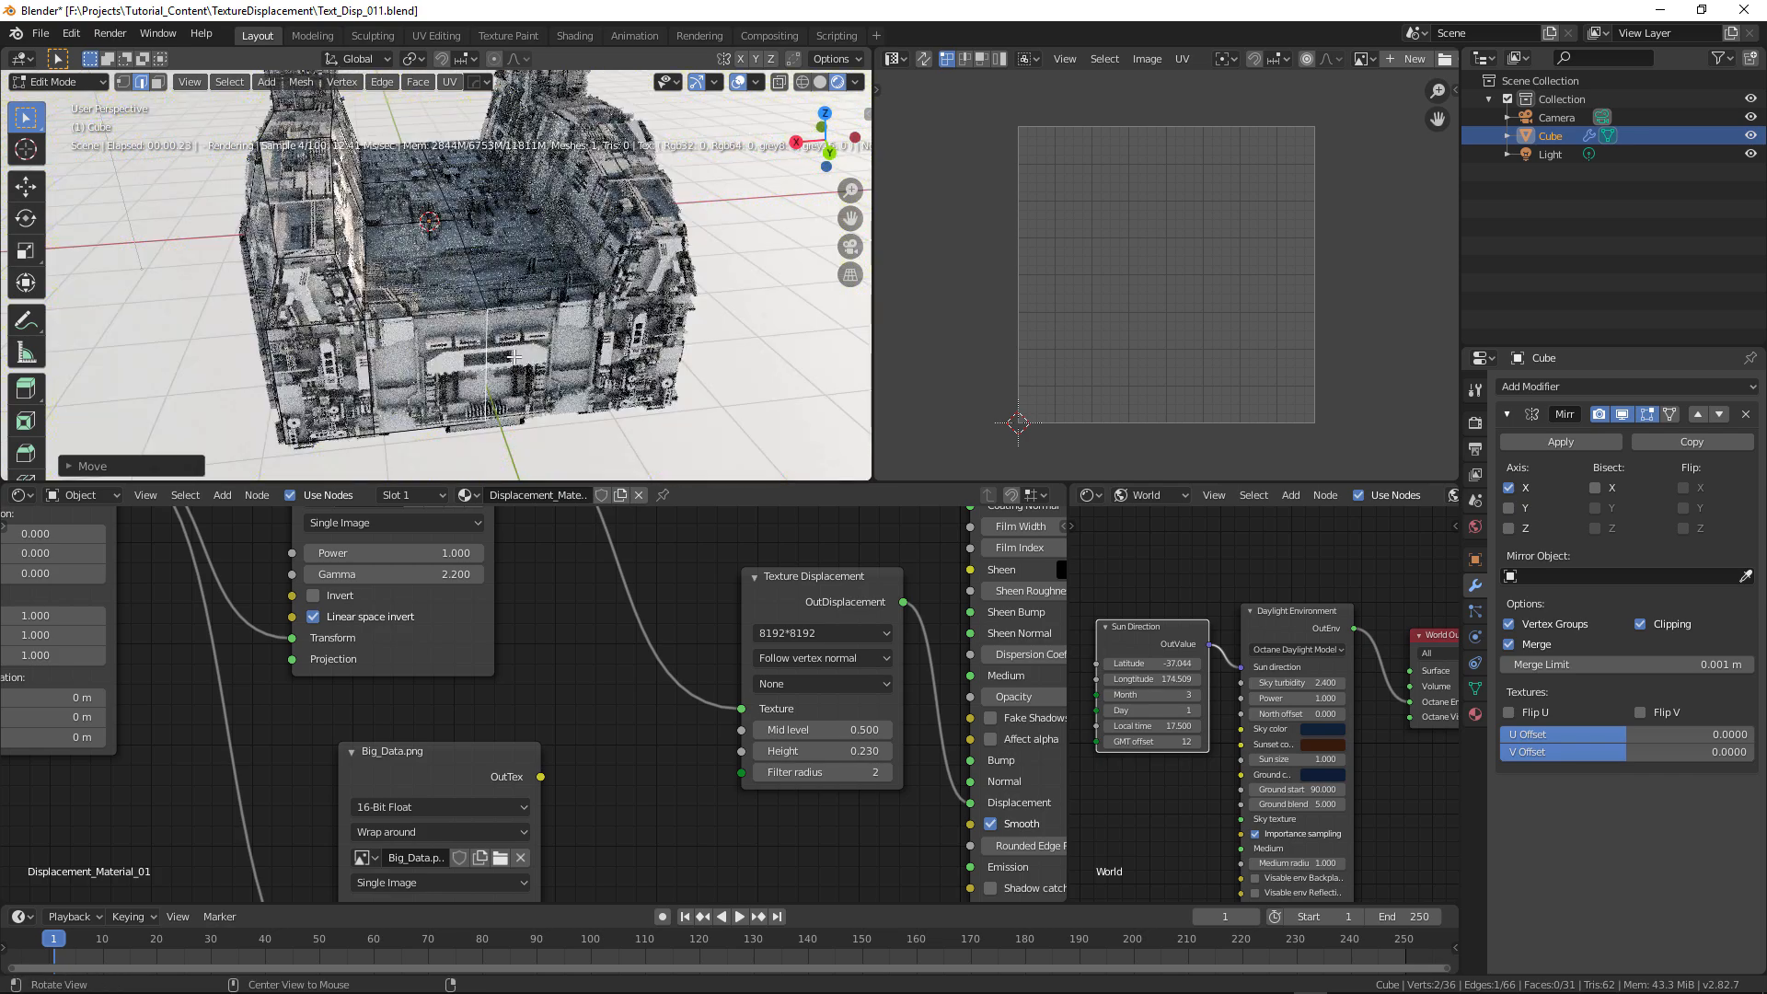
- Select the outer, tapered and centre front faces in face mode and extrude all three outward
middle_click_drag(555, 434, 525, 393)
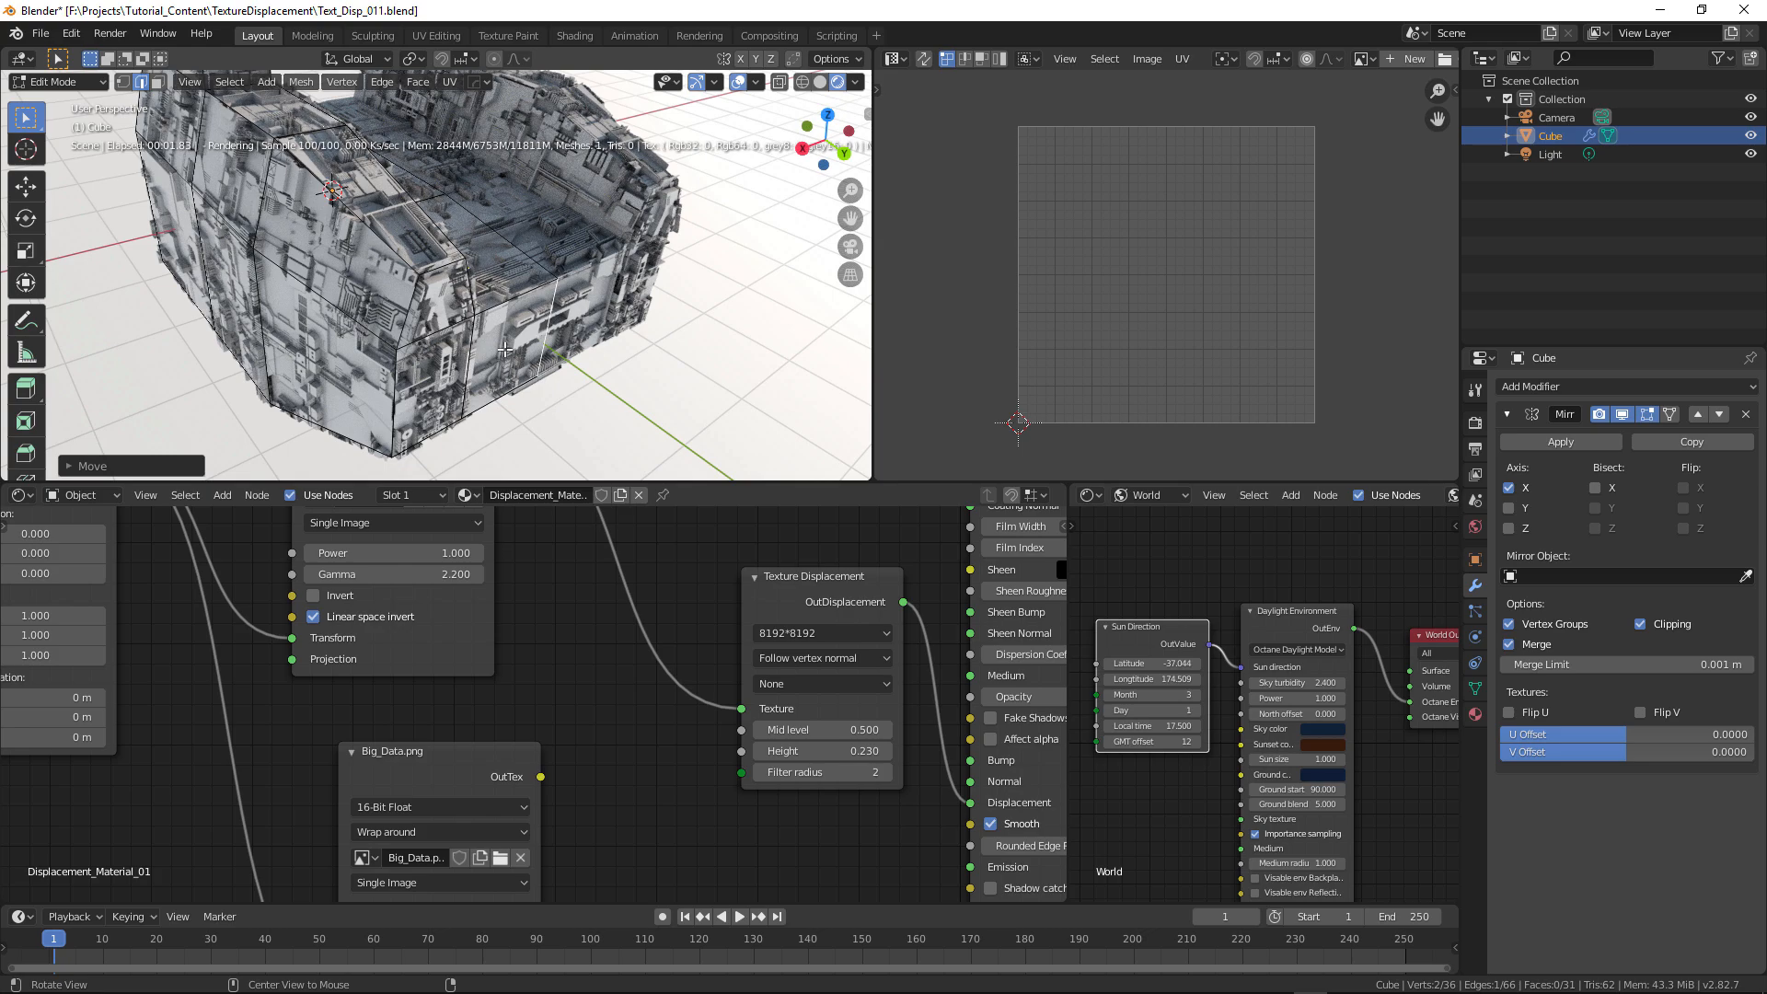
key("alt")
mouse_move(495, 346)
left_mouse_down("alt")
mouse_move(598, 330)
mouse_move(495, 340)
left_mouse_up("alt")
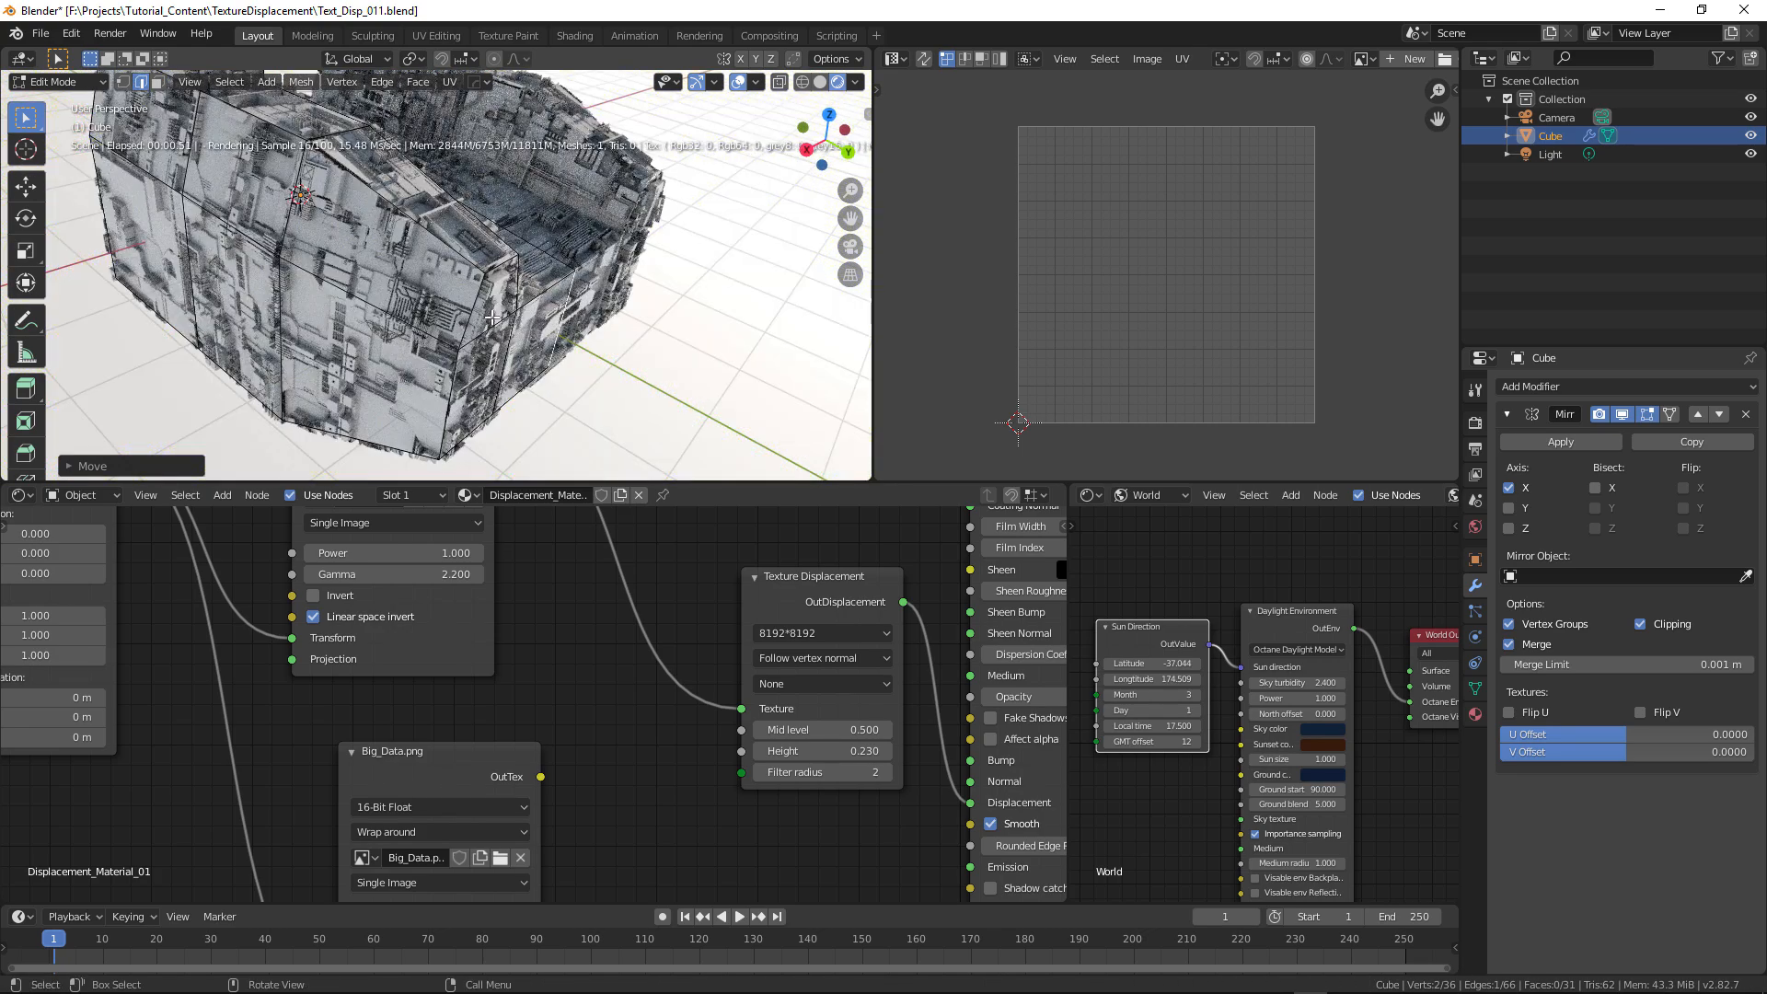
key("3")
left_click(494, 341)
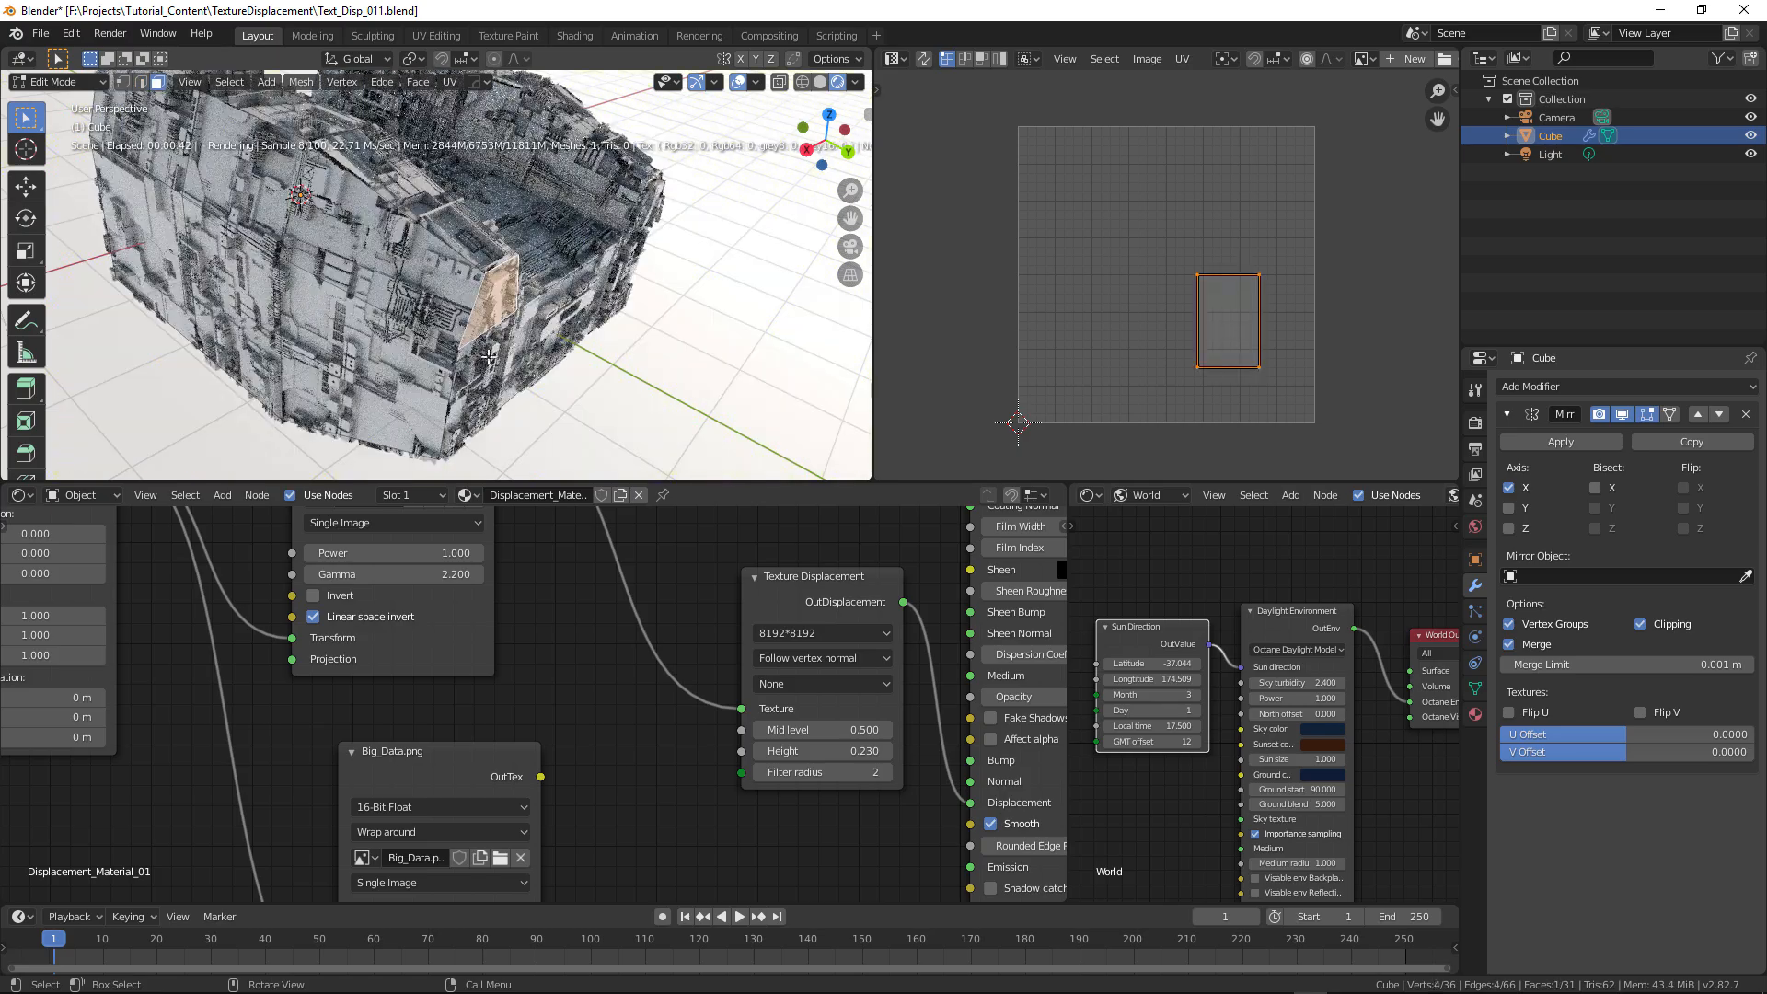
left_click(482, 380, "shift")
left_click_drag(481, 380, 487, 342, "alt")
left_click(488, 339, "shift")
key("e")
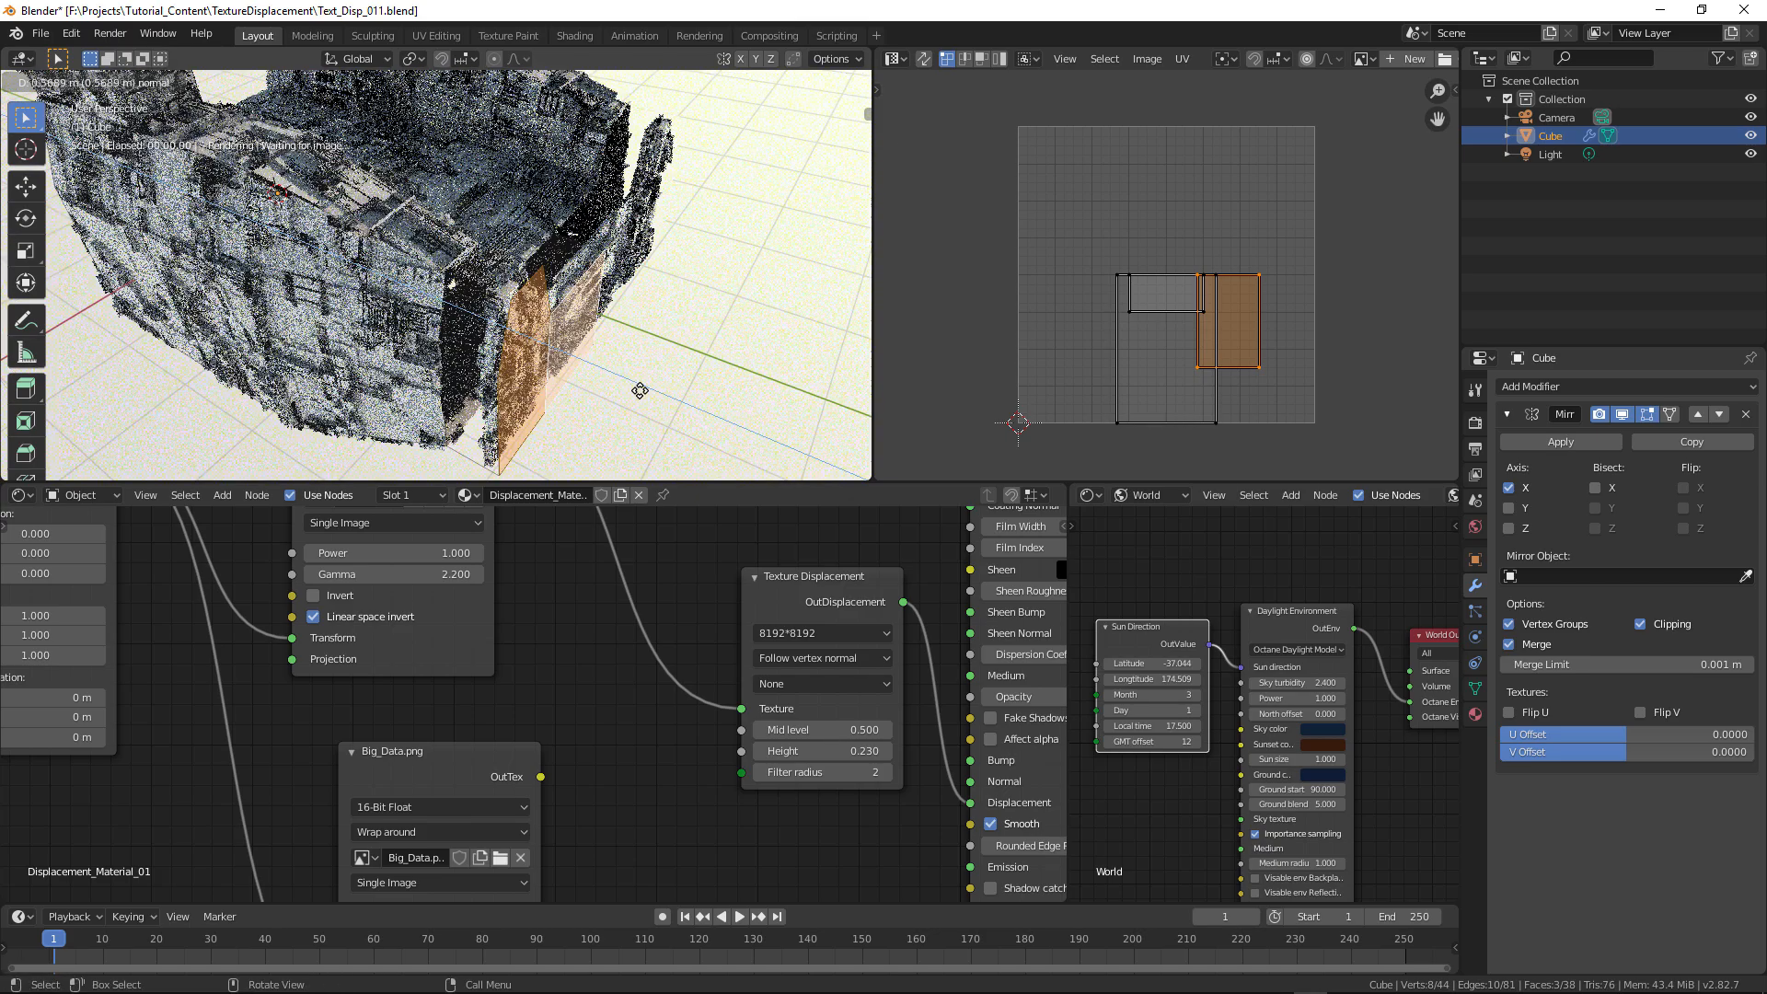
left_click(677, 399)
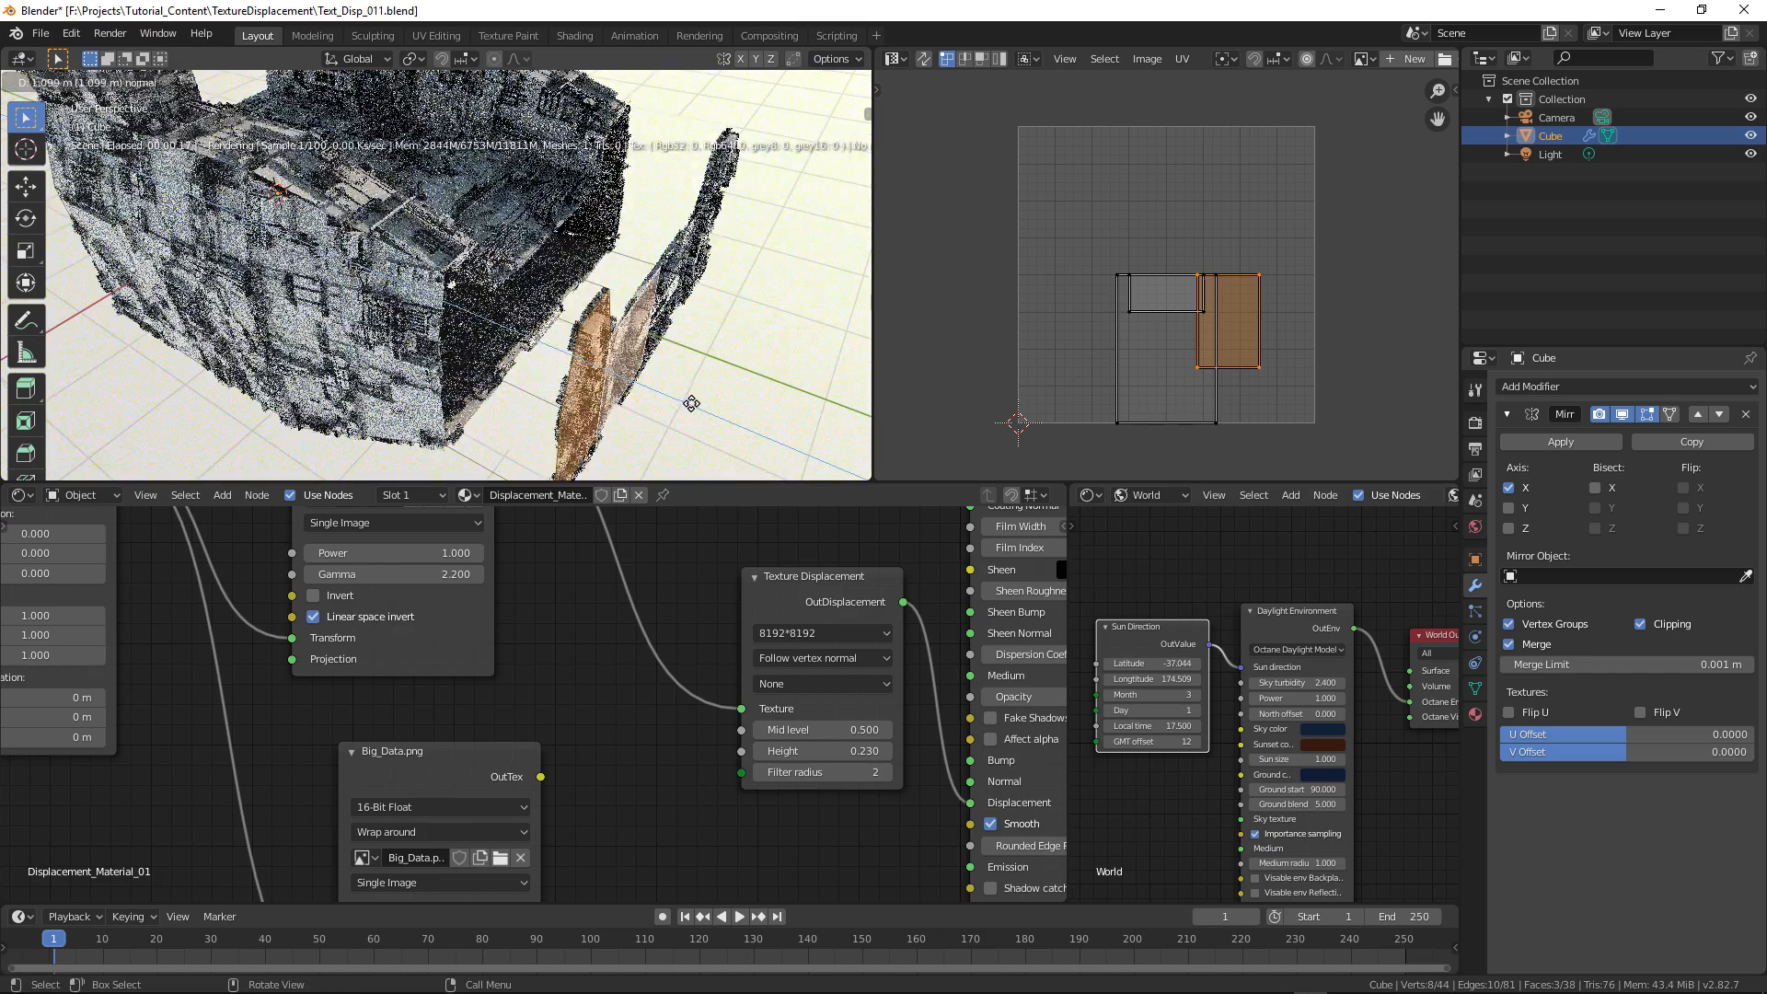
- Select the ring of side faces from the three-face extrusion and unwrap it with Smart UV Project
left_click(544, 318, "alt")
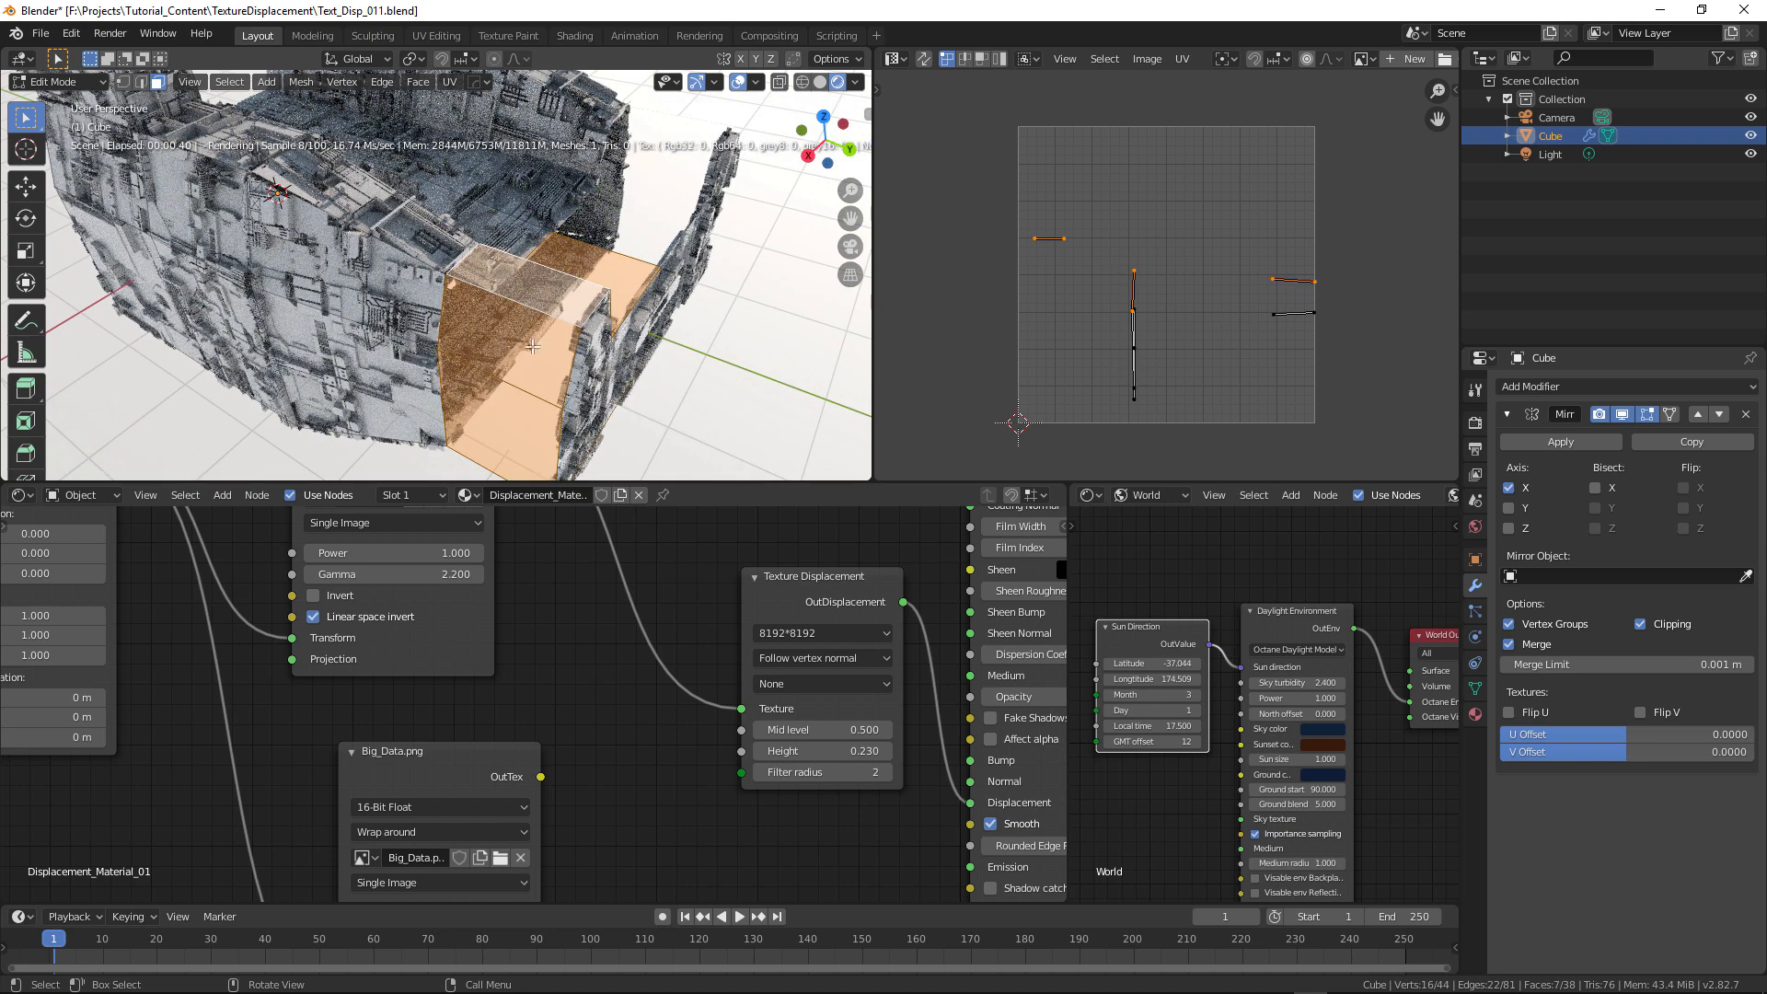
key("u")
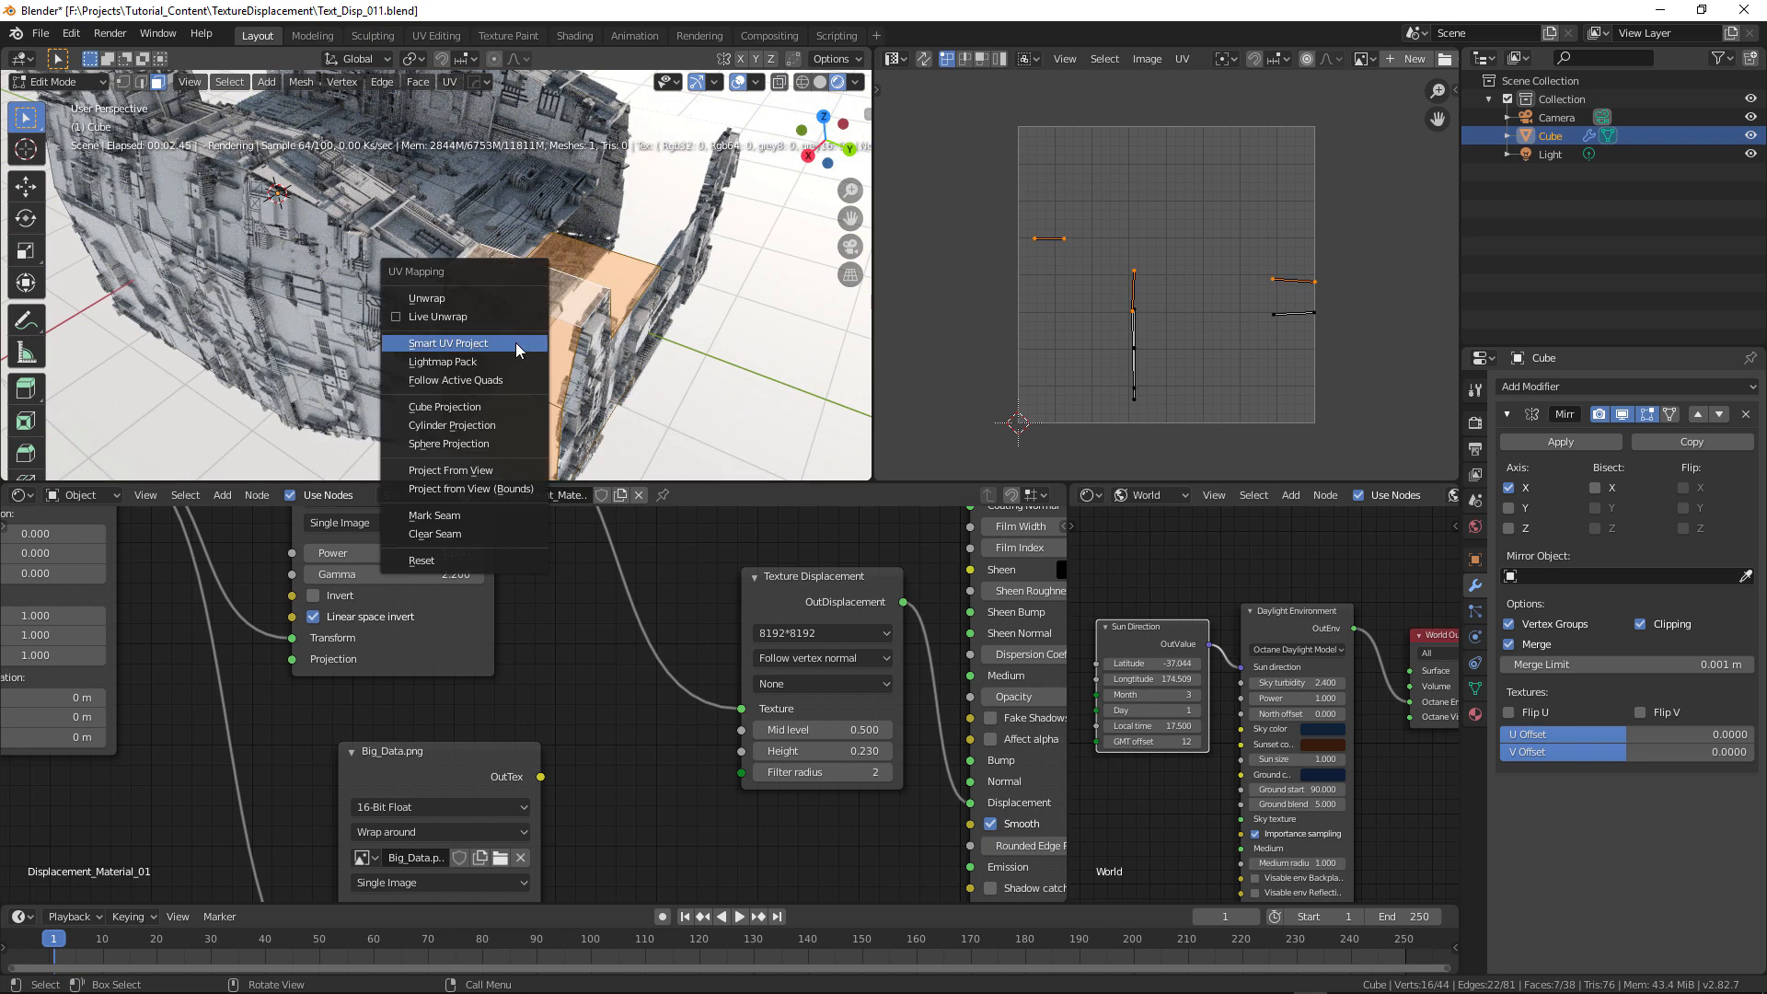
left_click(515, 342)
left_click(512, 482)
- Reselect the three front end faces and move them to adjust the depth of the extension
middle_click_drag(571, 351, 606, 362)
left_click(519, 397)
left_click(519, 398, "shift")
left_click(565, 354, "shift")
key("g")
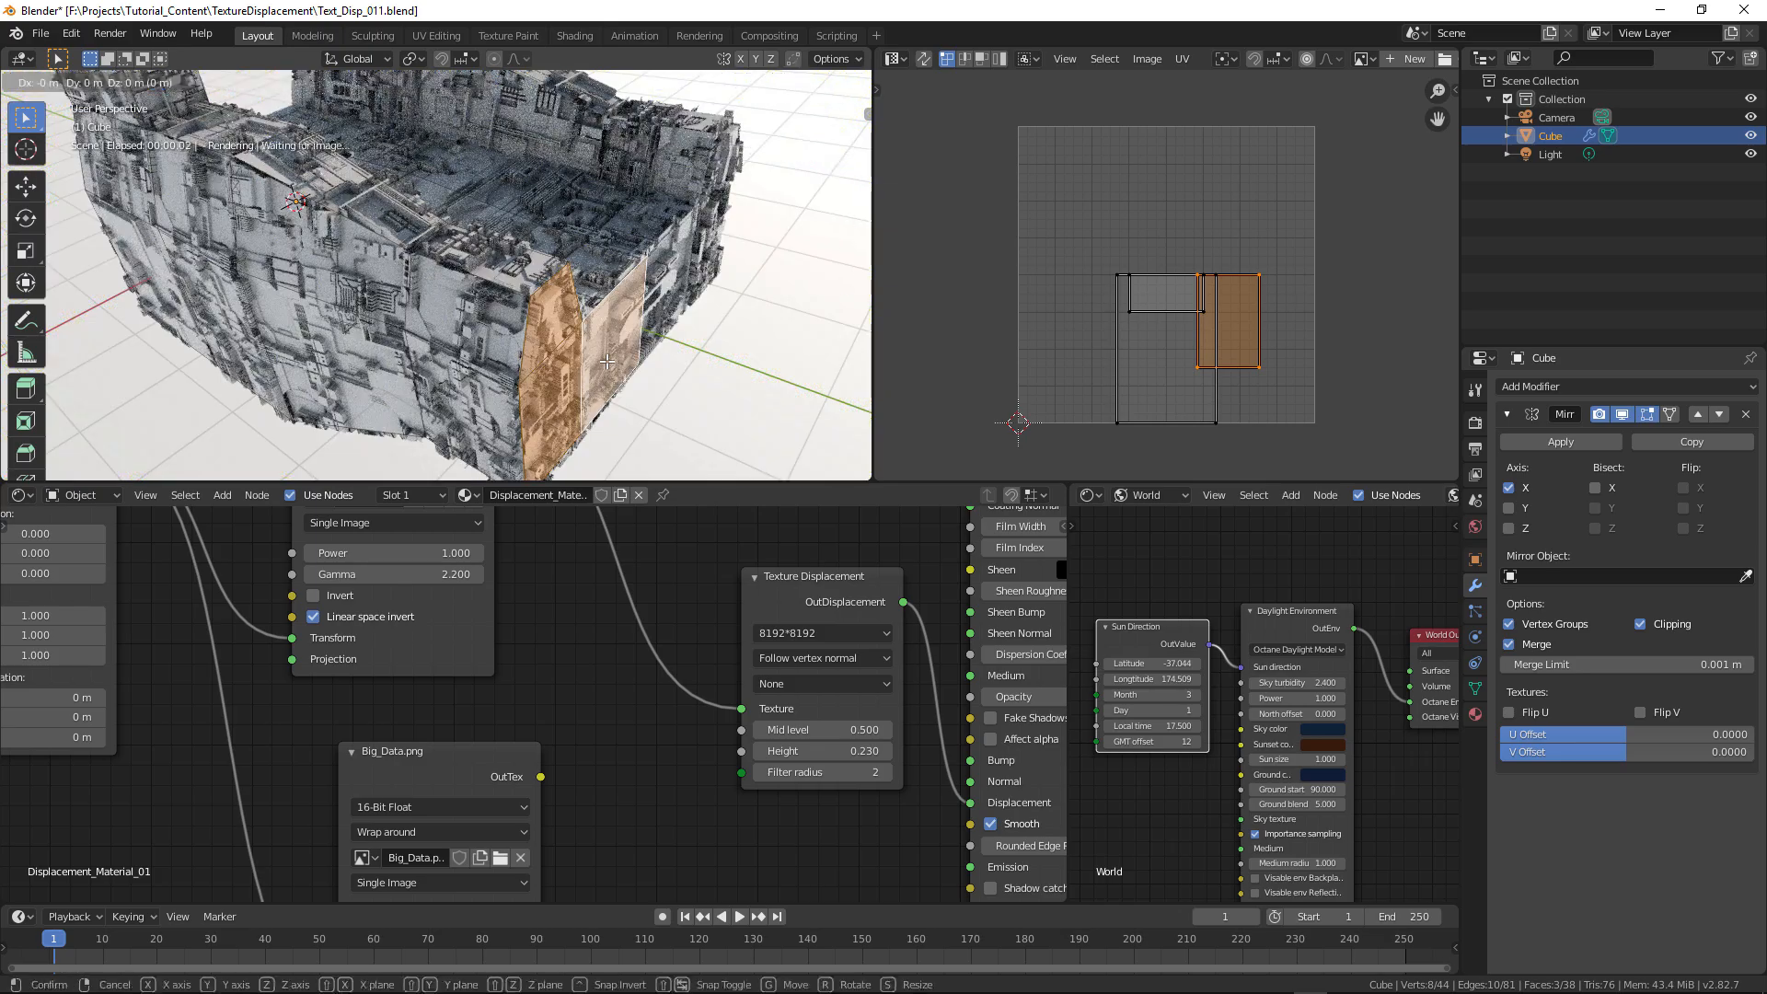
left_click(670, 386)
- Select only the outer section's lower front face and extrude it outward into a block
middle_click_drag(670, 386, 556, 387)
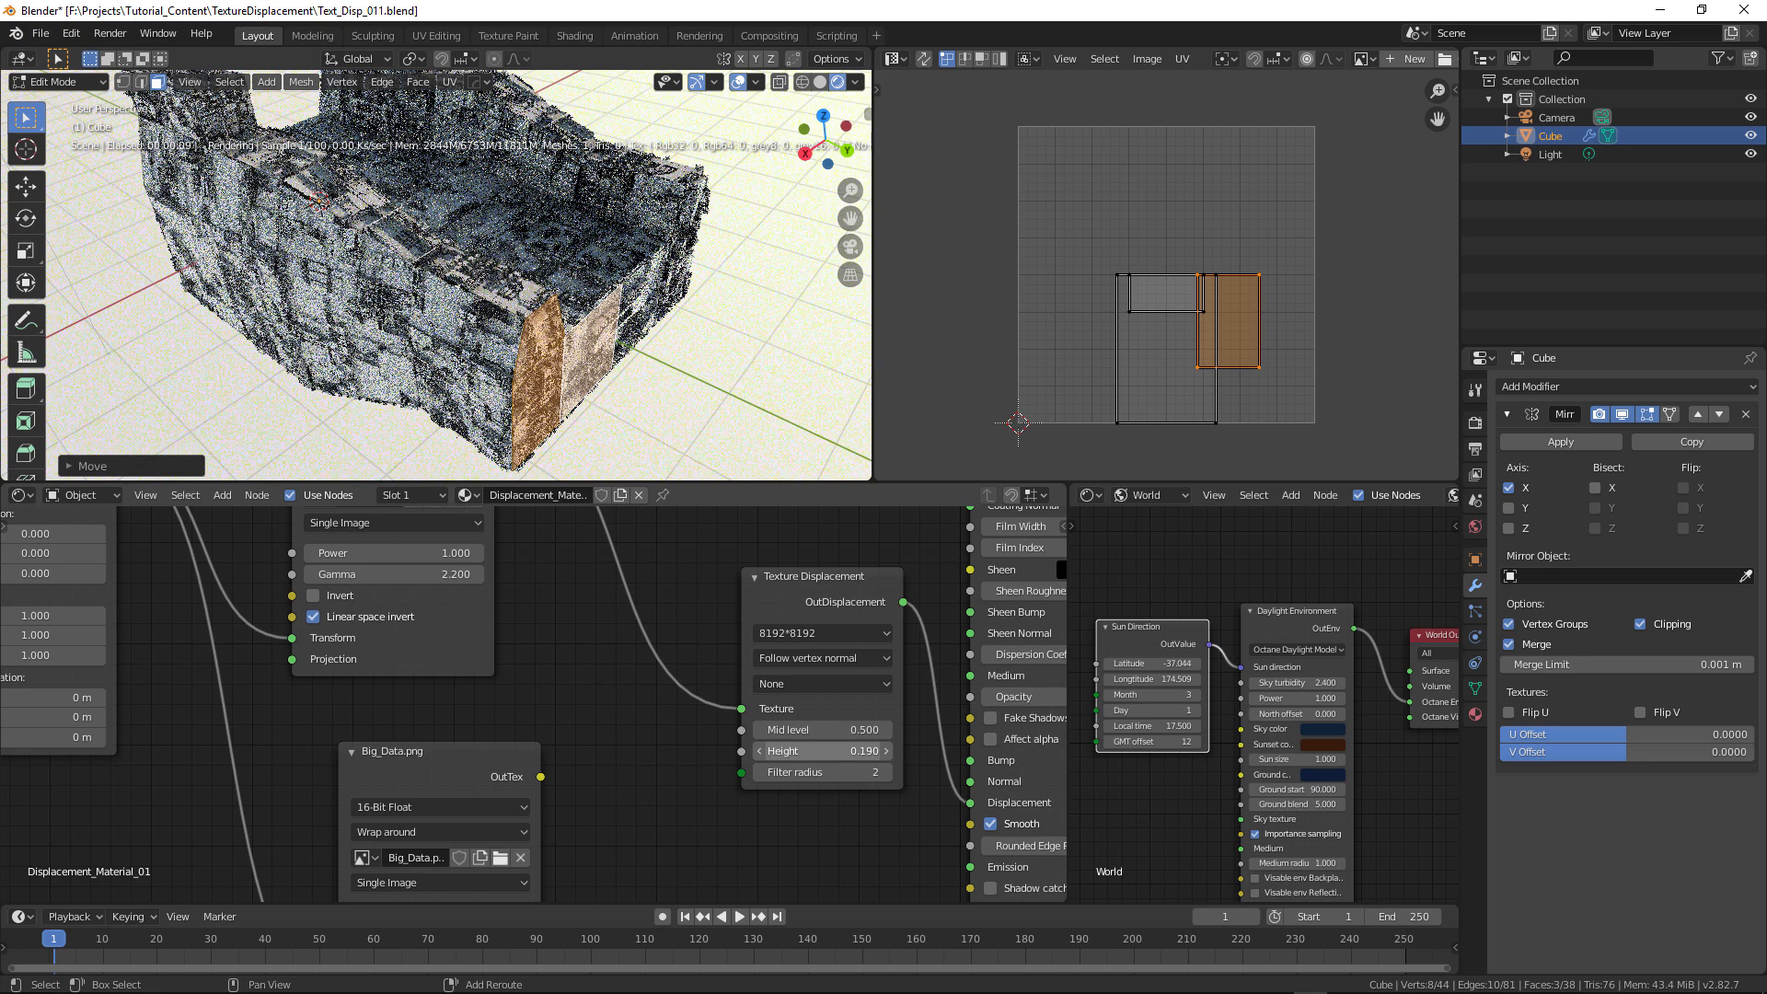
middle_click_drag(582, 390, 422, 284)
left_click(466, 246)
left_click(482, 341, "shift")
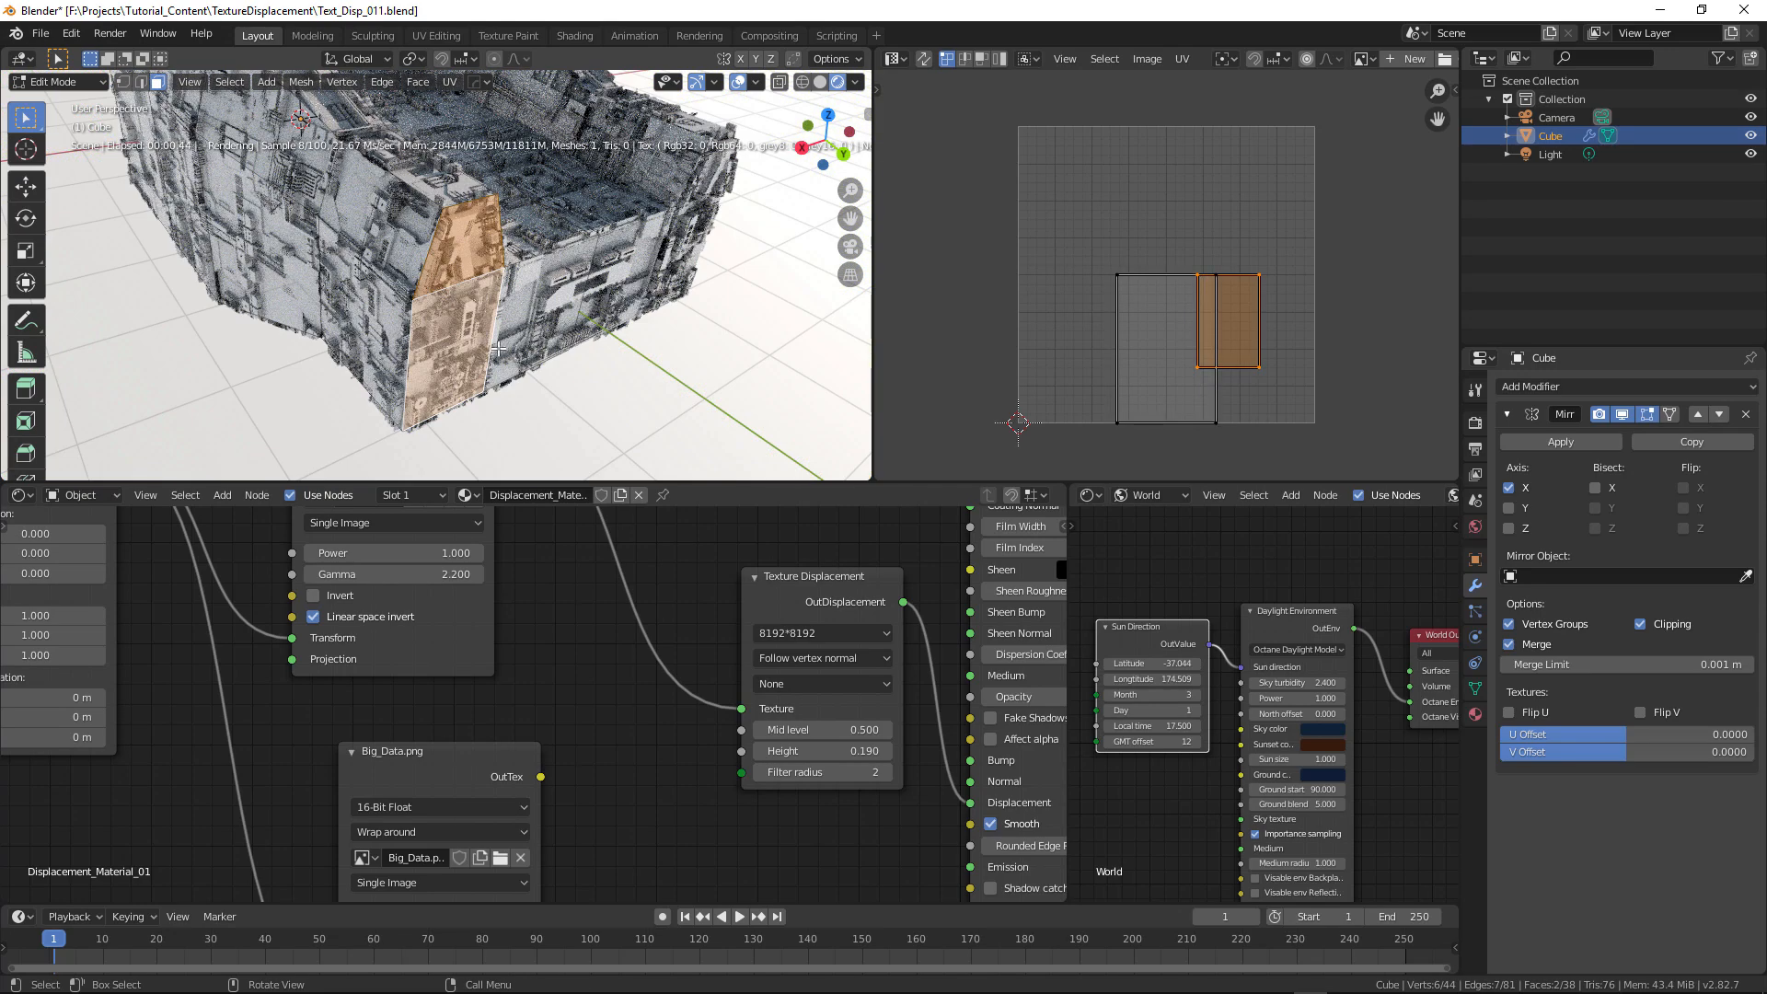
middle_click_drag(610, 366, 684, 384)
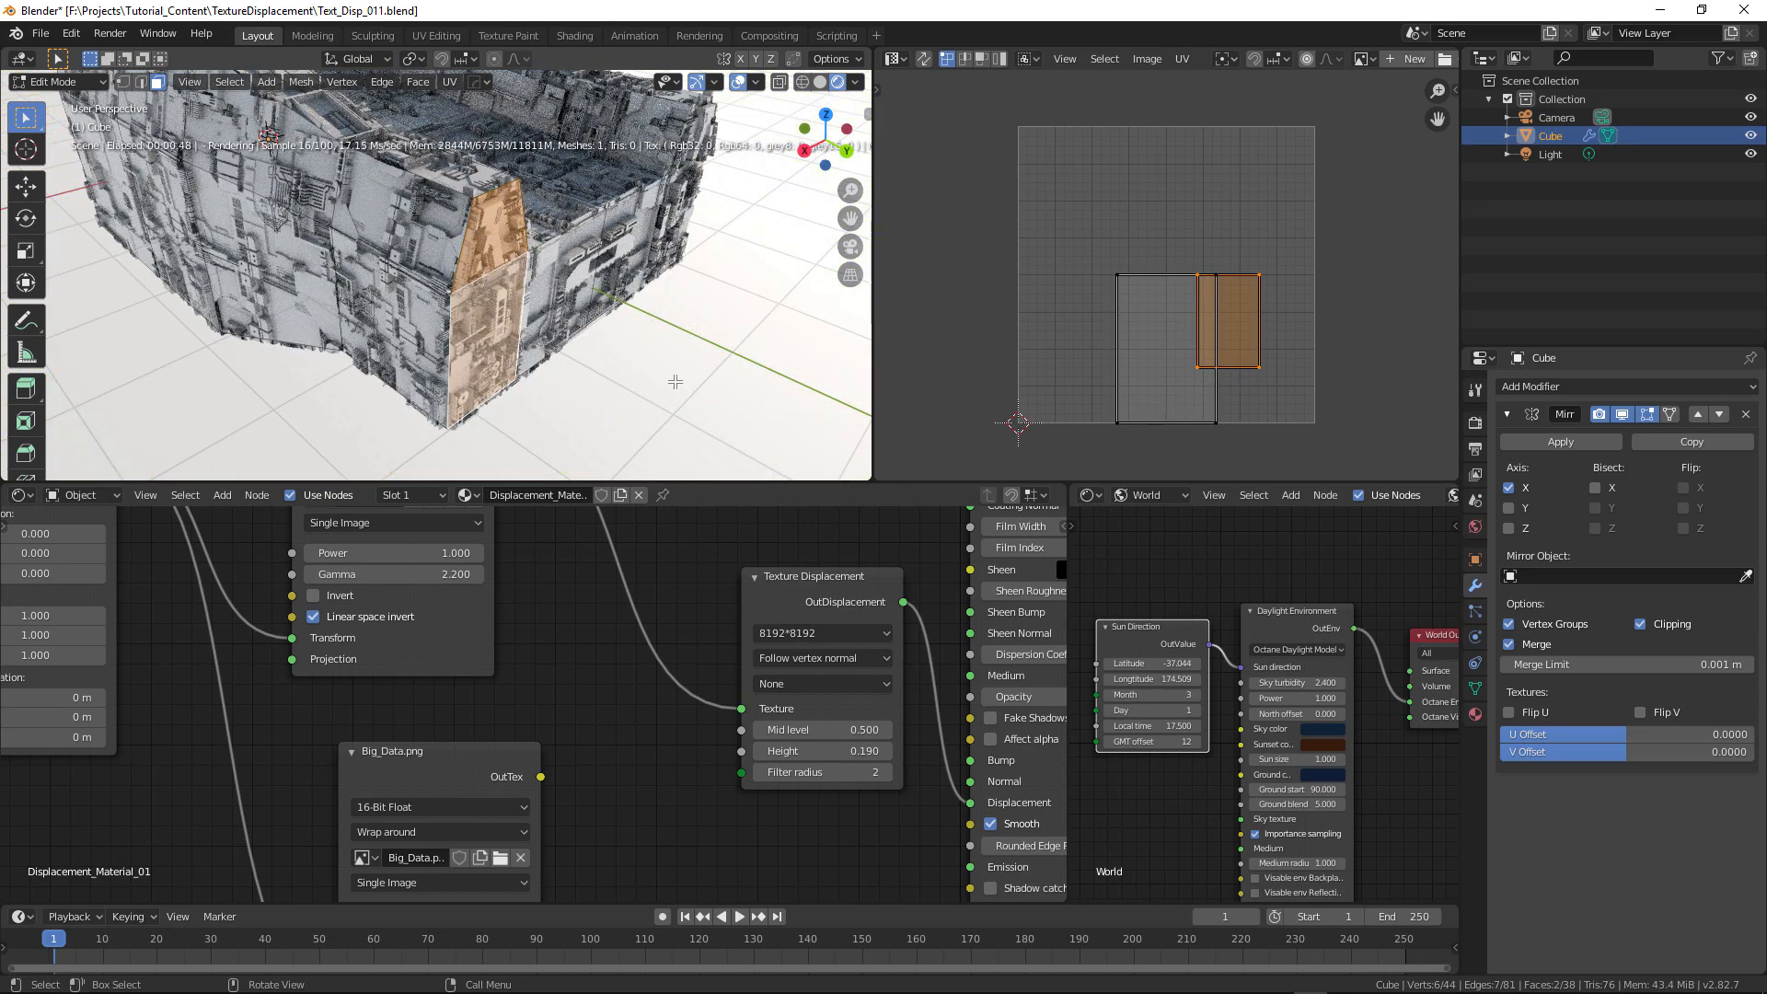
left_click(484, 357)
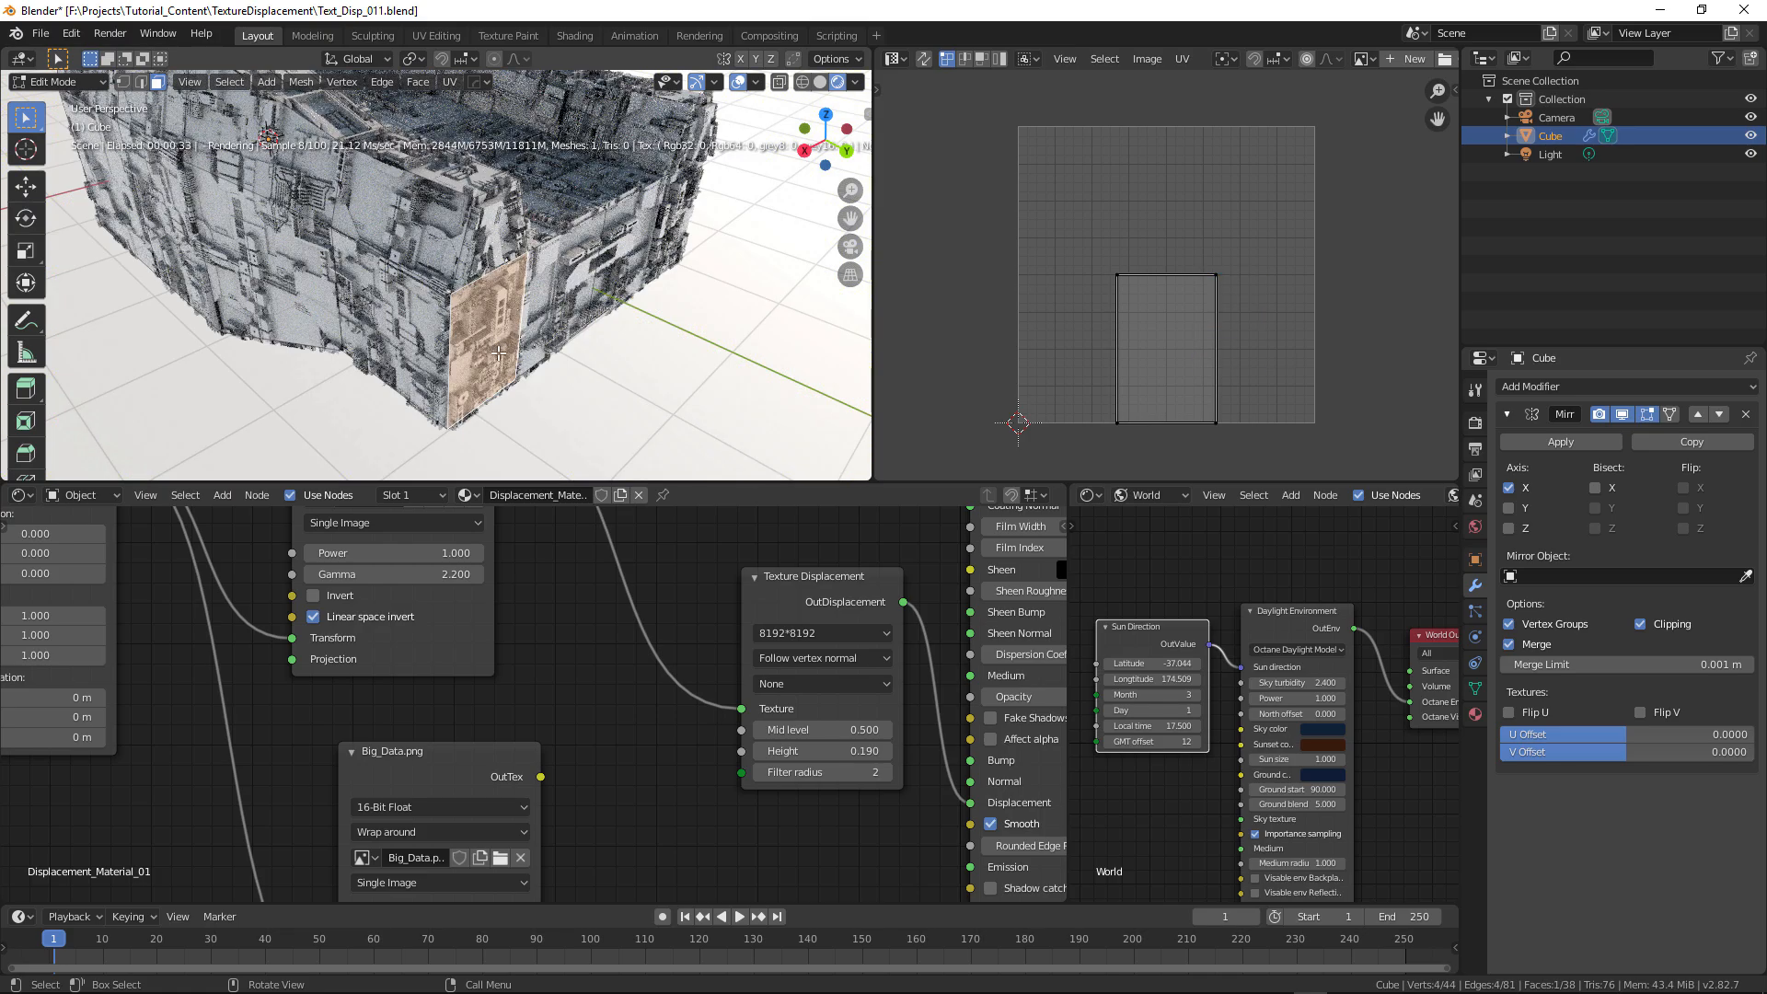
left_click(596, 370)
- Select the four side faces of the extruded block and unwrap them with Smart UV Project, keeping the 66.00 angle limit
left_click(596, 370, "alt")
key("u")
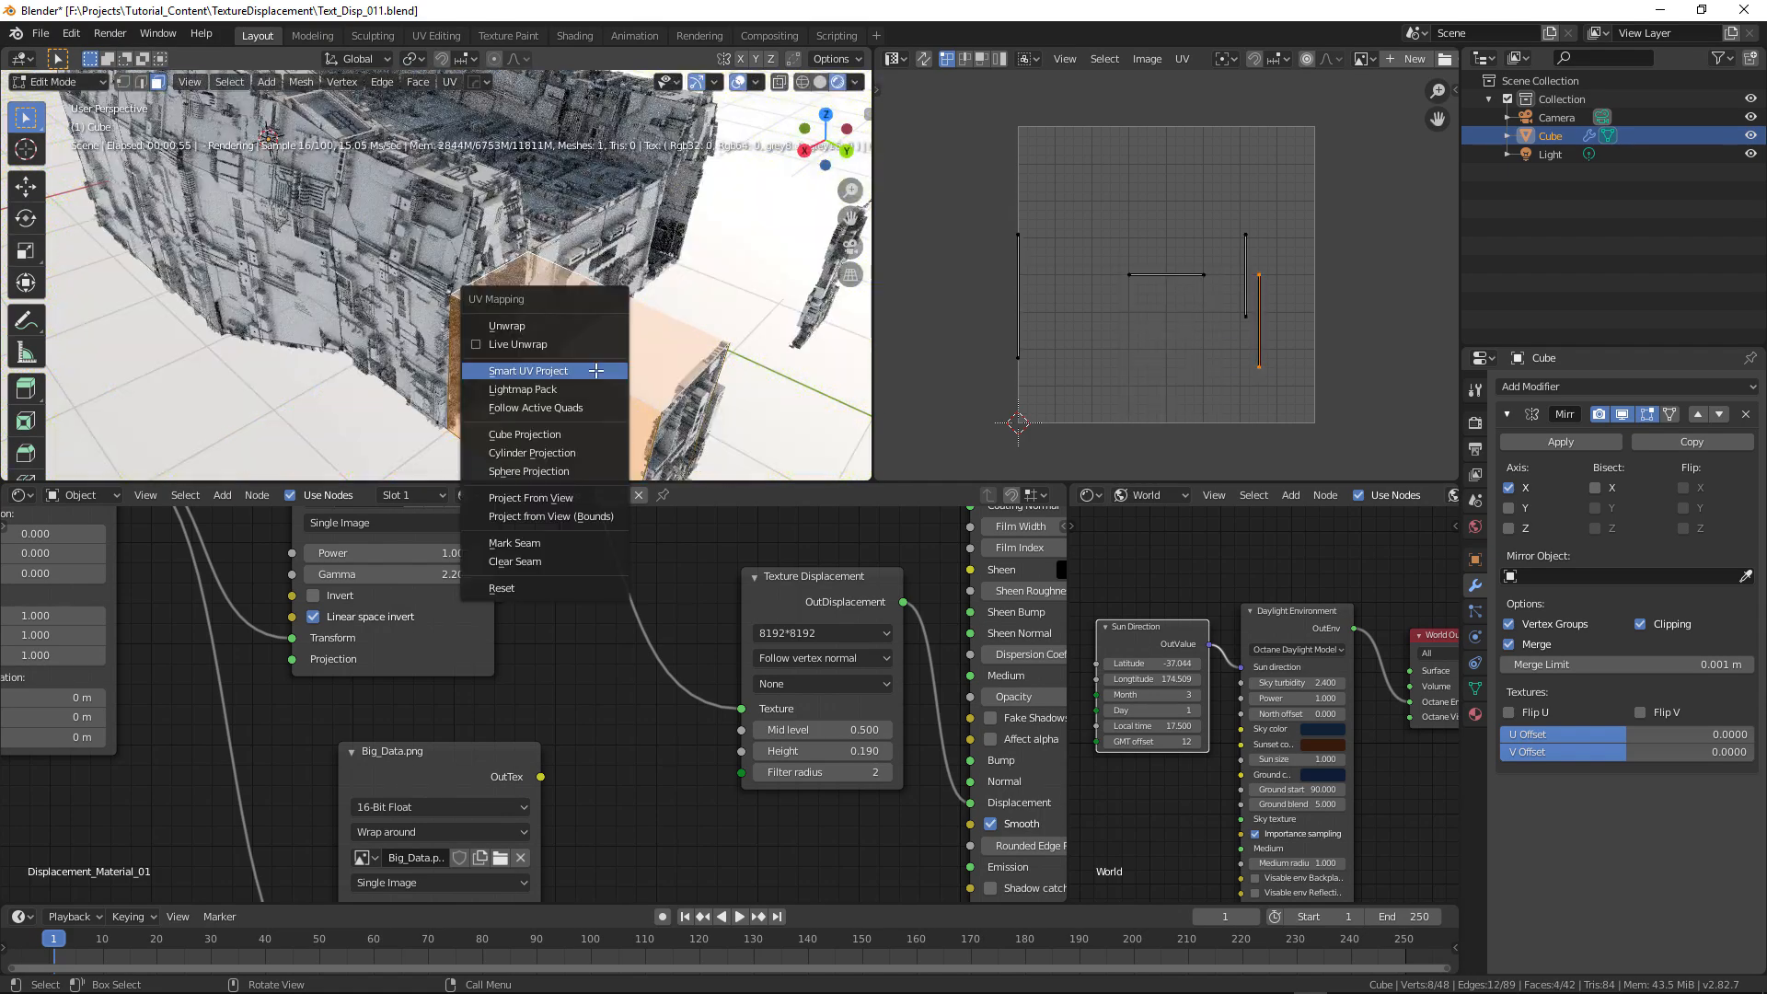
left_click(596, 372)
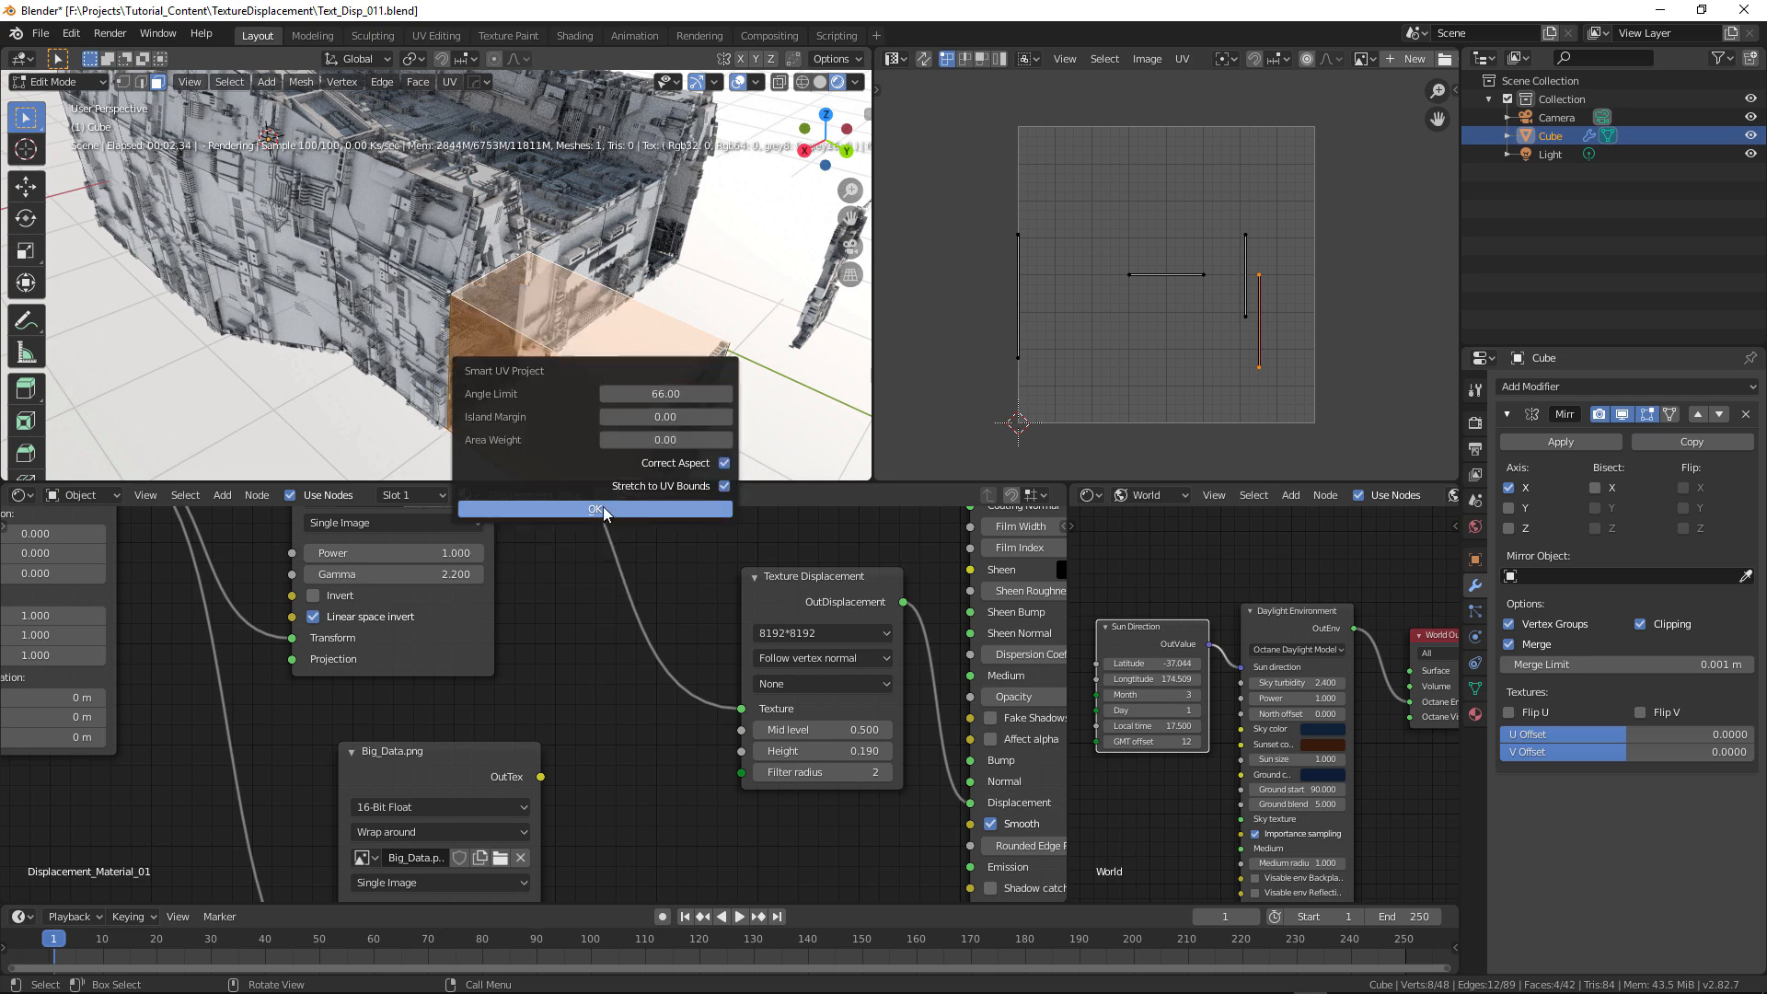
left_click(603, 506)
- Include the block's end face in the selection, scale all its UVs down to about 0.74, and leave Edit Mode
middle_click_drag(597, 387, 698, 408)
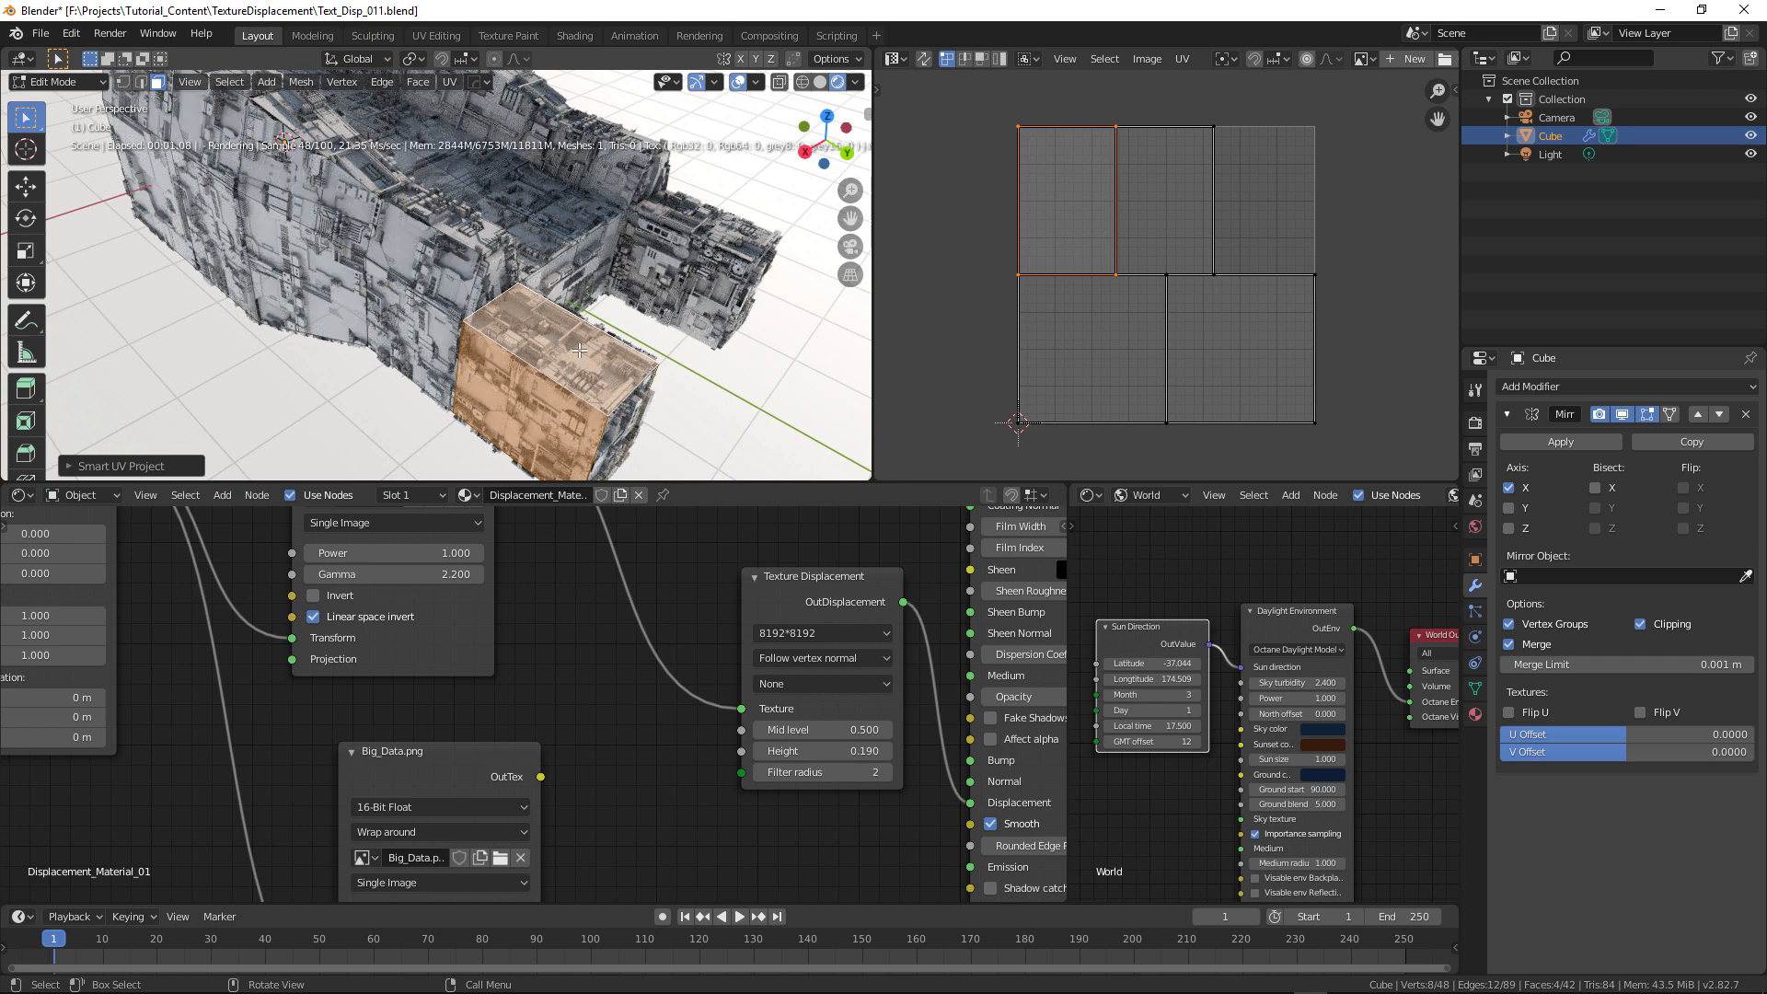
middle_click_drag(599, 358, 657, 341)
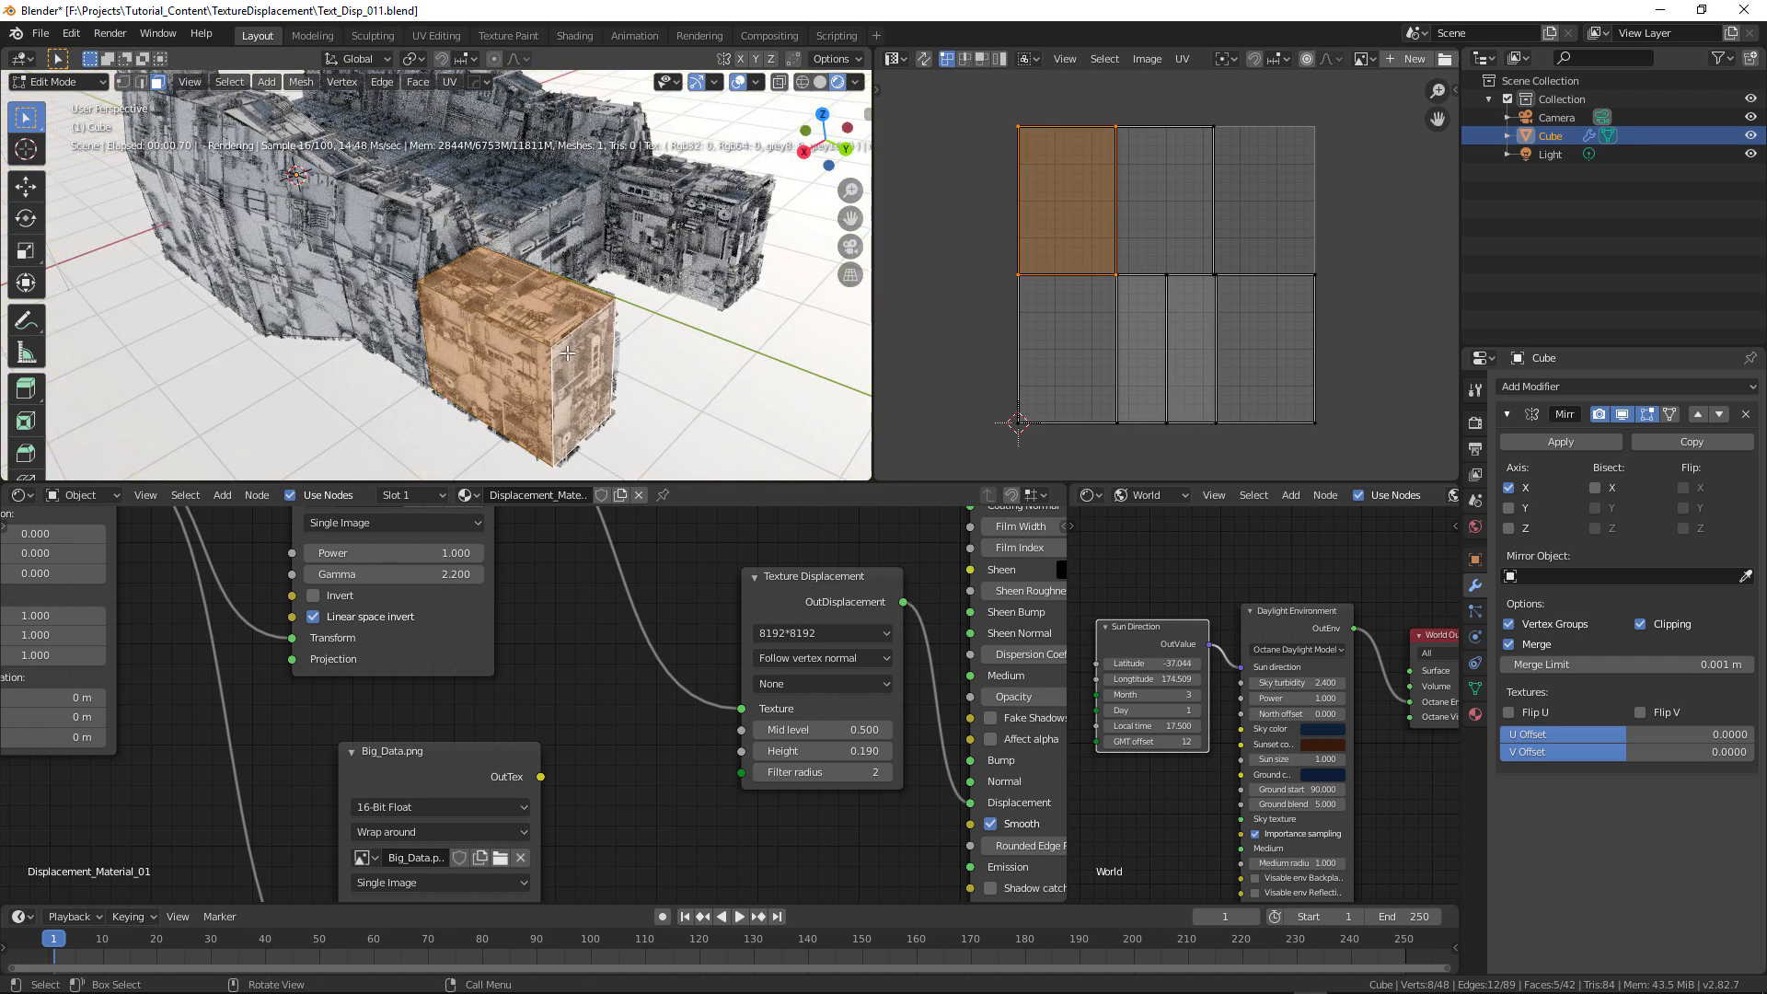
mouse_move(591, 344)
middle_mouse_down()
mouse_move(452, 355)
mouse_move(524, 331)
mouse_move(543, 304)
mouse_move(560, 376)
mouse_move(560, 361)
middle_mouse_up()
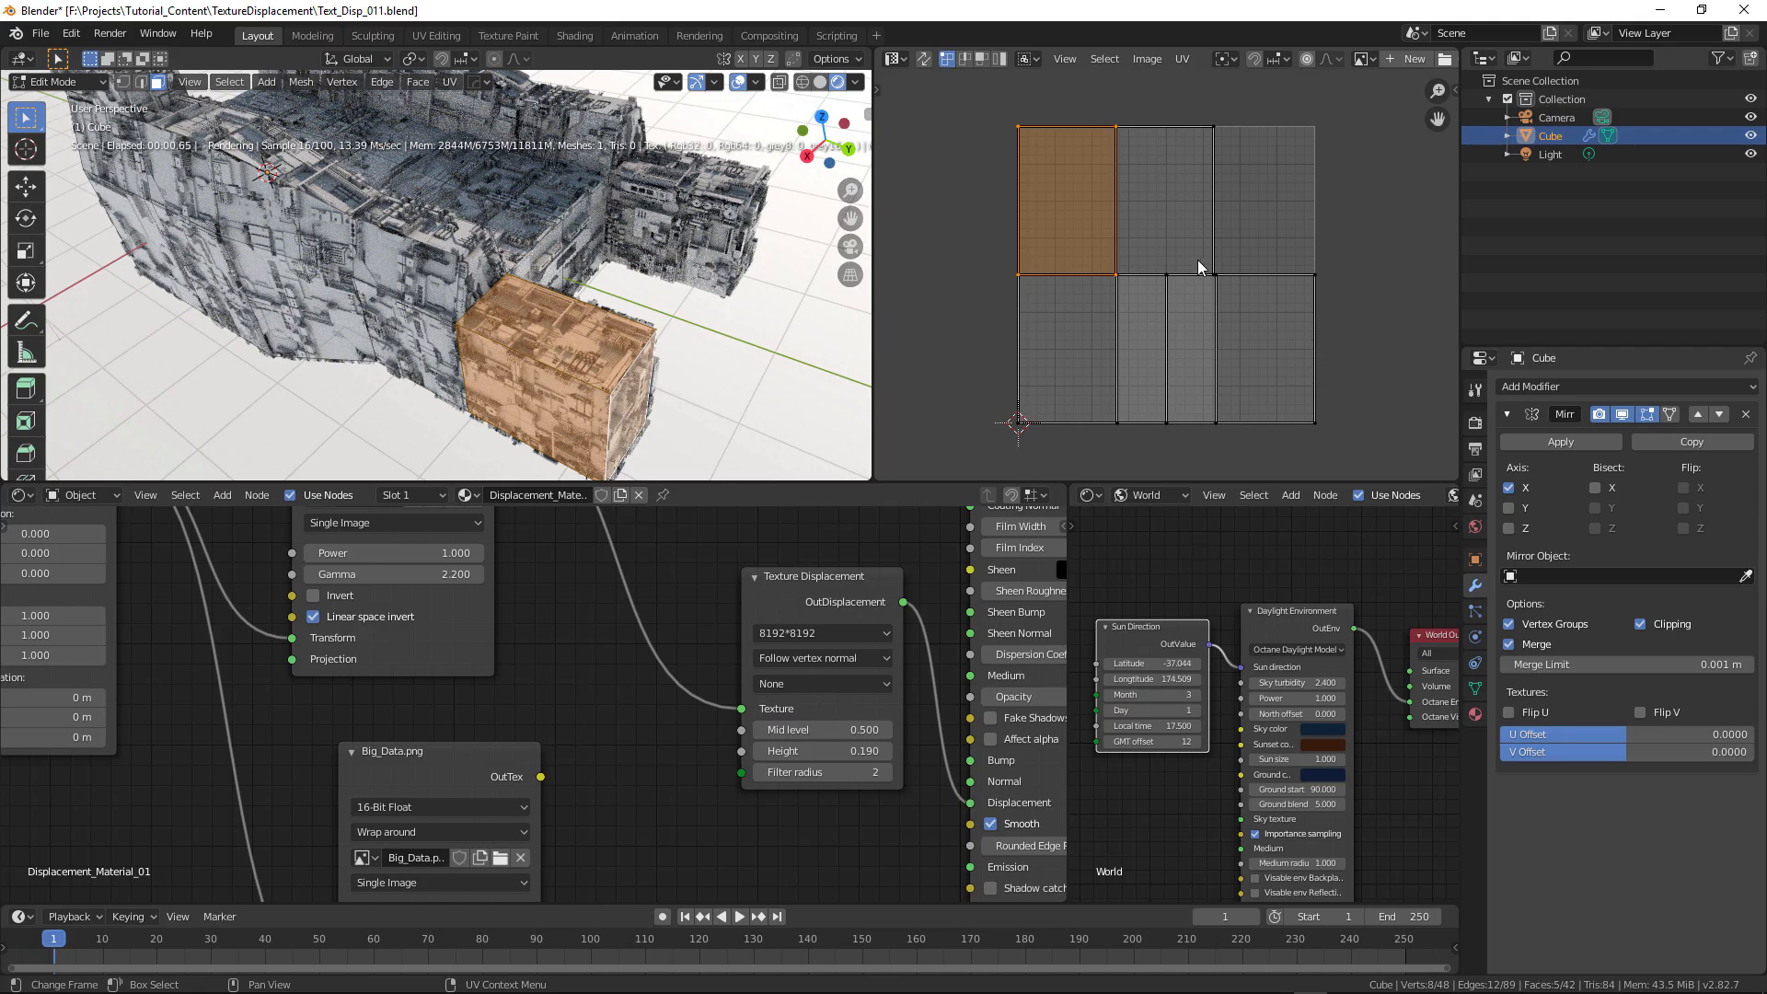
key("s")
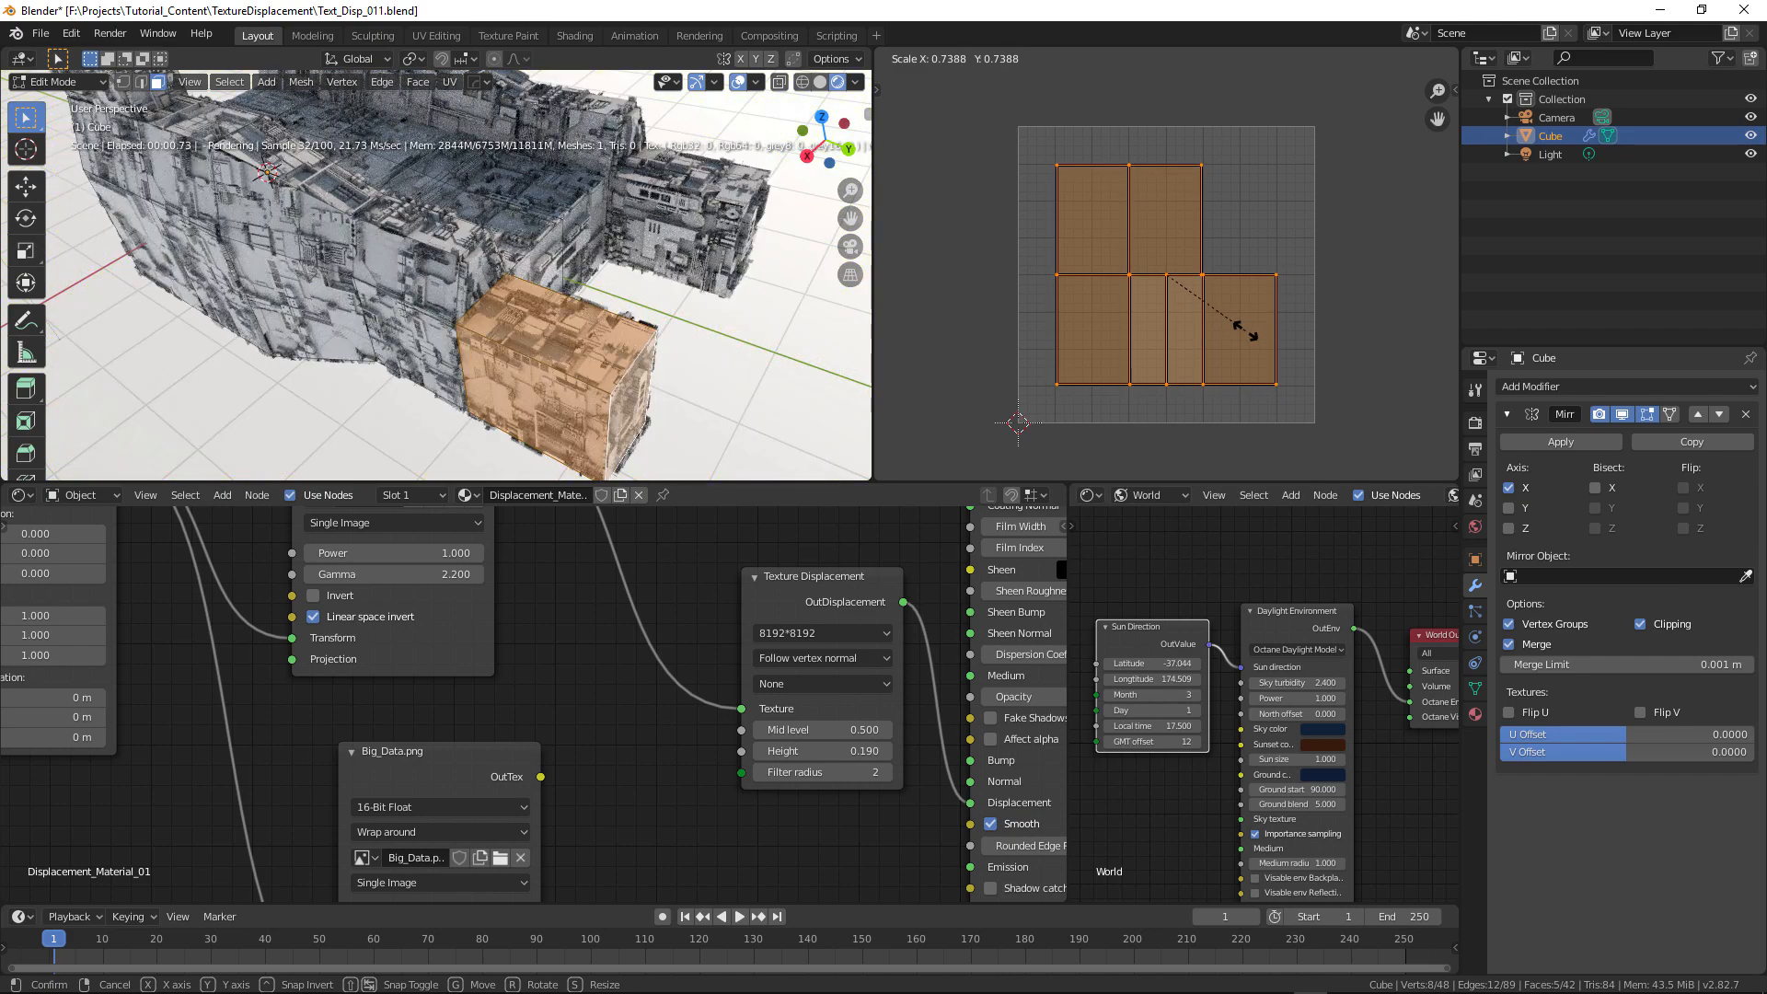
key("Tab")
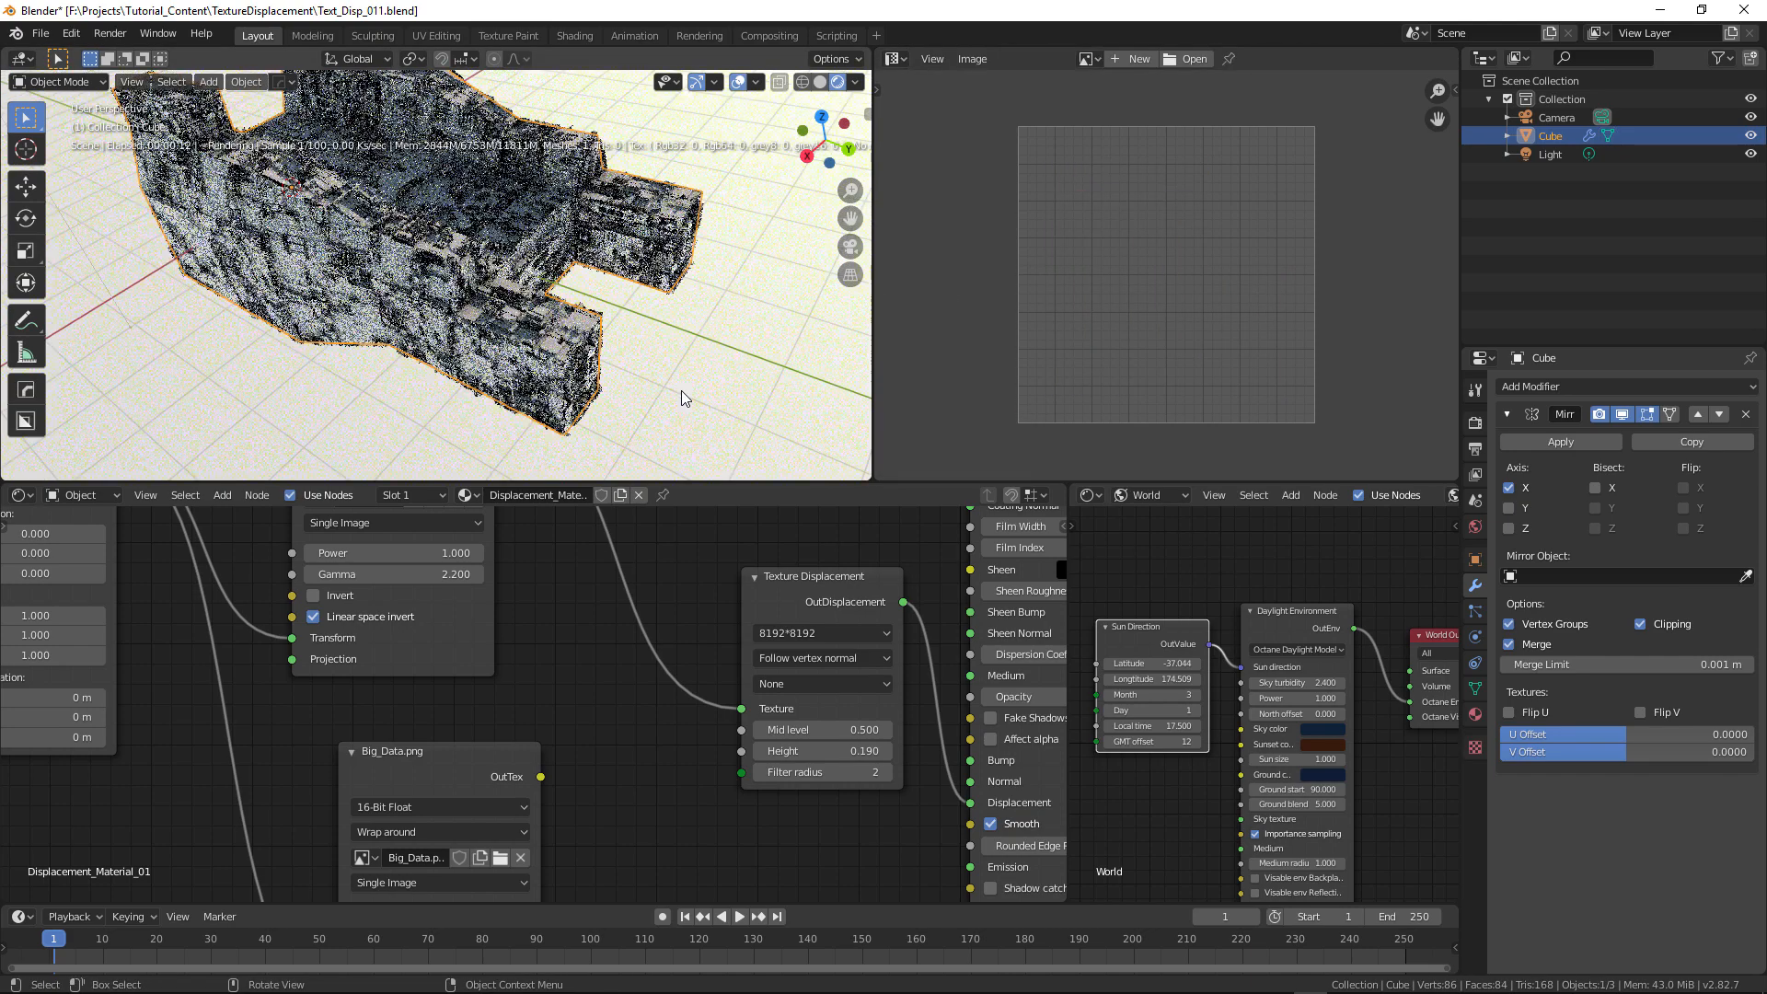
- In Edit Mode, select the outer, centre and tapered tier faces at the back of the structure and extrude them
middle_click_drag(587, 382, 634, 276)
scroll(667, 403, "up", 2)
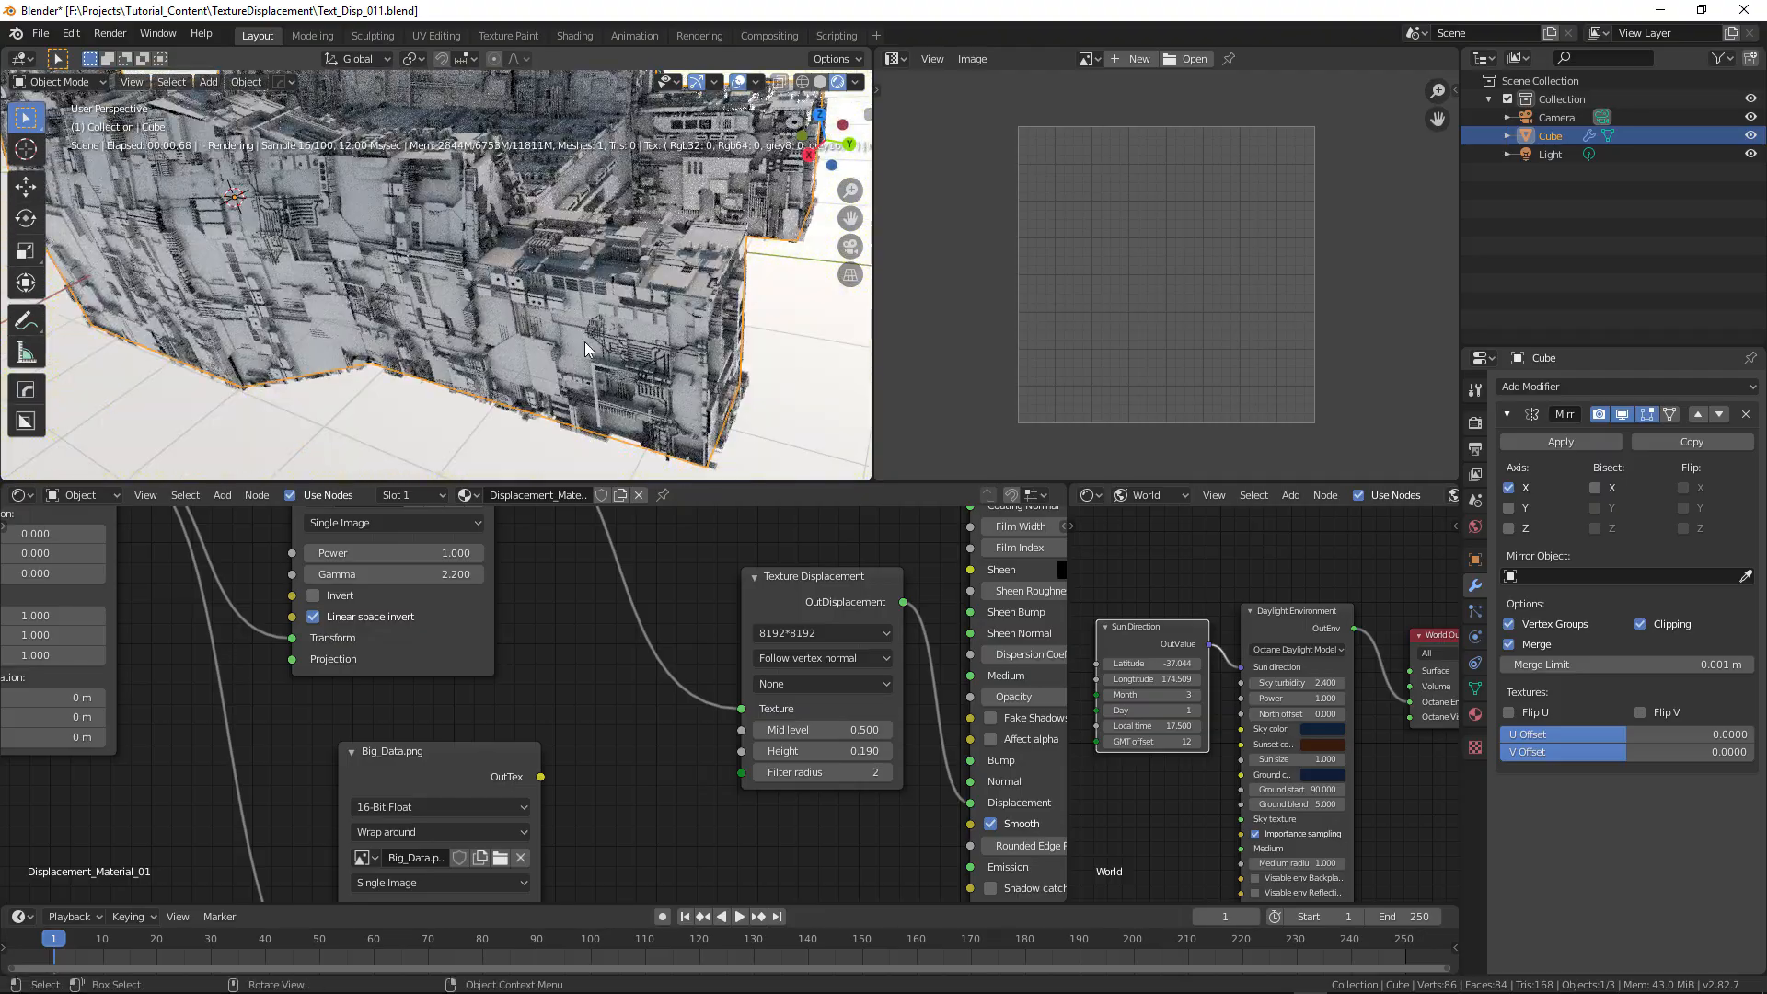
middle_click_drag(479, 319, 203, 237)
key("Tab")
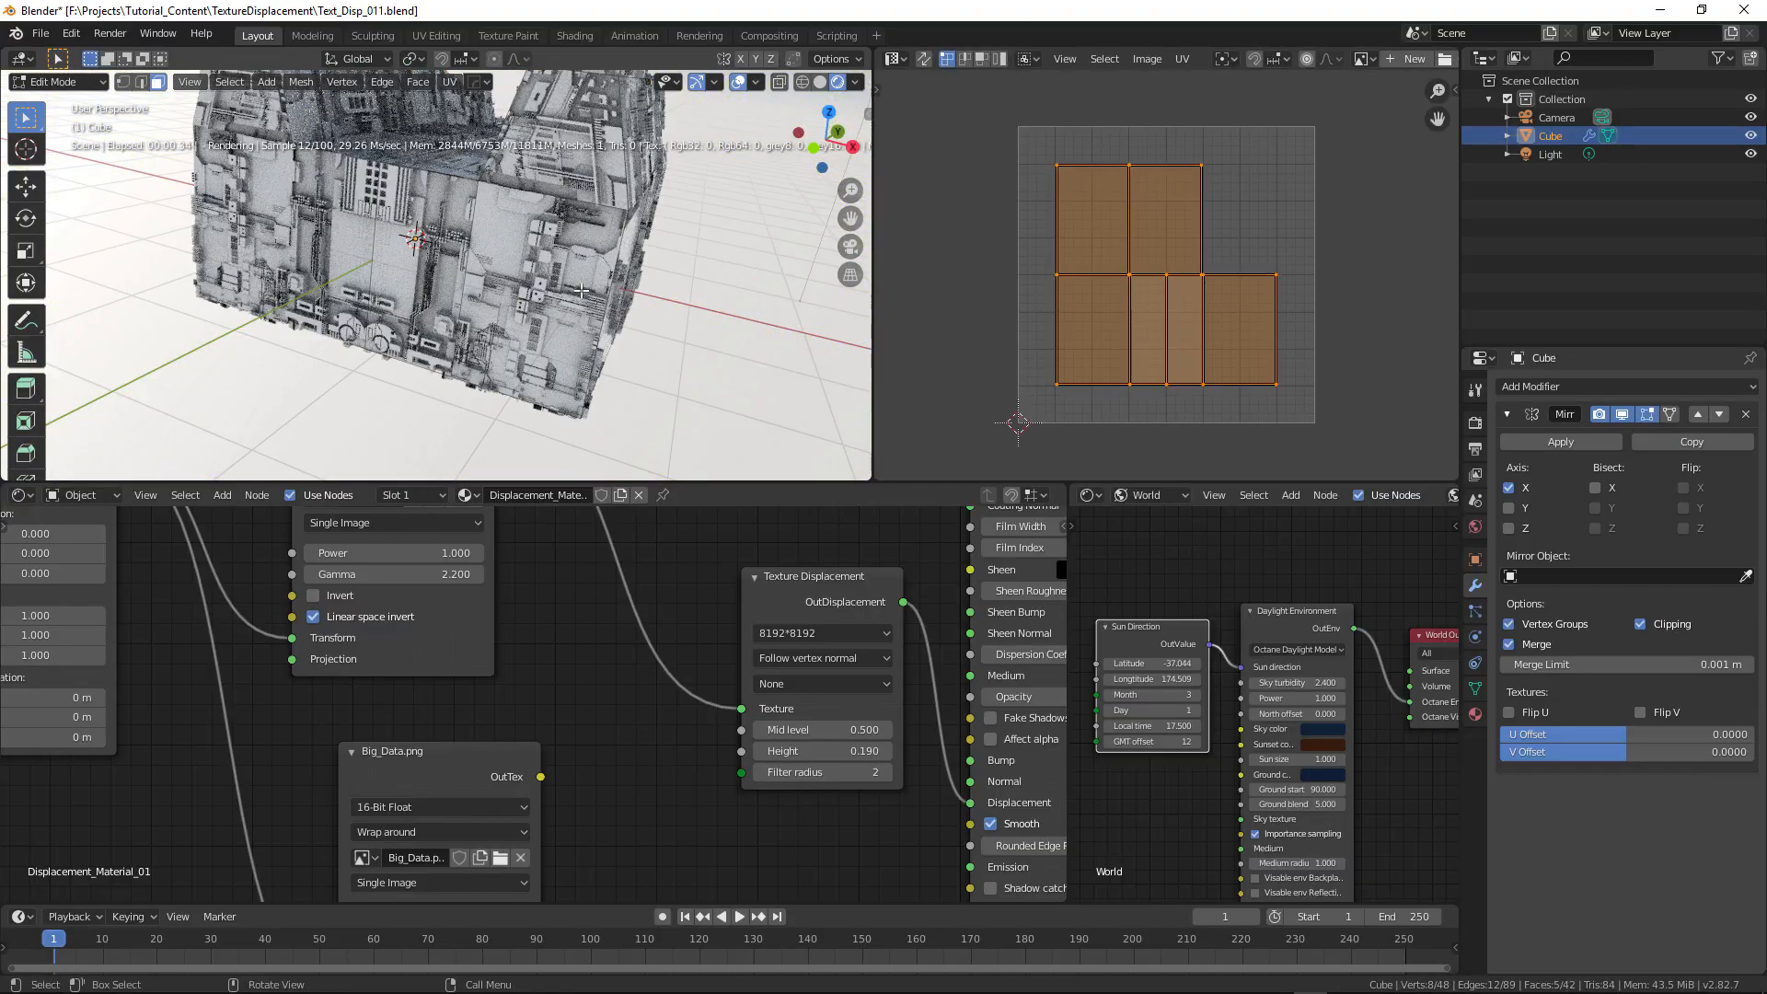
left_click(579, 289)
left_click(419, 285, "shift")
middle_click_drag(497, 267, 599, 312)
left_click(354, 264, "shift")
key("e")
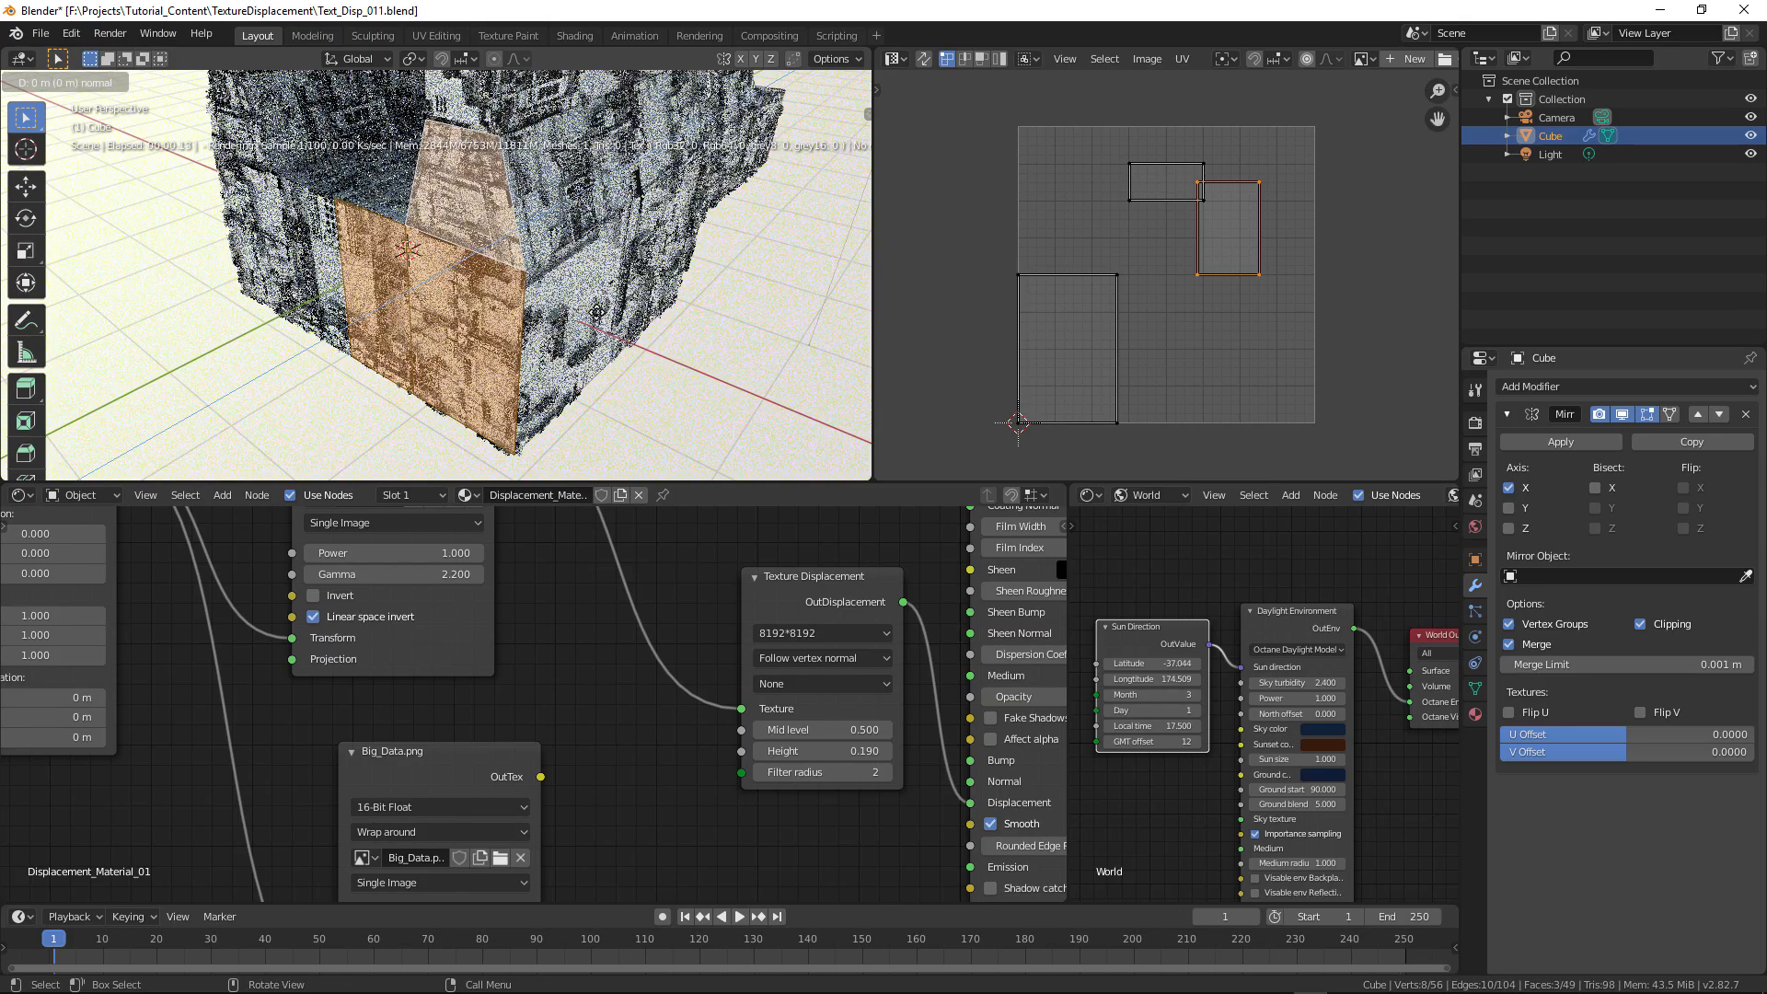
left_click(493, 322)
- Move the three extruded rear faces outward from the body
middle_click_drag(493, 323, 347, 364)
middle_click_drag(453, 334, 386, 353)
key("g")
left_click(456, 334)
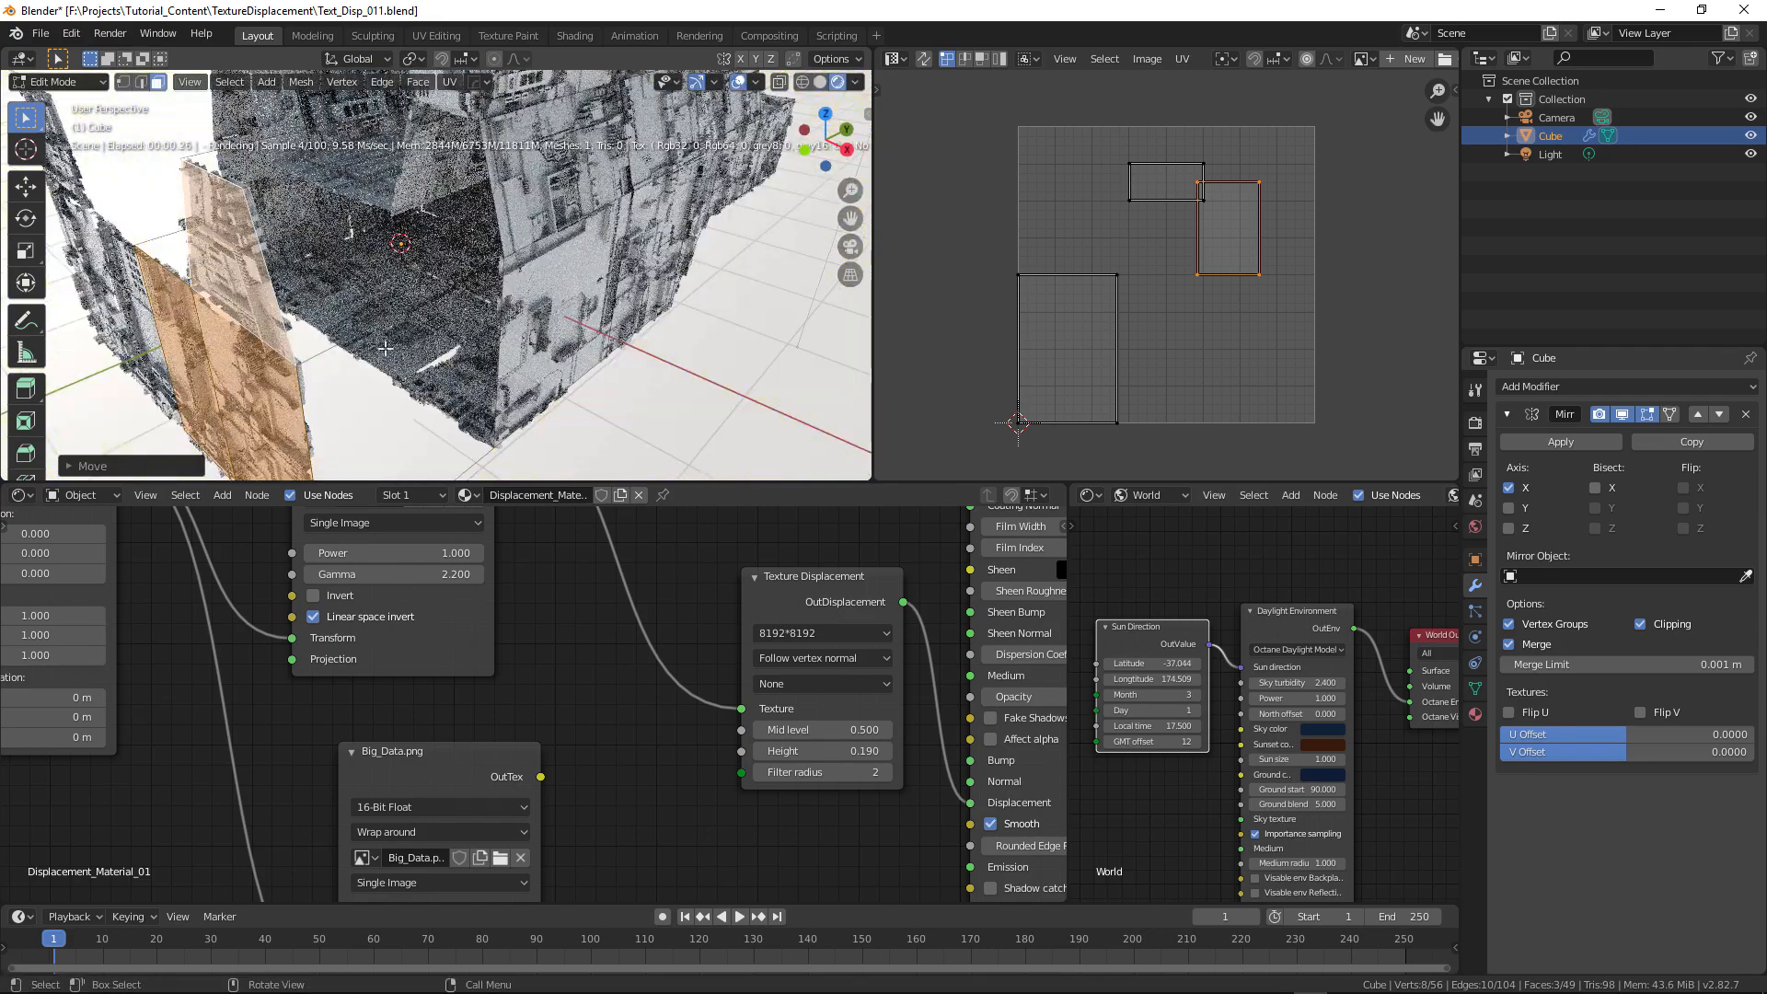
- Select the ring of side faces on the extruded rear section and unwrap them with Smart UV Project, keeping the 66.00 angle limit
left_click(367, 342, "alt")
key("u")
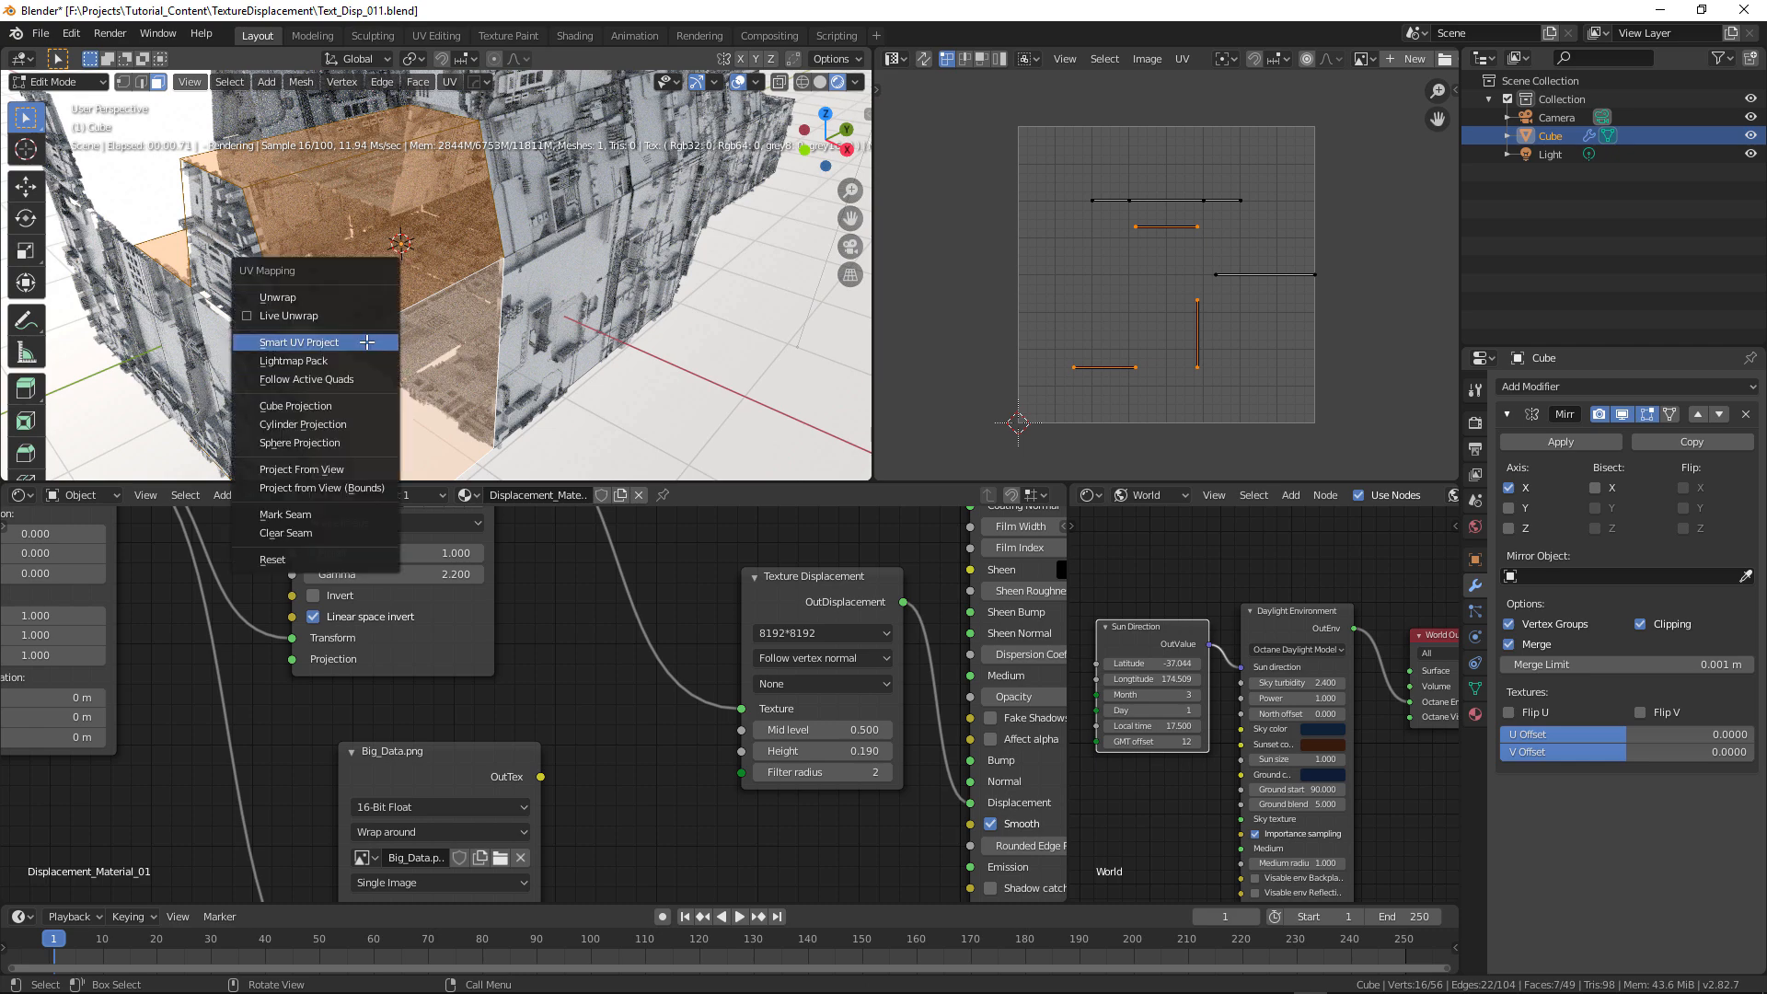
left_click(367, 342)
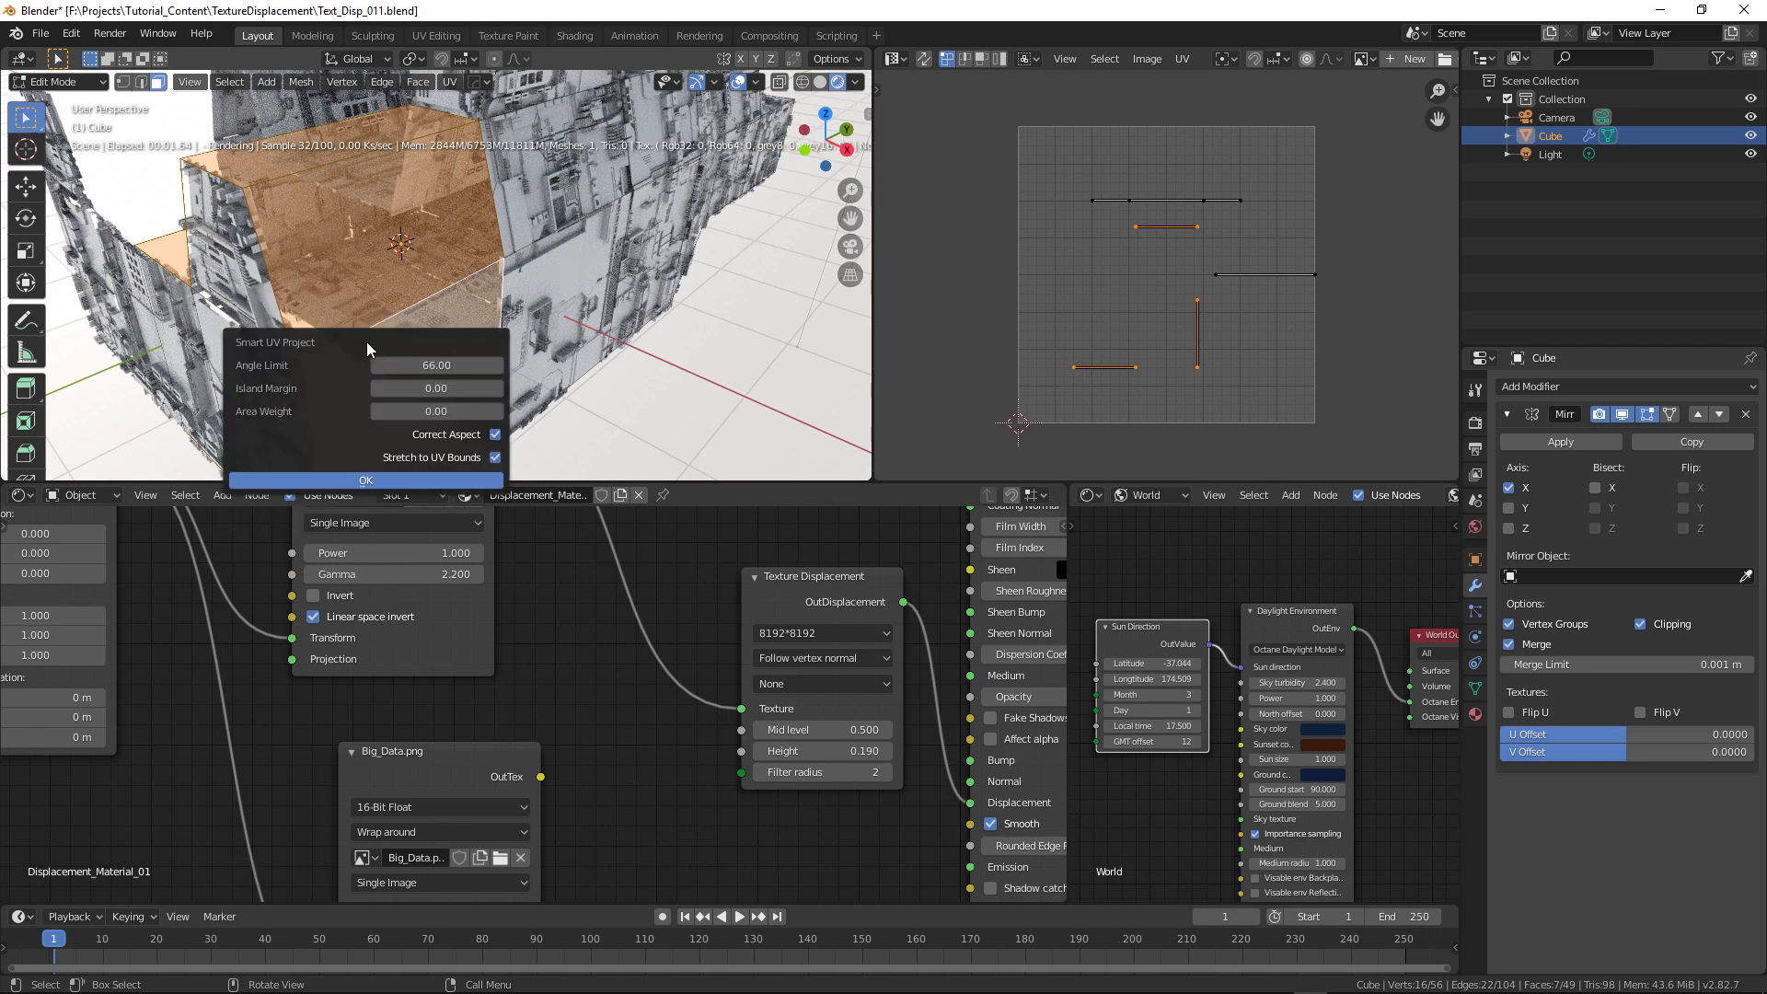
left_click(401, 477)
left_click_drag(558, 397, 633, 379, "alt")
key("Tab")
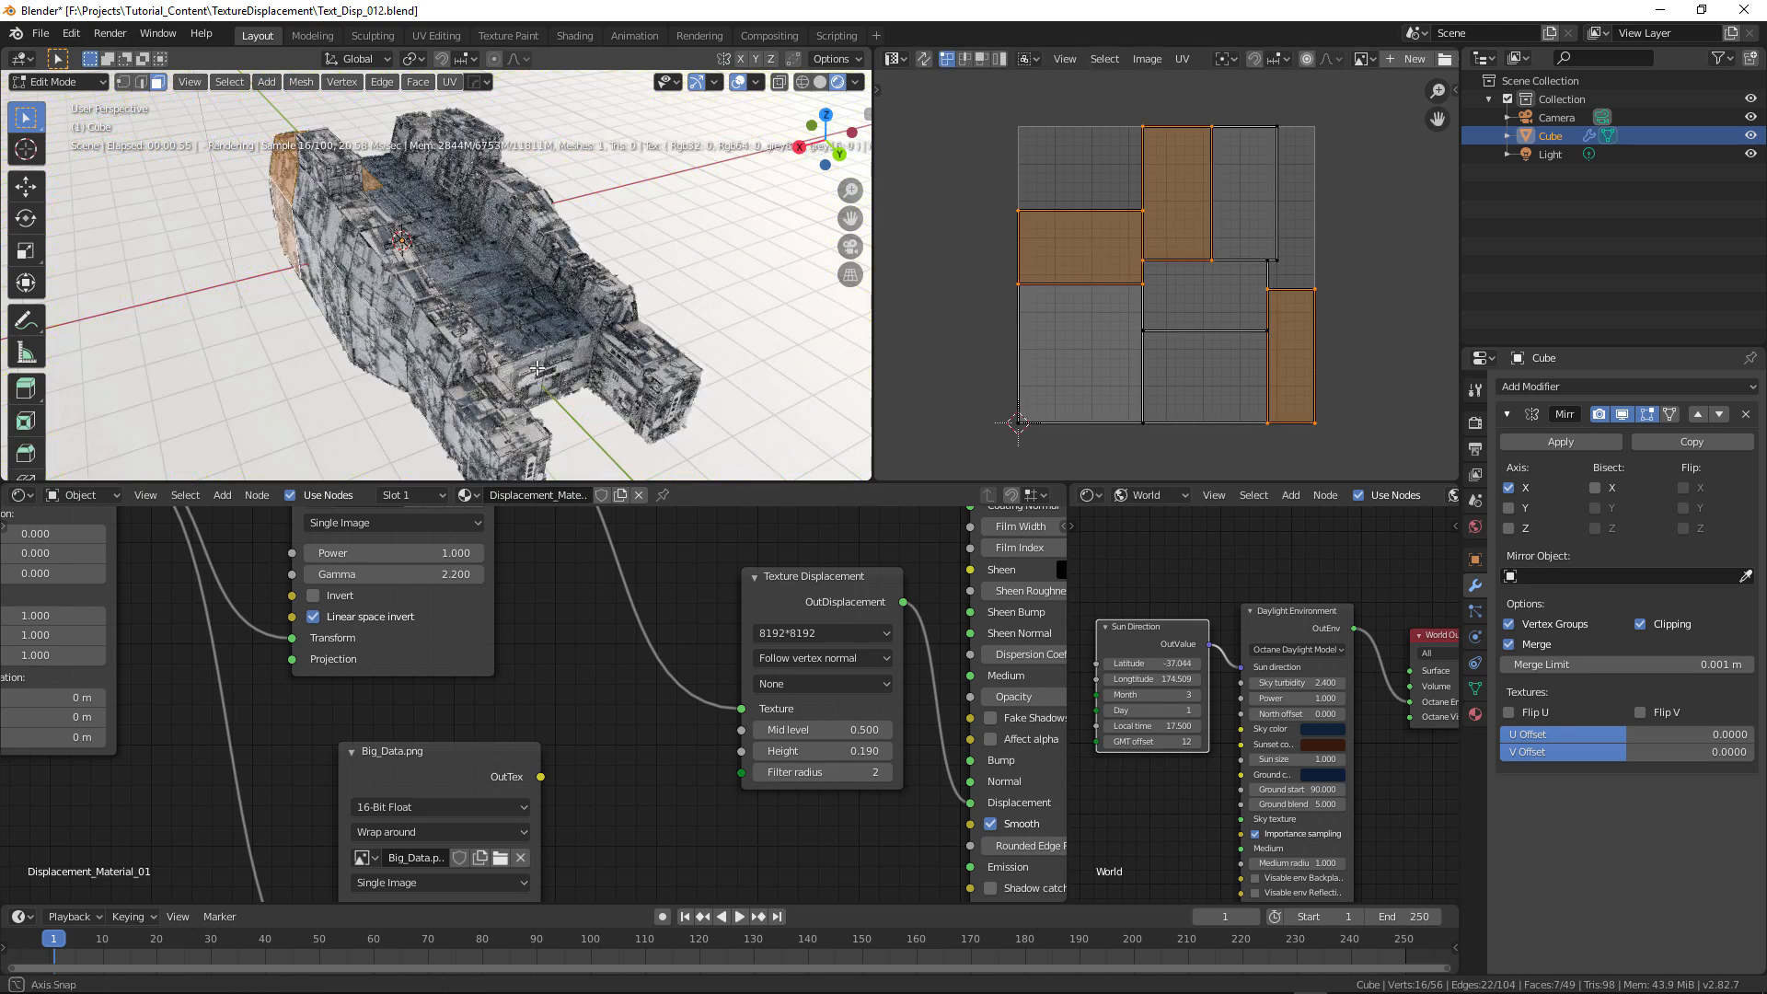
- Bevel the long top edges running along the side wall with 4 segments and a width of about 0.128 m, and leave Edit Mode
left_click_drag(543, 357, 553, 351, "alt")
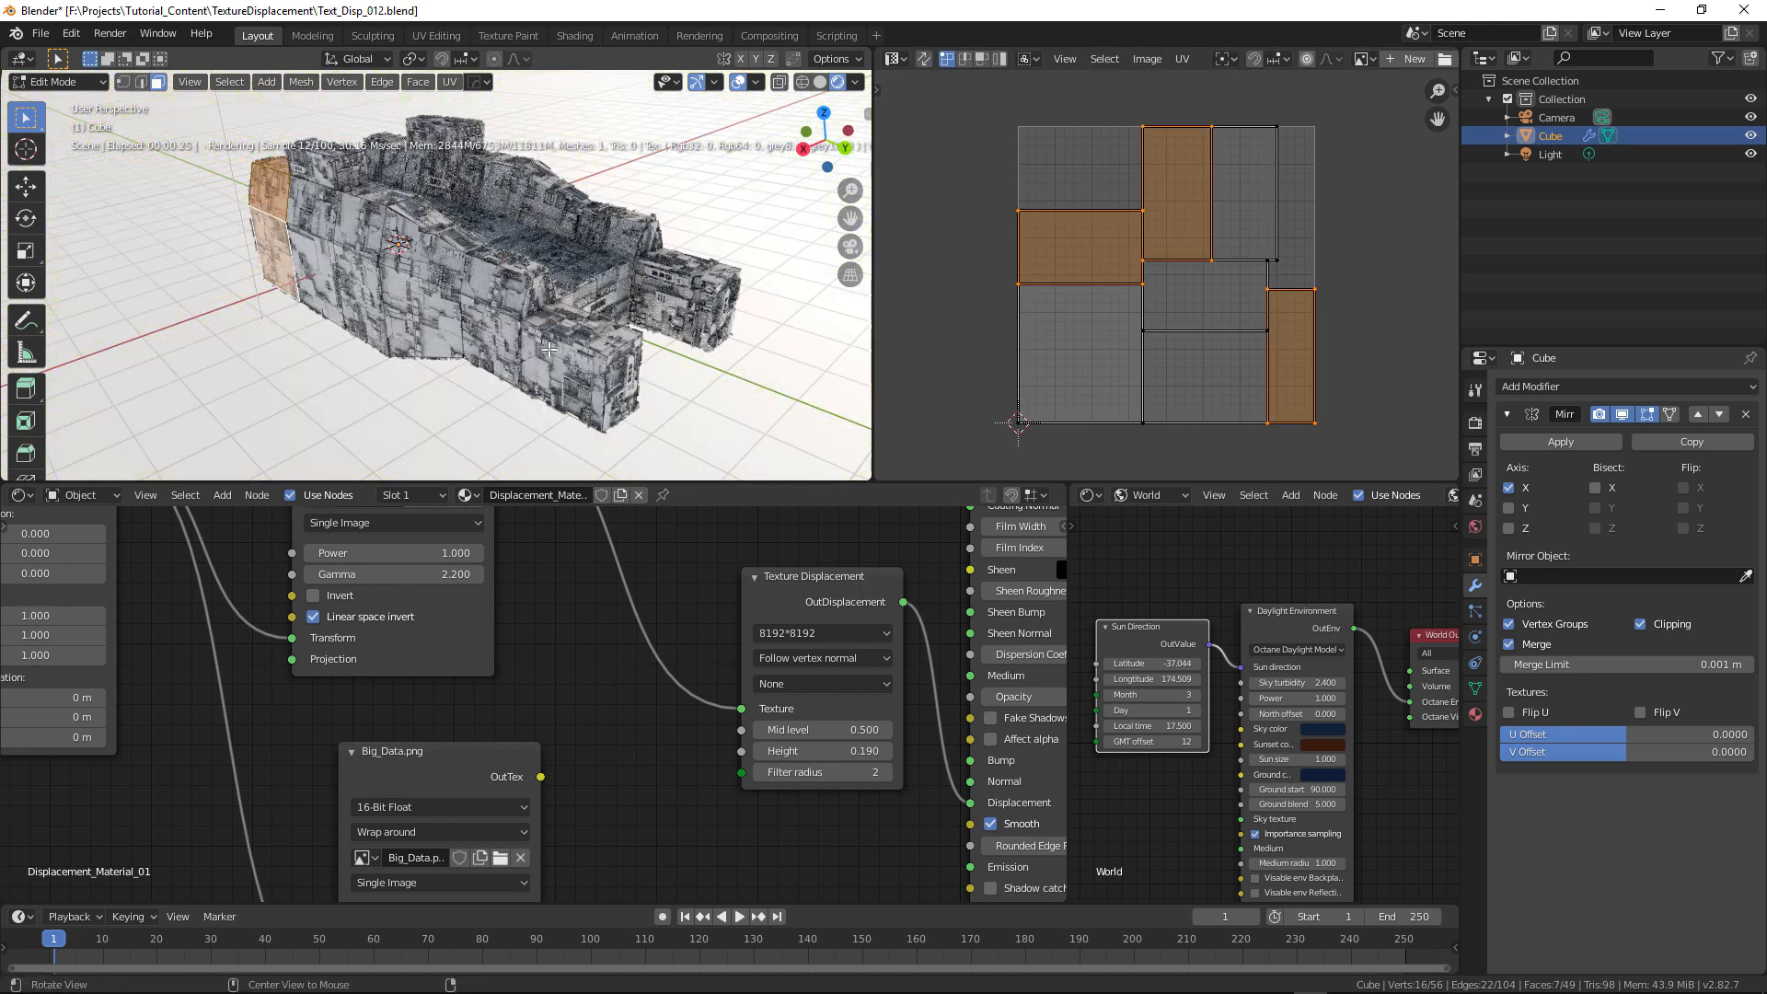
scroll(498, 341, "up", 3)
middle_click_drag(498, 340, 547, 441, "shift")
key("2")
left_click(394, 322)
left_click(324, 278, "shift")
left_click(550, 410, "shift")
middle_click_drag(550, 405, 377, 384, "shift")
left_click(454, 340, "shift")
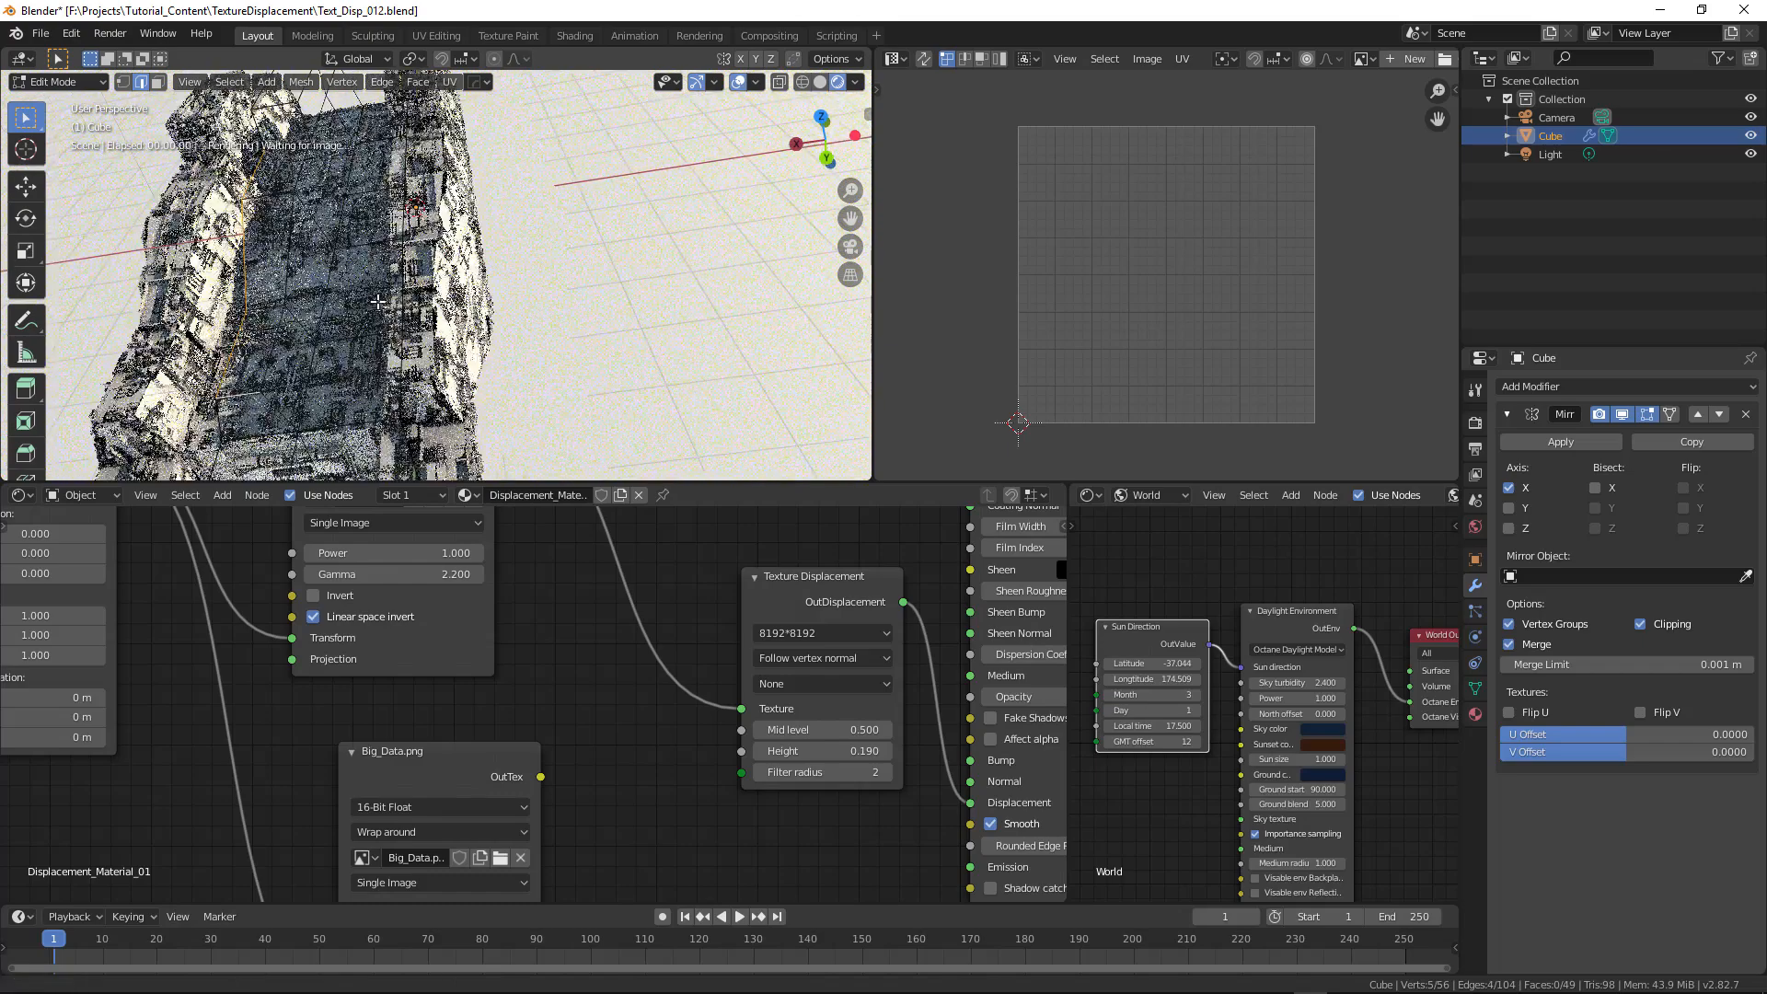
middle_click_drag(377, 301, 316, 367)
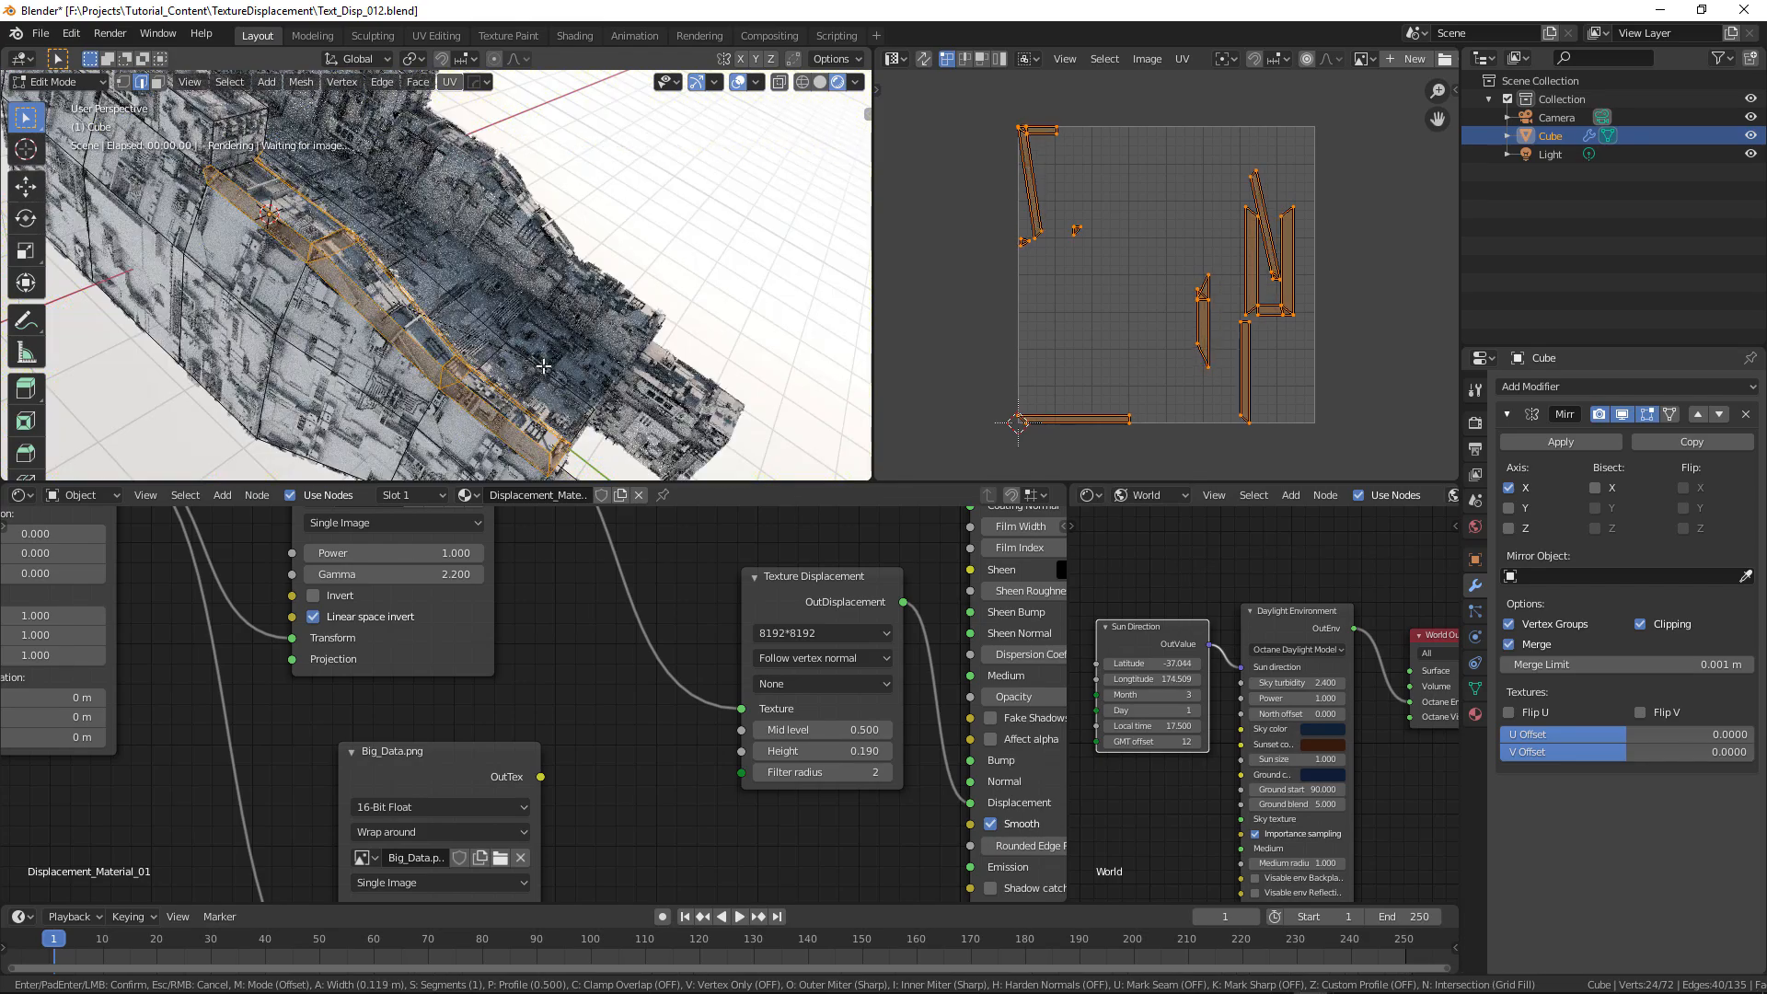
scroll(544, 366, "up", 2)
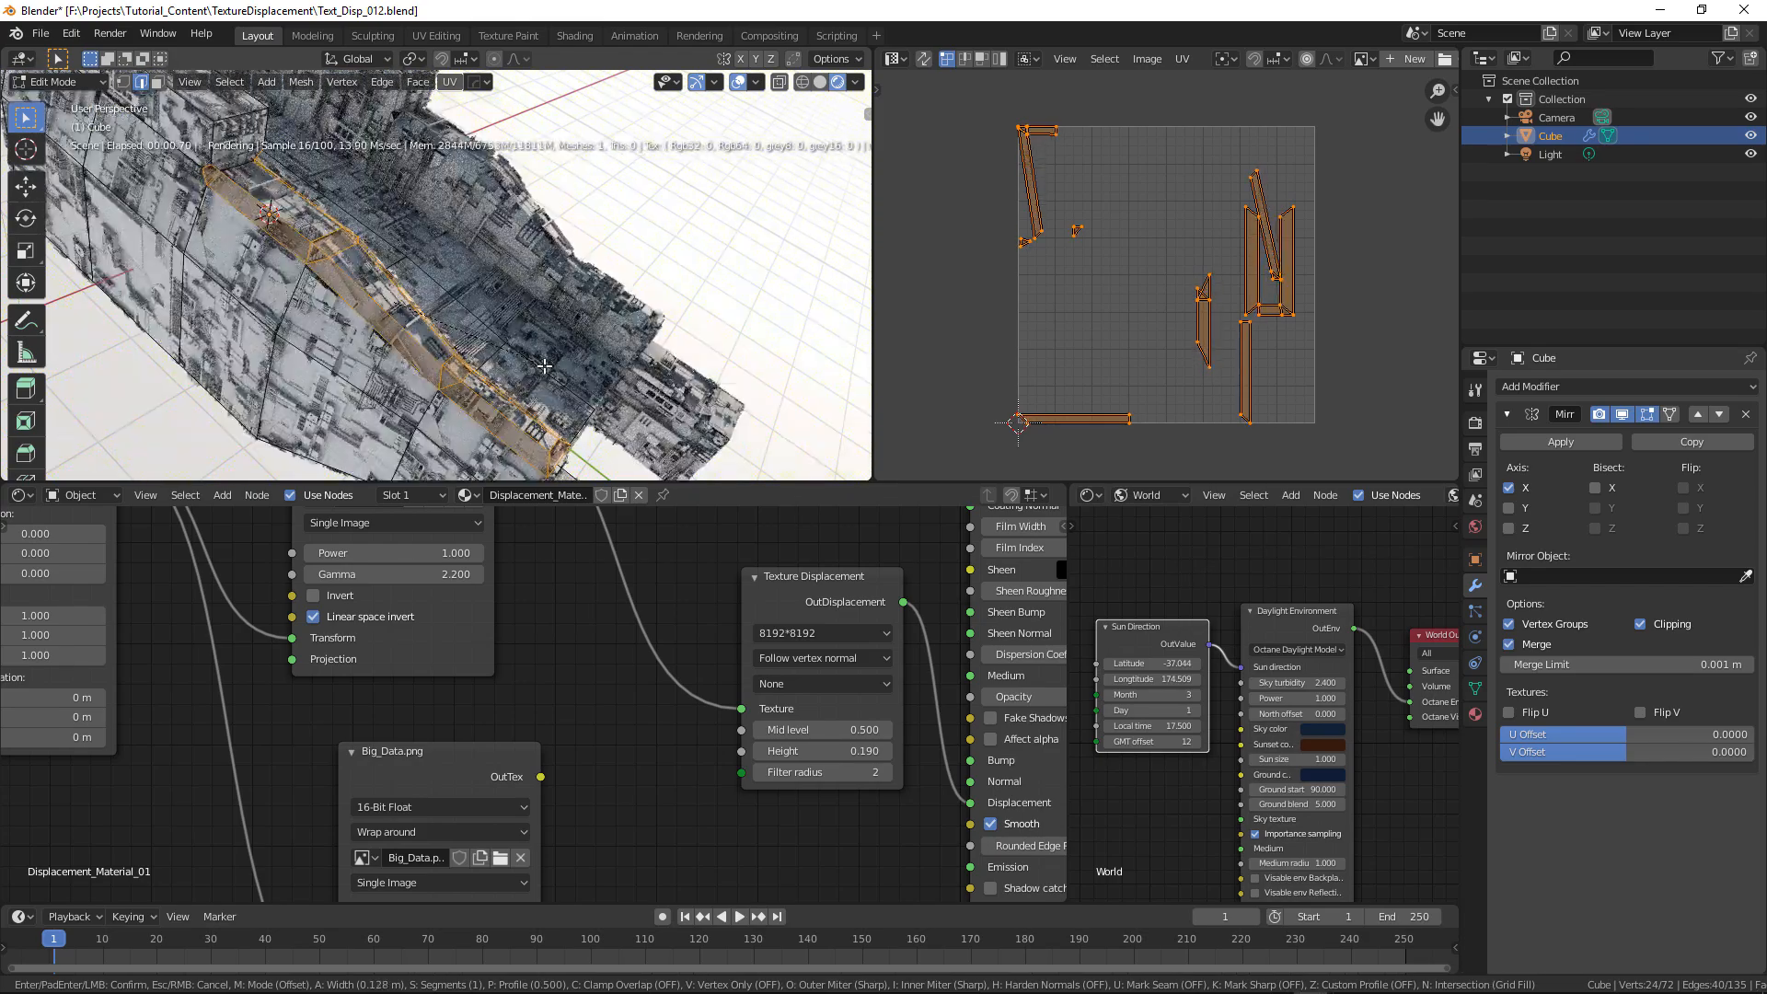
scroll(544, 366, "up", 1)
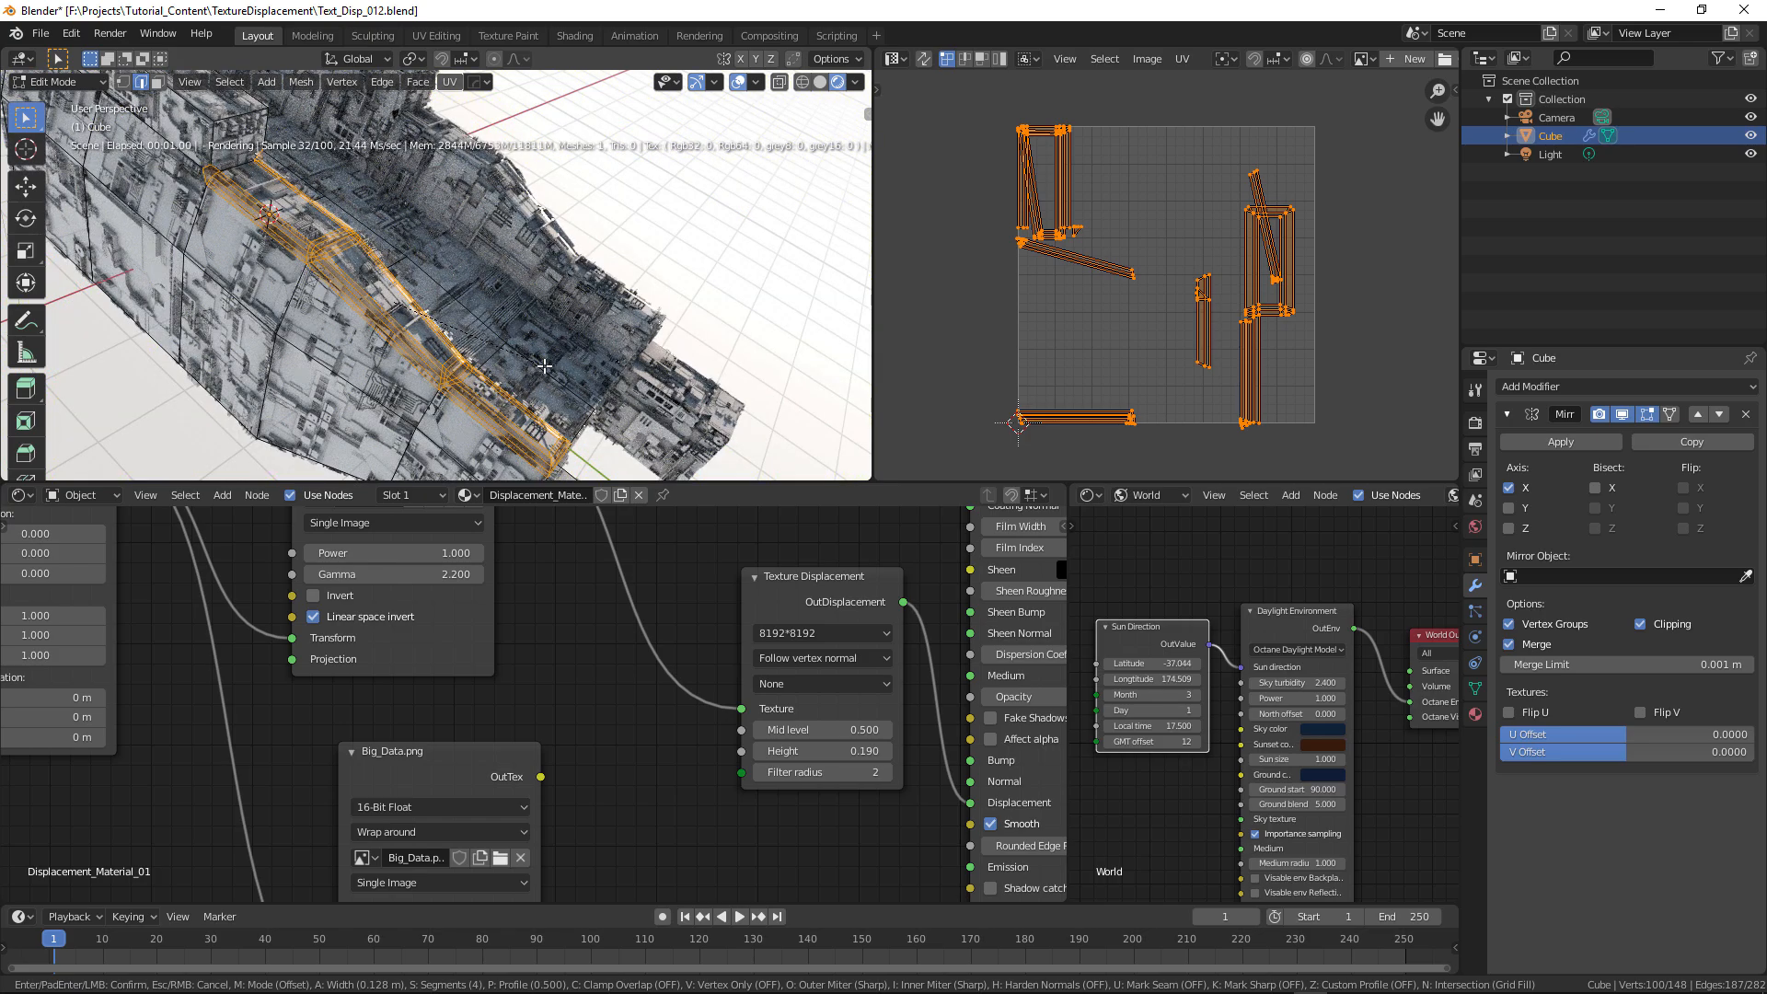
middle_click_drag(581, 338, 579, 392)
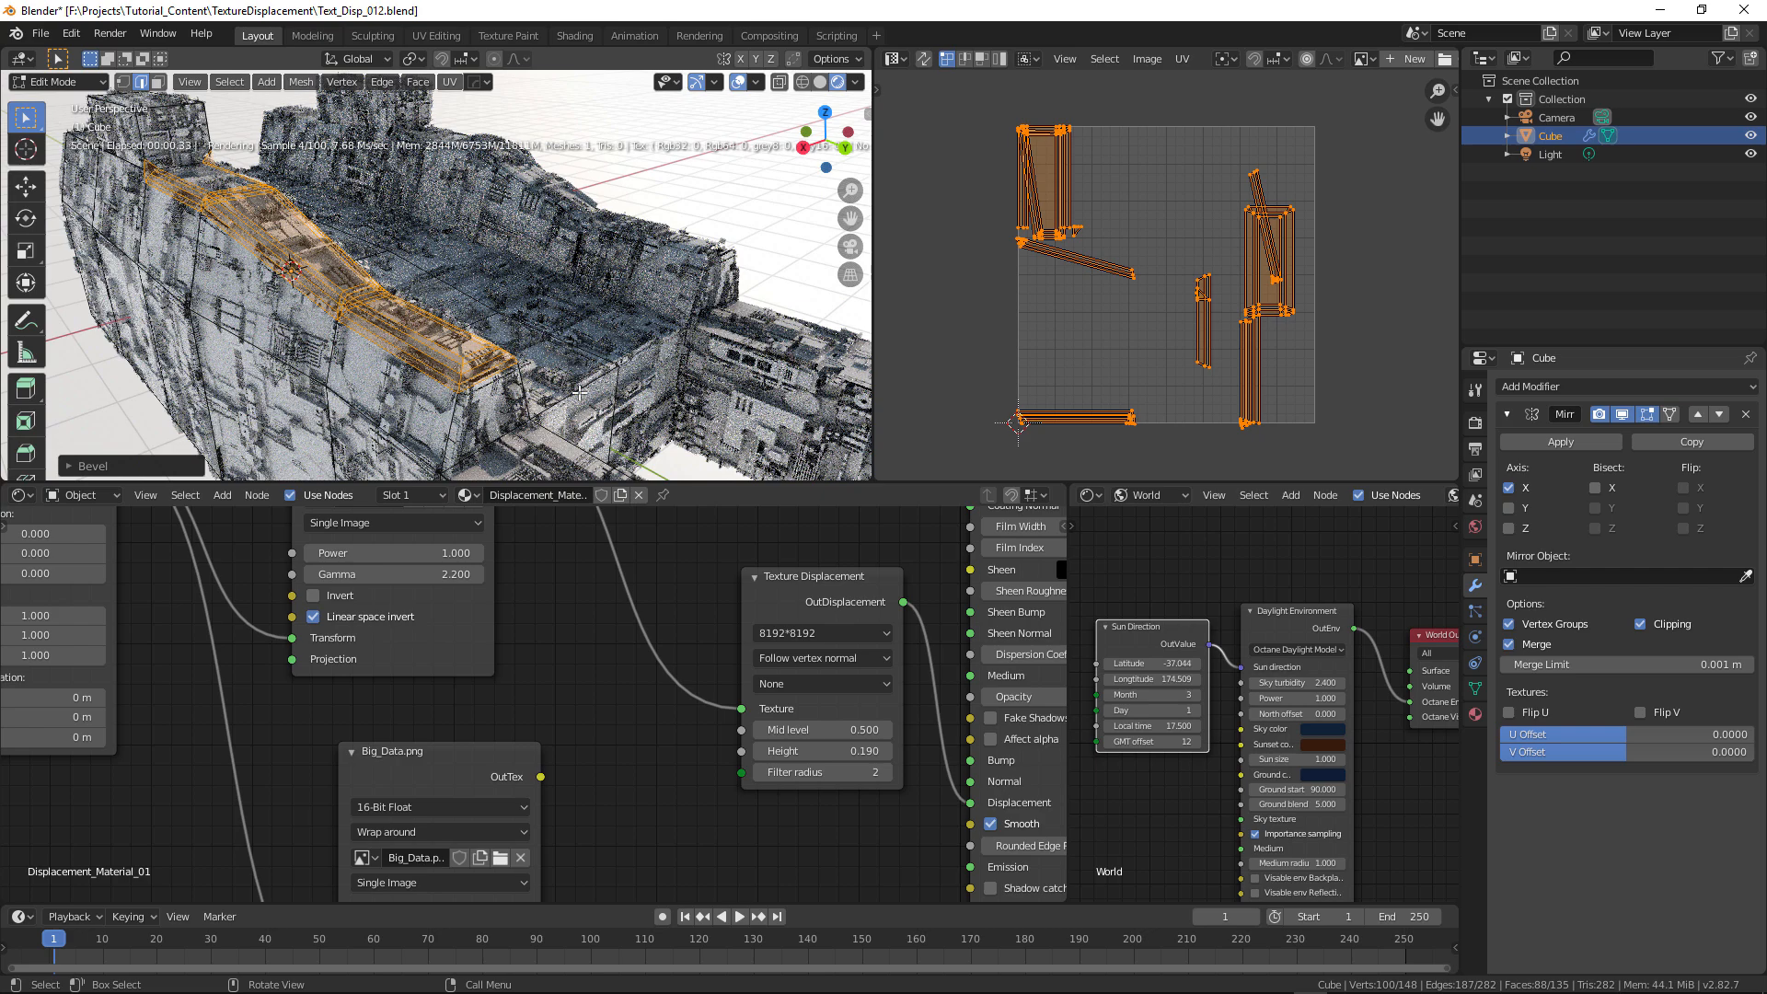
key("Tab")
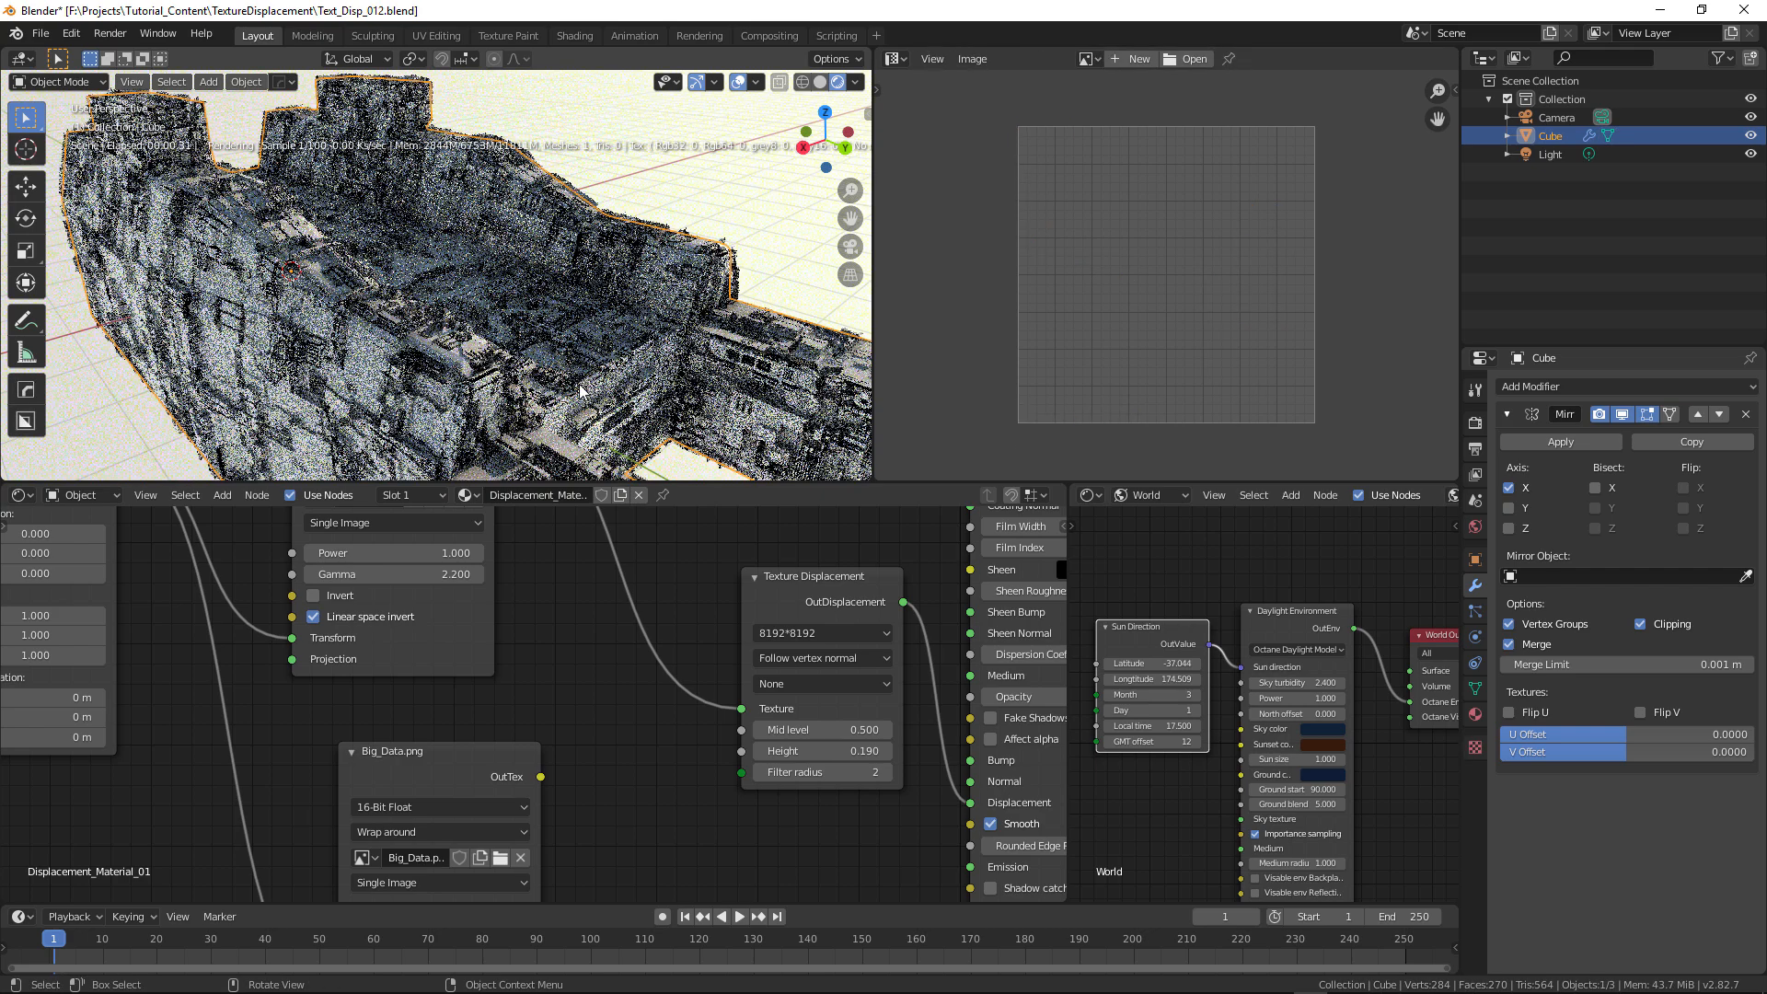
- Set the Texture Displacement node to Follow smoothed normal and inspect the bevelled wall
middle_click_drag(513, 379, 544, 331)
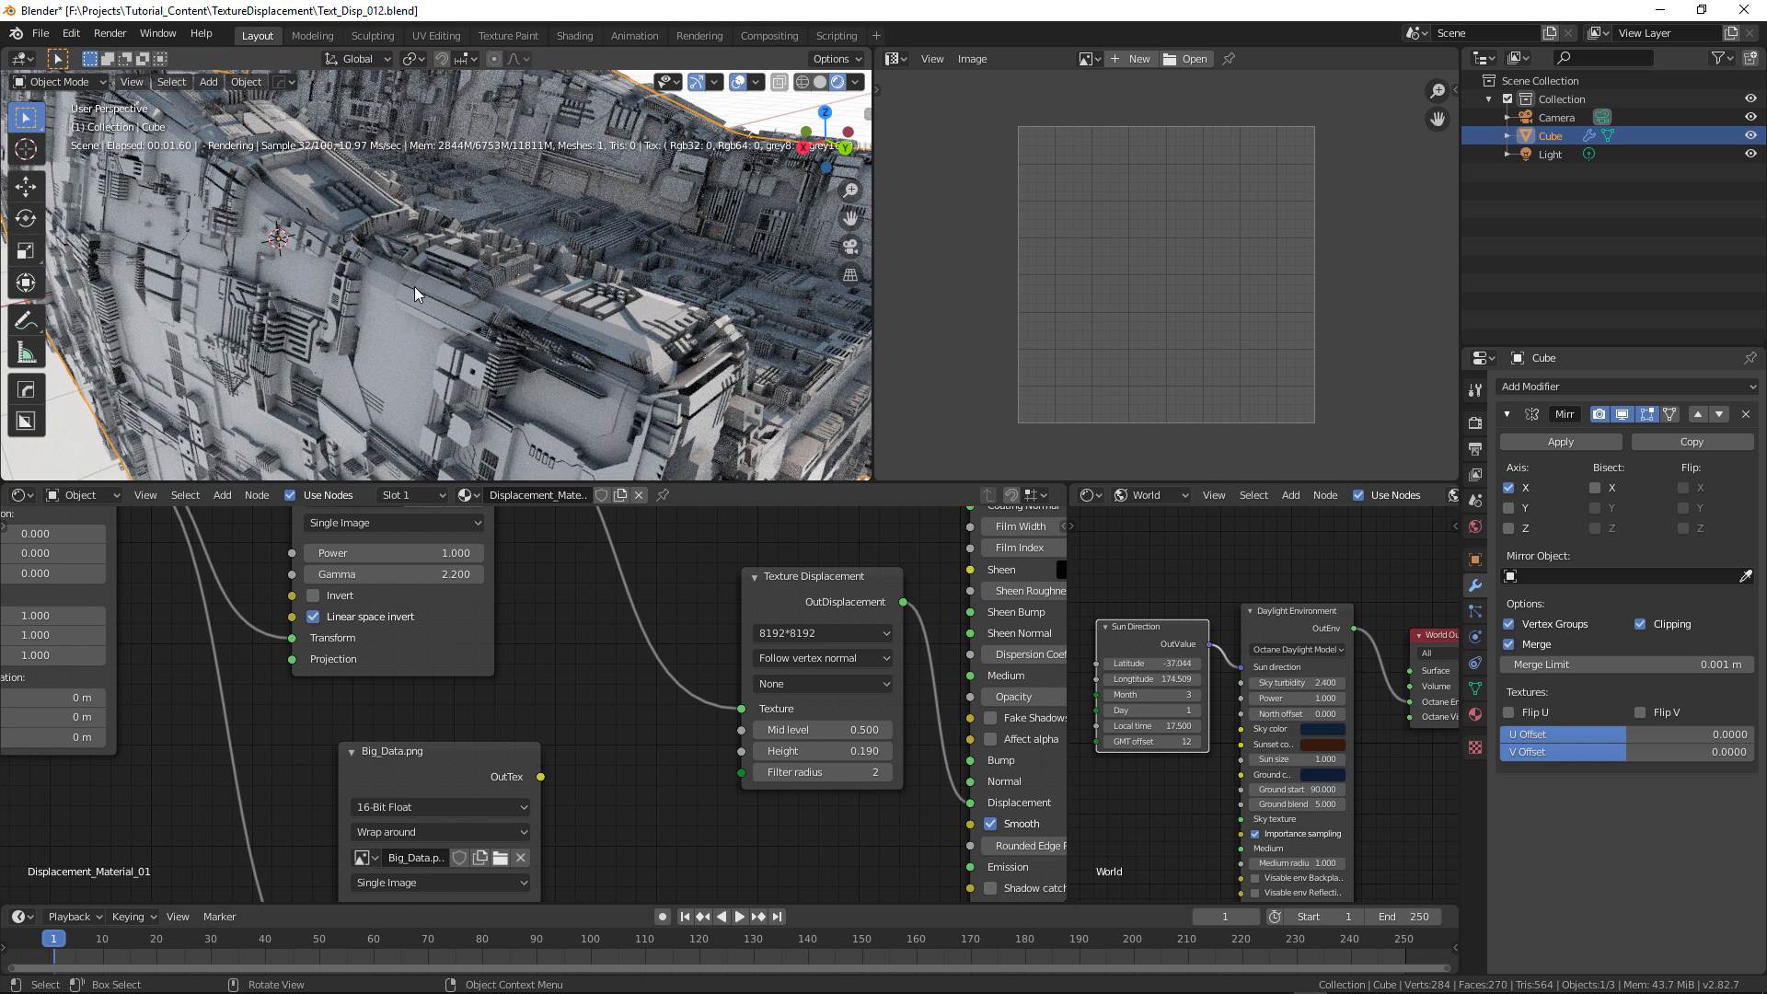
left_click(804, 657)
left_click(802, 726)
middle_click_drag(458, 342, 521, 368)
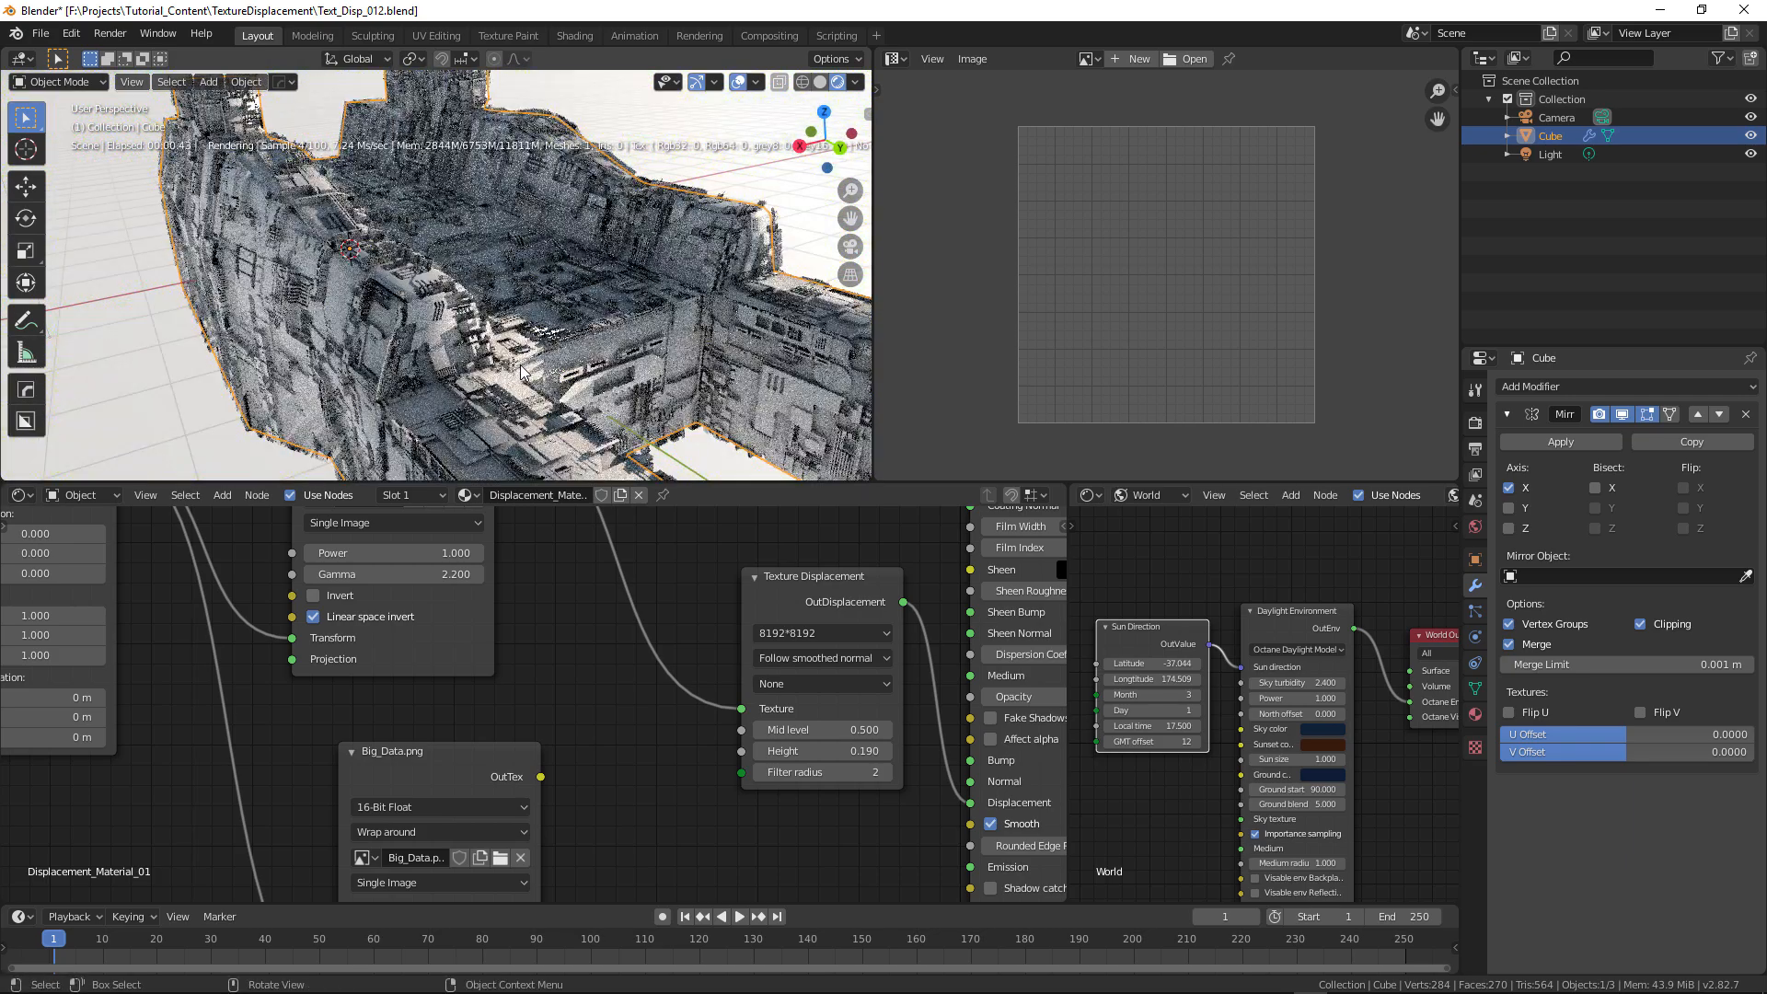
- Select the sloped face at the end of the bevelled side wall and unwrap it with Smart UV Project, keeping the 66.00 angle limit
key("Tab")
left_click(472, 378)
middle_click_drag(472, 377, 351, 313)
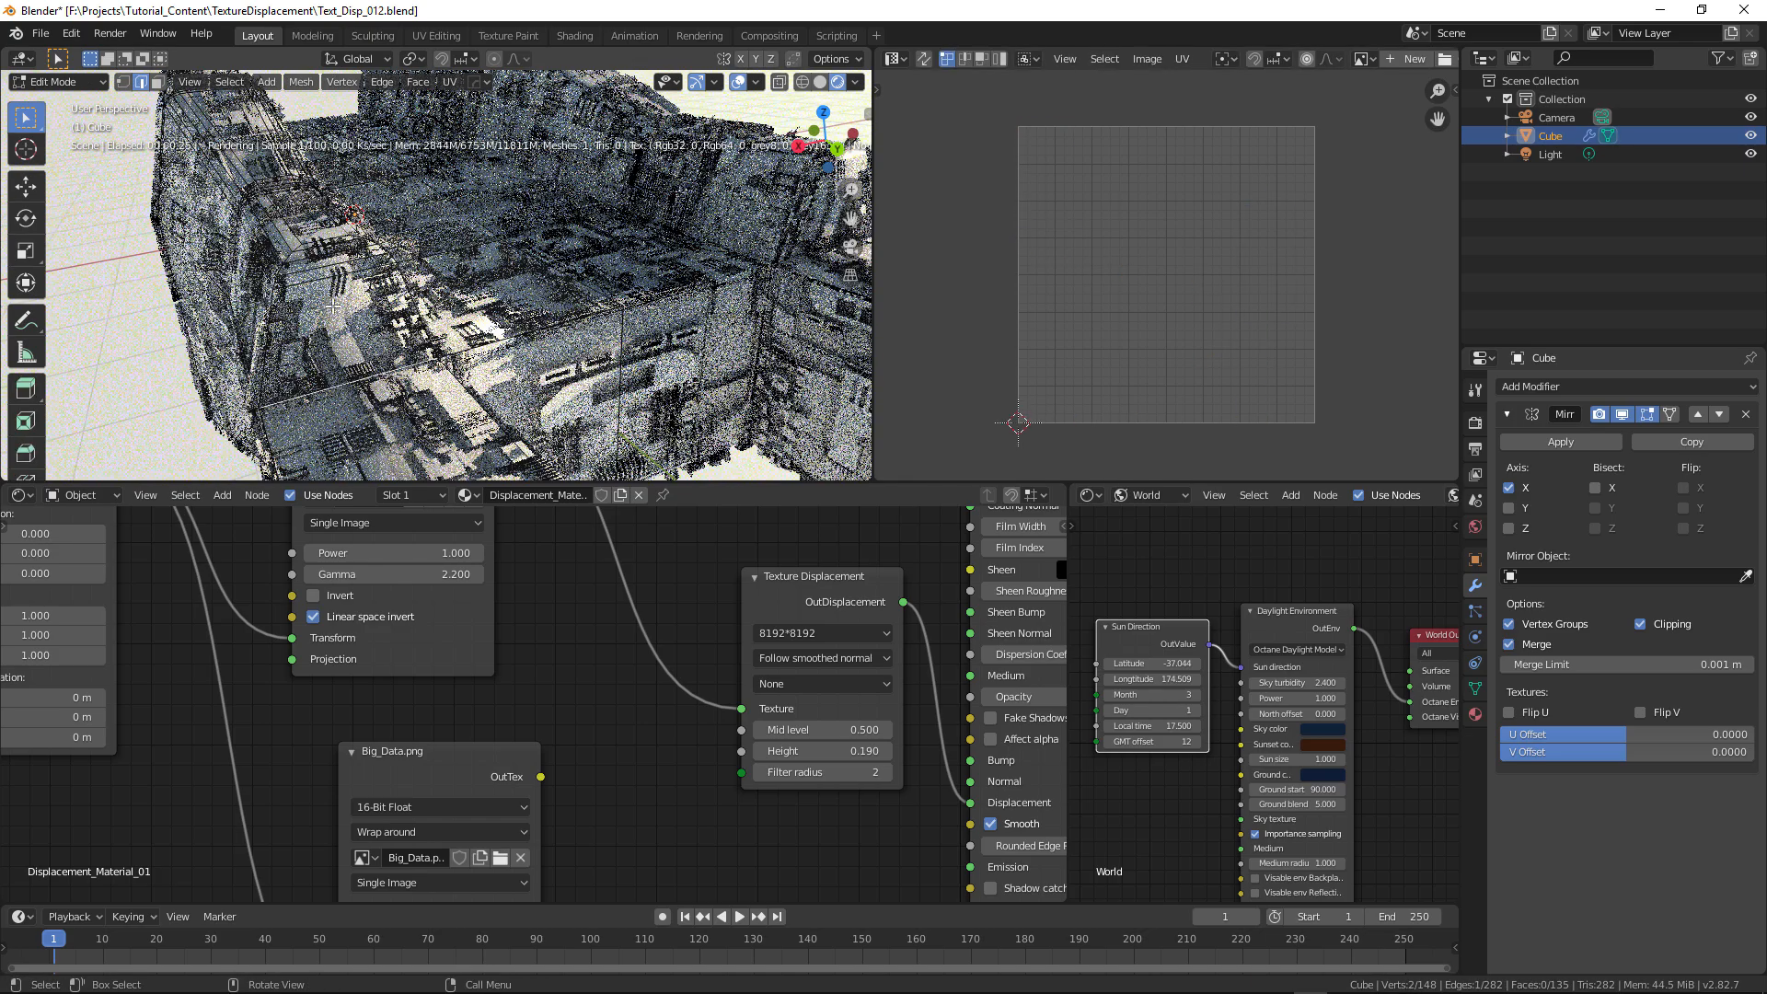
key("3")
left_click(361, 315)
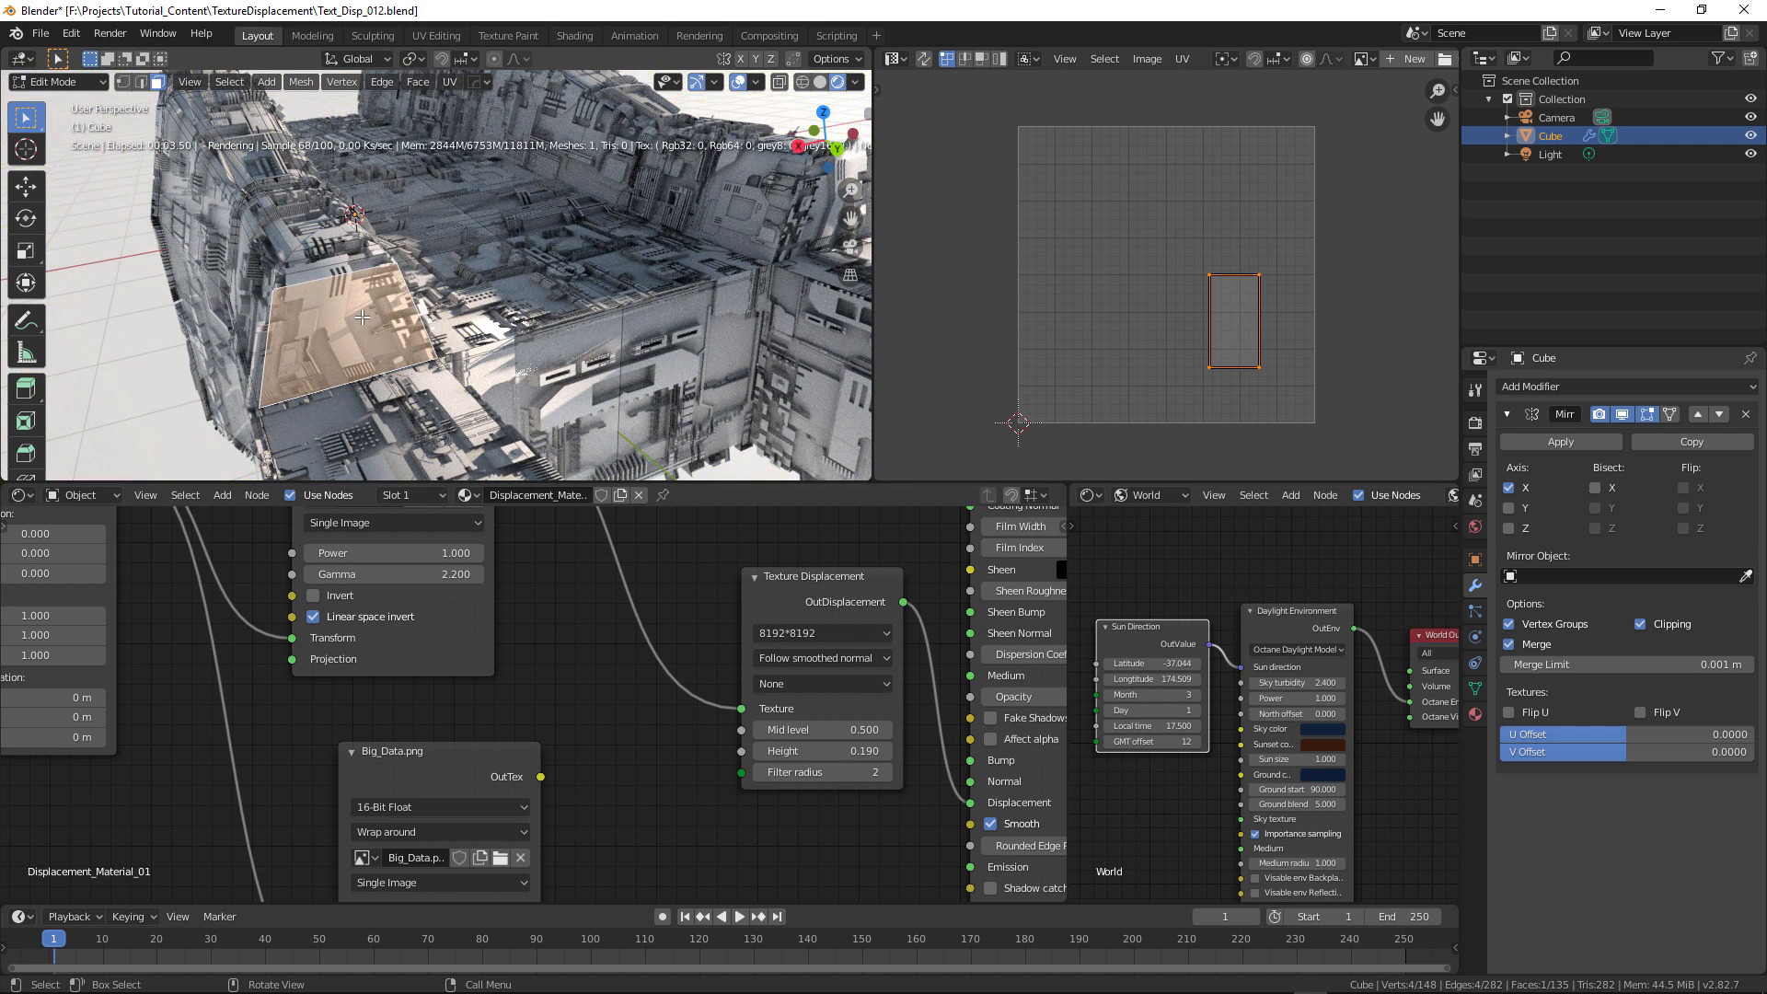
key("u")
left_click(361, 316)
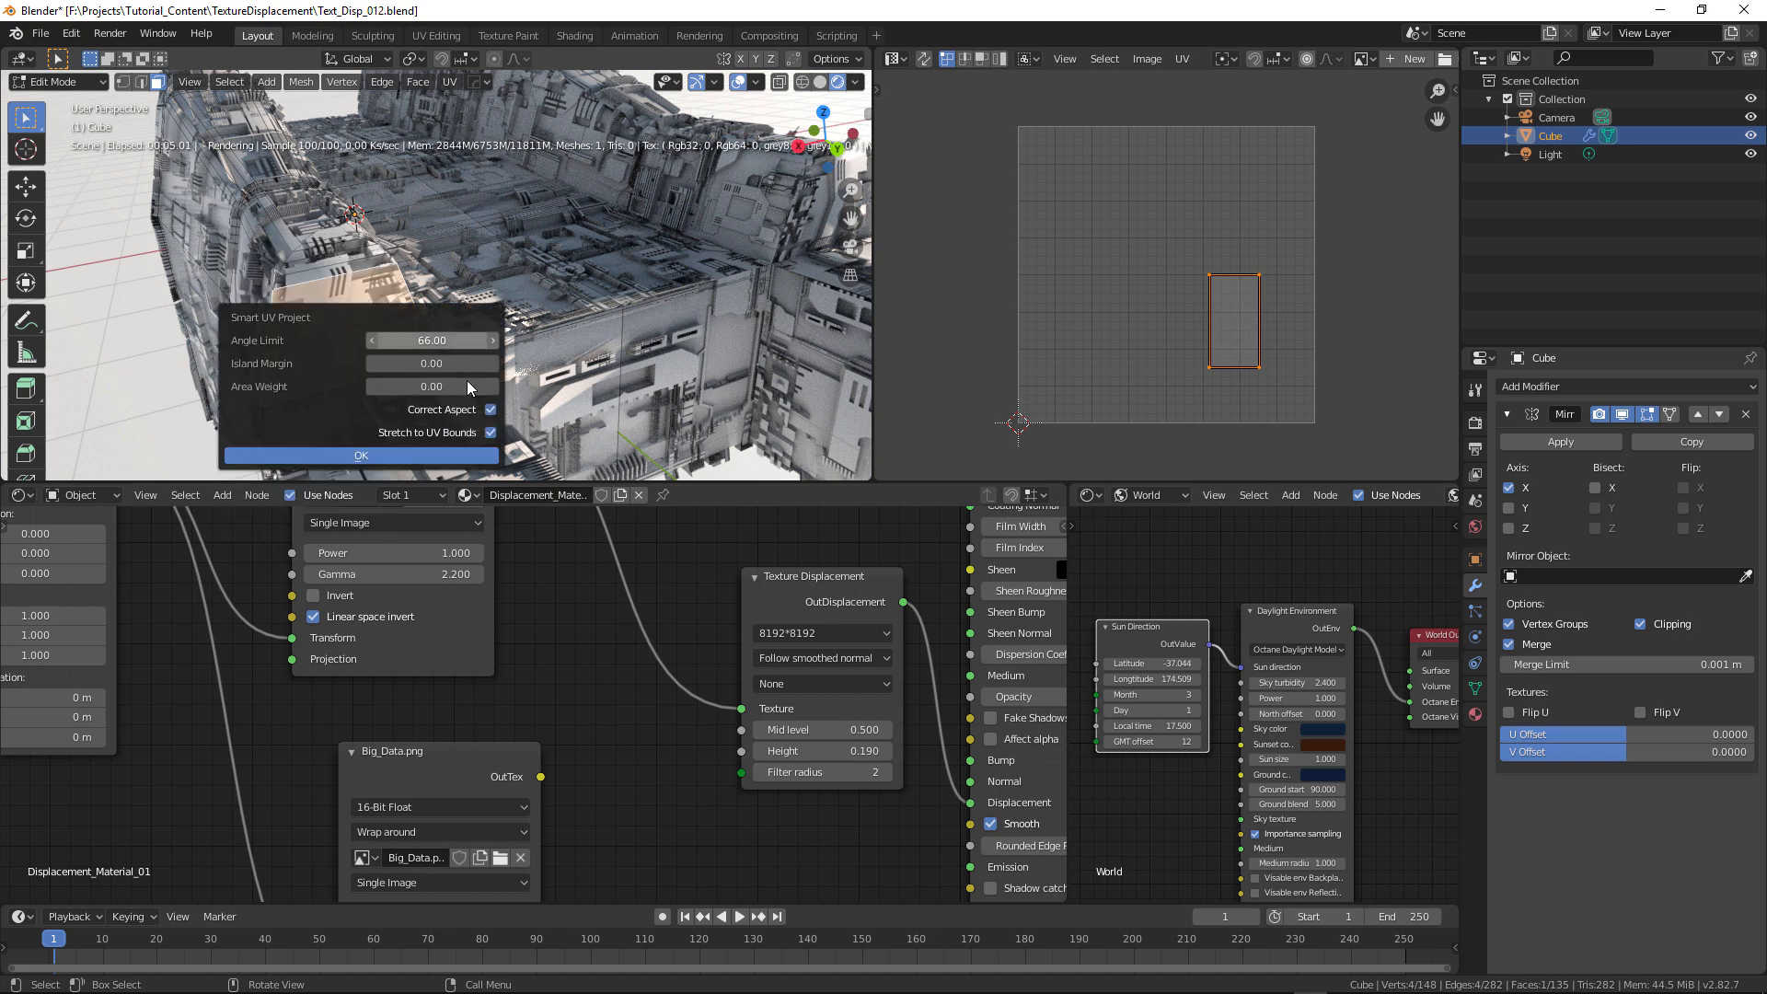
left_click(440, 456)
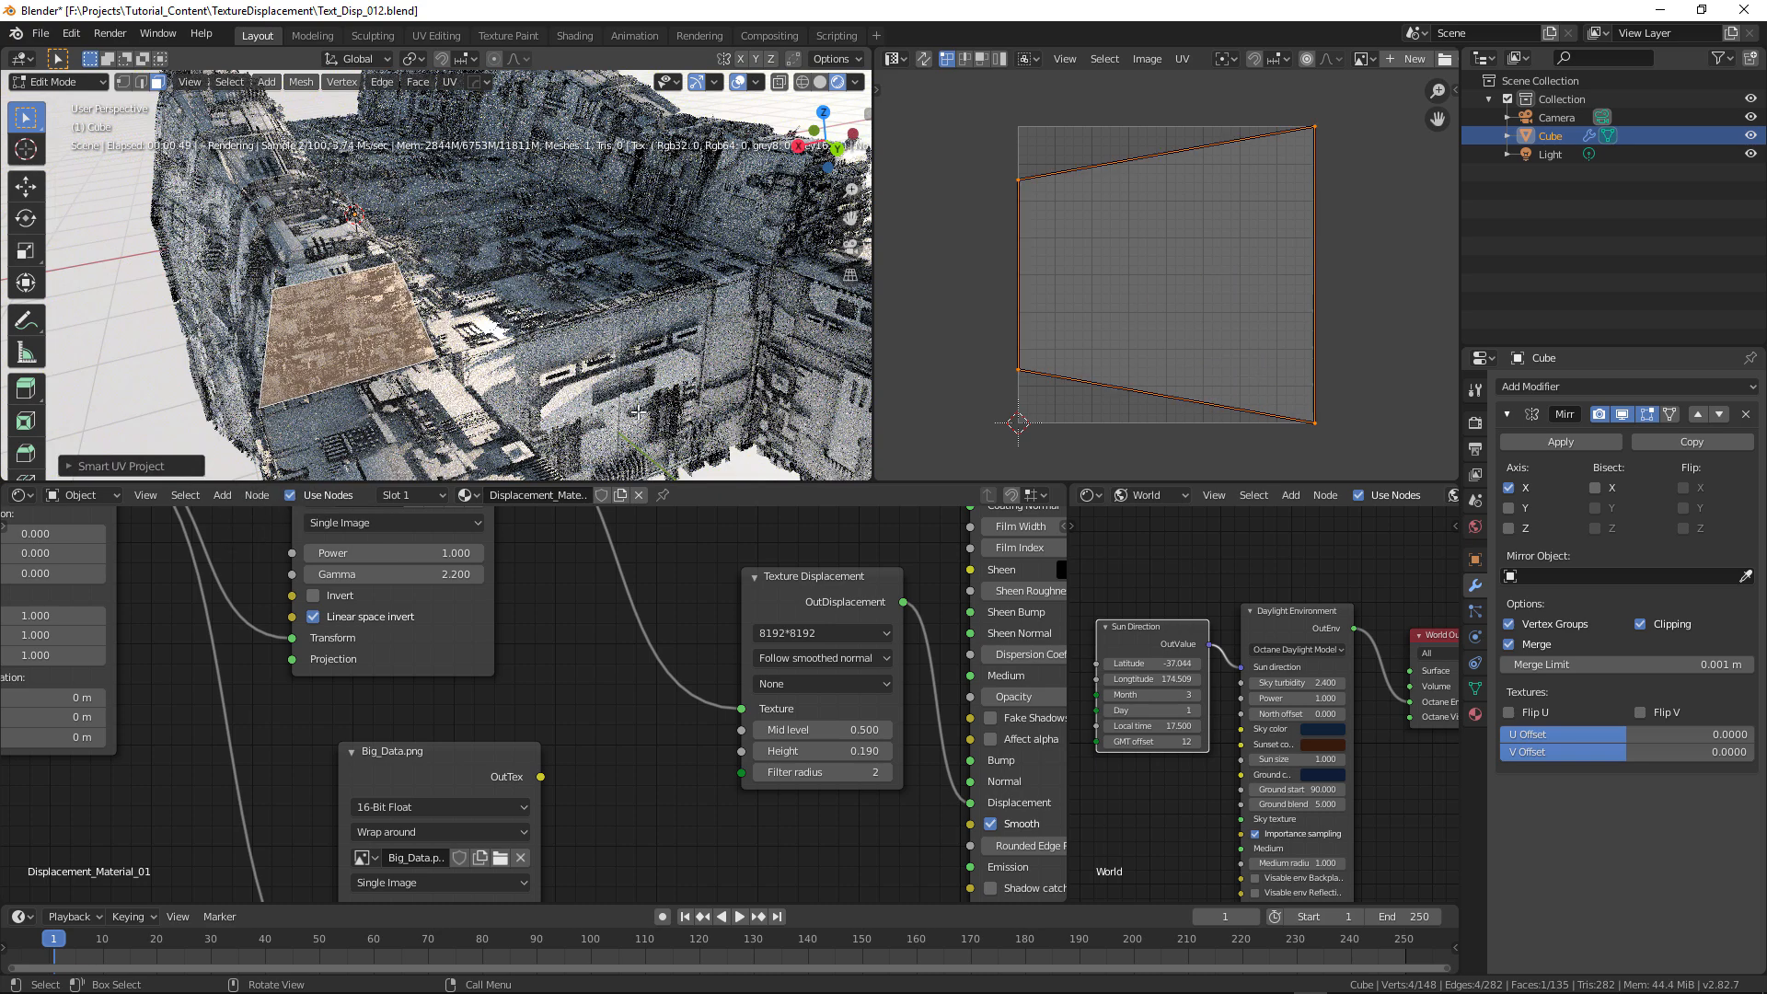
key("Tab")
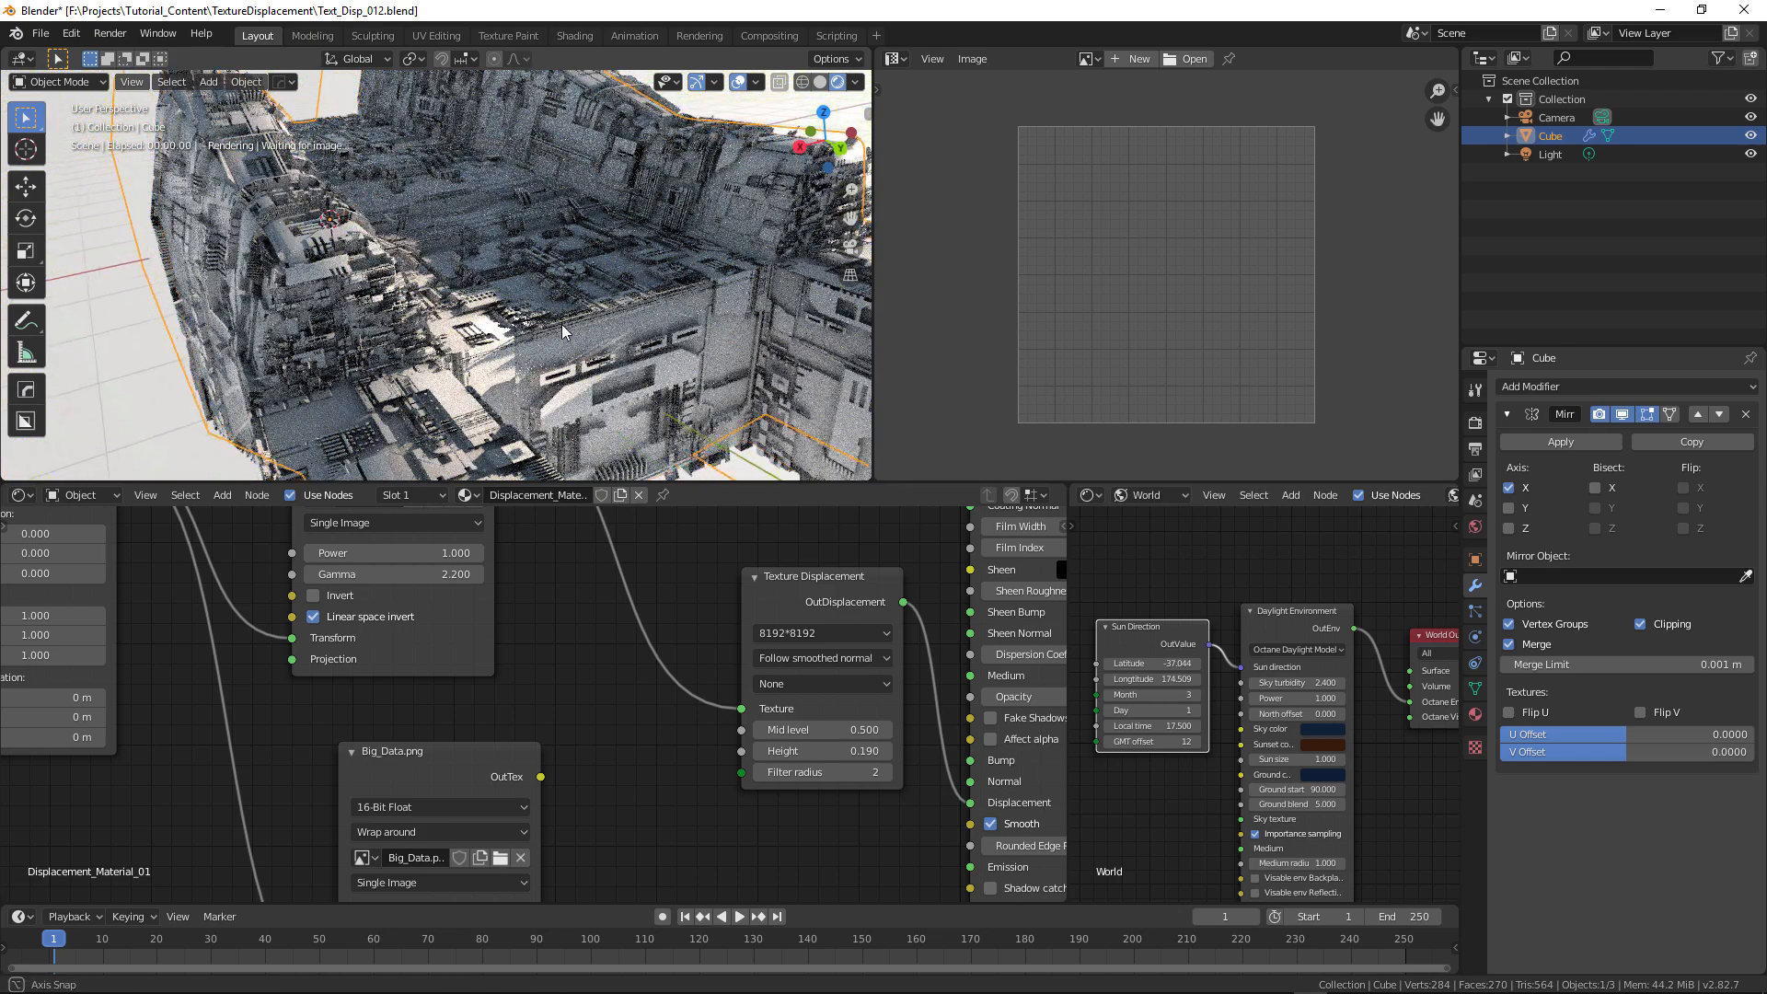
- Scale the sloped face's UVs down to a little under half size and return to Object Mode
key("Tab")
key("s")
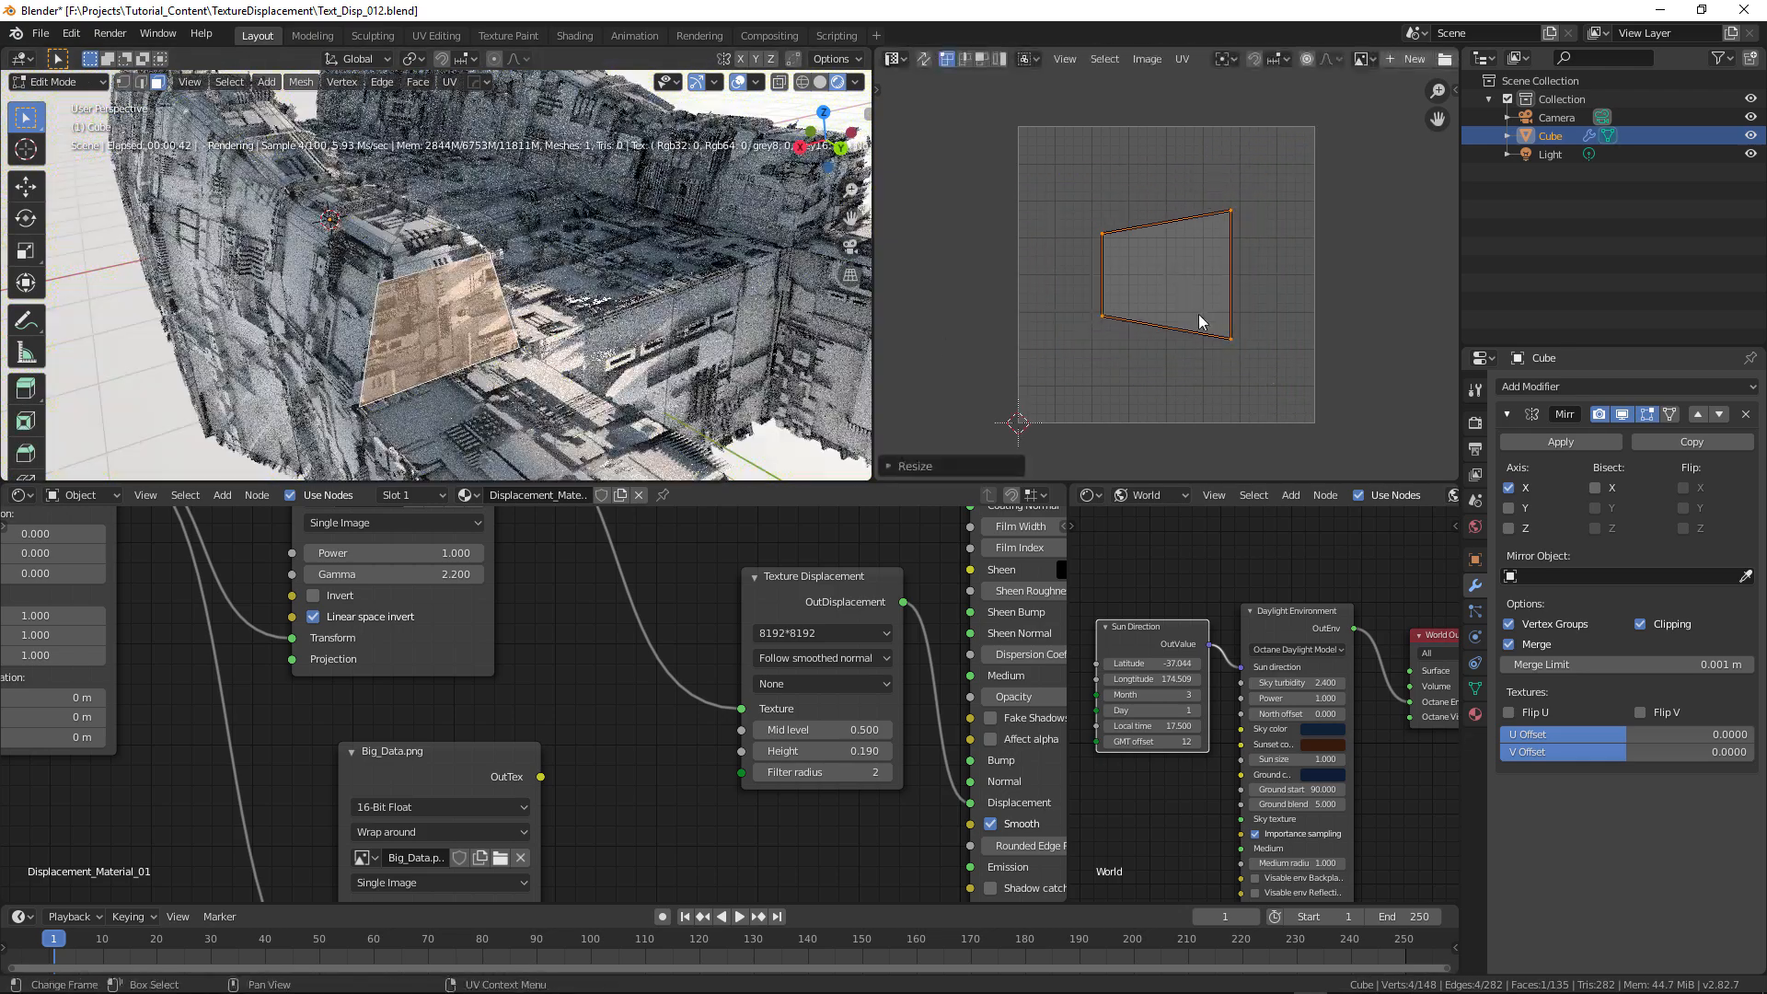
left_click_drag(579, 346, 497, 327, "alt")
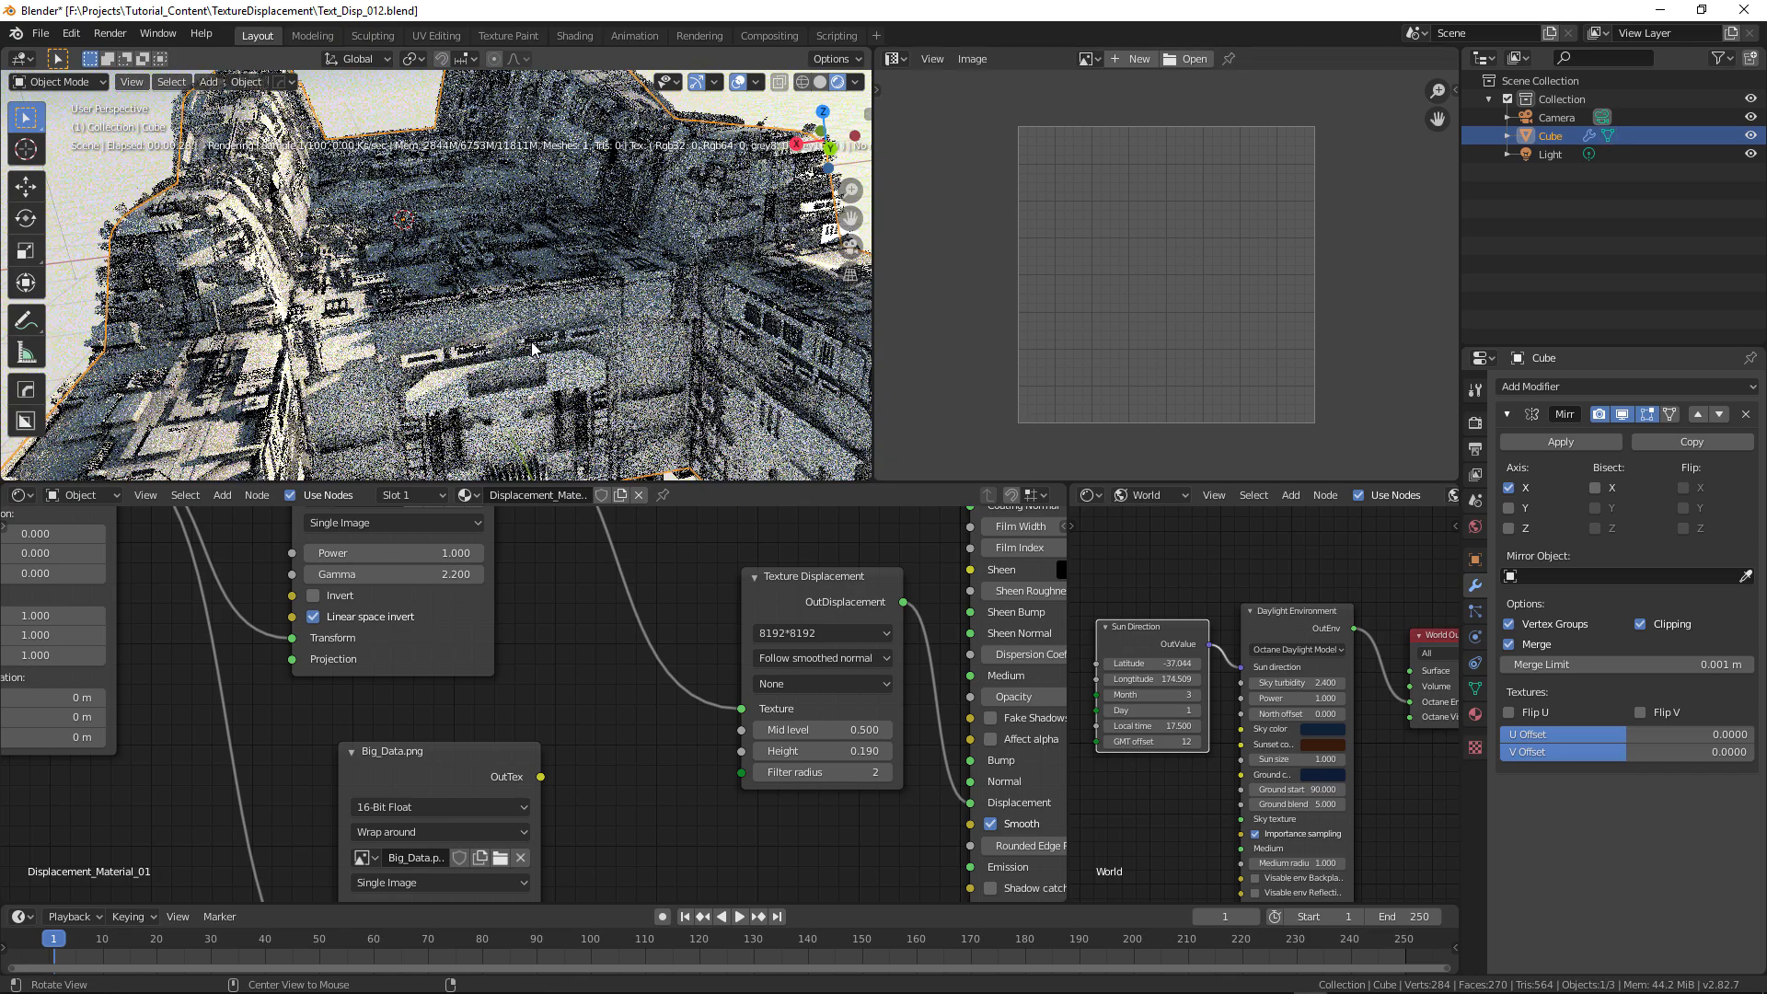
- In Edit Mode, select the end face of the protruding arm and scale it down to about half size to taper the arm
key("Tab")
left_click(486, 331)
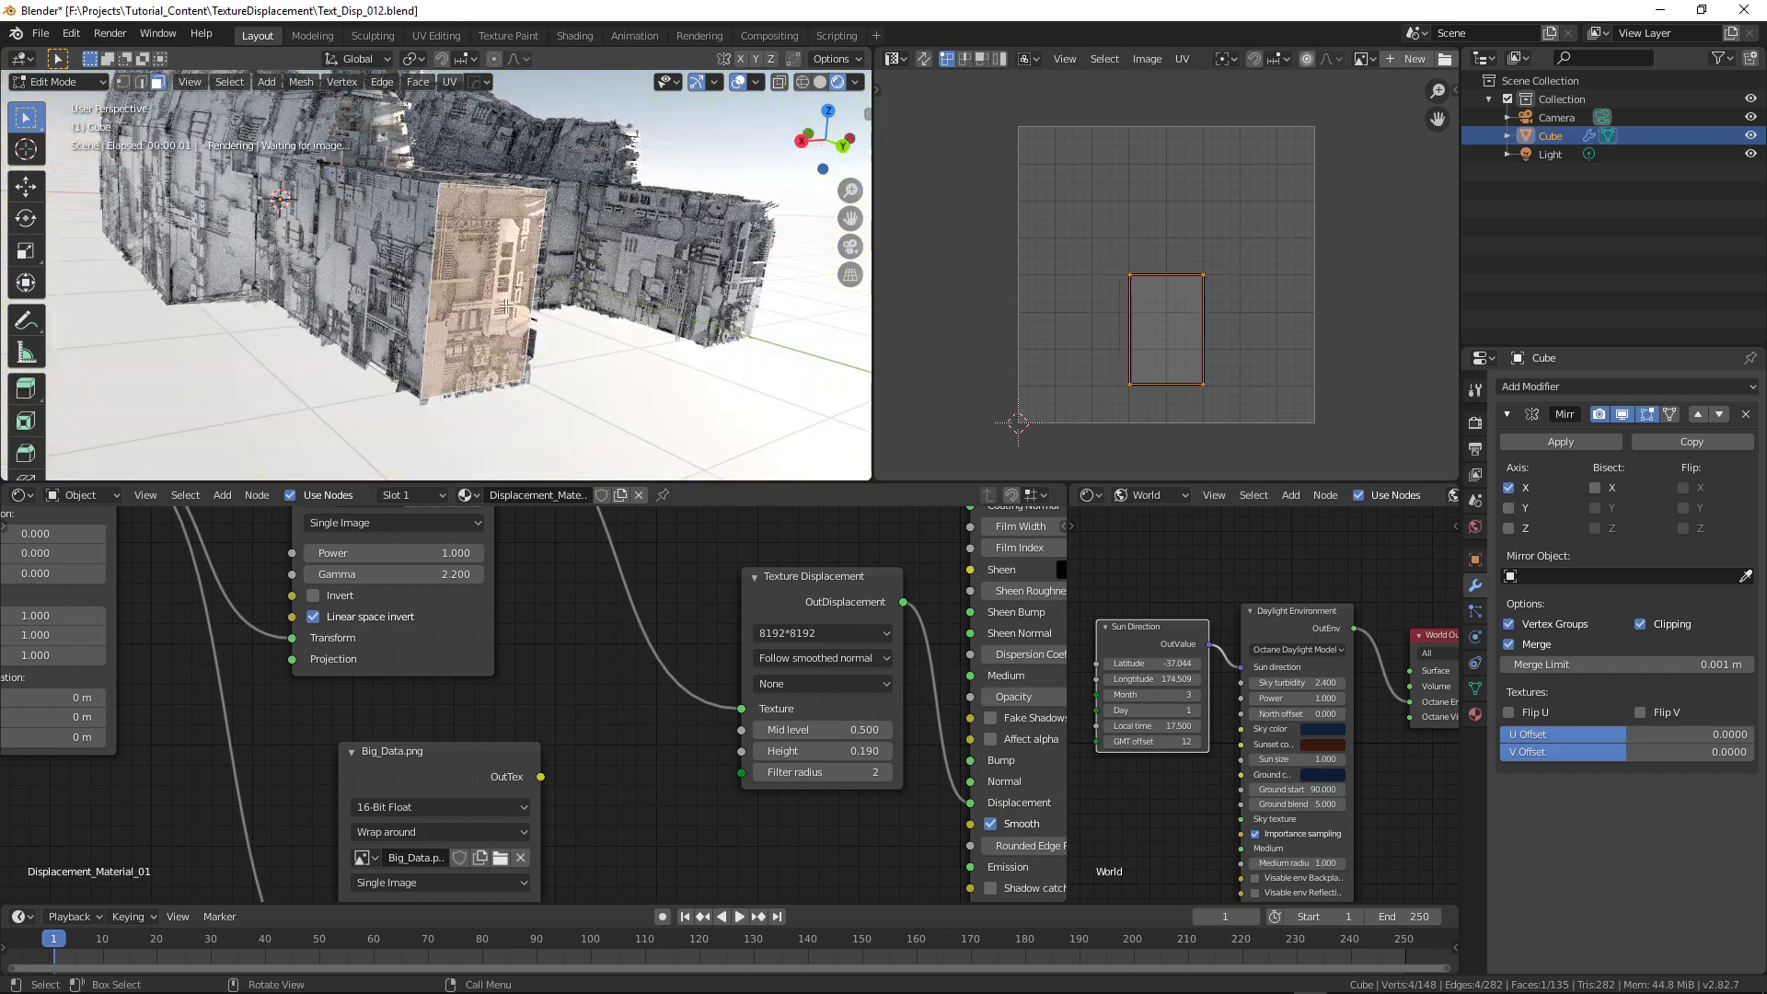
key("s")
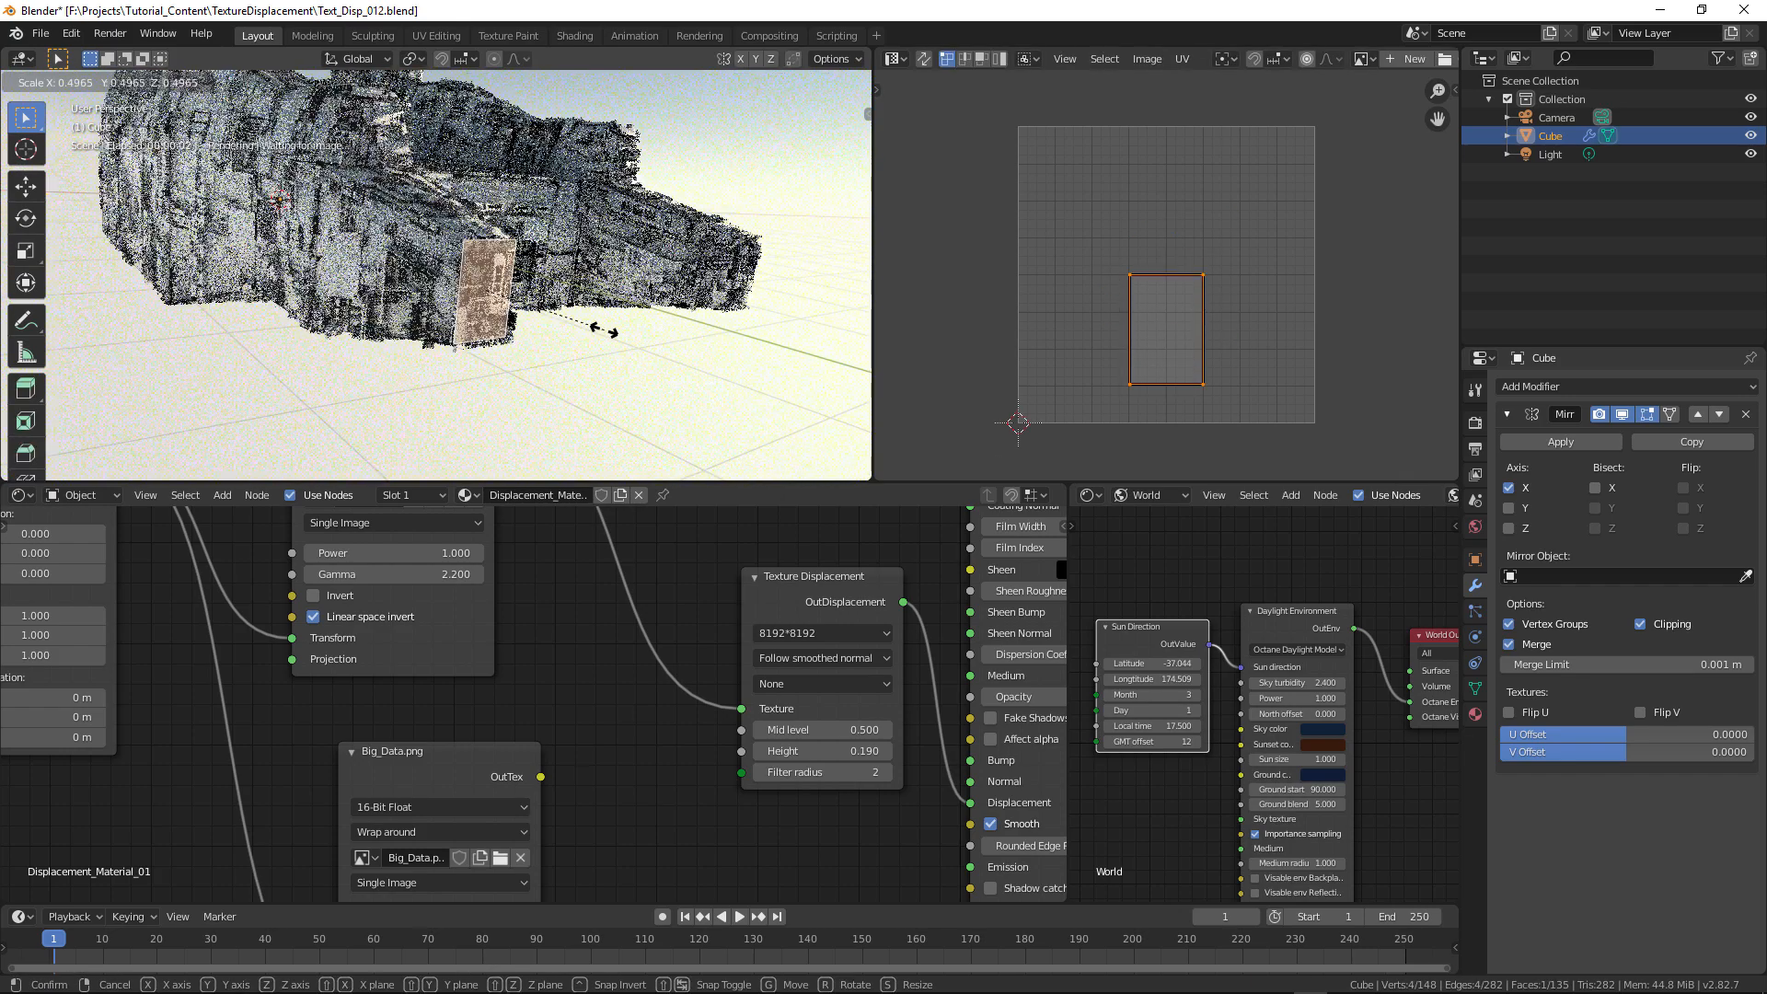
left_click(590, 372)
- Extrude the tapered arm's end face outward to form a new block
scroll(476, 341, "up", 7)
middle_click_drag(476, 317, 612, 382)
scroll(530, 350, "down", 7)
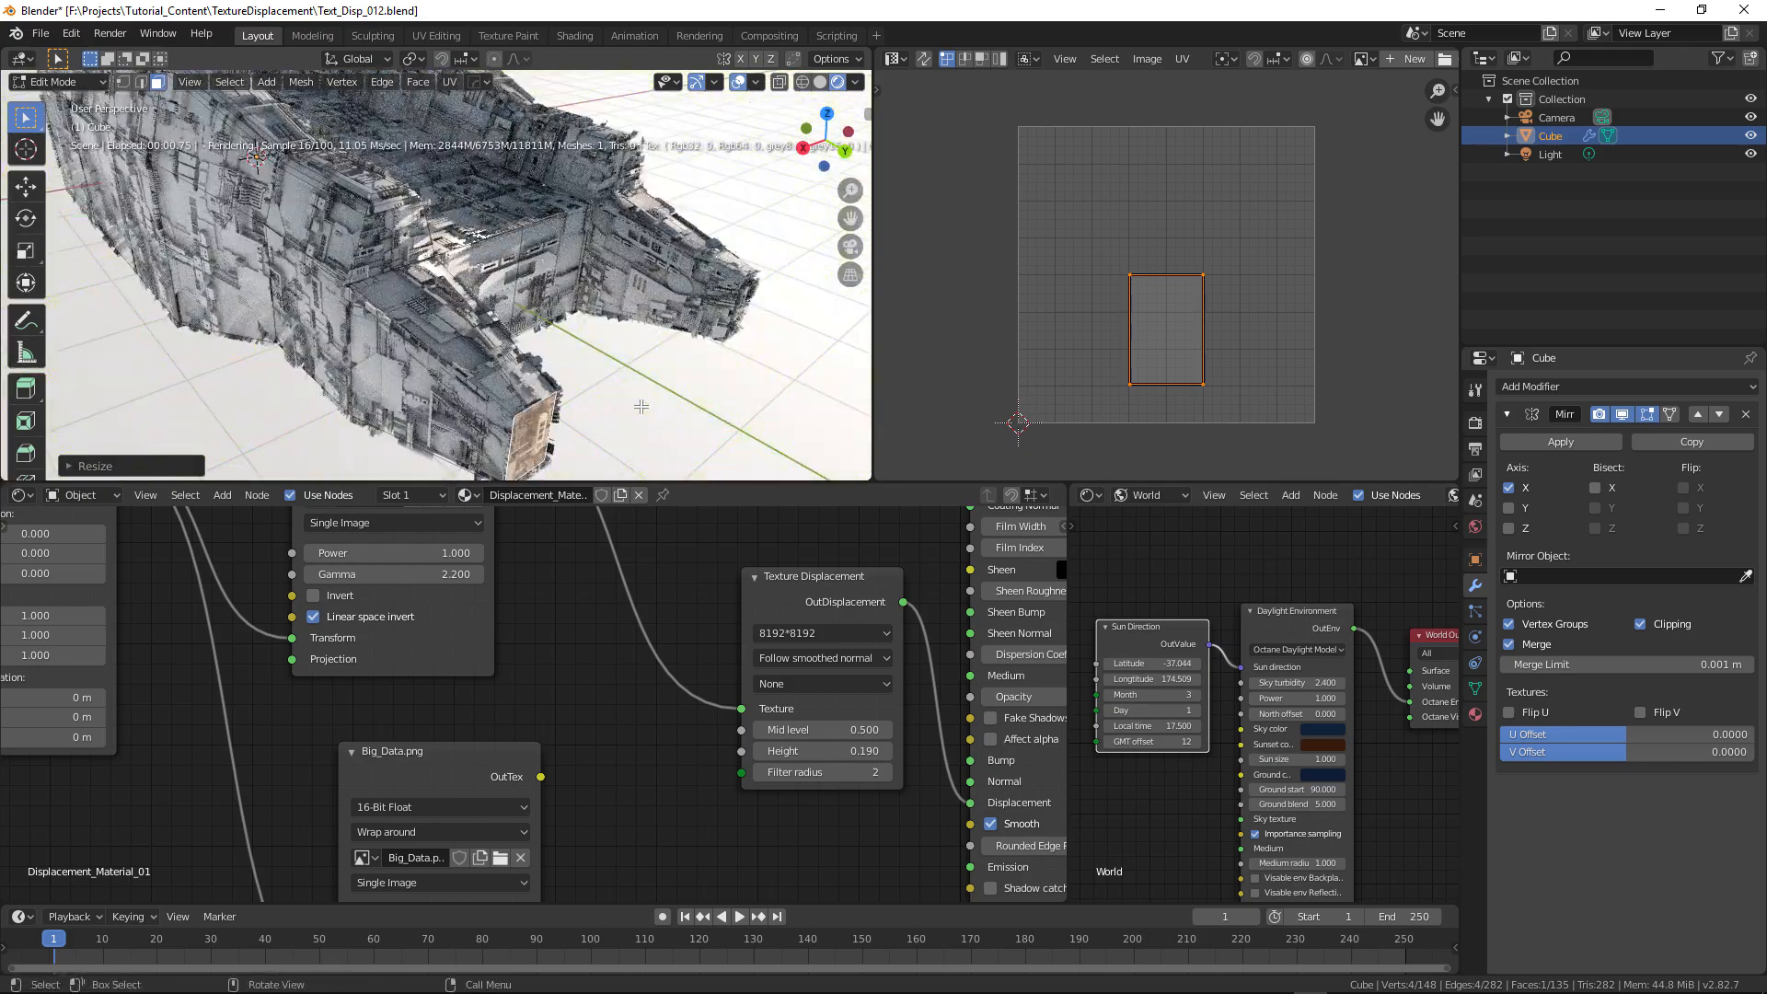
key("e")
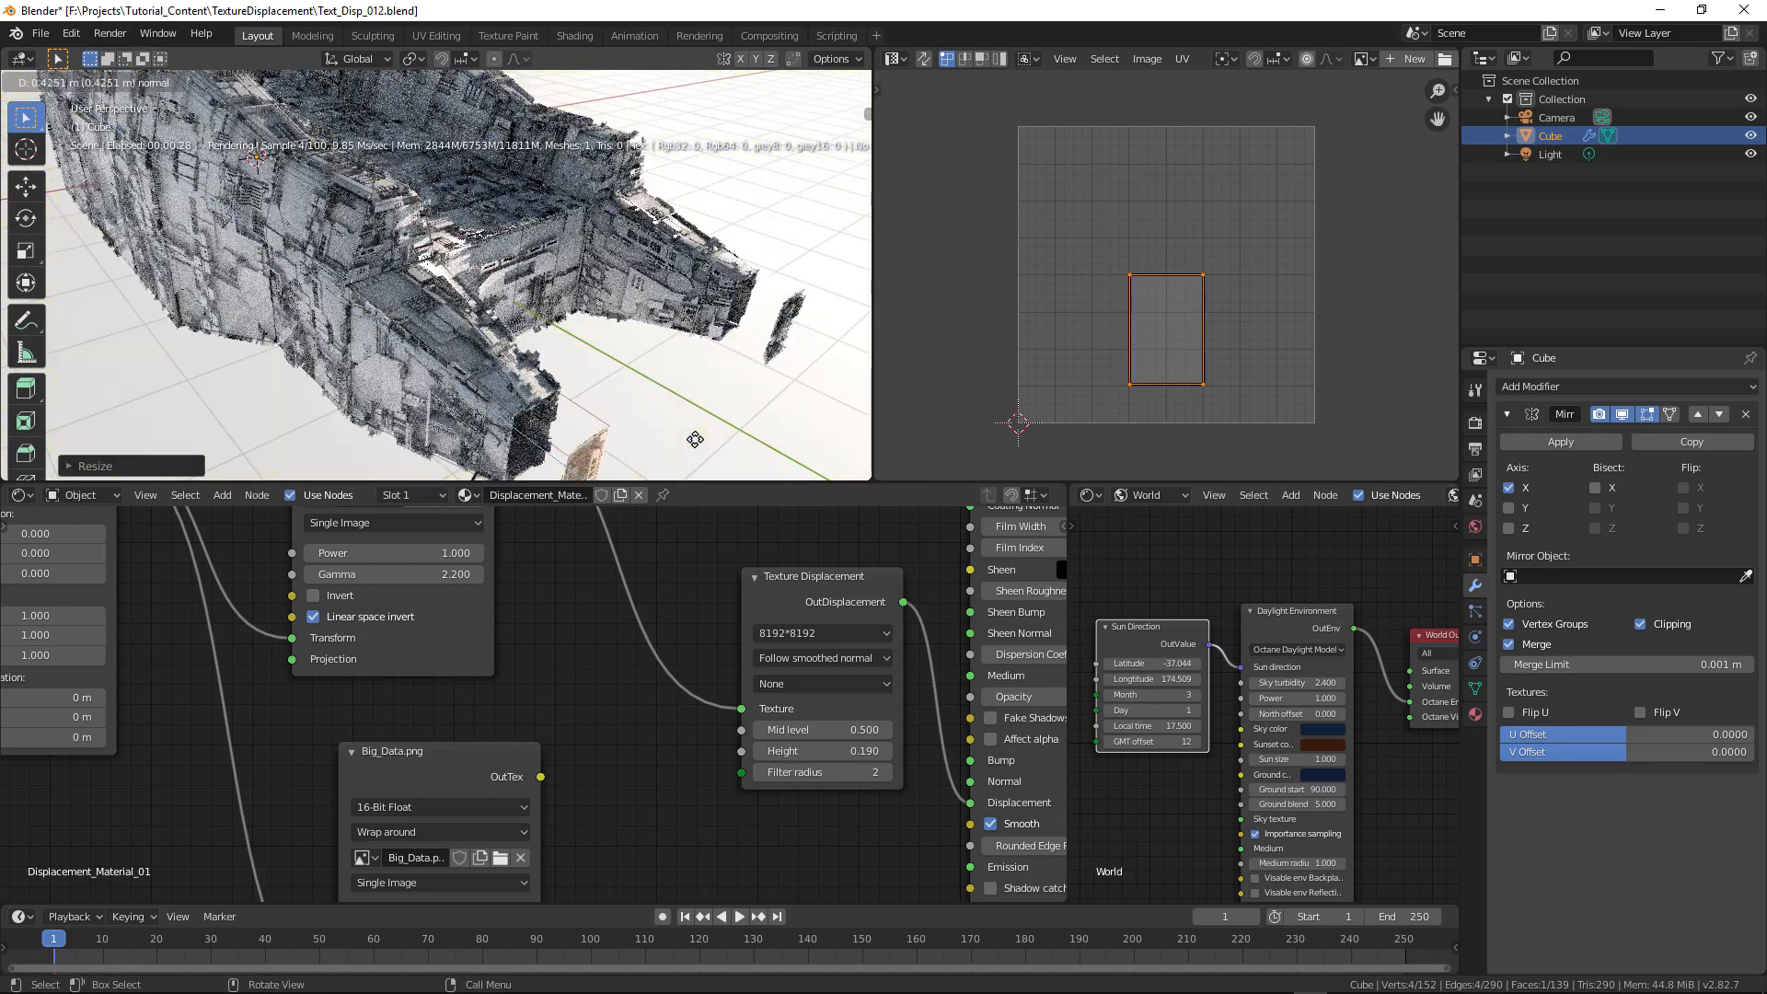
left_click(743, 456)
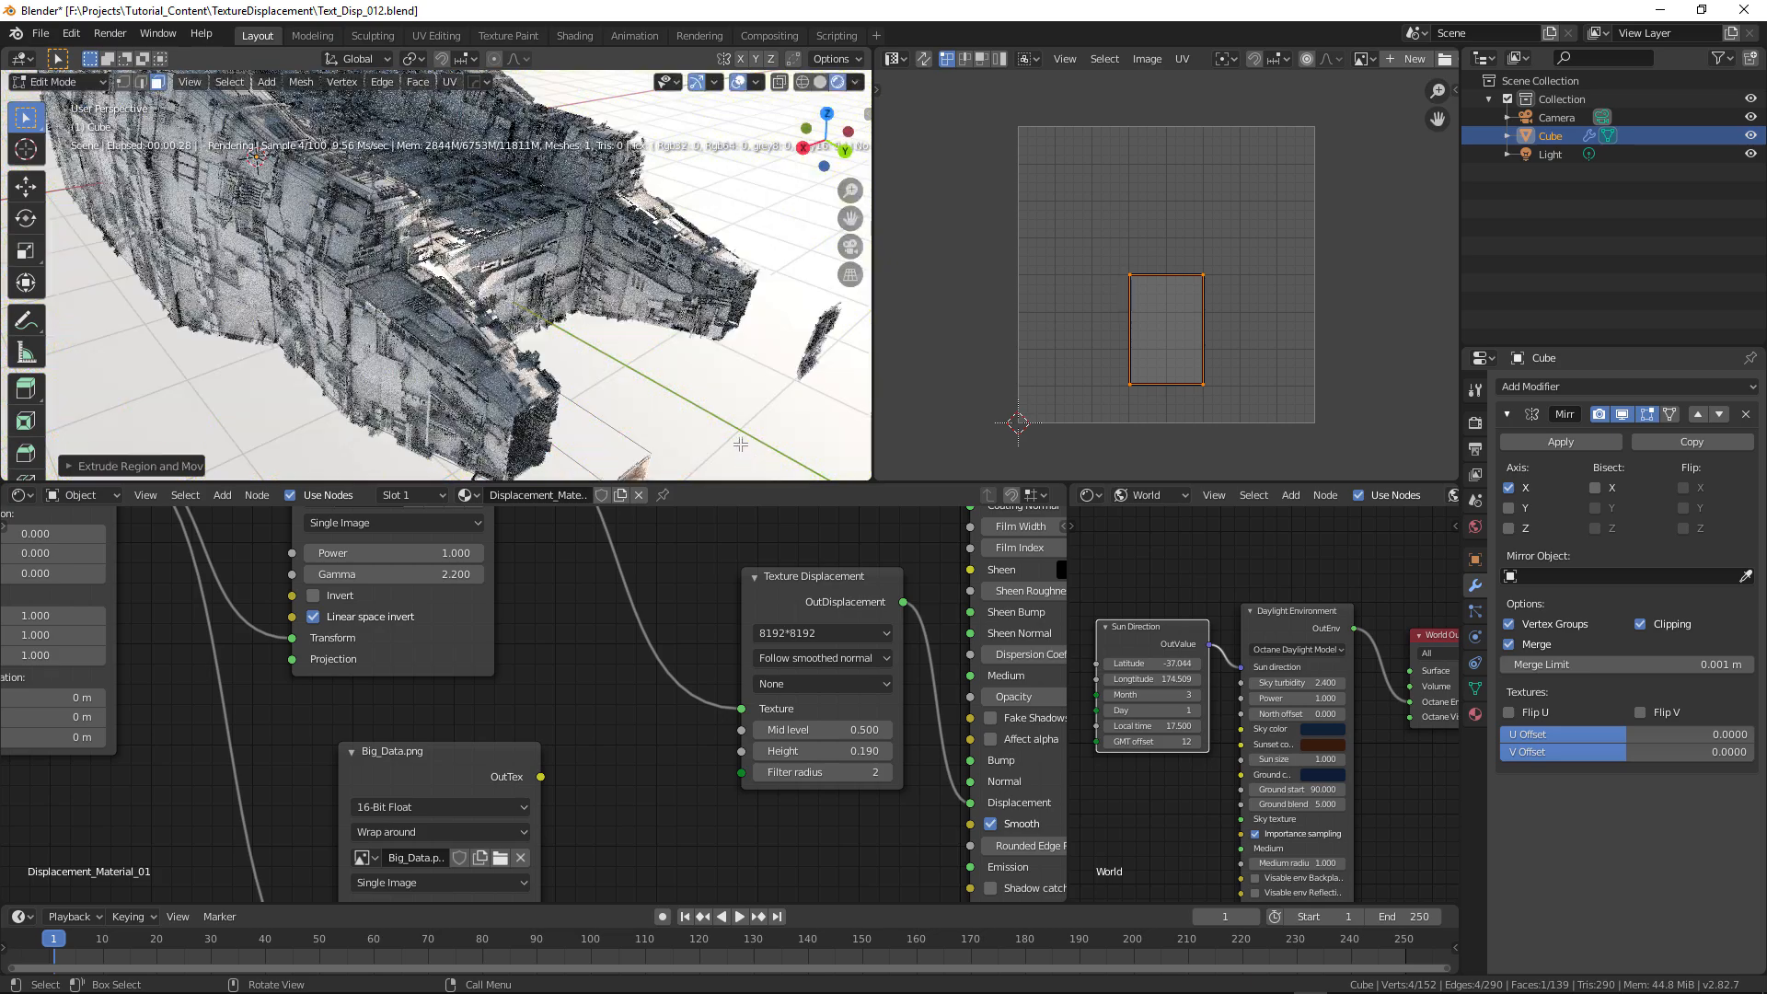
- Select the four side faces of the arm's new end block and unwrap them with Smart UV Project
middle_click_drag(744, 457, 726, 362, "shift")
left_click(547, 317)
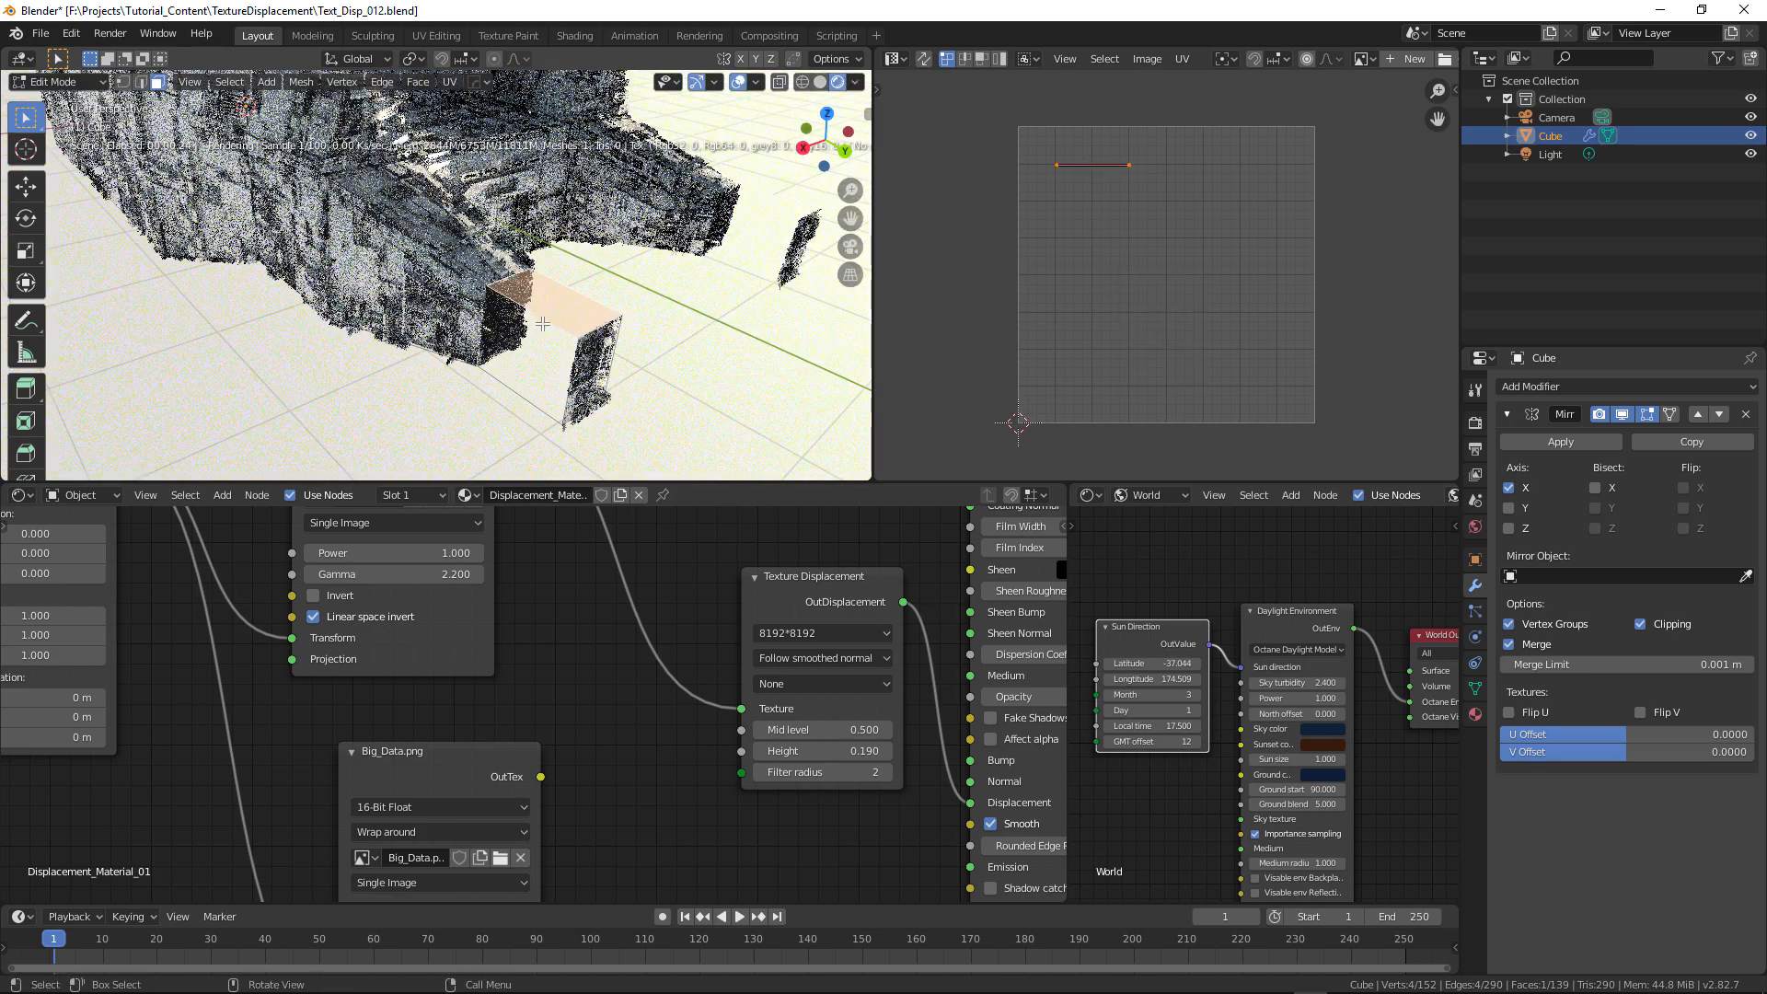
key("u")
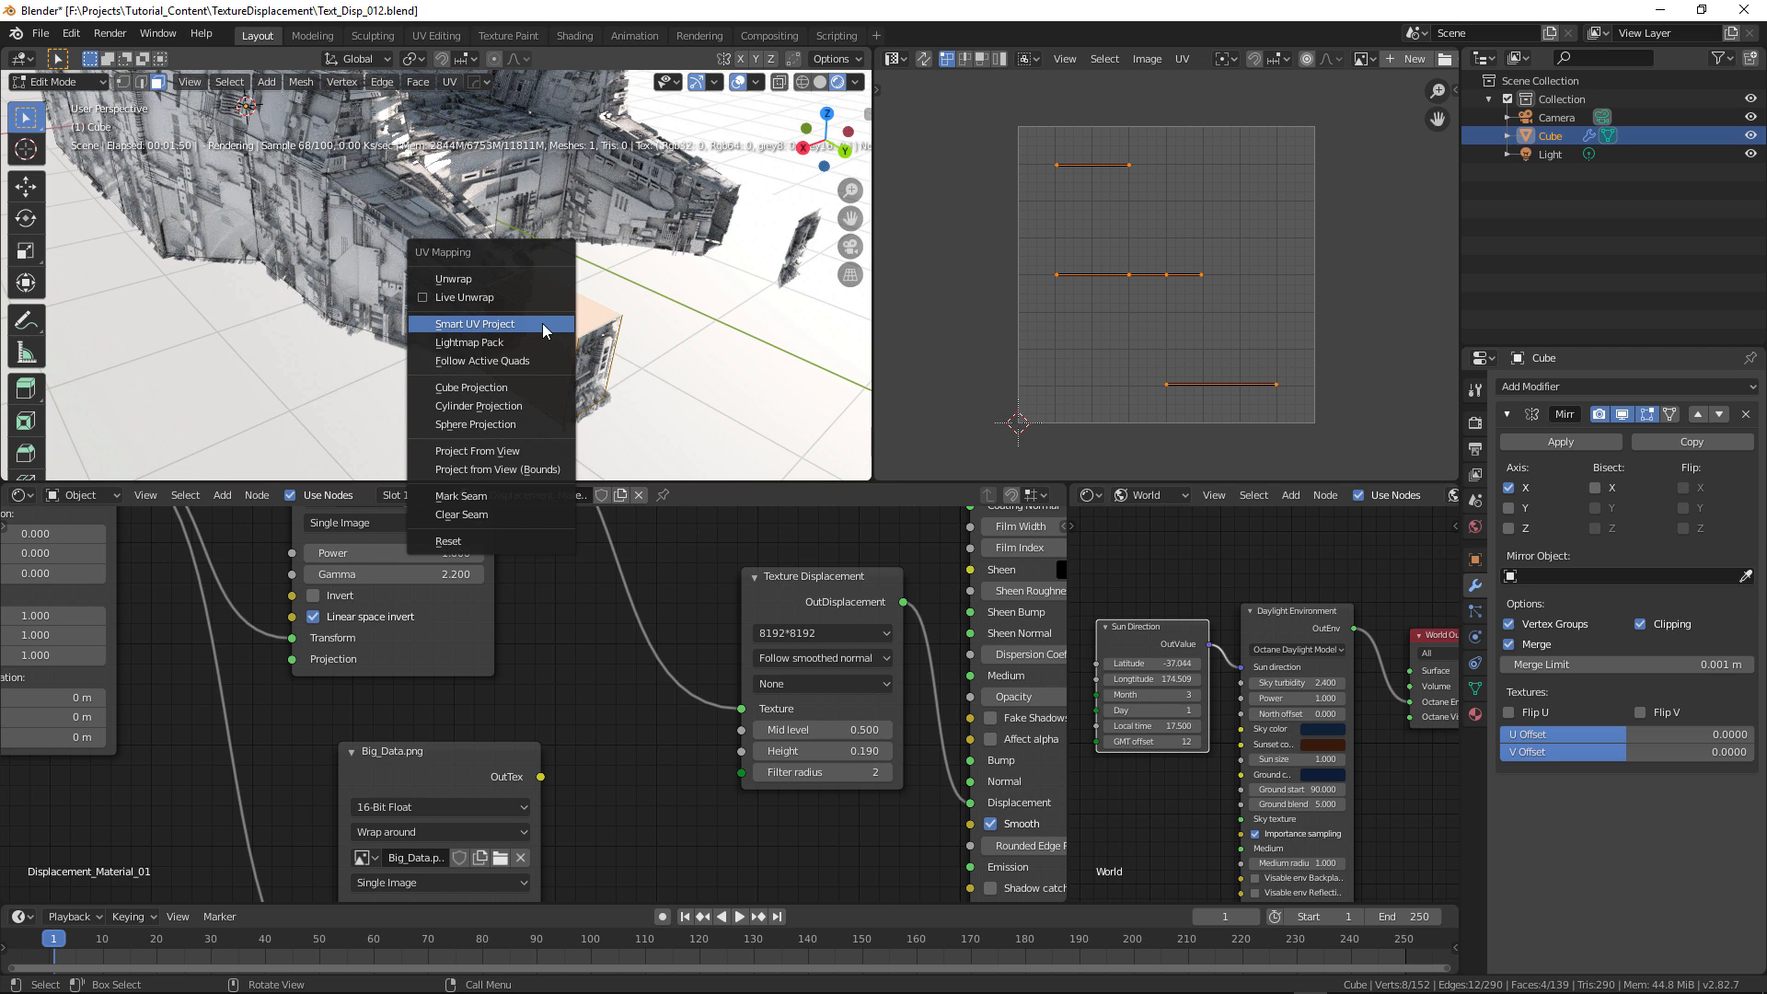
left_click(543, 323)
left_click(543, 467)
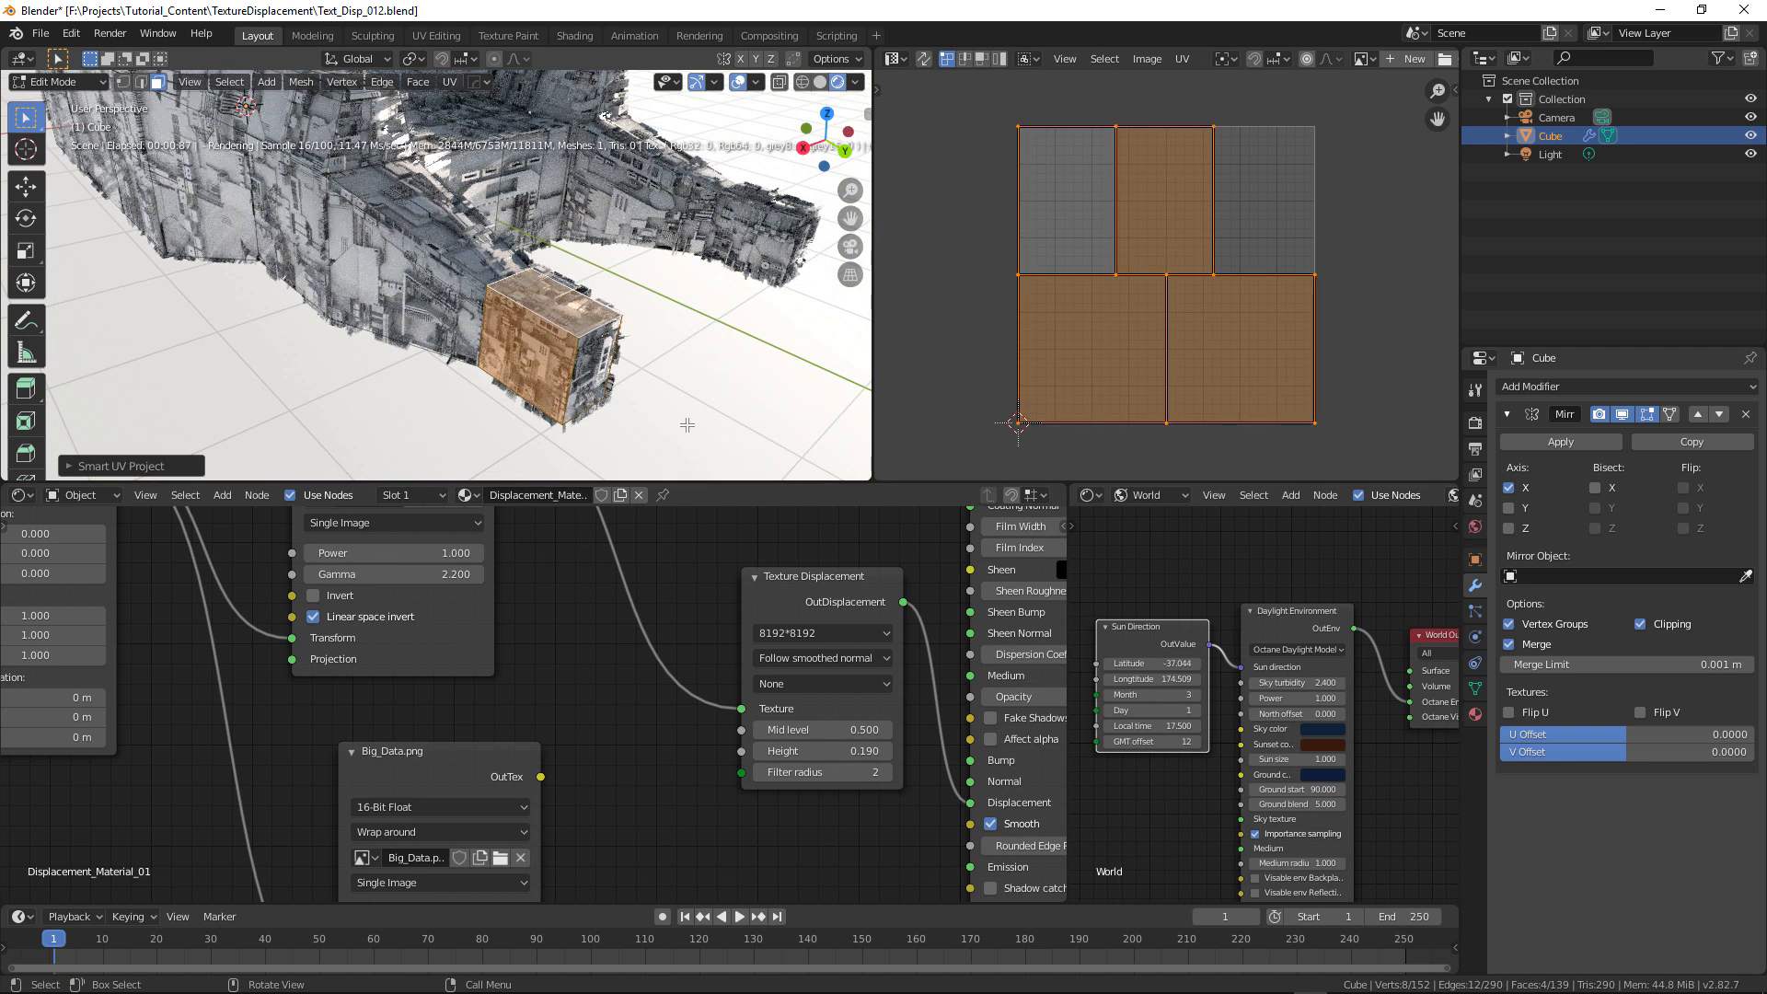
- Scale the UVs of the end block's four side faces down to roughly half size and leave Edit Mode
key("a")
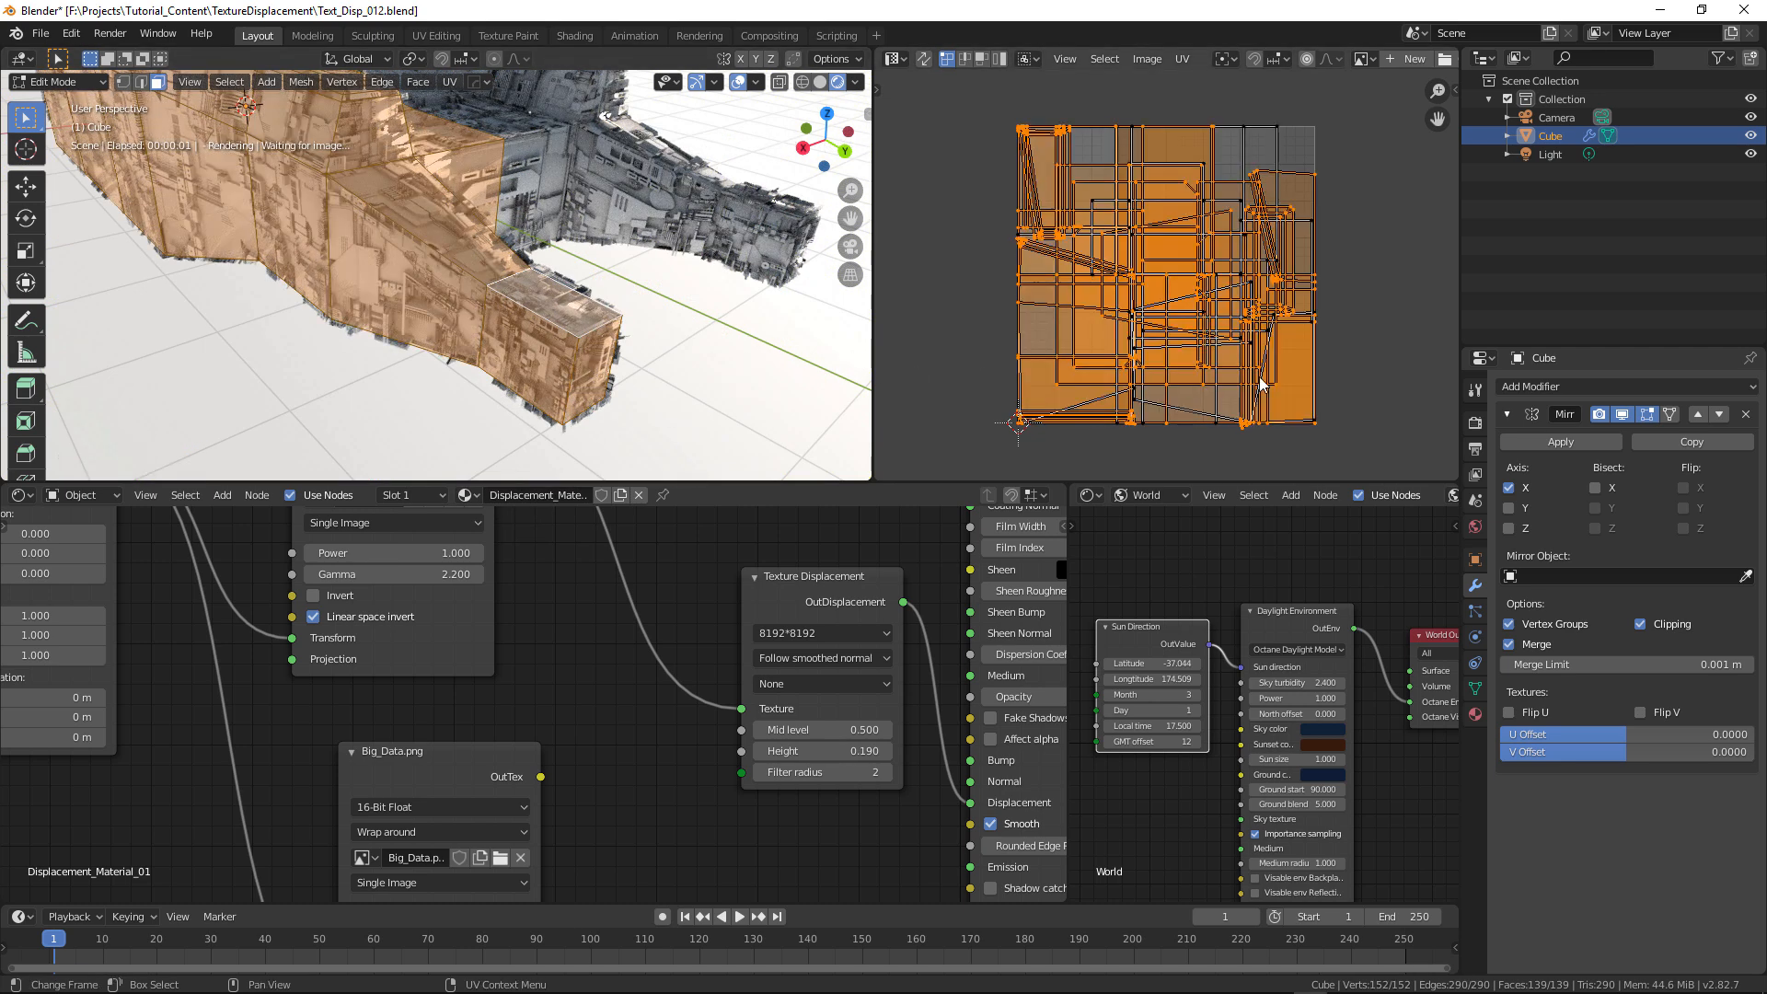
key("alt+a")
key("l")
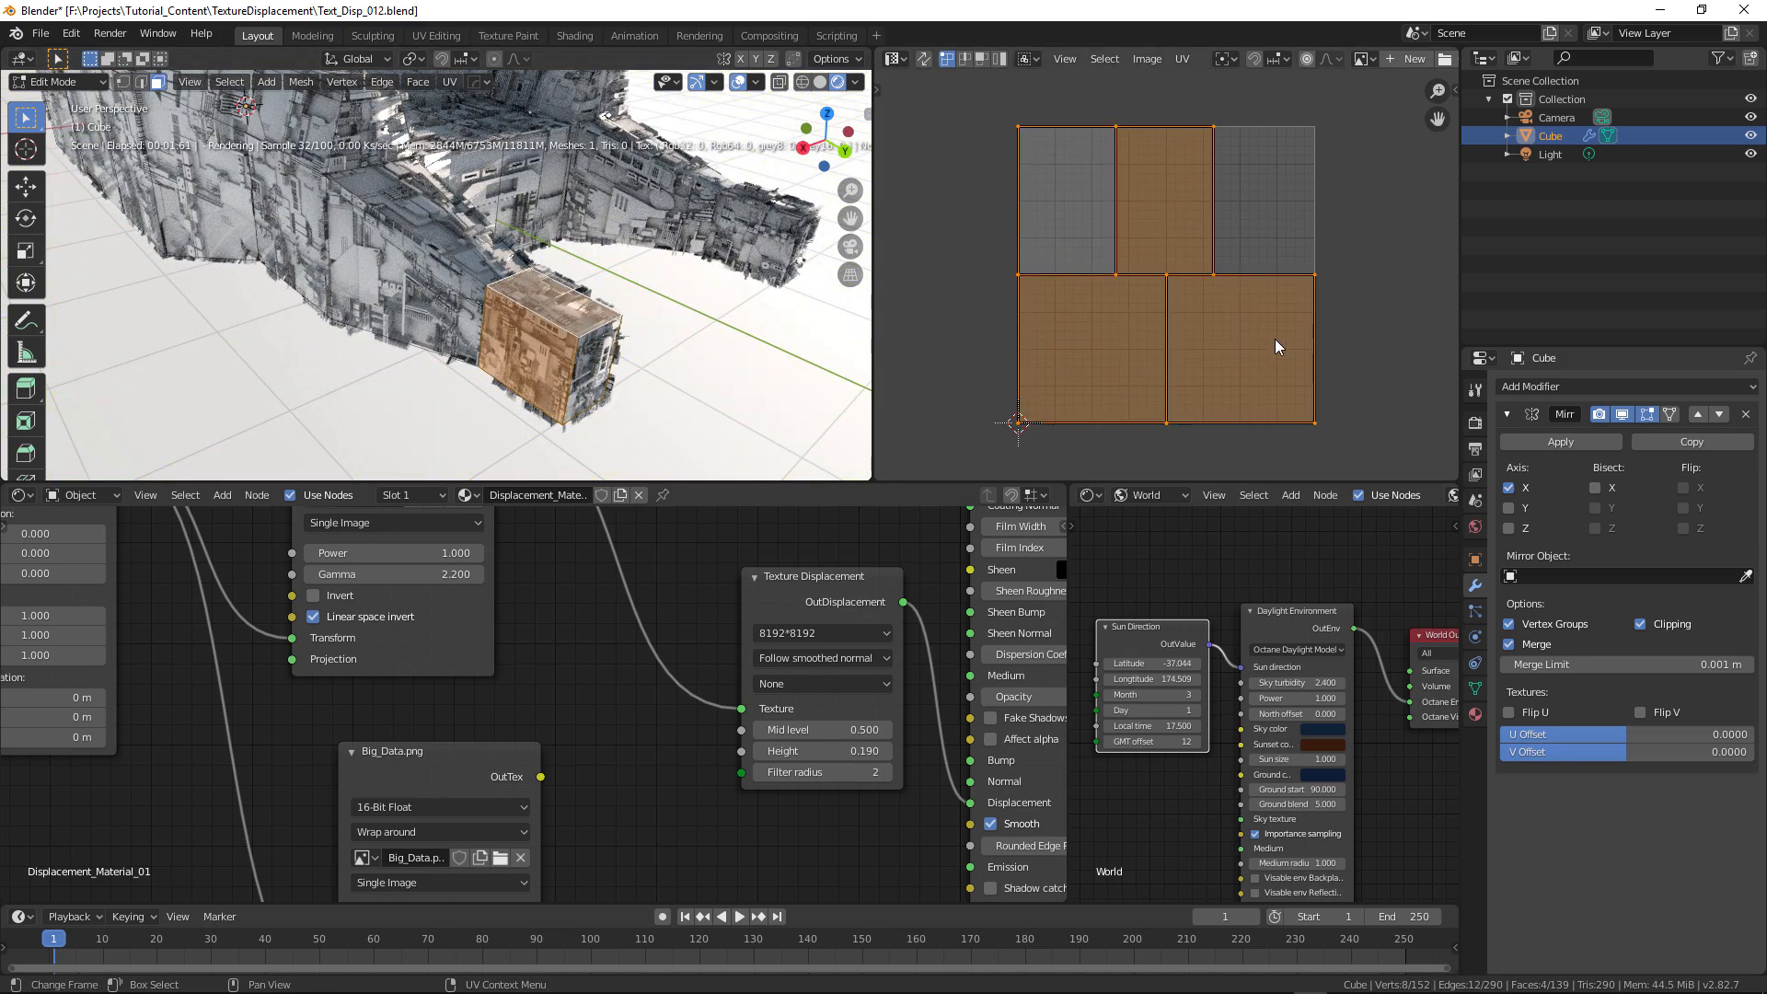
key("s")
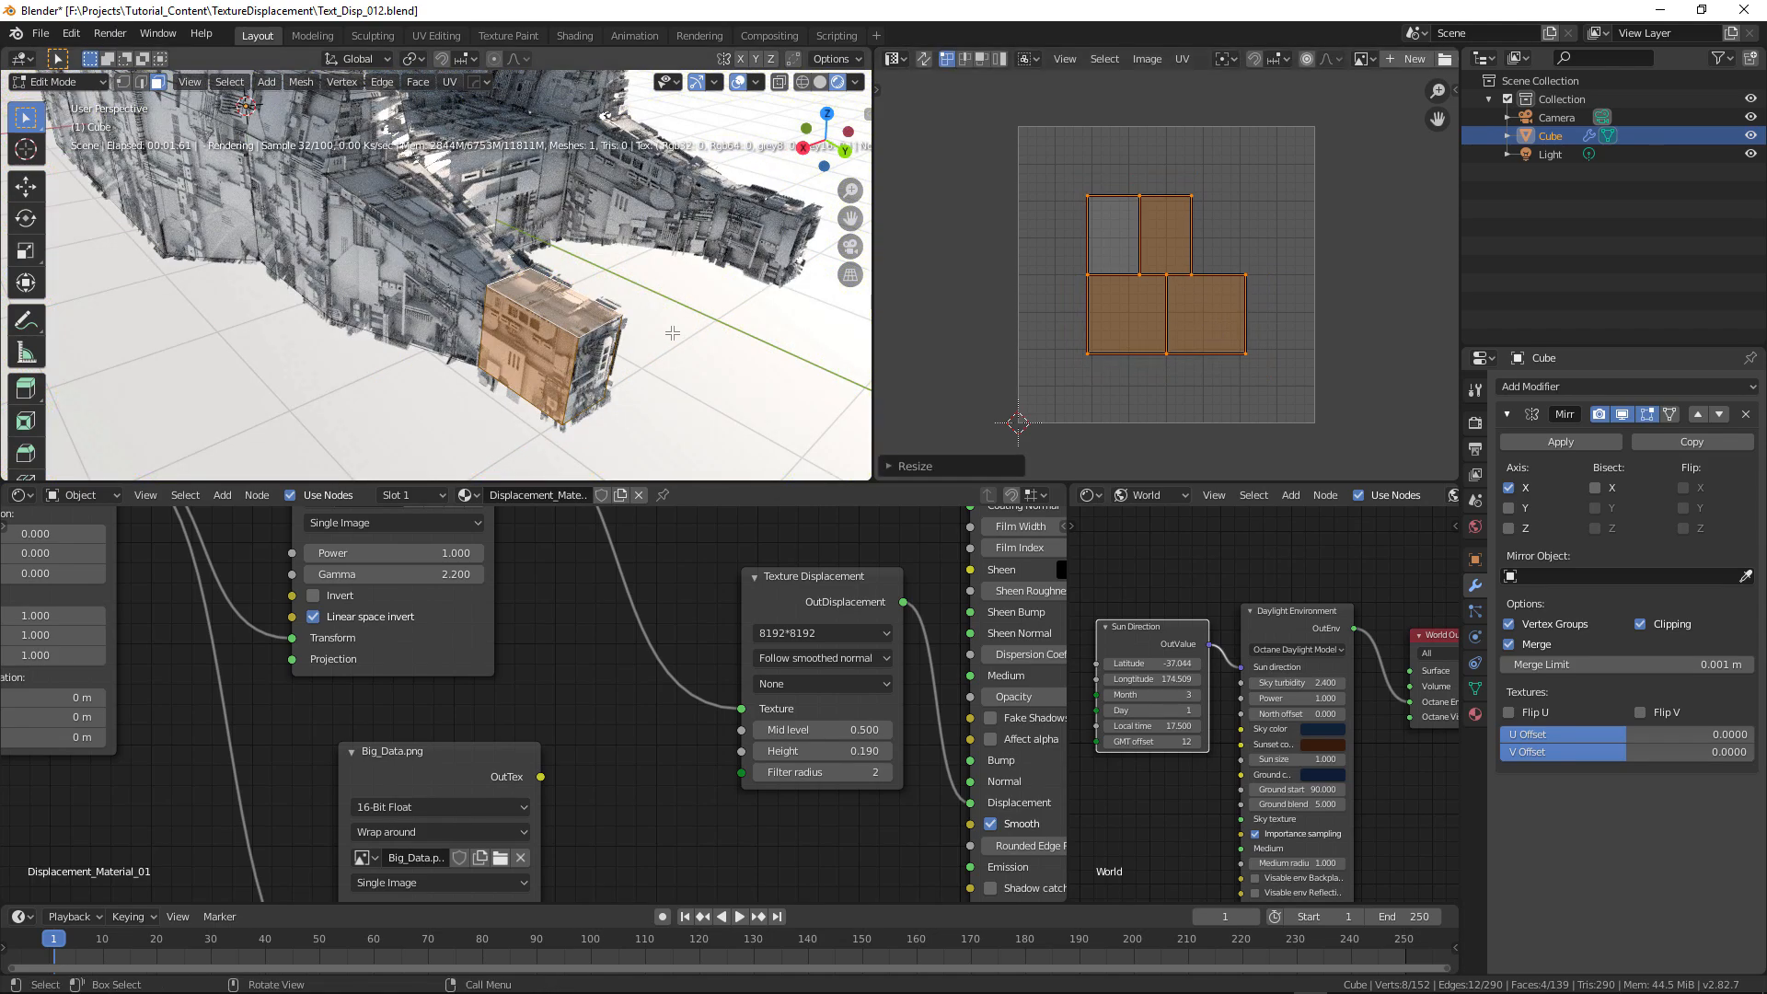
key("Tab")
- Examine the displaced structure from several angles and distances in the rendered view
middle_click_drag(714, 450, 607, 357)
left_click_drag(606, 351, 556, 351, "alt+shift")
scroll(732, 363, "down", 3)
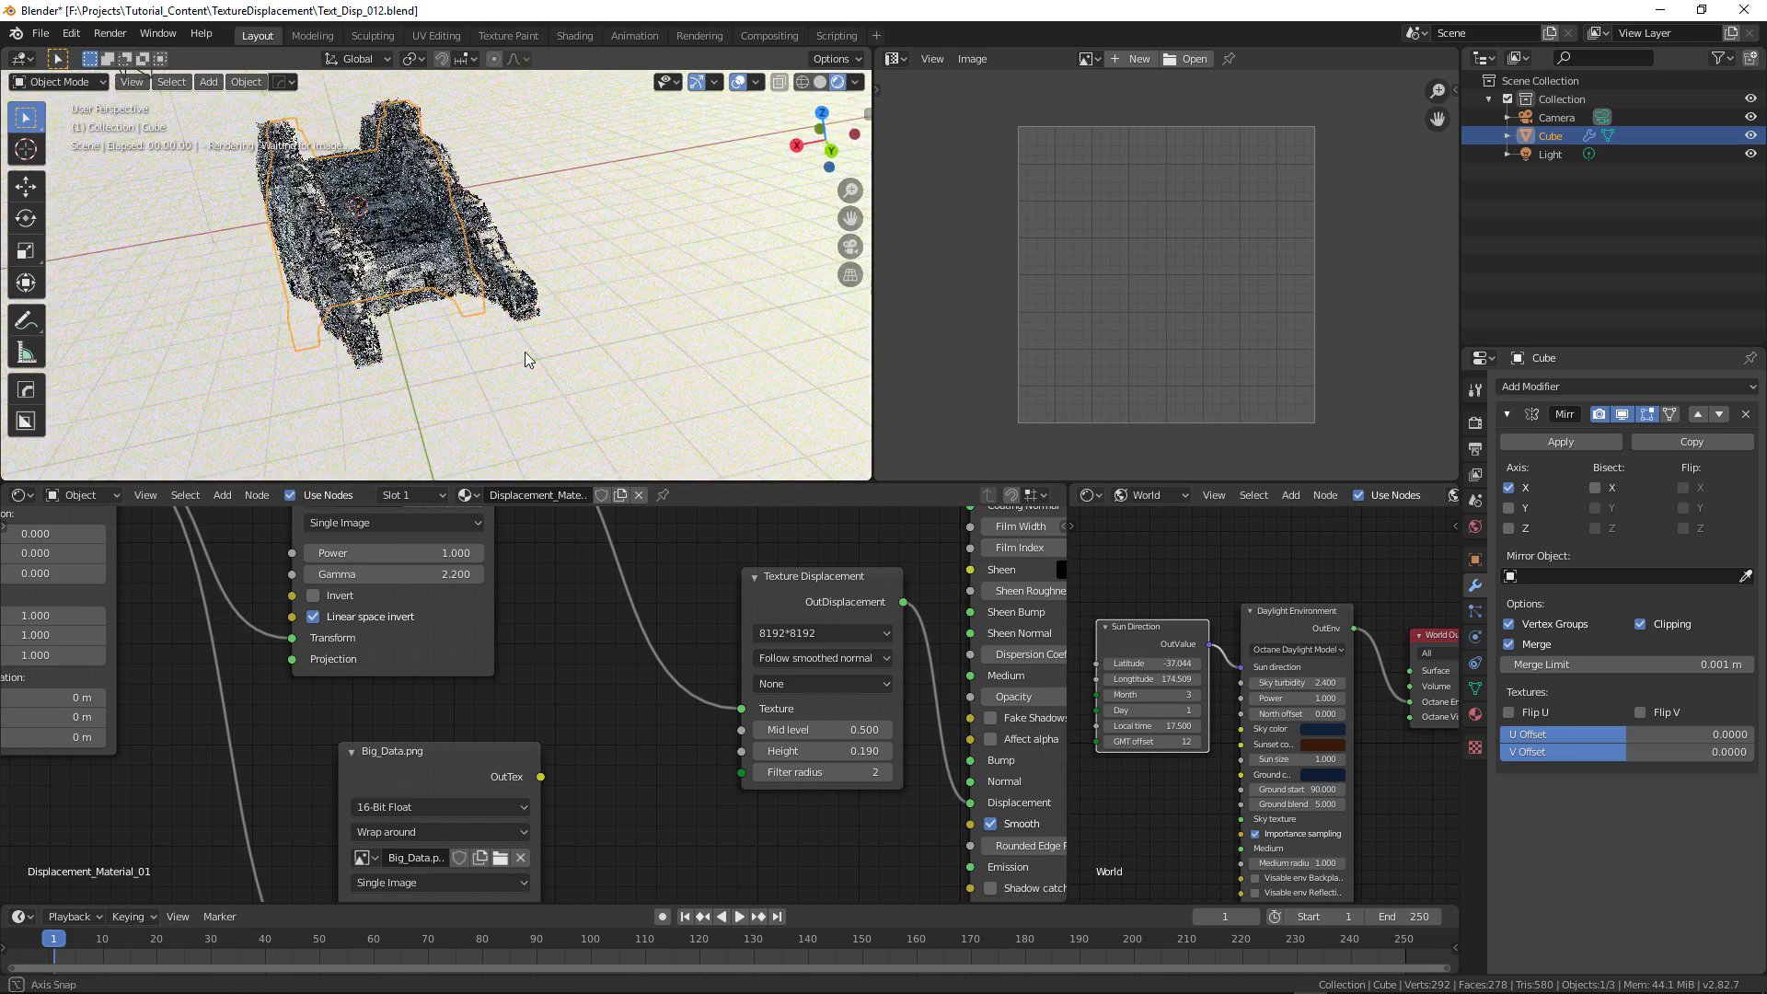
middle_click_drag(556, 351, 510, 277)
scroll(582, 346, "up", 3)
middle_click_drag(582, 346, 705, 353)
scroll(571, 297, "up", 2)
mouse_move(593, 295)
middle_mouse_down()
mouse_move(647, 319)
mouse_move(615, 276)
mouse_move(574, 322)
middle_mouse_up()
scroll(615, 285, "down", 3)
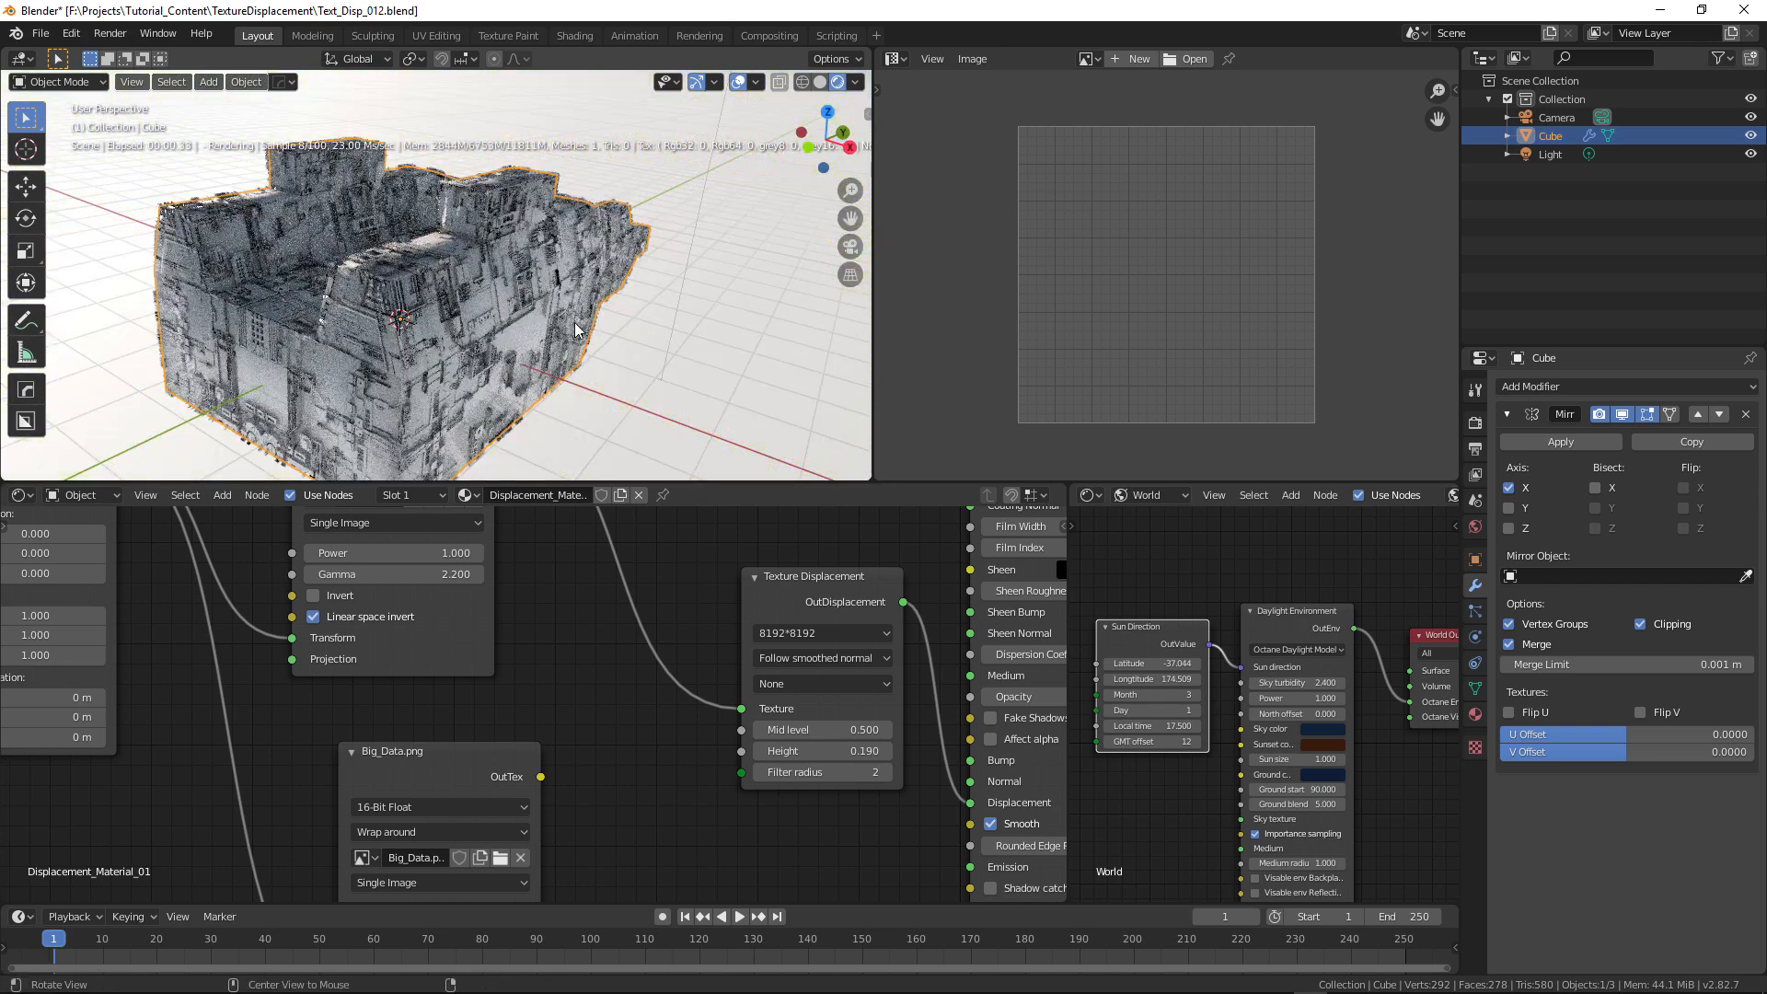
- Turn on the Wireframe overlay to examine the simple mesh beneath the displacement, and switch the overlay off again
left_click(756, 82)
left_click(647, 394)
middle_click_drag(519, 363, 596, 355)
scroll(536, 339, "up", 6)
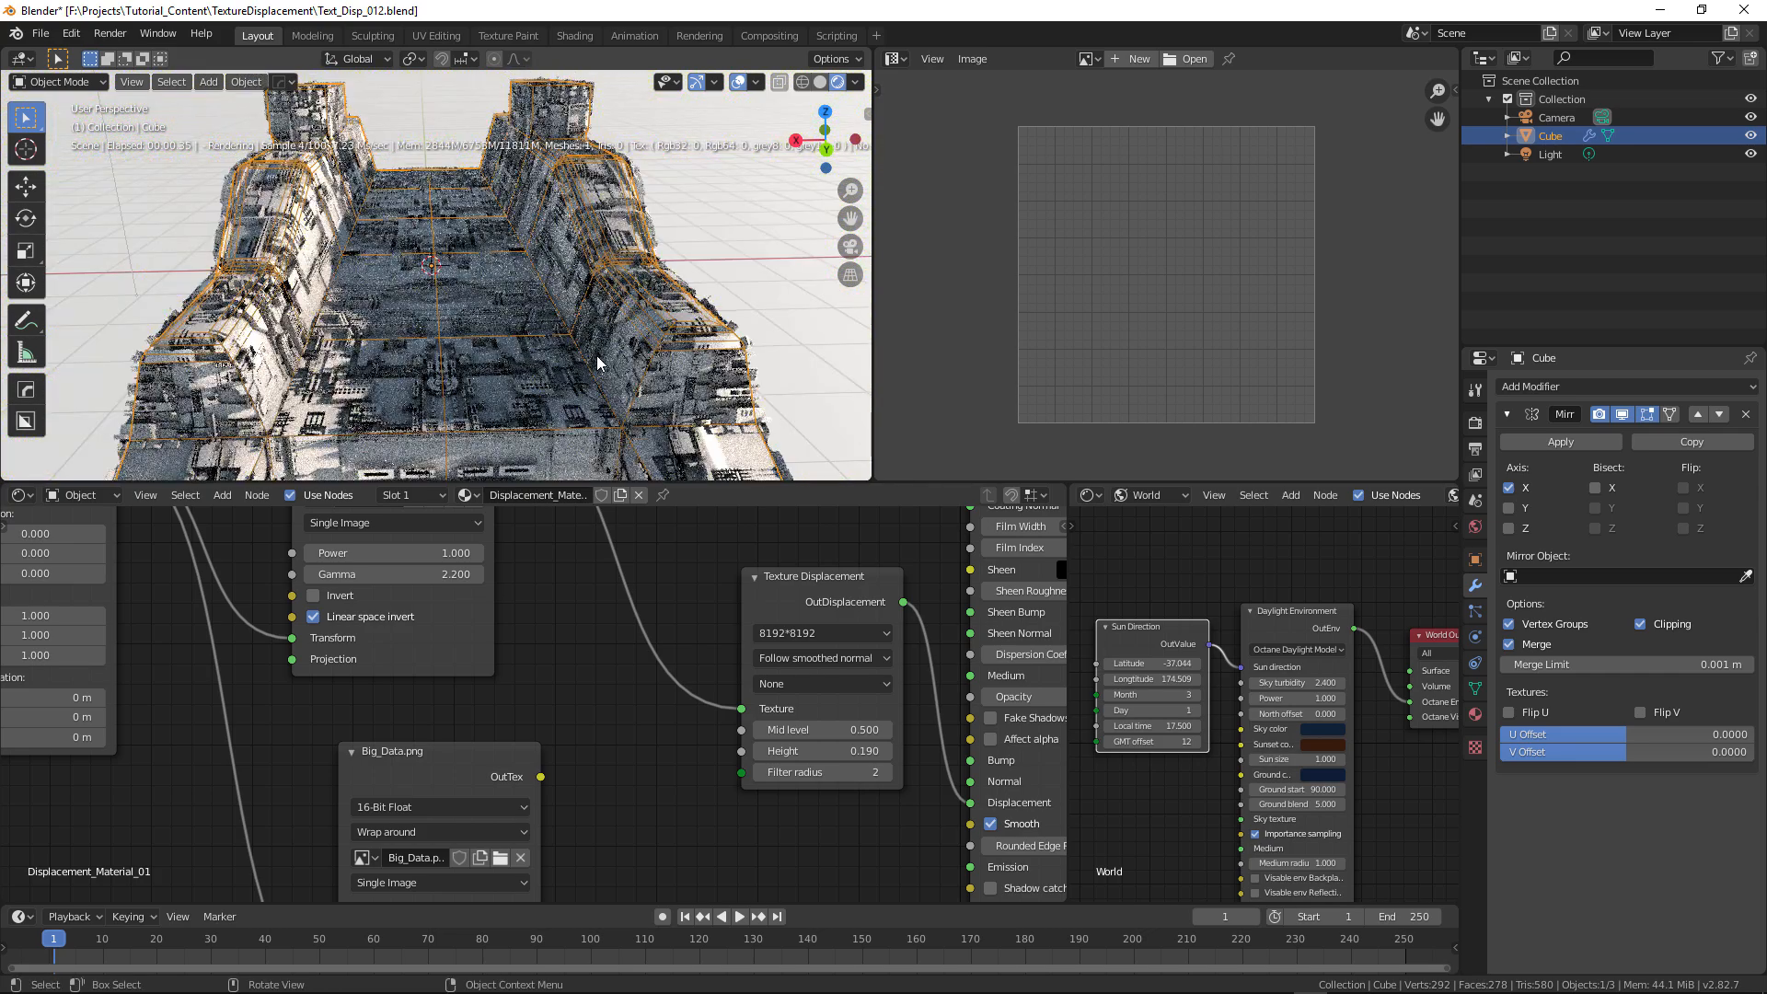
left_click(756, 82)
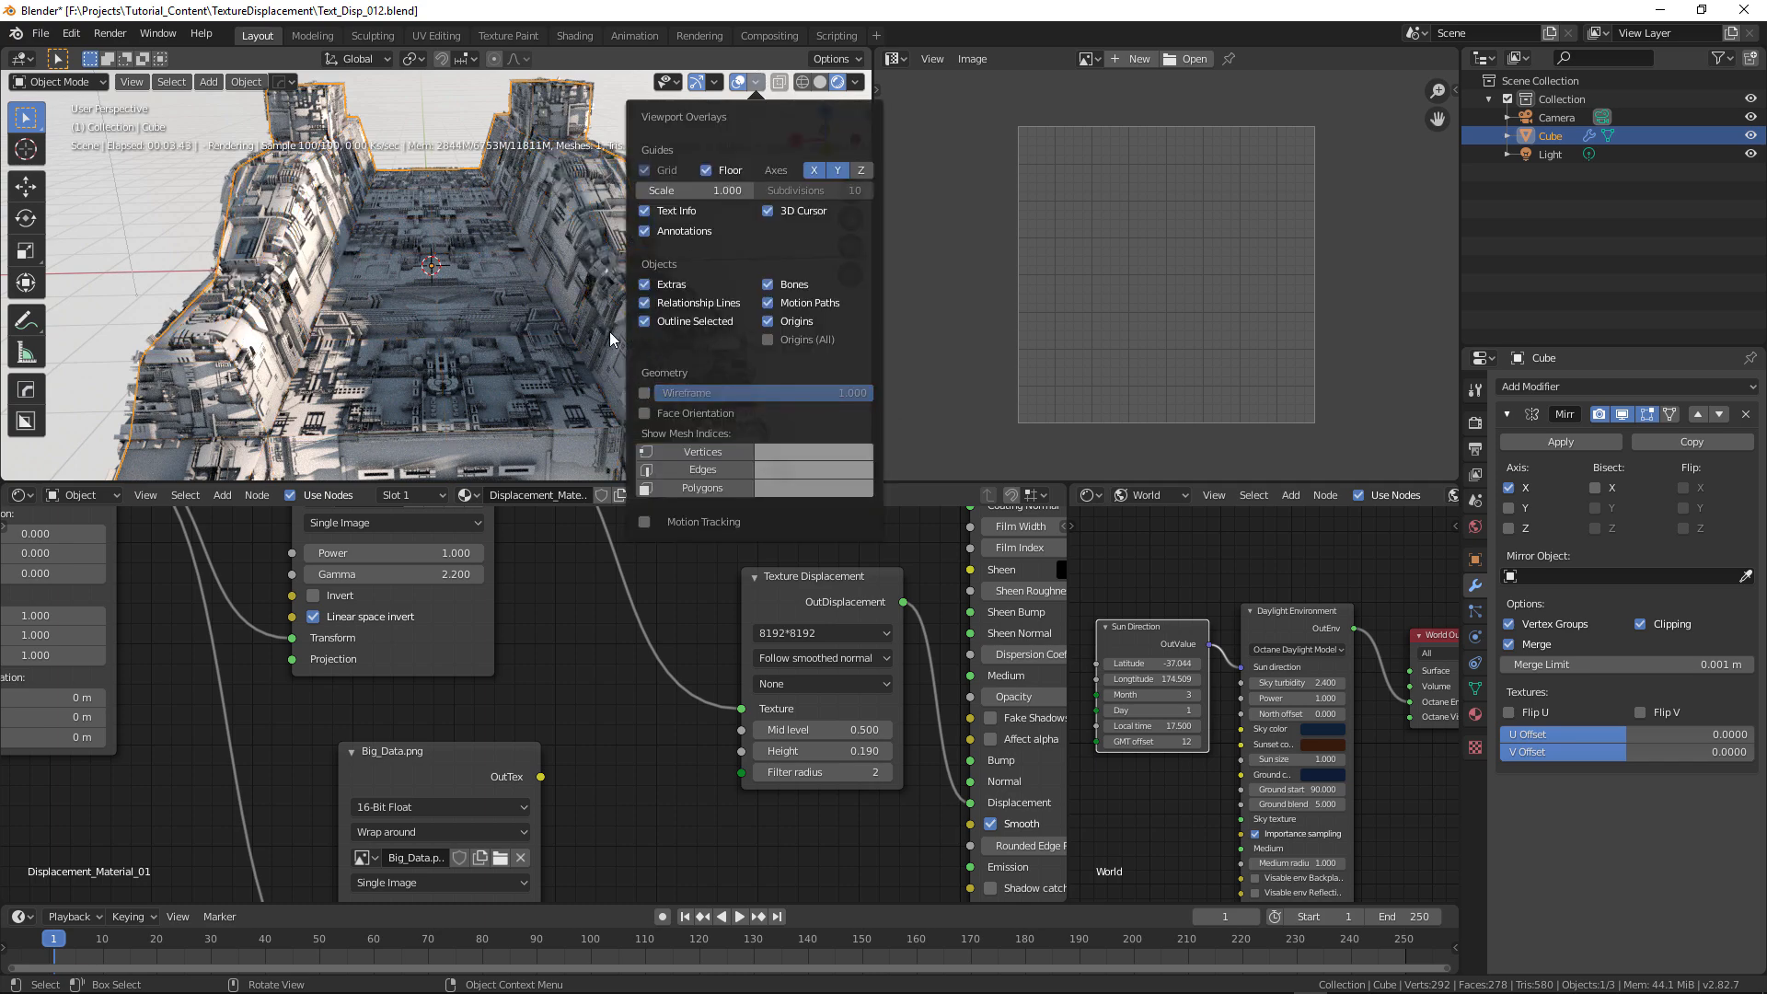
middle_click_drag(449, 318, 440, 308)
left_click(440, 308)
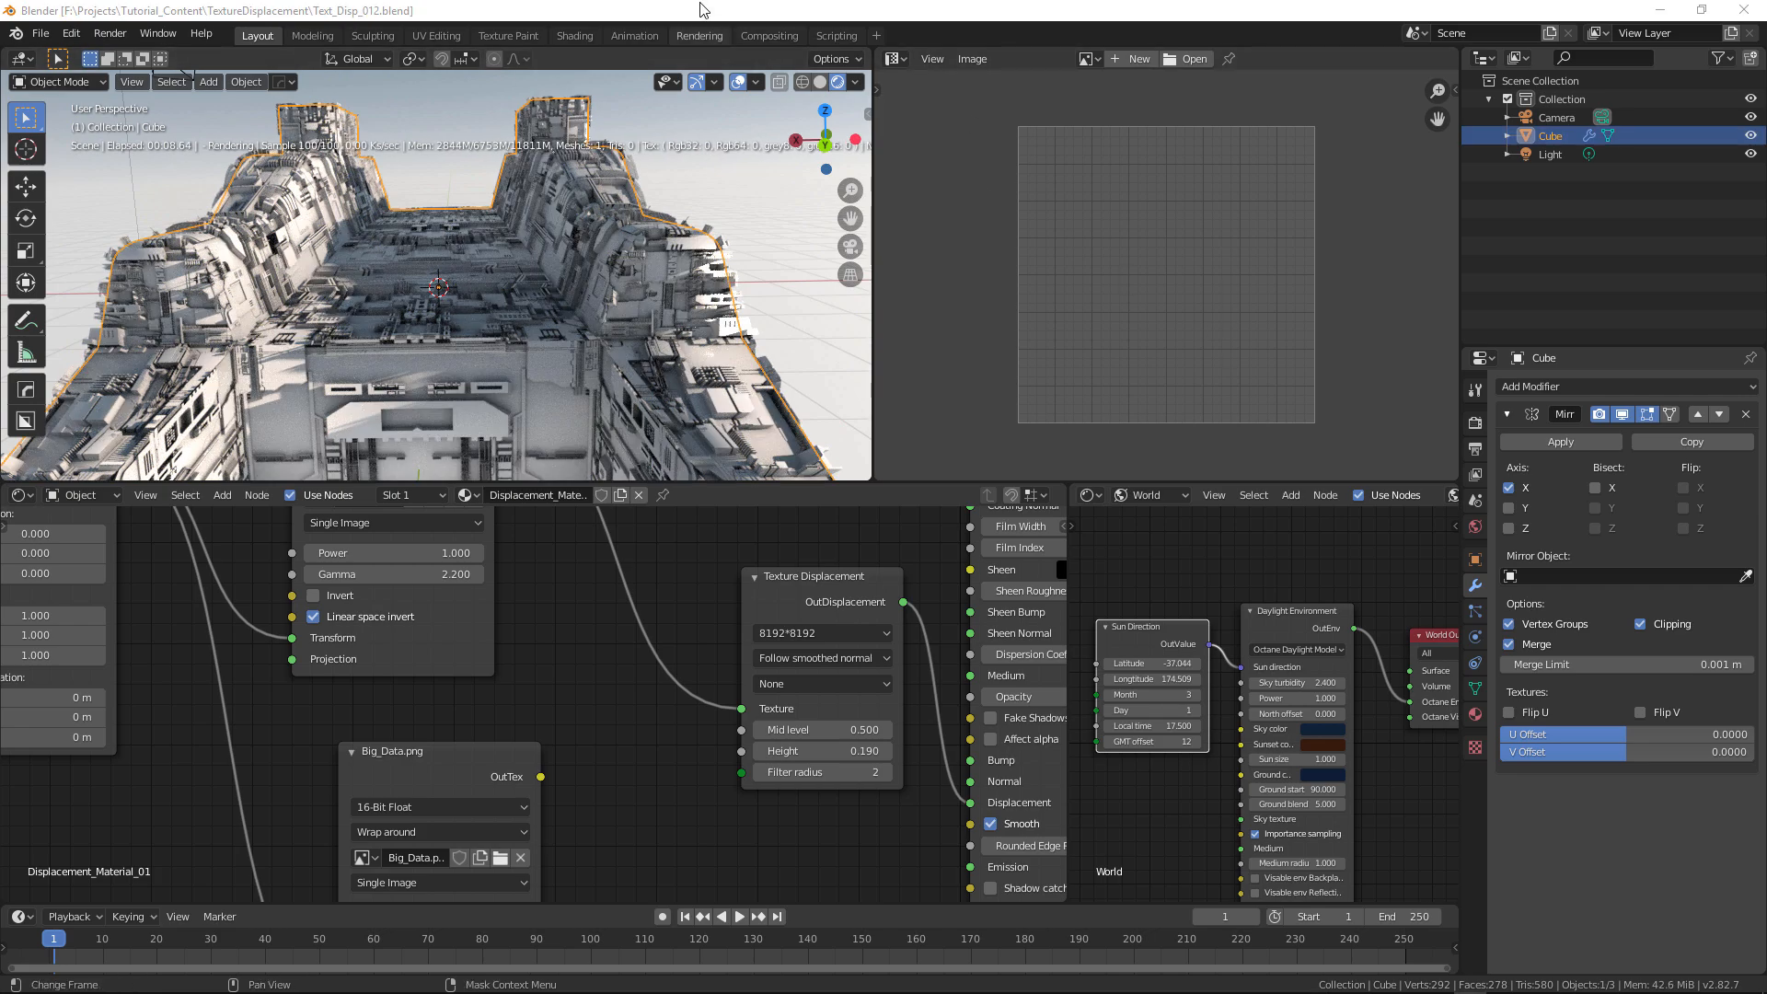
- In Edit Mode, move the arm's end face outward to lengthen the arm, and scale that face down slightly
left_click_drag(445, 302, 392, 284, "alt")
scroll(513, 297, "down", 4)
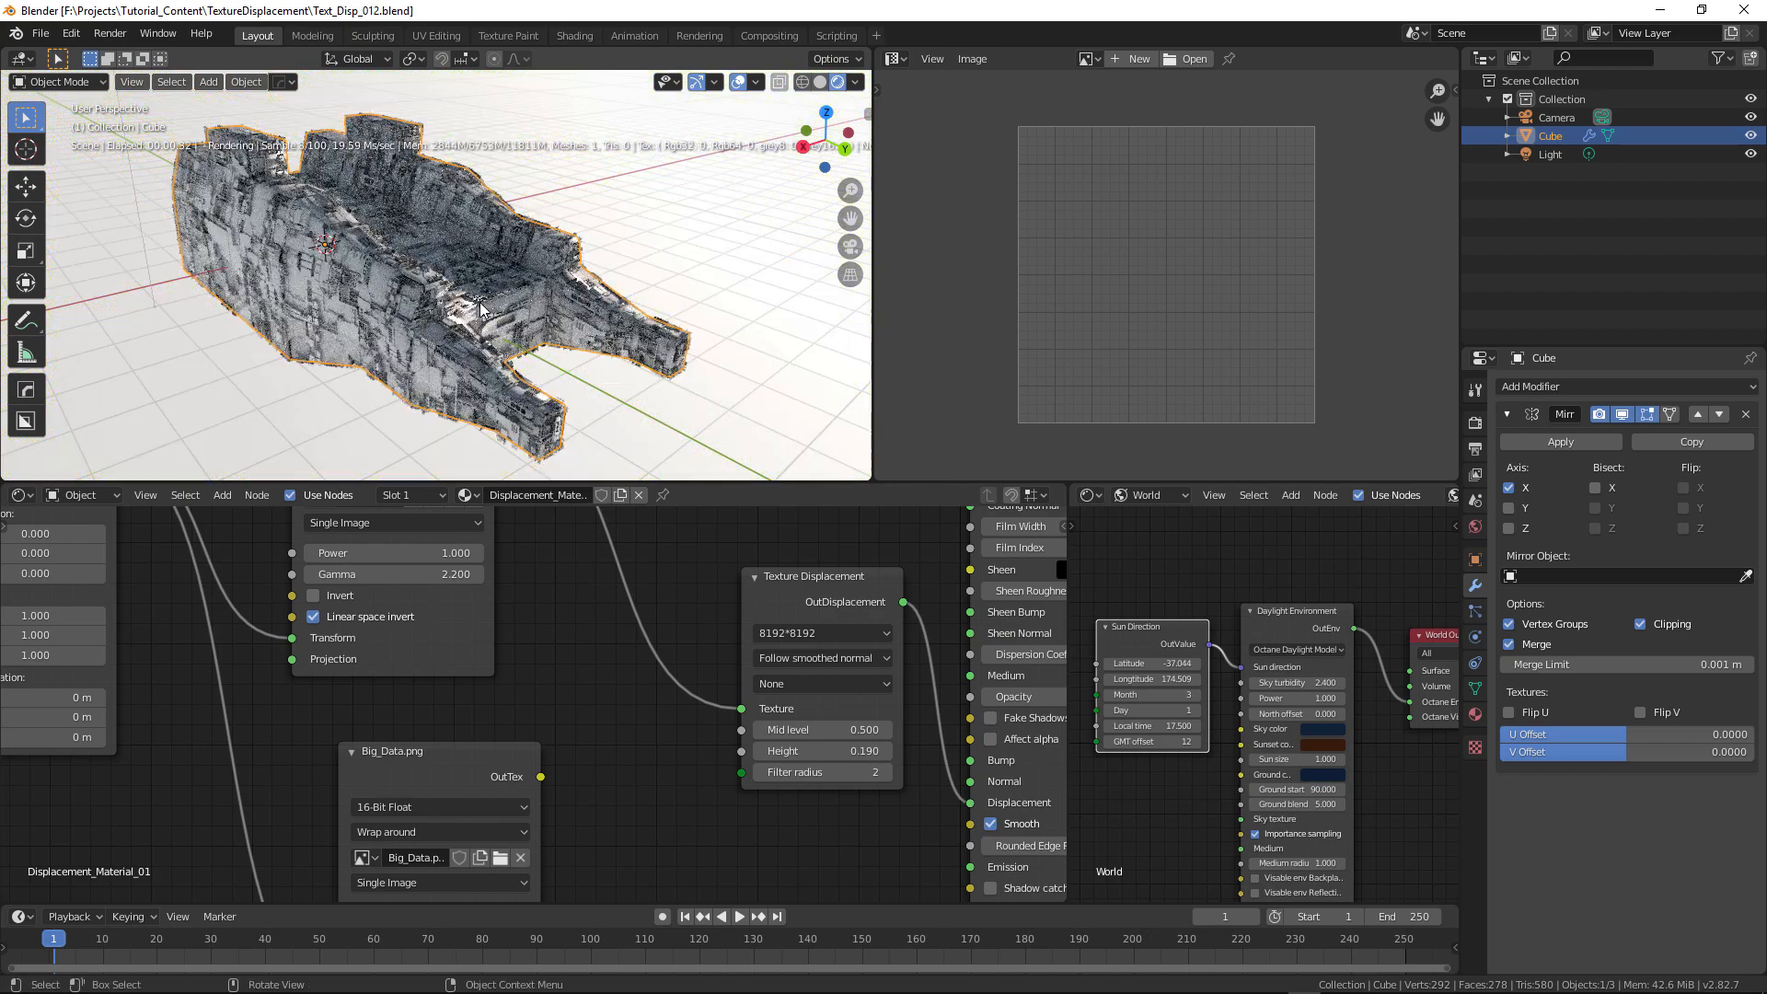
scroll(460, 322, "up", 2)
key("Tab")
left_click_drag(566, 405, 547, 368, "alt+shift")
left_click(548, 368)
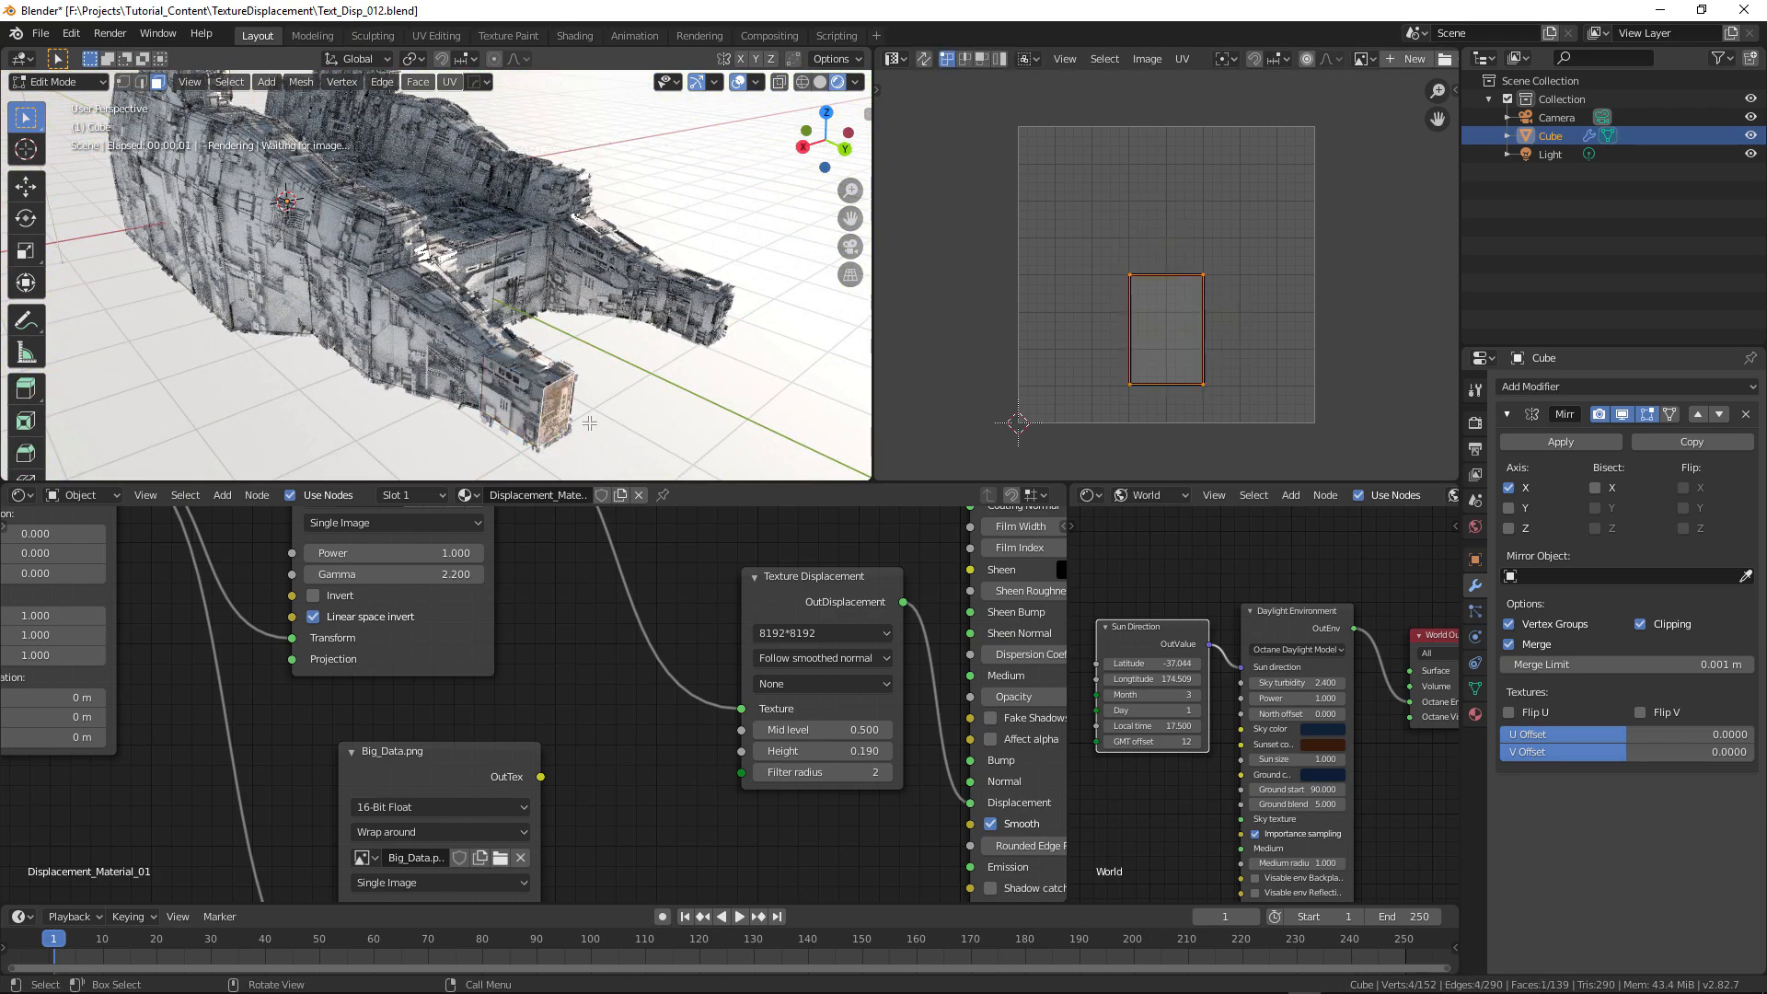
key("g")
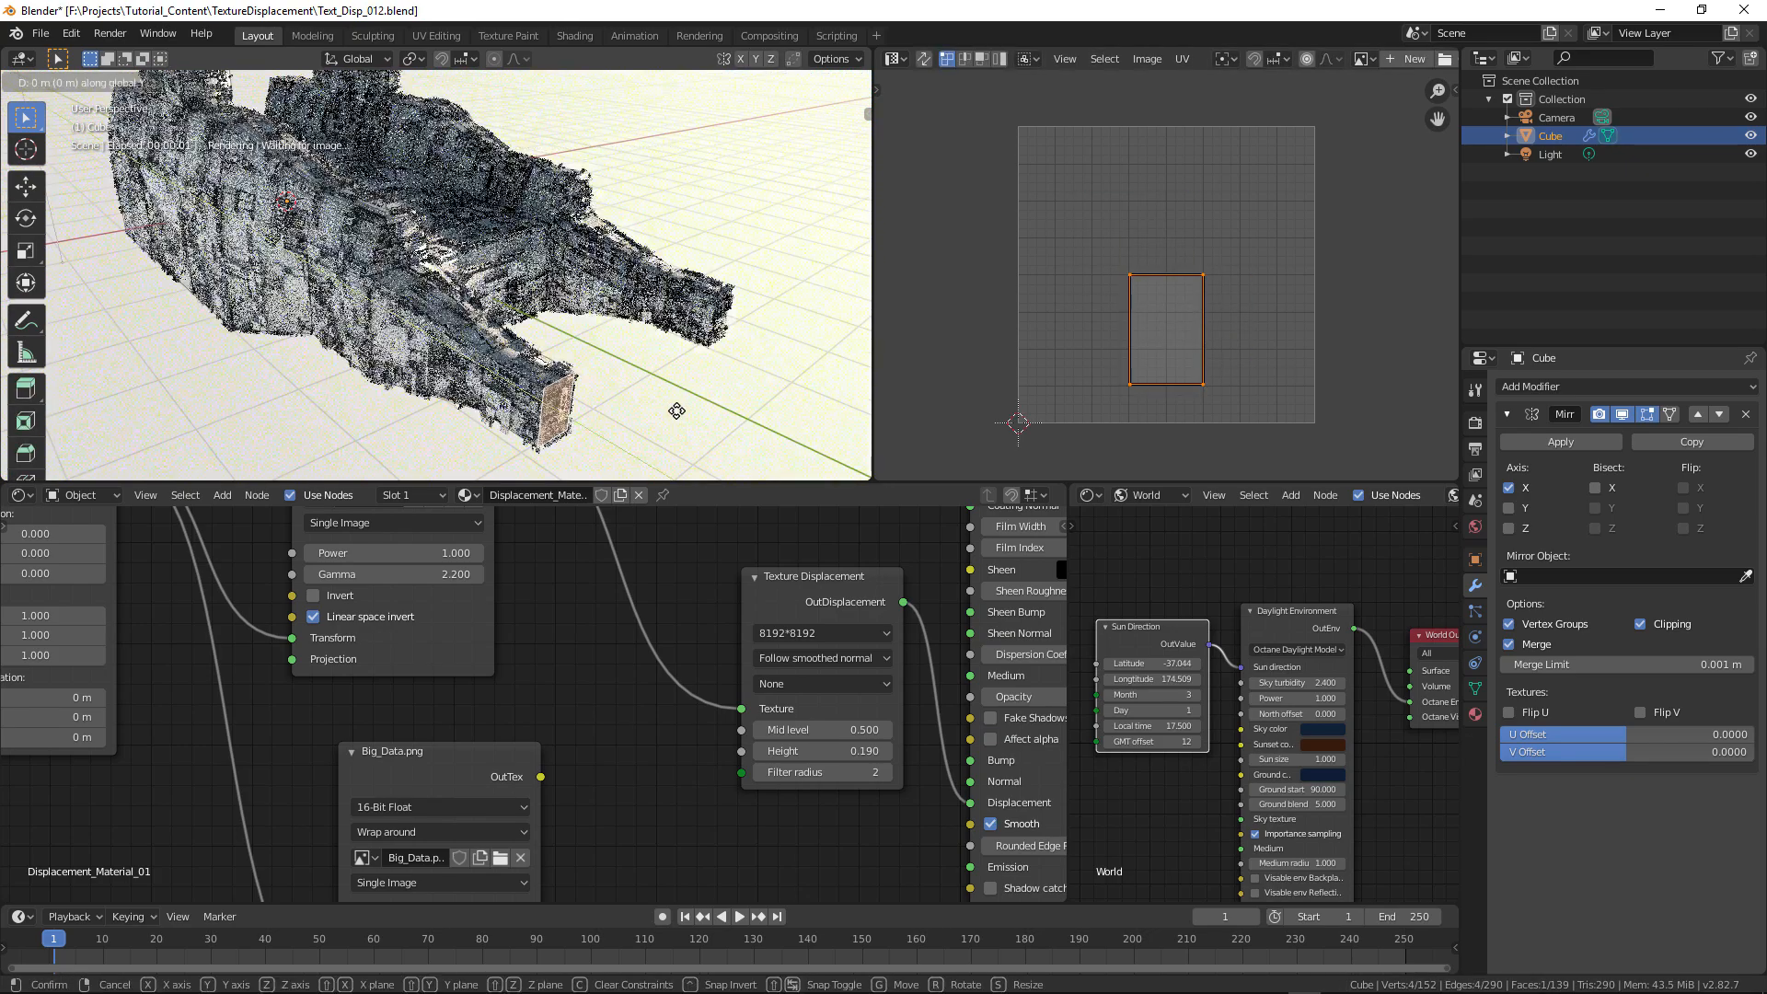
left_click(755, 425)
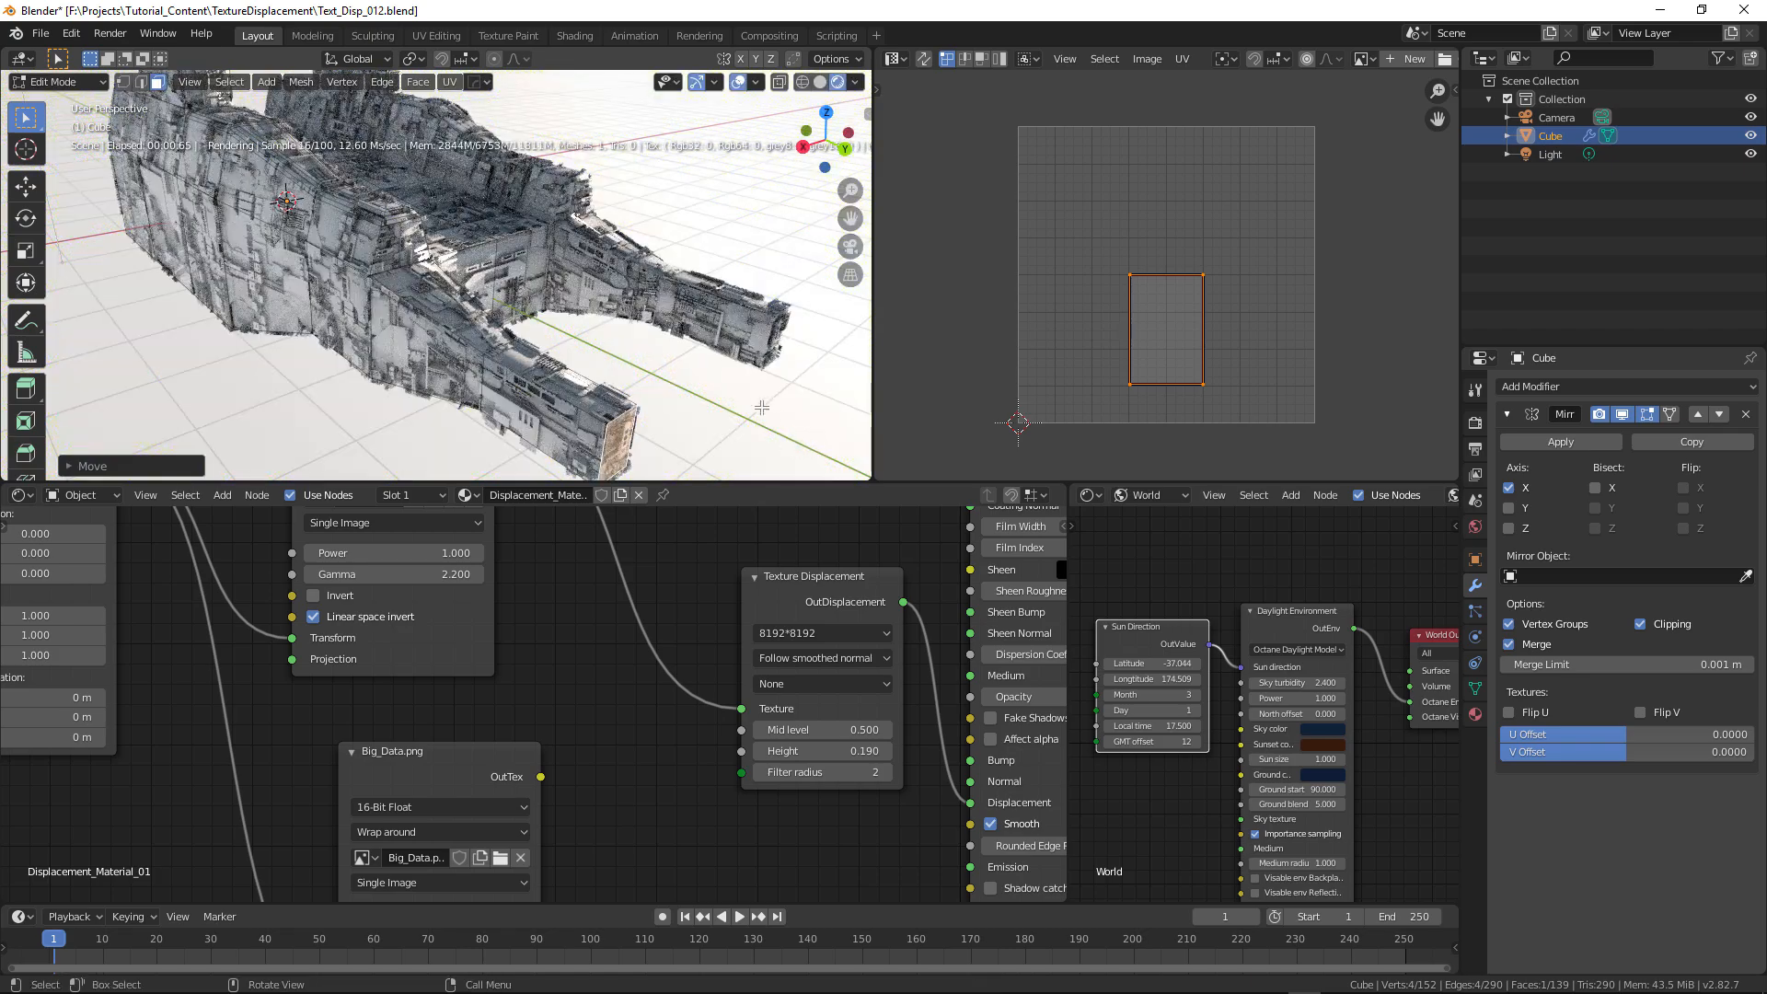
key("s")
left_click(702, 408)
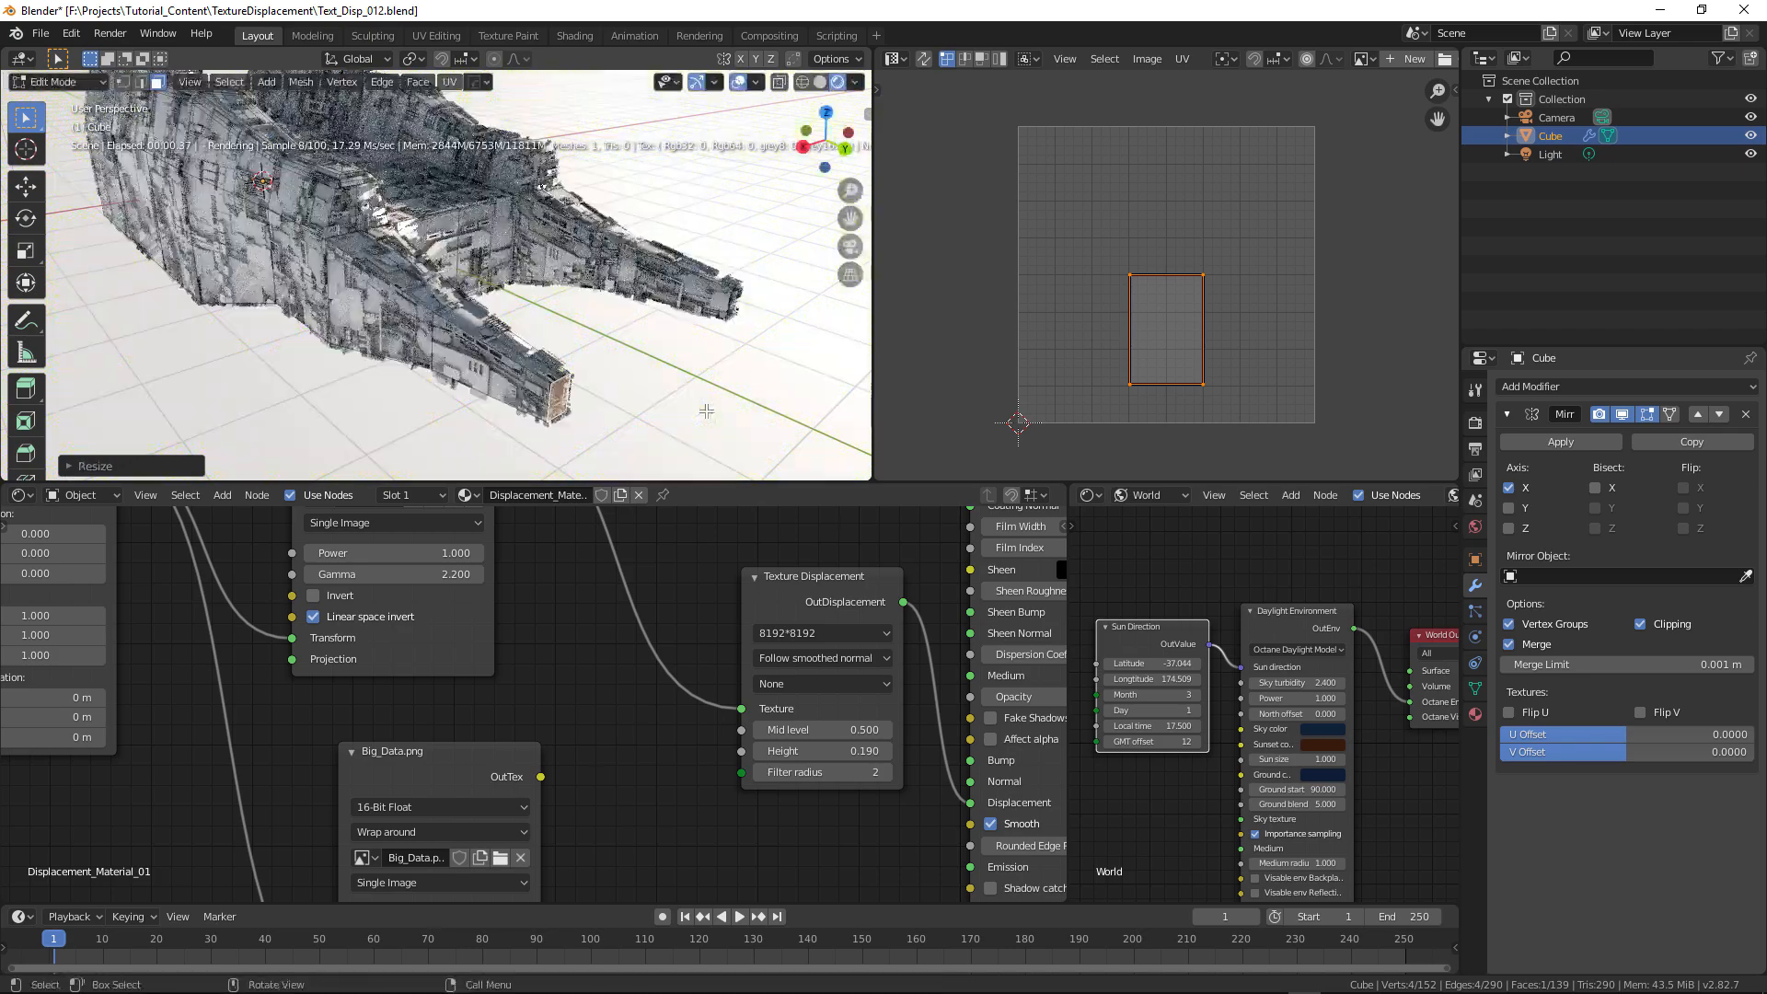
- Extrude the central face between the two arms outward about 1.3 m and scale the new end face down
middle_click_drag(510, 312, 501, 323)
scroll(497, 324, "up", 3)
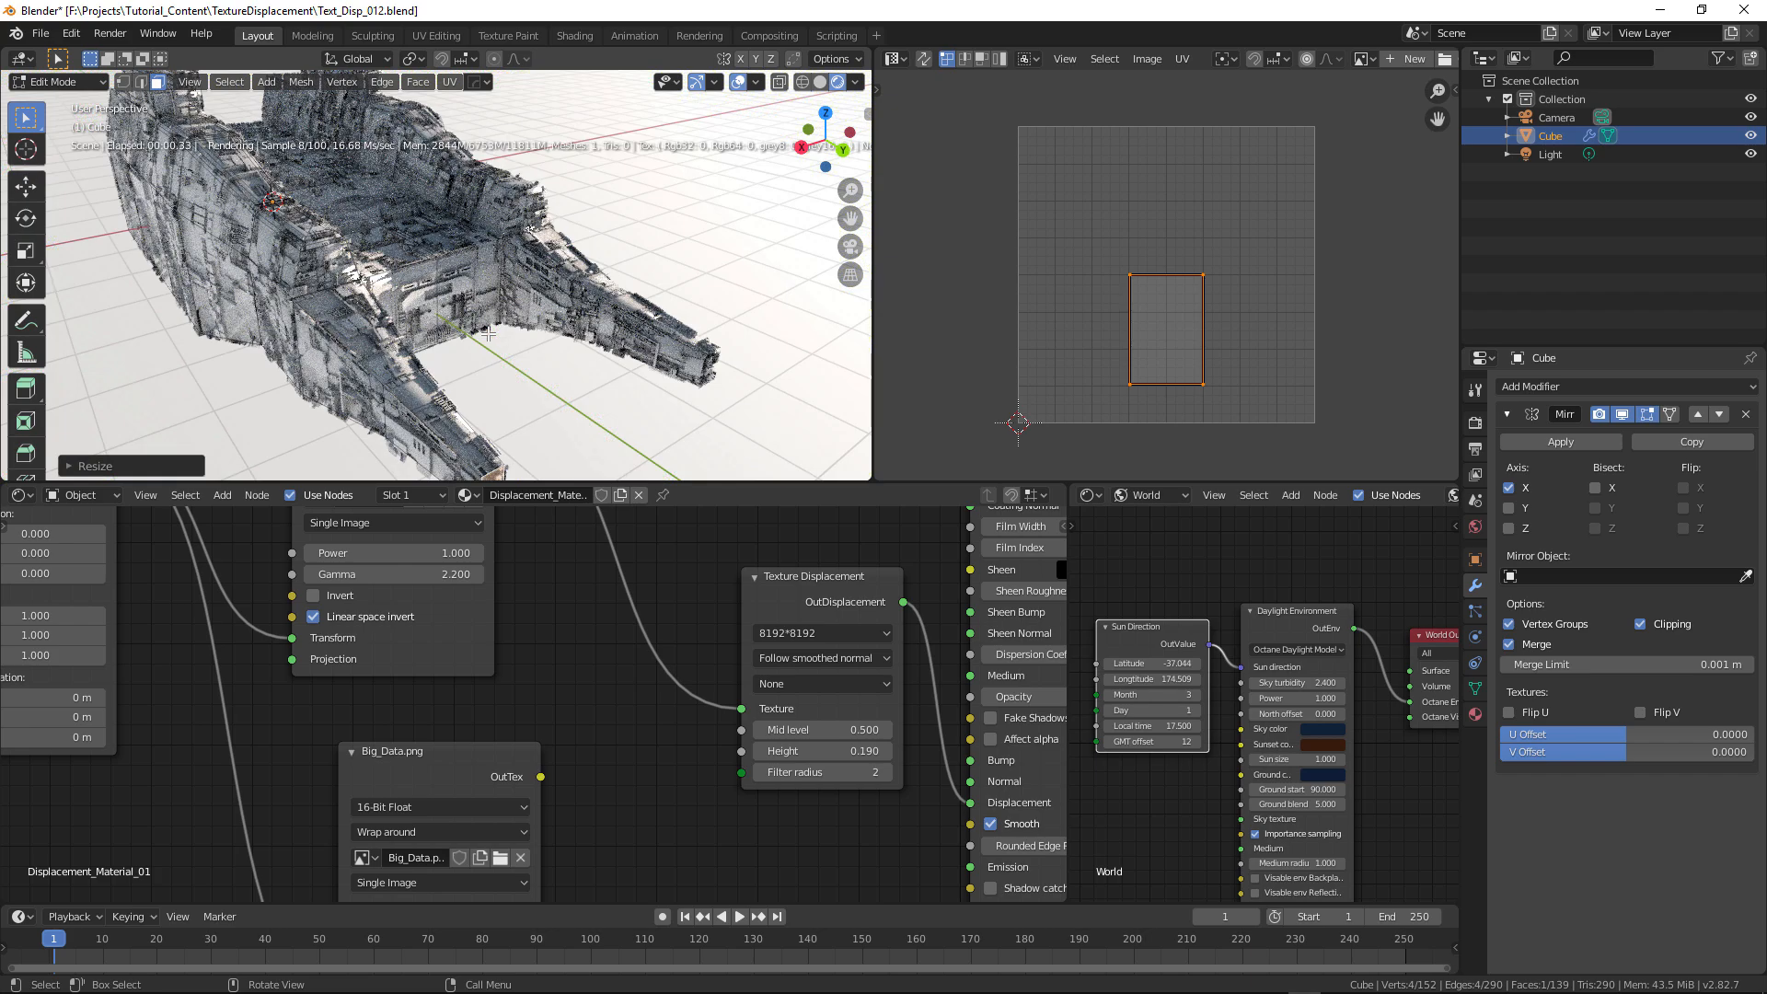
left_click(425, 318)
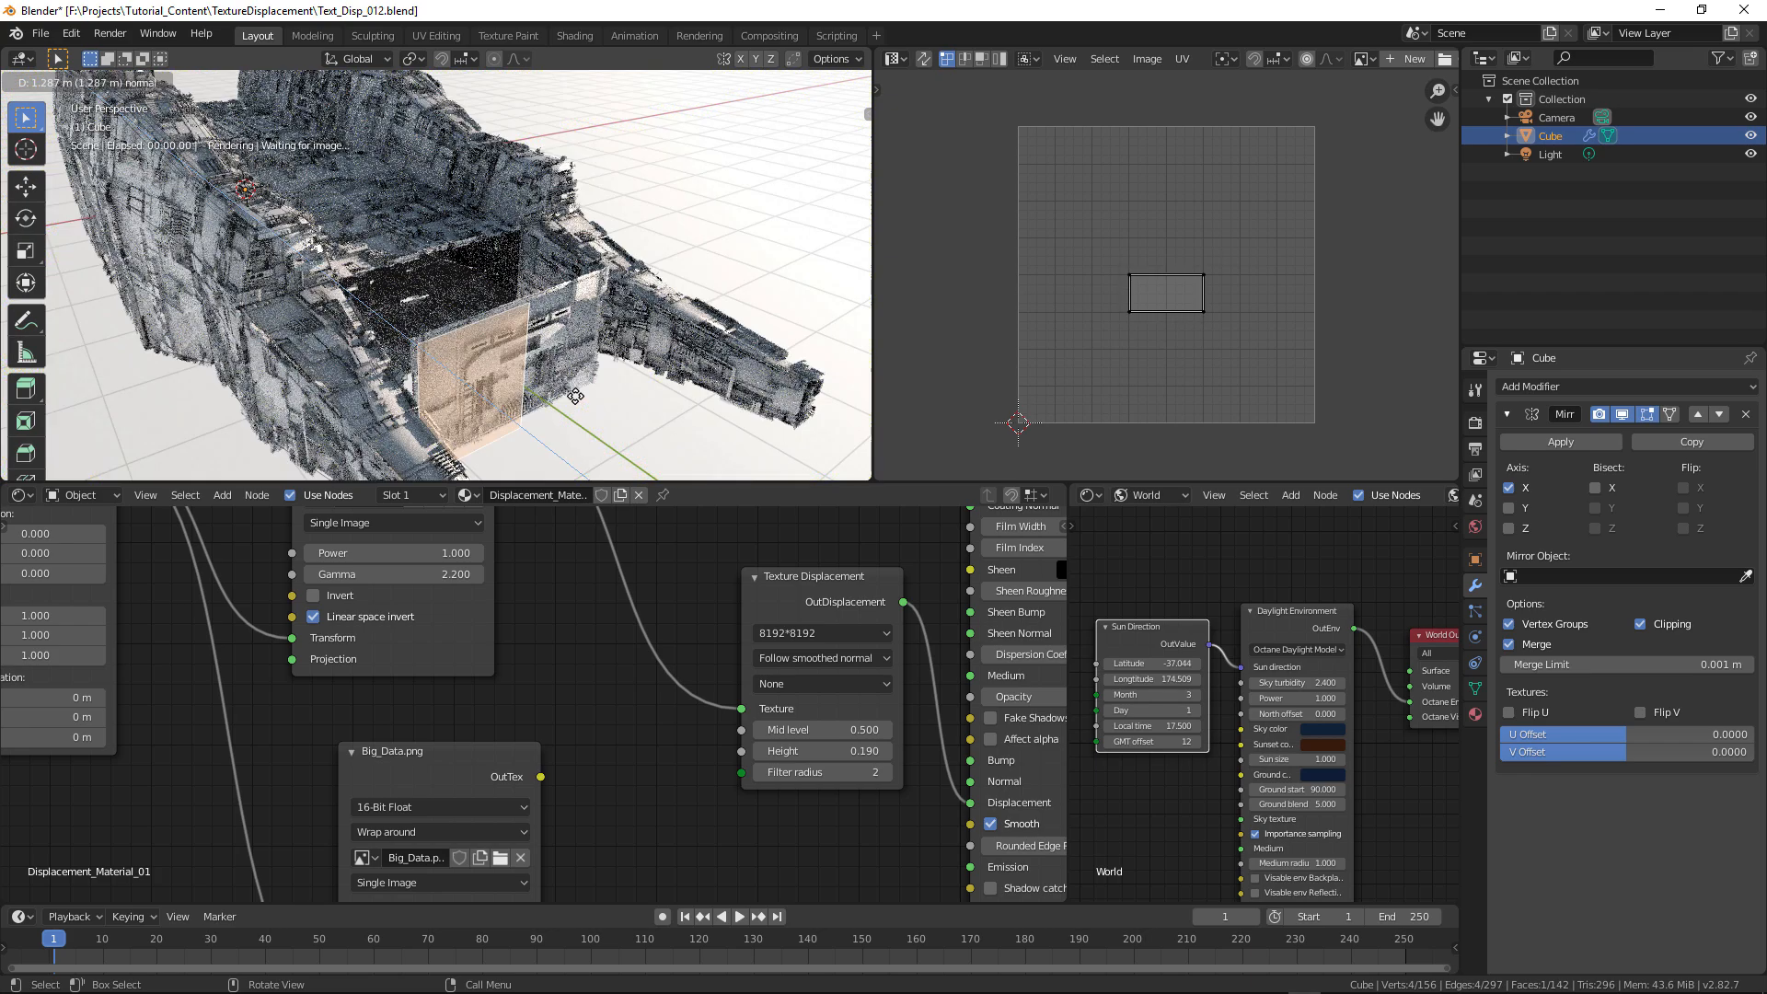
left_click(552, 382)
key("s")
left_click(570, 403)
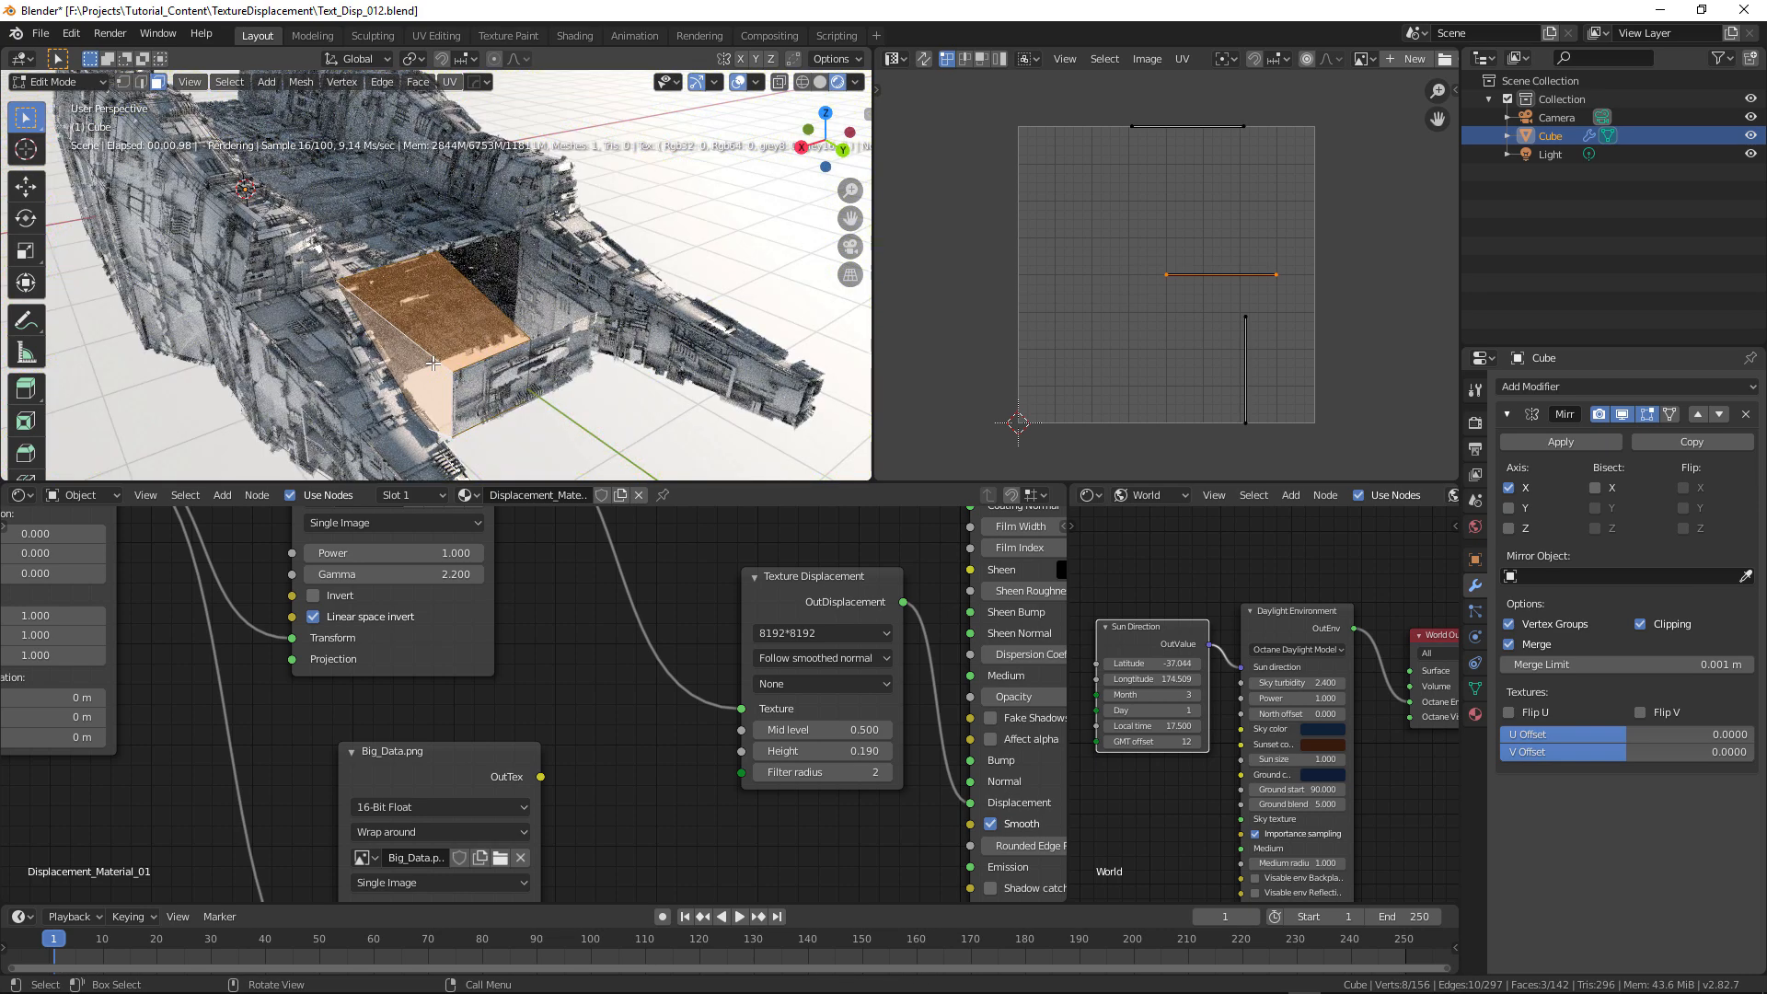
- Select the three side faces of the central extrusion and unwrap them with Smart UV Project
key("u")
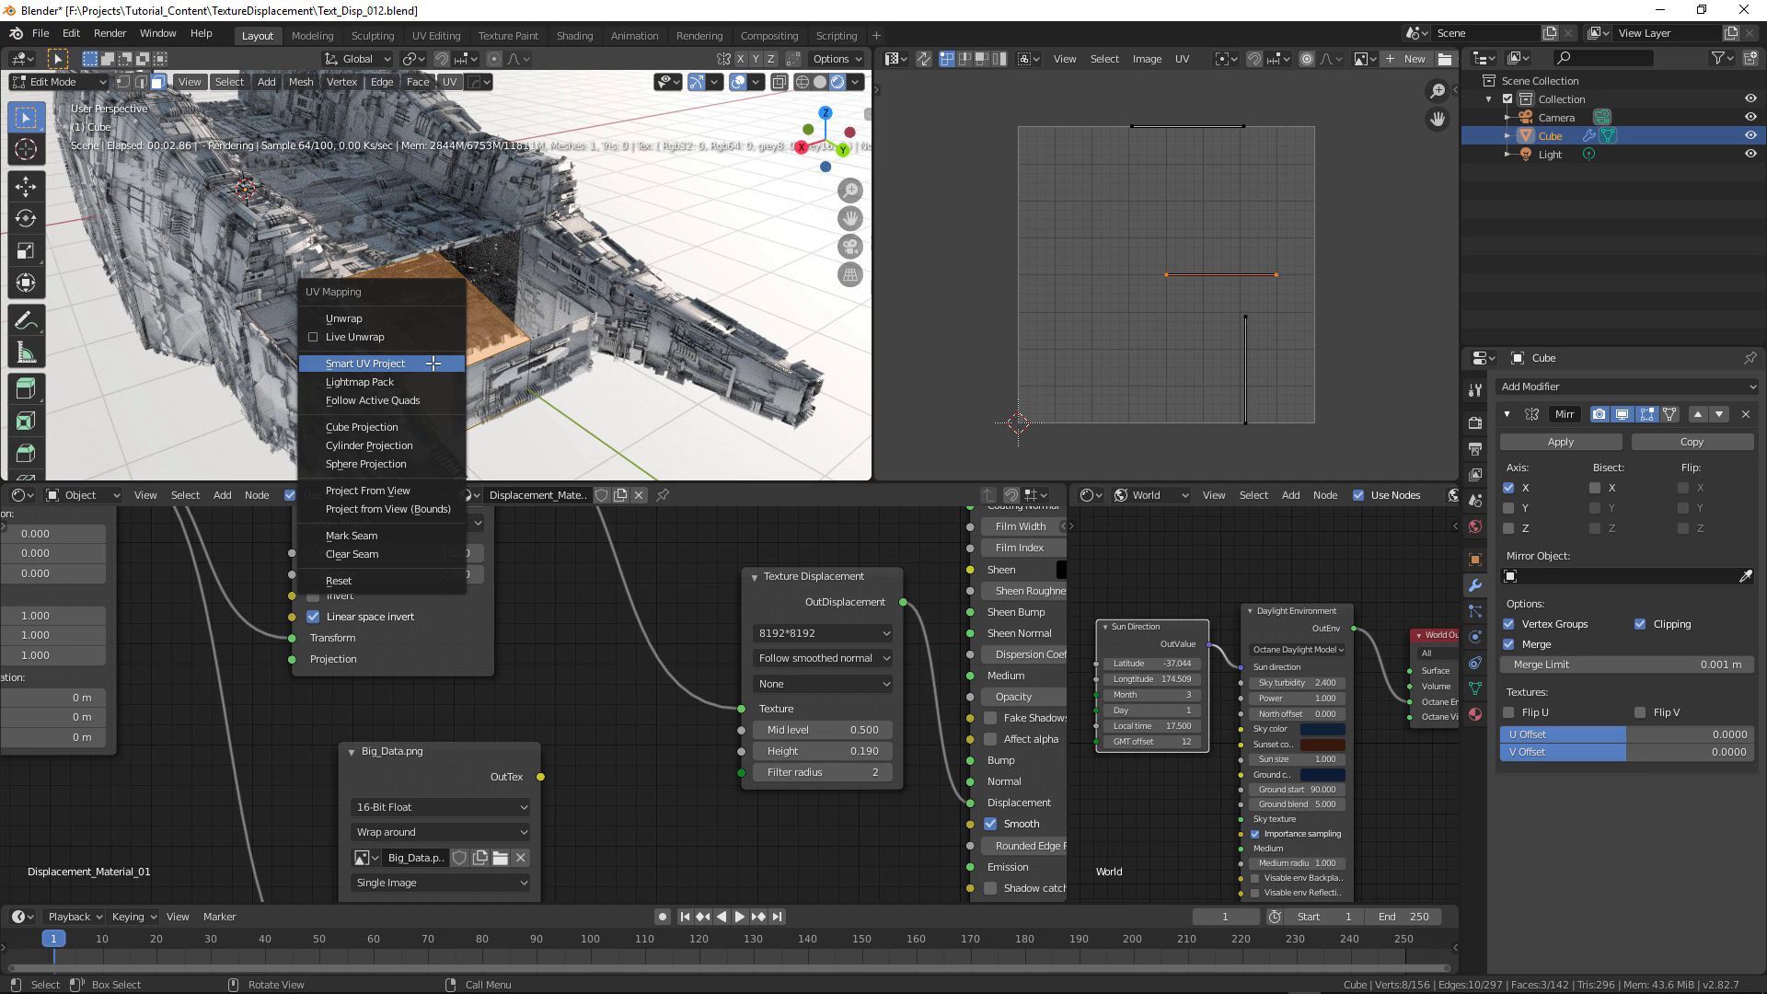
left_click(433, 363)
left_click(497, 501)
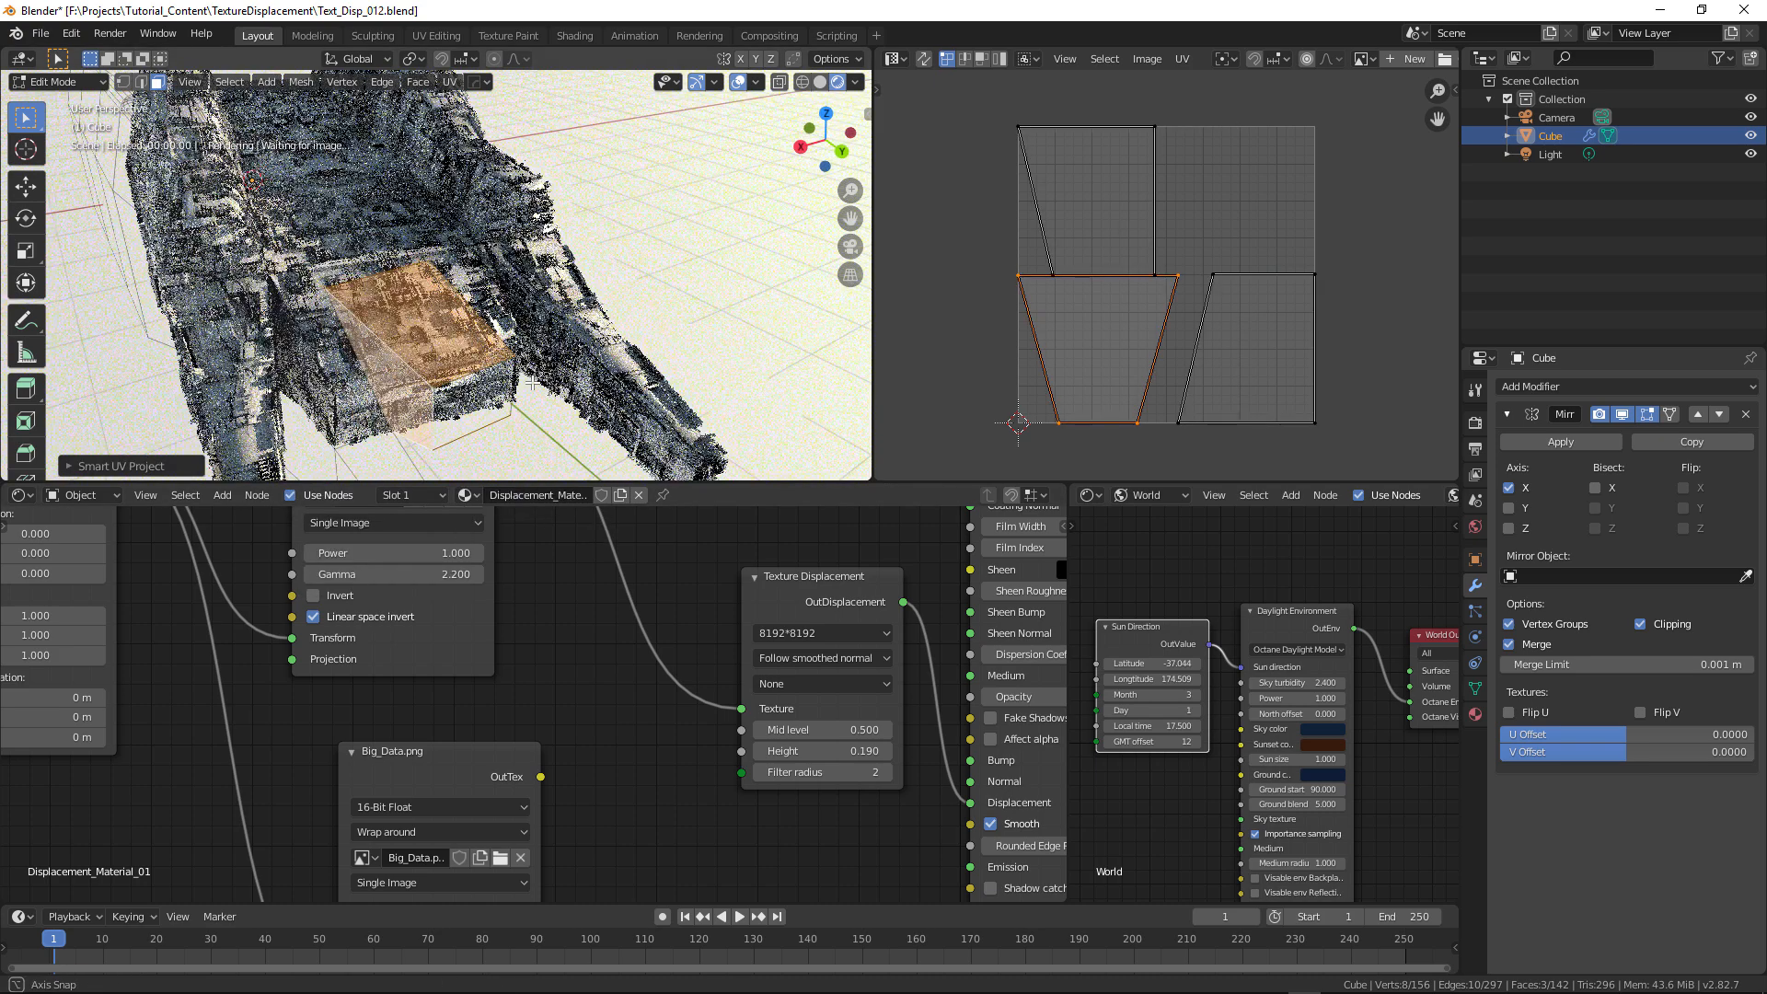
- Extrude the central block's end face outward a second time and scale the new end face down
left_click(541, 397)
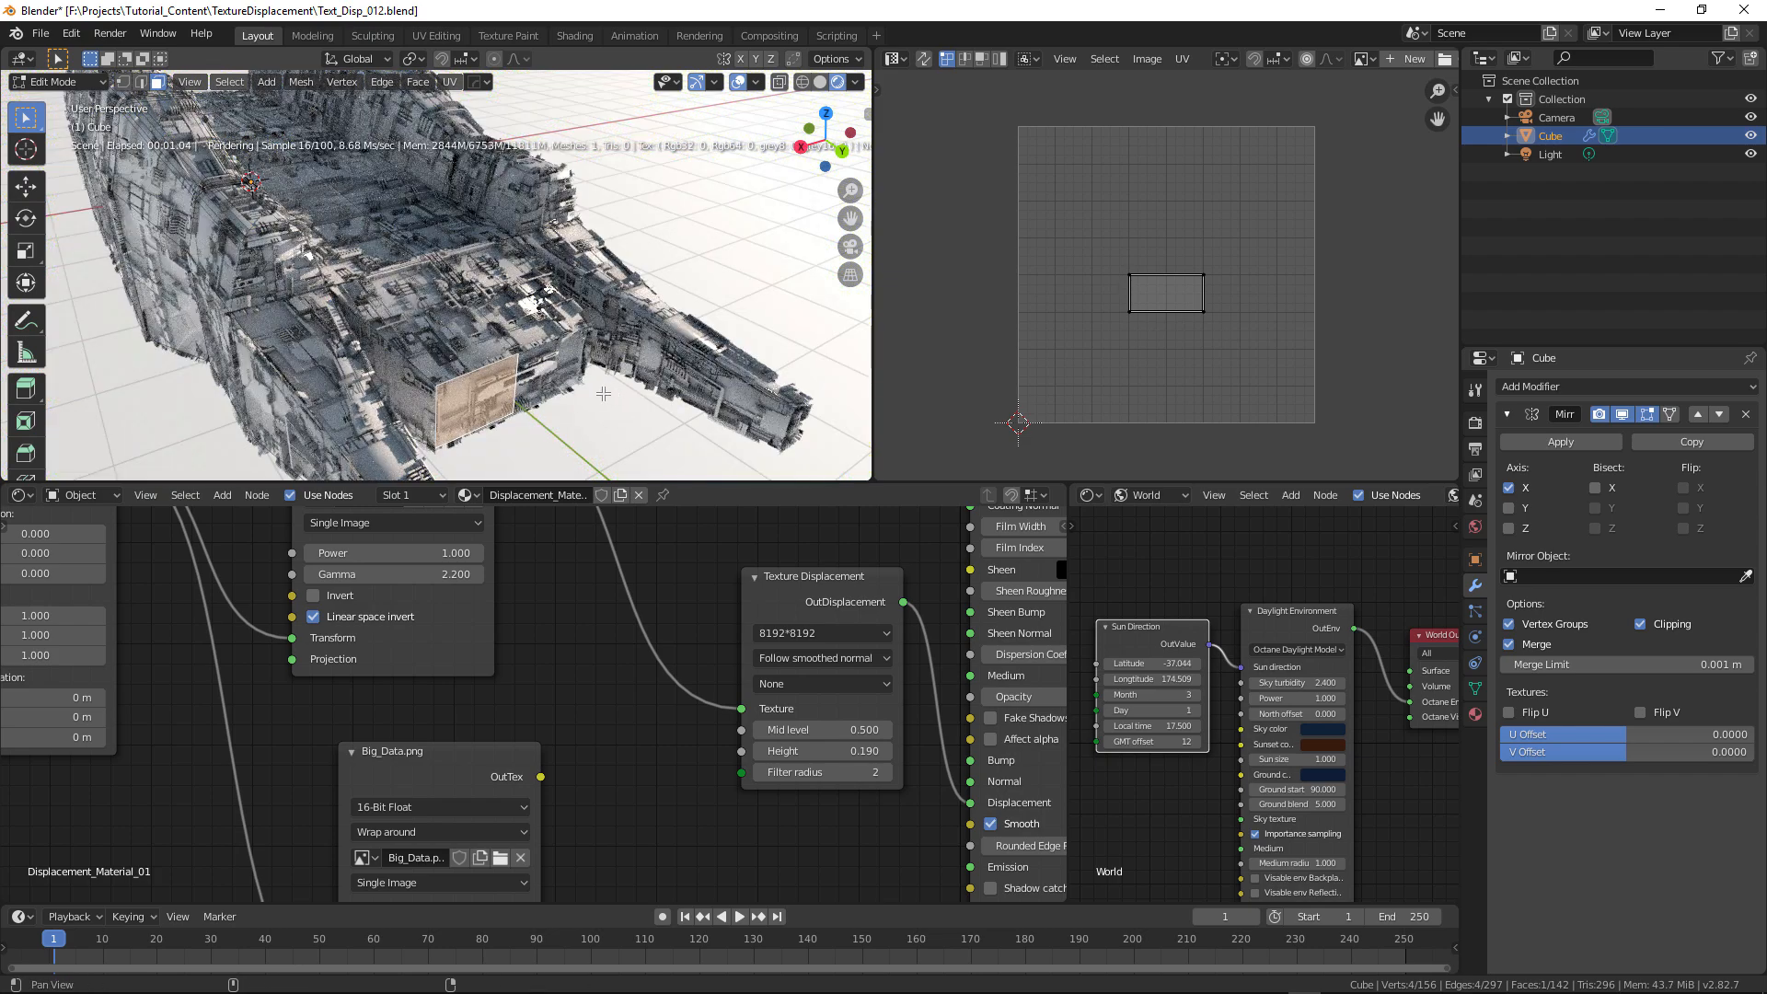
middle_click_drag(611, 393, 595, 347, "shift")
key("e")
left_click(674, 412)
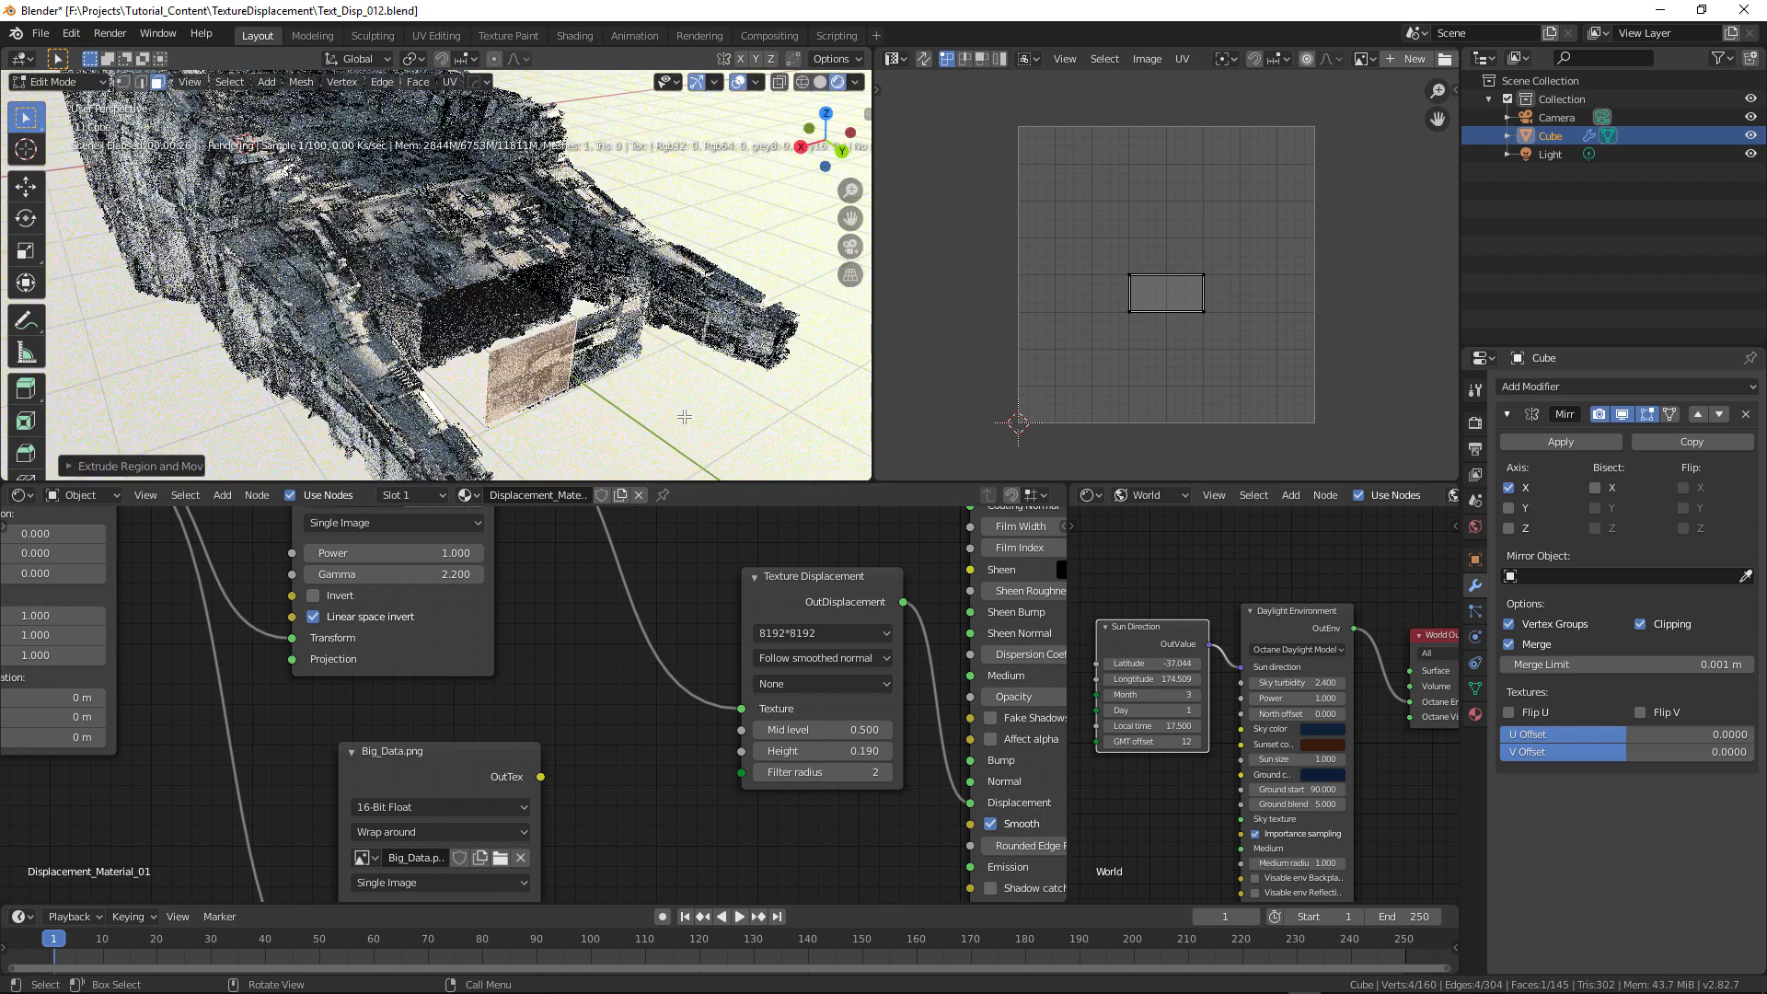
key("s")
left_click(556, 414)
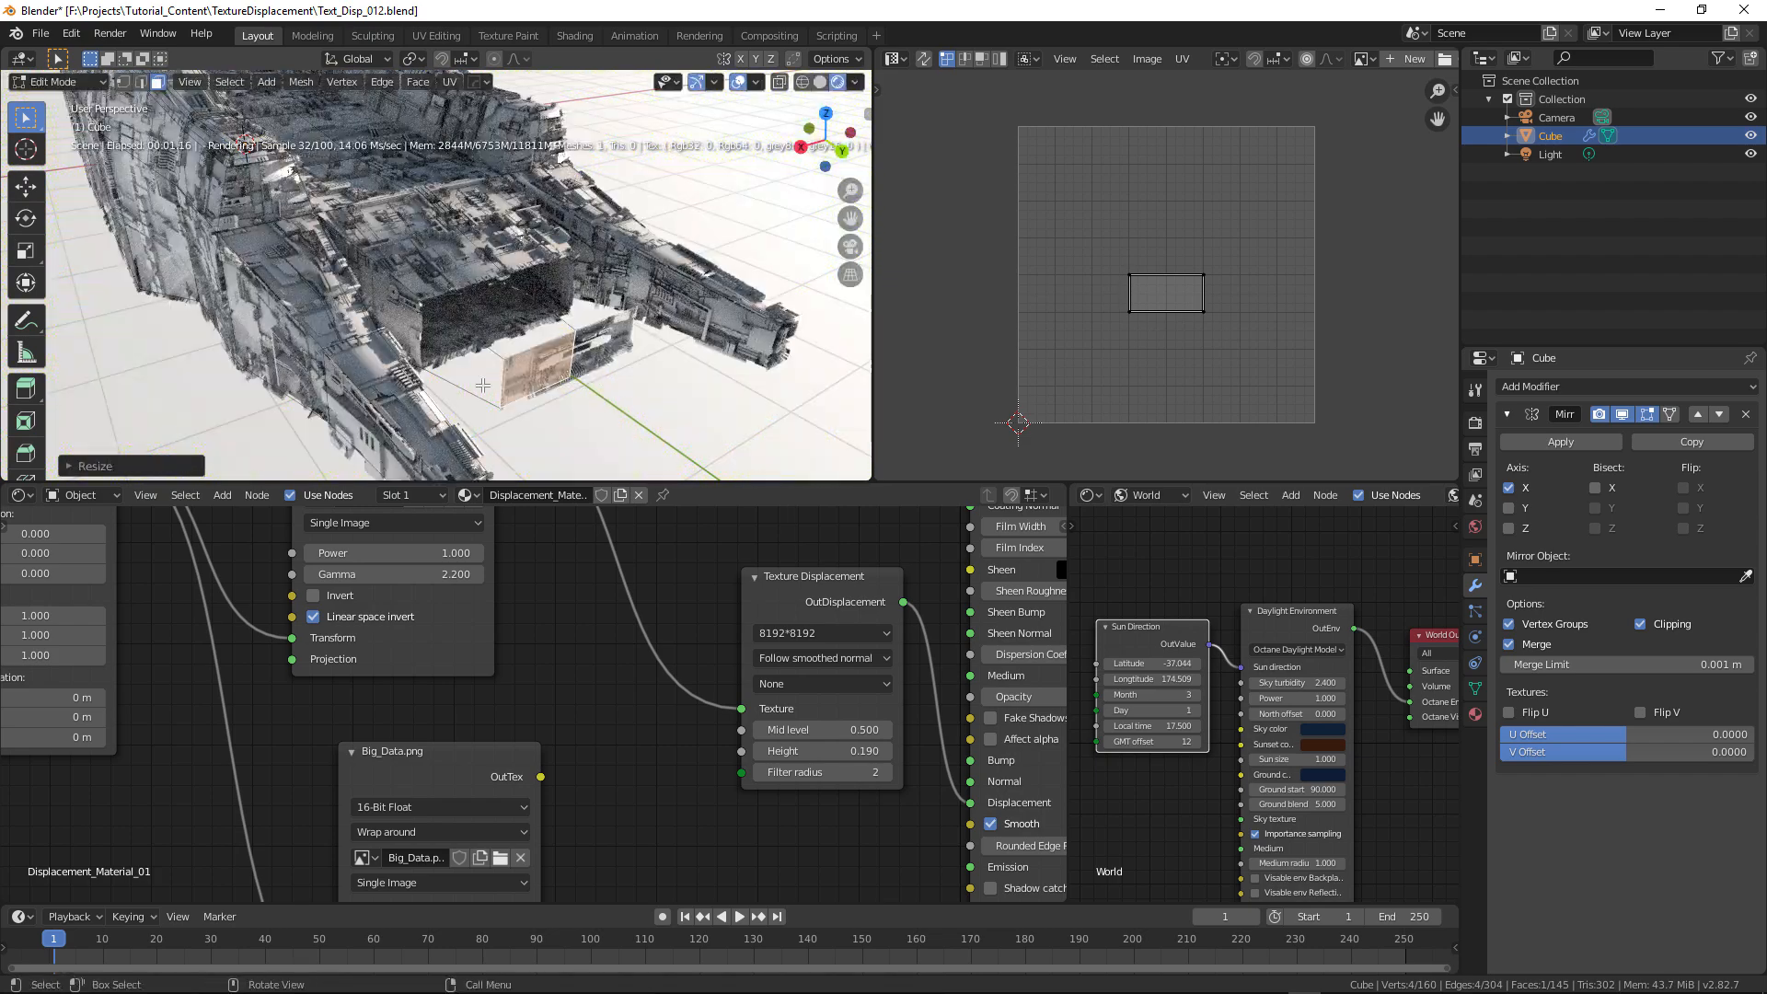
- Select the loop of side faces on the second central extrusion and bring up the UV unwrapping options for them
left_click(488, 354, "alt")
key("u")
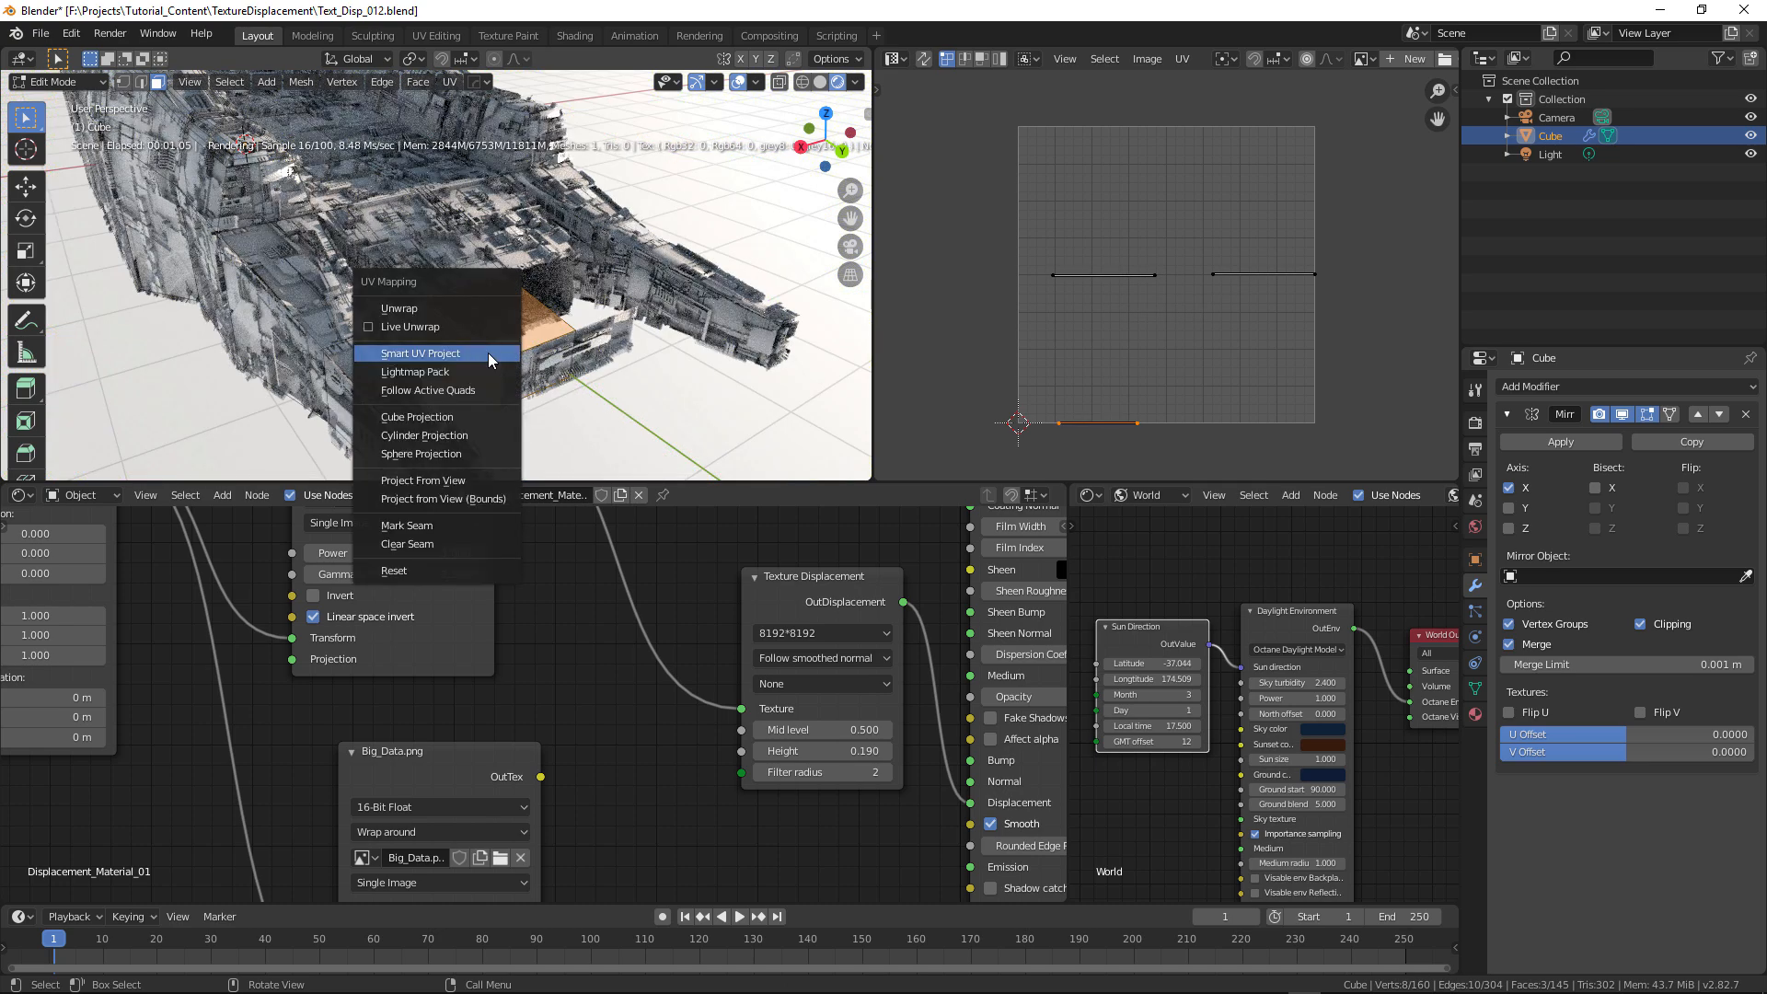
- Apply a Smart UV Project to the selected faces in the rear opening of the hull
left_click(487, 354)
left_click(612, 462)
key("Tab")
- Add two lengthwise loop cuts around the lower hull side, leaving them unslid
middle_click_drag(610, 422, 465, 323)
scroll(399, 322, "up", 1)
scroll(400, 322, "up", 2)
key("Tab")
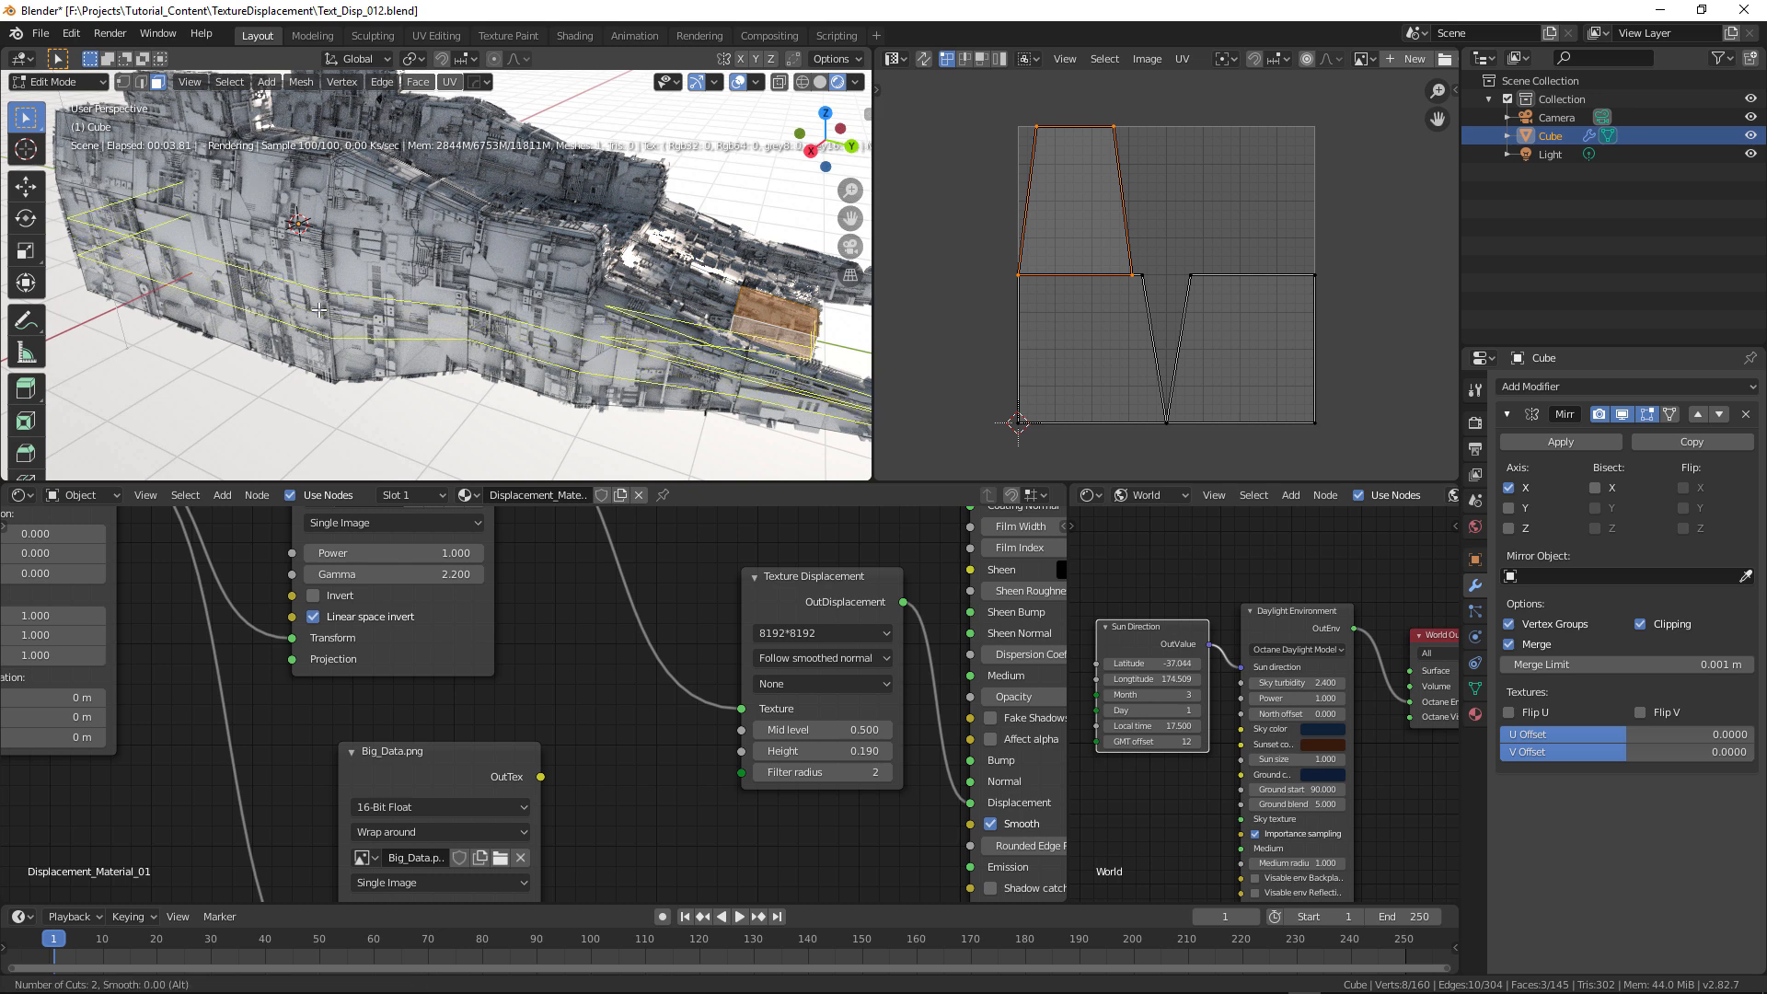
left_click(318, 310)
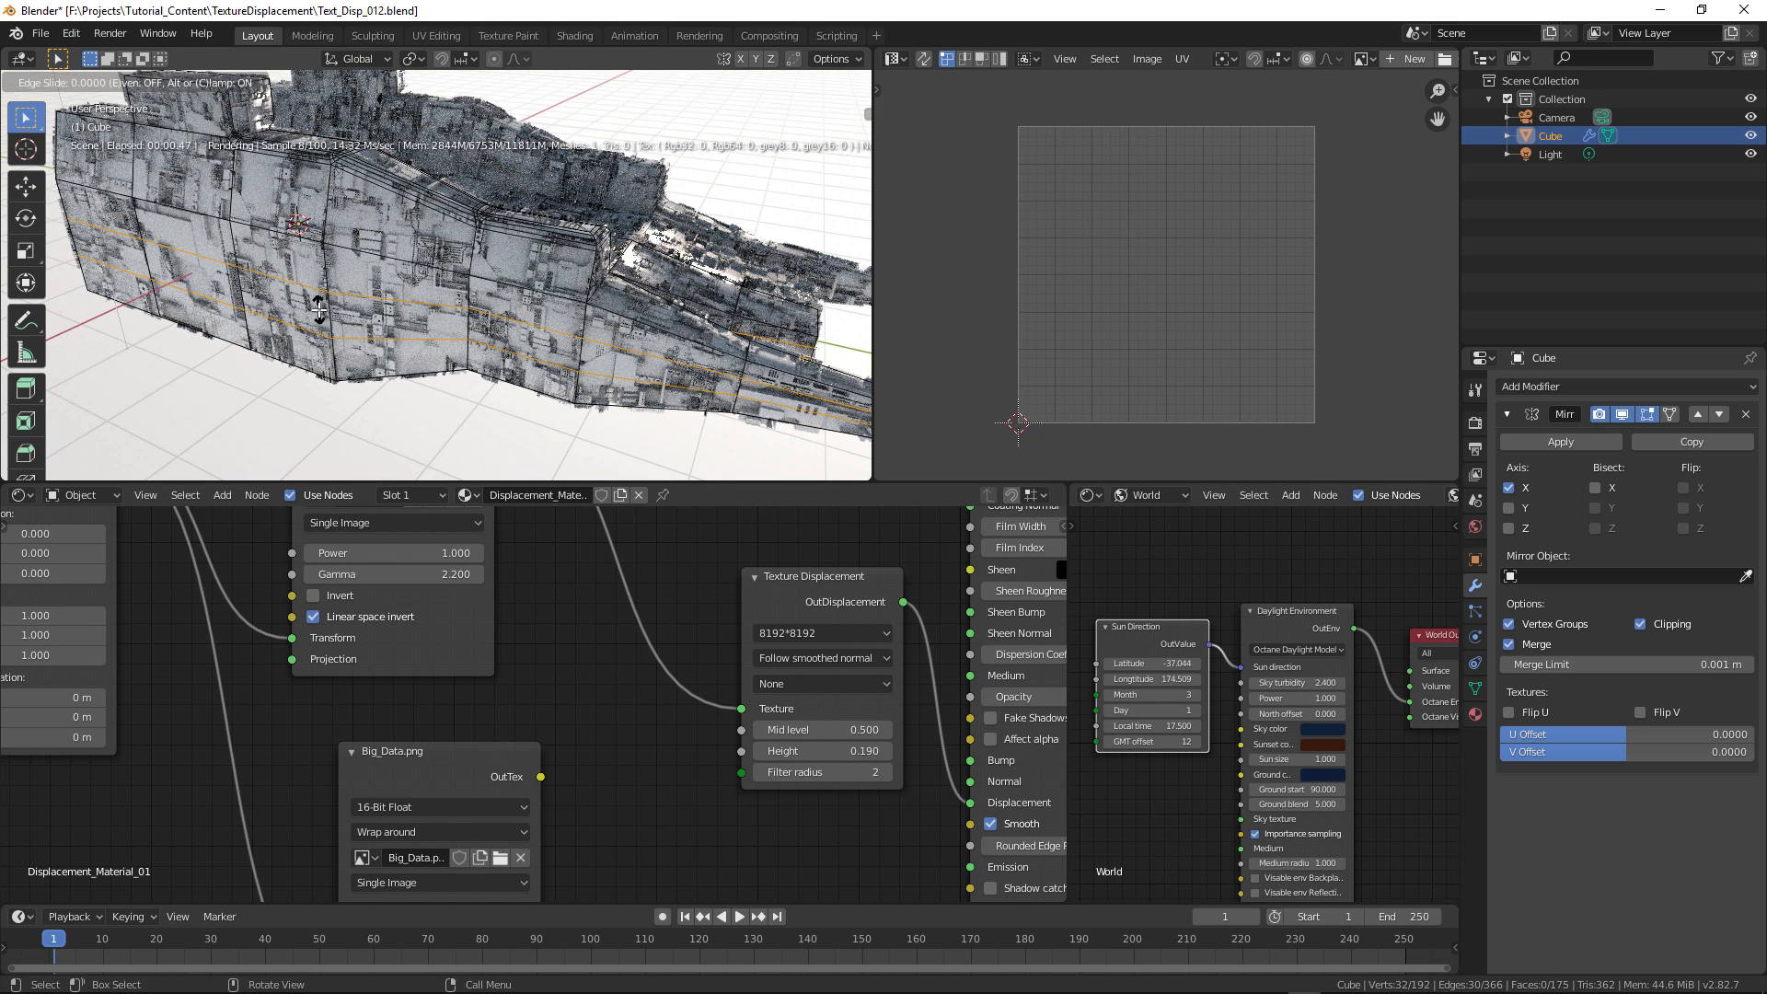
left_click(318, 310)
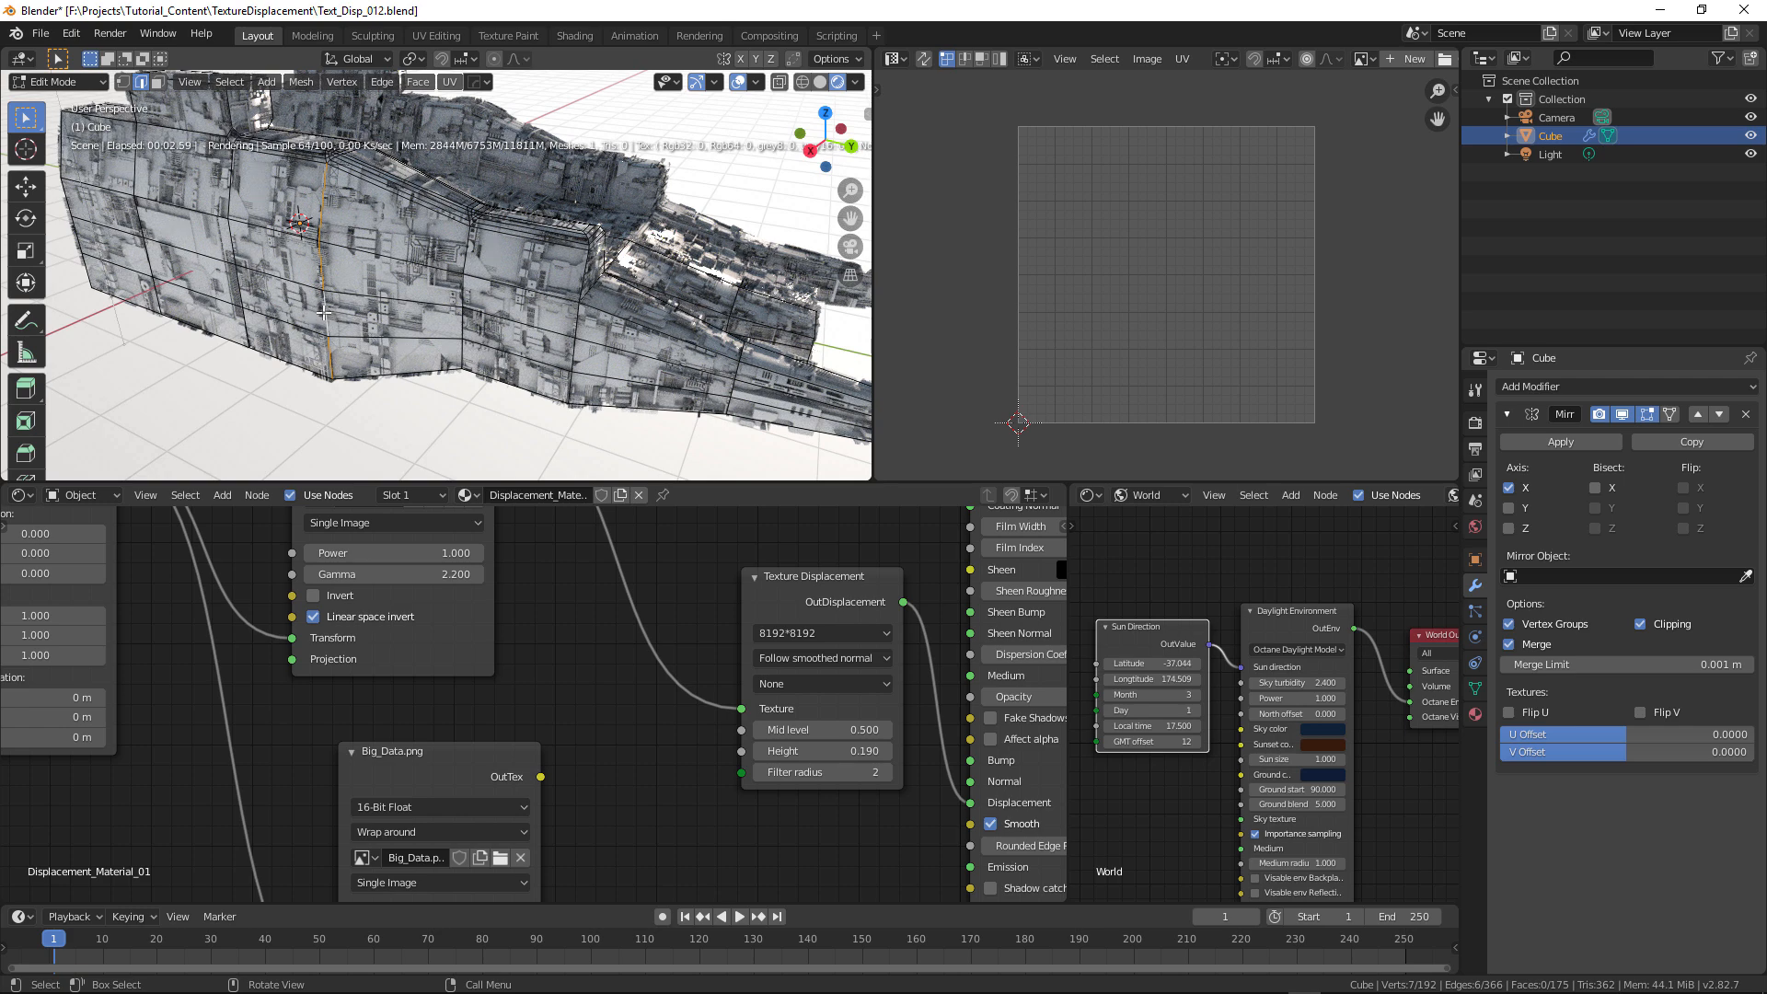
- Extrude the face loop between the two lengthwise hull cuts outward along its normals
key("3")
left_click(383, 327, "alt")
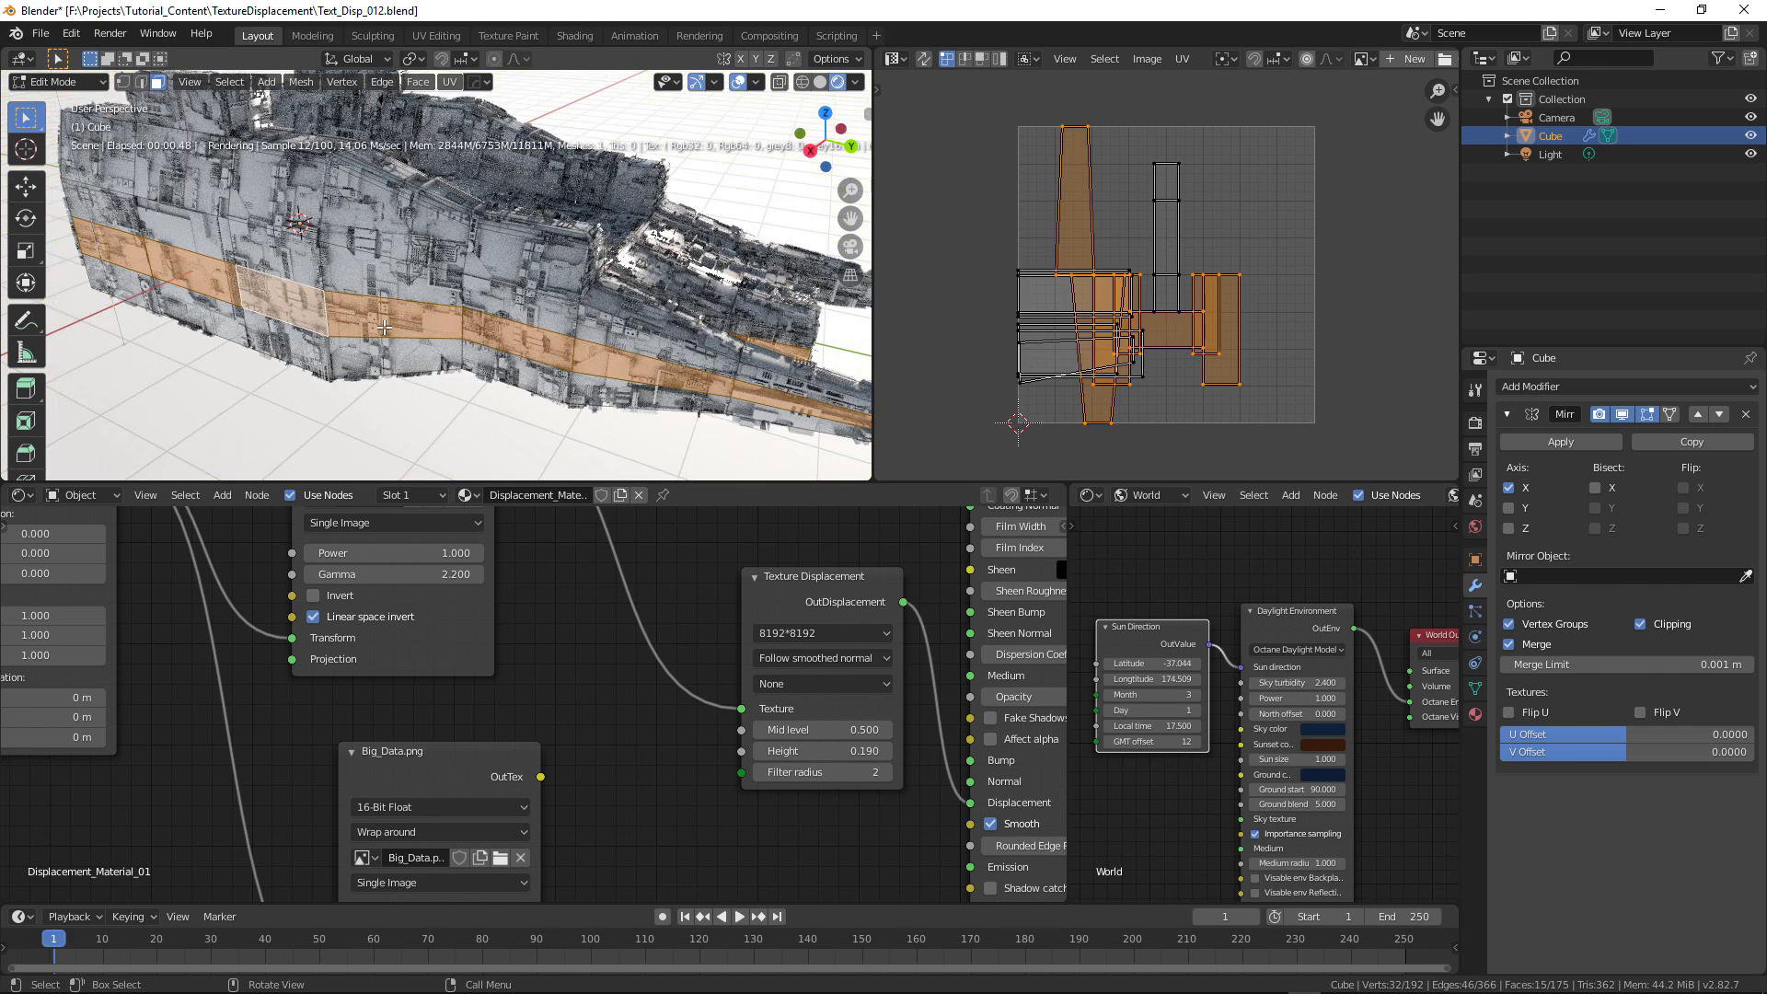
middle_click_drag(459, 326, 409, 308)
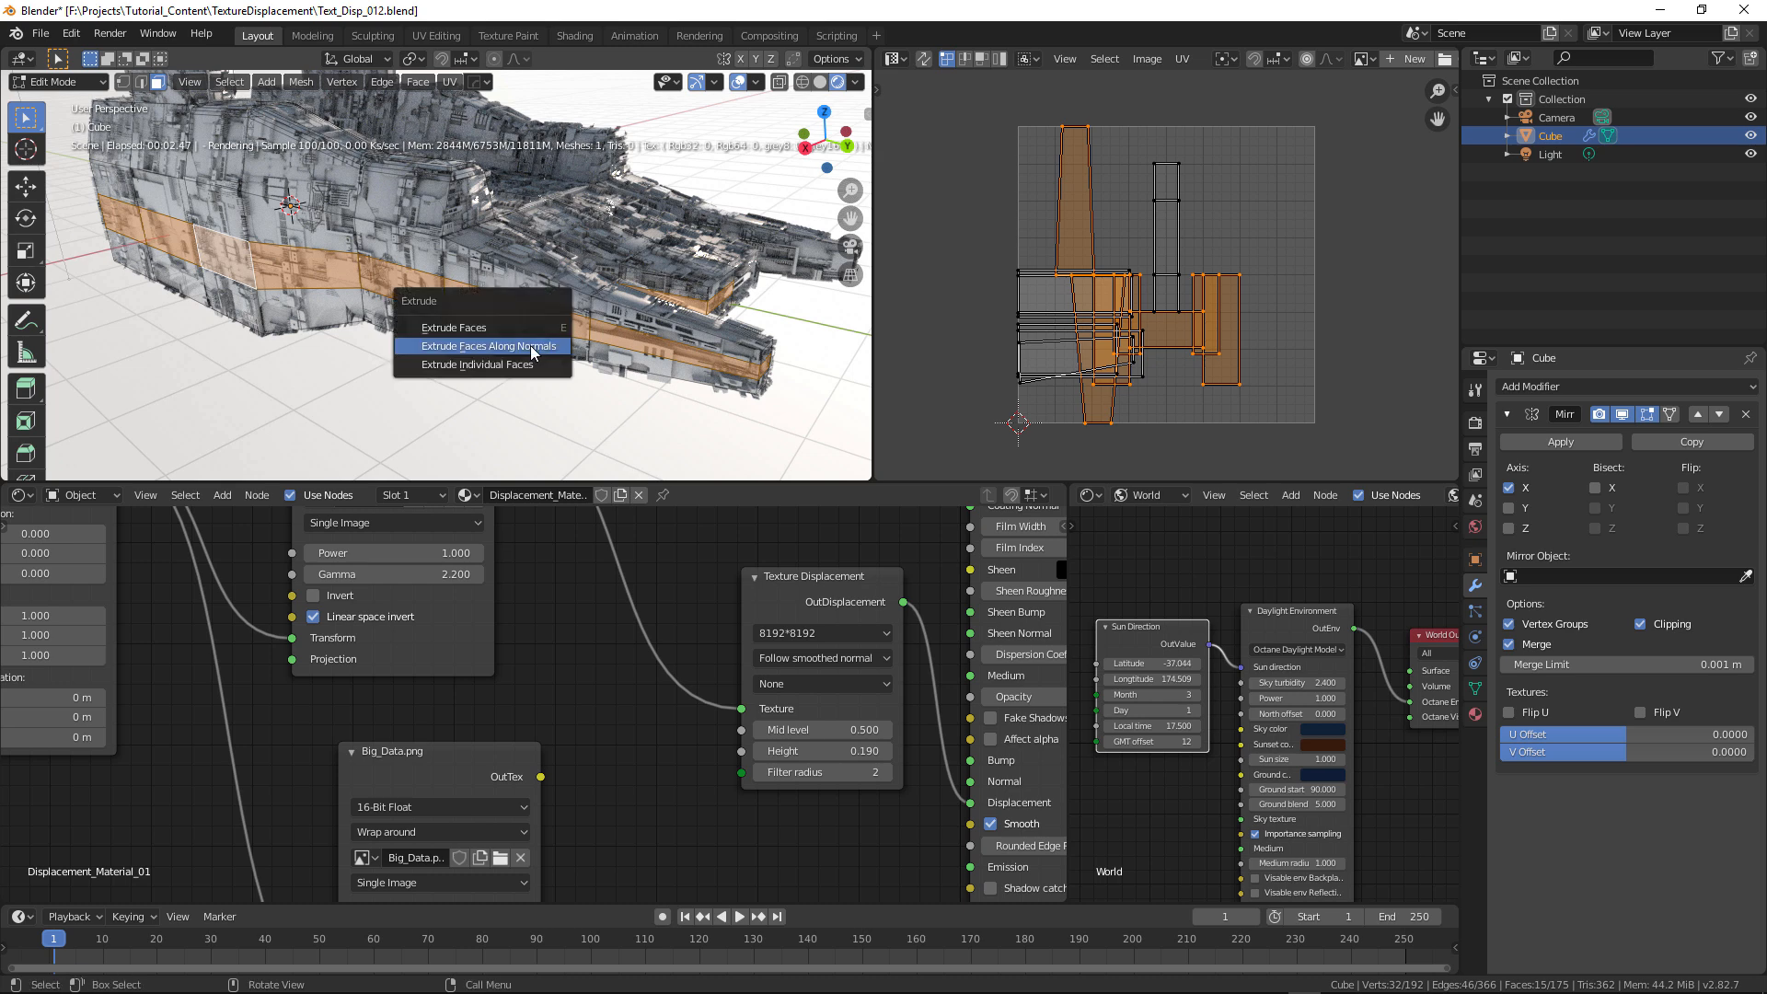
left_click(481, 346)
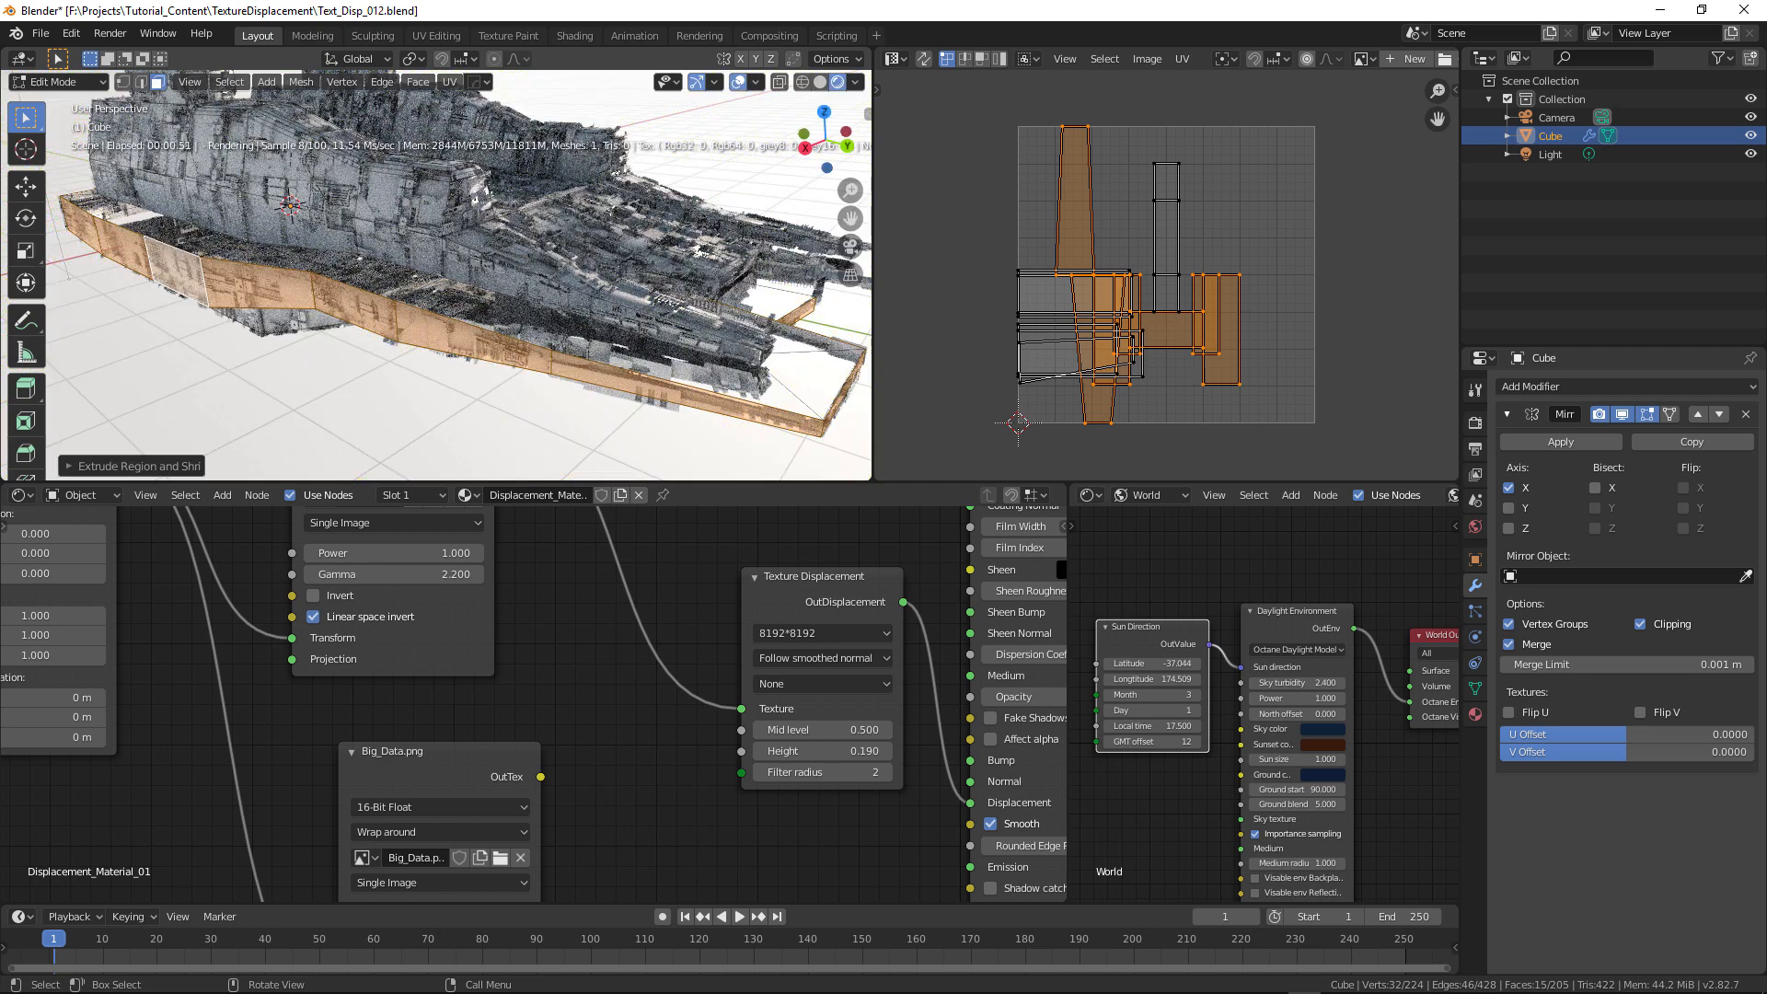
key("Tab")
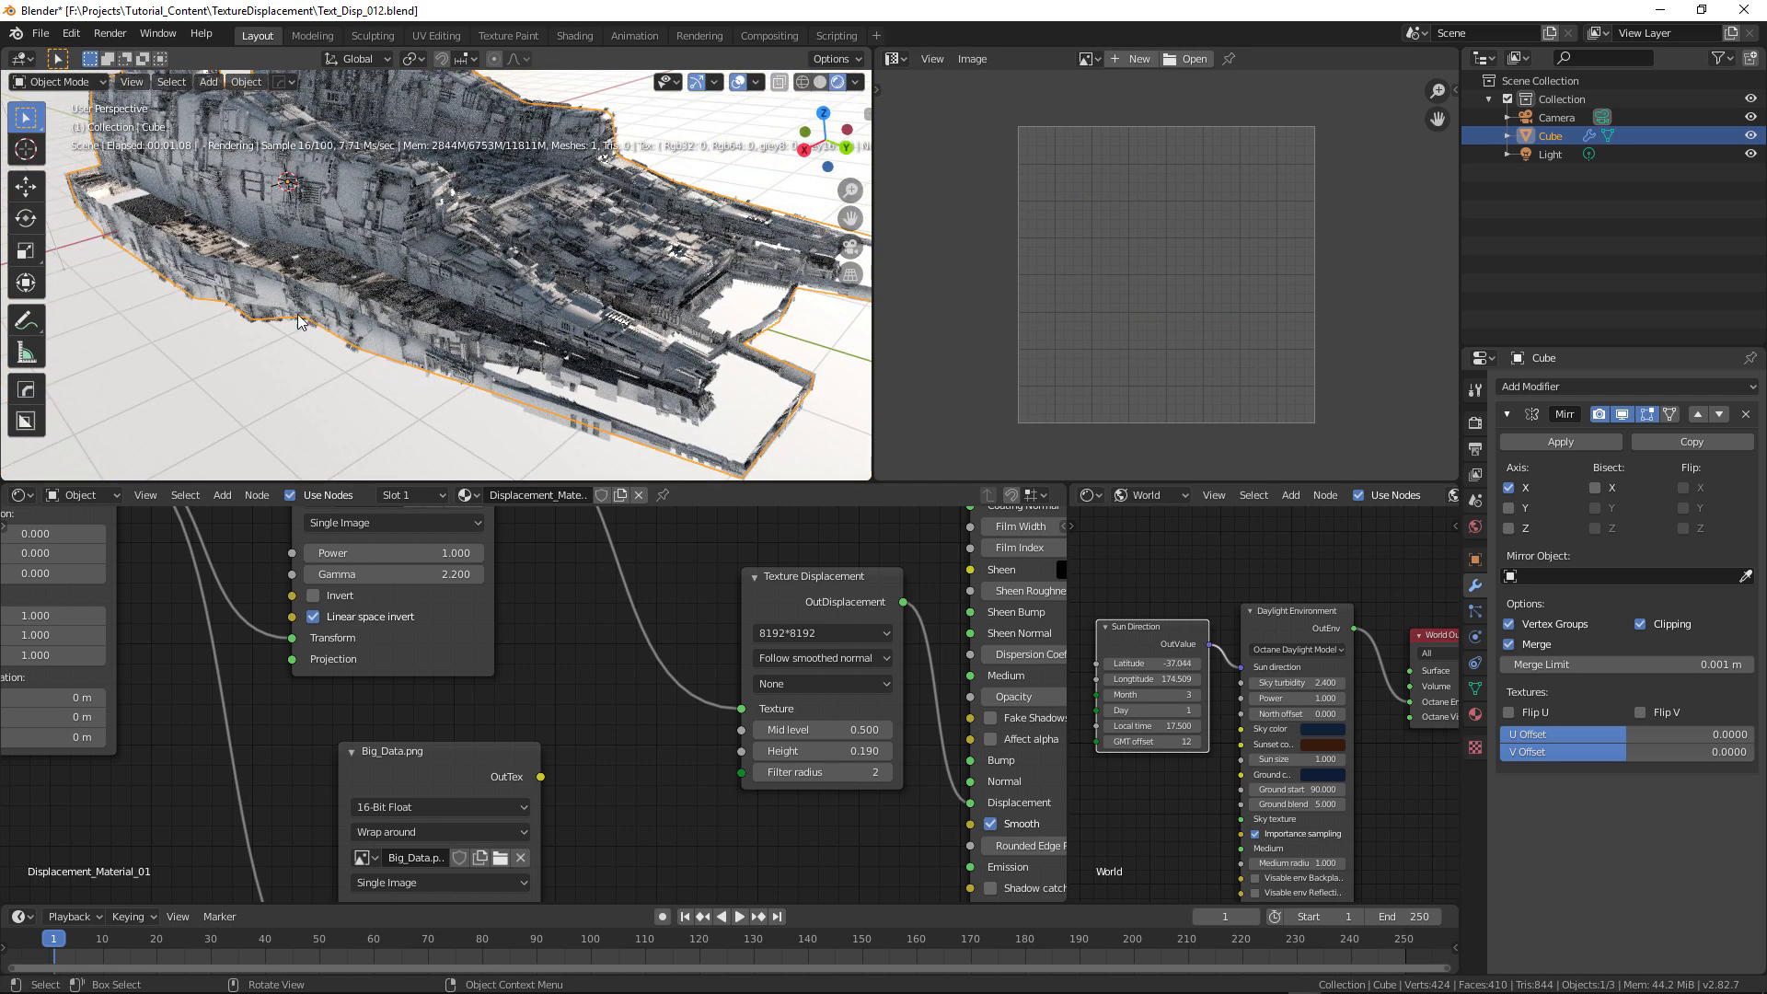
- Apply a Smart UV Project to the upper and lower connecting faces of the extruded hull band
key("Tab")
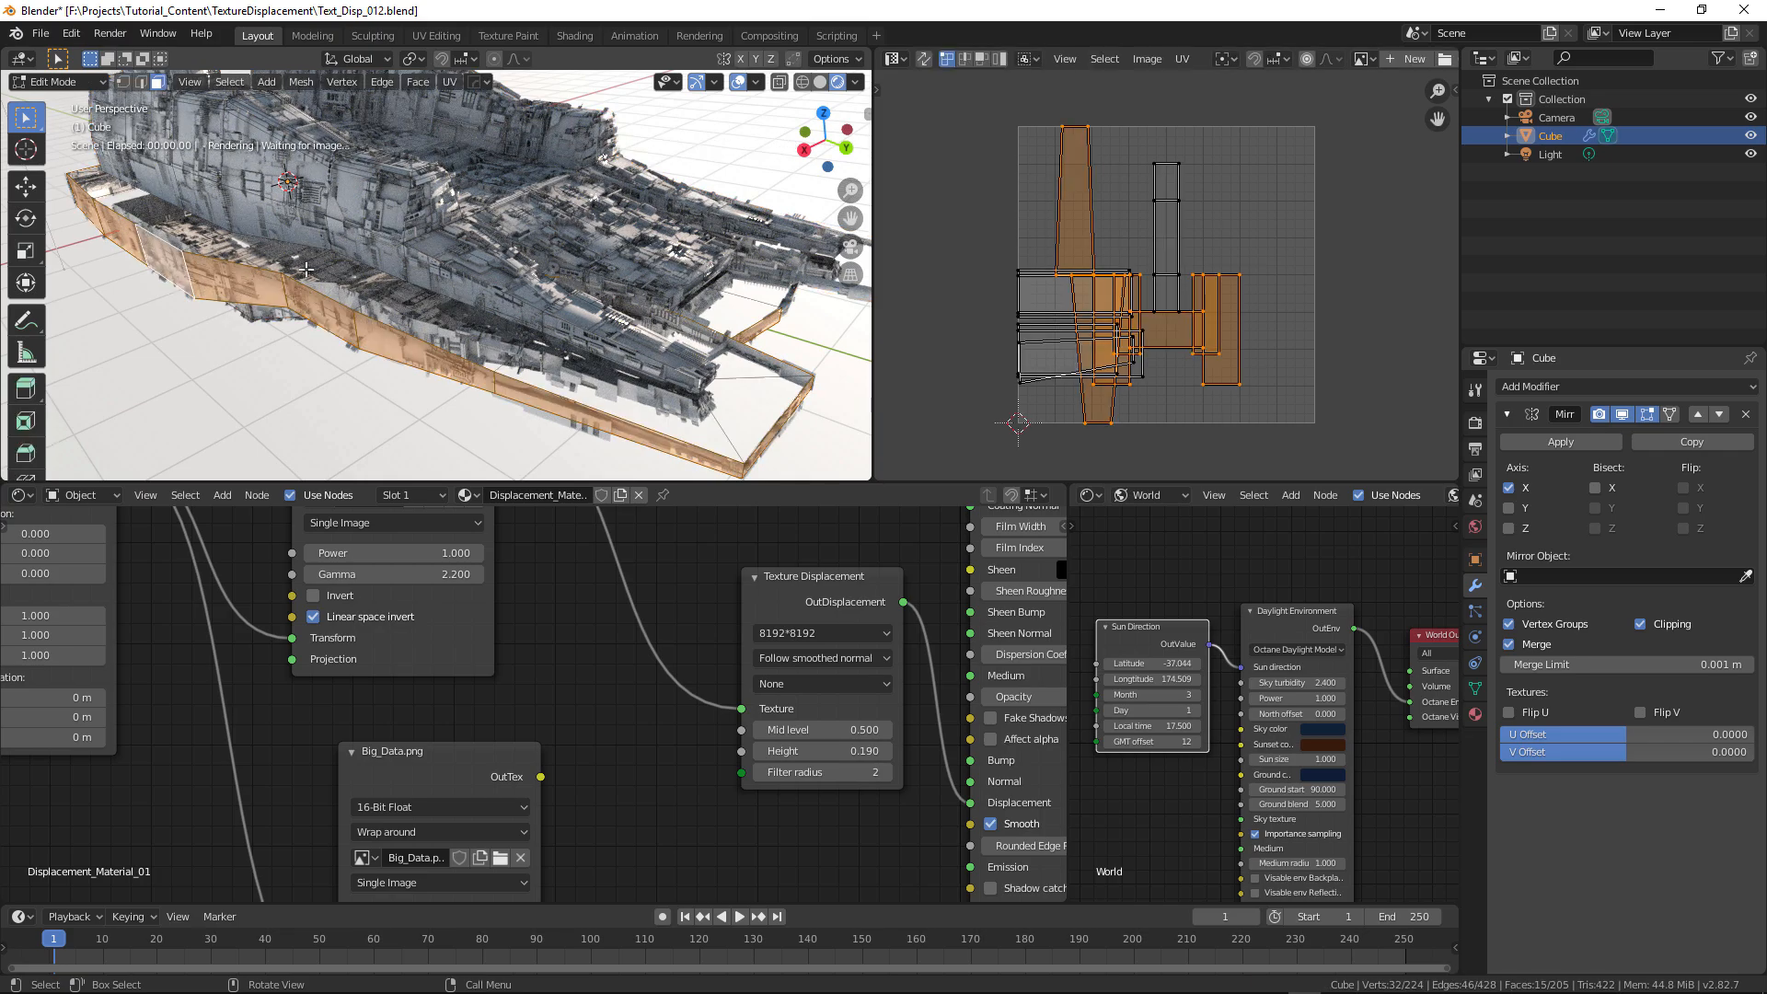
middle_click_drag(274, 265, 448, 247)
left_click(449, 247, "alt+shift")
key("u")
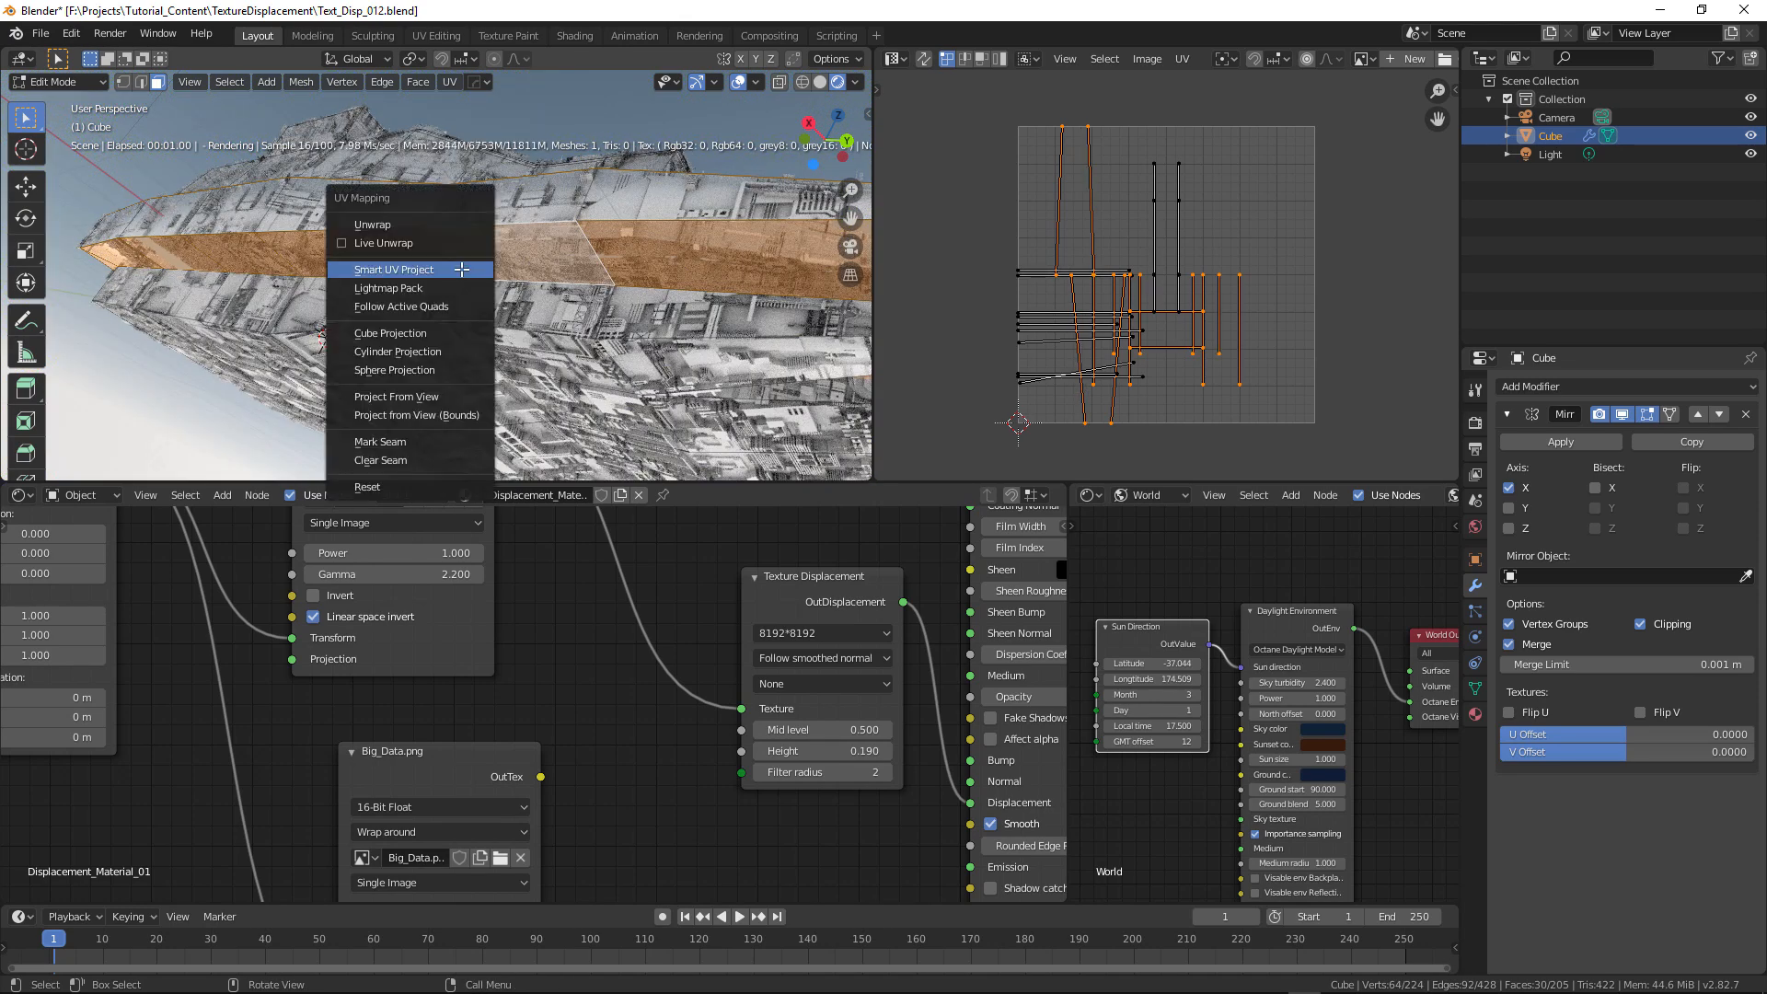
left_click(461, 269)
left_click(517, 405)
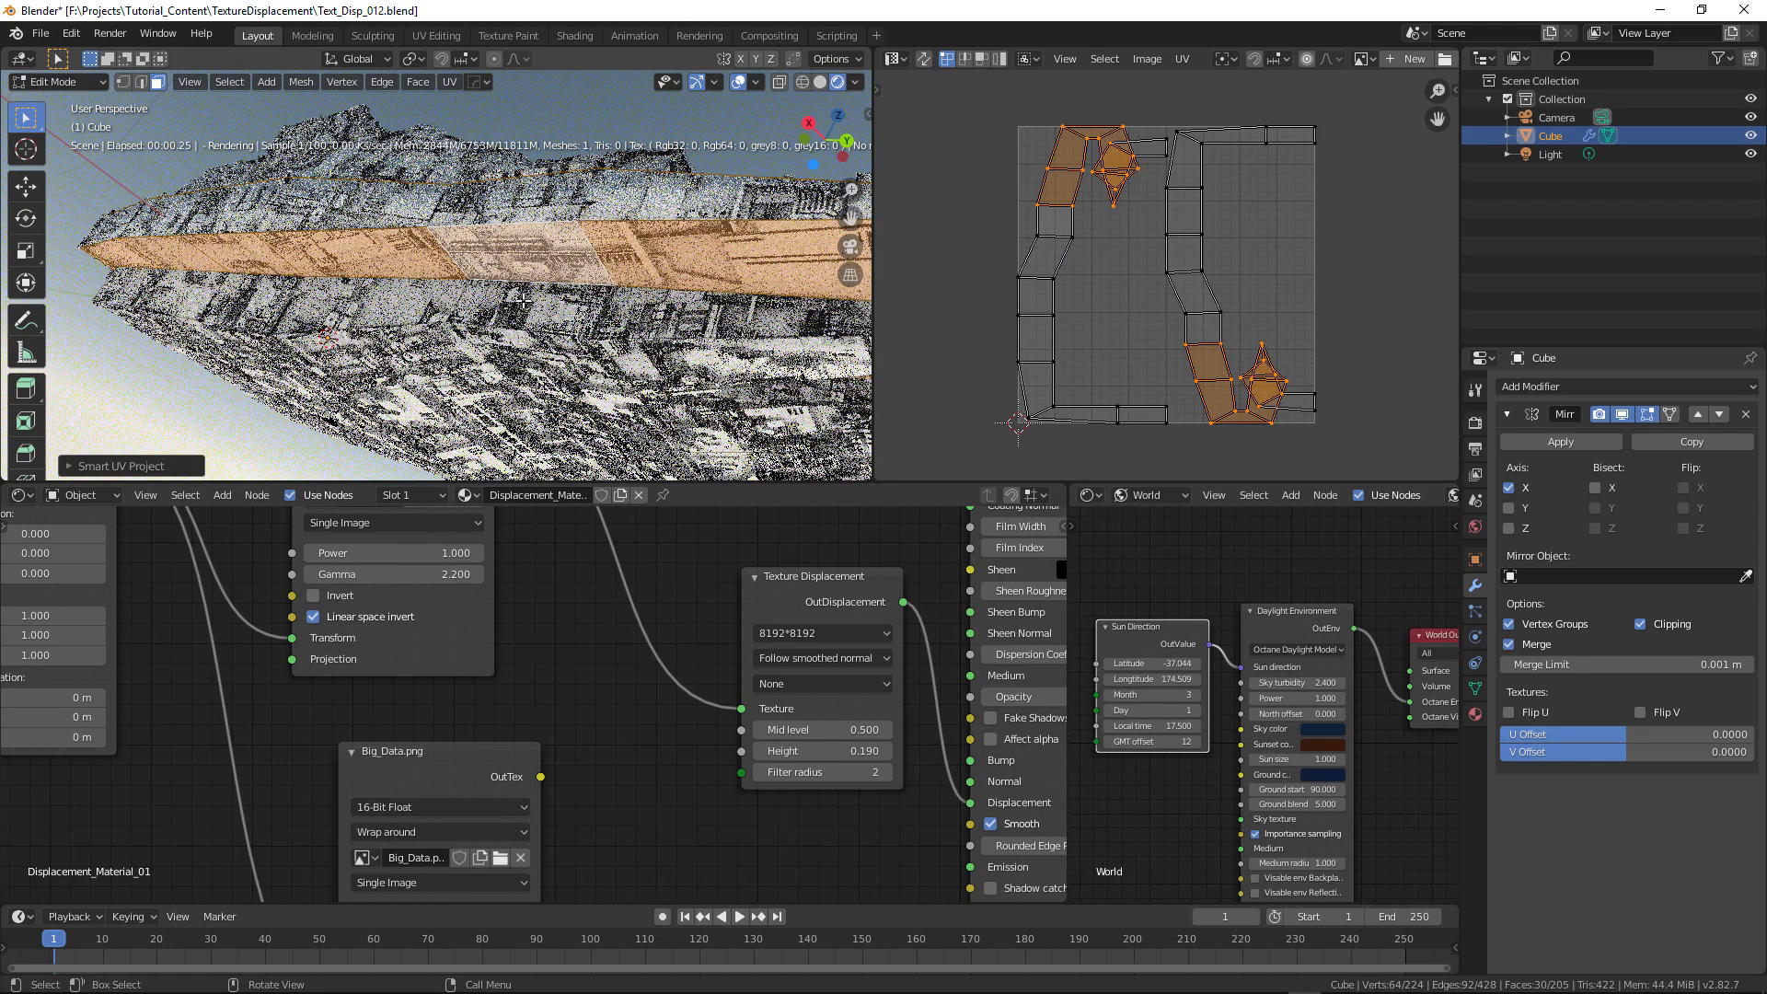
- Bevel the edges of the extruded hull band's outer face loop with 4 segments and a width of about 0.0433 m
middle_click_drag(332, 226, 461, 327)
key("Tab")
key("Tab")
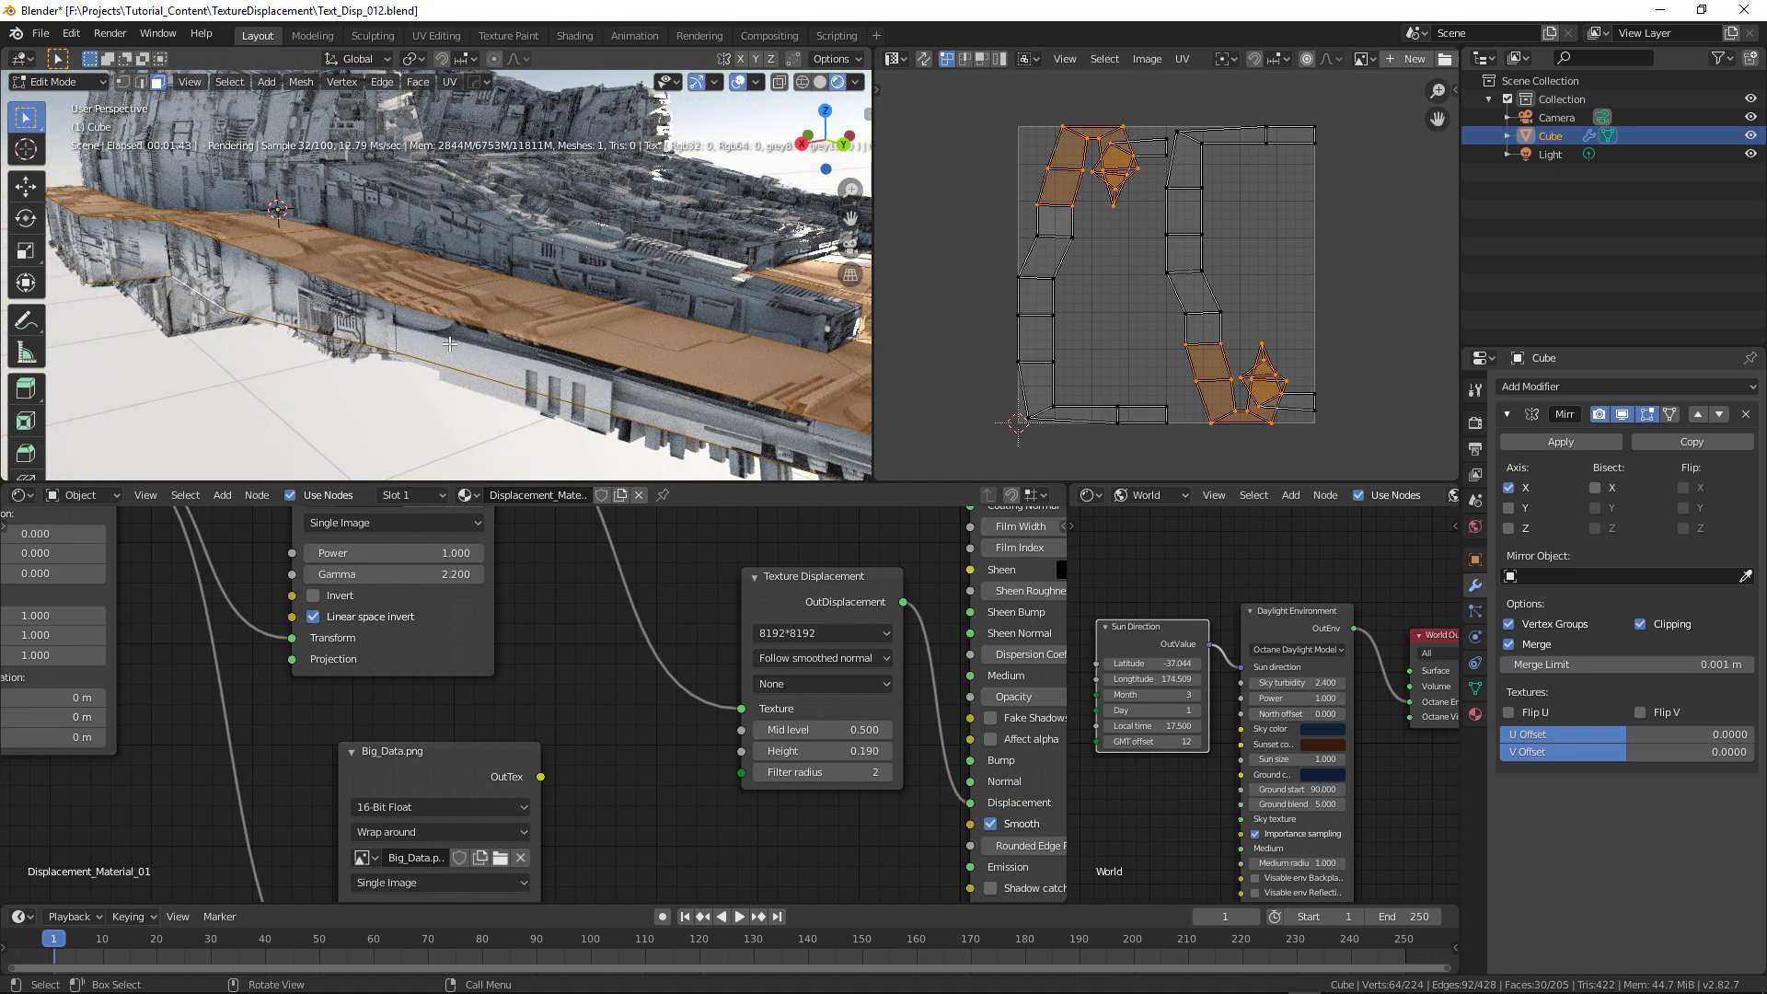
left_click(445, 342)
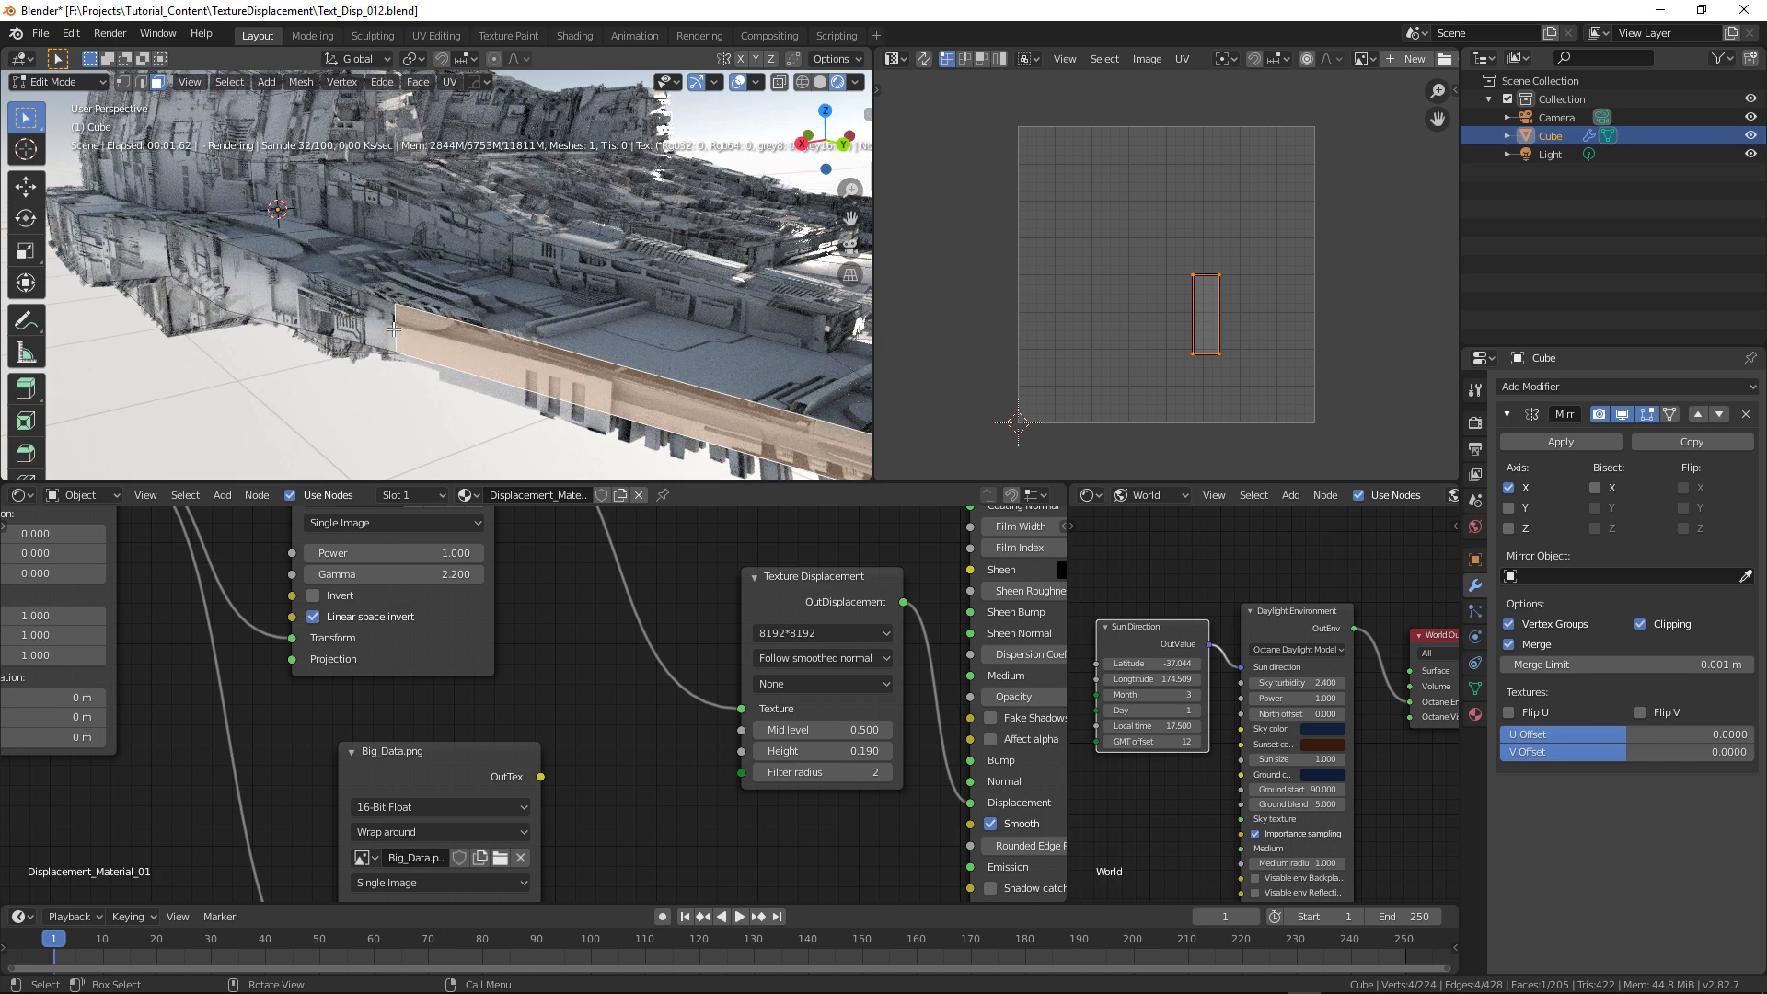
left_click(394, 328, "alt")
scroll(492, 336, "down", 4)
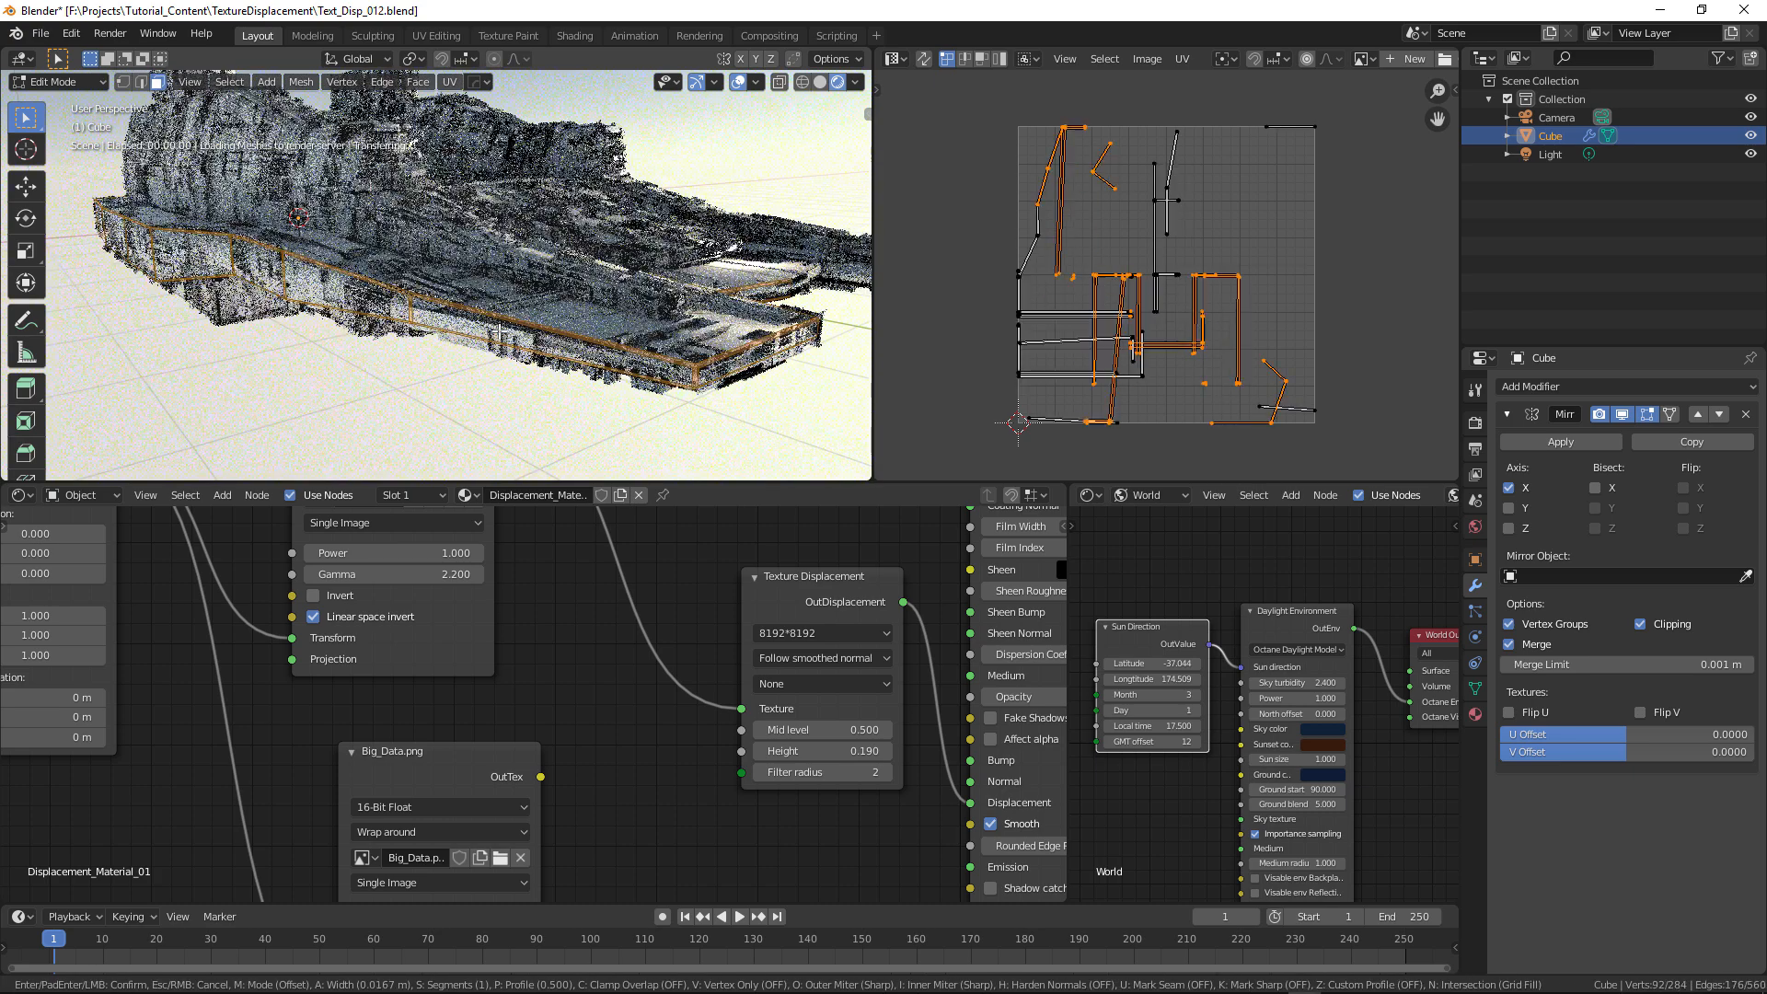
scroll(503, 328, "up", 2)
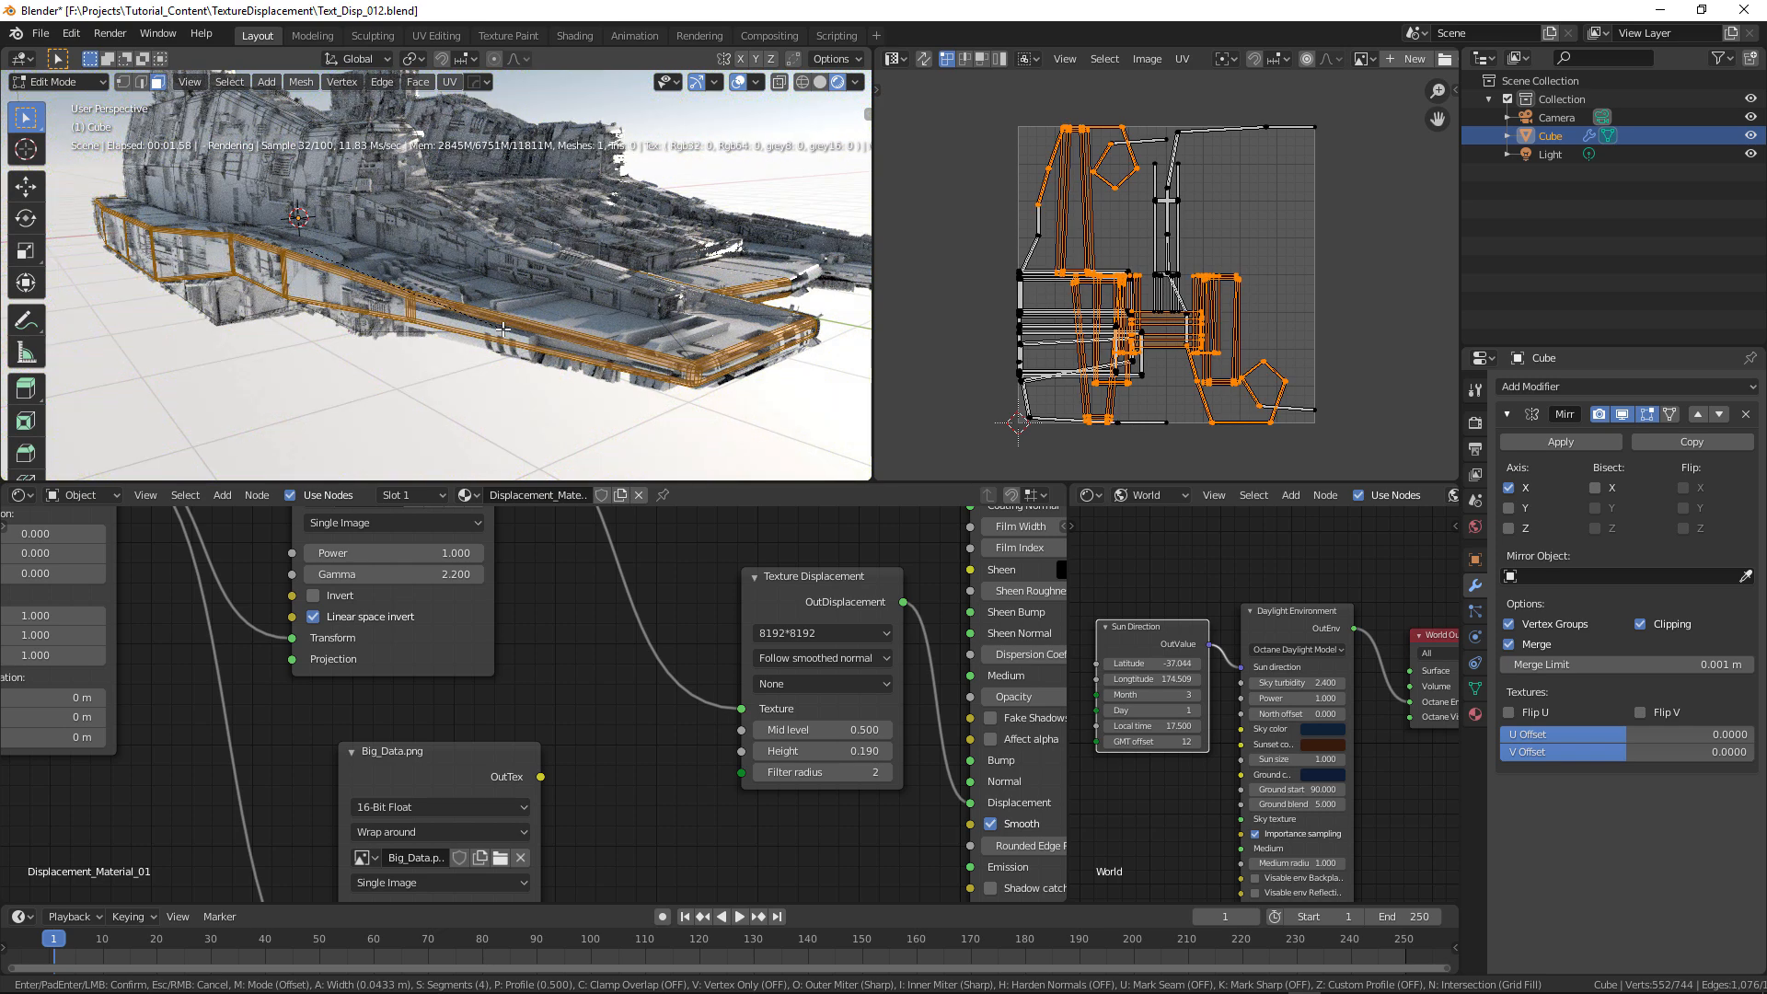
scroll(503, 329, "up", 1)
scroll(503, 328, "down", 1)
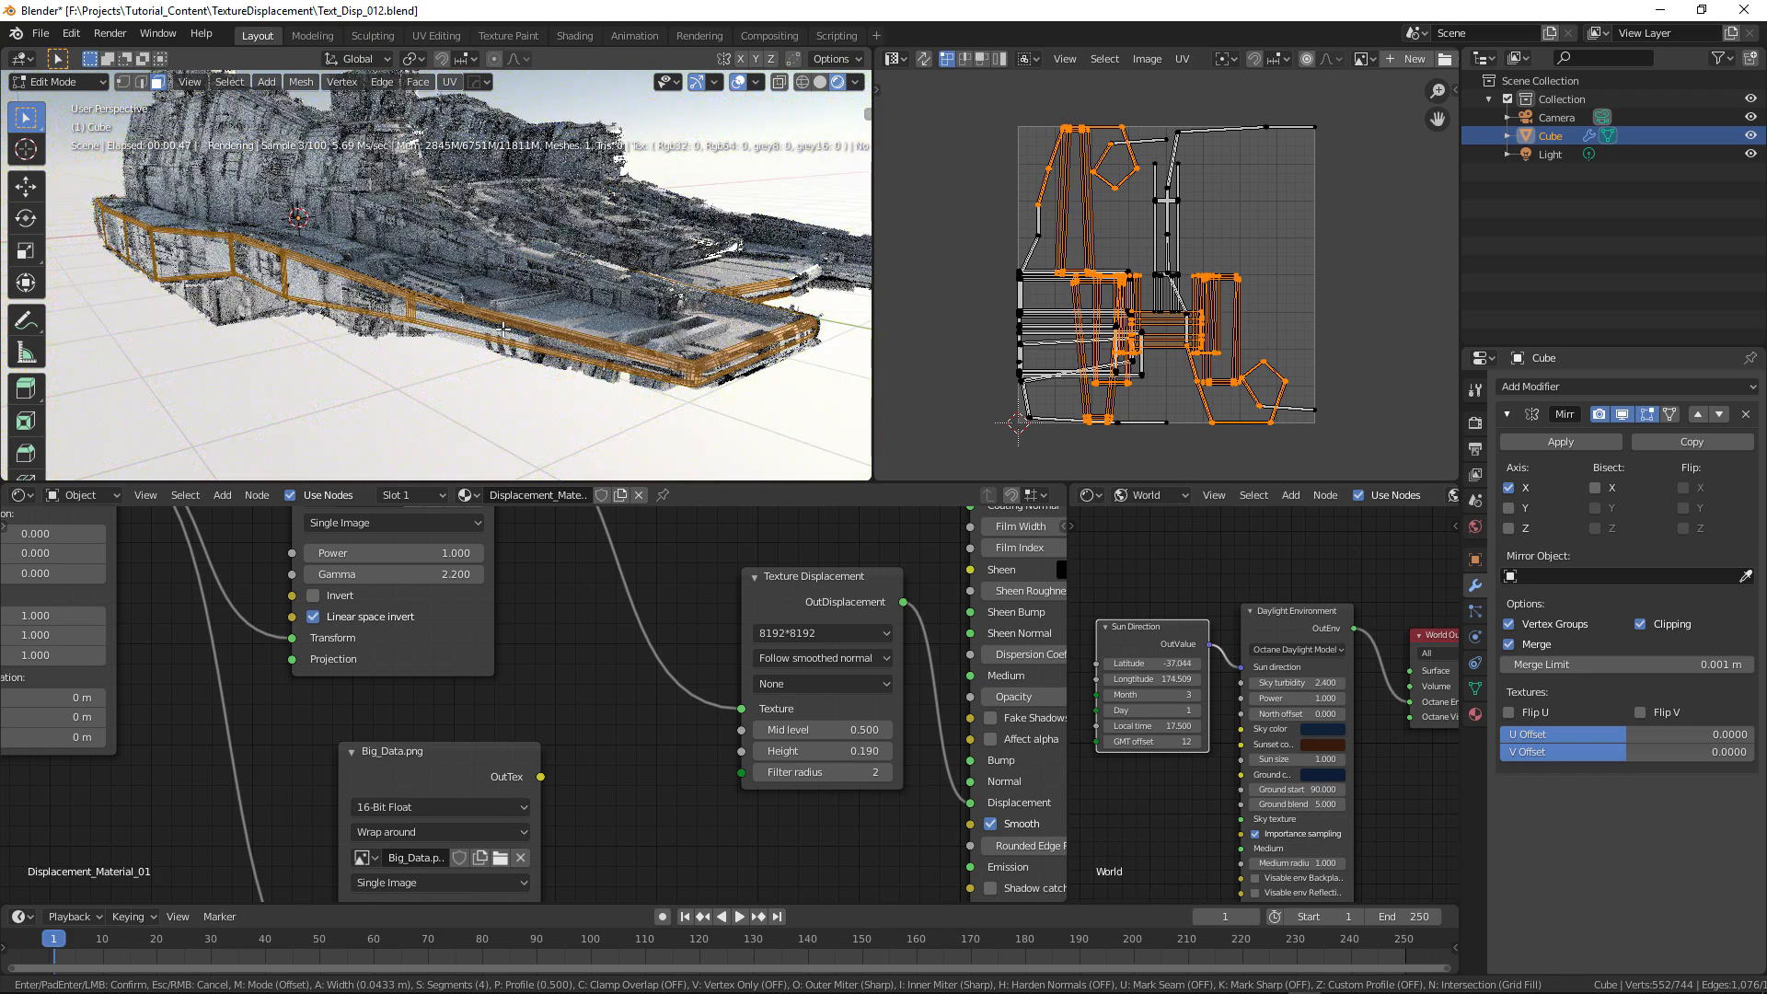
key("Tab")
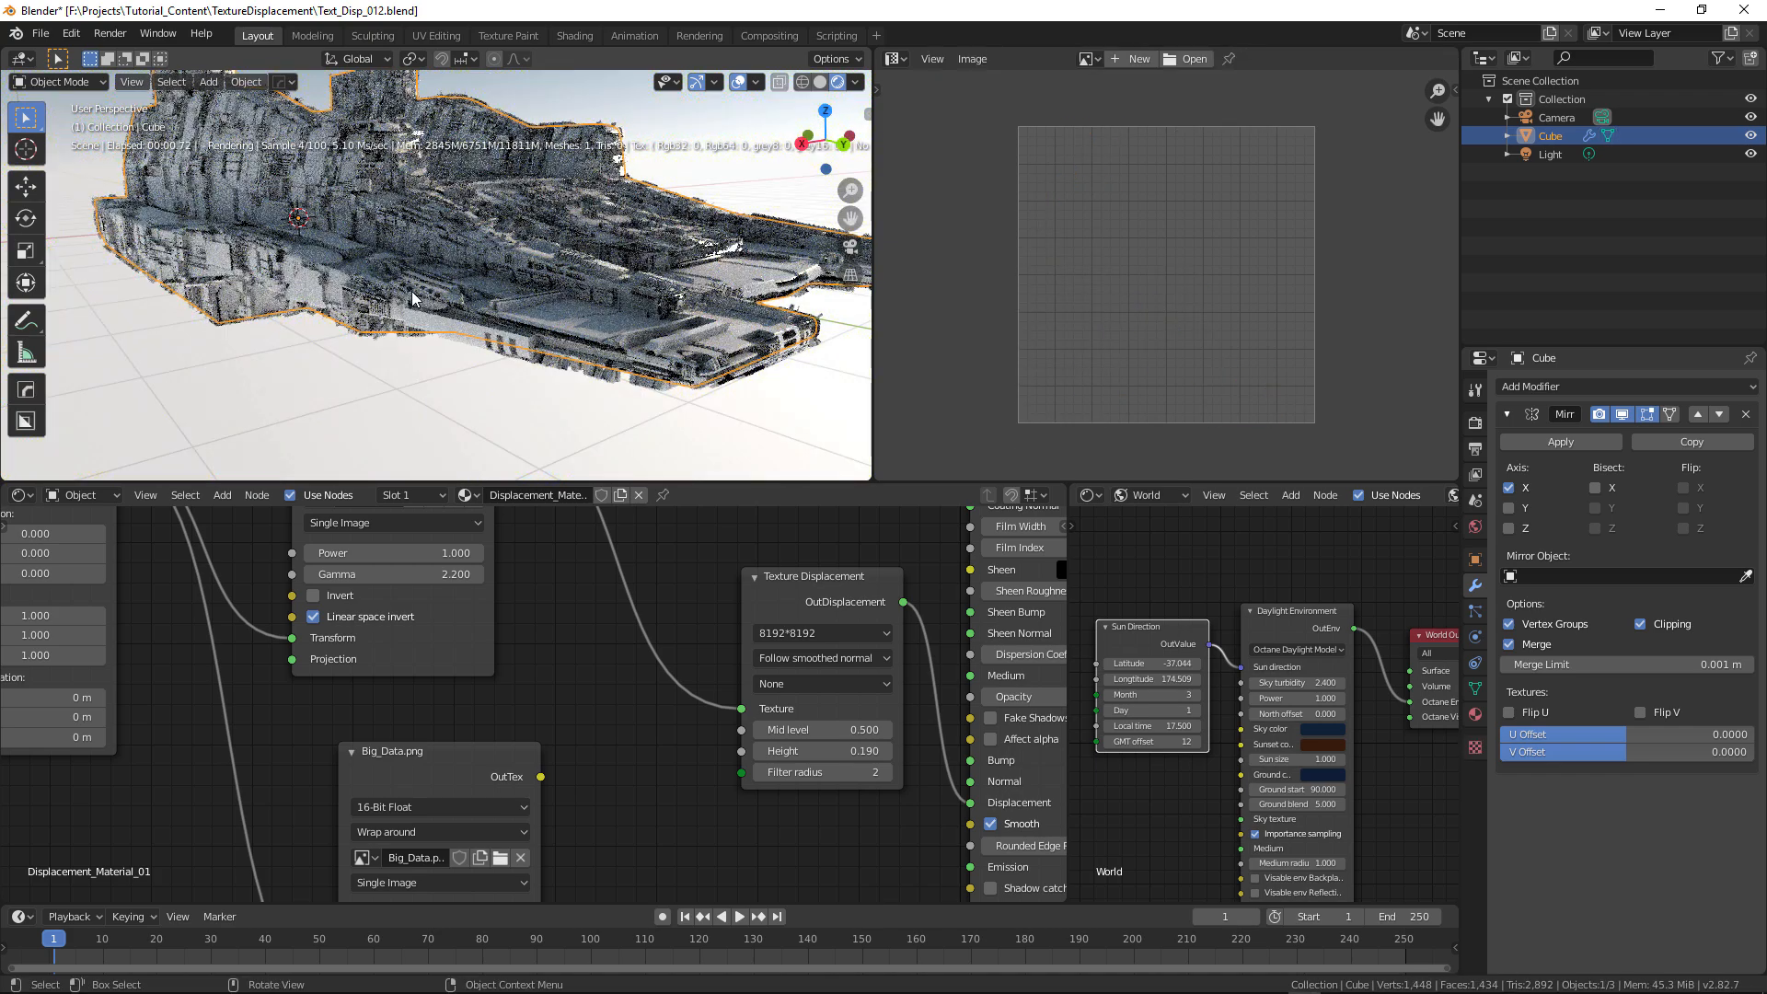
- Select the four adjoining faces on the rear deck and scale their UVs down to about 0.74
scroll(411, 291, "up", 4)
middle_click_drag(396, 325, 647, 406)
scroll(610, 322, "up", 5)
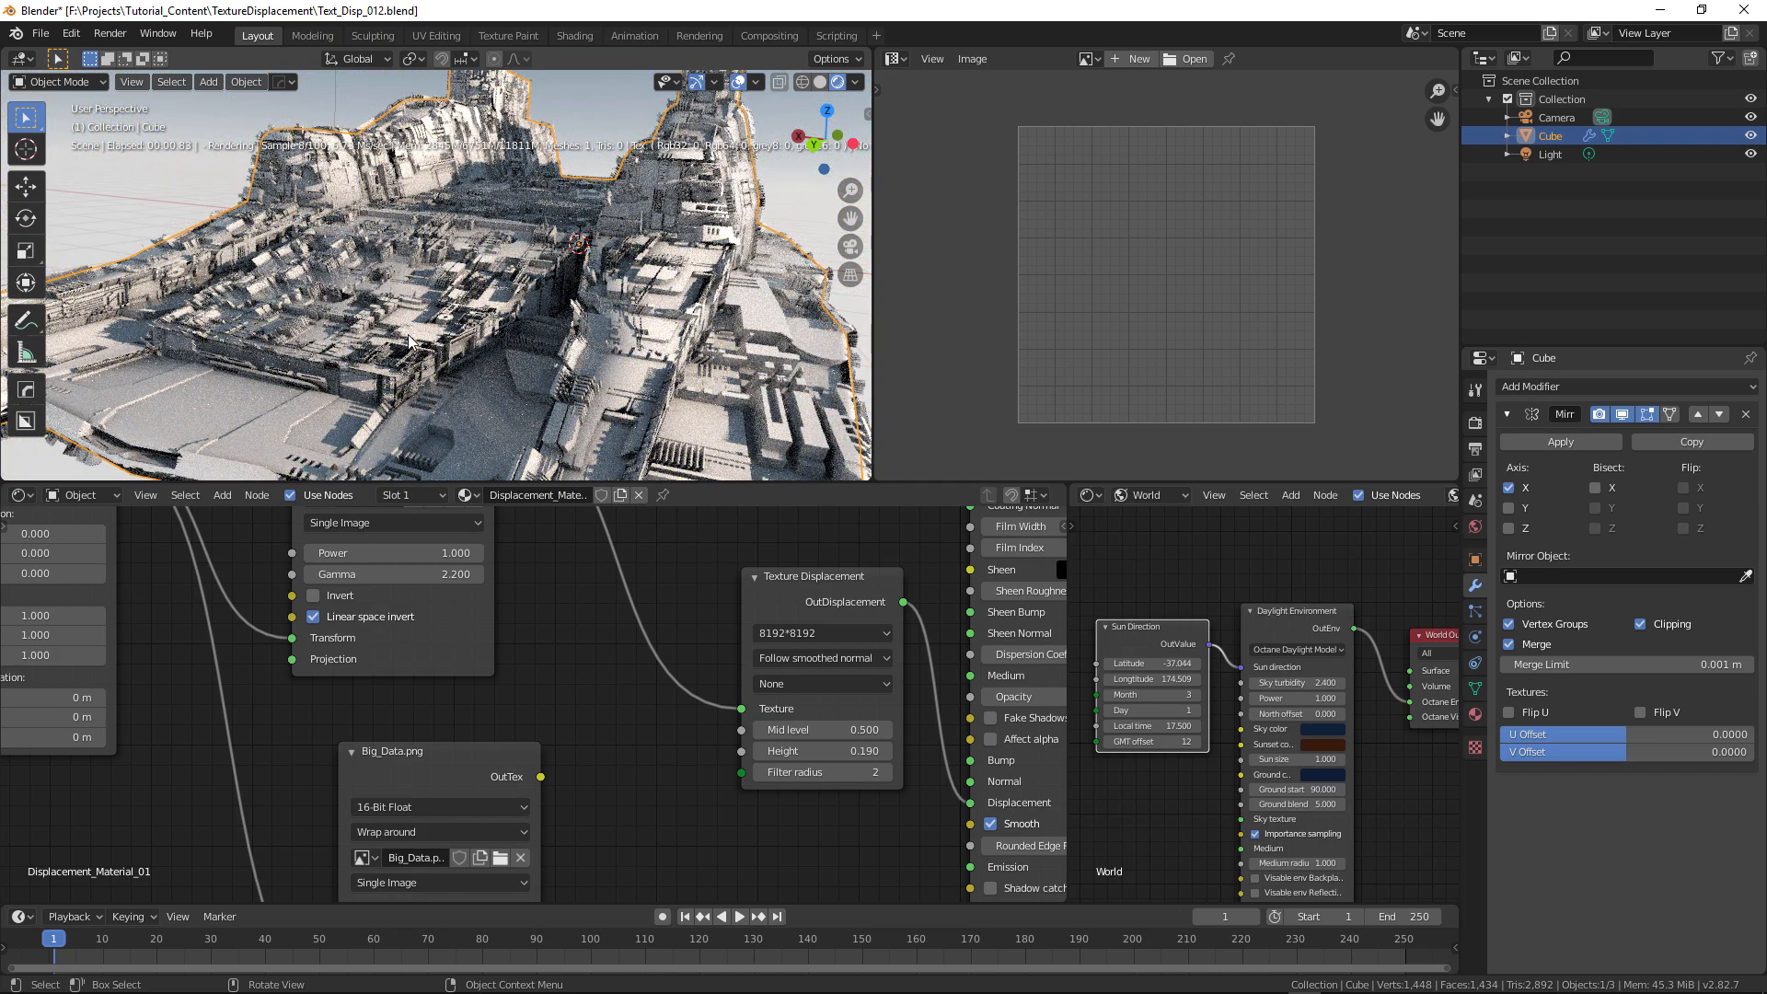
key("Tab")
left_click(285, 312)
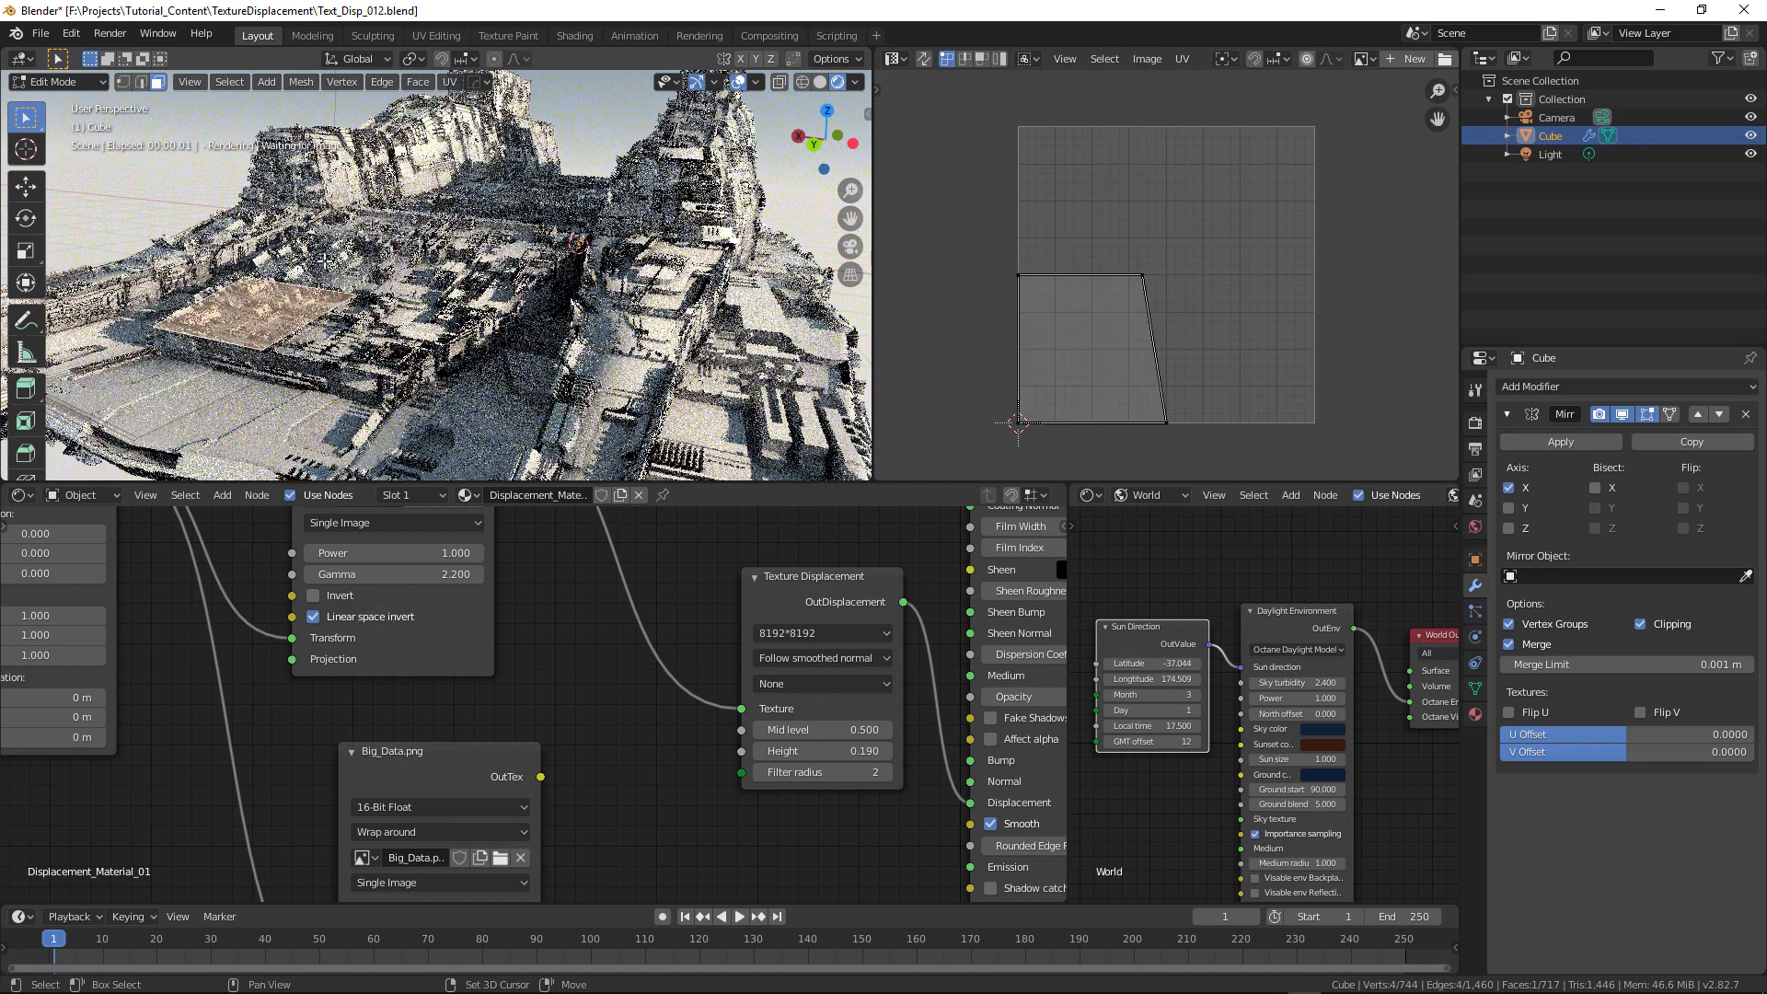
left_click(361, 257, "shift")
middle_click_drag(447, 366, 472, 369)
left_click(506, 314, "shift")
left_click(563, 377, "shift")
middle_click_drag(676, 375, 642, 371)
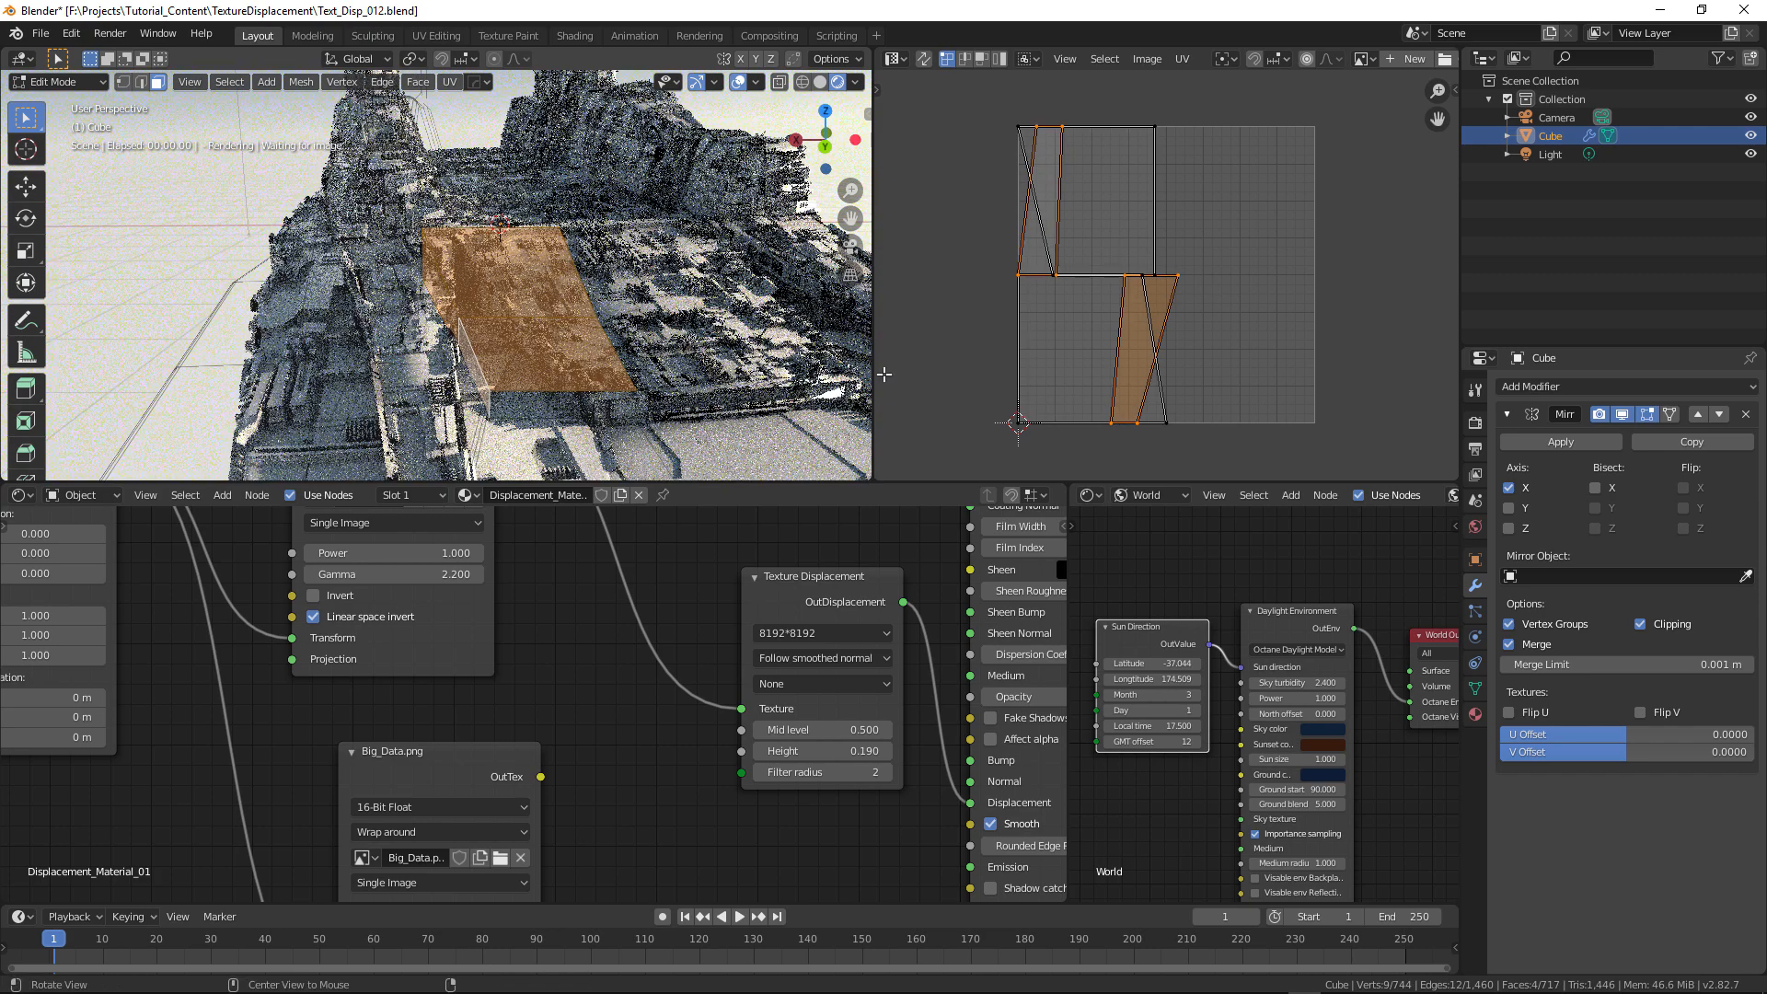
key("a")
key("s")
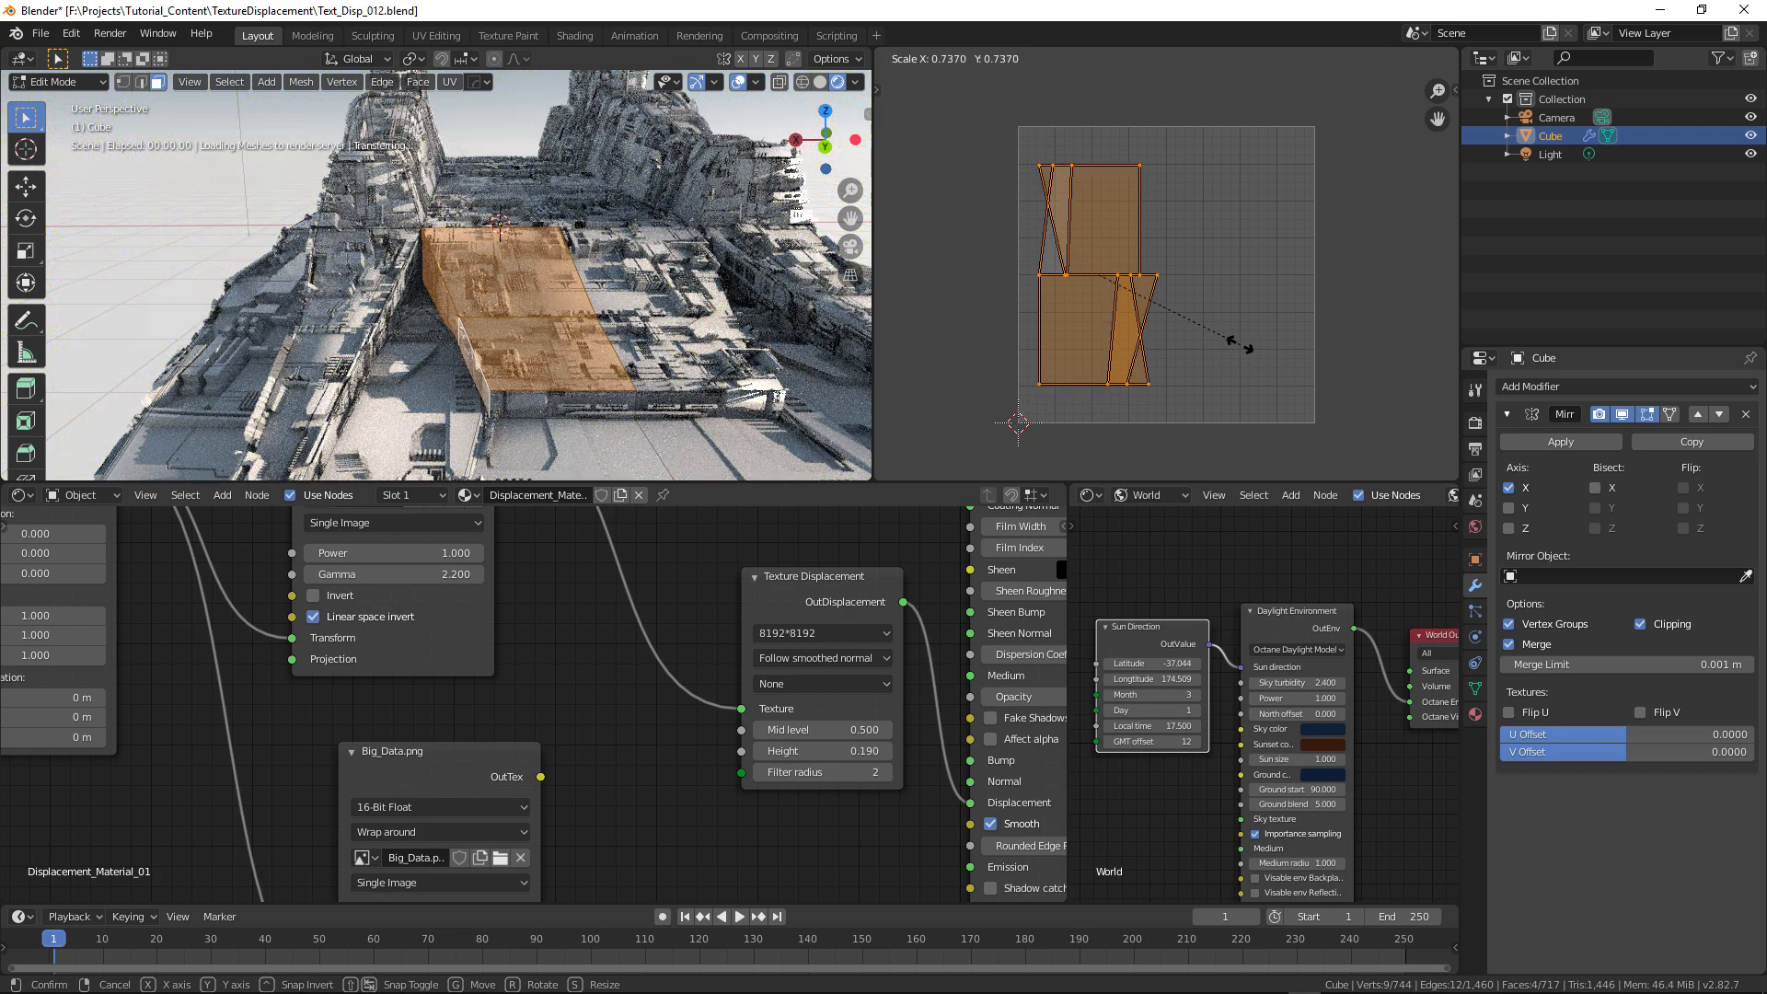
left_click(1238, 350)
key("Tab")
- Add a lengthwise loop cut through the sloping rear deck without sliding it
middle_click_drag(697, 402, 588, 400)
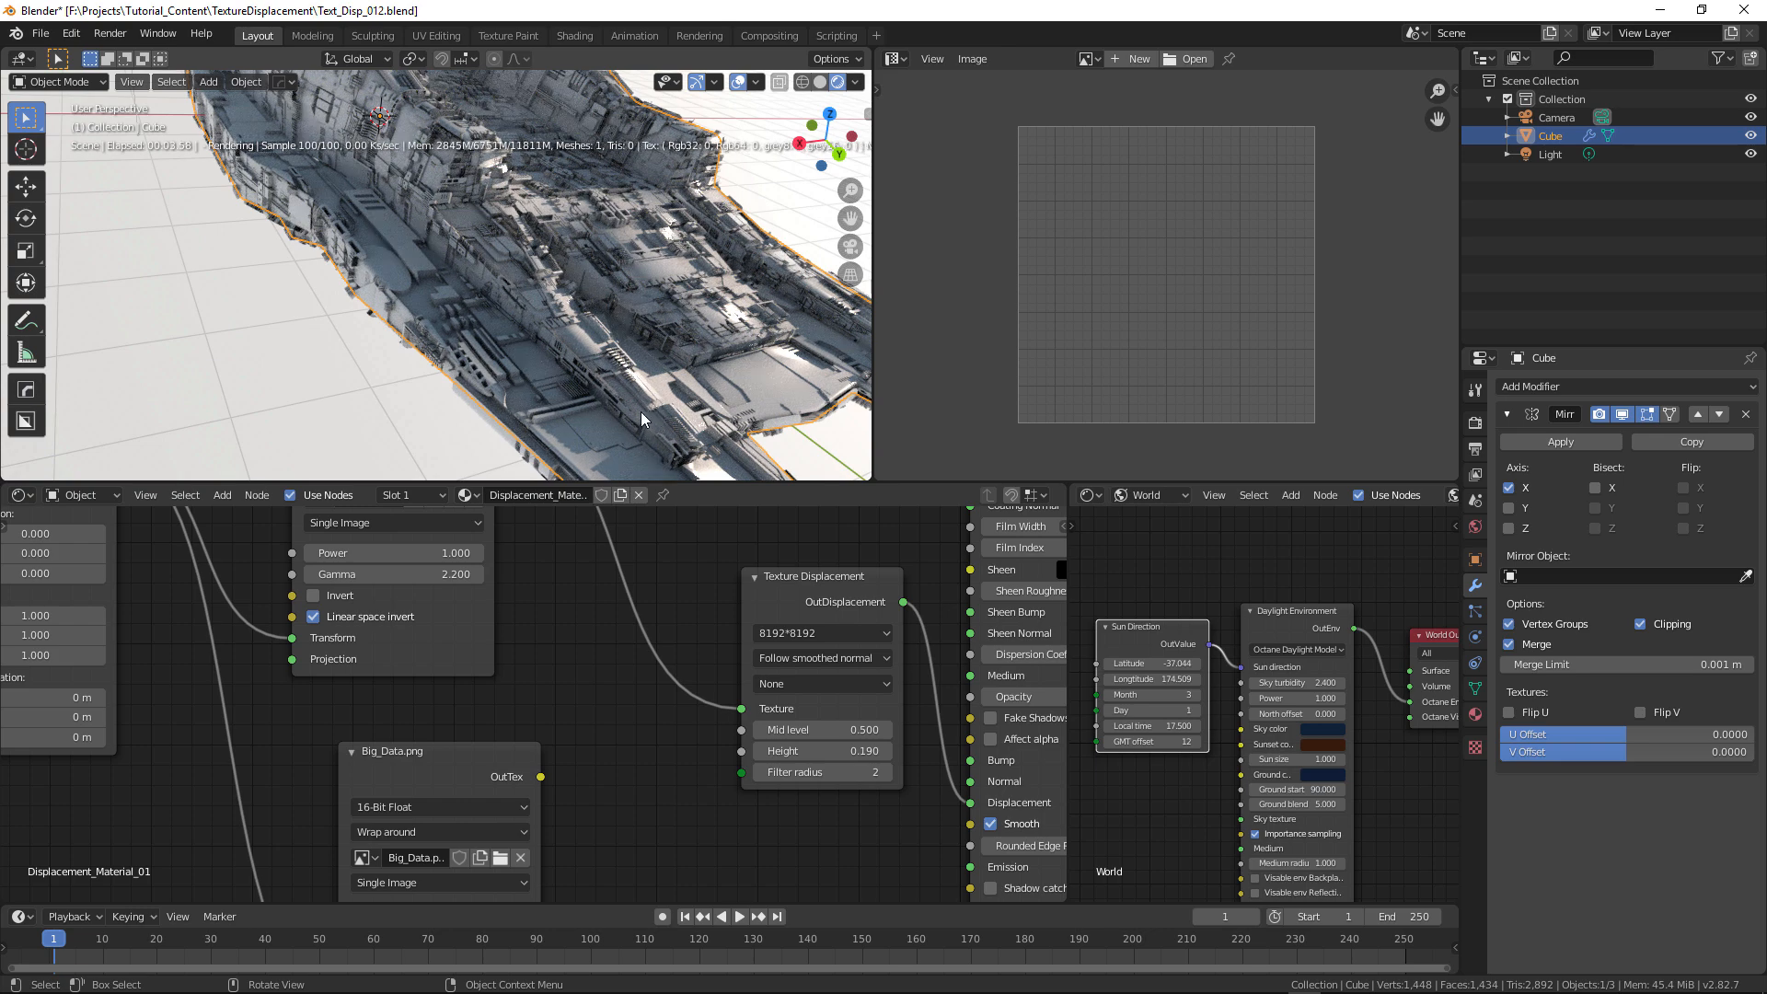
middle_click_drag(544, 401, 455, 352)
scroll(501, 319, "up", 3)
key("Tab")
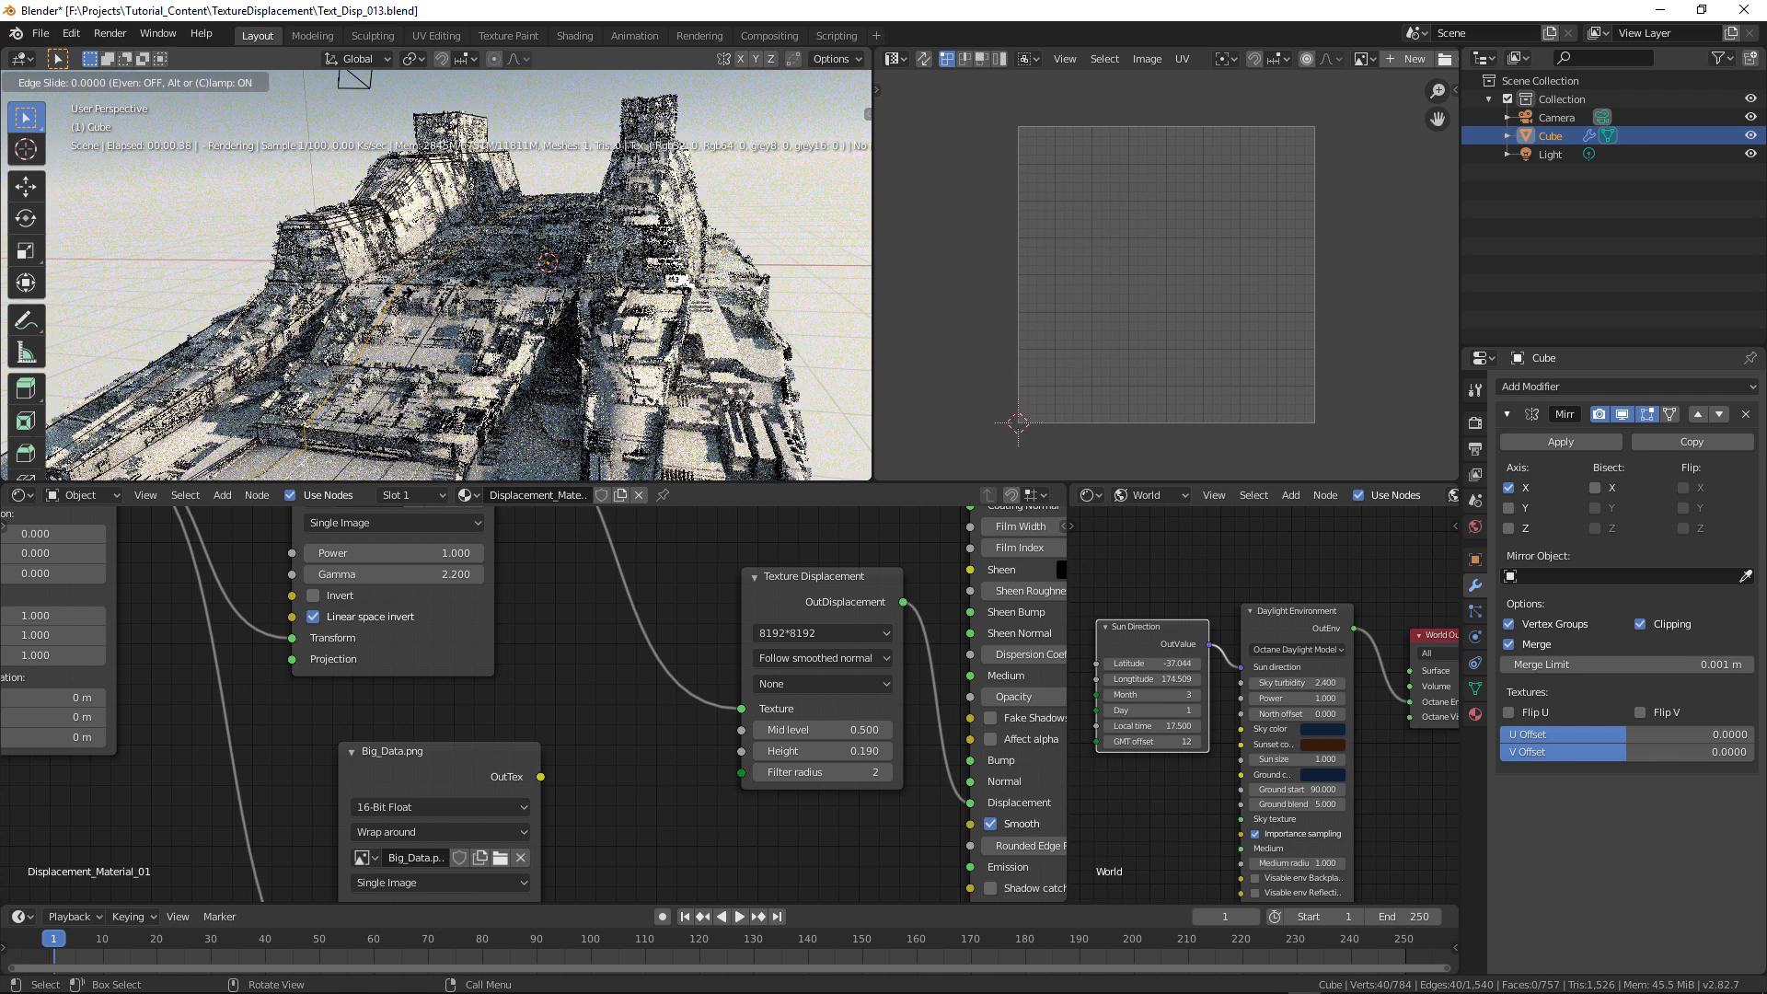
left_click(397, 291)
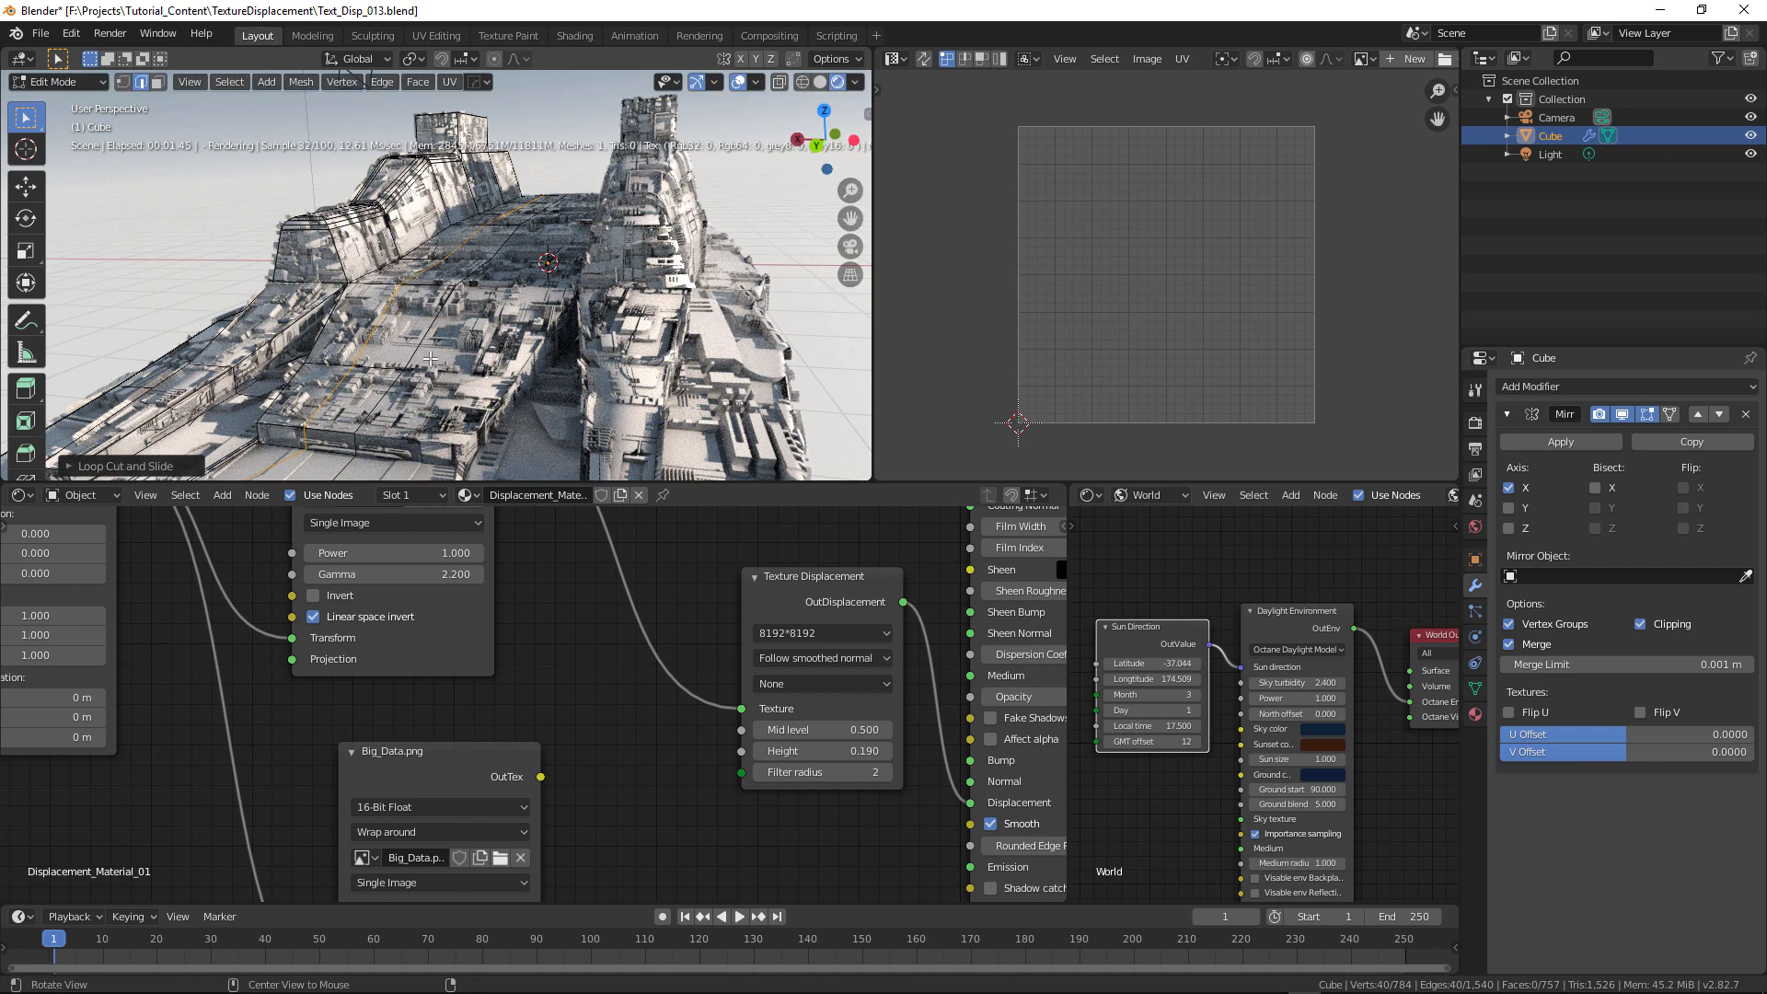
- Extrude two adjoining rear deck faces along their normals by about 0.35 and scale them to about 0.94
middle_click_drag(446, 360, 426, 347)
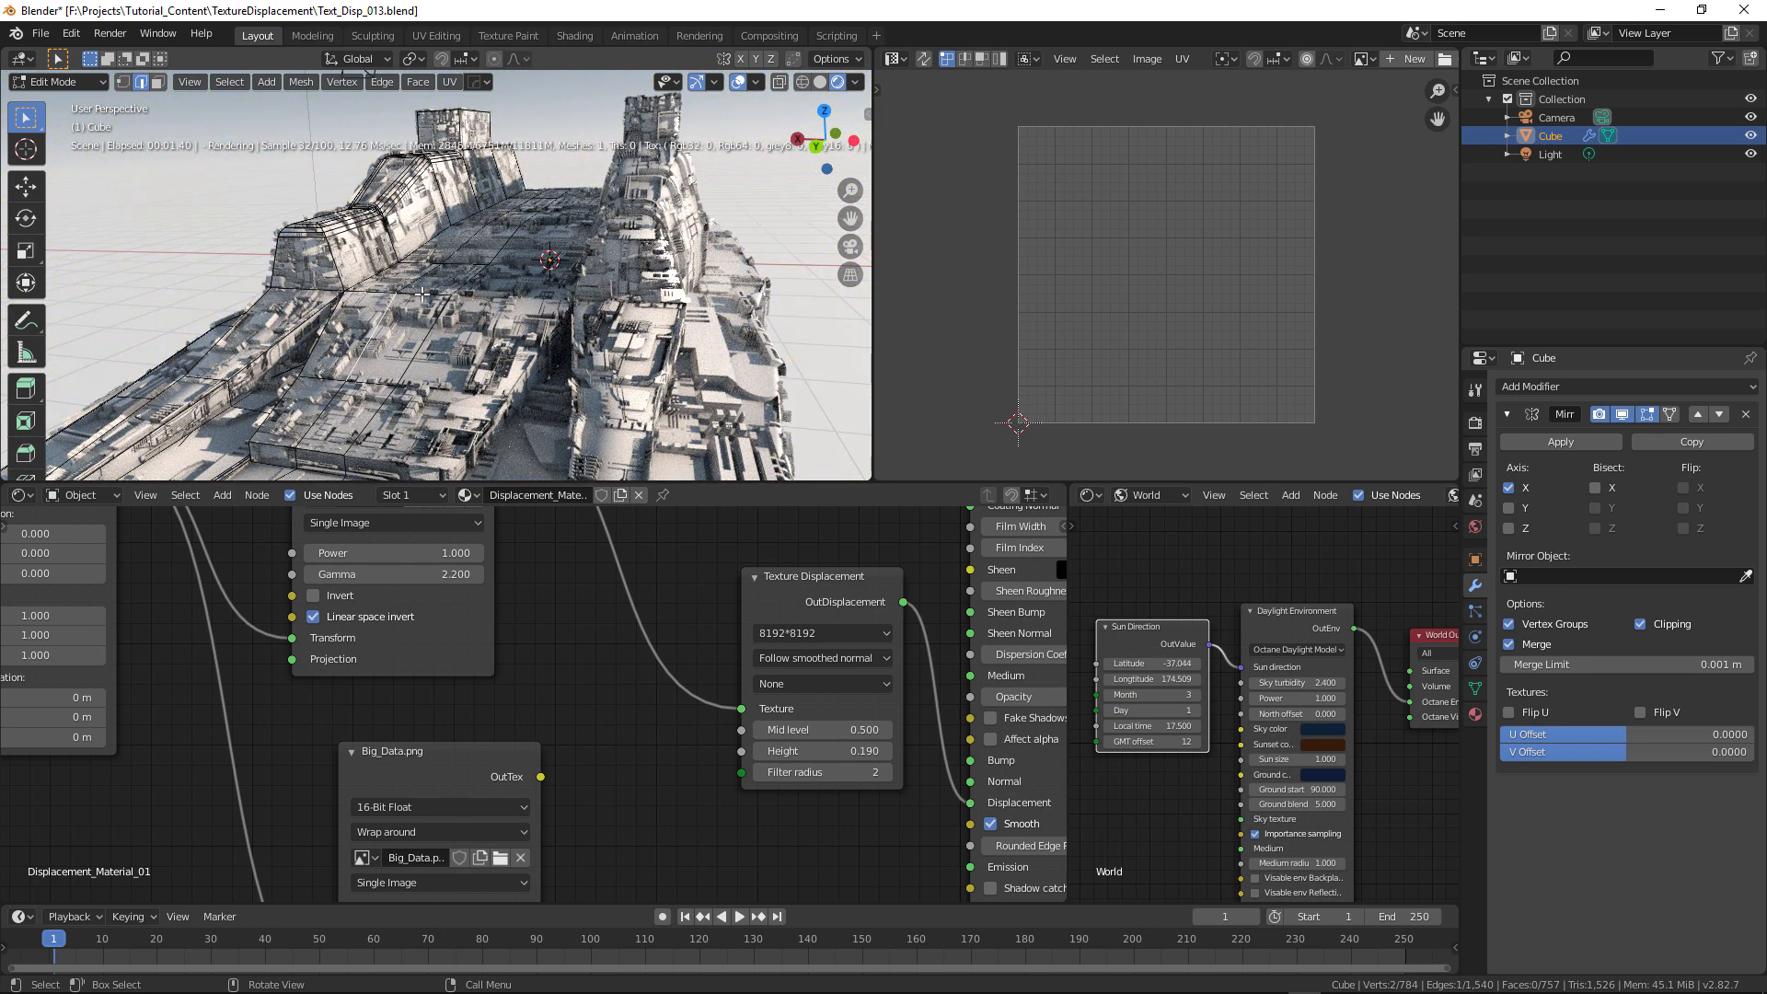
left_click(474, 377, "shift")
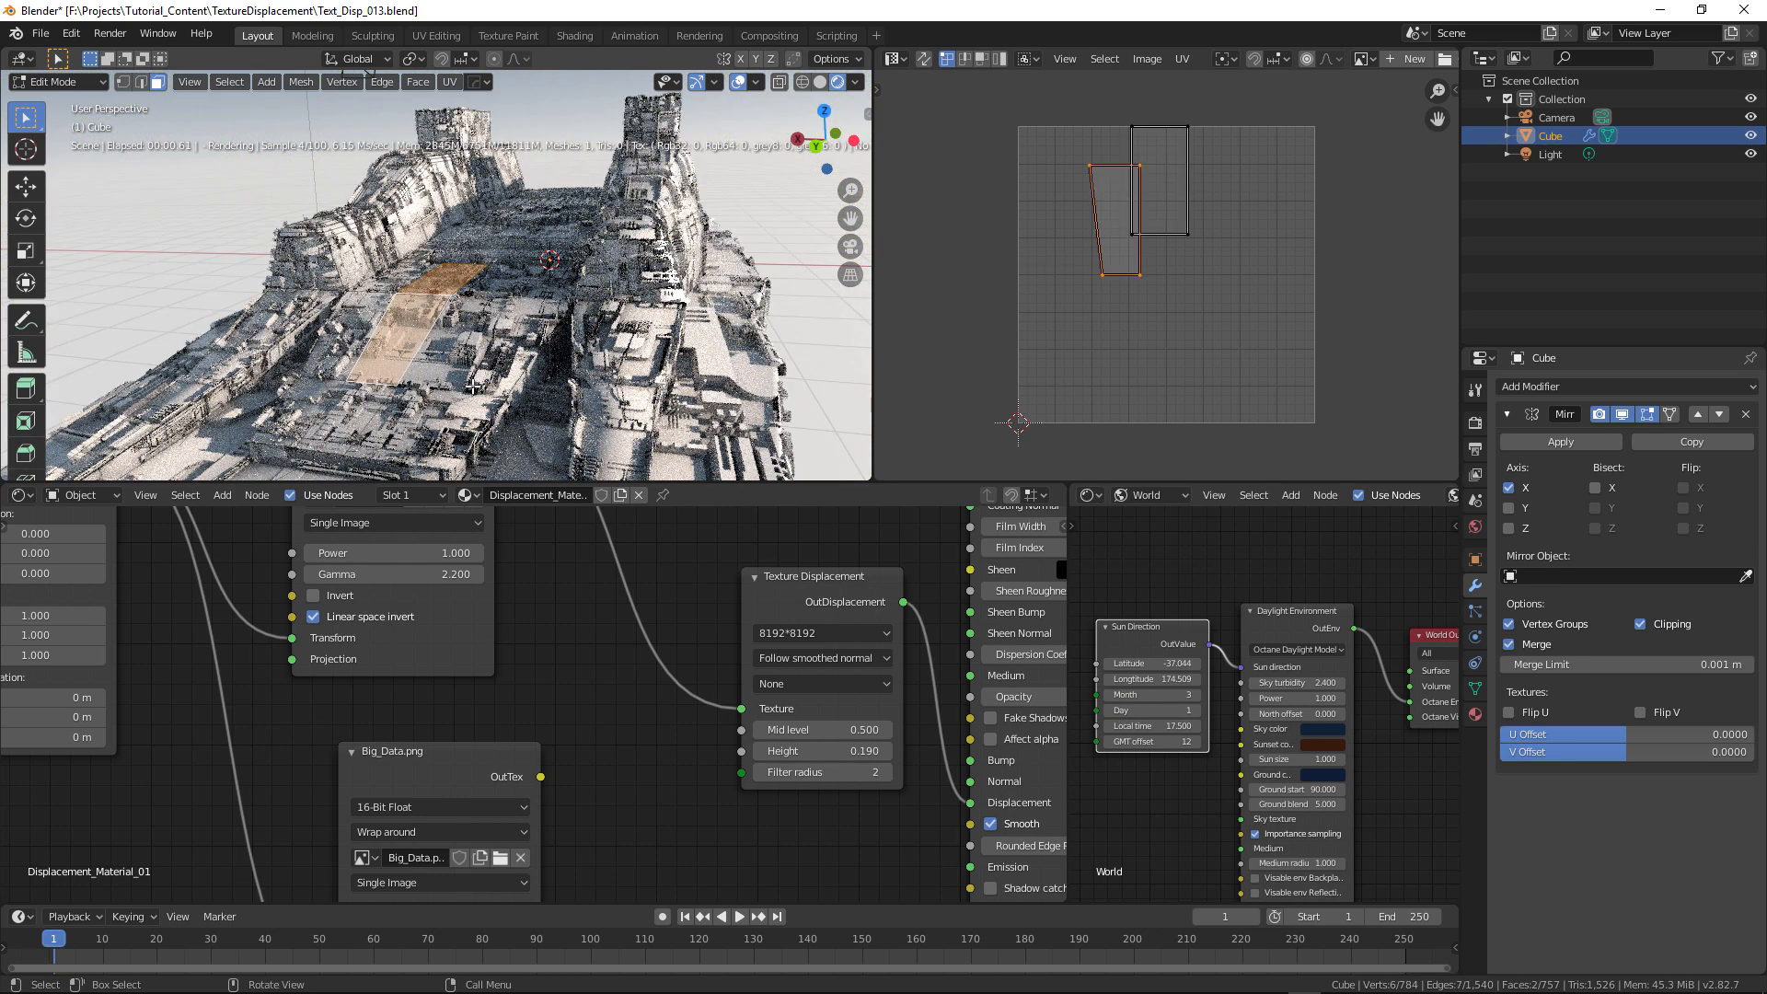
middle_click_drag(417, 374, 445, 383)
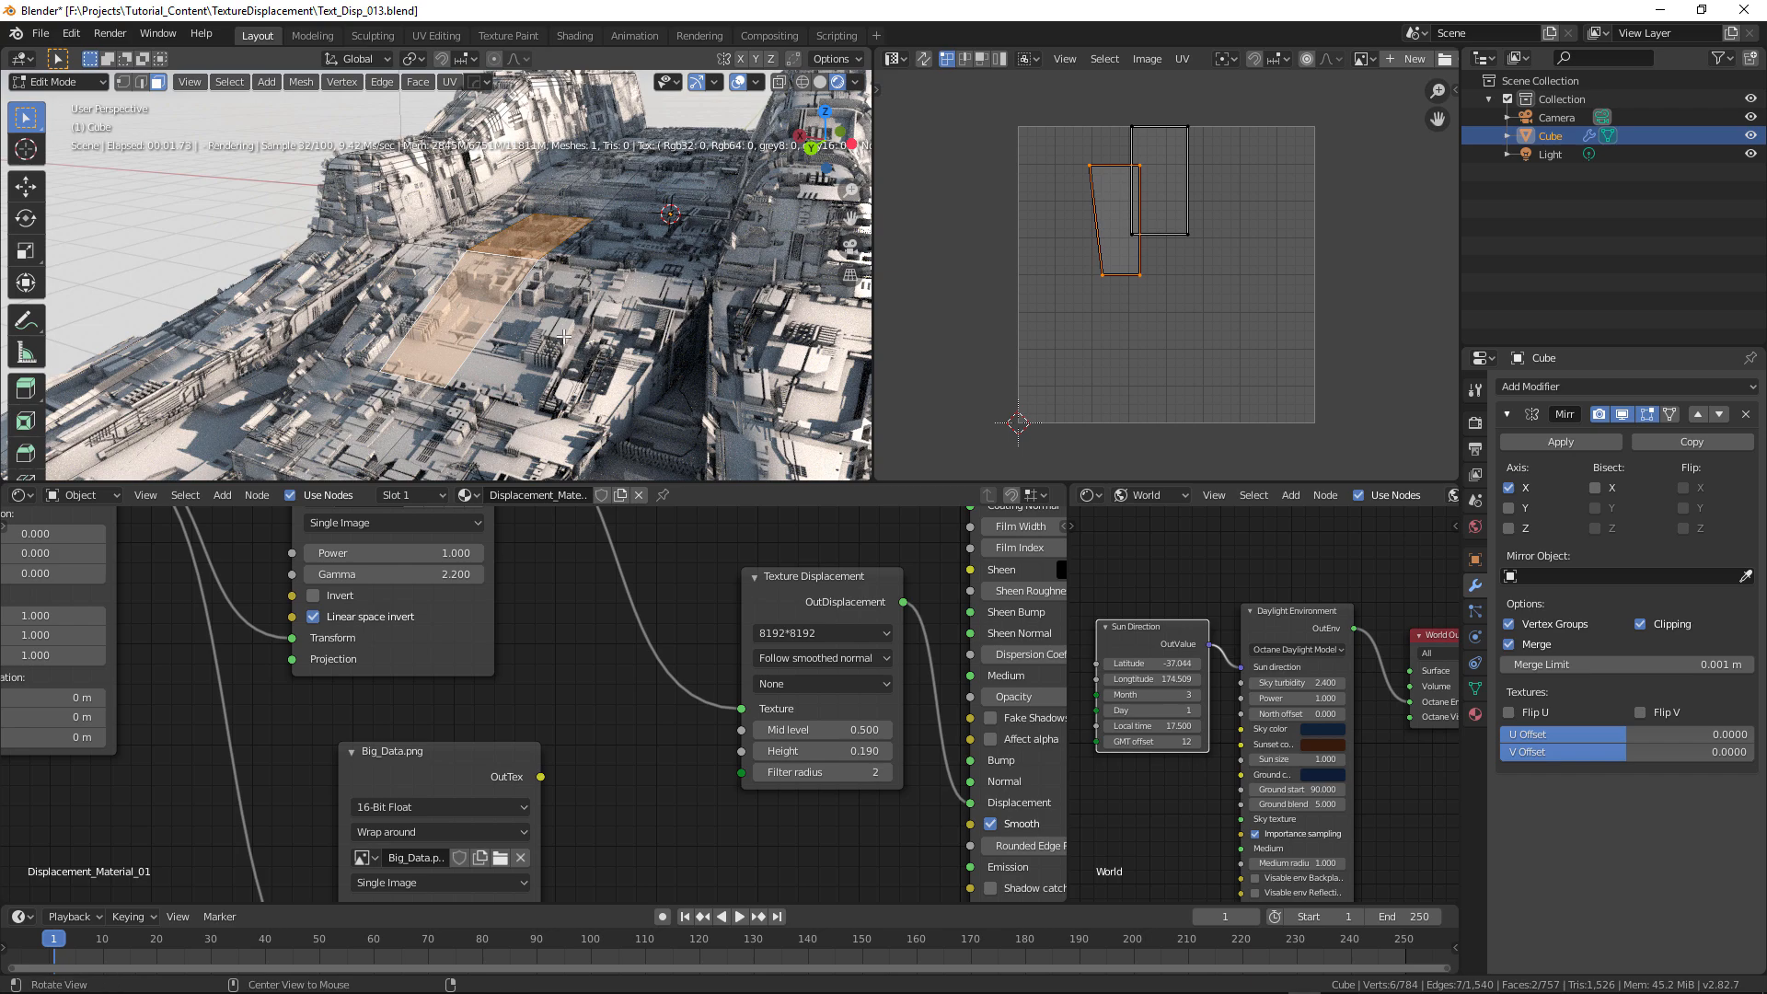
left_click(564, 337)
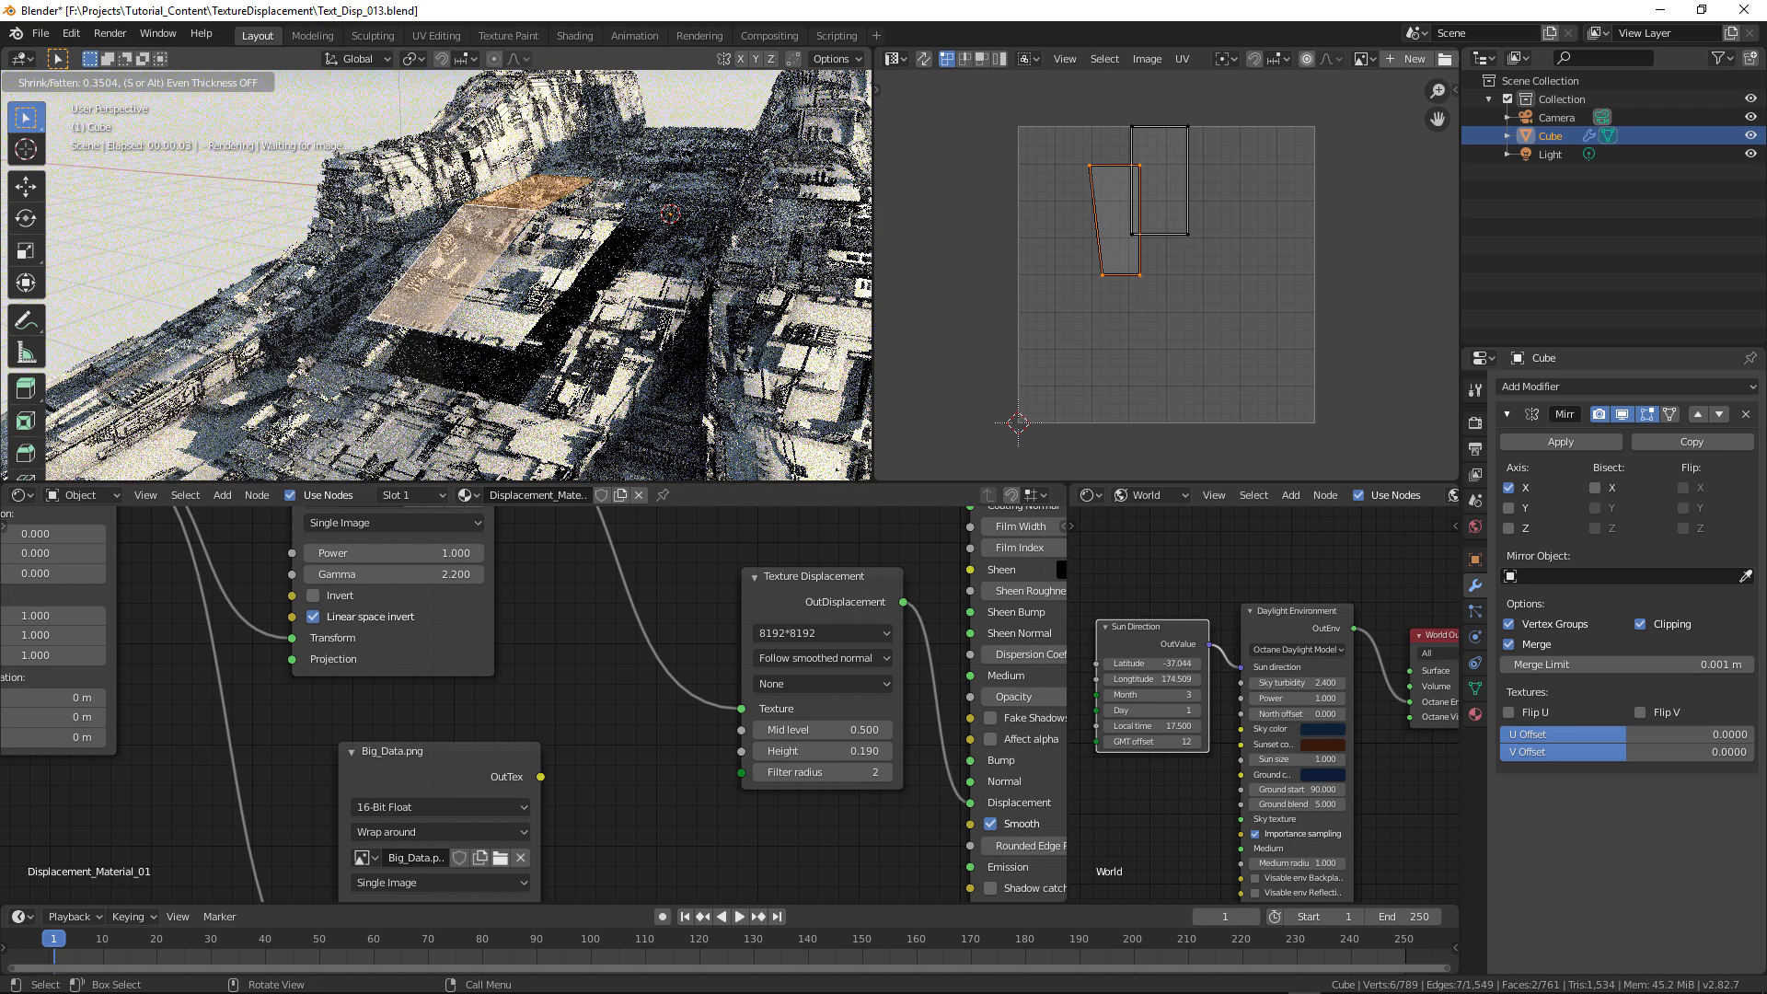
key("Return")
key("s")
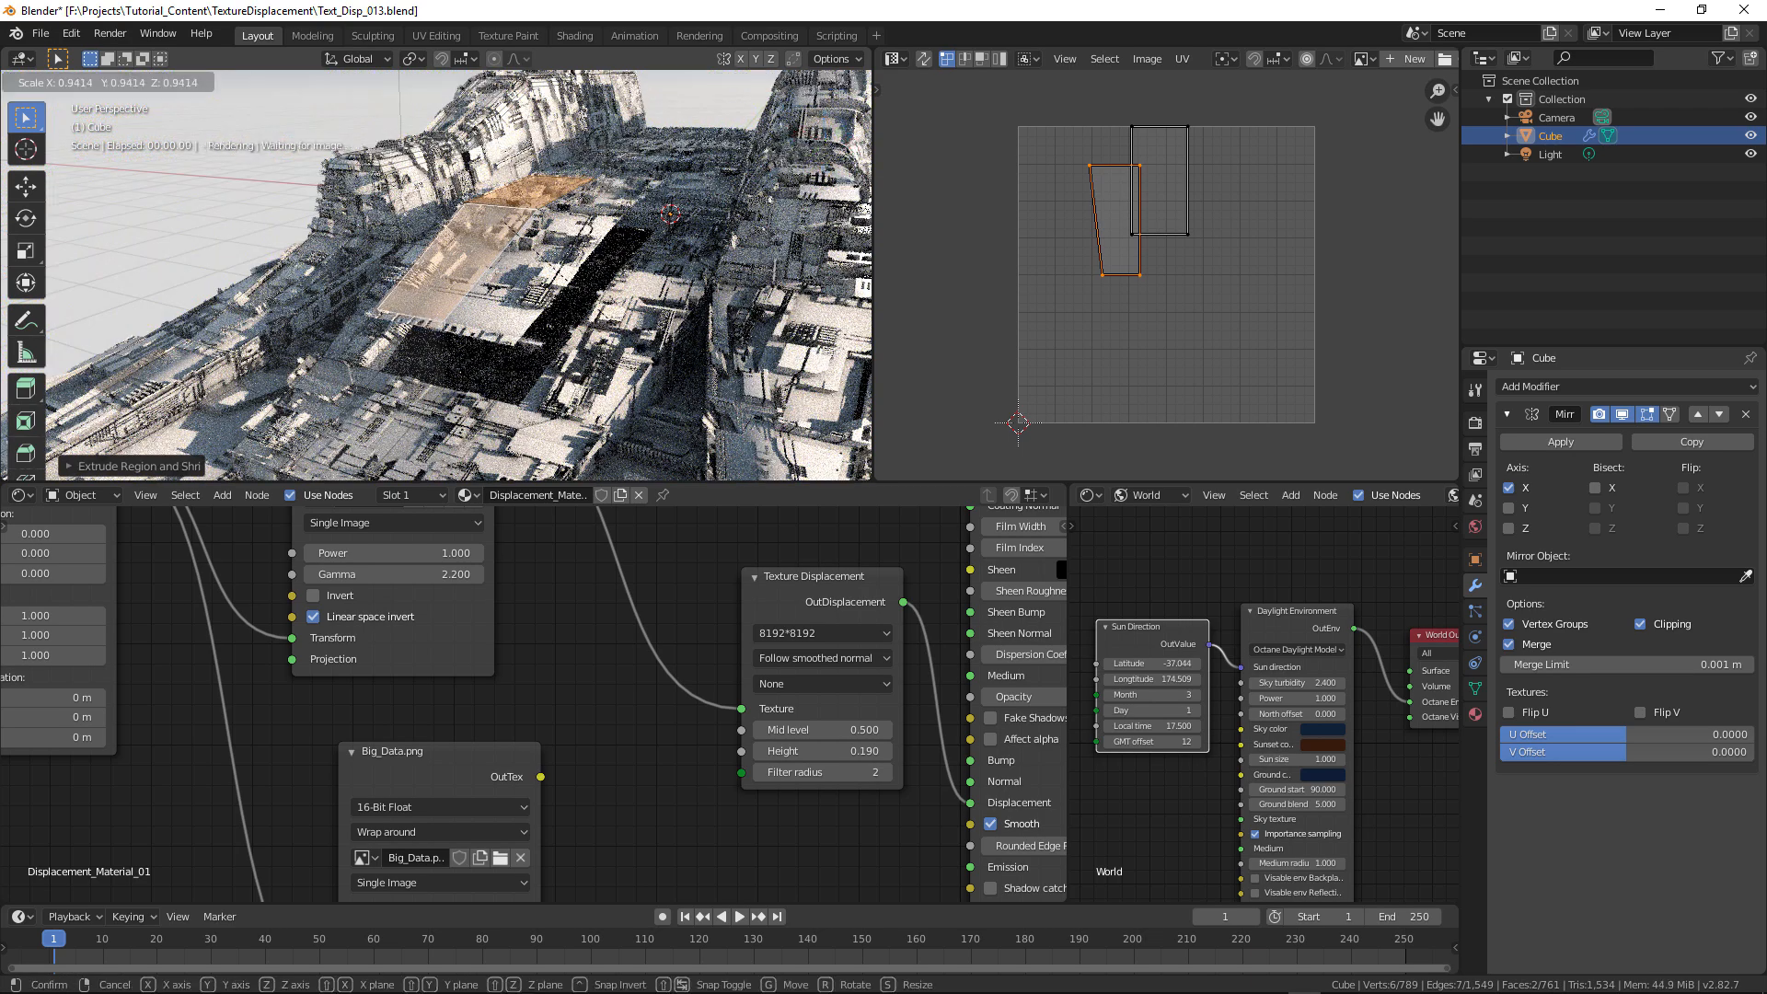
left_click(474, 374)
left_click(474, 374)
- Apply a Smart UV Project with a 66.00 angle limit to the side walls of the raised deck block
left_click(474, 374, "alt")
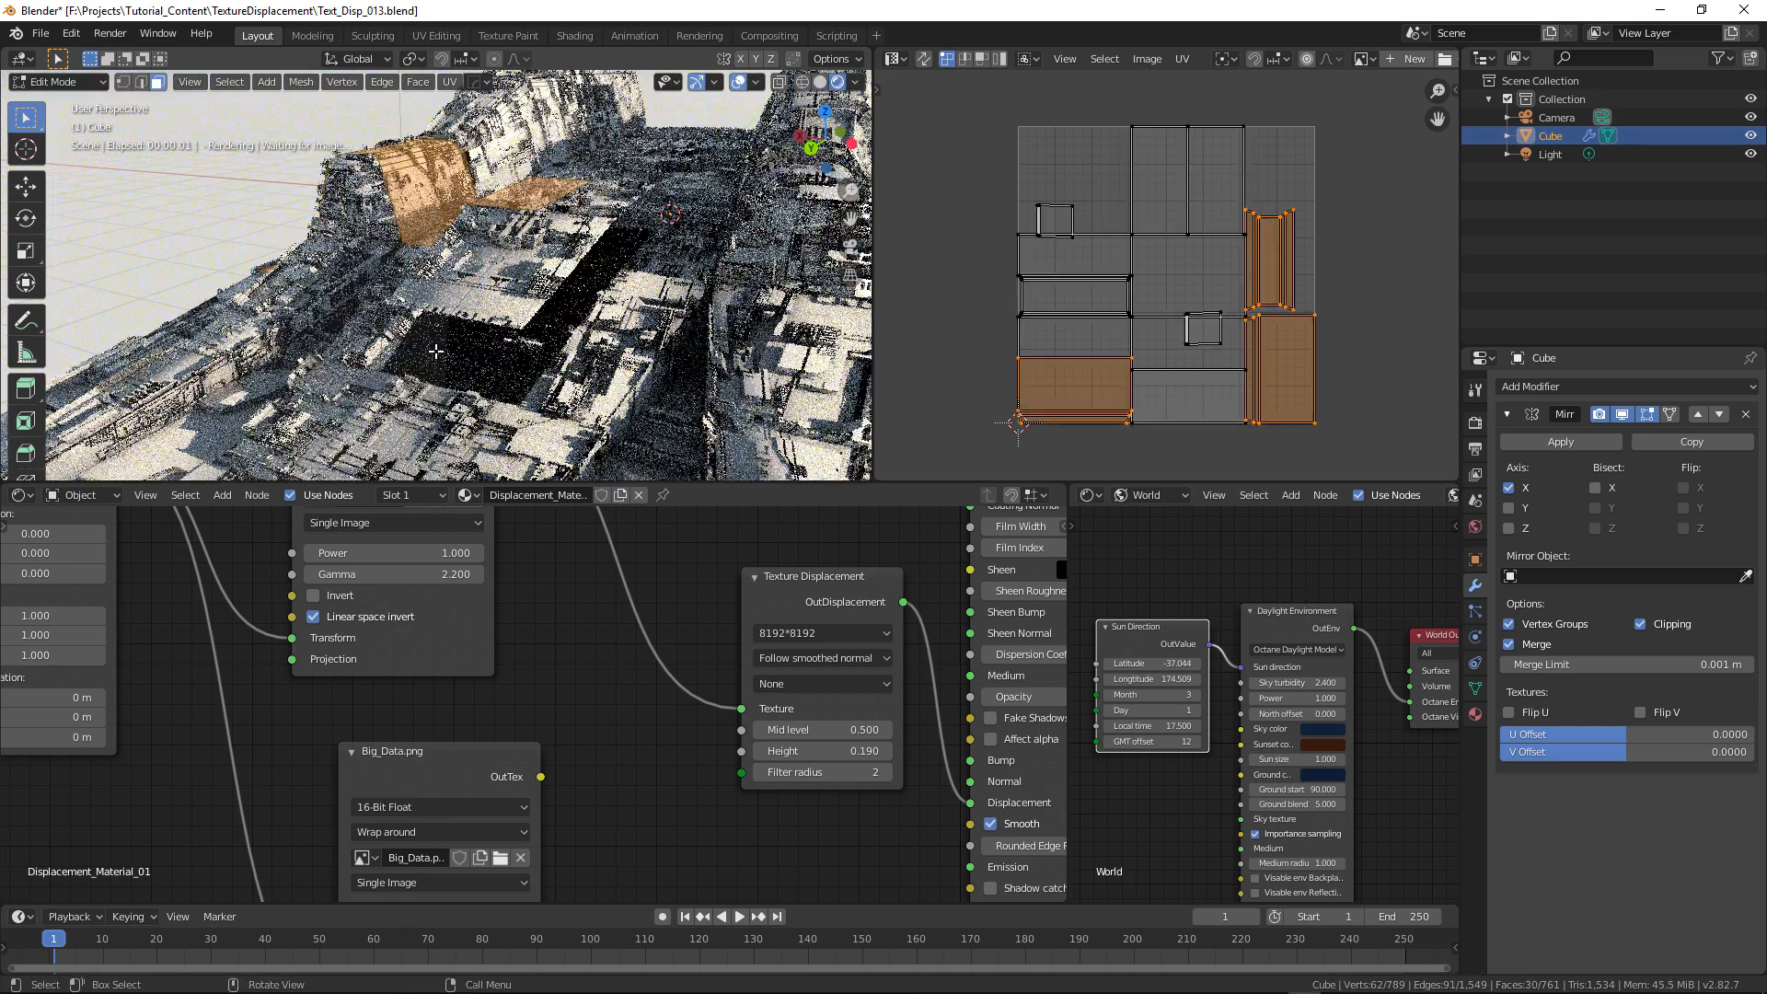
key("alt+a")
left_click(474, 375, "alt")
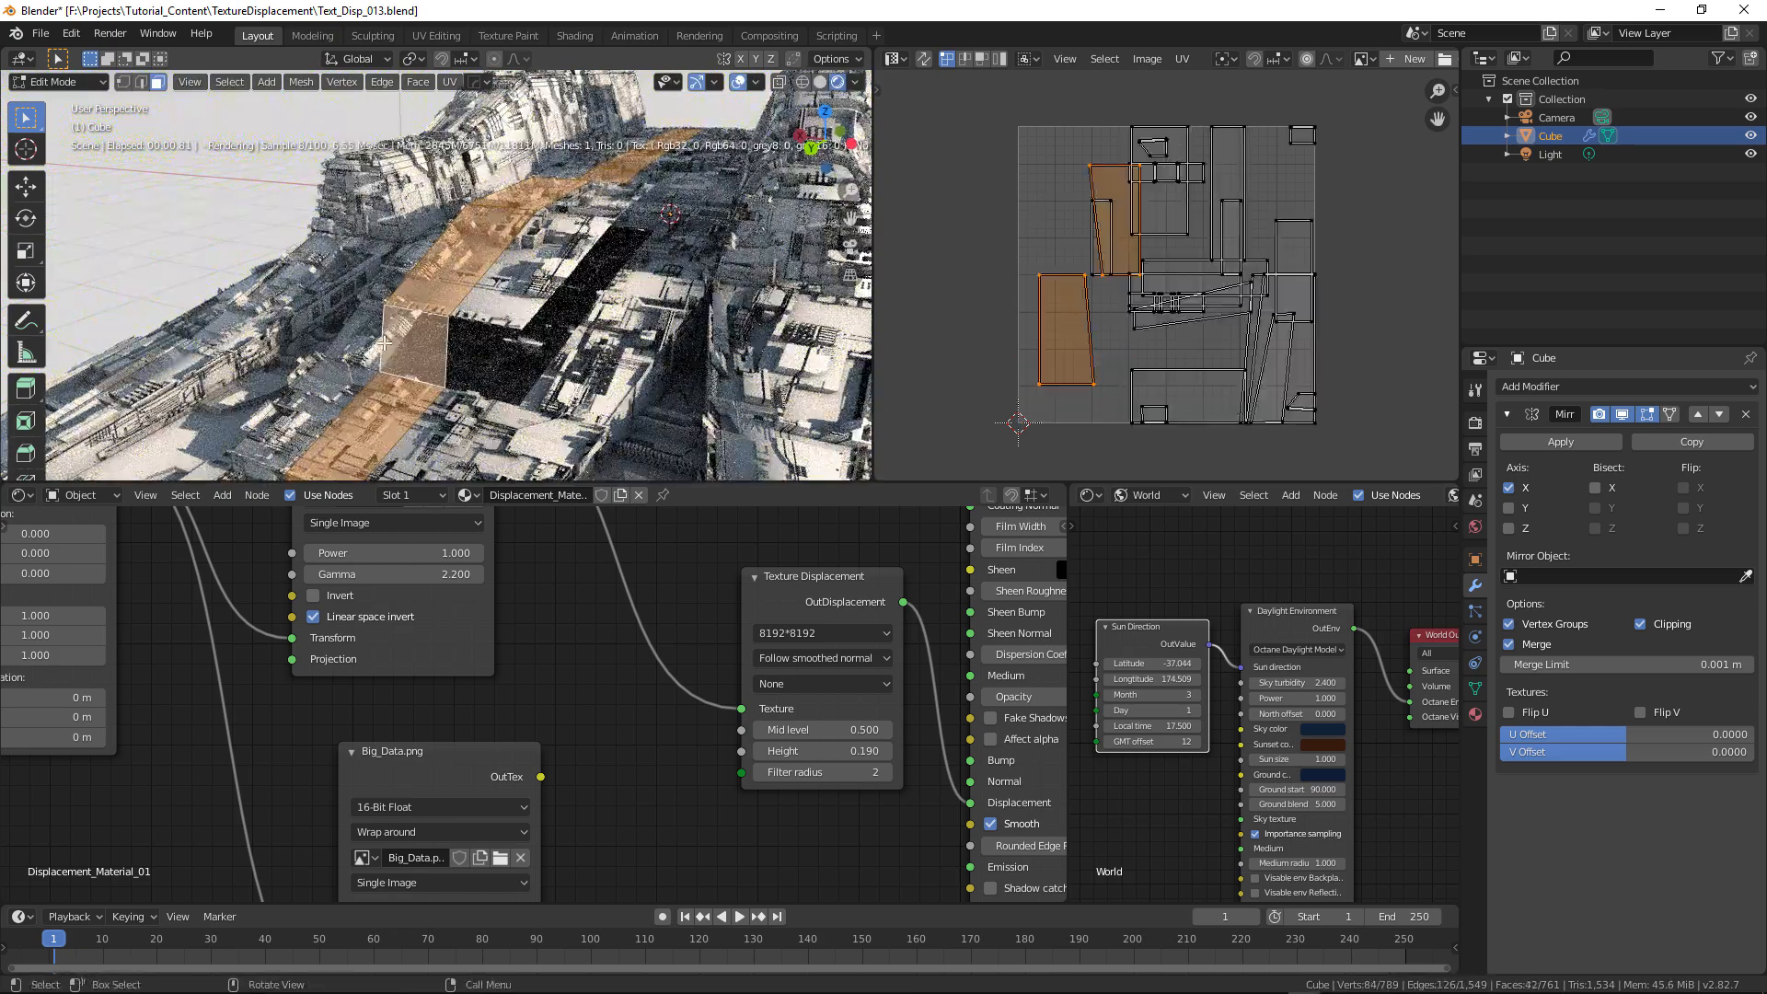
left_click(477, 360, "alt")
middle_click_drag(476, 361, 650, 394)
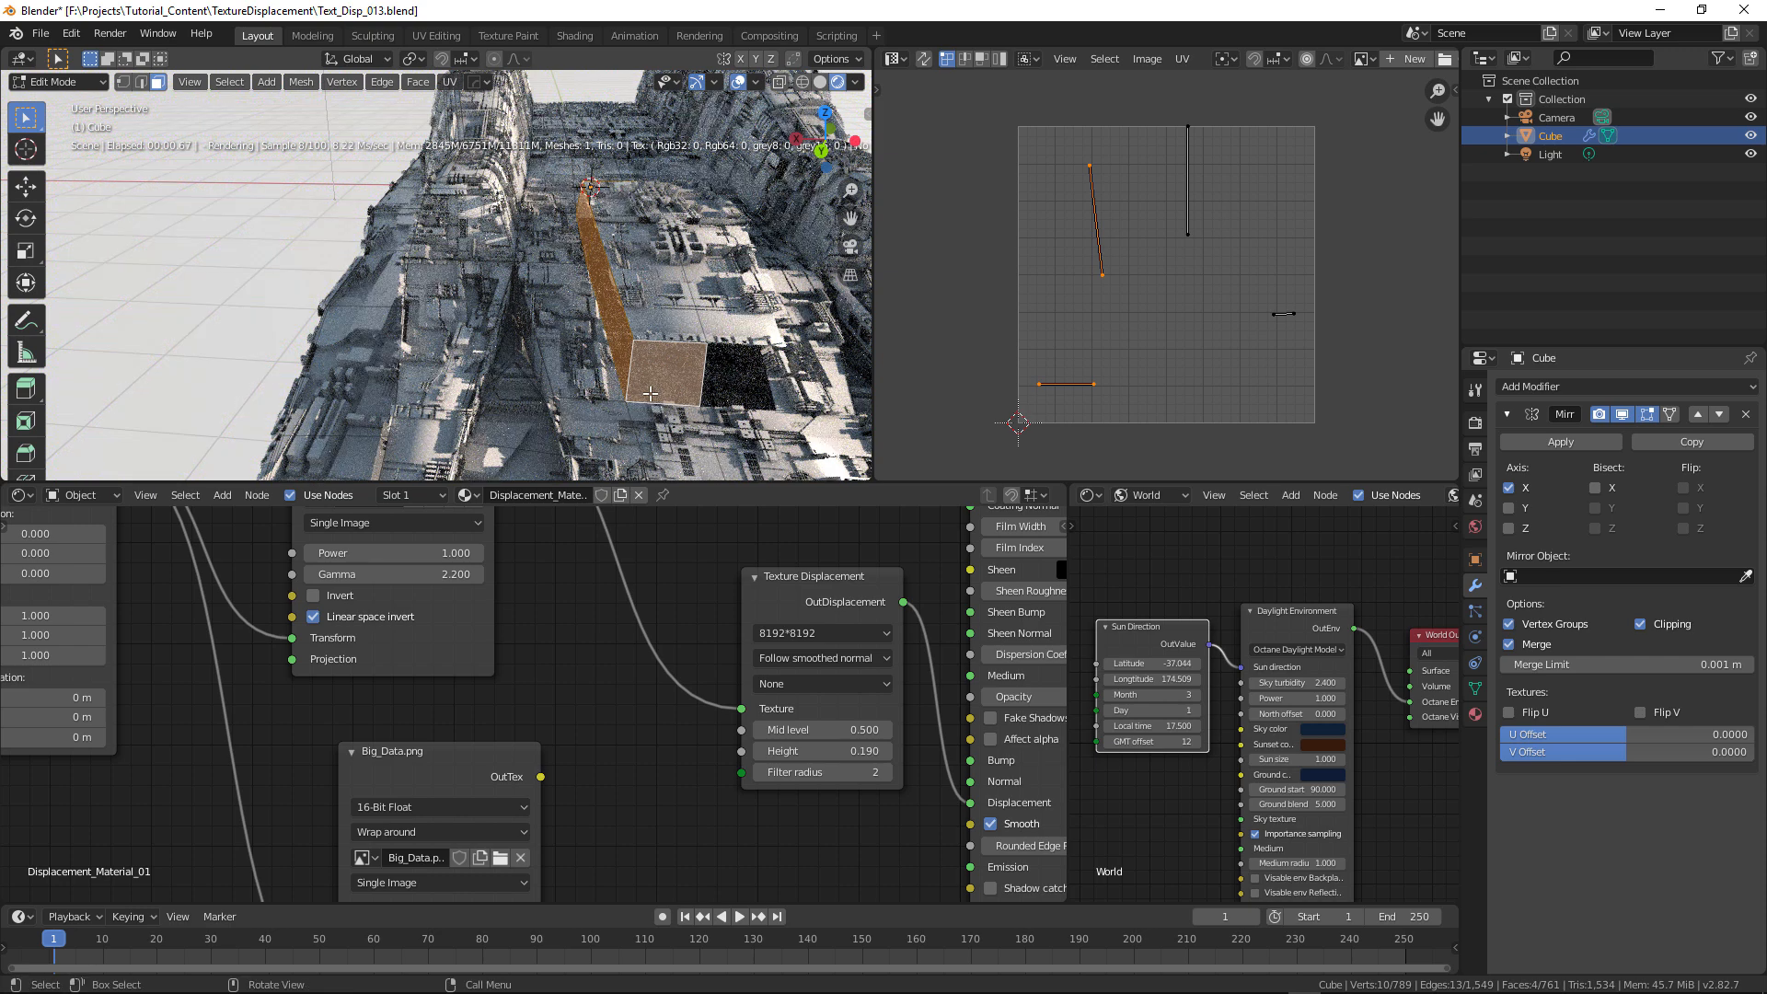
key("u")
left_click(650, 393)
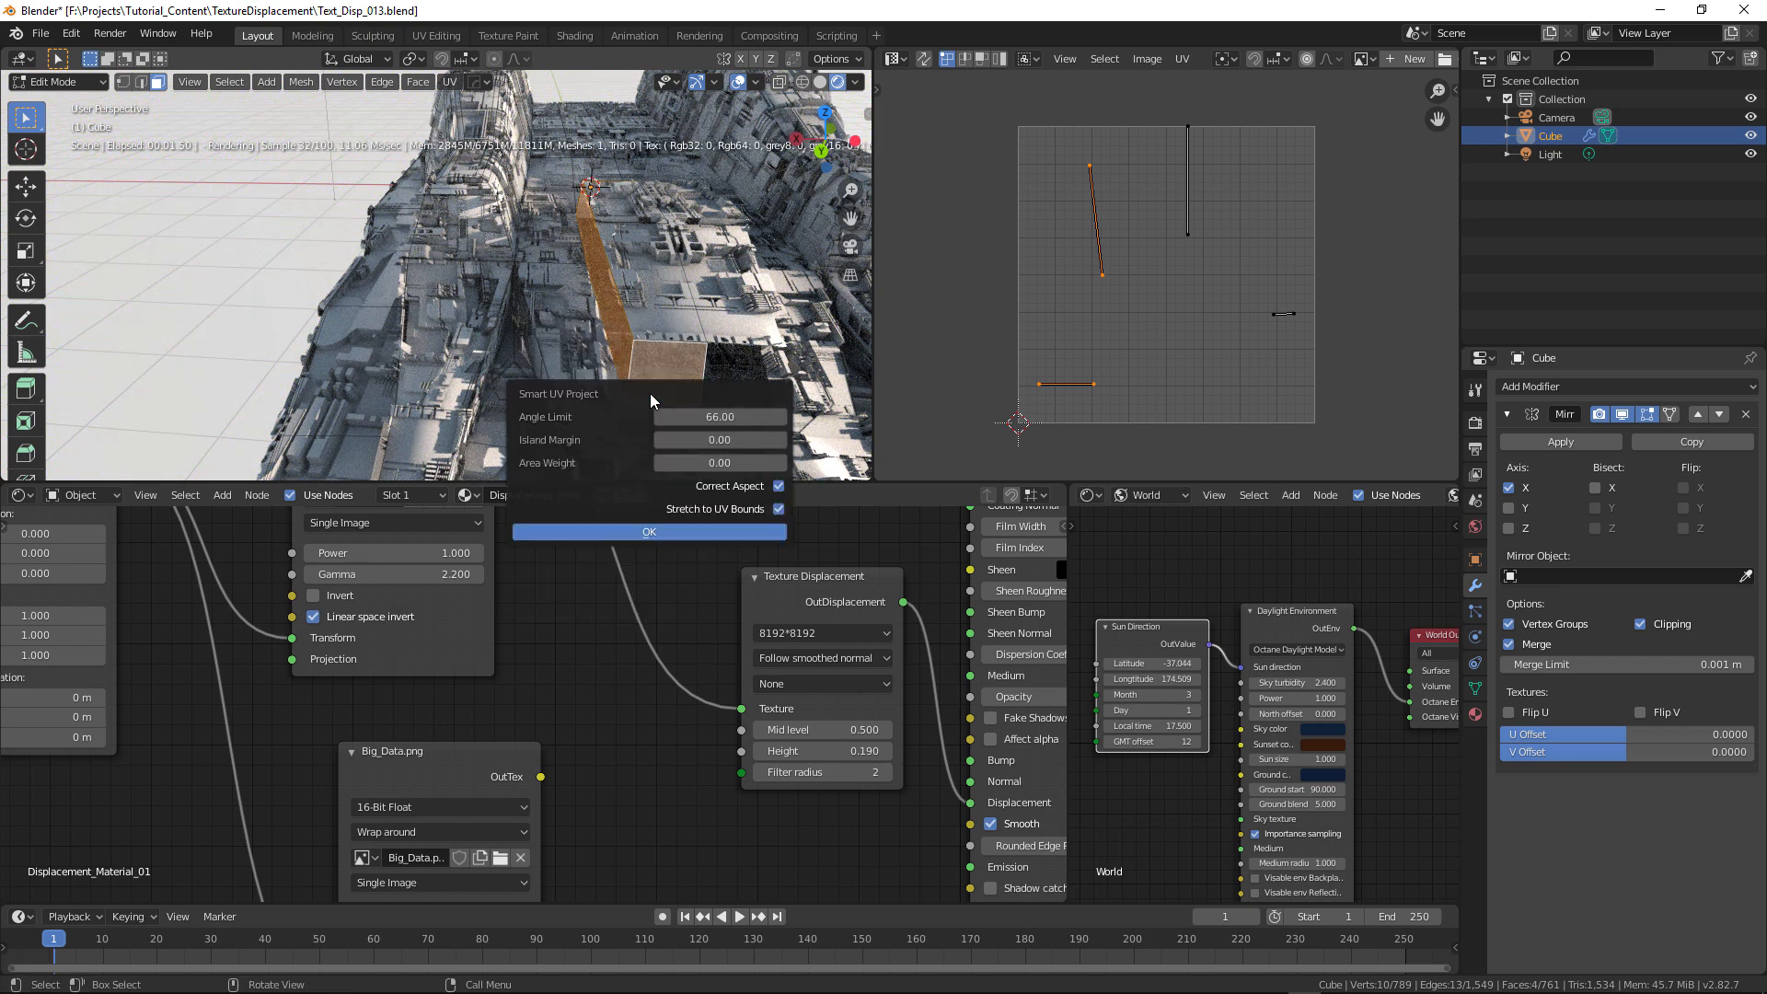
left_click(664, 531)
key("Tab")
middle_click_drag(722, 469, 626, 362)
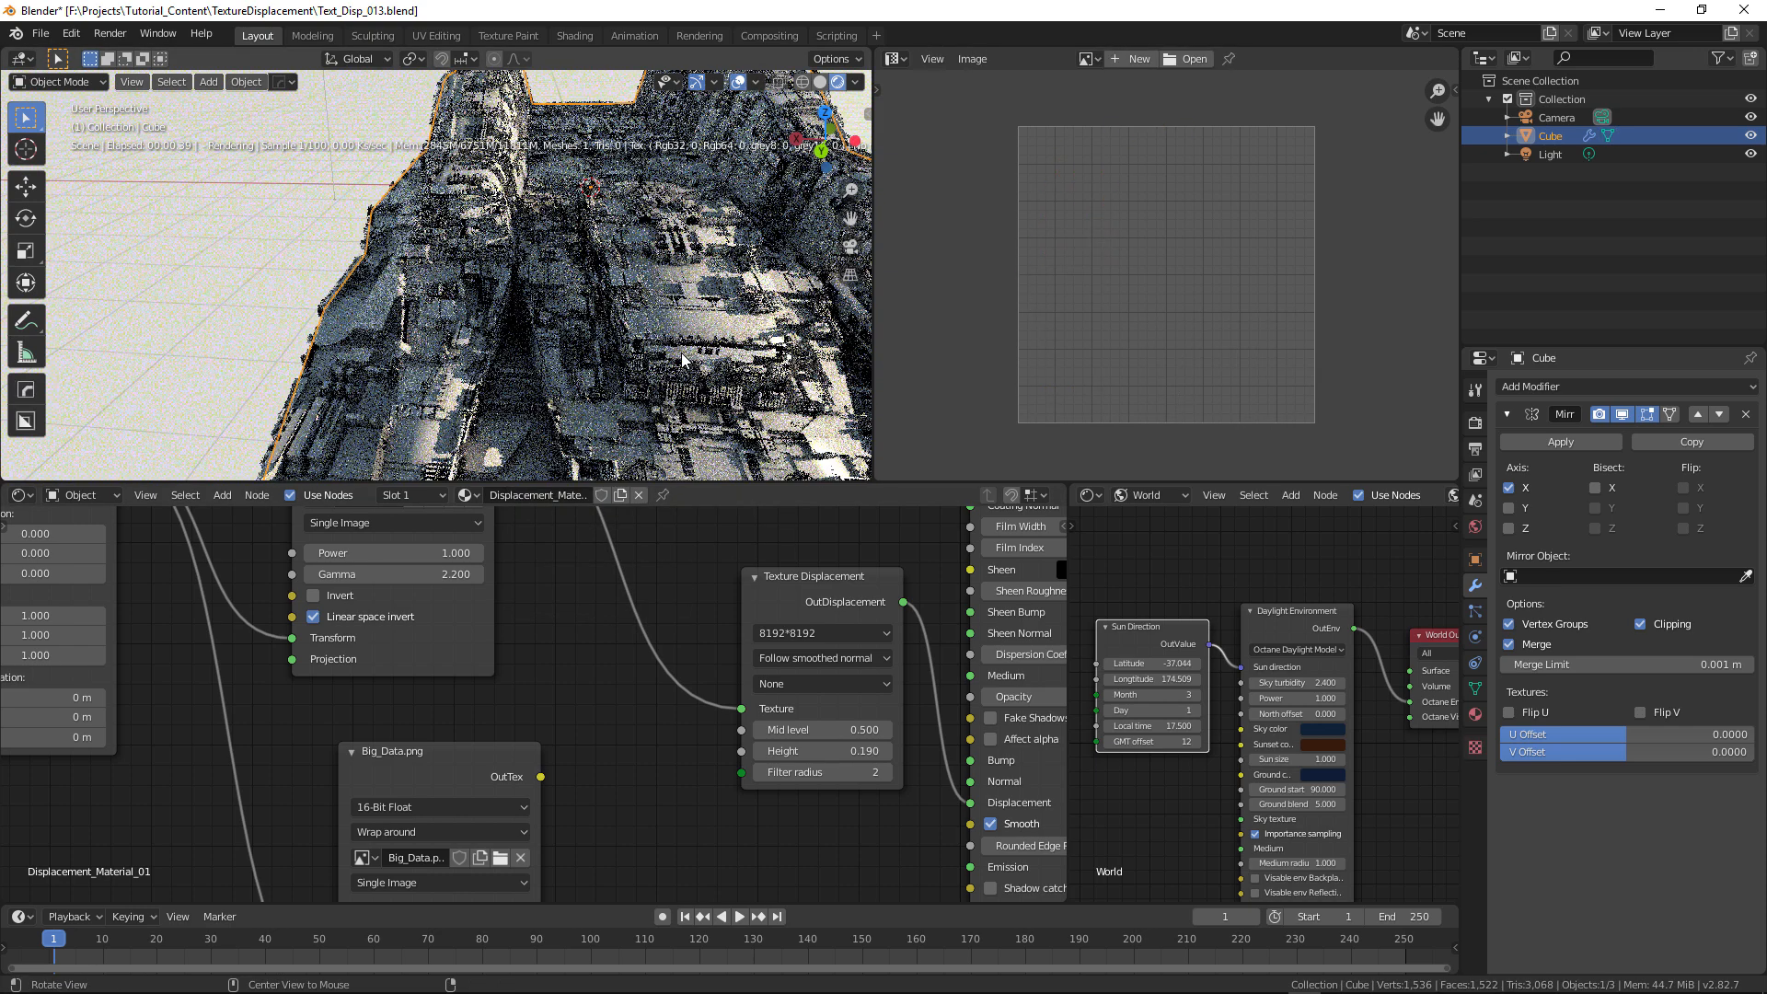
middle_click_drag(593, 378, 690, 382)
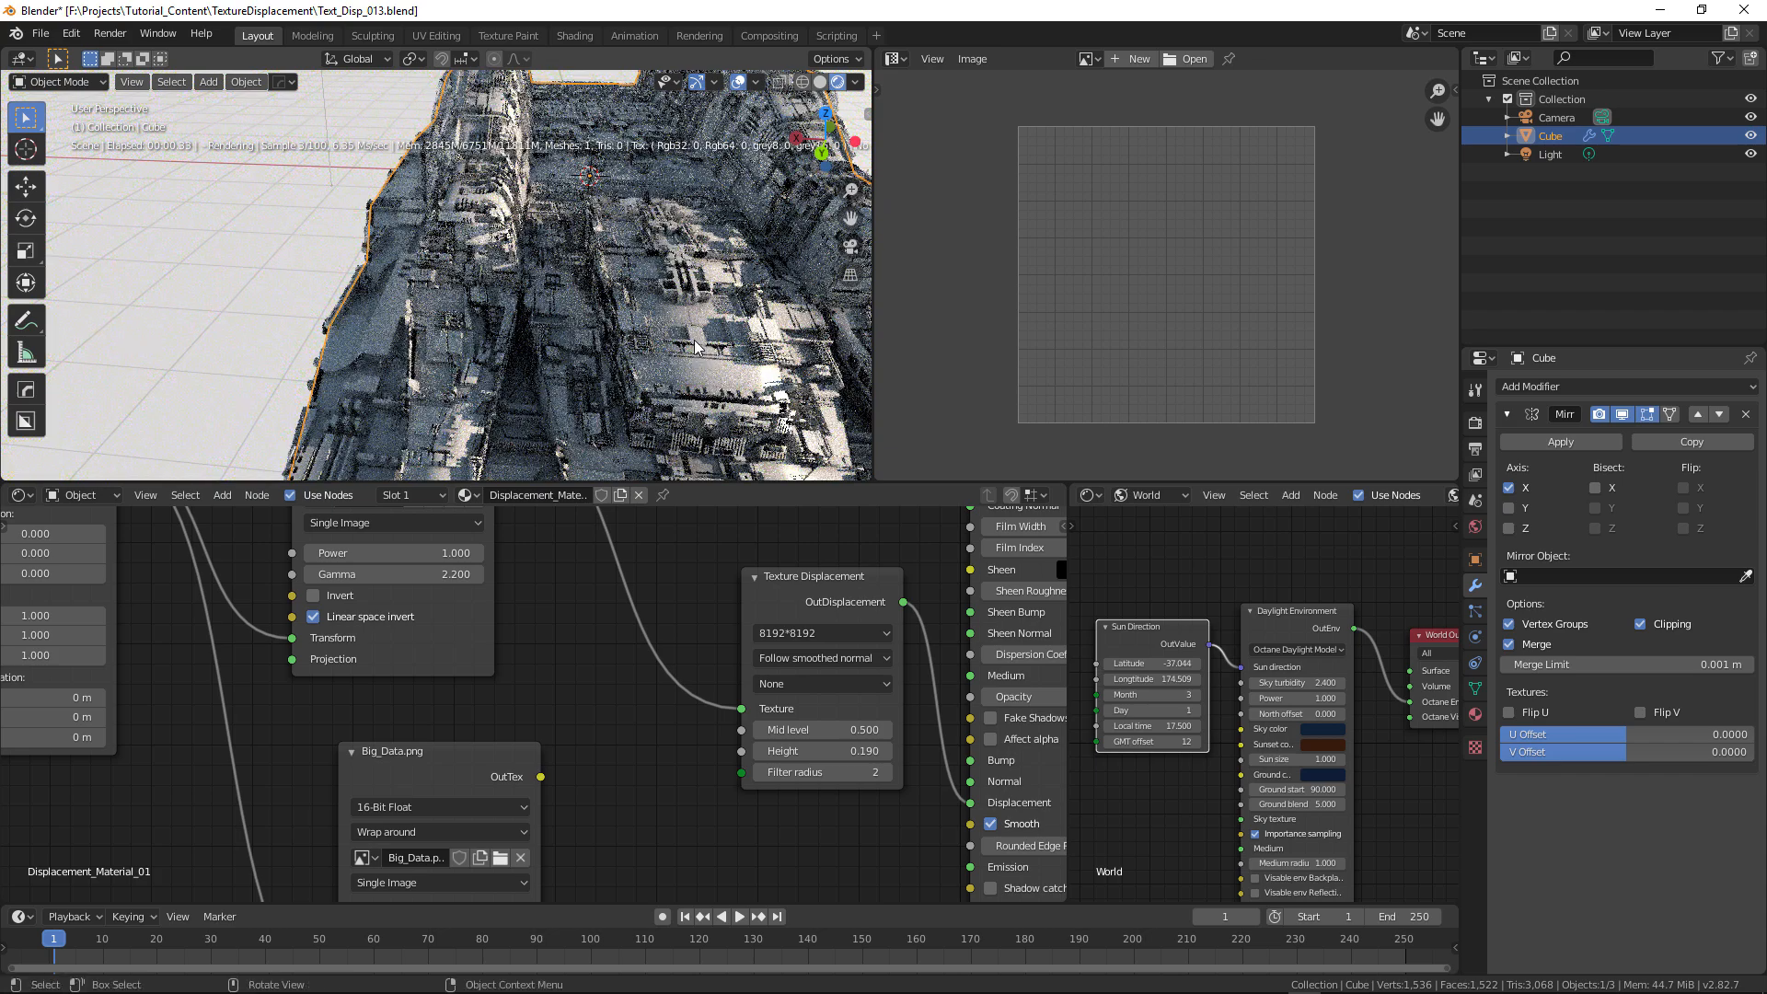
- Bevel the outer top and corner edges of the raised rear deck block with 4 segments at a width of about 0.059 m
key("Tab")
left_click(692, 335)
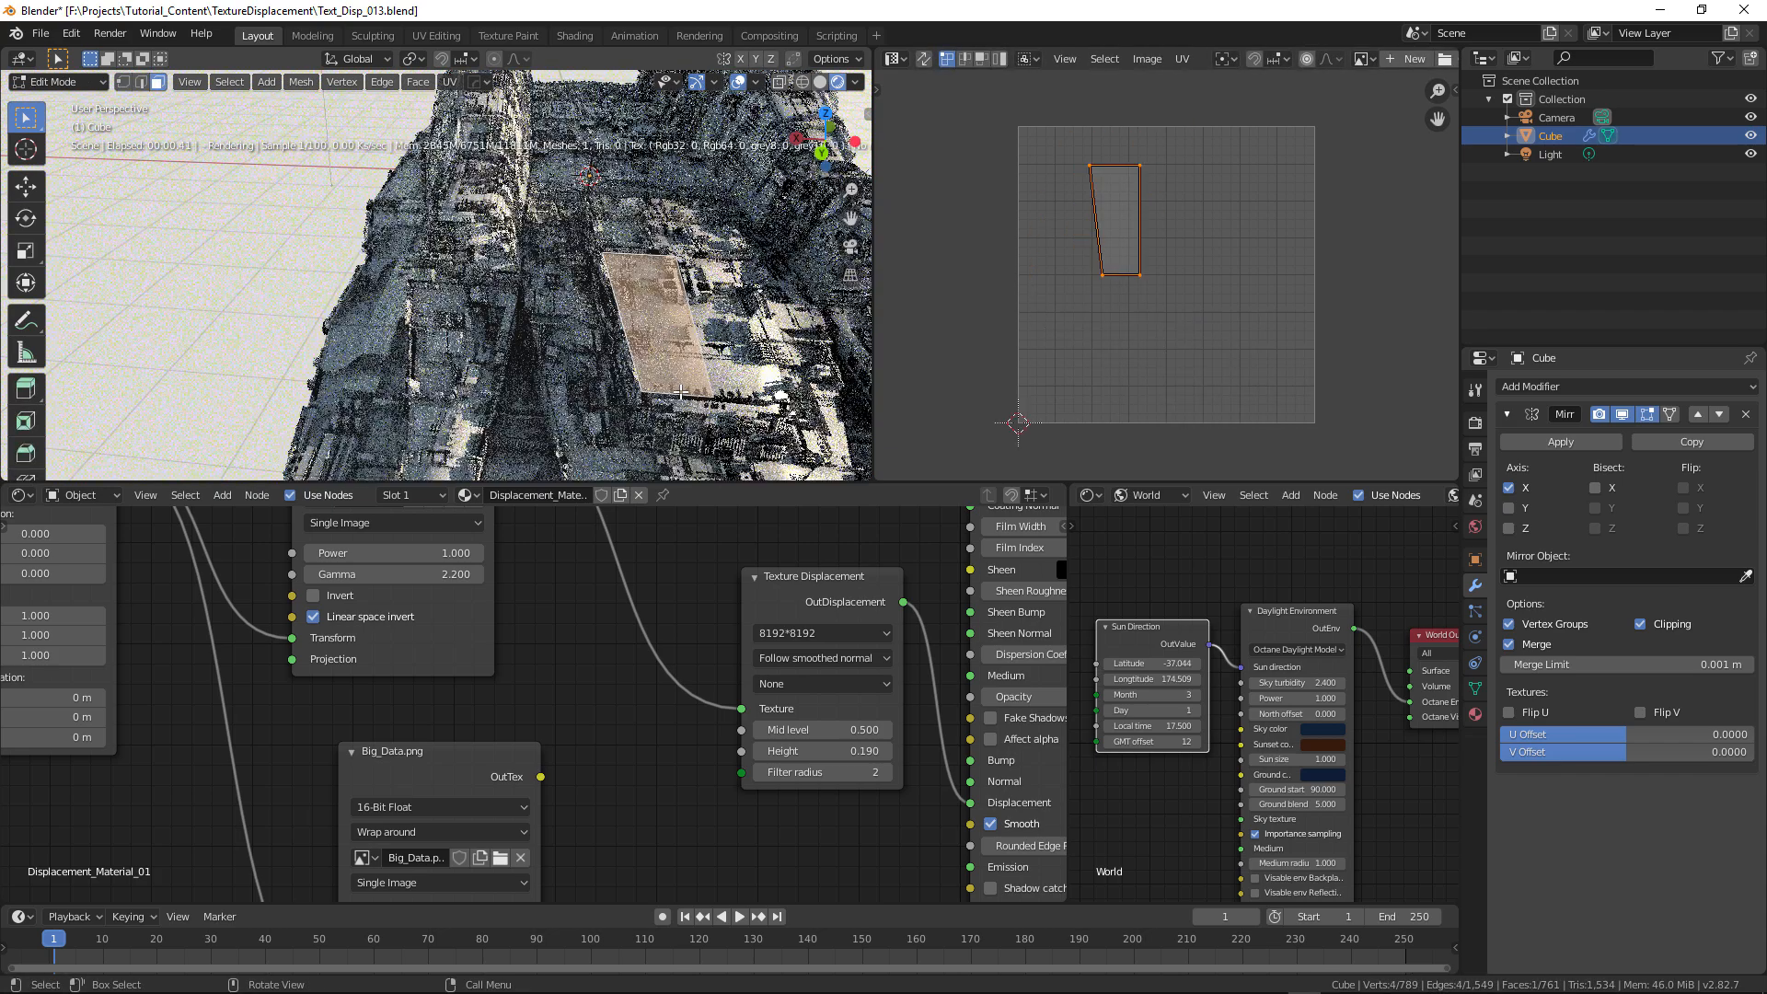
key("2")
left_click(635, 372)
left_click(635, 372, "alt")
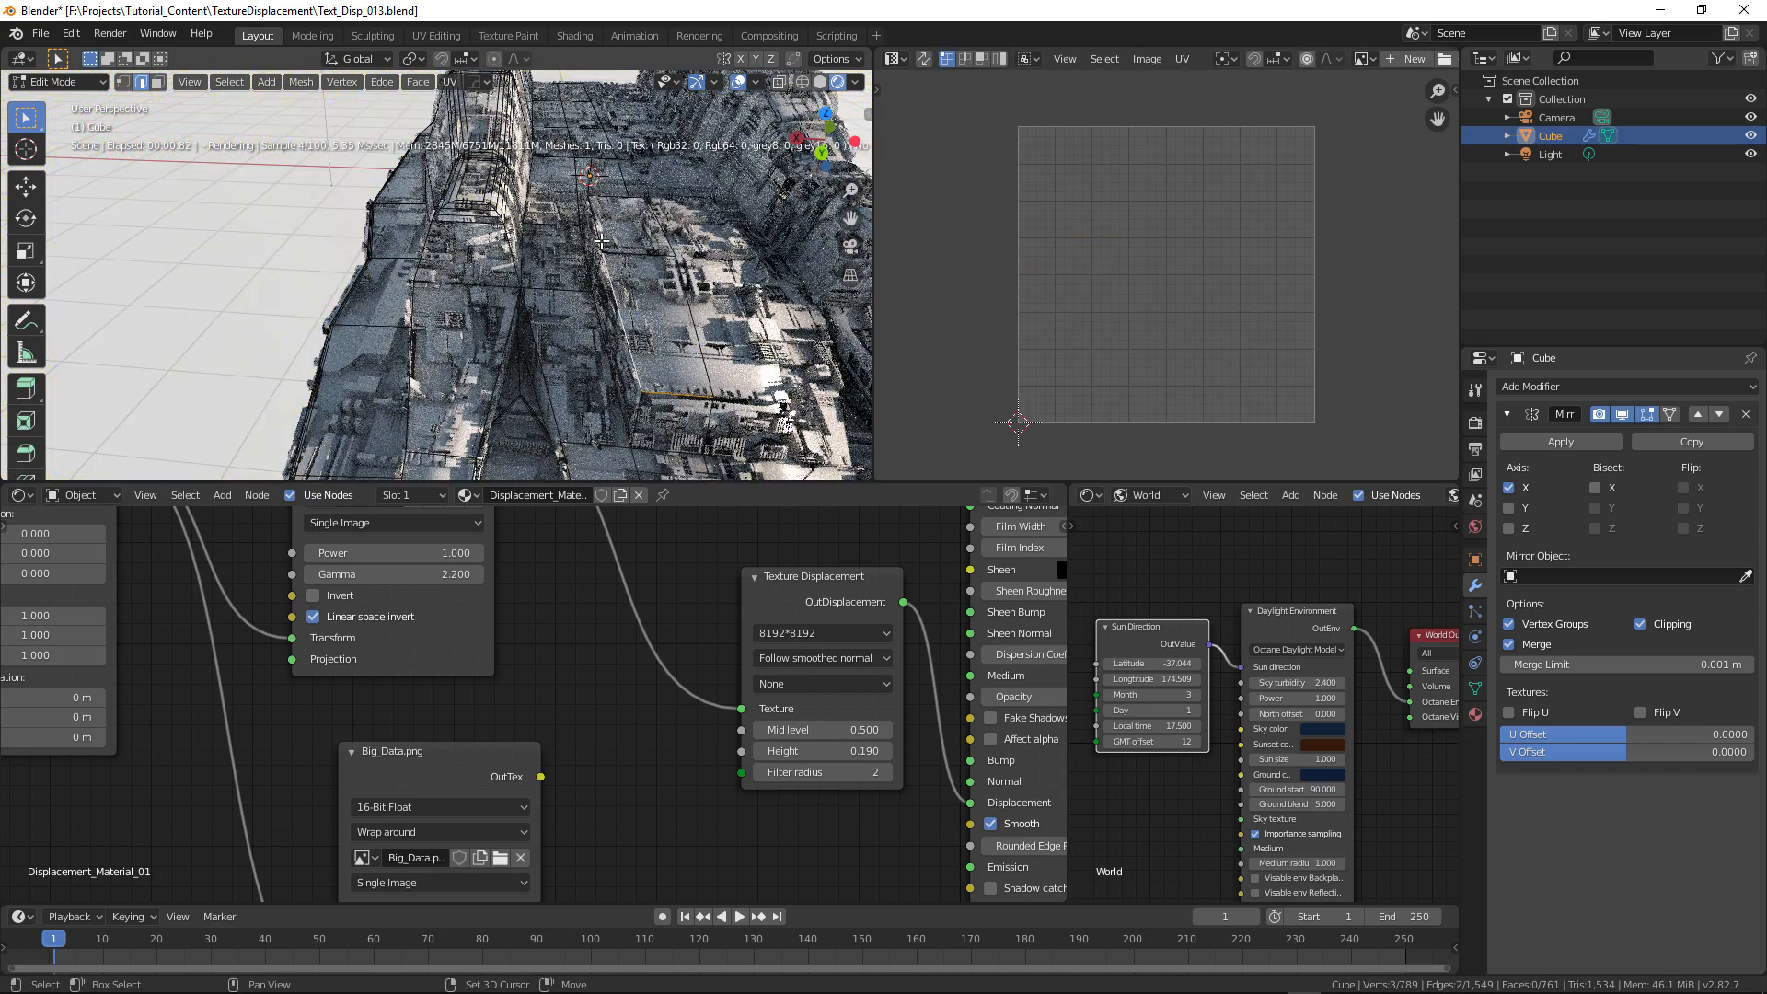
left_click(635, 422, "shift")
left_click_drag(628, 364, 653, 385, "alt")
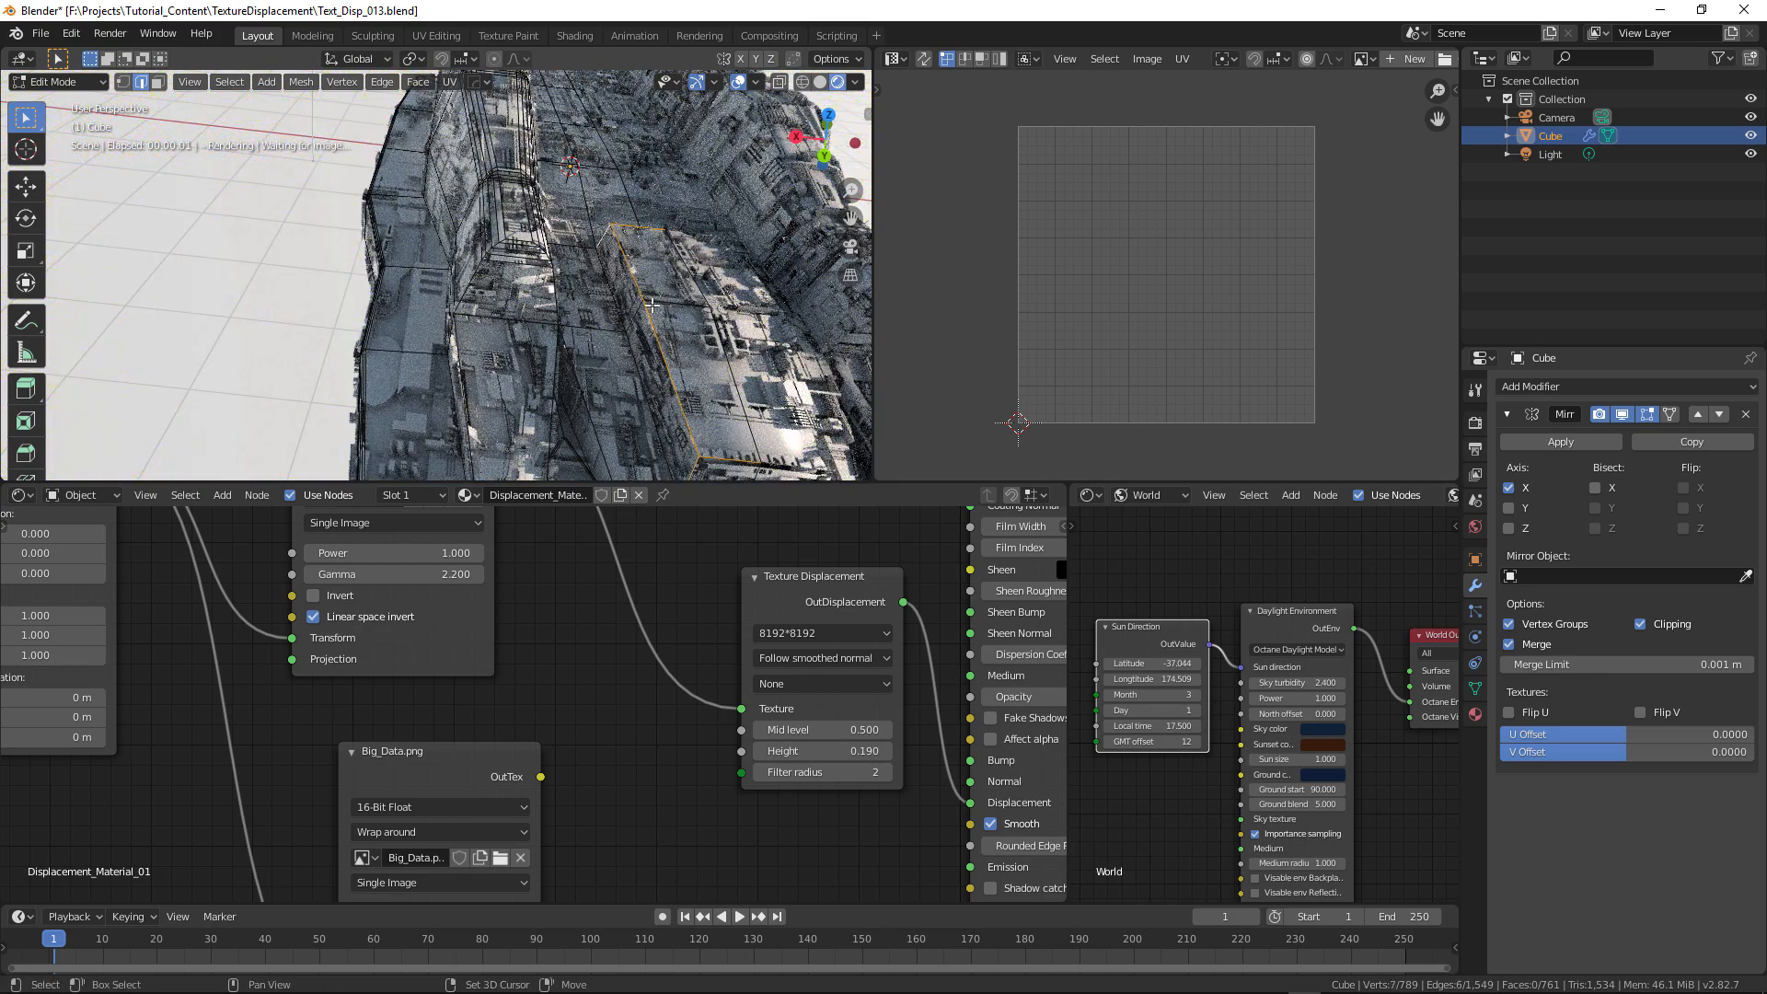
middle_click_drag(691, 342, 630, 363)
key("ctrl+b")
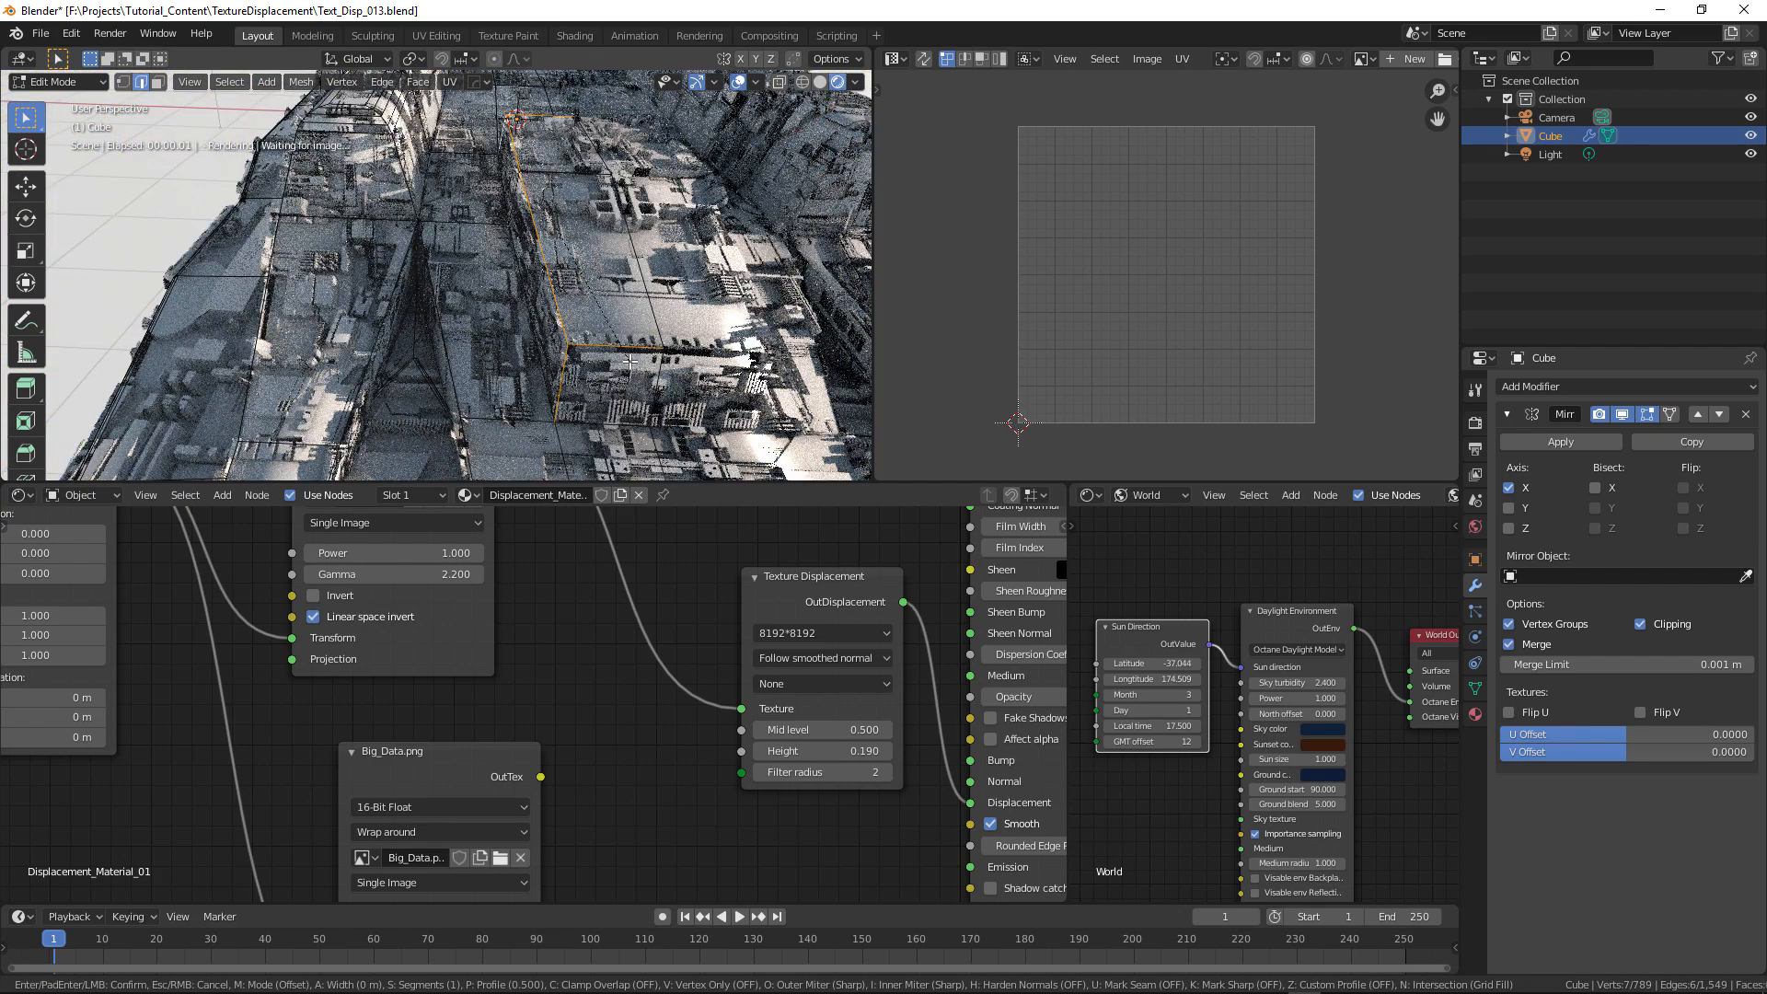
scroll(655, 365, "up", 2)
scroll(654, 365, "up", 1)
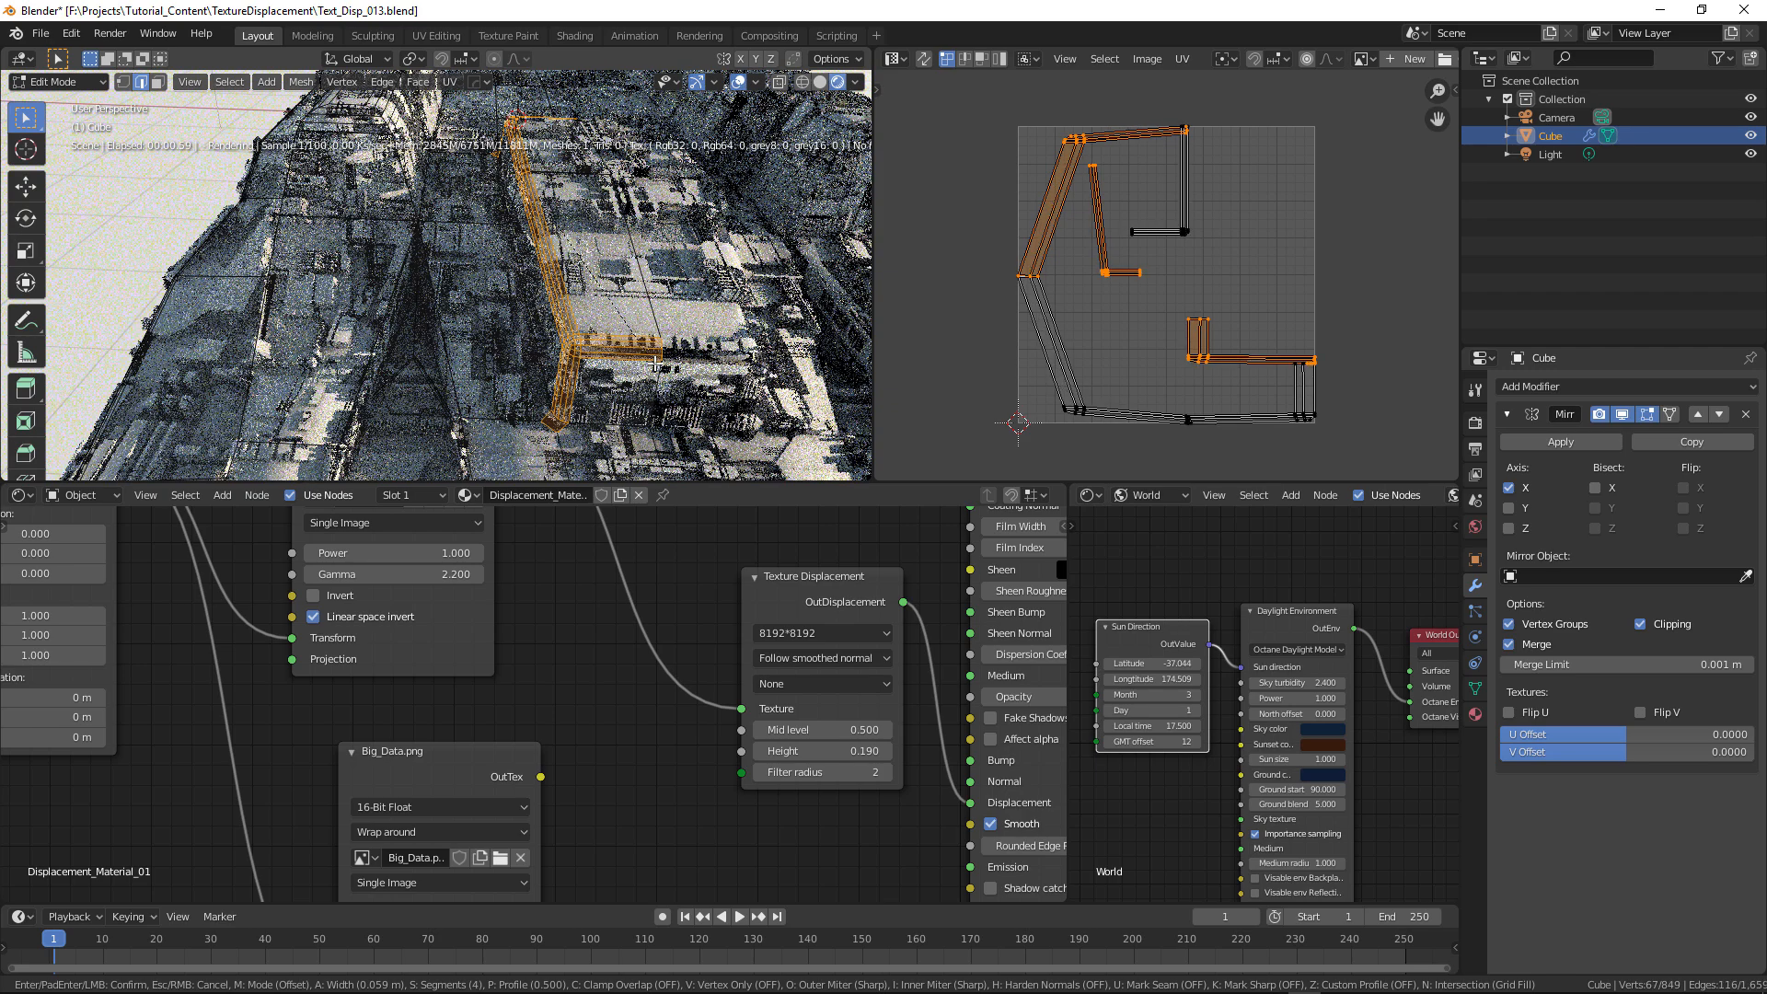
left_click(654, 364)
key("Tab")
mouse_move(666, 391)
middle_mouse_down()
mouse_move(583, 294)
mouse_move(654, 377)
middle_mouse_up()
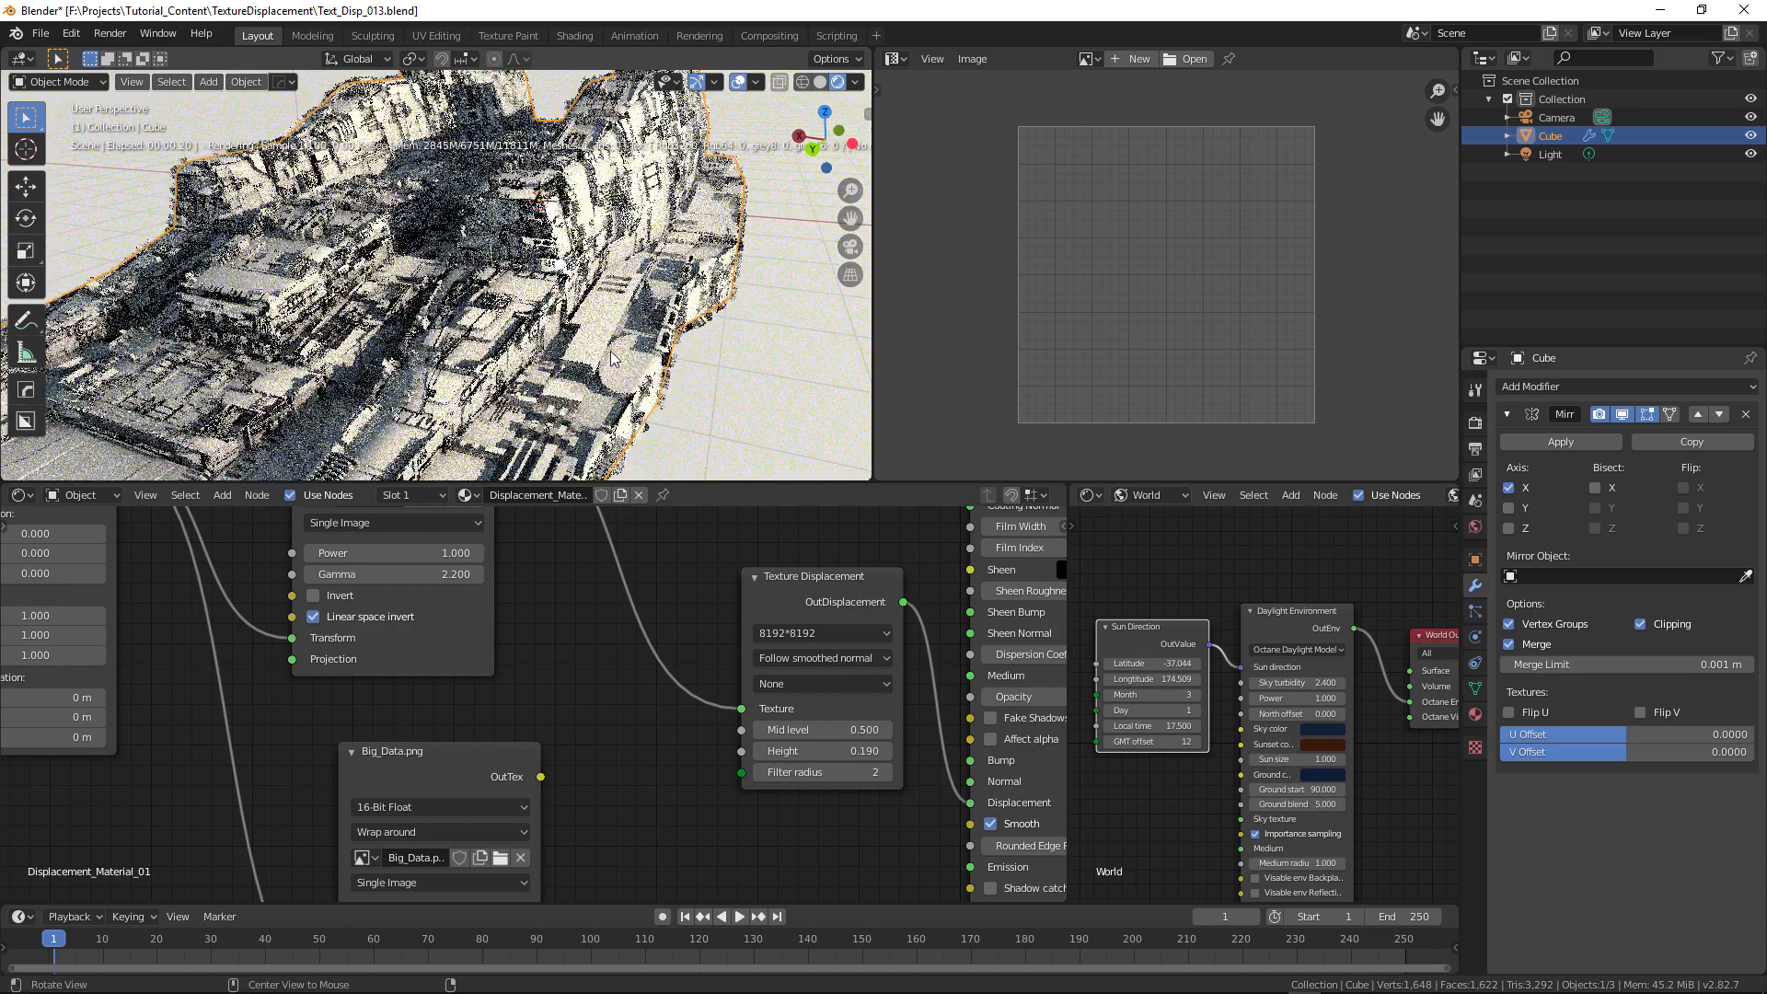
- Select the top face of the raised block on the ship's side wall and scale it to about 0.79
middle_click_drag(610, 354, 473, 346)
scroll(473, 346, "up", 3)
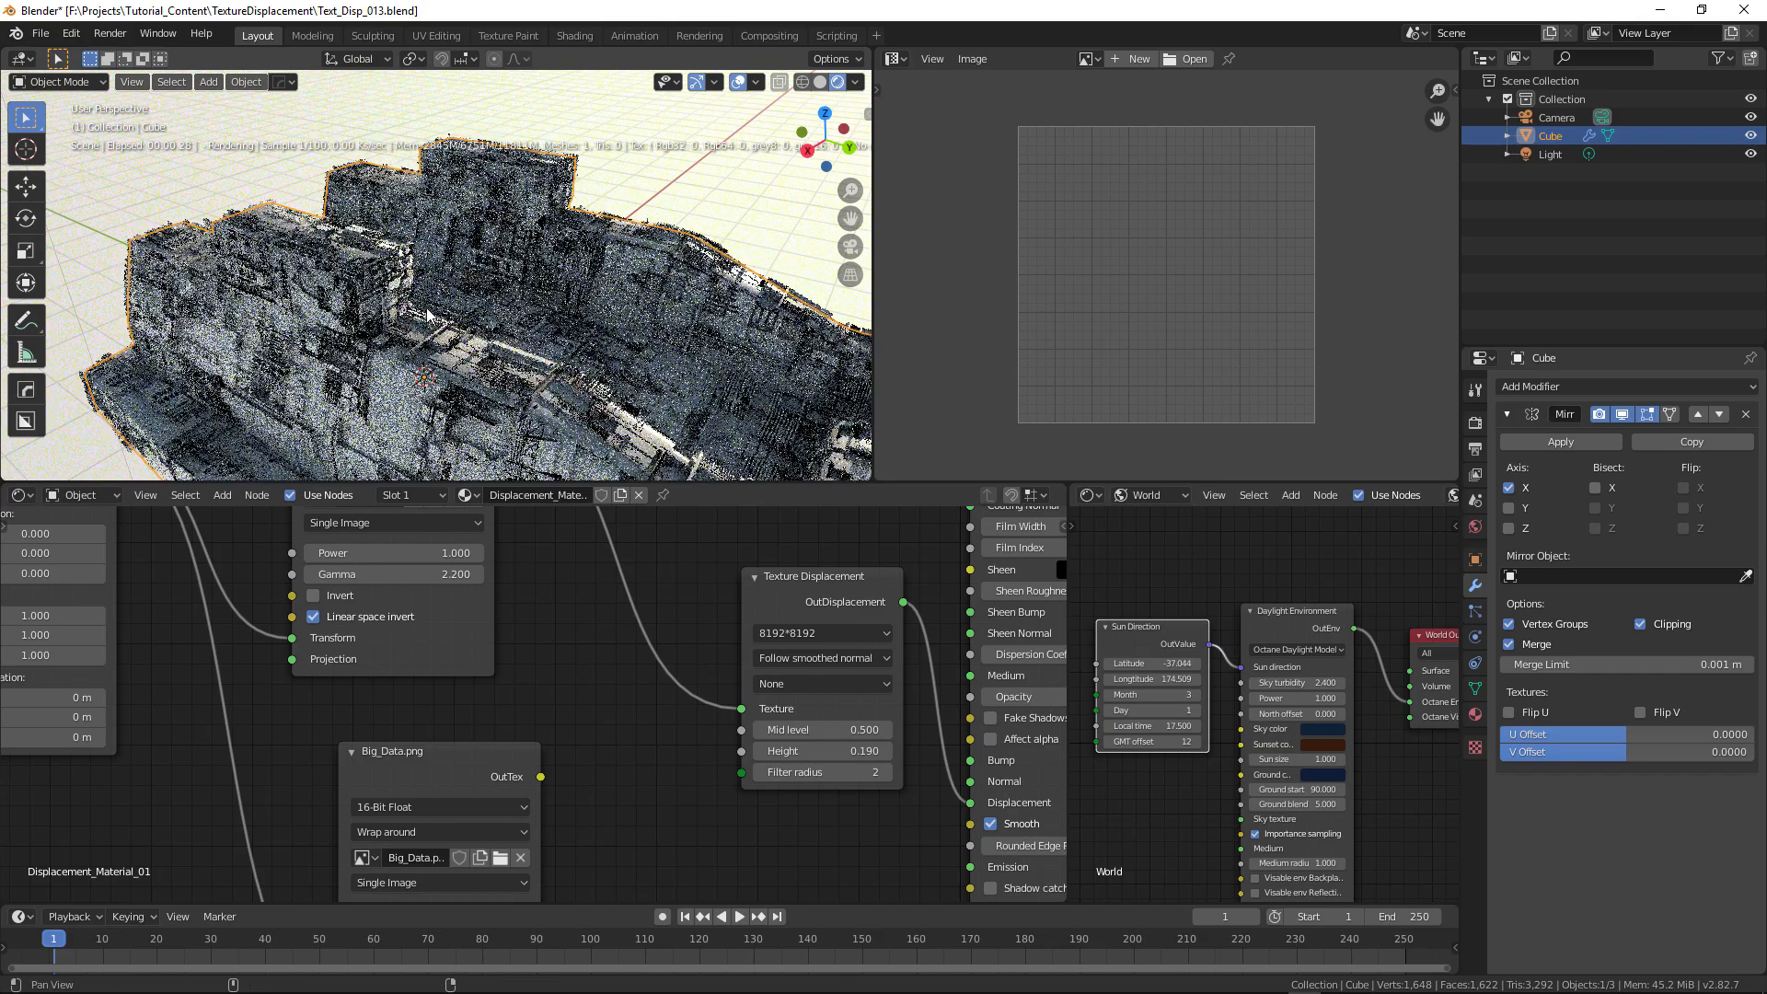
key("Tab")
left_click(445, 301)
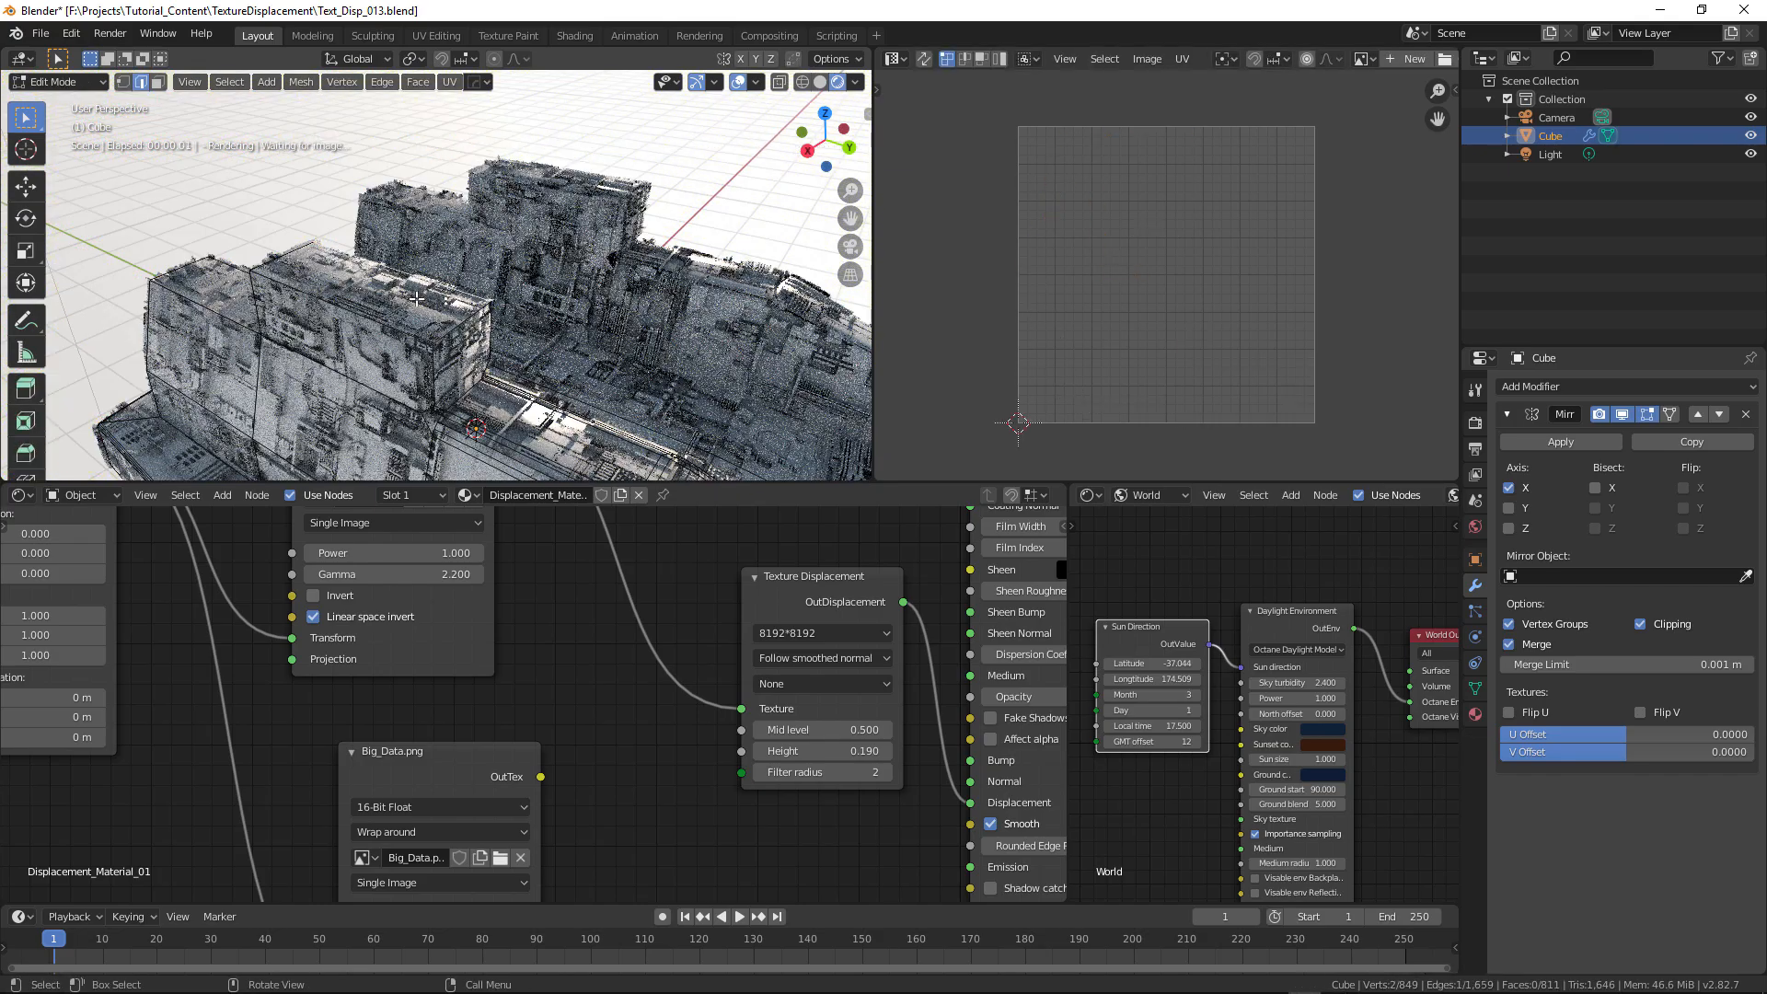
key("3")
left_click(406, 301)
middle_click_drag(406, 301, 623, 379)
key("s")
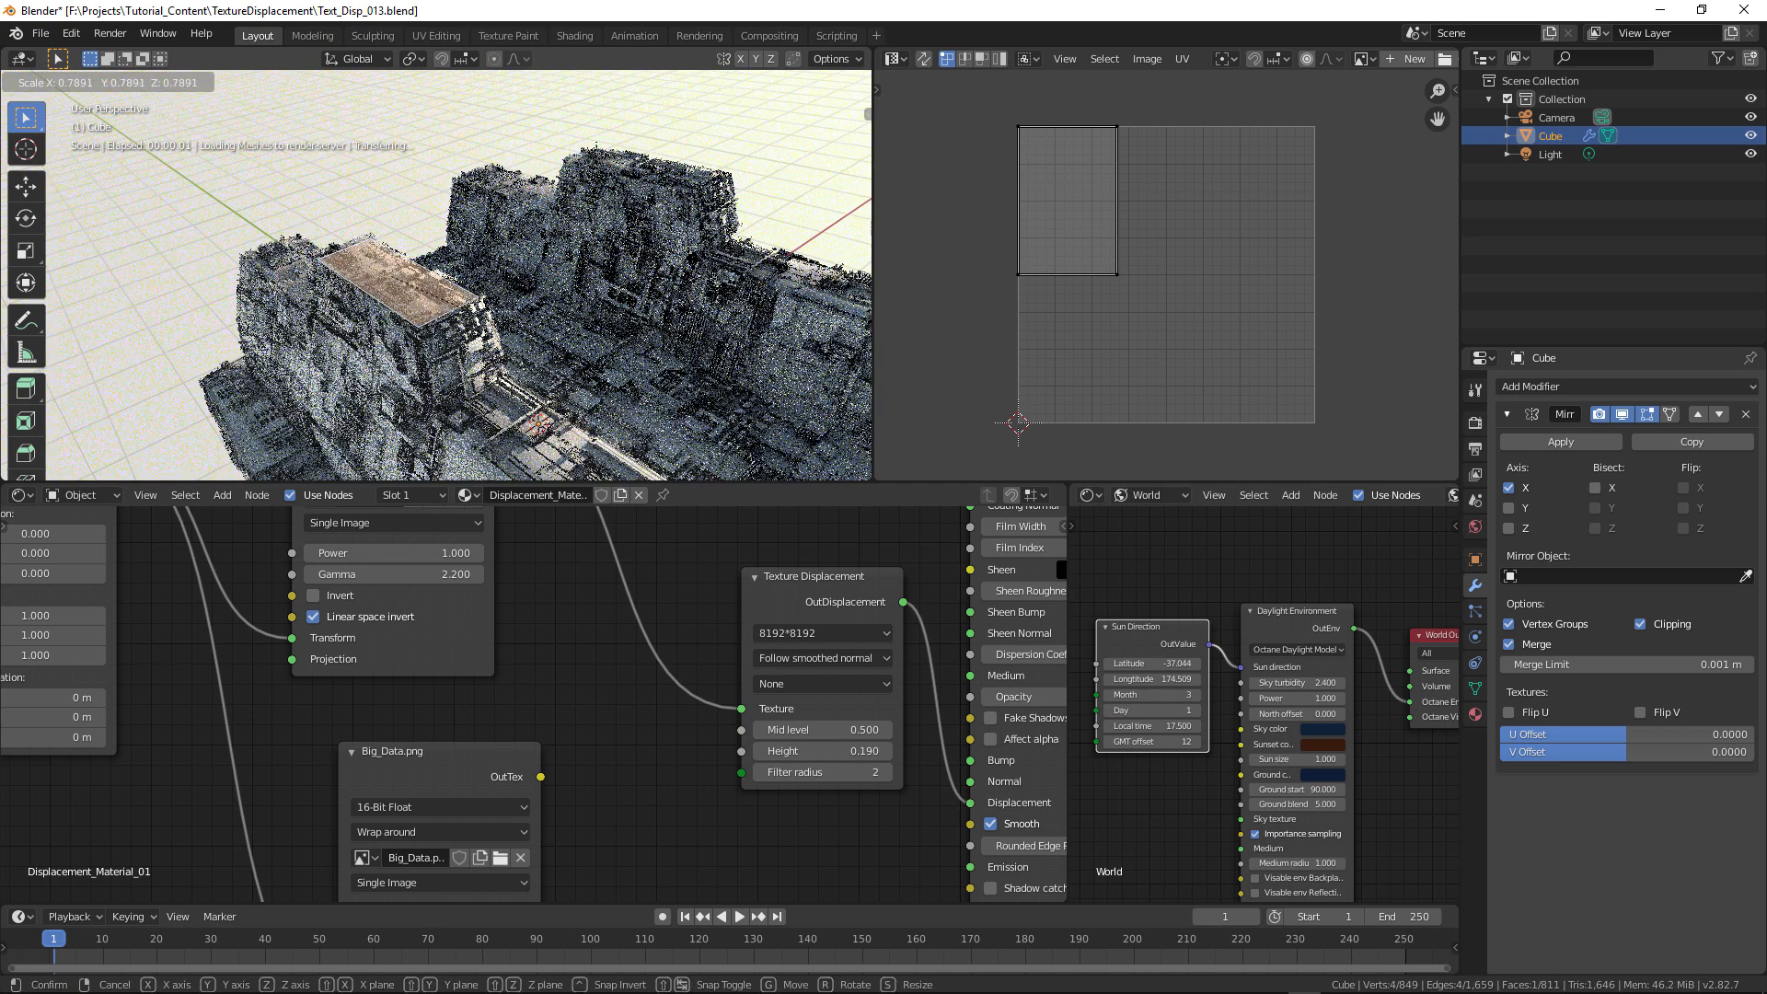
left_click(439, 340)
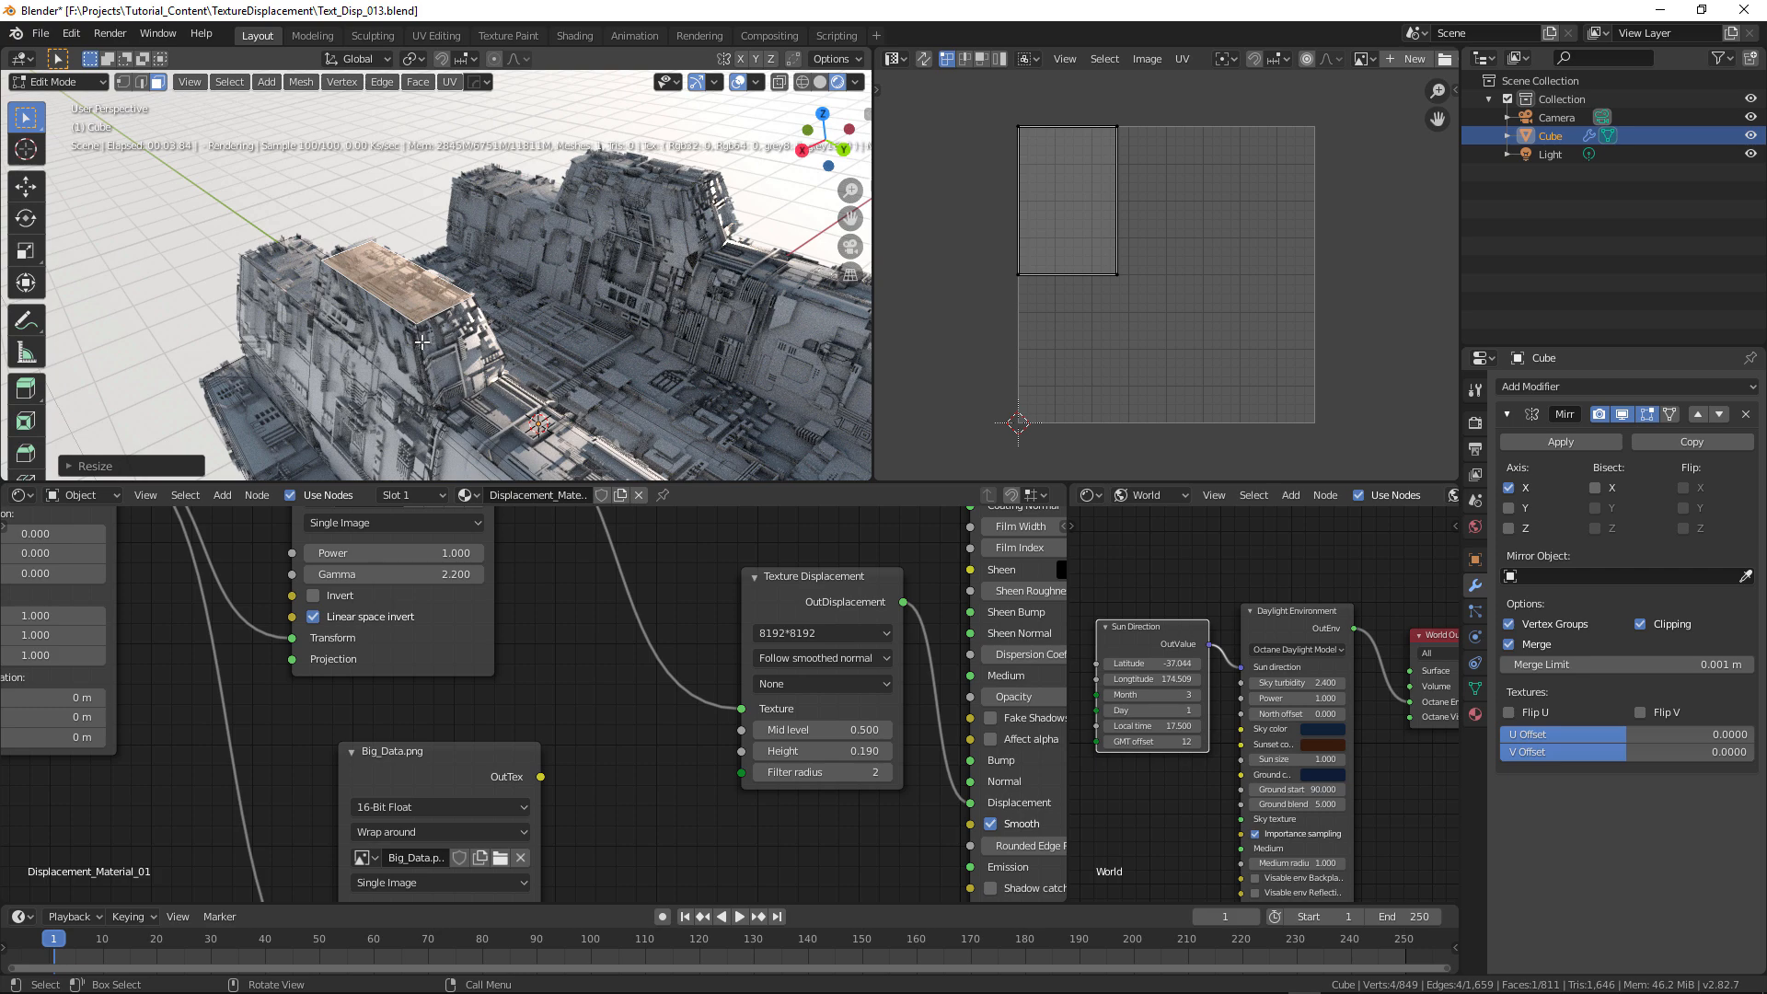
- Bevel the top and corner edges of the tapered side wall block with 4 segments at a width of about 0.089 m
key("2")
left_click(422, 341)
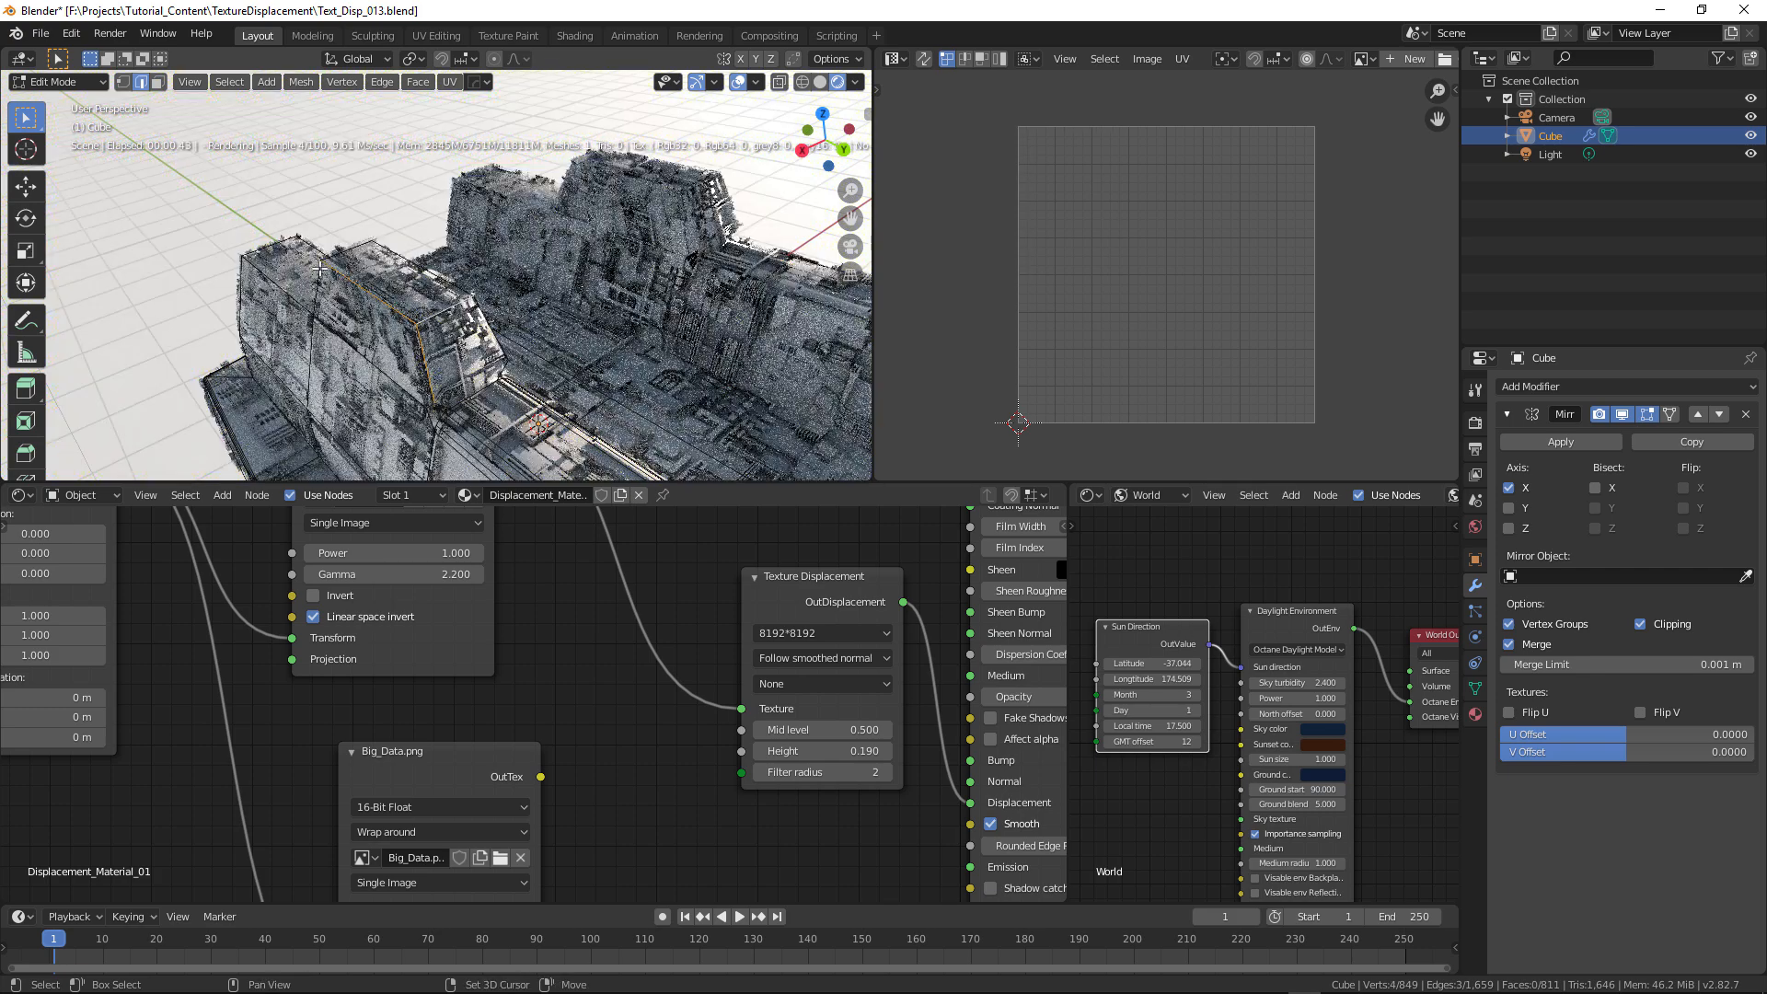
left_click(439, 289, "shift")
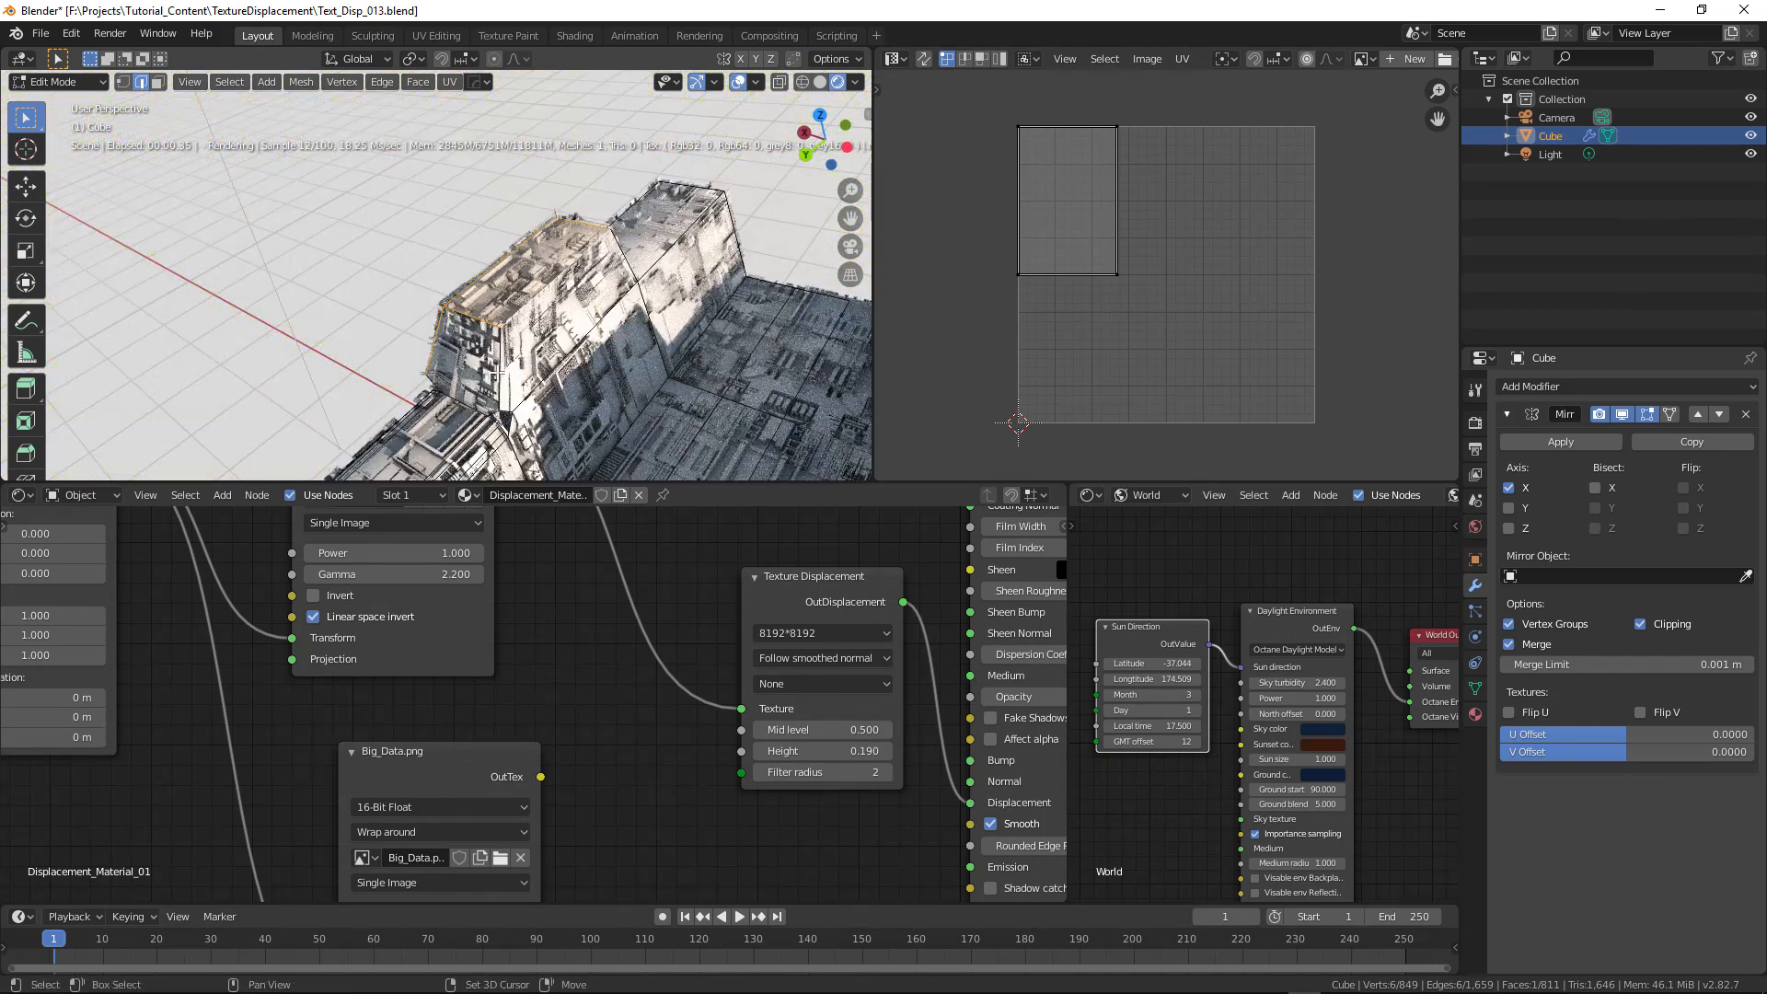
middle_click_drag(603, 351, 778, 354)
middle_click_drag(460, 350, 610, 380)
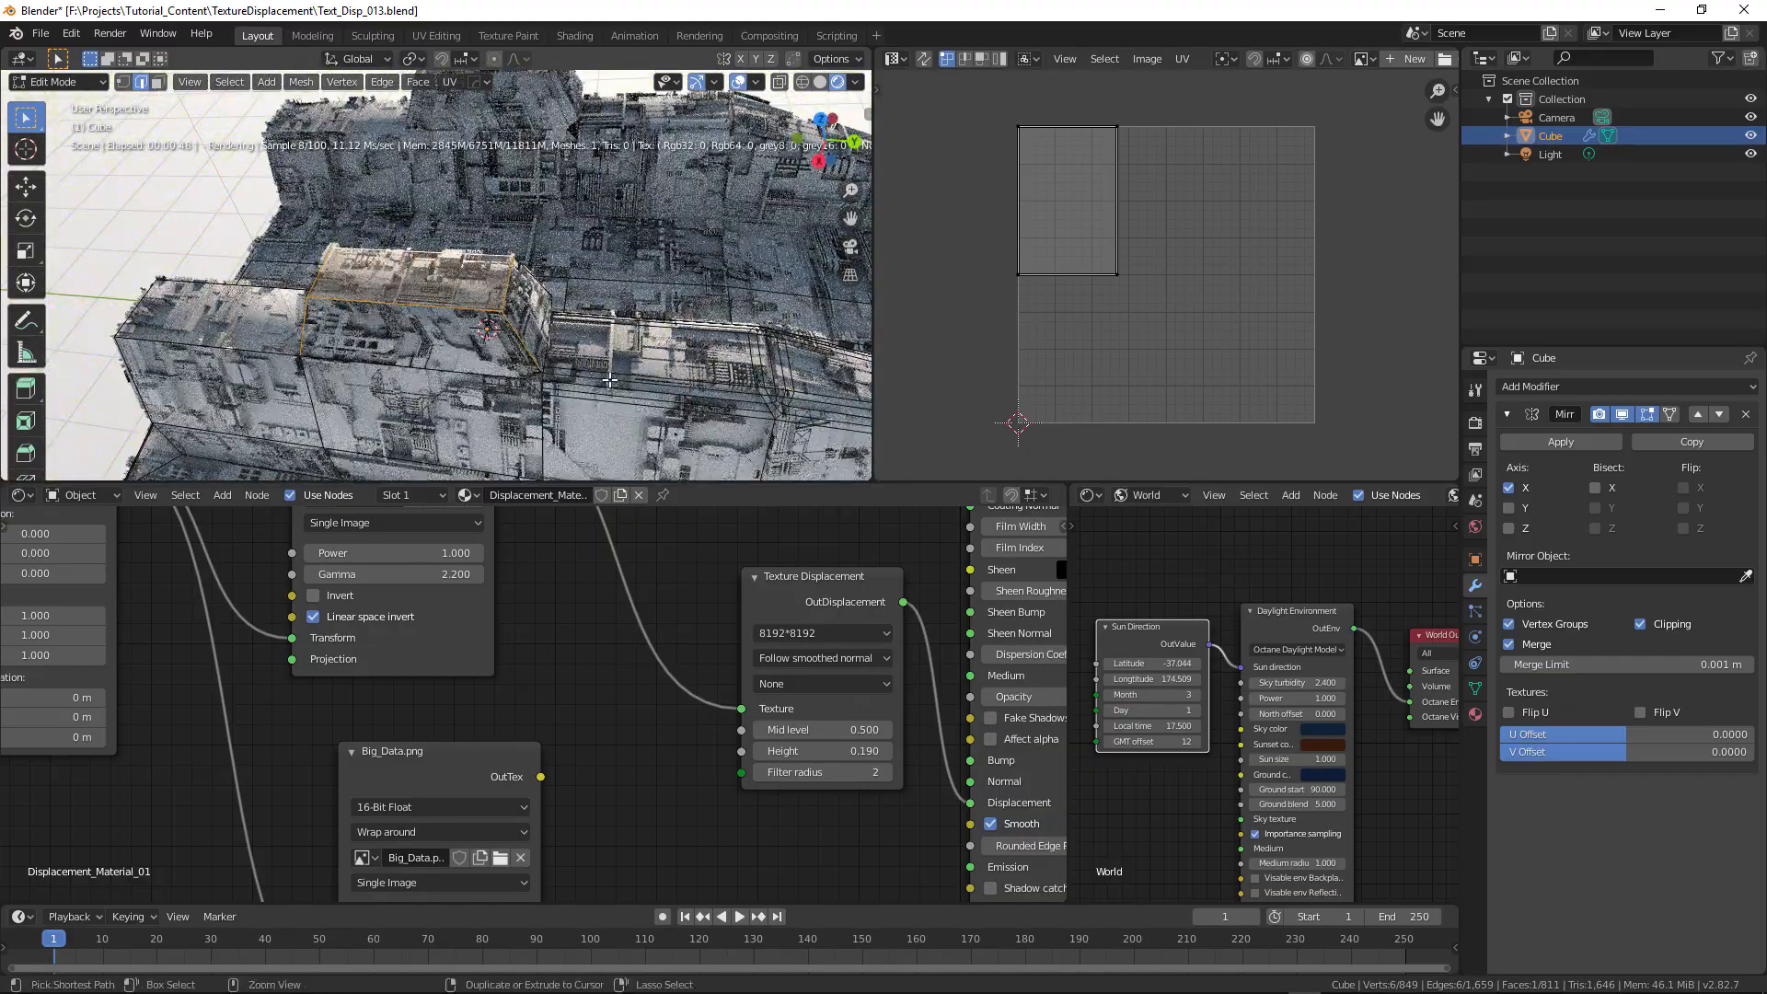
key("ctrl+b")
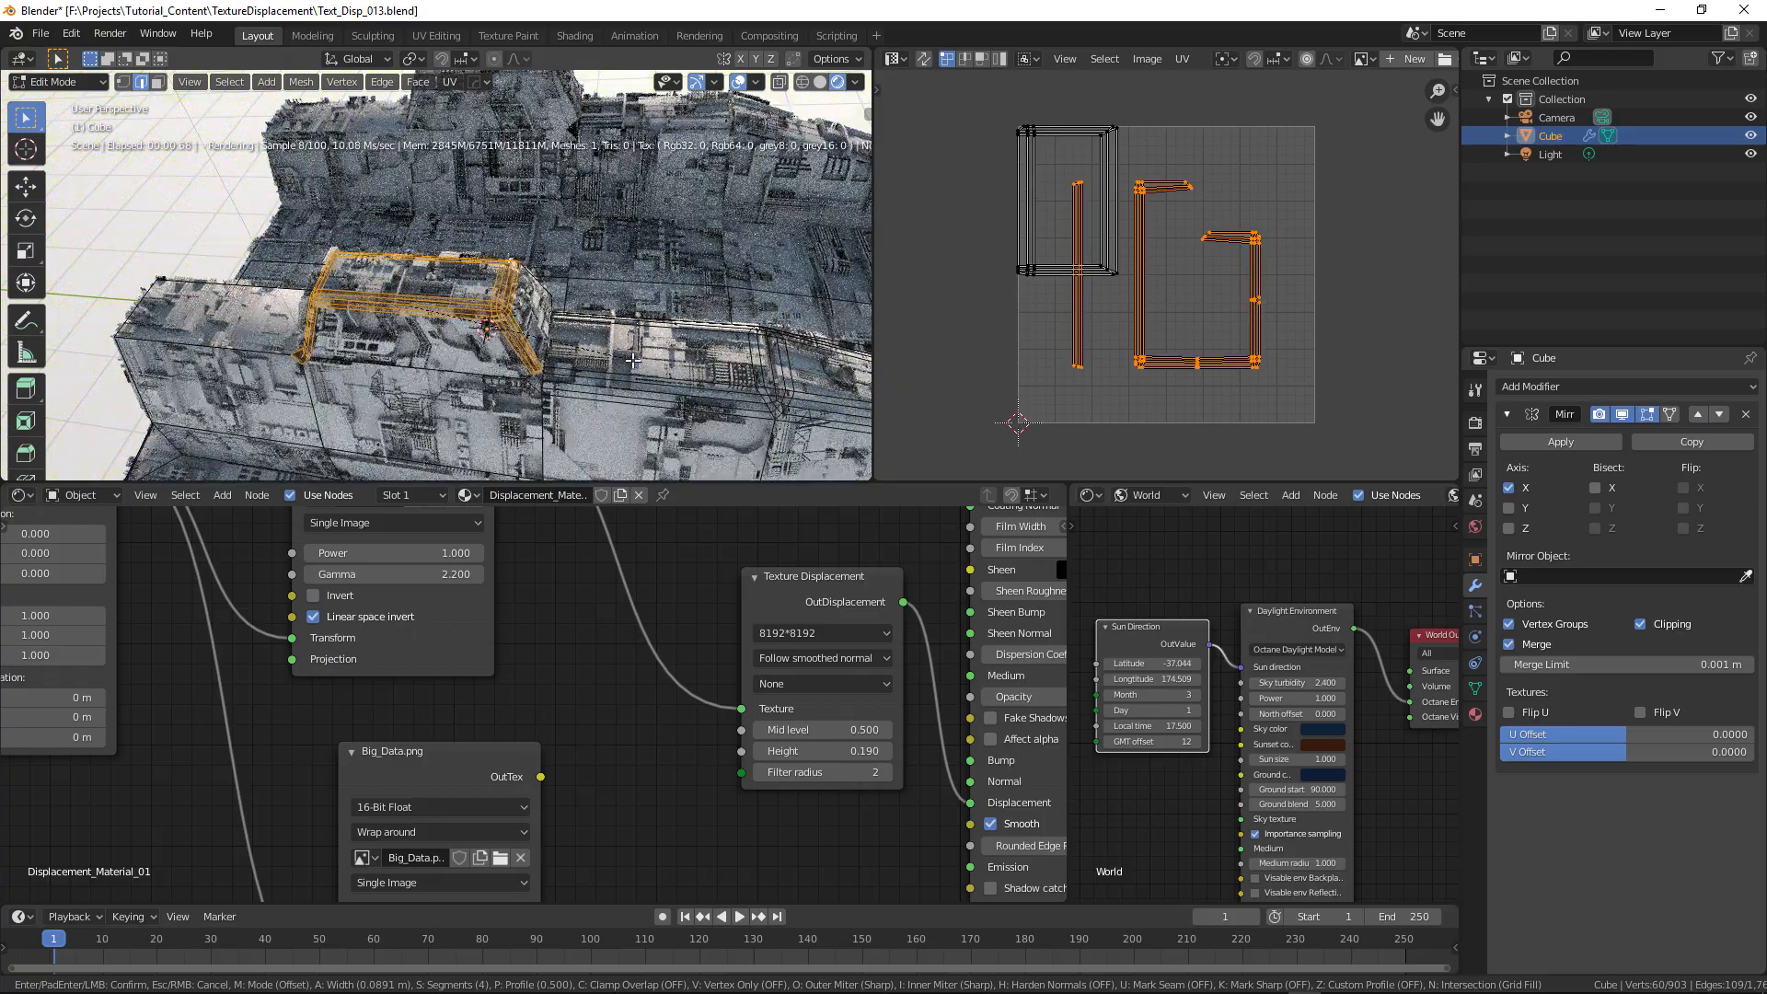
left_click(633, 360)
key("Tab")
middle_click_drag(470, 362, 543, 357)
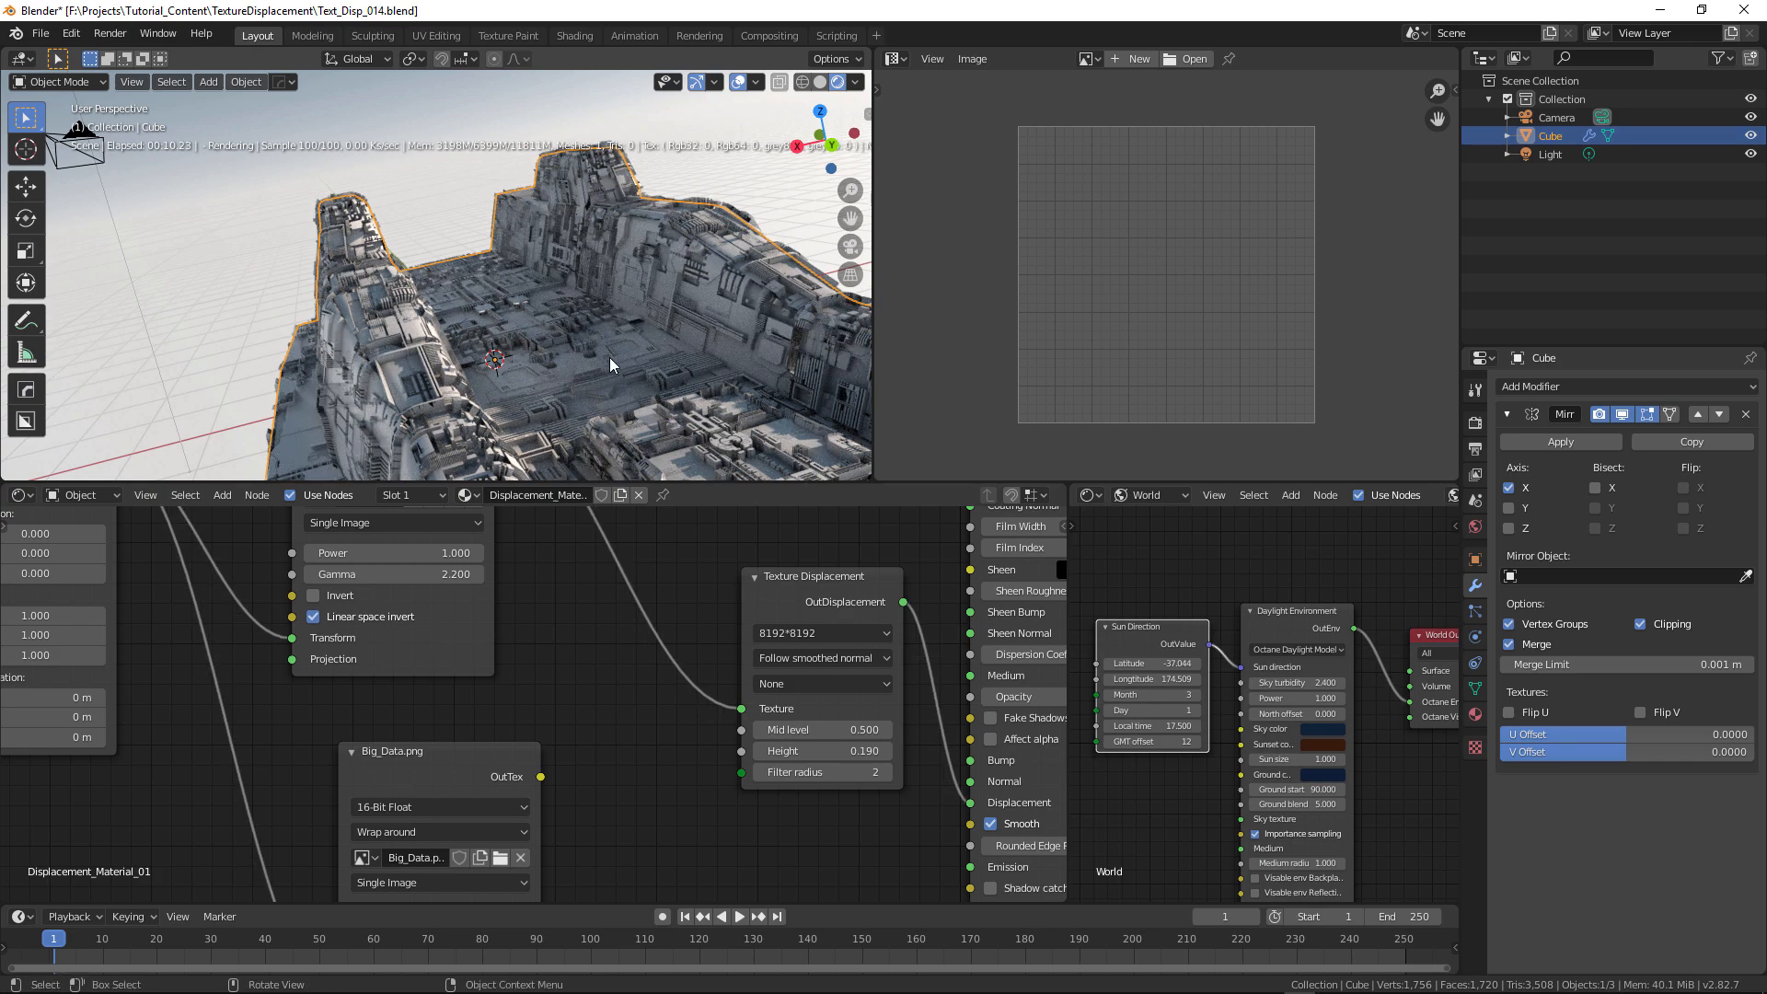
- Try scaling the displacement texture to 2.530 by 2.150 and translating it 0.6 m in X and 0.21 m in Y with the 3D Transform node
middle_click_drag(637, 365, 478, 424)
middle_click_drag(299, 698, 747, 838)
middle_click_drag(688, 788, 671, 751)
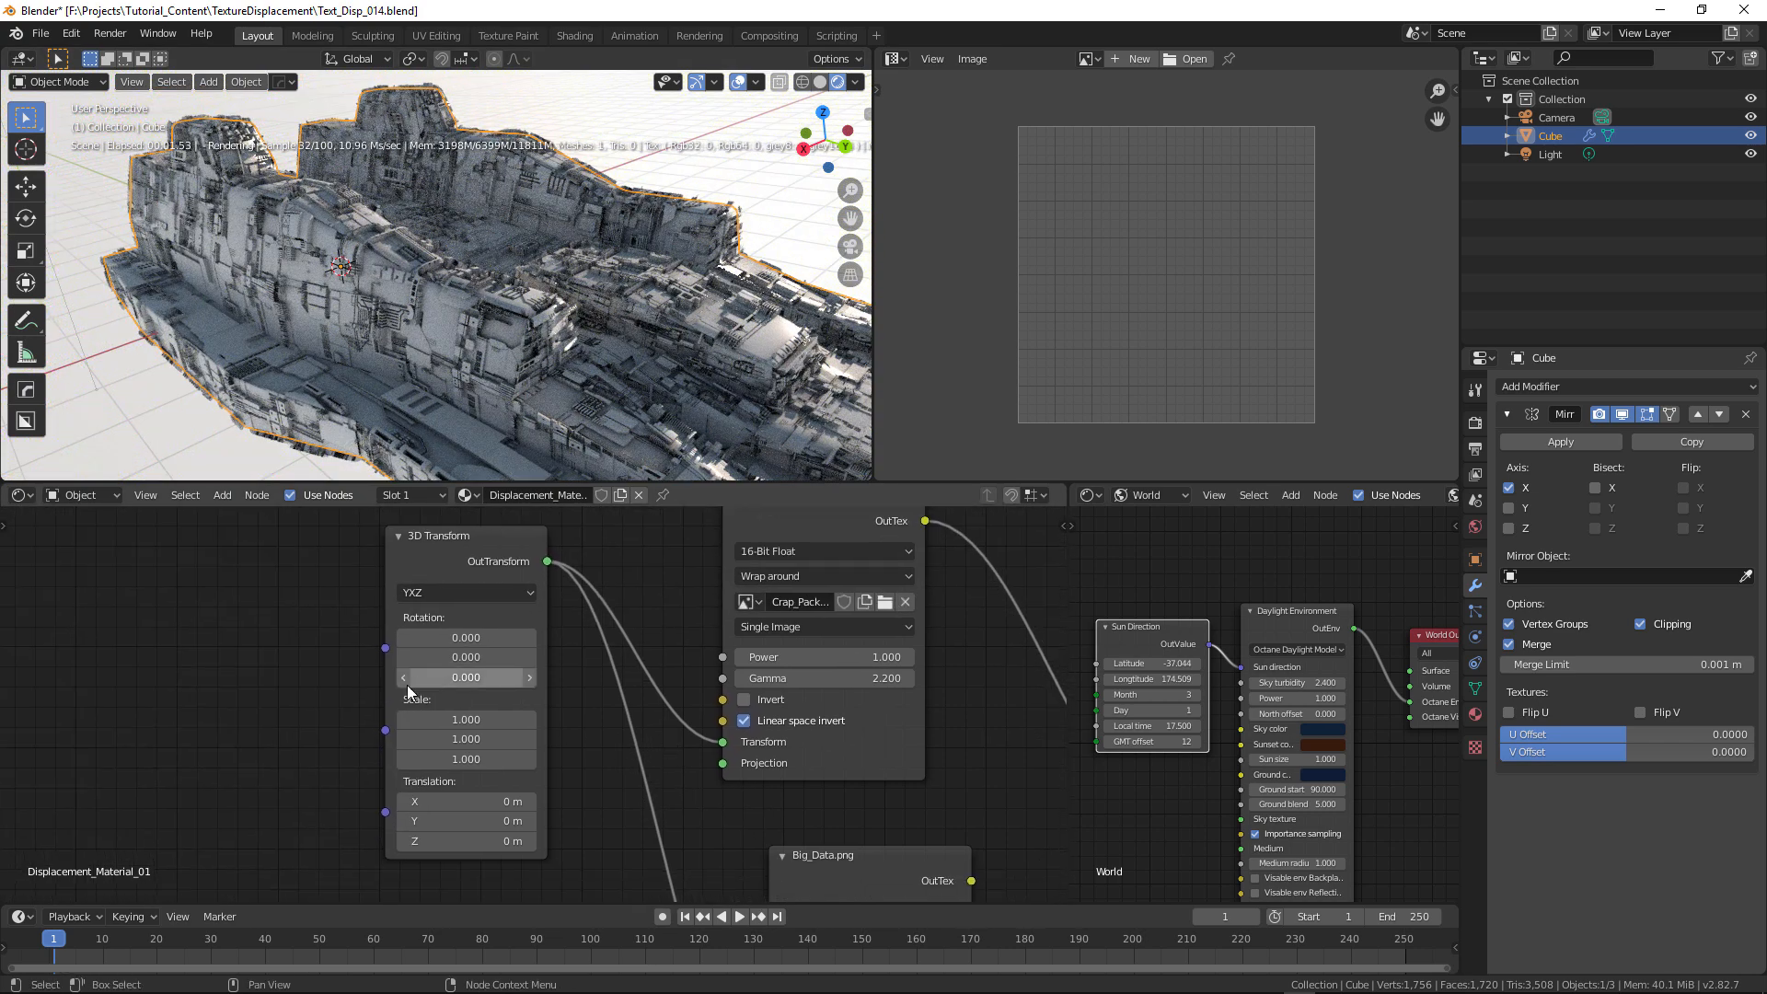
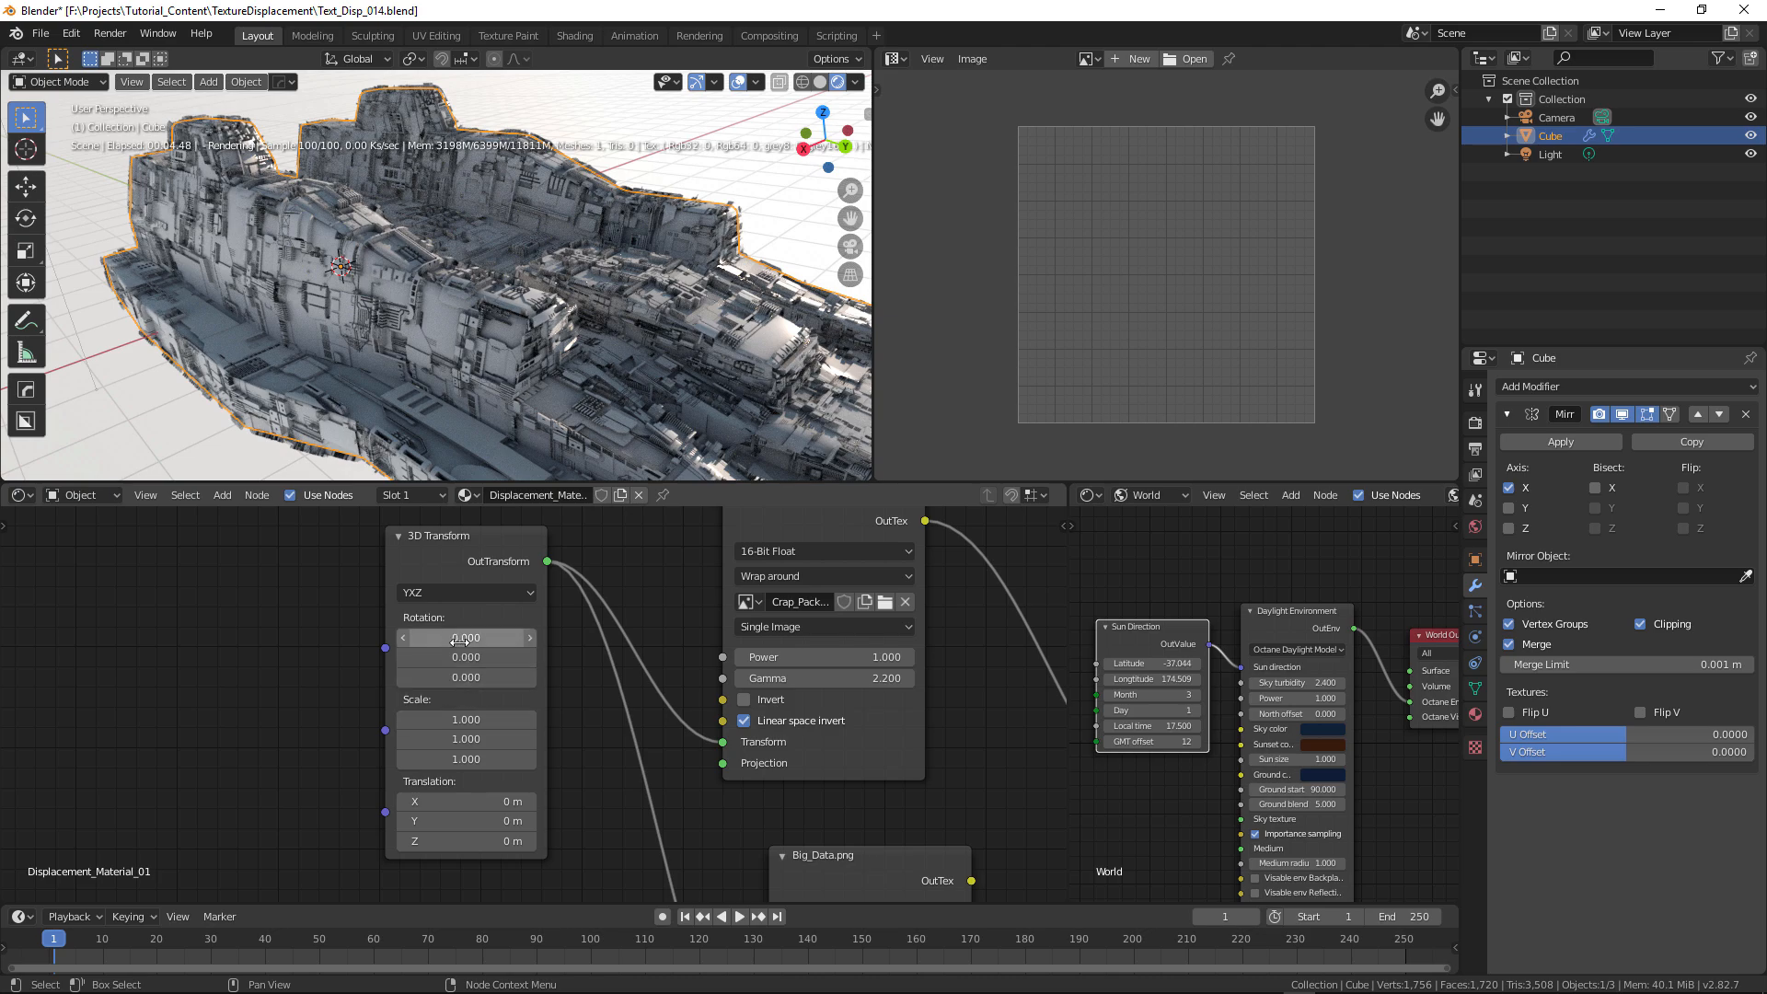
left_click_drag(465, 719, 678, 718)
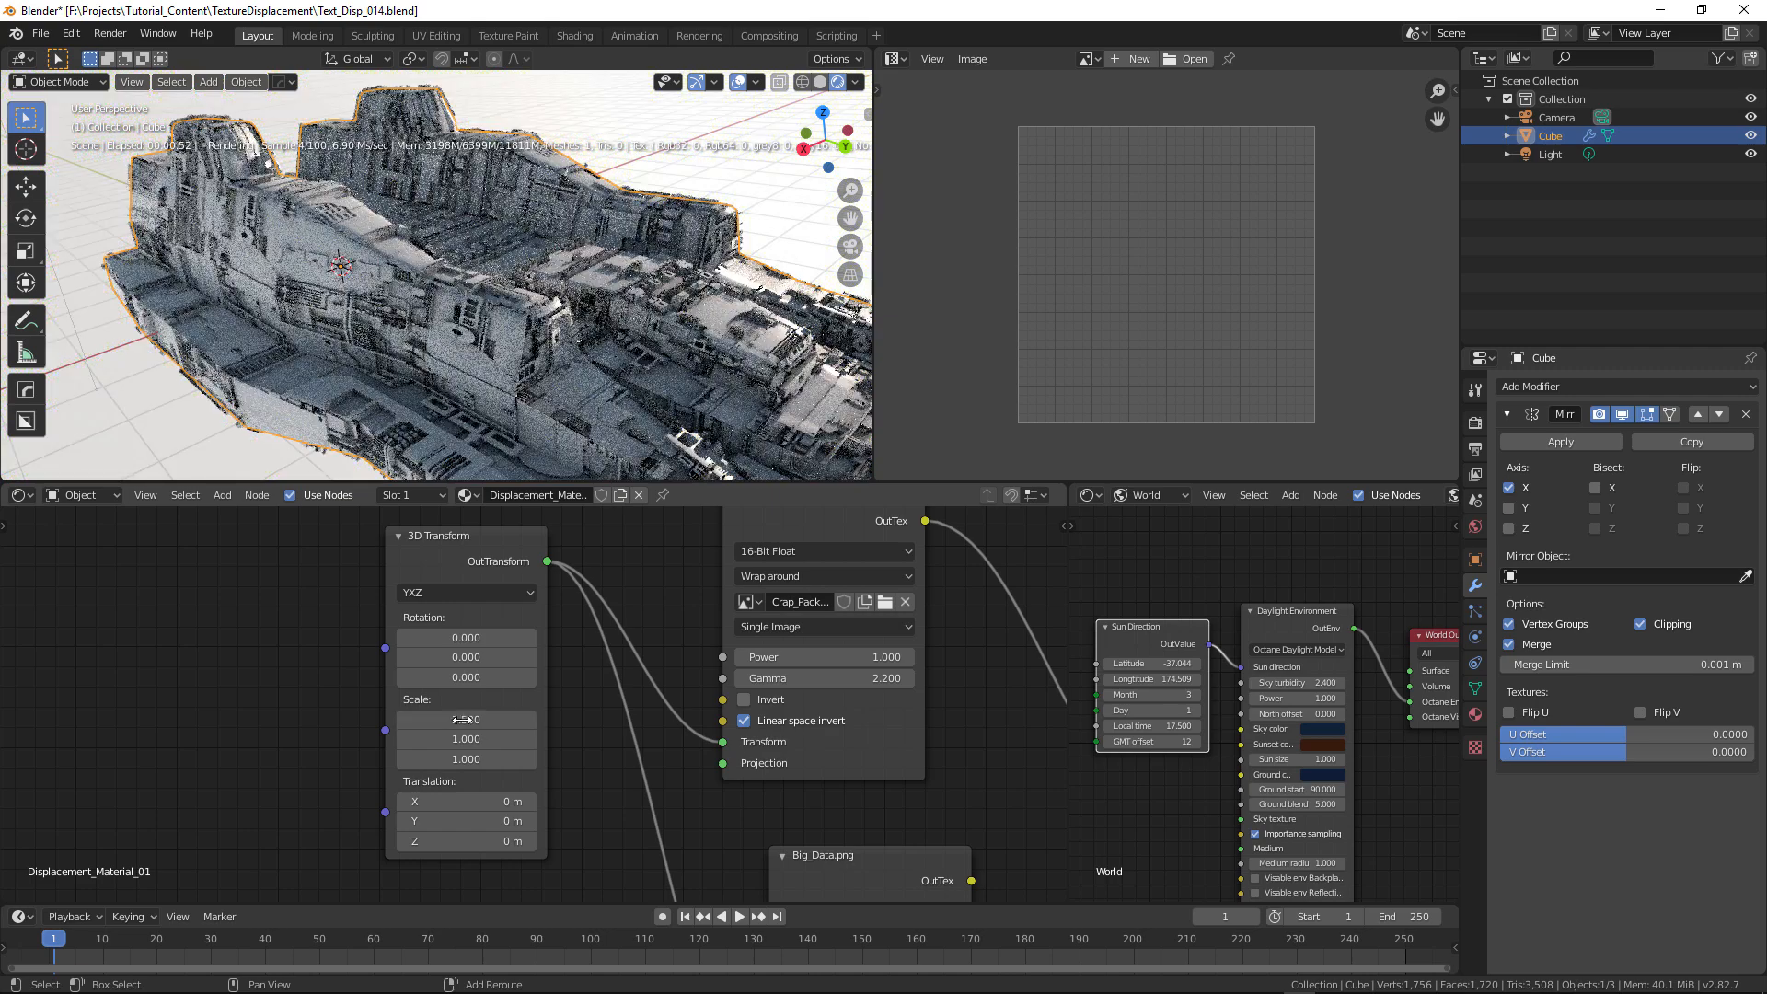
left_click_drag(466, 738, 598, 738)
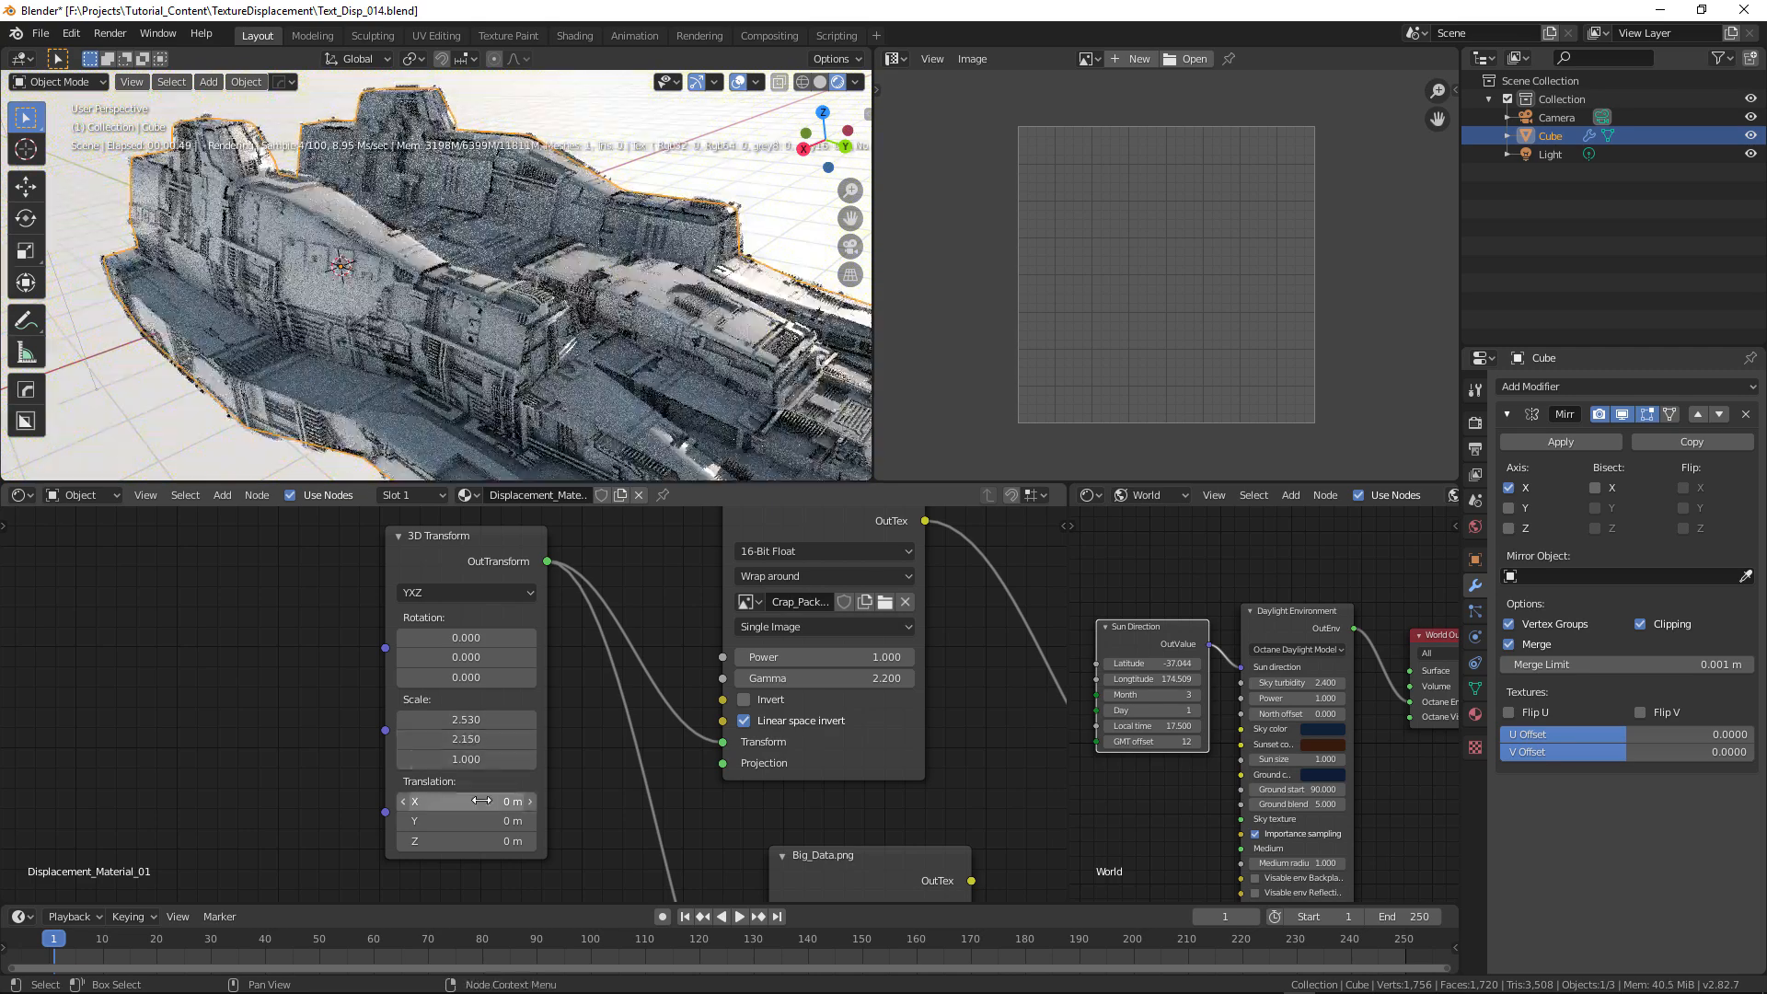
left_click_drag(506, 801, 387, 802, "shift")
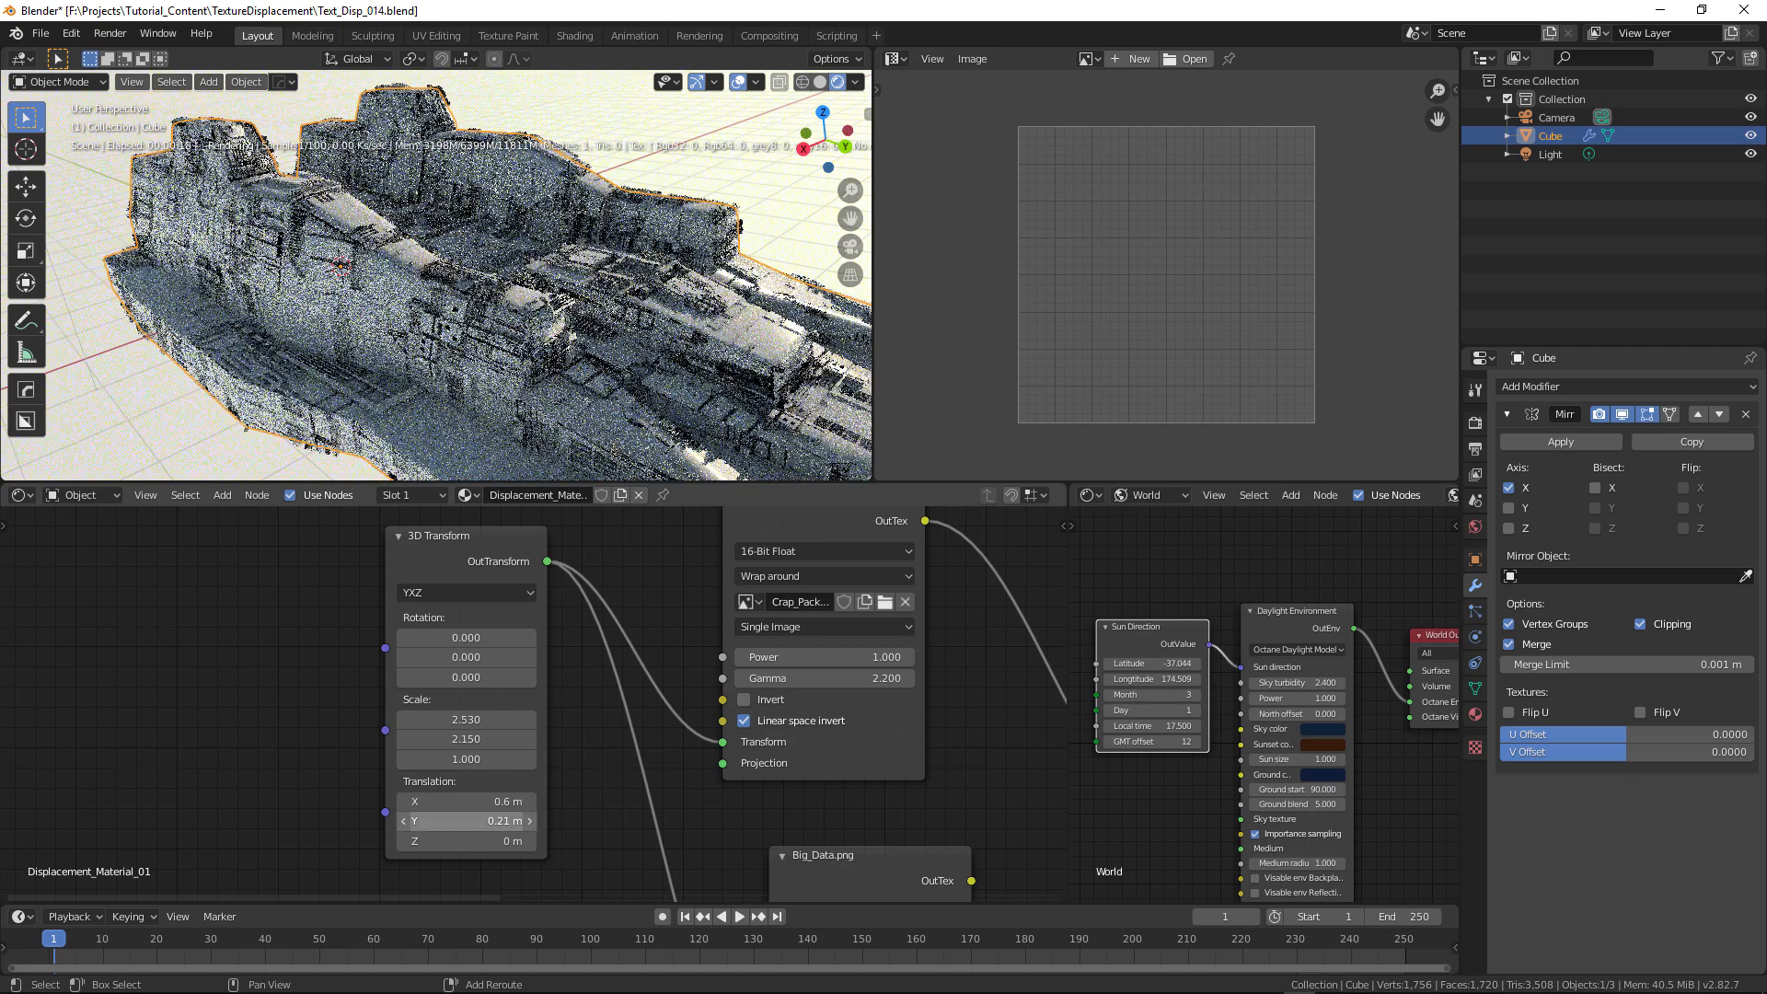
- Reset the 3D Transform node's scale to 1.000 and its translation to 0 m
middle_click_drag(522, 388, 561, 351)
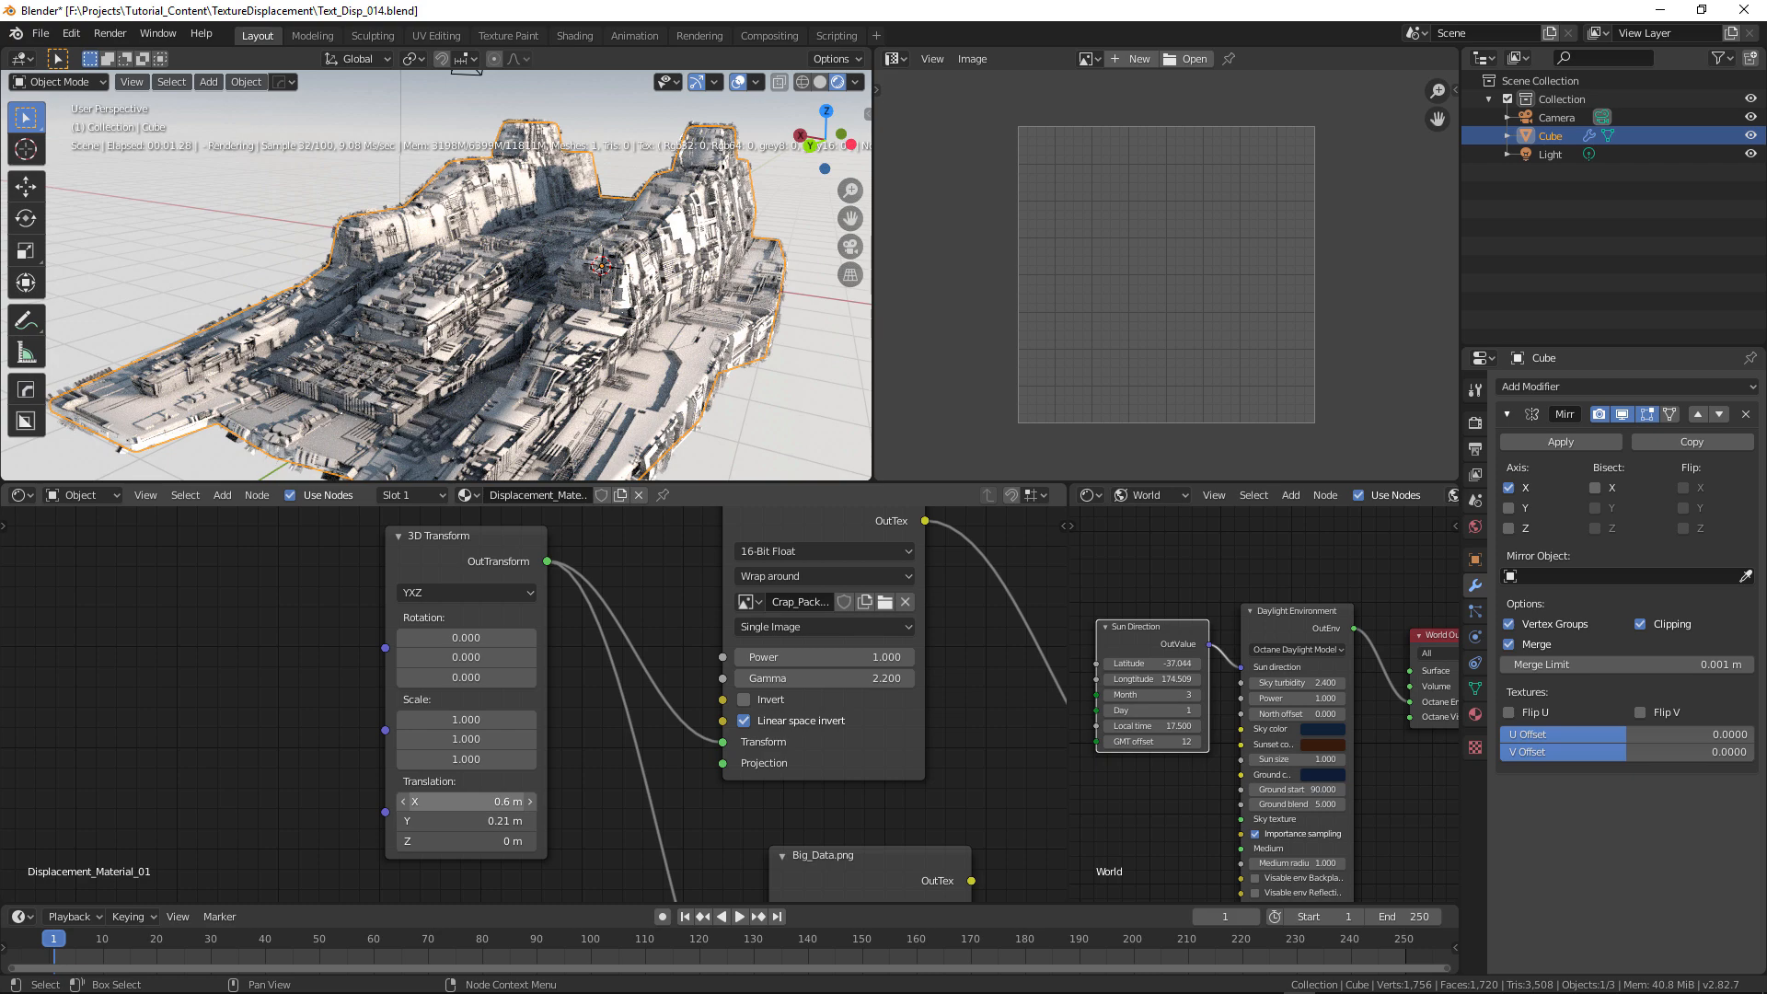
type("0")
key("Return")
scroll(578, 403, "up", 1)
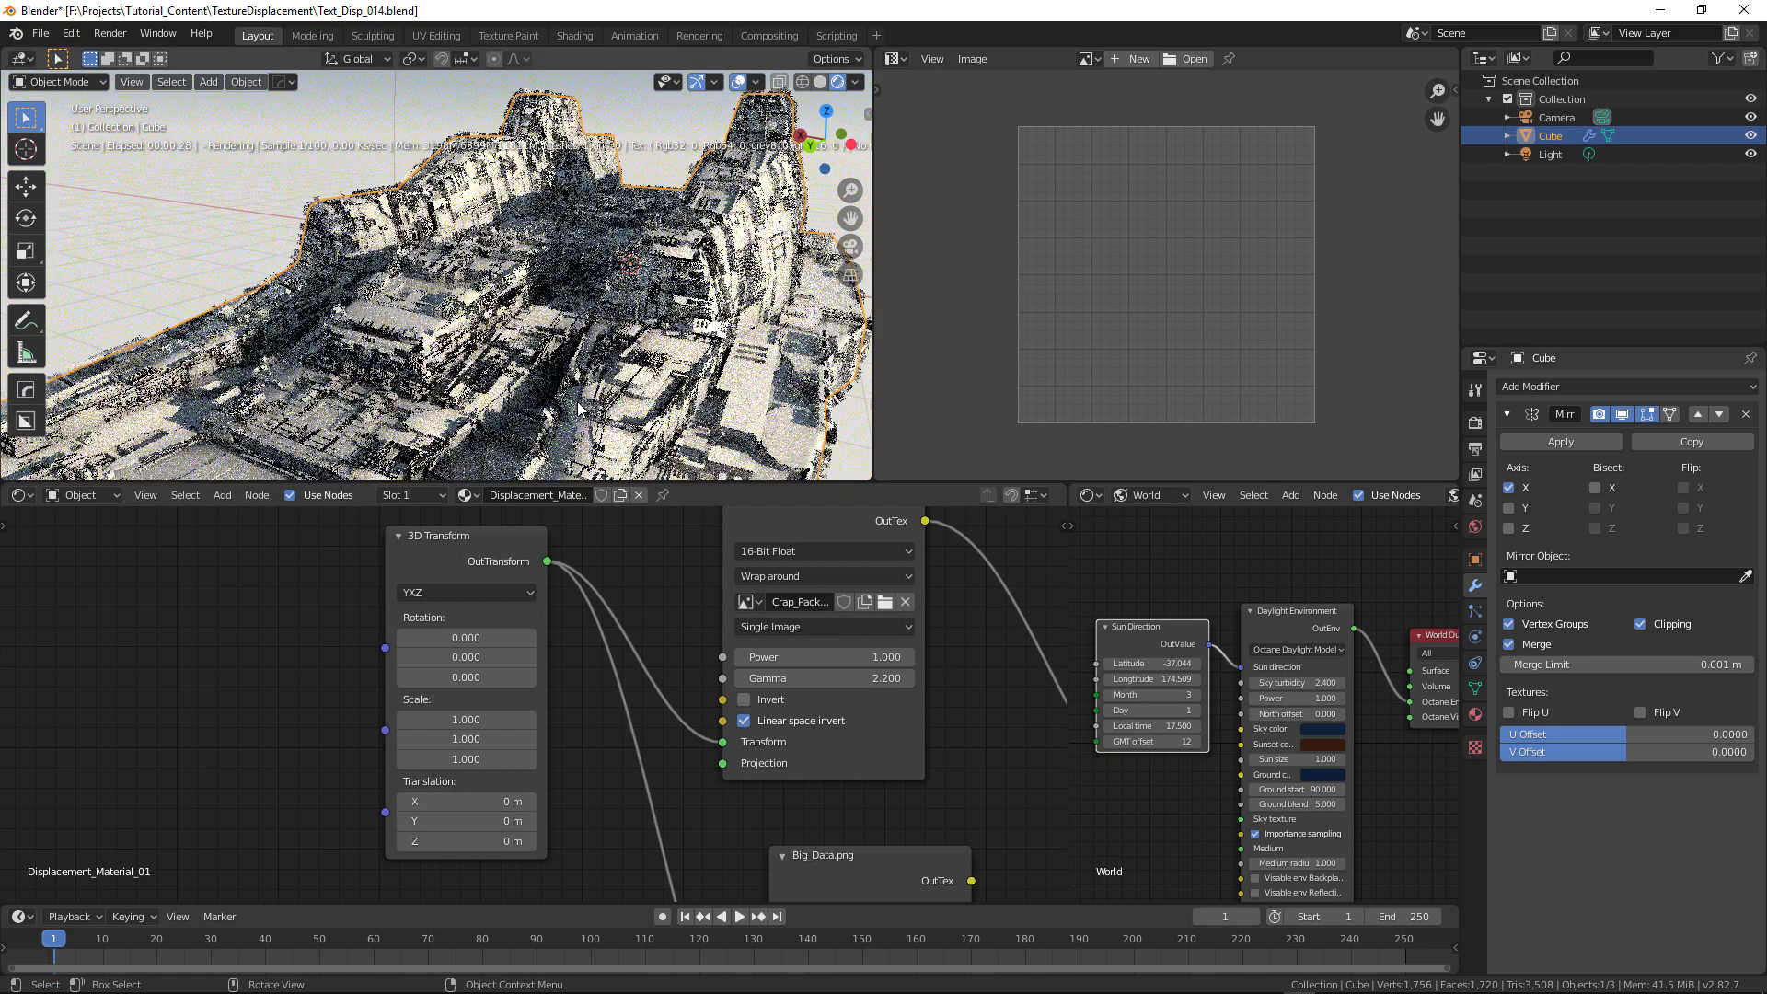
- Set the Texture Displacement height to 0.100 and save the scene incrementally as Text_Disp_015.blend
middle_click_drag(578, 403, 477, 329)
middle_click_drag(848, 800, 367, 643)
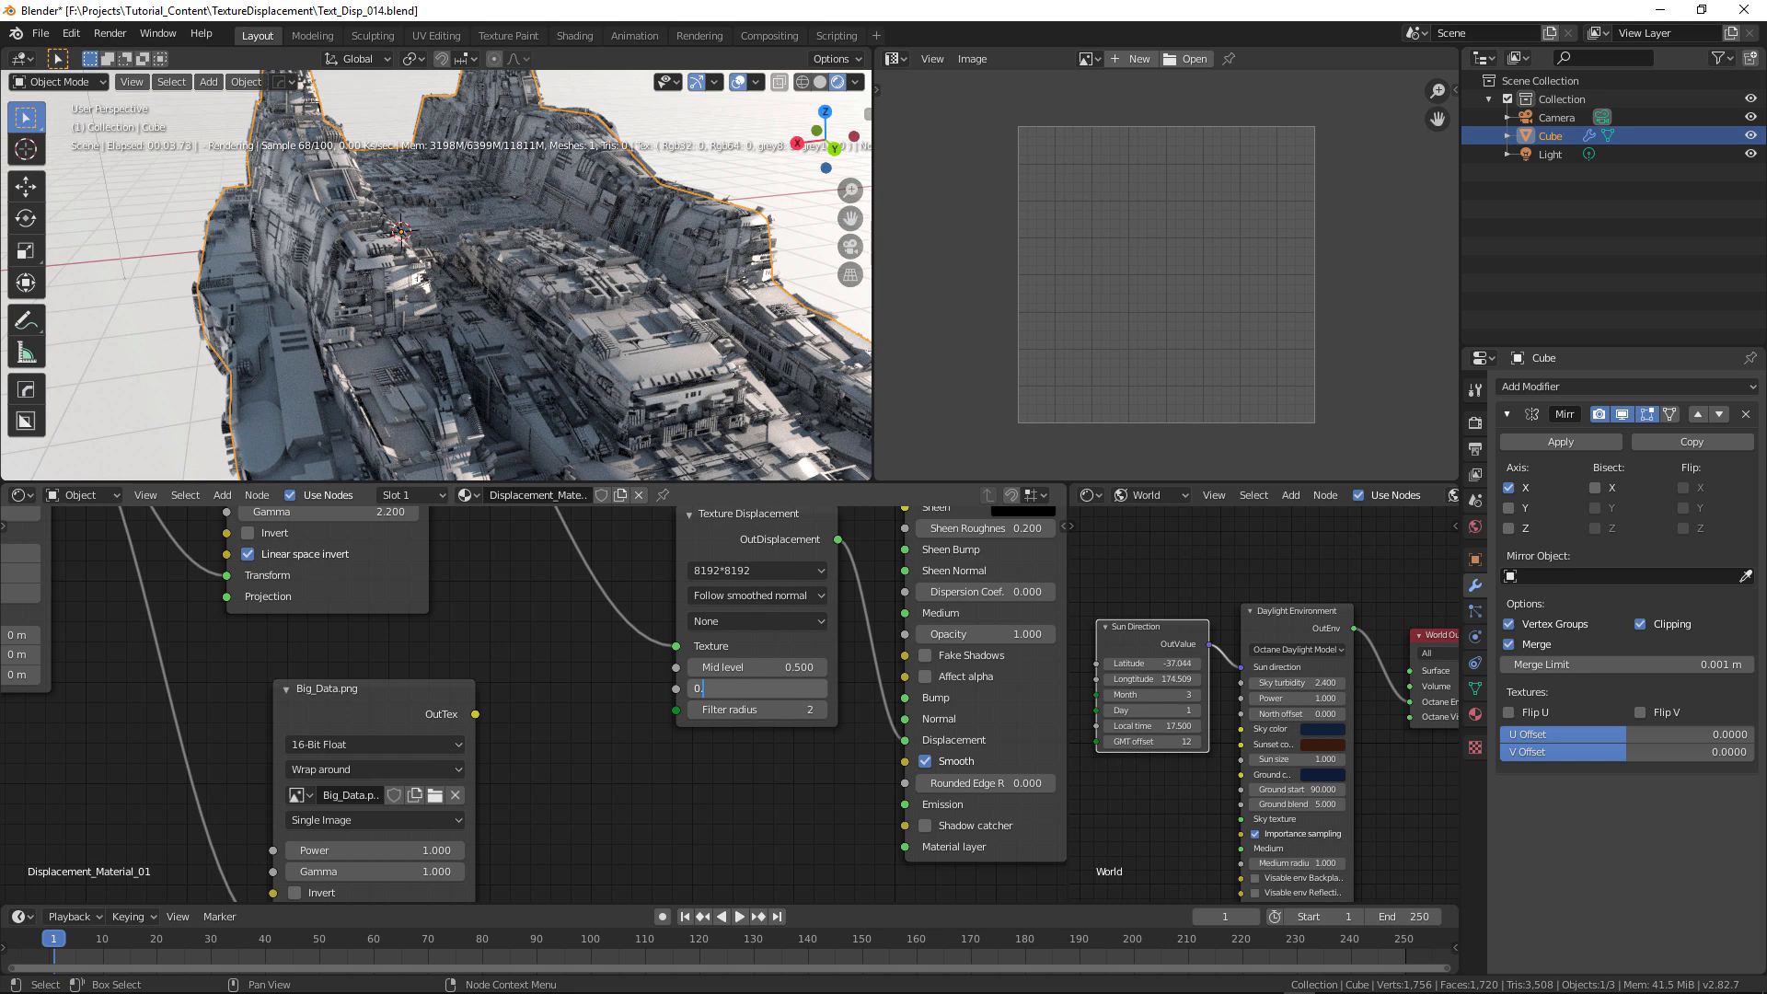
key("Return")
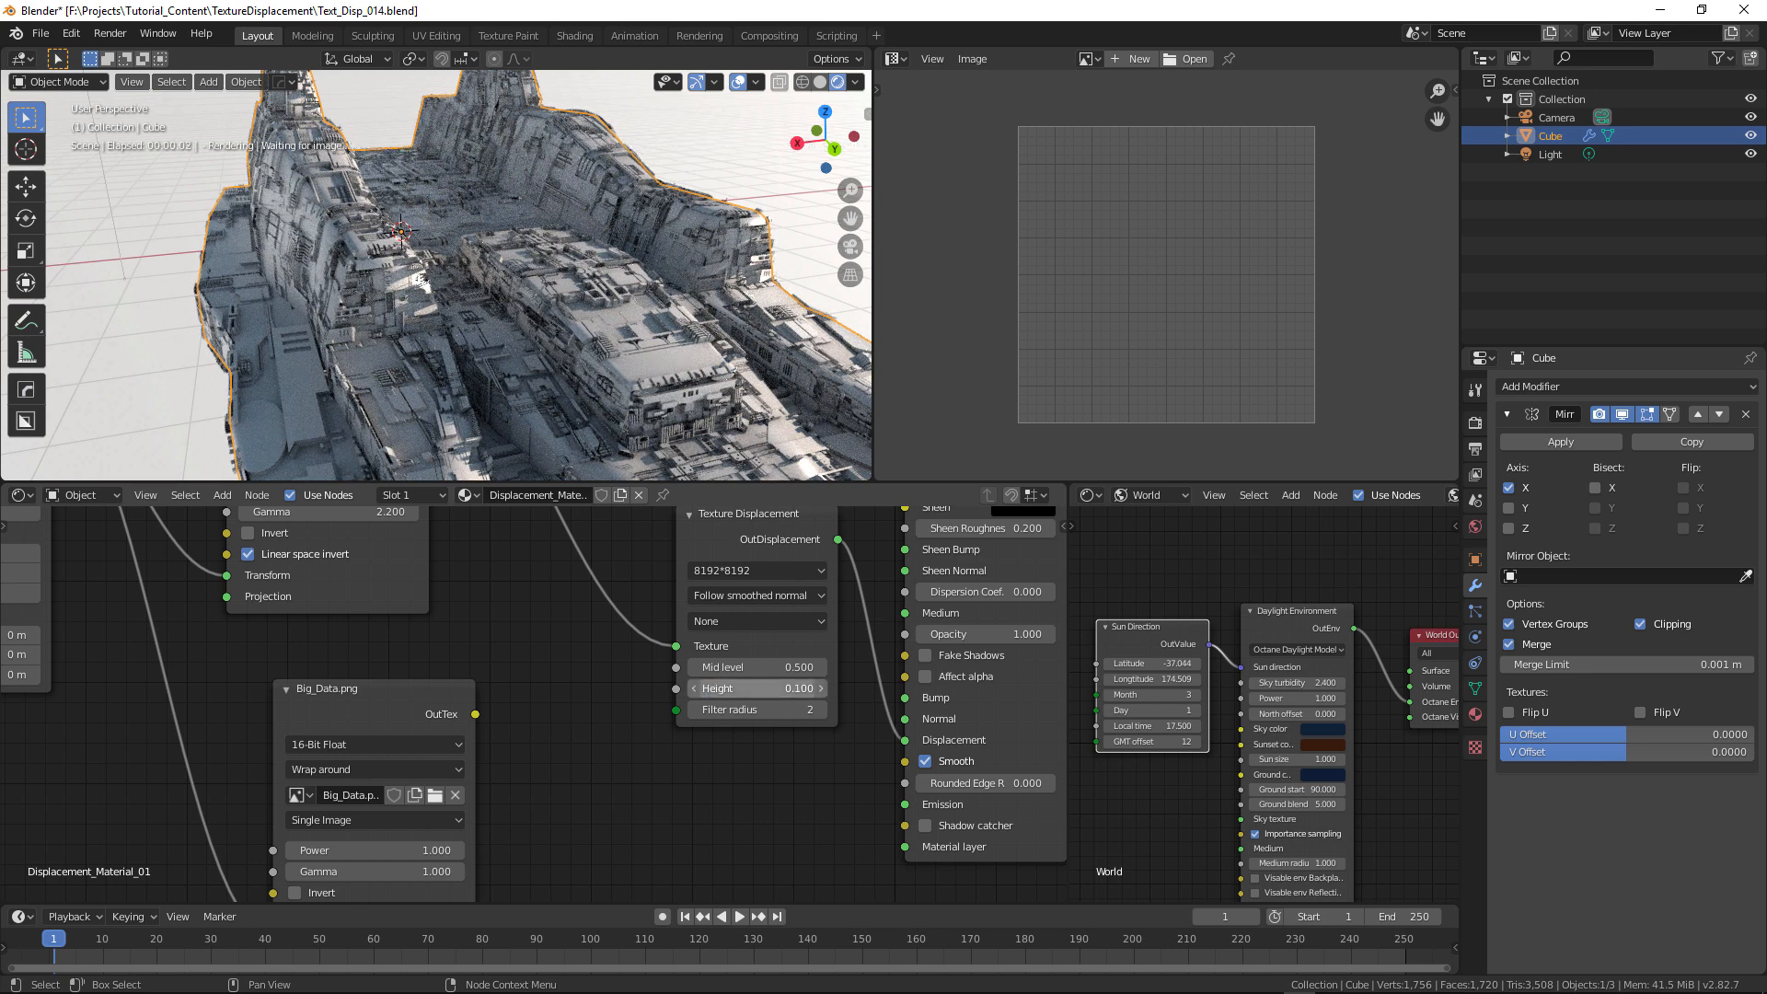
middle_click_drag(591, 334, 643, 450)
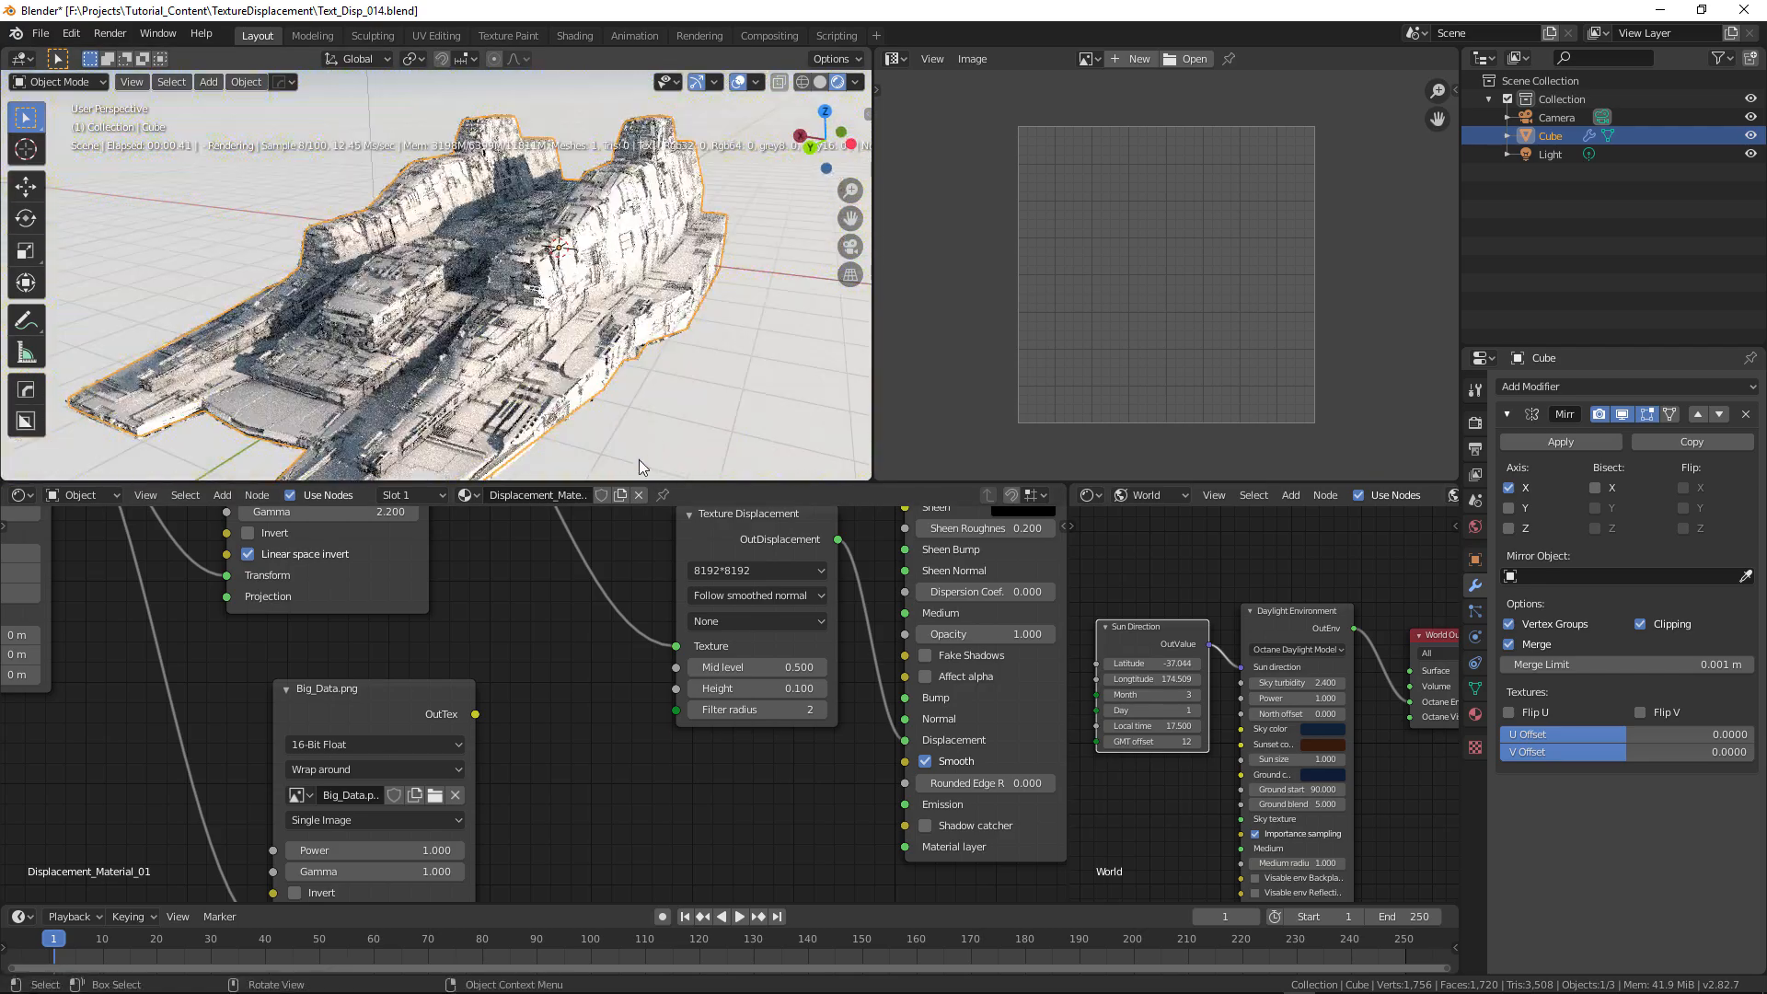
middle_click_drag(455, 377, 510, 367)
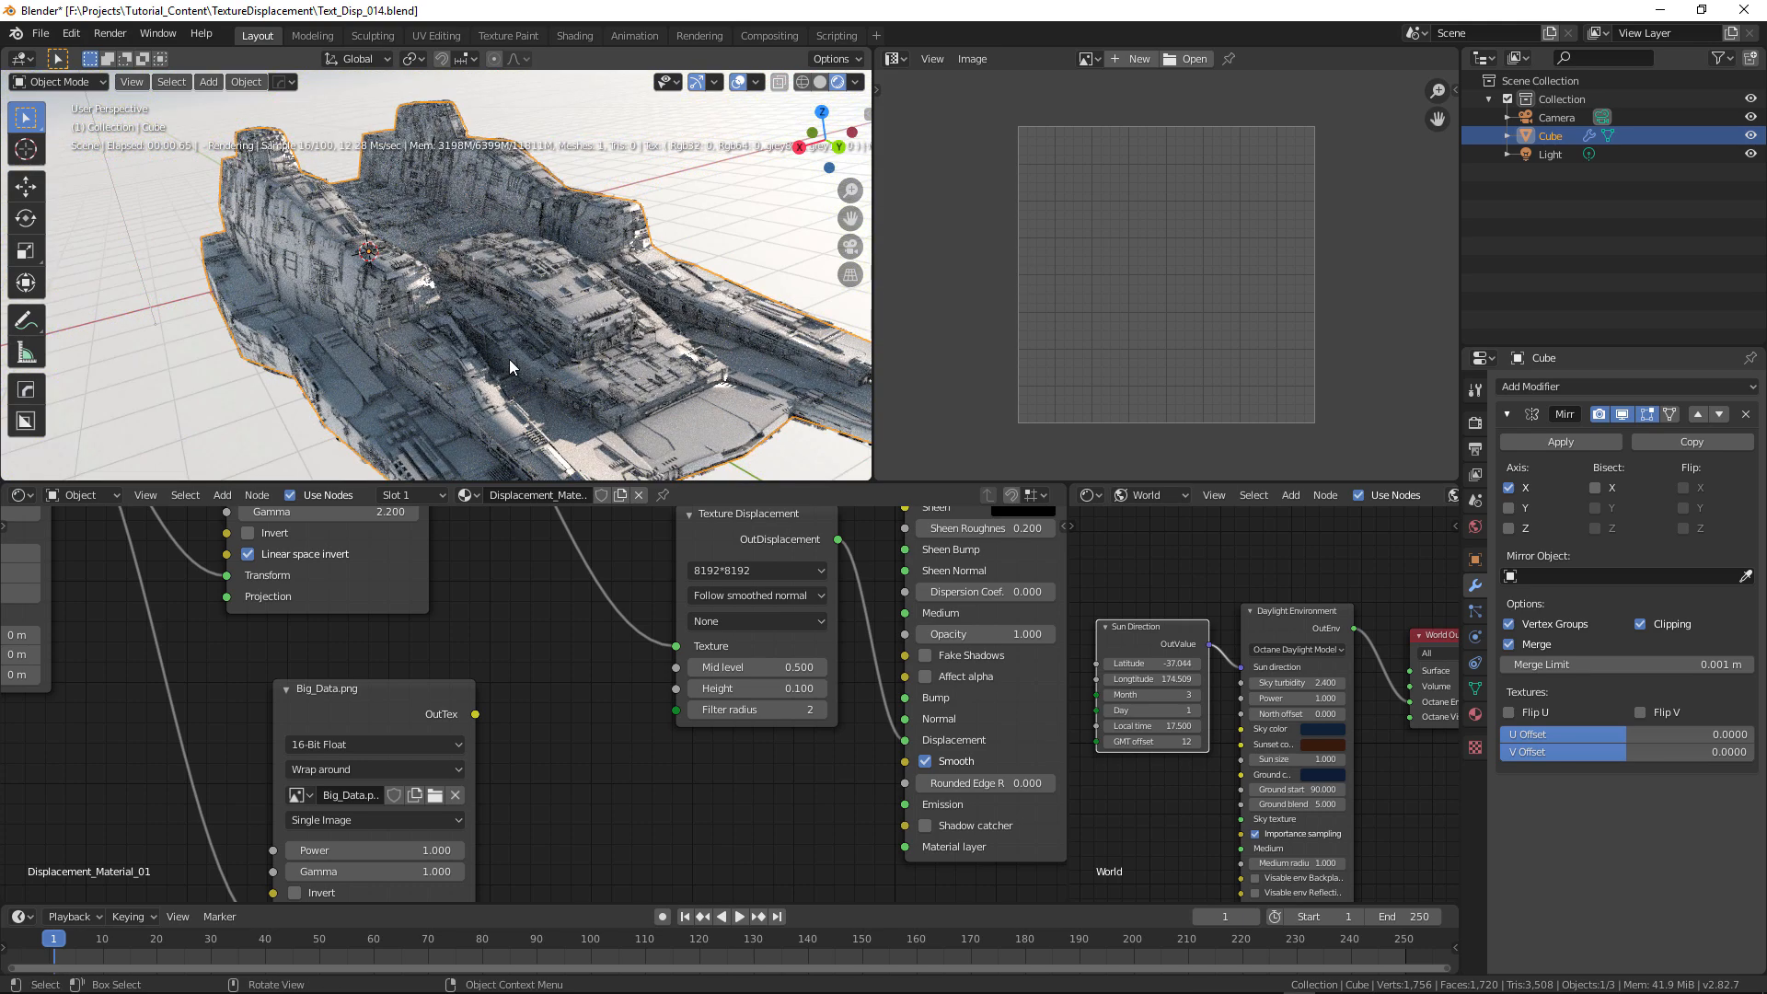
key("ctrl+alt+s")
- Insert a Gradient Tex node between the Dirt Tex node and the Universal Material's albedo color
mouse_move(556, 590)
middle_mouse_down()
mouse_move(586, 663)
mouse_move(568, 572)
middle_mouse_up()
middle_click_drag(724, 635, 571, 684)
left_click_drag(453, 550, 374, 553)
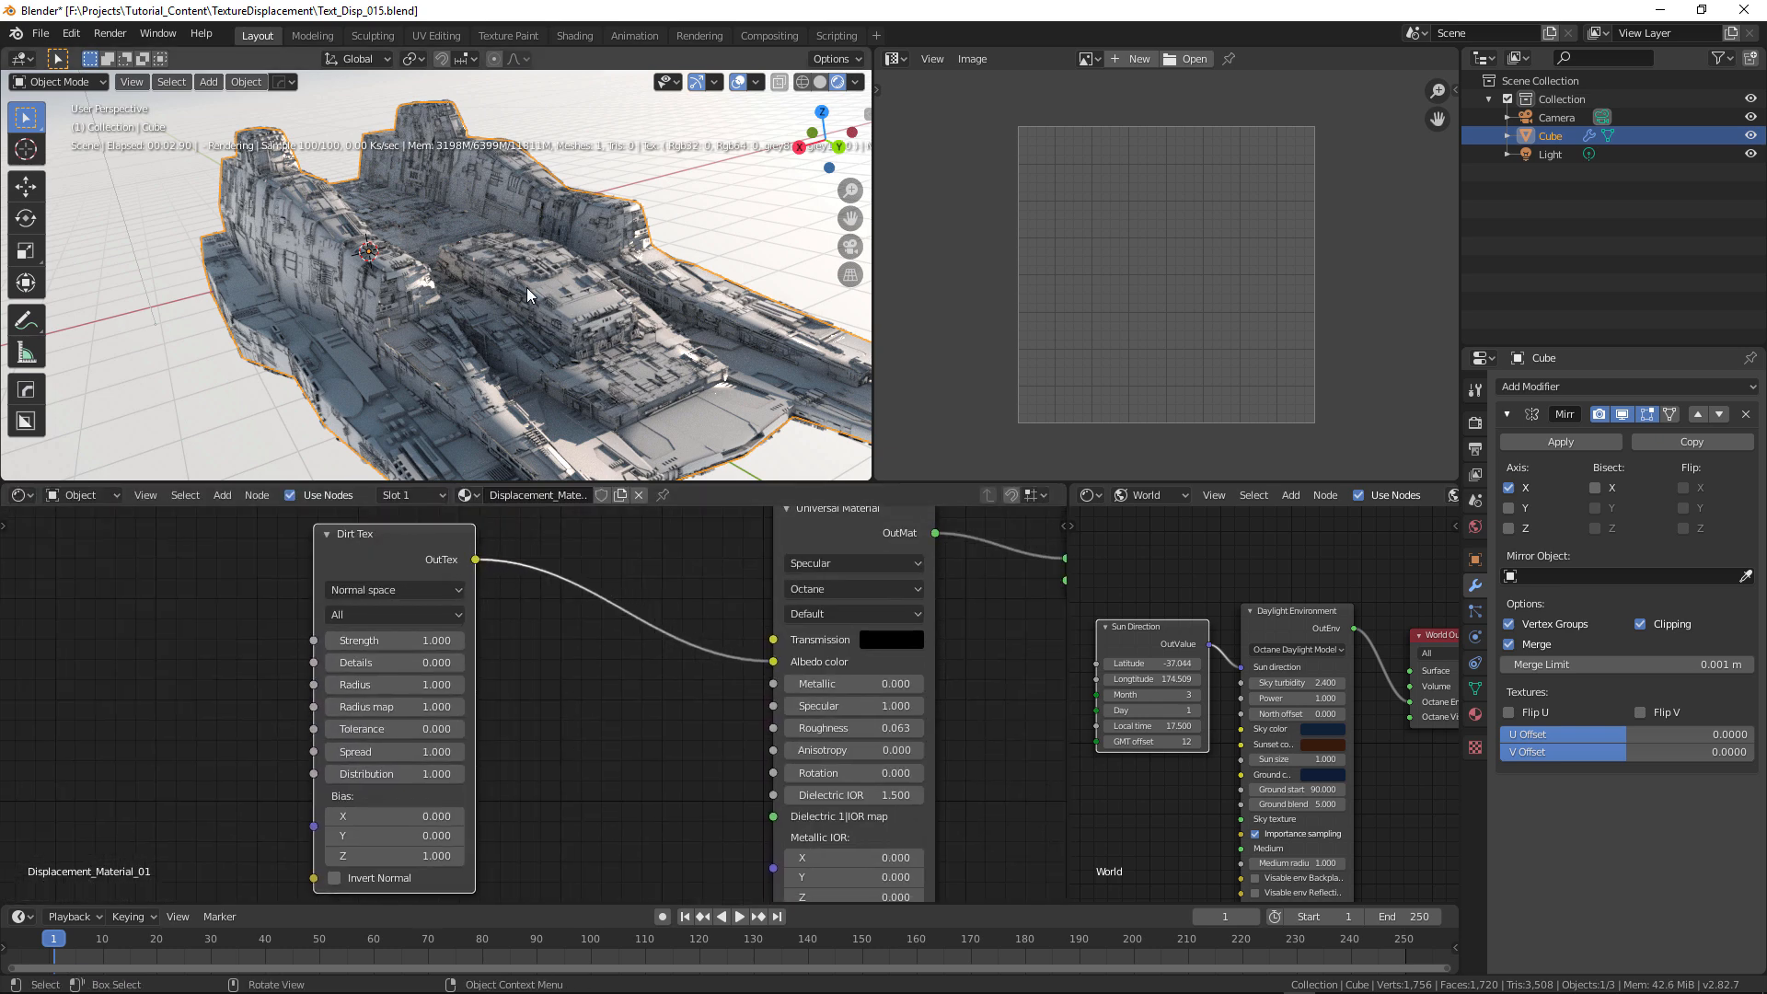
key("shift+a")
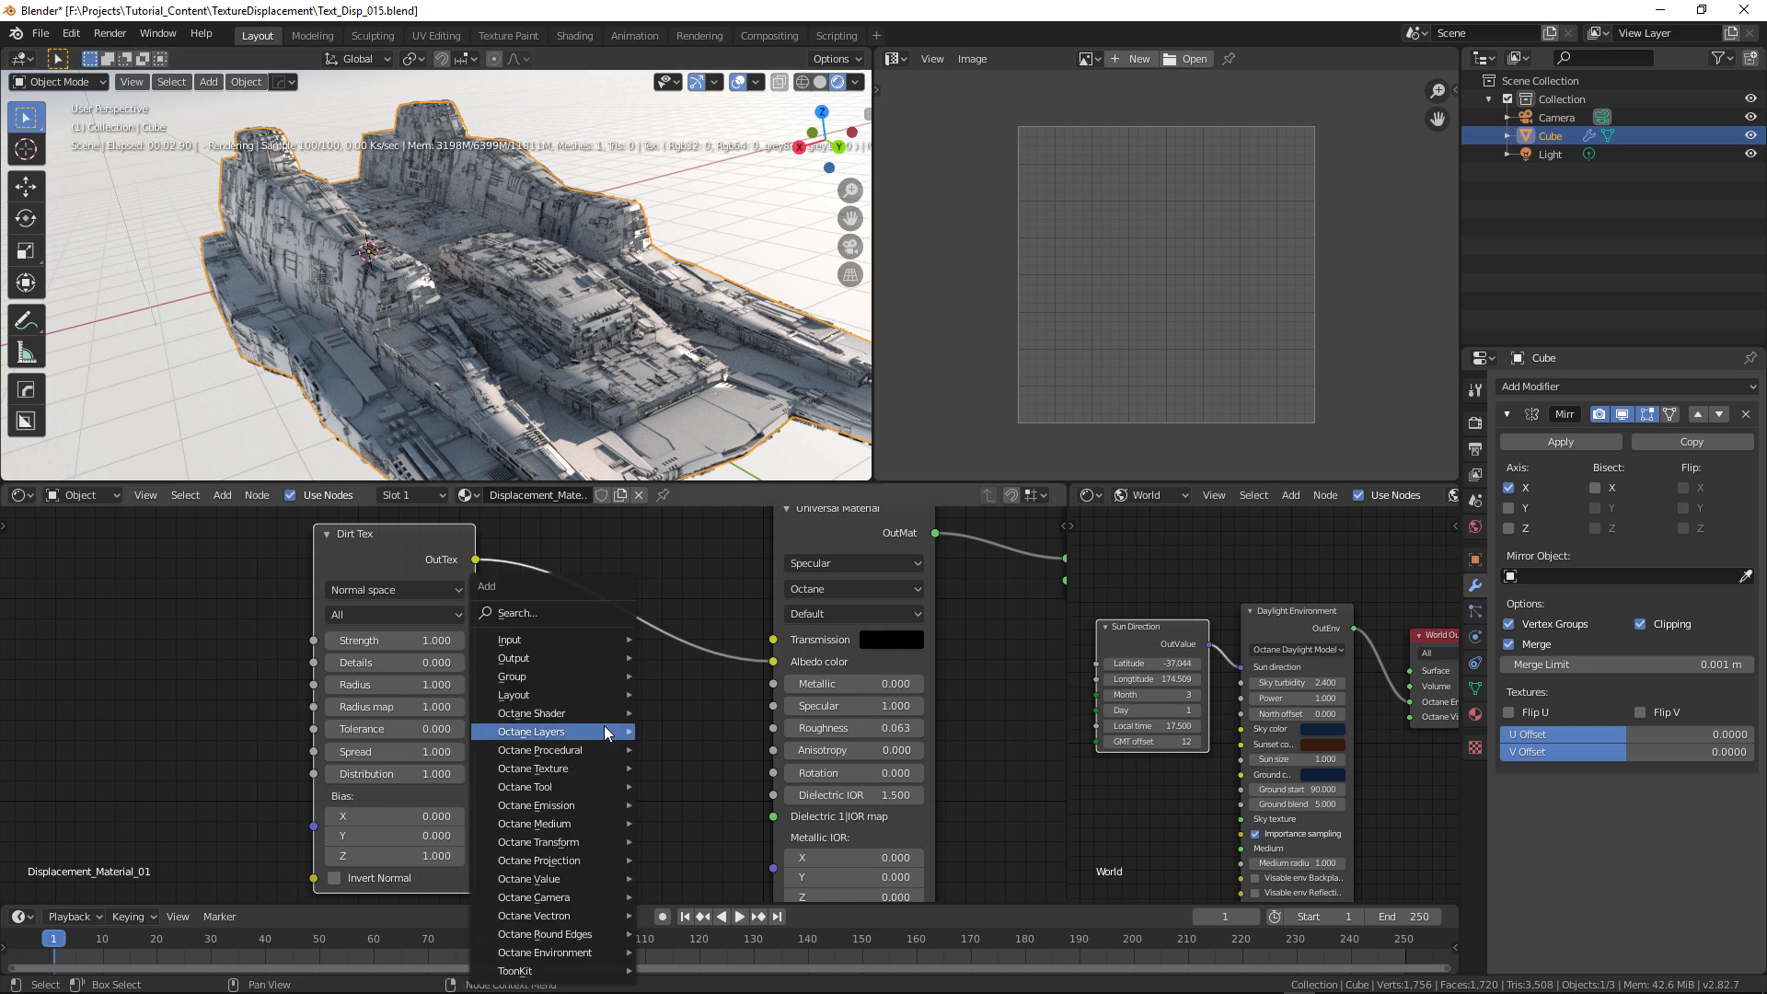
left_click(536, 615)
type("grad")
key("Return")
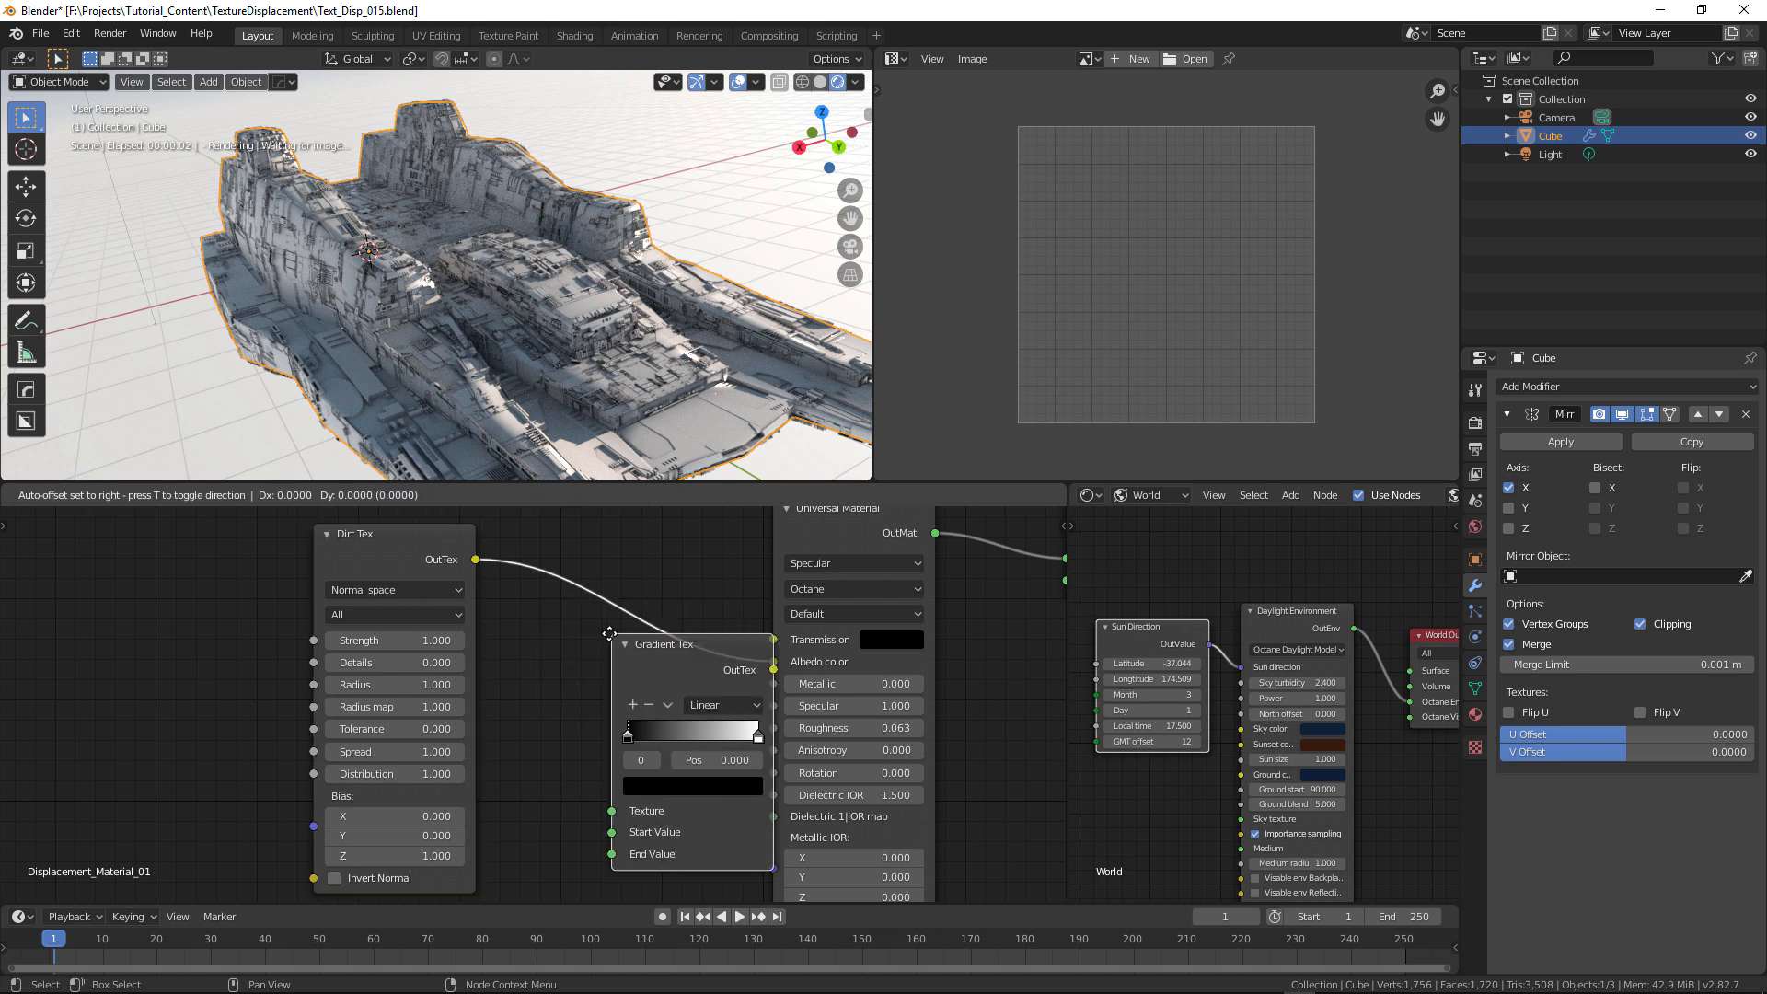
left_click(646, 670)
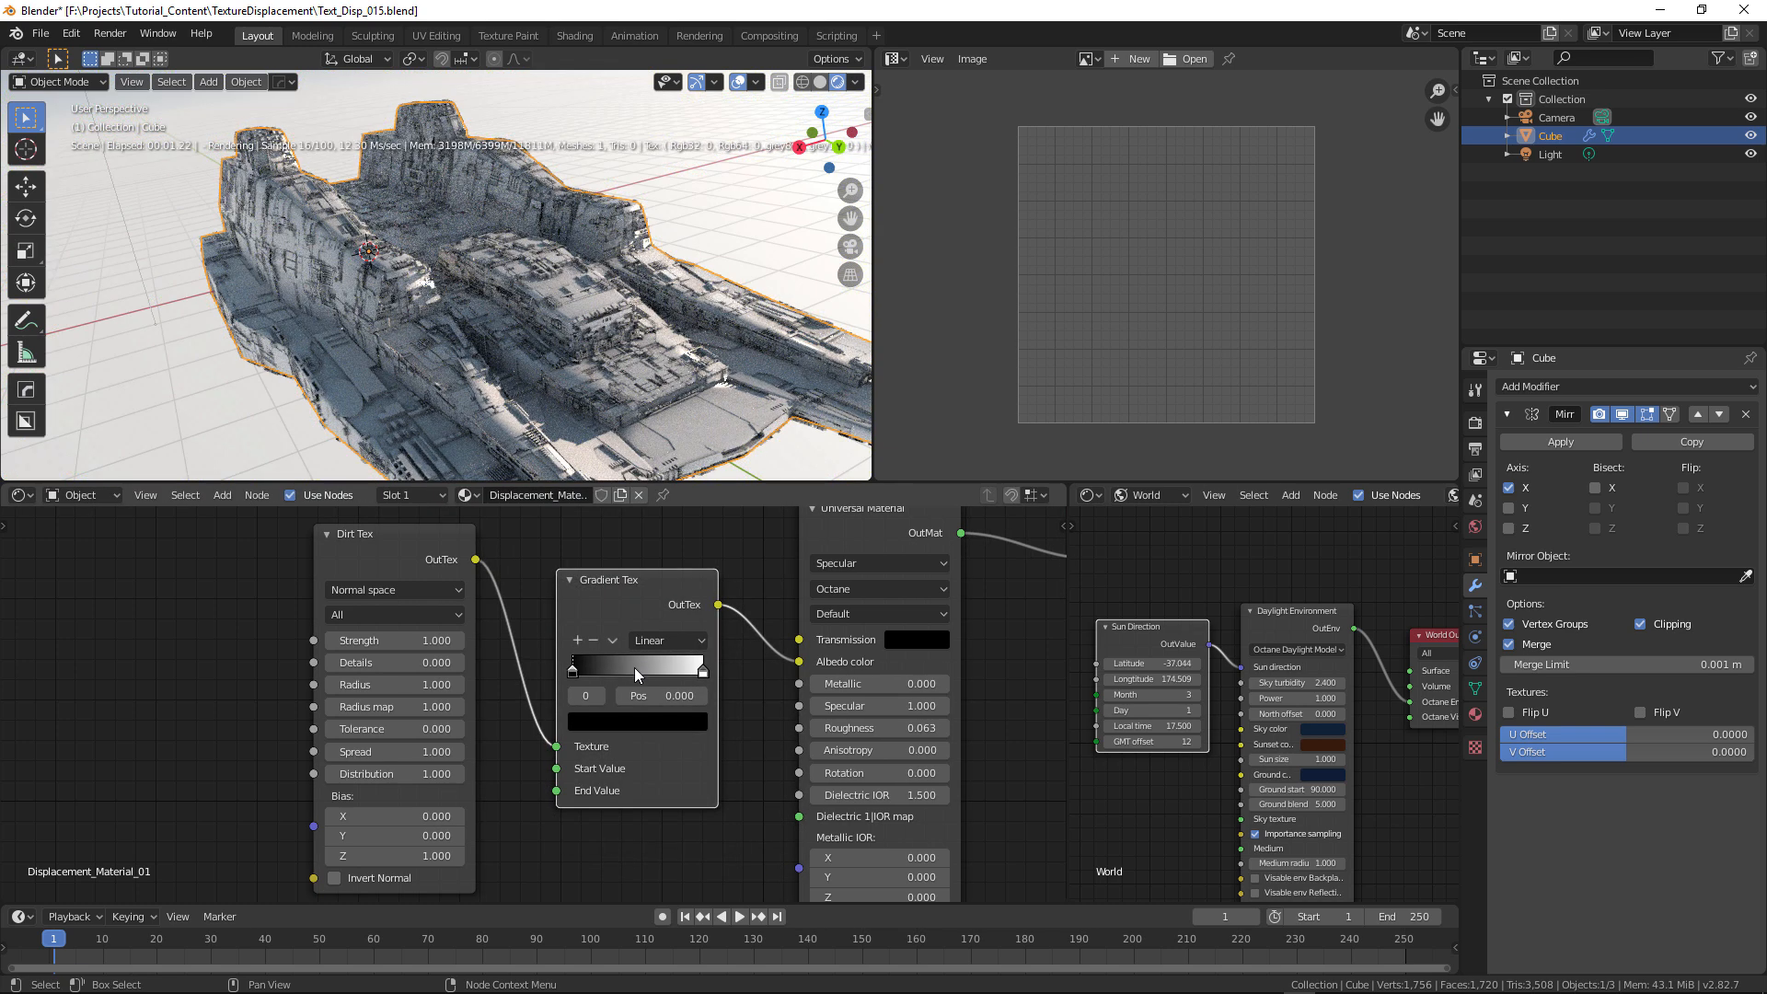
- Add a middle color stop at position 0.479 to the gradient and color it rust red with hue 0.077 and saturation 0.773
left_click(634, 666, "ctrl")
left_click(633, 719)
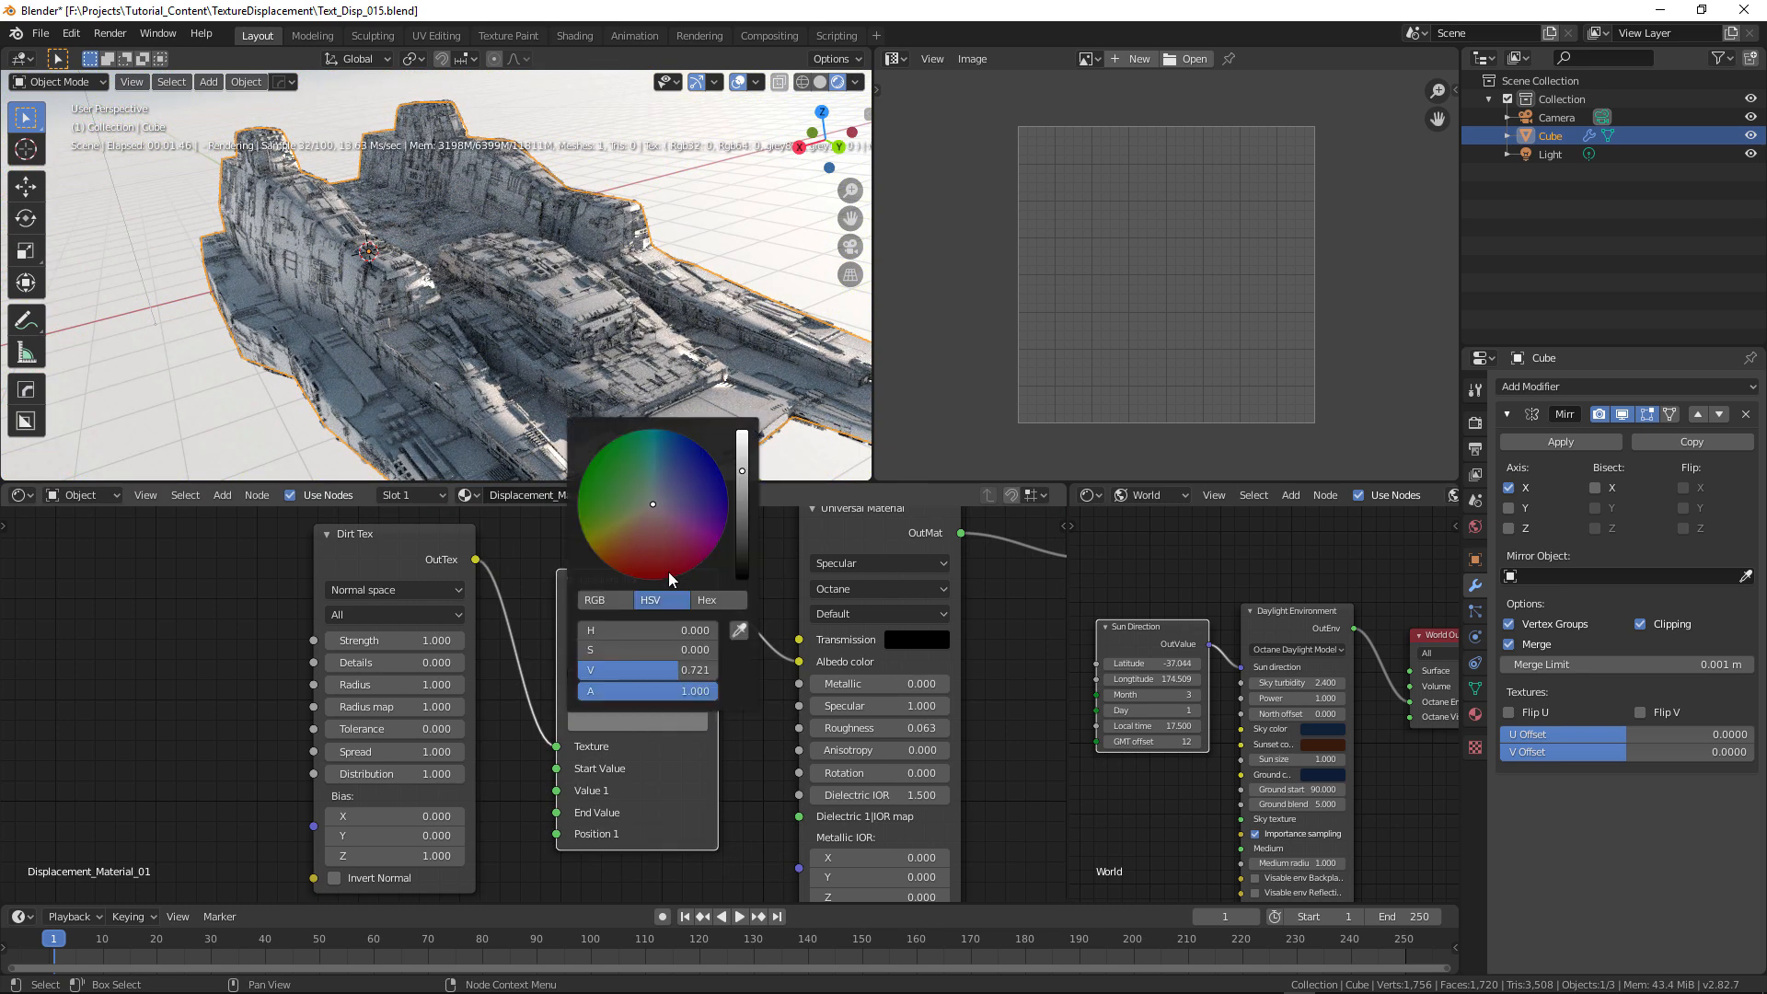
left_click_drag(642, 528, 626, 556)
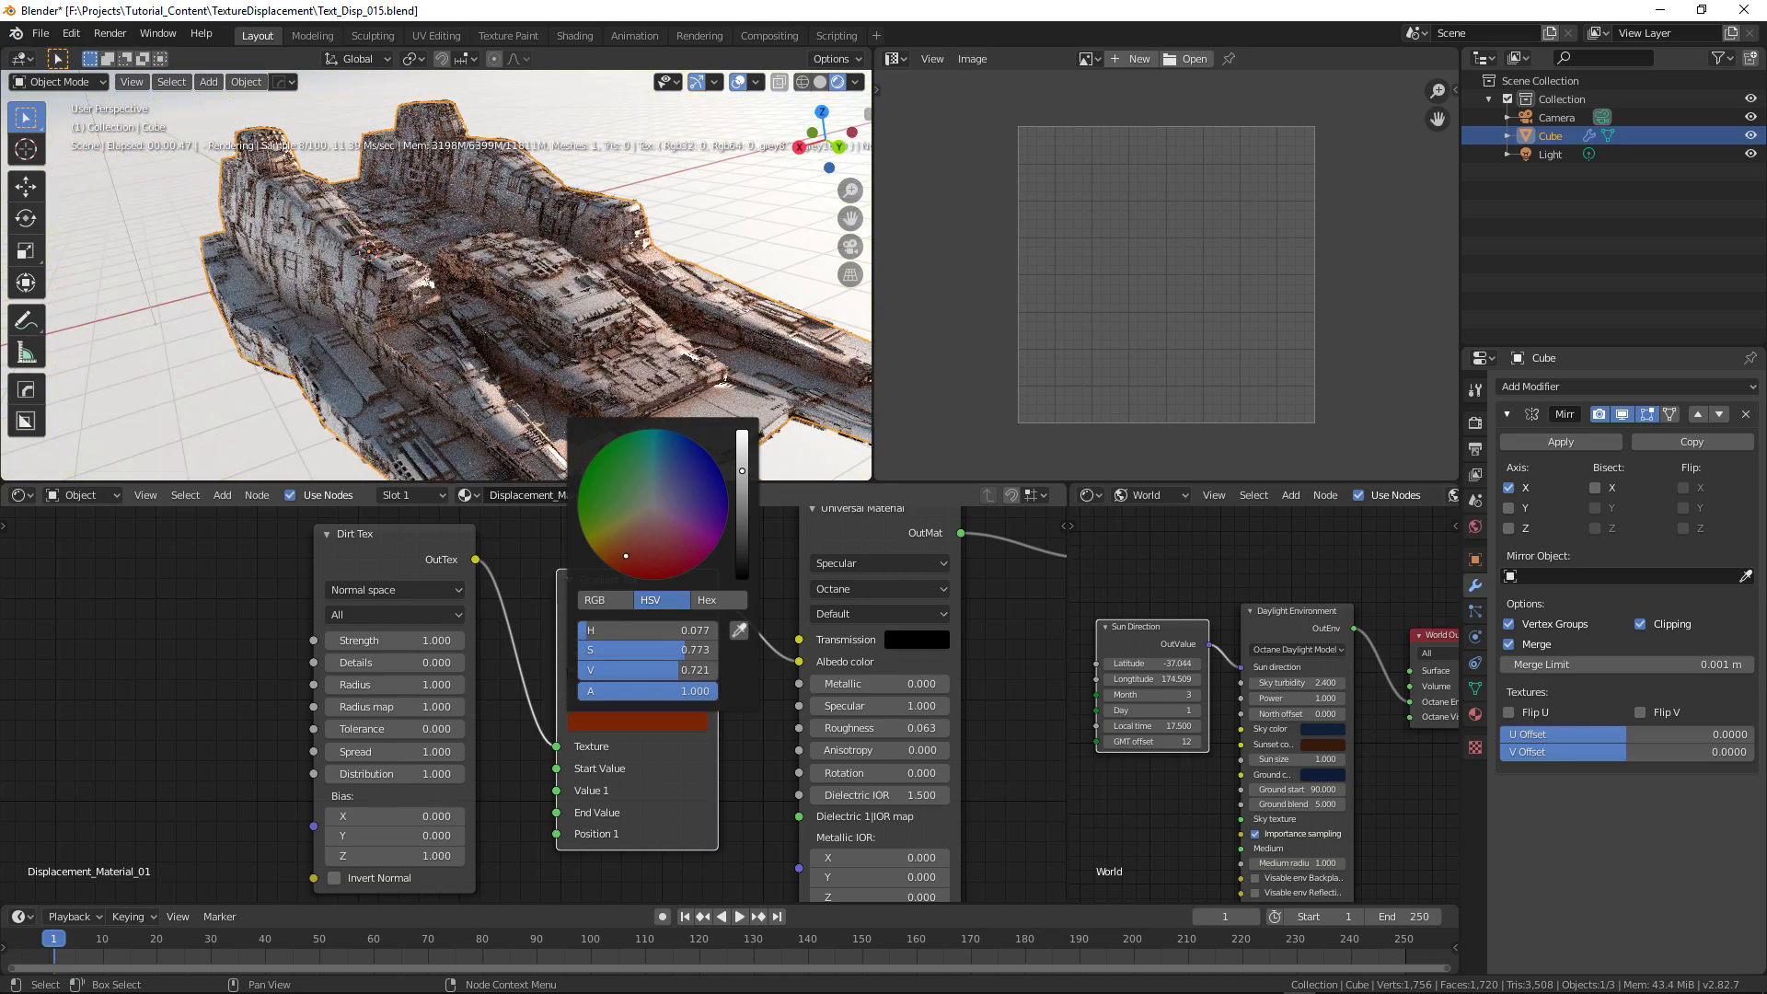
scroll(517, 361, "up", 4)
mouse_move(534, 352)
middle_mouse_down()
mouse_move(483, 348)
mouse_move(516, 339)
middle_mouse_up()
- Shift the gradient's middle stop to an orange-brown with hue 0.102 and saturation 0.738
left_click(635, 723)
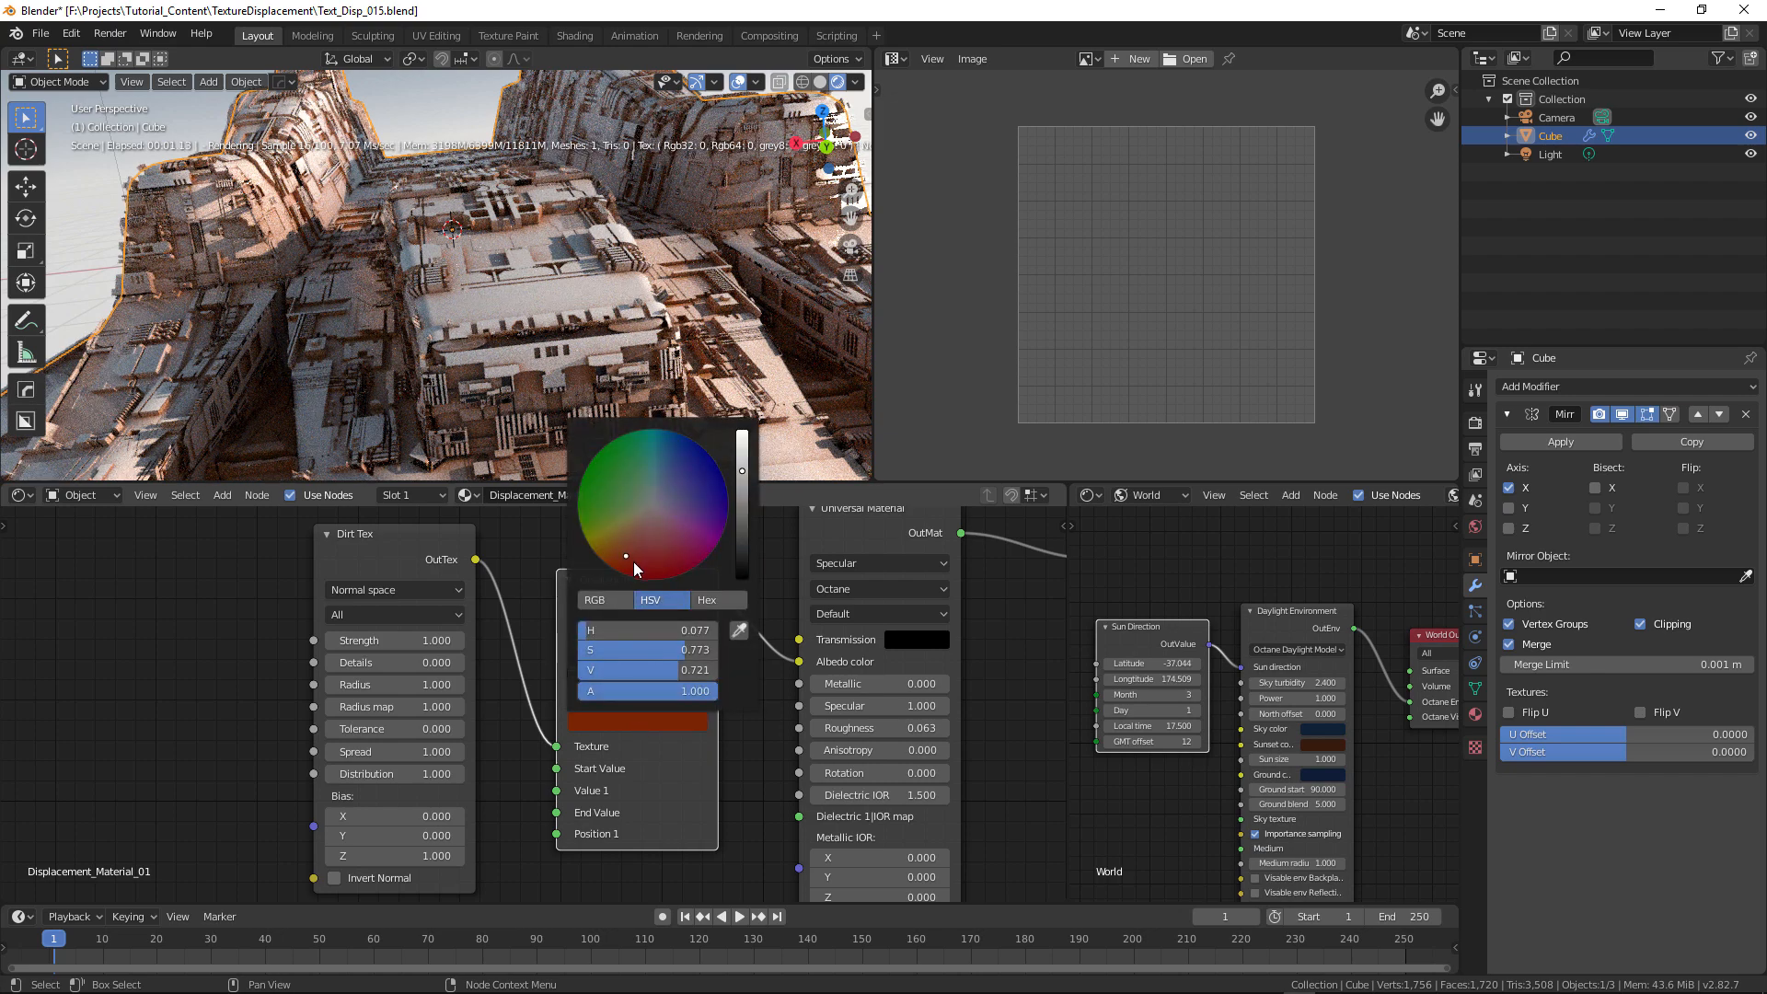
left_click_drag(628, 548, 628, 536)
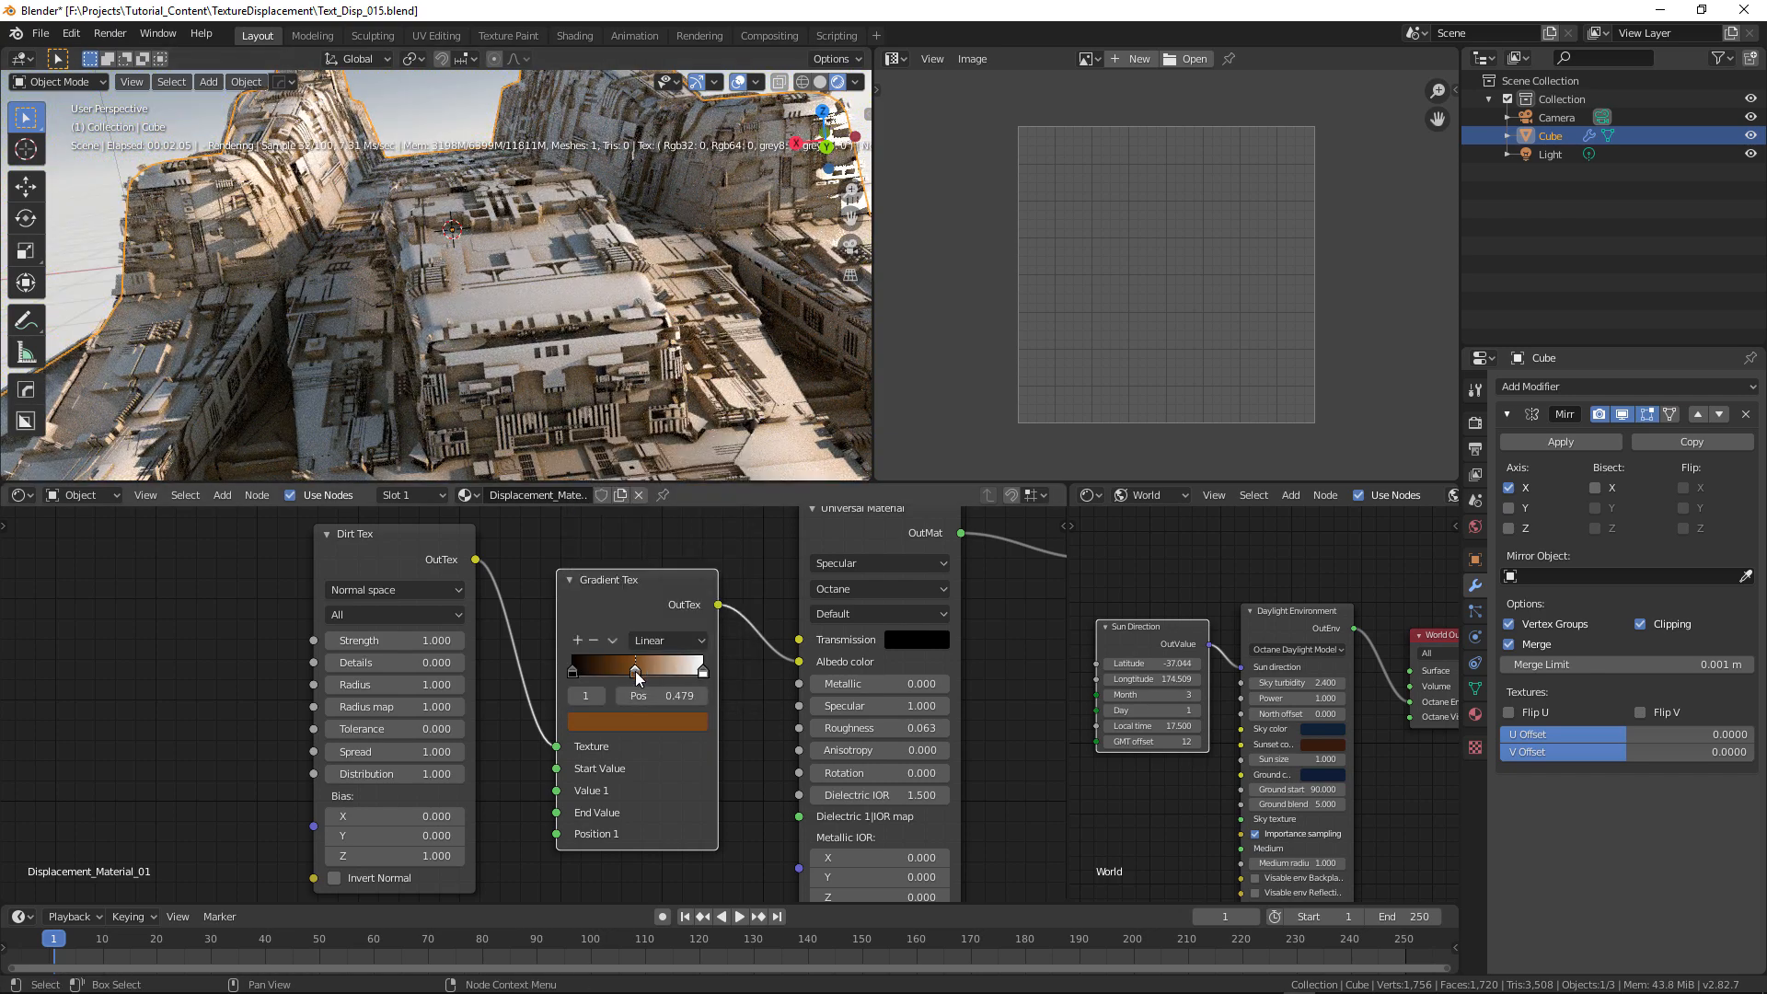
left_click(628, 720)
left_click_drag(654, 650, 687, 650)
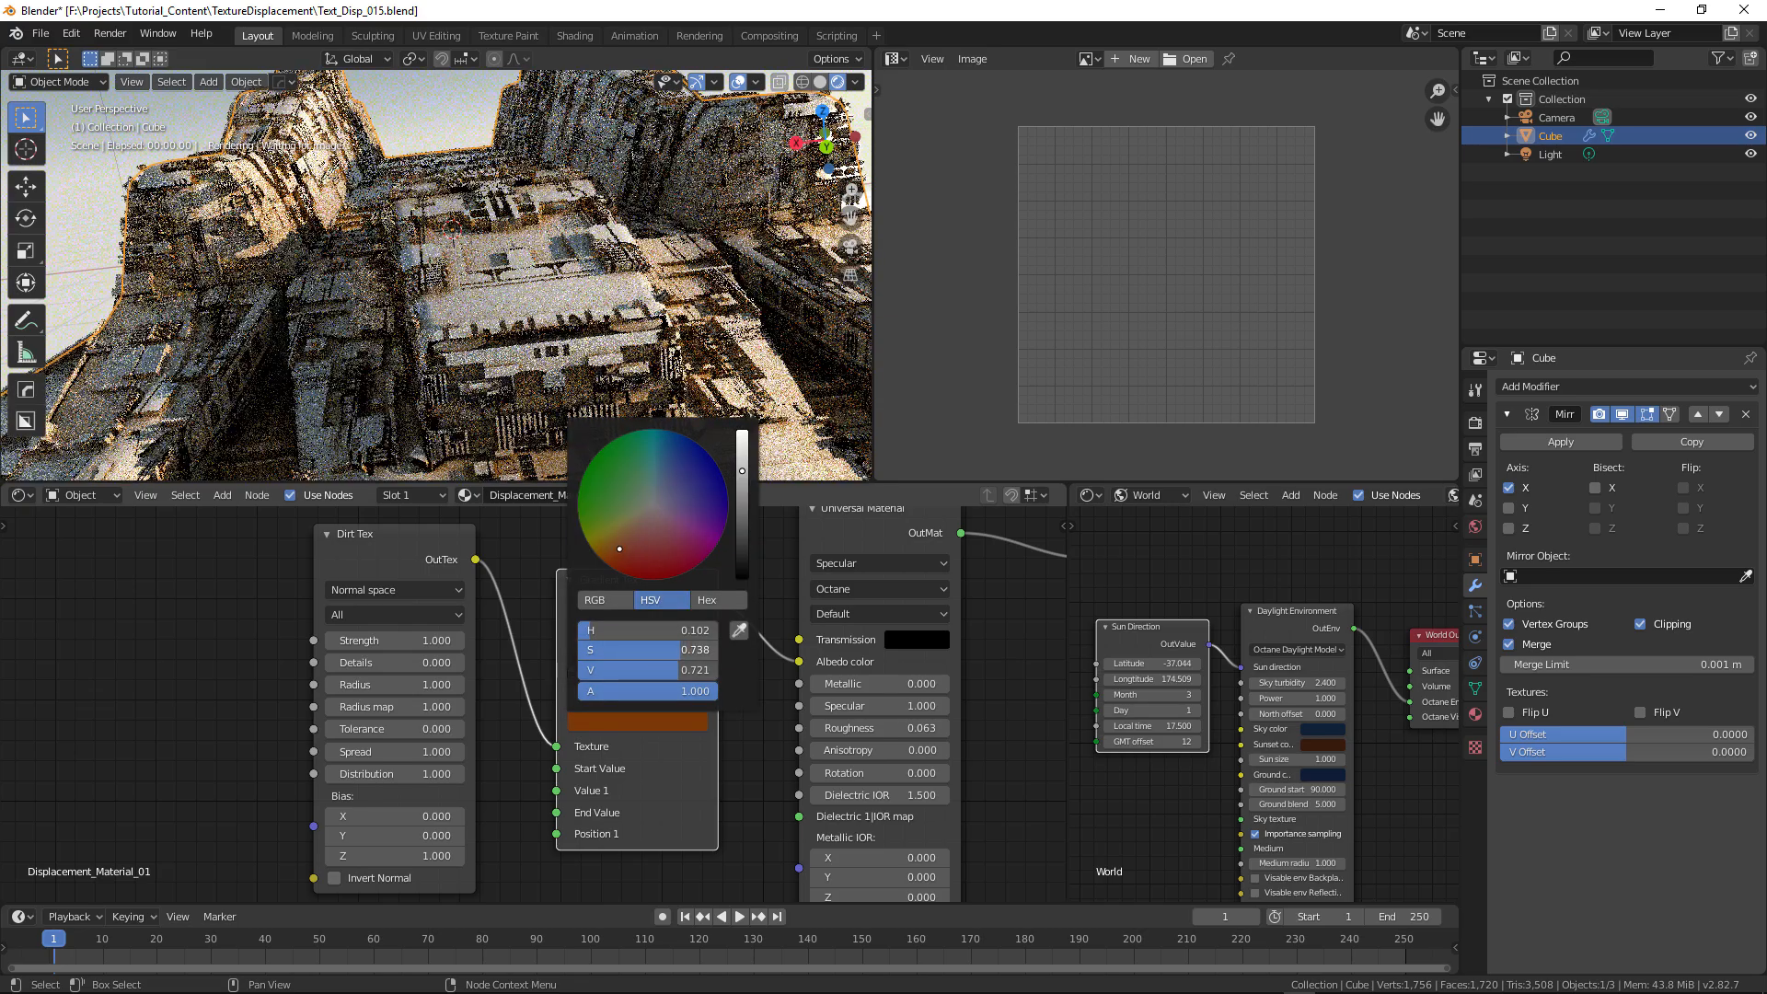
- Fine-tune the gradient's orange-brown stop, then add another color stop at position 0.707 and color it blue
left_click_drag(618, 552, 626, 545)
middle_click_drag(696, 322, 605, 297)
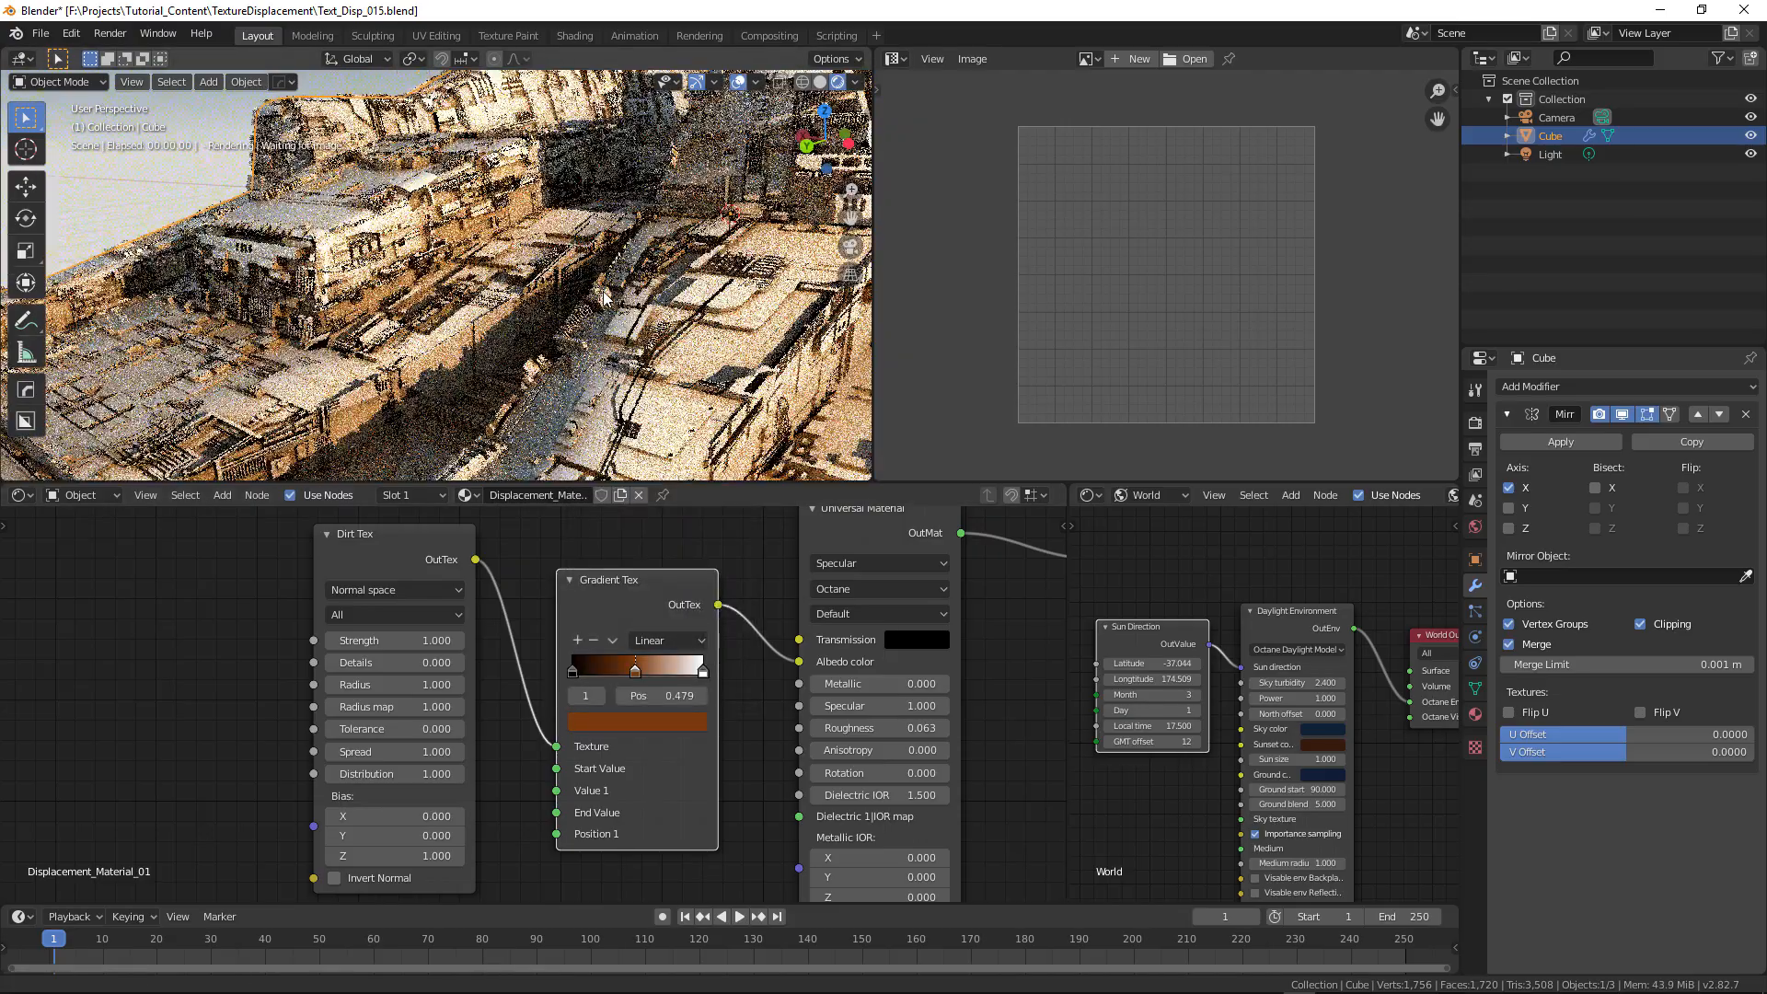
left_click(666, 671, "ctrl")
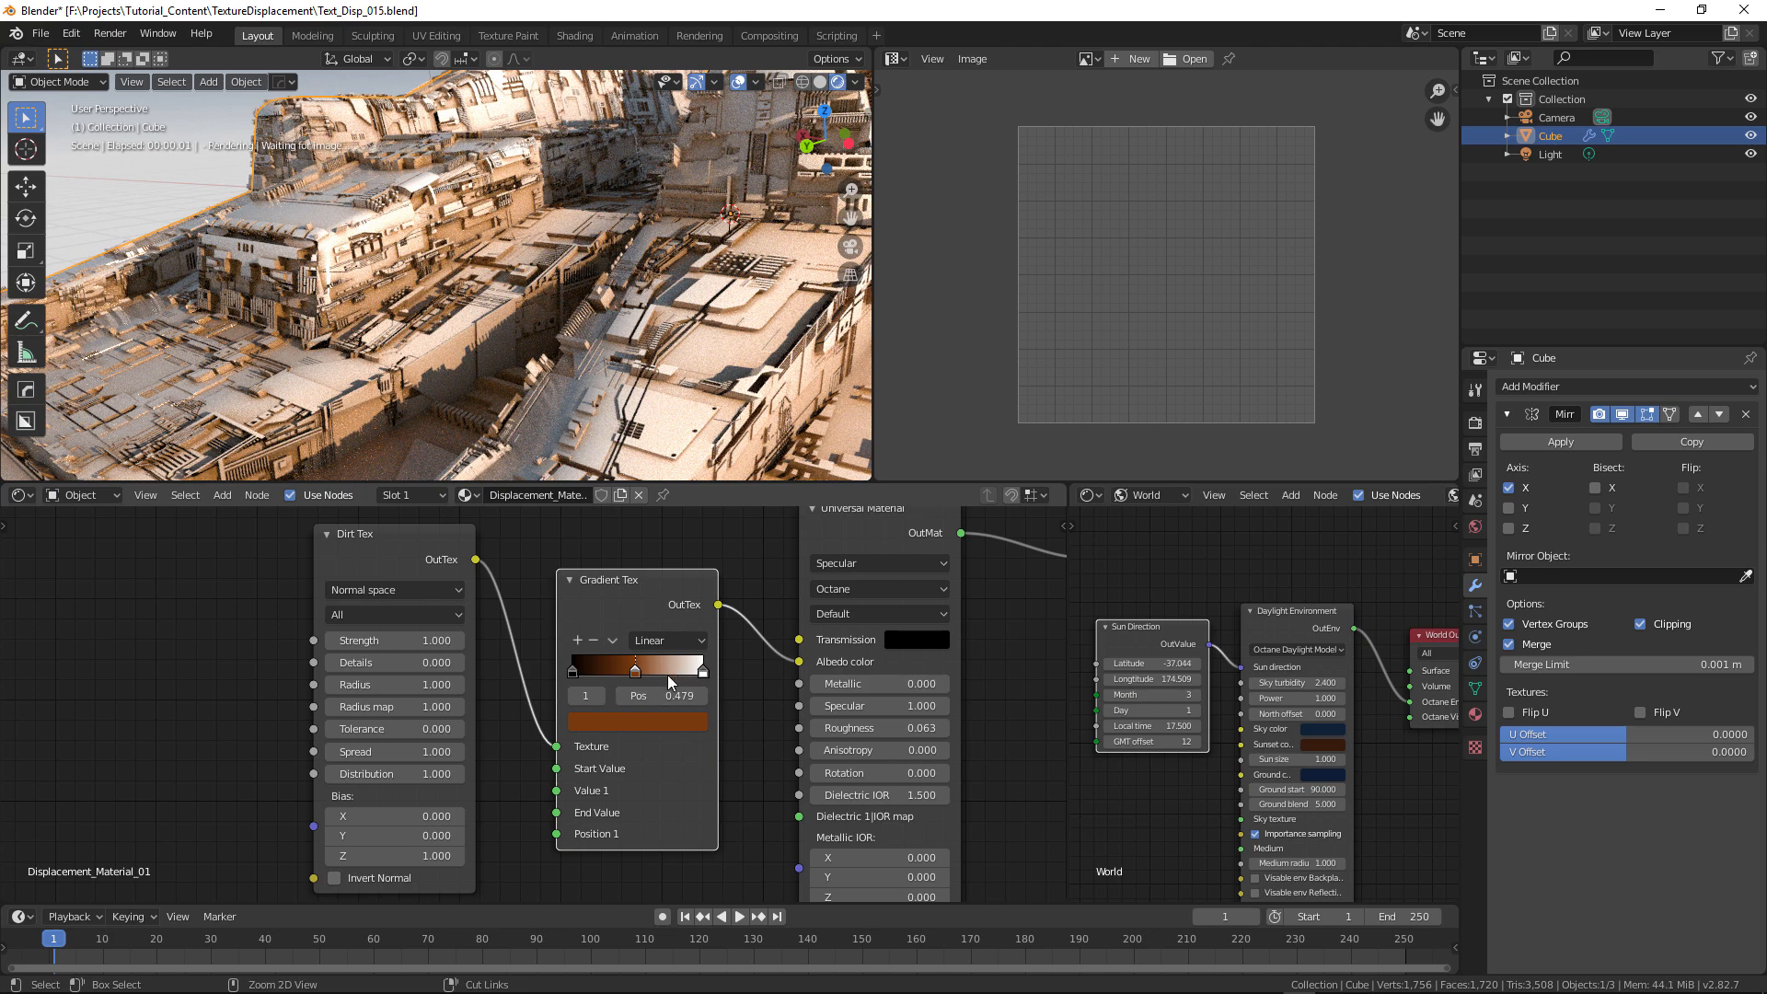
left_click(681, 722)
left_click(642, 543)
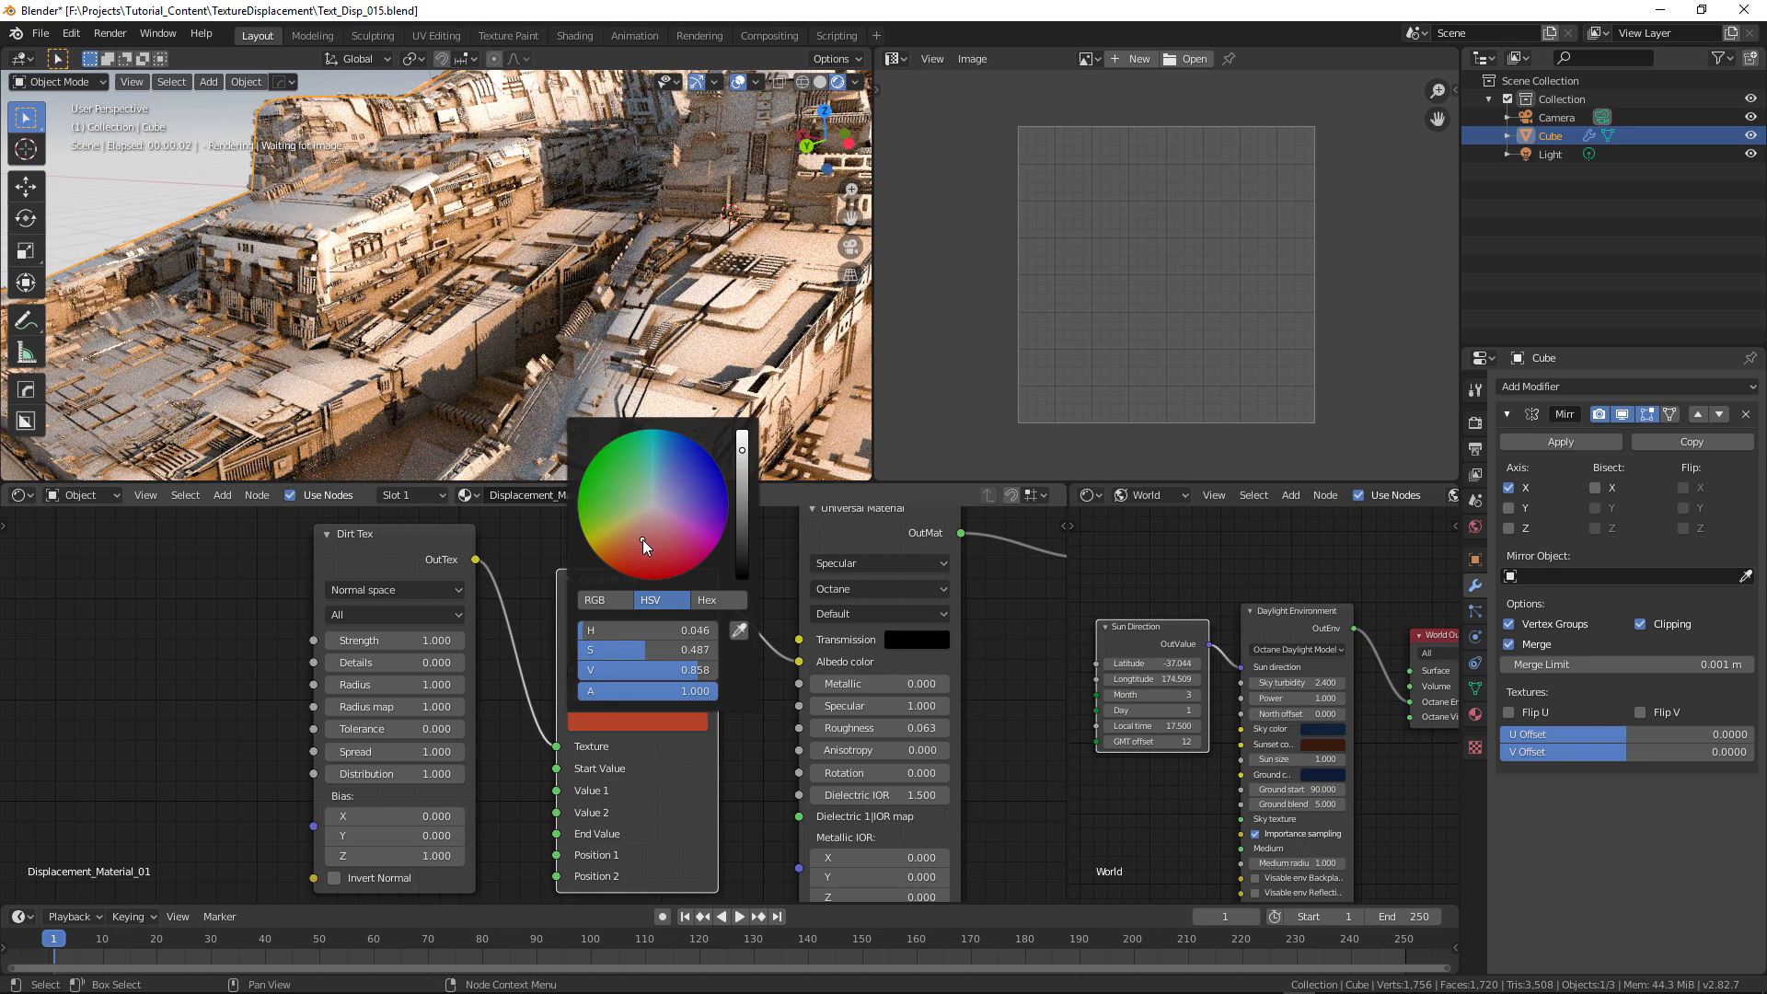
left_click_drag(642, 544, 669, 473)
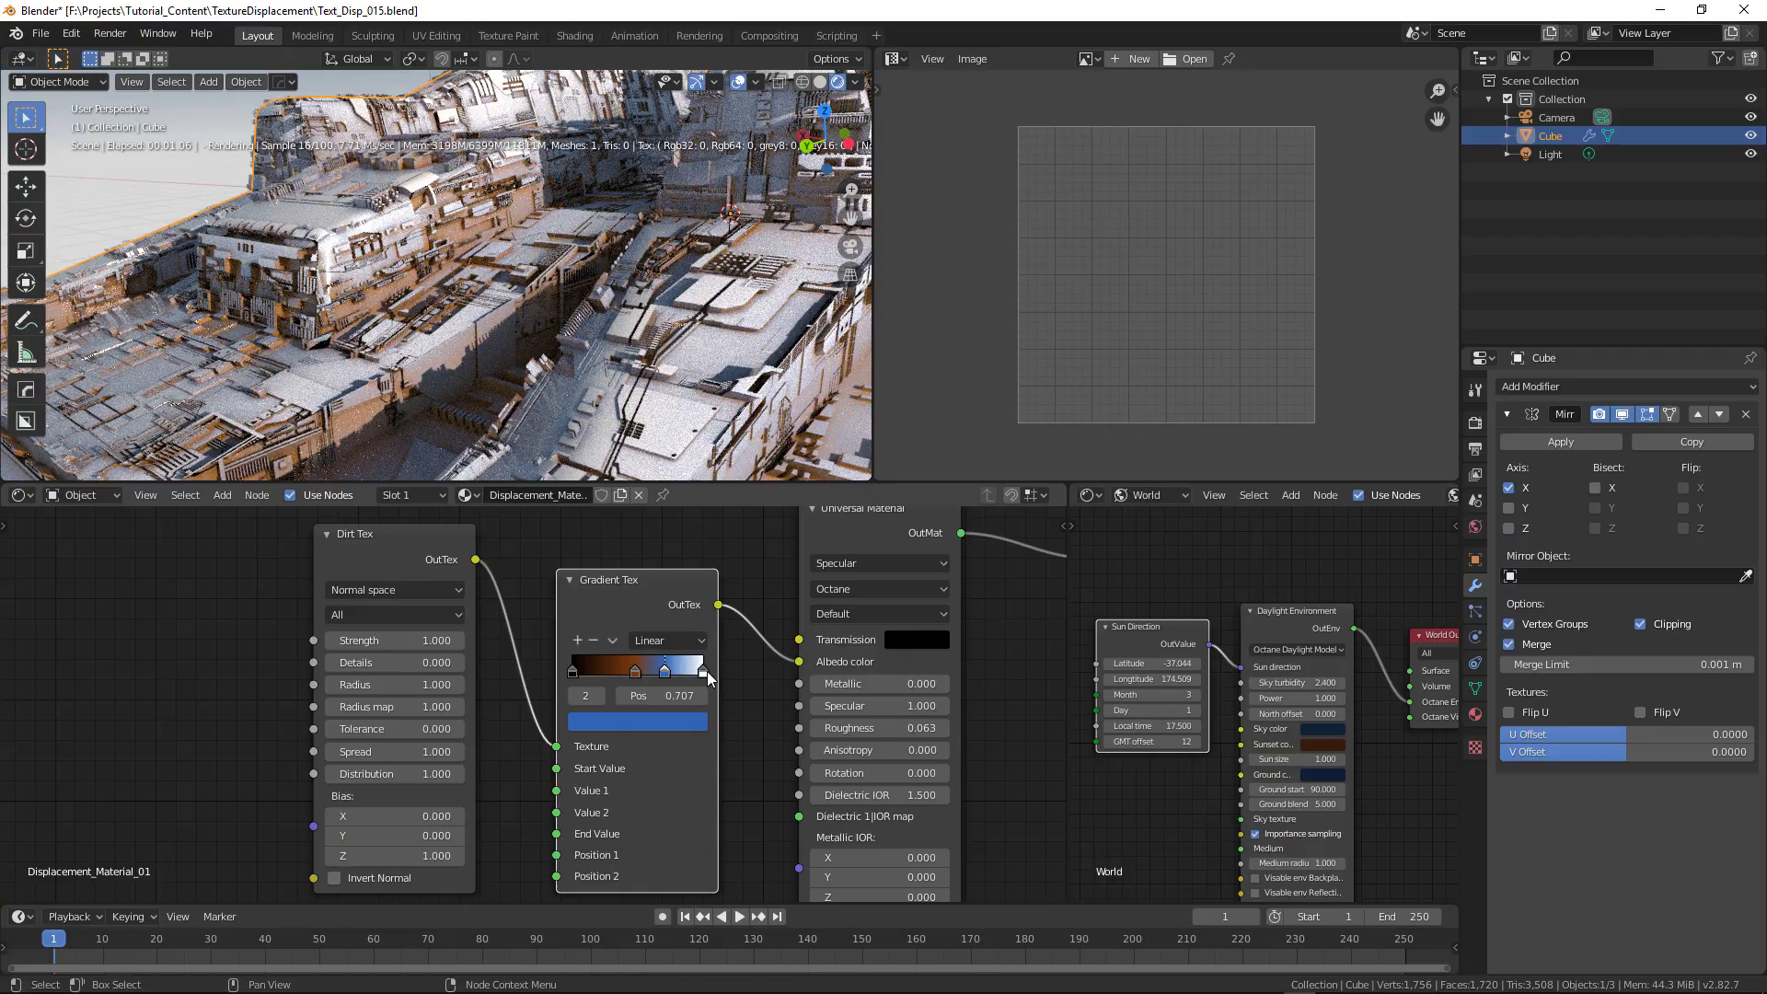
- Shift the blue stop slightly toward the white end and color the end stop pale yellow with hue 0.147 and saturation 0.251
mouse_move(666, 672)
left_mouse_down()
mouse_move(612, 679)
mouse_move(692, 678)
left_mouse_up()
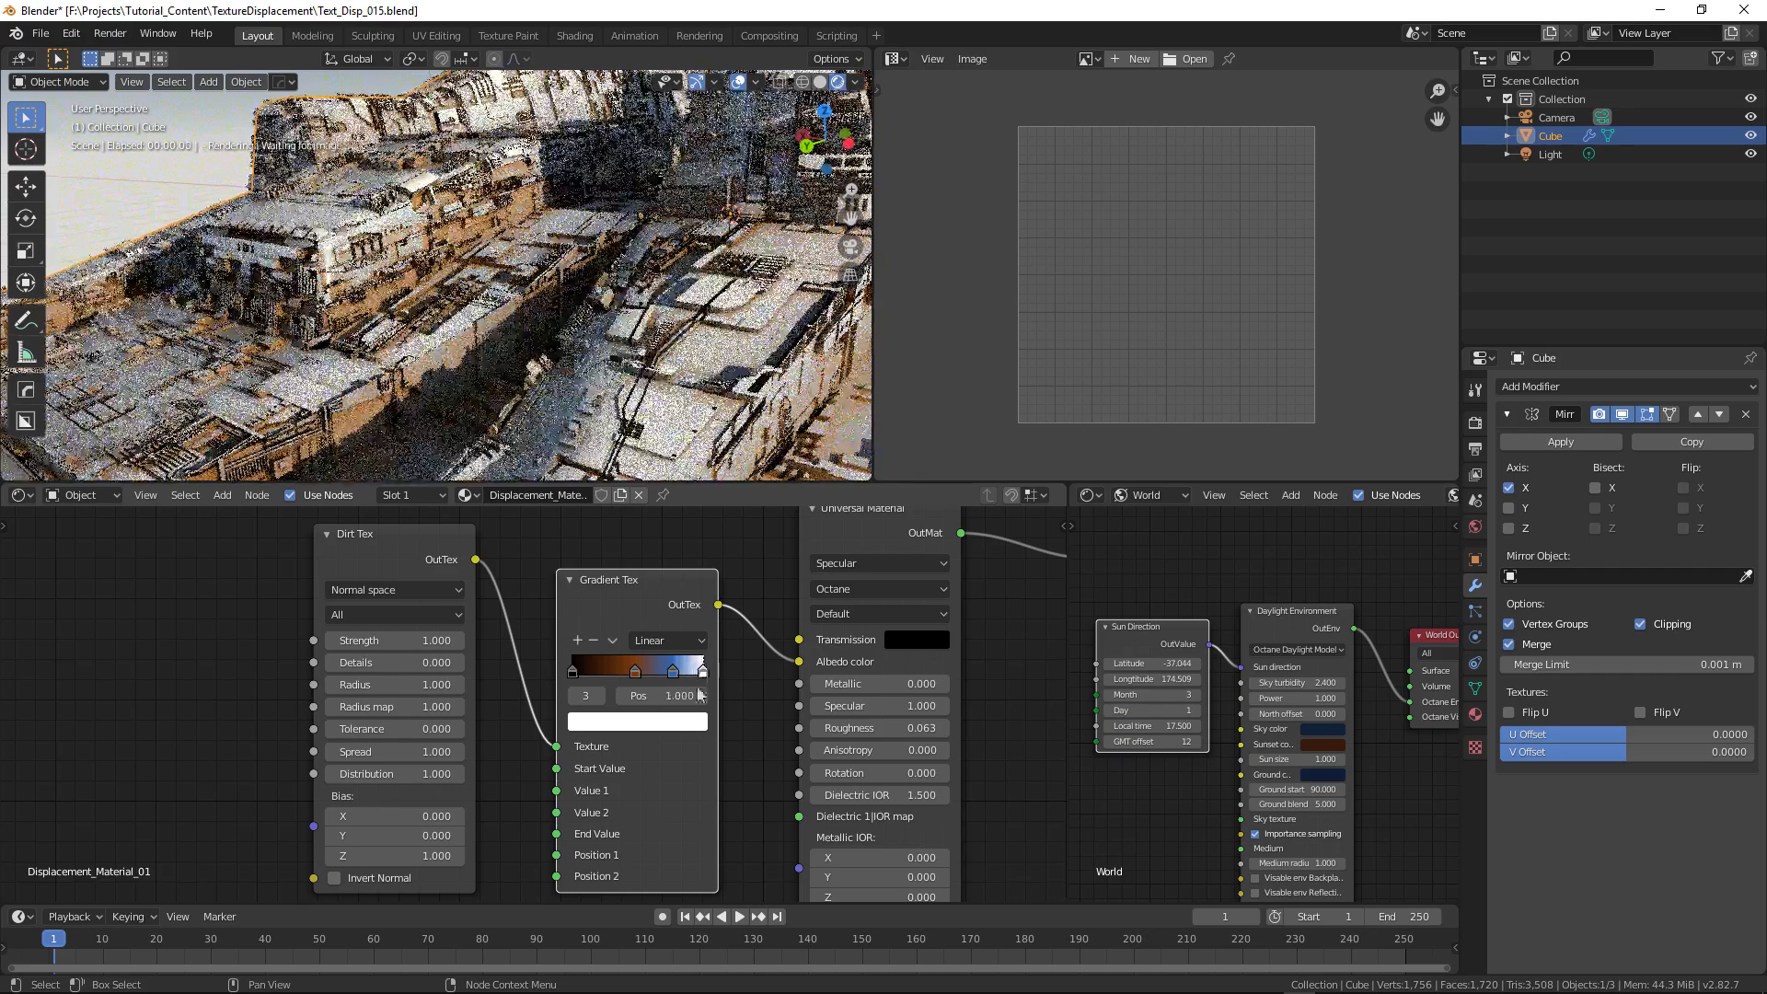
left_click(669, 722)
mouse_move(640, 523)
left_mouse_down()
mouse_move(644, 536)
mouse_move(638, 515)
left_mouse_up()
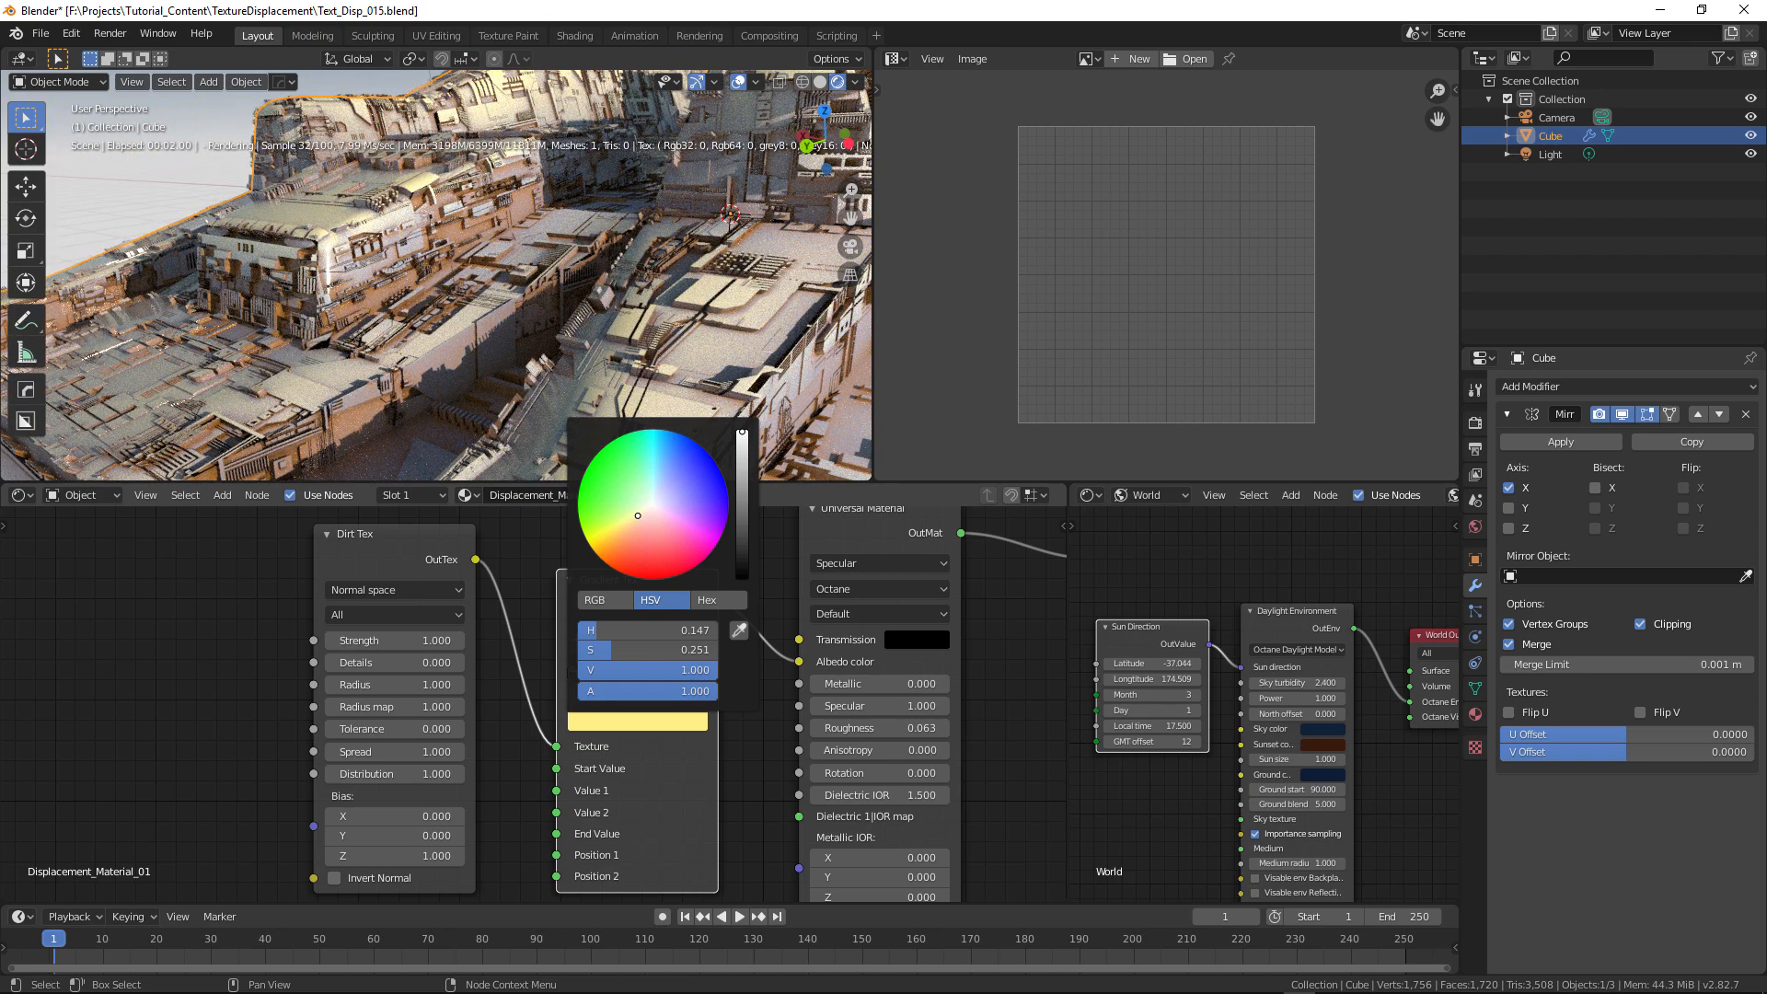
middle_click_drag(376, 300, 560, 354)
scroll(529, 313, "up", 5)
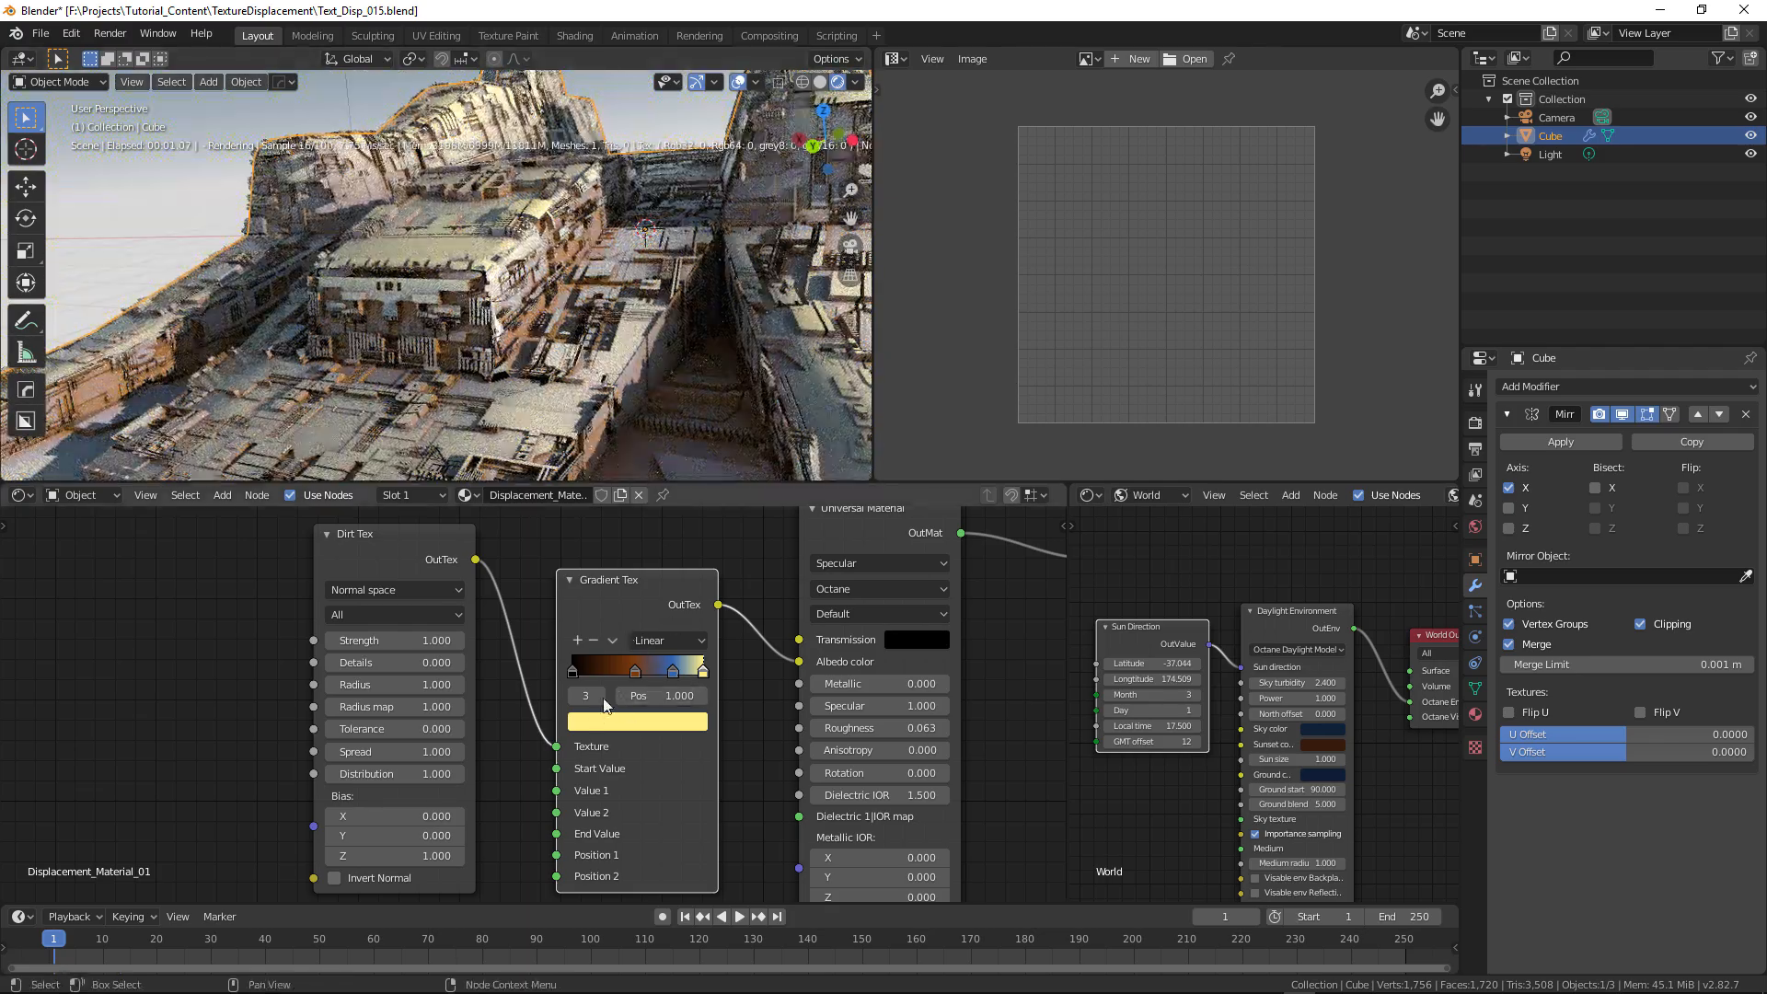
- Set the Dirt Tex node's Details value to 1.080 and check the effect on the ship
left_click_drag(396, 662, 549, 662)
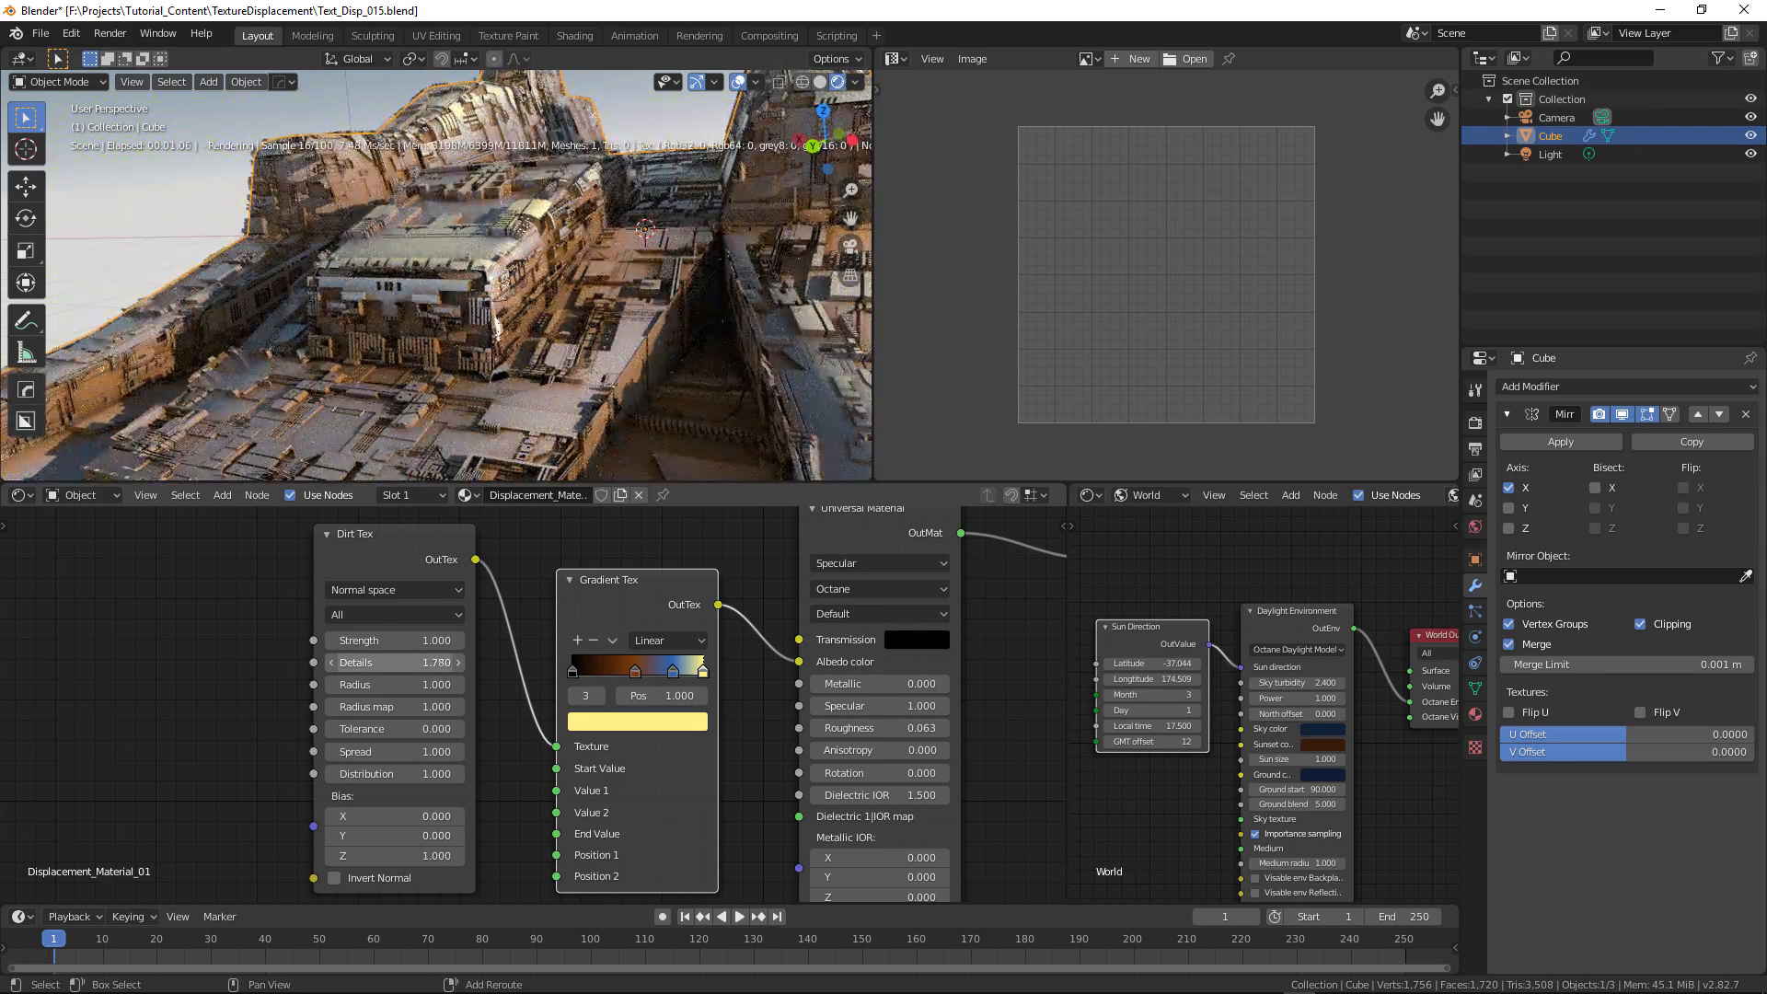
left_click_drag(396, 662, 446, 662)
left_click_drag(529, 333, 593, 361, "alt")
scroll(445, 366, "down", 4)
scroll(594, 361, "up", 5)
middle_click_drag(504, 390, 547, 333)
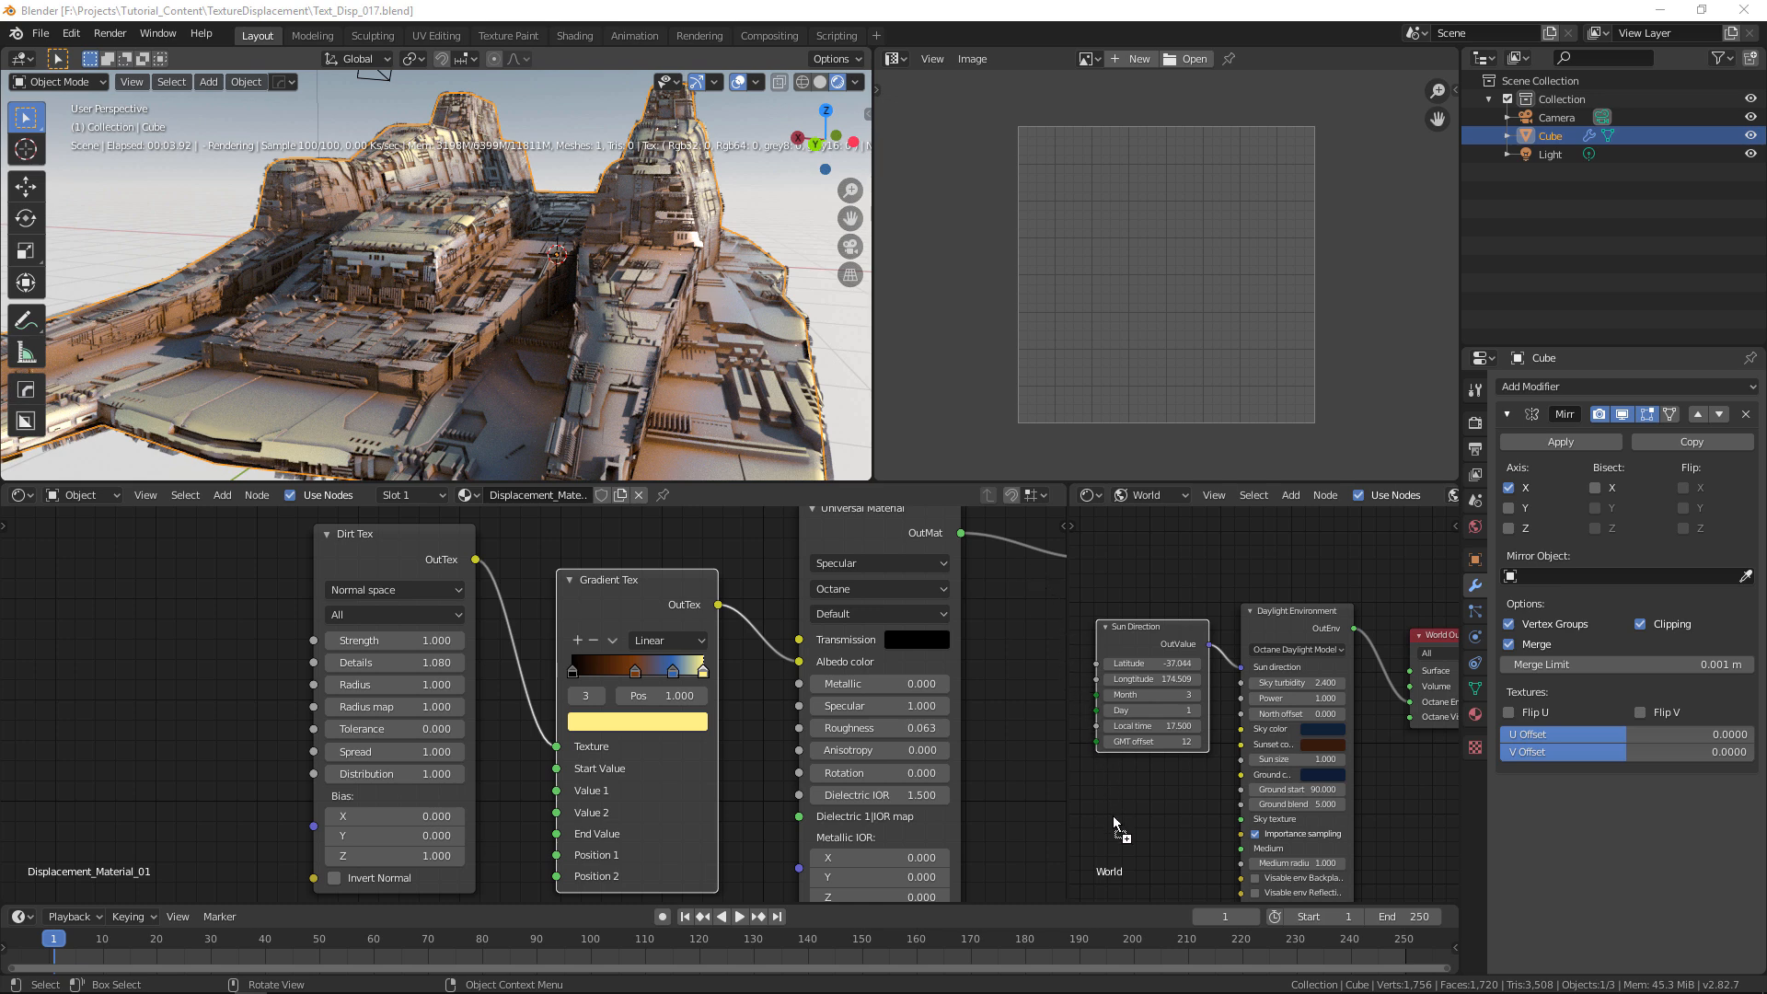
- Bring the cape_hill_8k.hdr image into the World node tree and arrange it below the Sun Direction node
left_click_drag(1113, 804, 1114, 804)
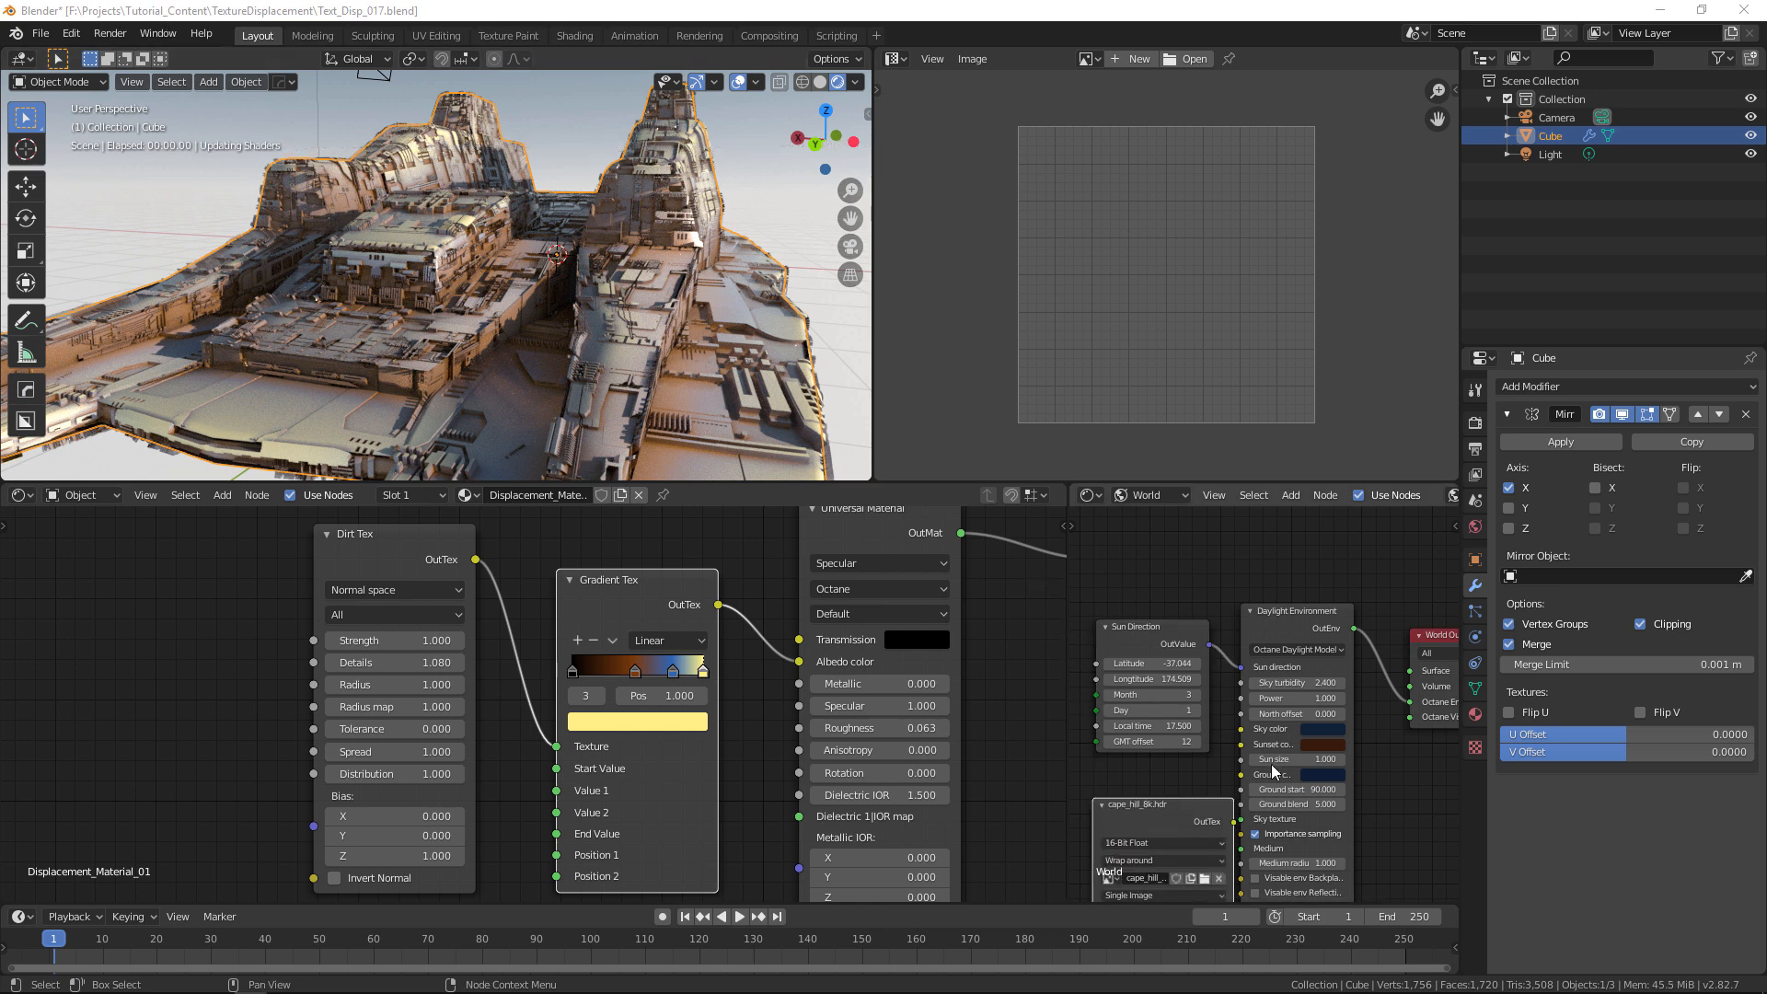
left_click_drag(1290, 618, 1320, 604)
middle_click_drag(1235, 775, 1232, 667)
left_click_drag(1171, 697, 1156, 676)
middle_click_drag(1365, 814, 1321, 845)
scroll(1371, 791, "down", 3)
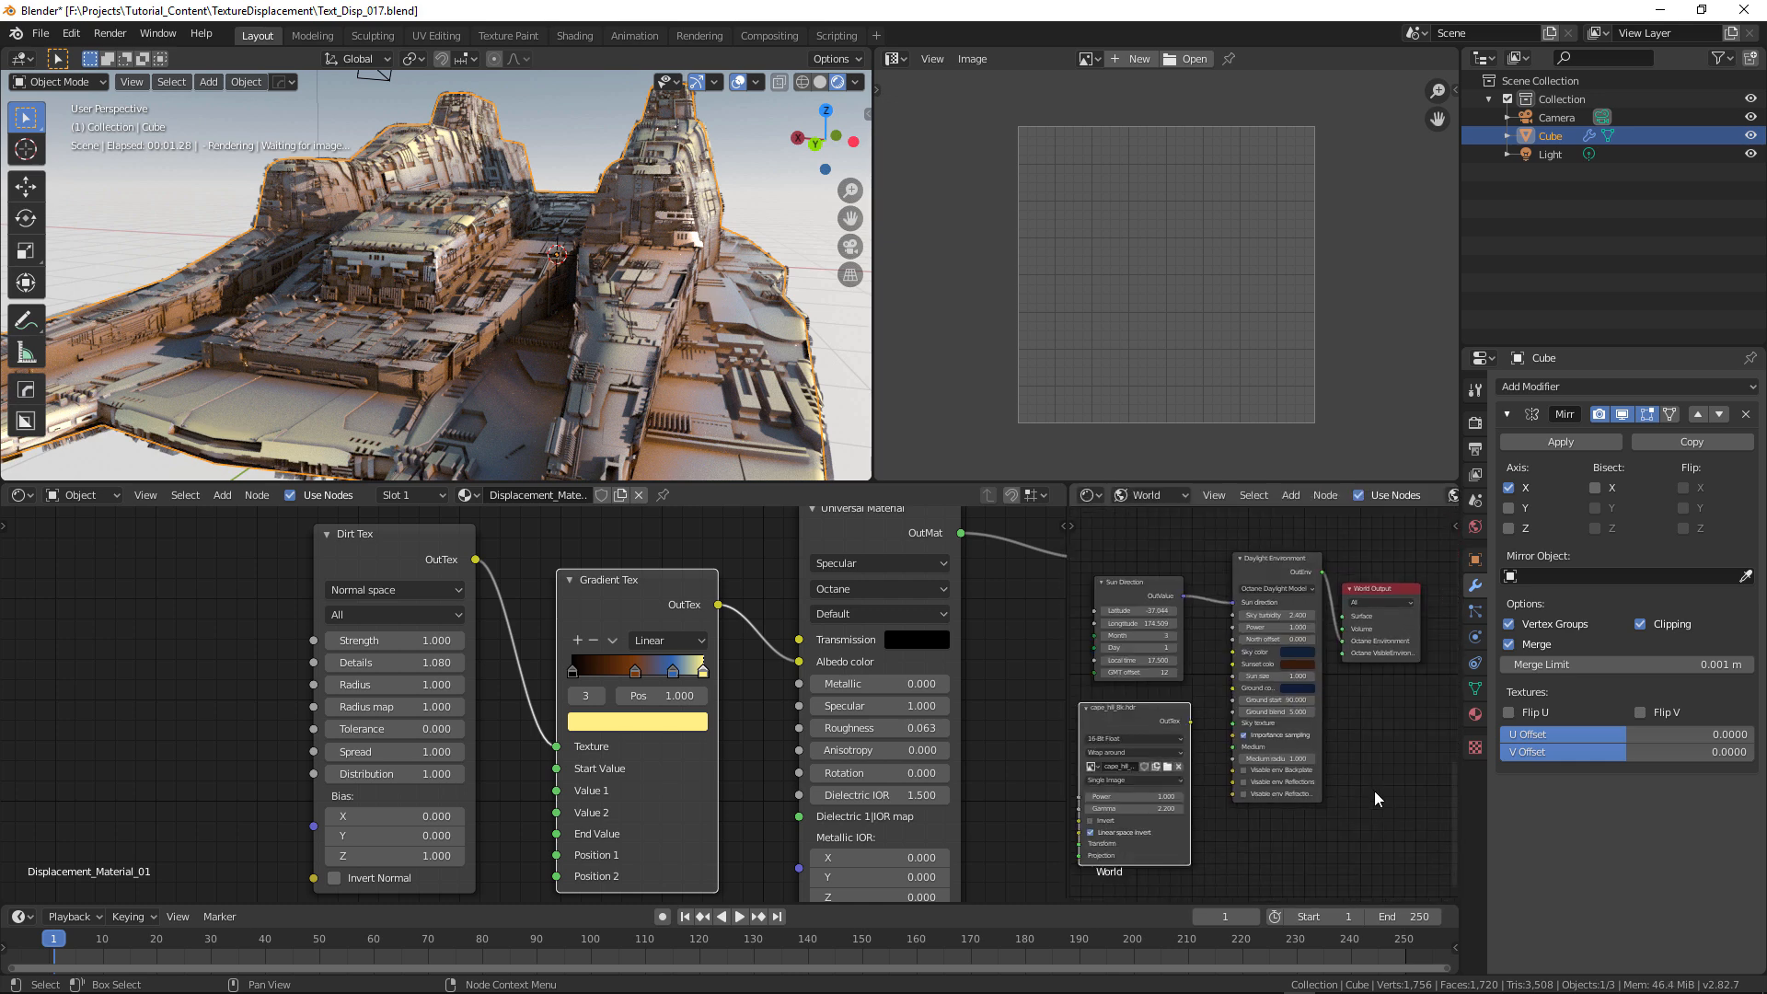
- Add a Texture Environment node, feed it the cape_hill_8k.hdr image, and link it to the World Output's Octane Environment
key("shift+a")
left_click(1307, 613)
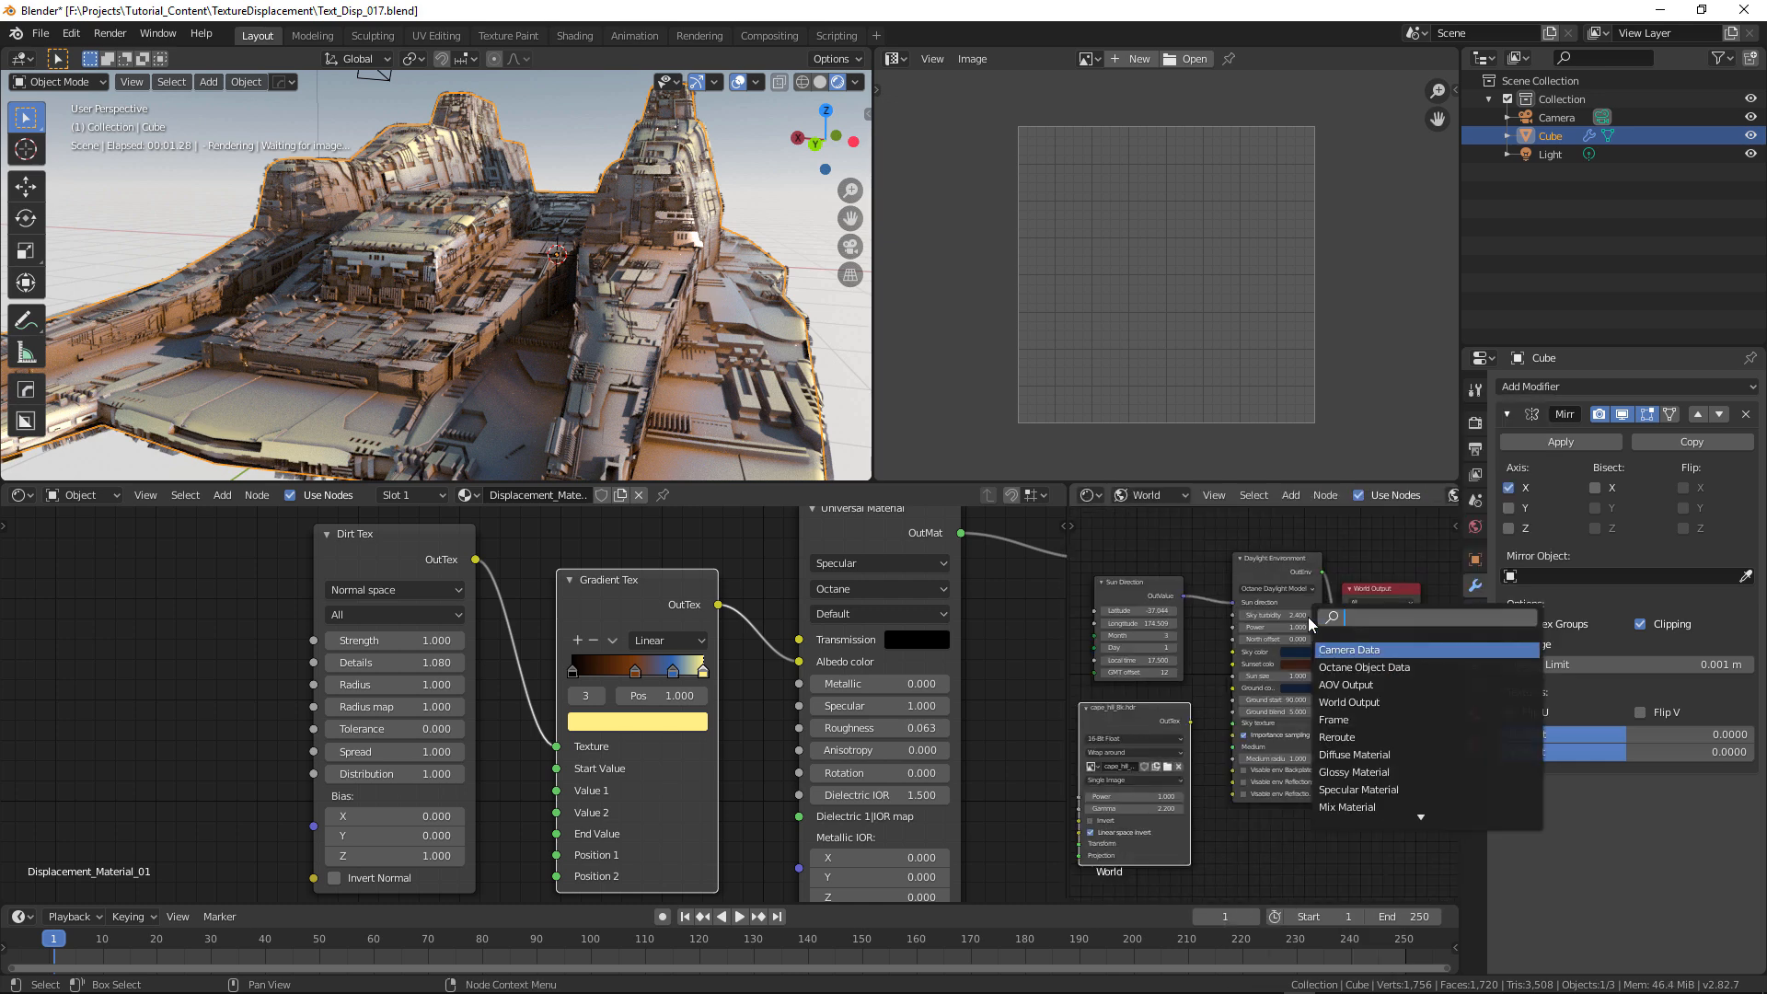
type("texture")
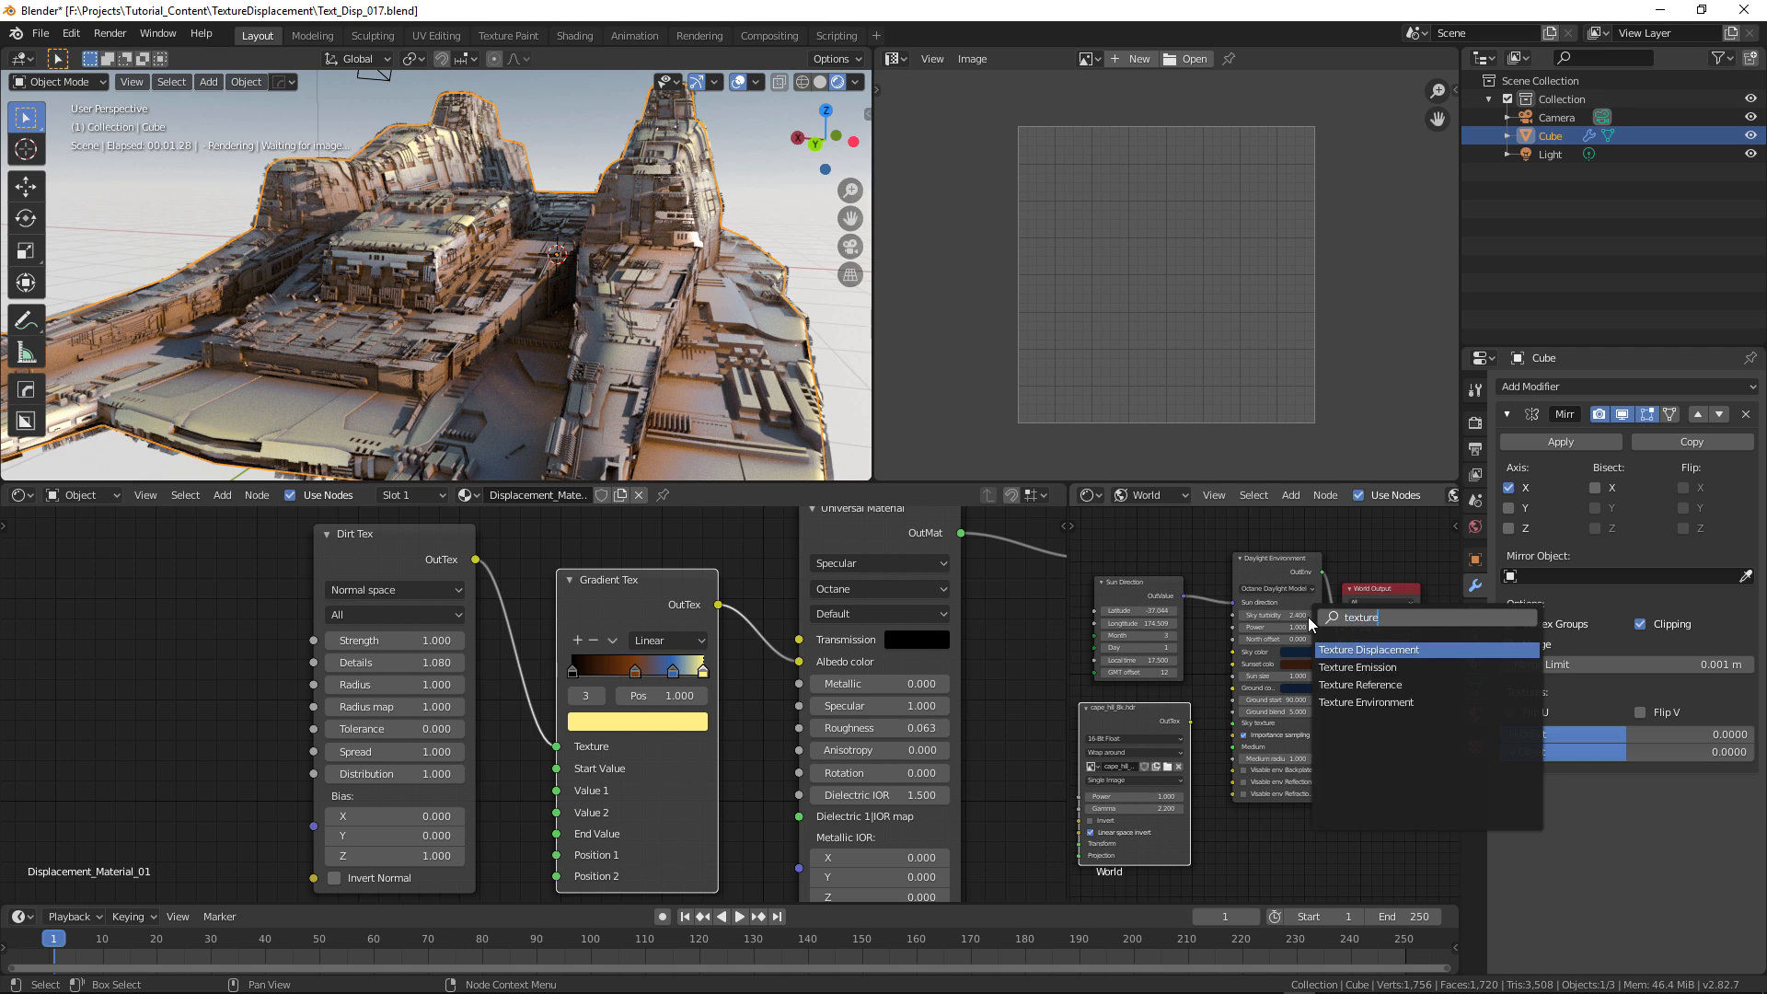
left_click(1365, 702)
left_click(1381, 736)
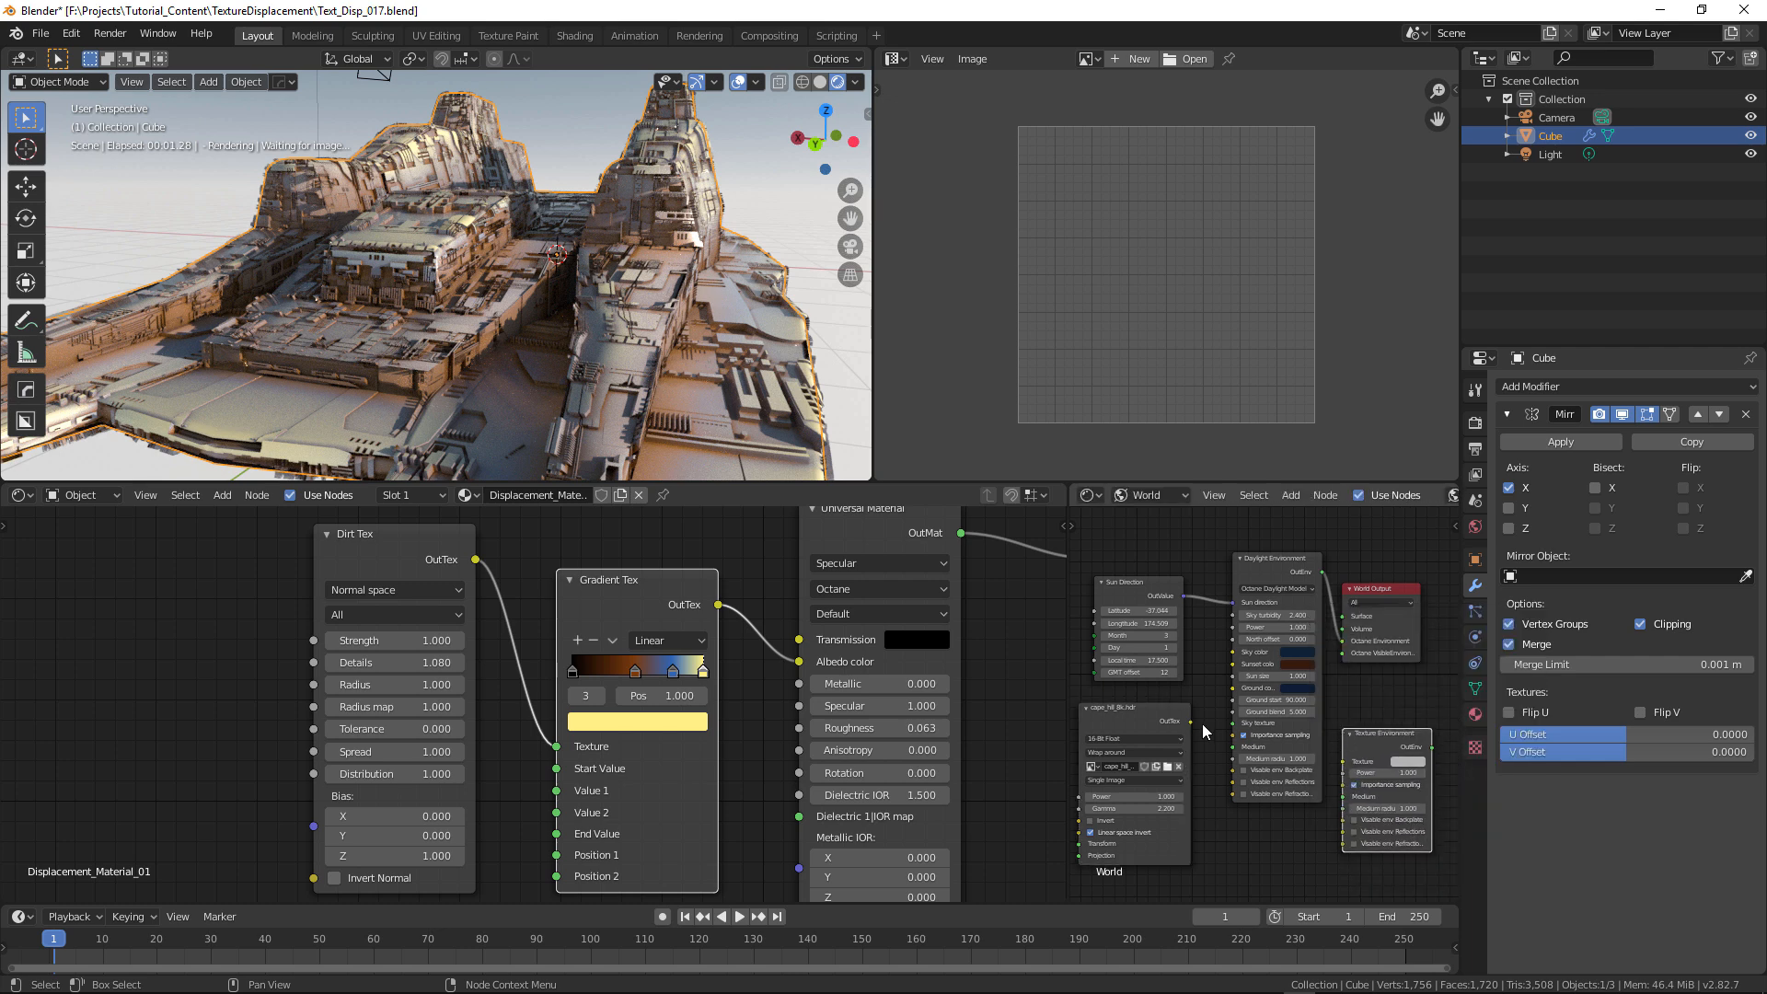
left_click_drag(1190, 721, 1423, 613)
scroll(1229, 832, "up", 1)
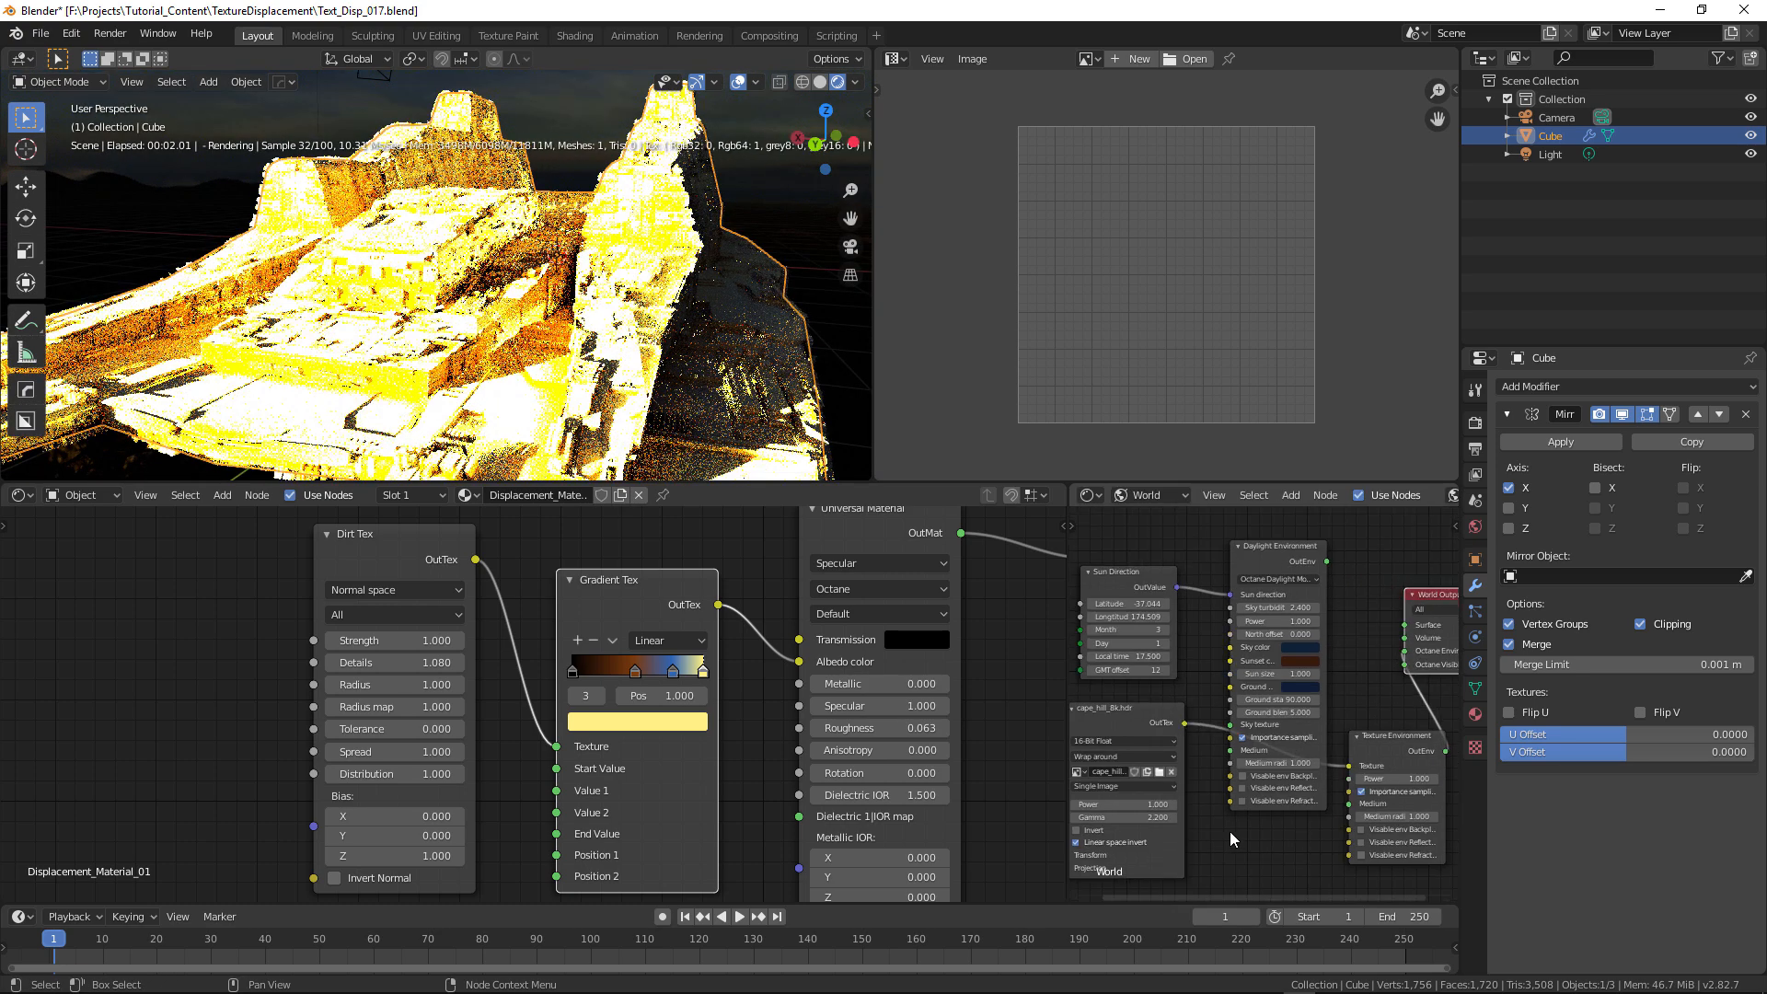
- Set the gamma of the cape_hill_8k.hdr image node to 1.000 and inspect the relit ship
scroll(1230, 832, "up", 1)
middle_click_drag(1230, 832, 1286, 787)
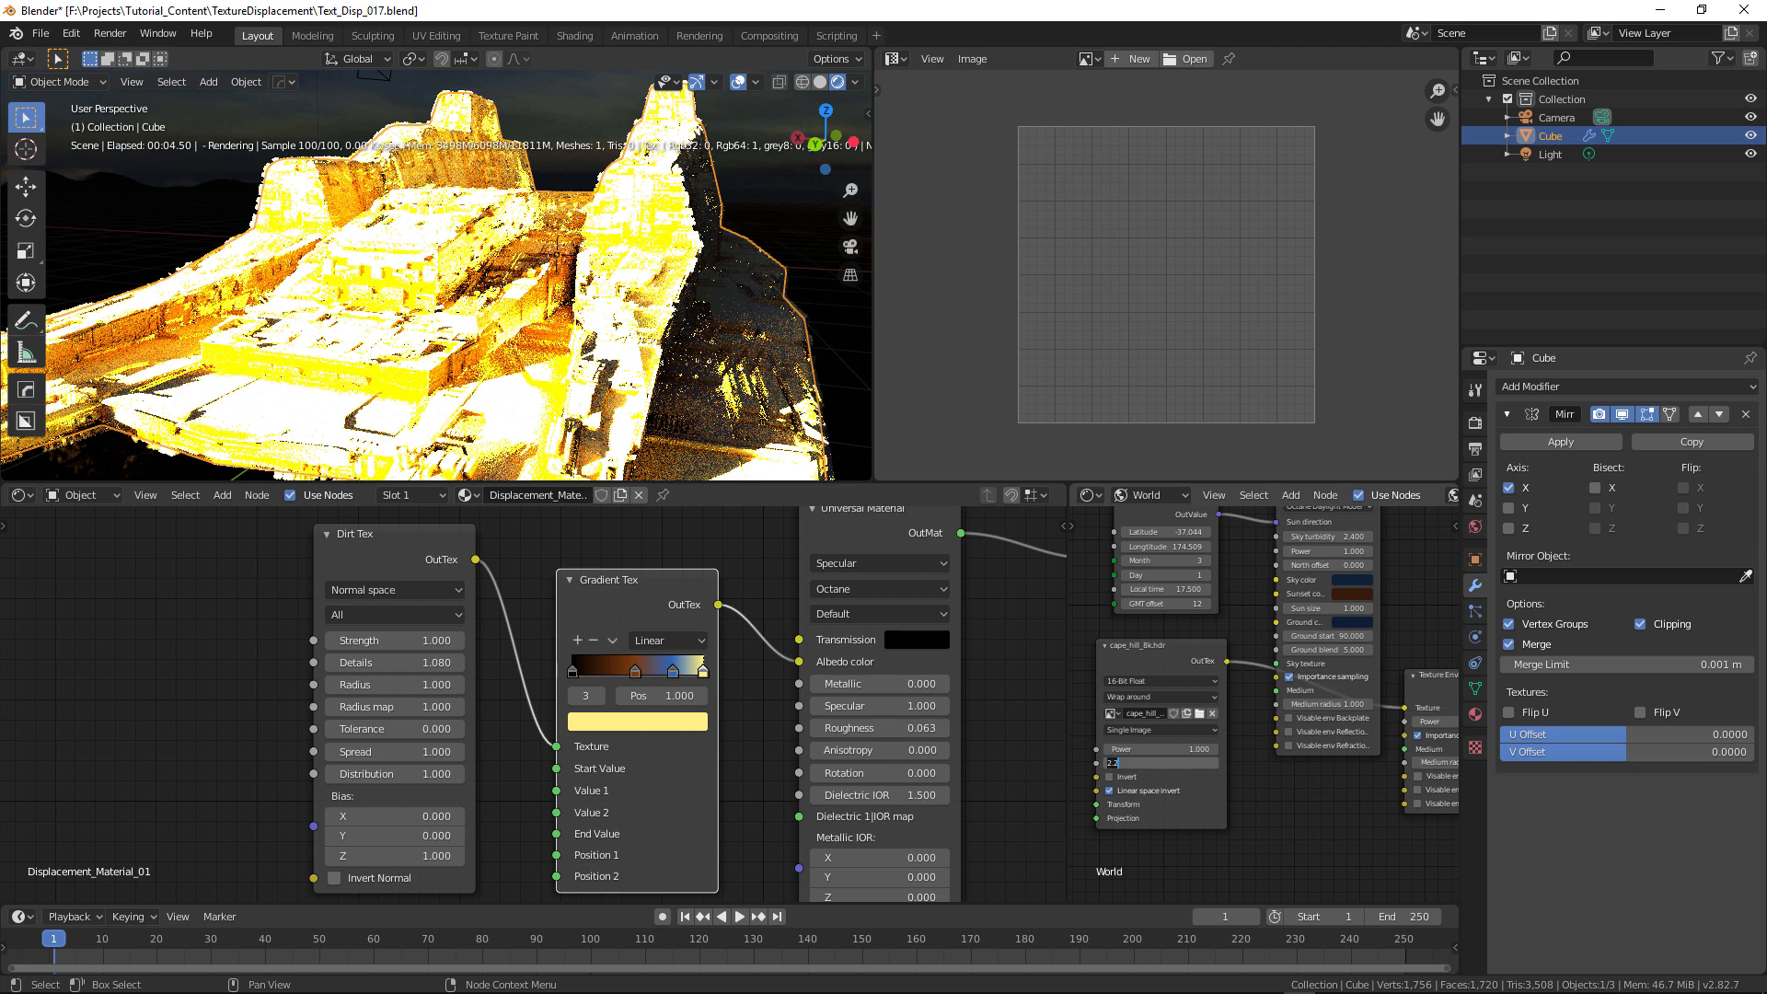
key("Return")
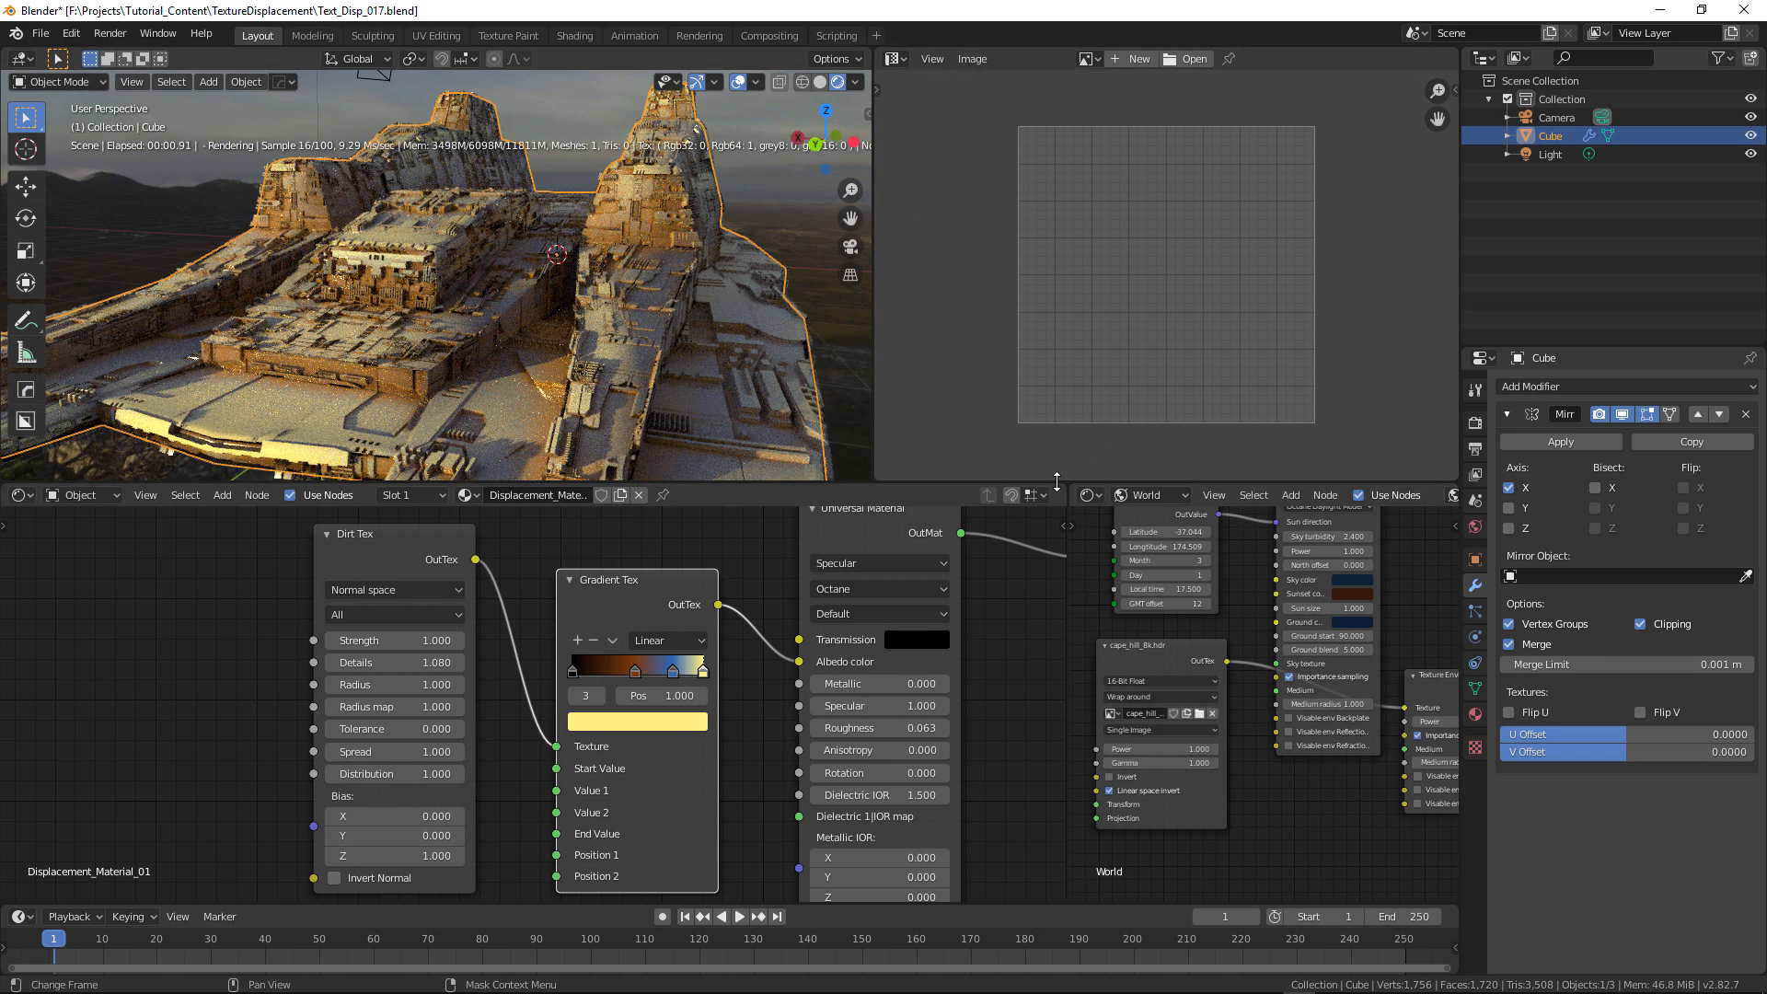
middle_click_drag(368, 342, 528, 361)
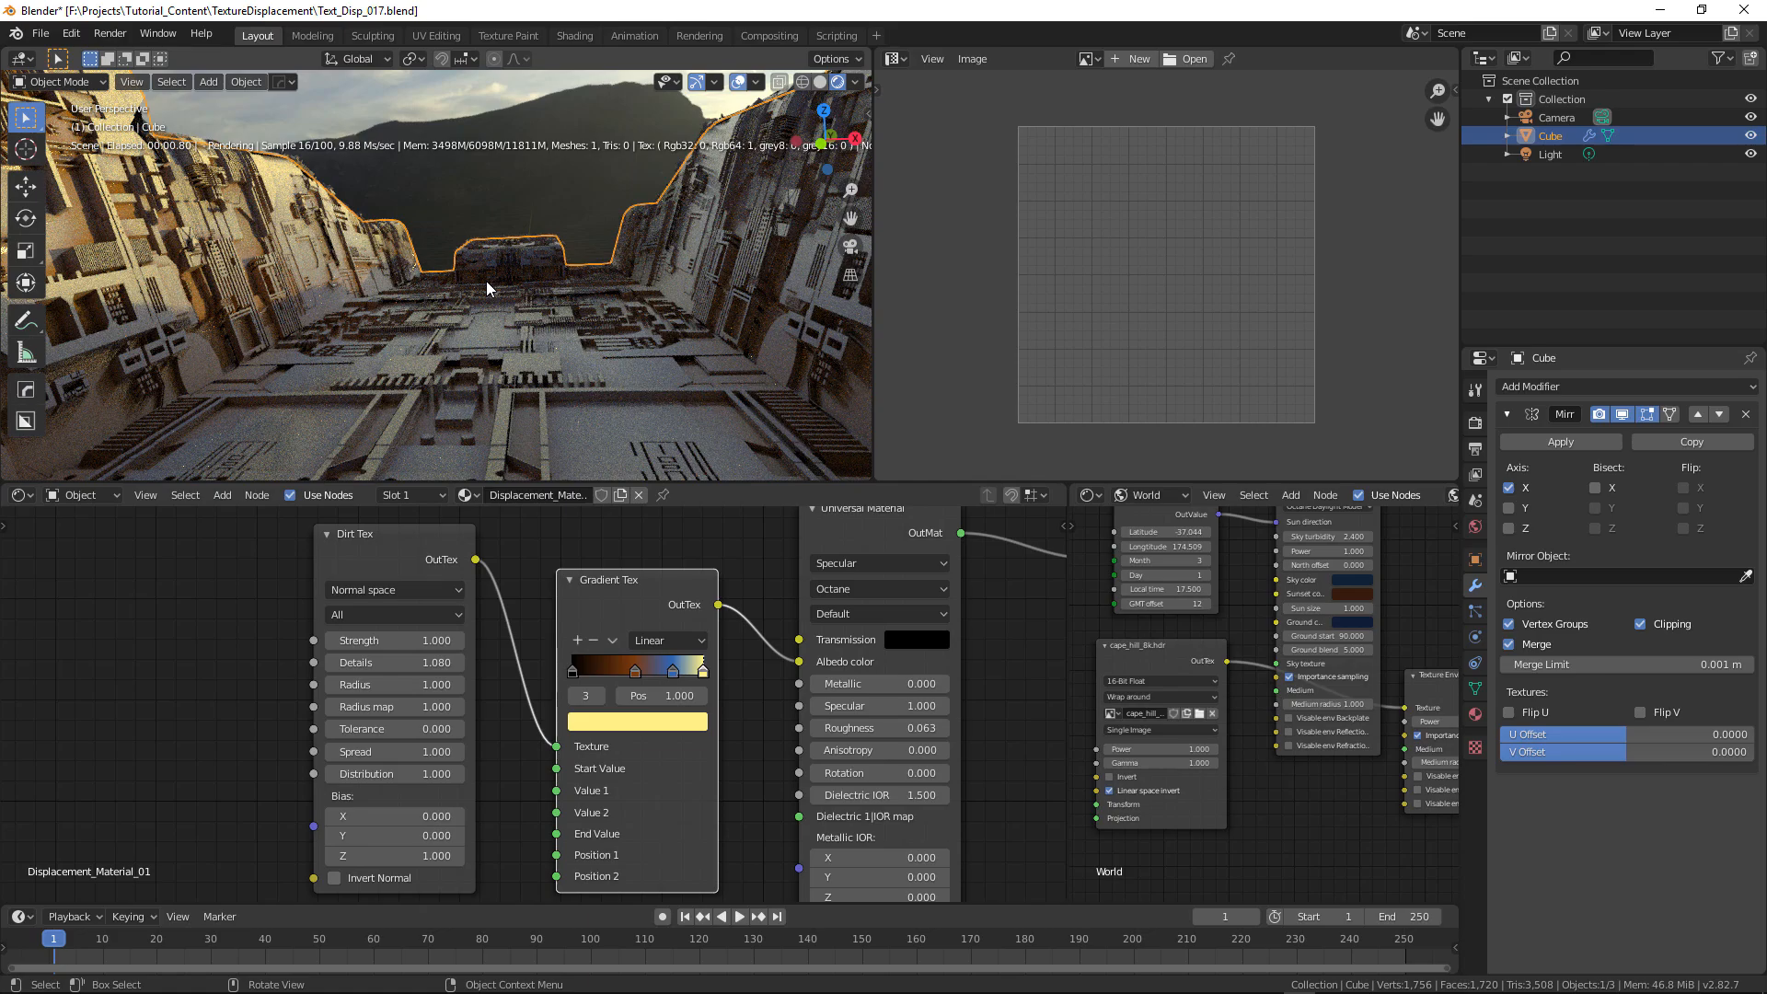
- Look through the scene camera and fly it in close, facing along the trench between the ship's side walls
key("KP_0")
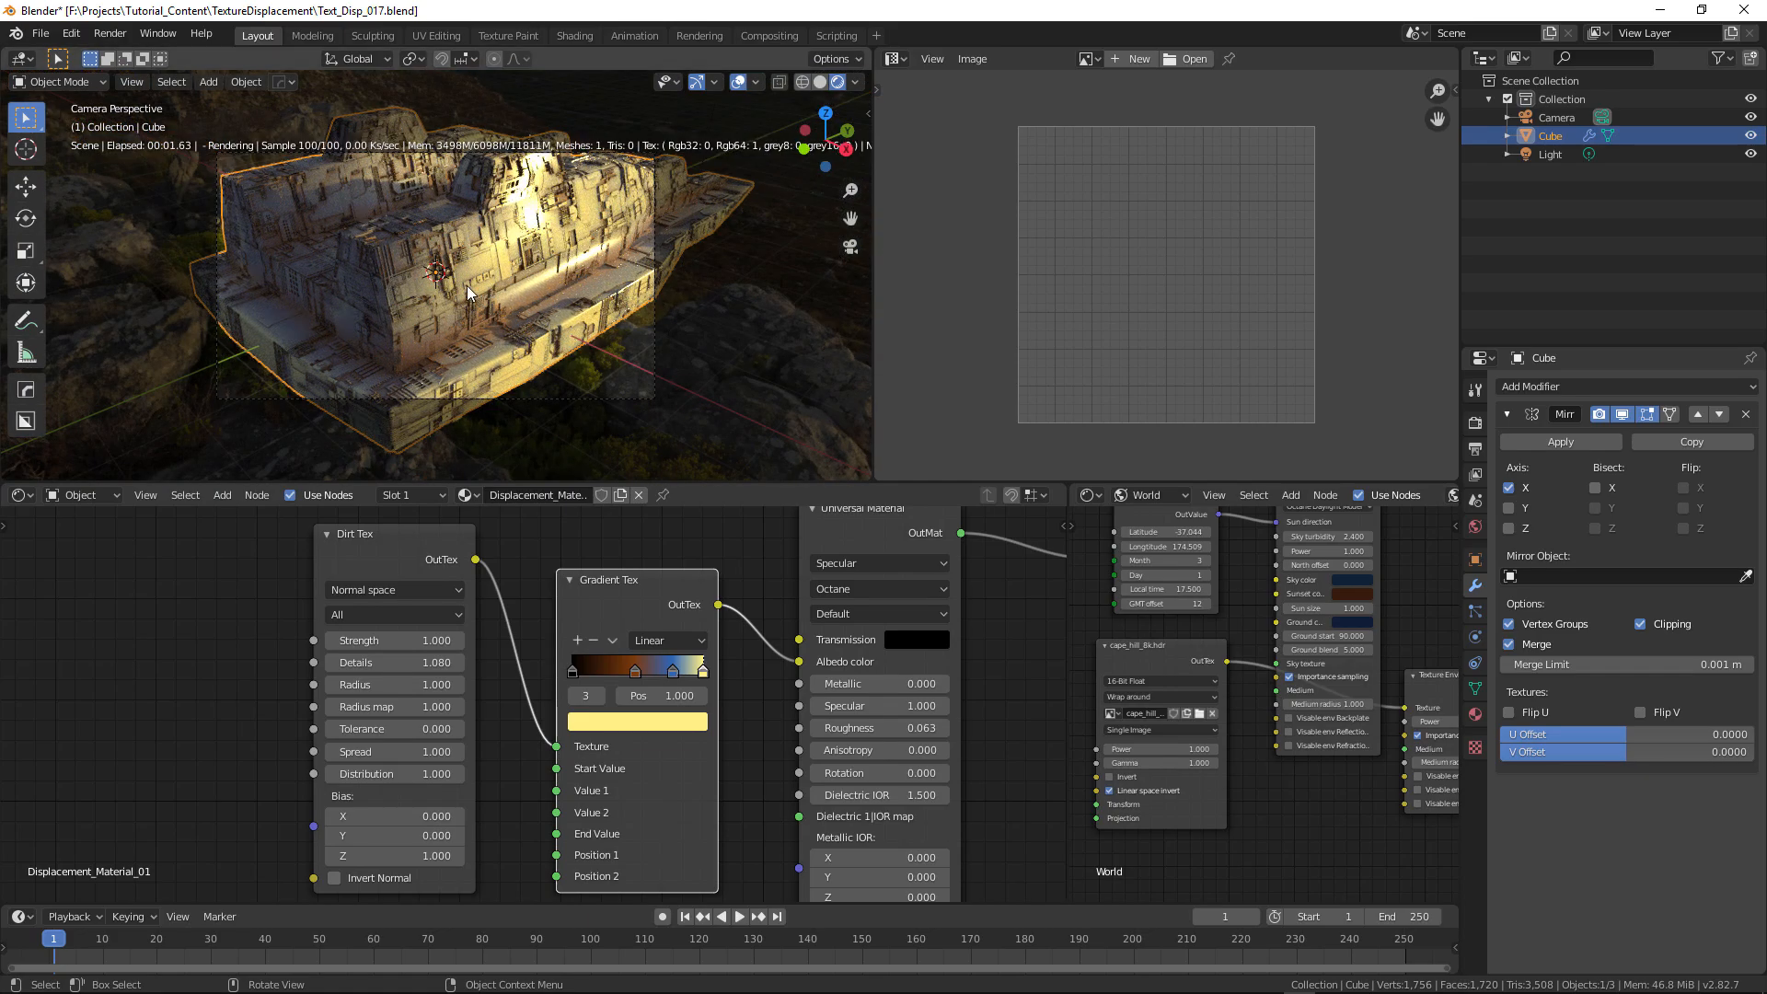
key("shift+grave")
key("w")
key("a")
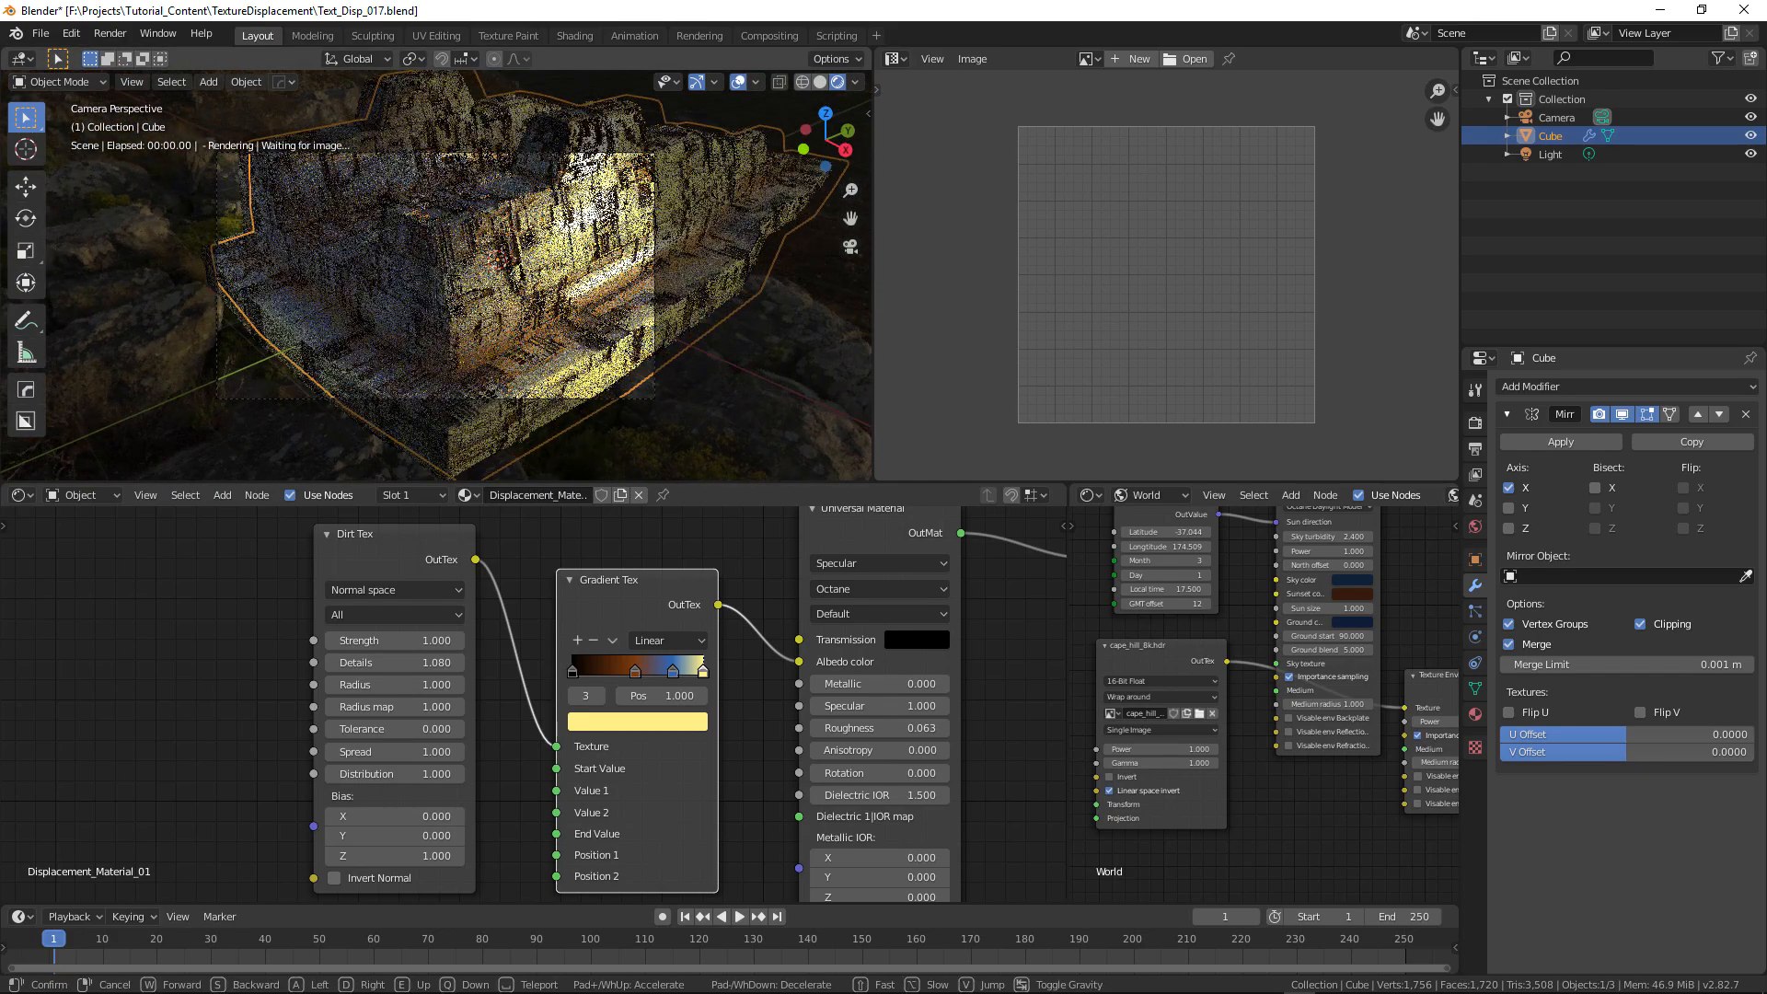
key("w")
key("a")
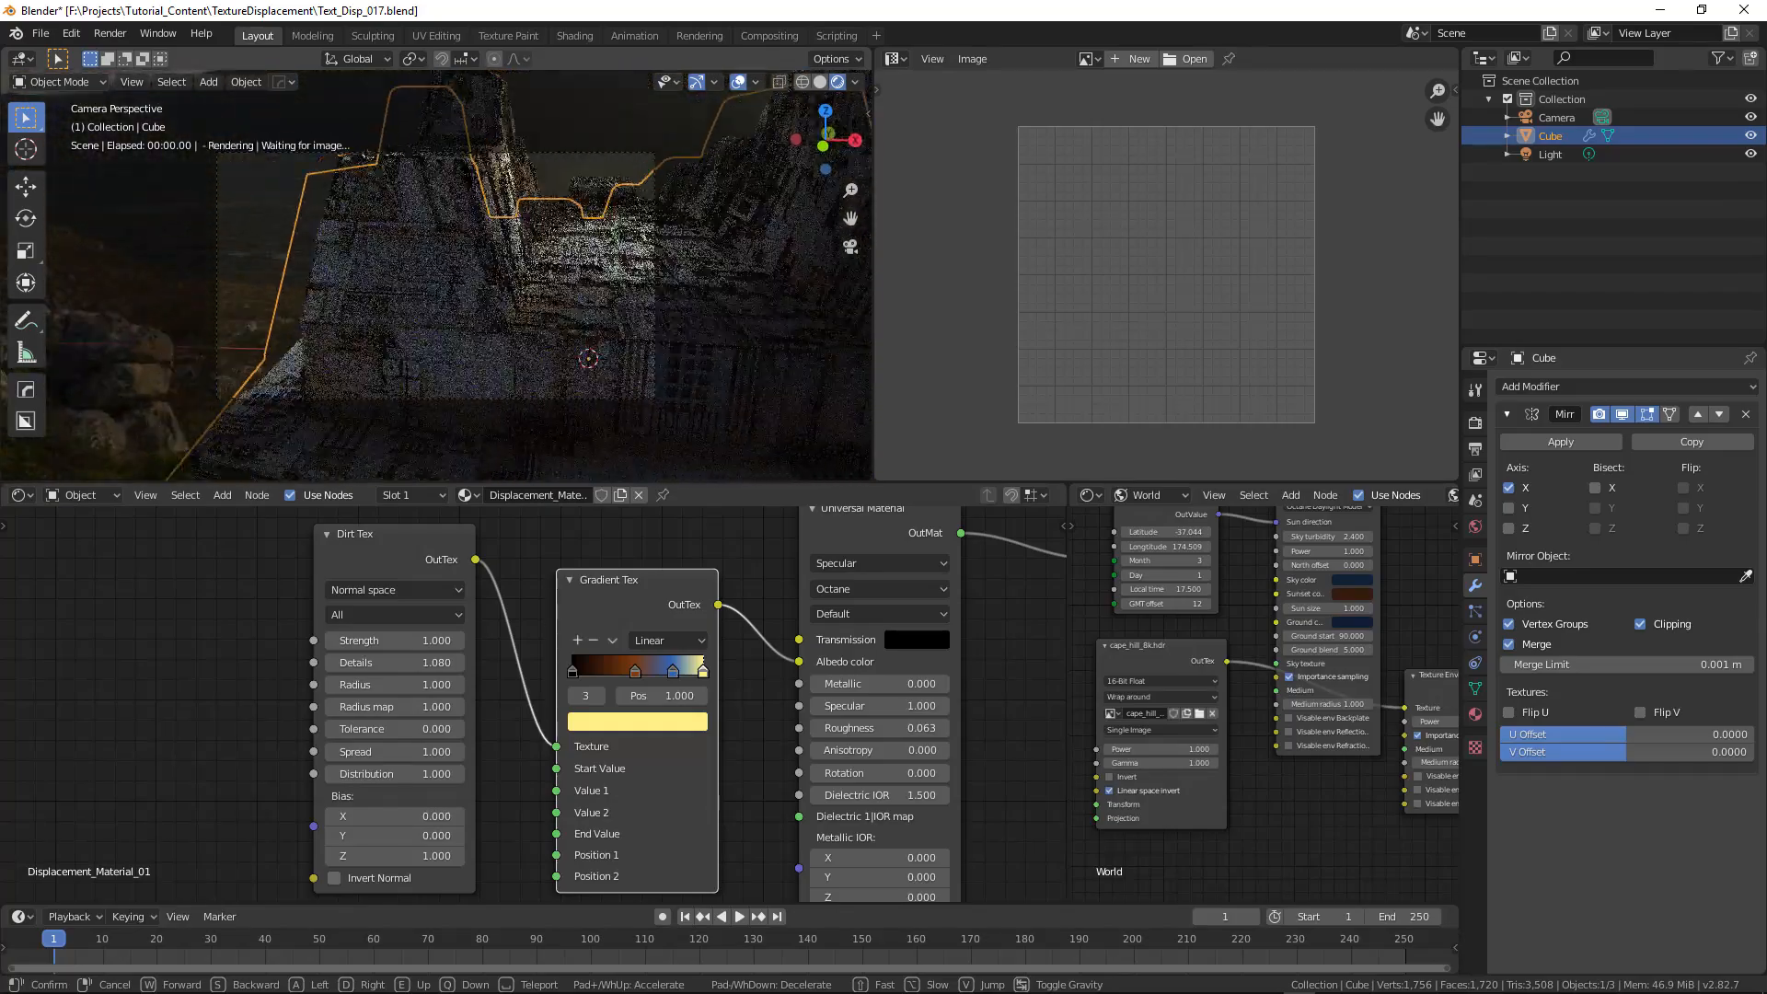
key("w")
left_click(436, 275)
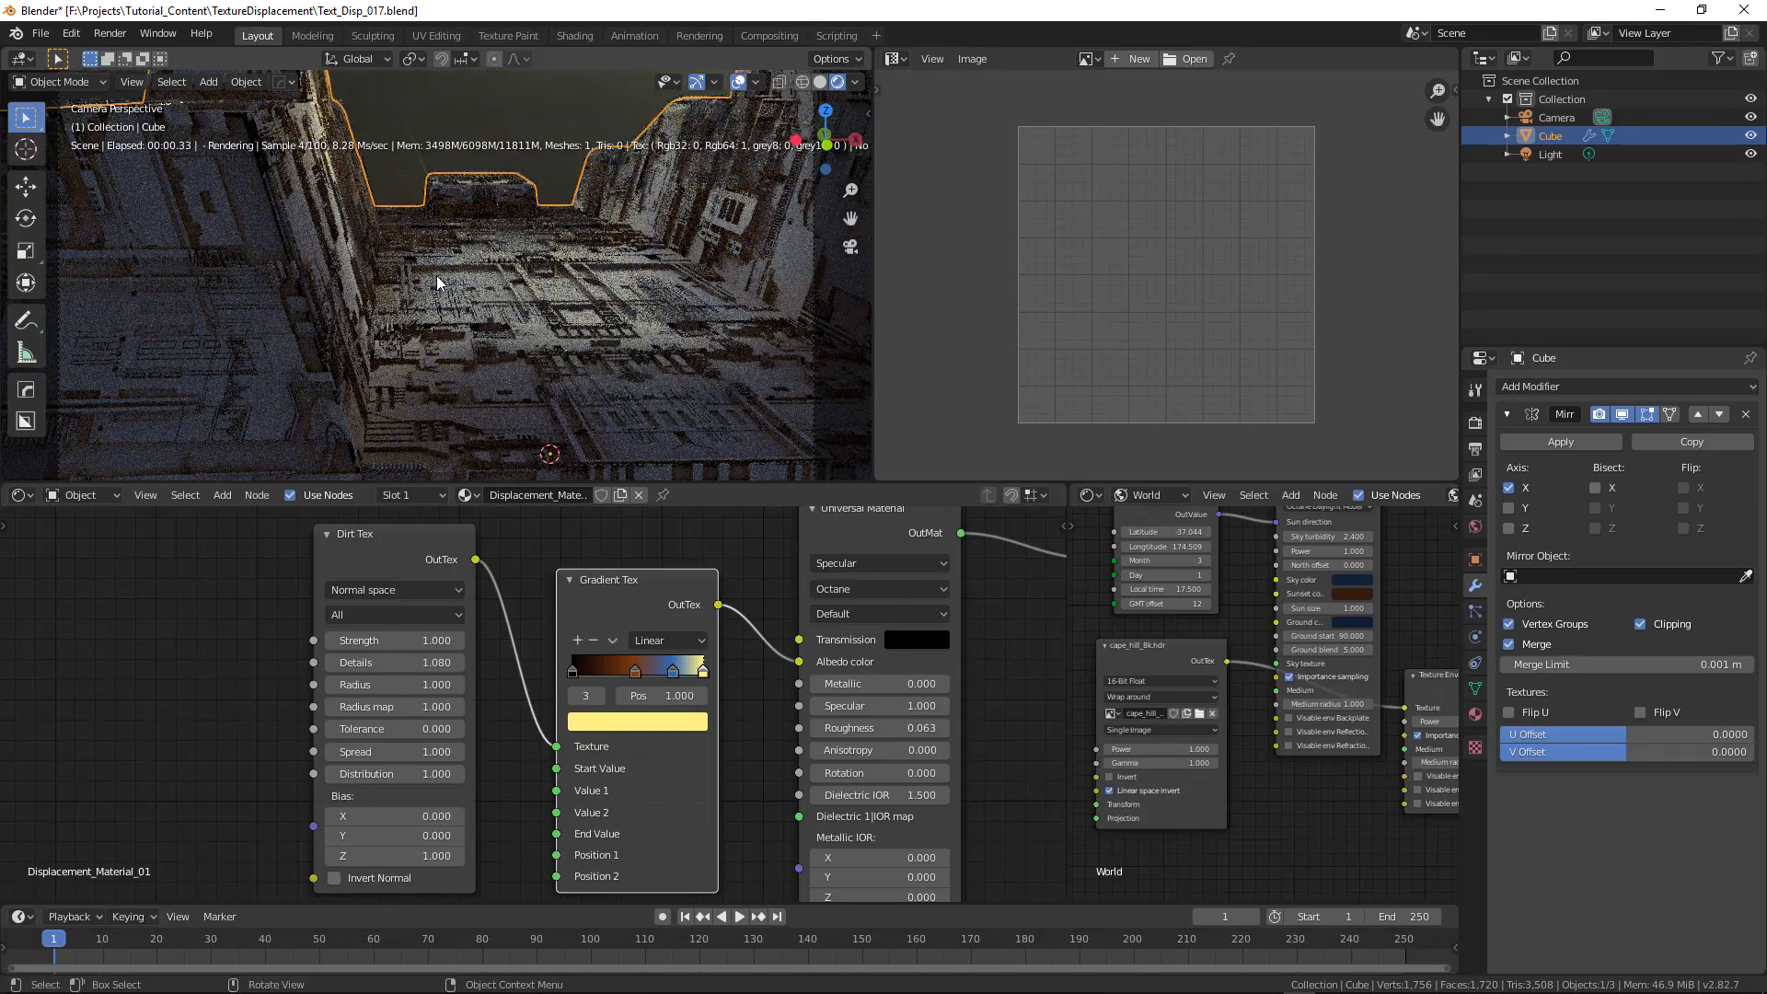
- Fly the camera around the hull and back away until it frames the ship's towers and raised deck against the sky
key("shift+grave")
key("s")
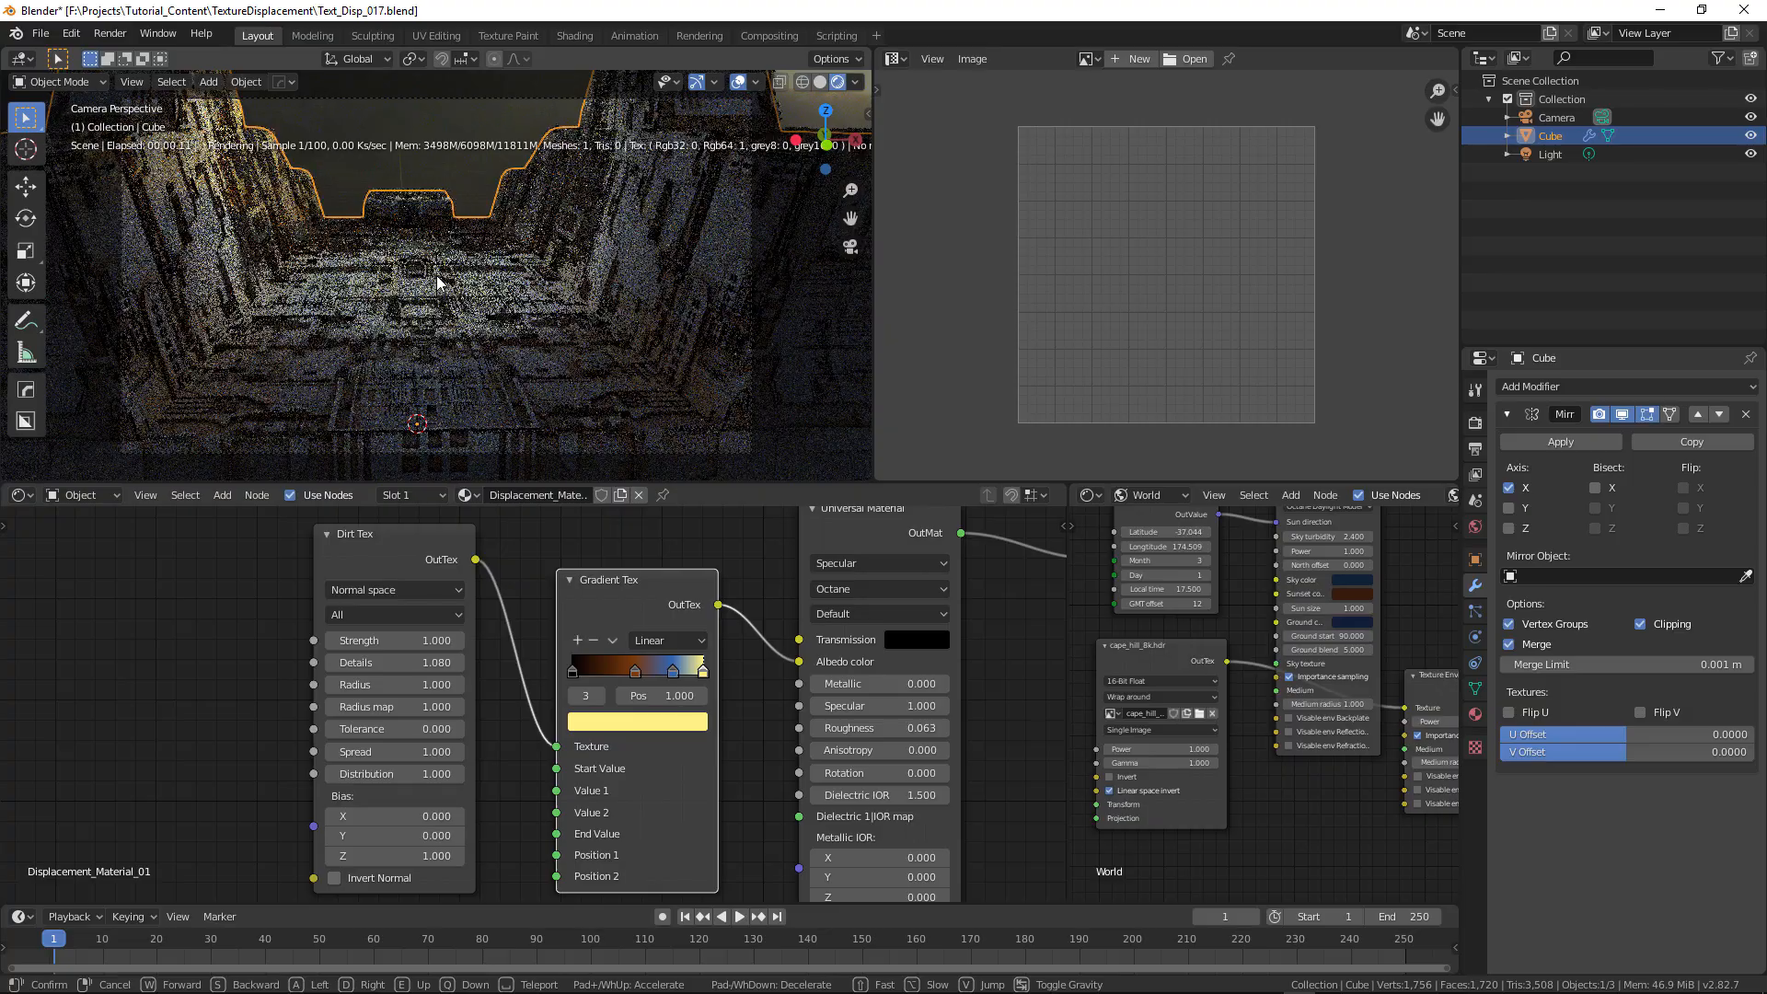
key("w")
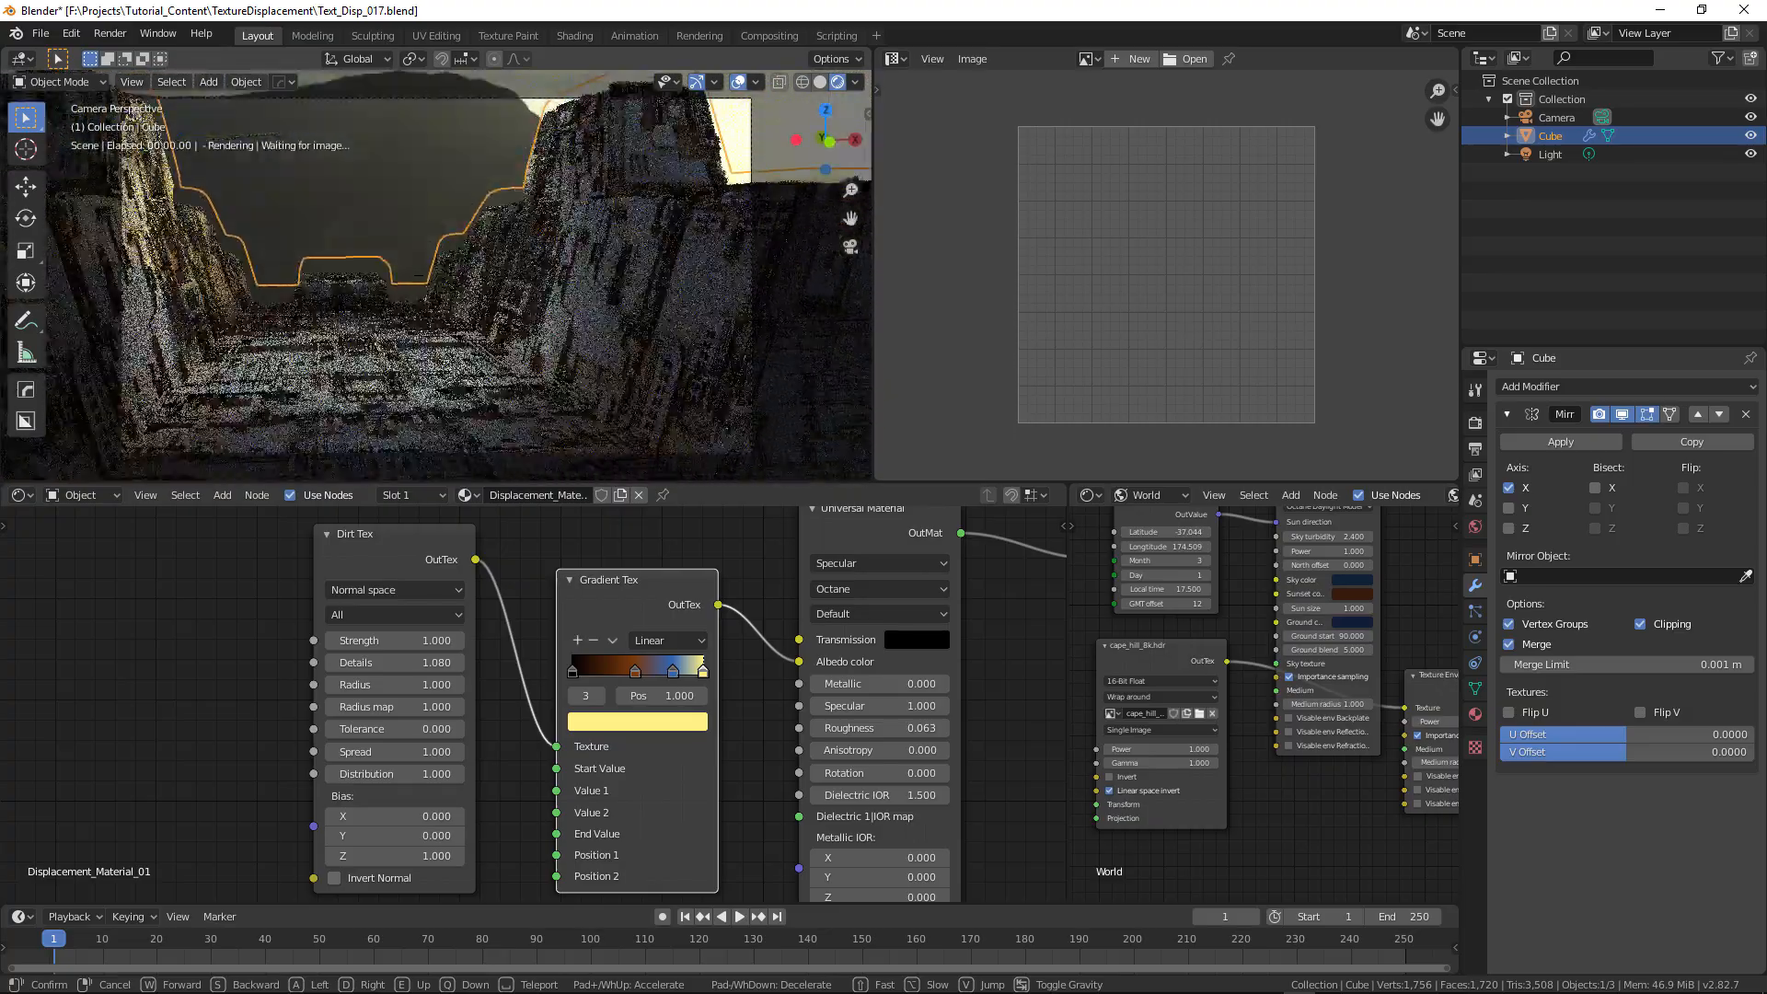
key("s")
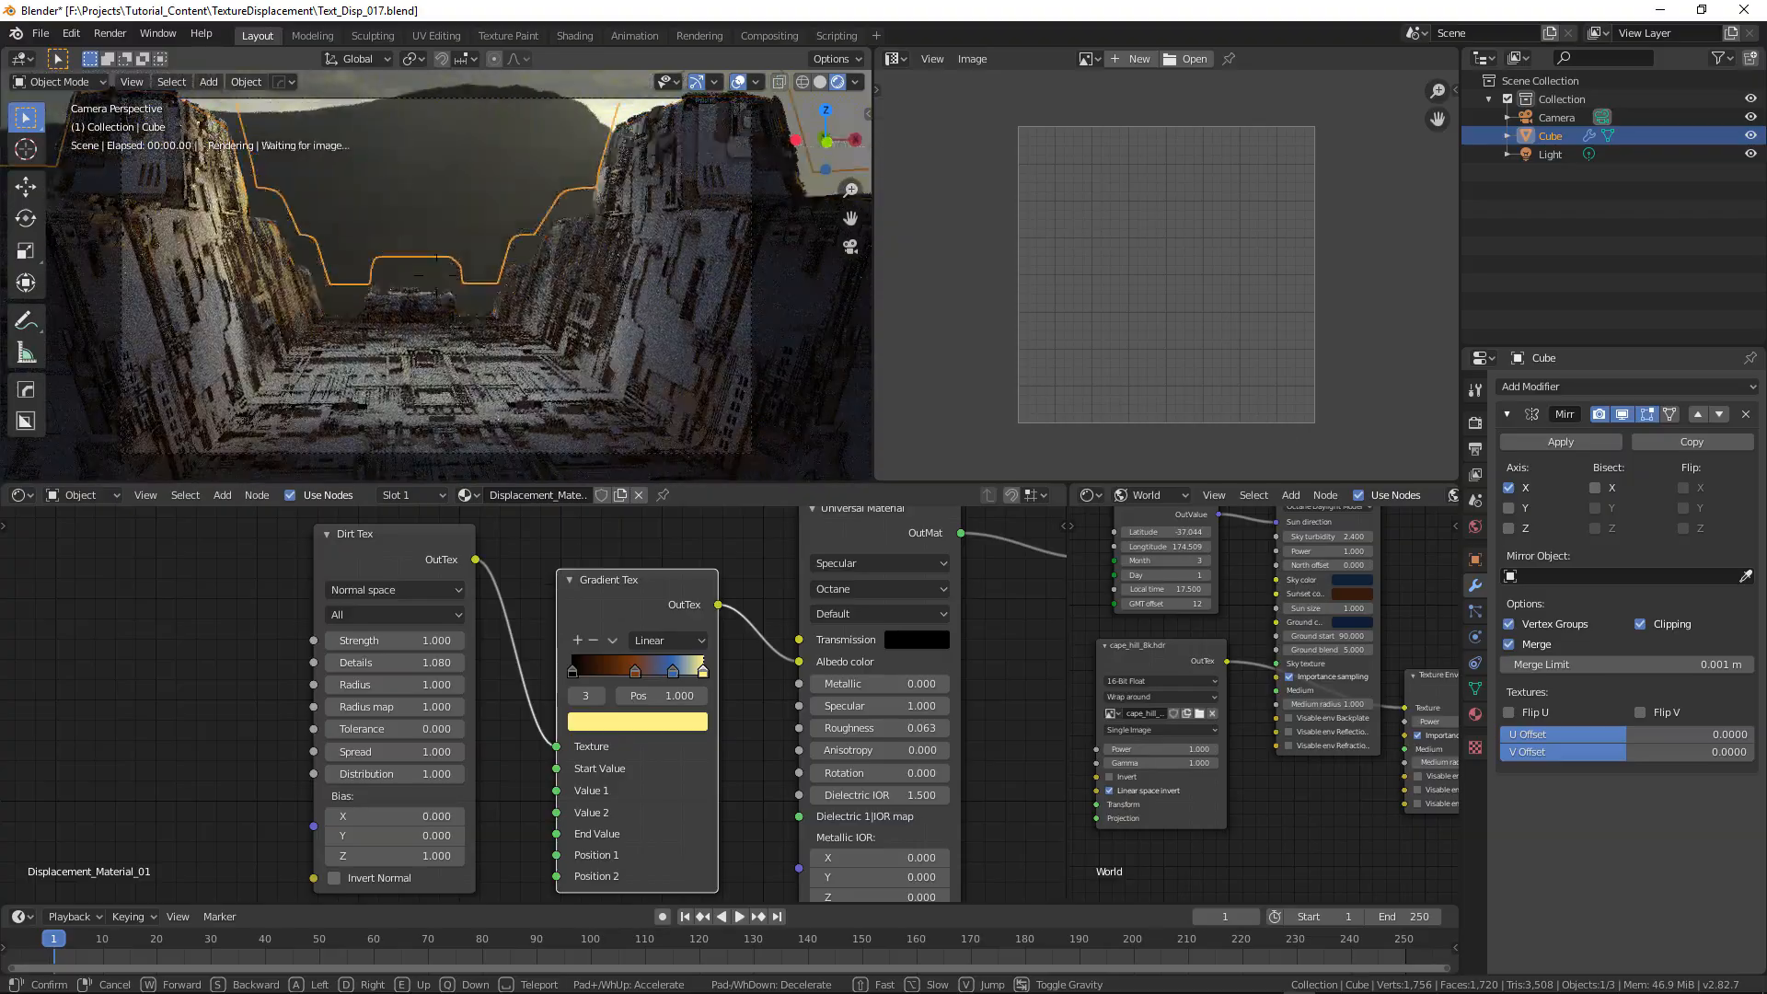
key("w")
key("w")
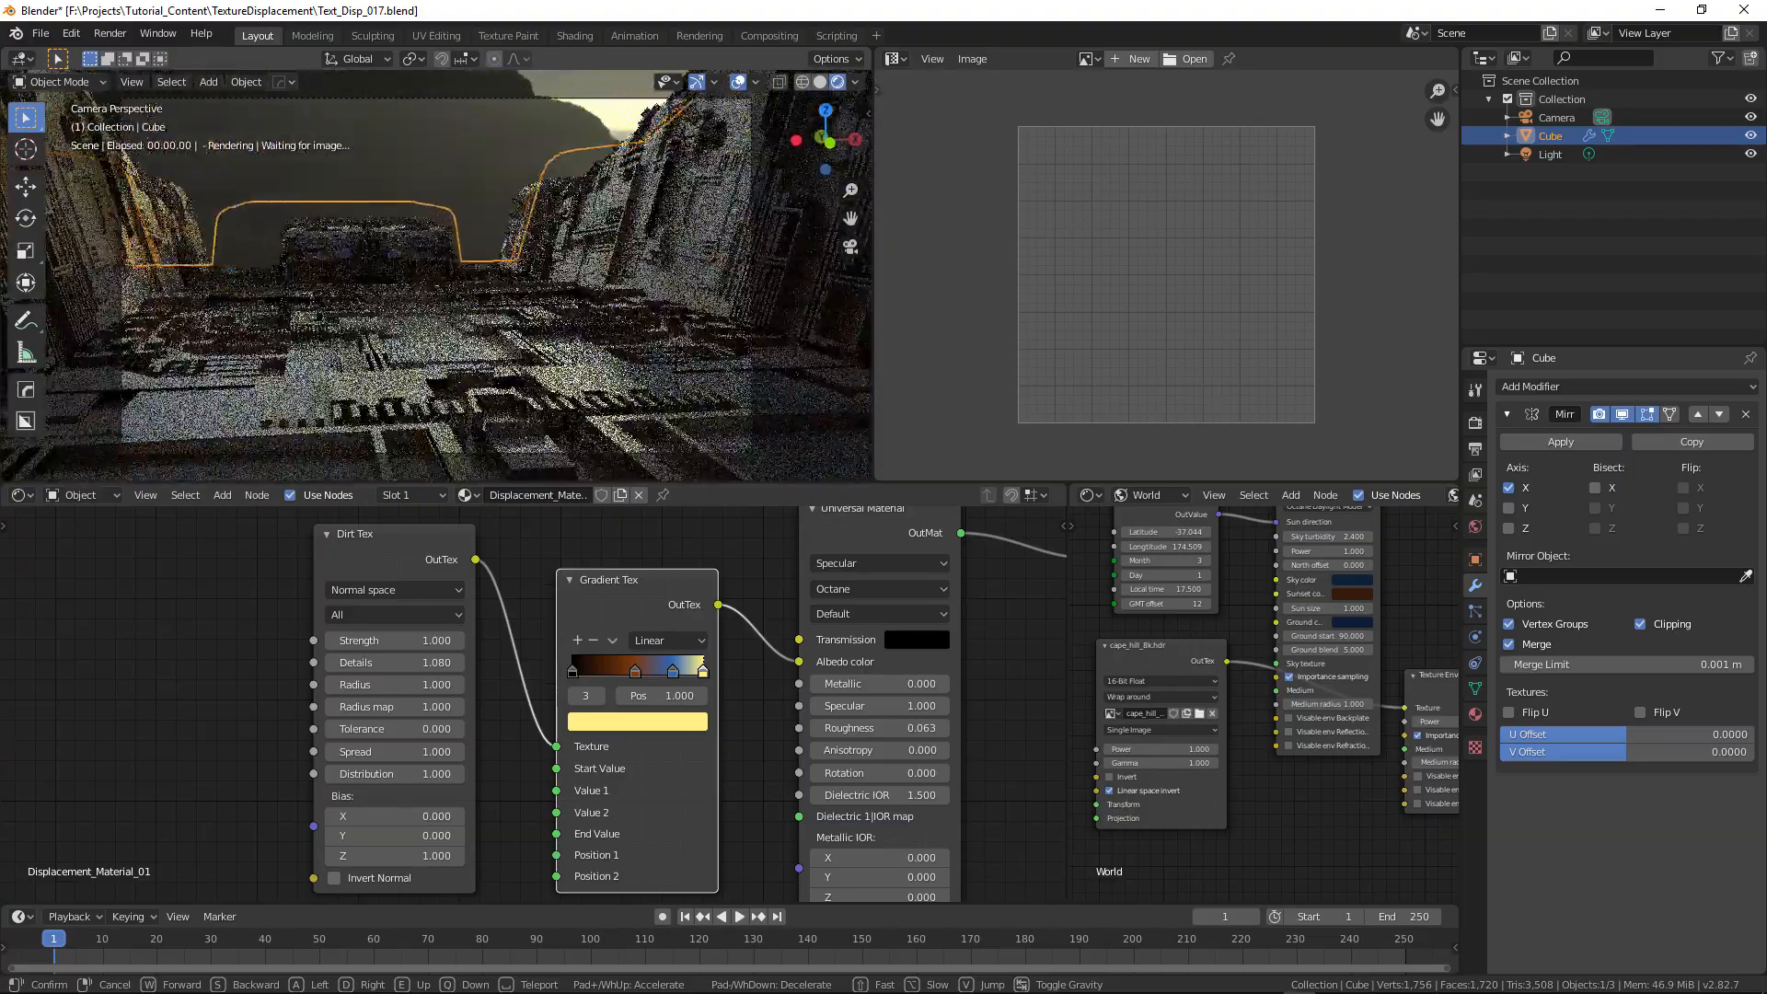
key("w")
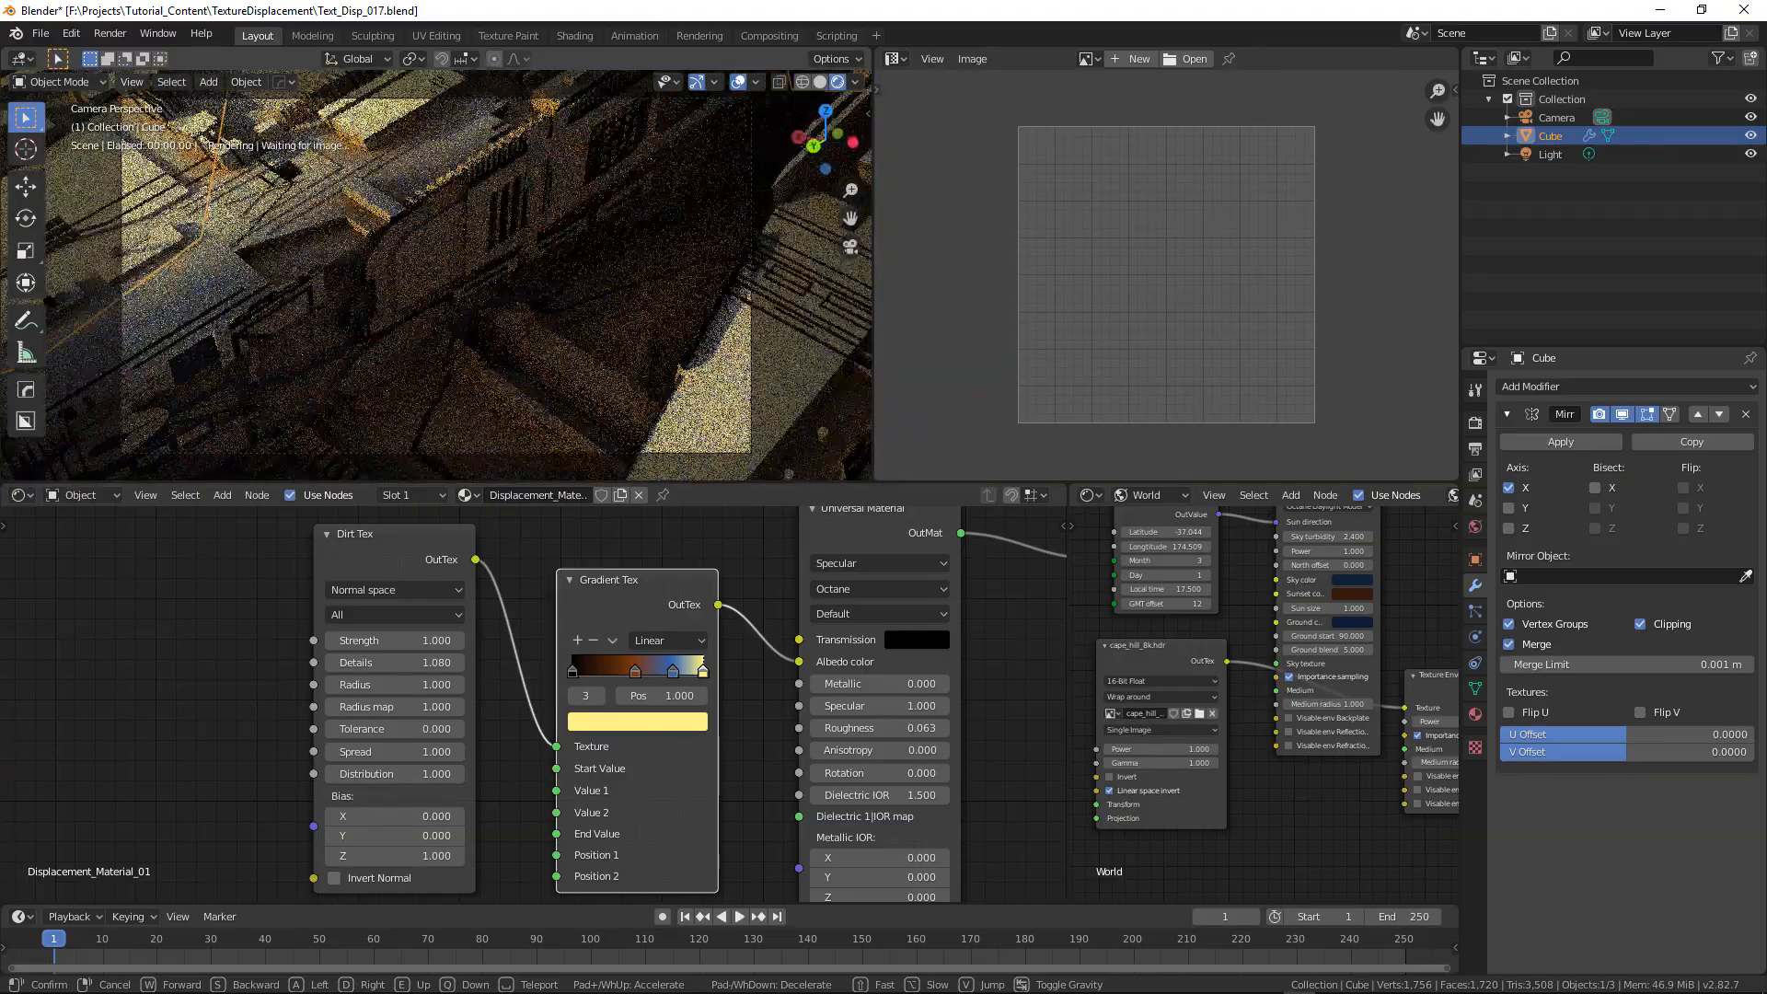
key("s")
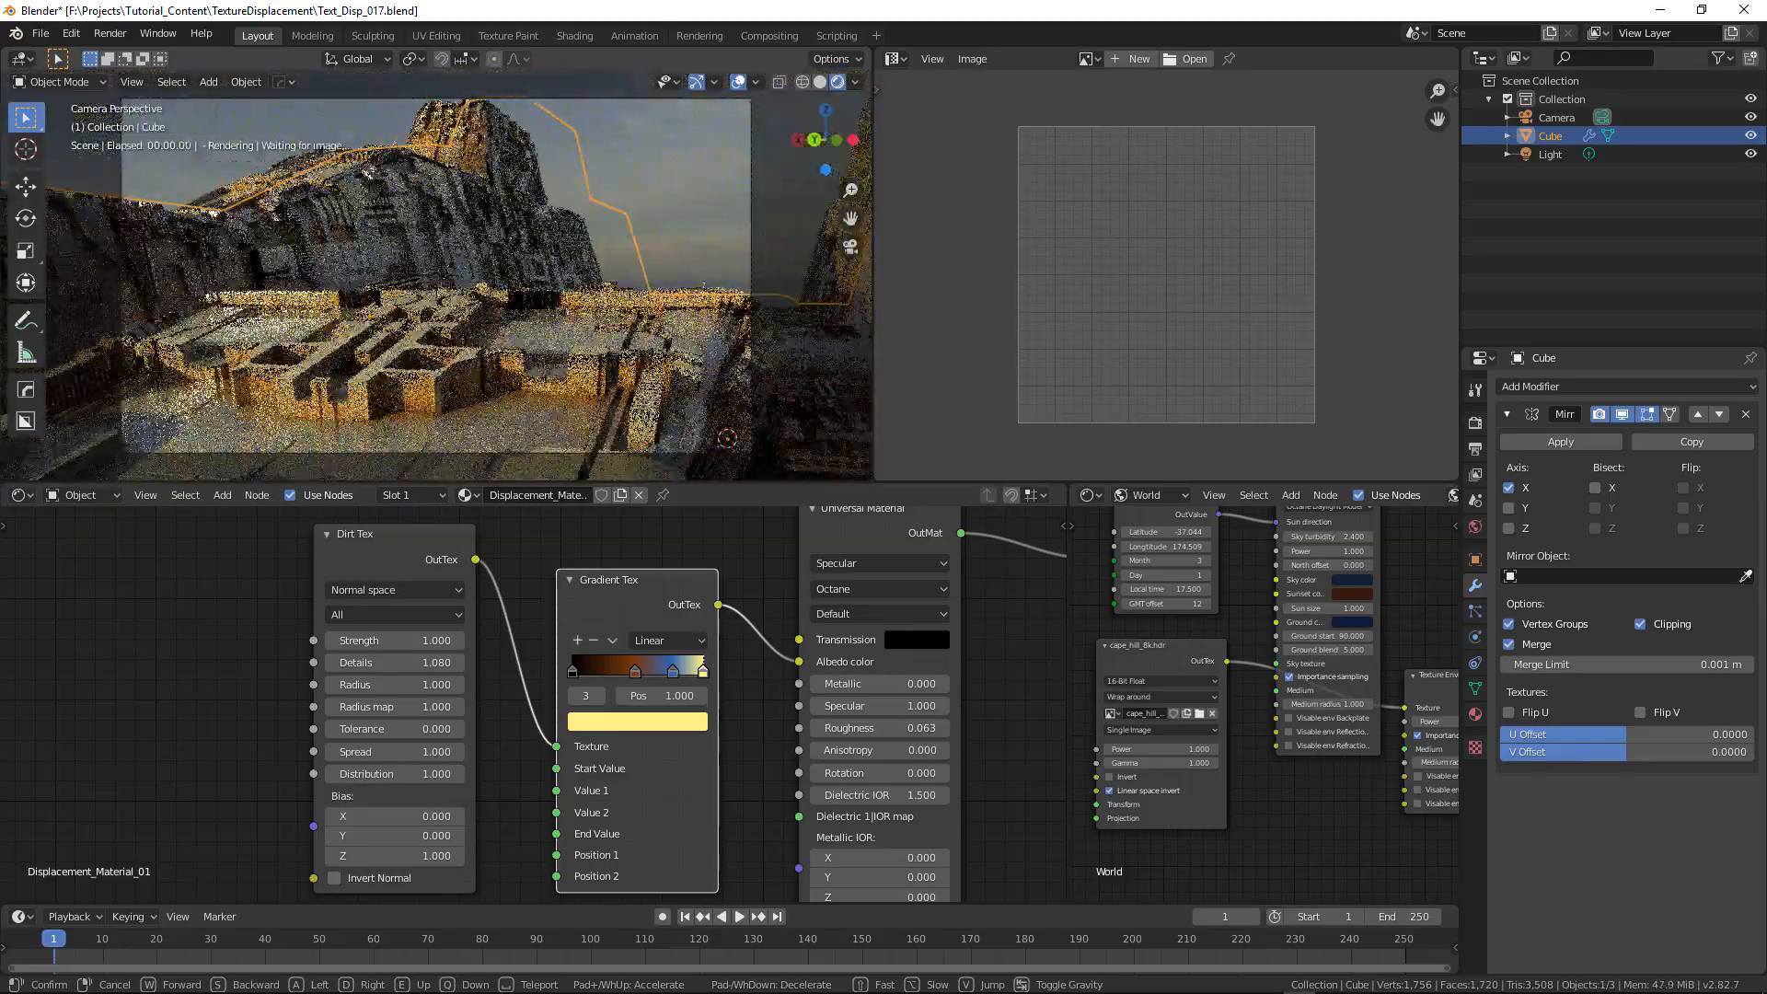
key("w")
key("s")
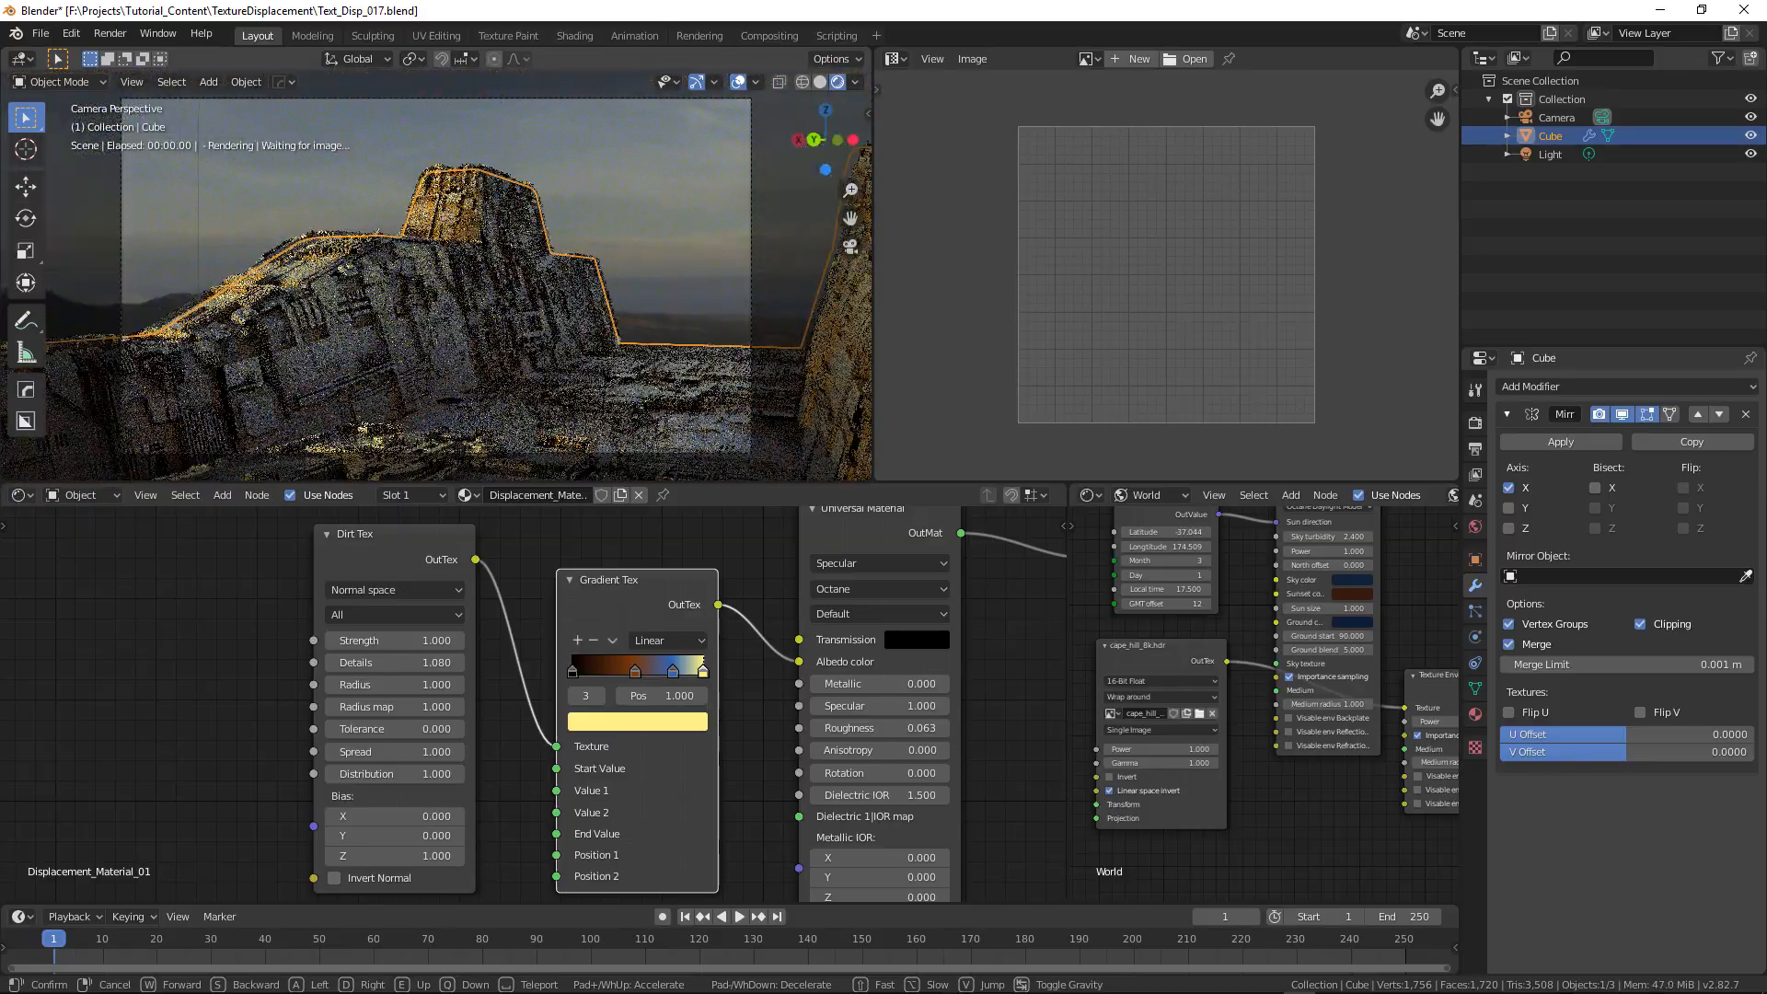
key("s")
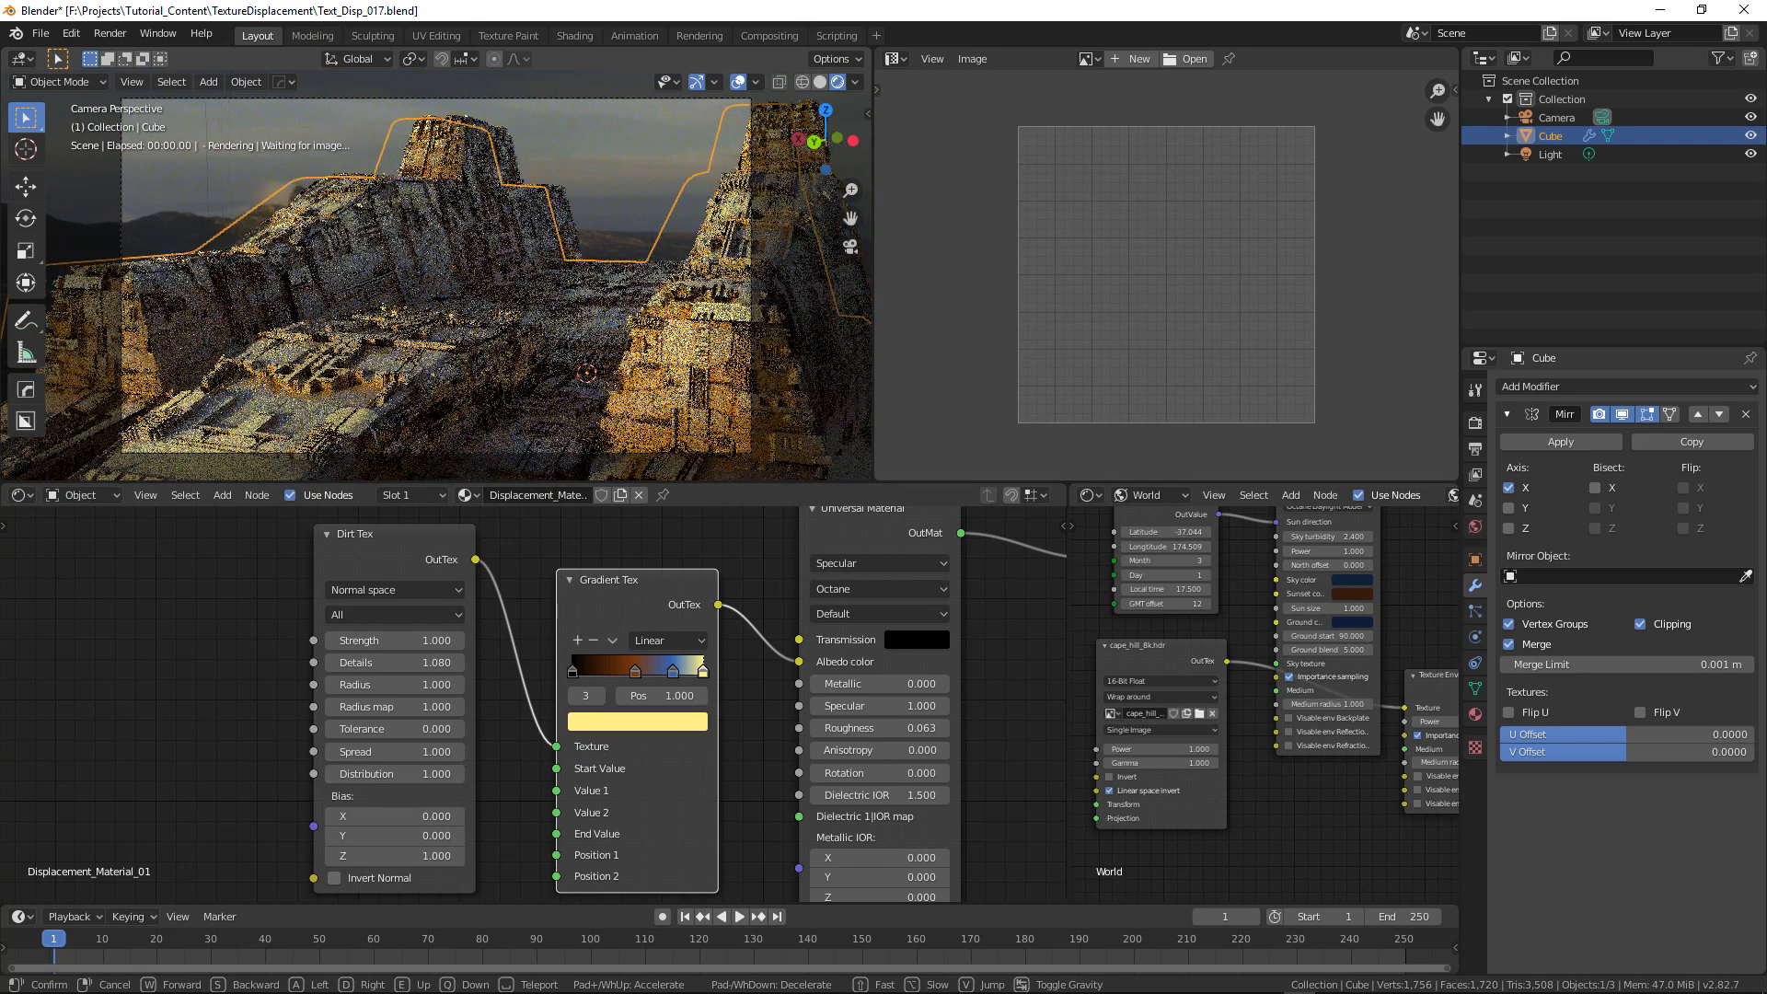
key("s")
left_click(594, 451)
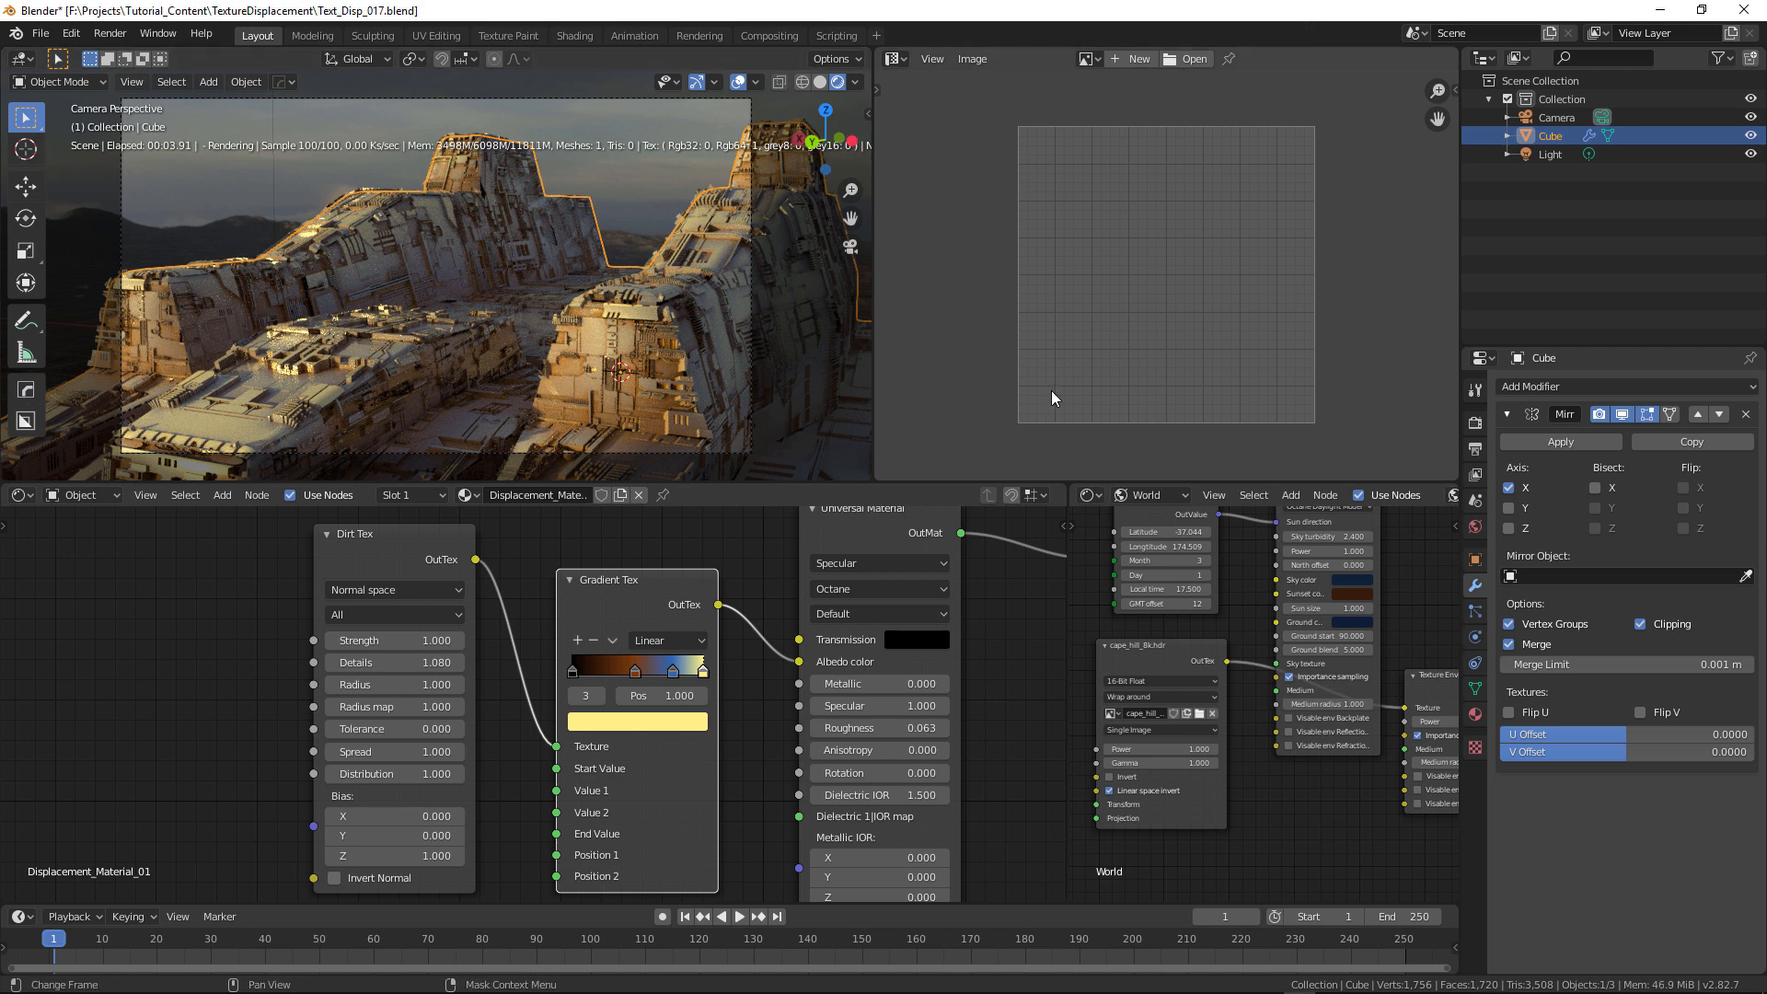
- Set the Camera object's focal length to 25 mm
left_click(1564, 117)
left_click(1475, 637)
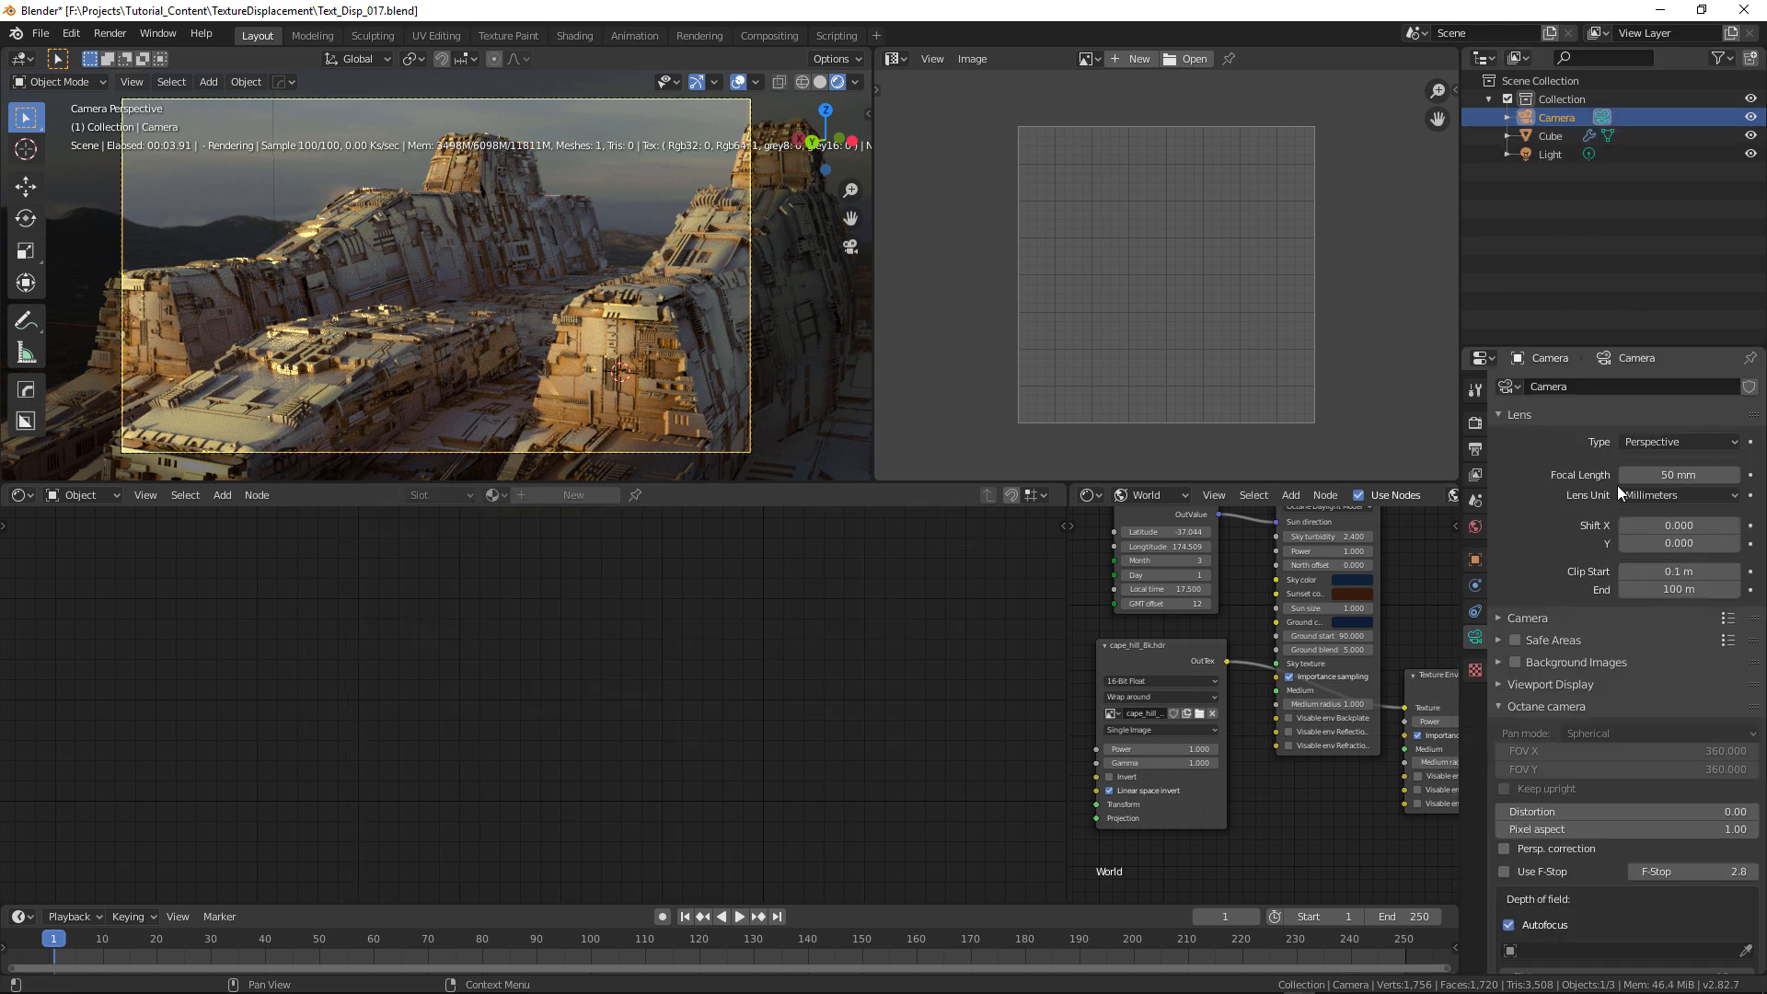
left_click(1663, 475)
key("Return")
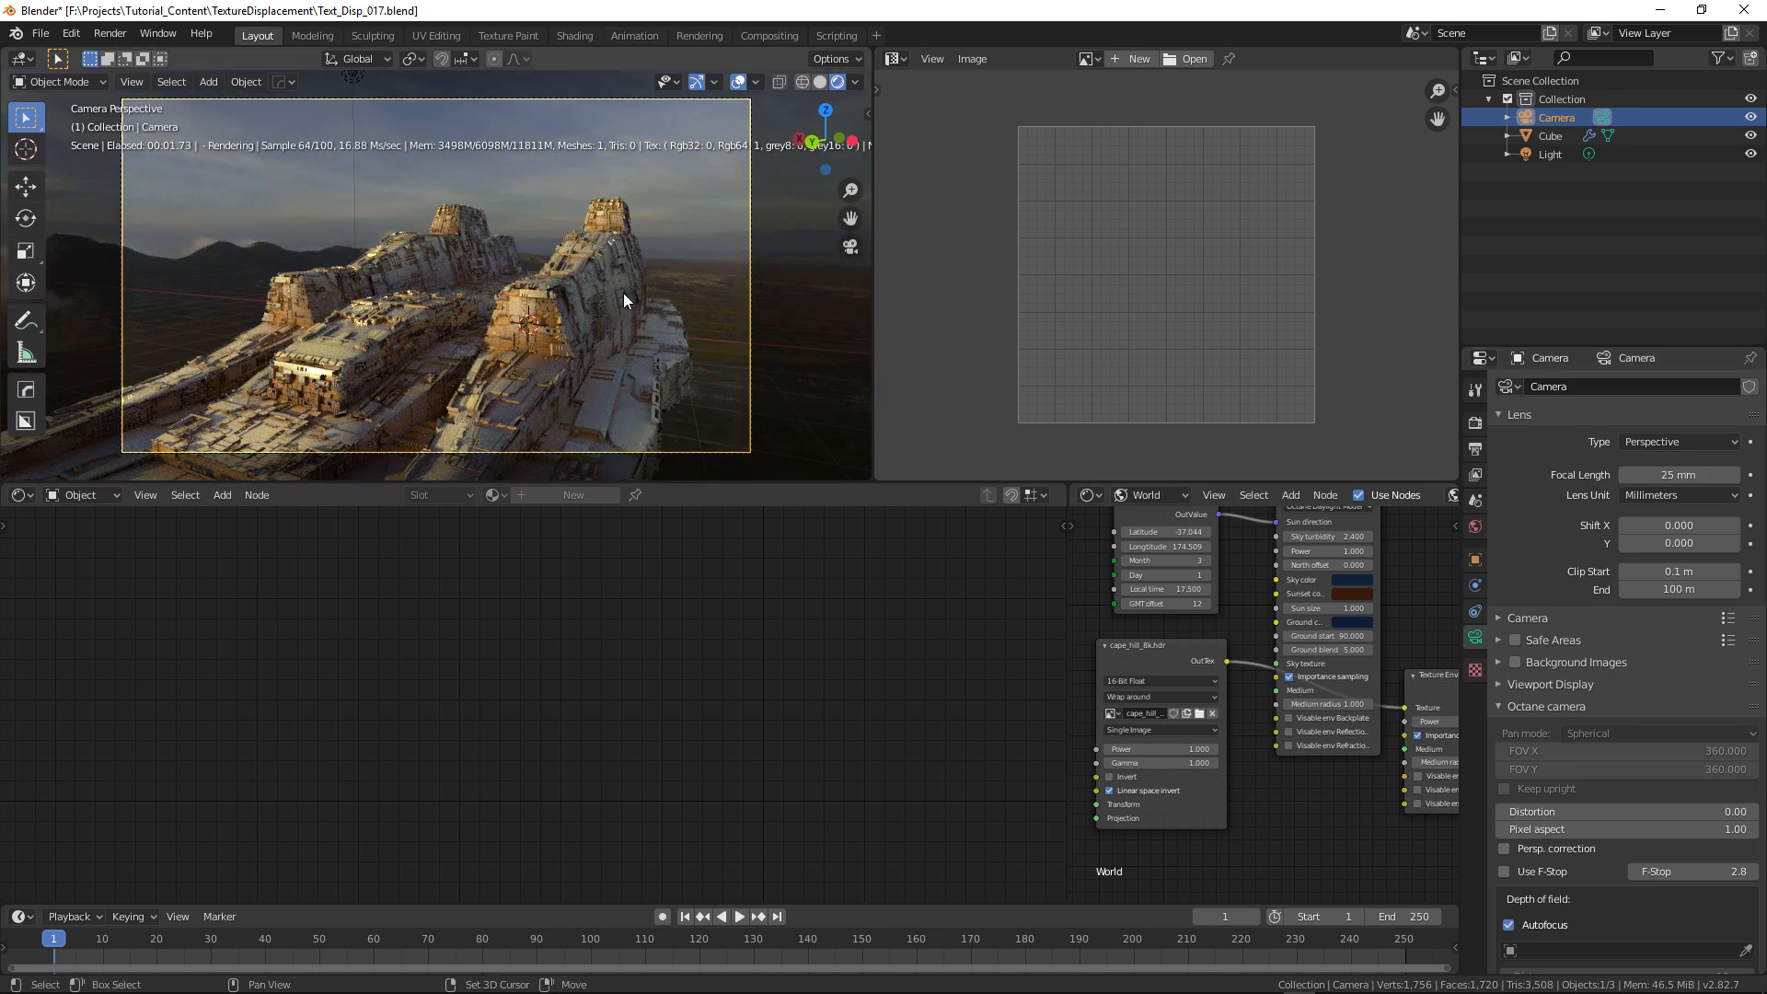
- Fly the camera forward and upward to frame the ship's towers and deck from slightly above
key("shift+grave")
key("w")
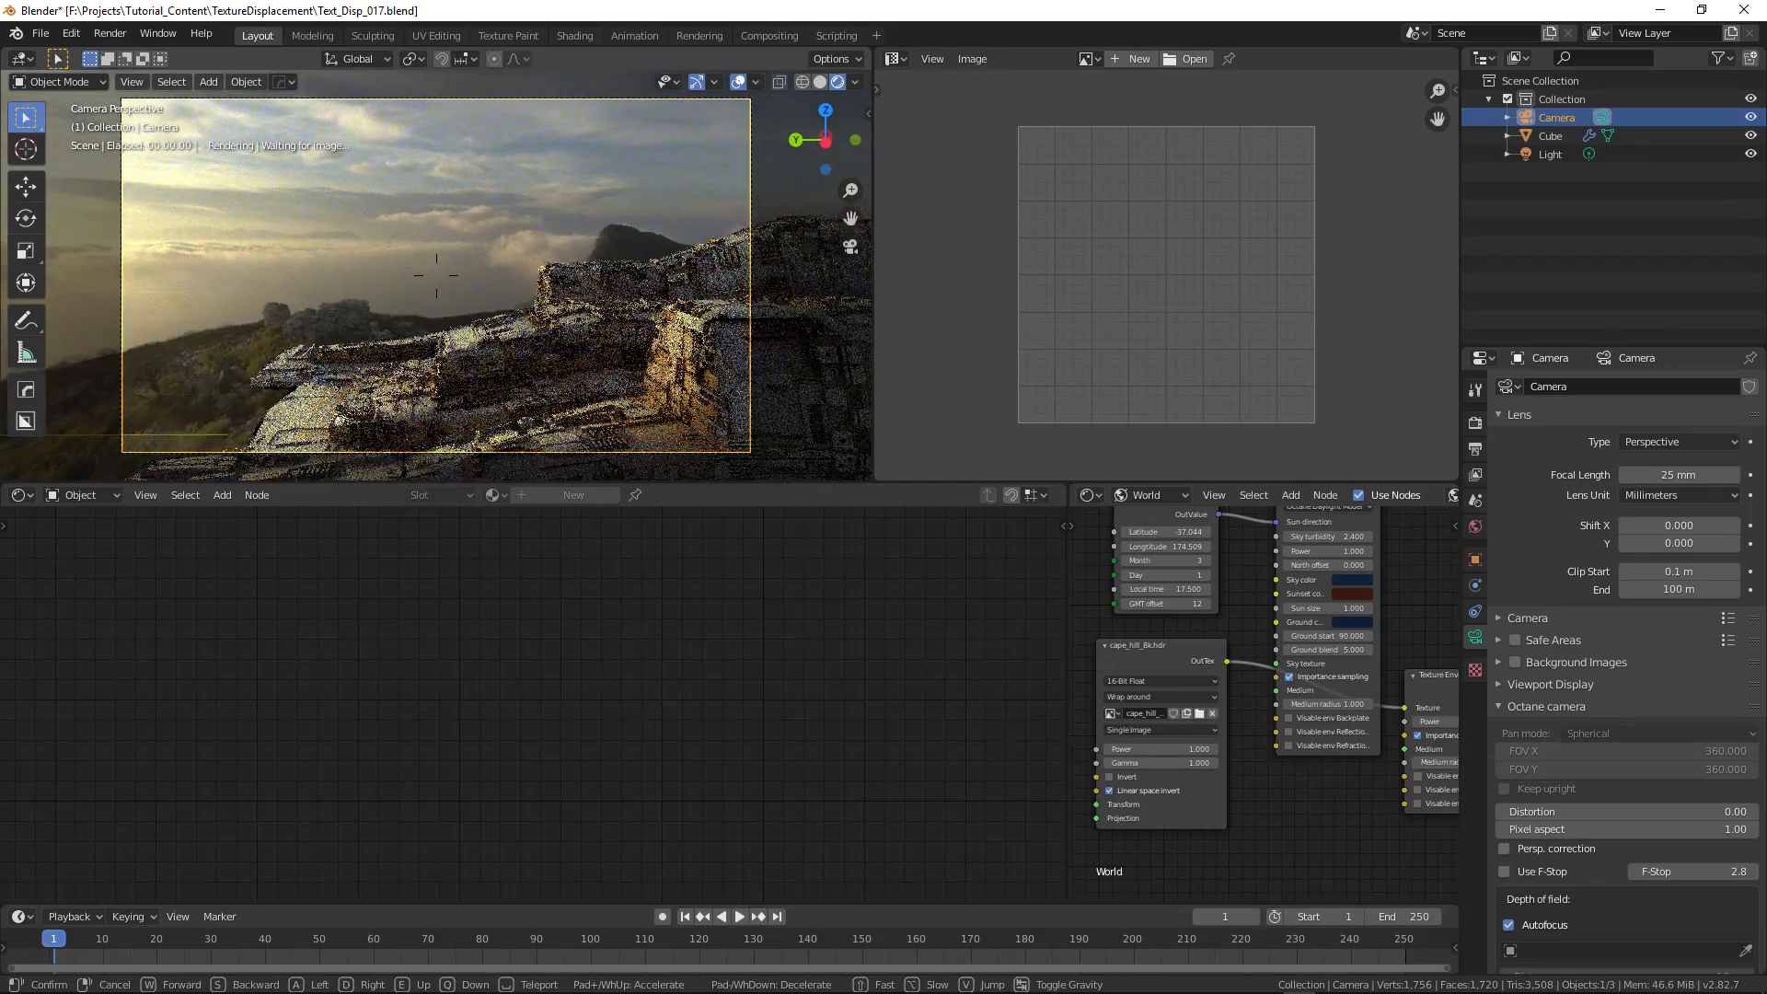
key("e")
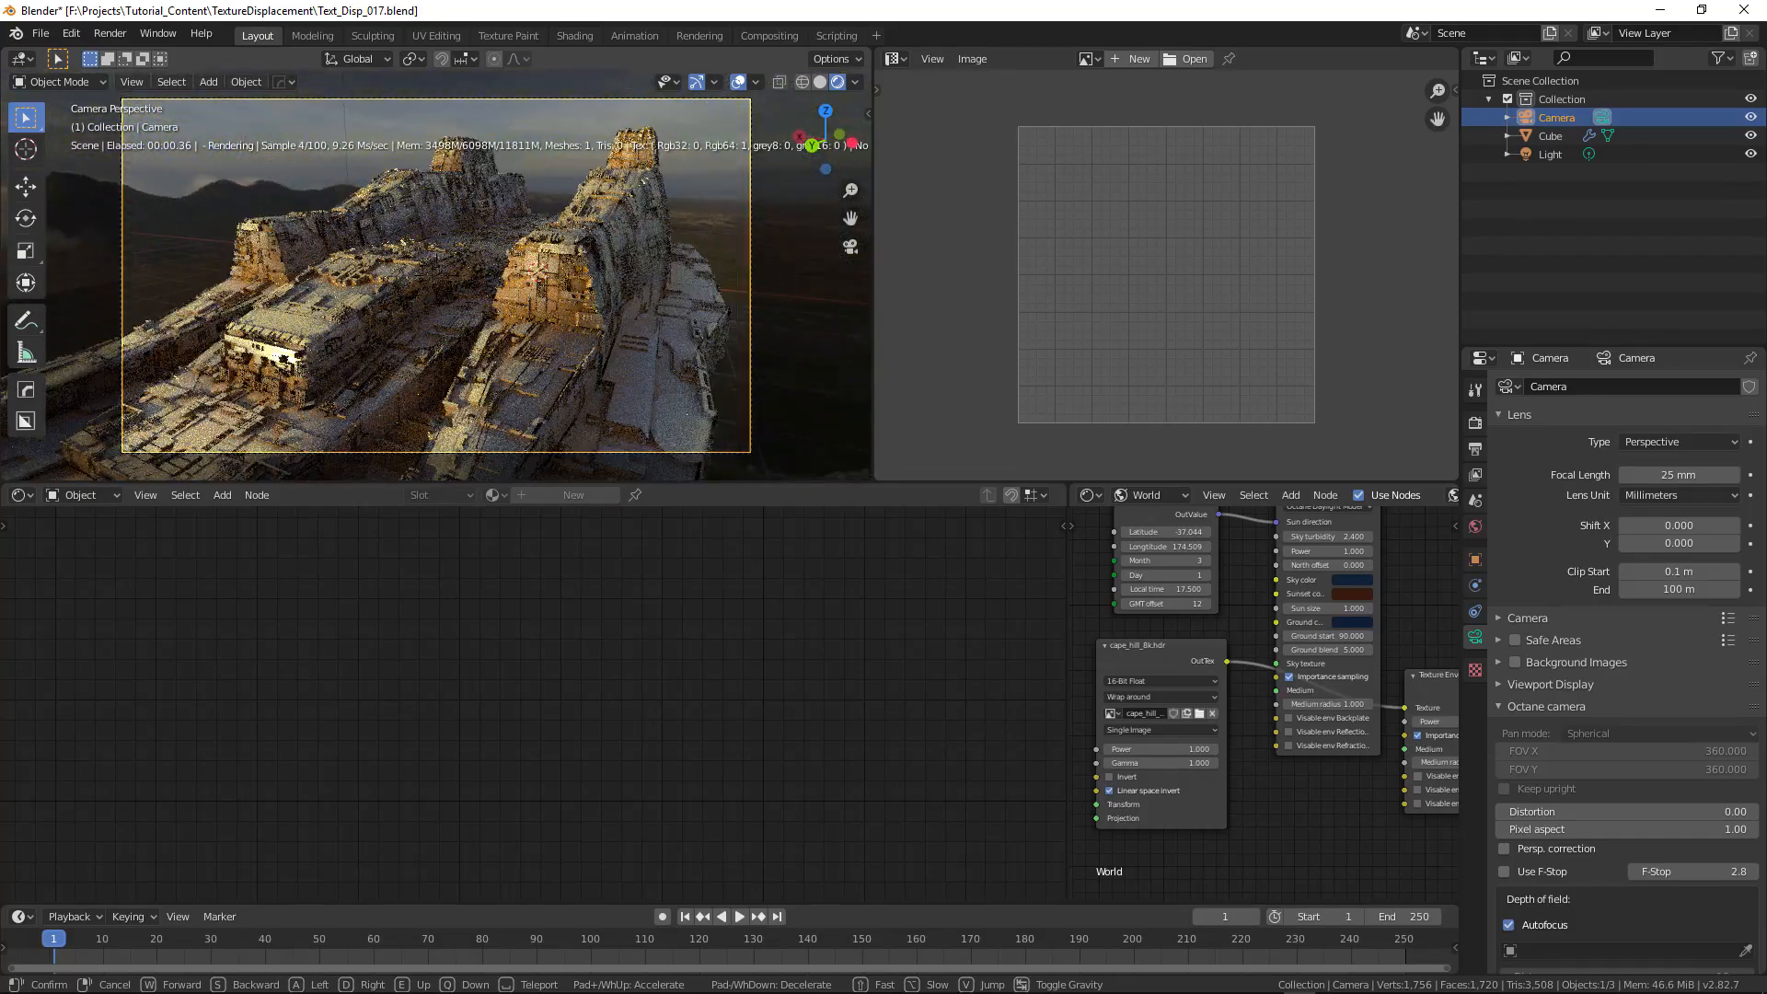
left_click(567, 328)
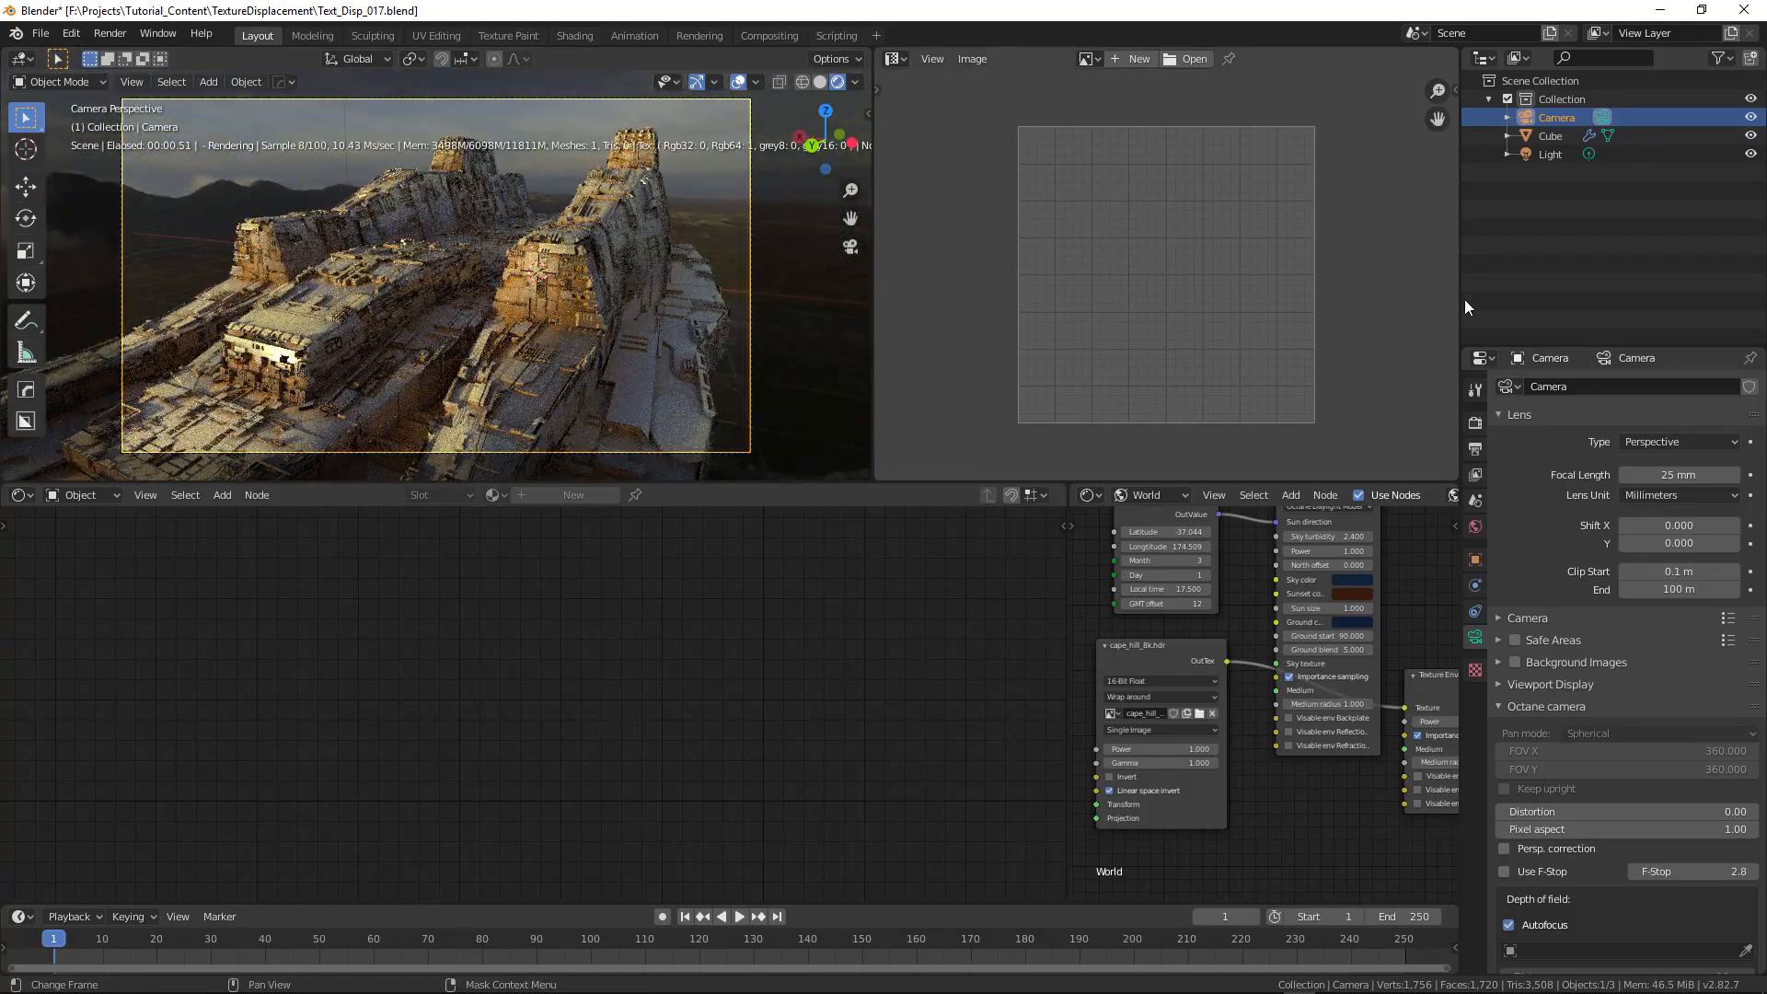
- Enable Render Region in the scene's output dimensions
left_click(1475, 422)
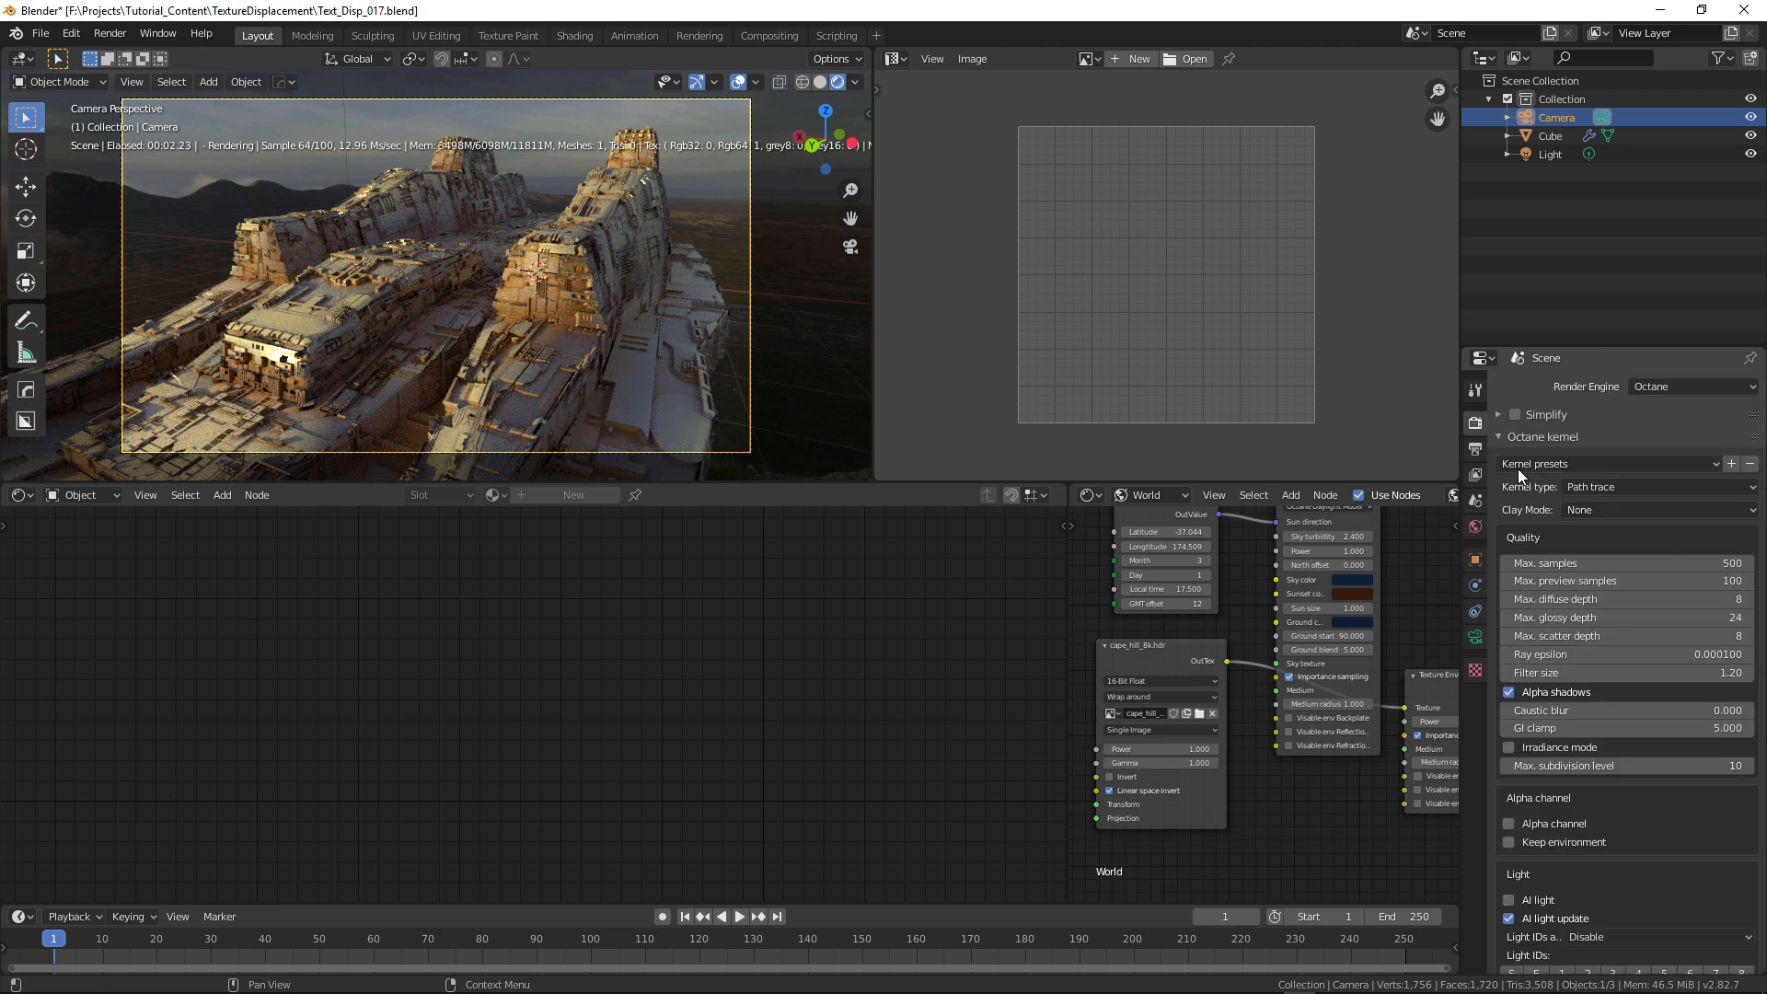
left_click(1476, 448)
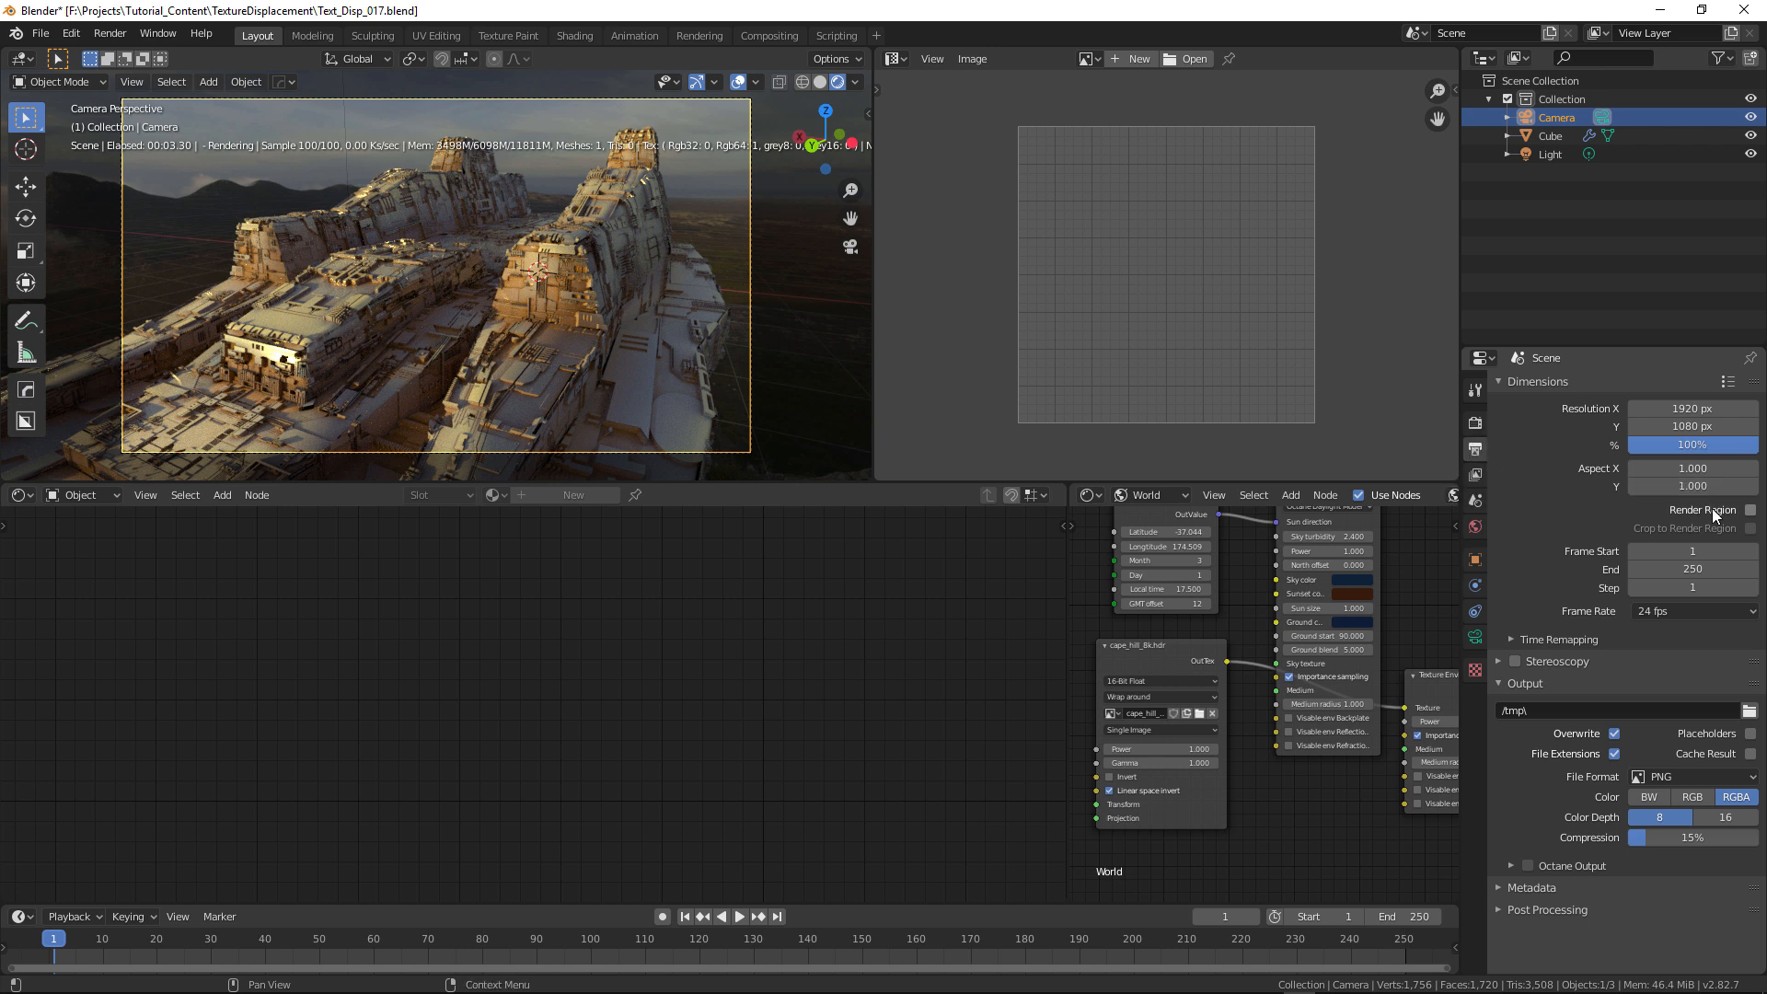
left_click(1749, 510)
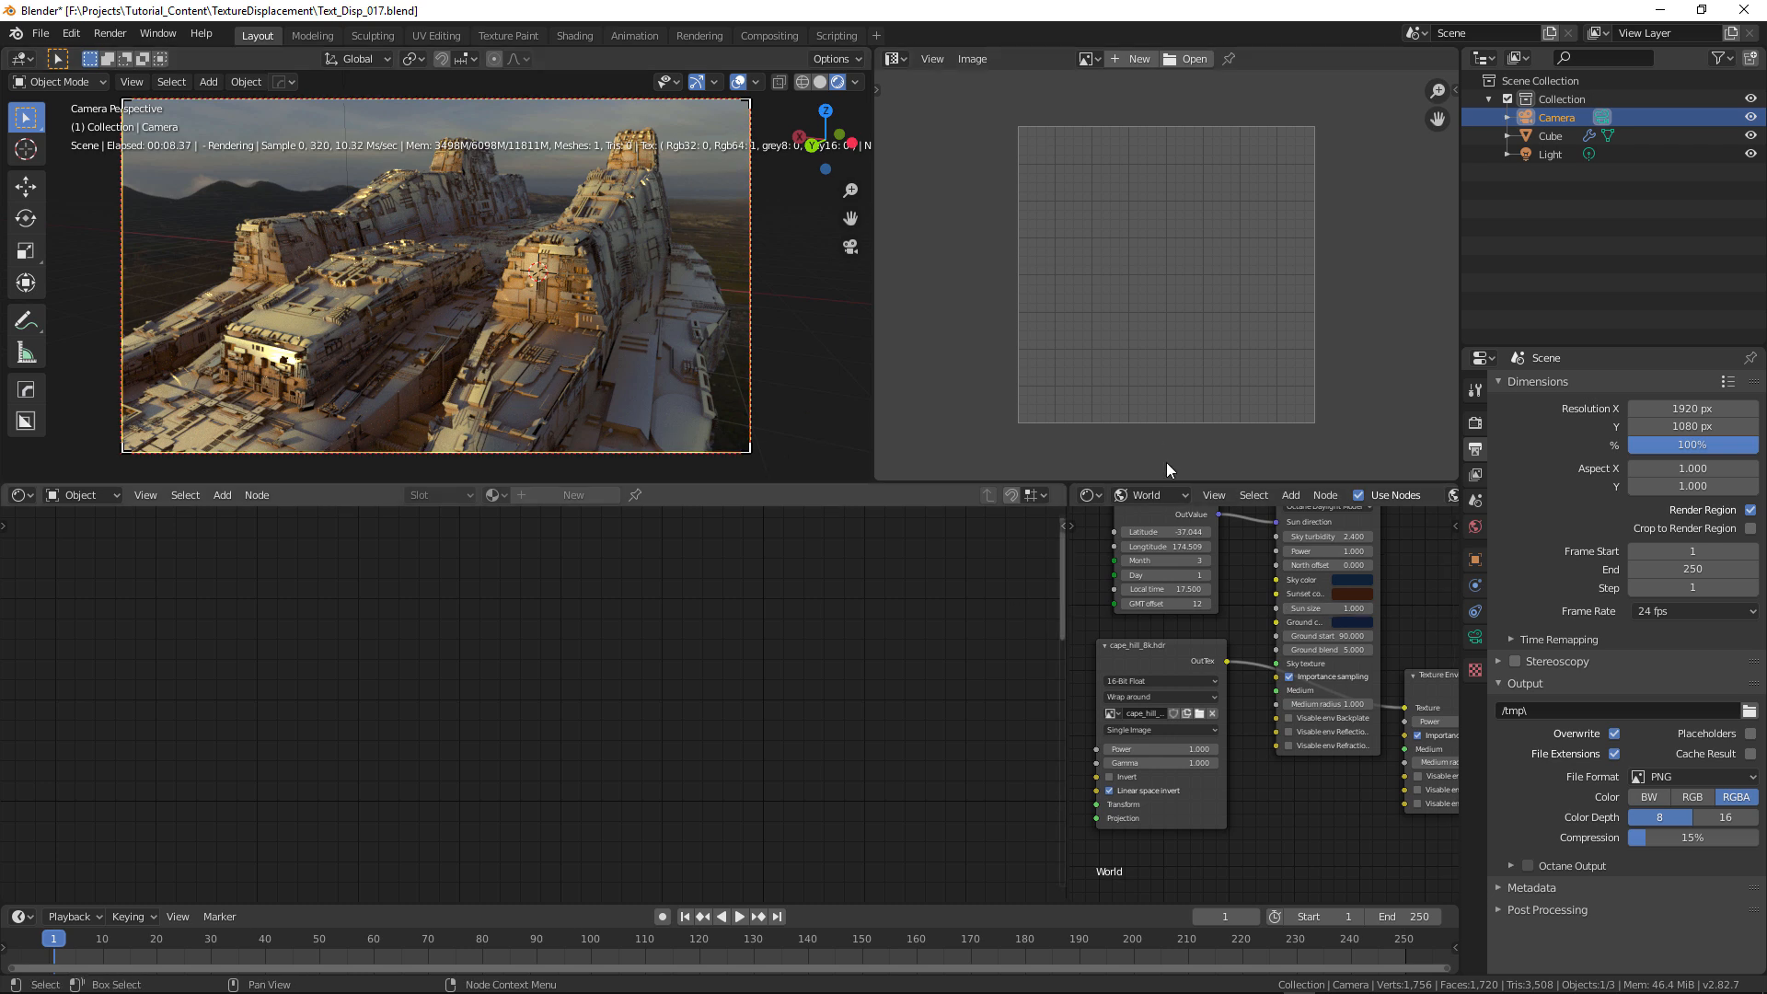
- Add a 3D Transform node to the world node tree beside the cape_hill_8k.hdr image node
middle_click_drag(1289, 814, 1390, 784)
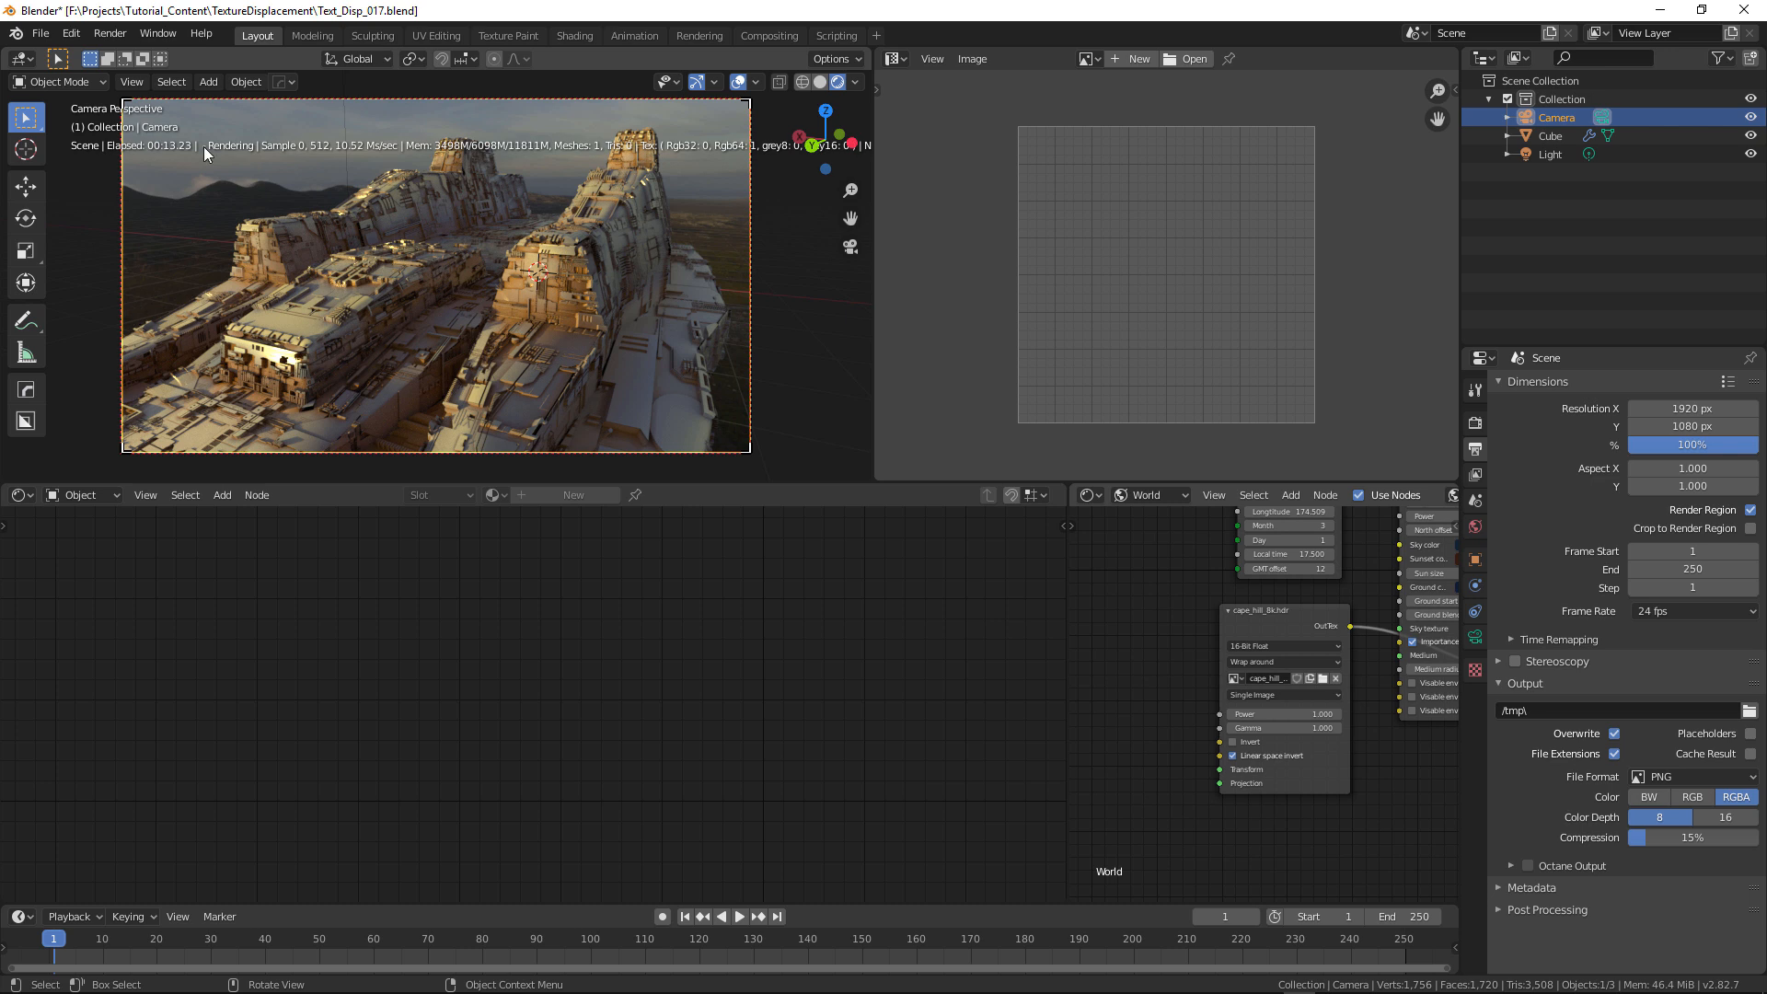
key("shift+a")
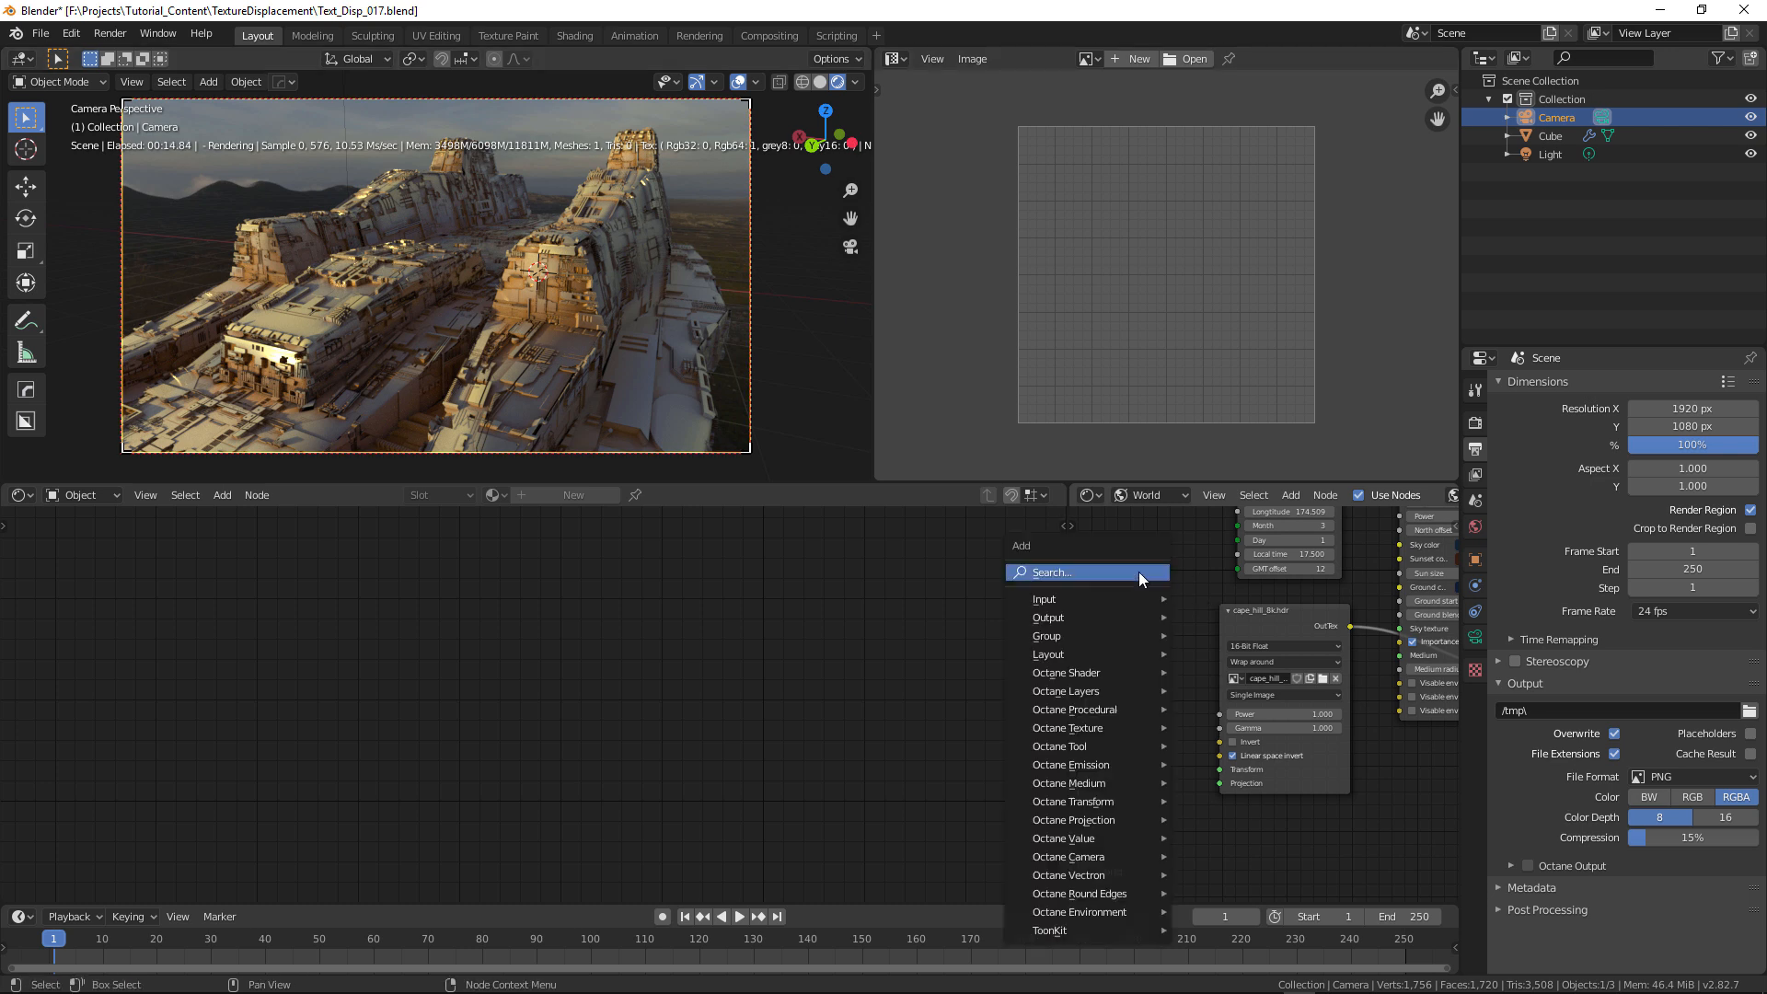
left_click(1093, 572)
type("tra")
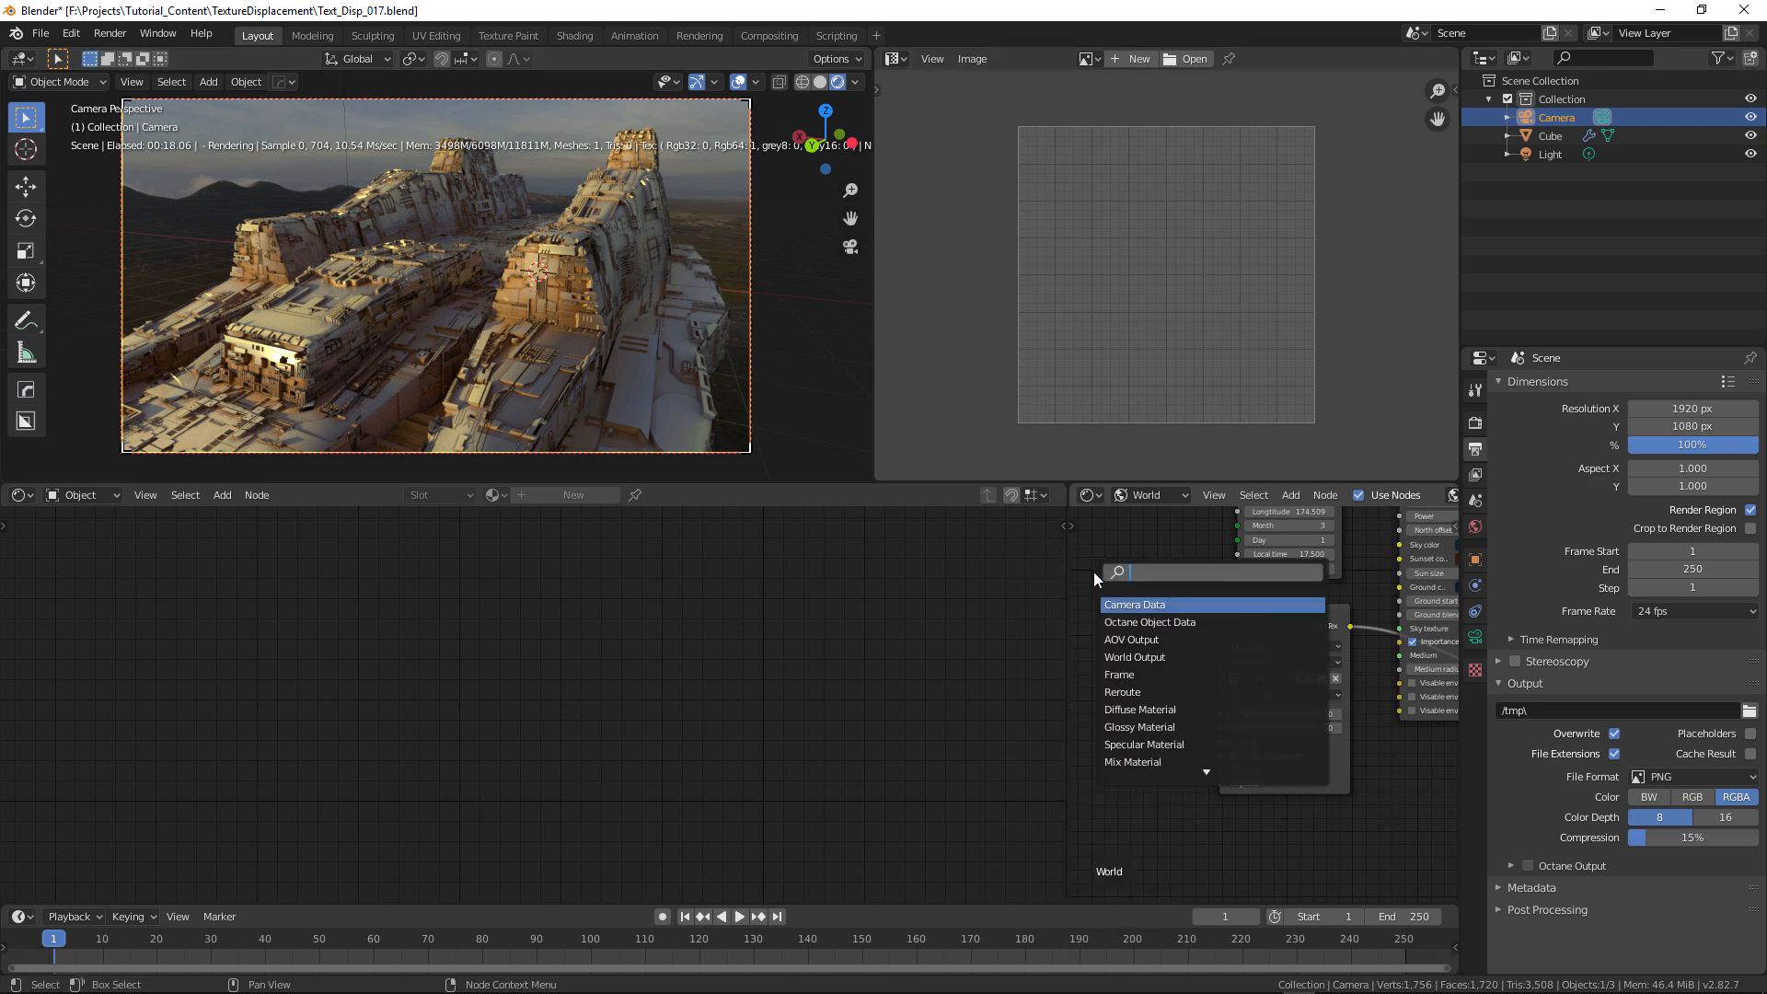
key("Down")
key("Down")
key("Down")
key("Down")
key("Down")
key("Down")
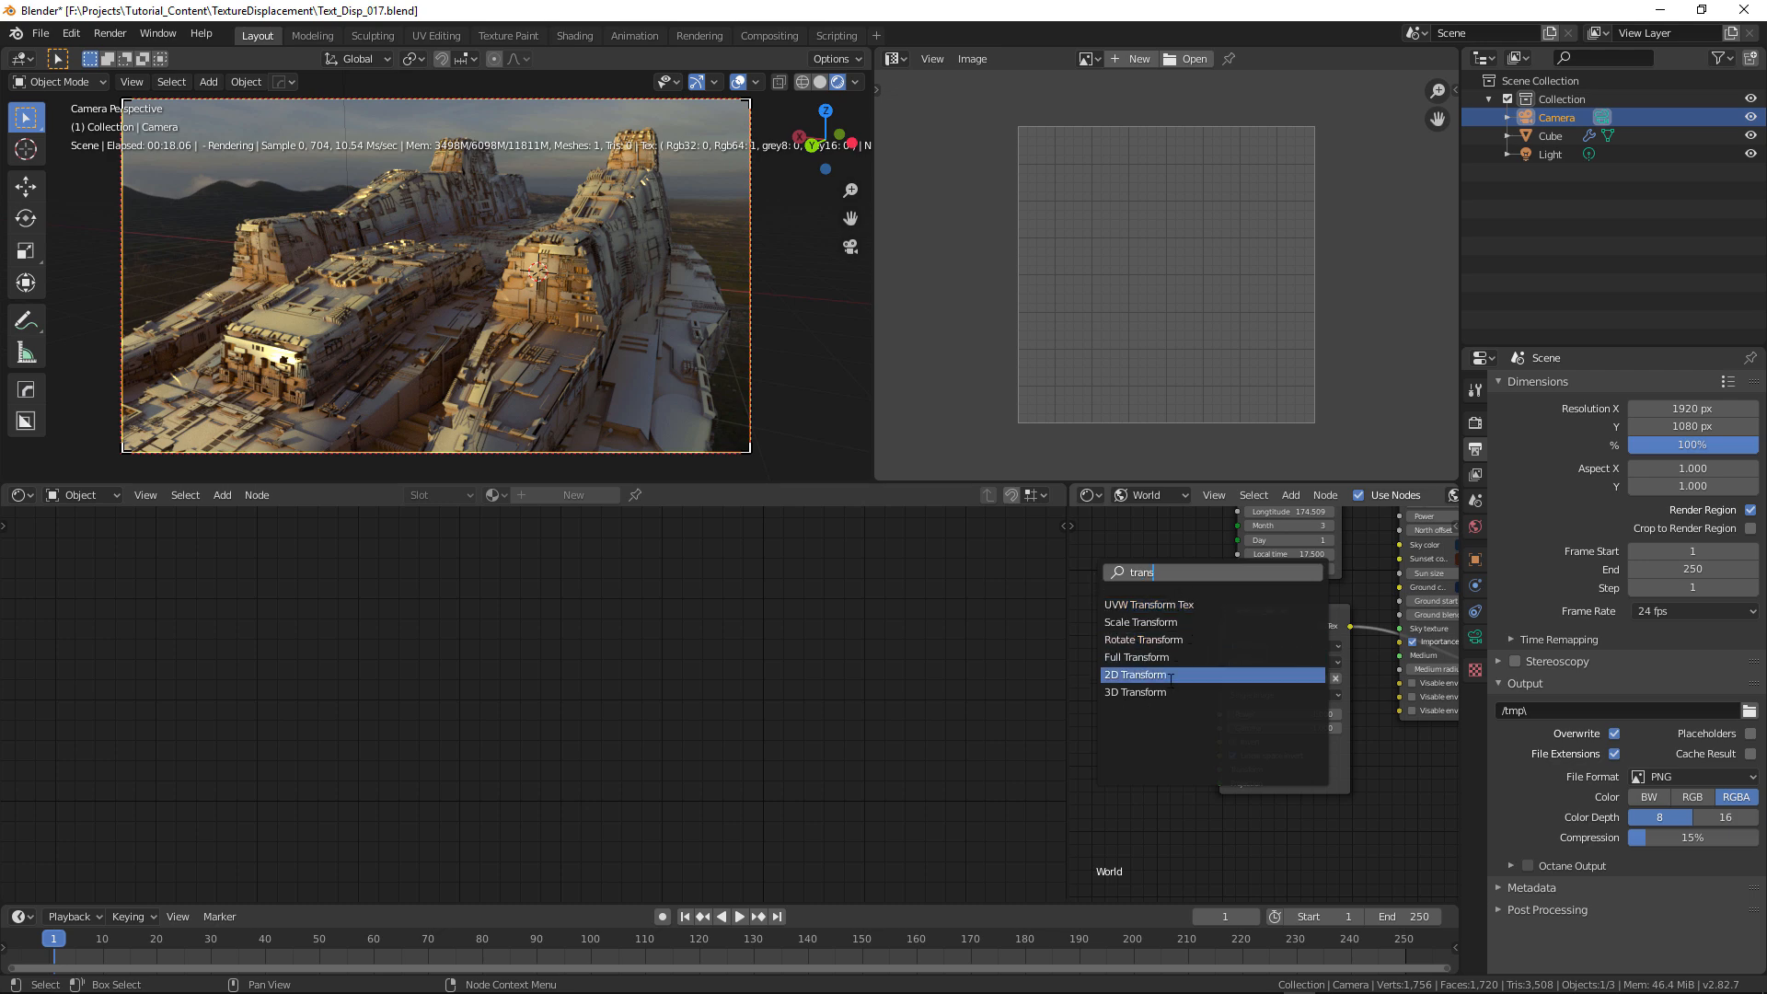
key("Return")
left_click(1088, 635)
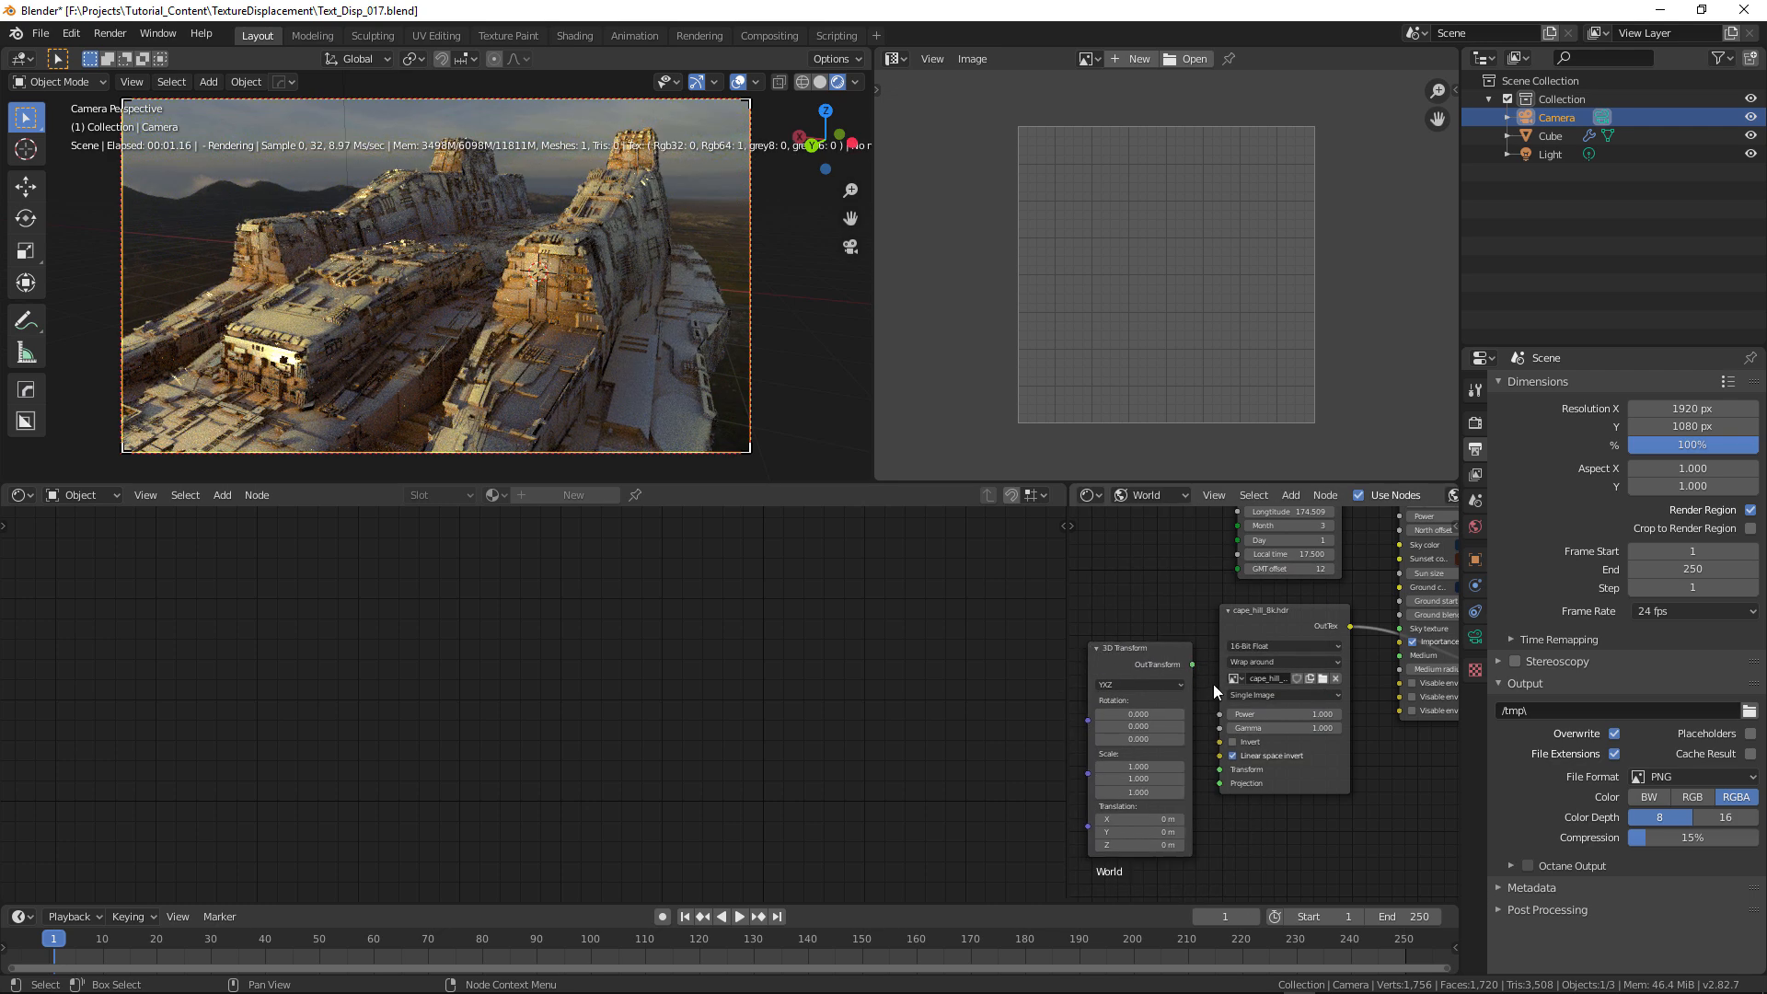
- Link the 3D Transform node to the HDRI image's Transform input and set its X translation to -0.39 m
left_click_drag(1221, 776, 1220, 770)
scroll(1244, 836, "up", 2)
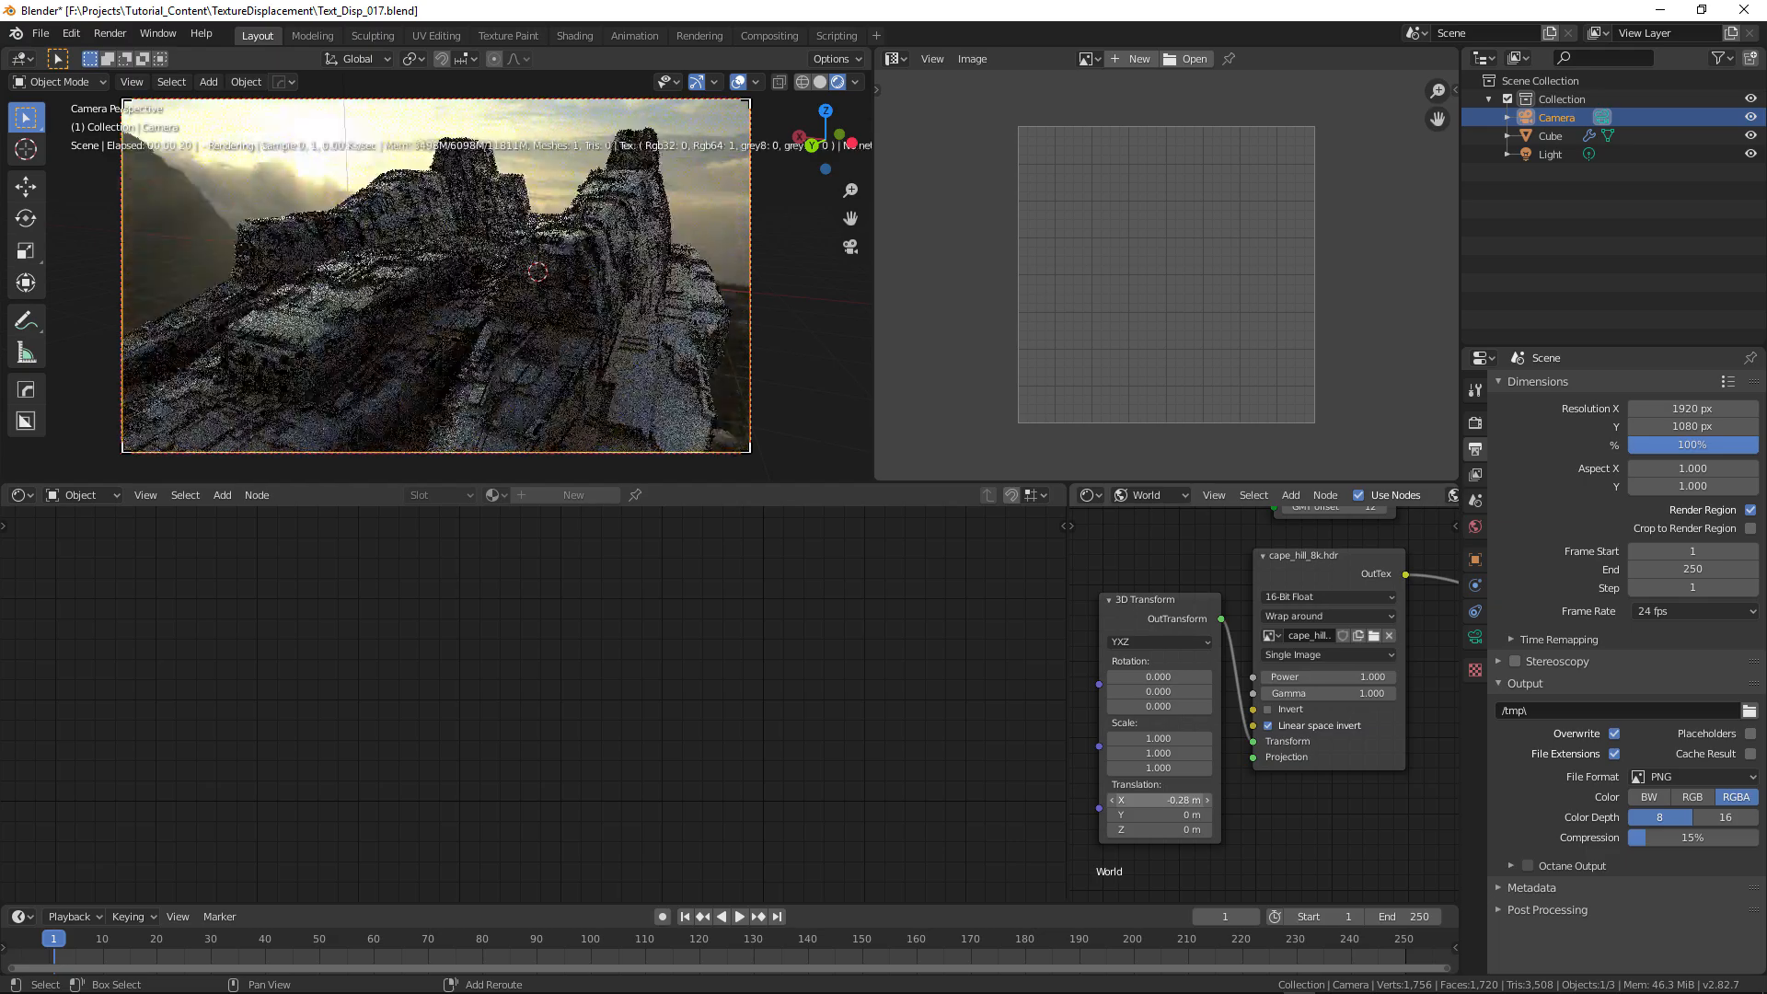
left_click_drag(1160, 799, 1170, 800)
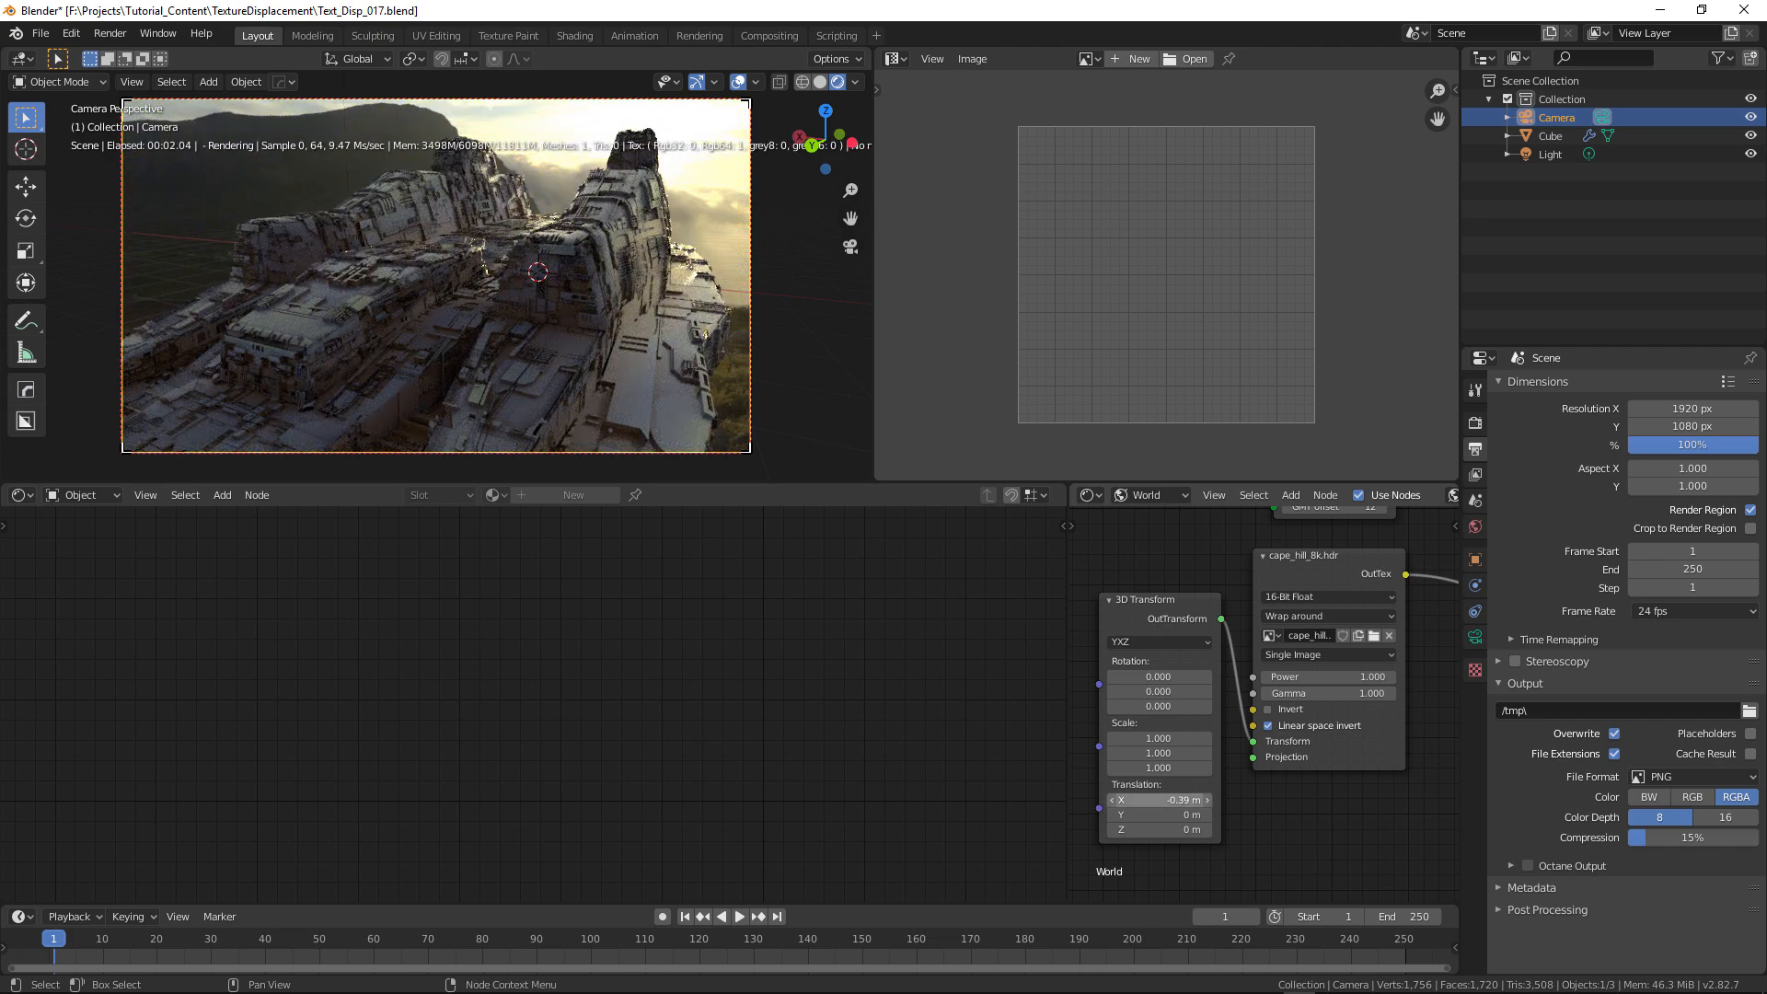
middle_click_drag(1277, 858, 1356, 720)
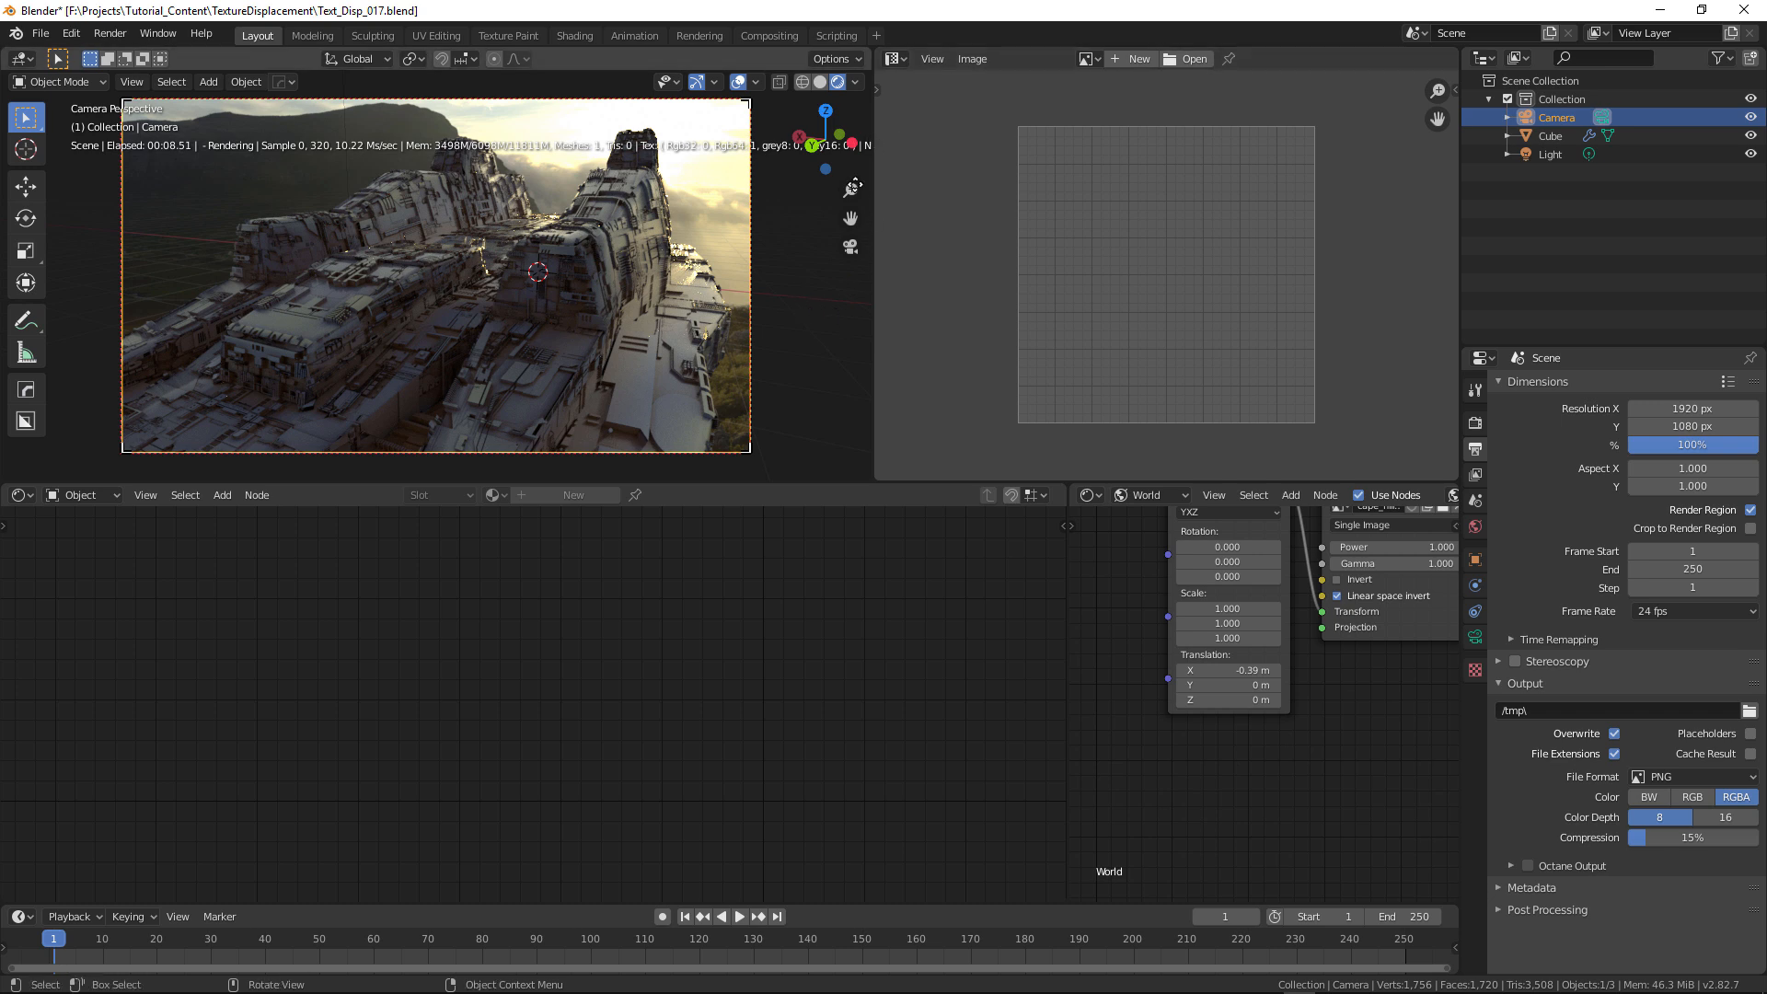
- Enable the Octane Camera Imager preview for the viewport and switch on its Override option
key("n")
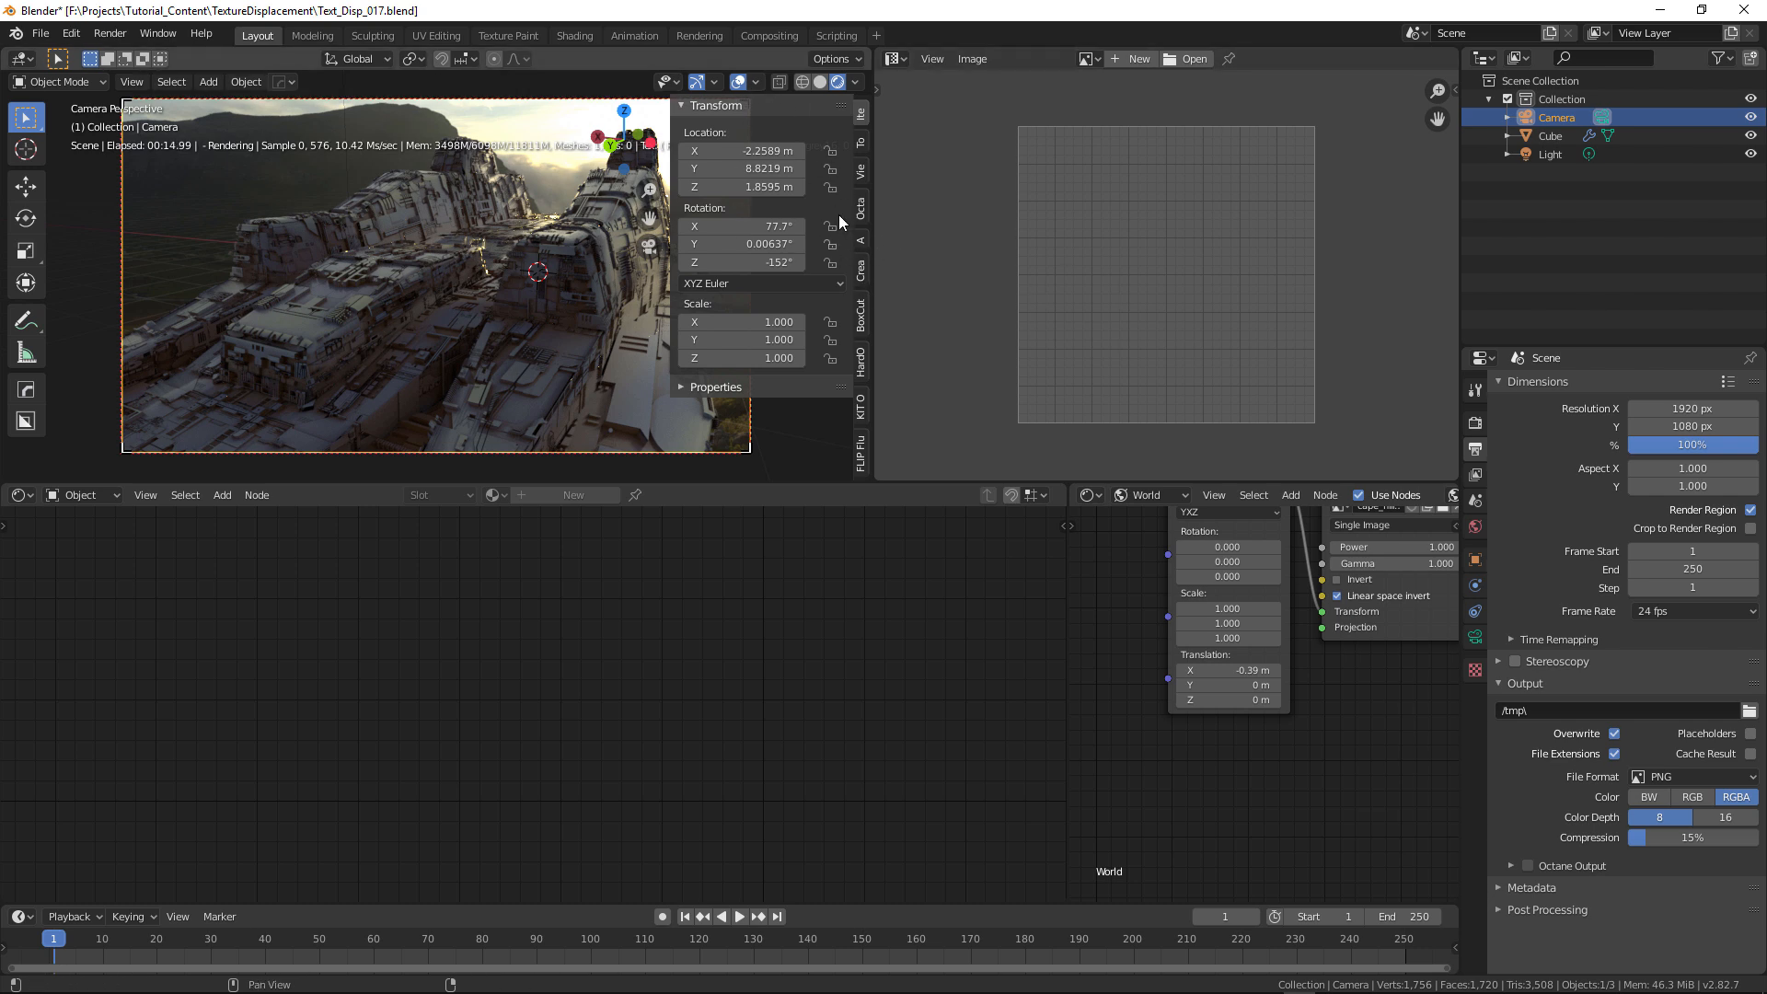
left_click(862, 211)
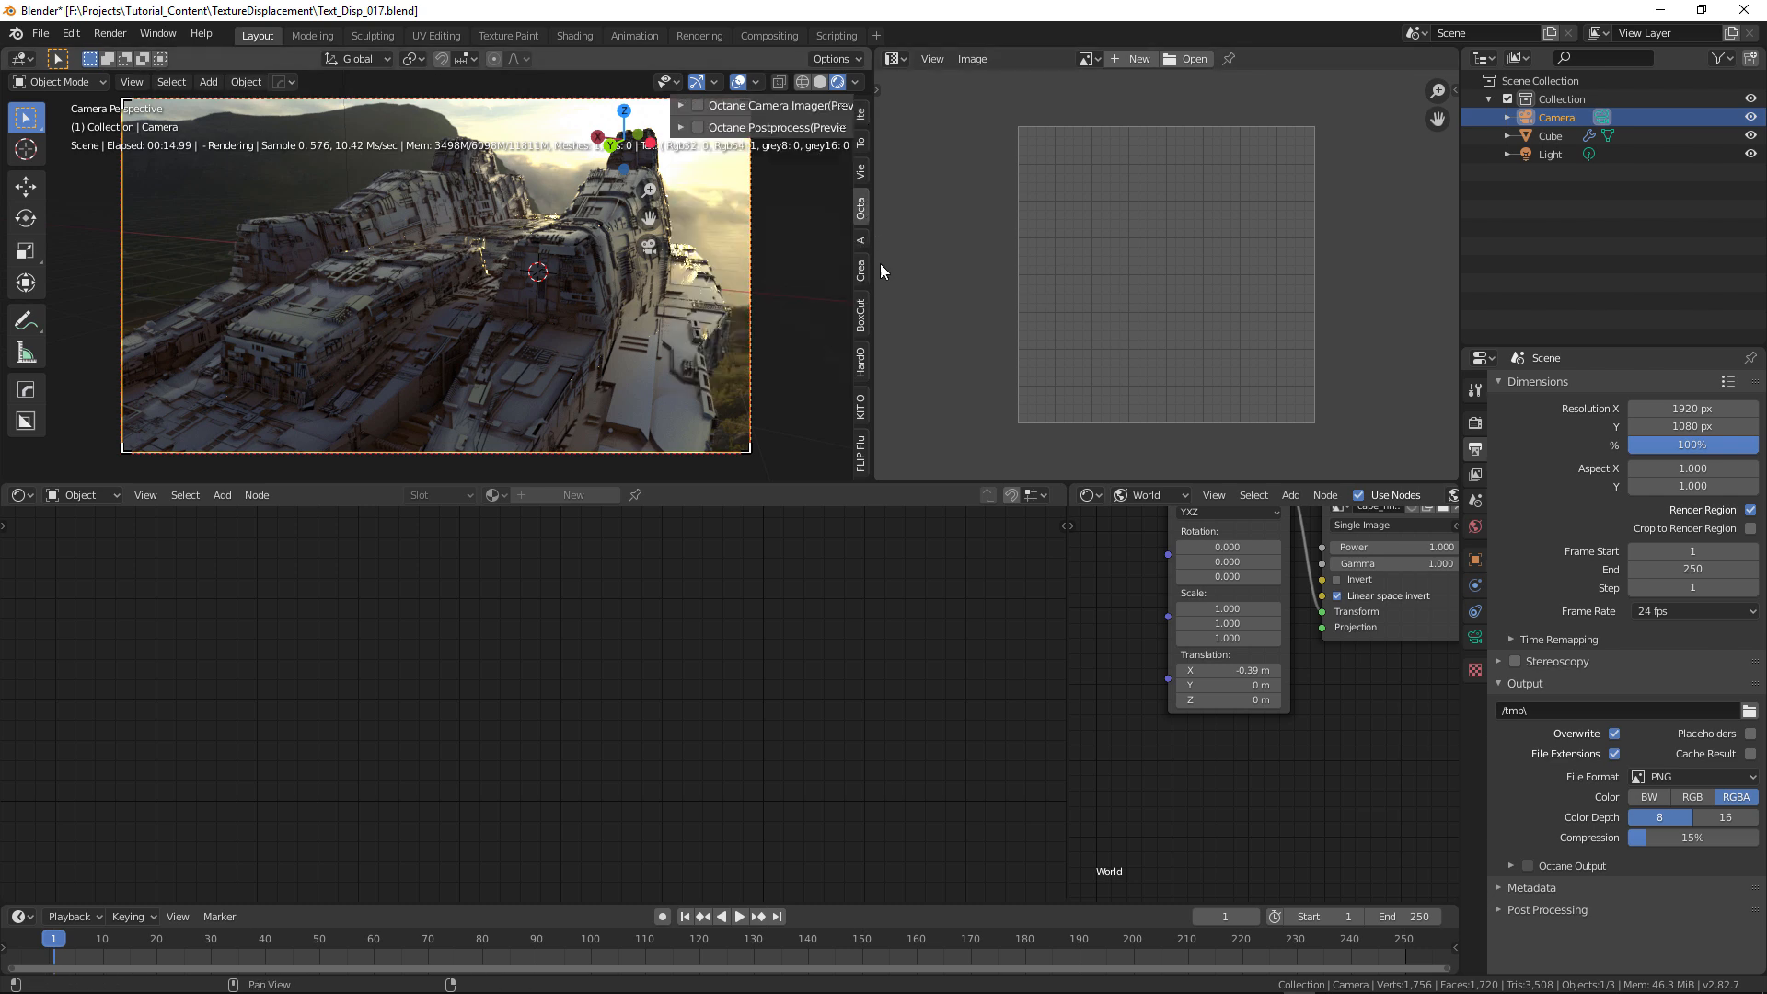
left_click(698, 105)
left_click(682, 106)
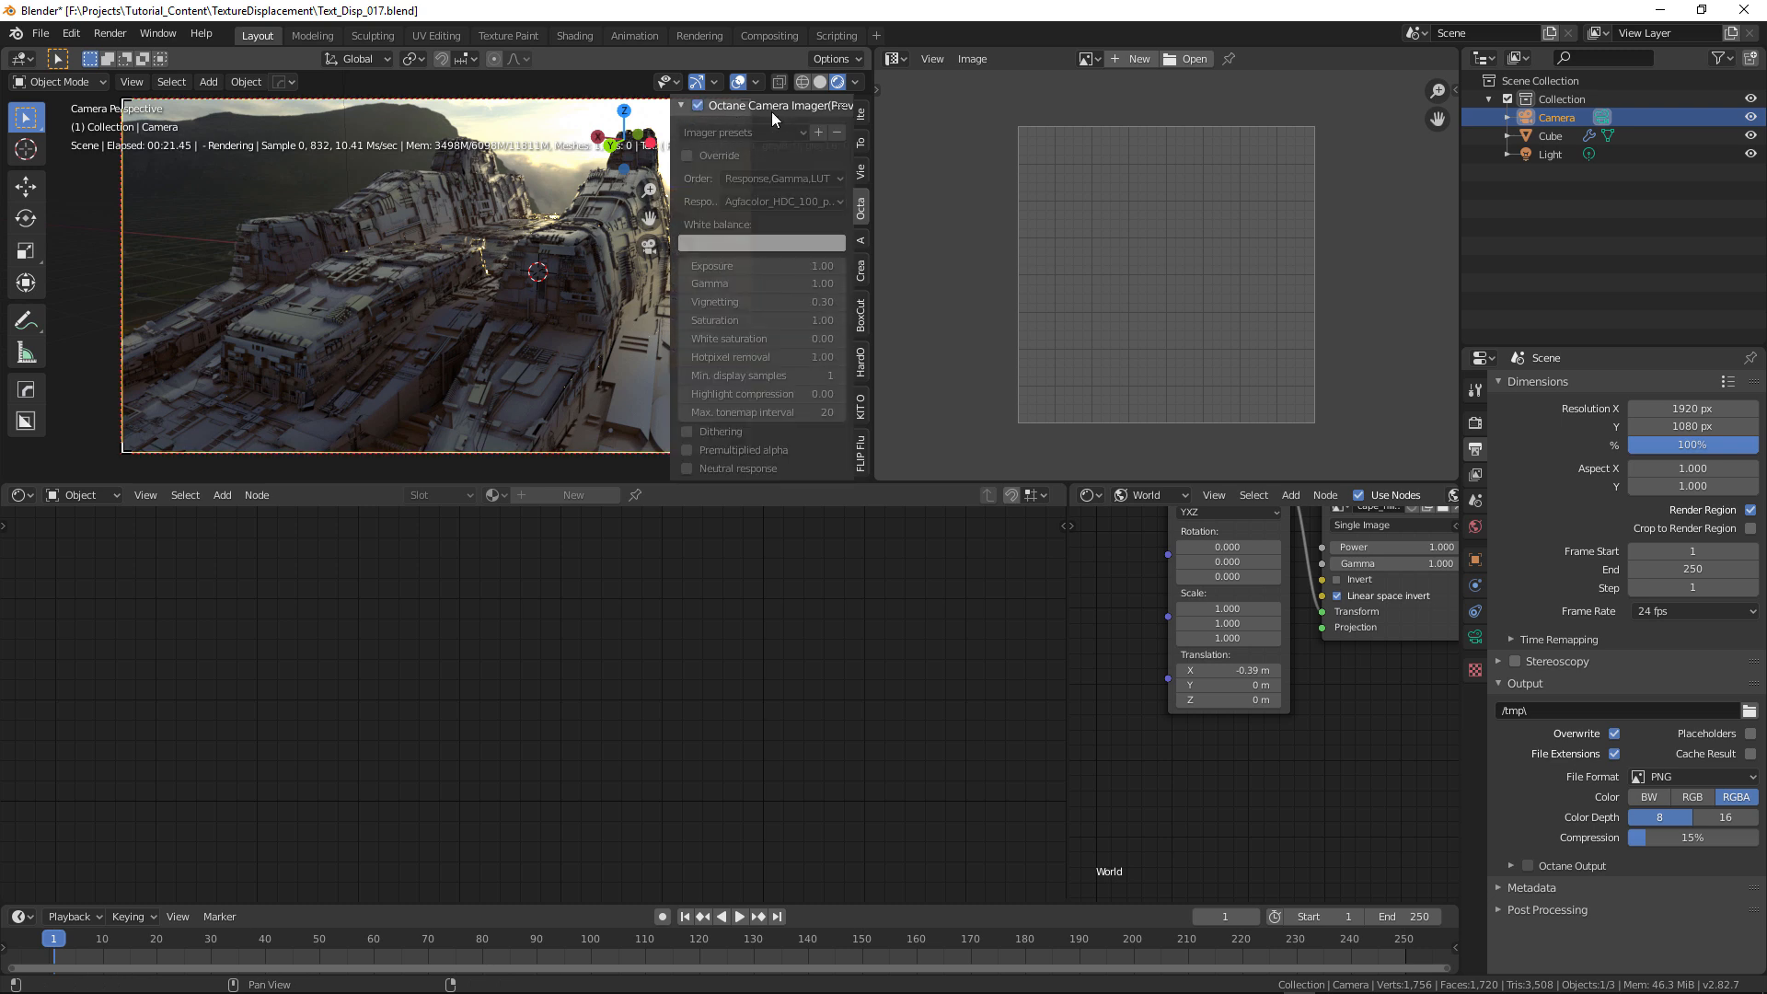
left_click(688, 156)
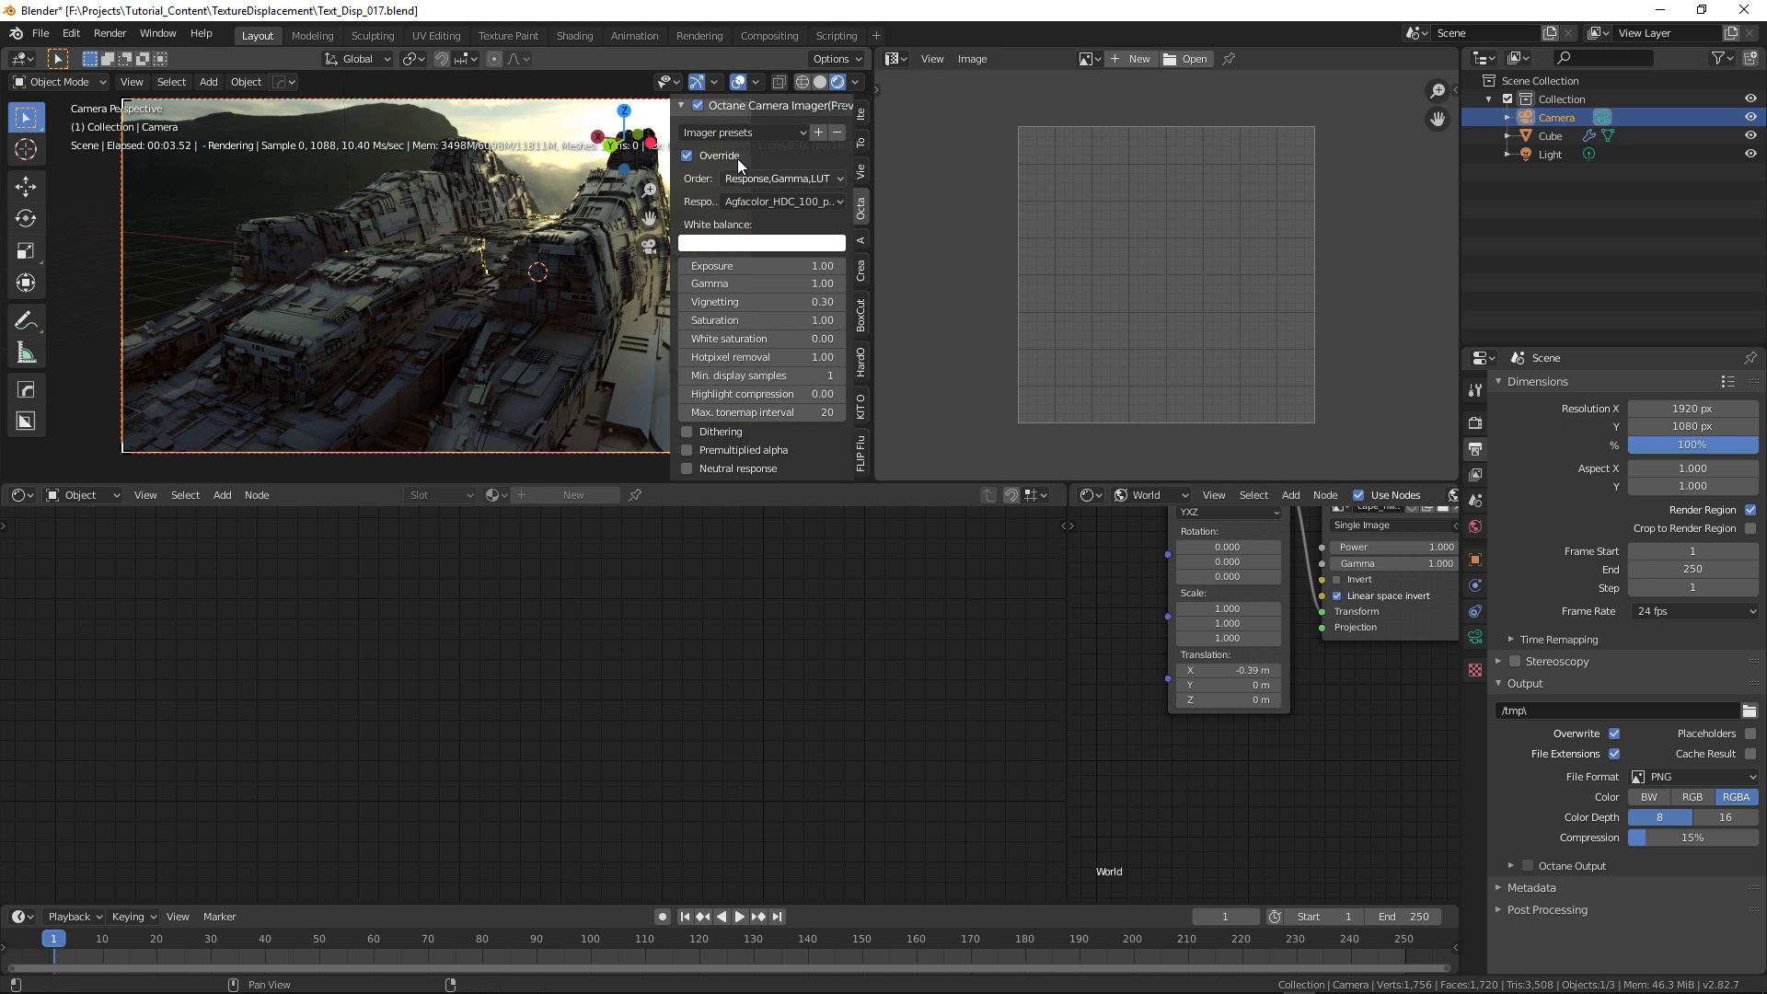
- Enable Octane Postprocess with Override and set both bloom power and glare power to 20
left_click(685, 105)
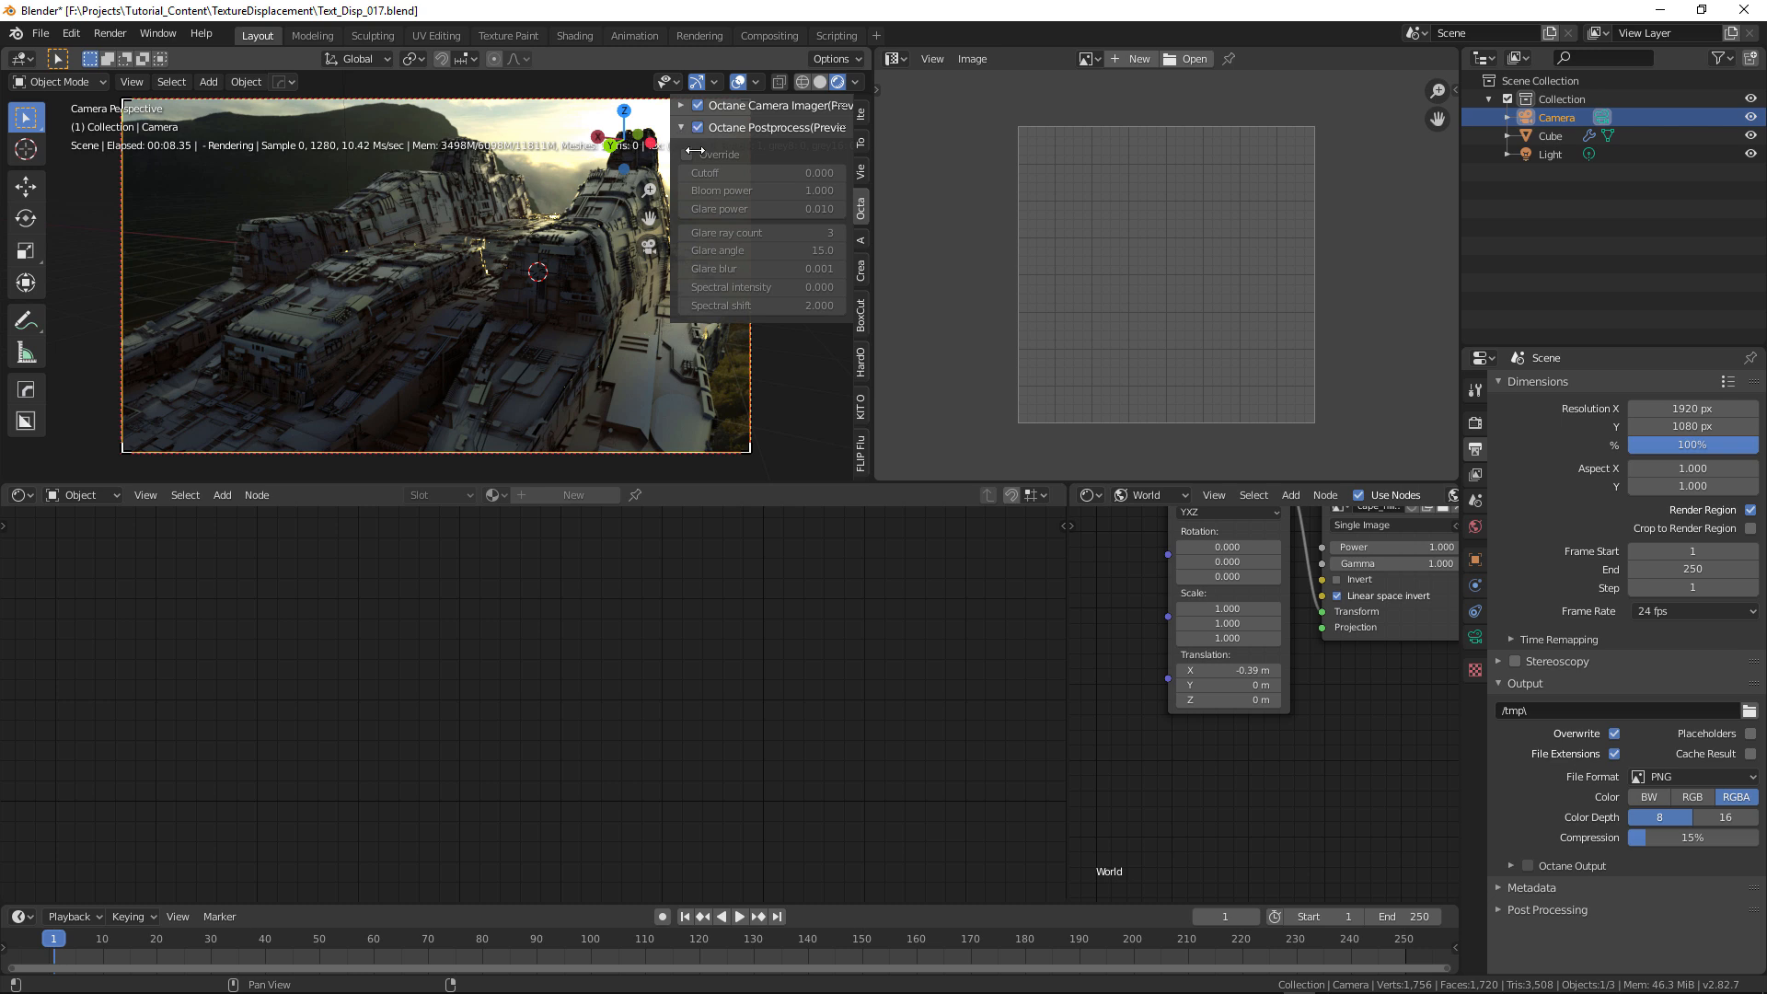
left_click(687, 154)
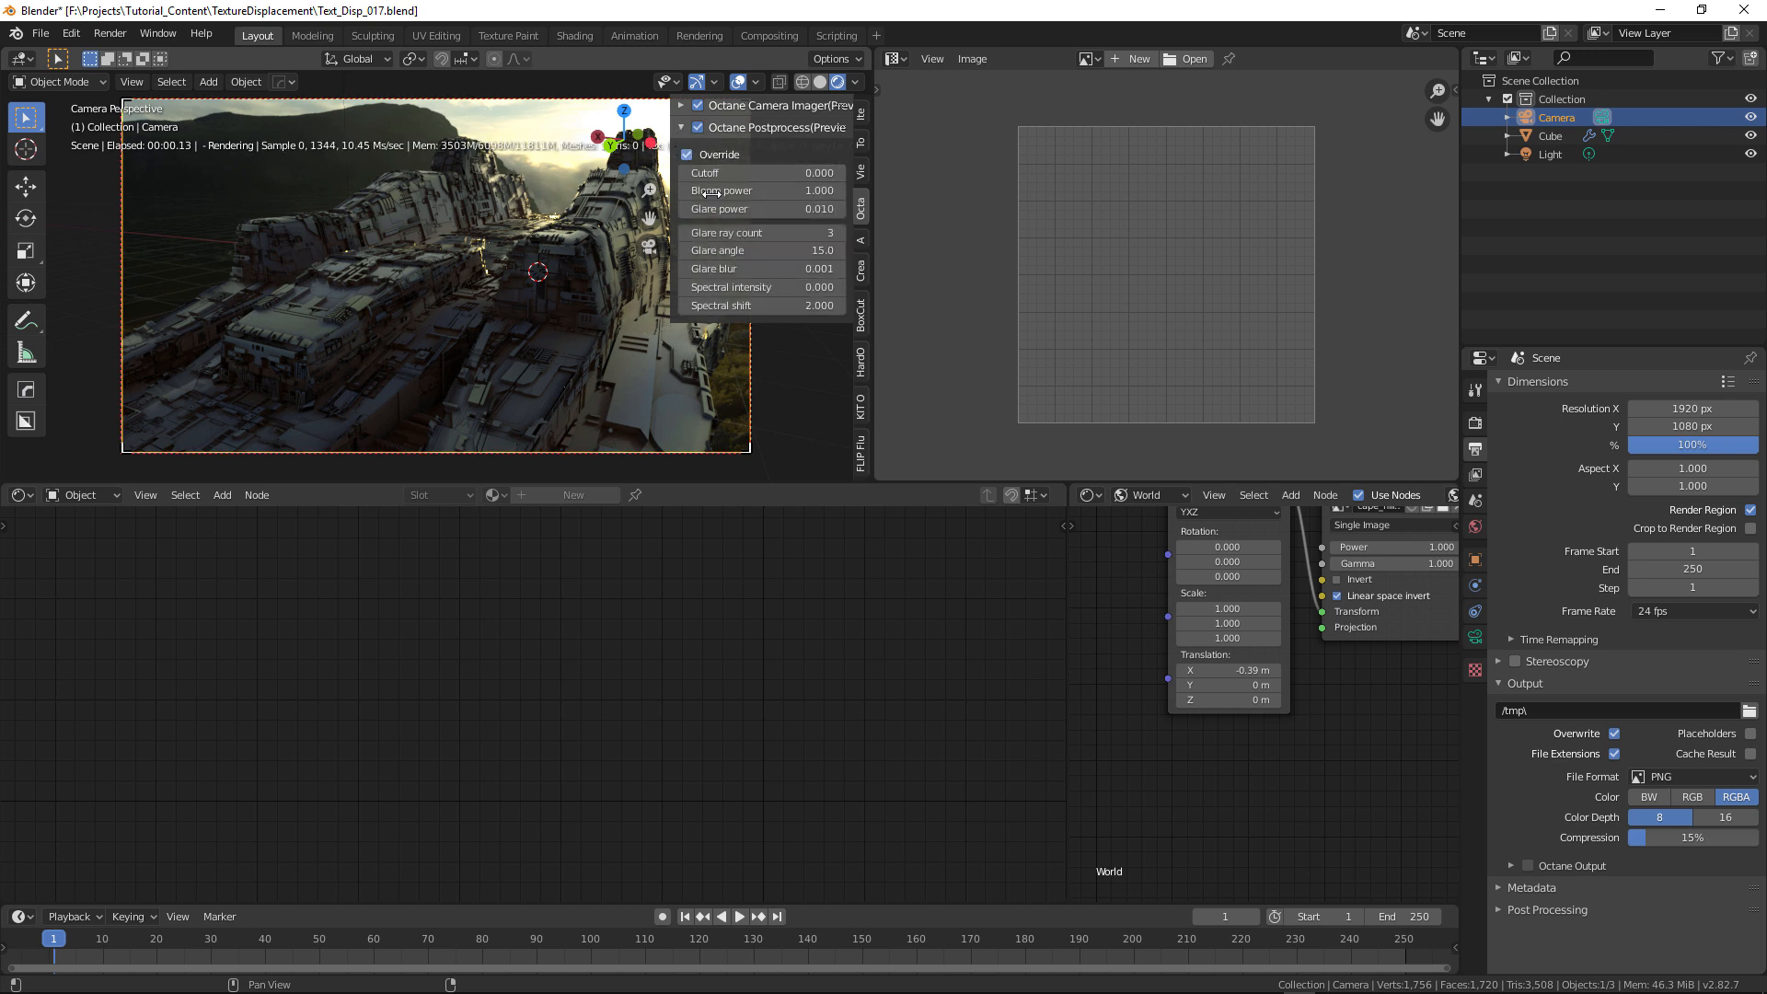
left_click_drag(743, 192, 743, 209)
type("10")
key("Return")
type("20")
key("Return")
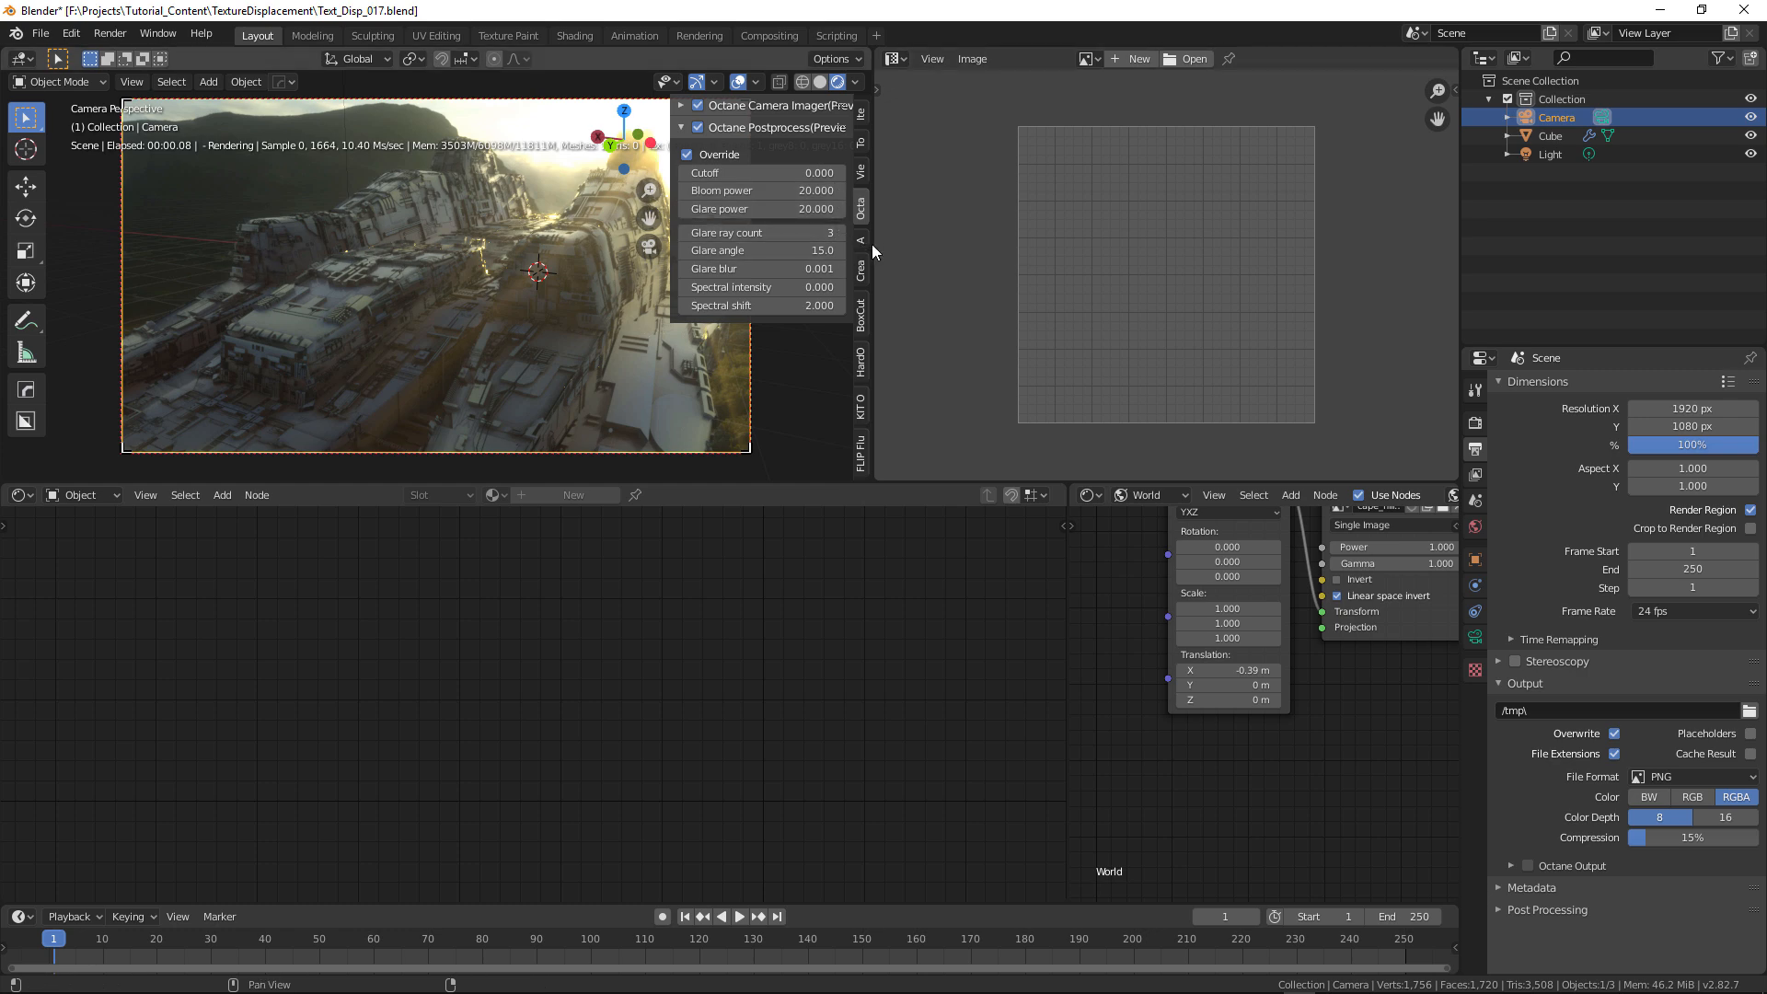
- Widen the 3D viewport and fly the camera to a new angle on the ship with the sun glaring behind its towers
left_click_drag(875, 244, 1041, 259)
key("n")
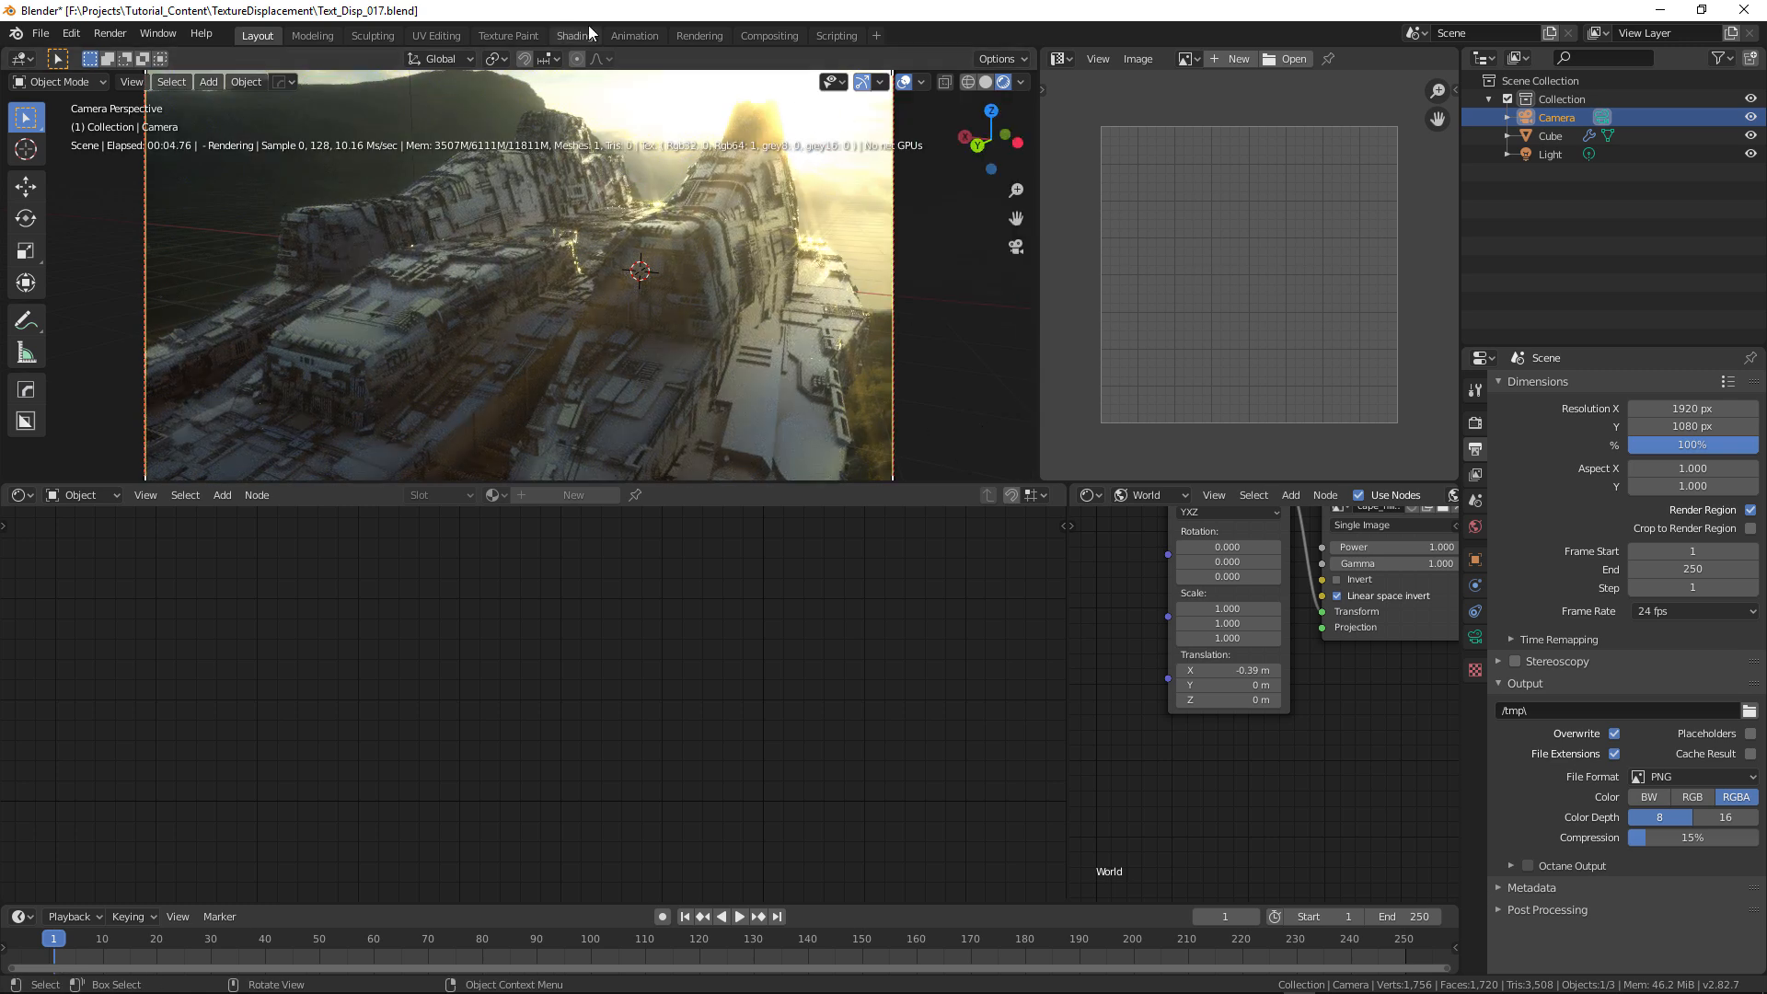
key("shift+grave")
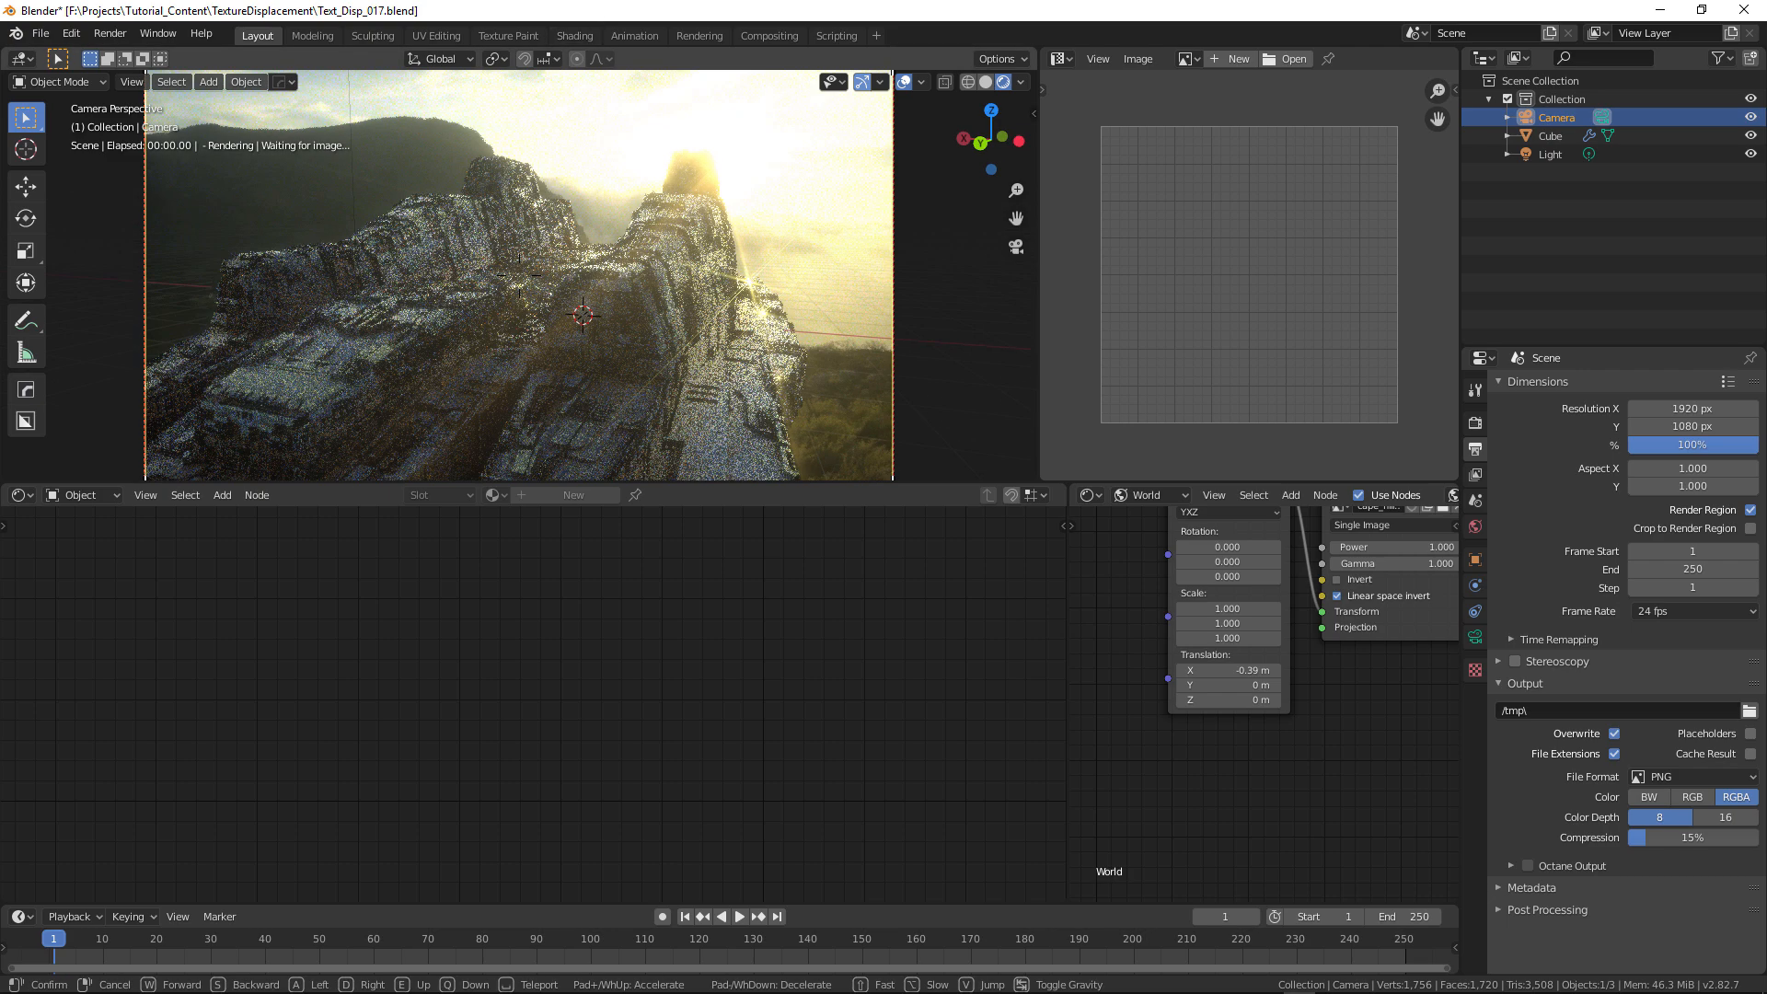
key("s")
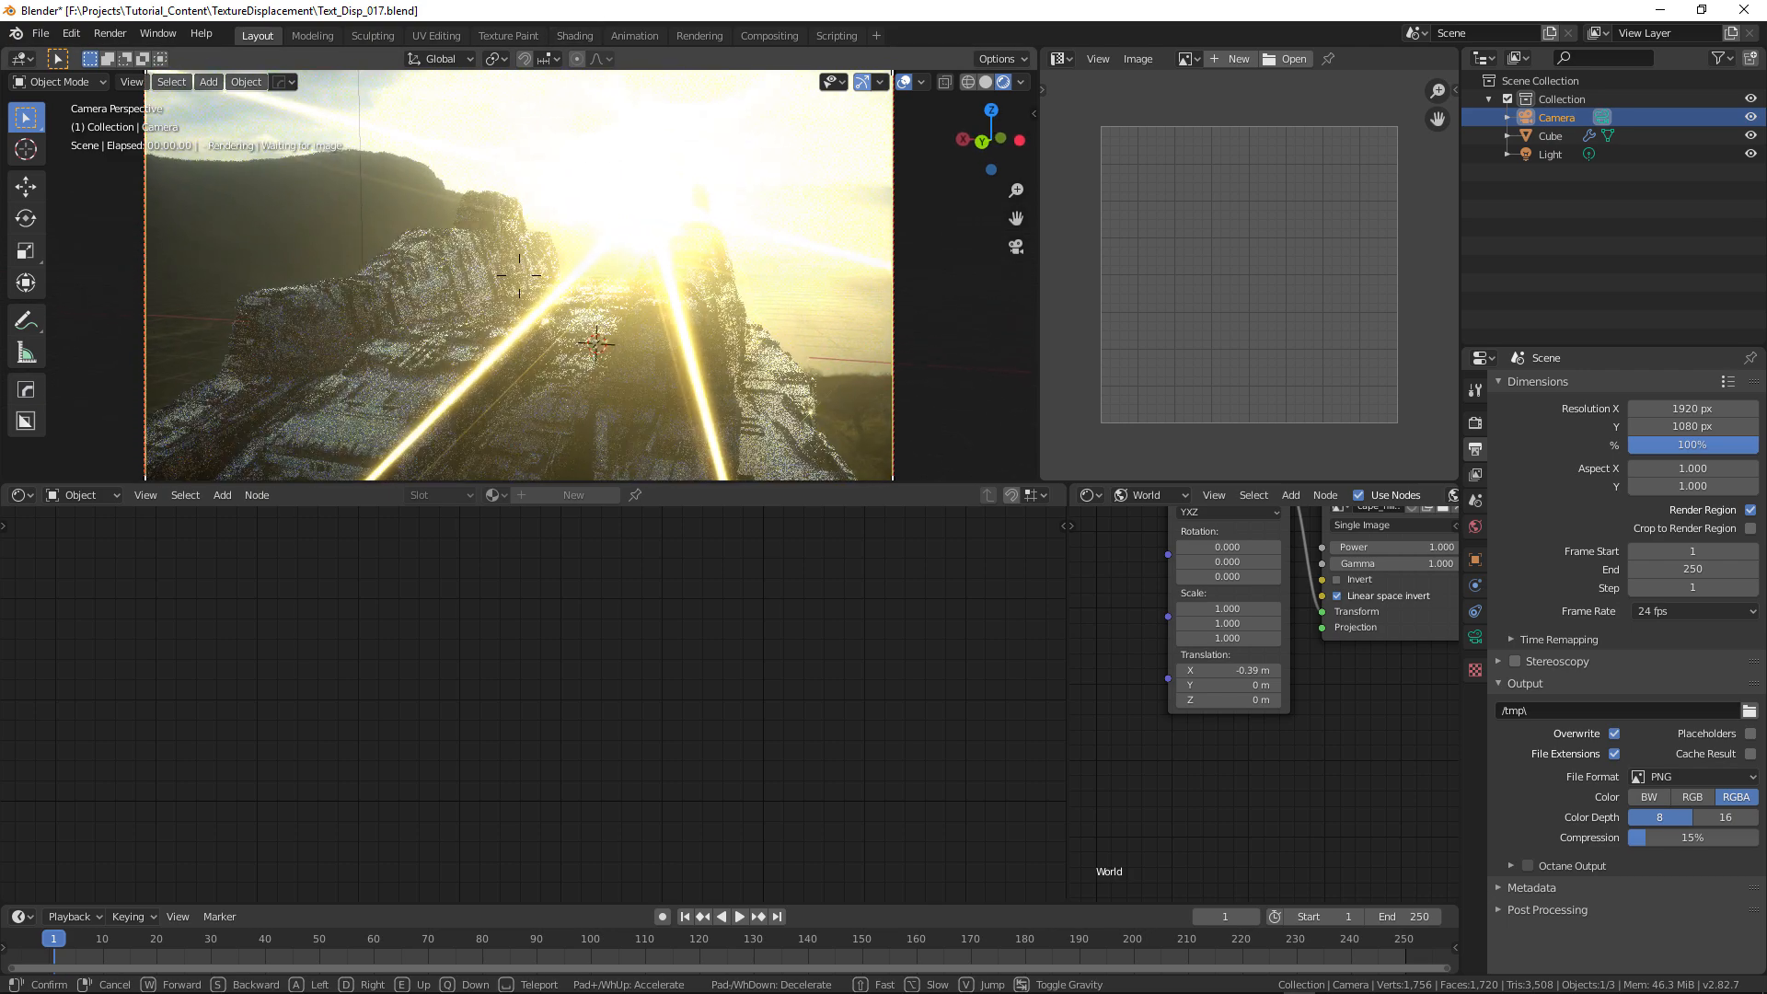
left_click(519, 276)
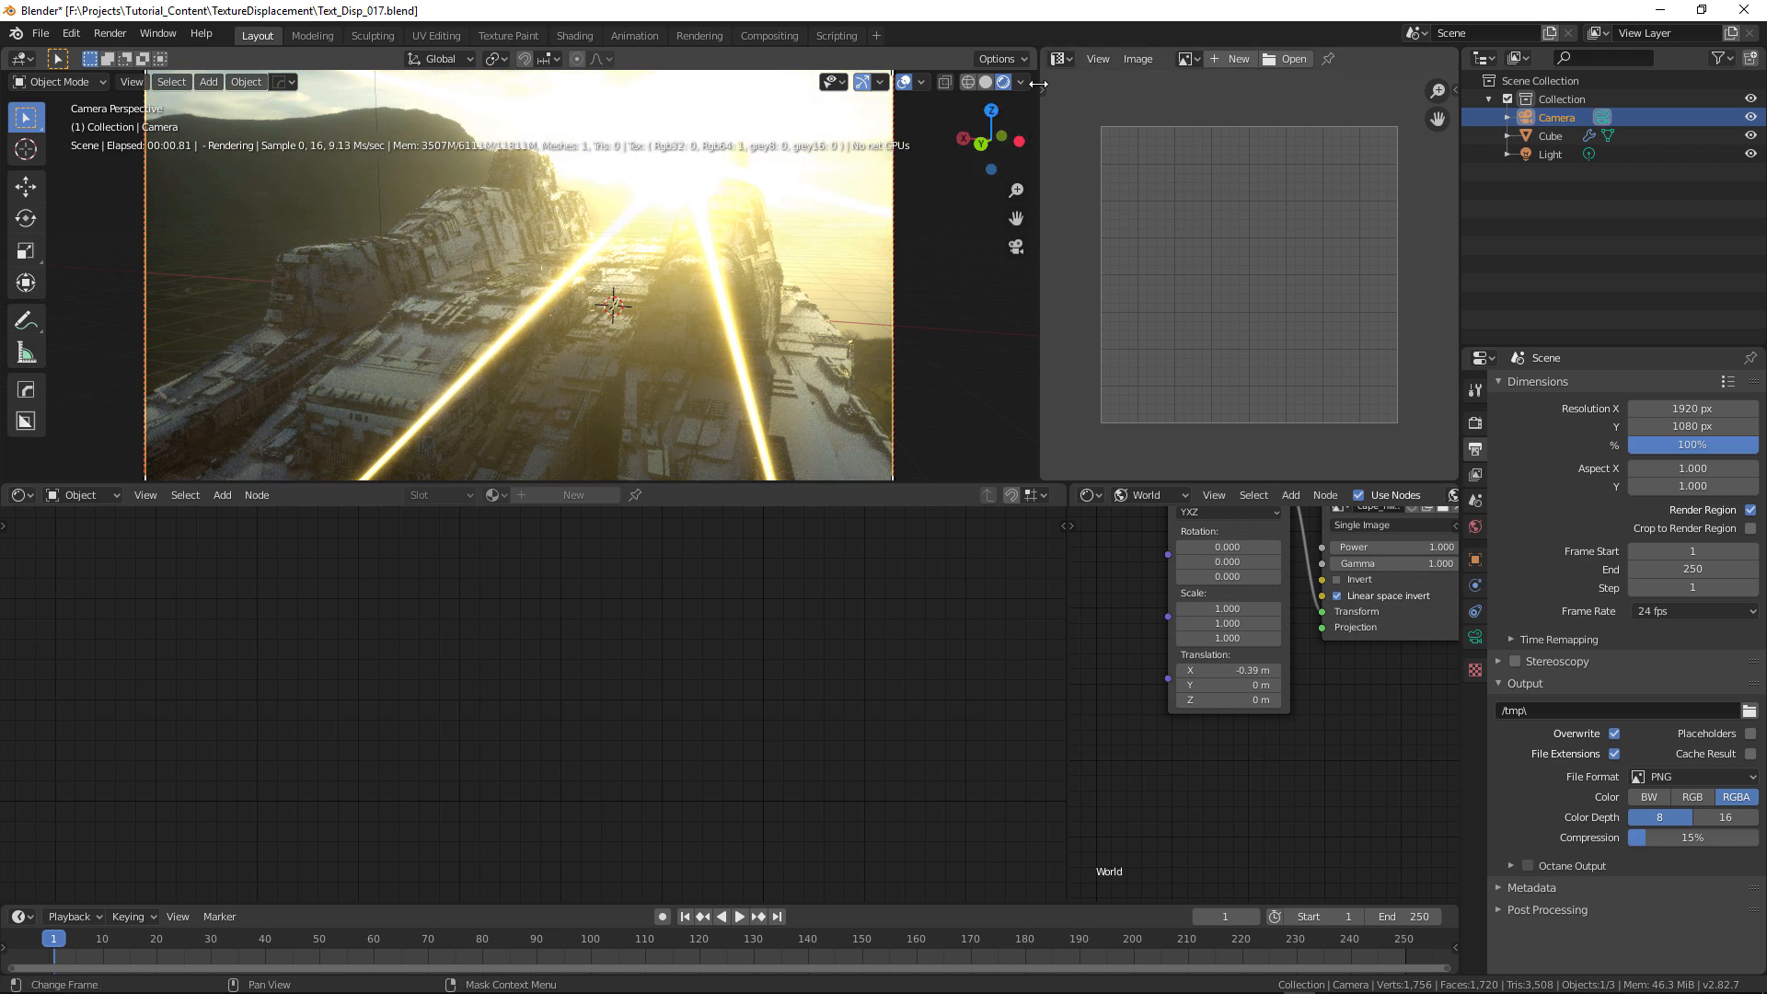
- Reduce the Octane Postprocess glare power to 2 and raise the glare blur to 0.076
key("n")
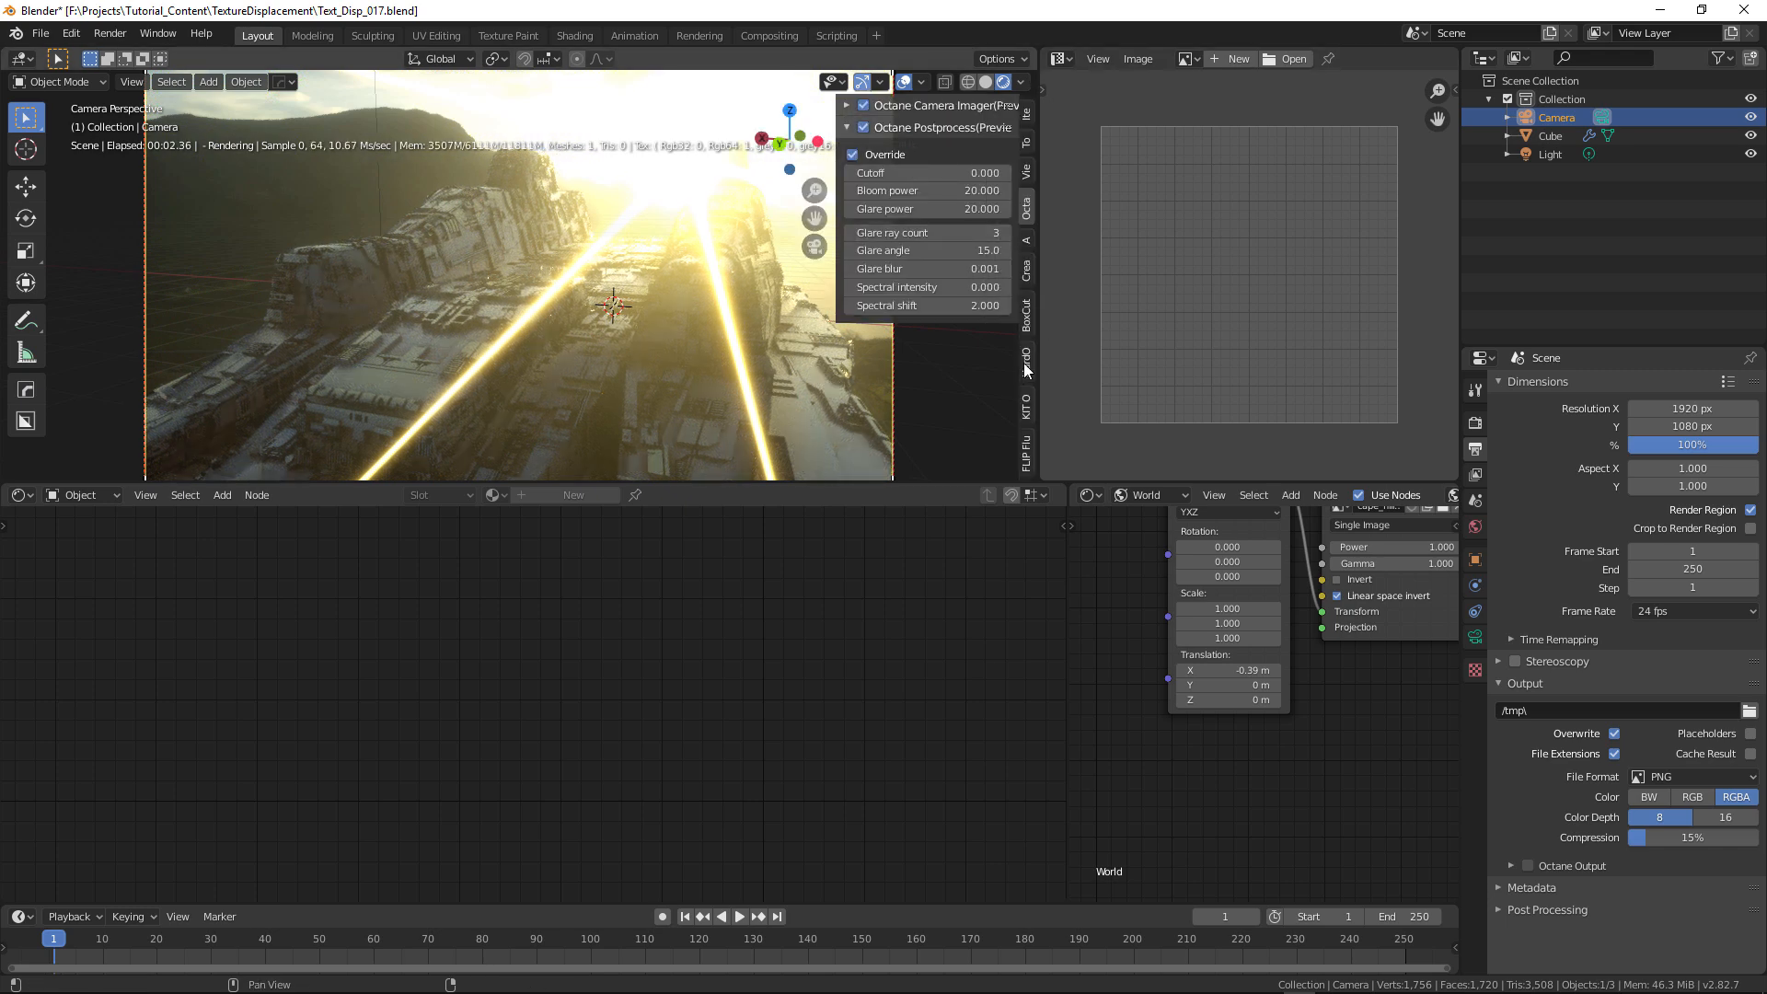
left_click(936, 208)
type("10.0")
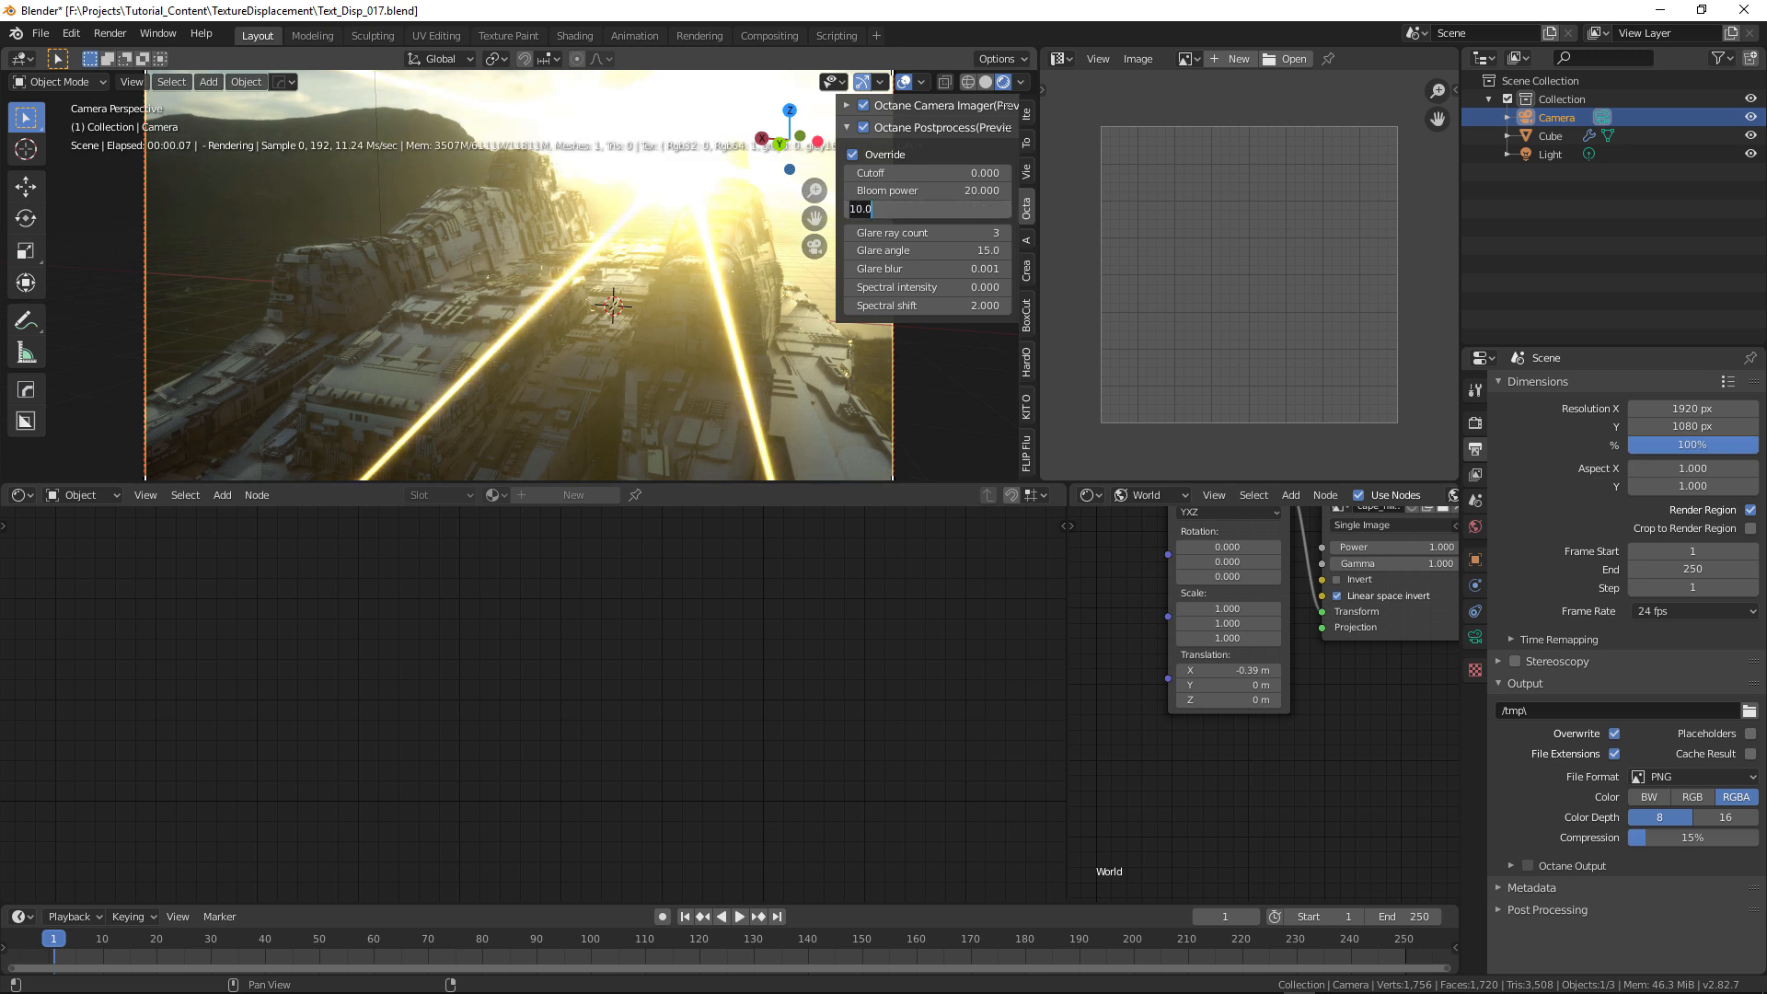
key("Return")
left_click(930, 209)
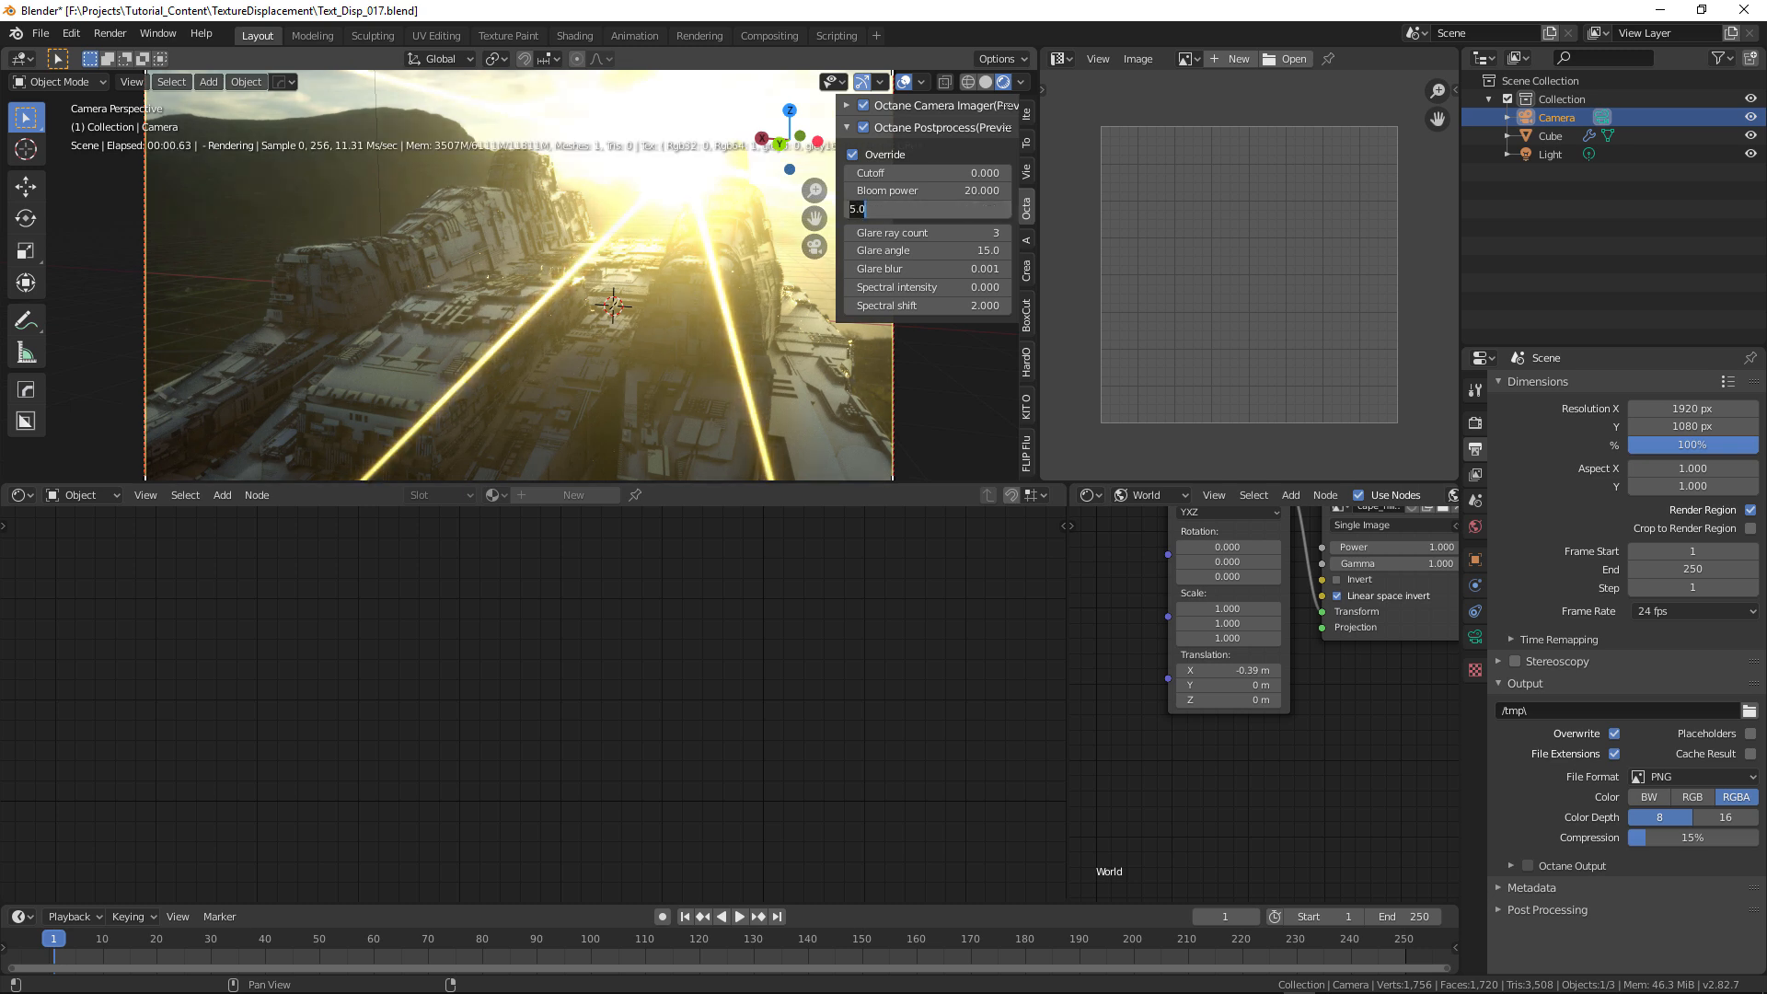
type("2")
key("Return")
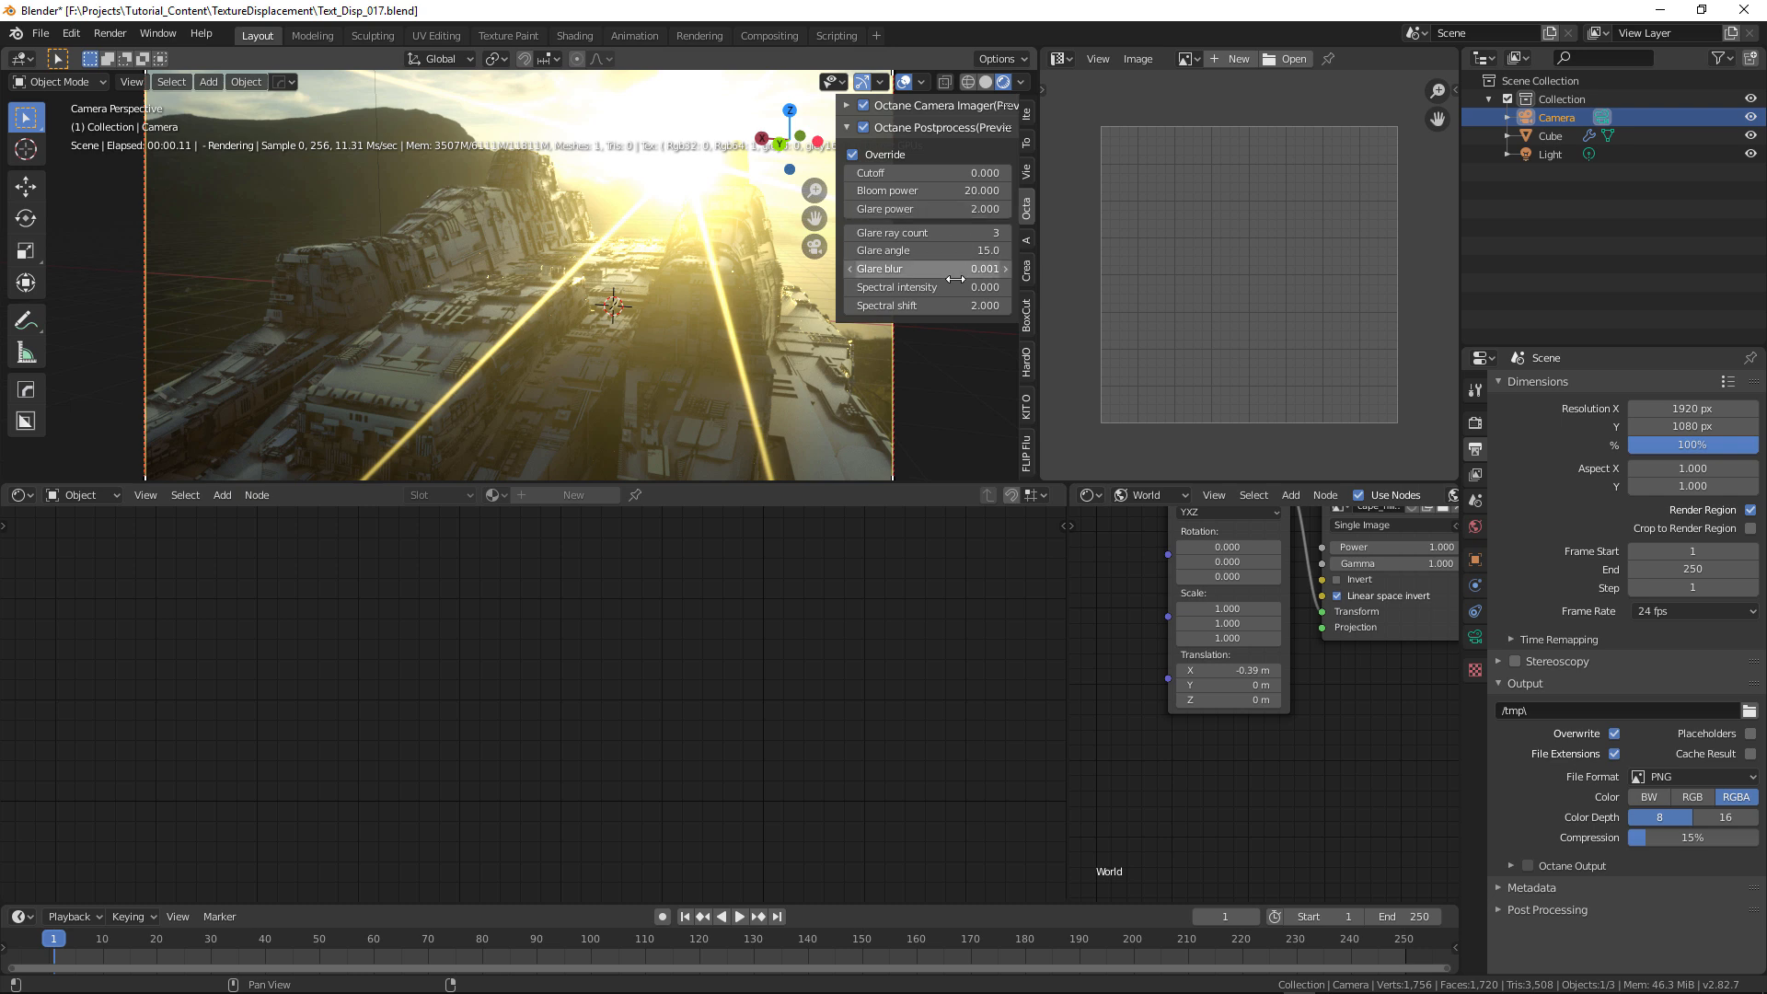
left_click_drag(941, 268, 1015, 267)
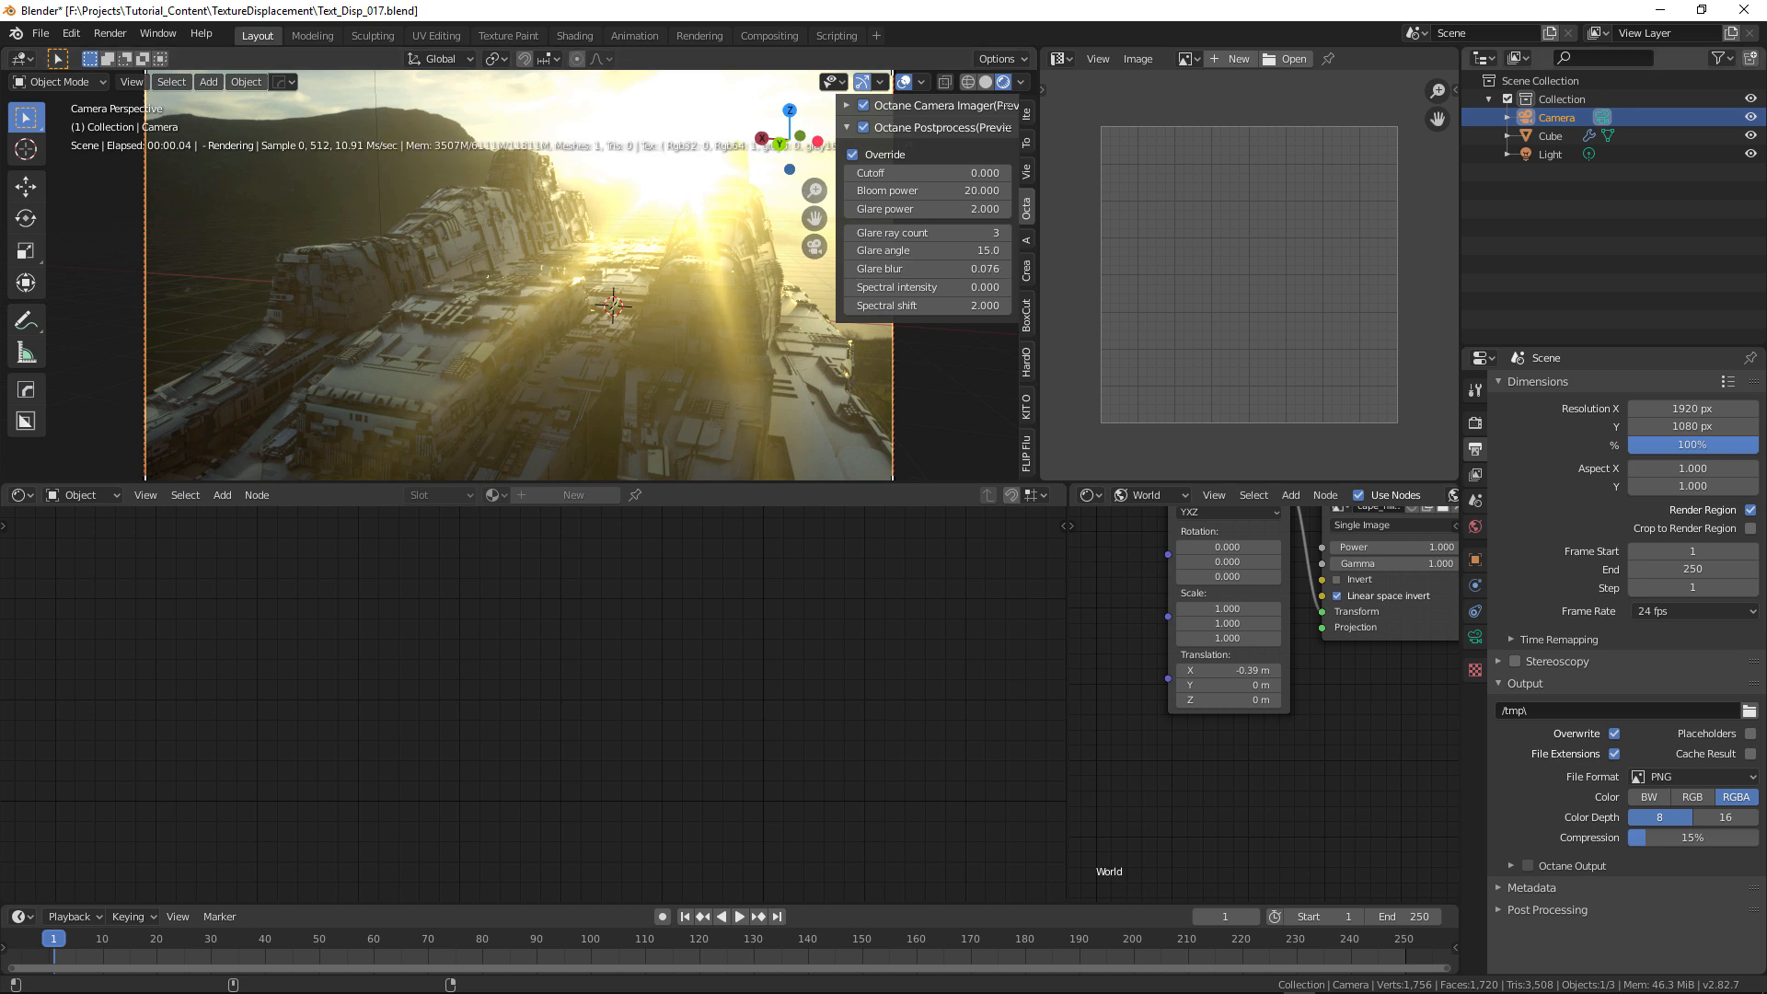
- Set the Octane Postprocess glare power to 1 and bloom power to 10
left_click(941, 209)
type("1")
key("Return")
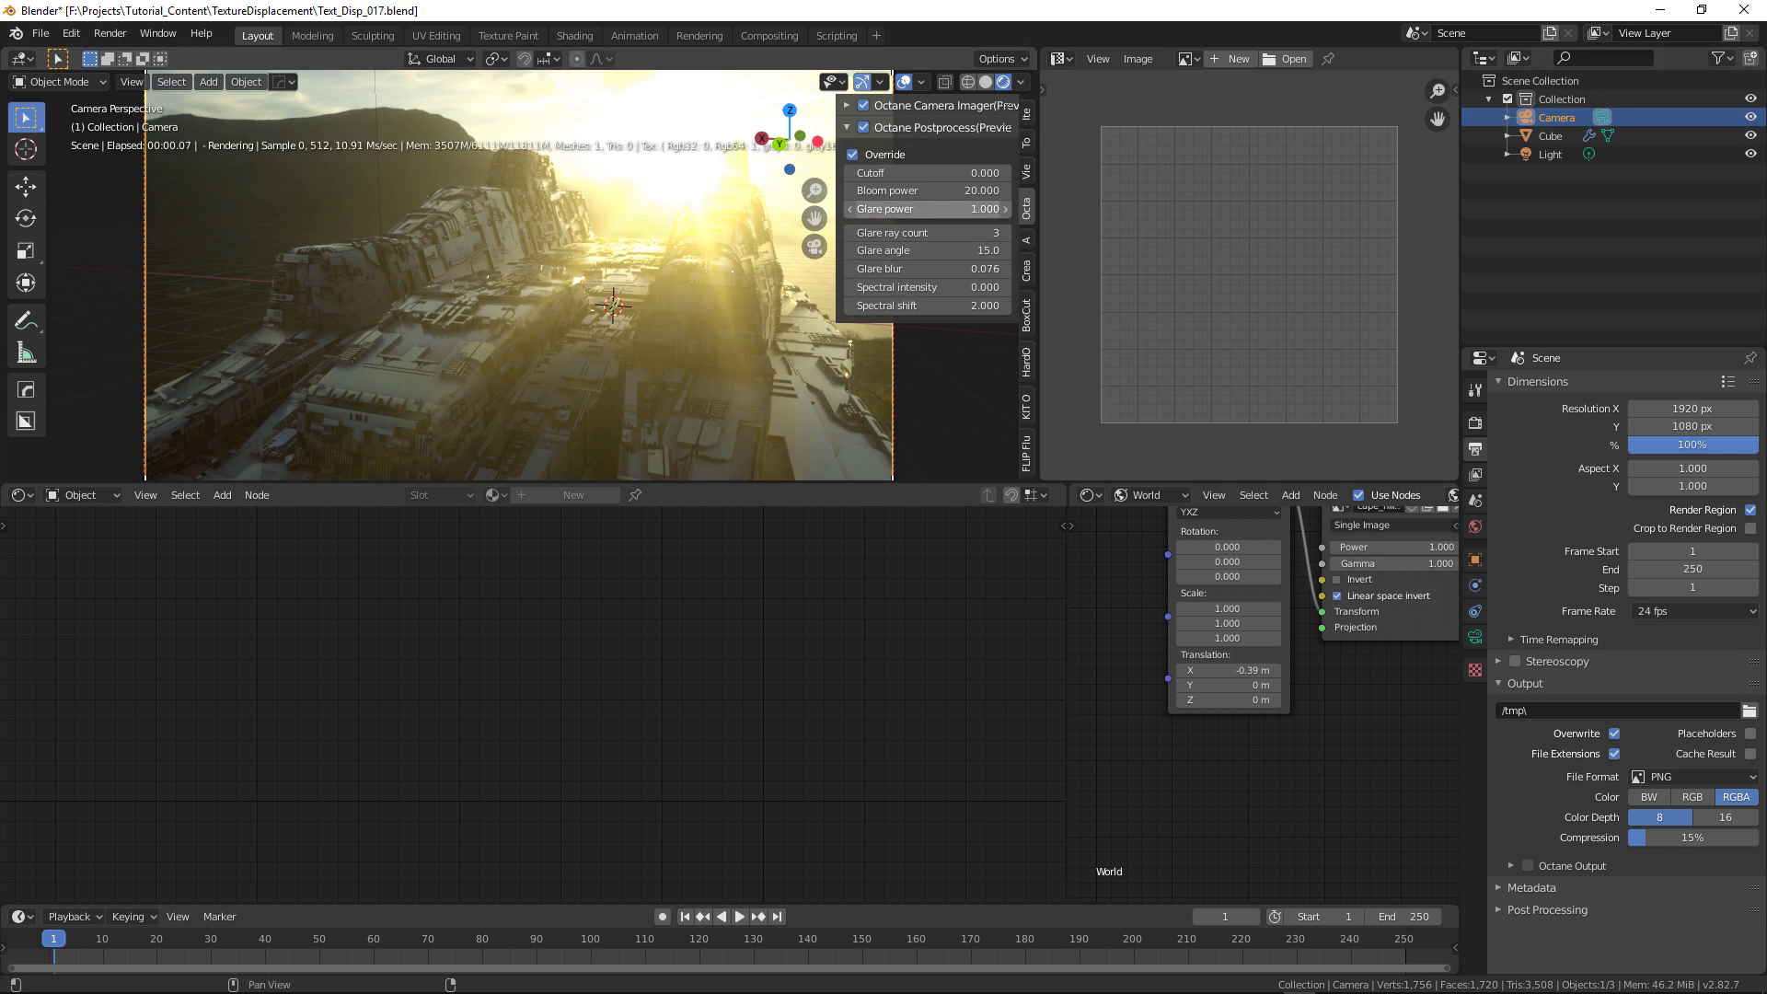
left_click(976, 191)
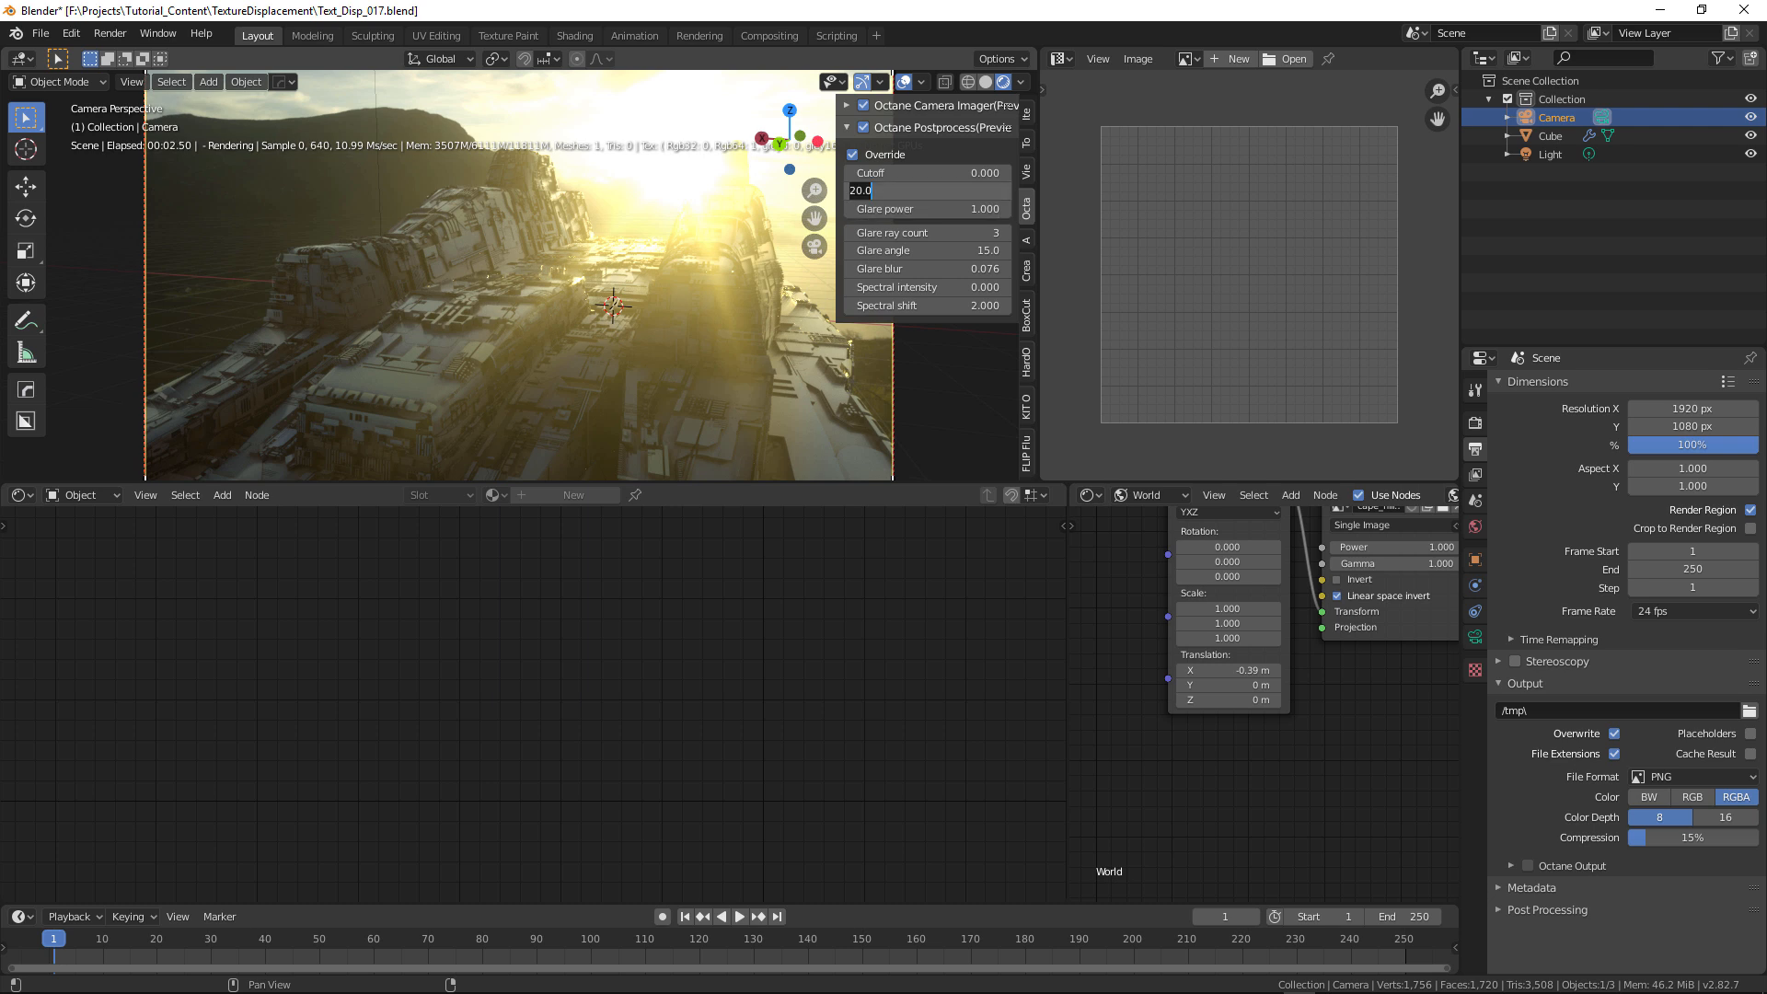
type("10")
key("Return")
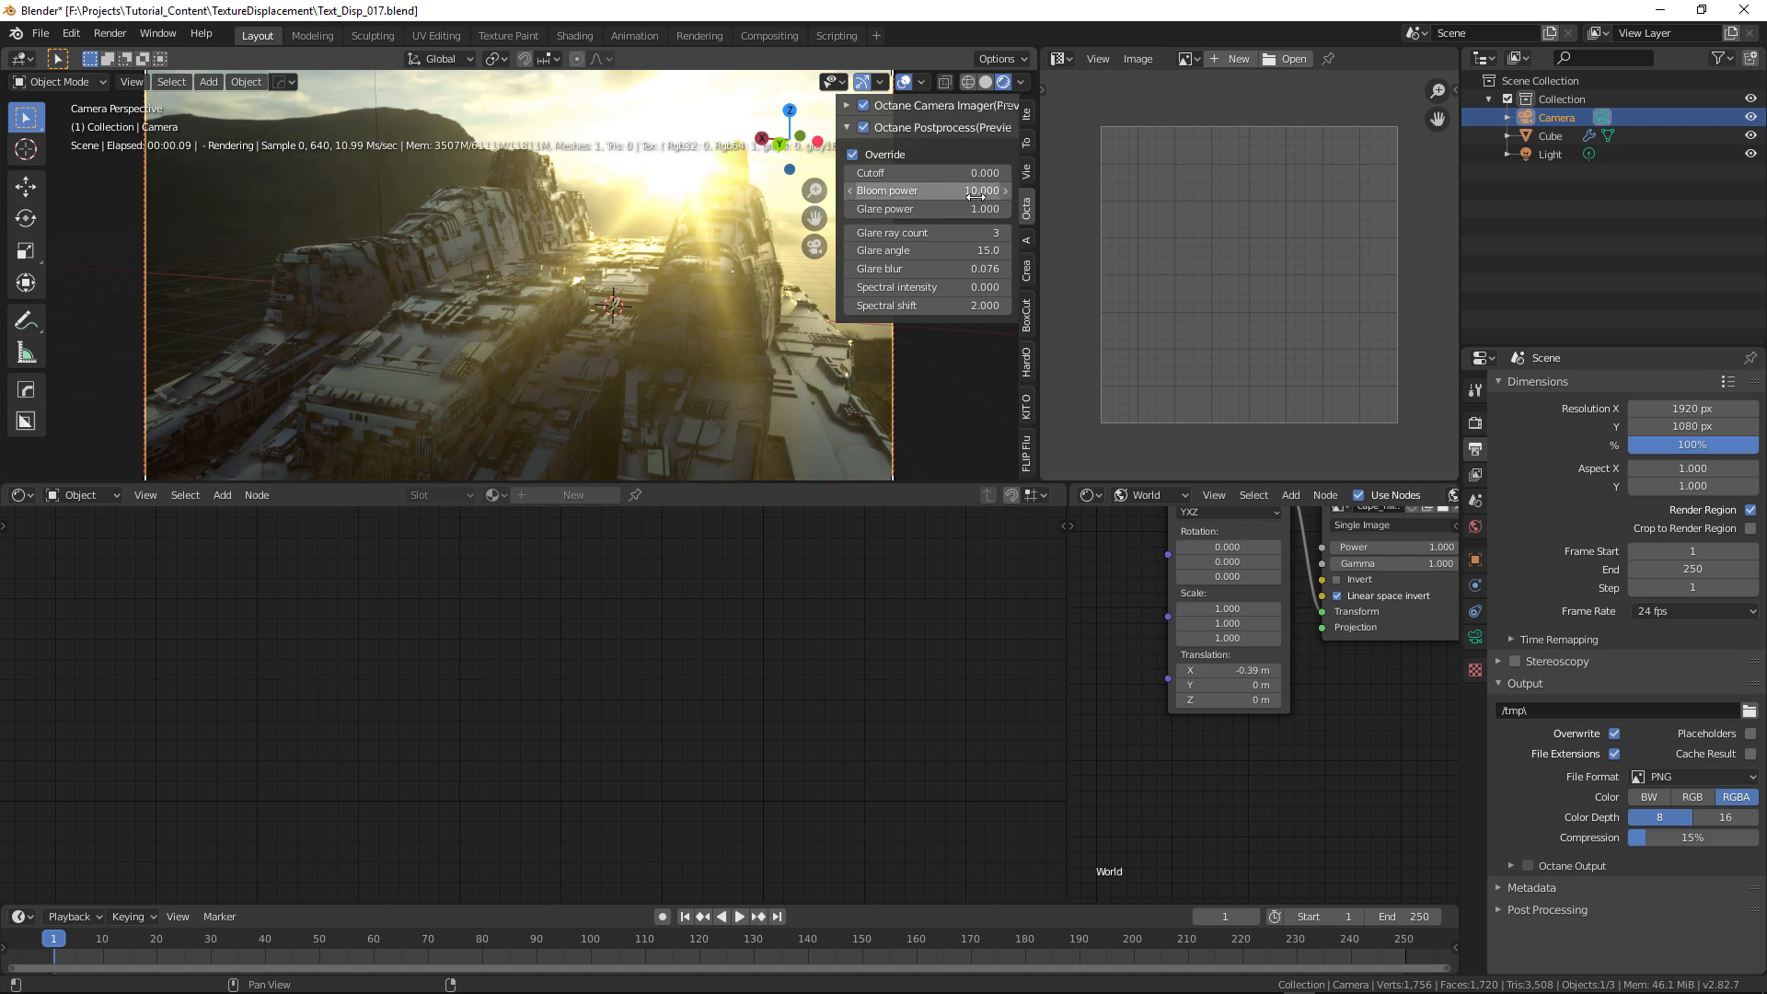
- Expand the Octane Camera Imager settings and cycle the response type through several film looks to DSCS315_6
left_click(848, 105)
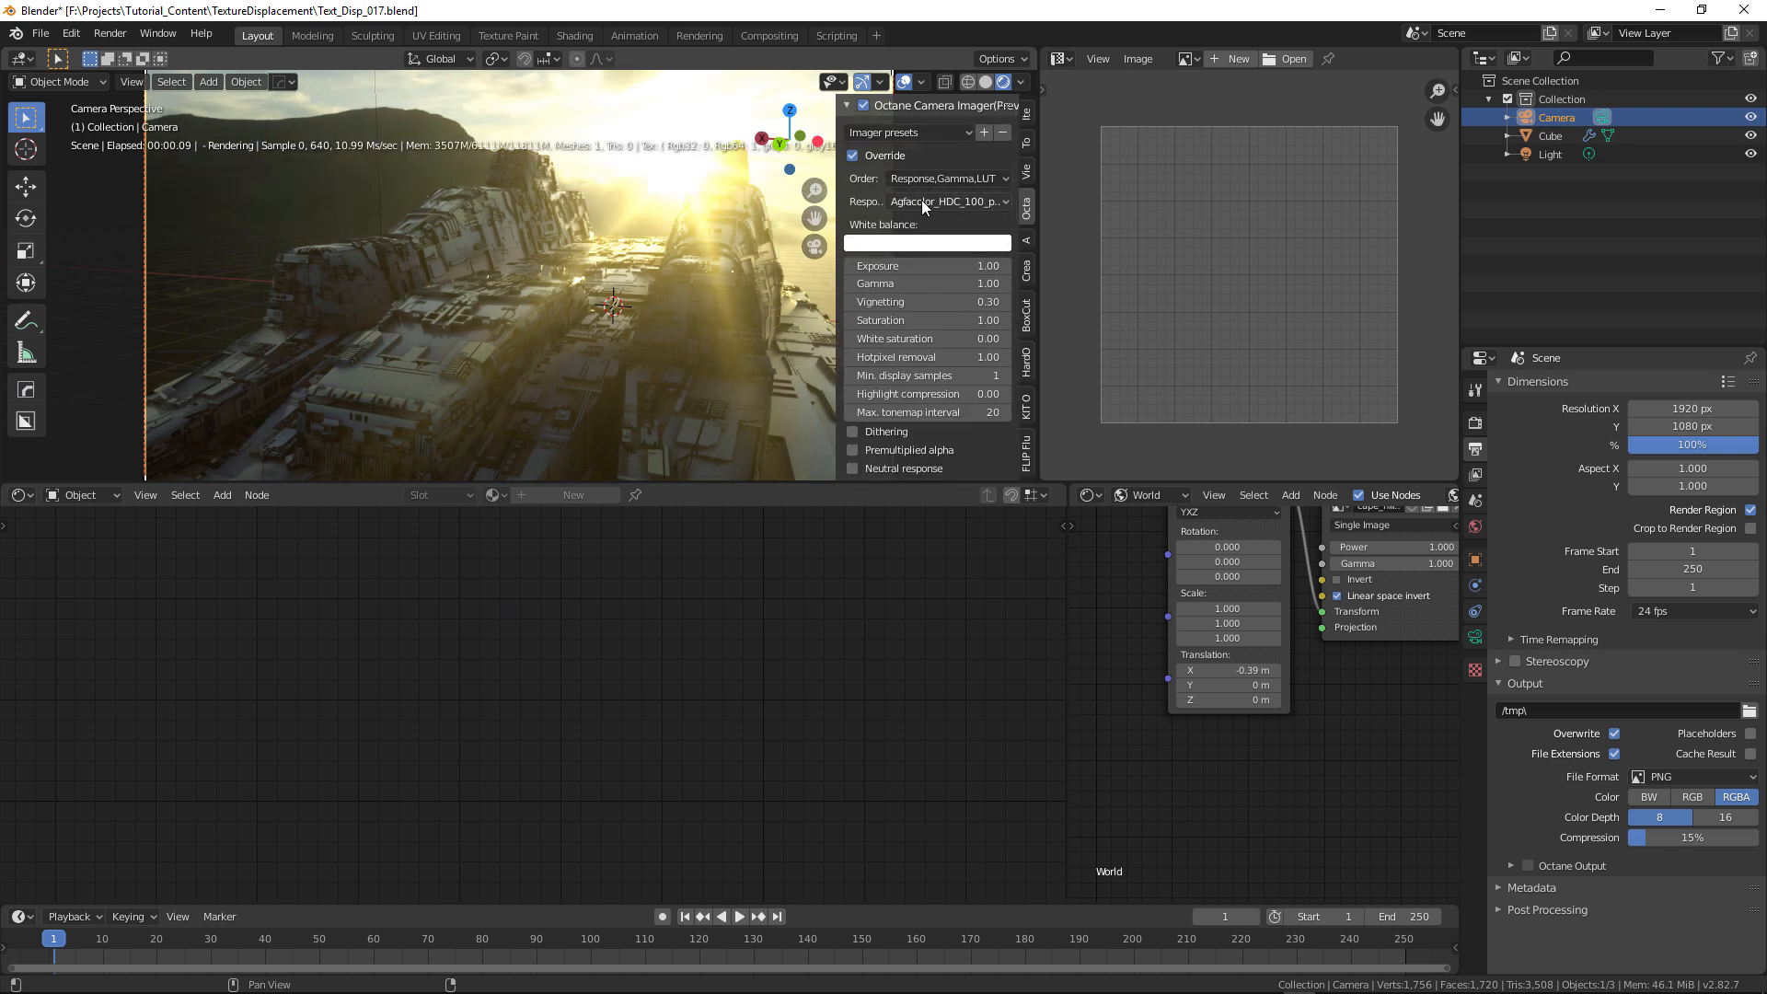
scroll(926, 201, "up", 3, "ctrl")
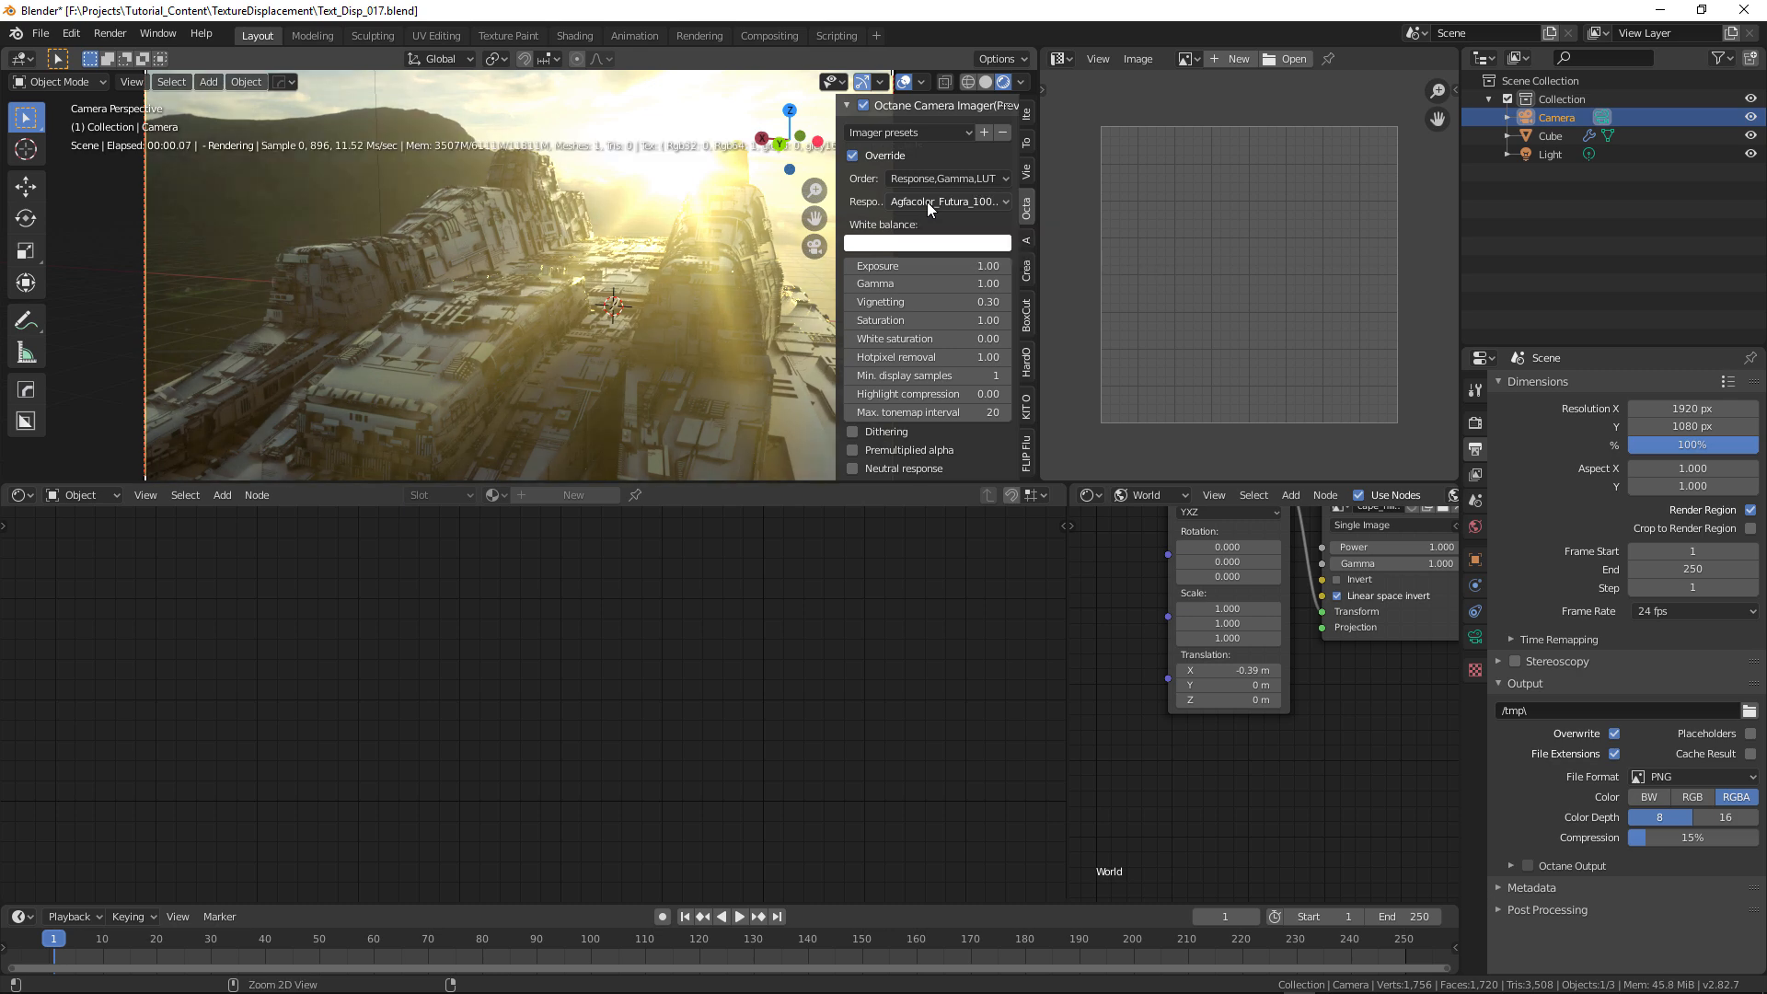
scroll(925, 202, "up", 3, "ctrl")
scroll(926, 201, "up", 3, "ctrl")
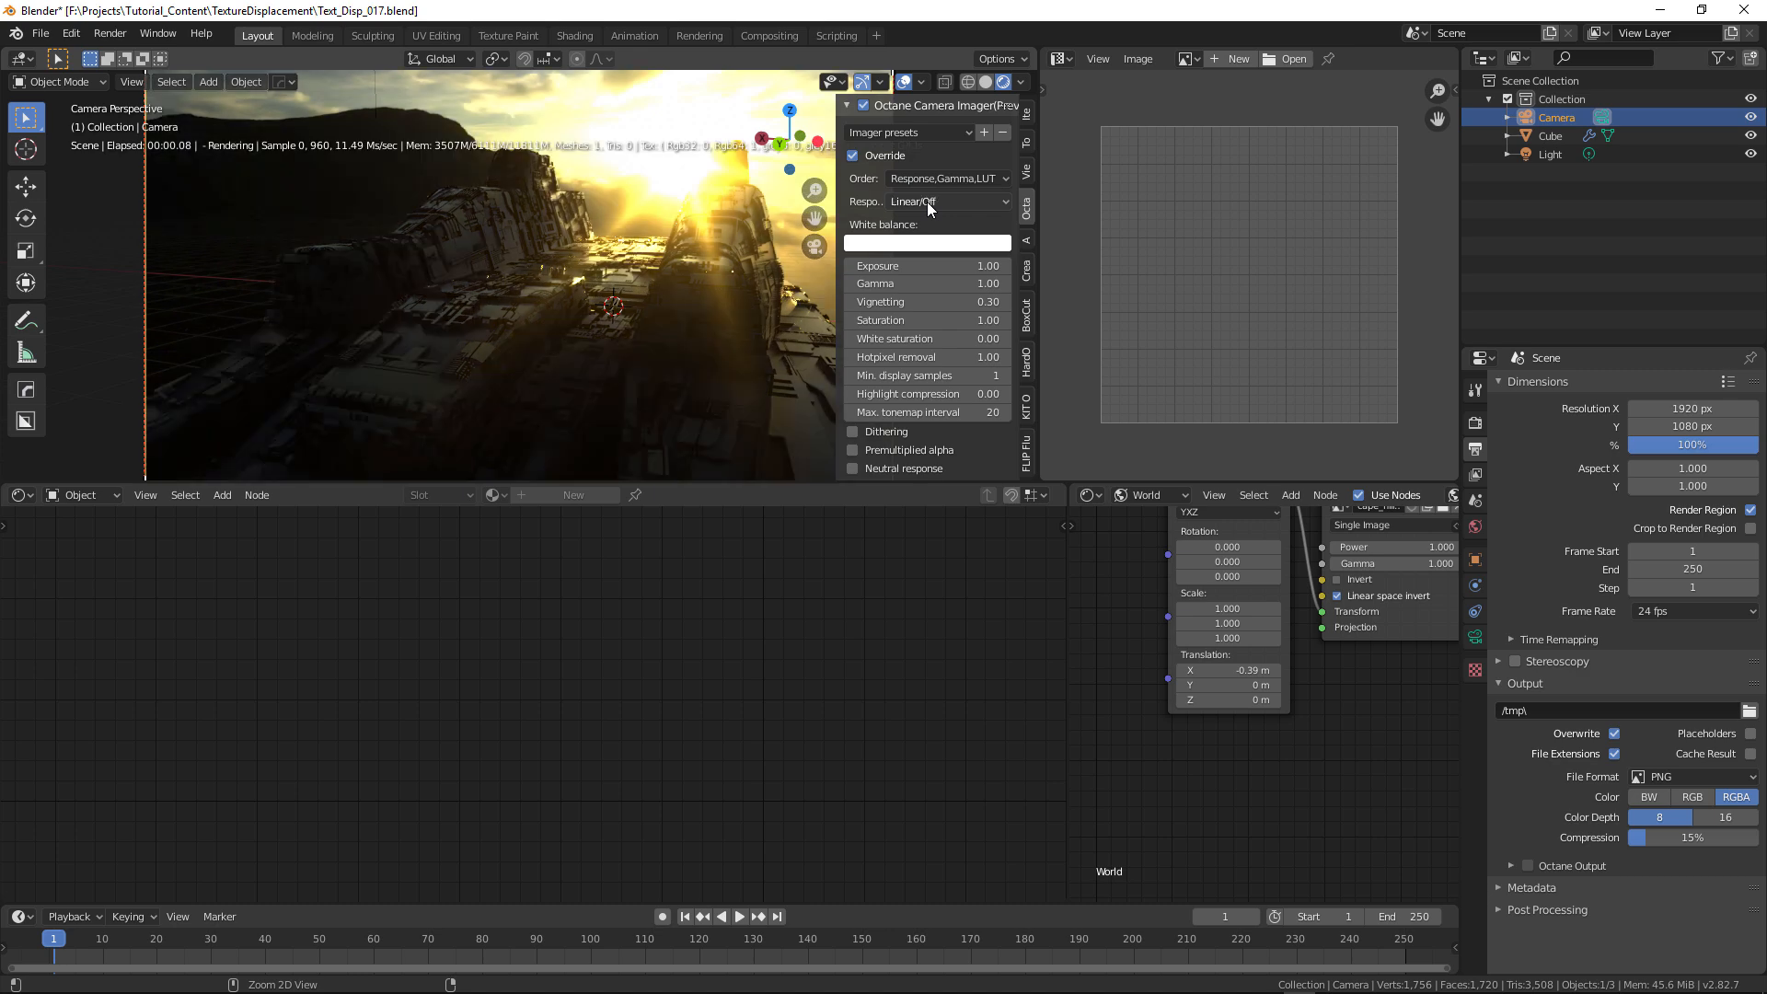
scroll(926, 201, "up", 1, "ctrl")
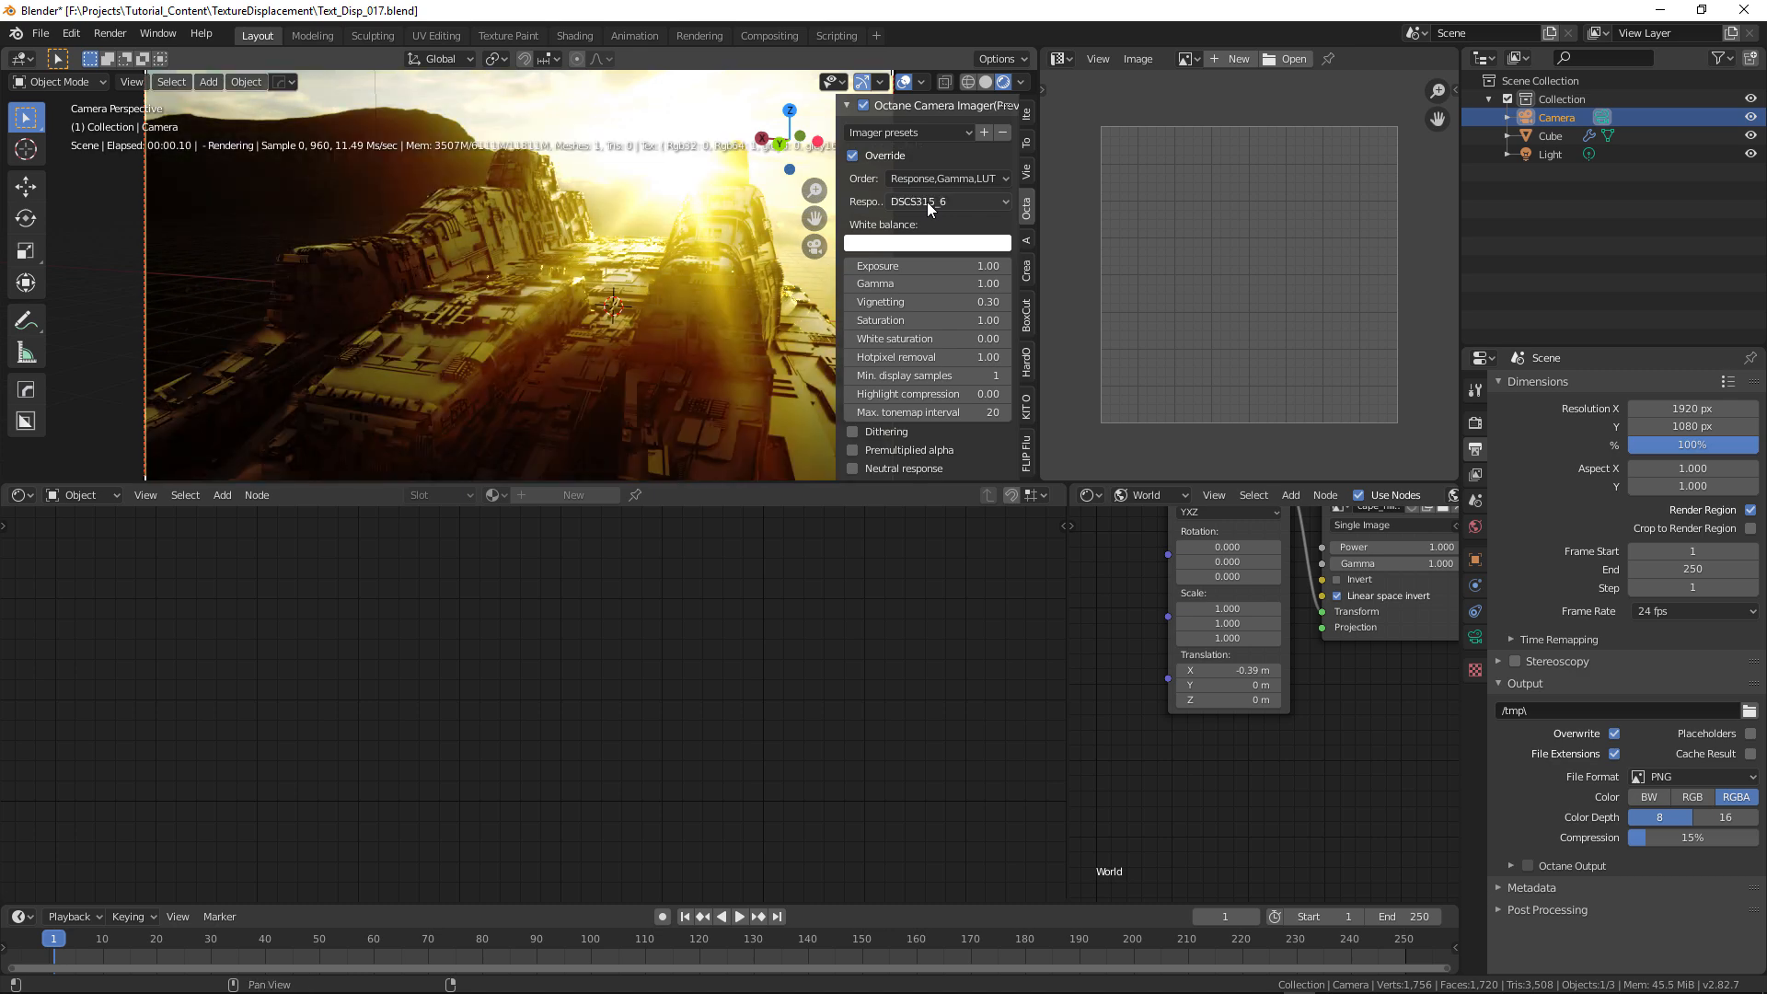
- Try the Agfacolor_Vista_800CD, Gold_200CD and sRGB response types in the Octane Camera Imager
left_click(926, 202)
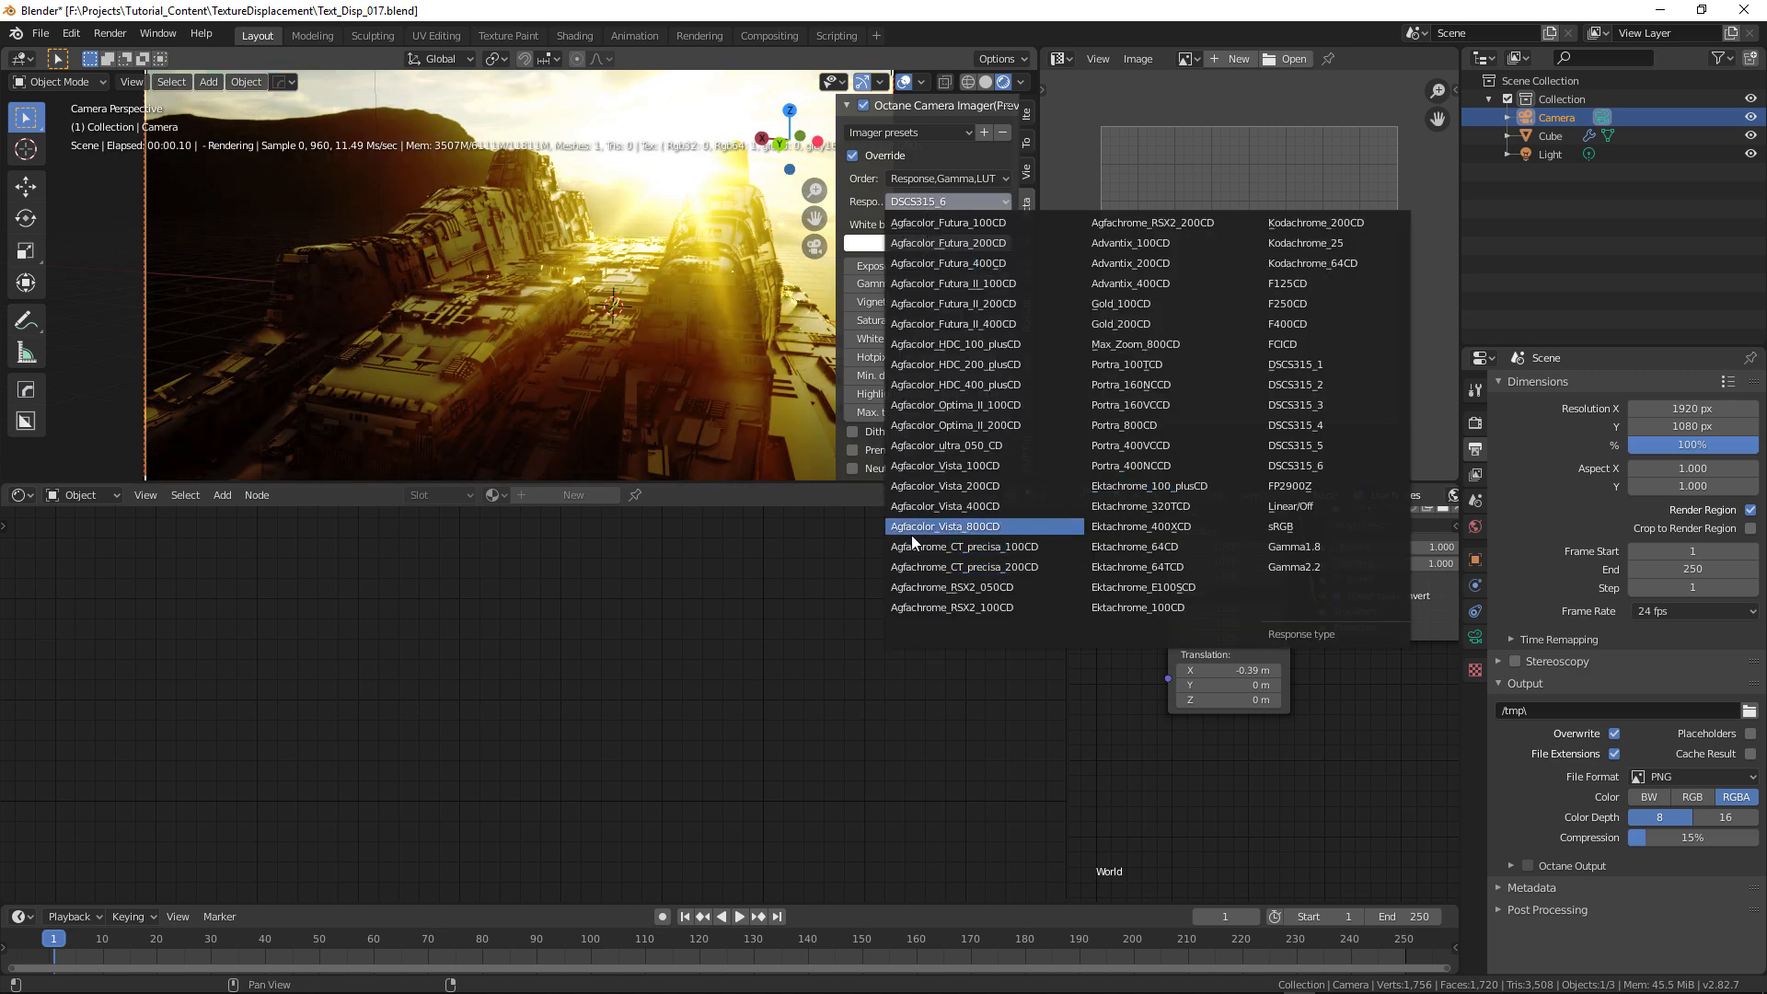
left_click(980, 526)
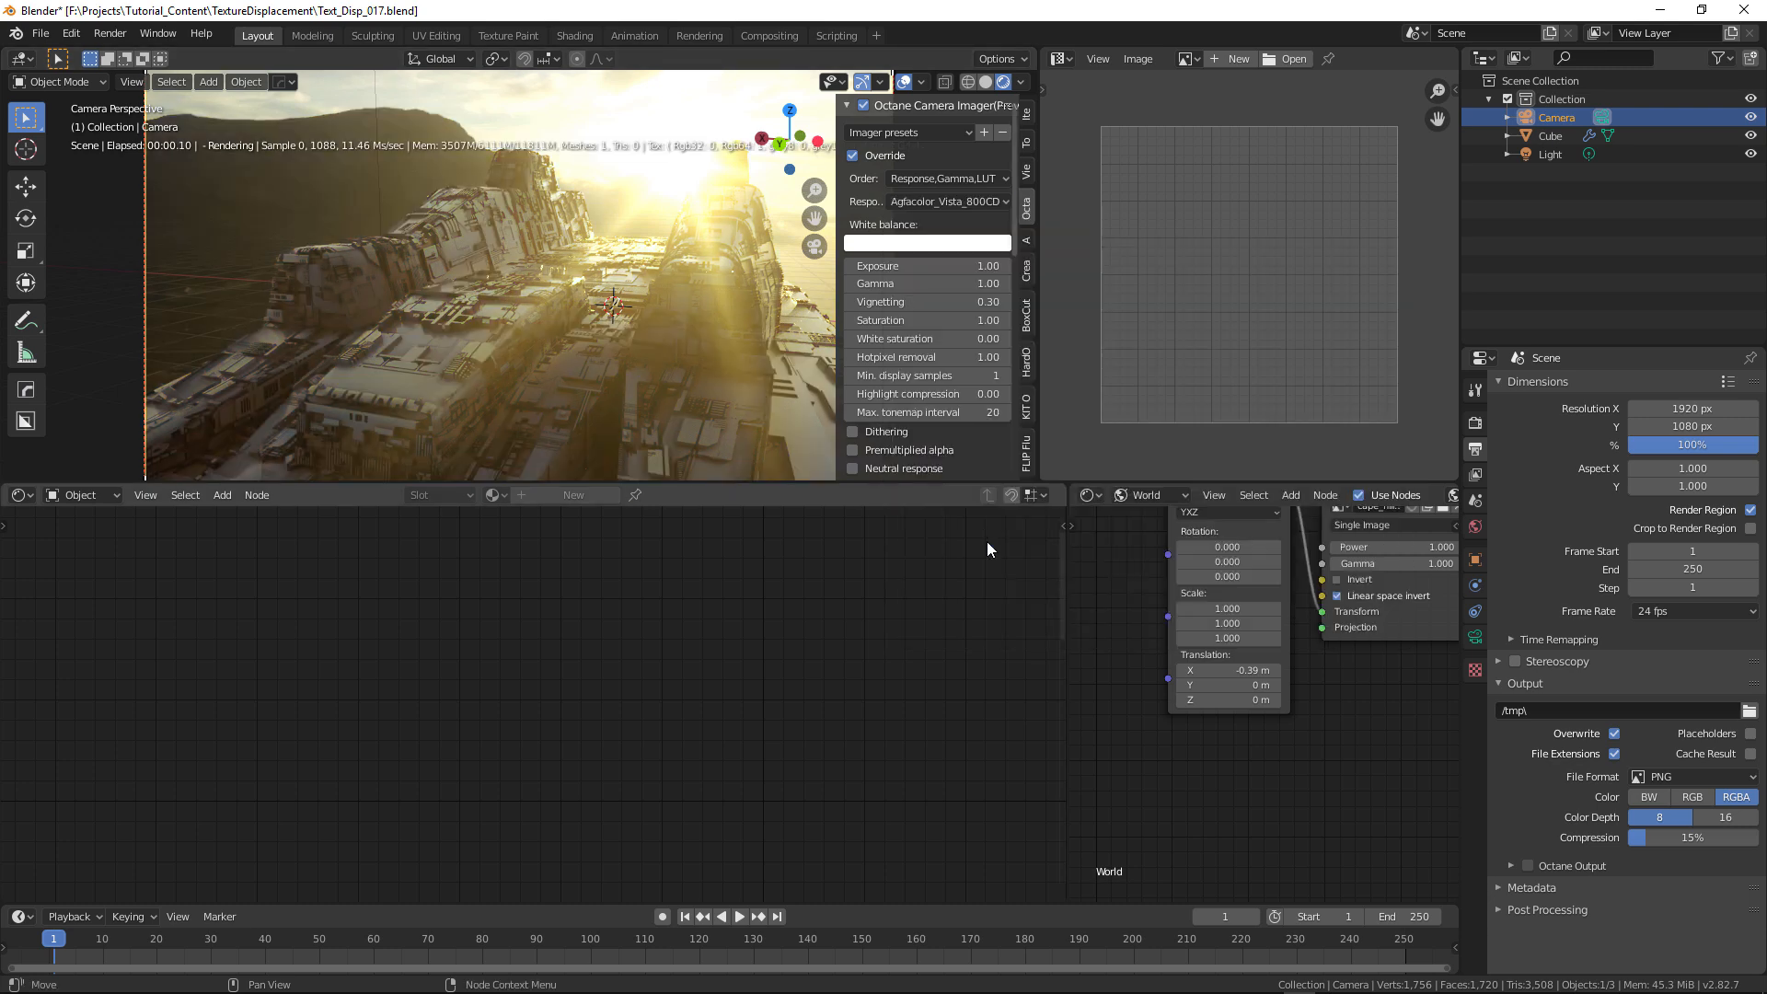
left_click(930, 197)
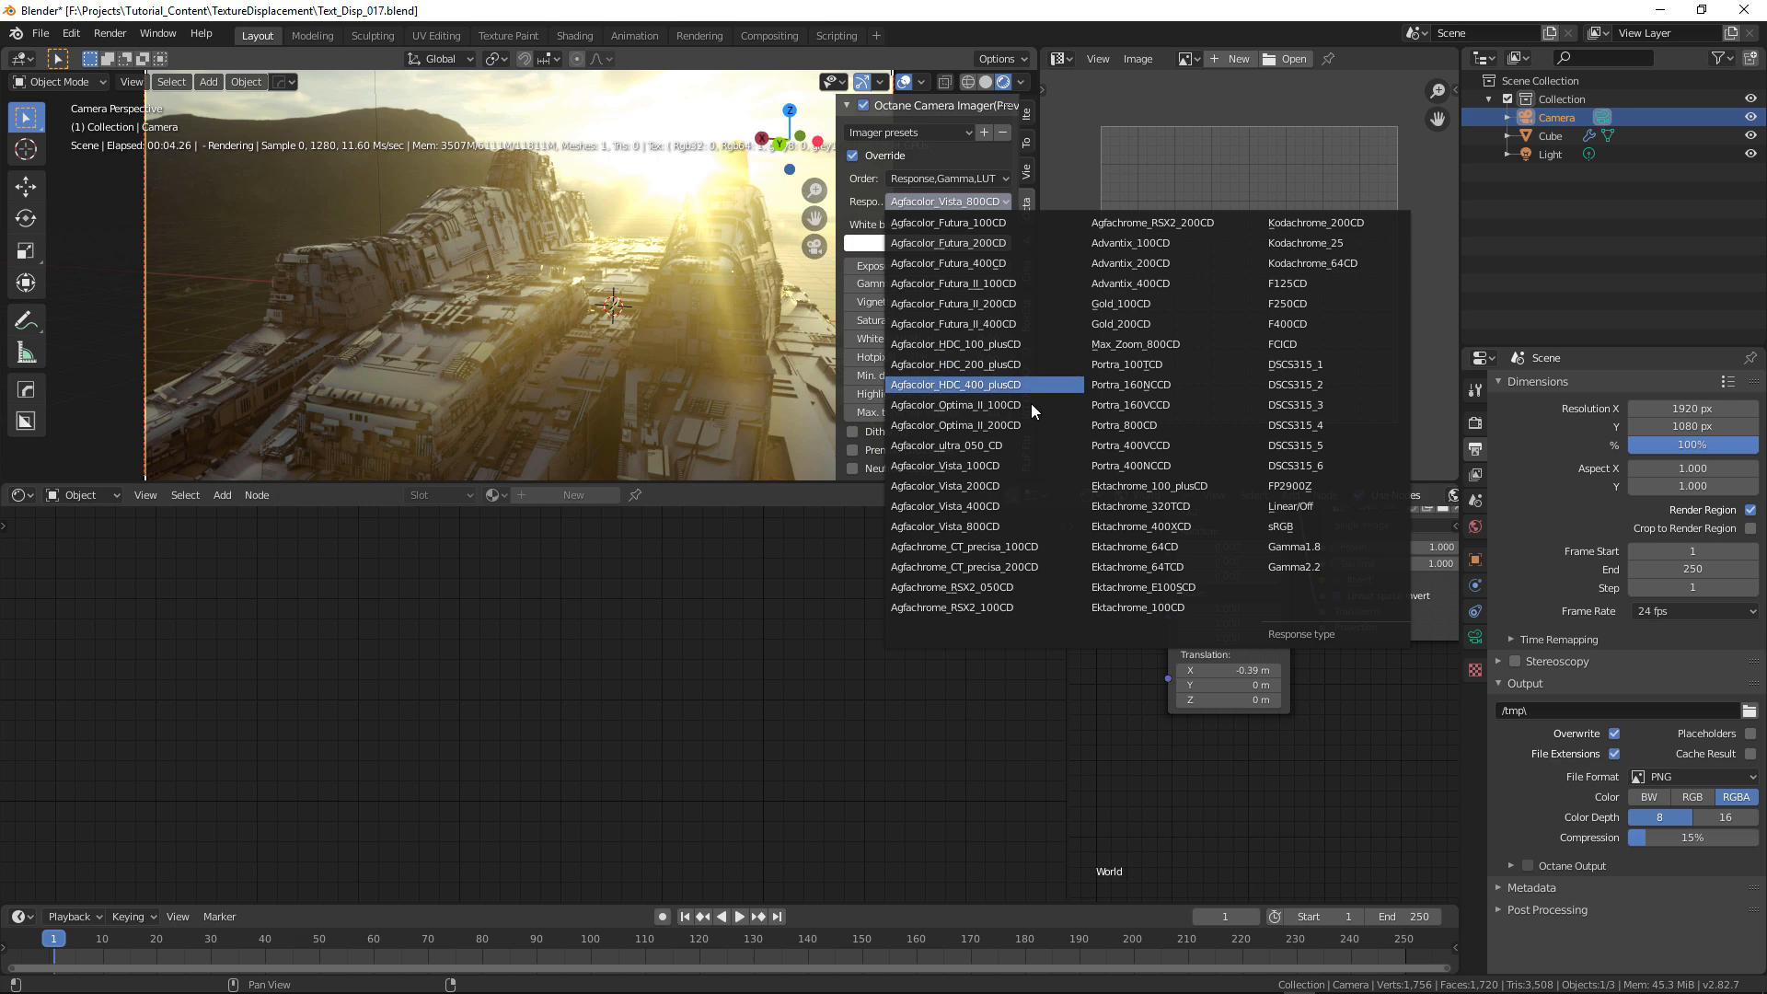
left_click(1130, 324)
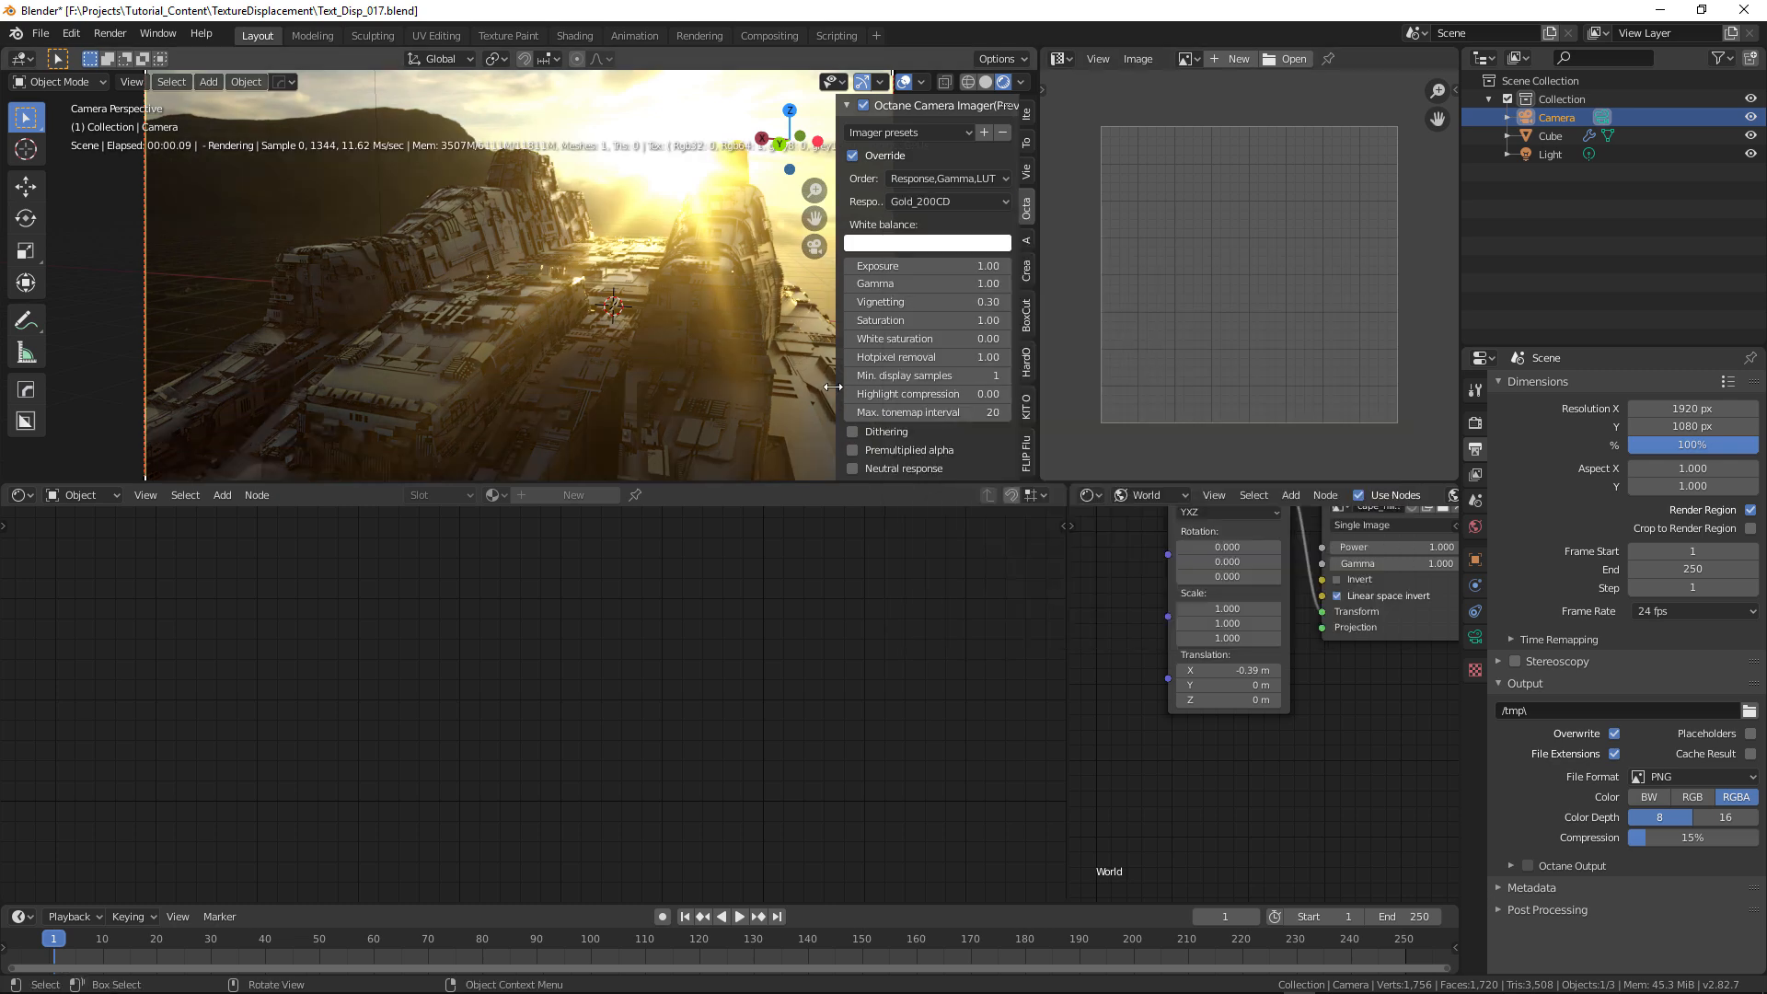
left_click(941, 203)
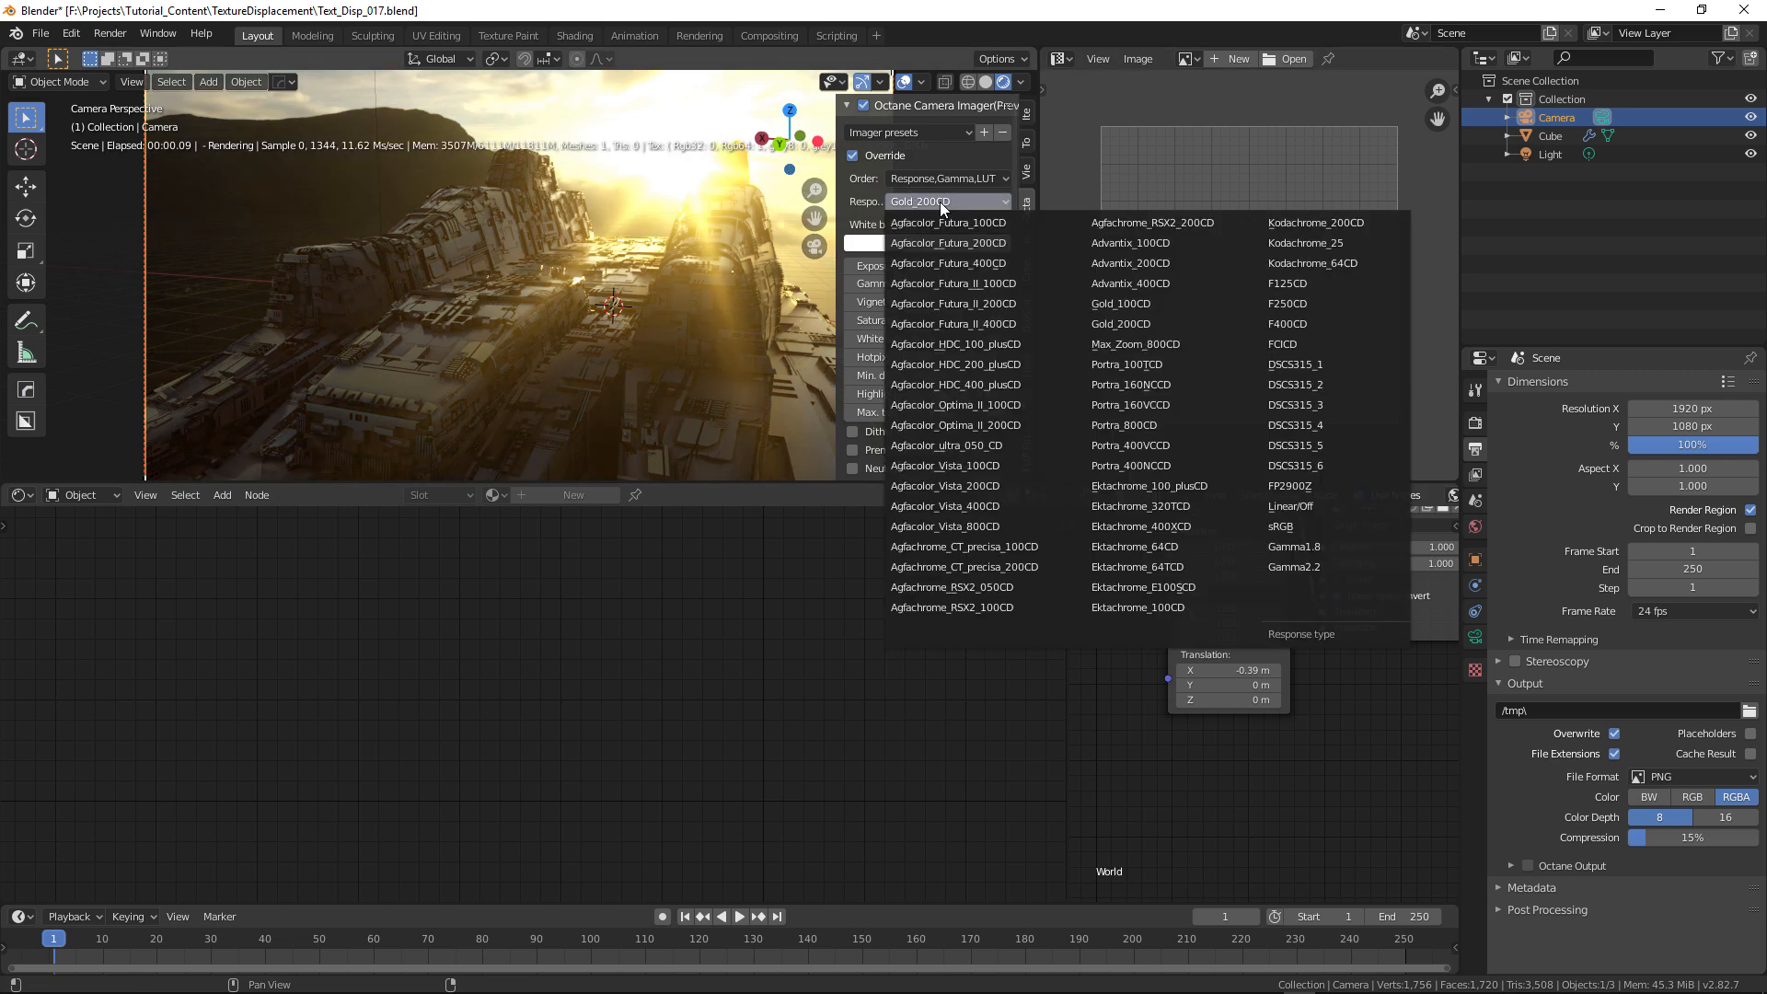
left_click(1276, 526)
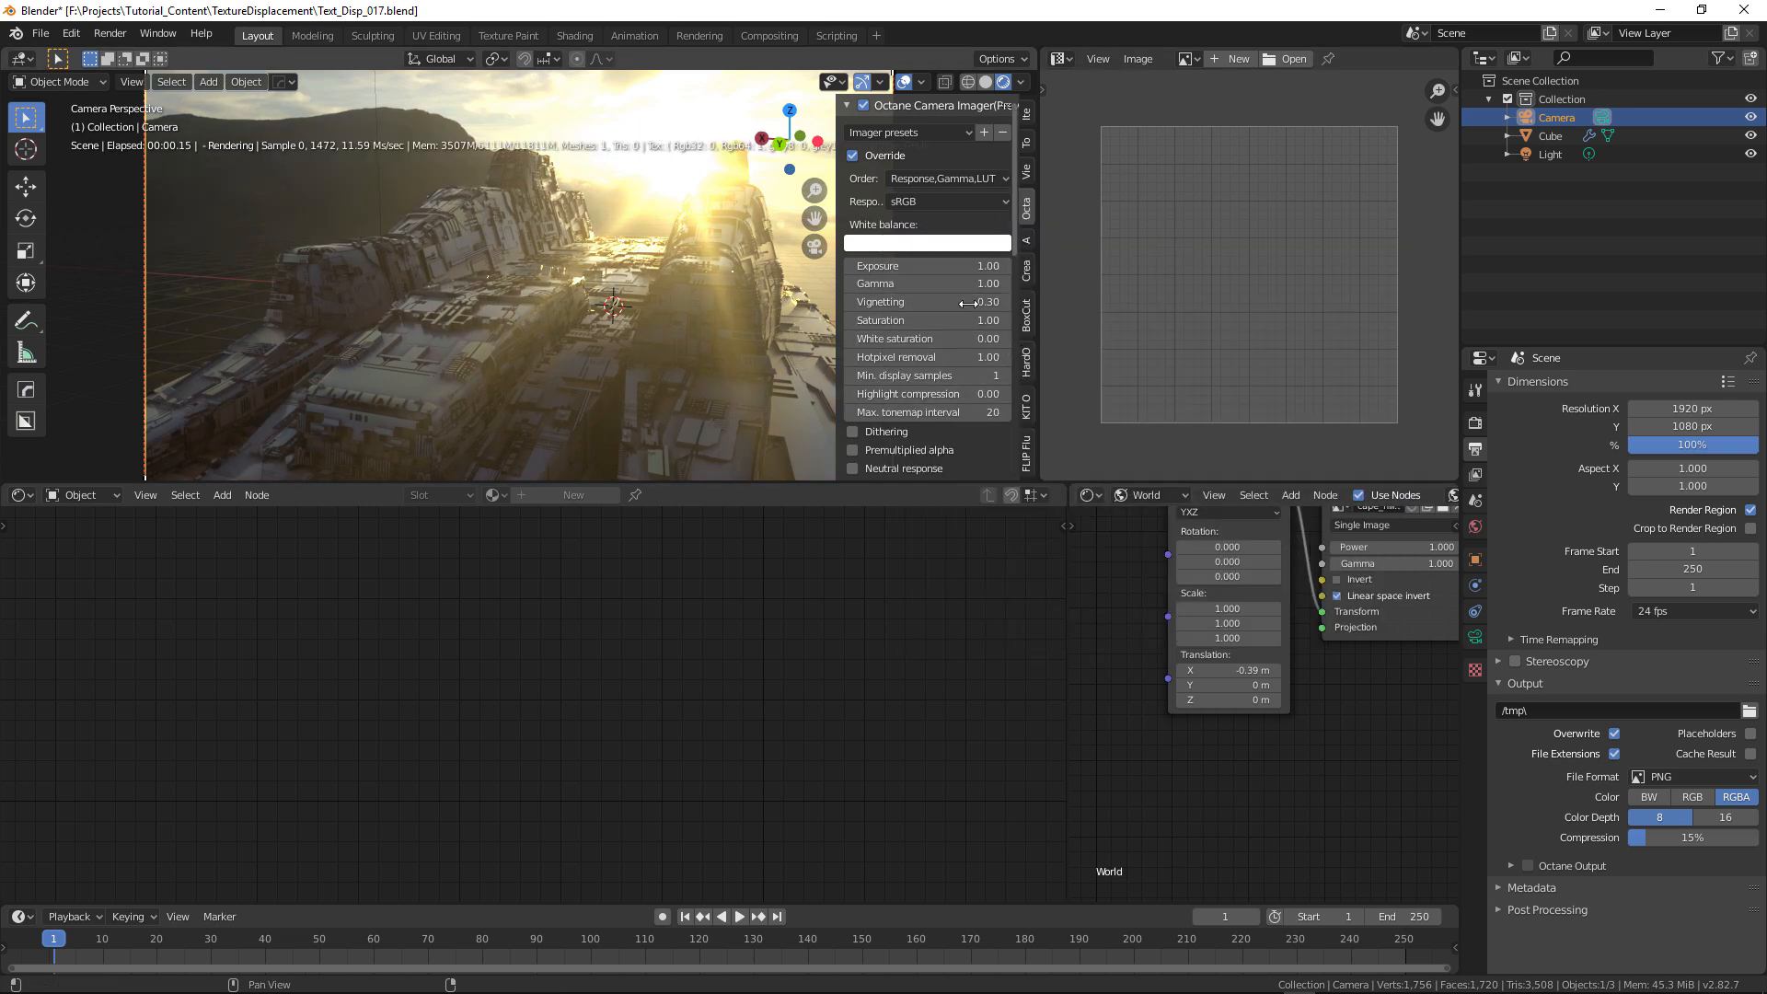
left_click(958, 203)
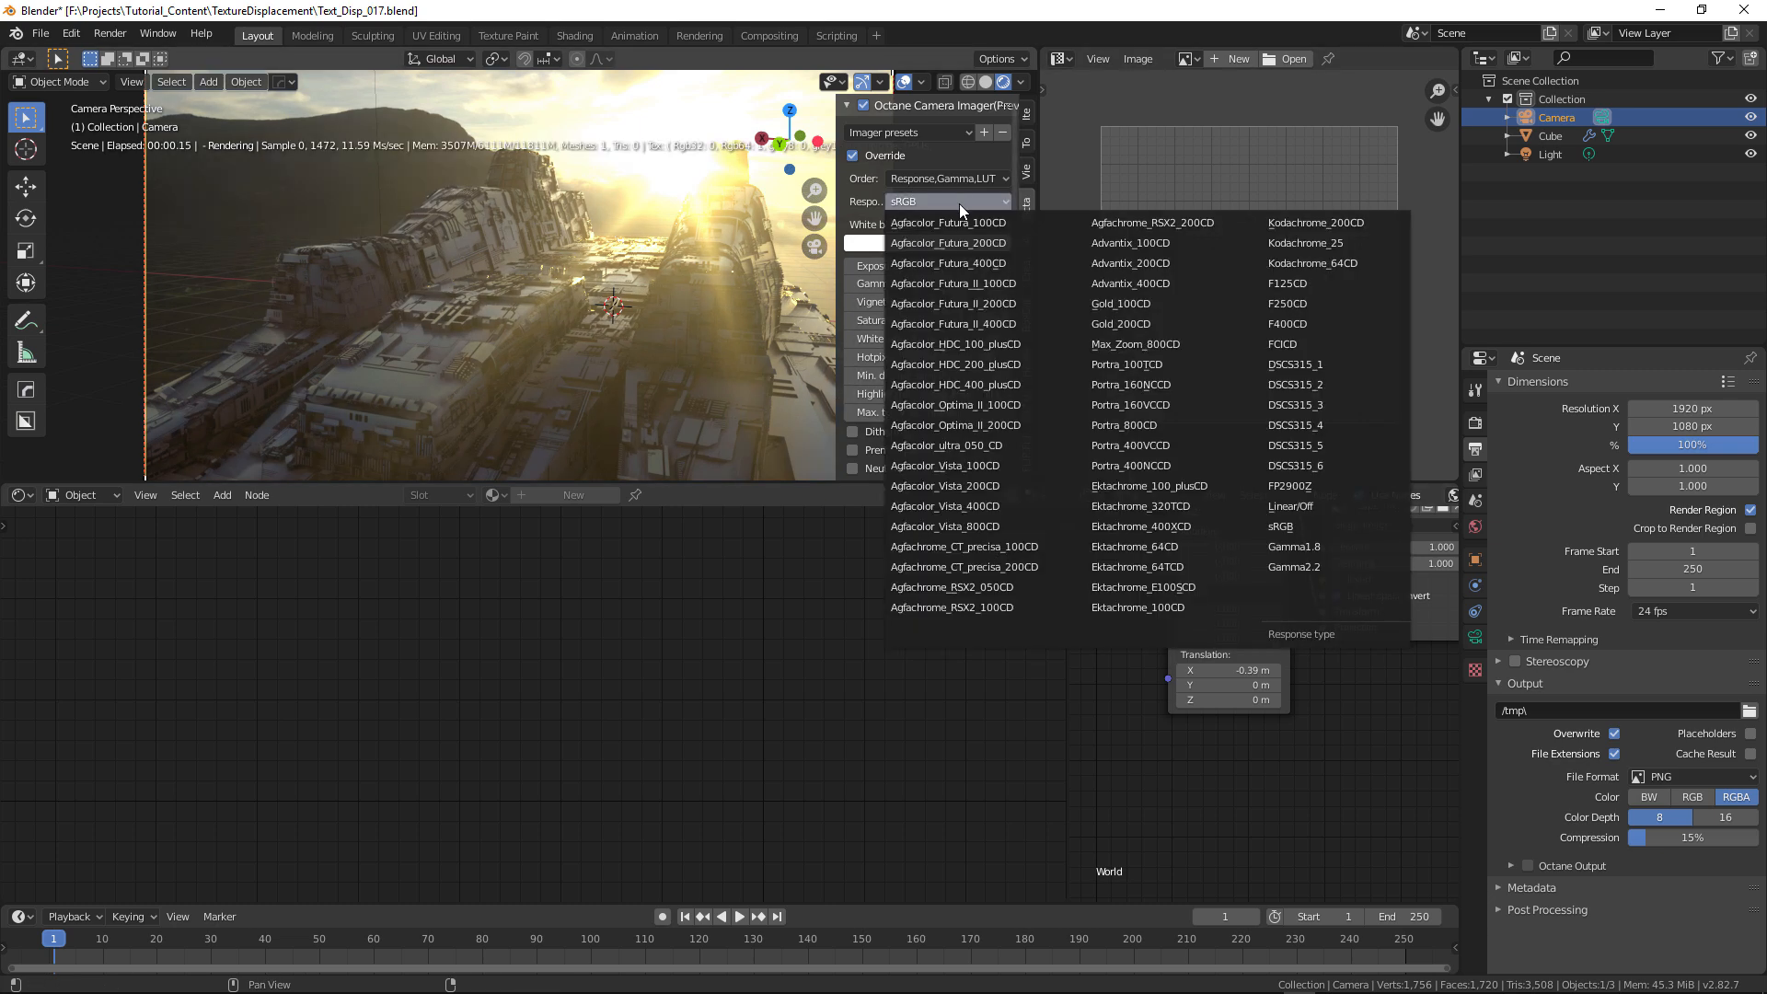
left_click(1293, 525)
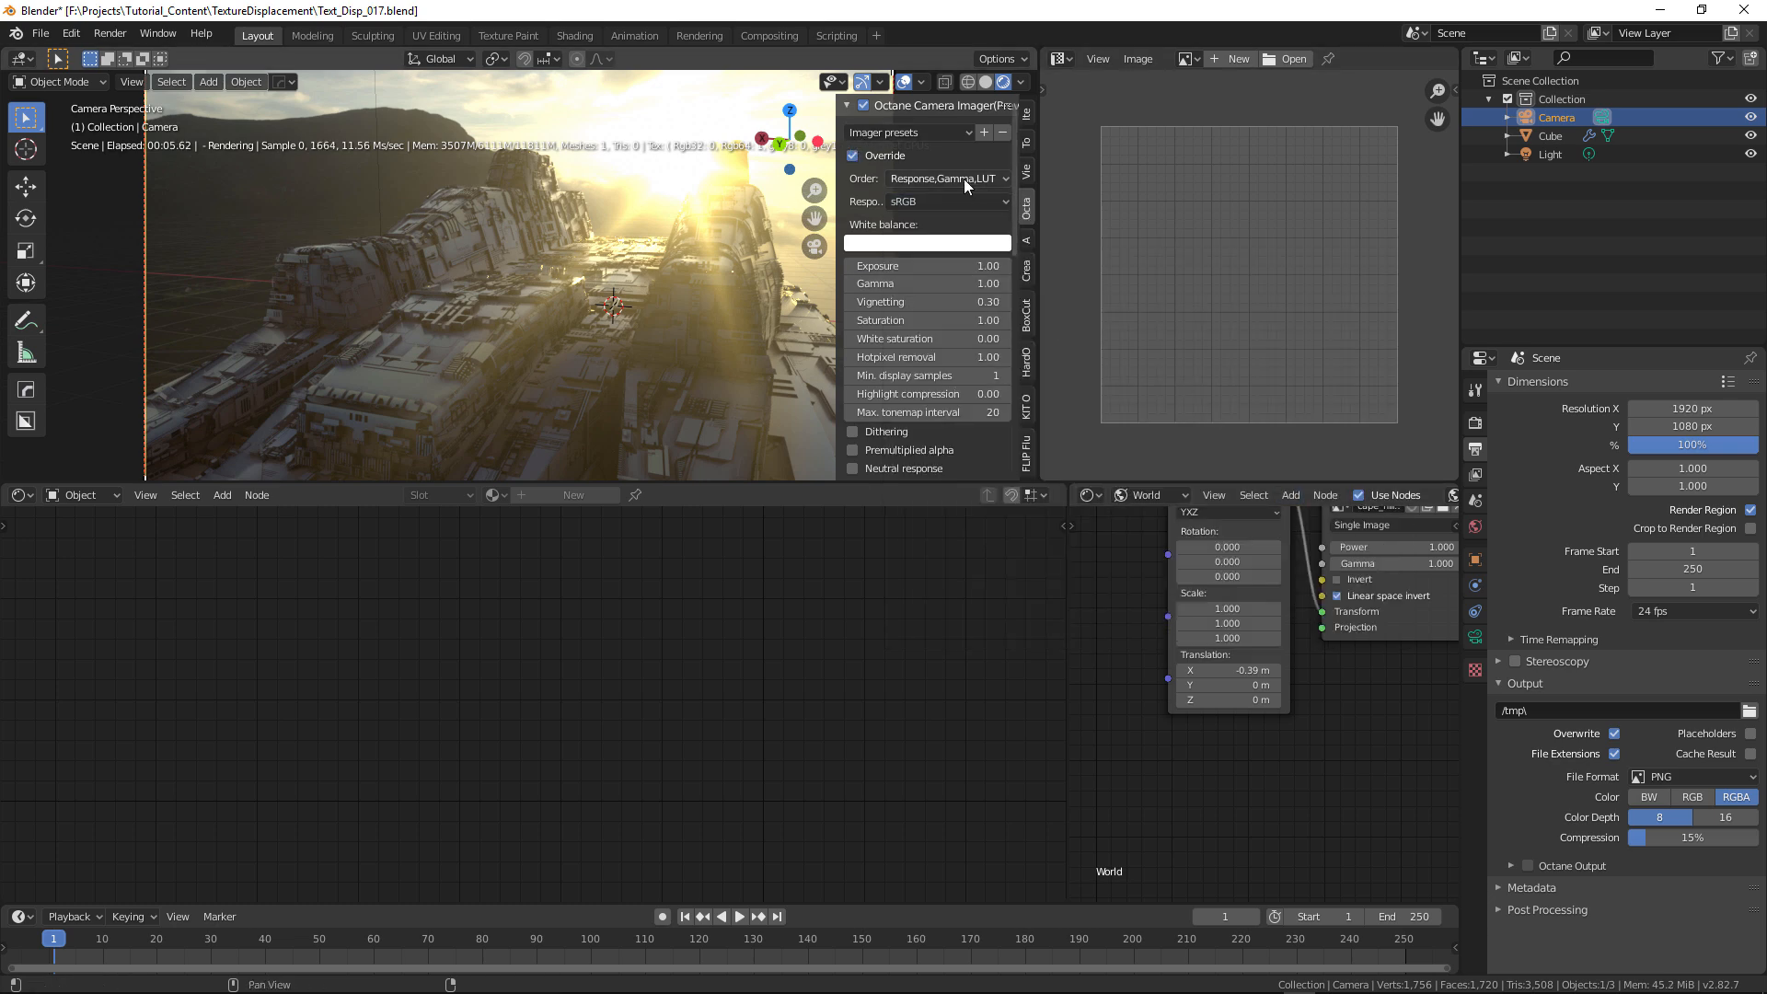
- Compare more Camera Imager response types starting from DSCS315_4 and settle on Agfacolor_Vista_100CD
left_click(952, 200)
left_click(1296, 430)
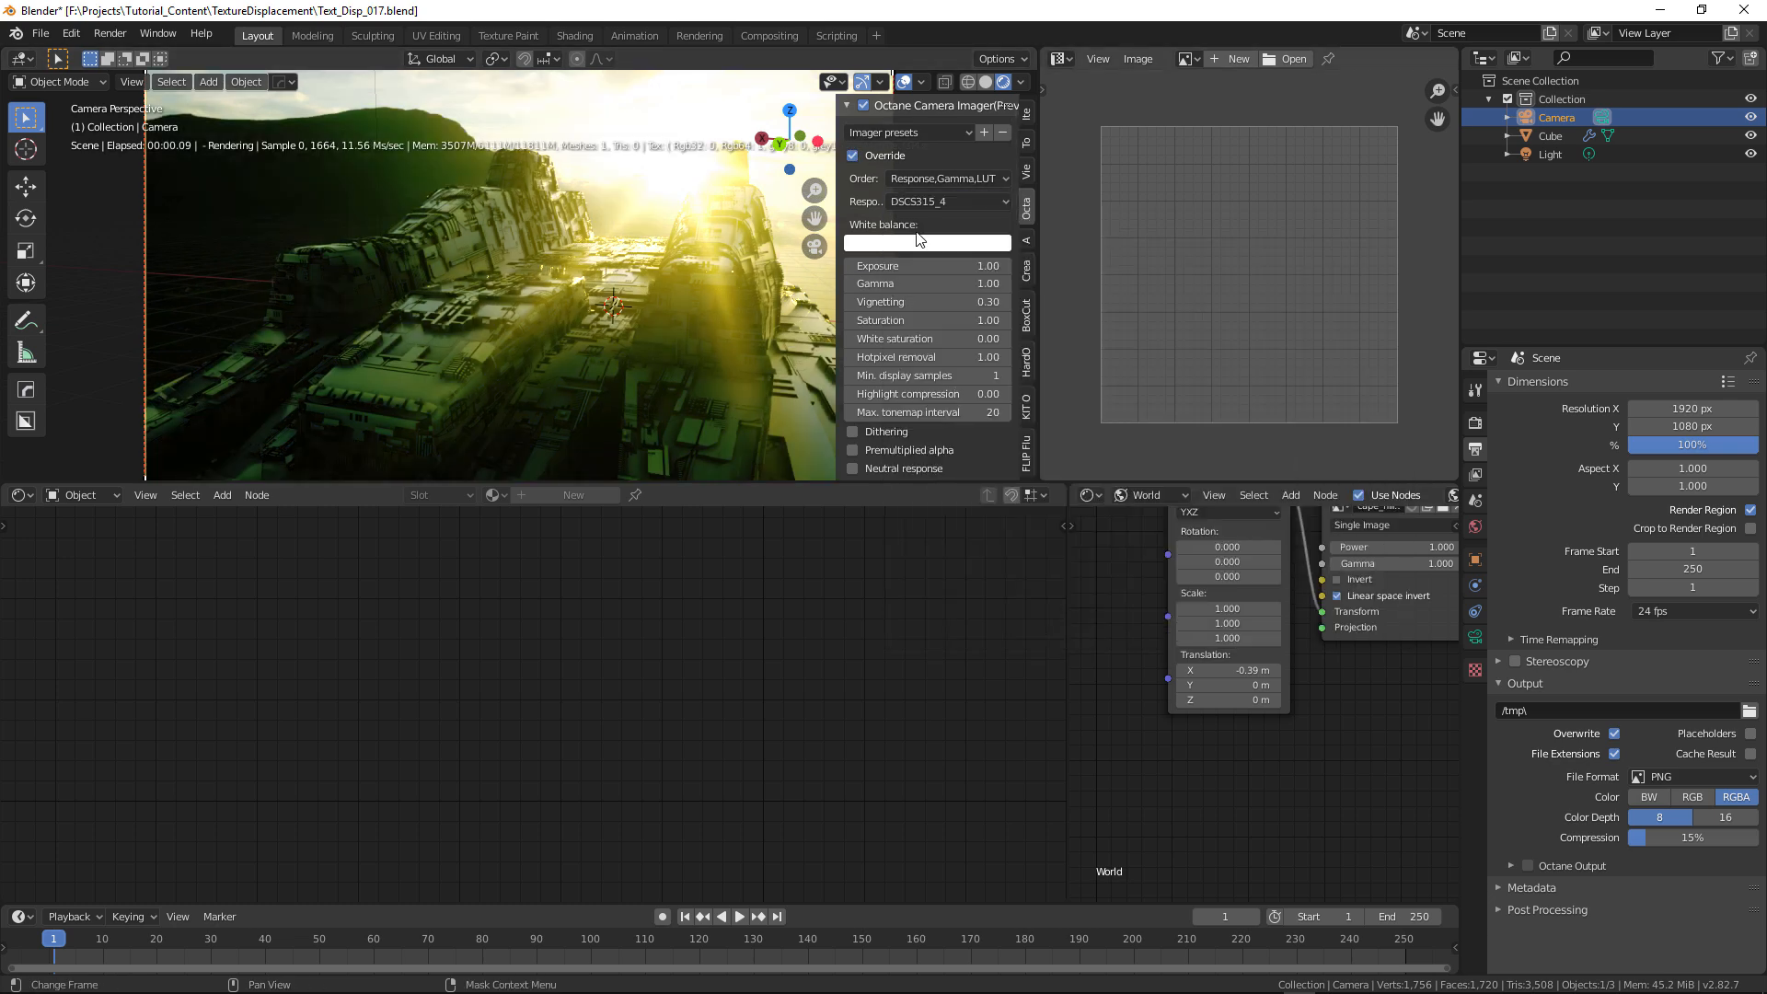
scroll(931, 201, "up", 3, "ctrl")
scroll(931, 200, "up", 3, "ctrl")
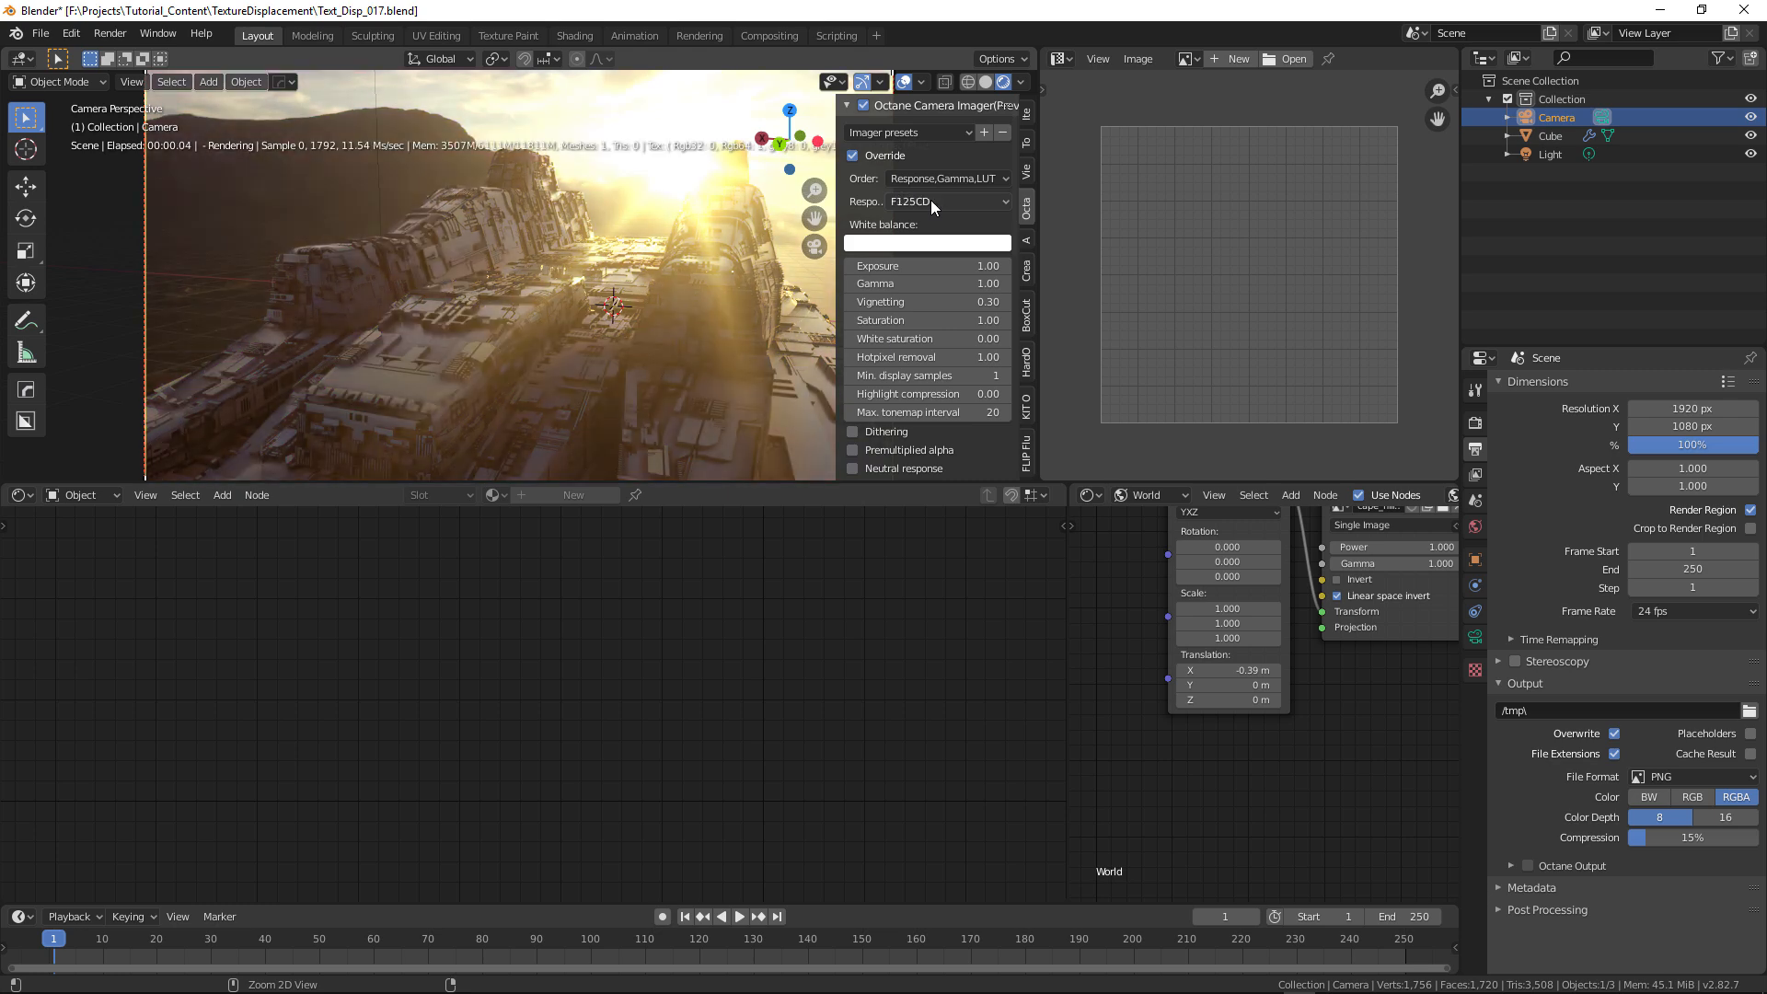
scroll(931, 201, "up", 1, "ctrl")
scroll(931, 201, "up", 3, "ctrl")
scroll(930, 200, "up", 4, "ctrl")
scroll(931, 201, "up", 5, "ctrl")
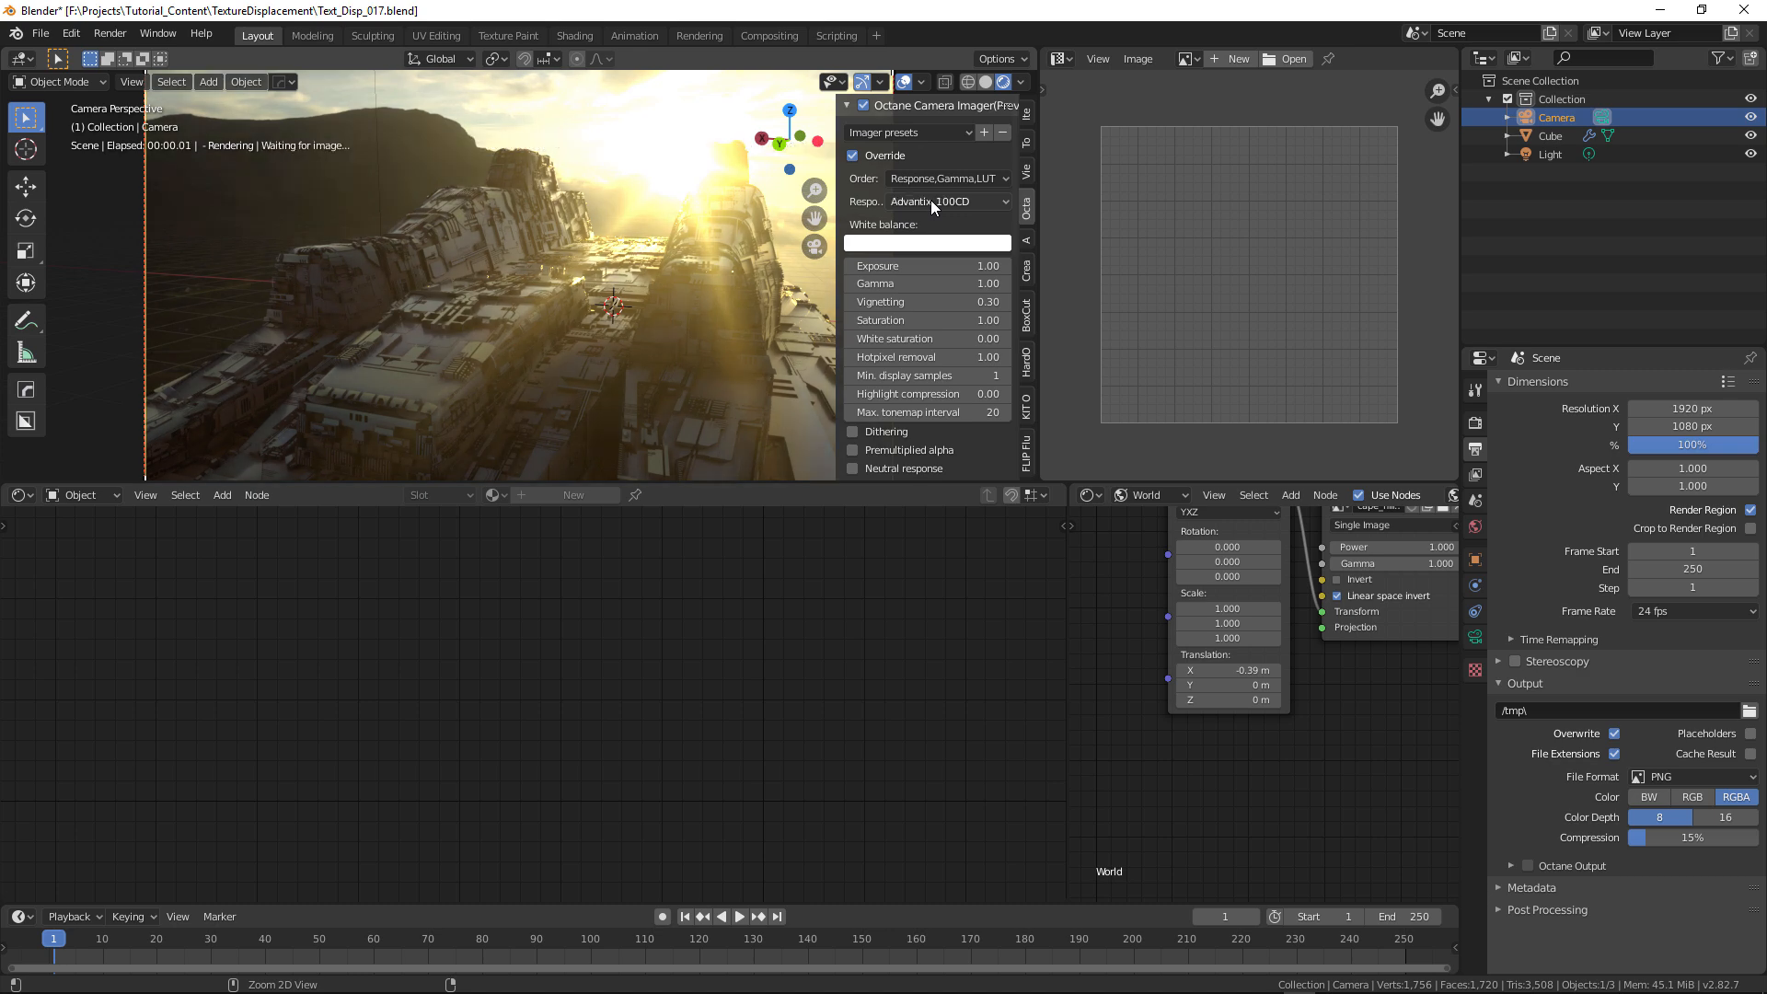
scroll(931, 200, "up", 3, "ctrl")
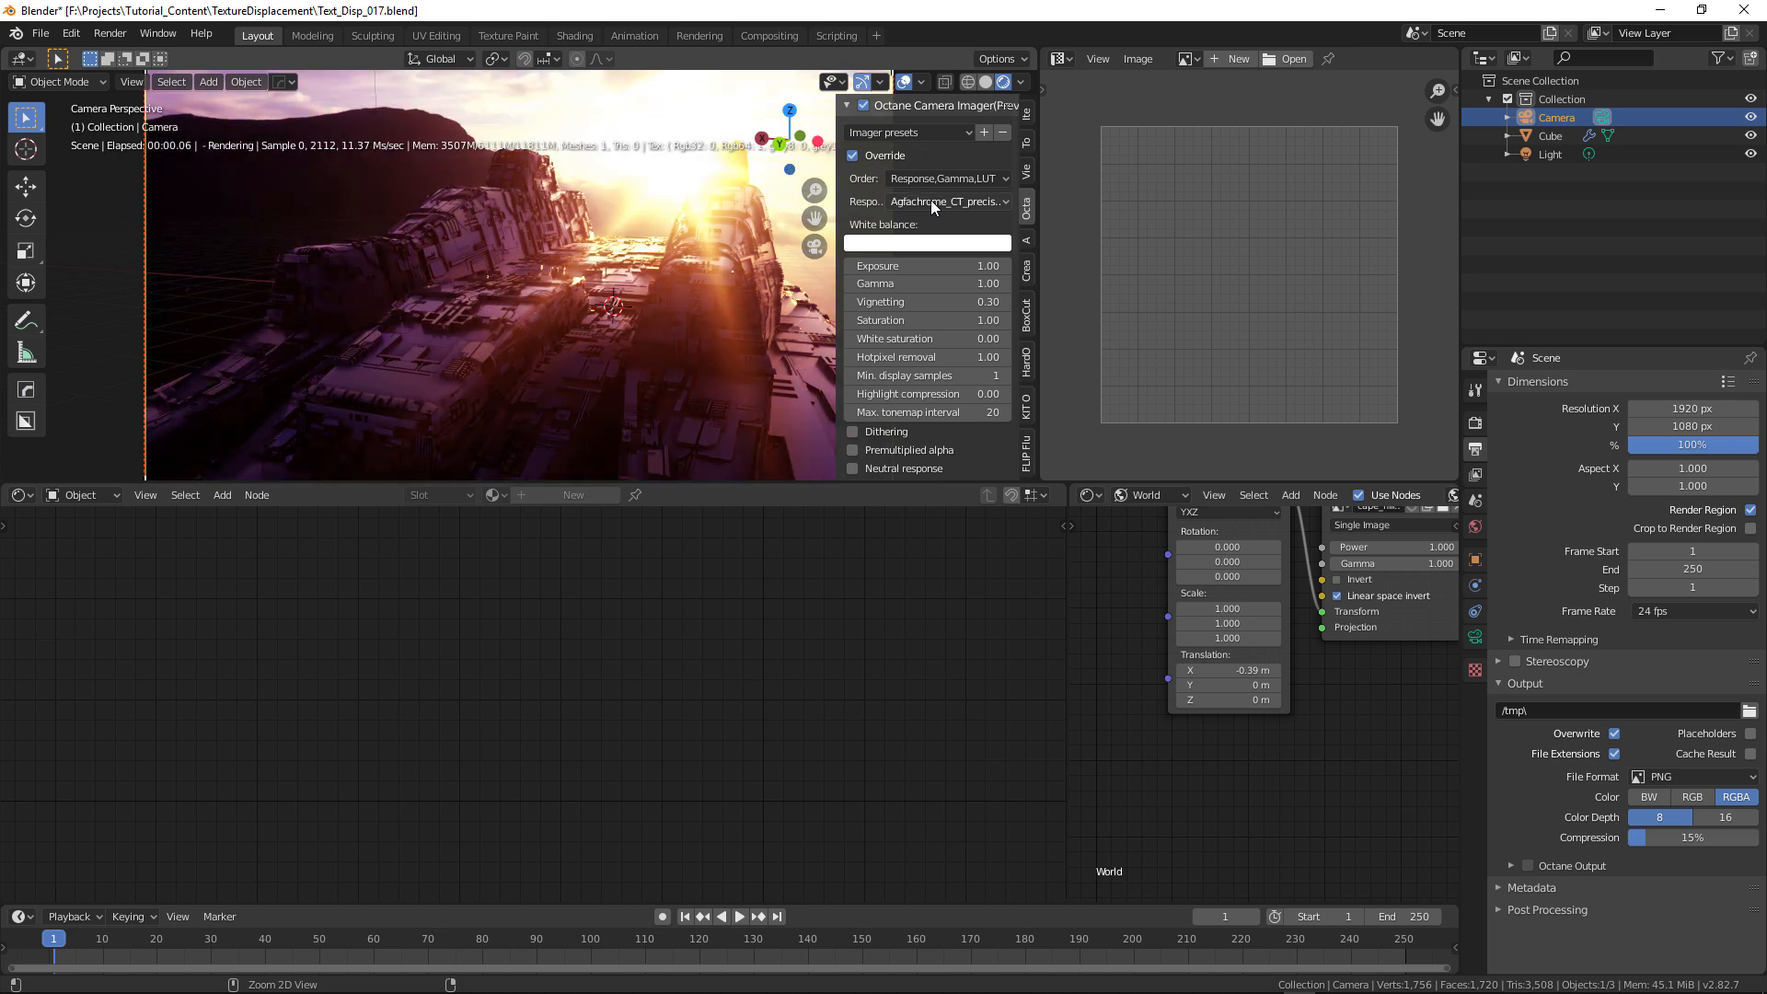
scroll(930, 200, "up", 2, "ctrl")
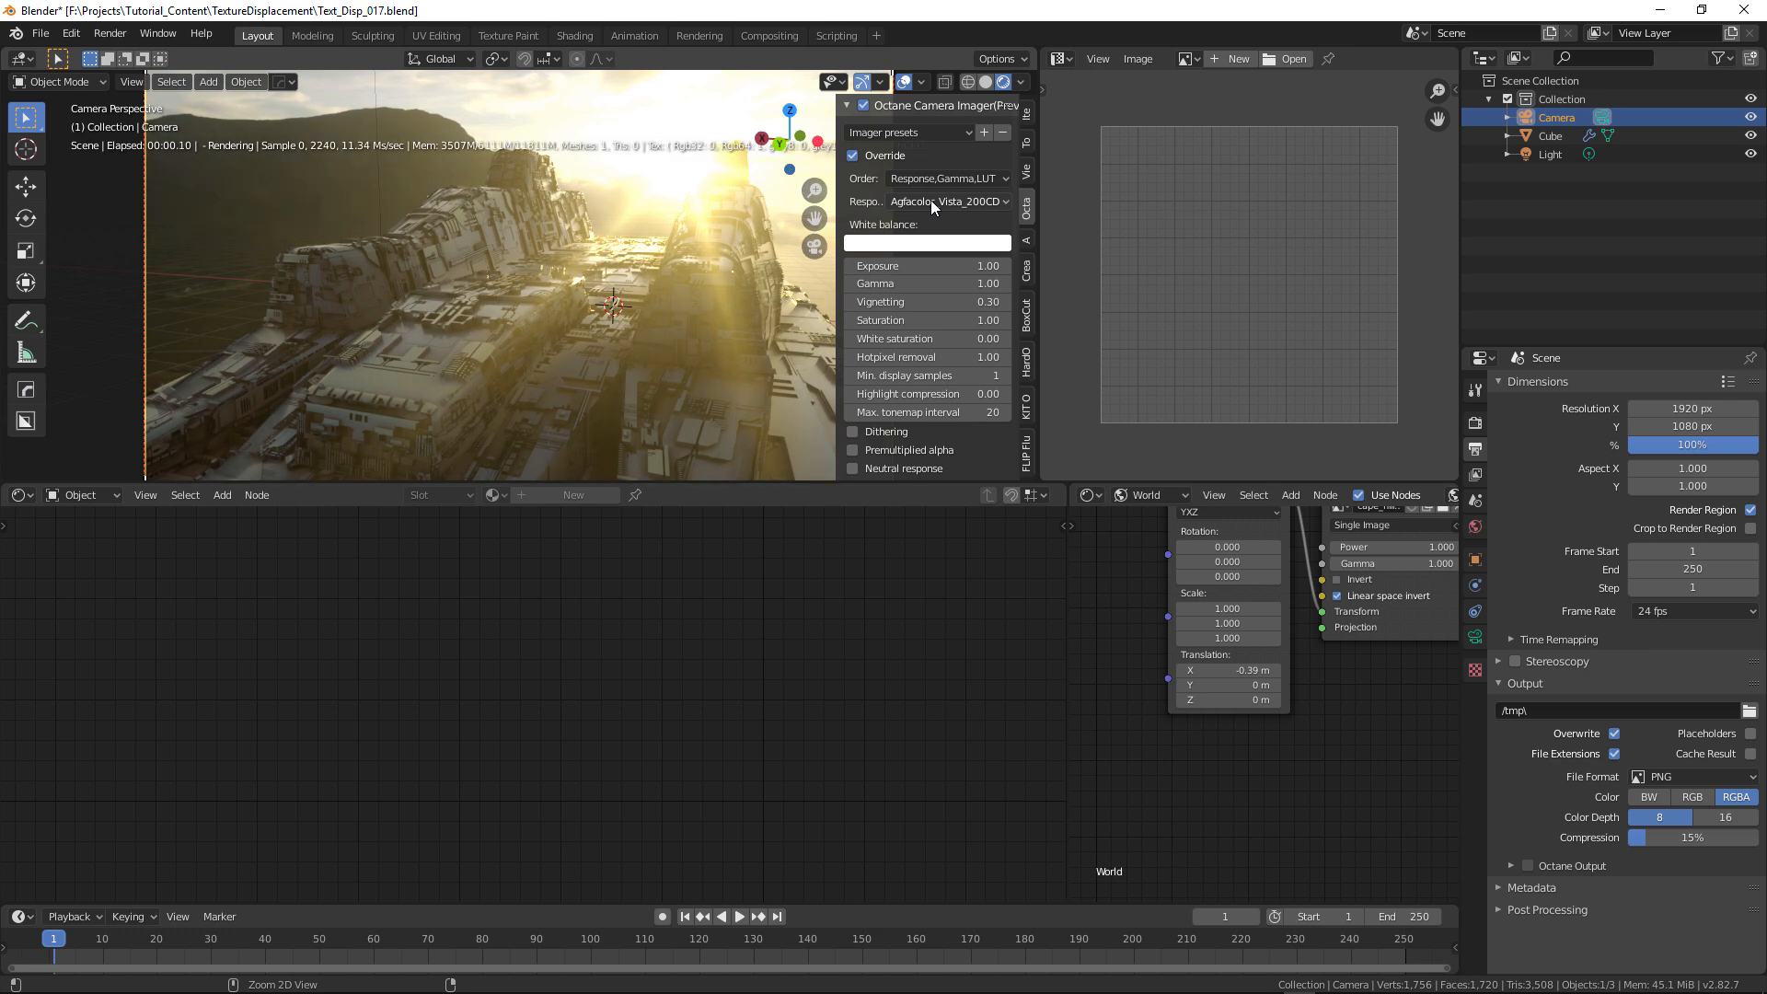
scroll(933, 204, "down", 1, "ctrl")
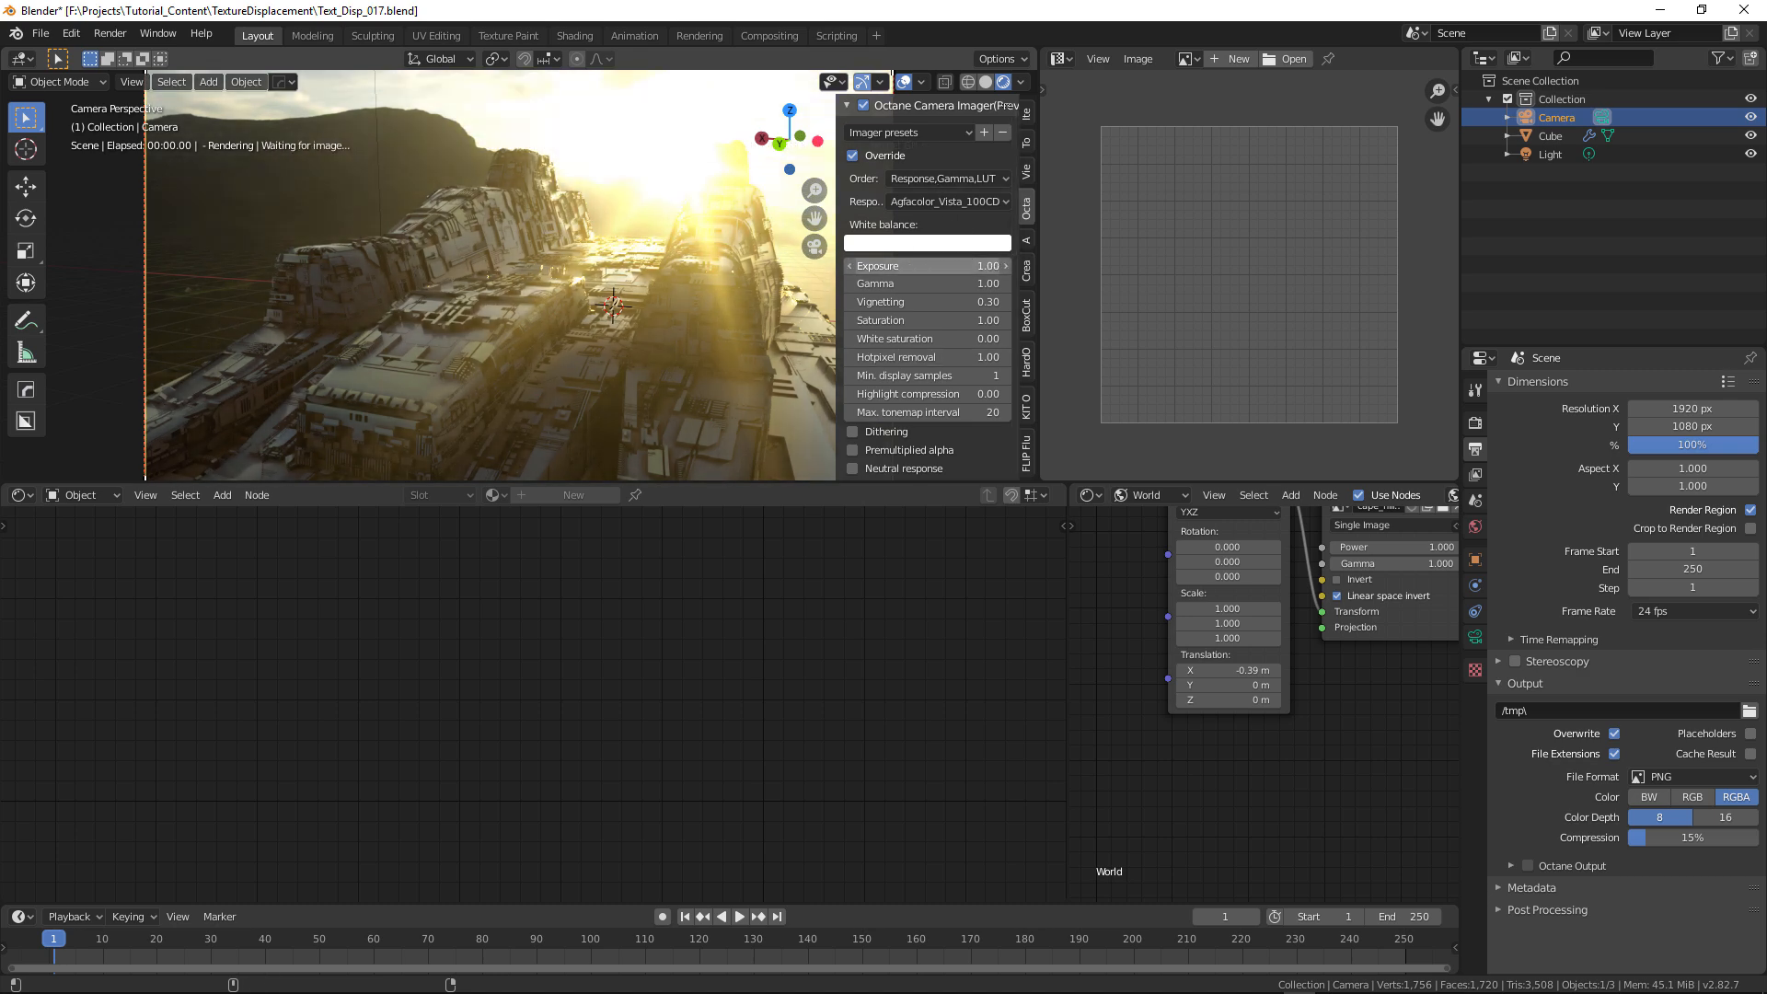
- Try a Camera Imager gamma of 1.61 and reset it to 1
left_click_drag(914, 282, 957, 282)
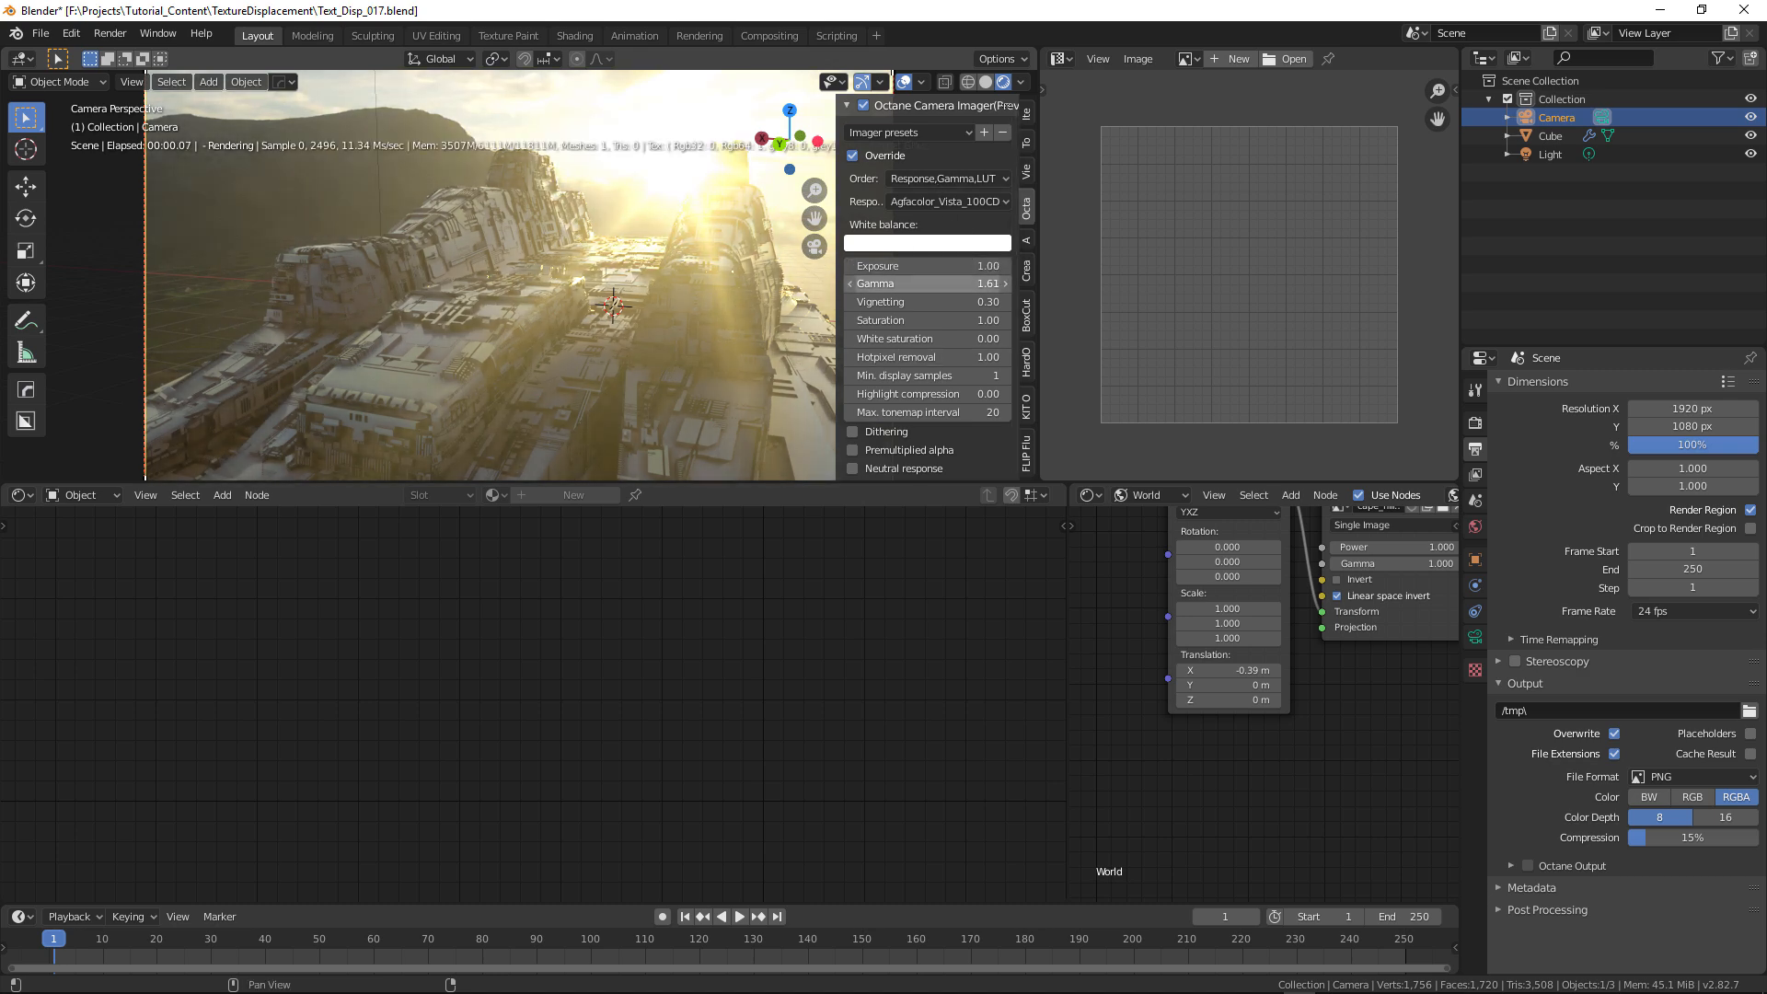
left_click(904, 283)
type("1")
key("Return")
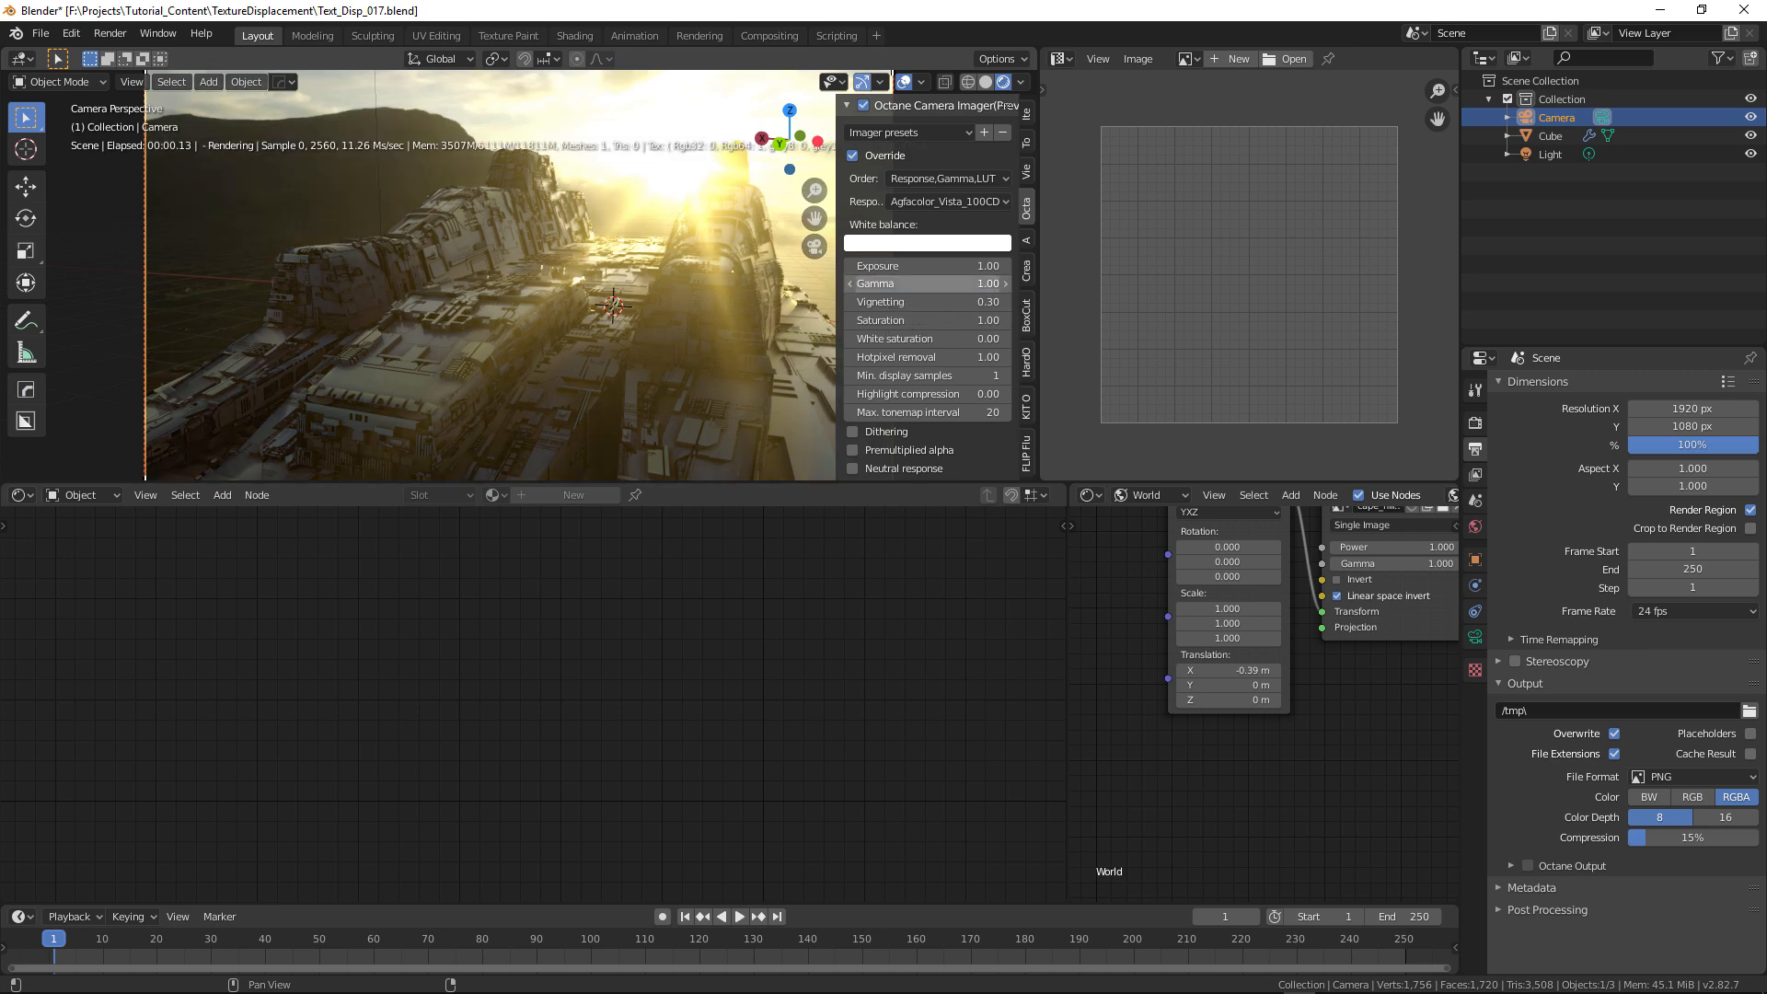
- Set the Camera Imager vignetting to 0.17 and the highlight compression to 0.40
left_click(902, 301)
type("0")
key("Return")
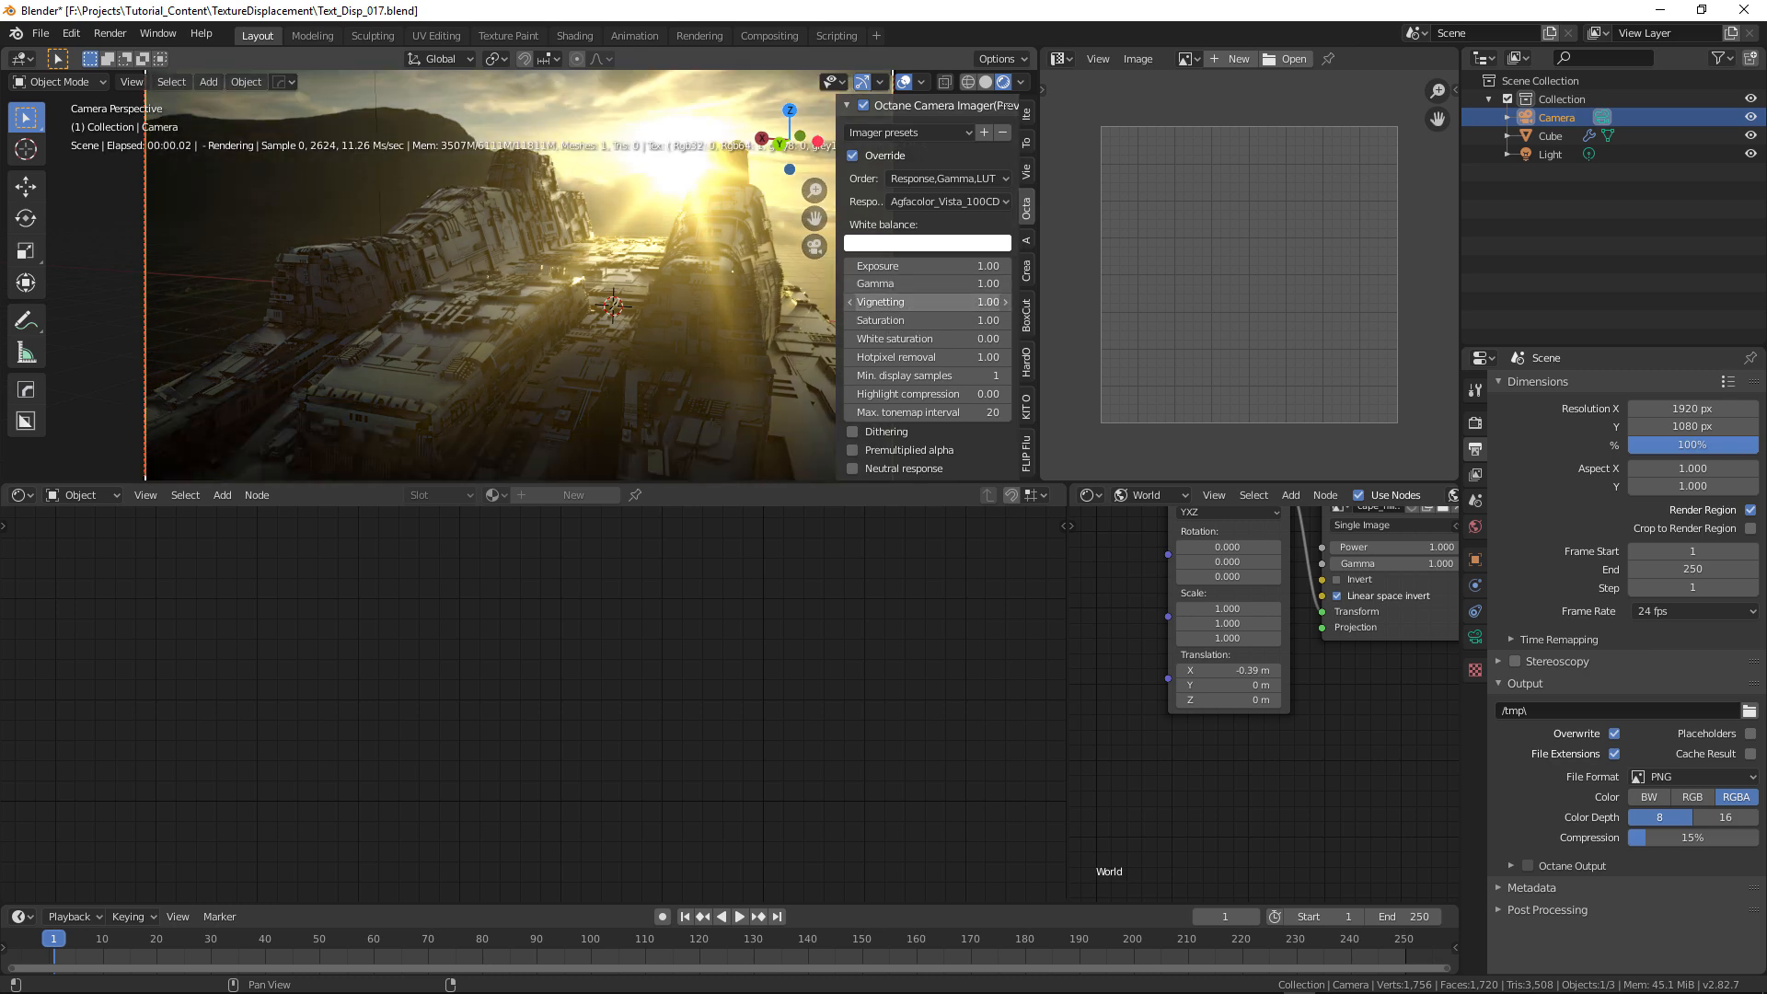
left_click_drag(902, 301, 917, 301)
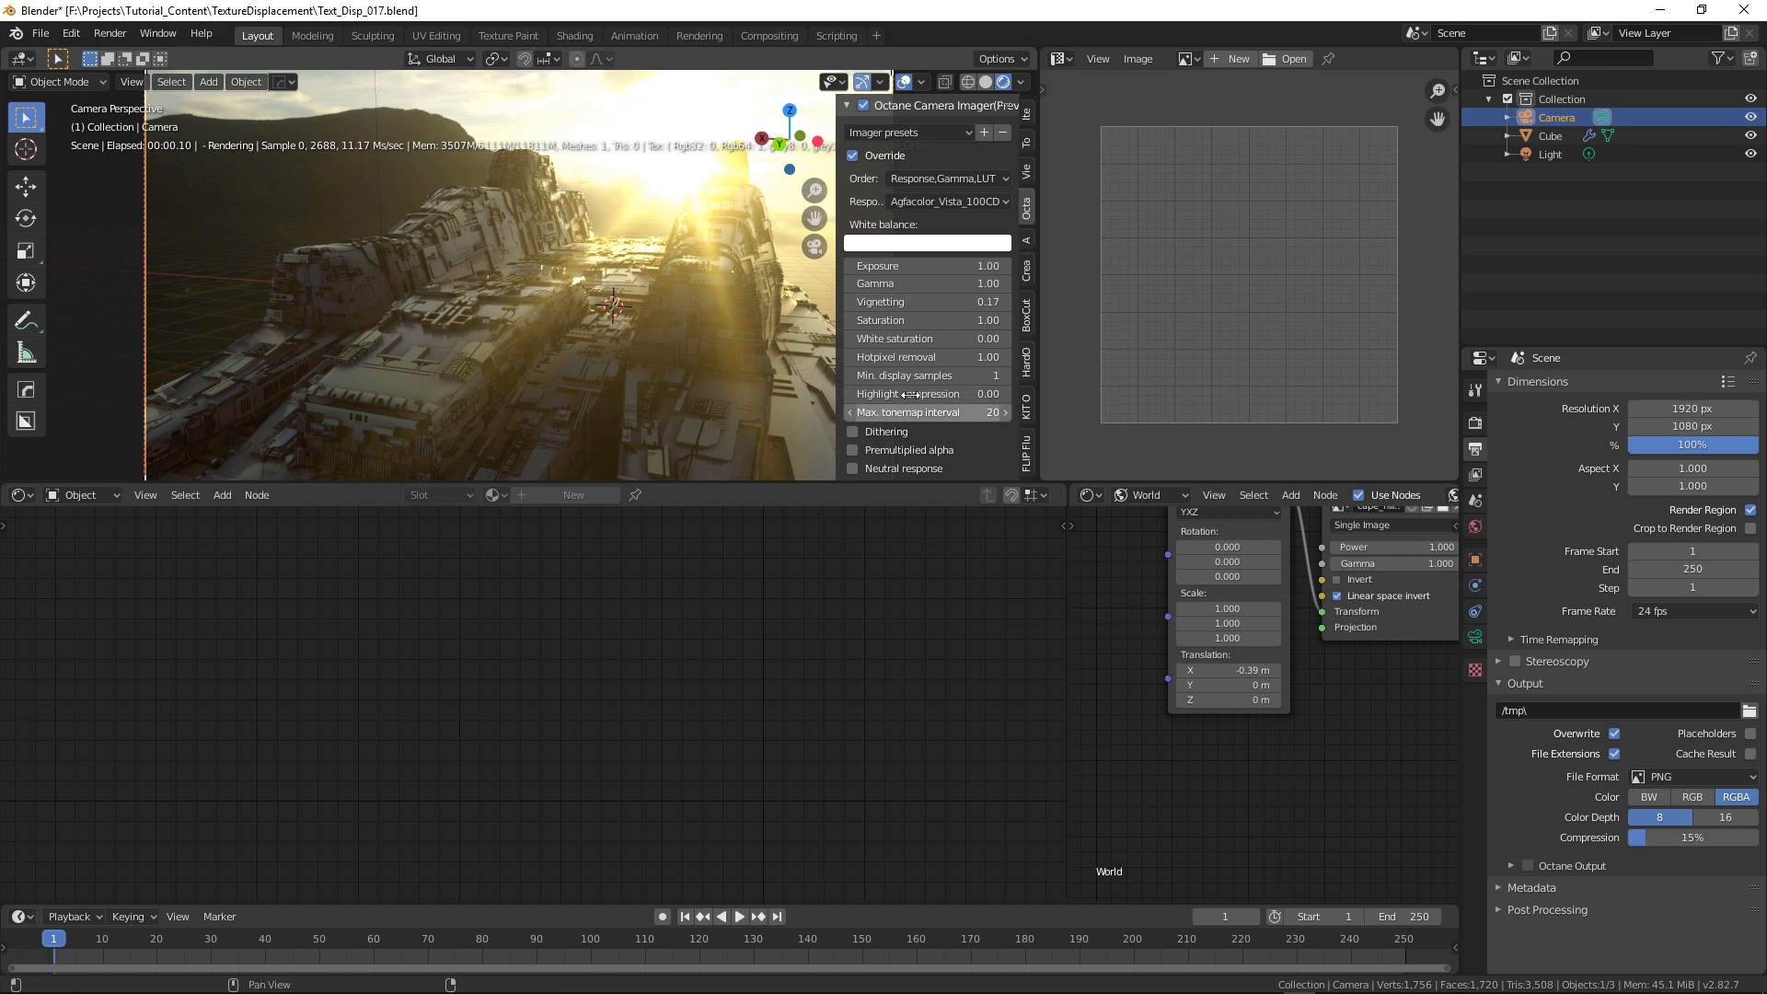
left_click_drag(924, 394, 957, 394)
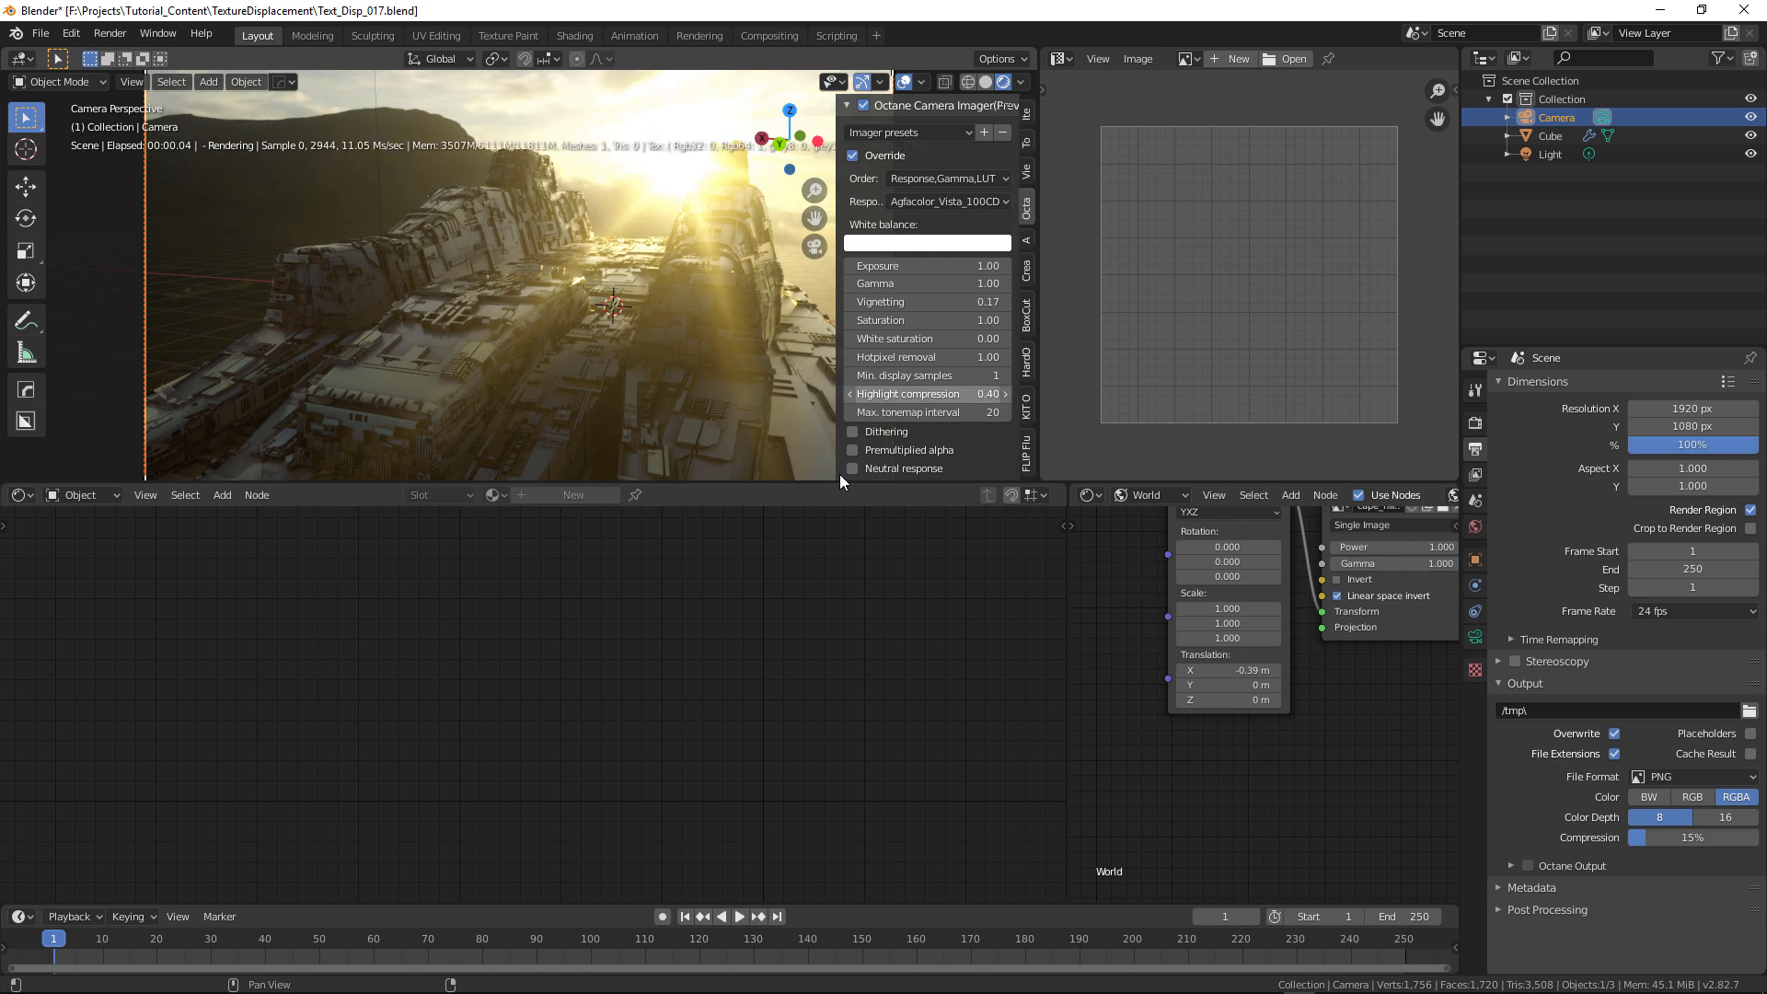
- Set the Octane Postprocess spectral intensity to 0.2 and spectral shift to 2.9
scroll(907, 326, "down", 4)
scroll(910, 327, "down", 11)
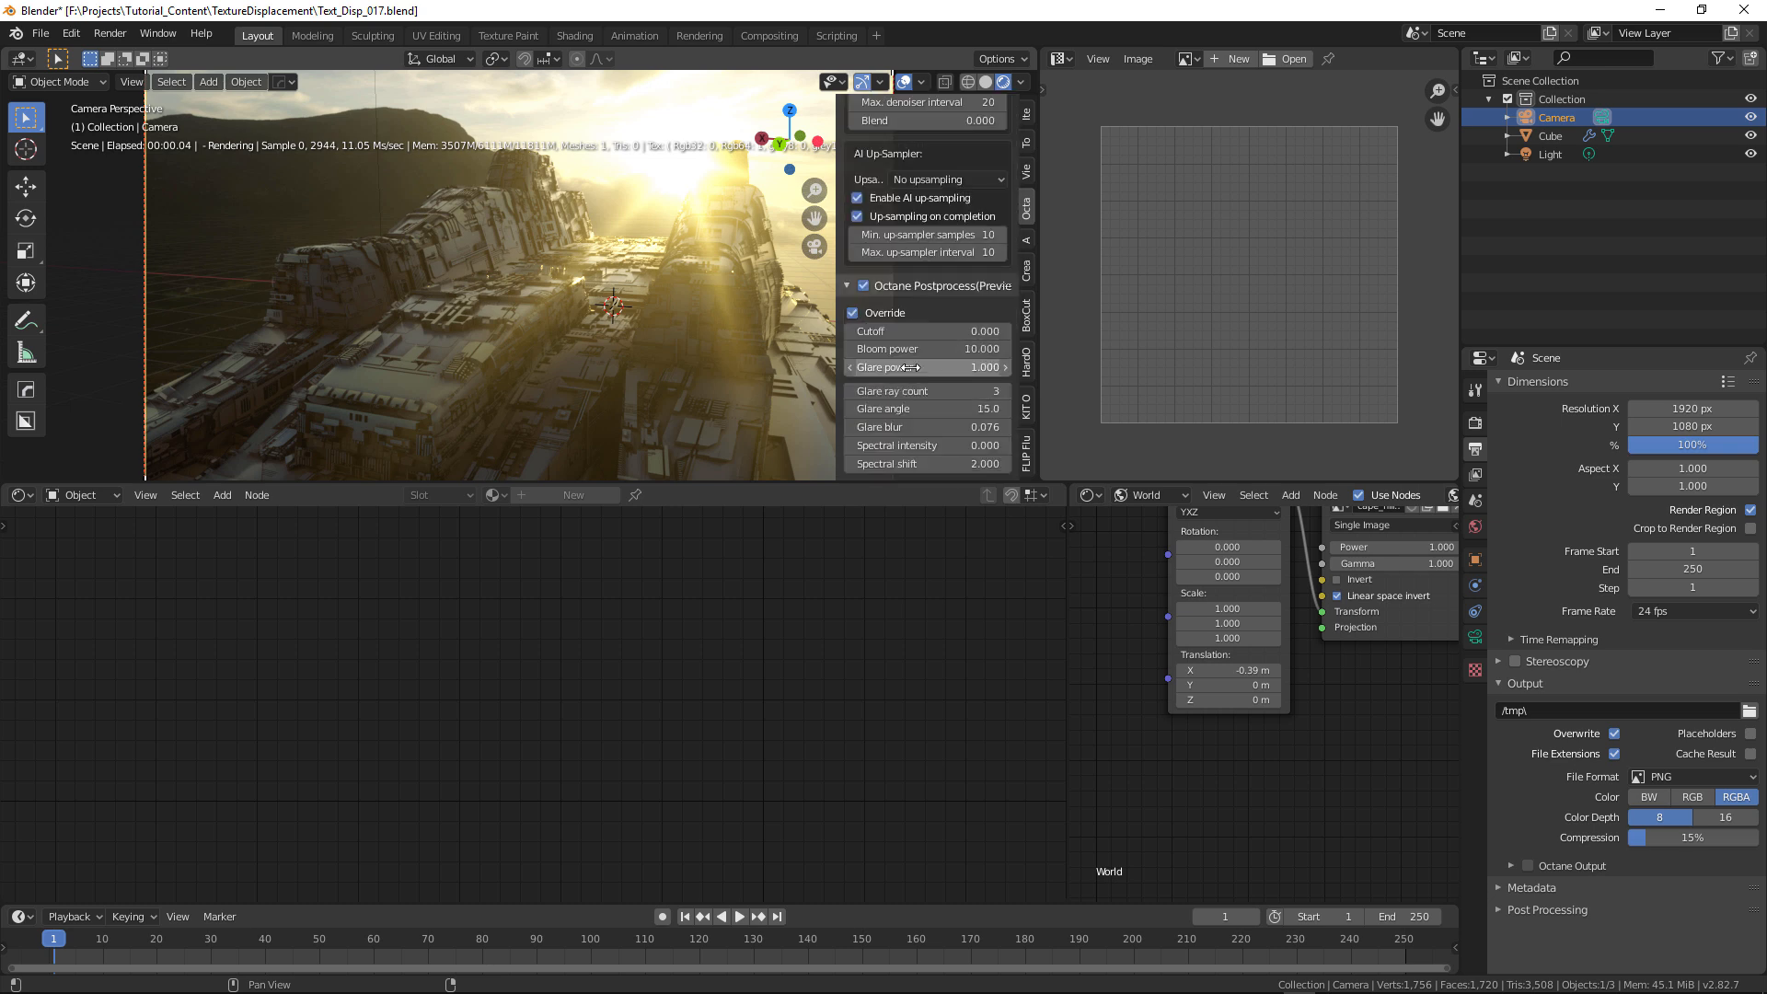
left_click_drag(911, 446, 931, 445)
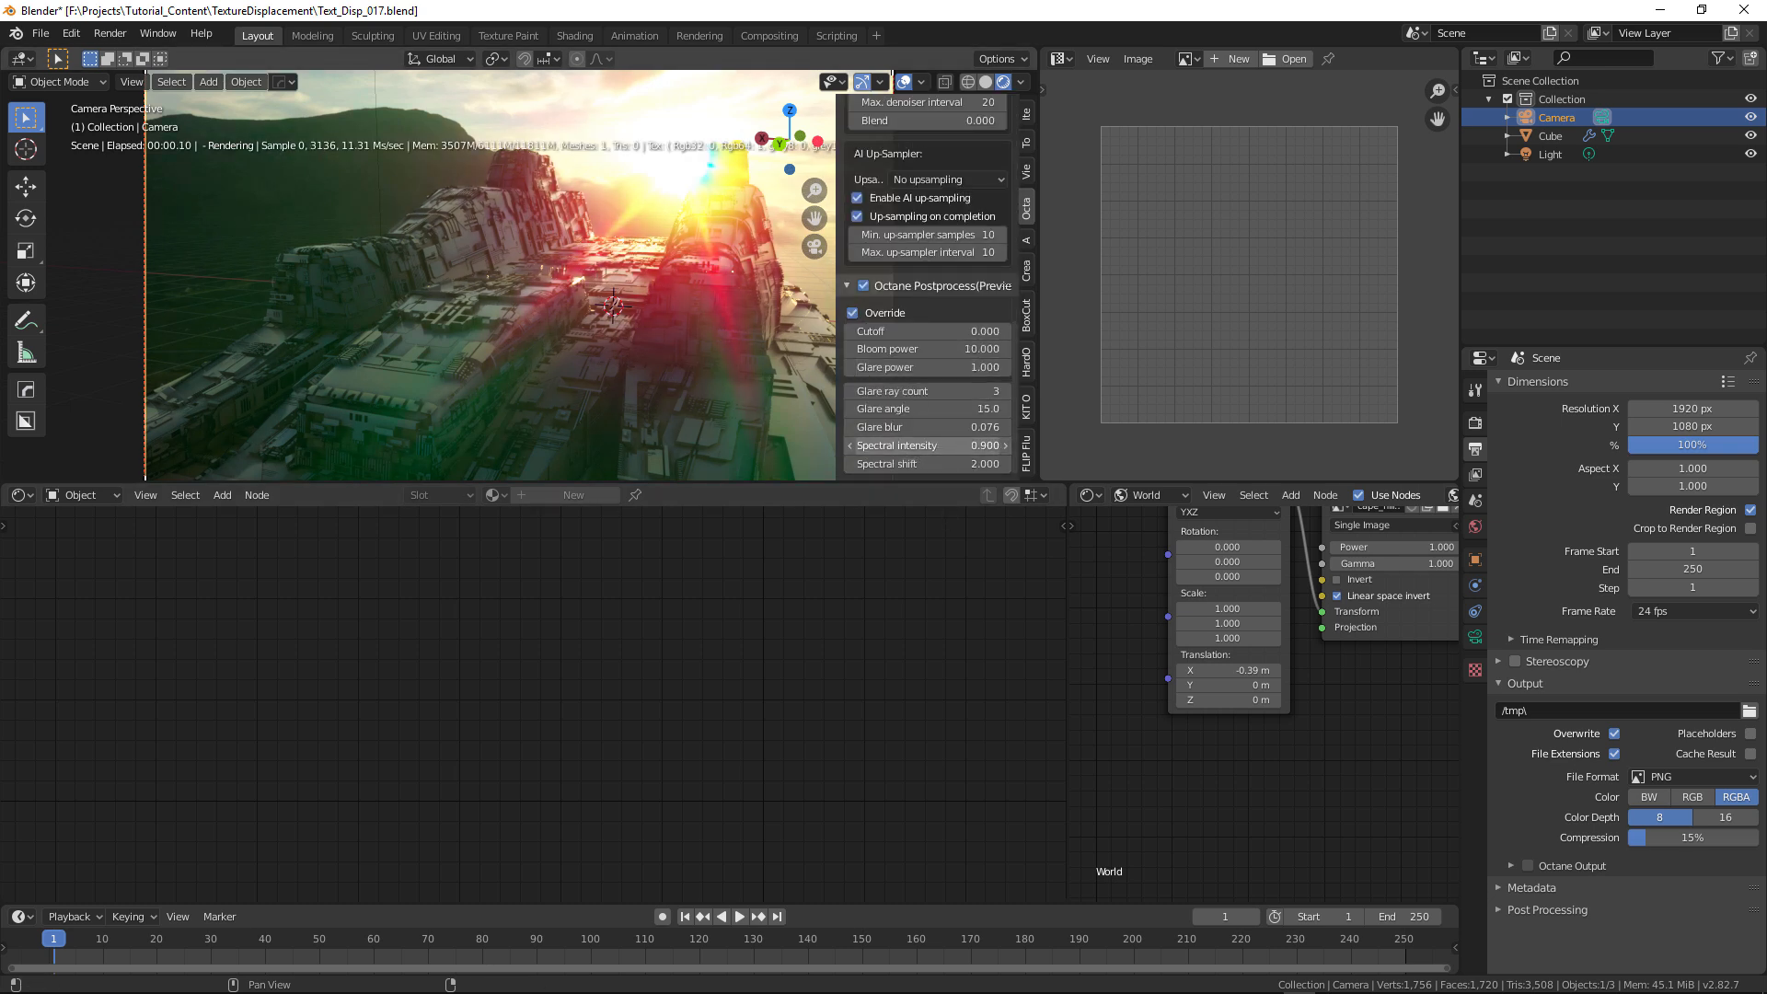
left_click(930, 445)
type("0.32")
key("Return")
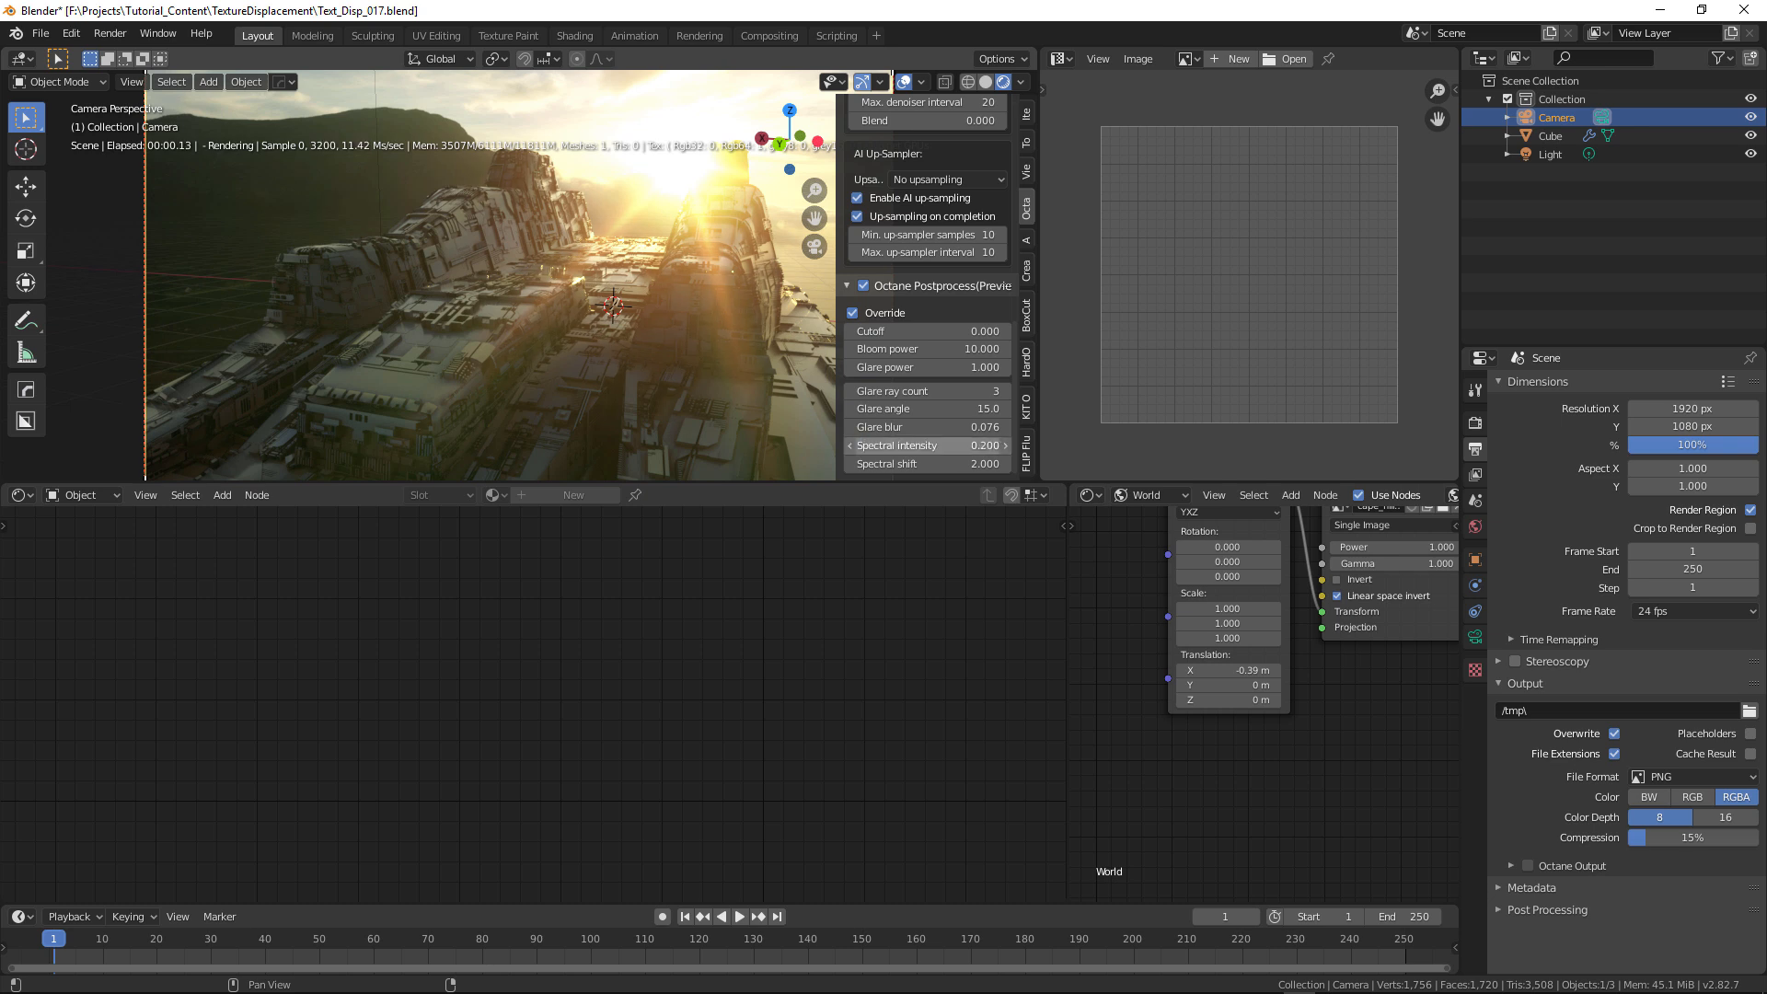
left_click_drag(930, 464, 780, 464)
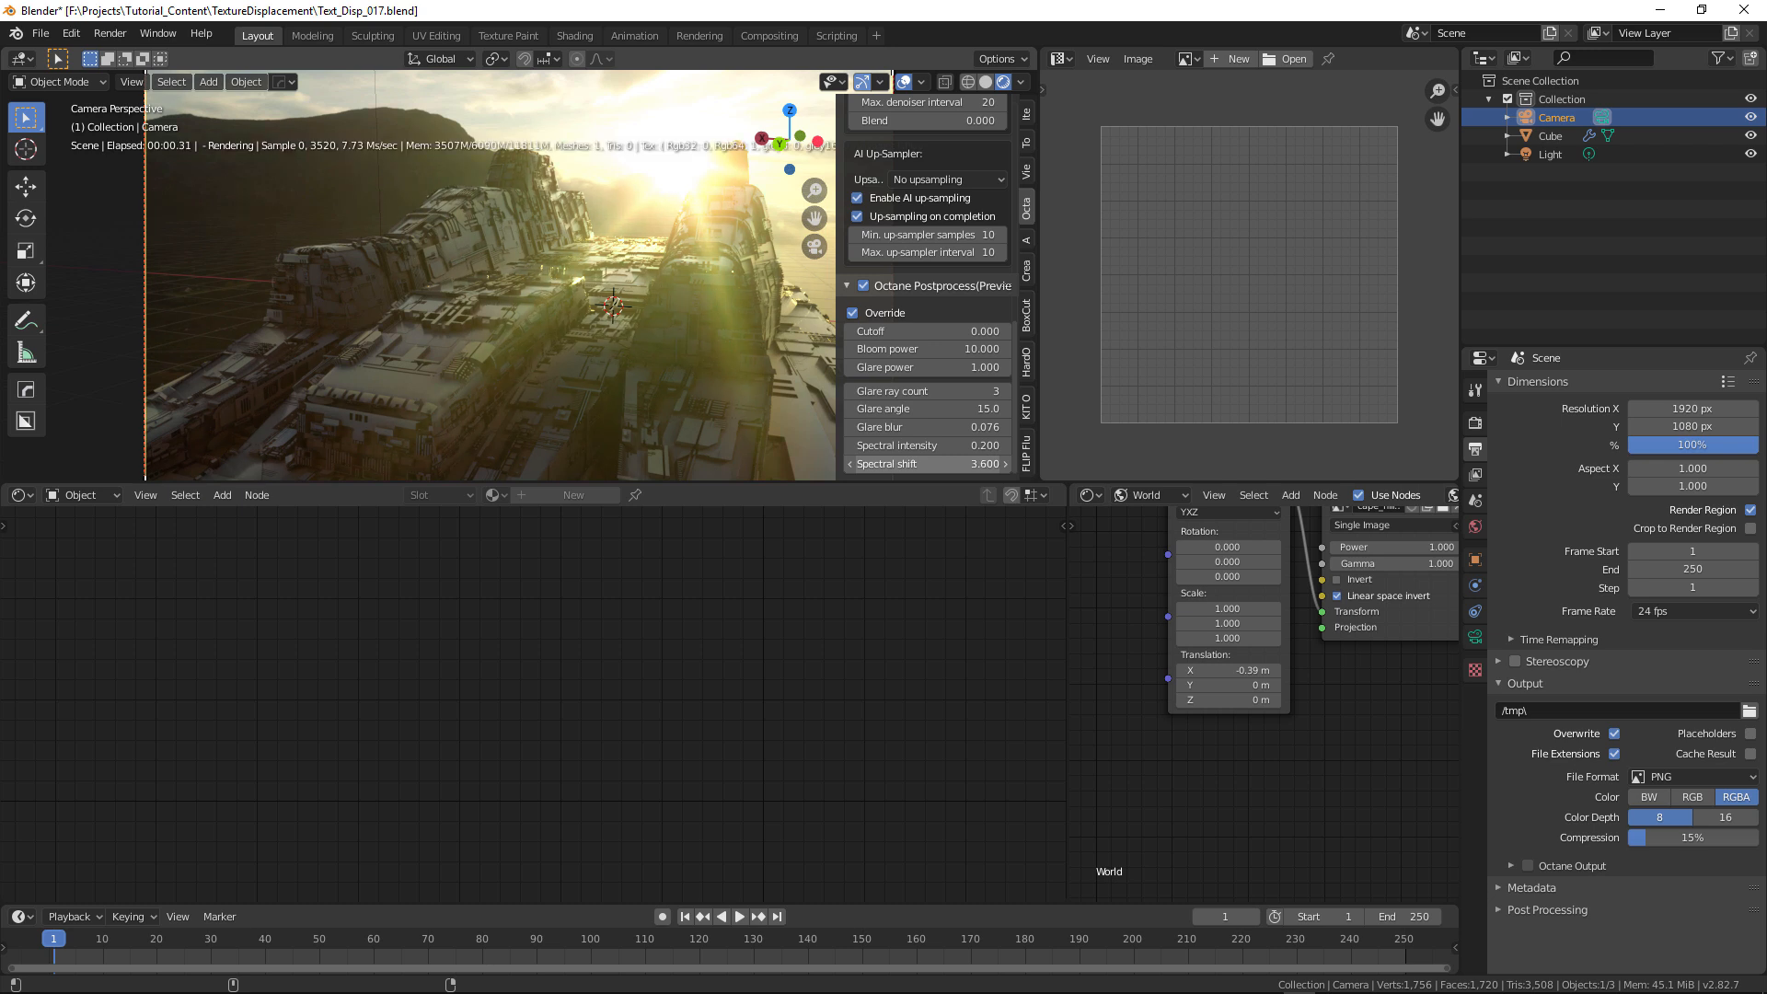
left_click_drag(981, 467, 1108, 467)
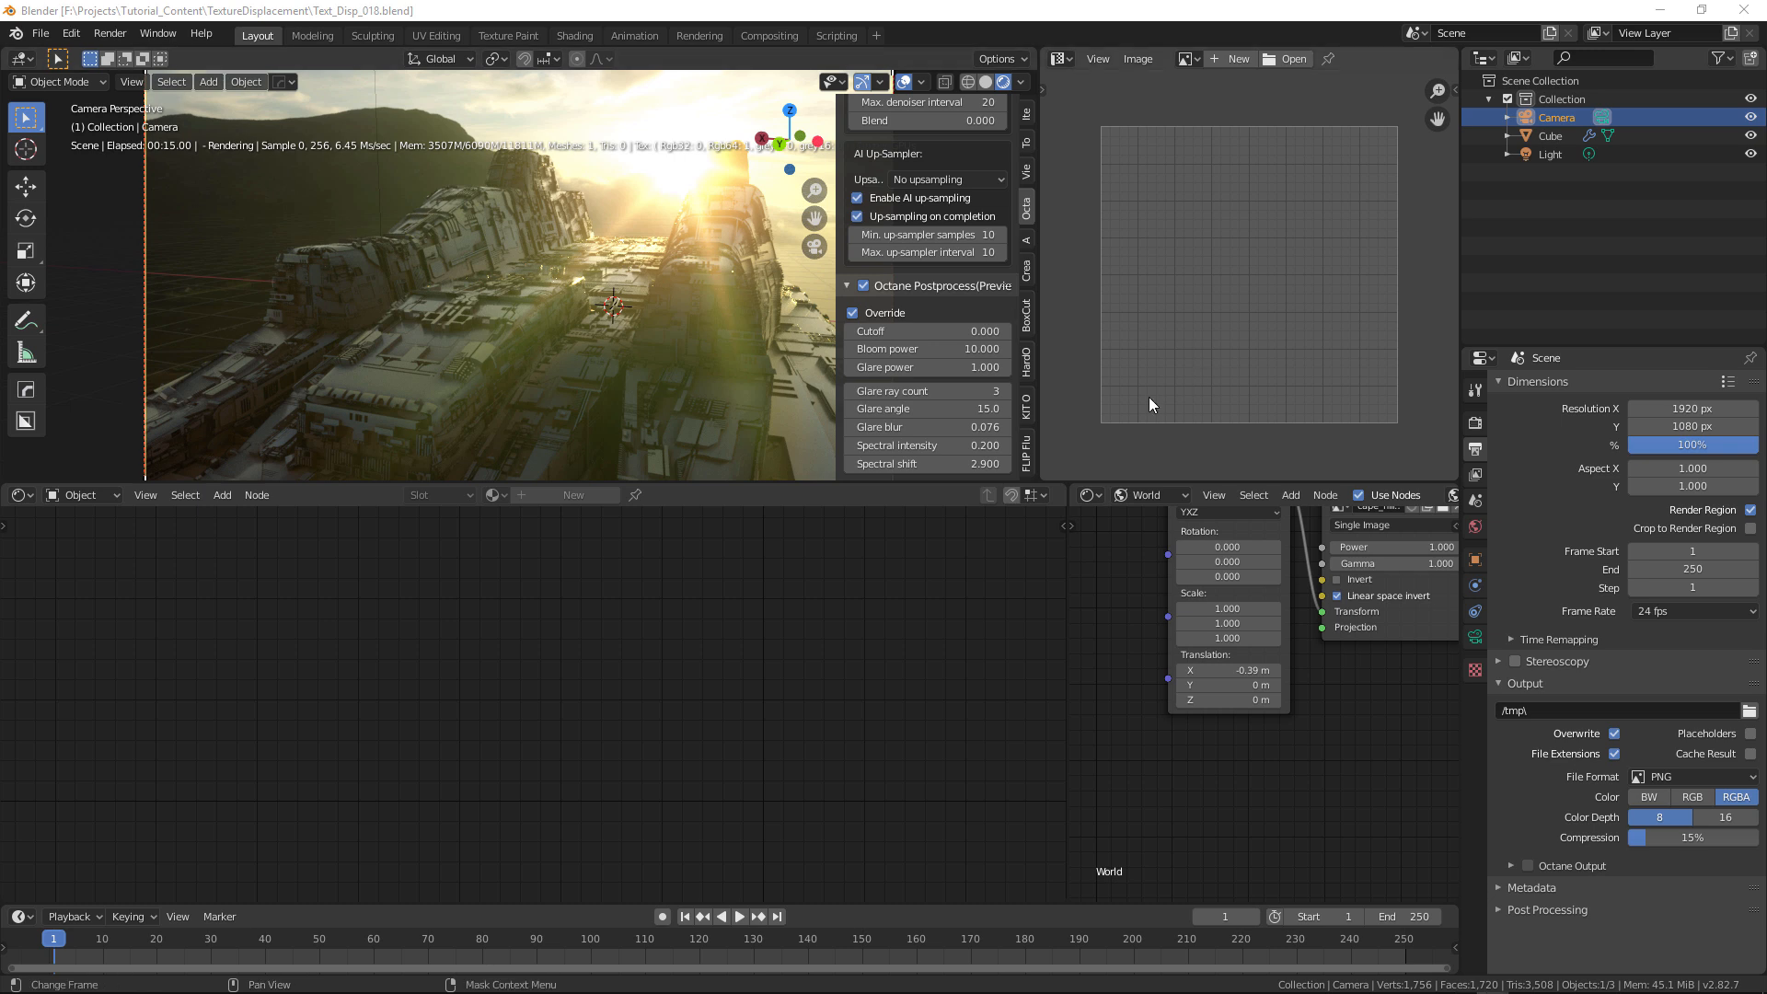
- Set the depth of field aperture to 5 in the camera's Octane settings
left_click(1475, 636)
scroll(1583, 635, "down", 5)
scroll(1585, 649, "down", 4)
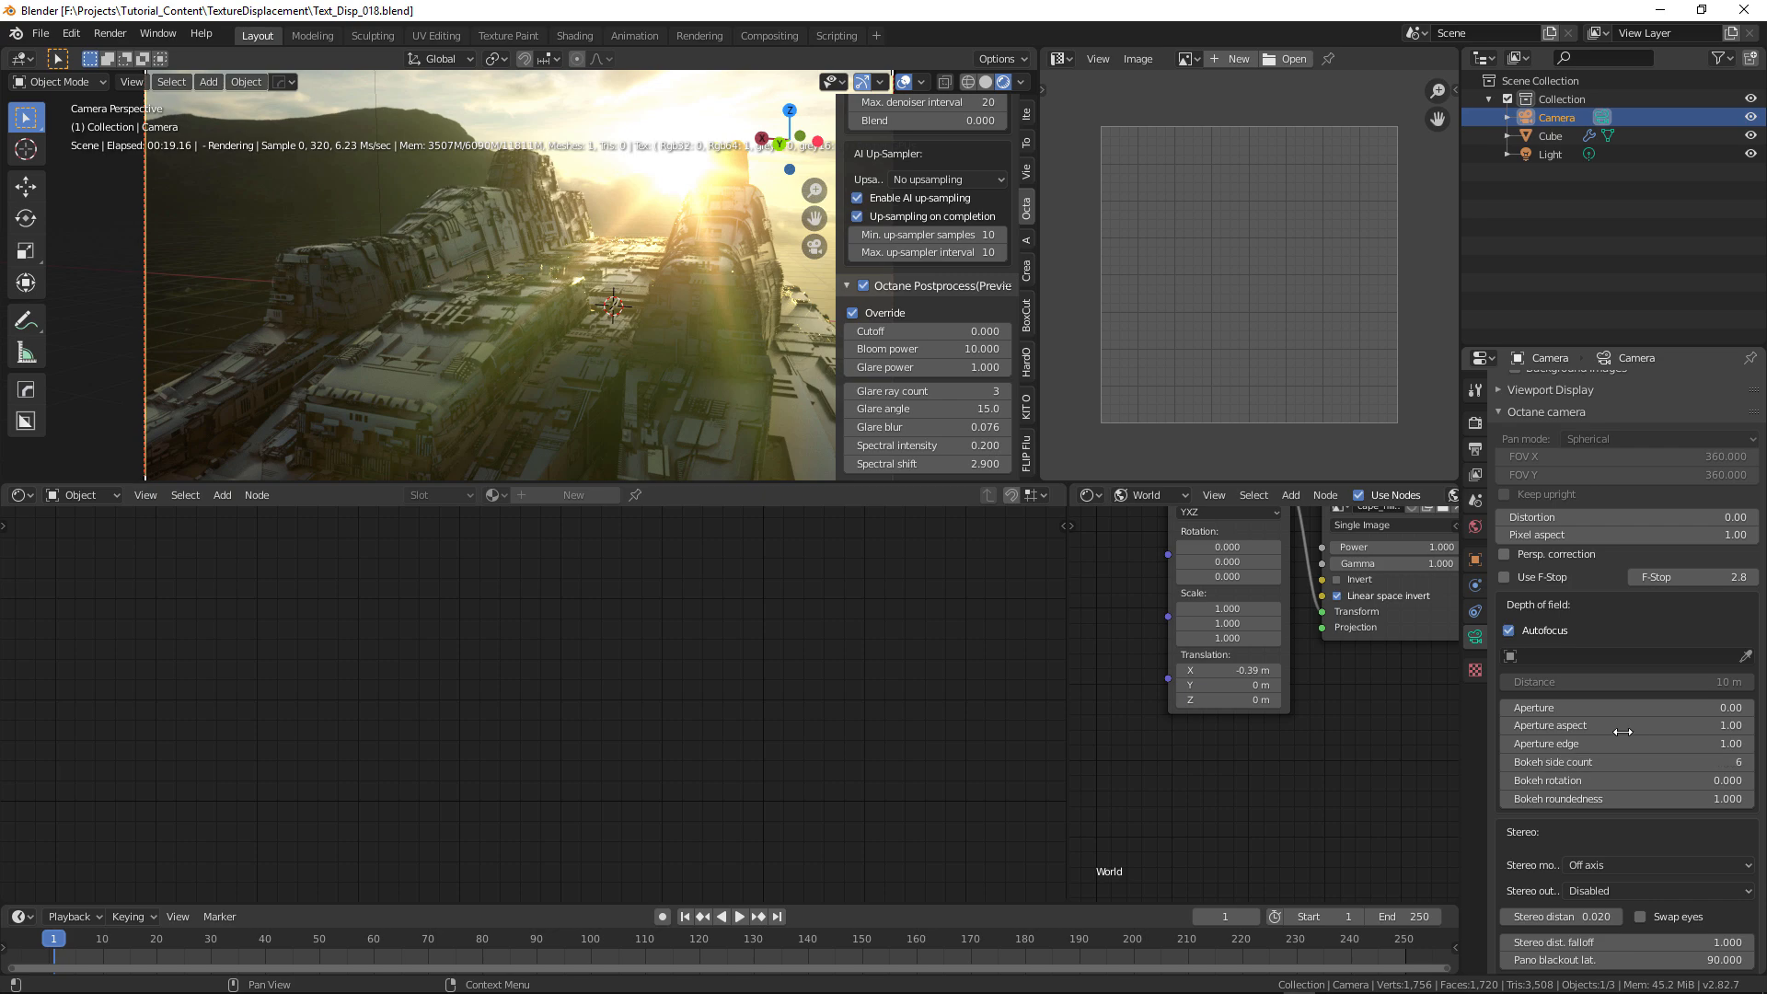
left_click_drag(1665, 707, 1763, 707)
left_click(1669, 711)
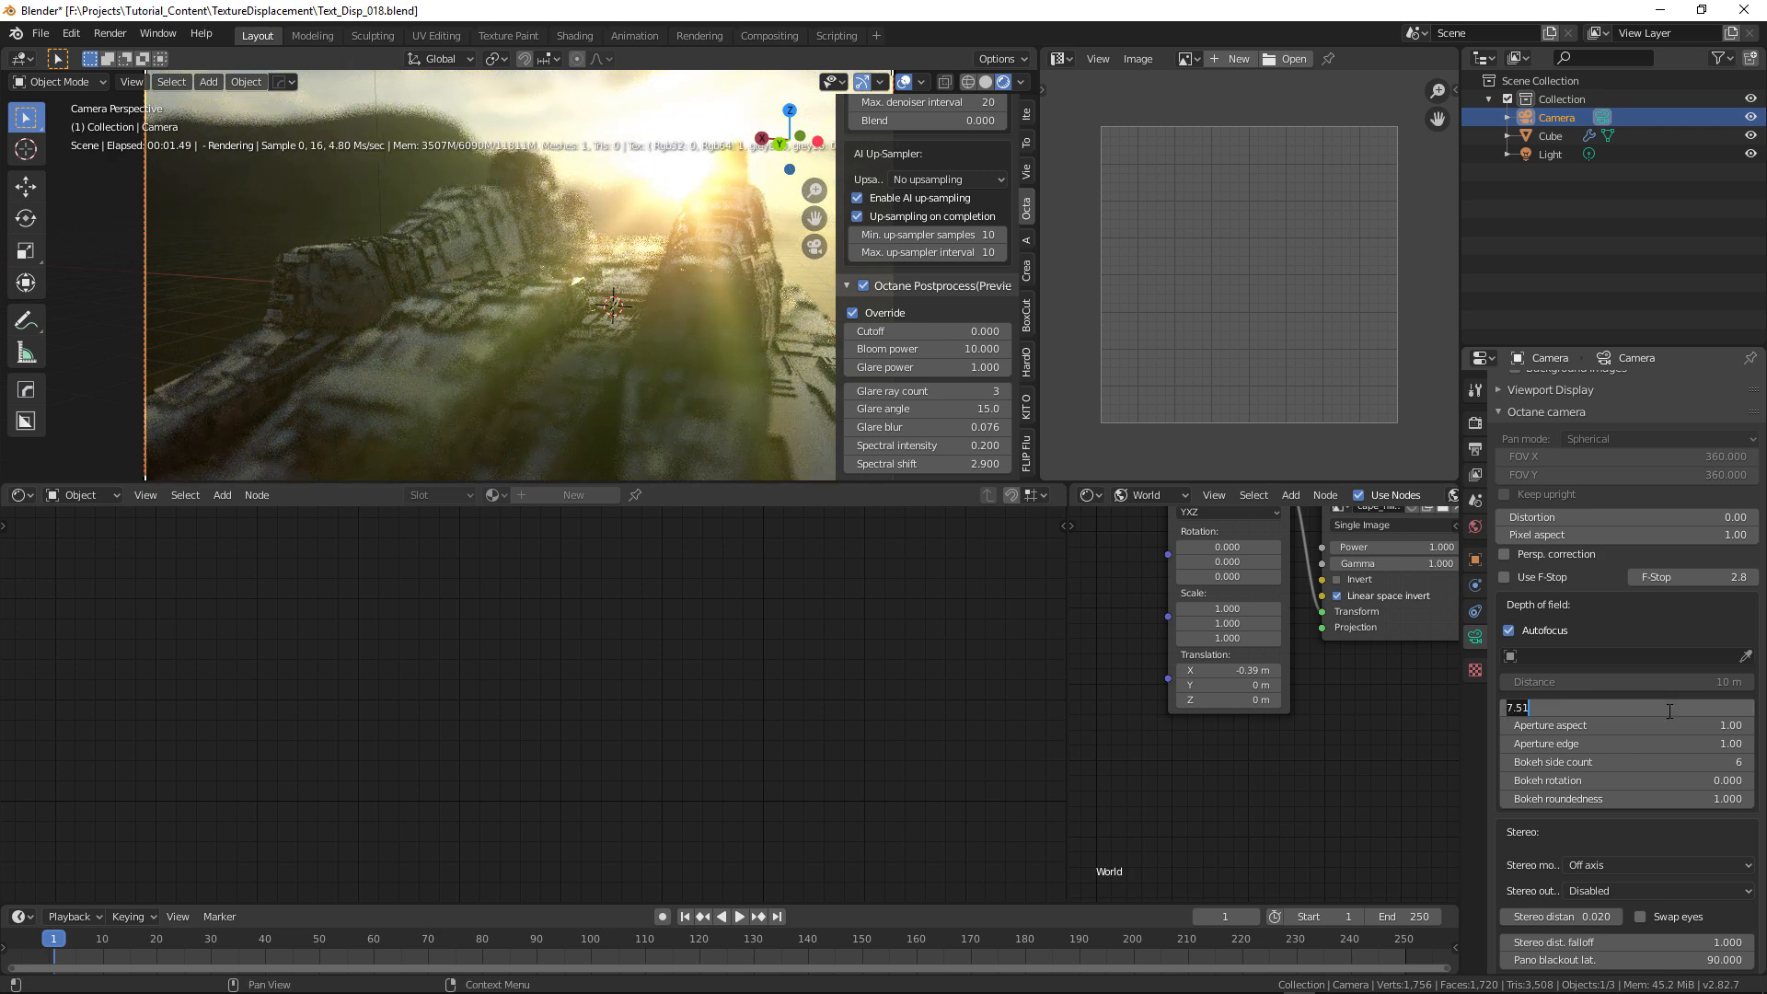
type("5")
key("Return")
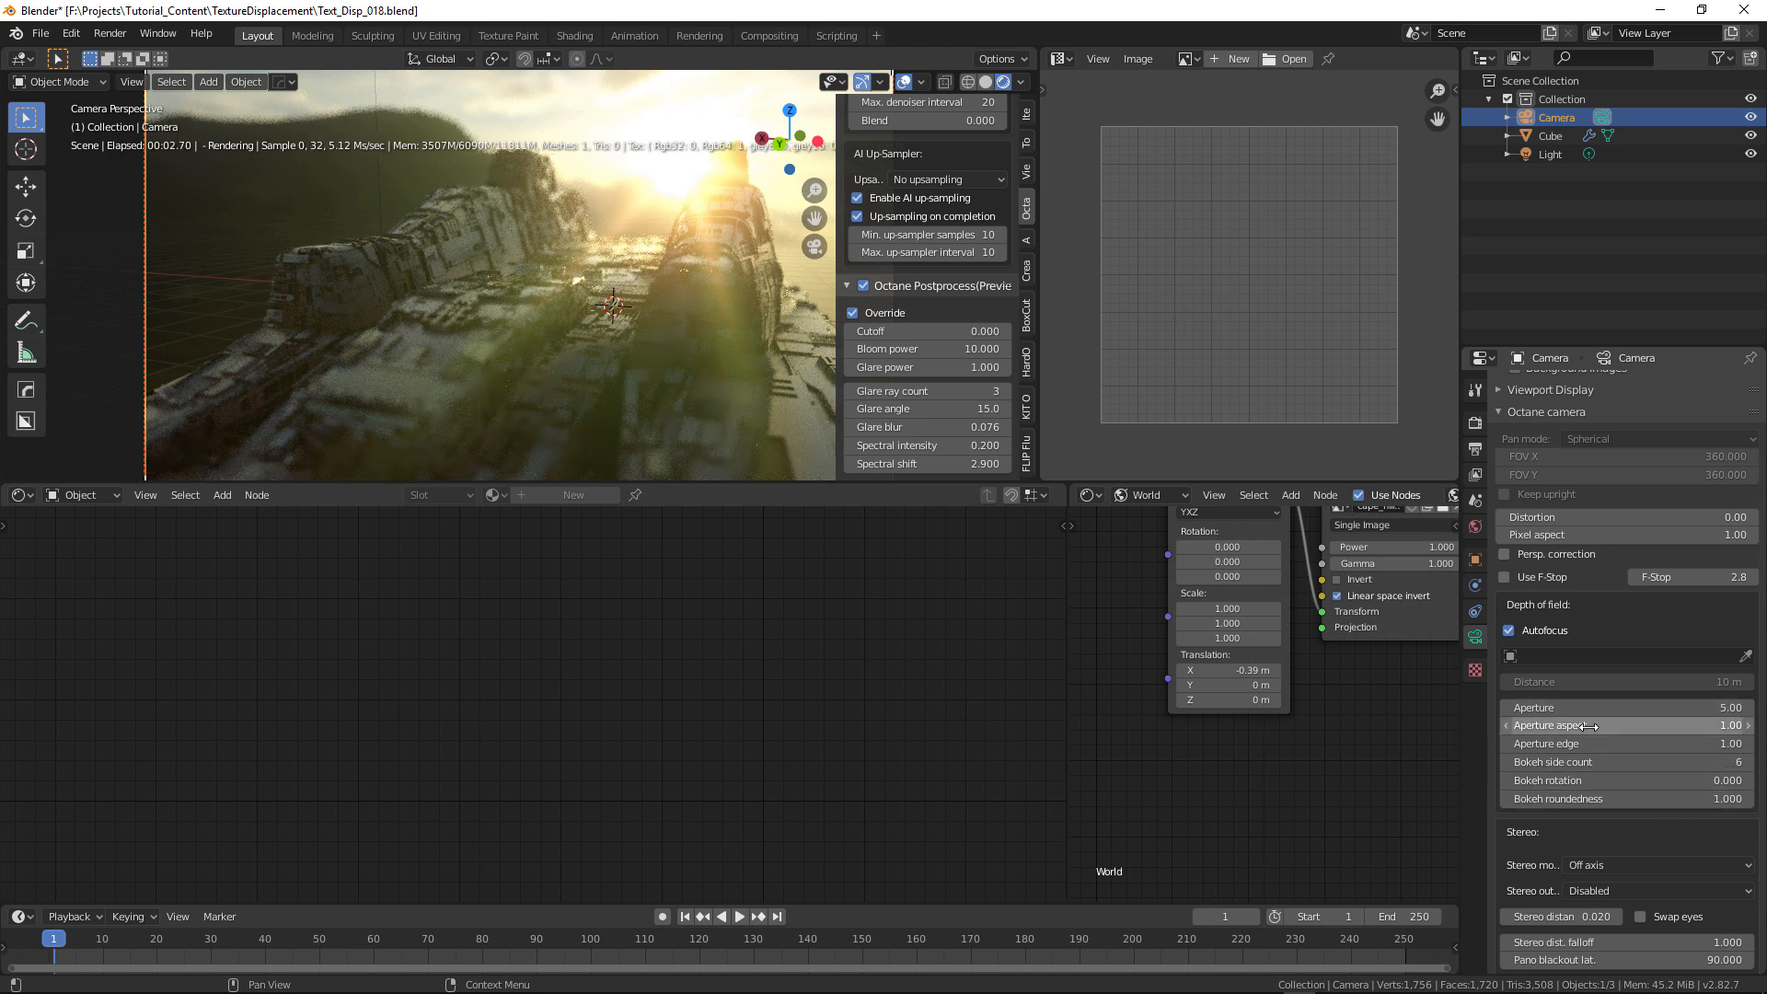
- Set the Octane camera's aperture aspect to 2
left_click(1674, 727)
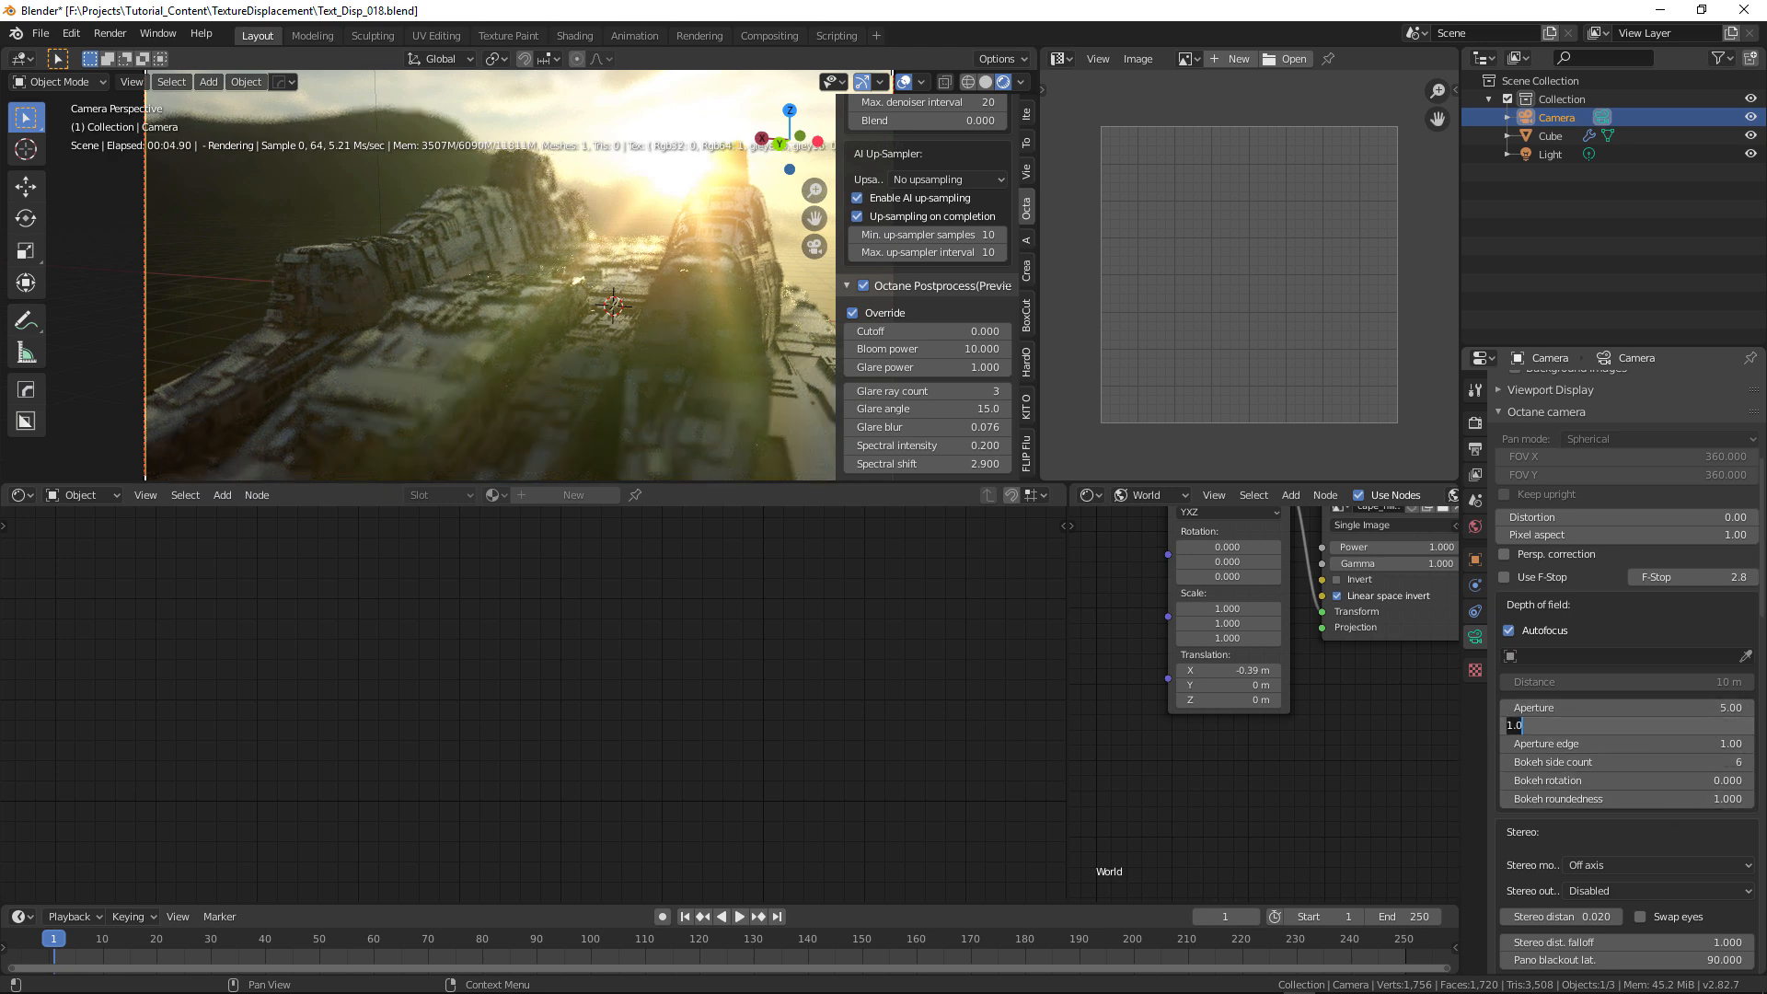
type("2")
key("Return")
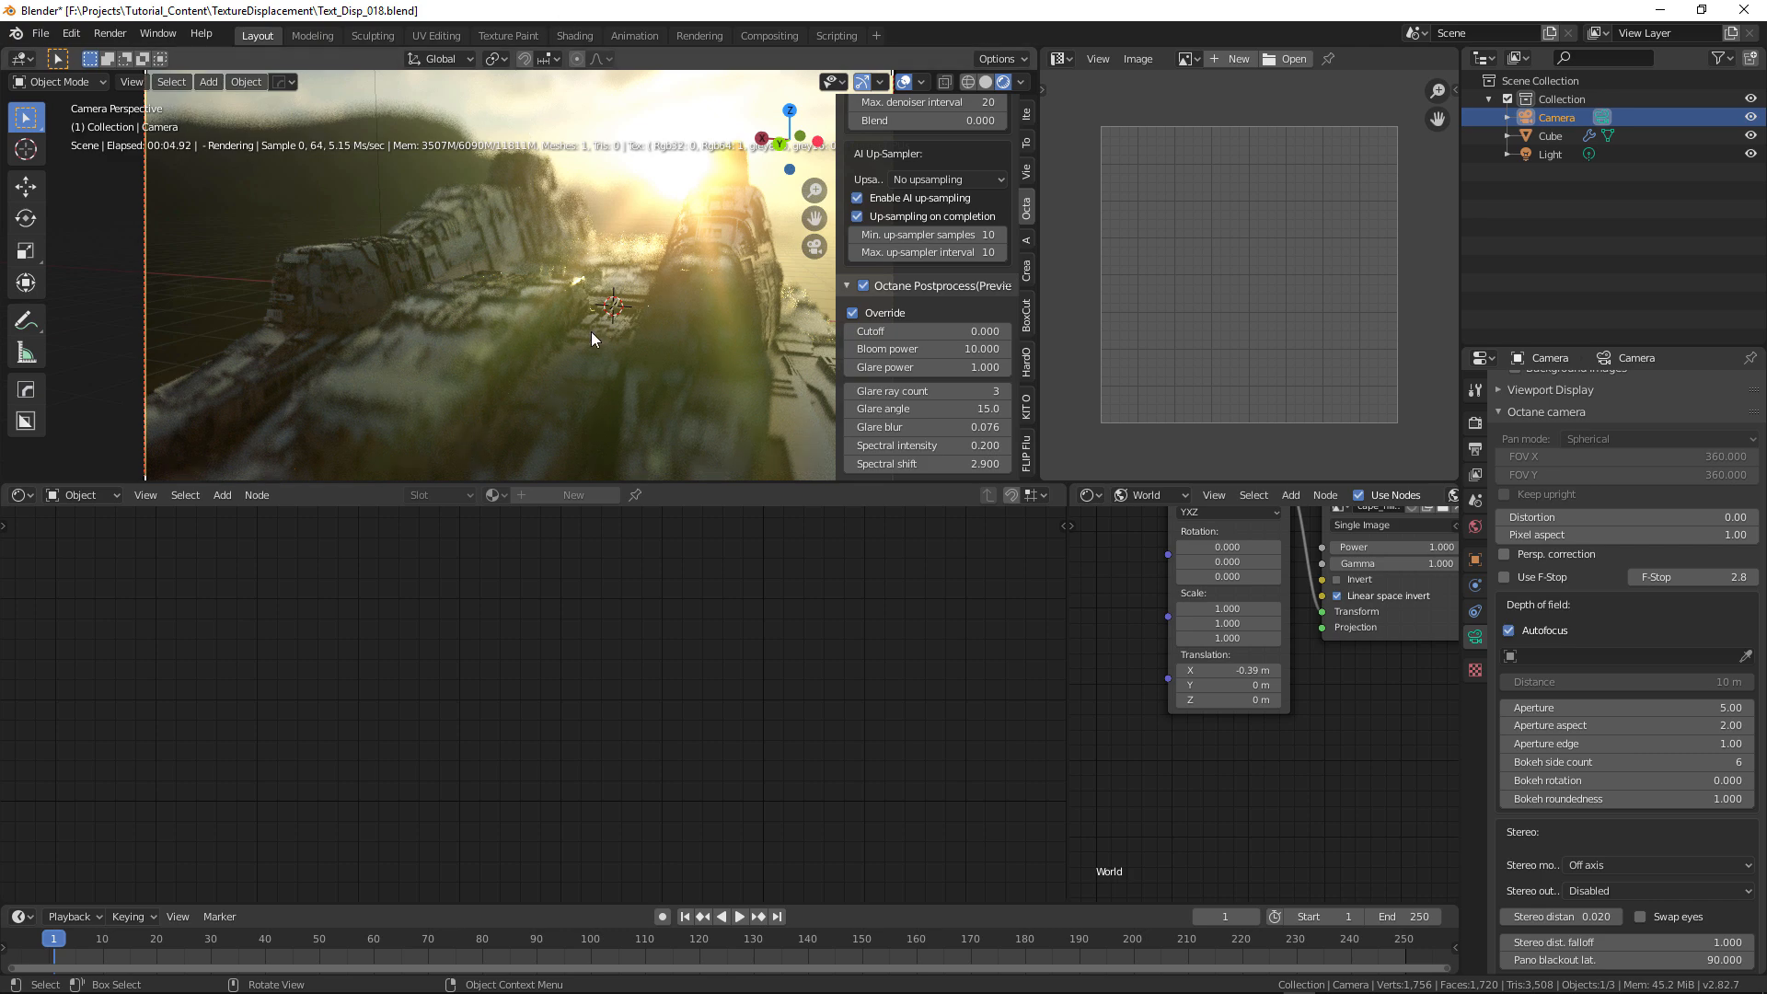
- Fly the camera down to a low close-up of a raised block on the ship's hull with the towers behind
key("shift+grave")
key("w")
key("s")
key("q")
key("w")
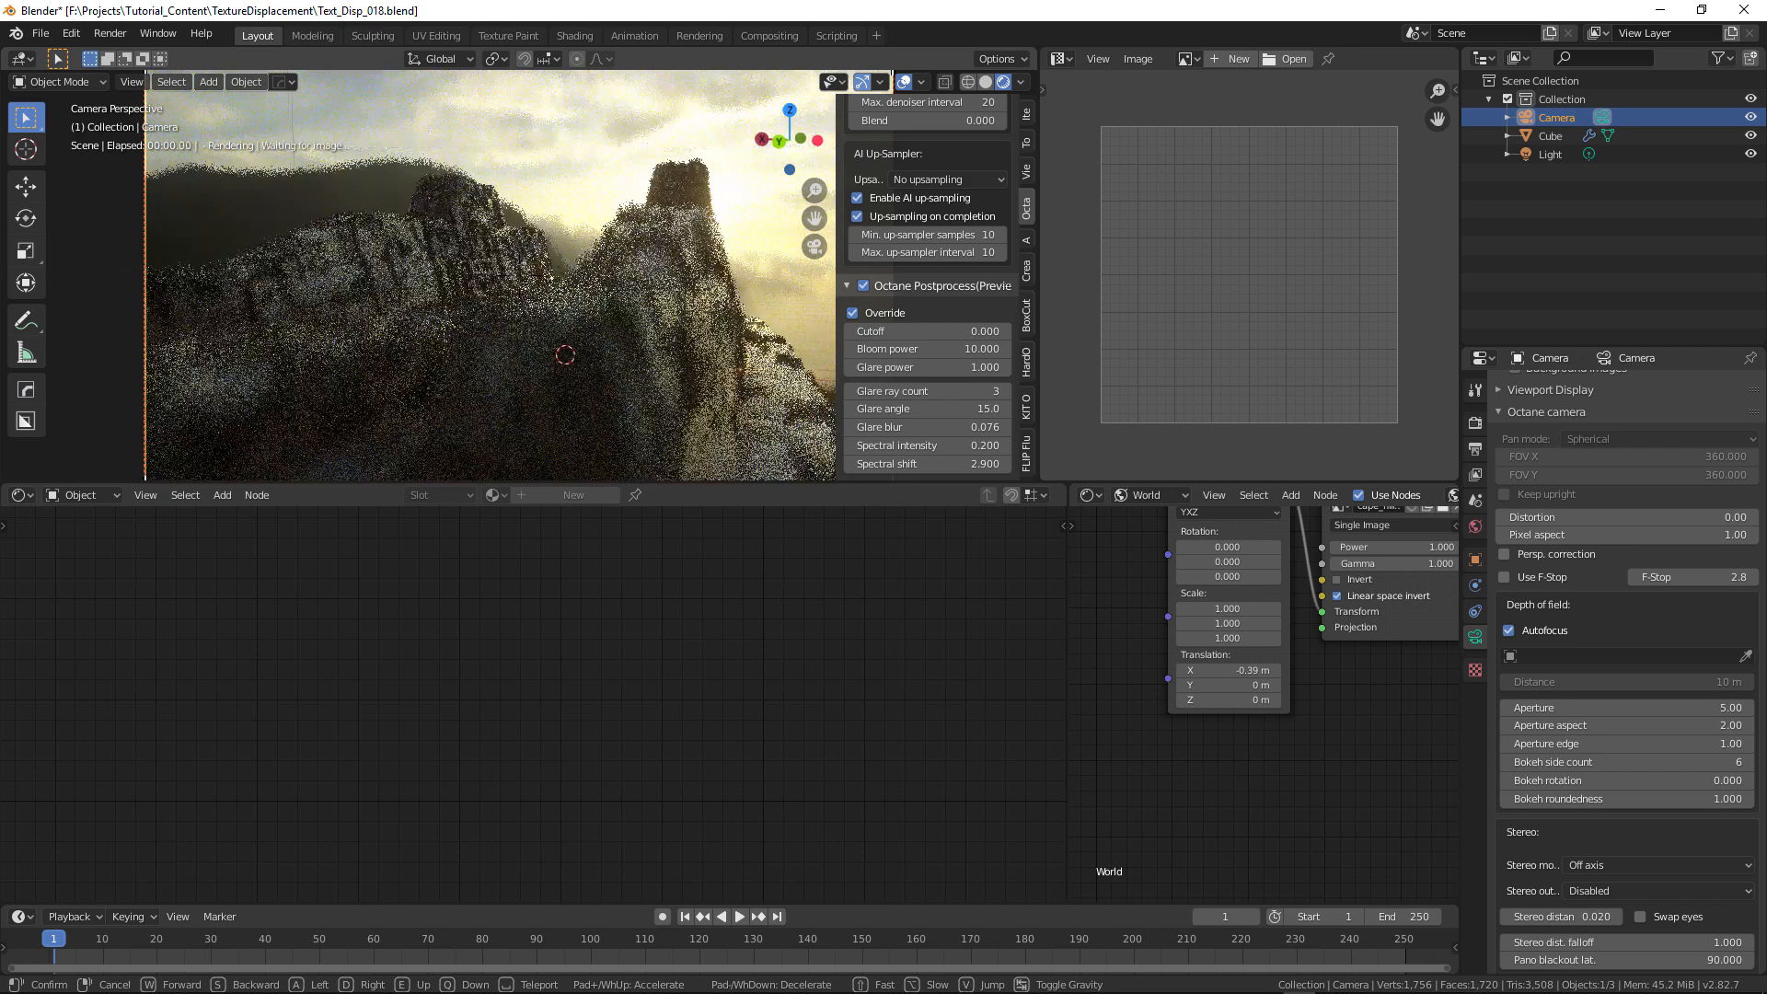
left_click(650, 312)
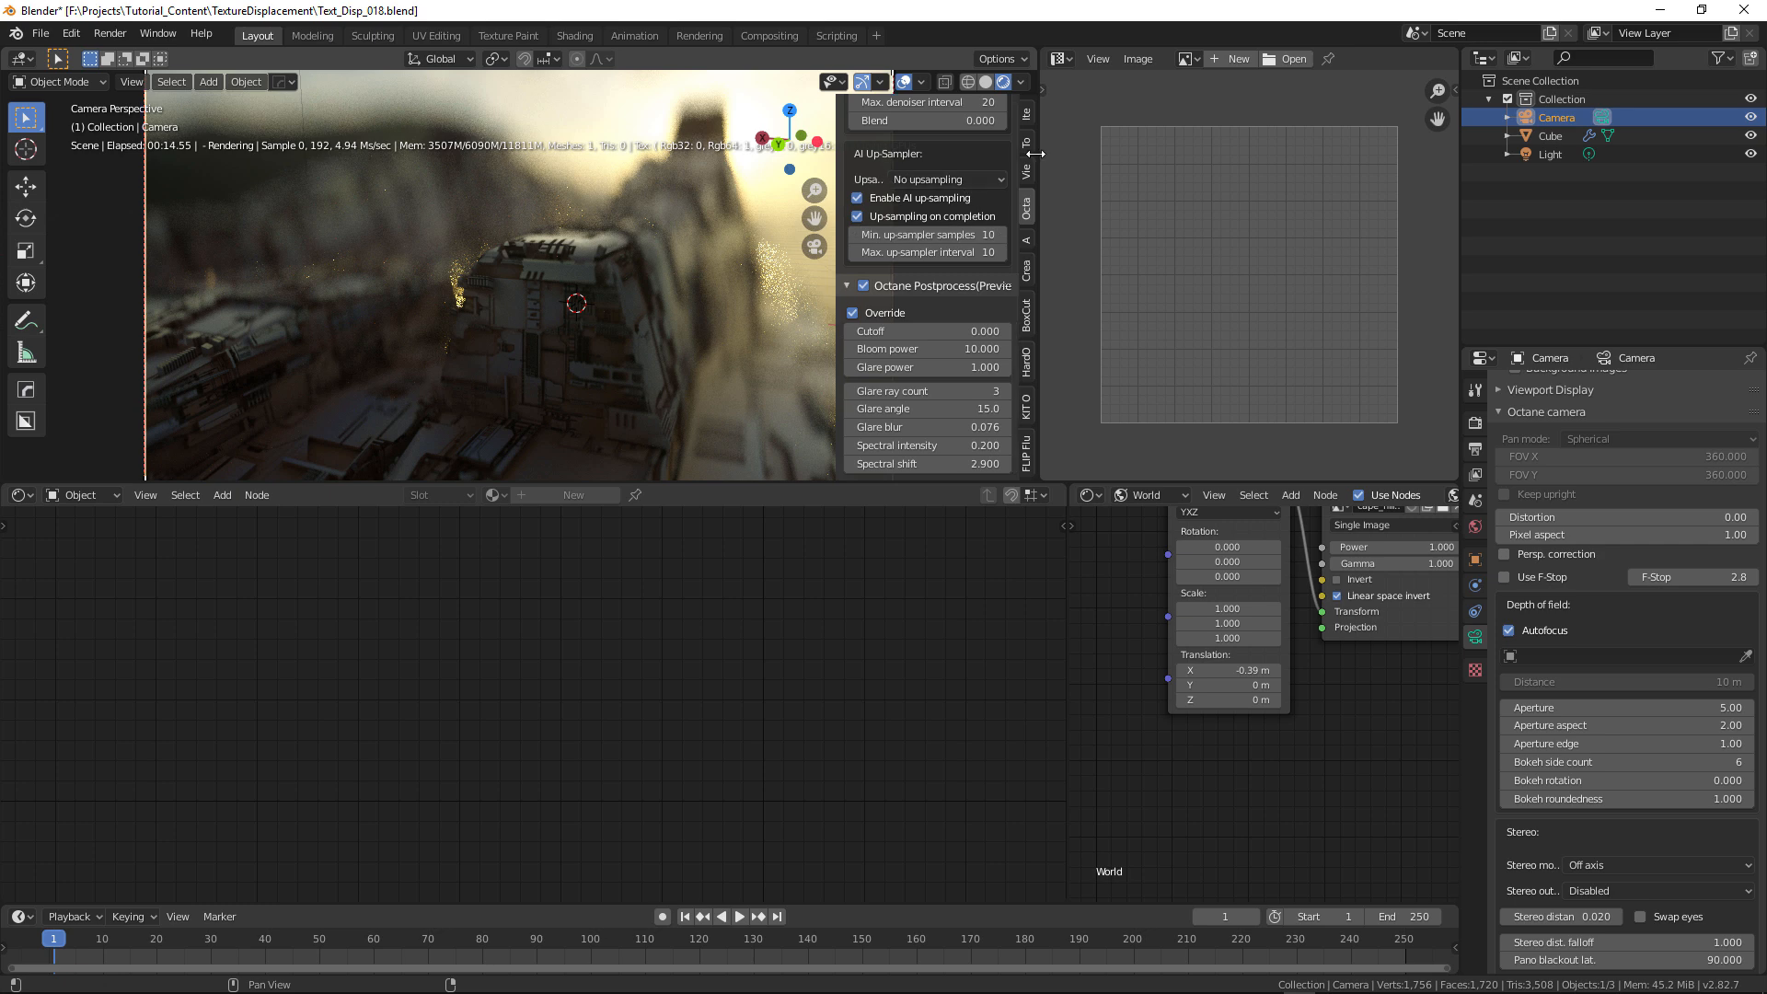
- Enable the spectral AI denoiser with volume denoising, without denoise on completion, and with min. samples and max. interval both at 5
scroll(922, 247, "up", 7)
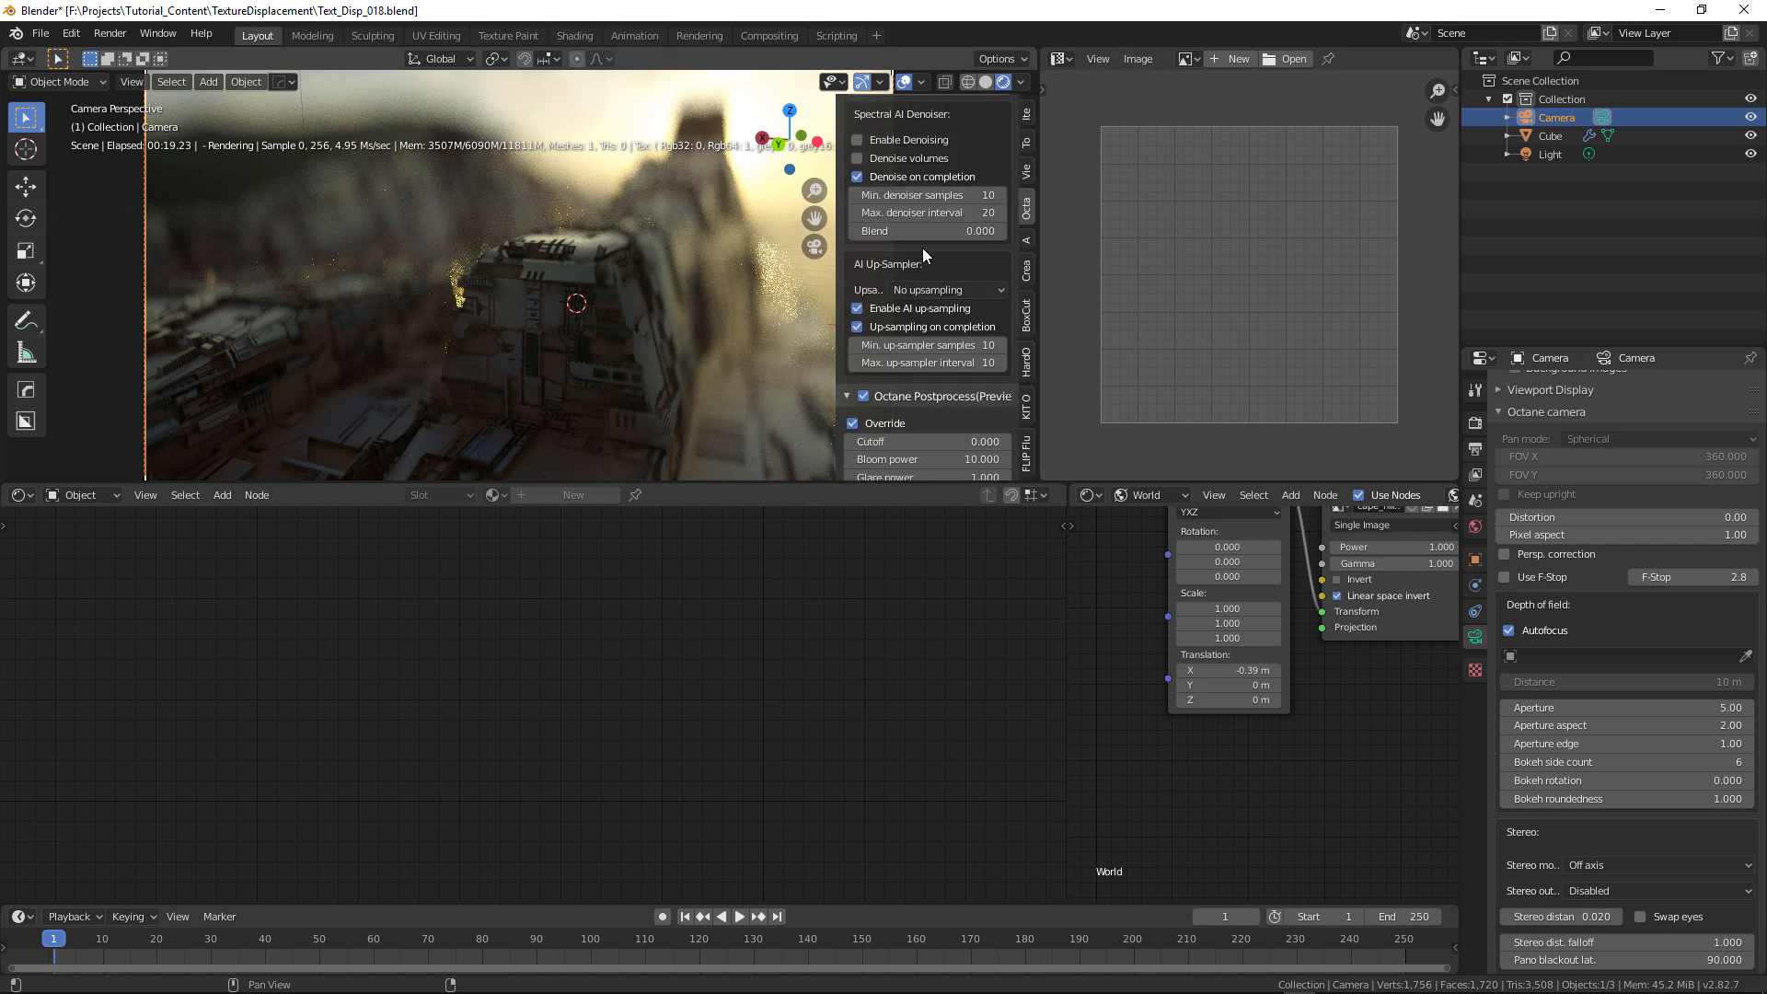
scroll(907, 278, "up", 3)
scroll(904, 290, "down", 3)
left_click(854, 286)
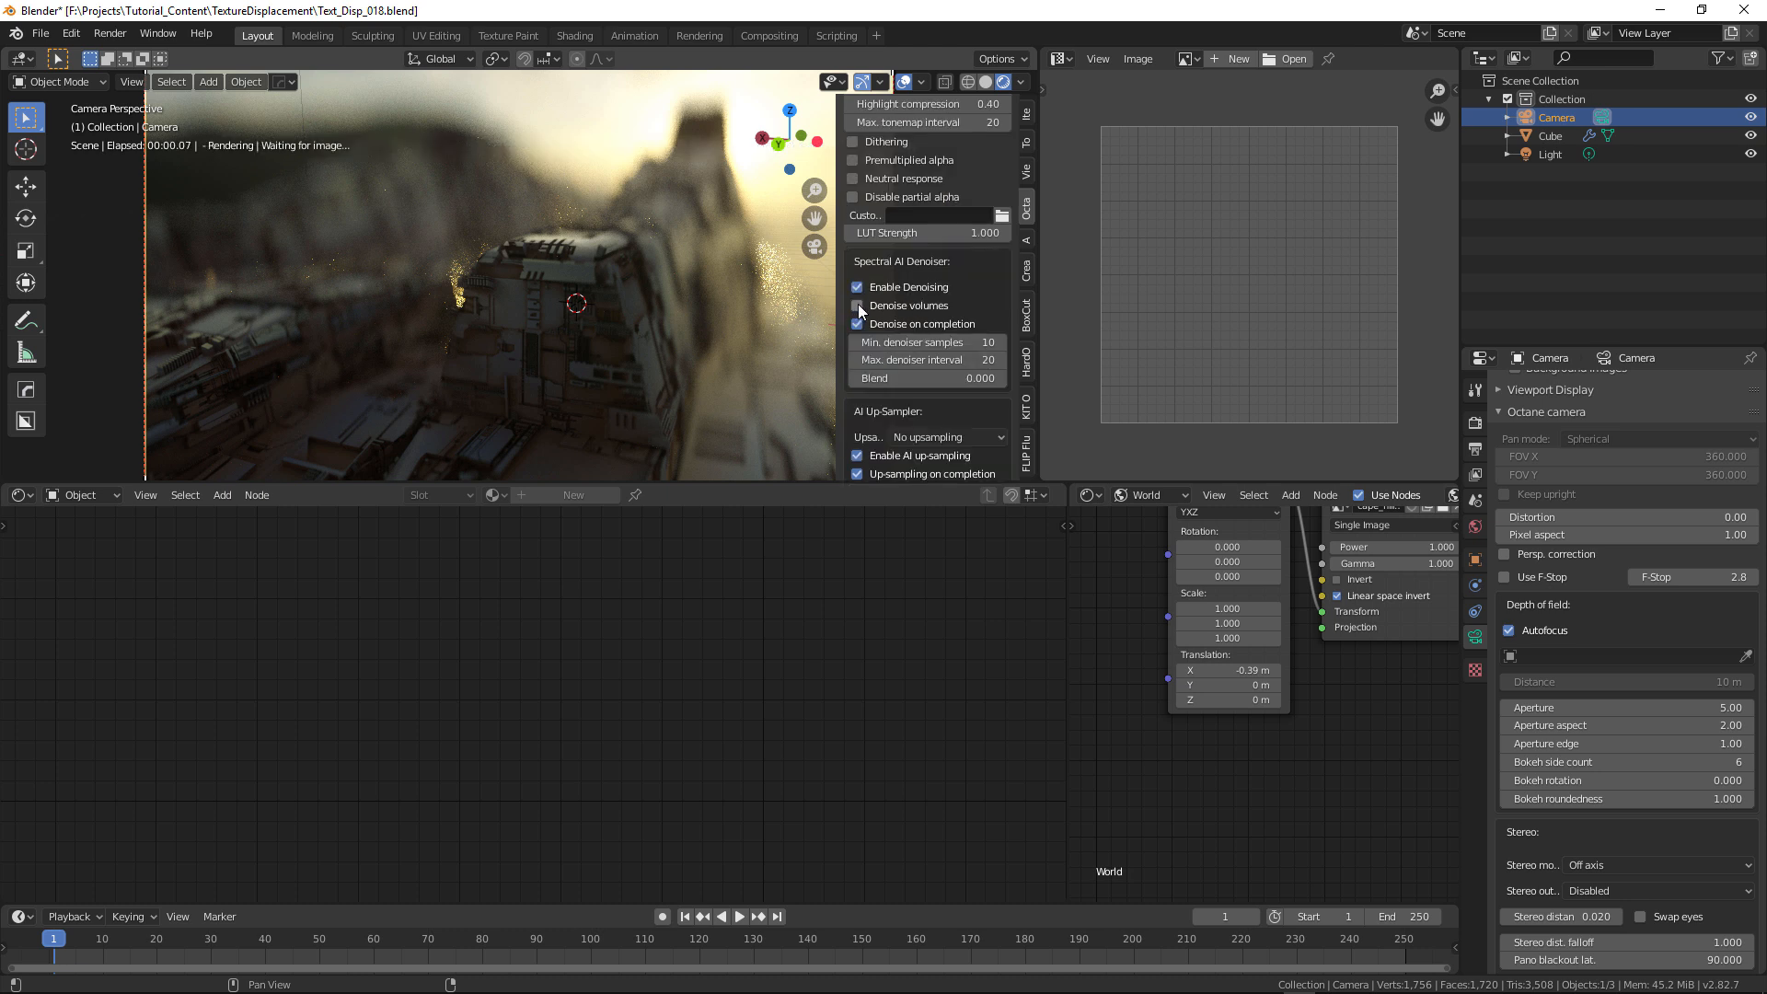
left_click(856, 305)
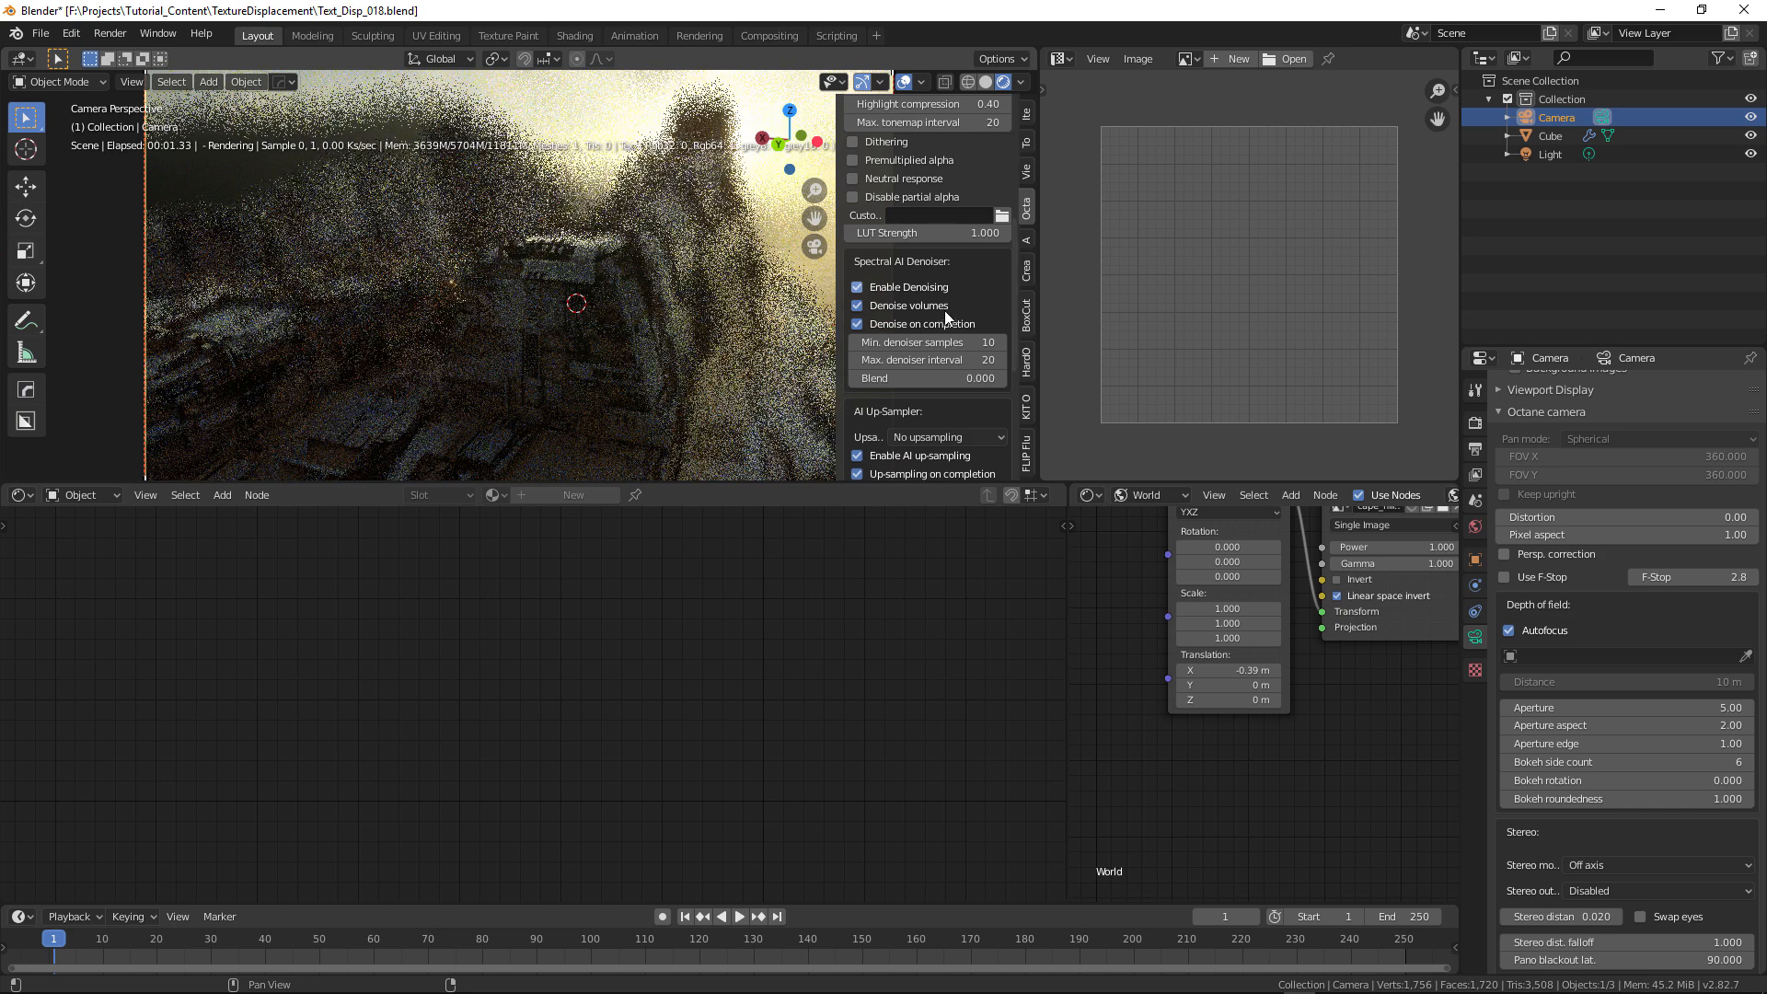
left_click(869, 324)
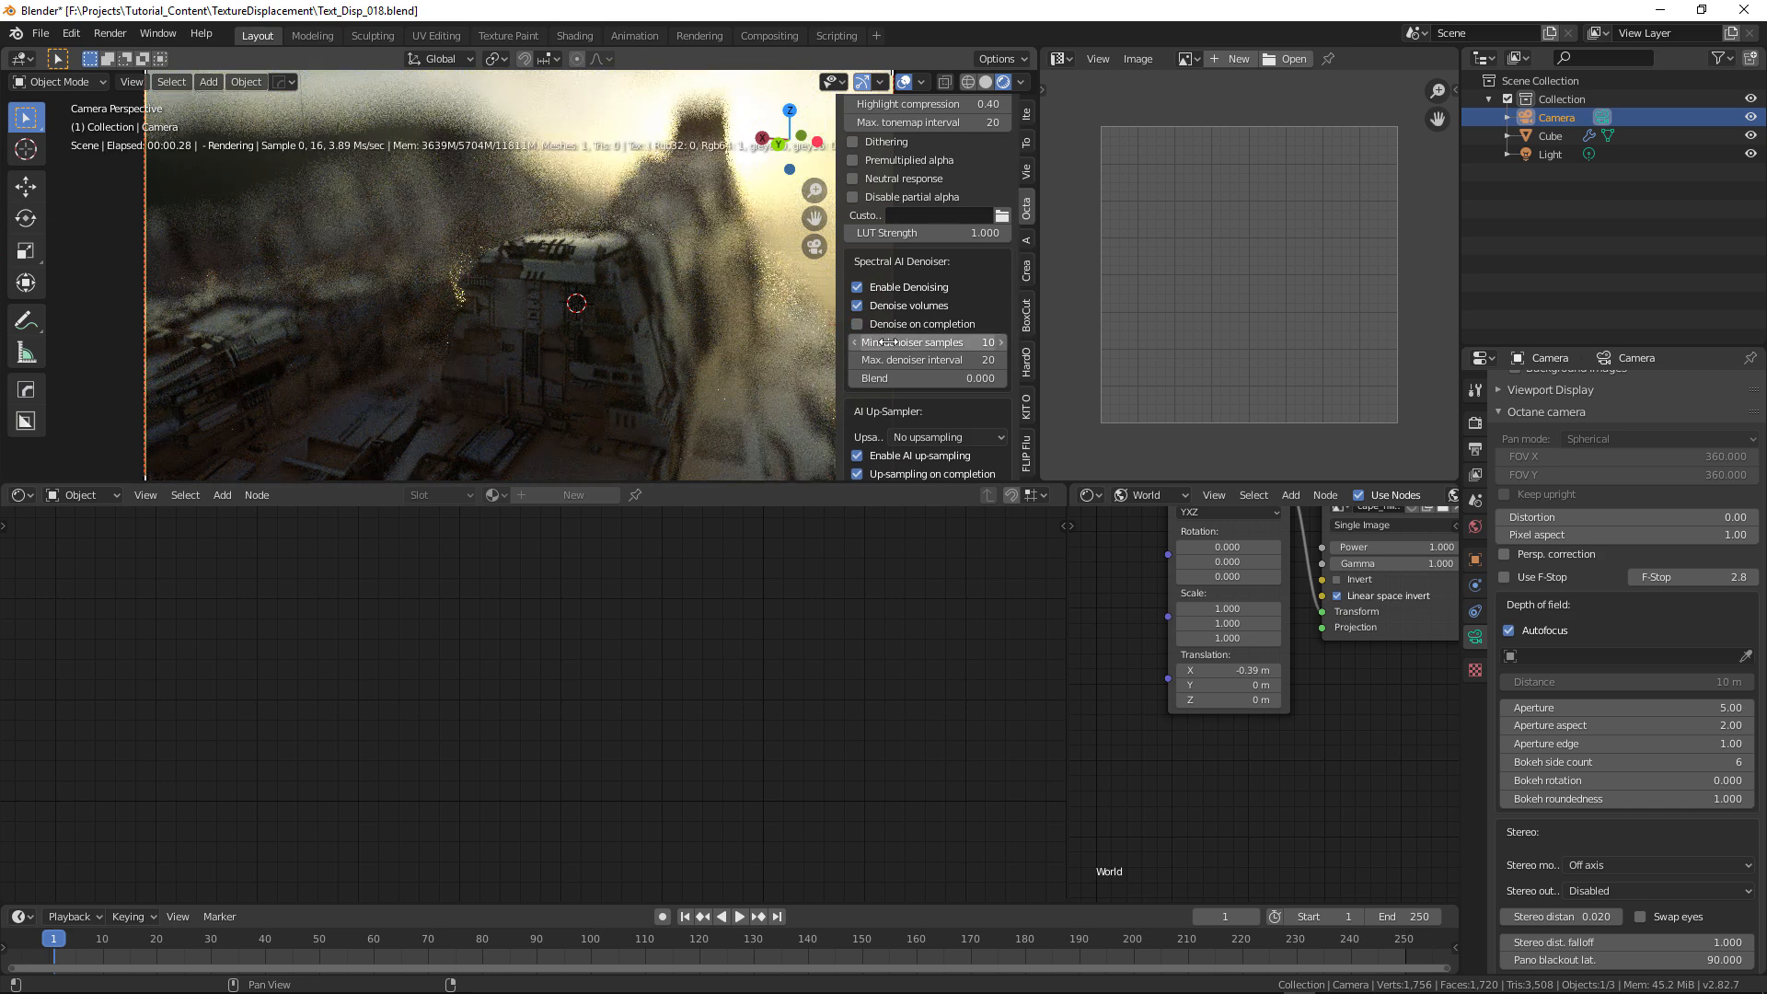
left_click_drag(936, 337, 865, 360)
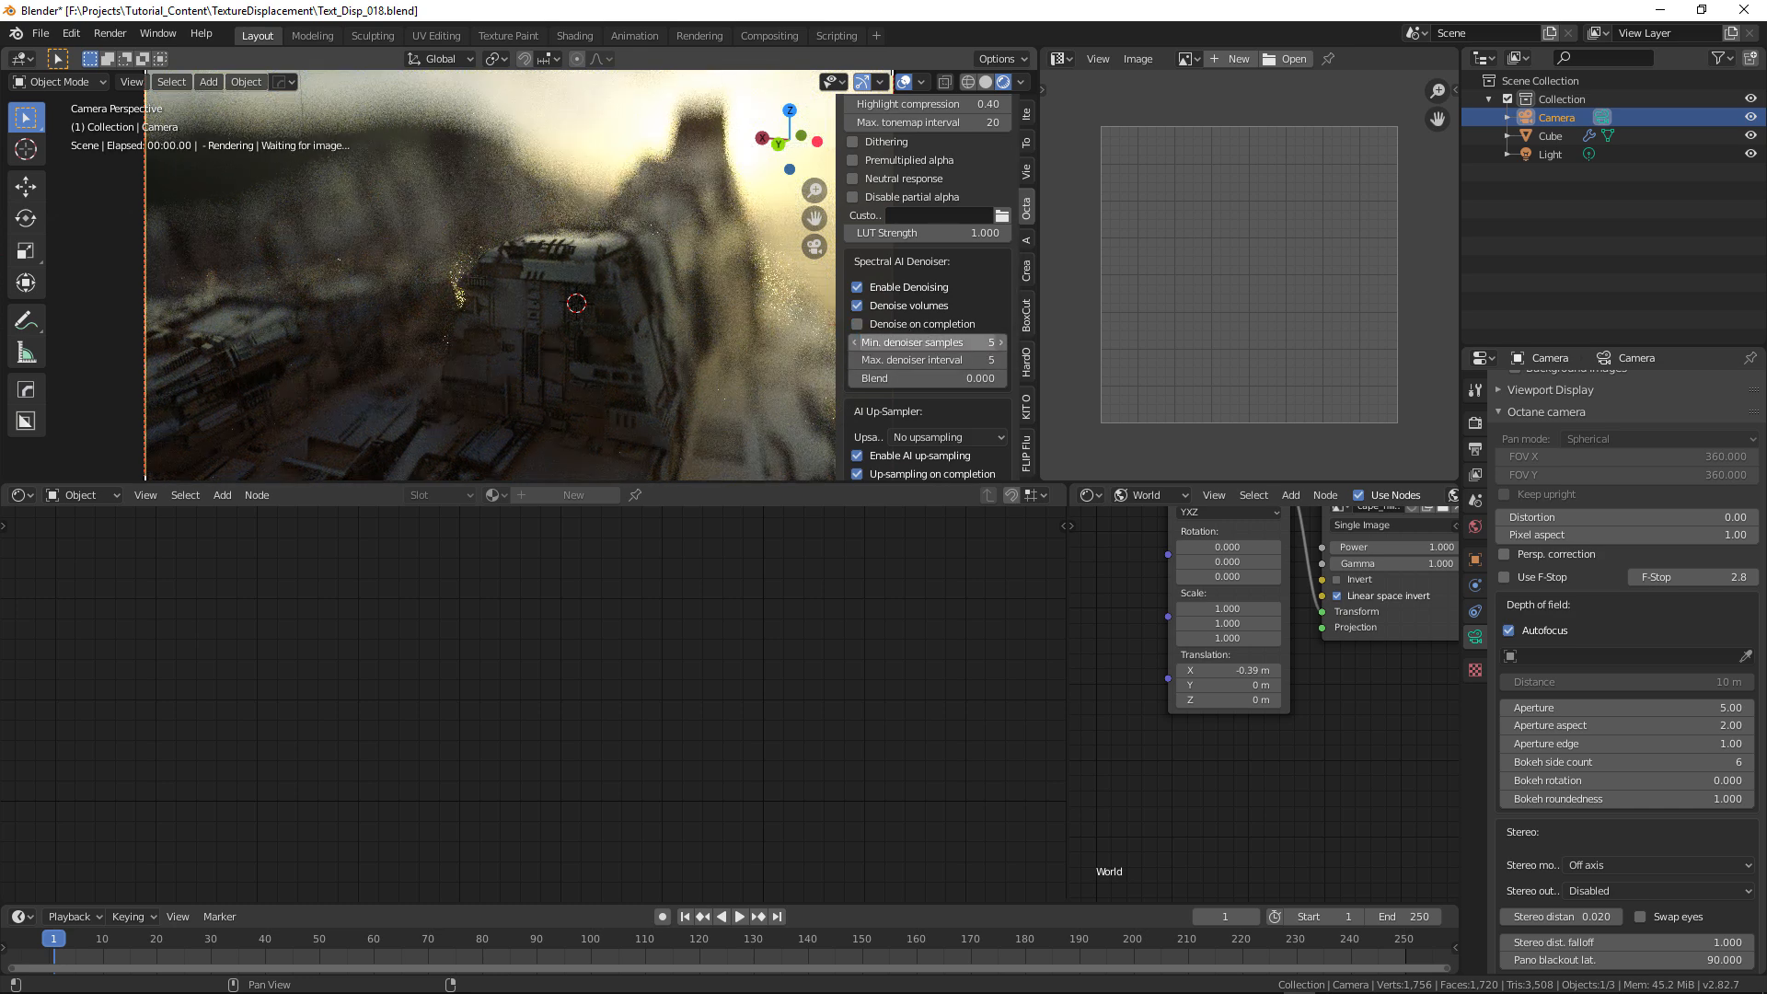
- Set the view layer's preview pass to Denoiser Beauty
left_click(1475, 473)
left_click(1494, 557)
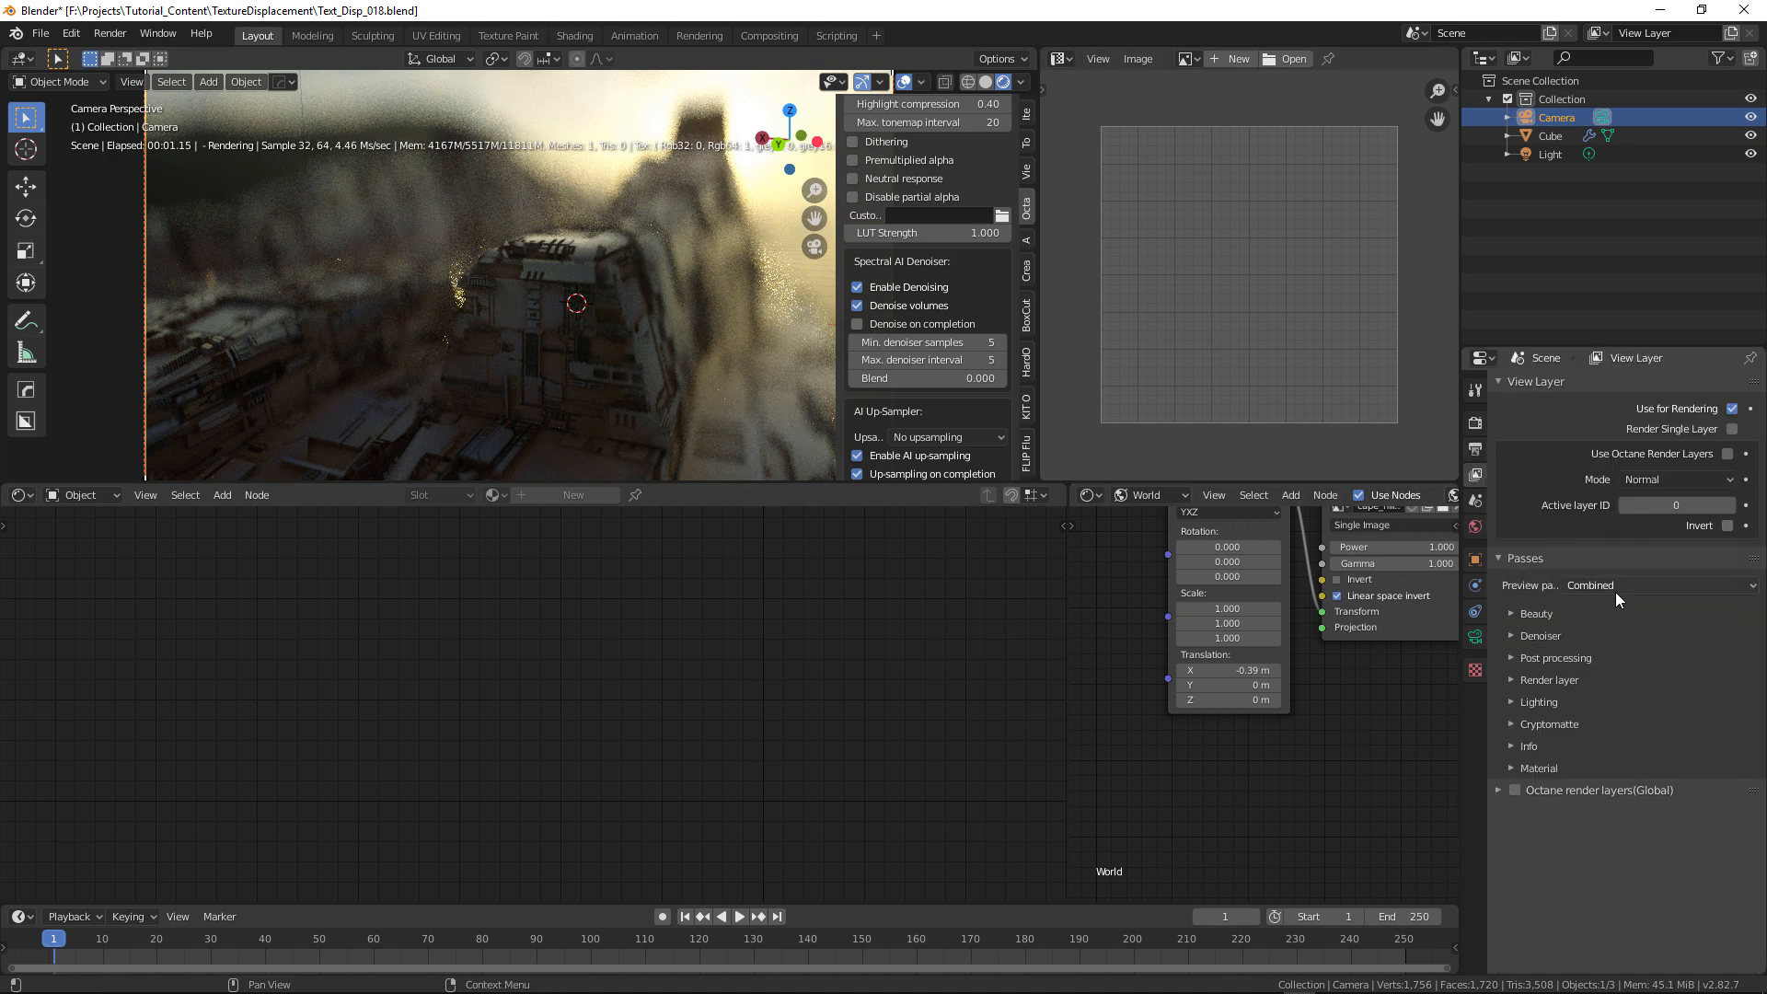
left_click(1613, 587)
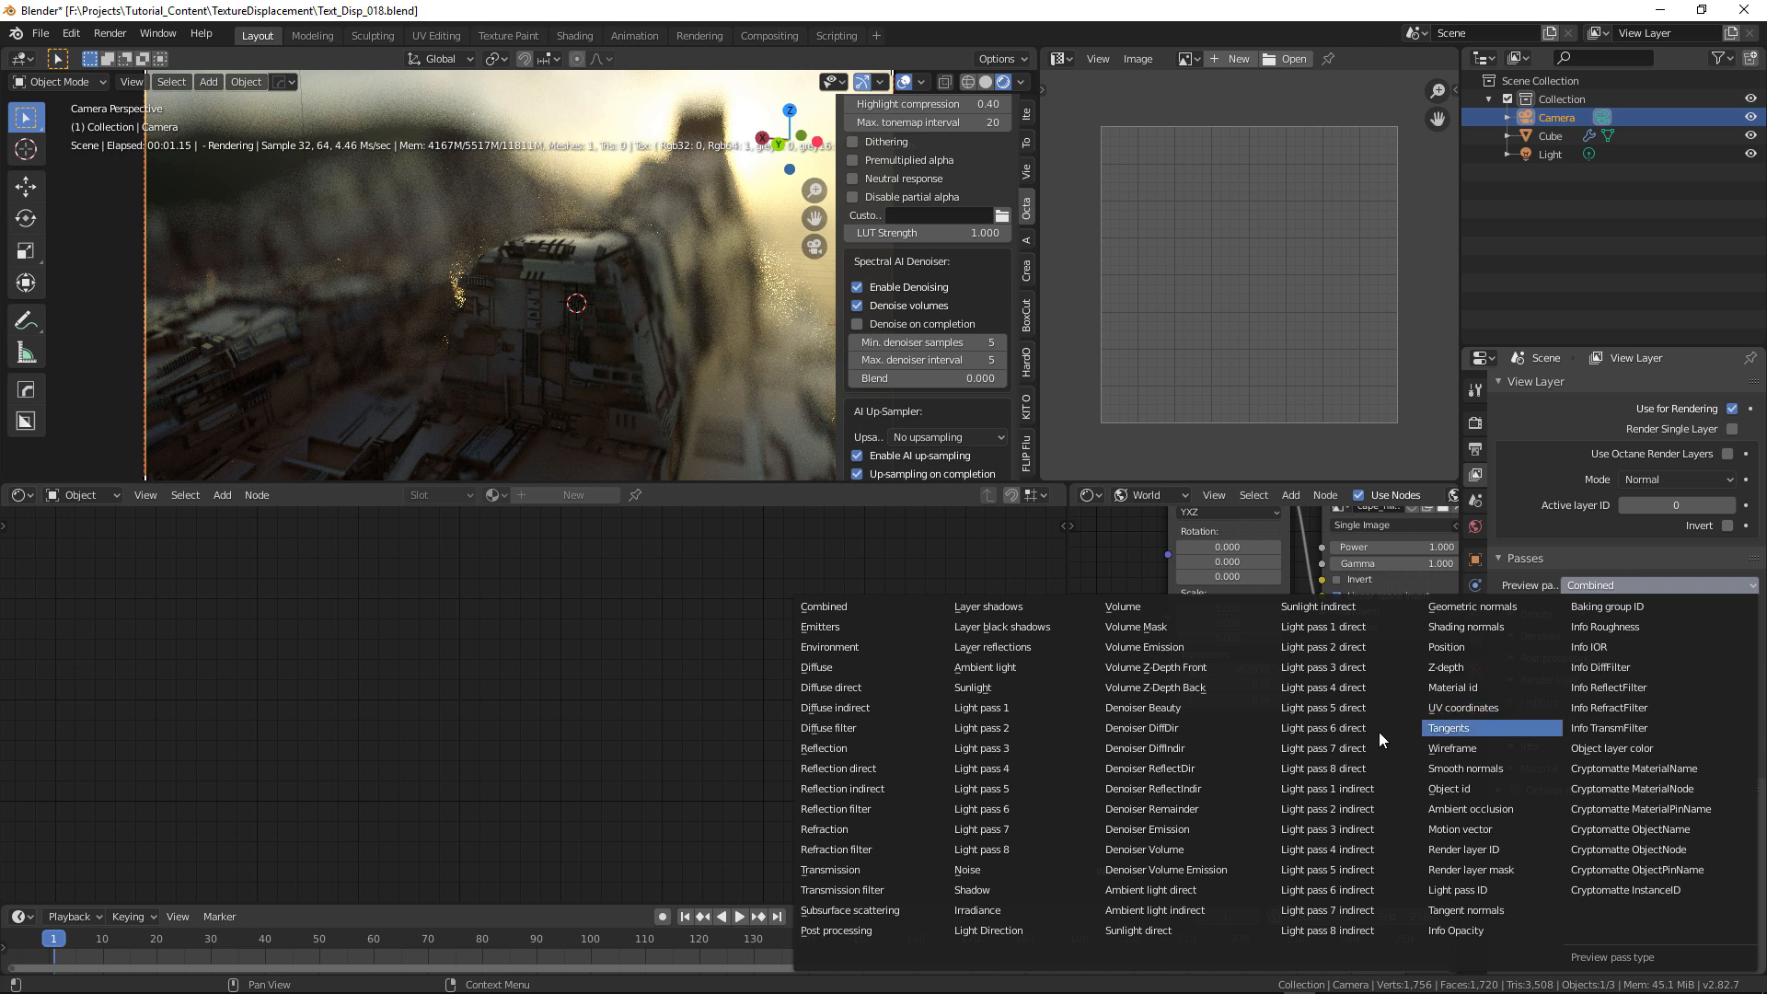
left_click(1178, 707)
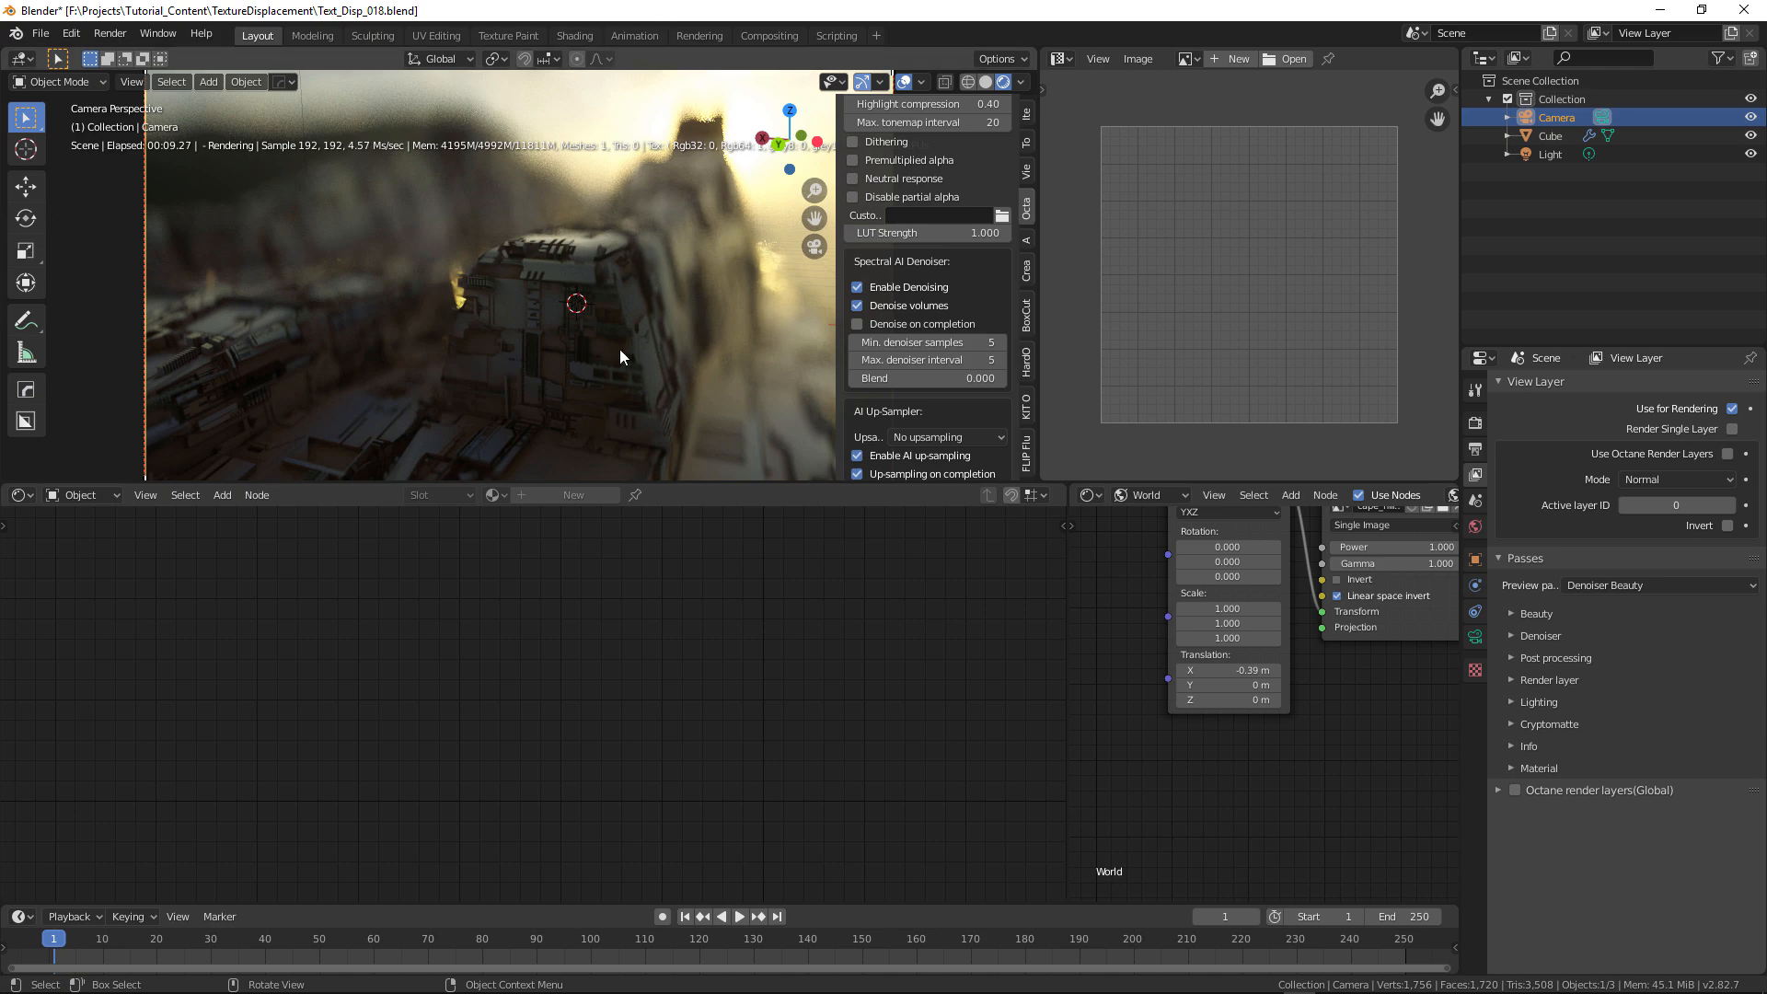
- Fly the camera sideways, back and up to frame the raised hull block with the tower and sun behind it
key("shift+grave")
key("a")
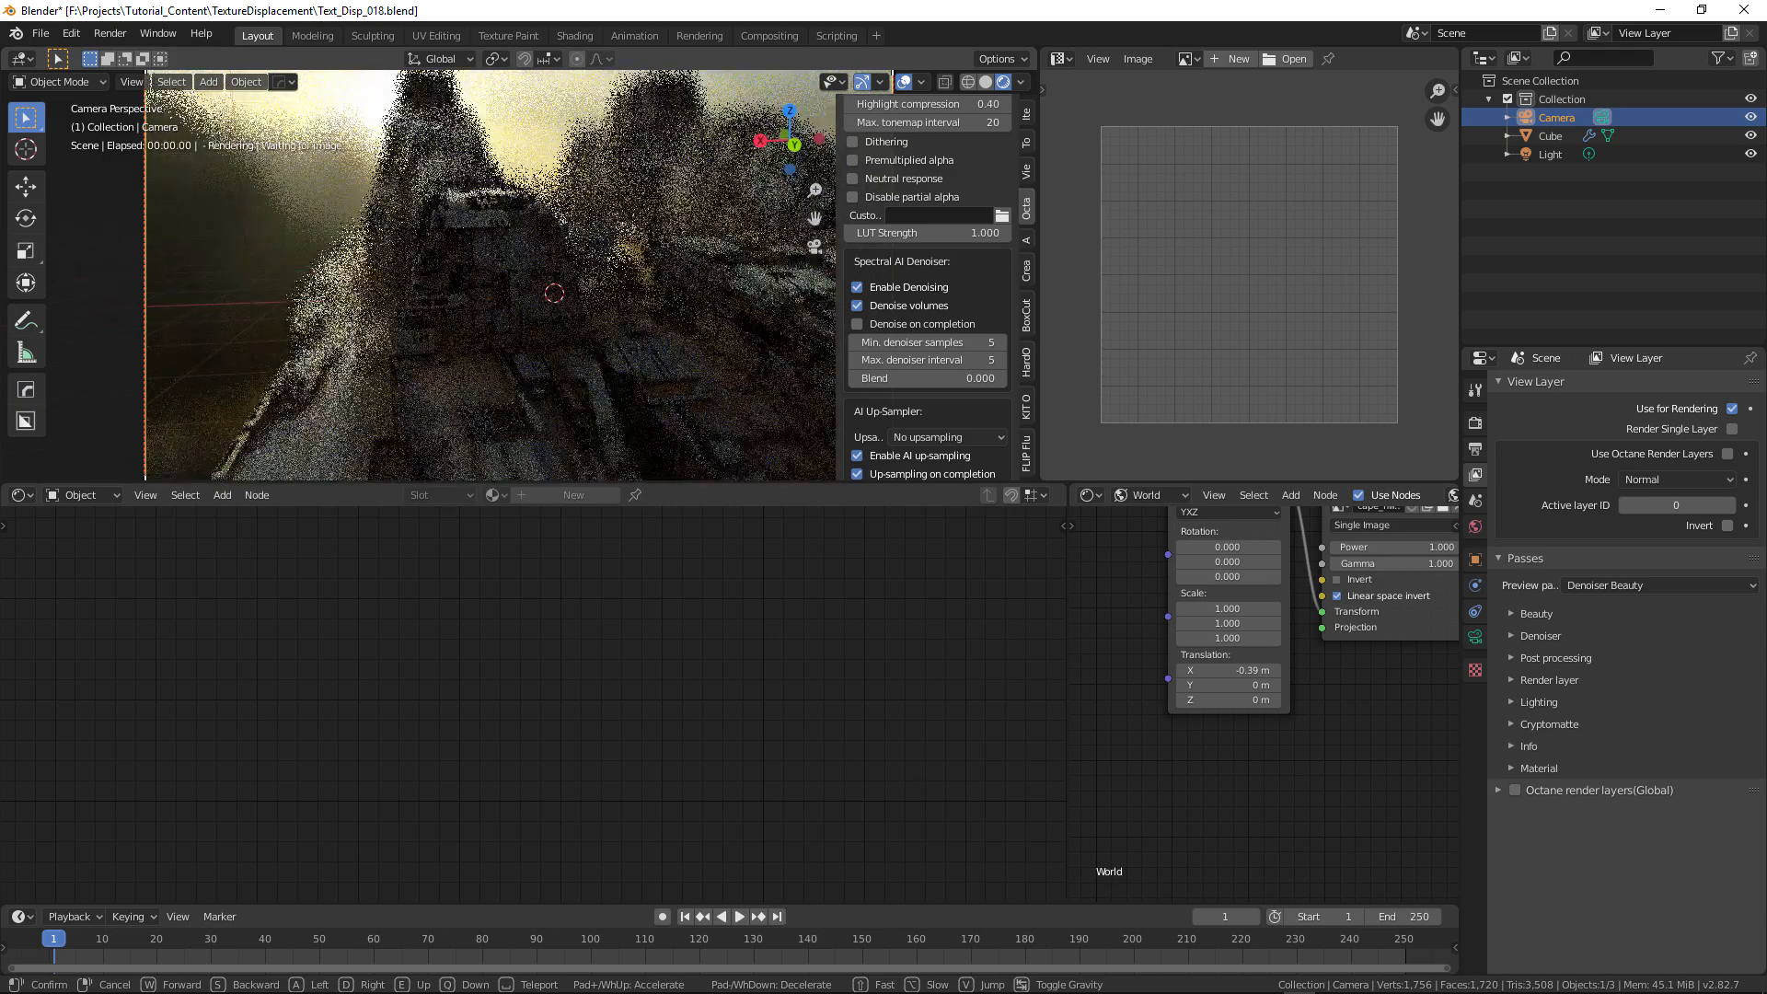
key("s")
key("e")
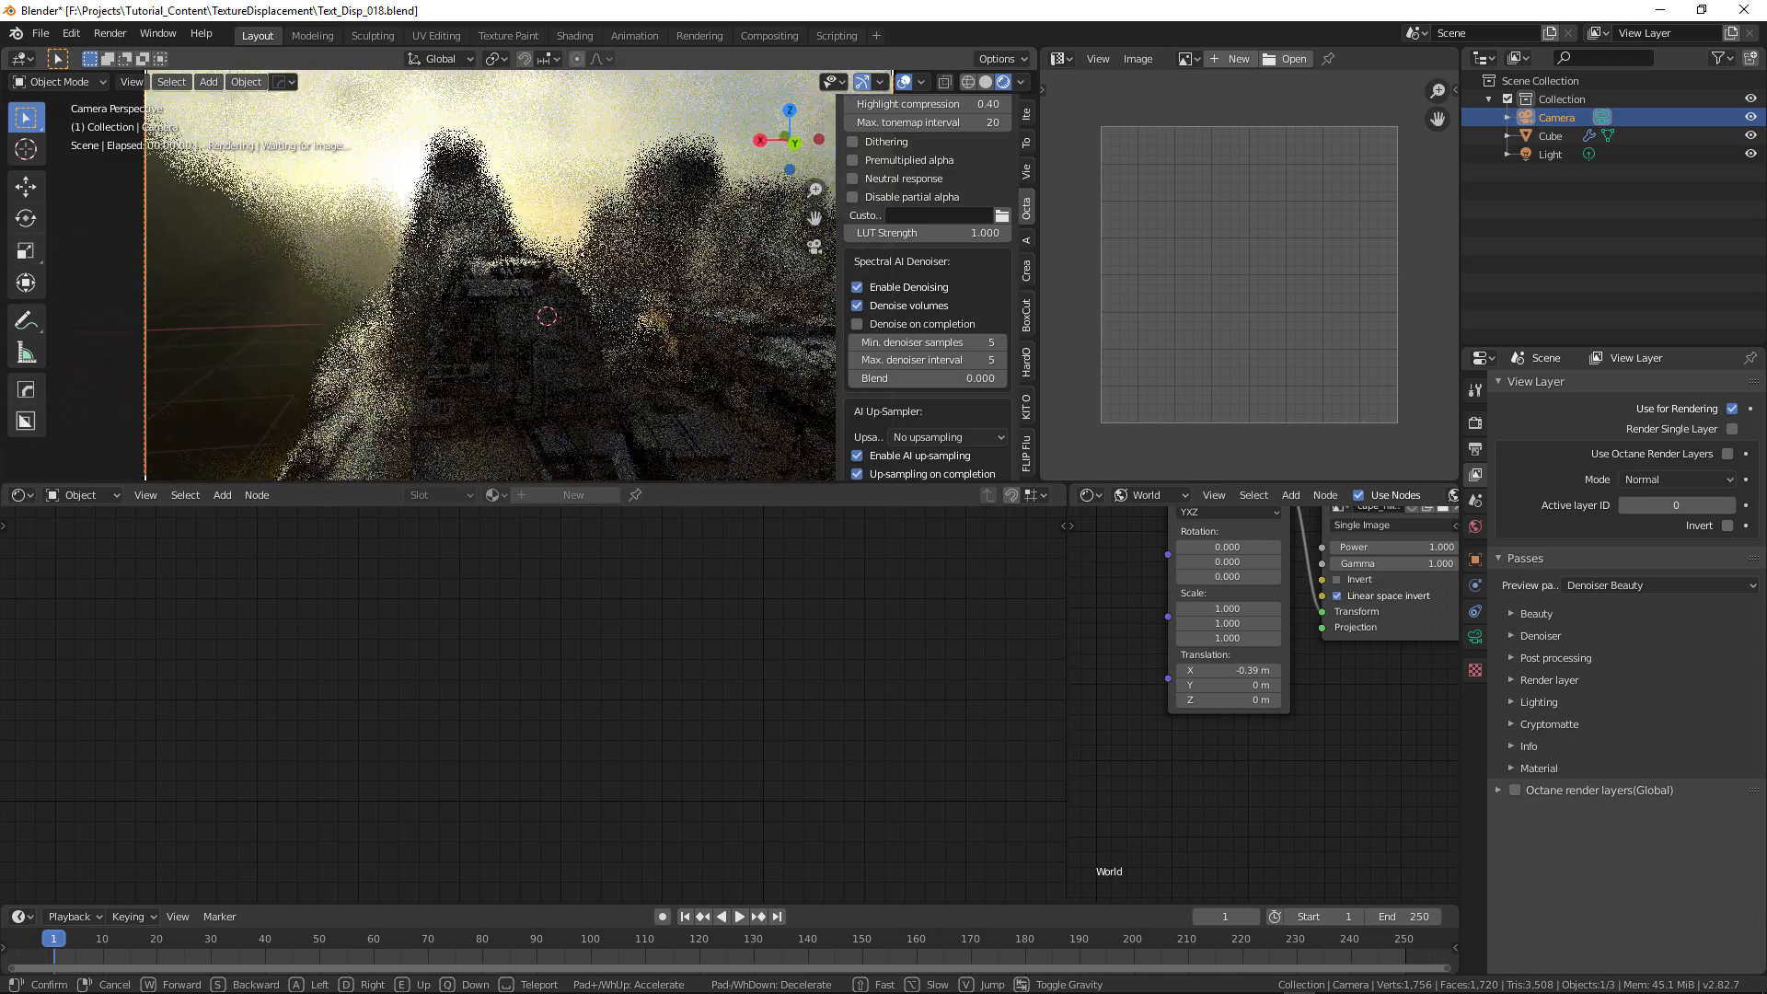
left_click(585, 379)
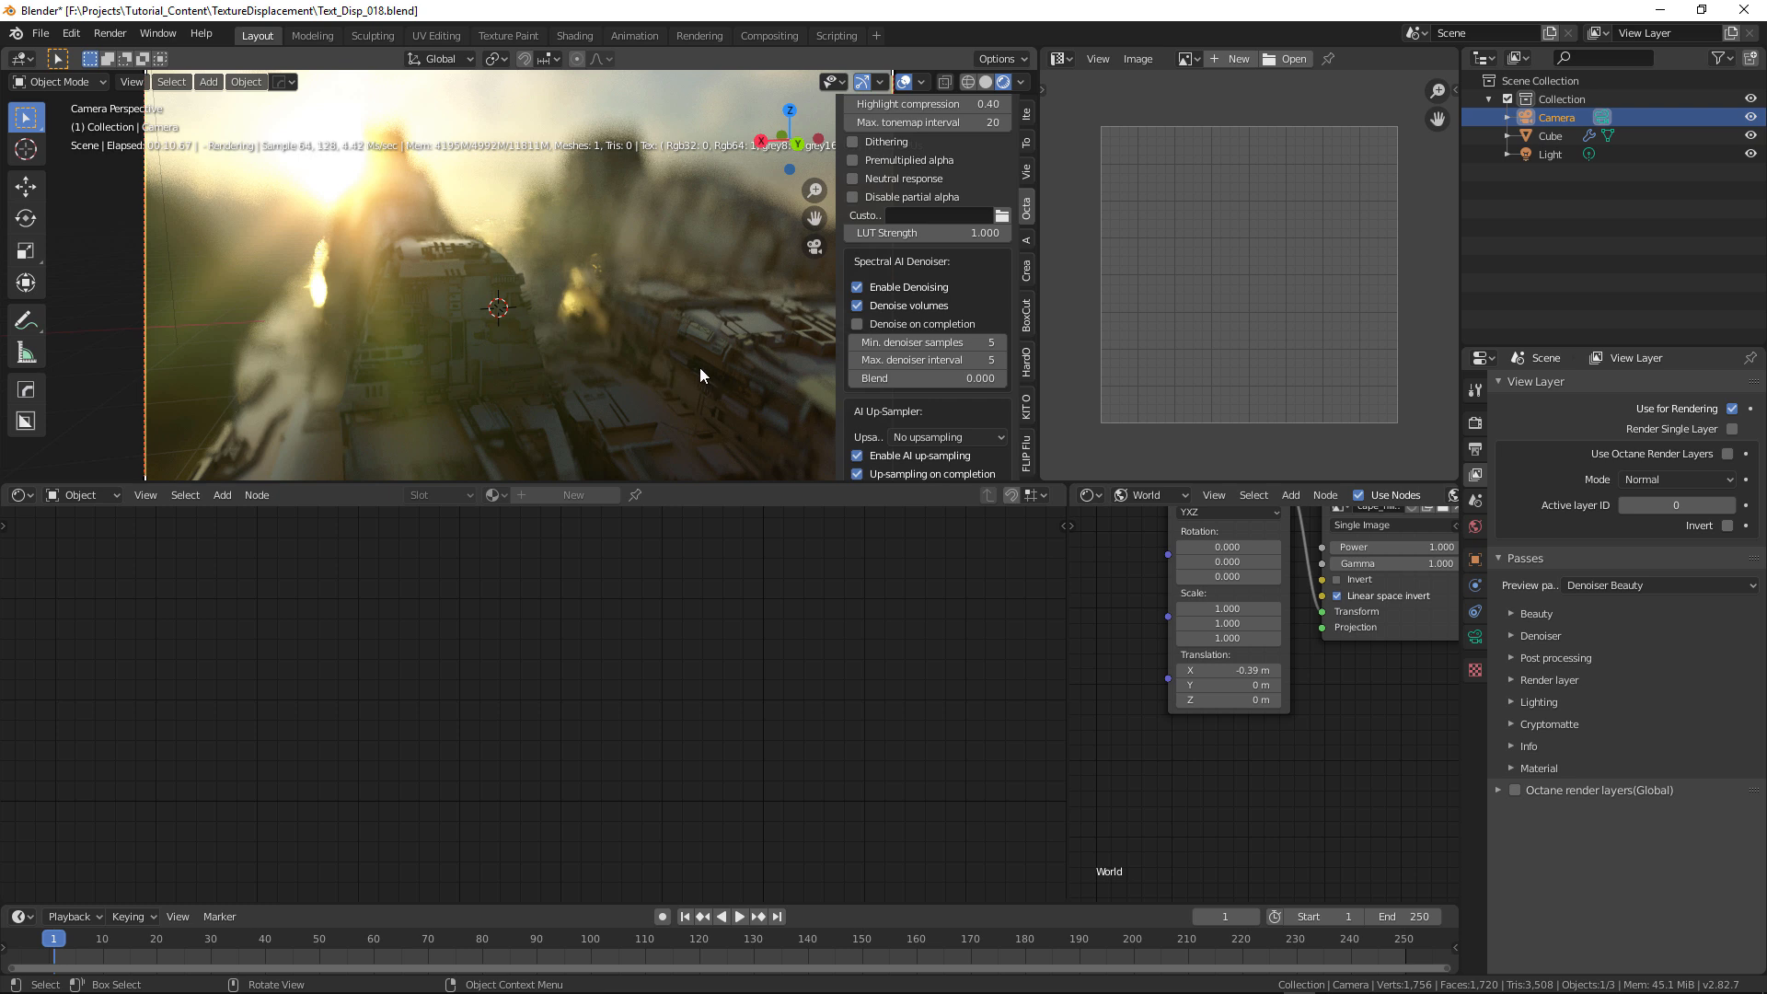
- Try a denoiser blend of 1 and return it to 0
left_click_drag(999, 374, 948, 378)
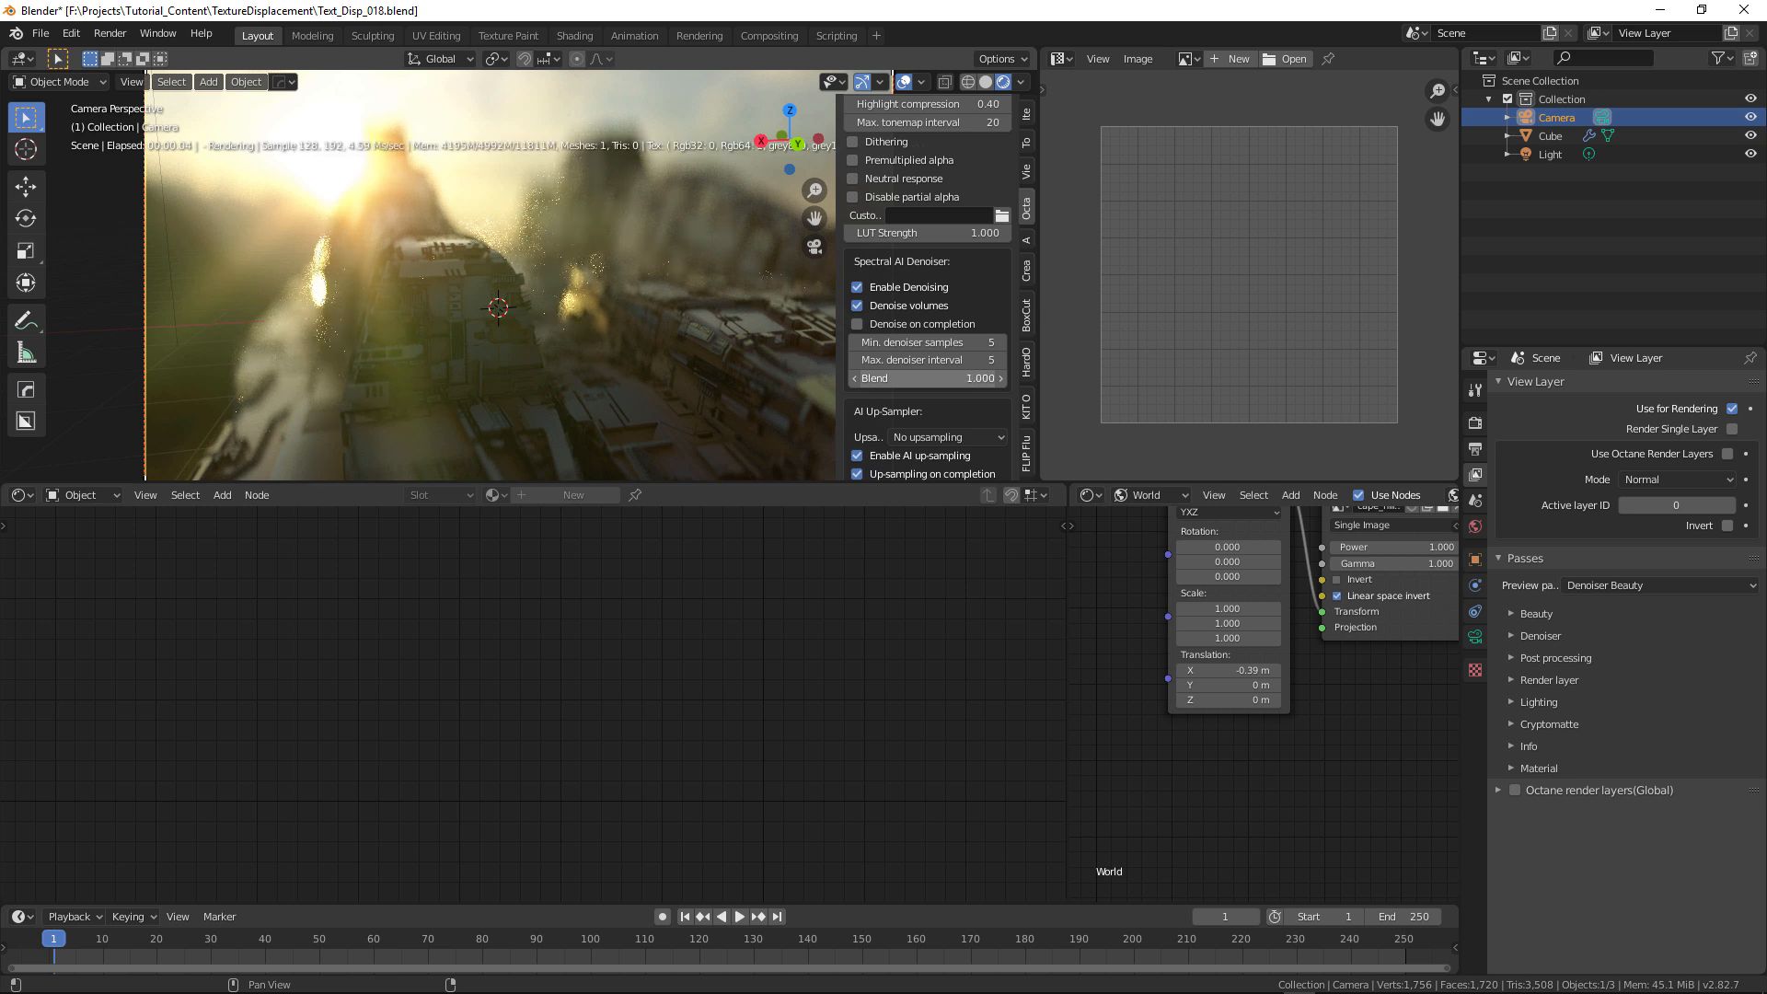
left_click_drag(985, 379, 925, 378)
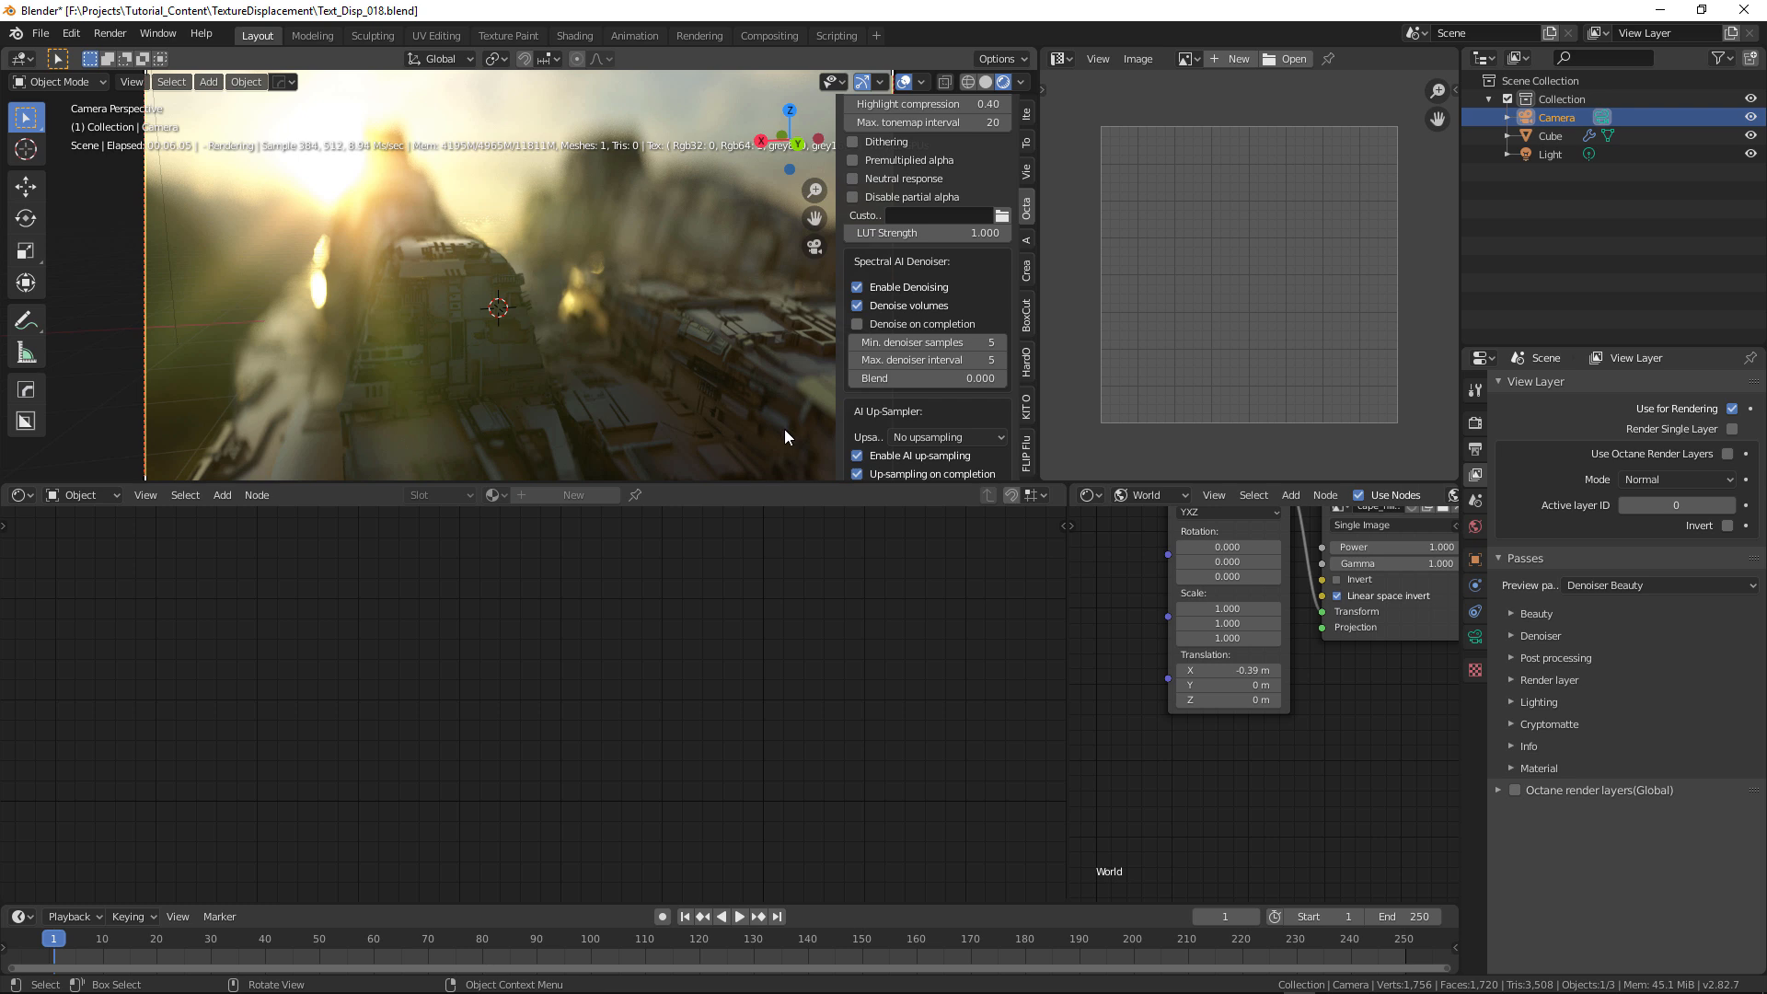
- Try a depth of field aperture of 1 in the camera's Octane settings and settle on 2
left_click(1475, 637)
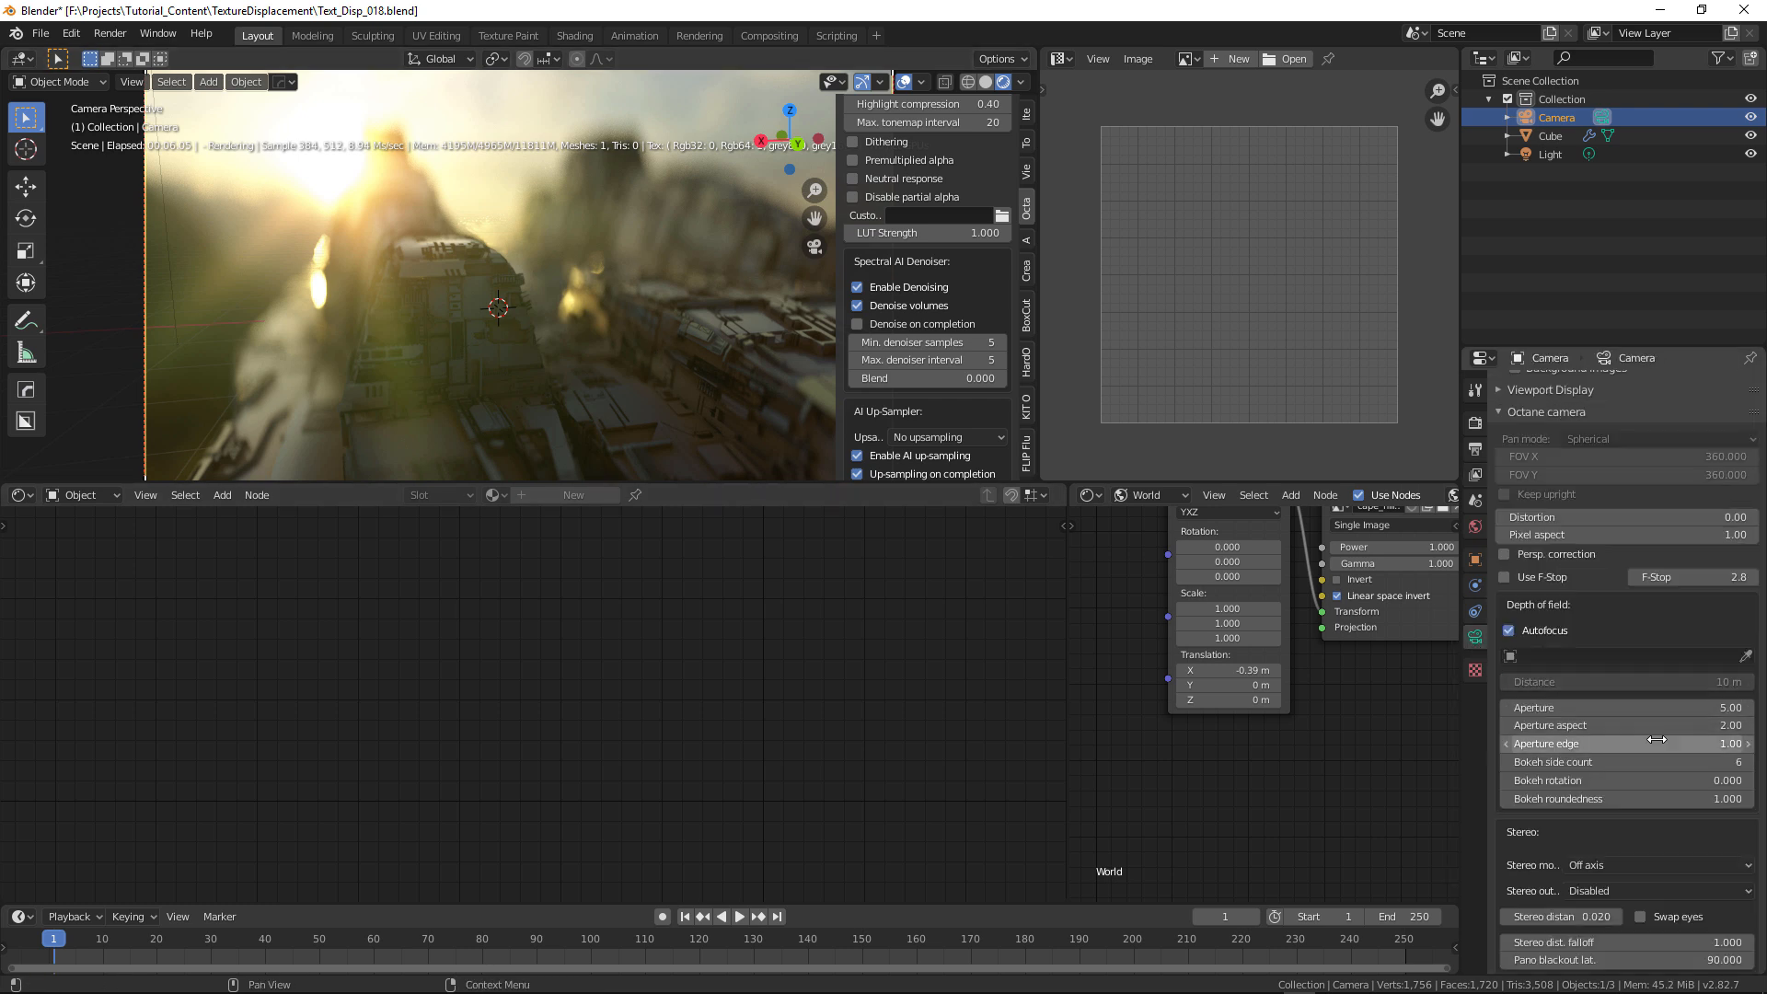
left_click(1680, 706)
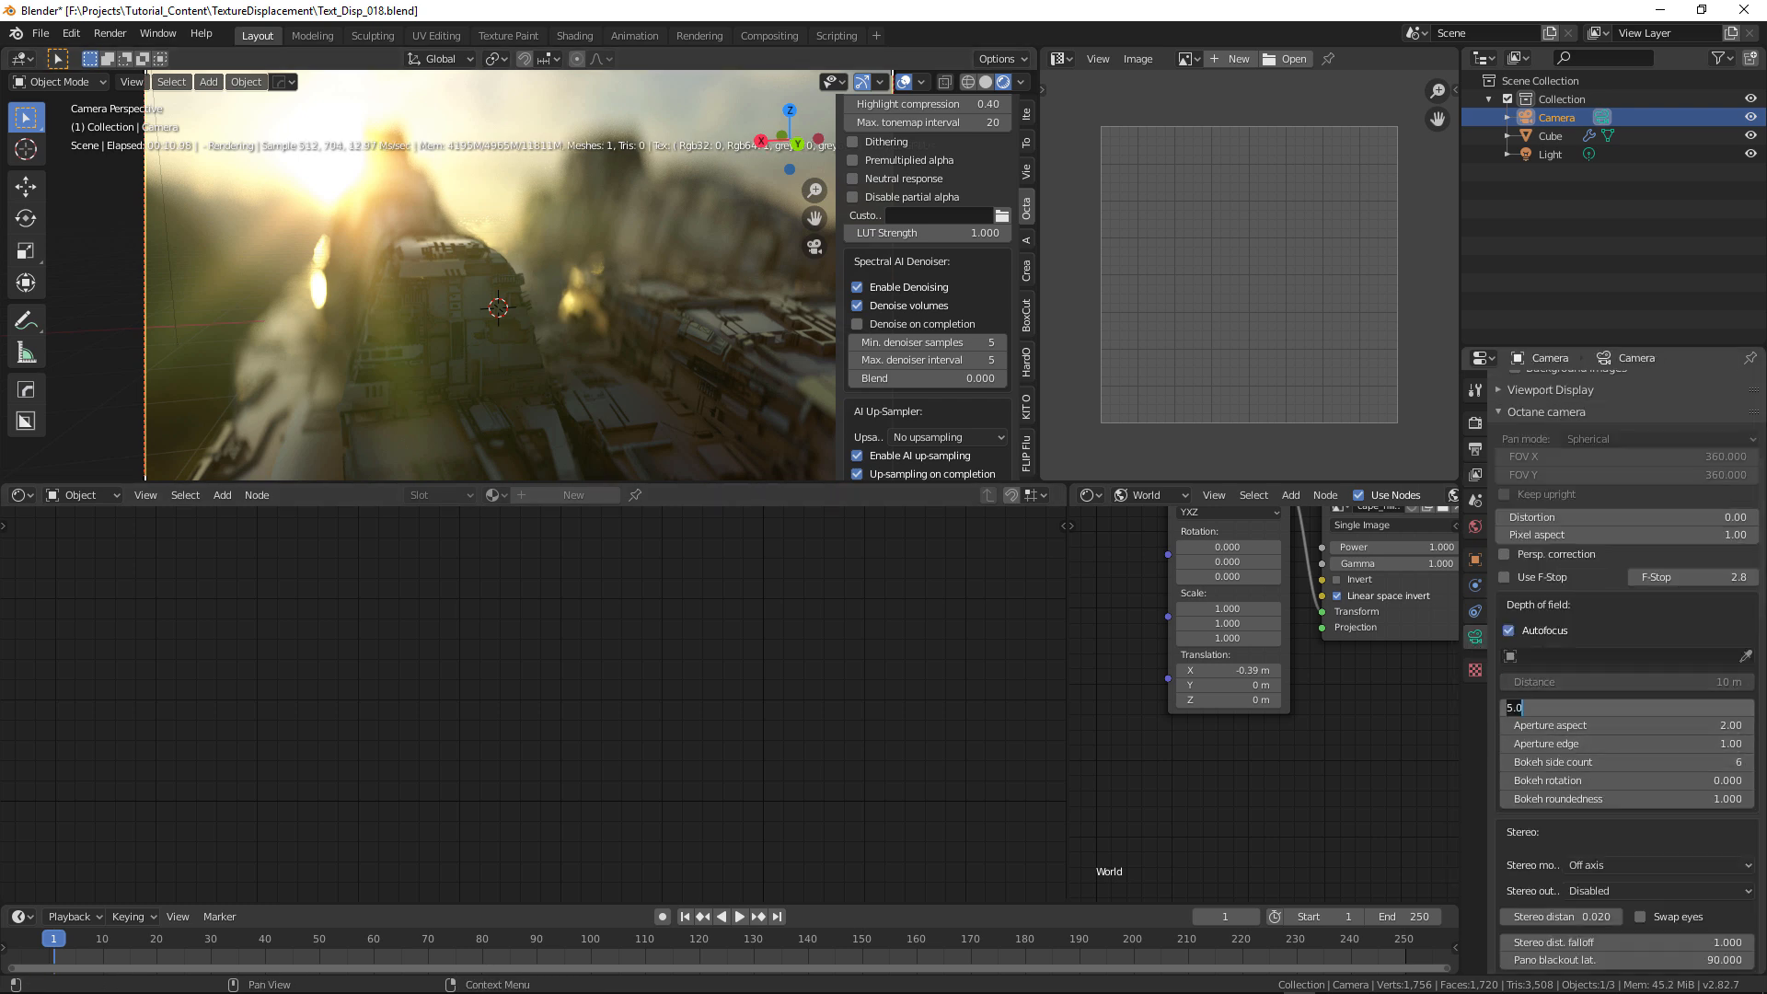
type("1")
key("Return")
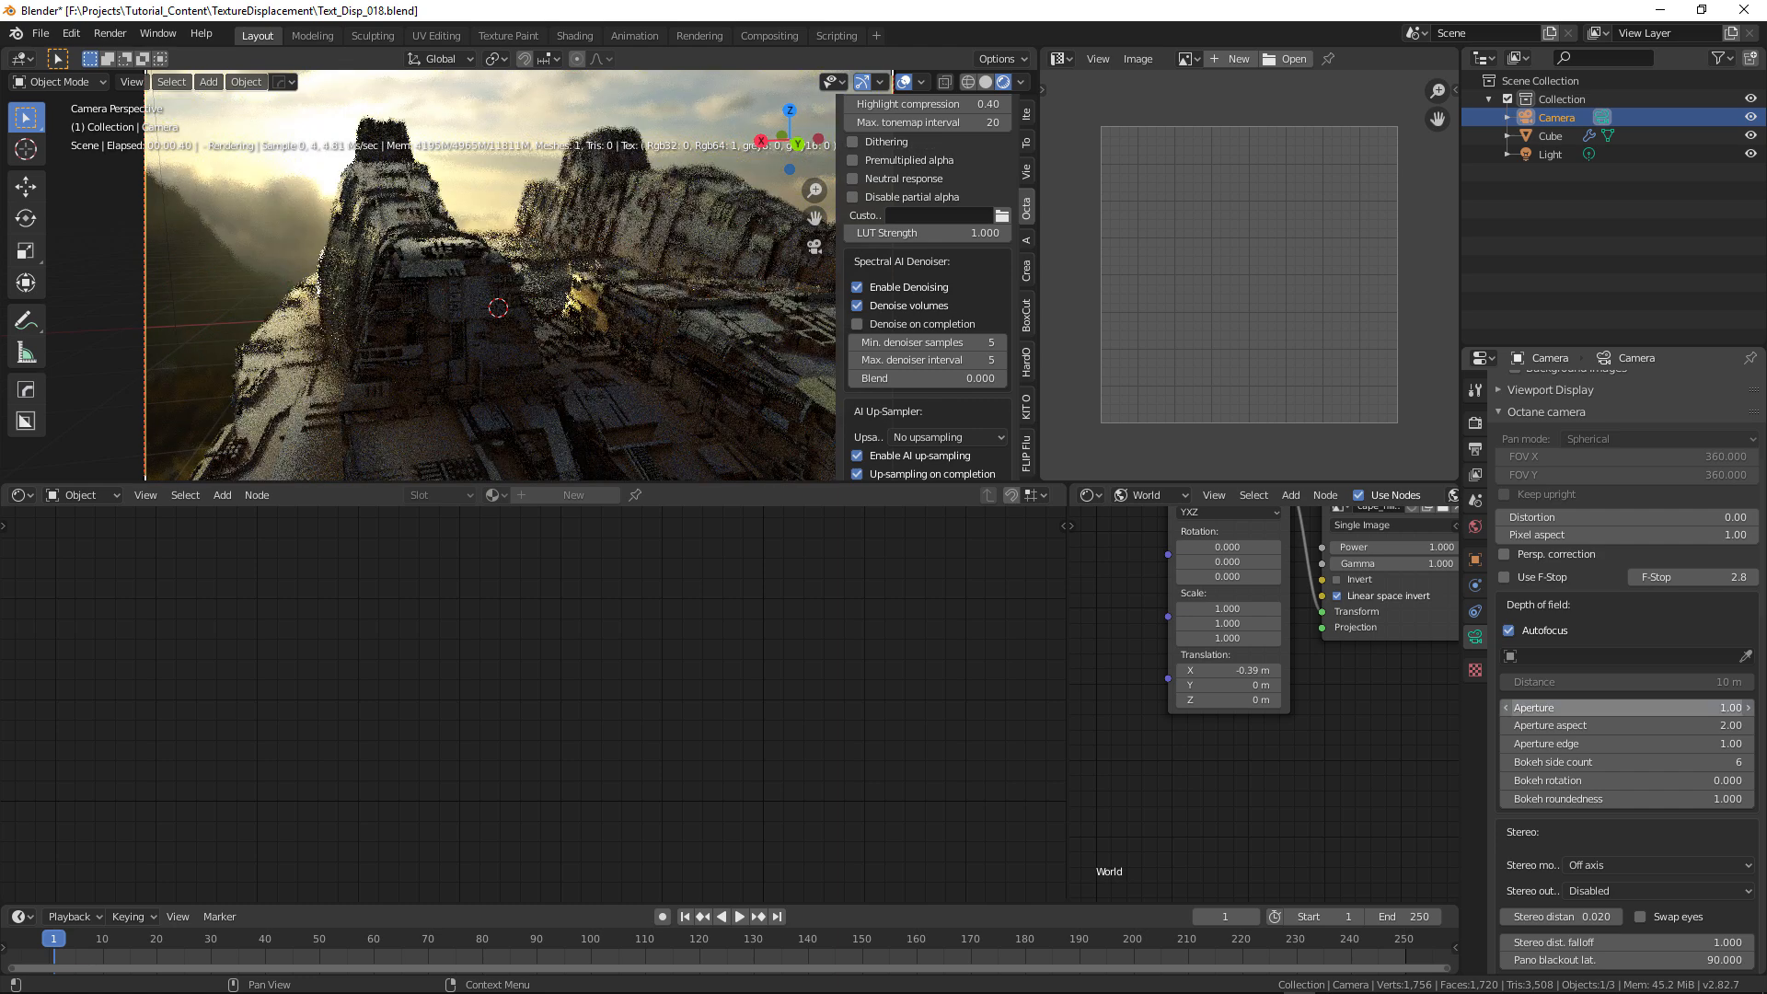
left_click(1680, 707)
type("2")
key("Return")
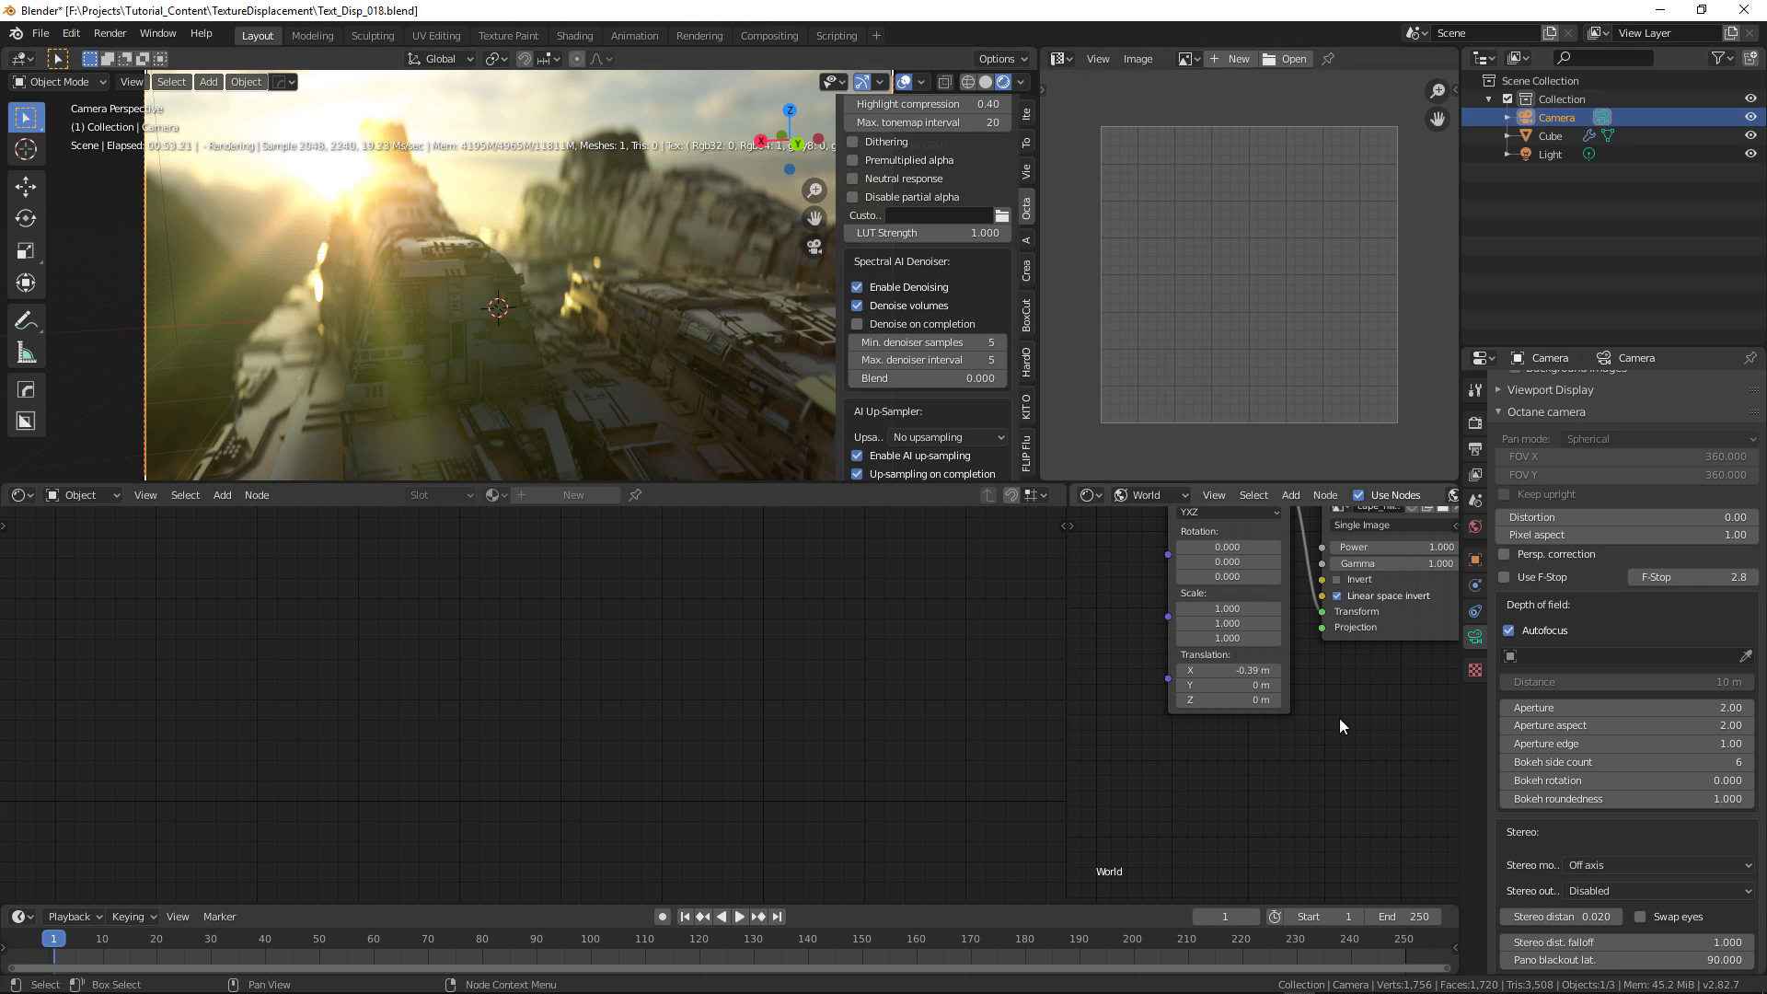
- Add a Volume Medium node beside the 3D Transform node in the world node tree
middle_click_drag(1342, 722, 1389, 808)
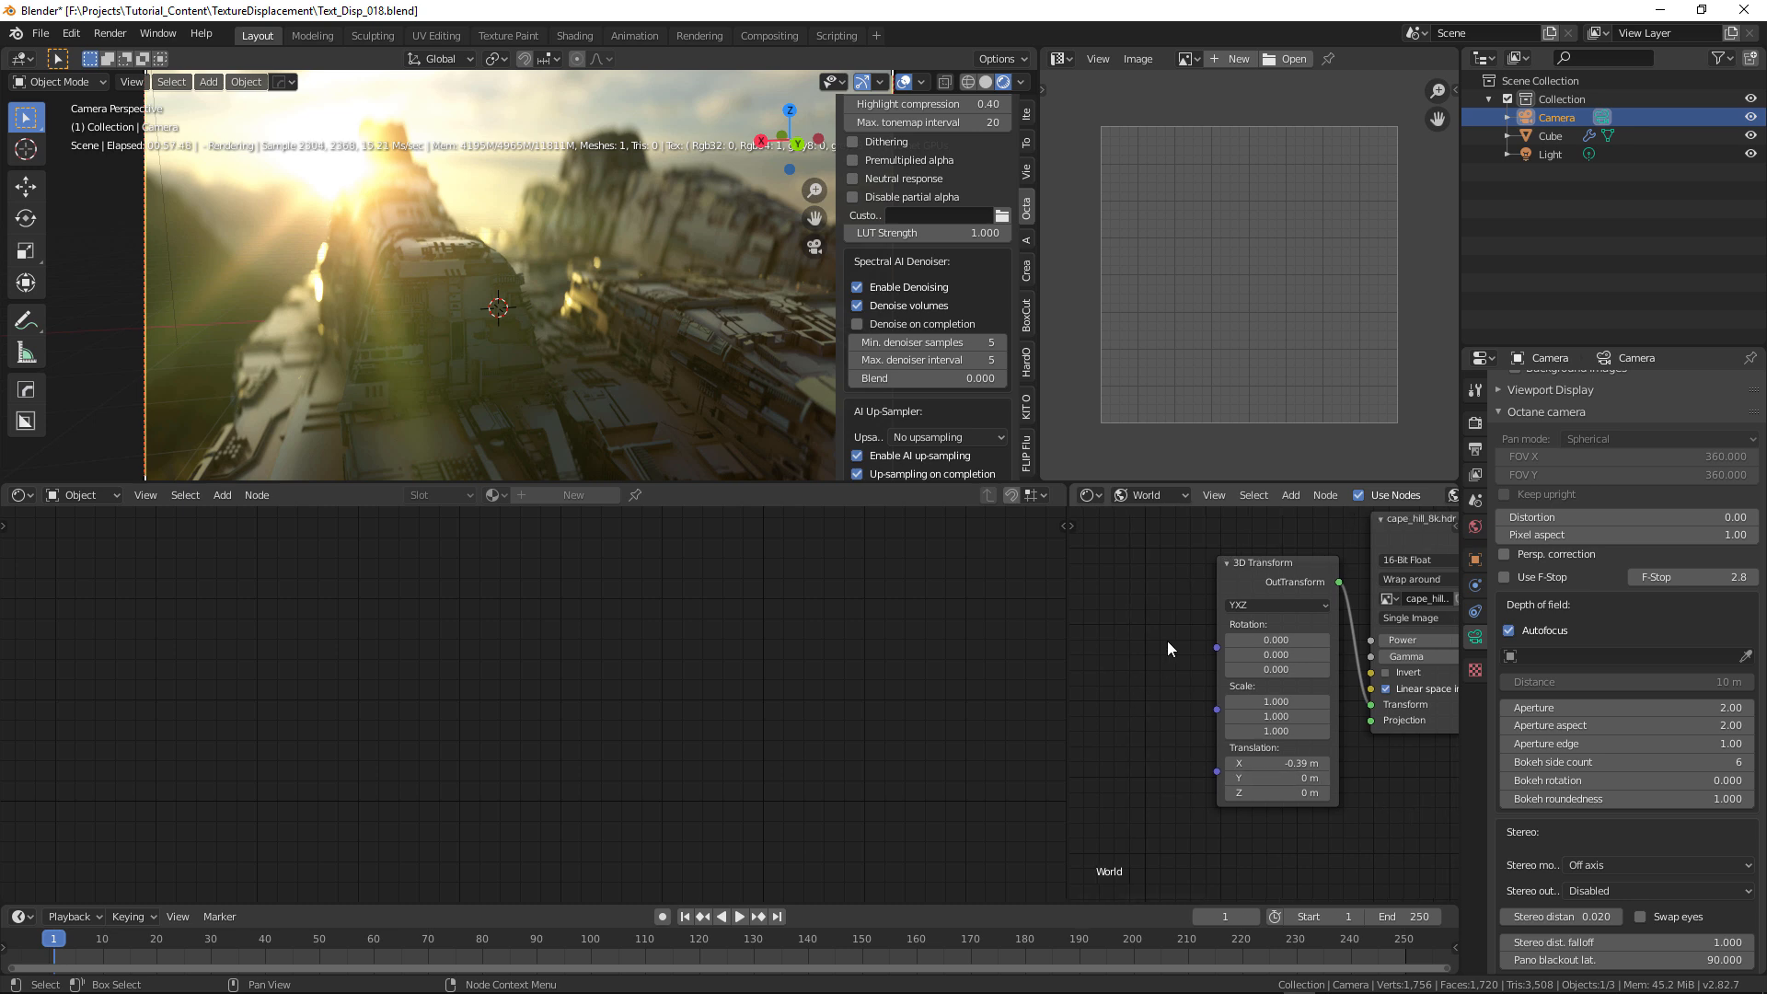
key("shift+a")
left_click(1141, 621)
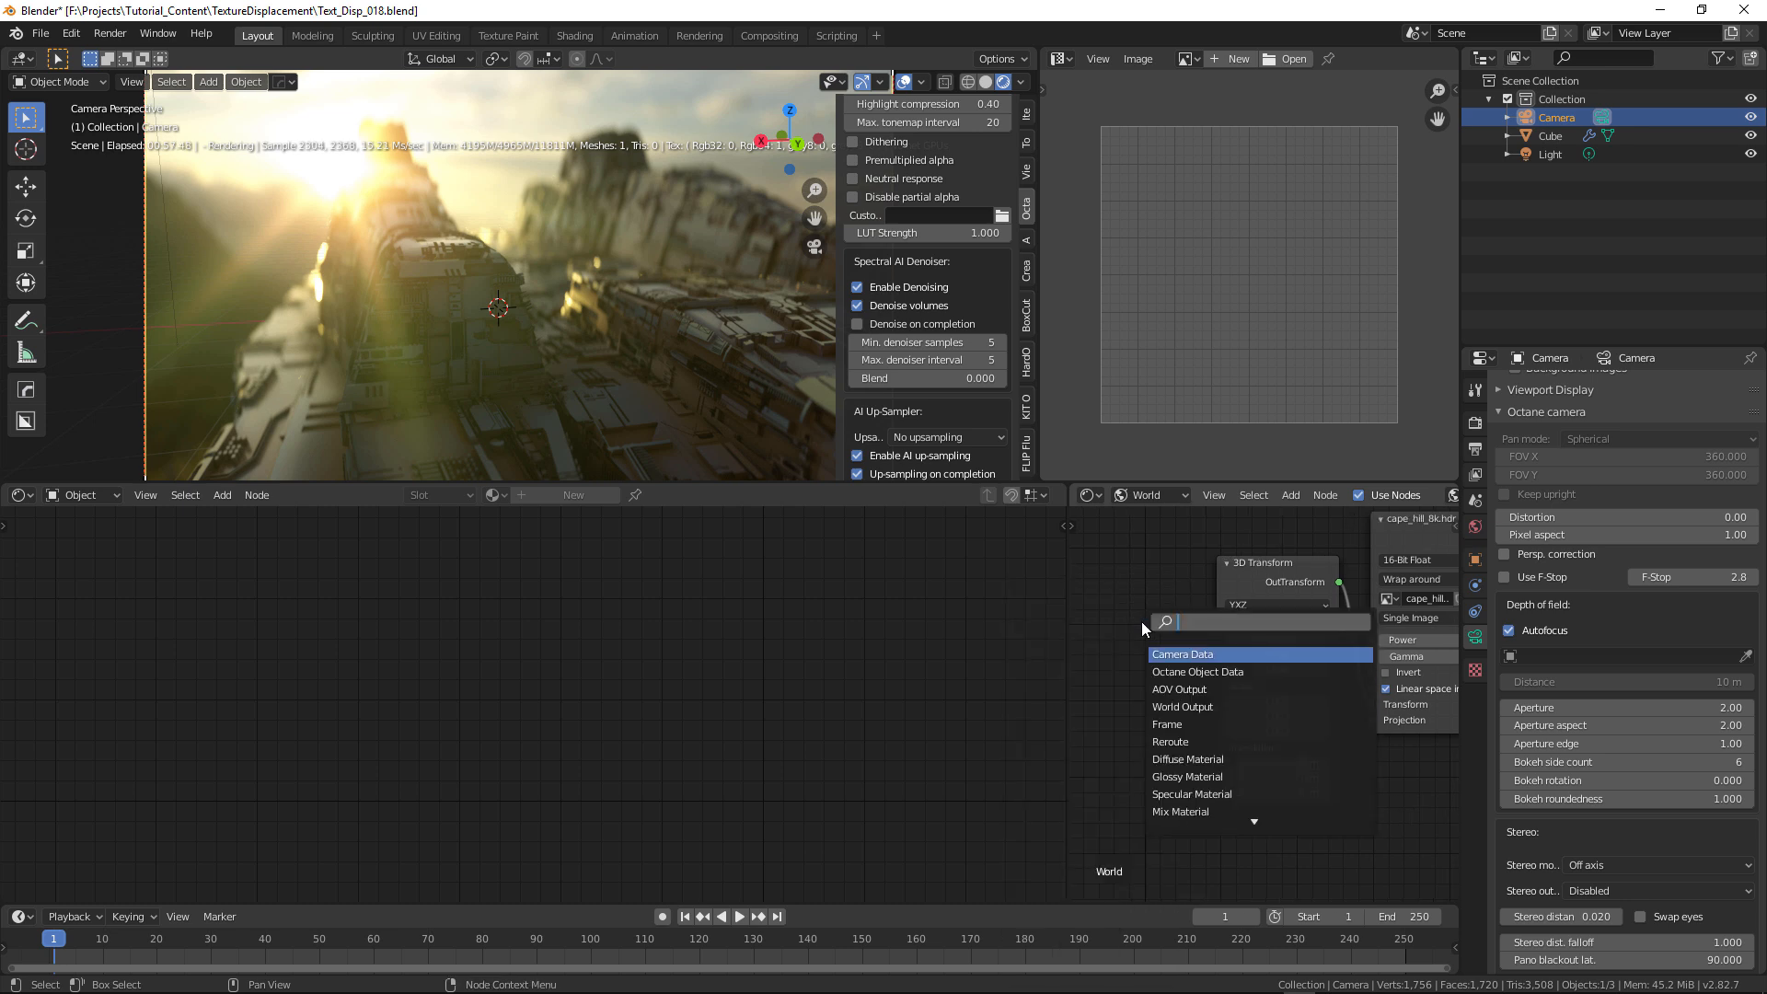
type("volu")
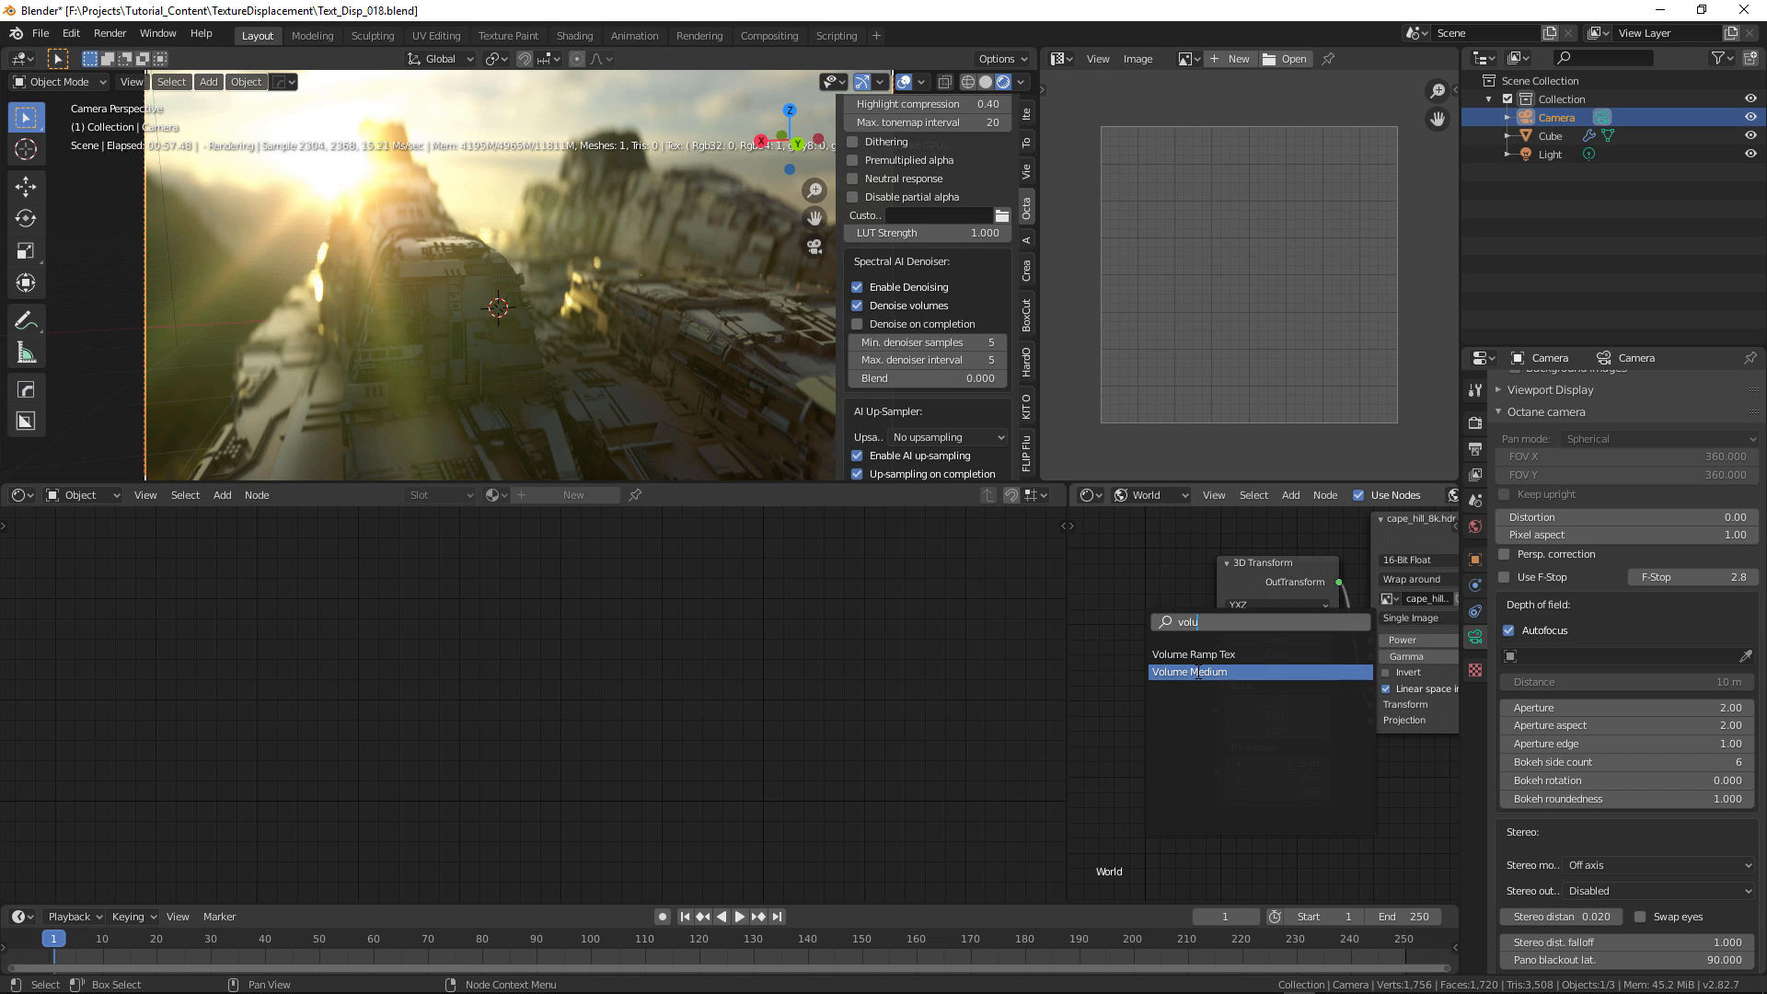
left_click(1219, 670)
left_click(1092, 688)
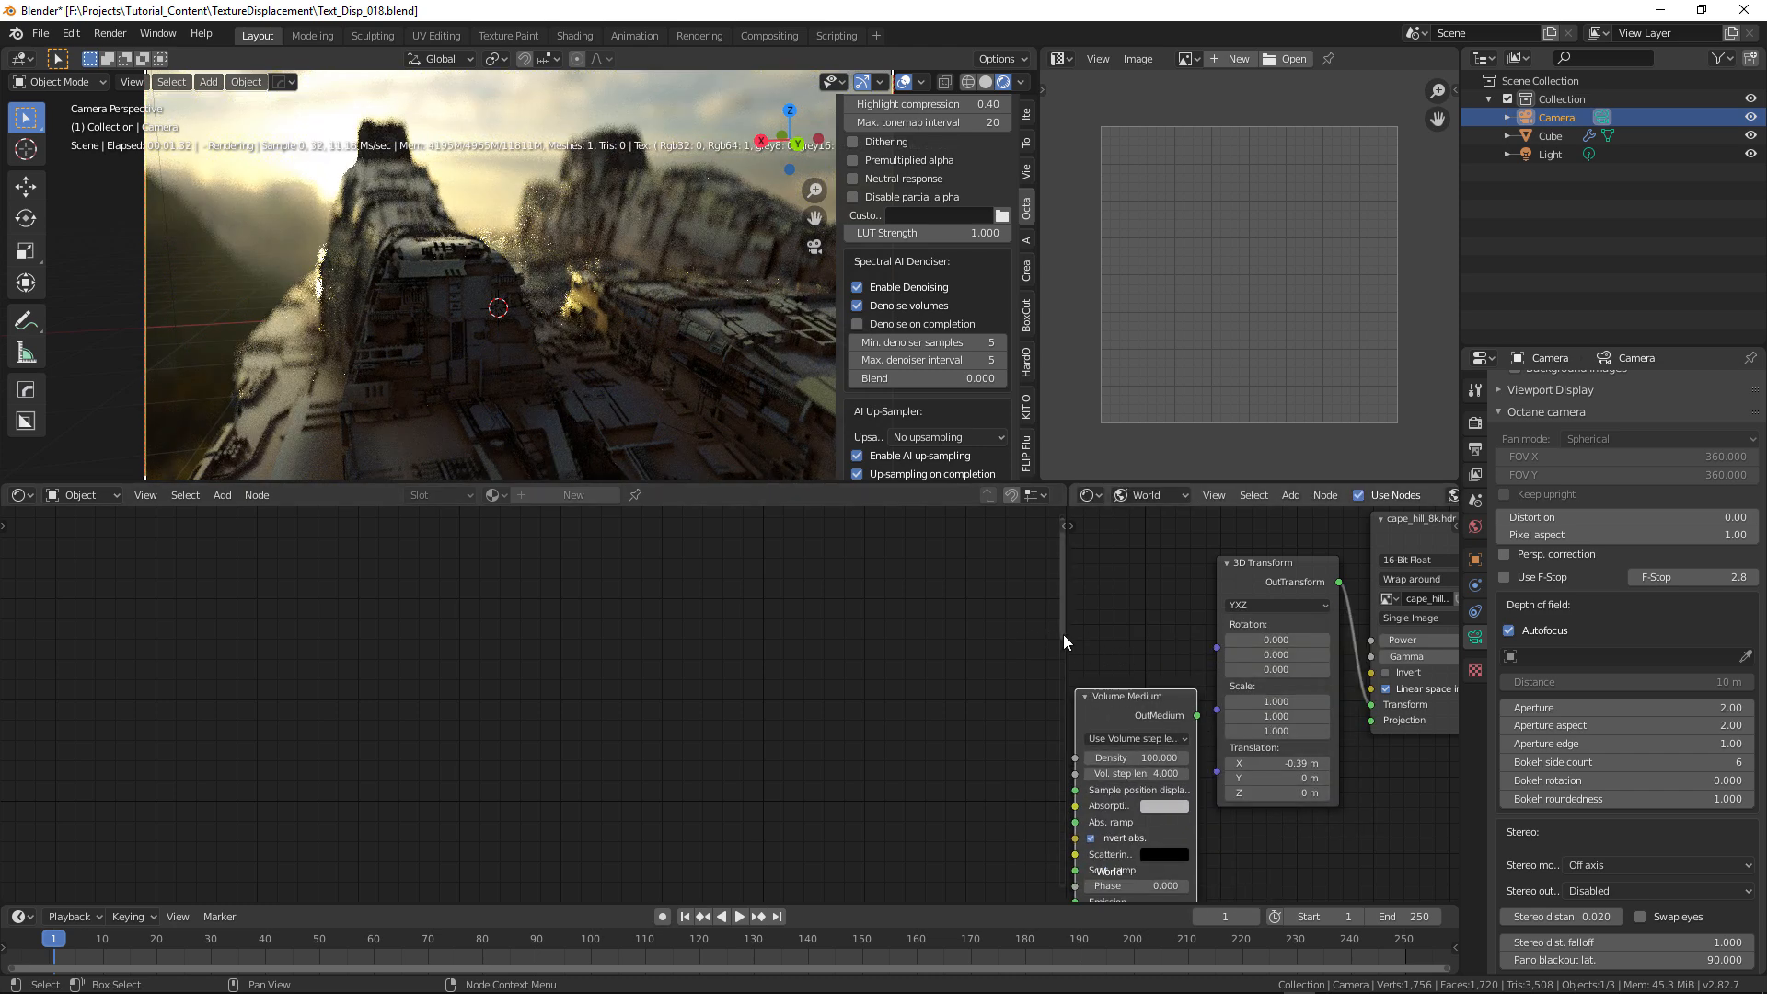
- Widen the world node editor and connect the Volume Medium's output to the Texture Environment's Medium input
left_click_drag(1067, 633, 516, 588)
left_click(754, 535)
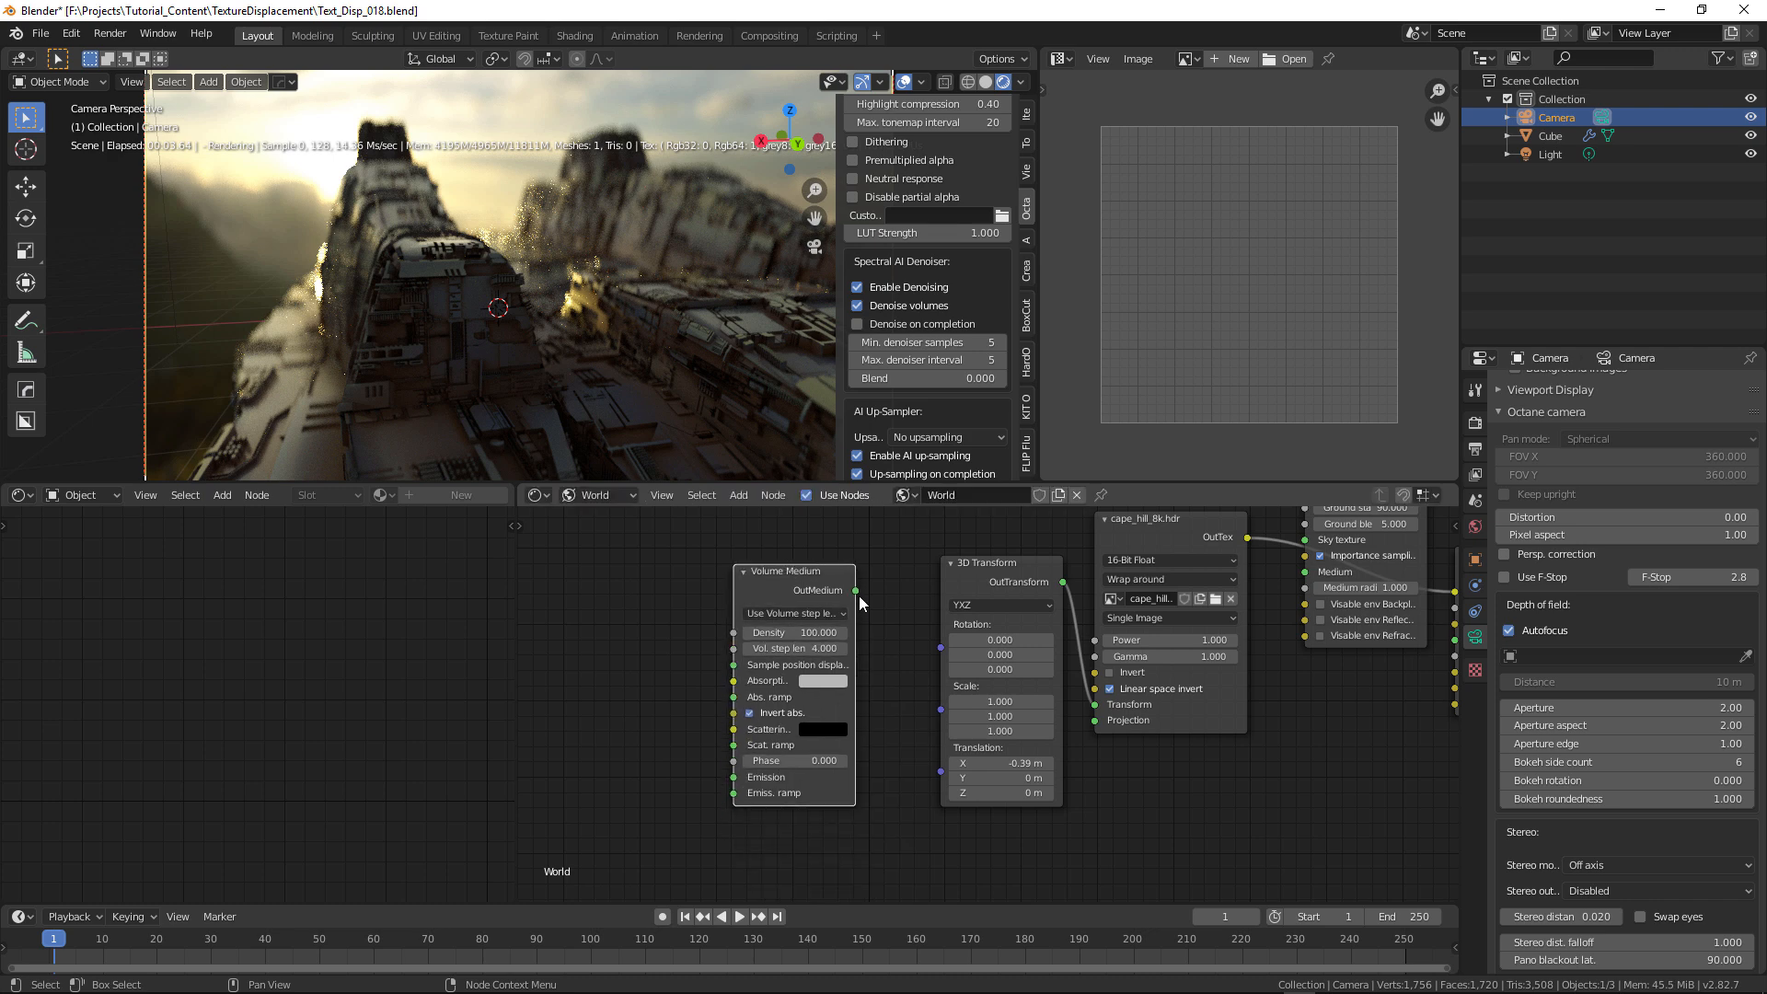
left_click_drag(855, 590, 1336, 667)
middle_click_drag(1342, 744, 1175, 747)
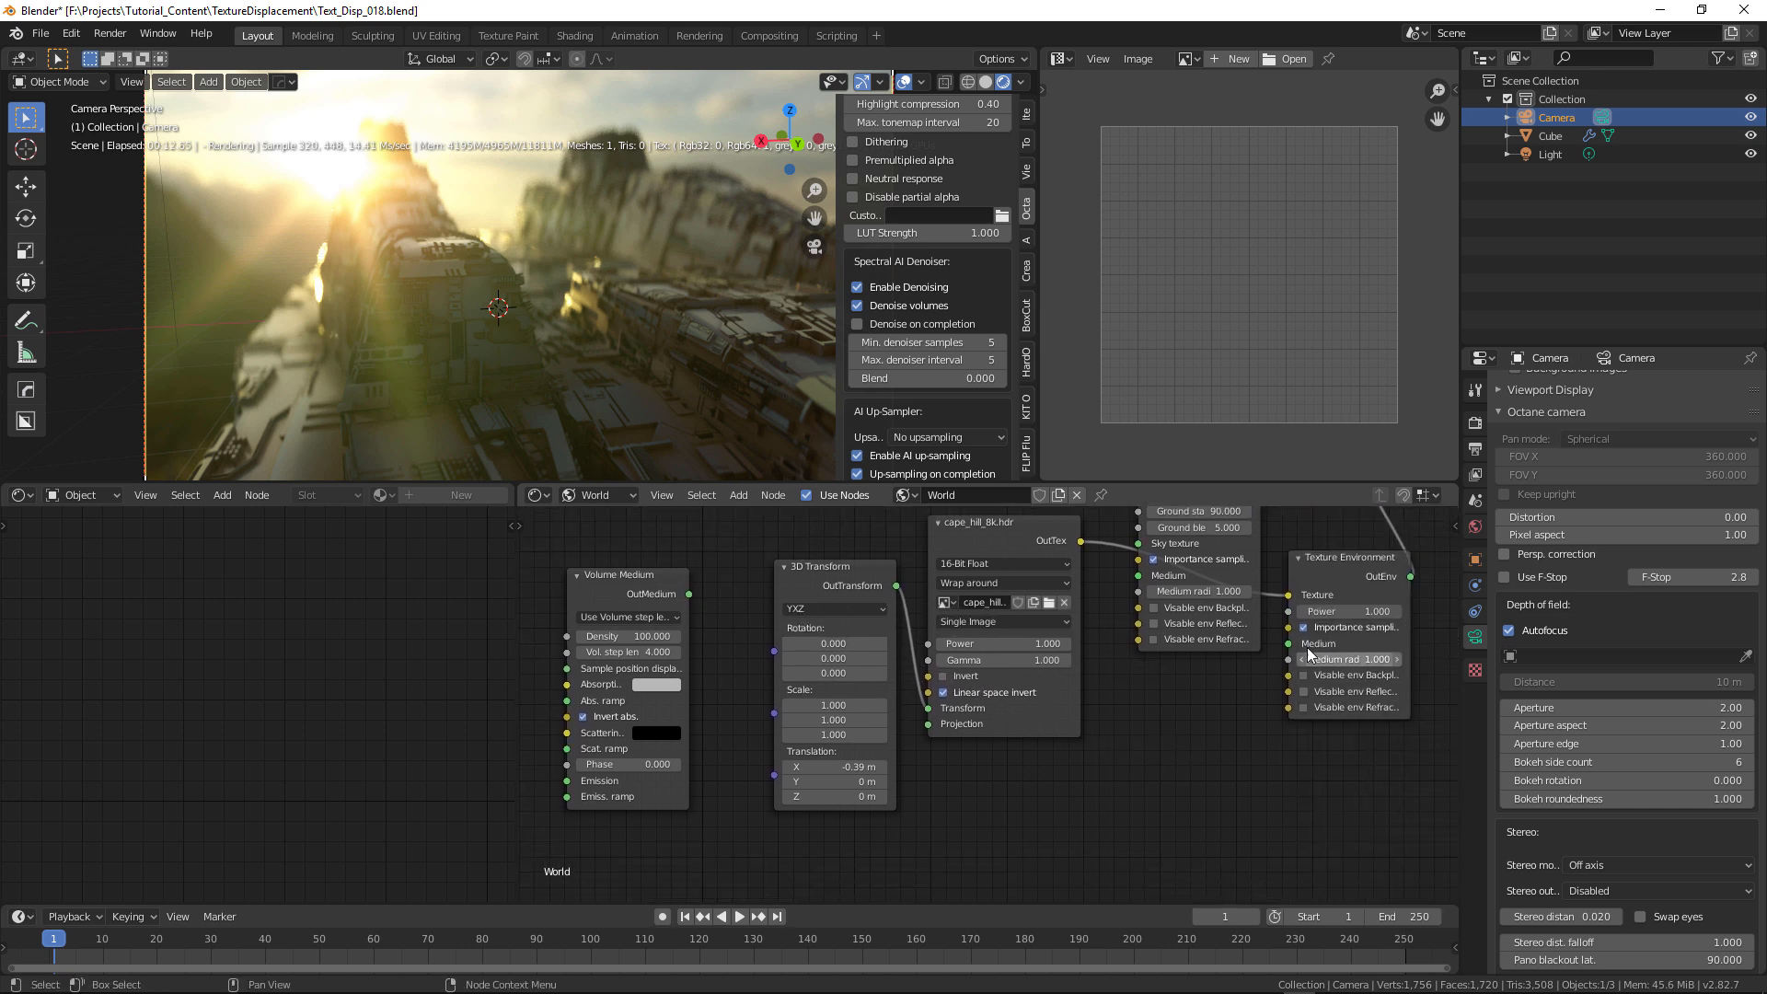
left_click_drag(688, 594, 1288, 644)
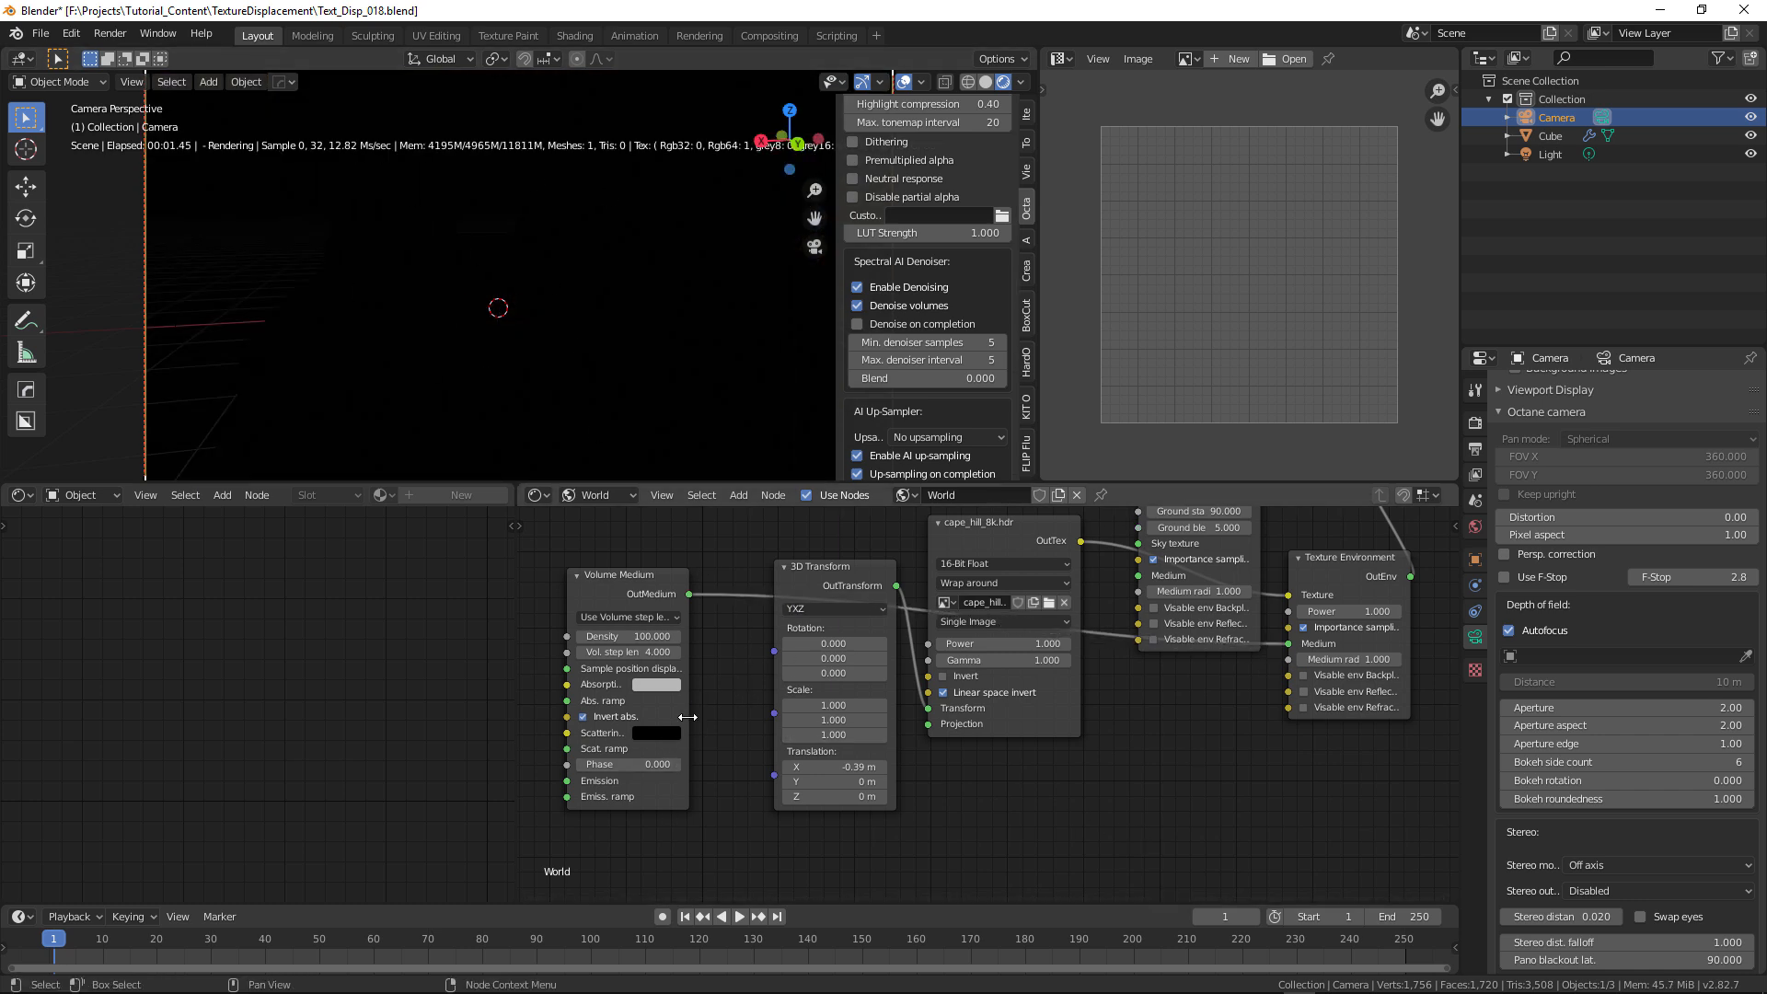
- Set the Texture Environment's medium radius to 10 and the Volume Medium's density to 1
double_click(1332, 659)
type("10")
key("Return")
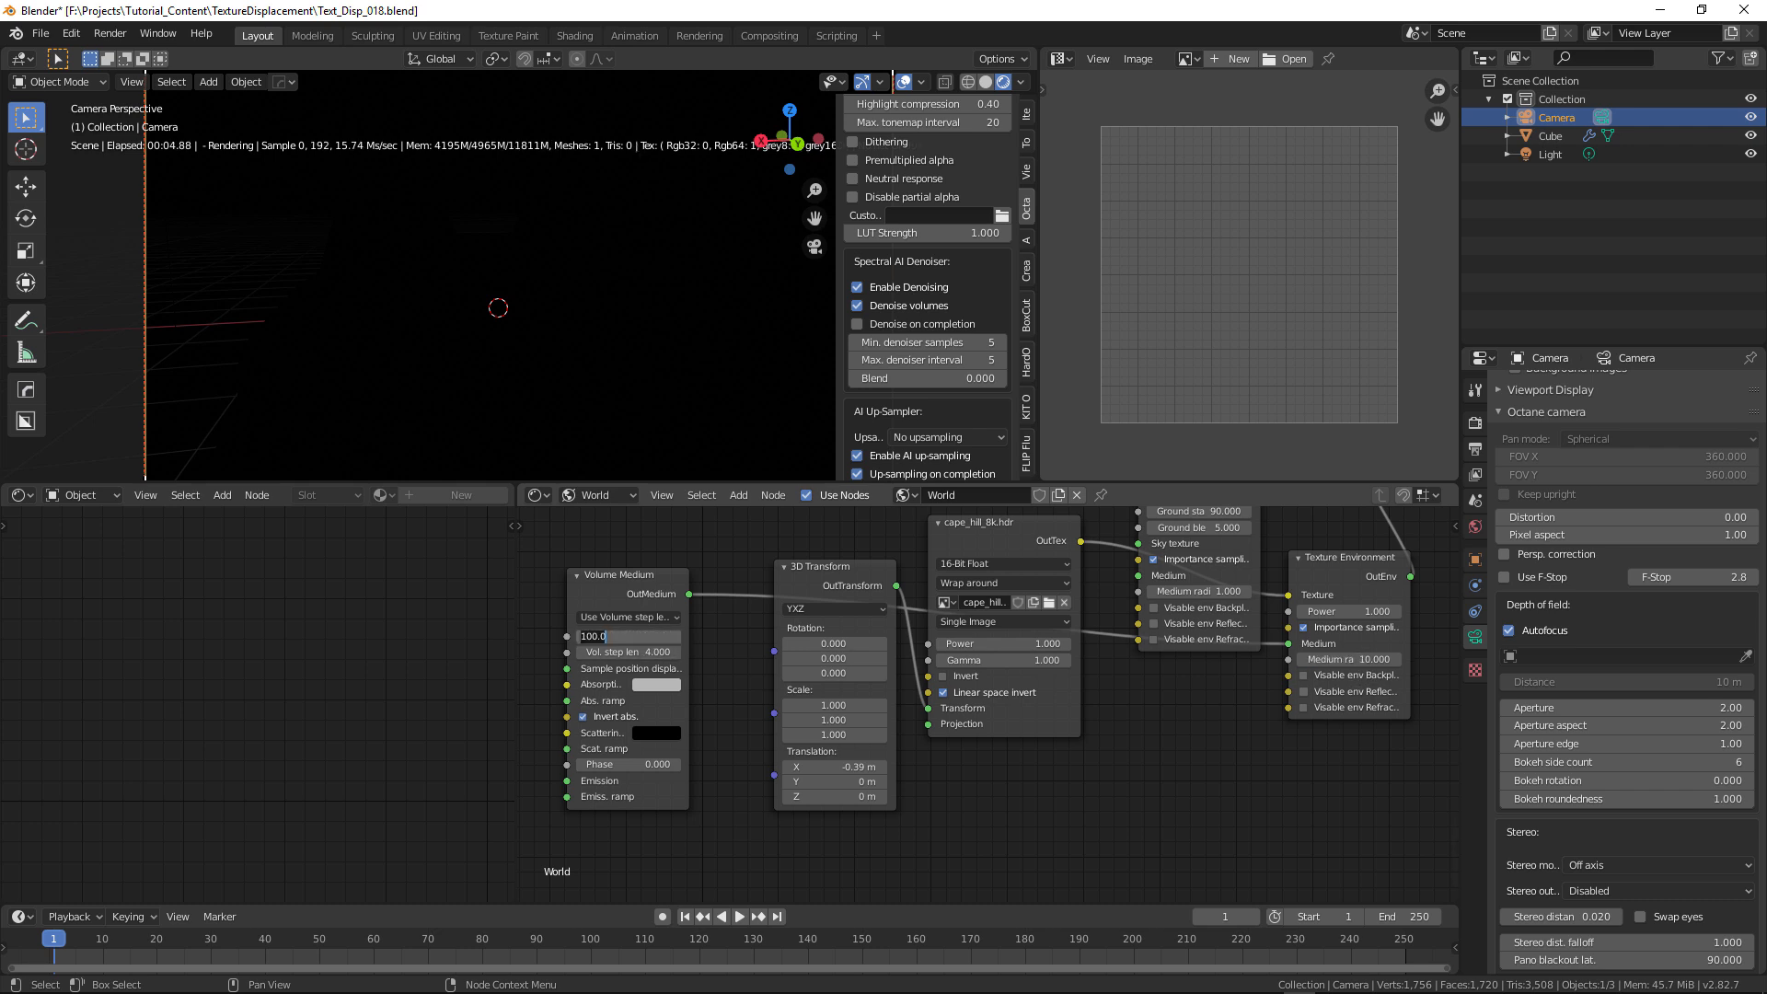
left_click(633, 637)
type("1")
key("Return")
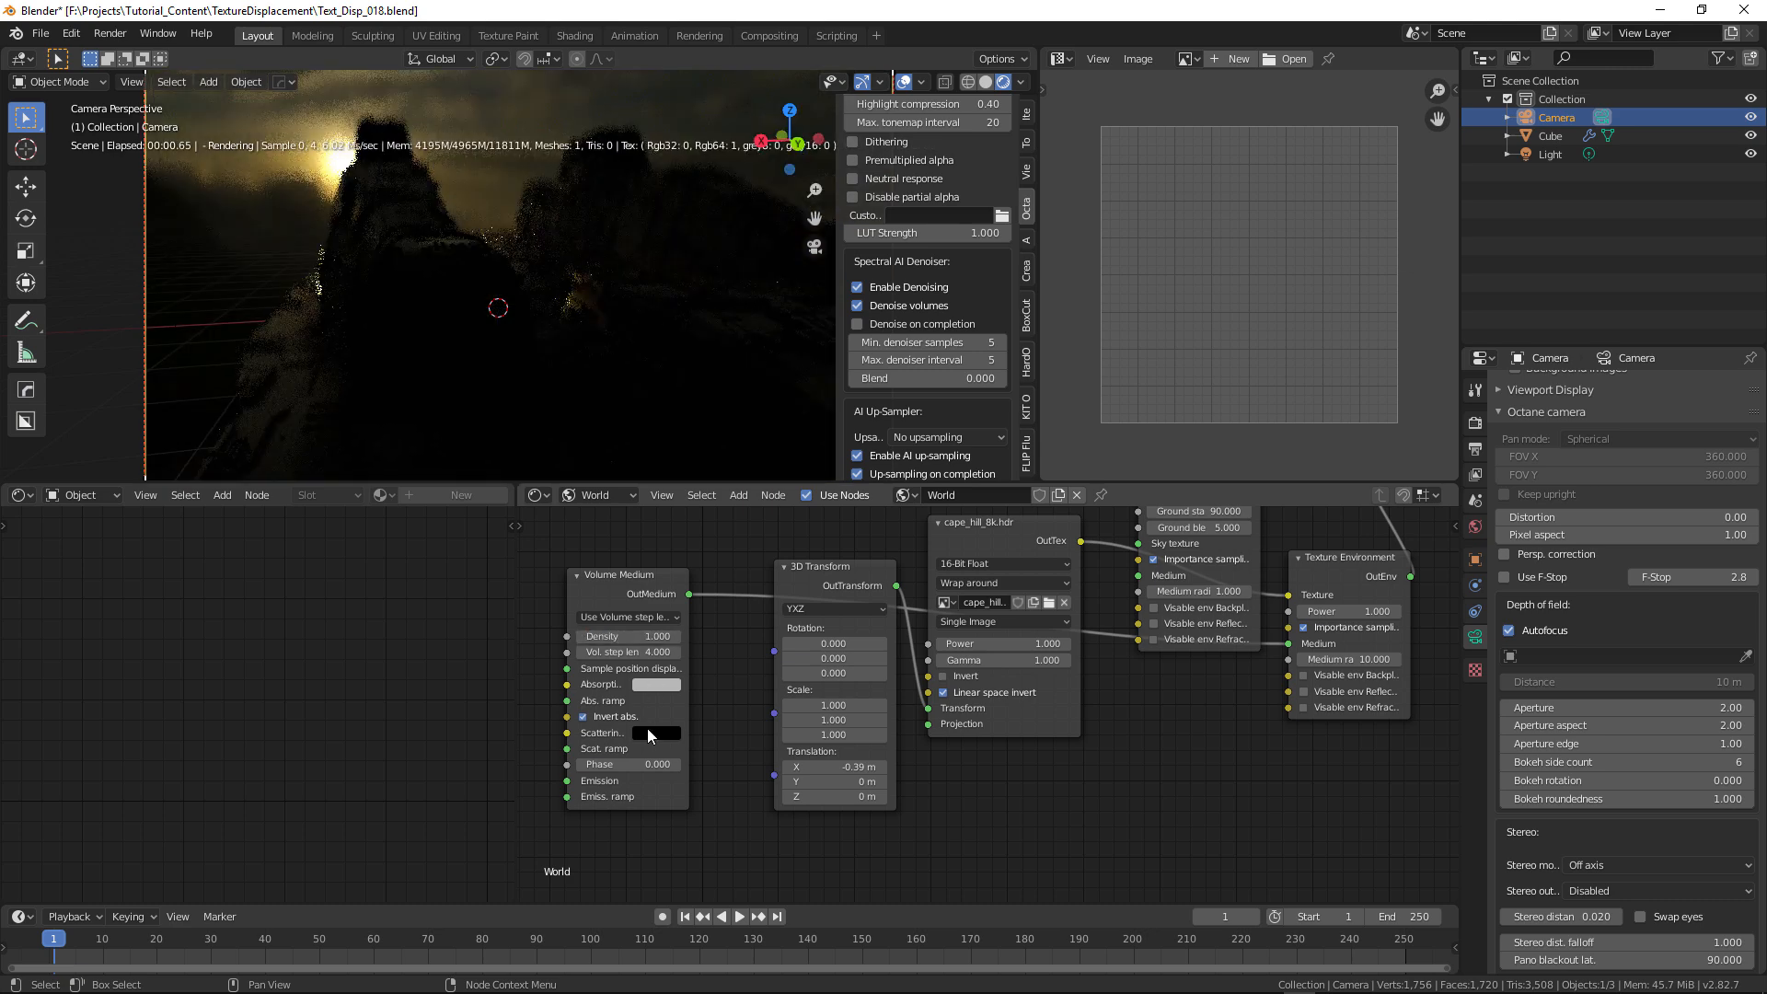
- Set the Volume Medium's absorption colour to white and its scattering colour to a very dark grey
left_click(657, 731)
left_click(762, 611)
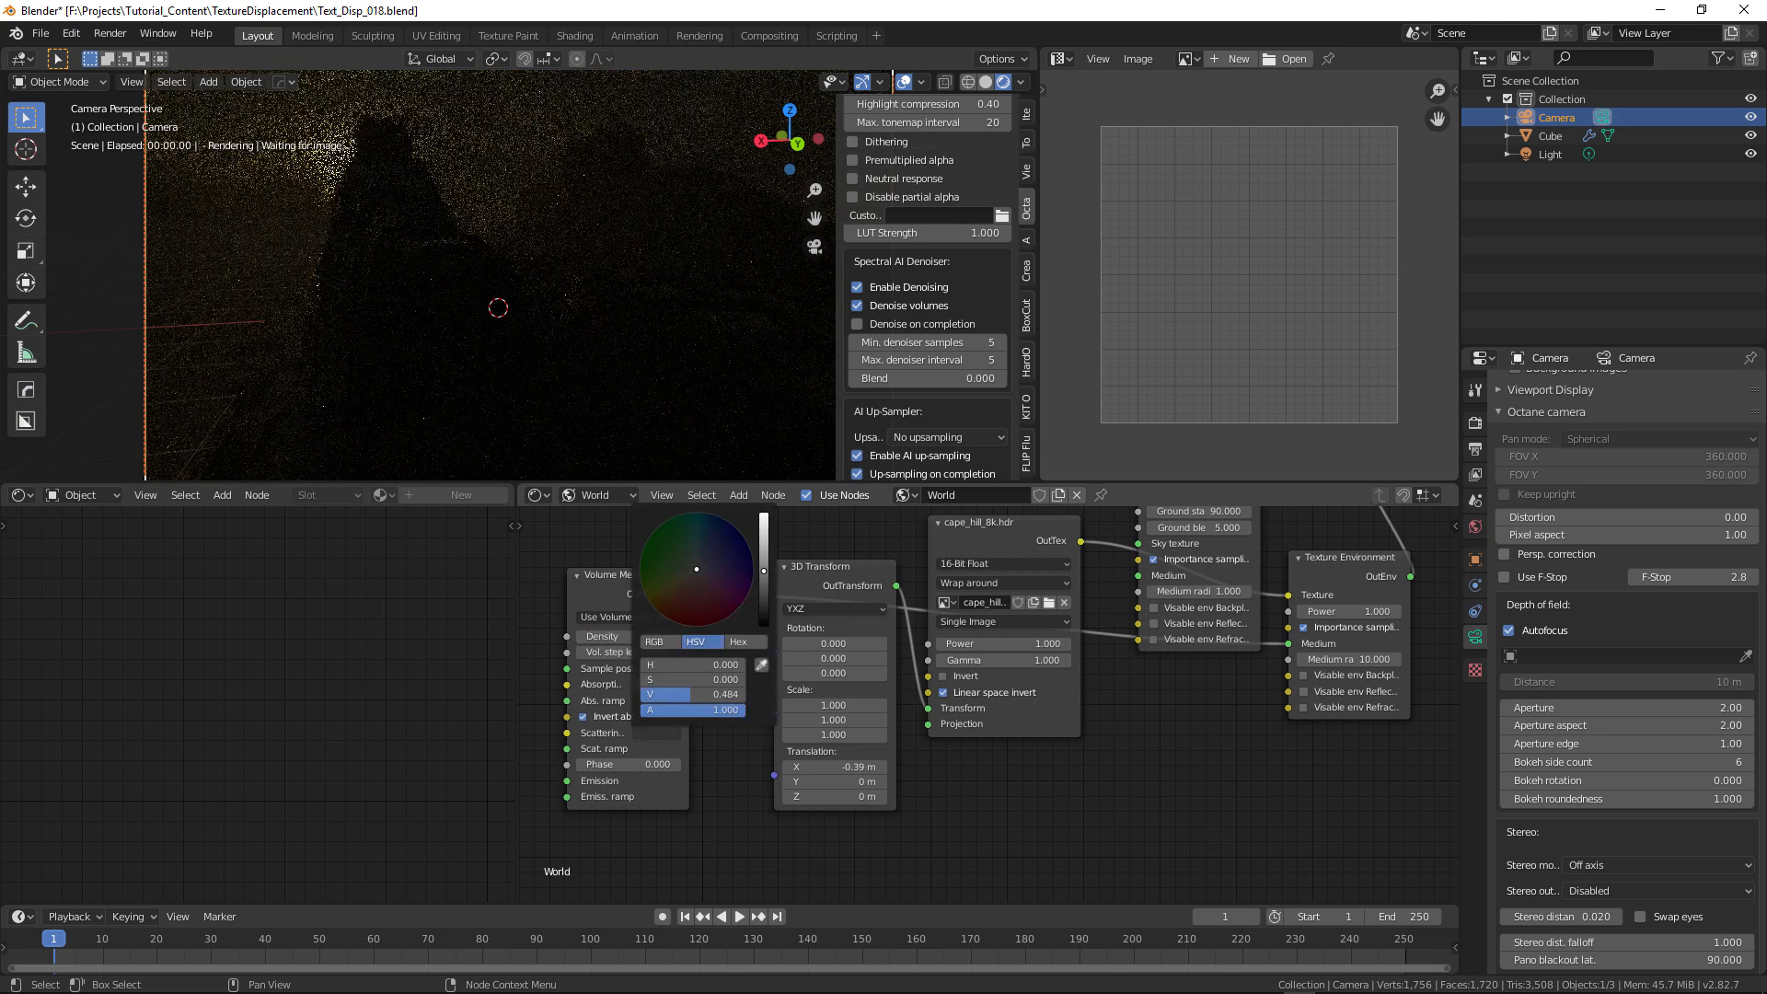
left_click(655, 685)
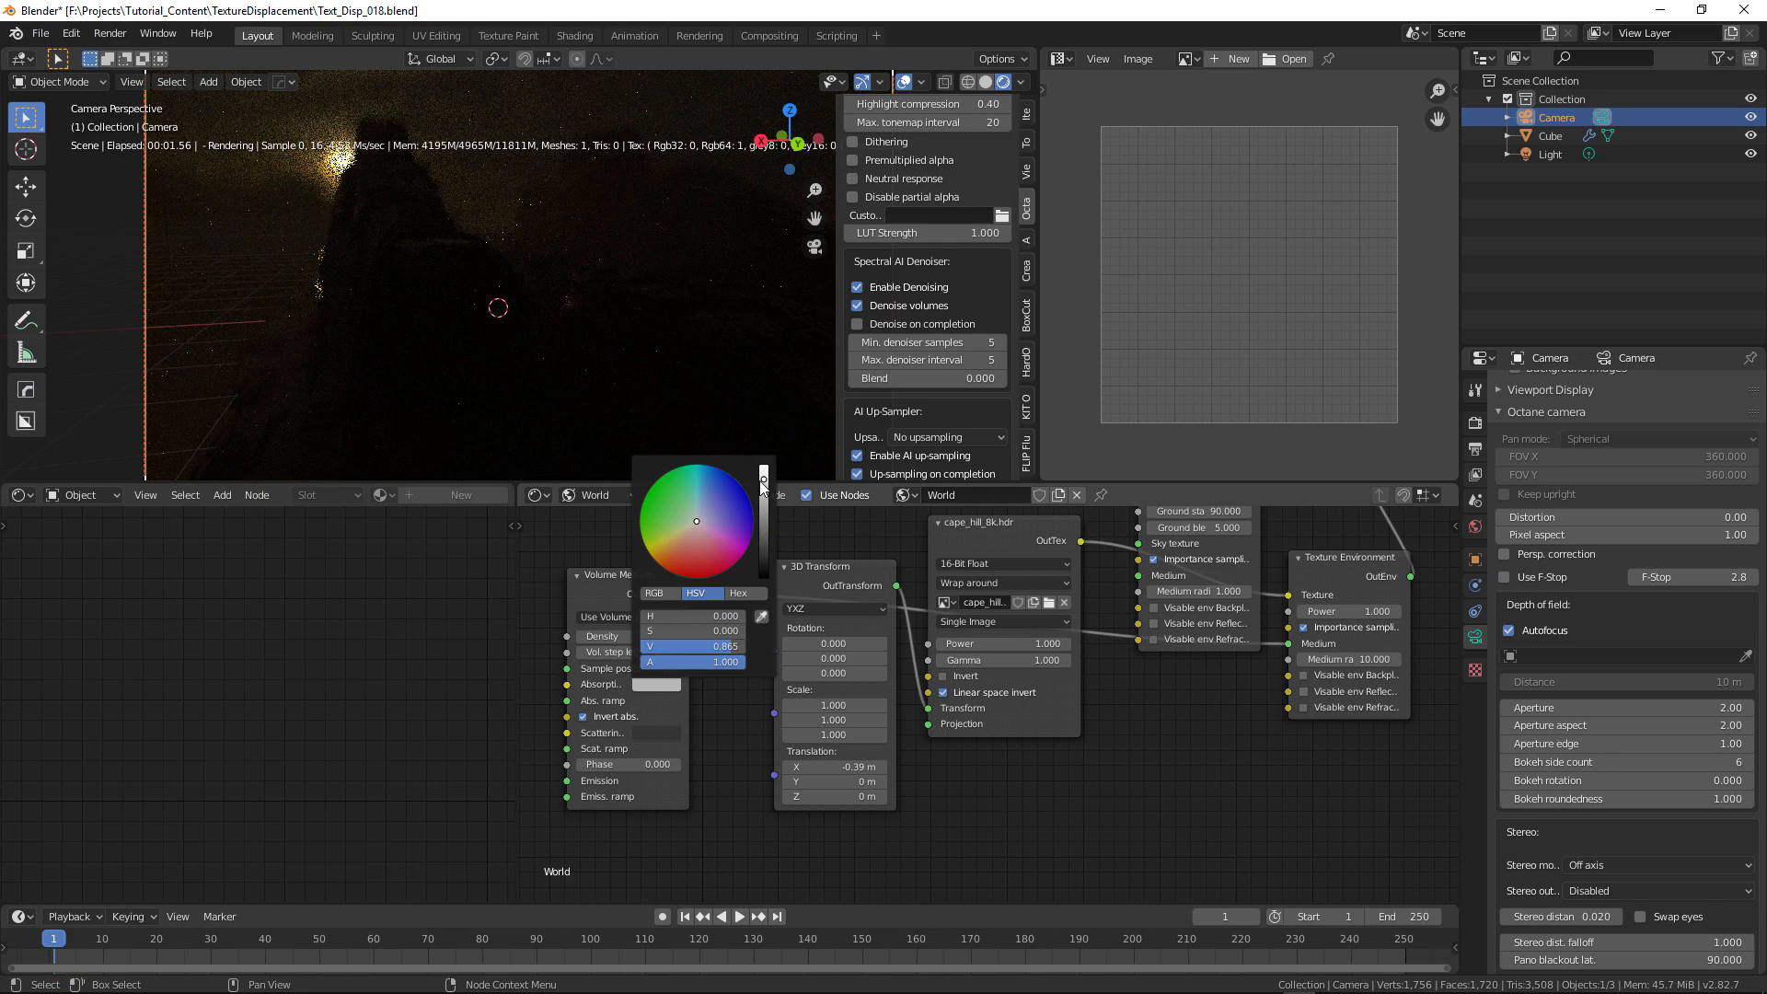
left_click(762, 476)
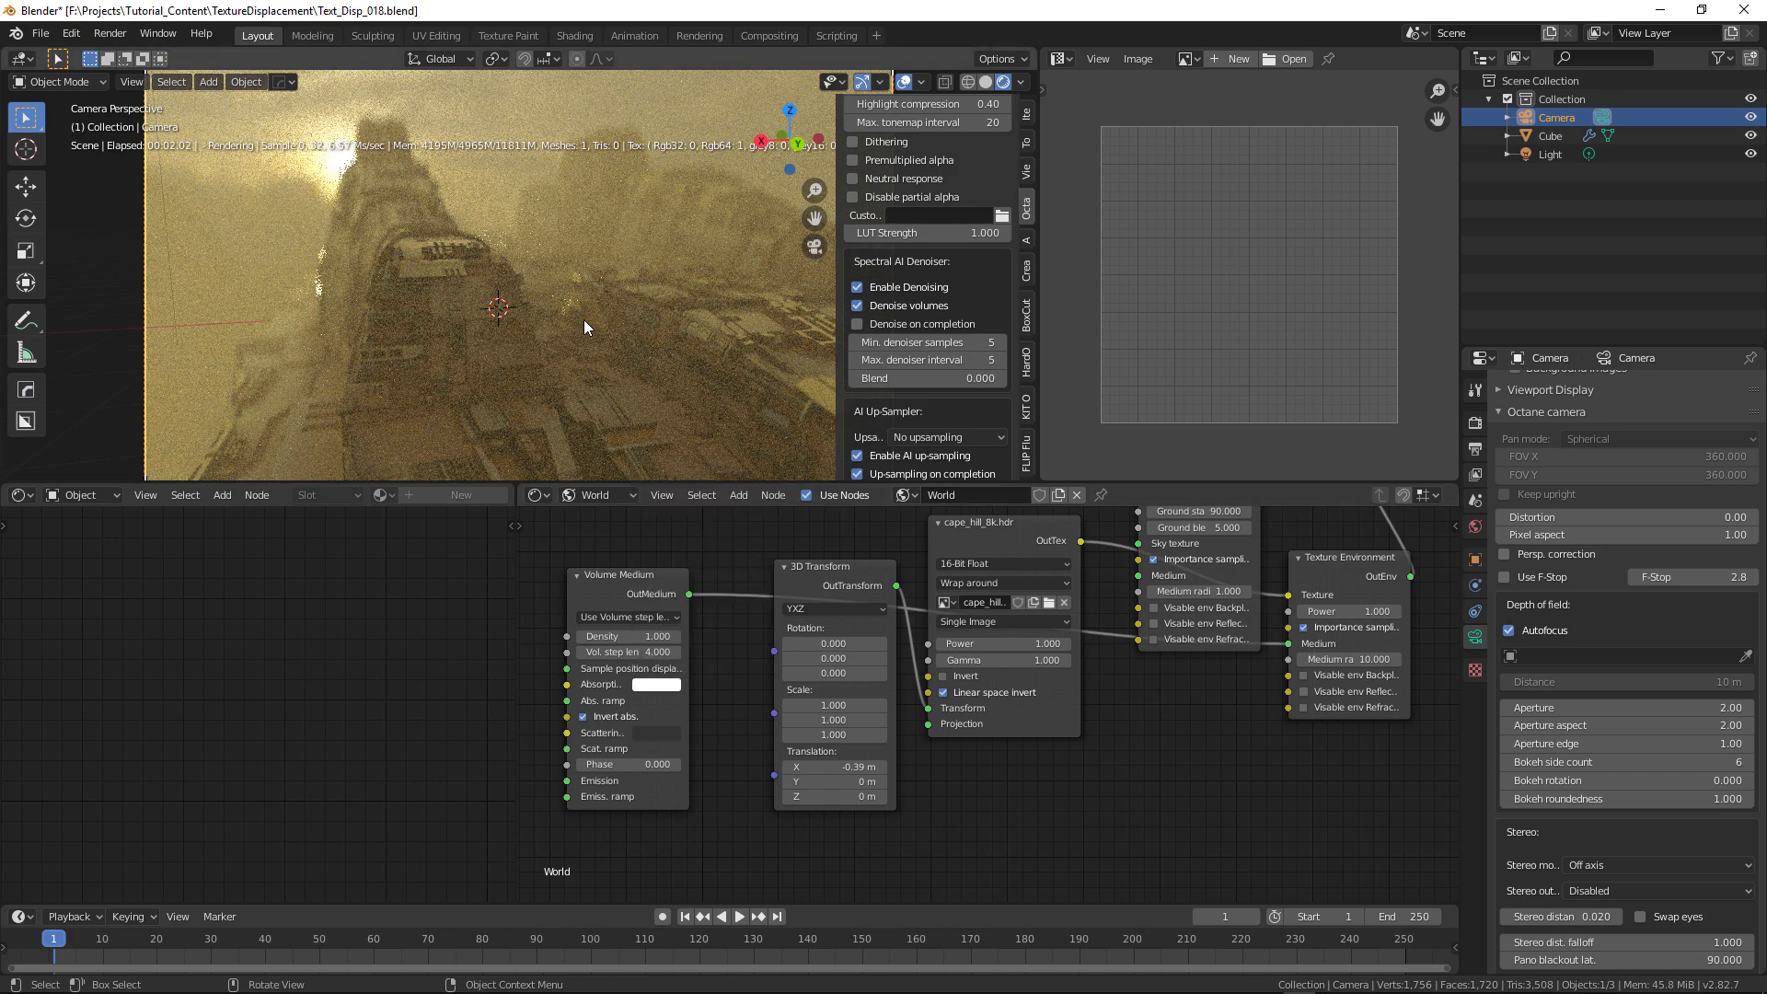
left_click(657, 733)
mouse_move(763, 577)
left_mouse_down()
mouse_move(762, 611)
mouse_move(763, 550)
mouse_move(762, 596)
left_mouse_up()
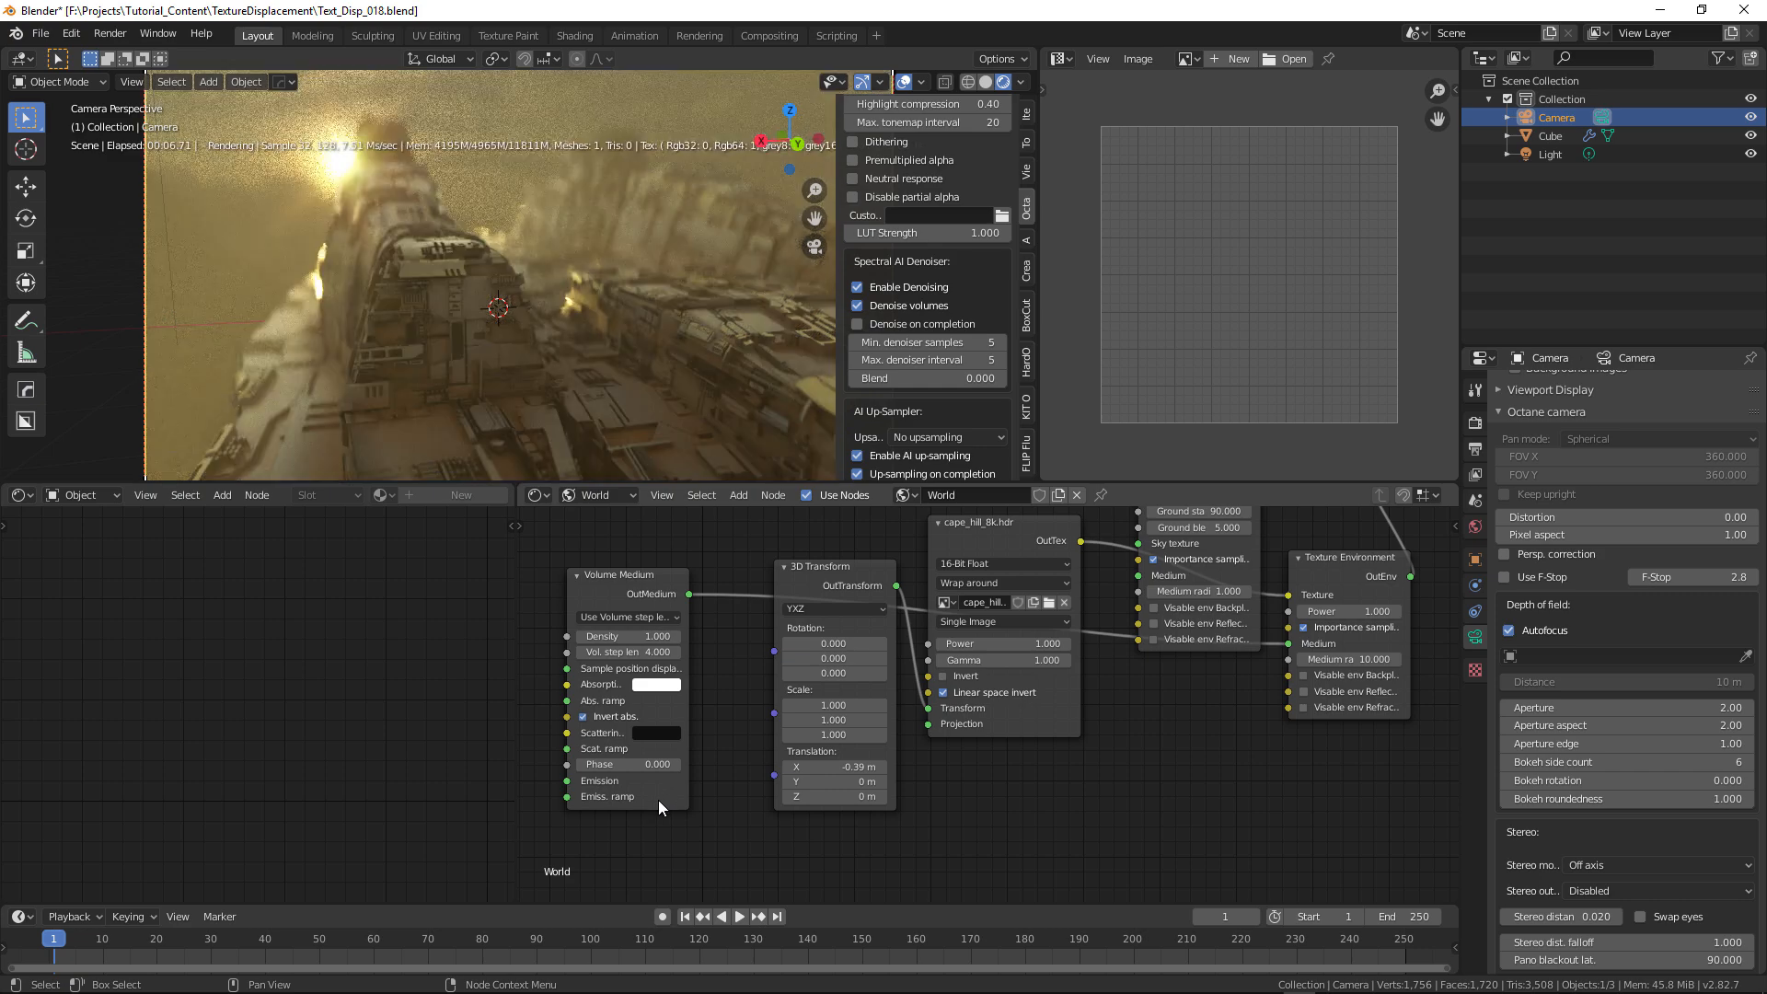
- Try phase values of 0.5 and 0.8 on the Volume Medium node
left_click(644, 764)
type("0.0")
key("Return")
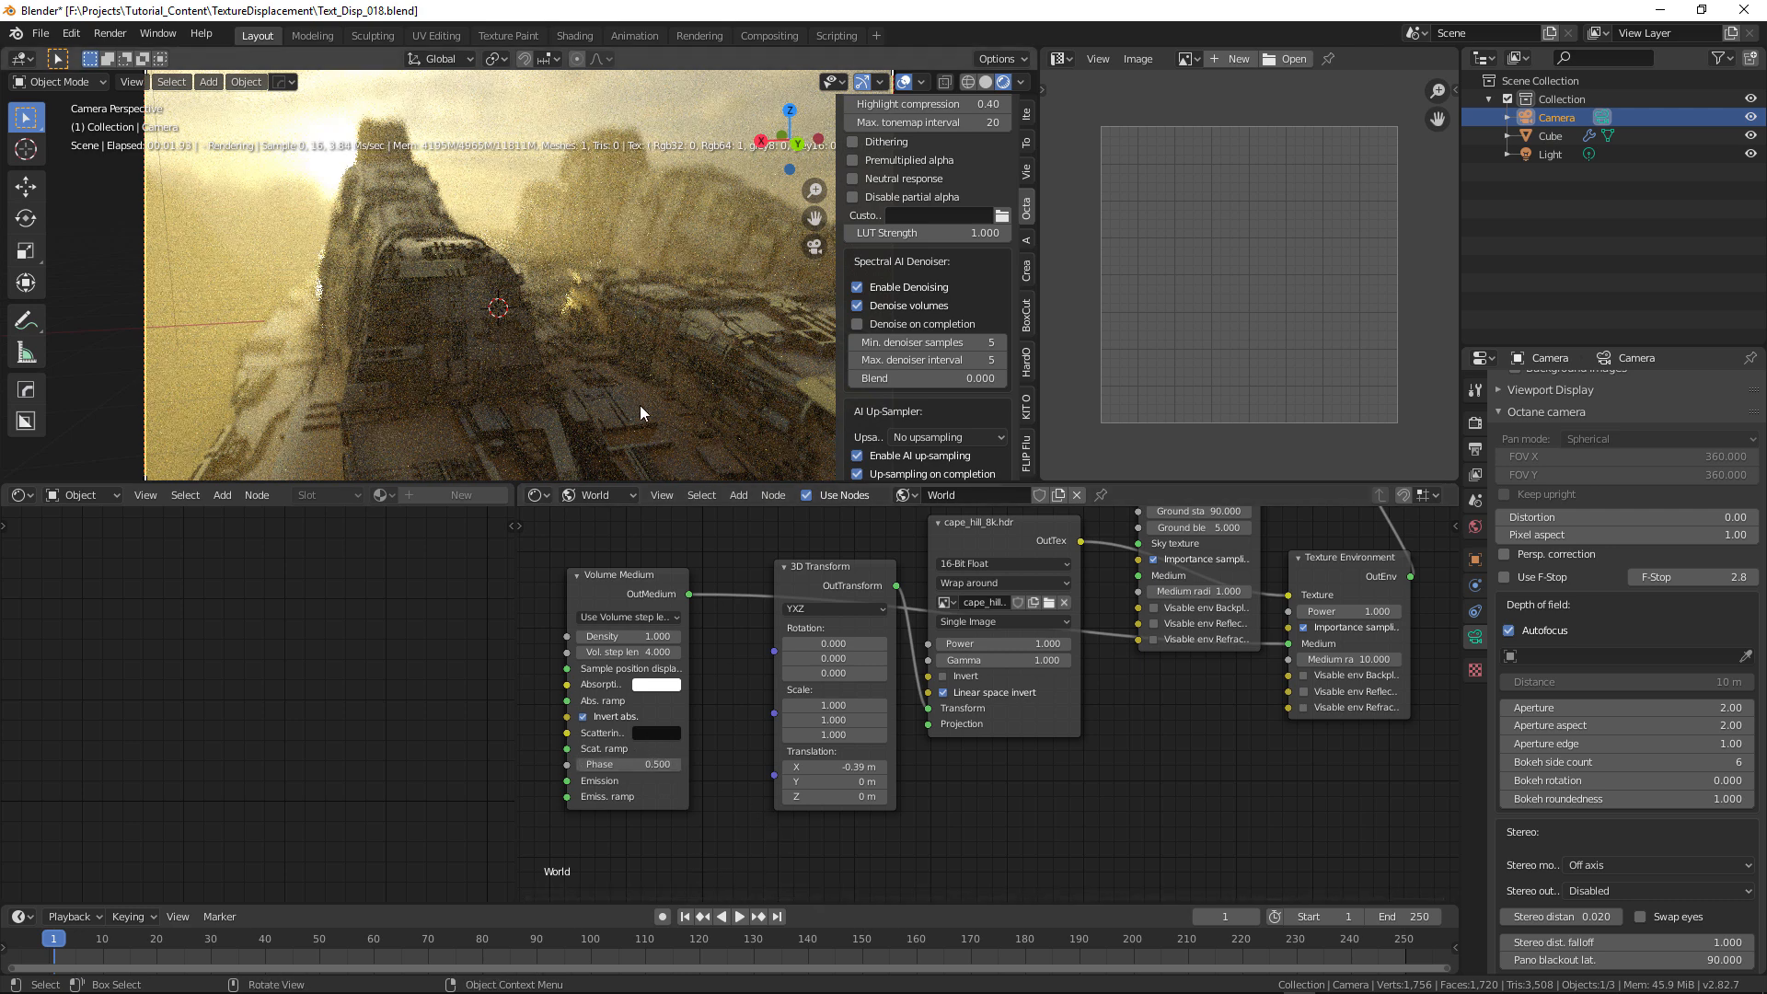
left_click(635, 763)
type("8")
key("Return")
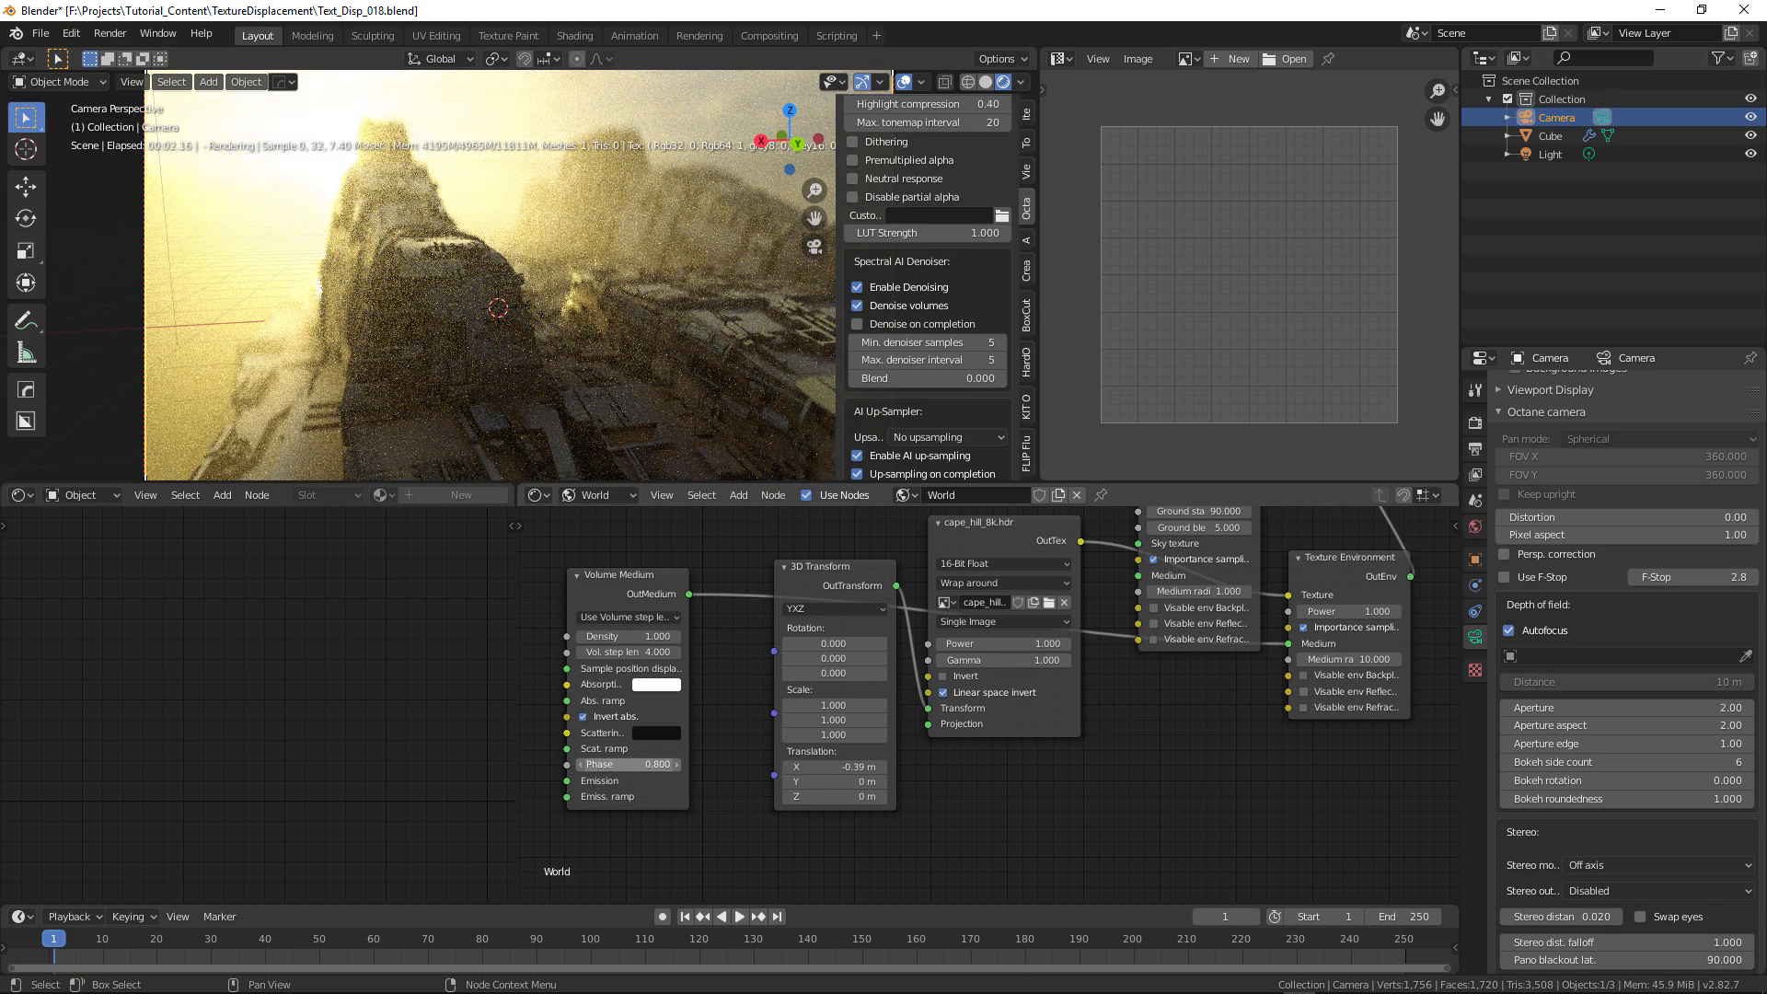
- Set the Volume Medium's phase to 0.6
left_click(635, 764)
type("0.6")
key("Return")
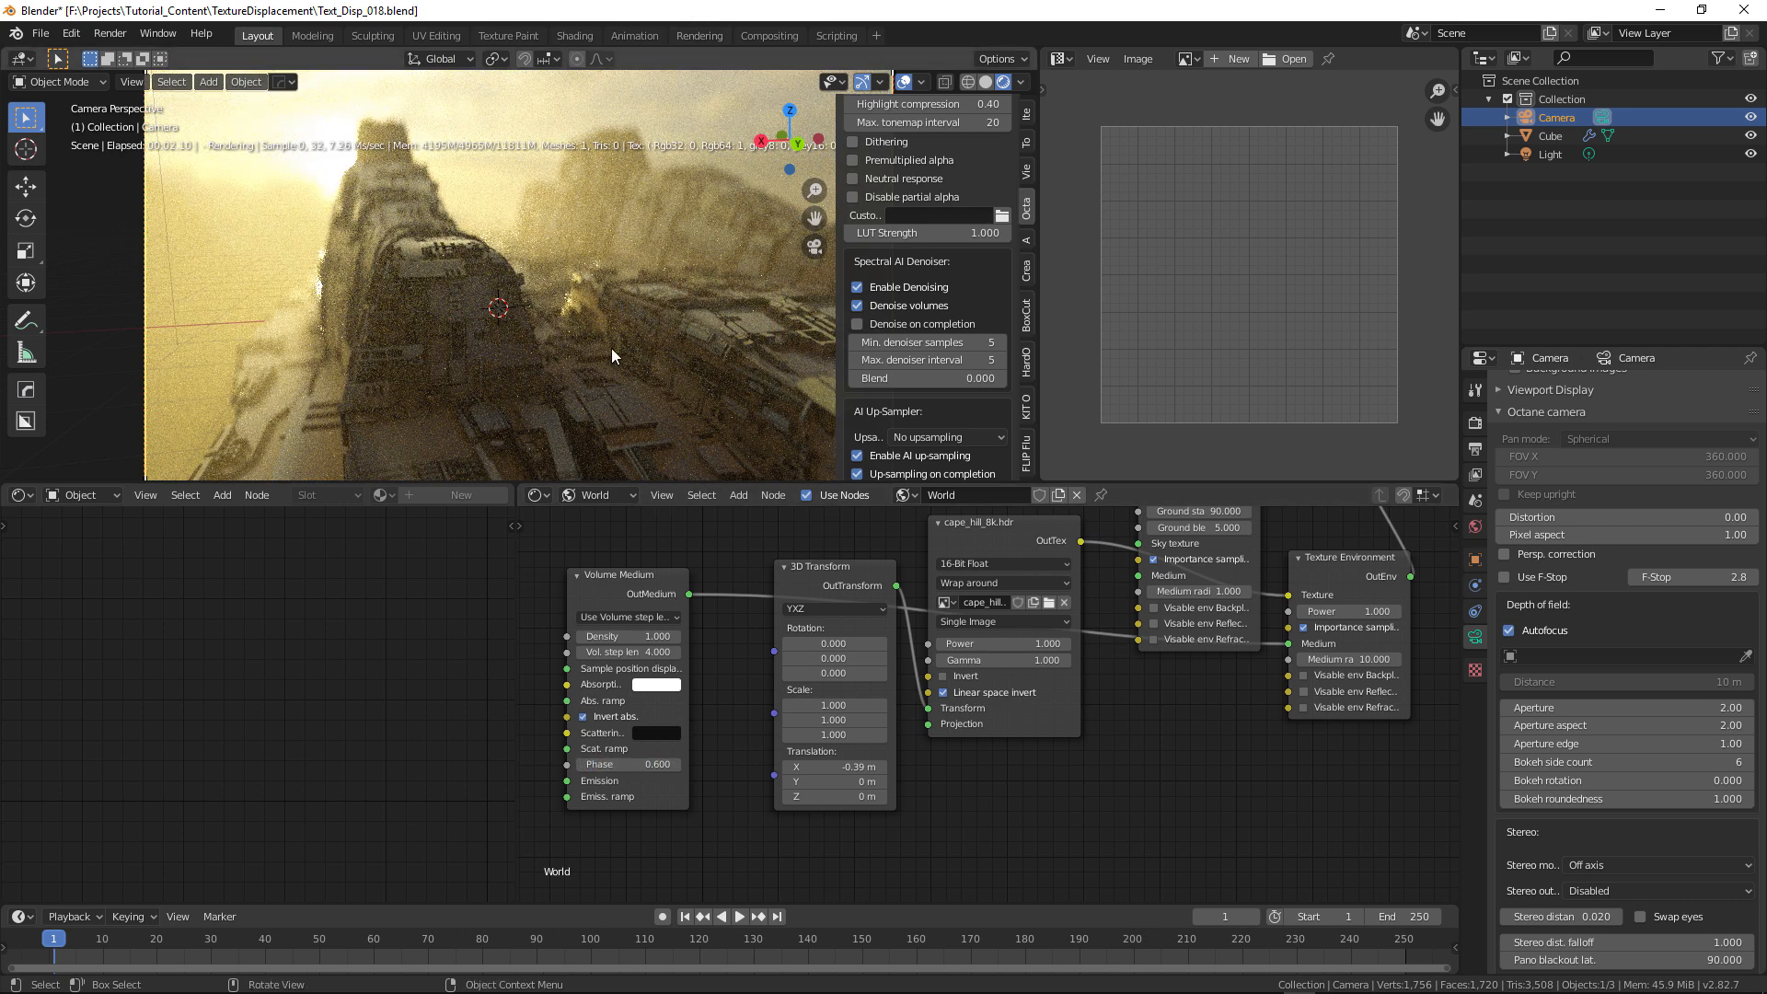
- Reframe the camera low over the hull's centre line, facing the sun between the two towers
key("shift+grave")
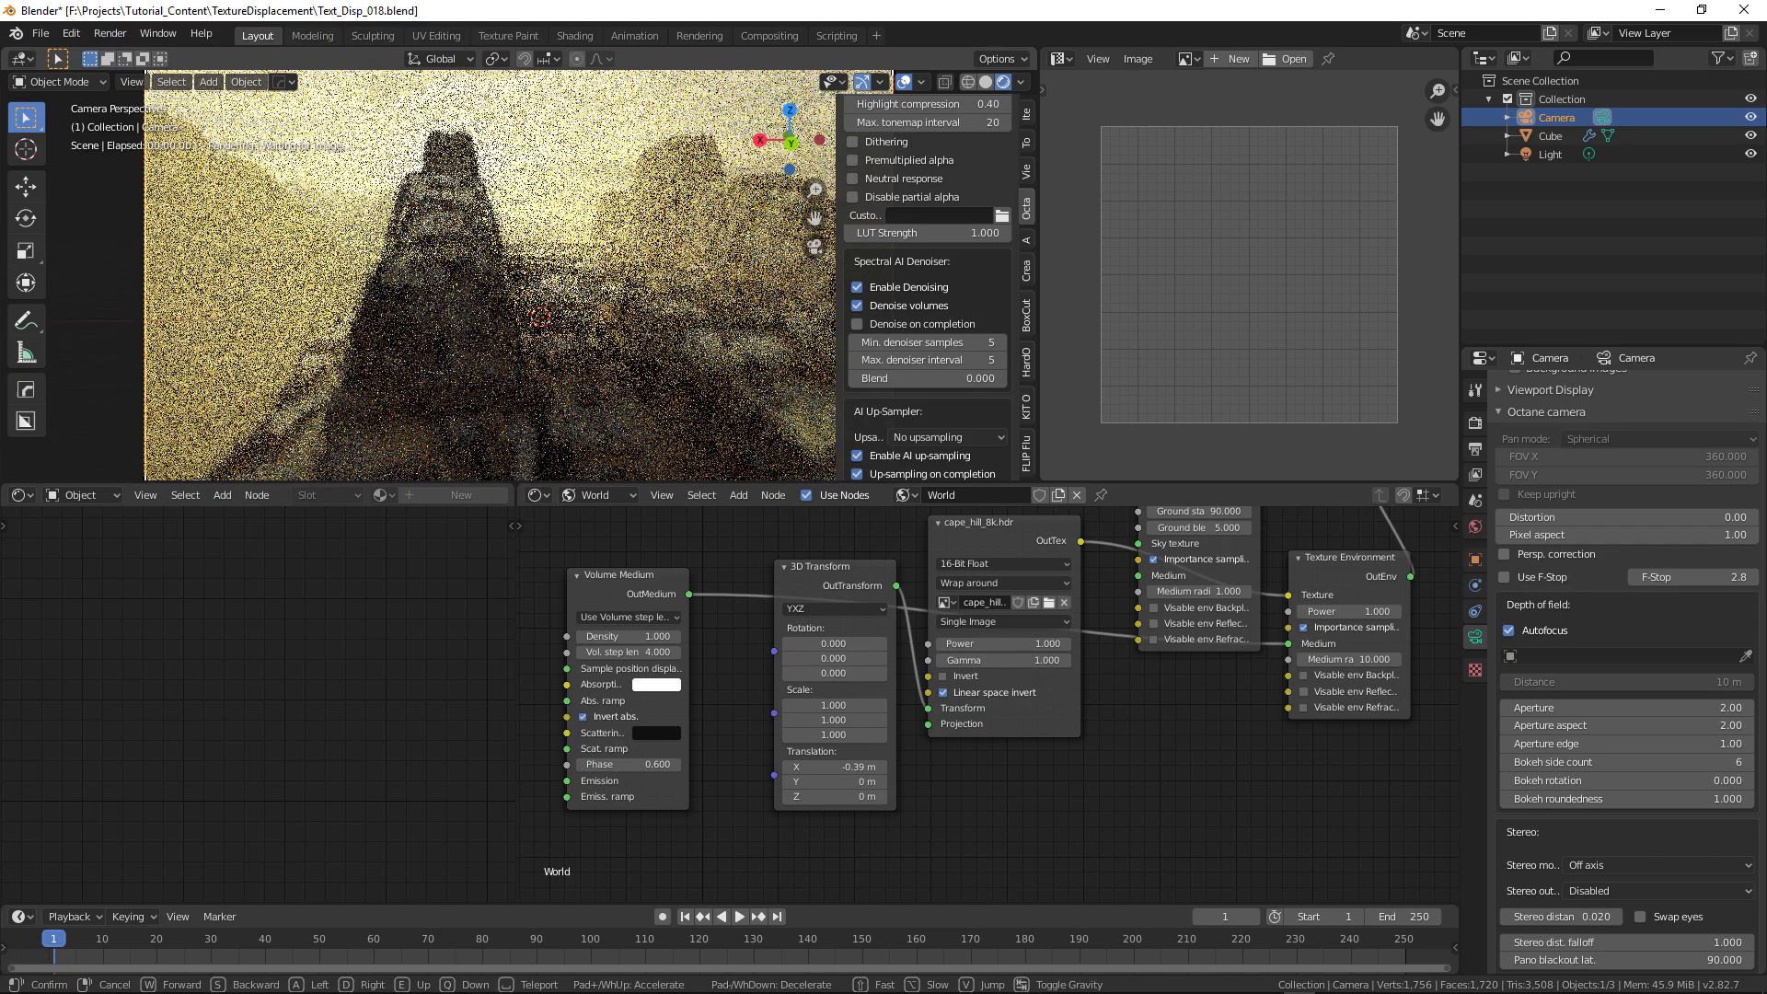
key("d")
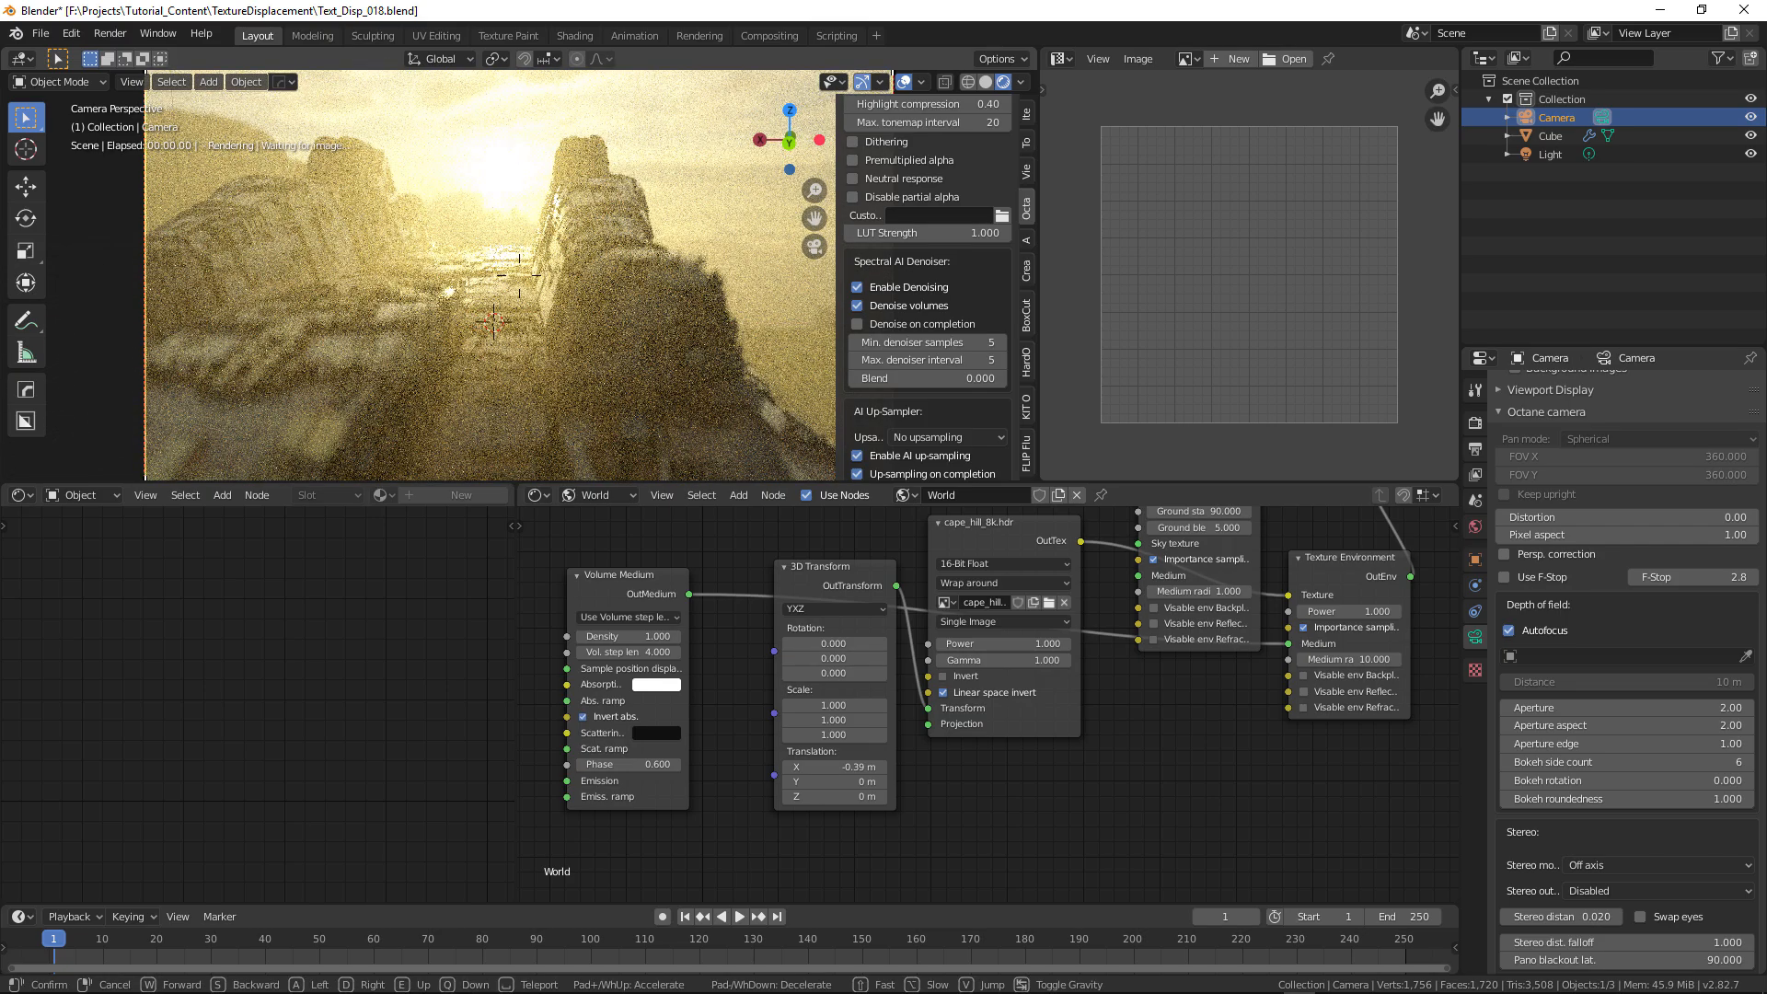
key("d")
key("s")
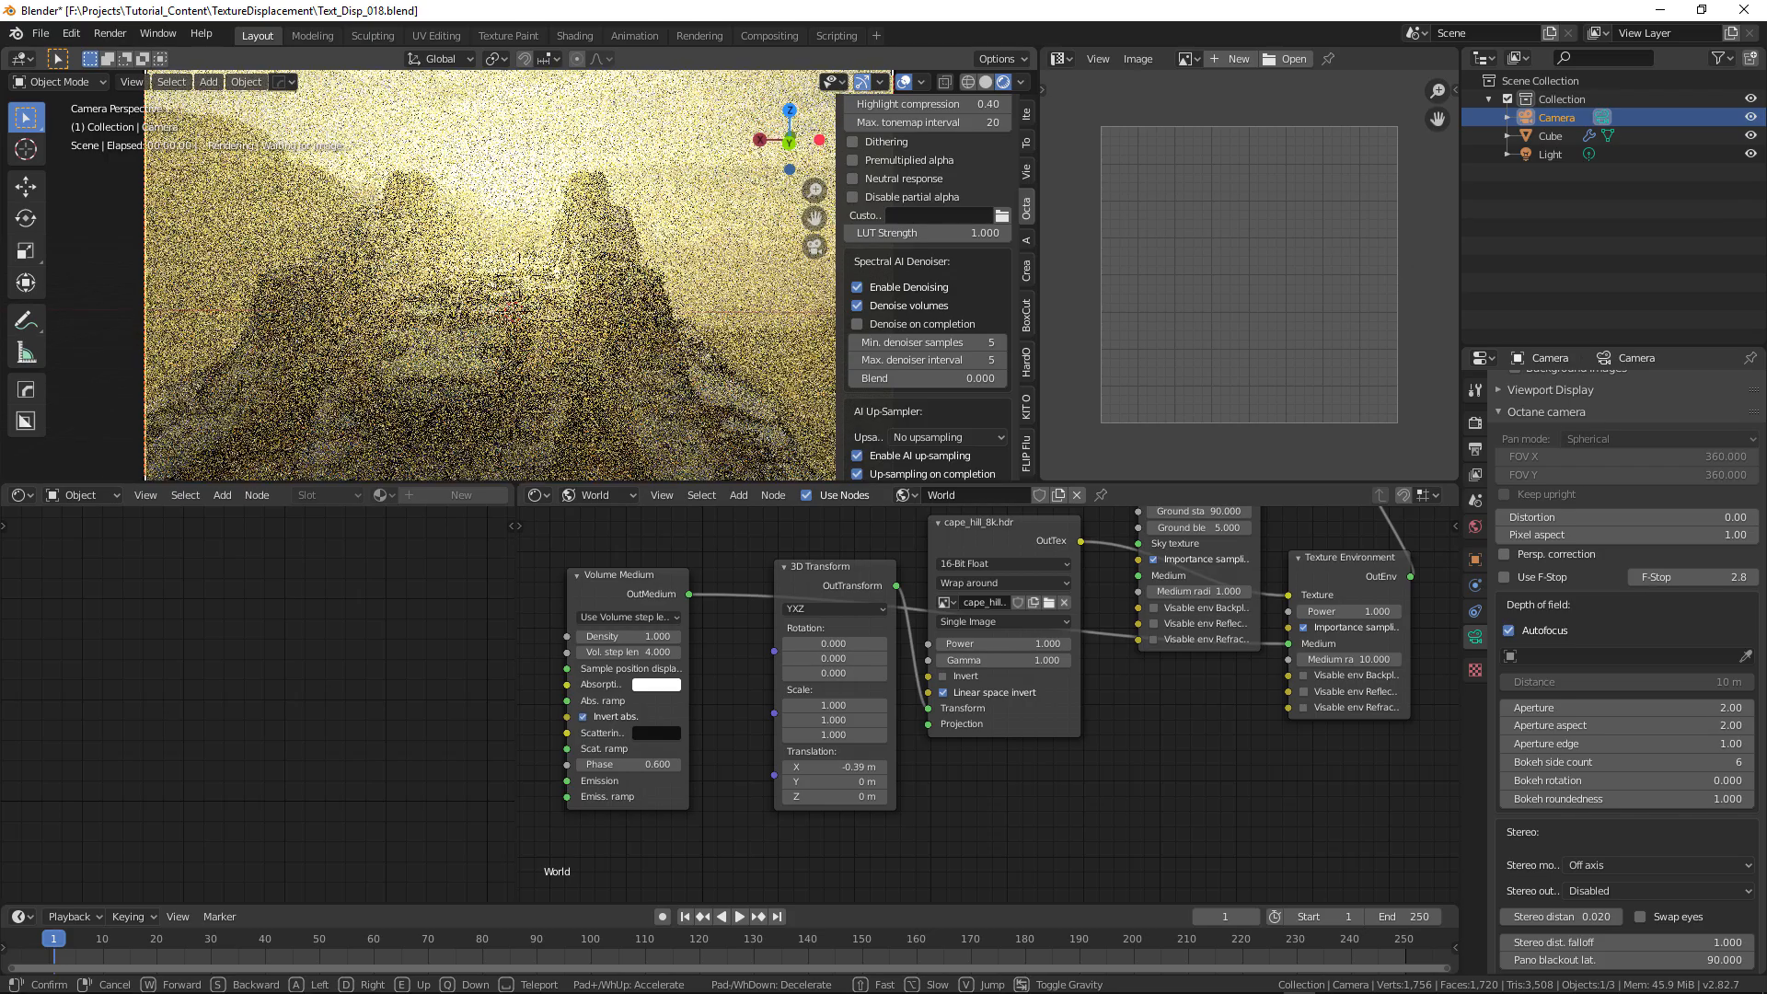
key("w")
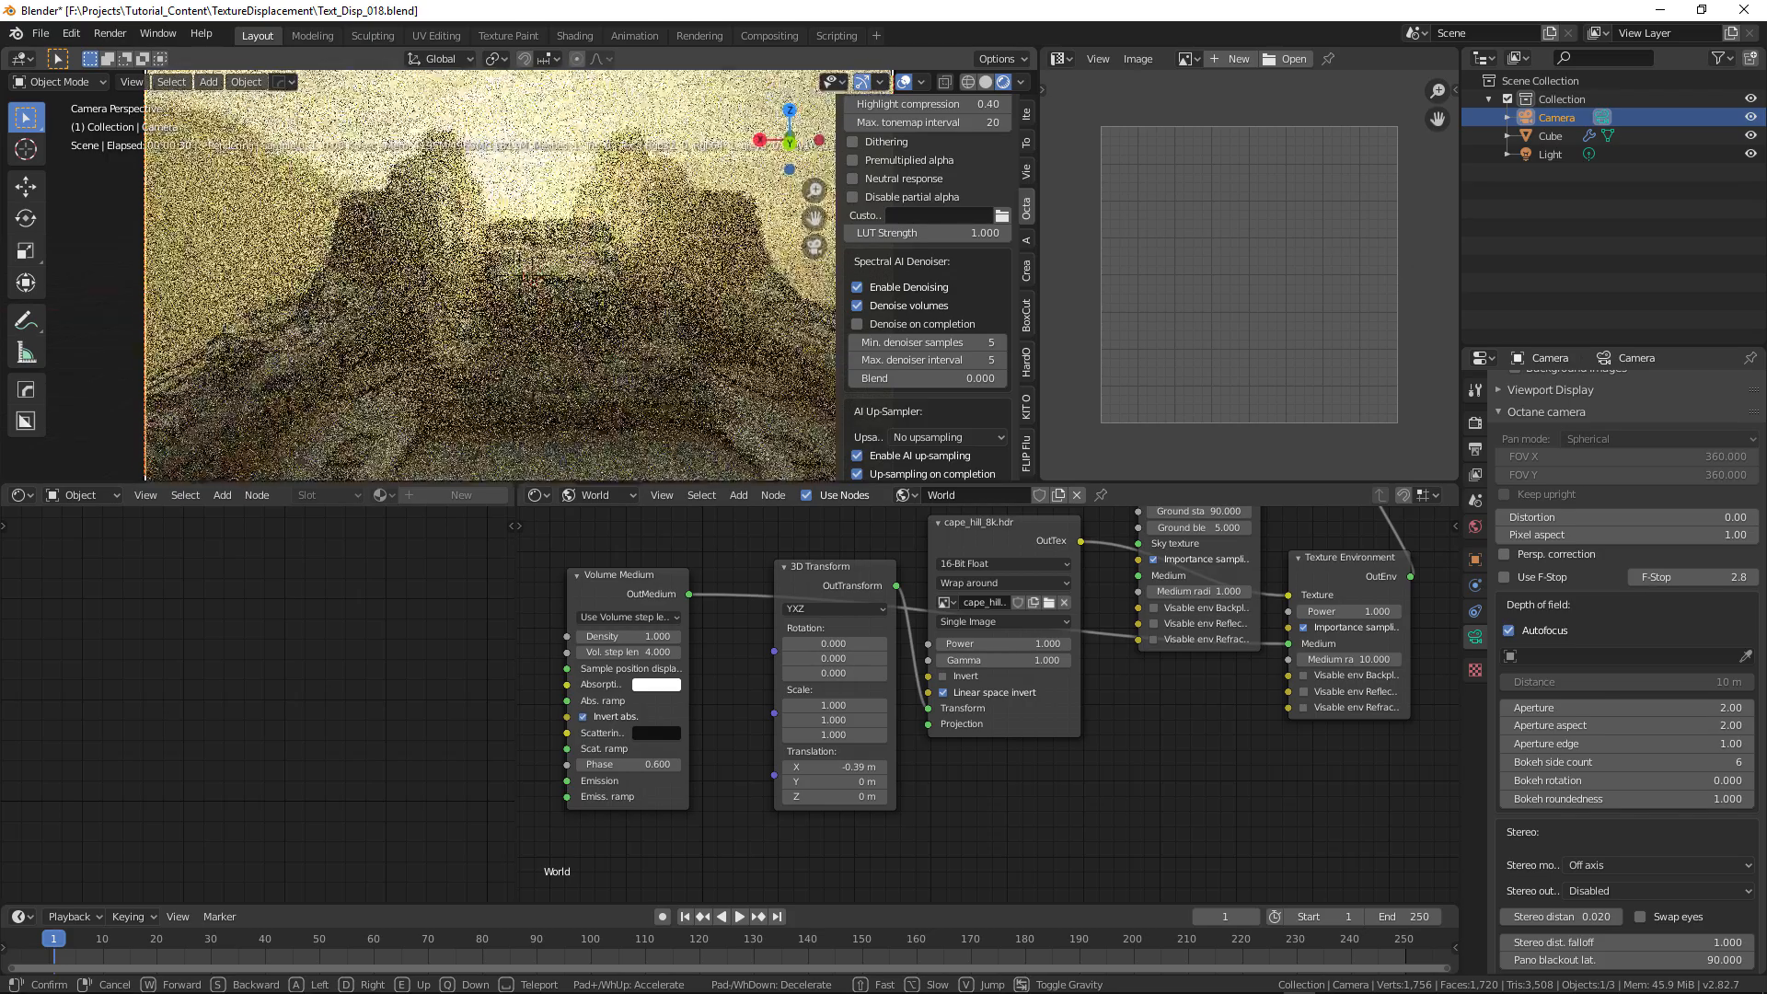
left_click(565, 331)
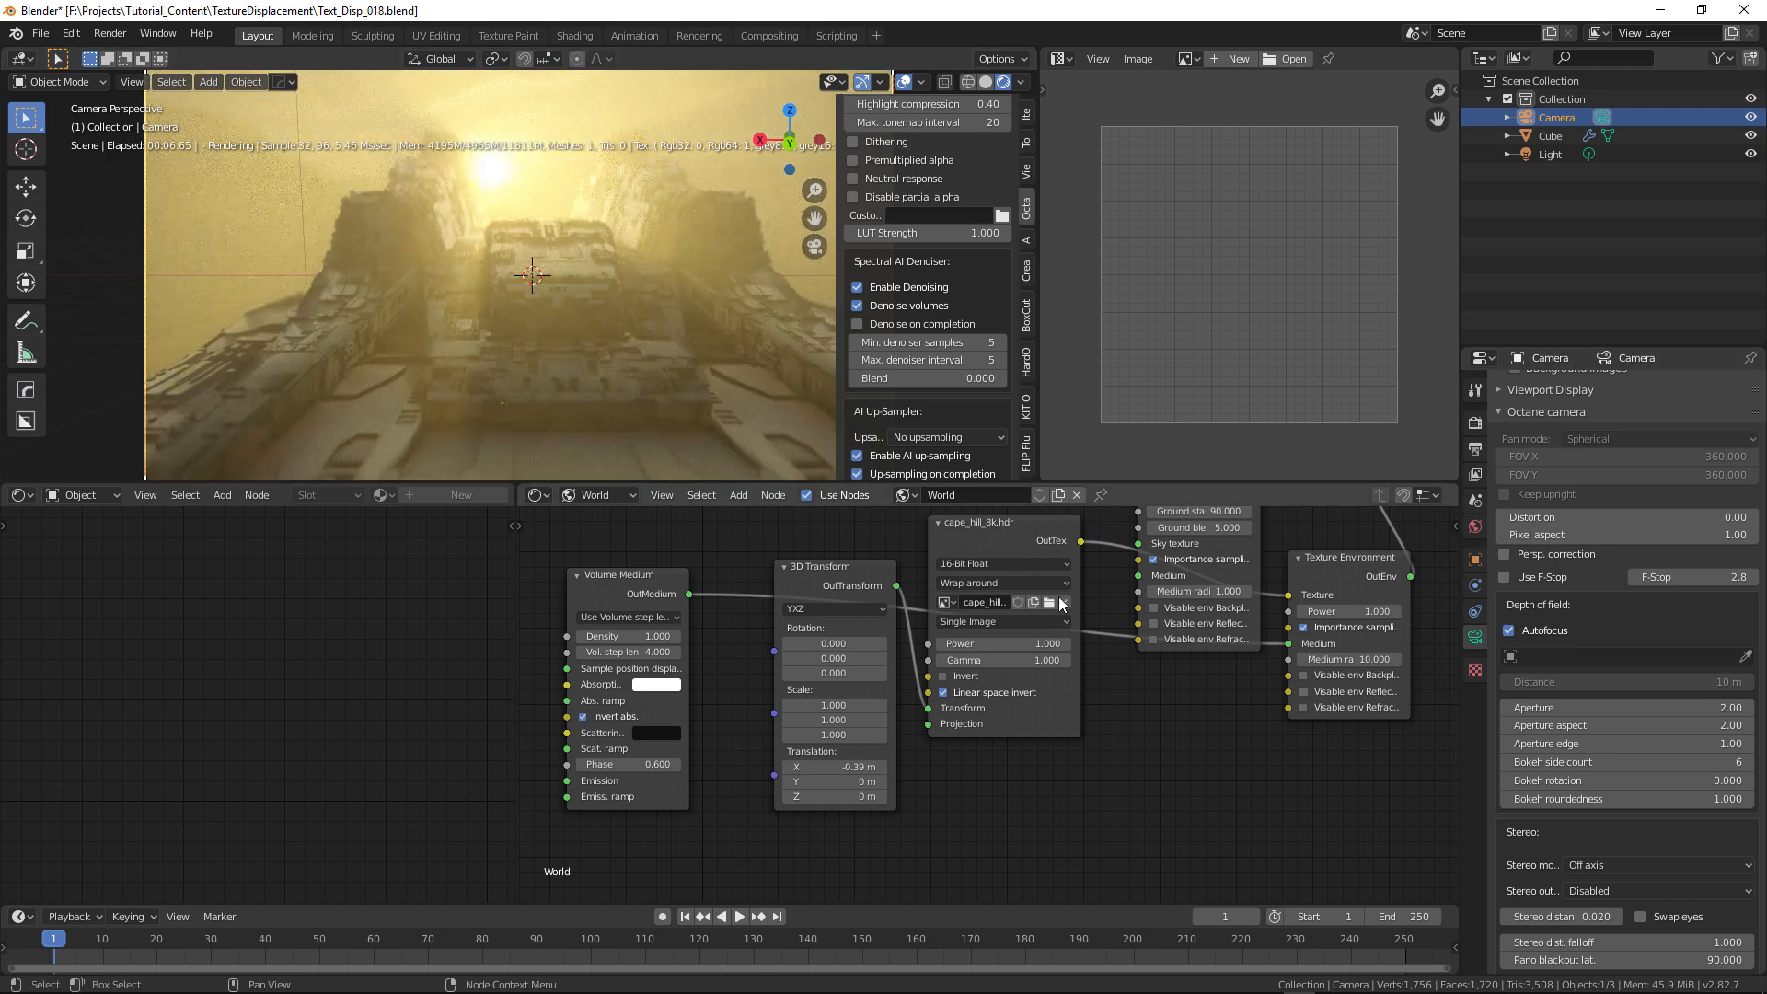
- Try max scatter depths of 4 and 2 in the Octane kernel's quality settings
scroll(1561, 591, "up", 8)
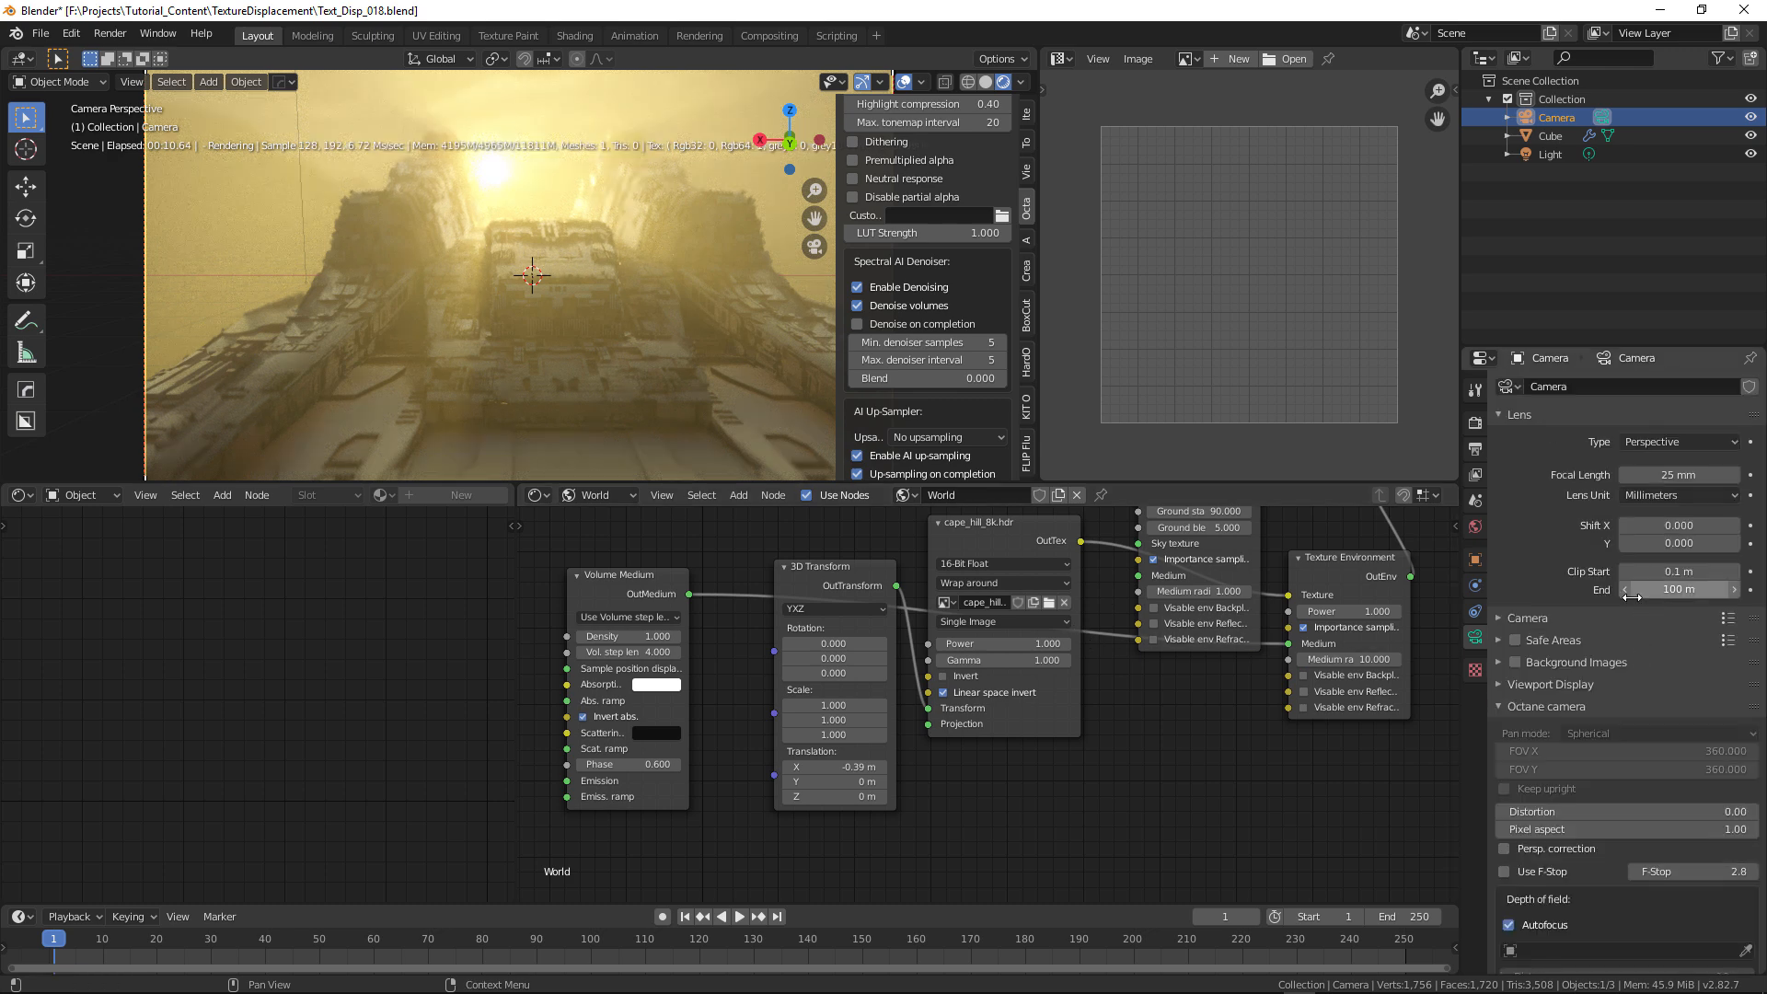
left_click(1475, 422)
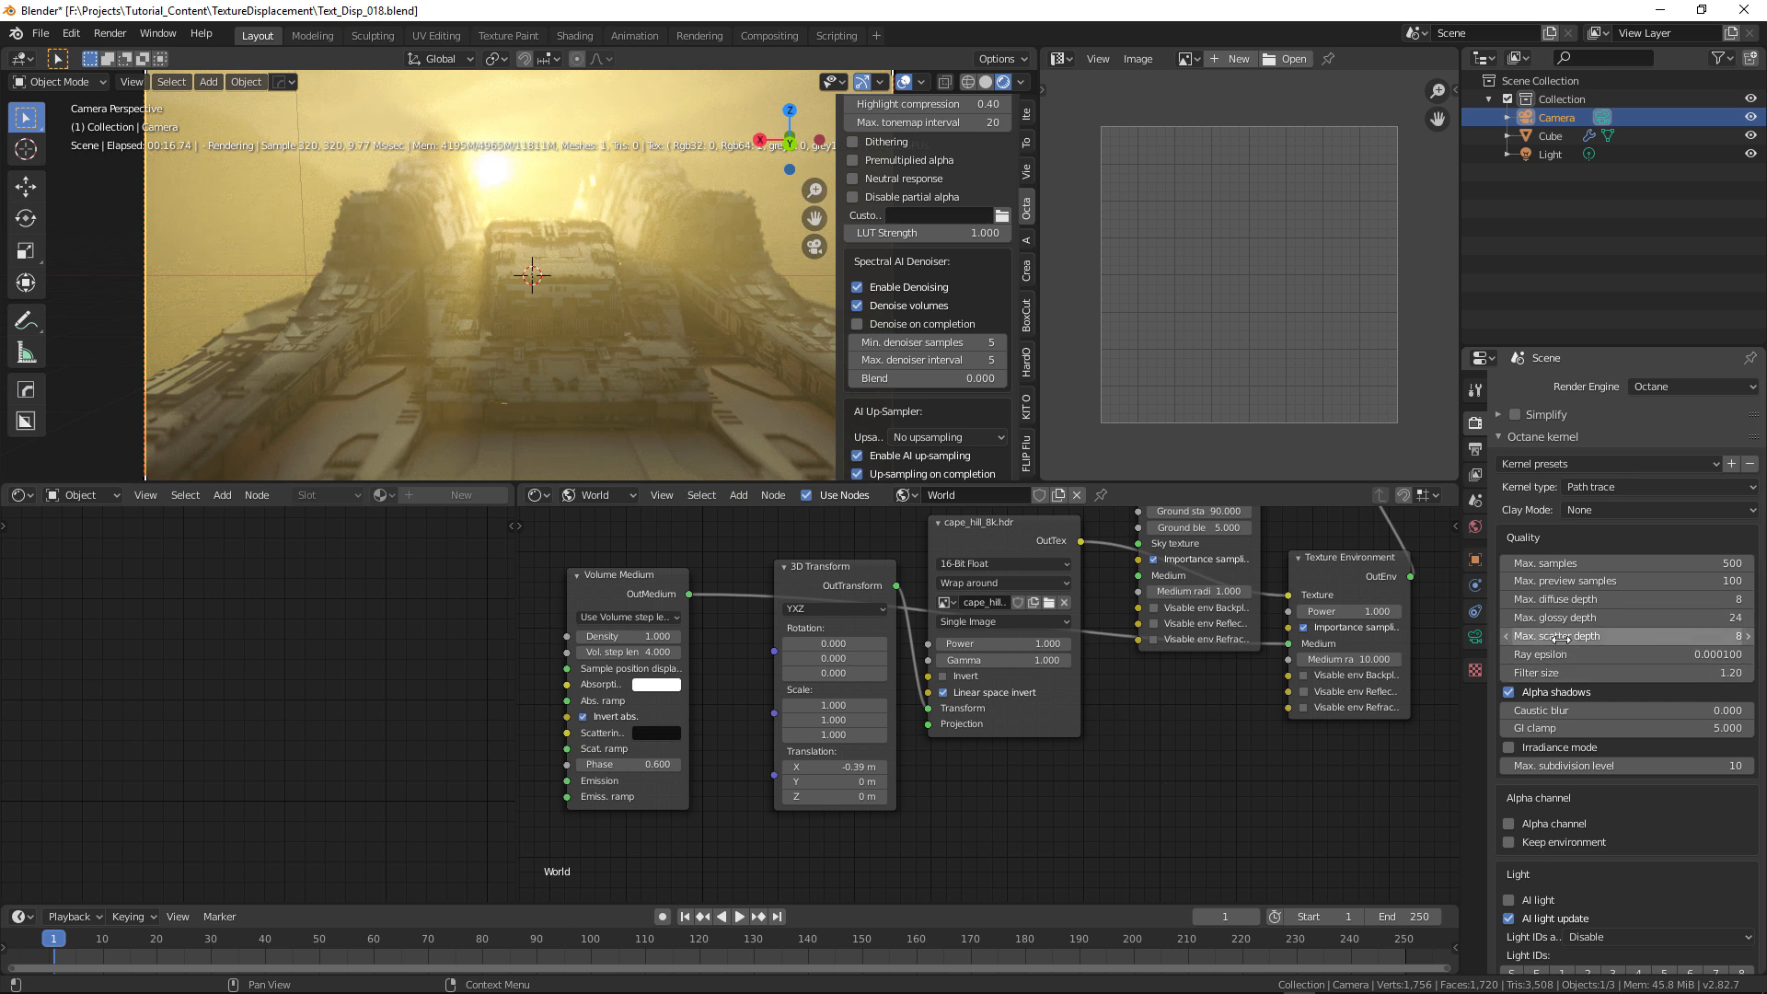
left_click(1637, 635)
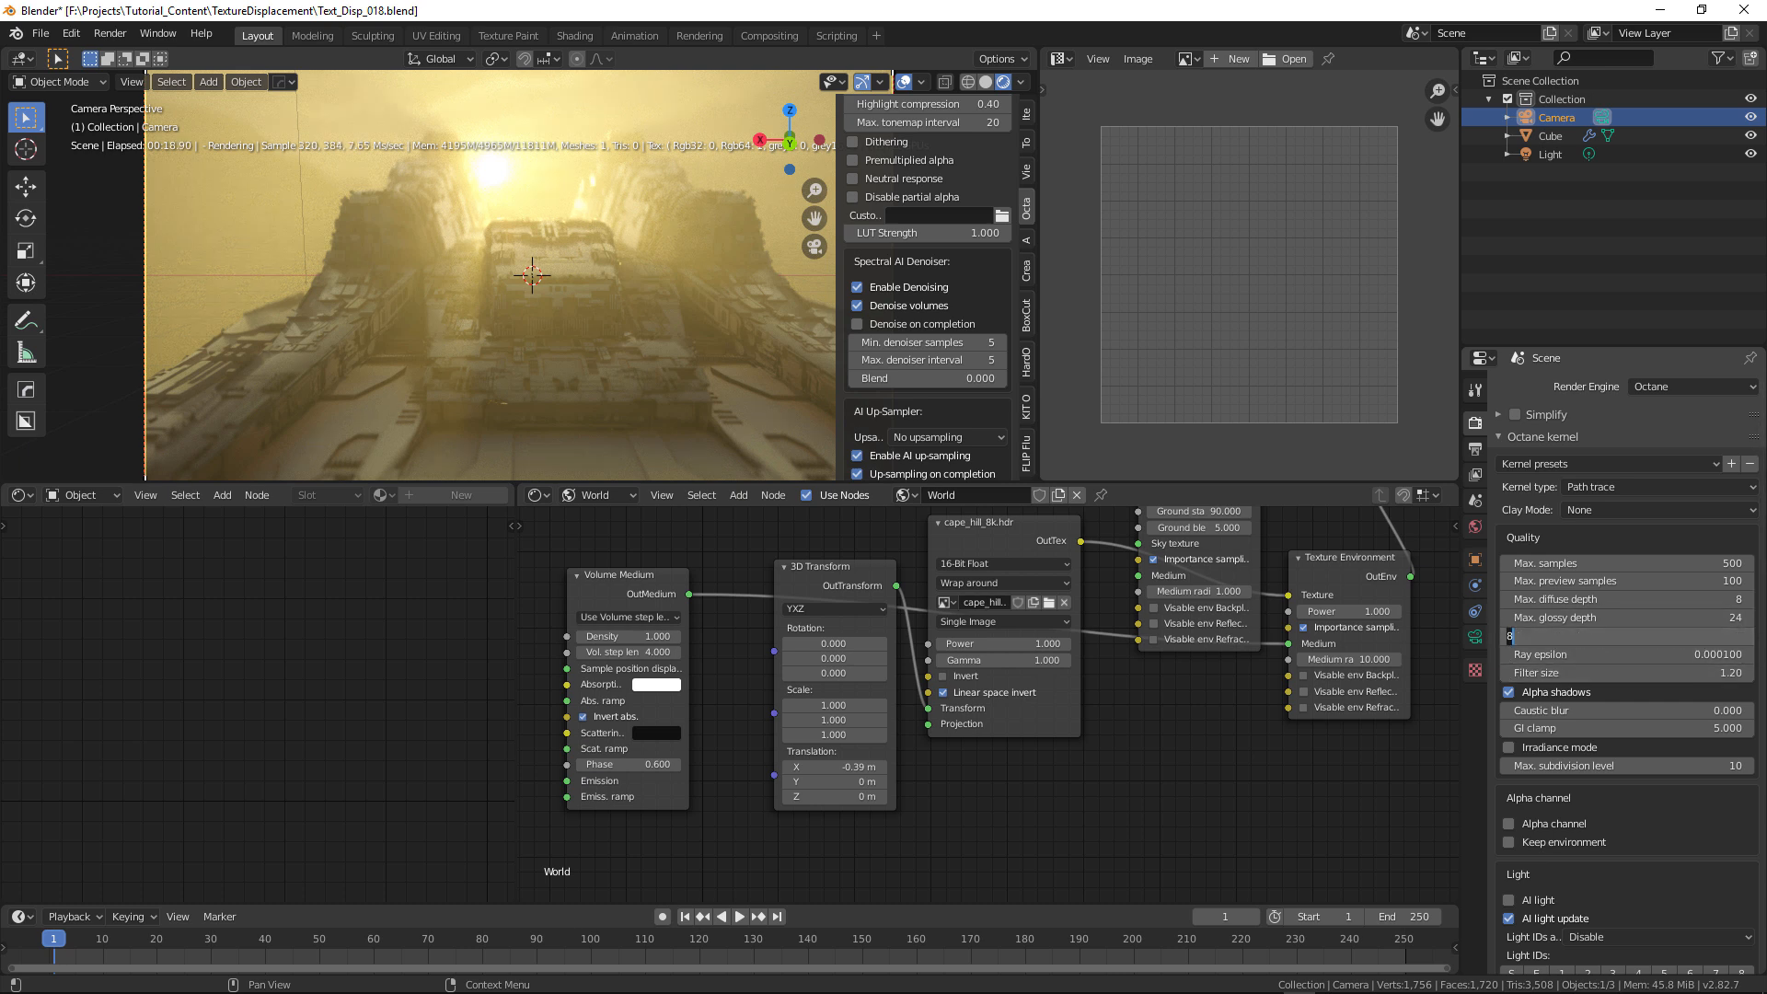
type("4")
key("Return")
left_click(1651, 638)
type("2")
key("Return")
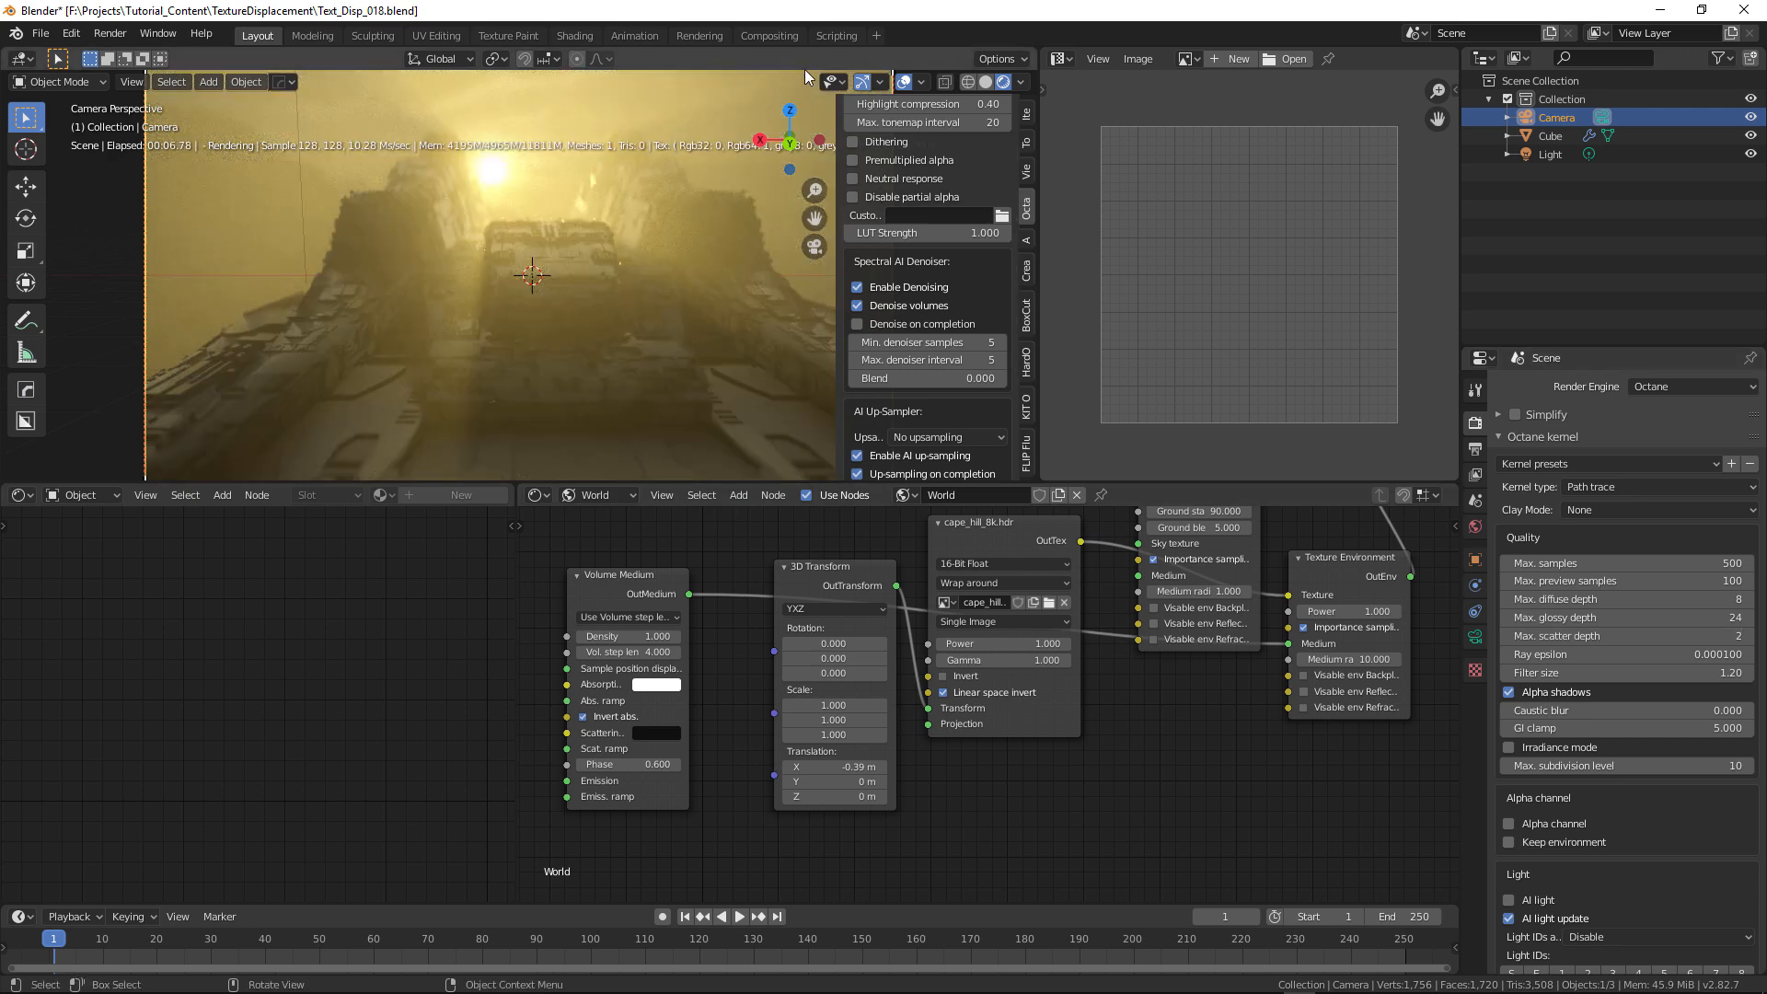
- Reframe the camera from above one side ridge, looking along its tower with the sun behind it
key("shift+grave")
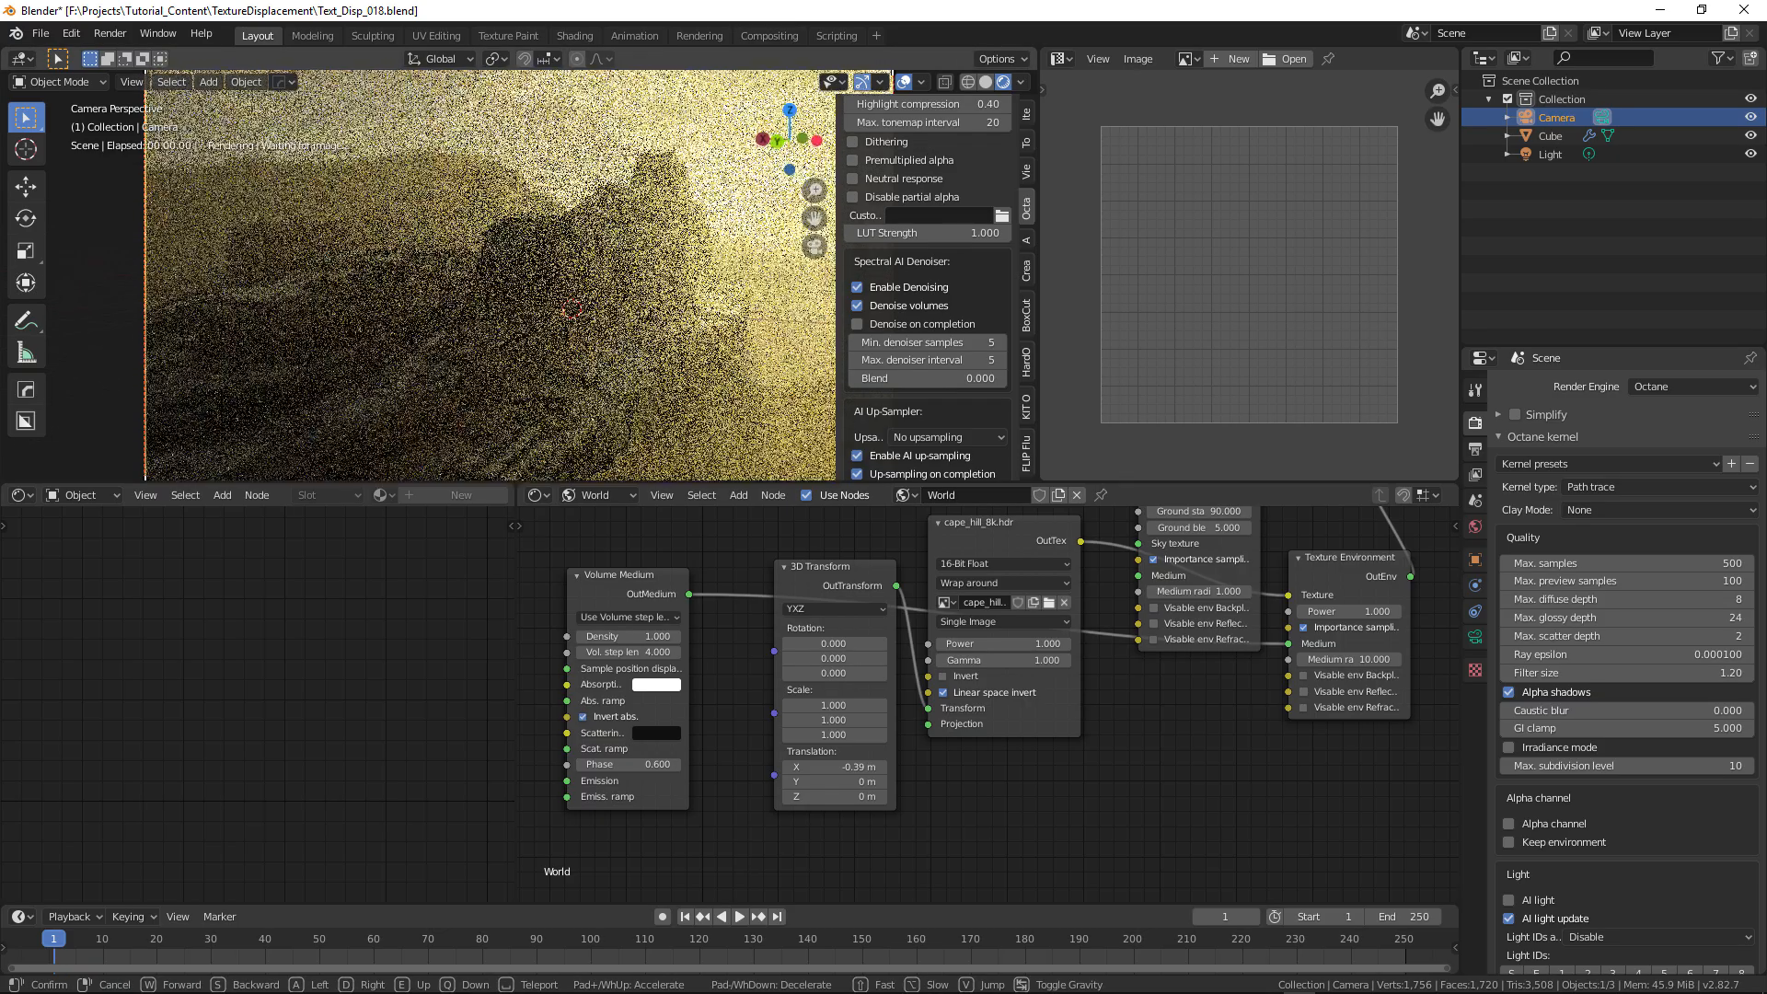
key("w")
key("e")
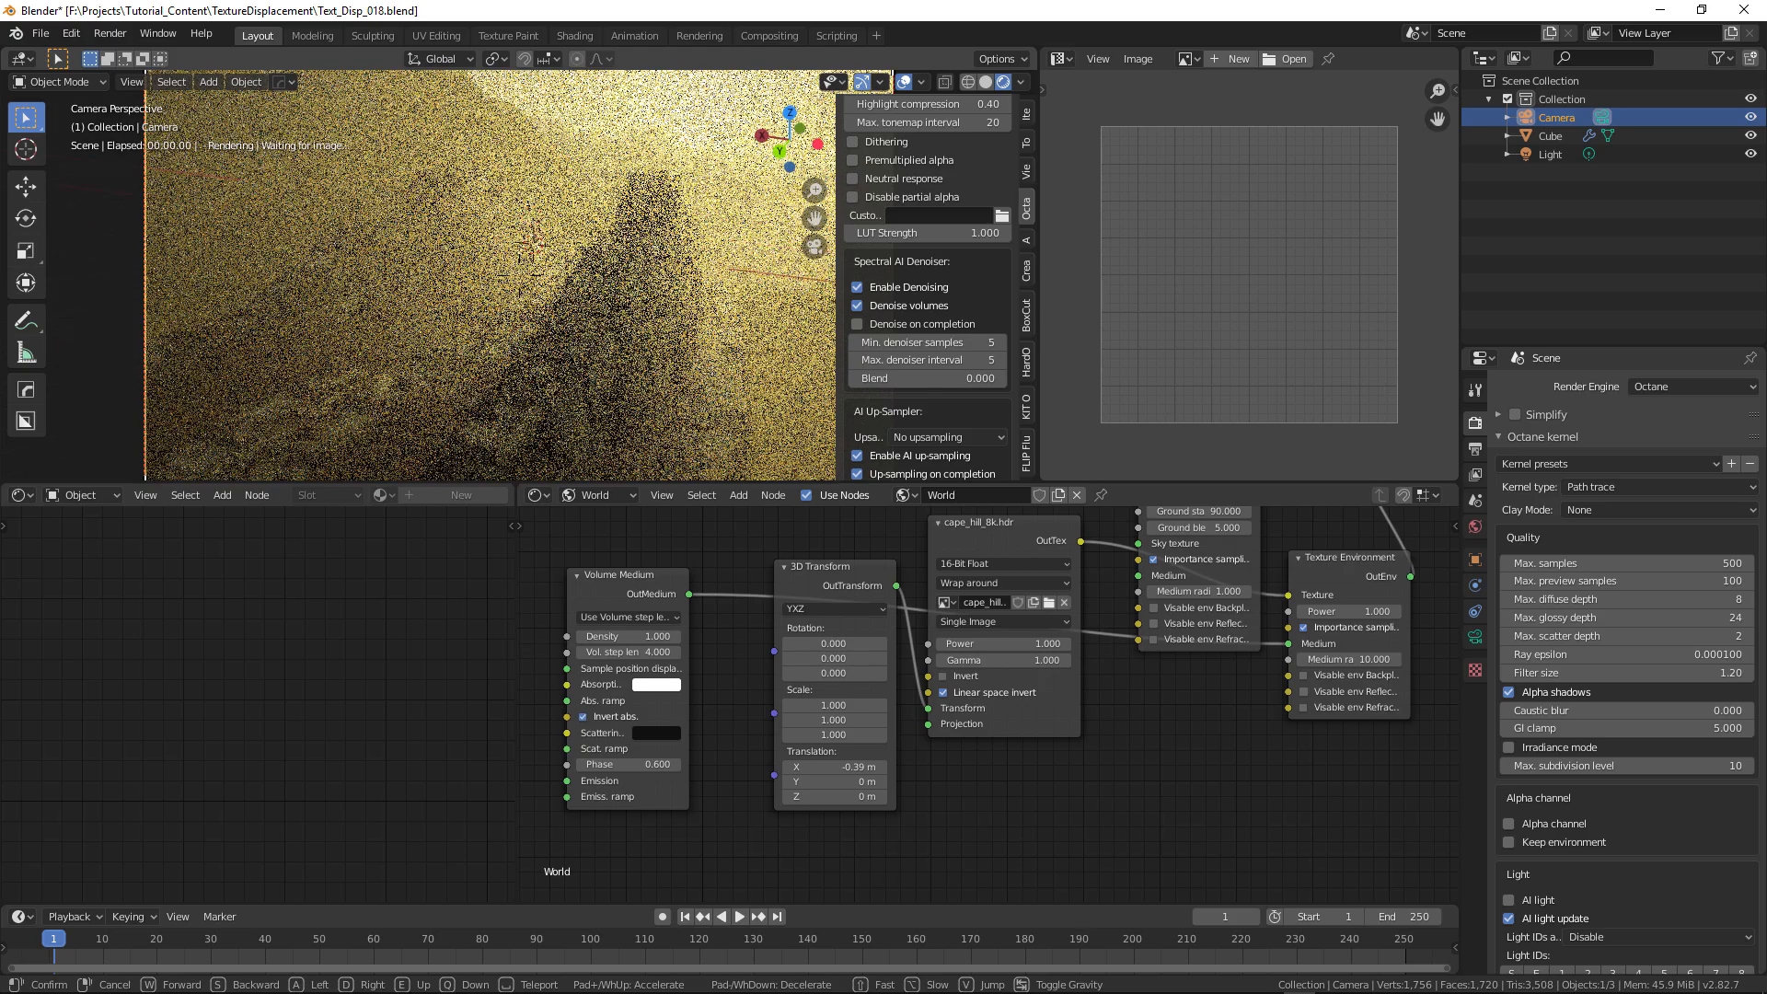
key("q")
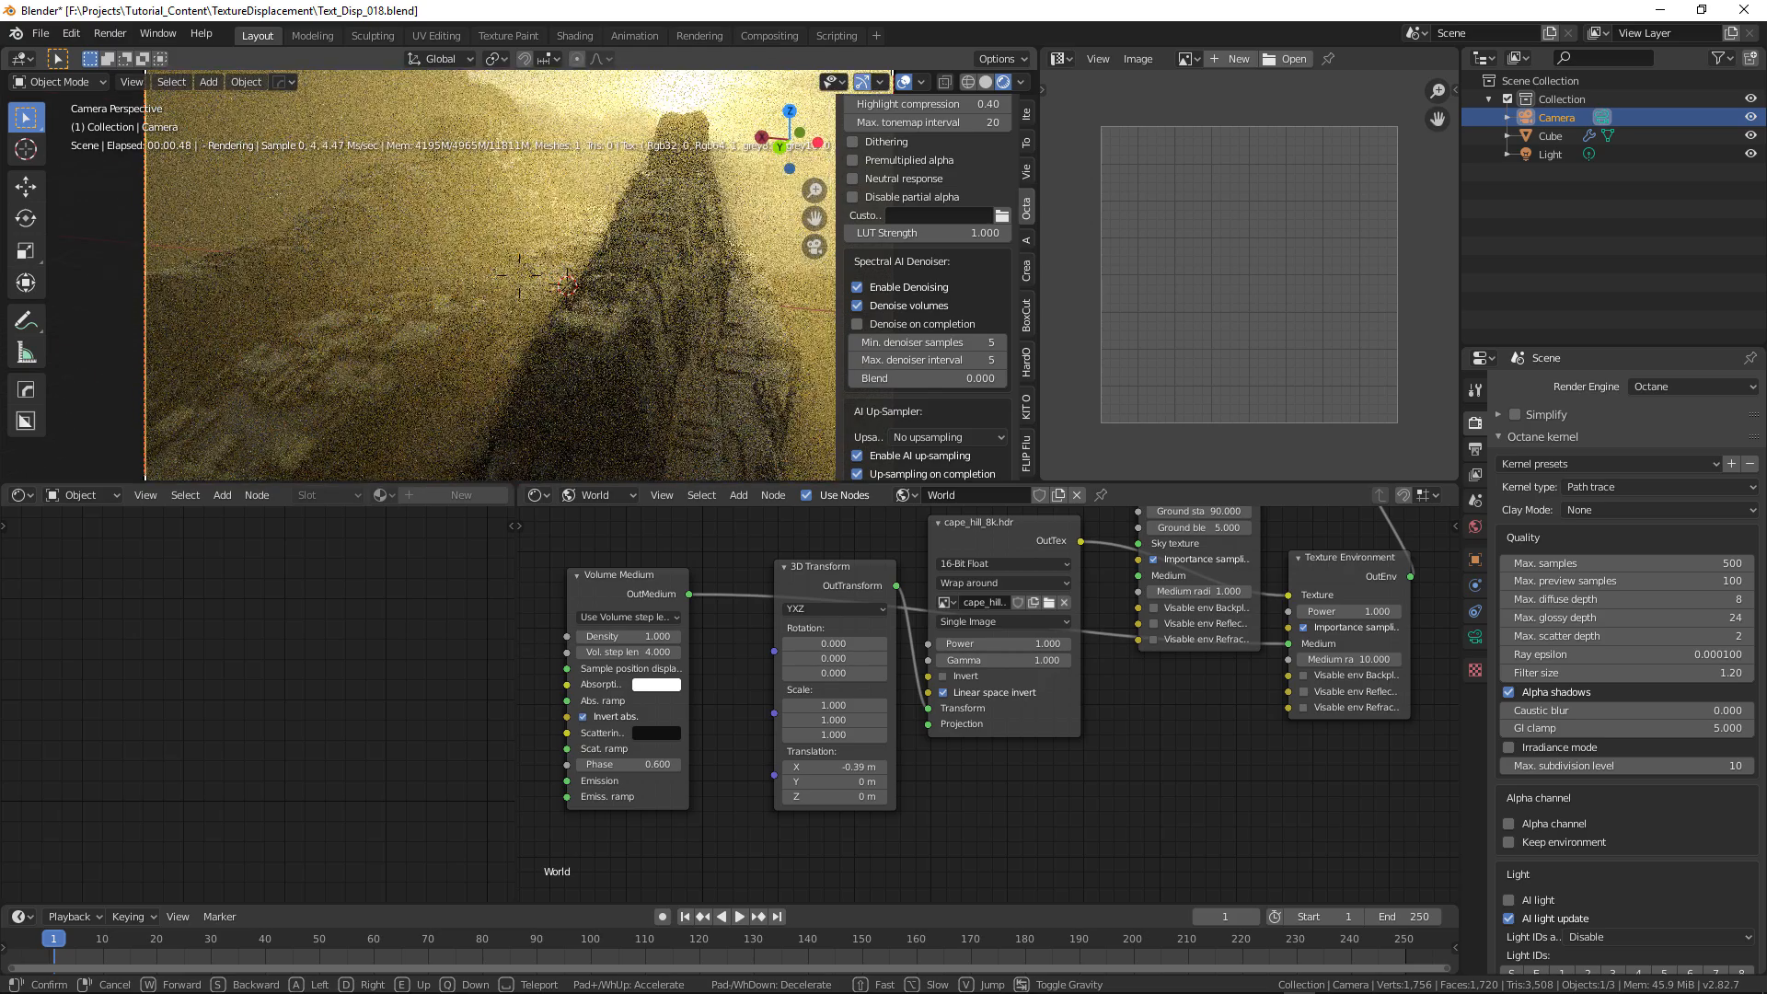
key("s")
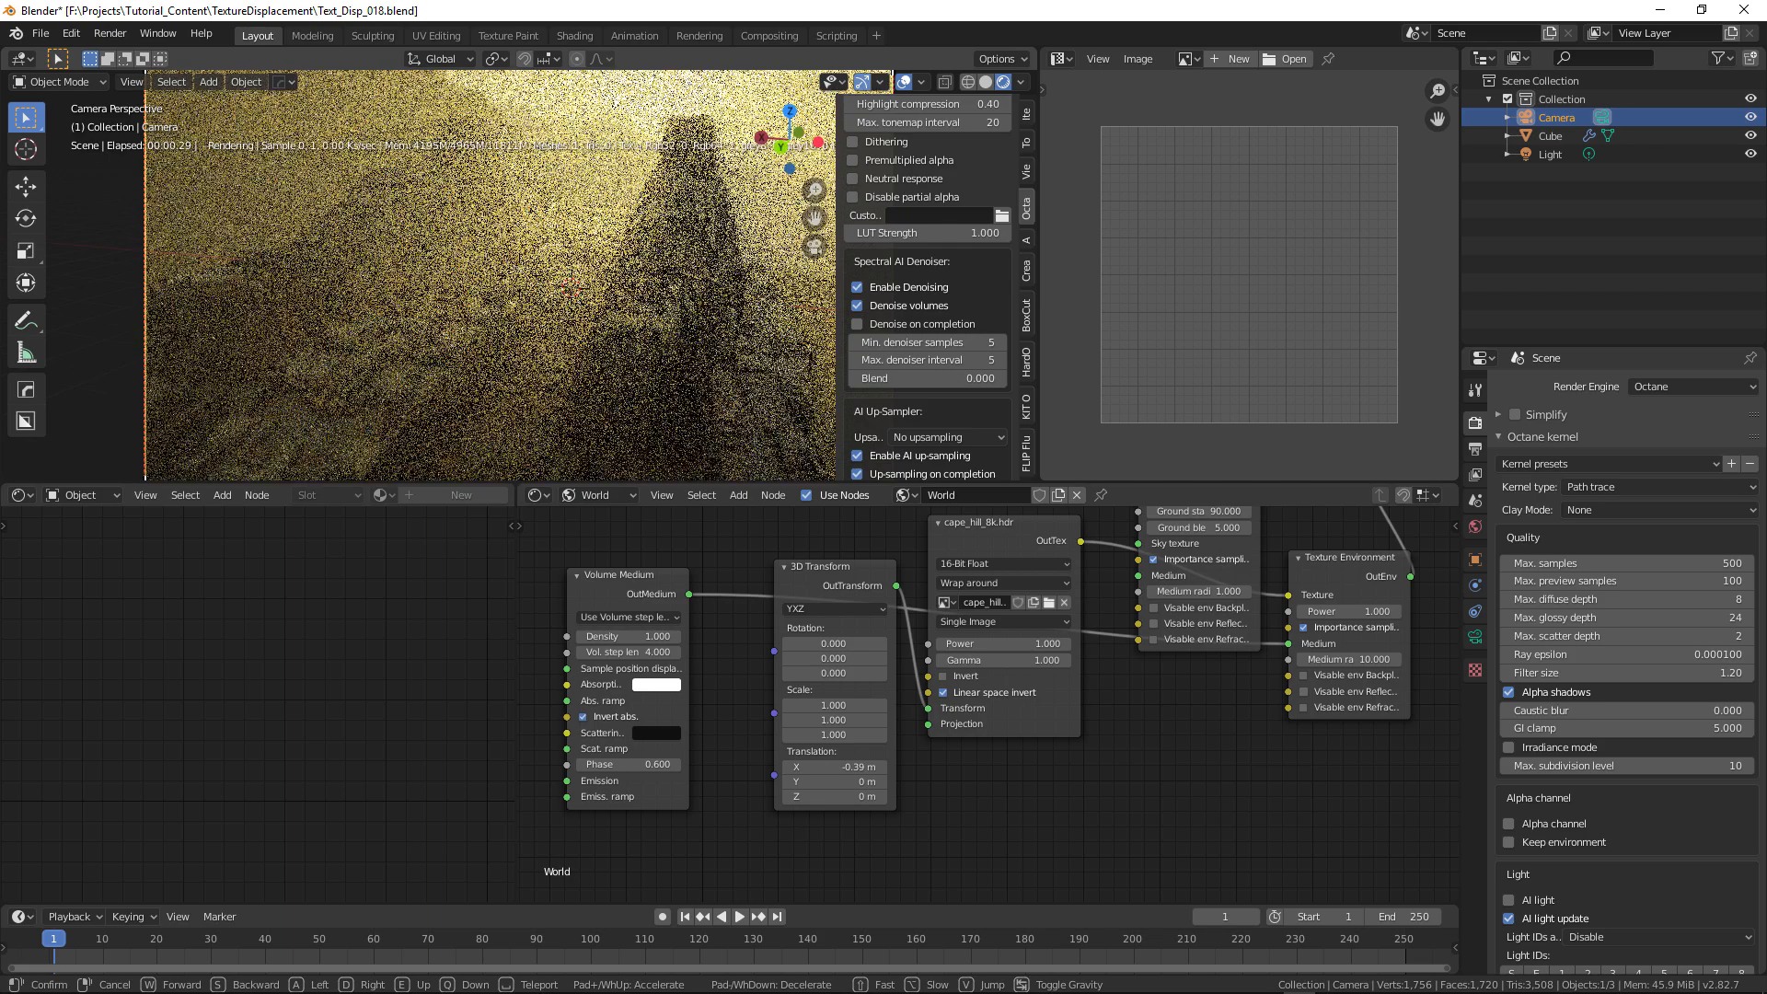
left_click(519, 276)
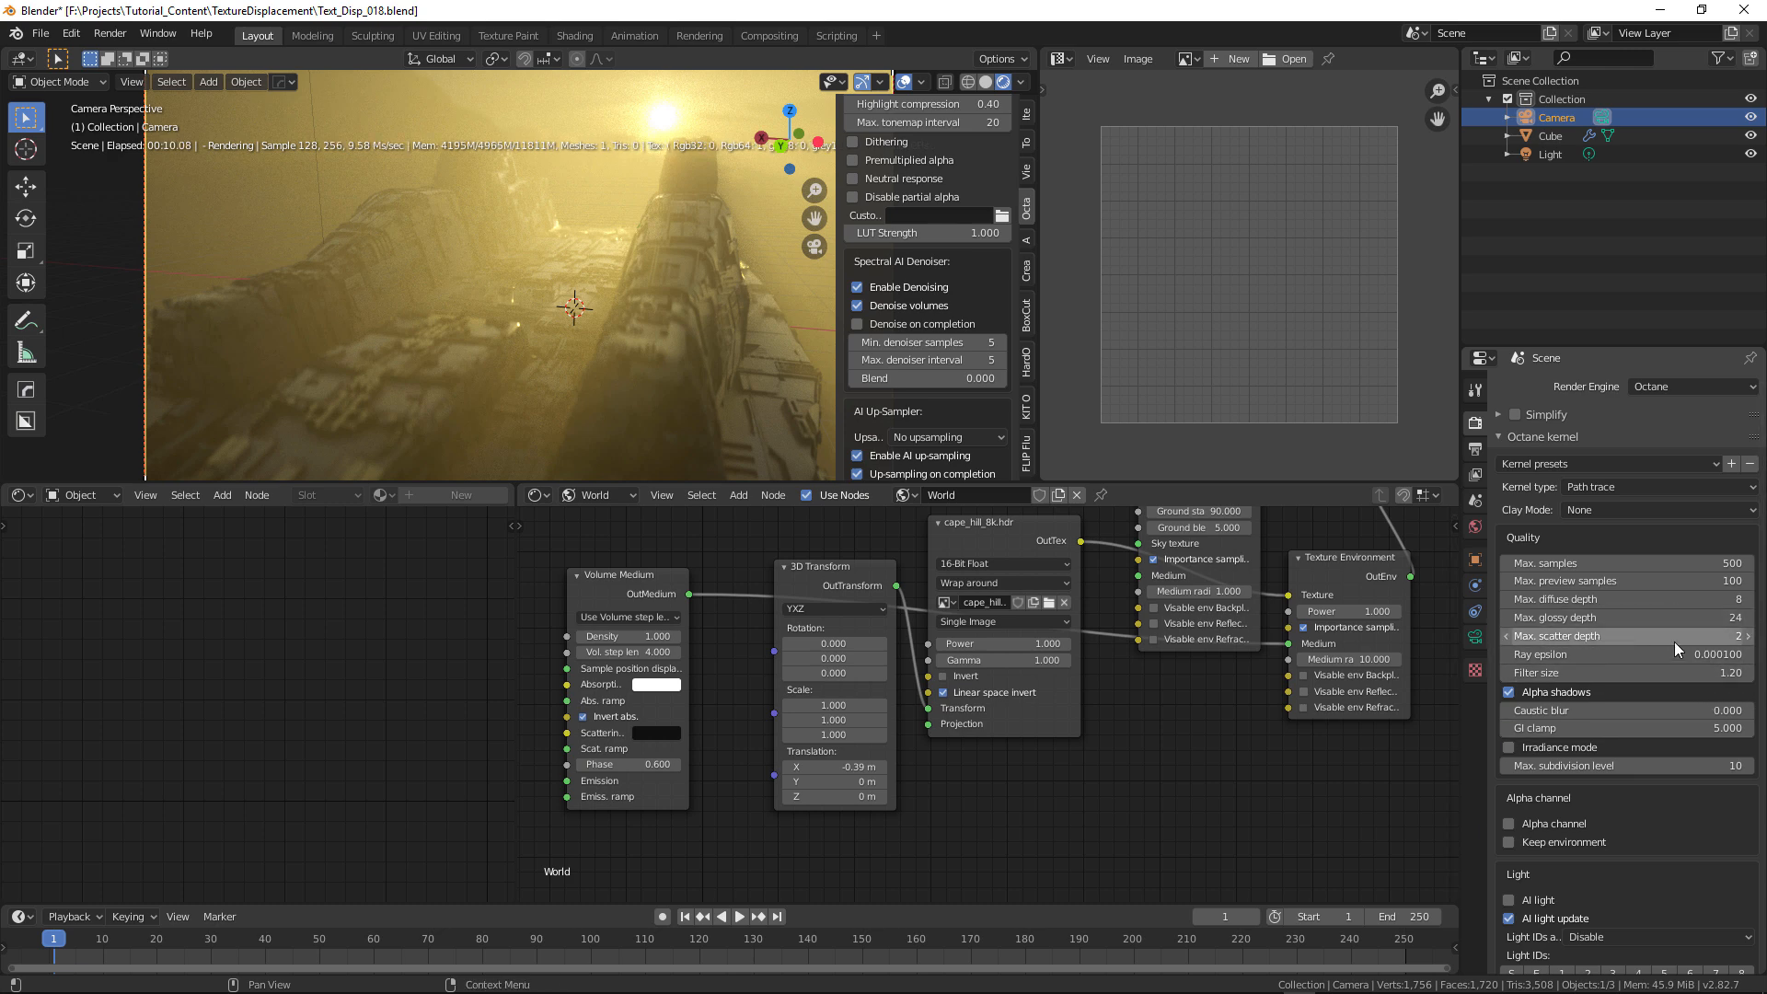
- Set the Octane kernel's max scatter depth to 4
left_click(1750, 636)
left_click(1750, 635)
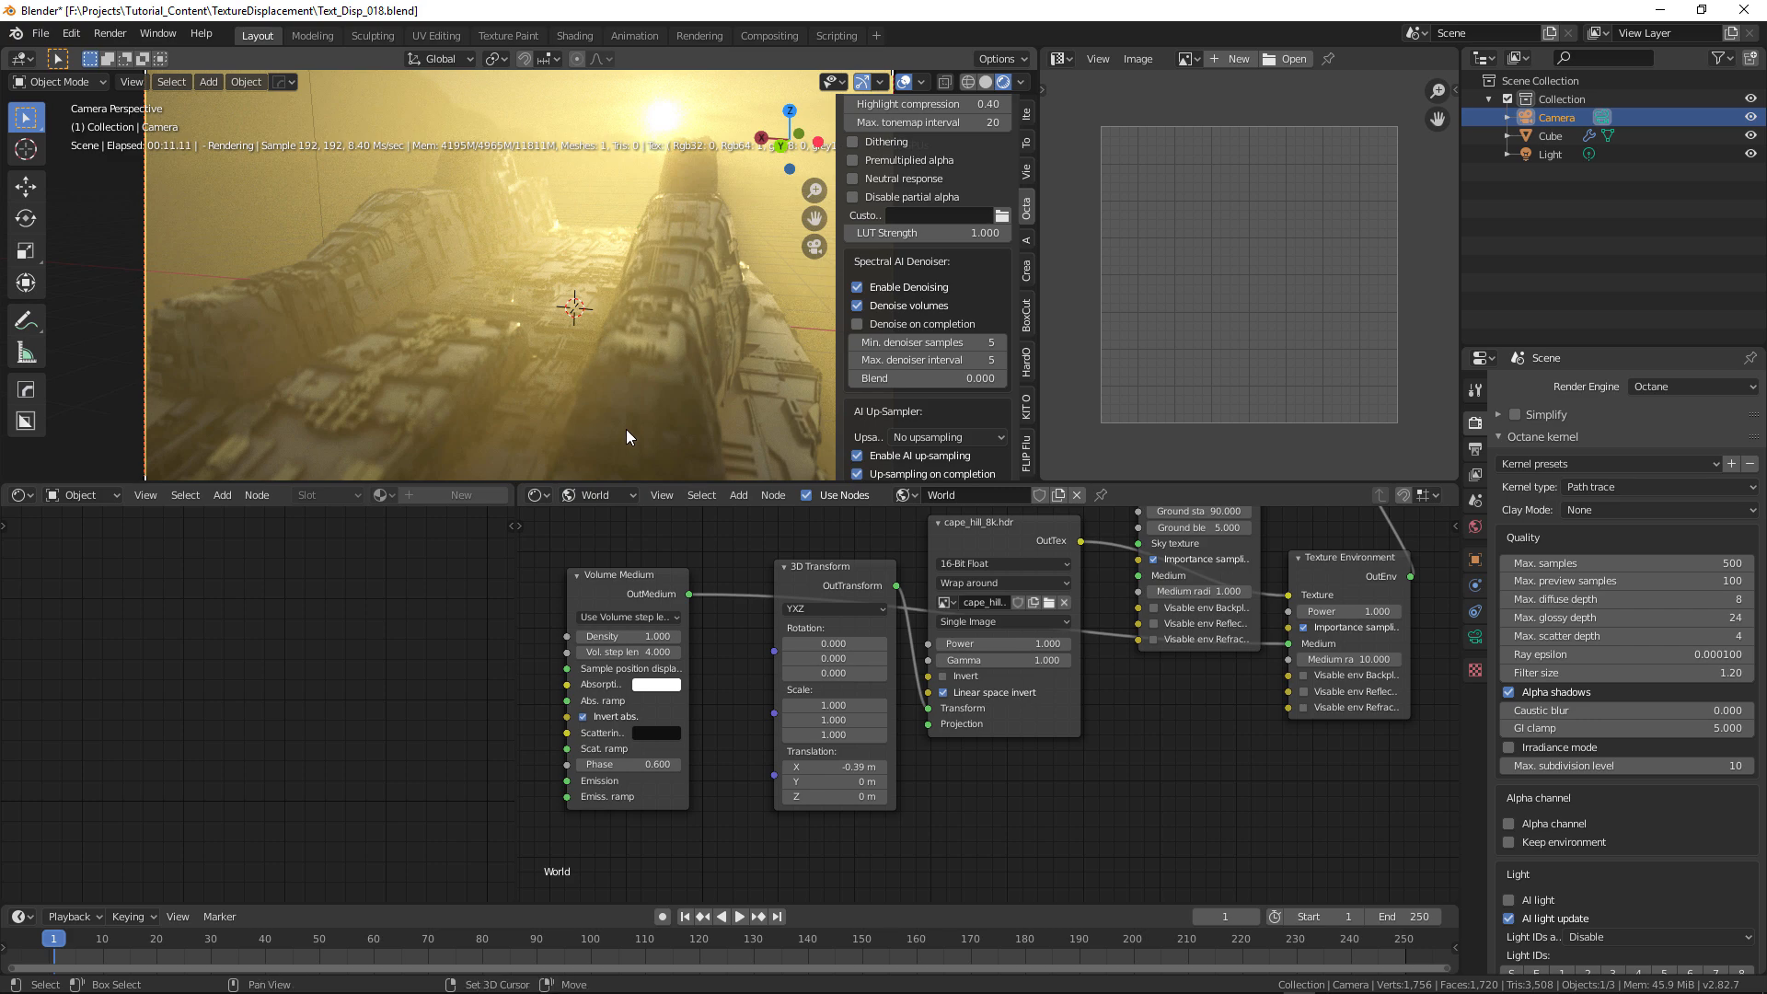
- Fly the camera down close over the central trench's panel details and hide the viewport sidebar
key("shift+grave")
key("a")
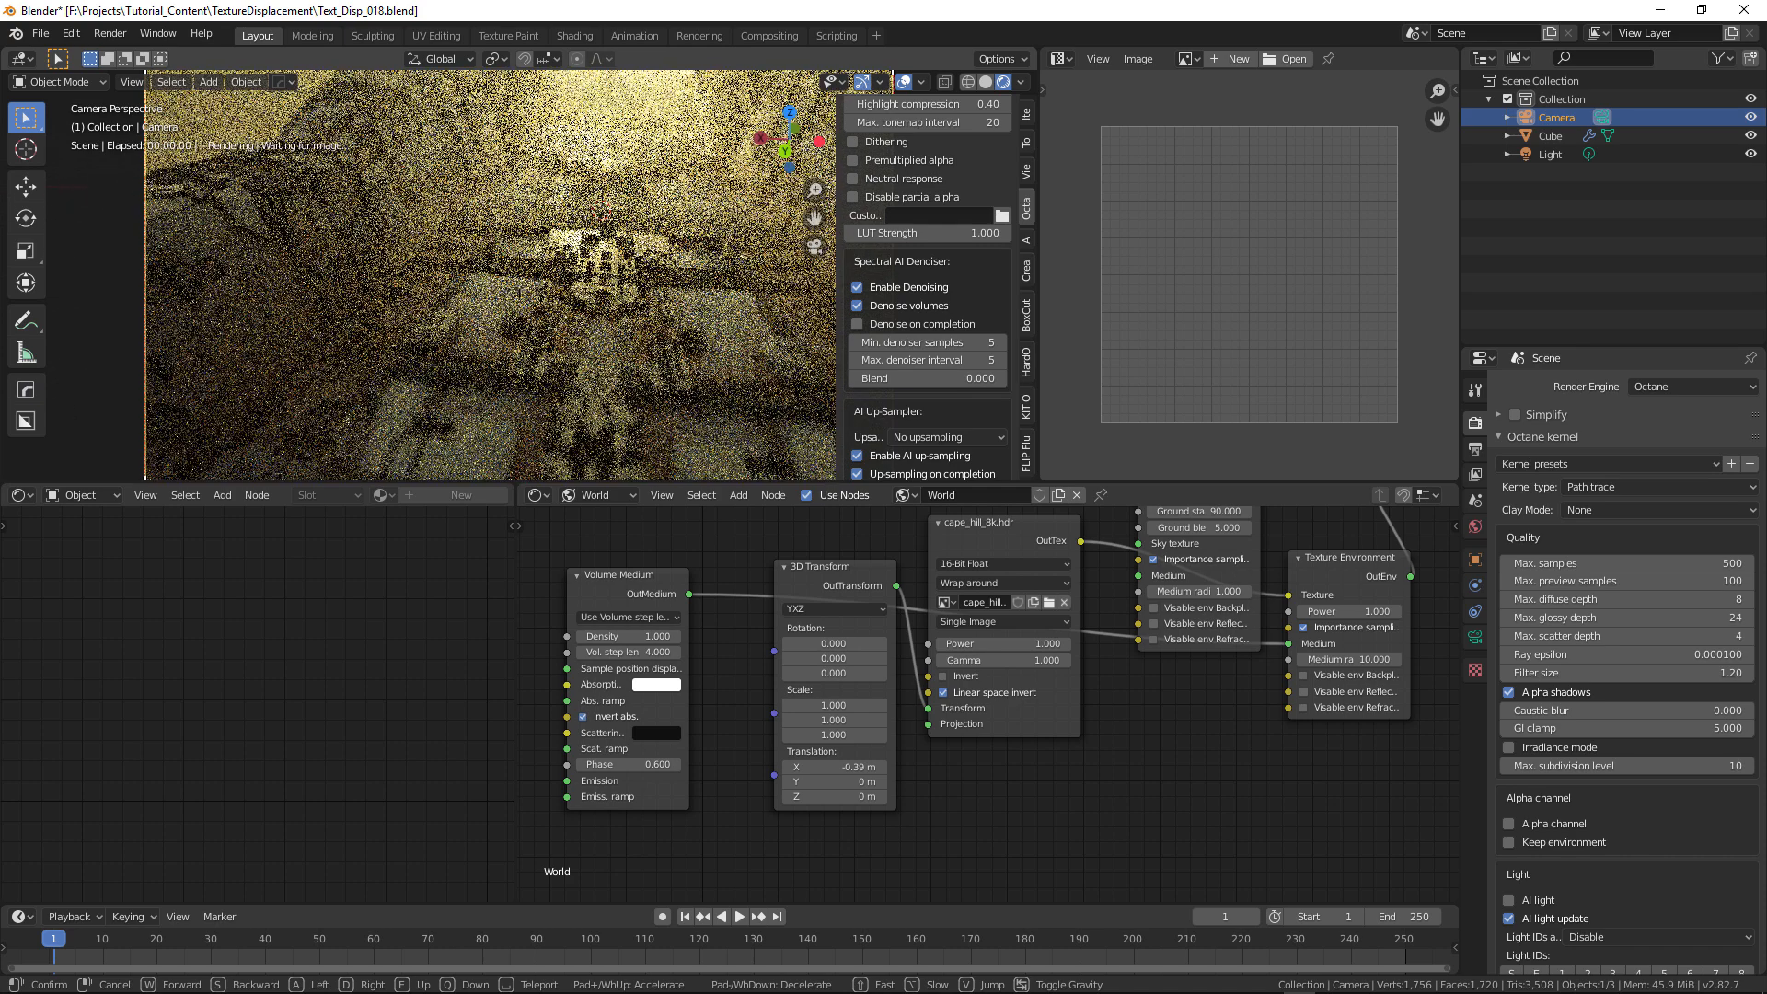
left_click(534, 263)
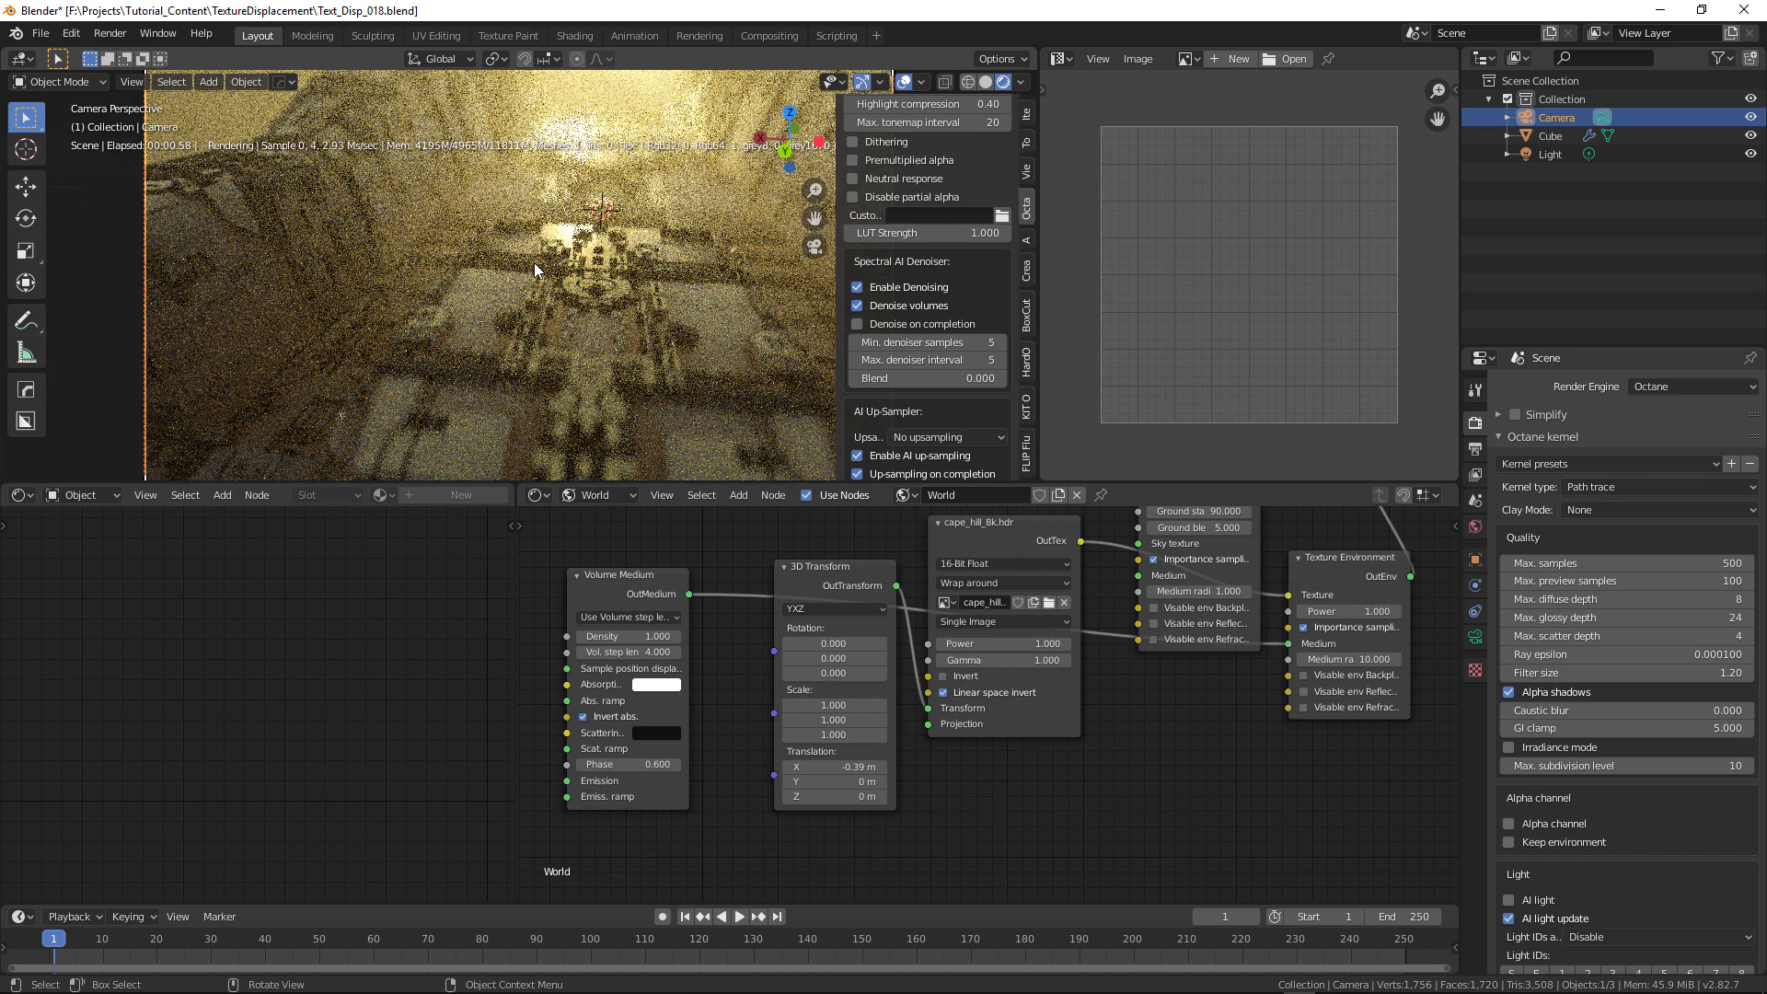
key("n")
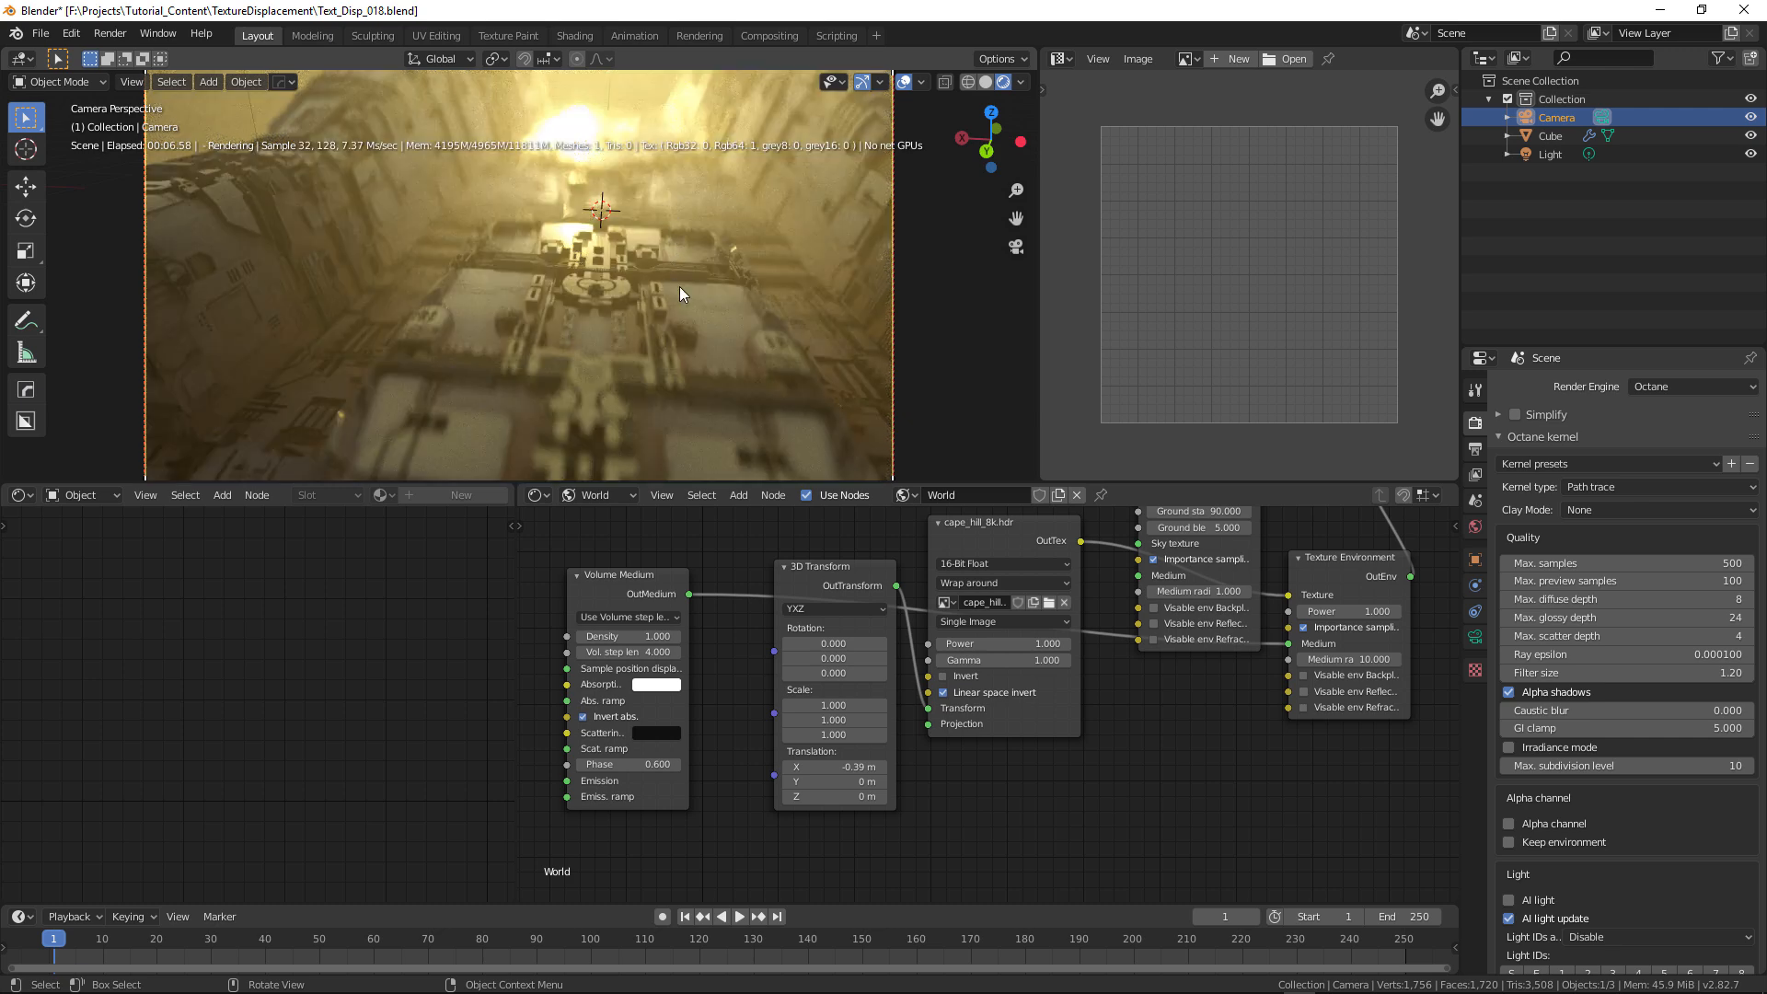
- Pull the camera back and level it in the central trench, facing the sun between both side walls
key("shift+grave")
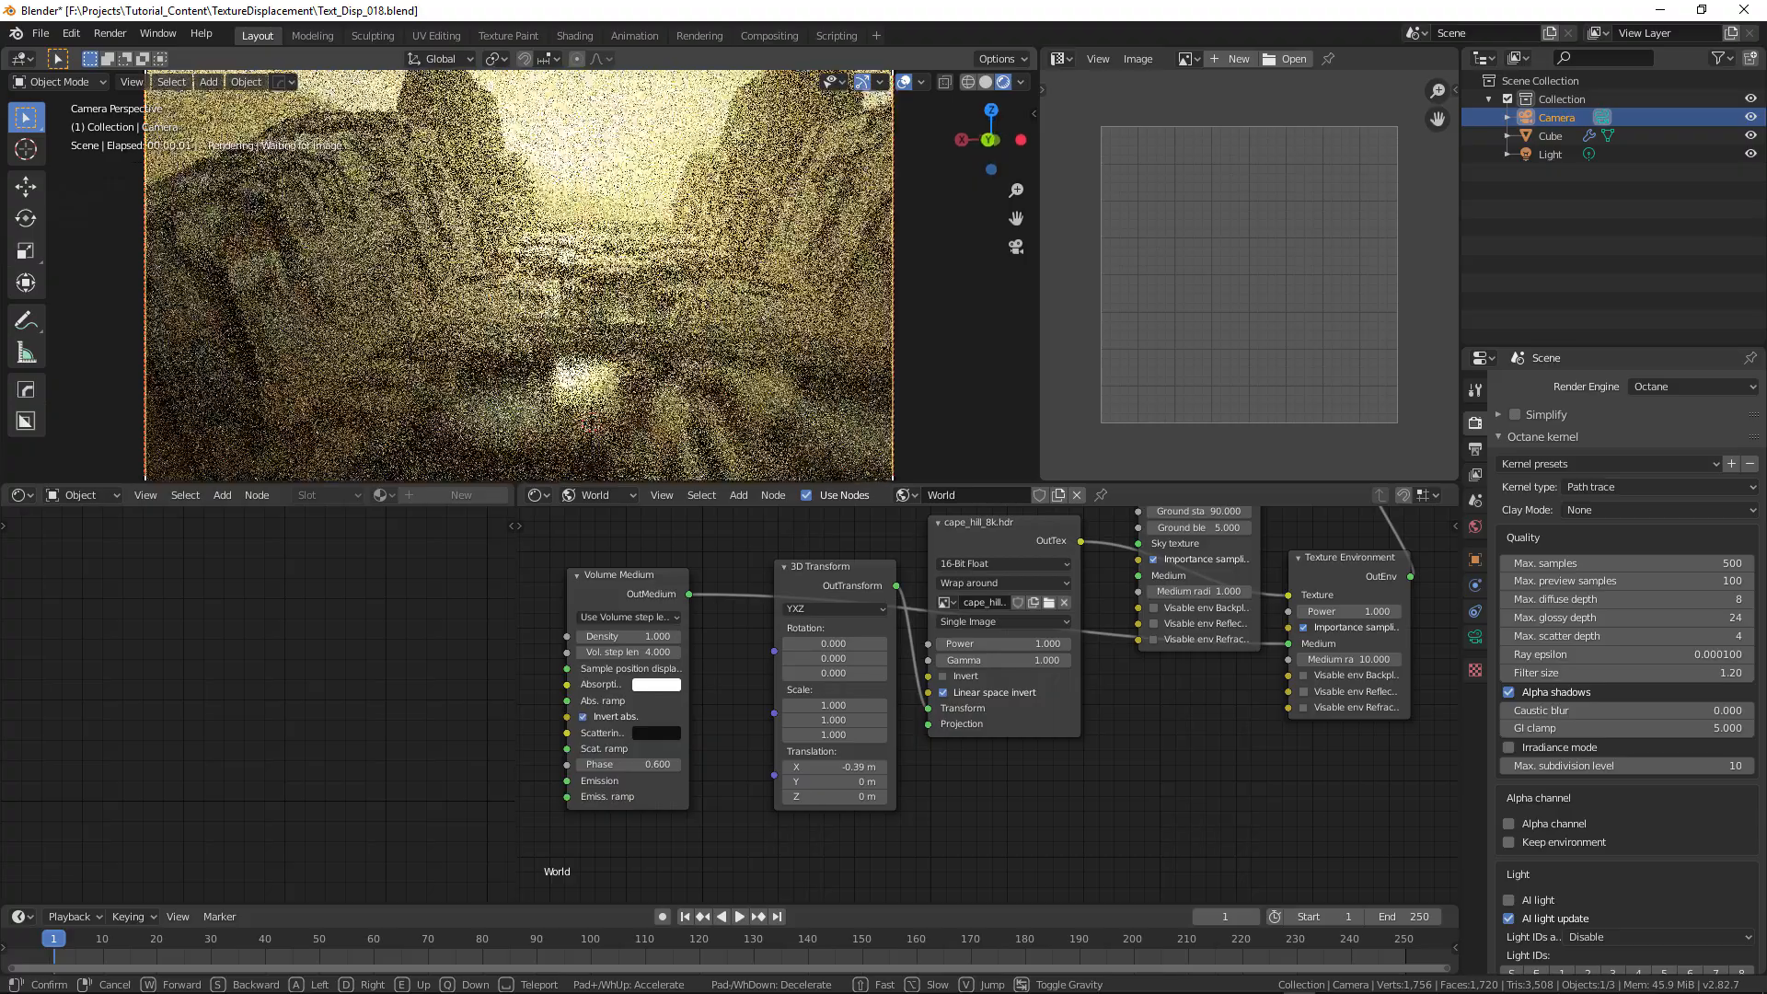
key("s")
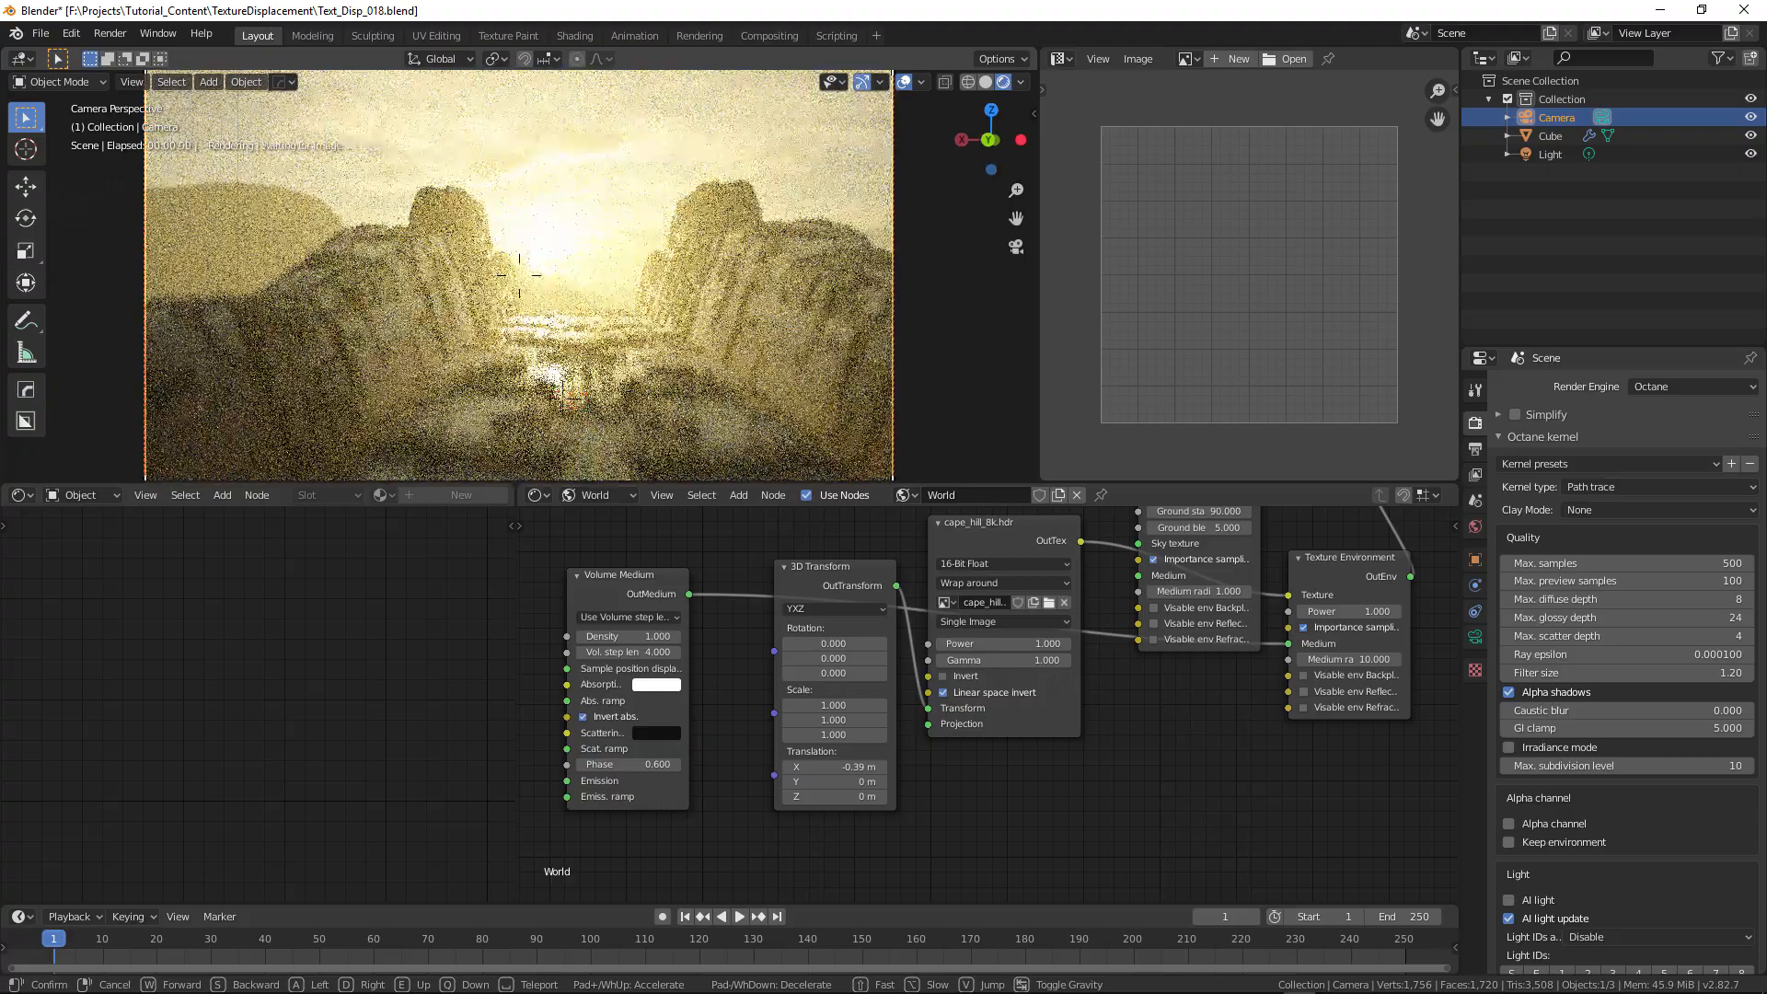
key("s")
key("w")
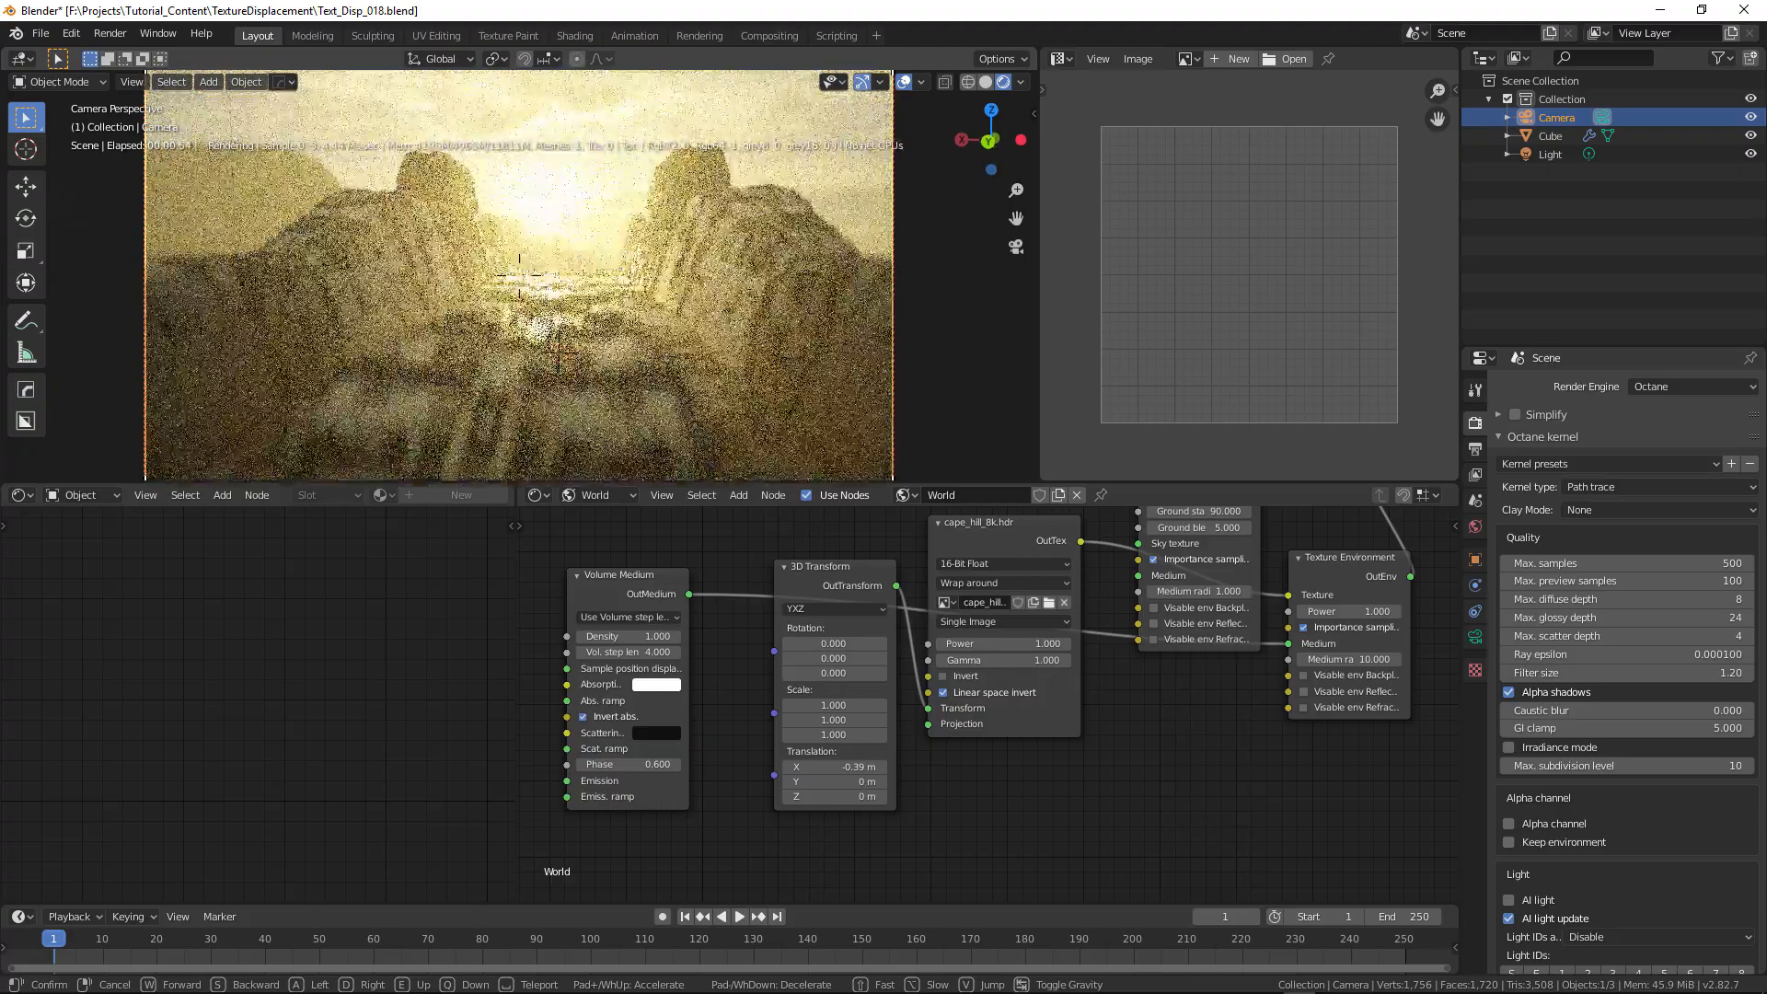
left_click(519, 275)
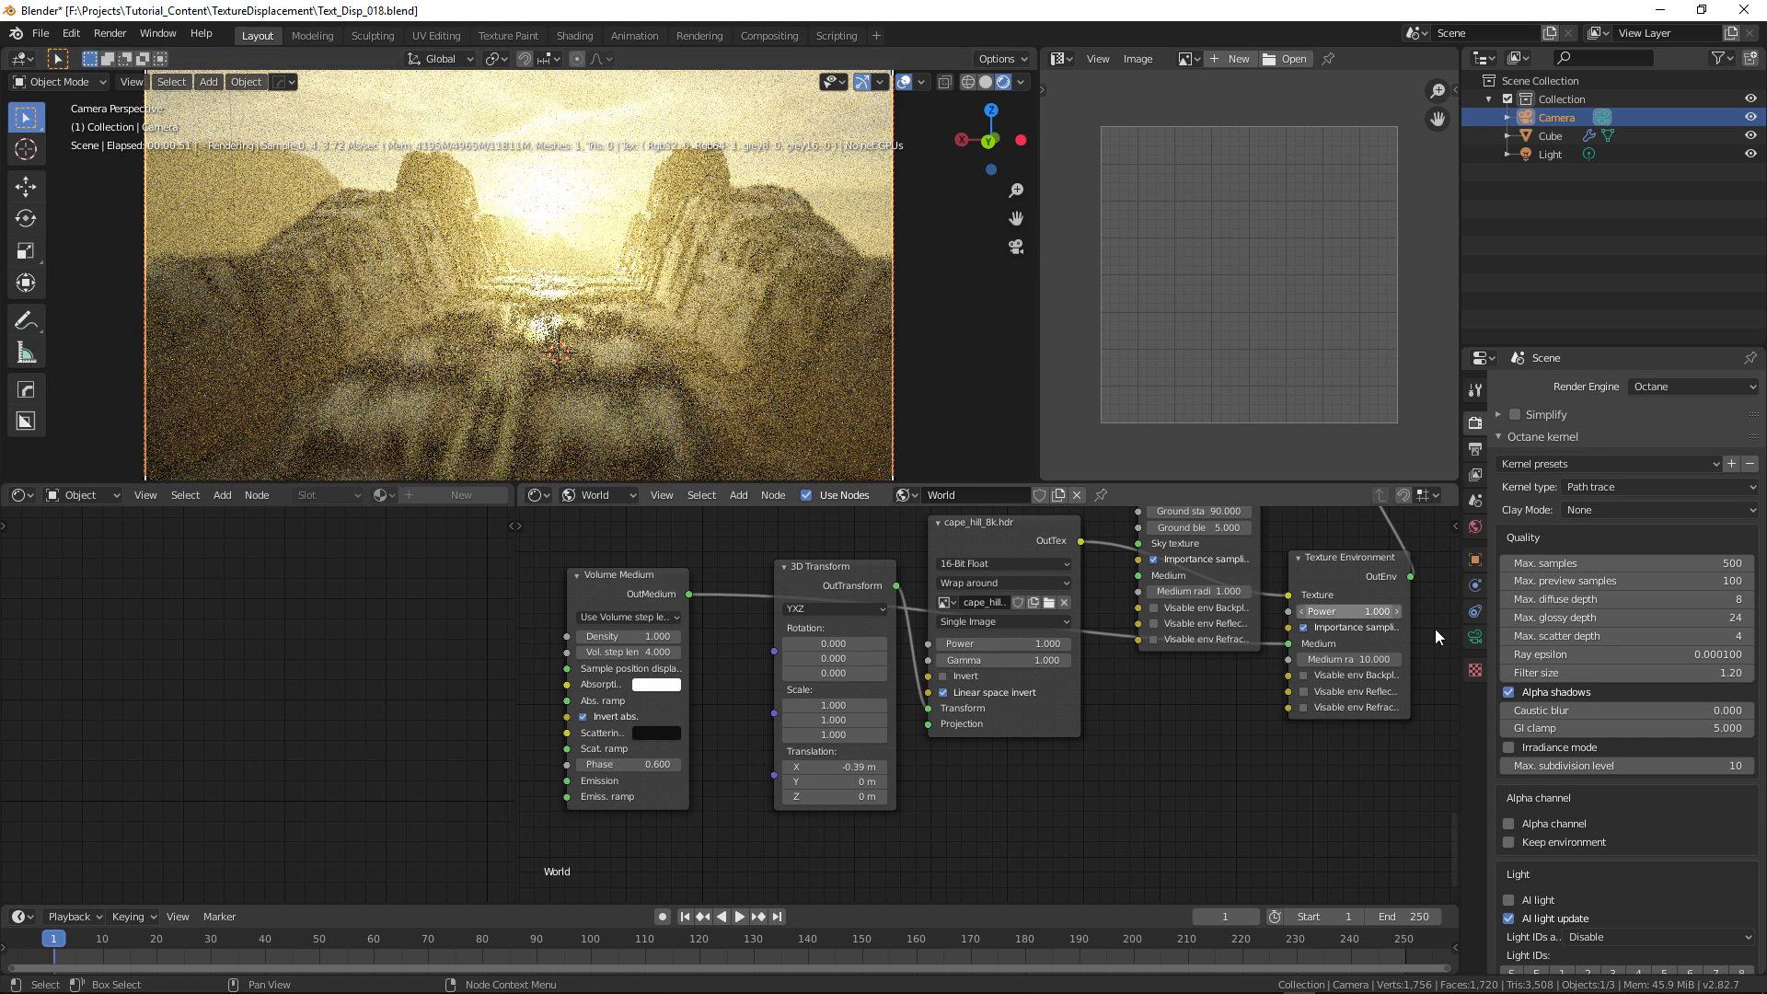
- Set the Octane camera's depth-of-field aperture to 0
left_click(1477, 637)
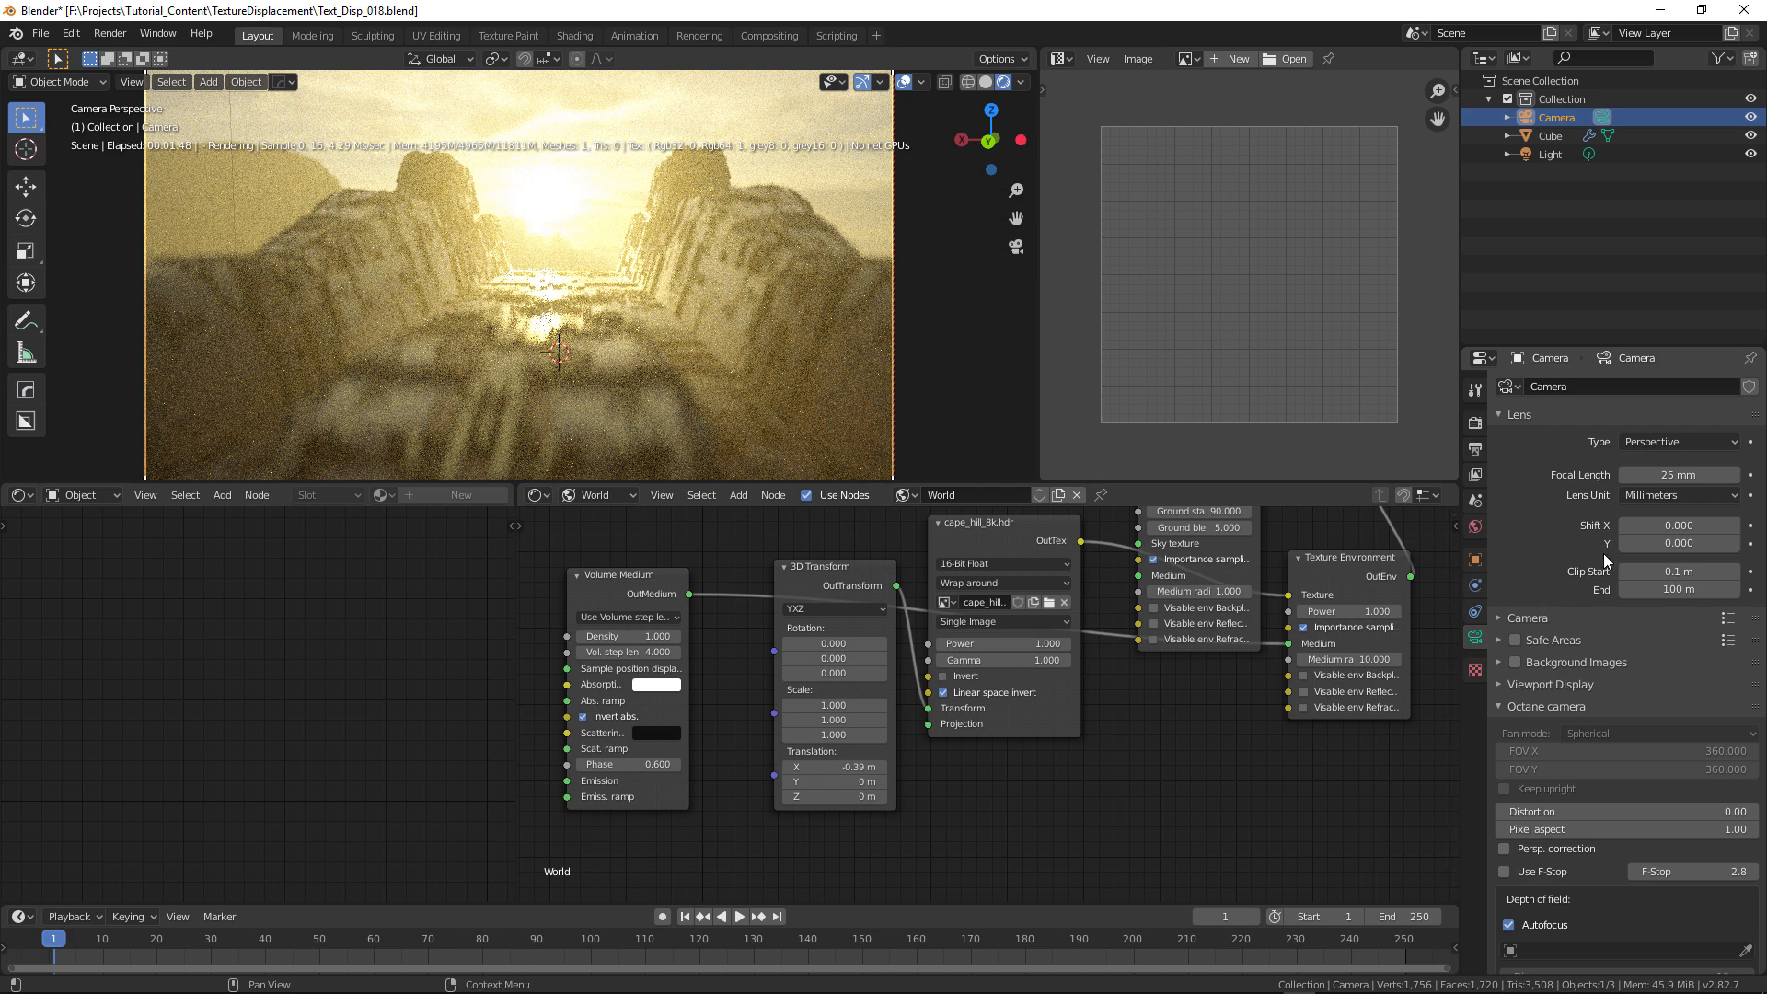
scroll(1649, 688, "down", 4)
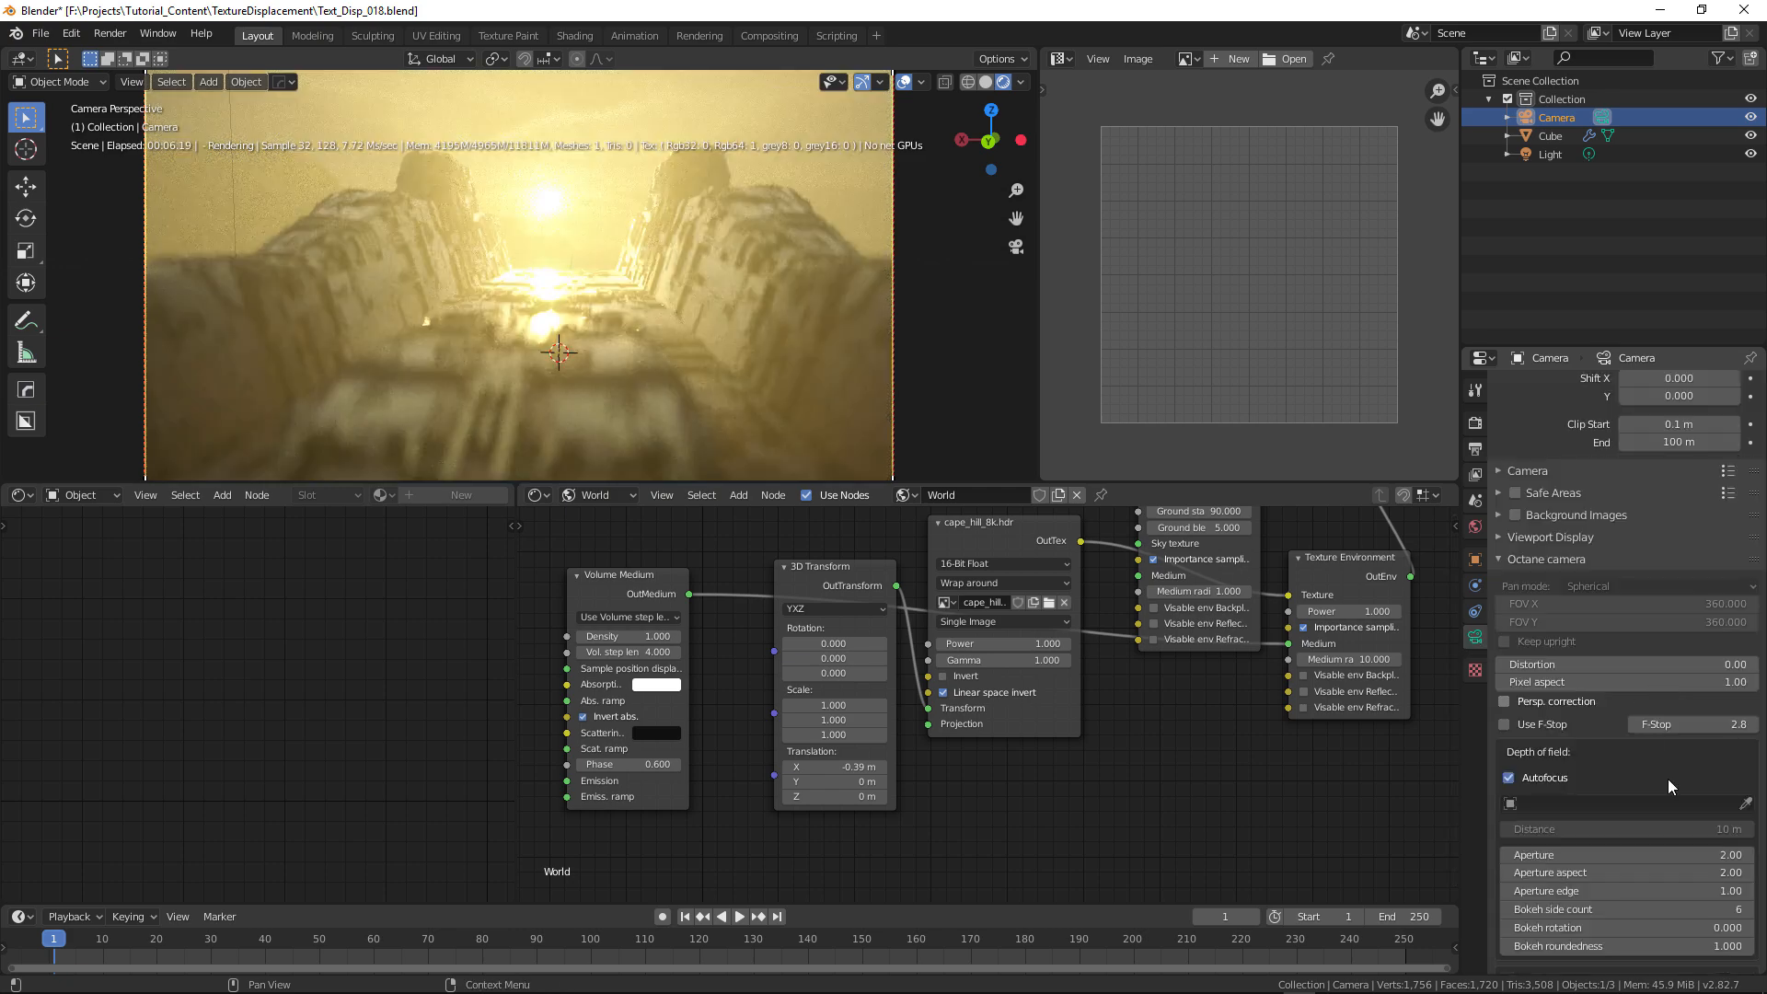
left_click_drag(1671, 855, 1564, 855)
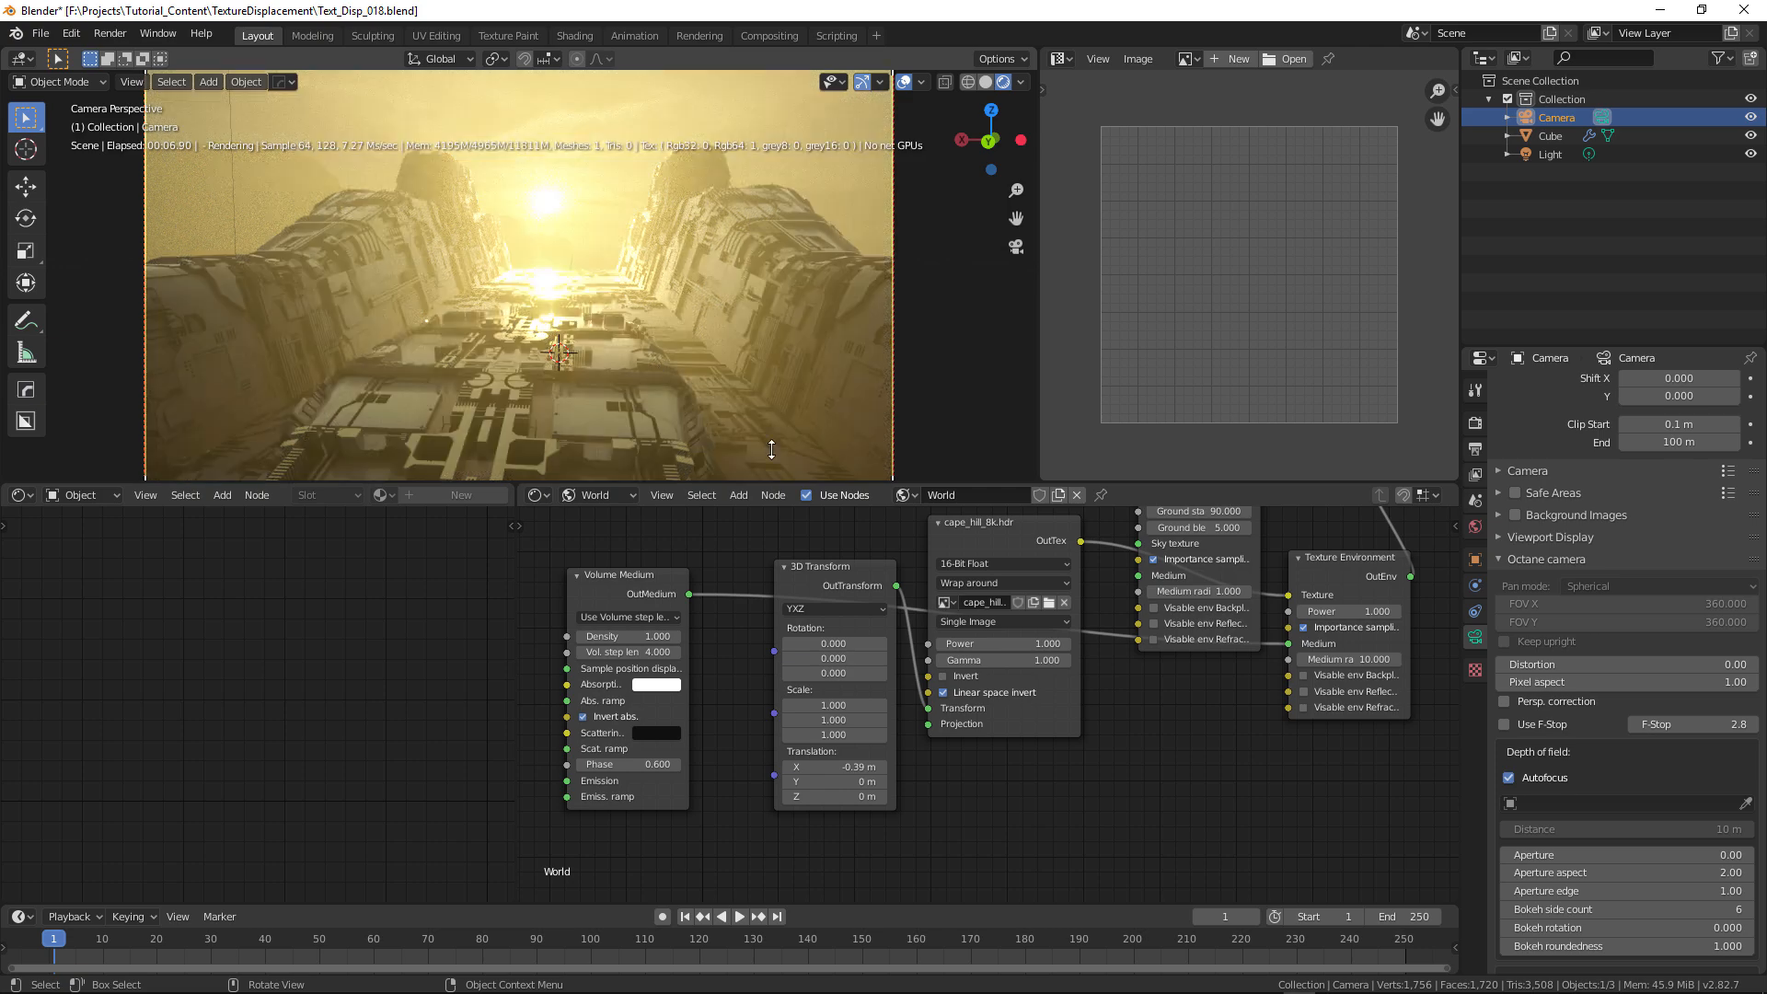
- Reframe the camera outside the ship's side wall, looking diagonally across it towards the tower
key("shift+grave")
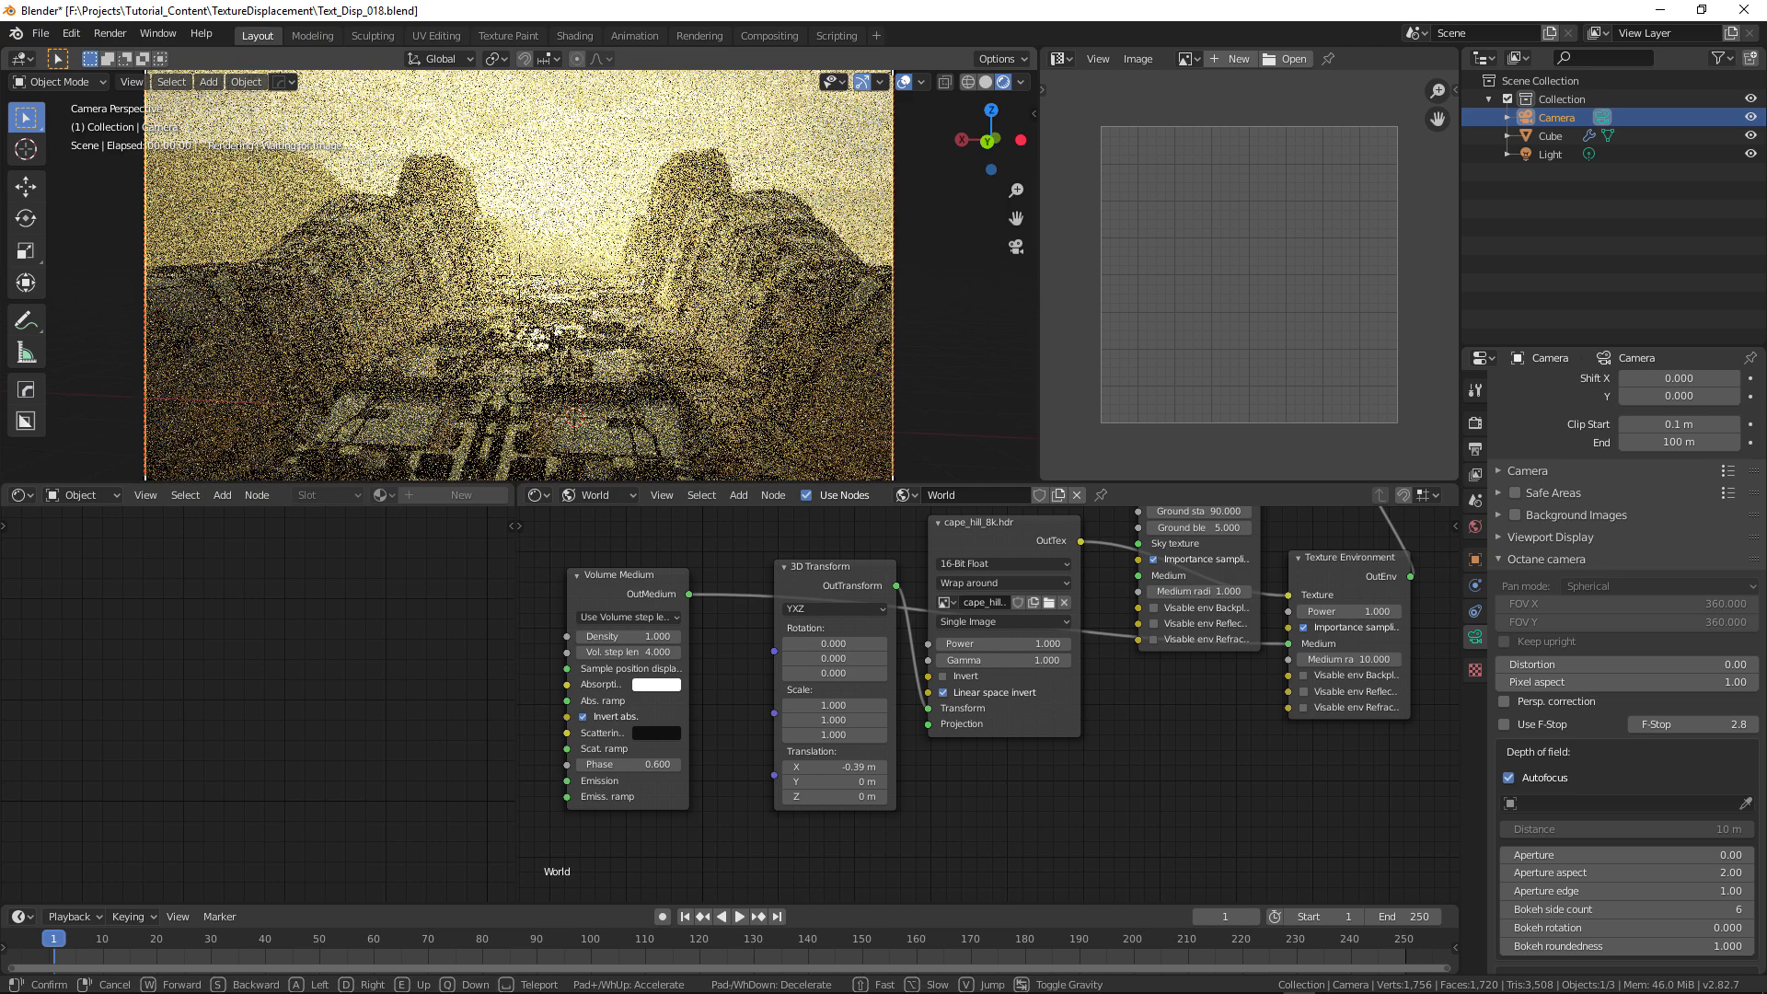
key("w")
key("d")
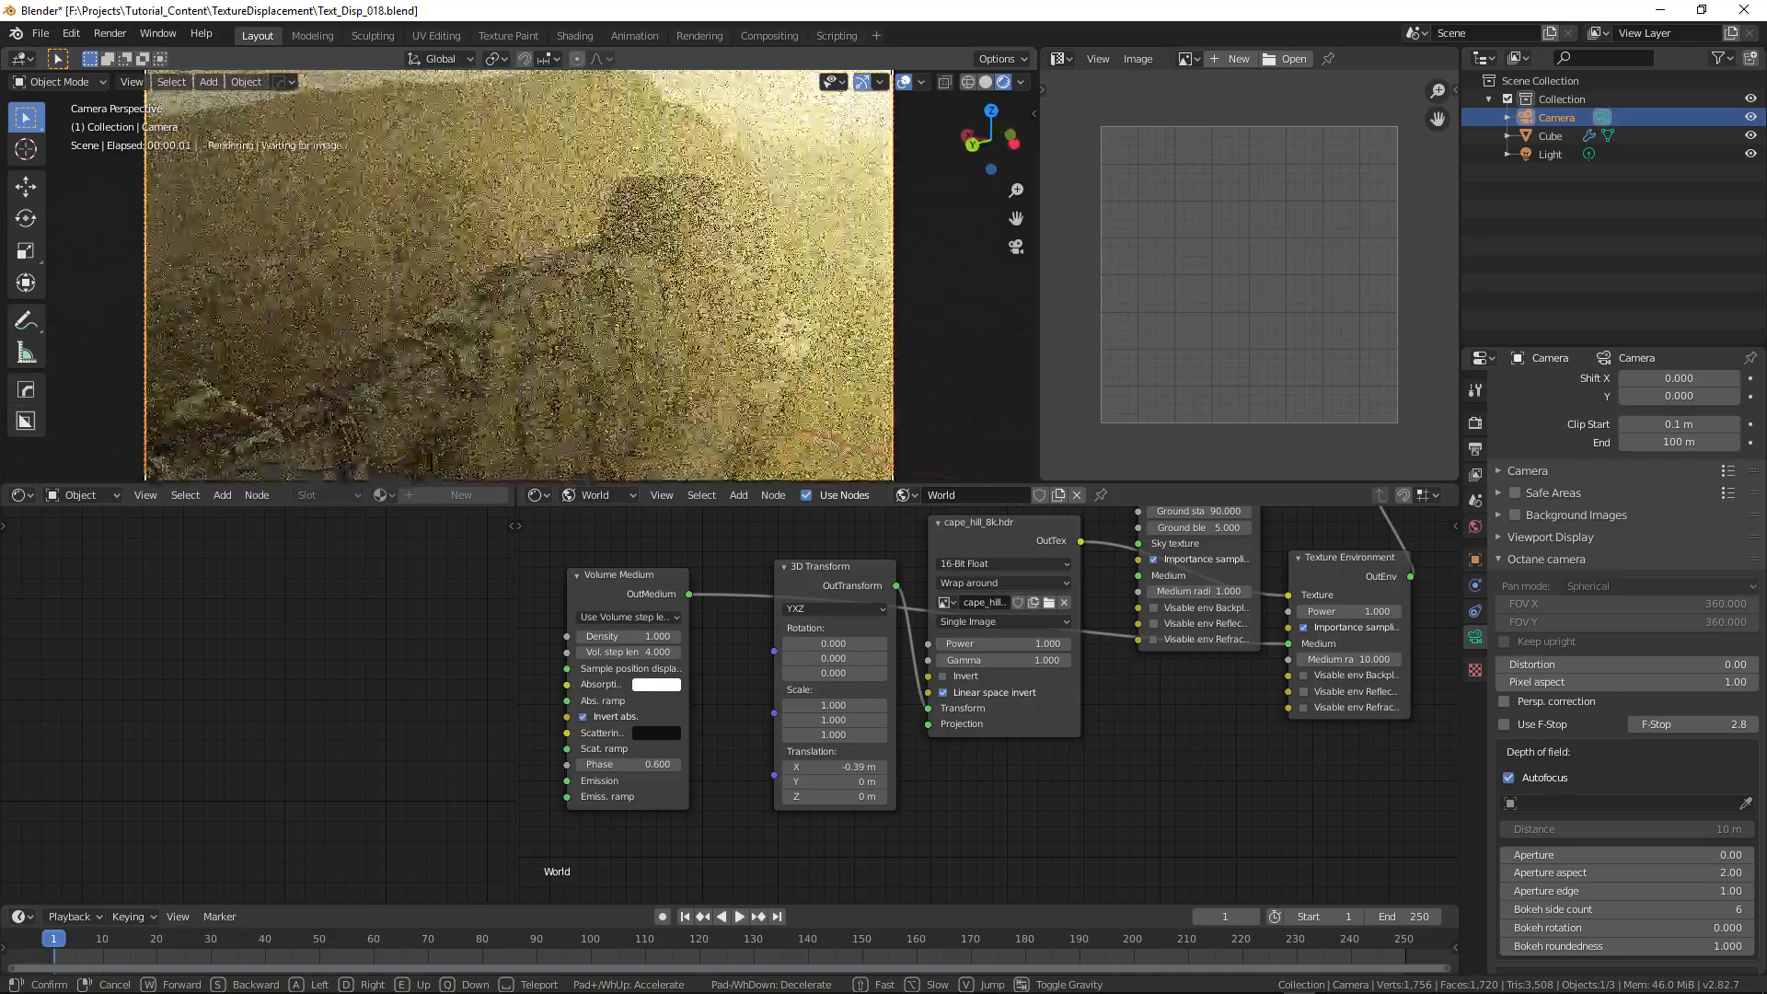
left_click(519, 275)
- Tint the Volume Medium's absorption colour a very pale blue
middle_click_drag(1146, 769, 1308, 829)
left_click(822, 746)
left_click_drag(863, 579, 858, 579)
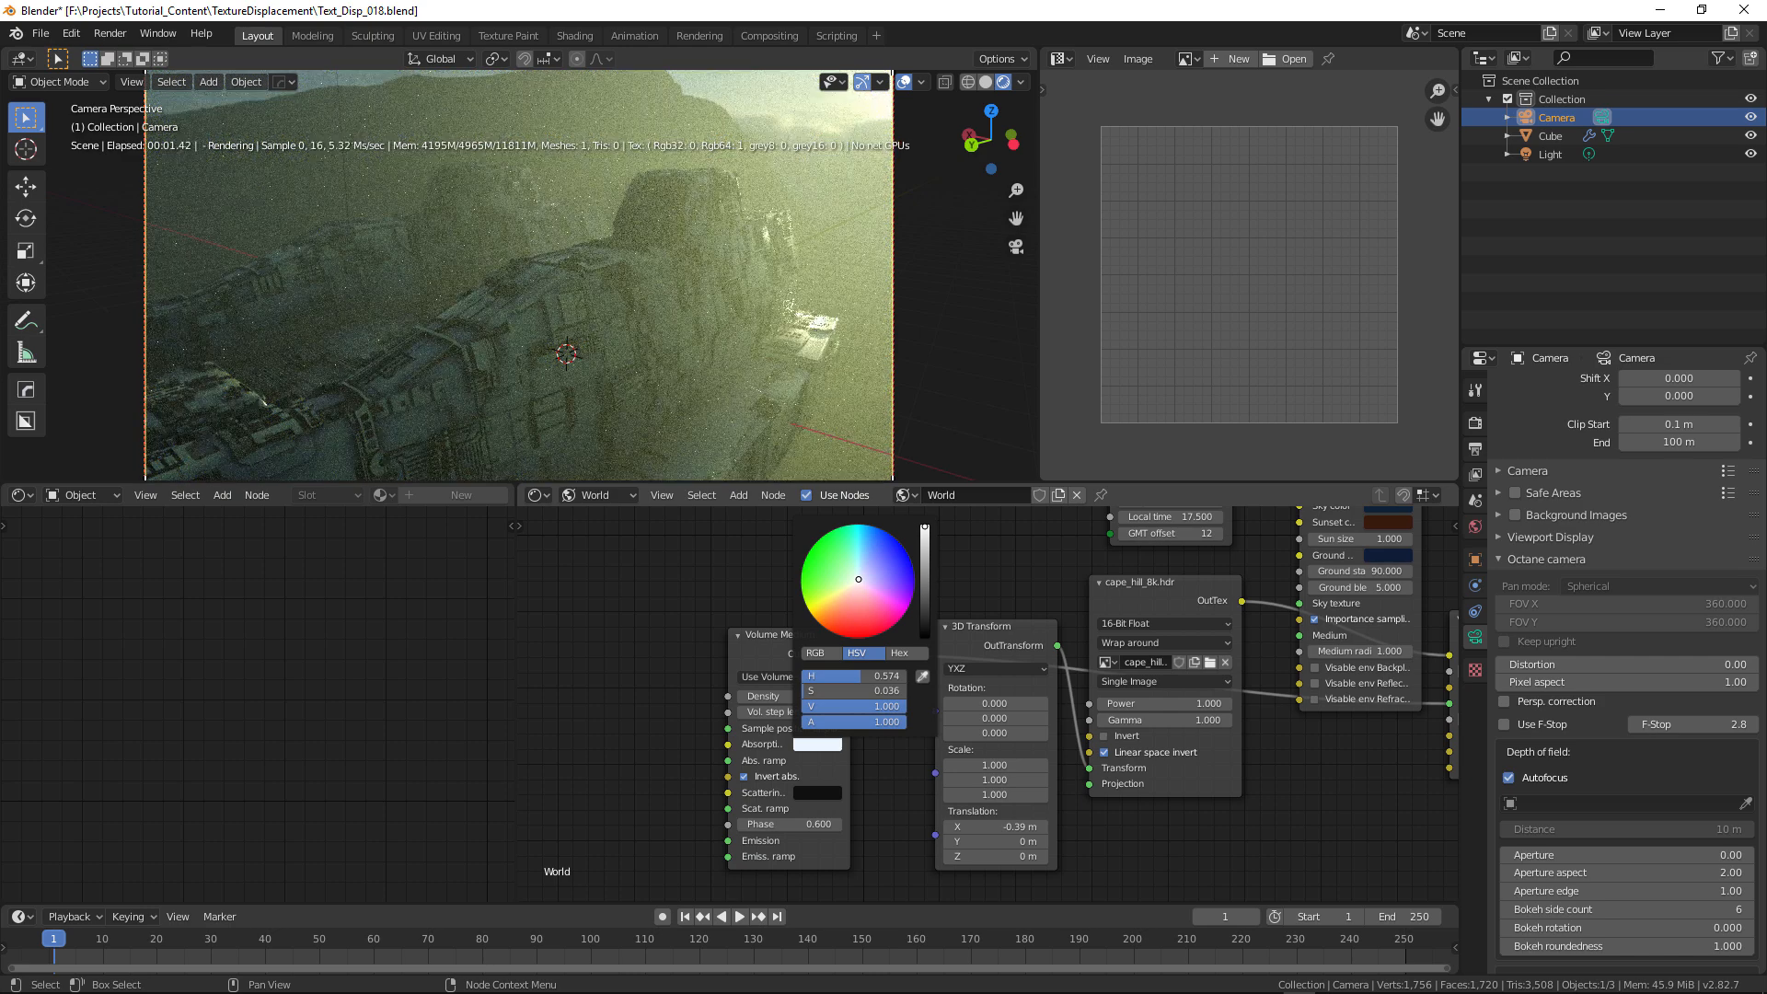
left_click_drag(858, 580, 859, 578)
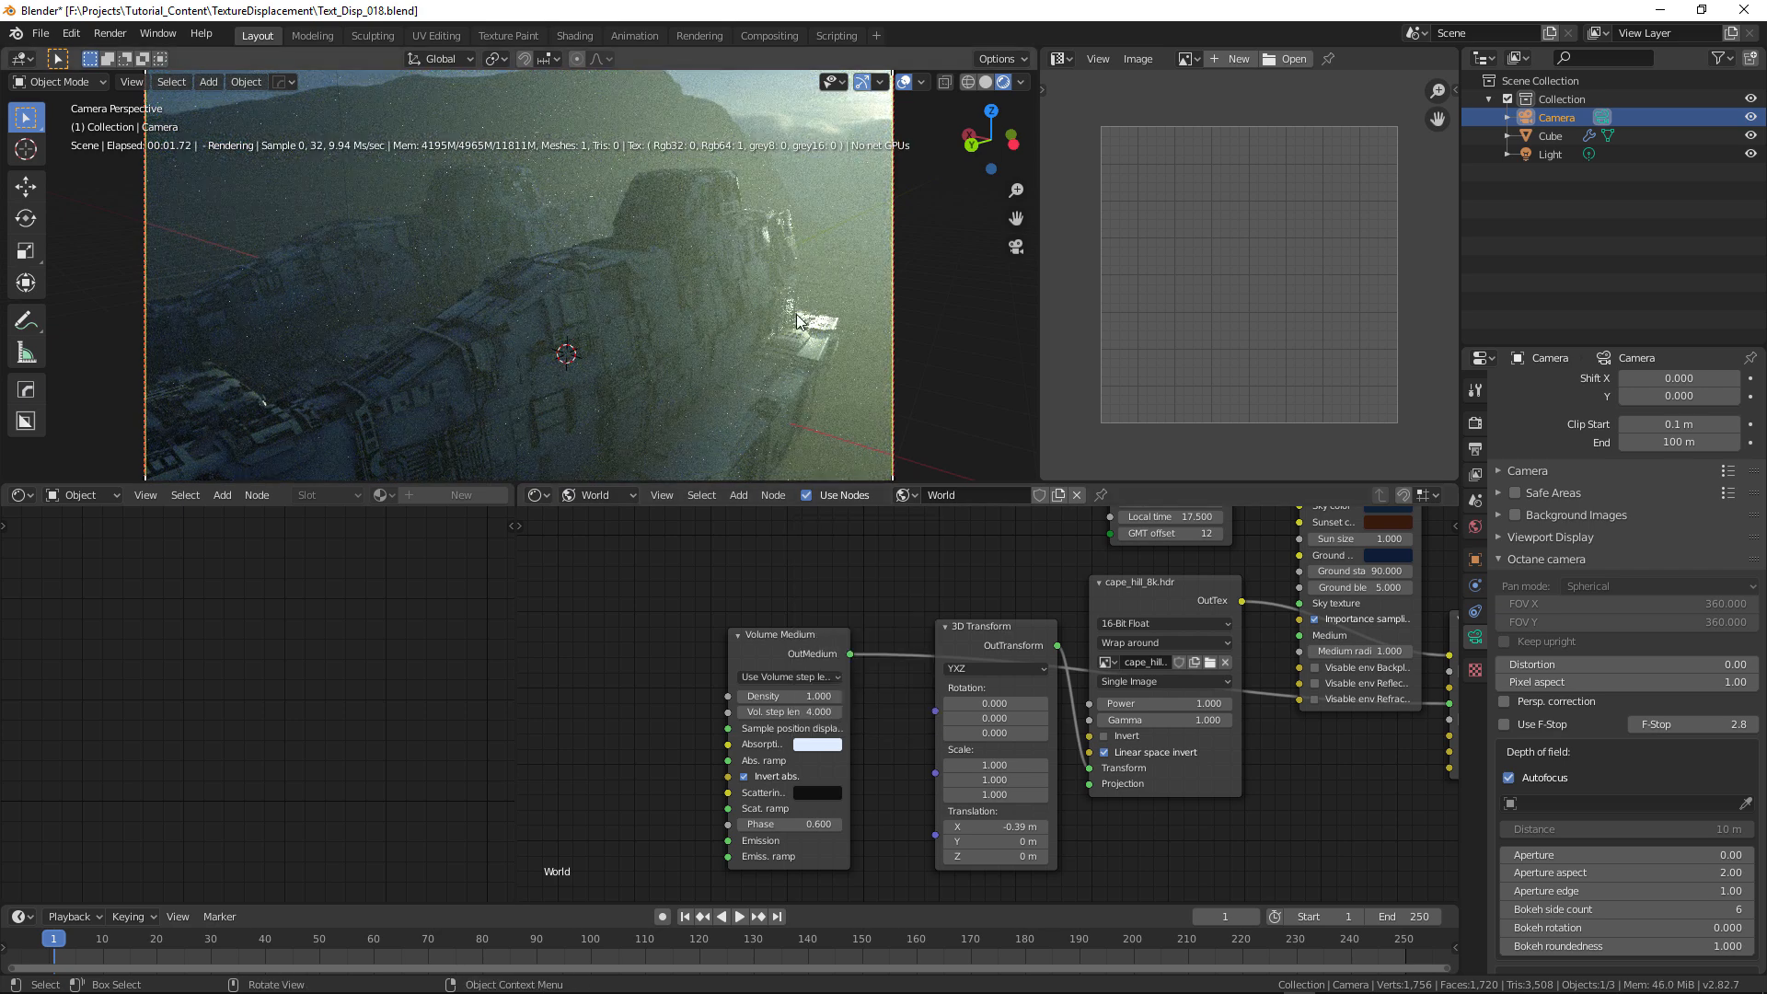
- Reframe the camera above the hull deck, looking down between the side ridges towards the sun
key("shift+grave")
key("a")
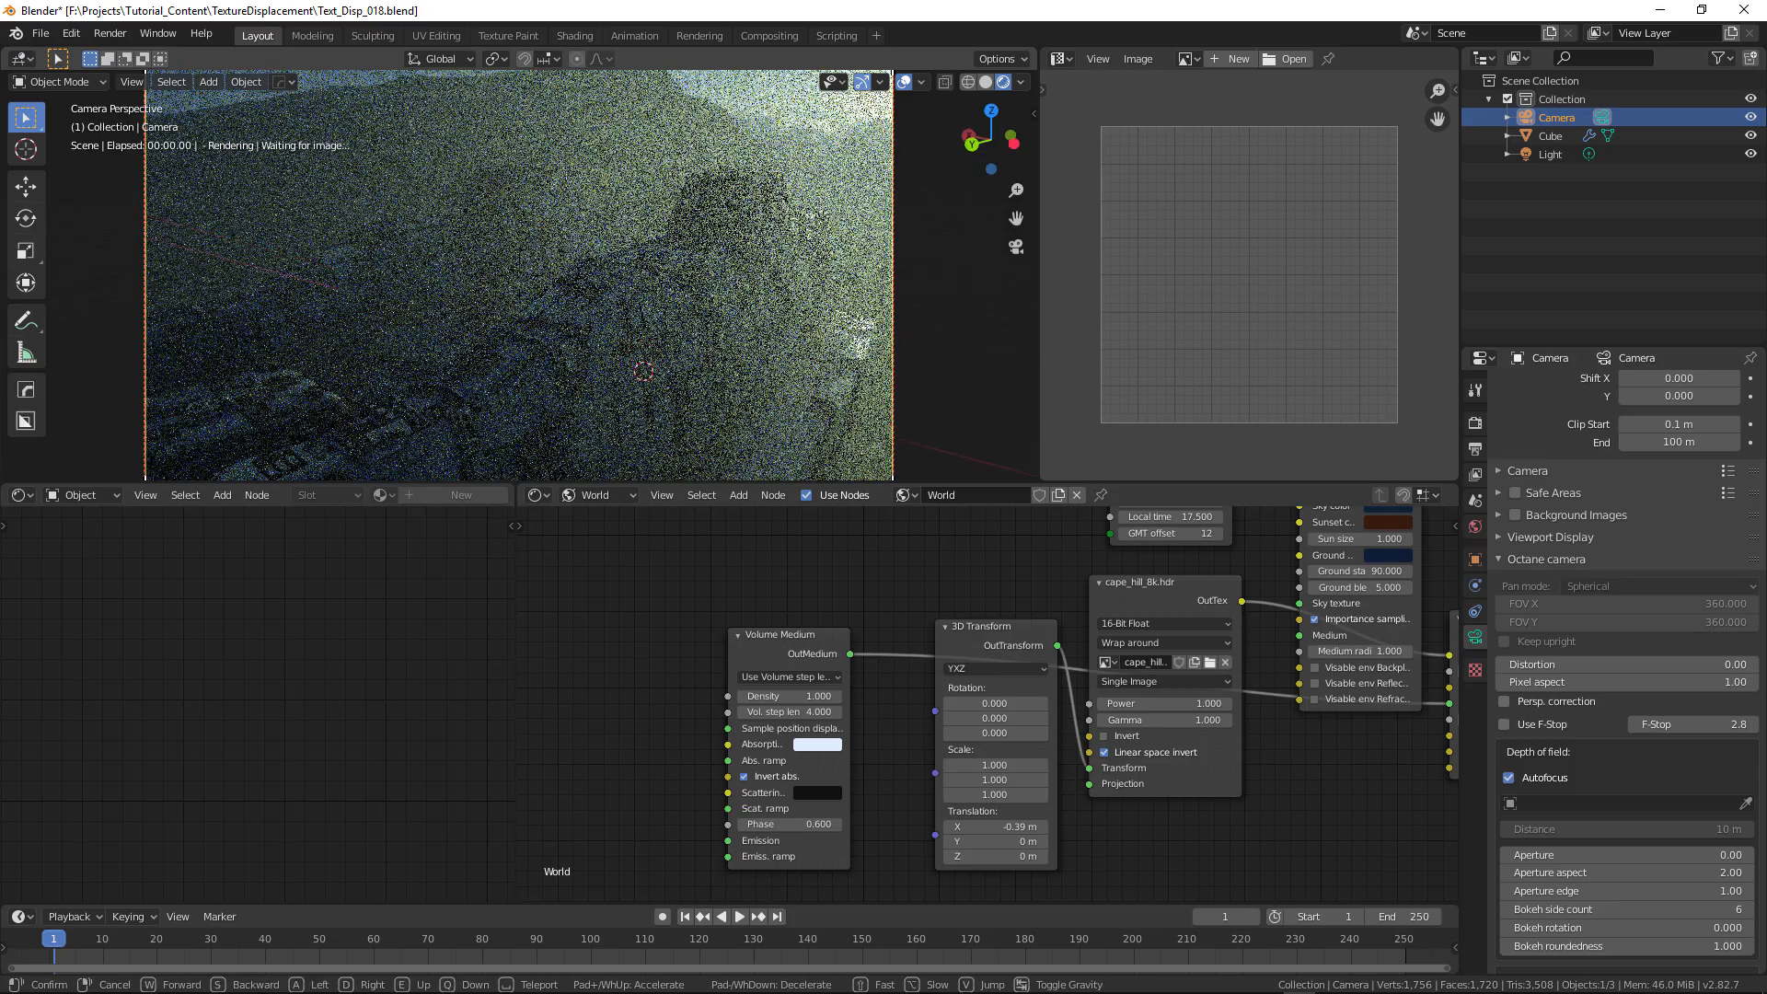
key("w")
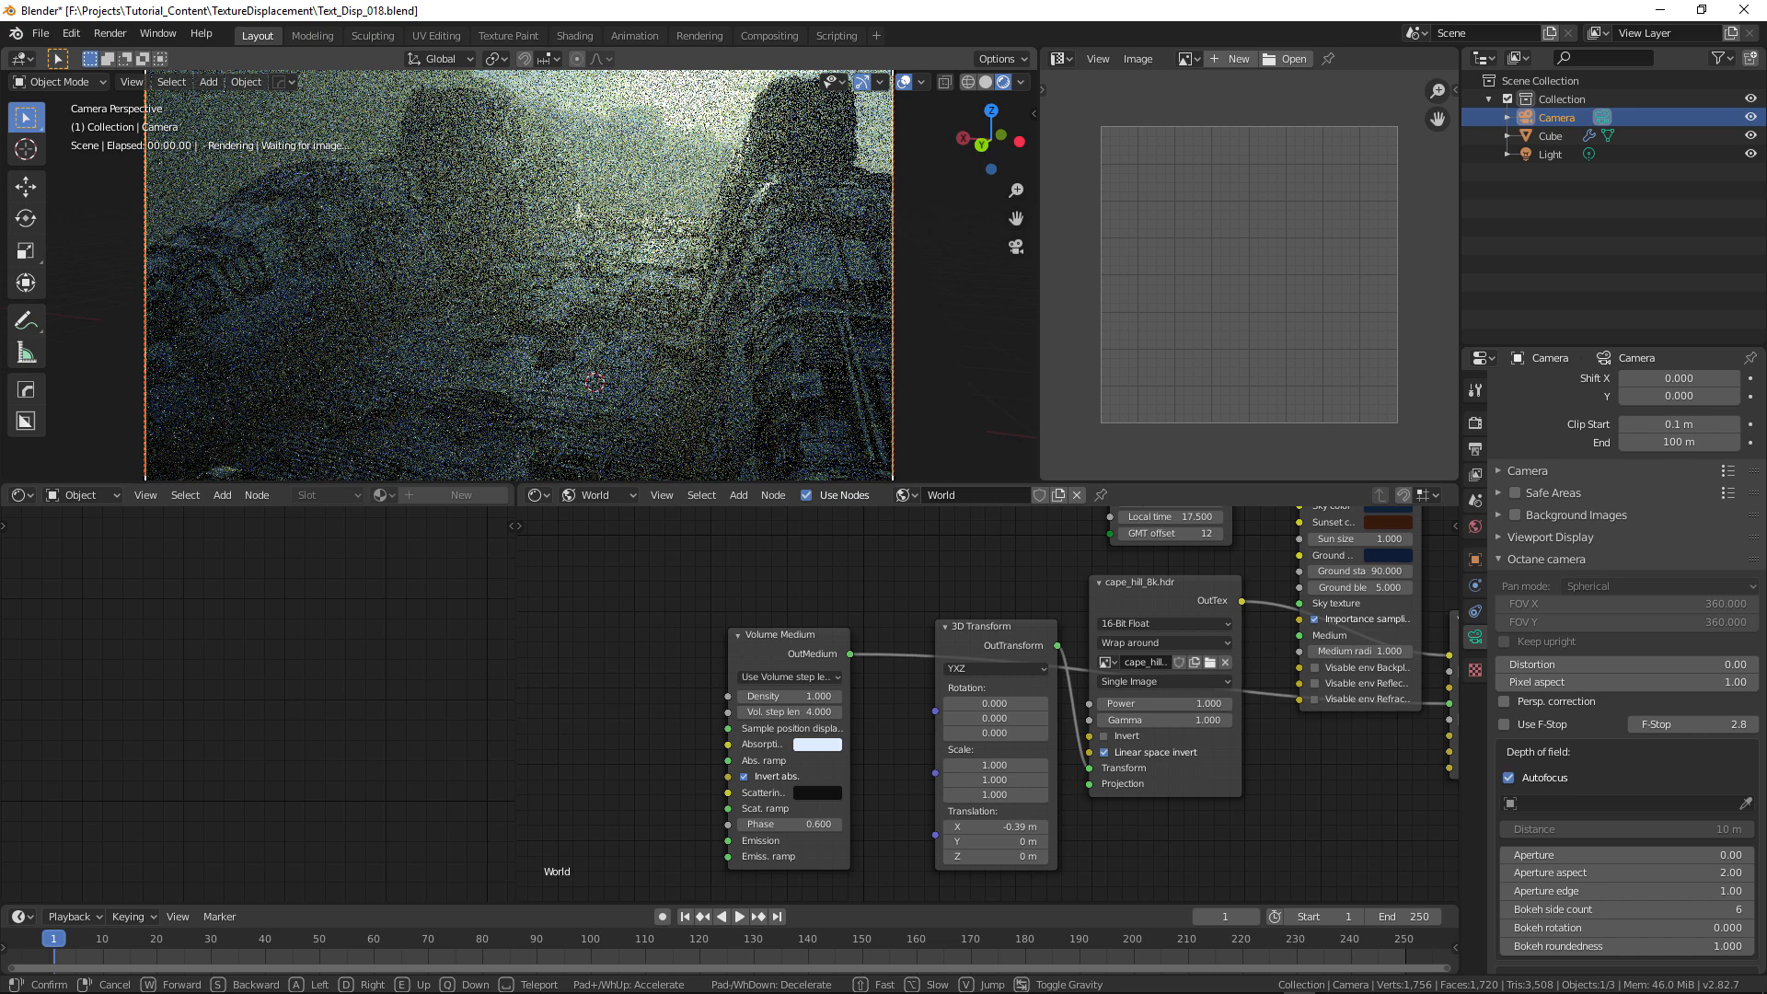
left_click(520, 276)
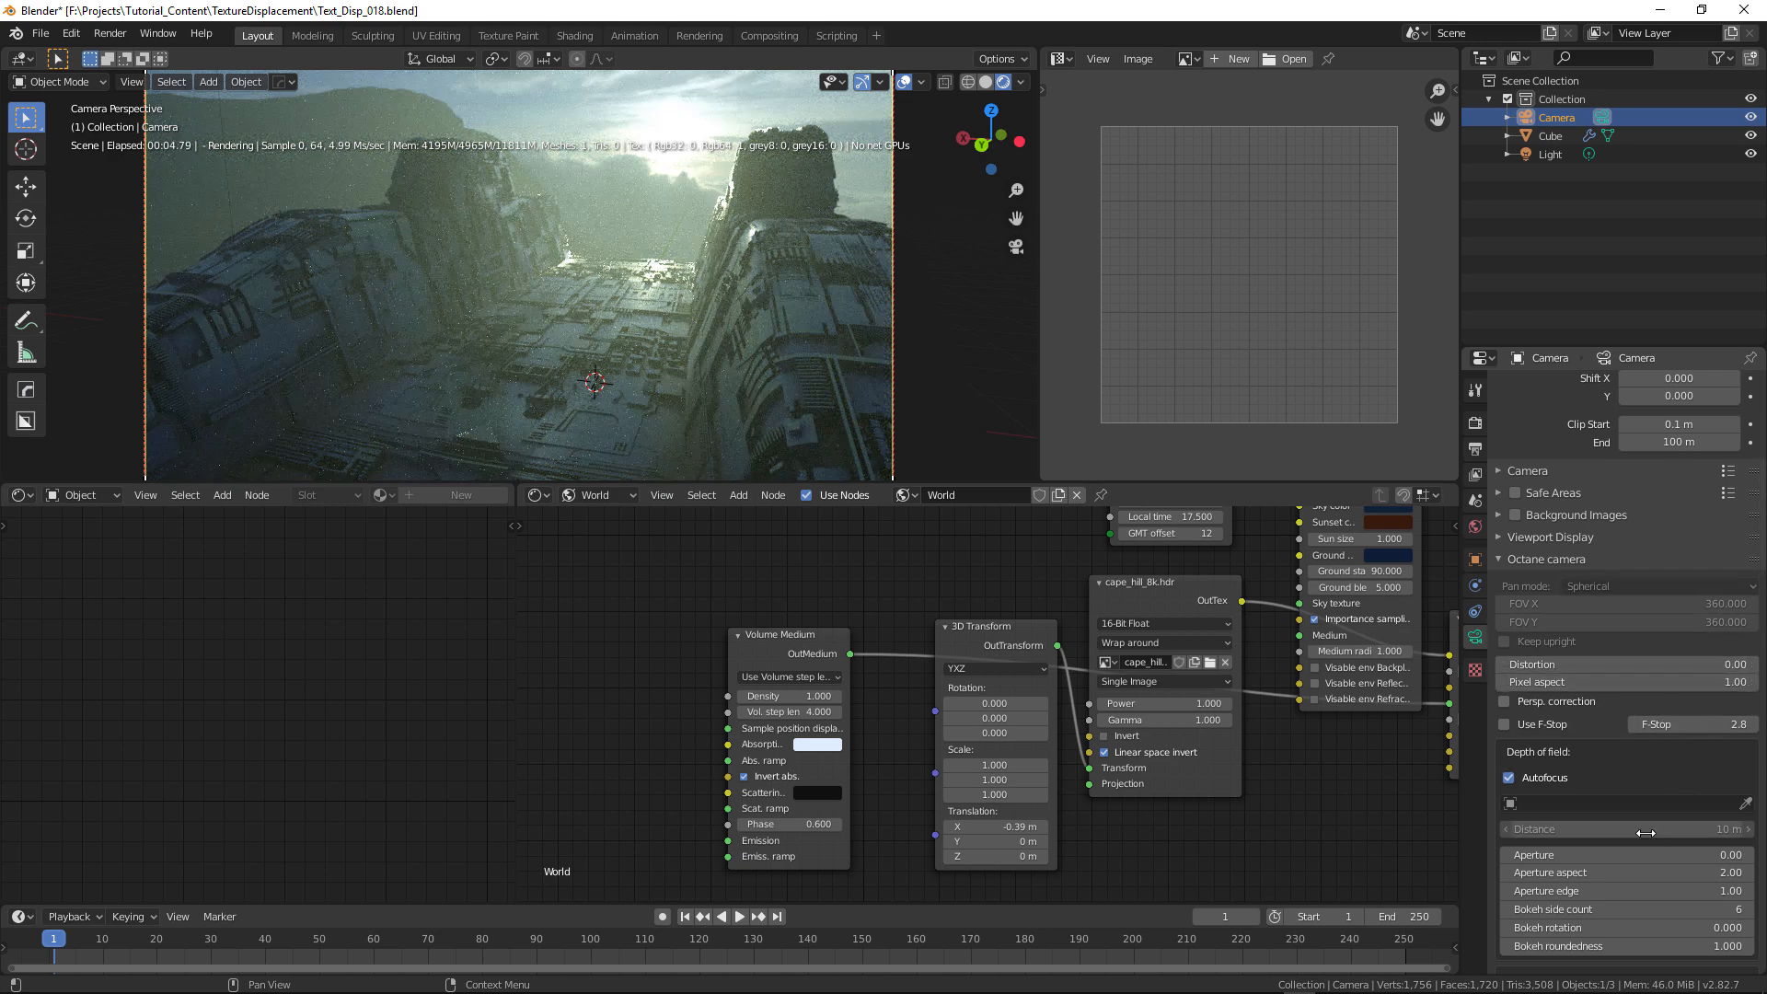
- Set the Octane camera's depth-of-field aperture to 4
left_click(1626, 856)
type("4")
key("Return")
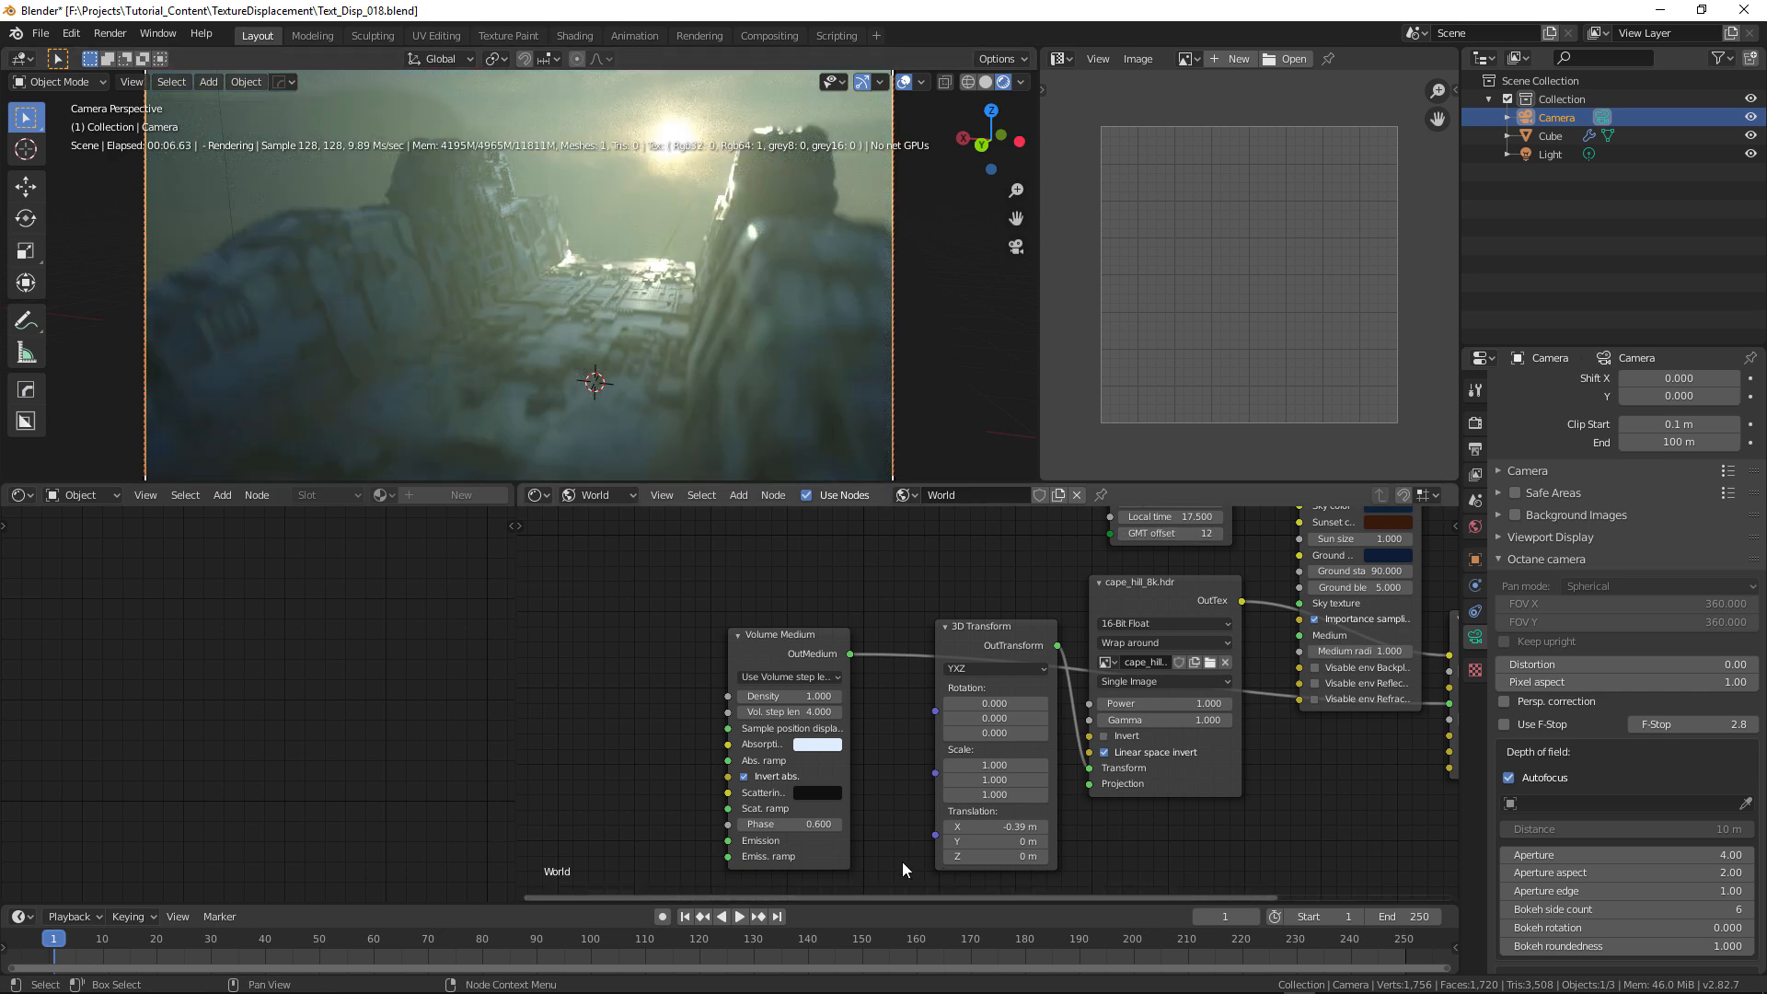
- Shift the HDRI sun by setting the 3D Transform node's X translation to -0.36 m
mouse_move(993, 826)
left_mouse_down()
mouse_move(978, 826)
mouse_move(1009, 826)
left_mouse_up()
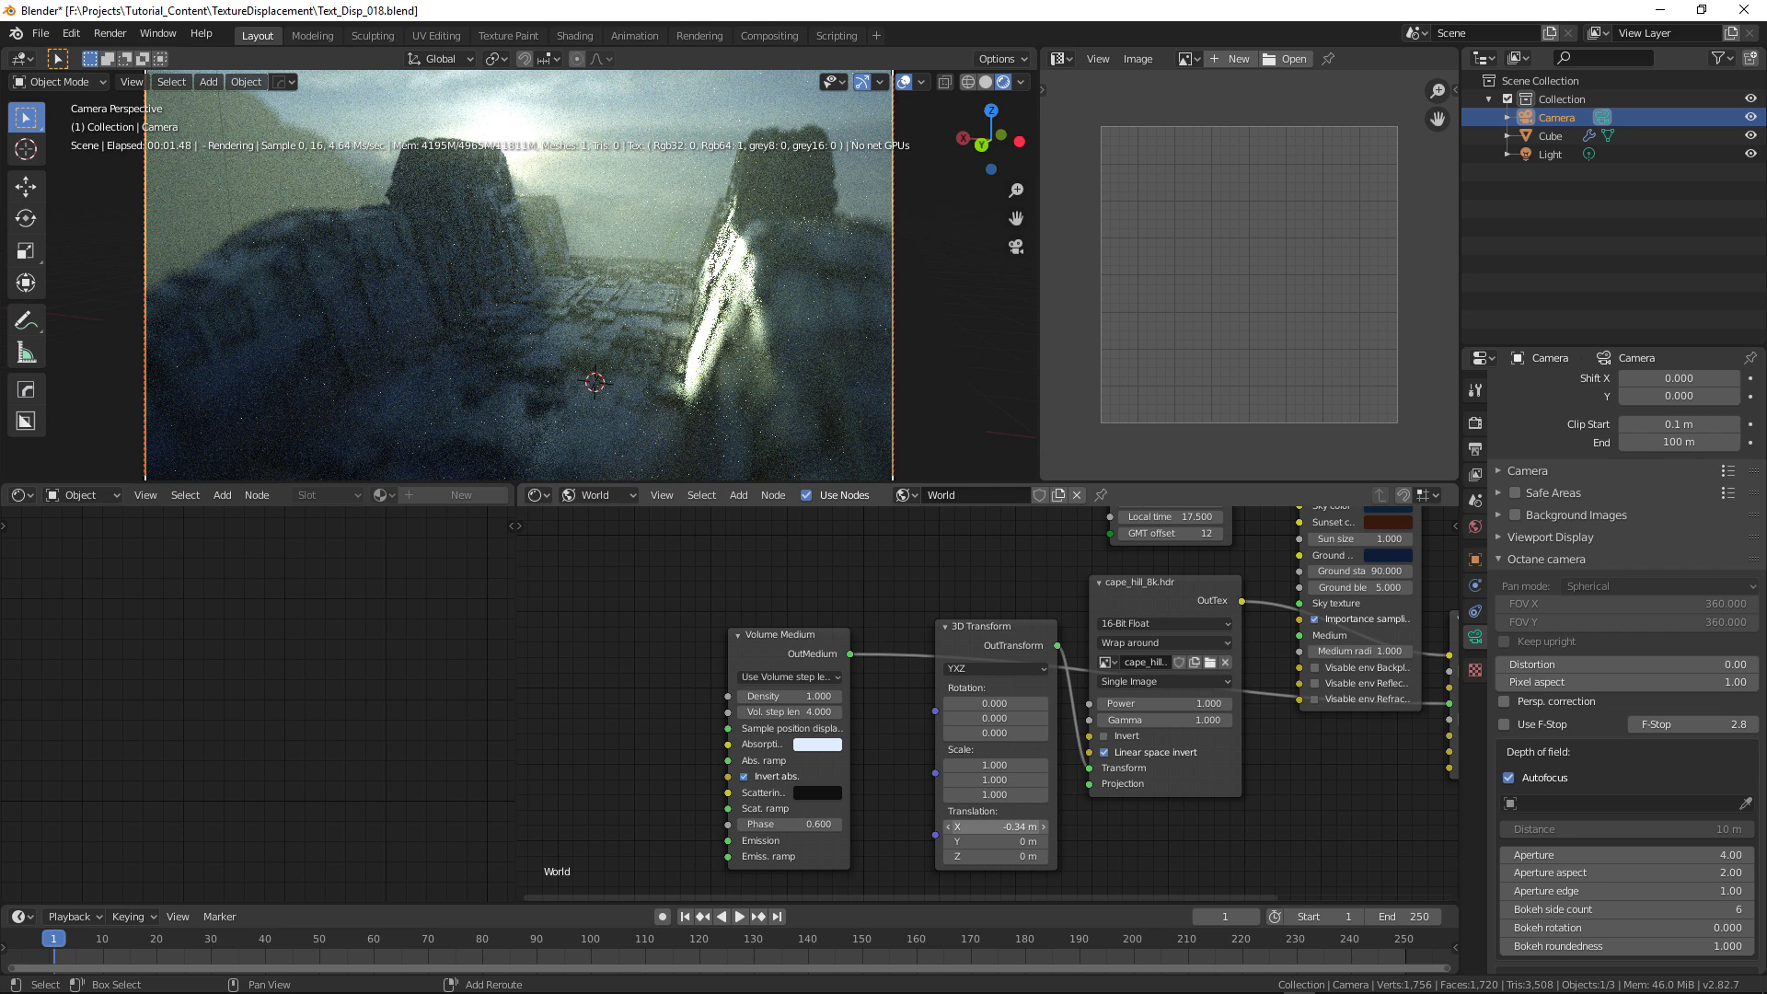
left_click_drag(1009, 826, 1007, 827)
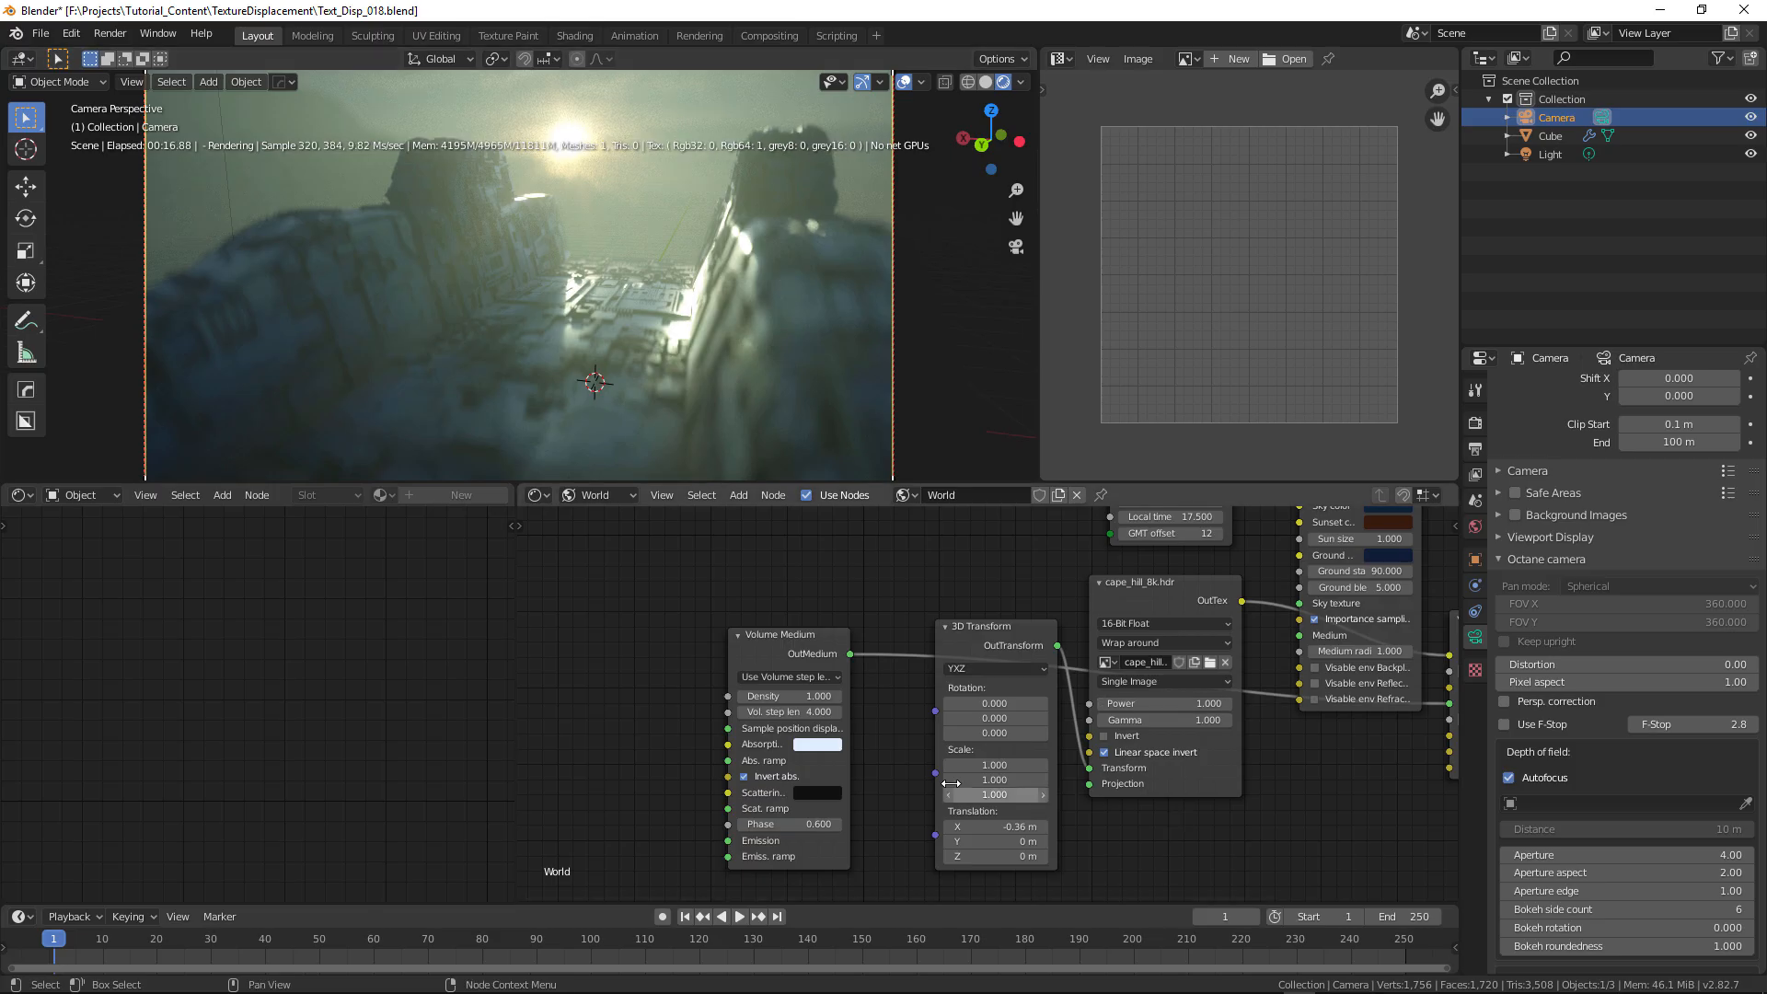
- Lighten the Volume Medium's scattering colour slightly, from near black to a dark grey
left_click(817, 793)
mouse_move(922, 655)
left_mouse_down()
mouse_move(925, 606)
mouse_move(925, 667)
left_mouse_up()
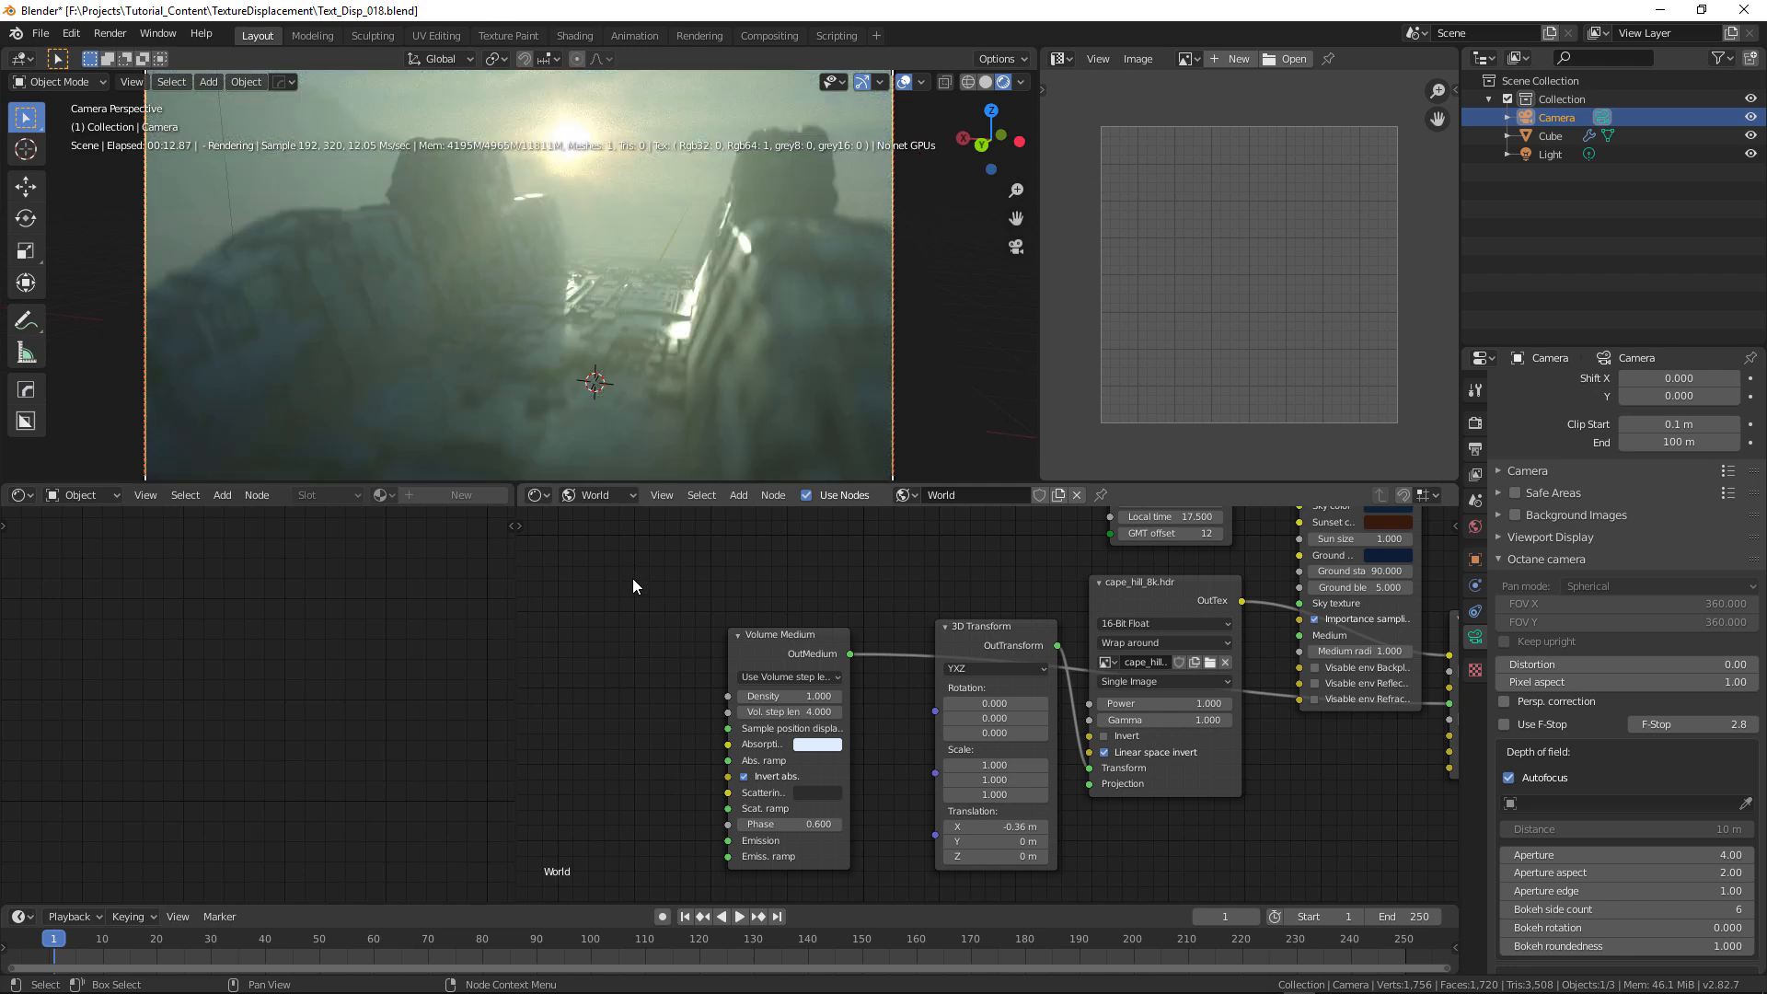
- Set the camera's focal length to 15 mm for a wider shot
scroll(1656, 840, "up", 2)
left_click(1659, 401)
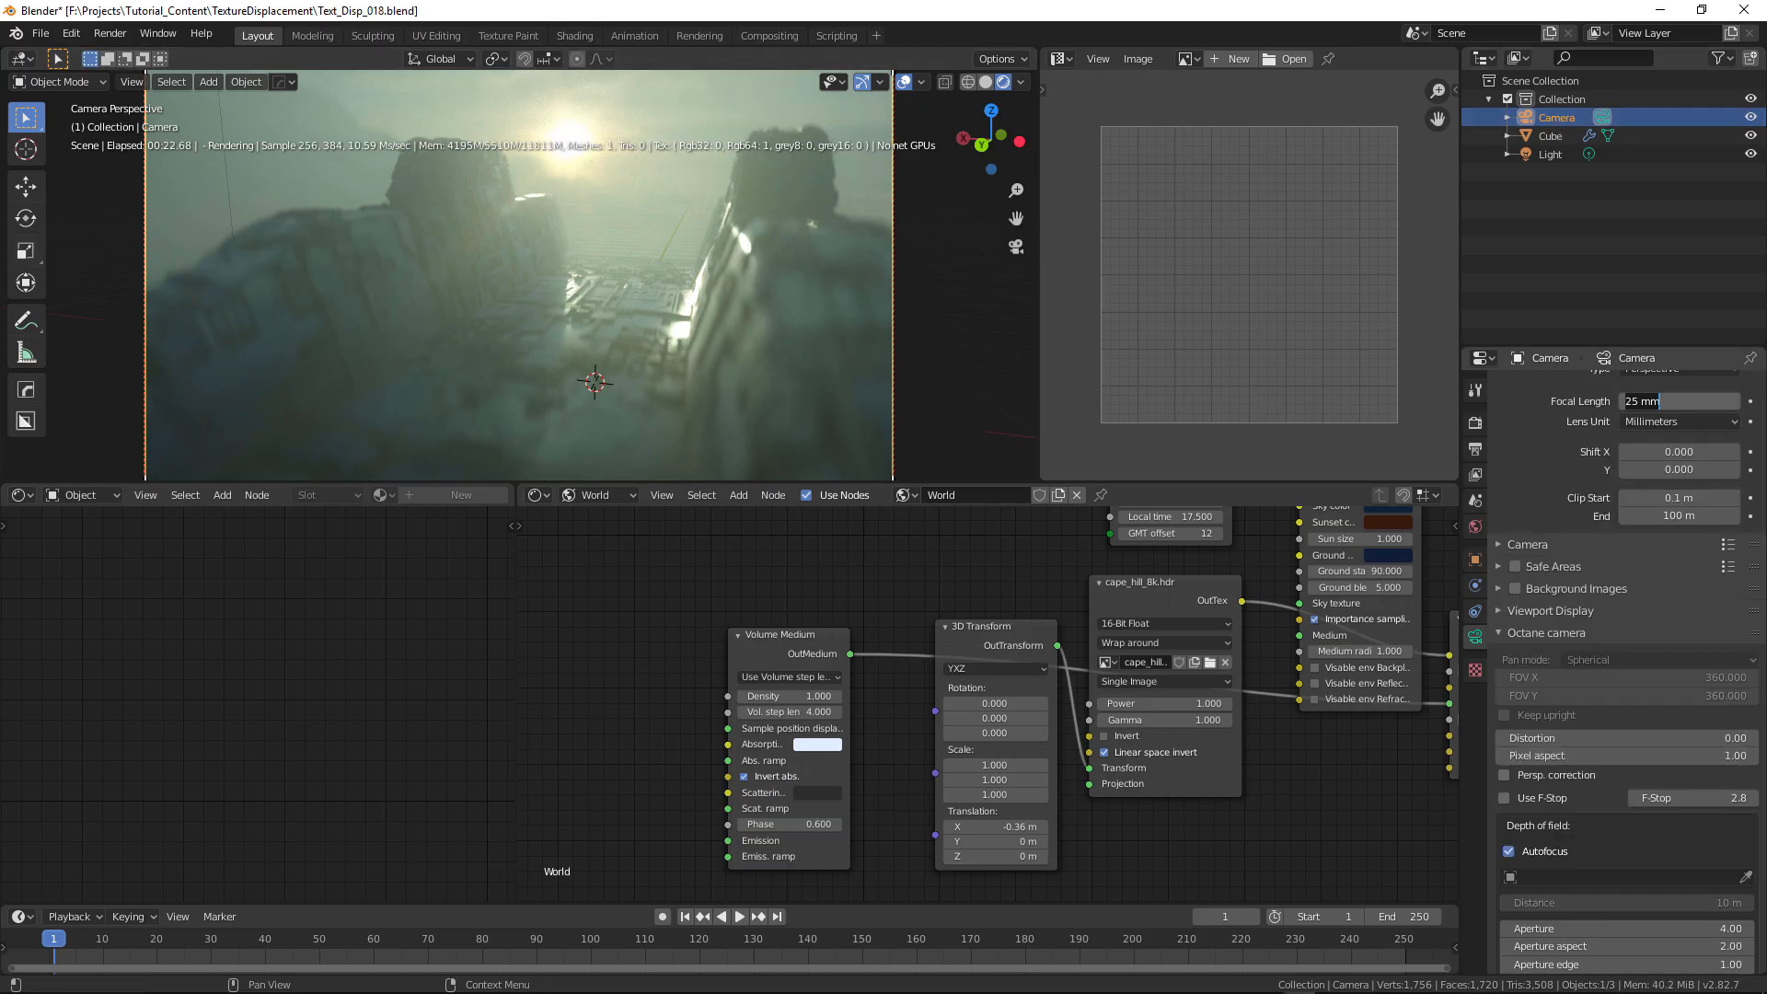
type("15")
key("Return")
- Fly the camera back and down into the channel between the hull ridges, facing the sun above the deck
key("shift+grave")
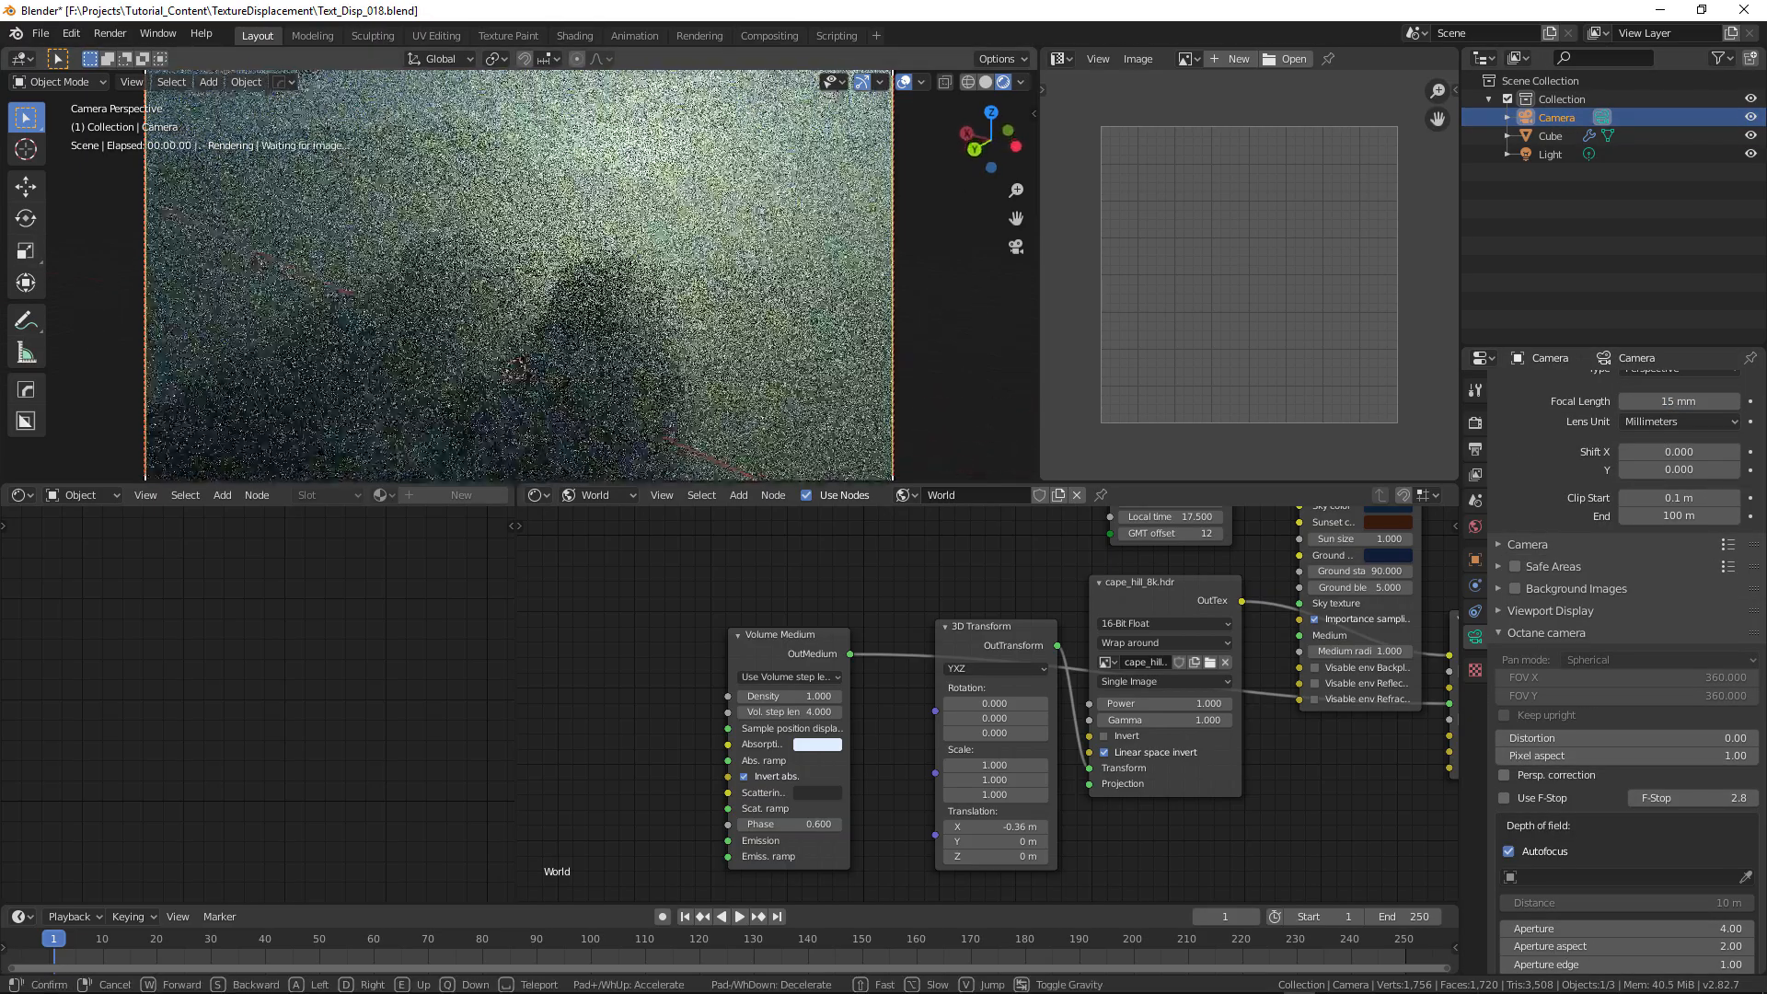
key("w")
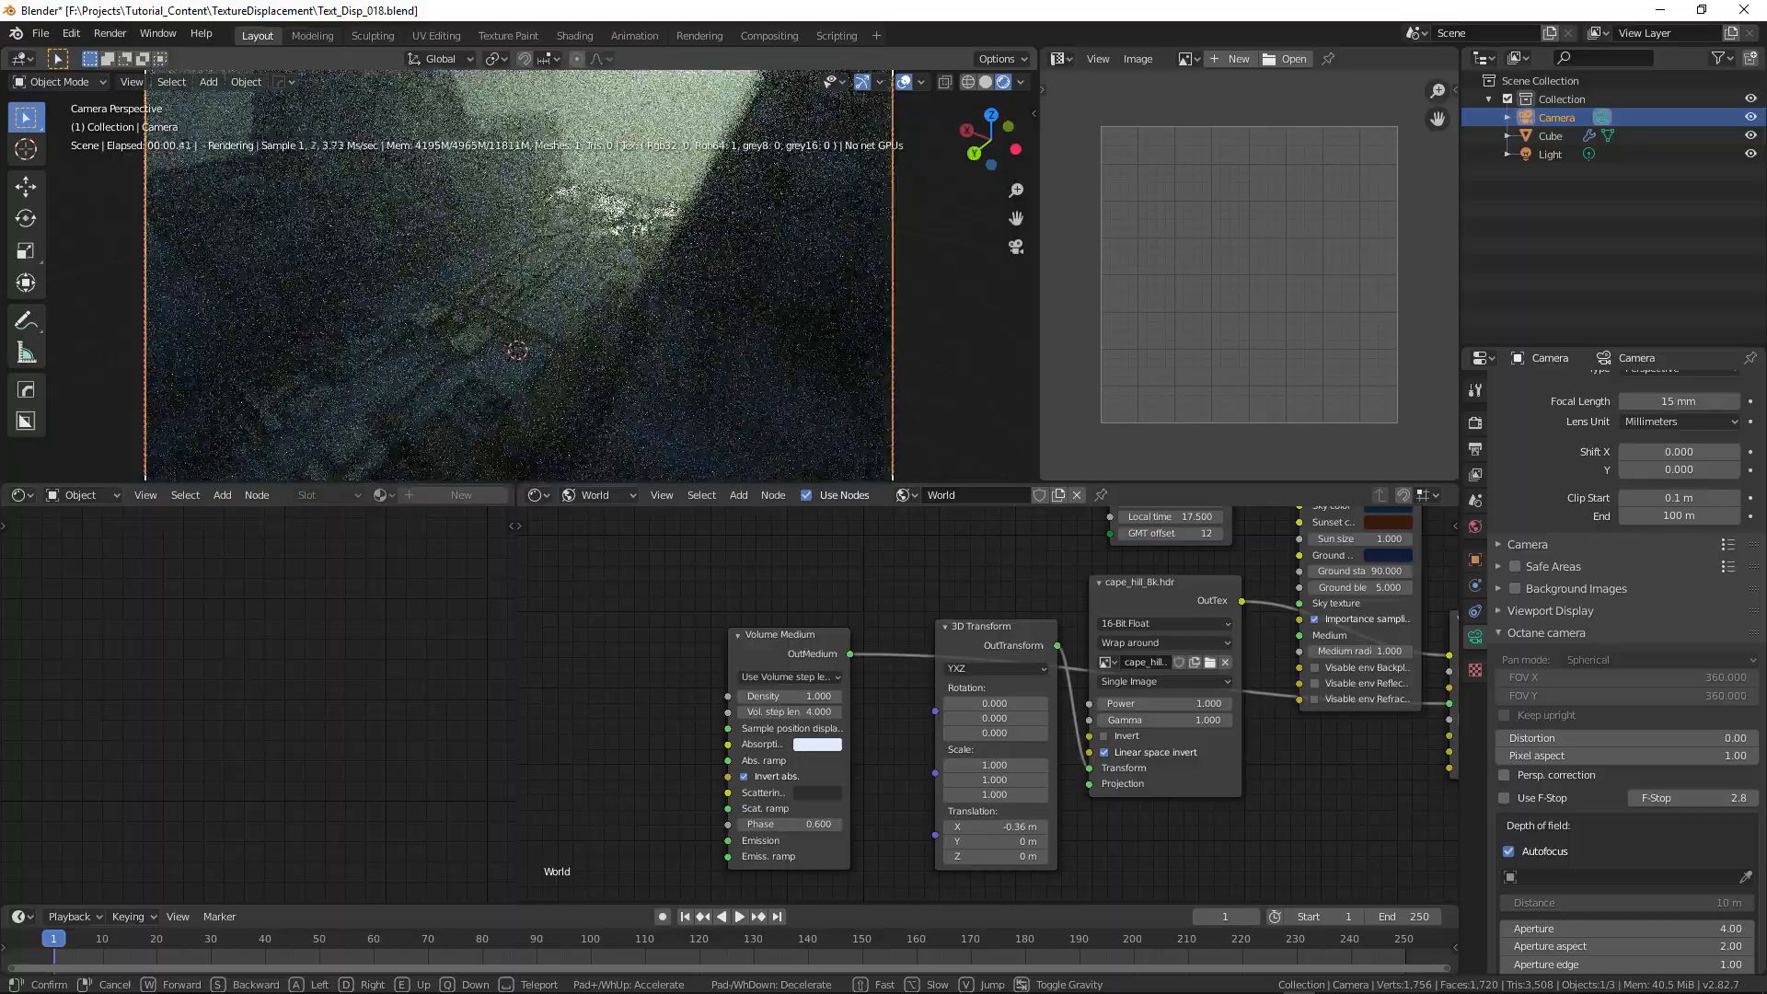
key("s")
left_click(517, 277)
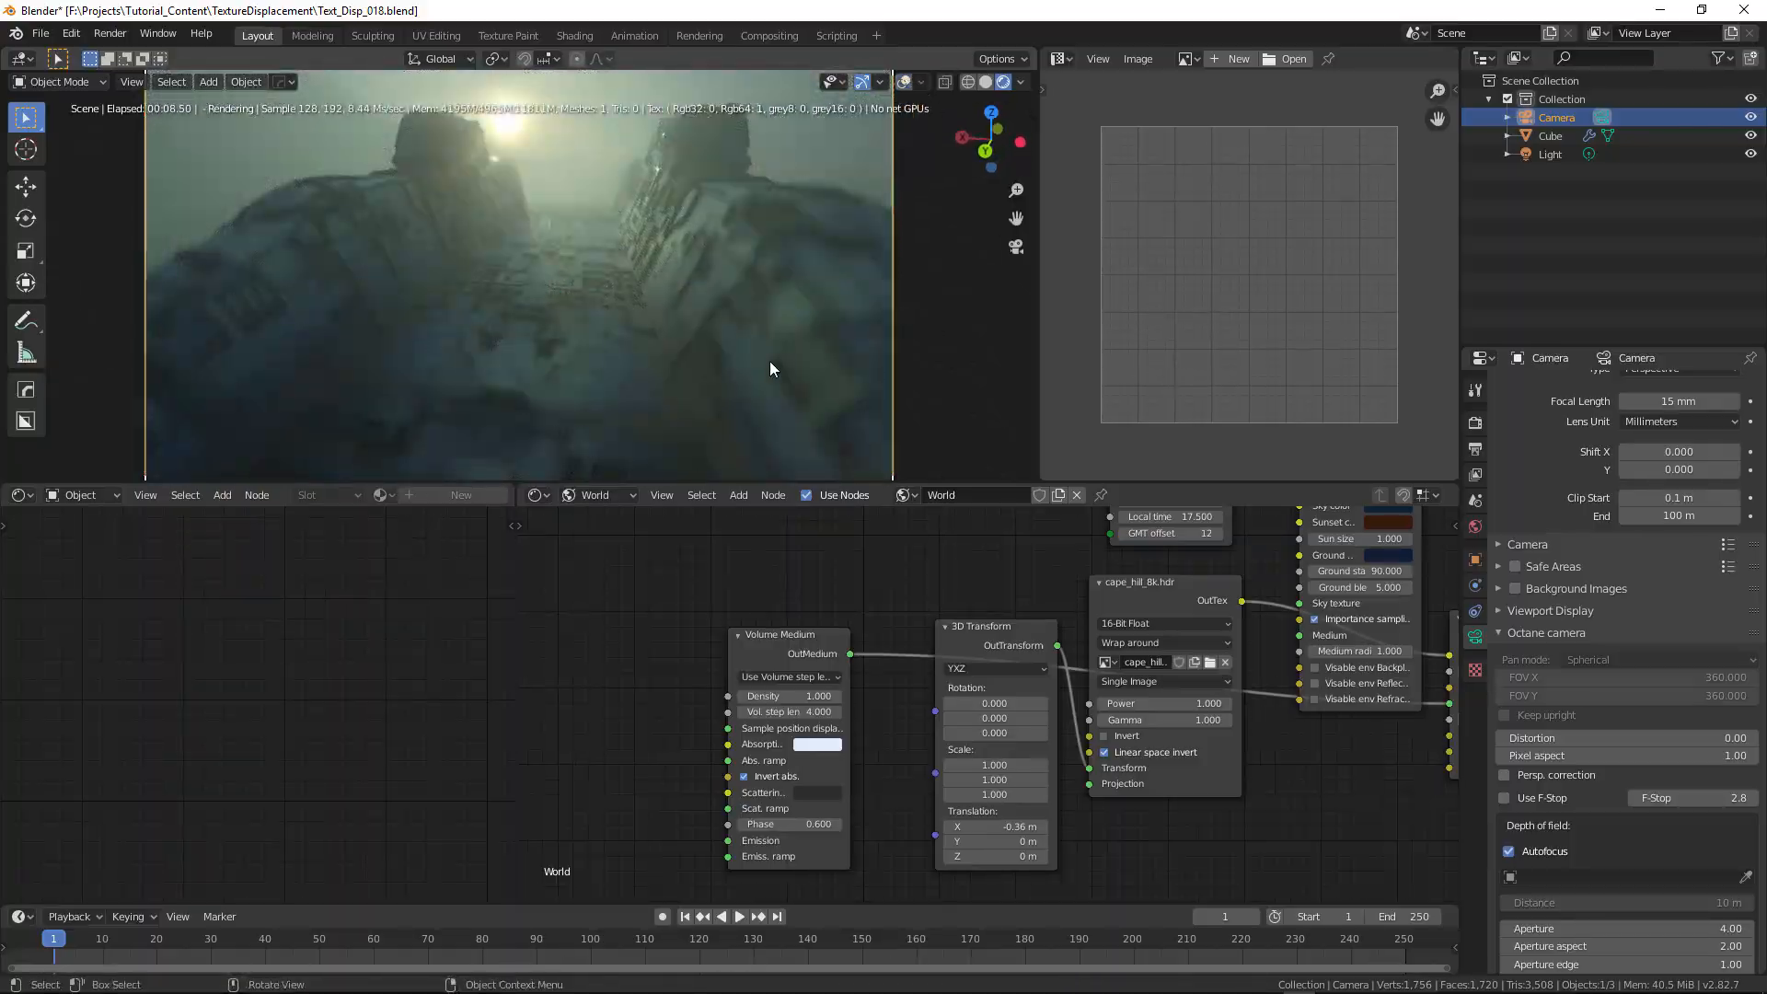
key("shift+grave")
key("q")
left_click(517, 277)
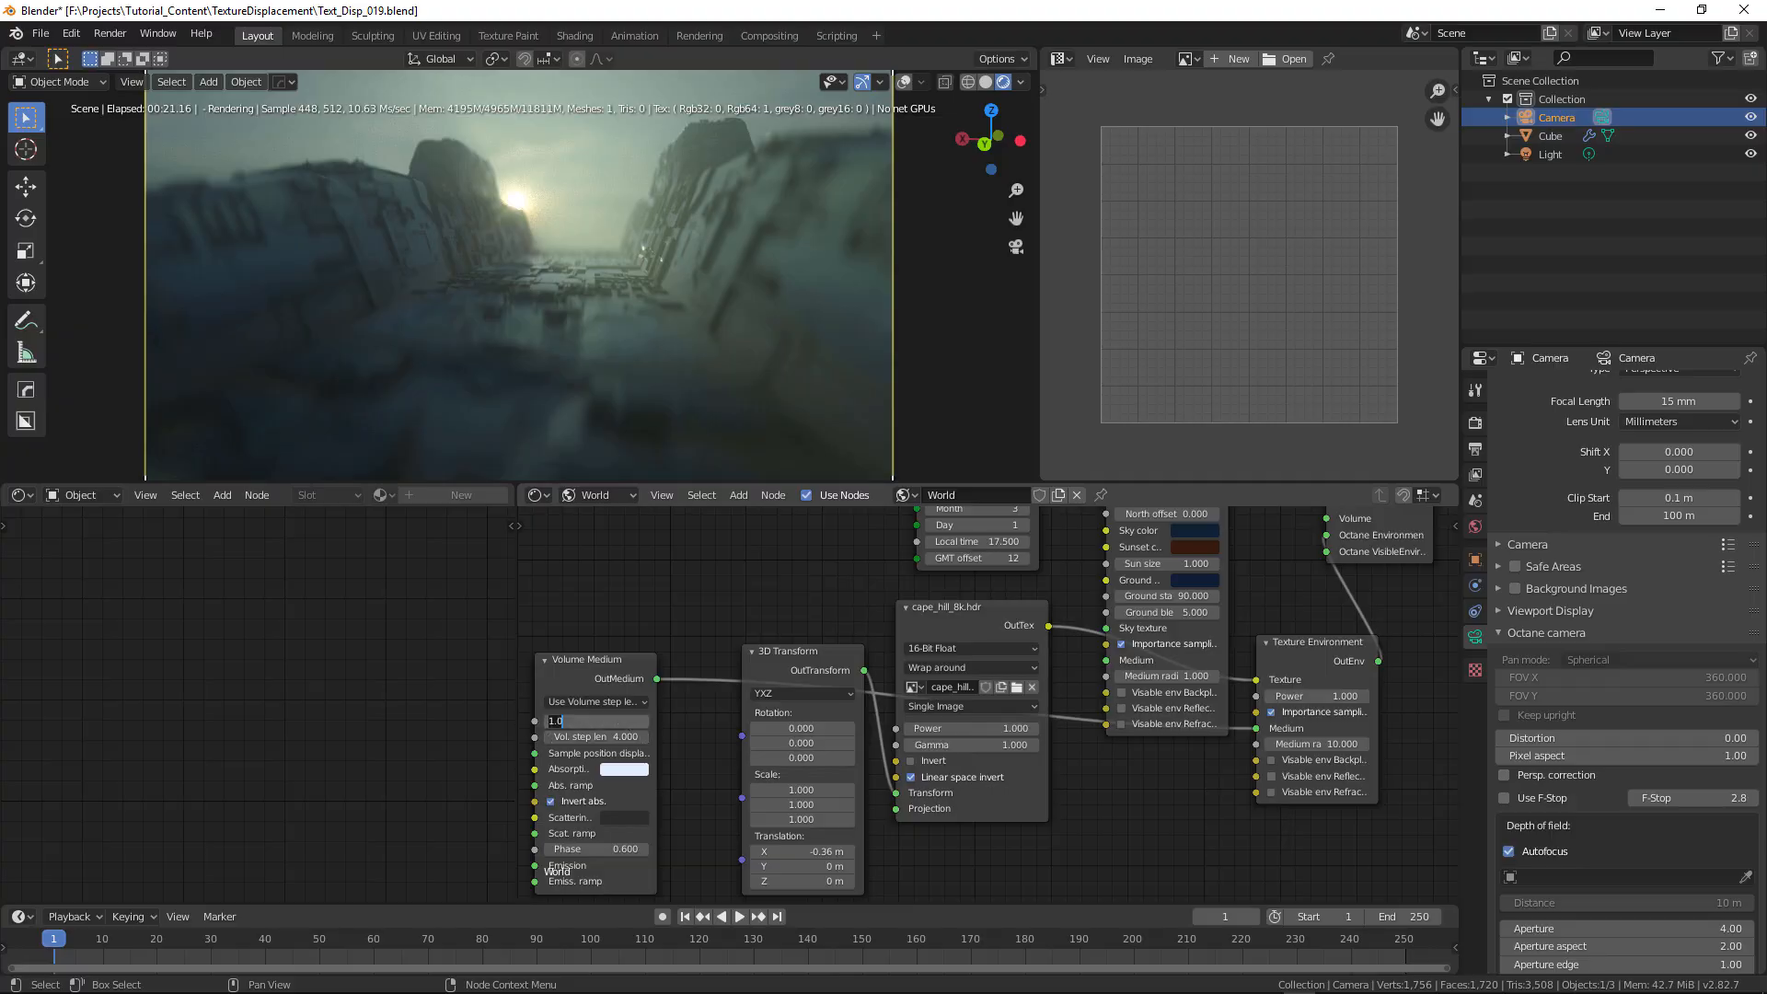
- Set the Volume Medium's density to 0.25 and brighten its scattering colour to a mid grey
left_click(623, 818)
mouse_move(726, 665)
left_mouse_down()
mouse_move(731, 609)
mouse_move(731, 703)
mouse_move(731, 653)
left_mouse_up()
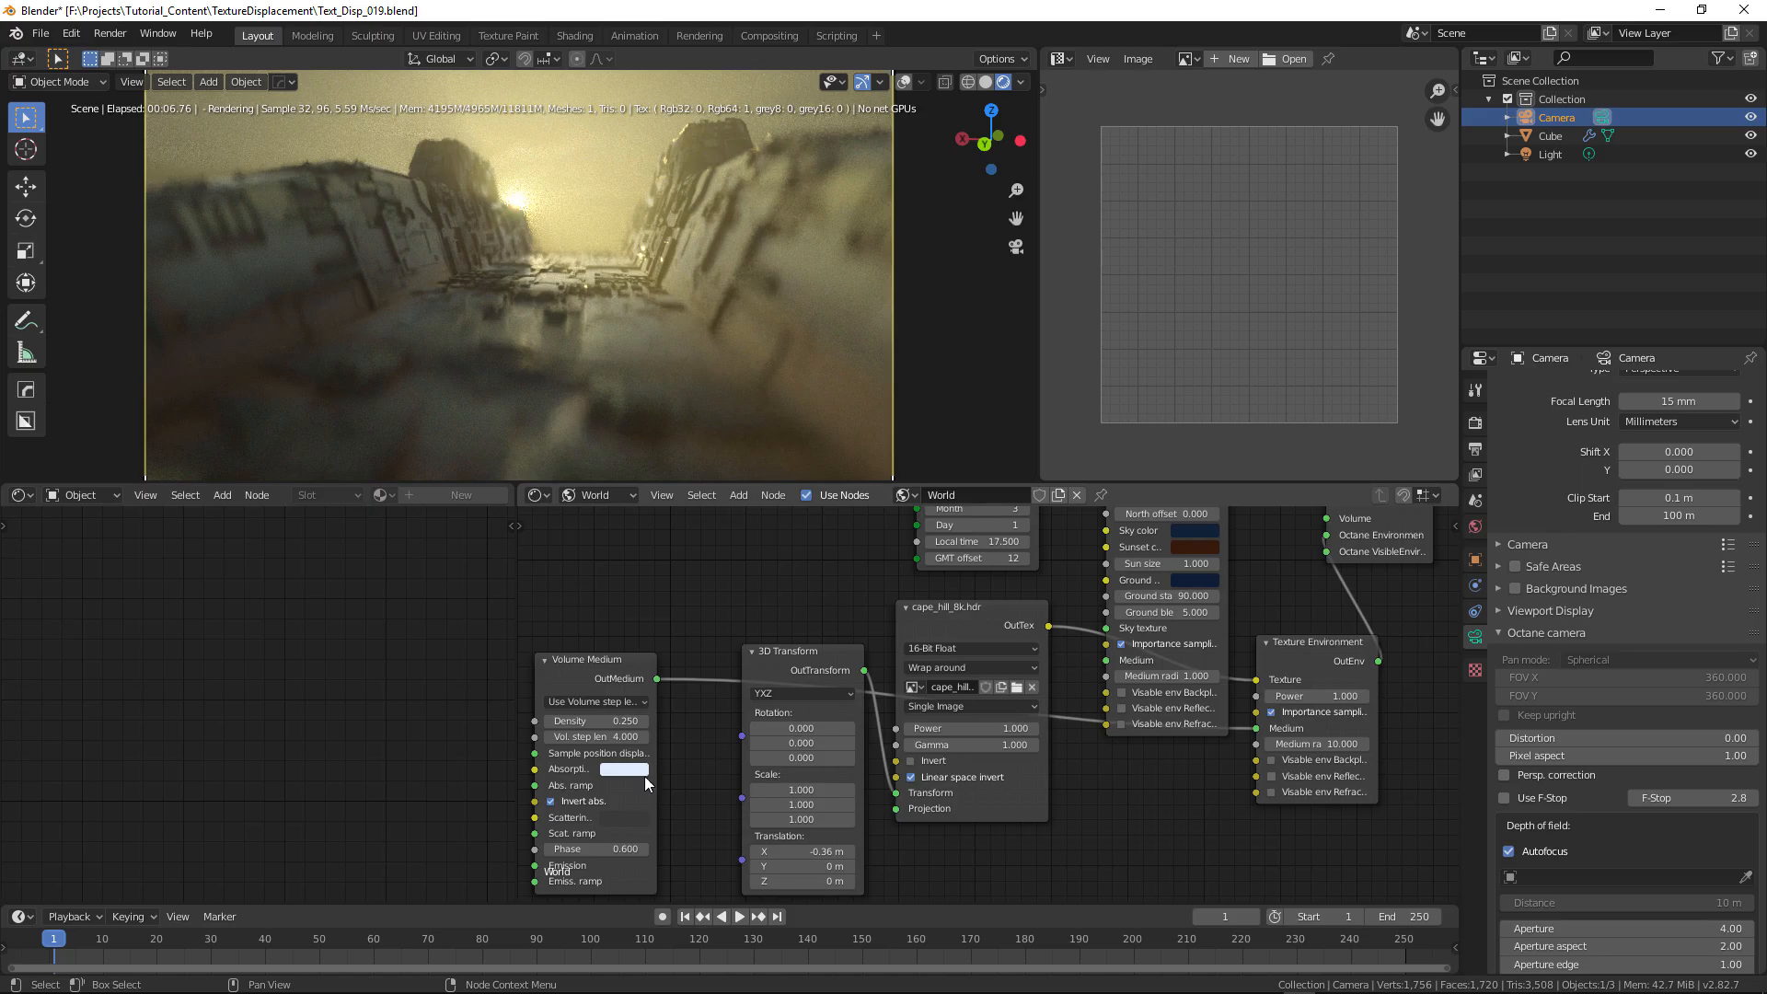
left_click(624, 817)
mouse_move(727, 660)
left_mouse_down()
mouse_move(732, 615)
mouse_move(732, 633)
left_mouse_up()
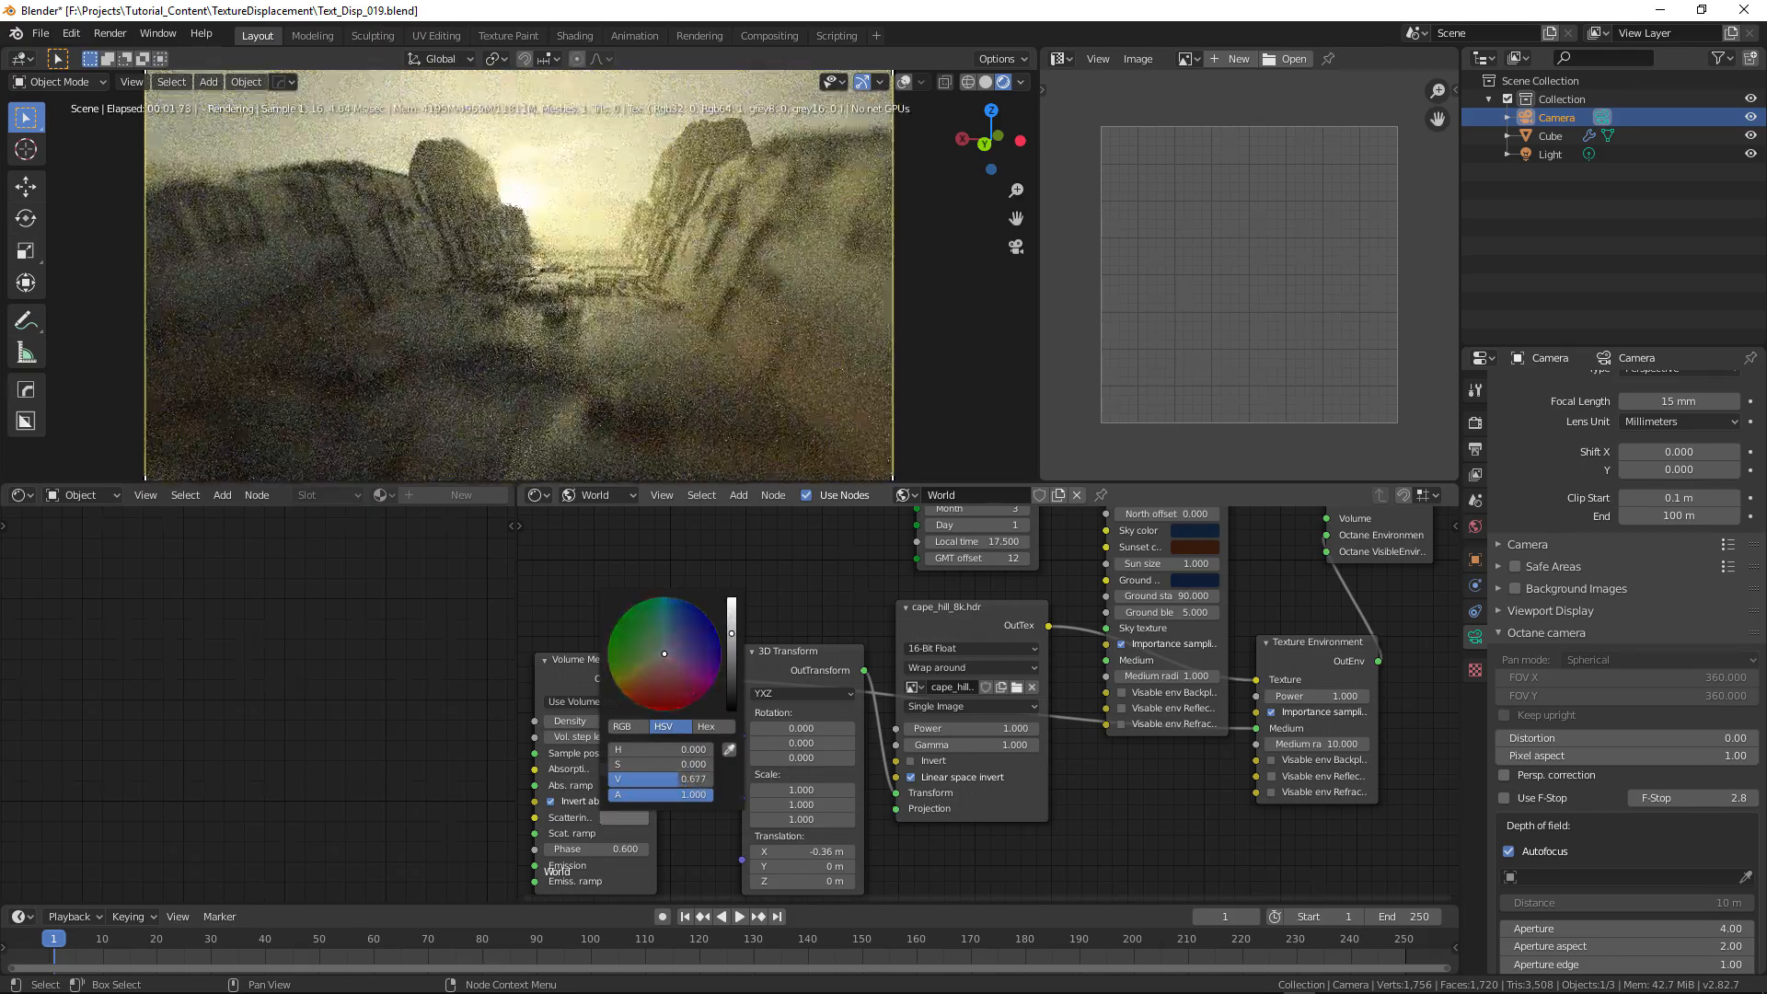
- Set the Texture Environment's medium radius to 20
left_click(1316, 744)
type("20")
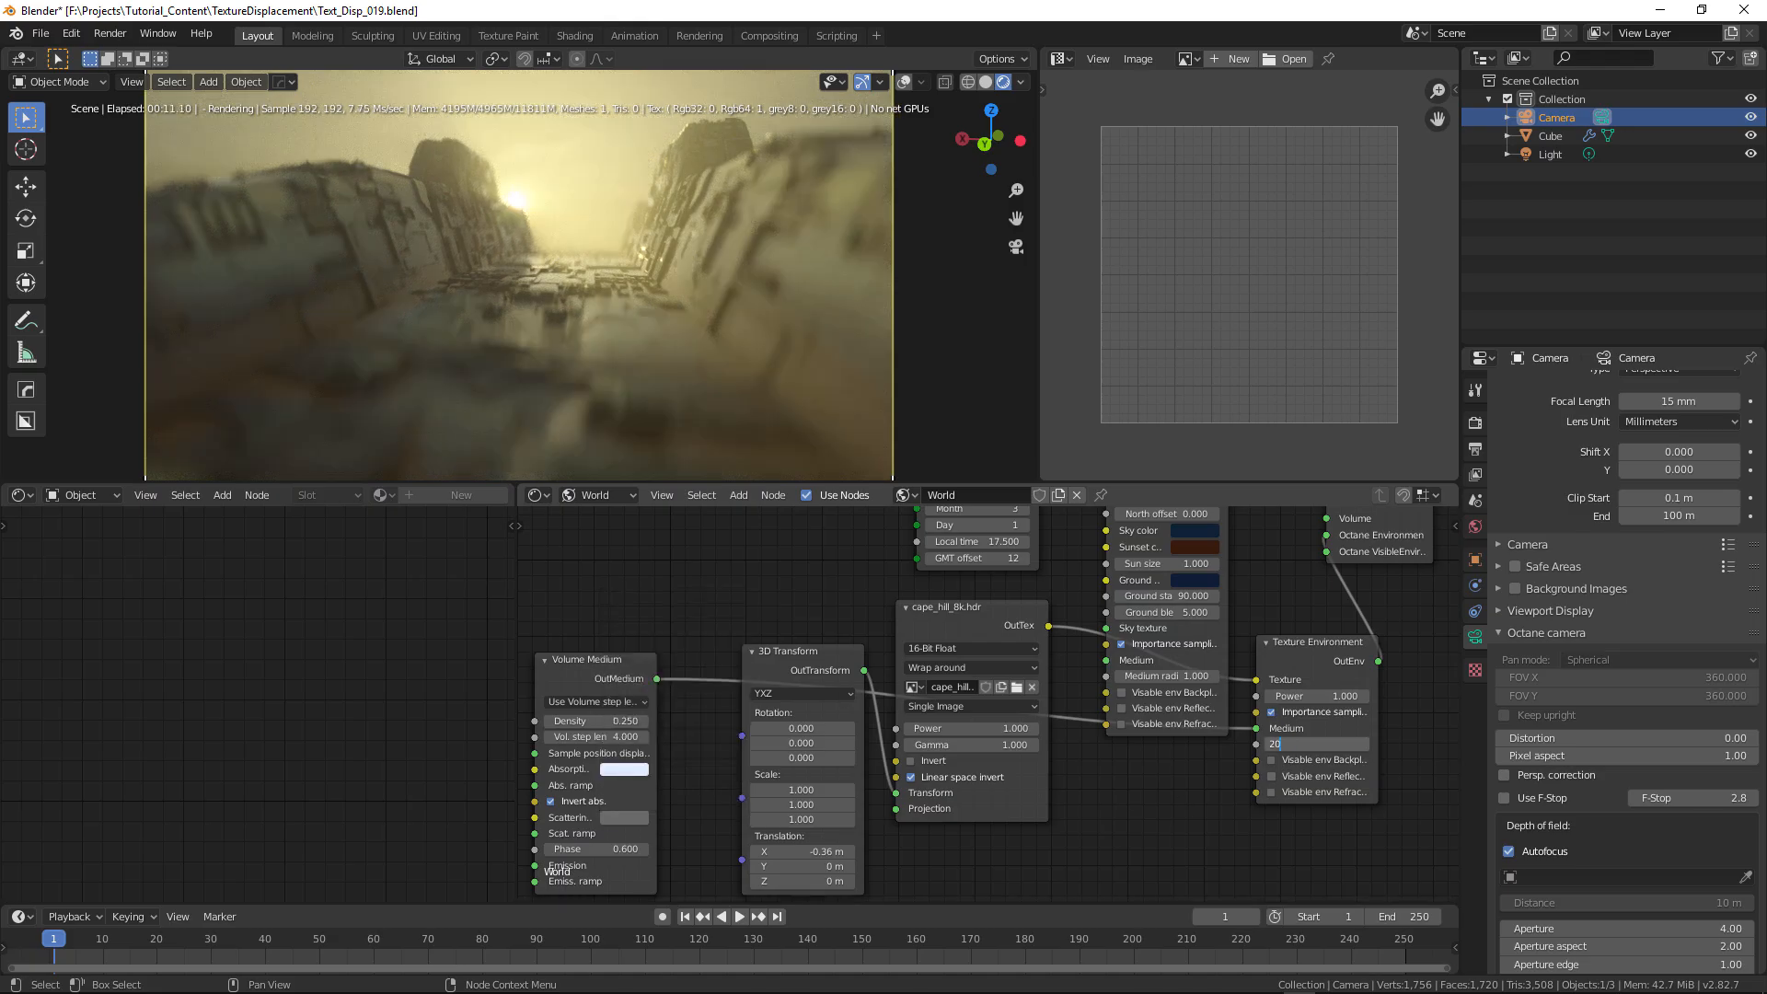
key("Return")
- Lighten the Volume Medium's scattering colour to a lighter grey and, after trying a density of 1, set the density to 0.1
left_click(624, 817)
mouse_move(732, 650)
left_mouse_down()
mouse_move(731, 692)
mouse_move(732, 612)
mouse_move(732, 701)
mouse_move(732, 648)
left_mouse_up()
left_click(598, 721)
type("1")
key("Return")
left_click(598, 721)
type("0.1")
key("Return")
left_click(611, 818)
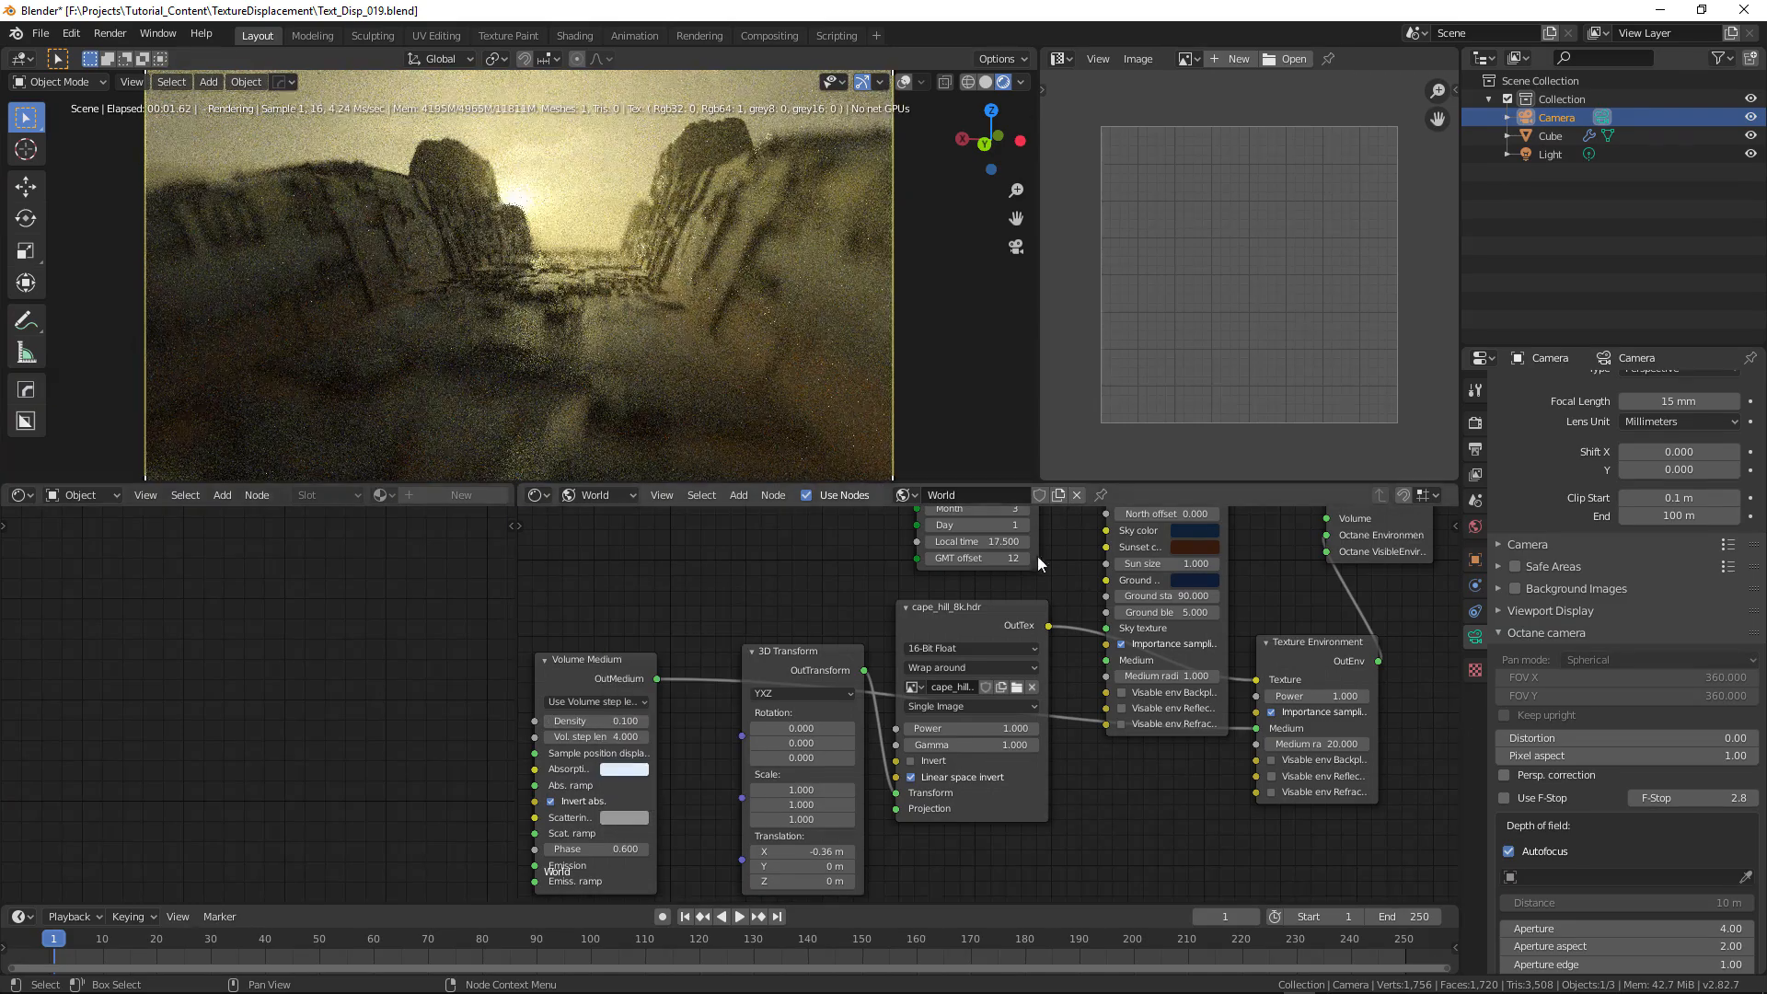